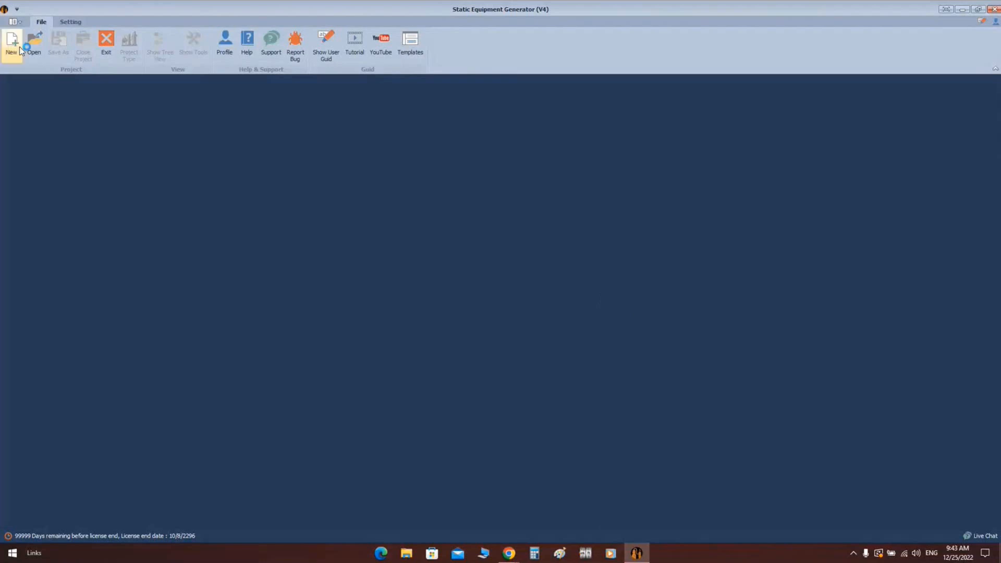
Start a new project named Demo 25-11-2022 with the Desktop as its workspace folder
left_click(11, 42)
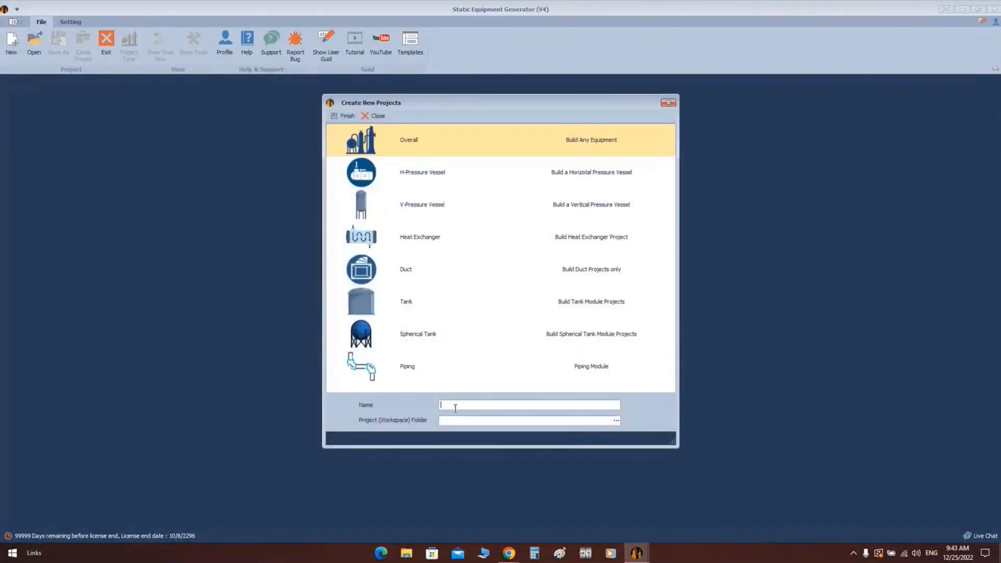
type("Demo 25-11-2022")
left_click(617, 420)
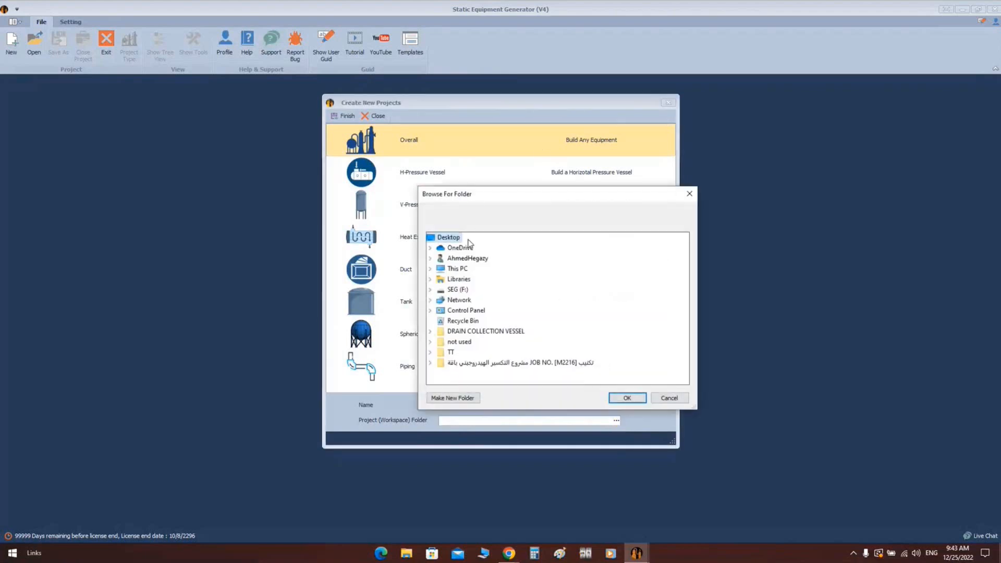
left_click(626, 397)
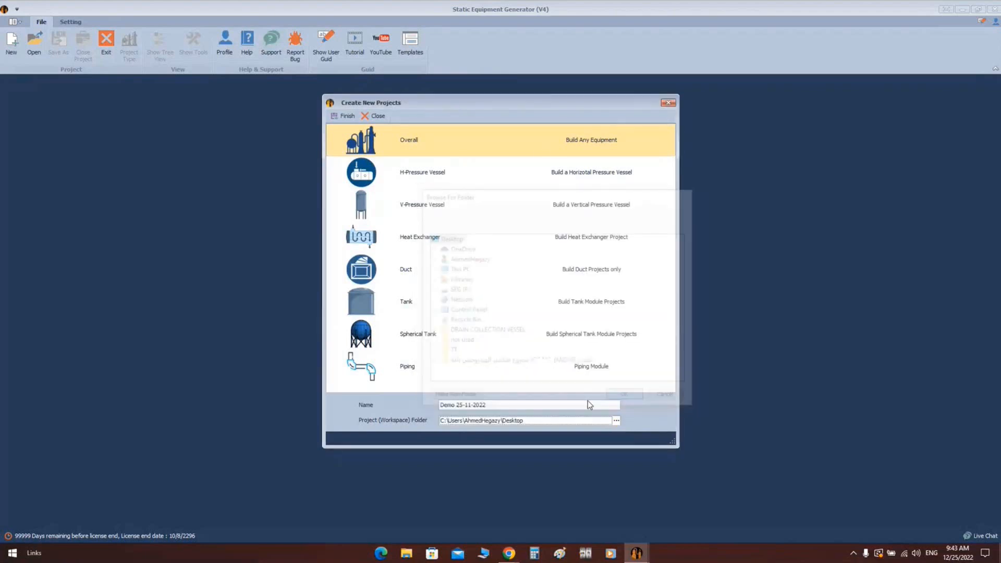
Look through the available project types, such as Piping, Tank, Heat Exchanger, Spherical Tank, Duct and Overall
left_click(380, 172)
left_click(370, 367)
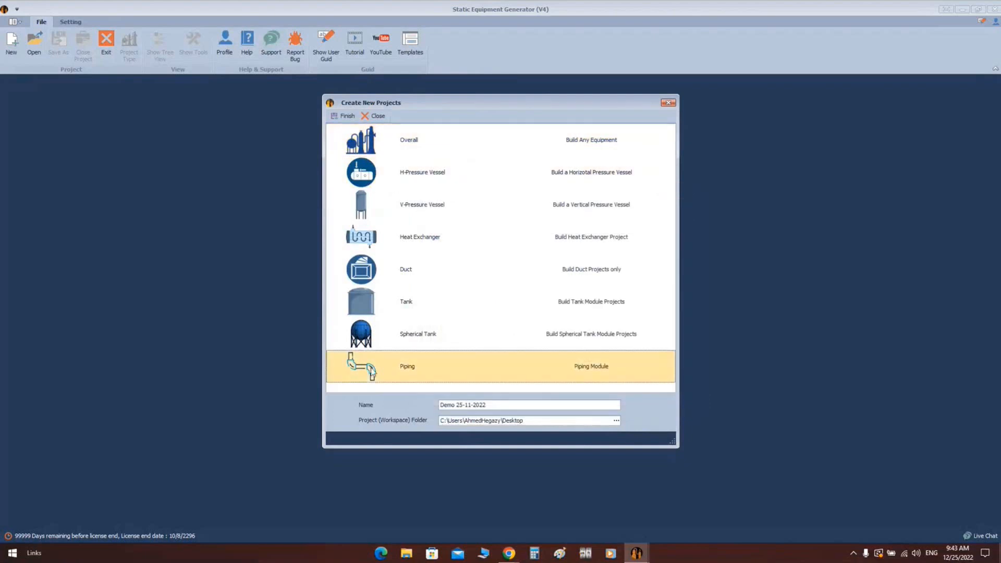
left_click(424, 309)
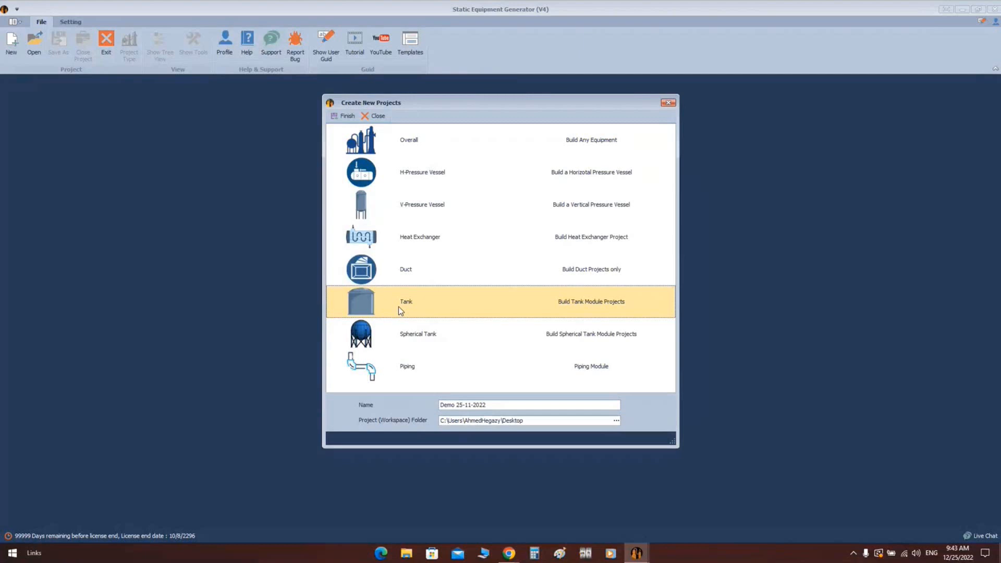
left_click(392, 142)
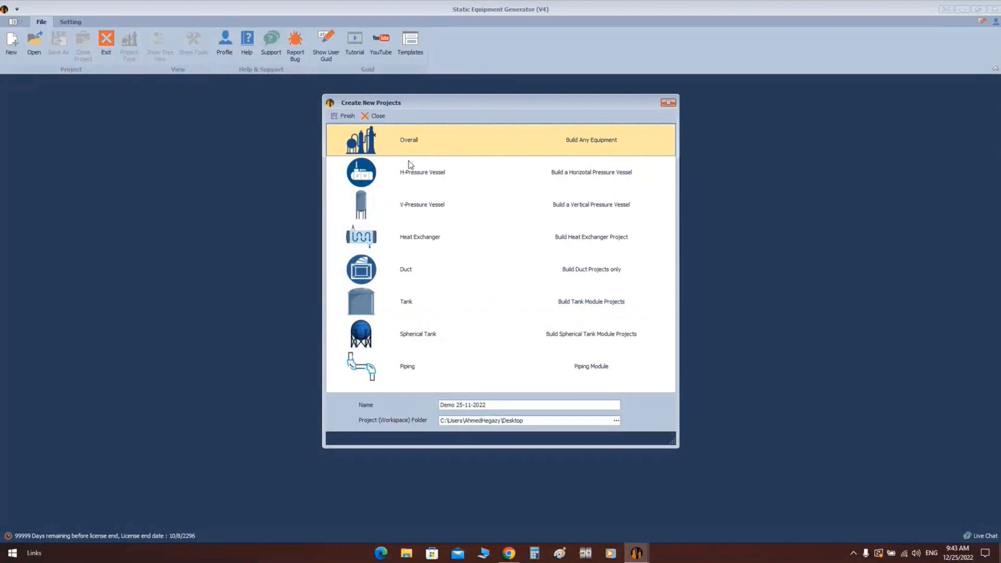
left_click(367, 244)
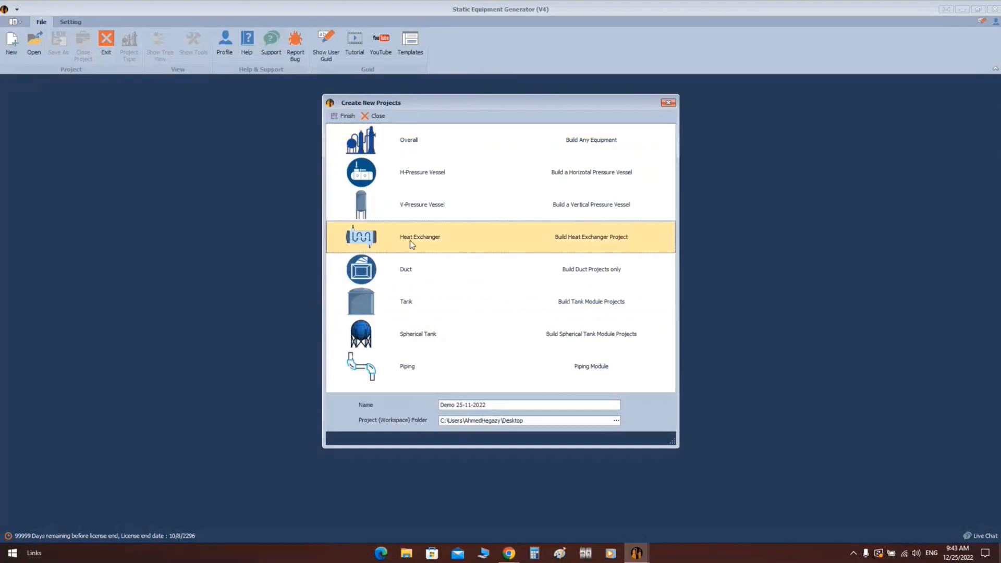
left_click(378, 339)
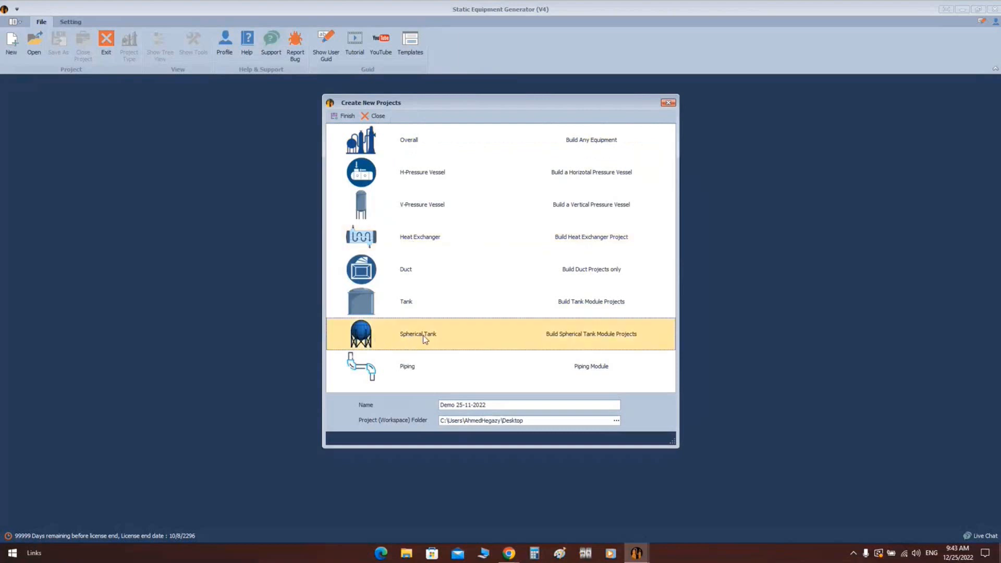
left_click(429, 371)
left_click(406, 262)
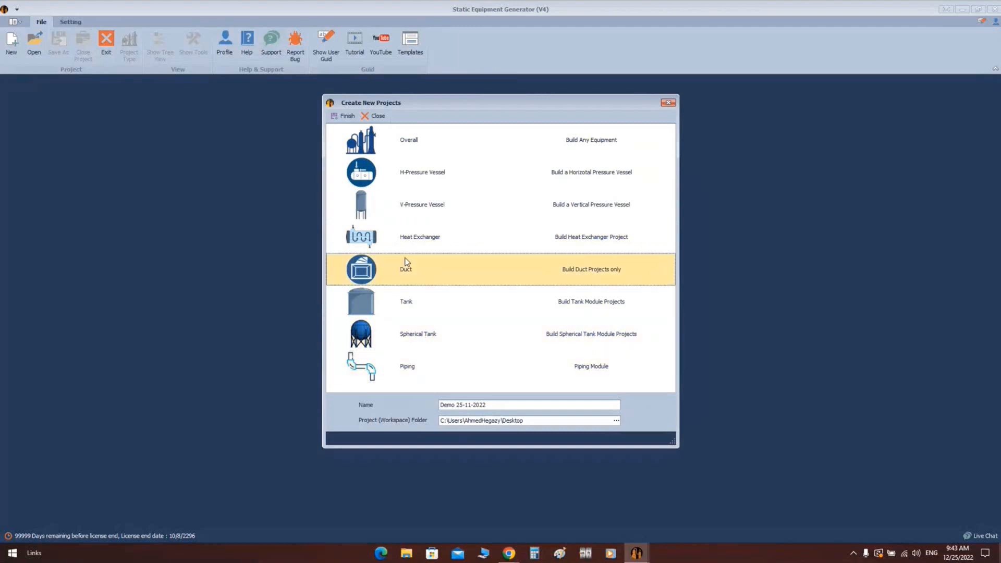
left_click(388, 144)
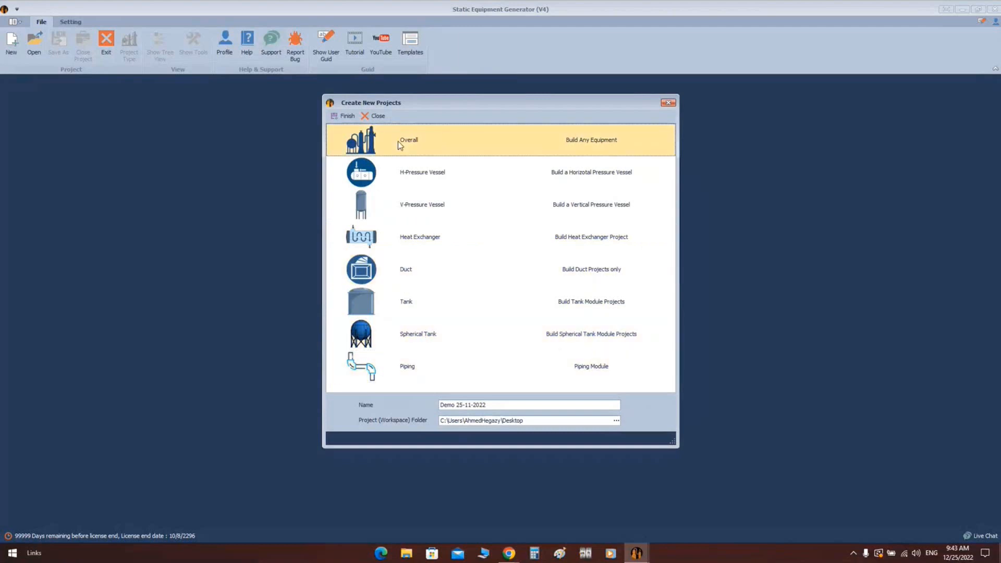
Create the project with the Tank type and make room by closing the Tool Box and widening the Tree View
left_click(374, 315)
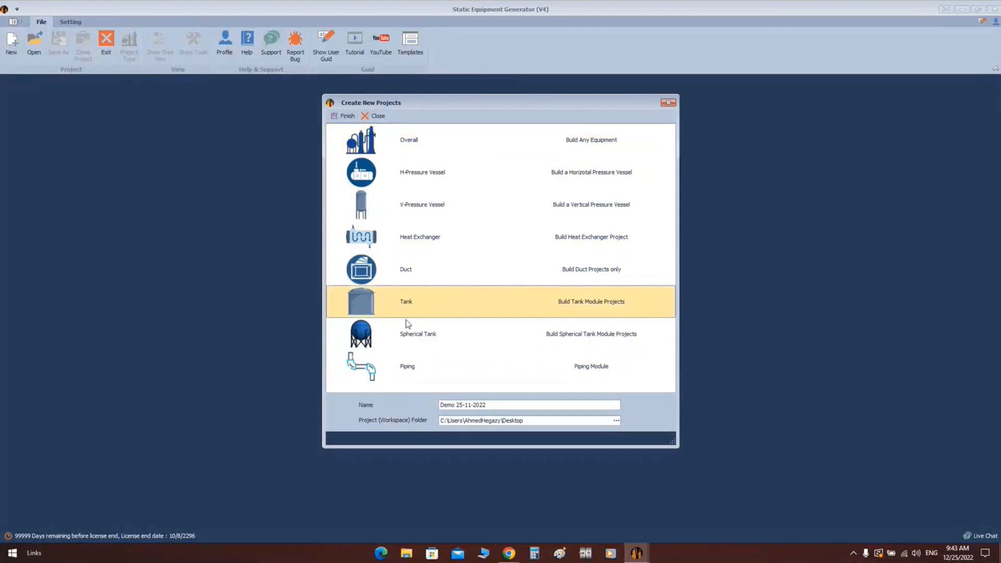
left_click(343, 117)
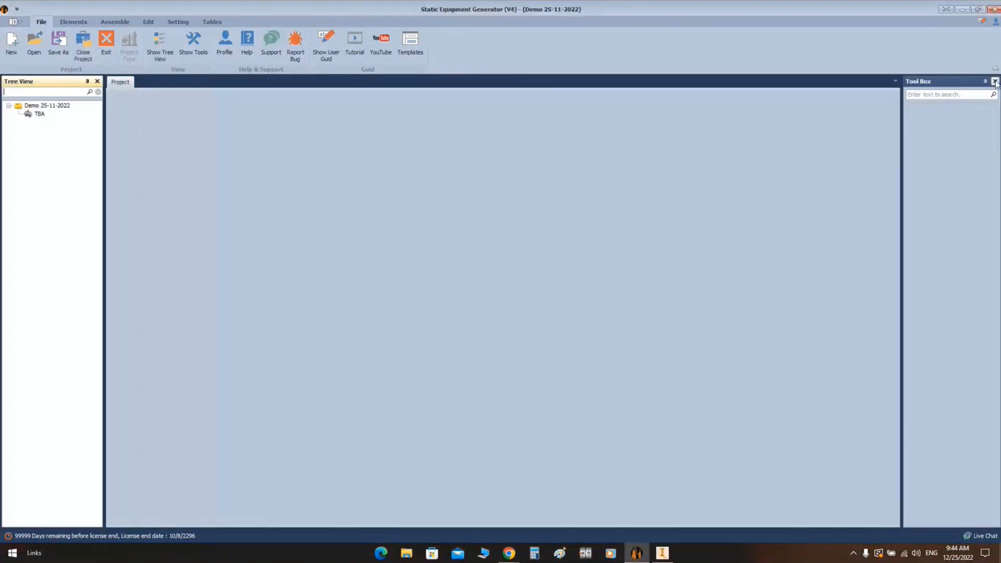
left_click(994, 82)
left_click_drag(104, 115, 137, 116)
Review the general project information fields of Demo 25-11-2022, from project number and name to third party
left_click(58, 107)
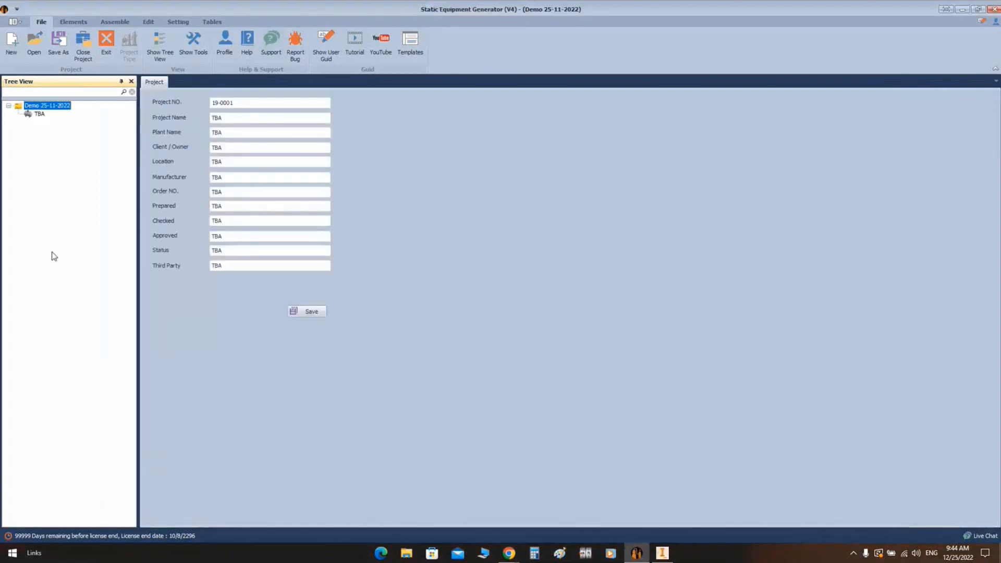
left_click(263, 103)
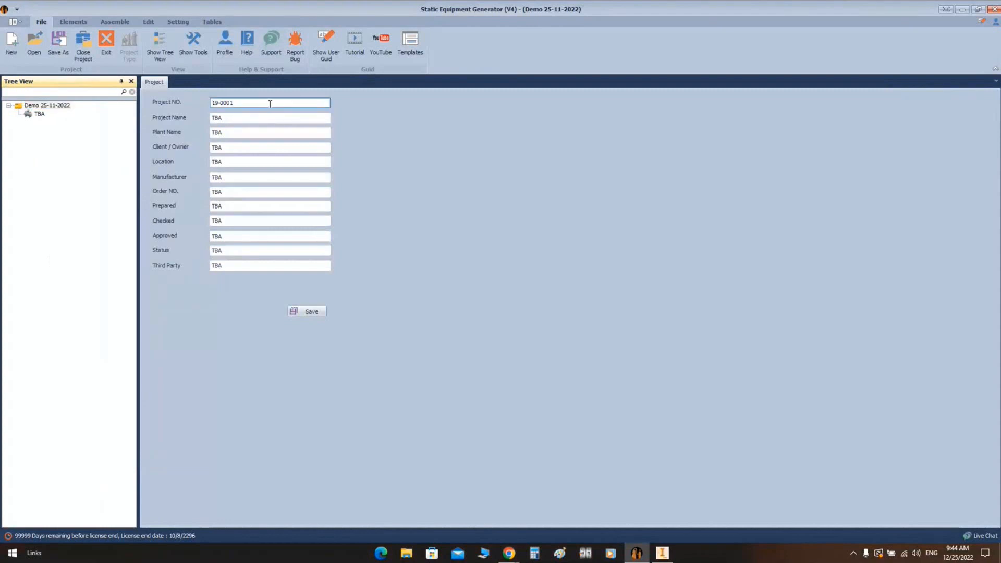
key("Tab")
key("Tab")
key("Tab")
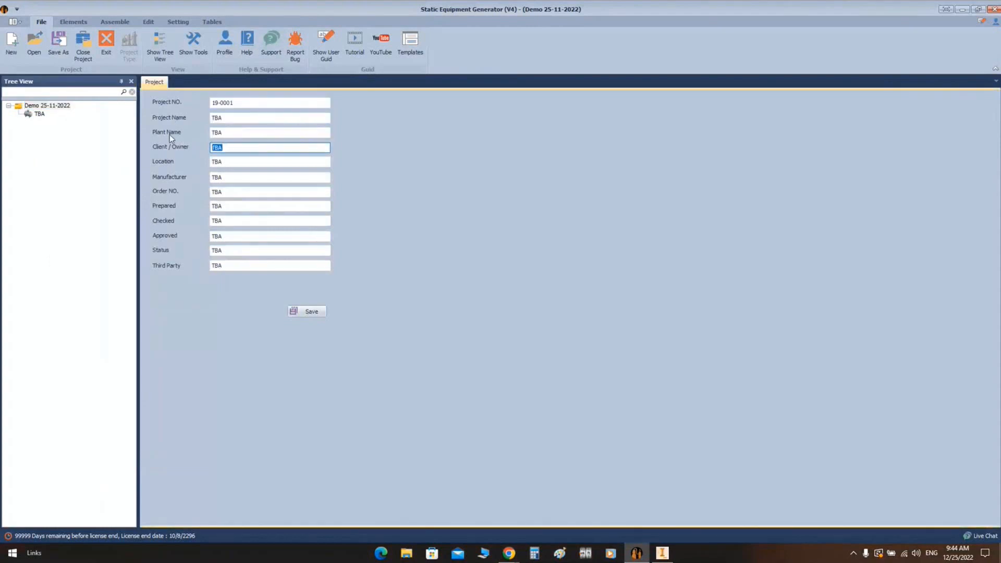
left_click(243, 118)
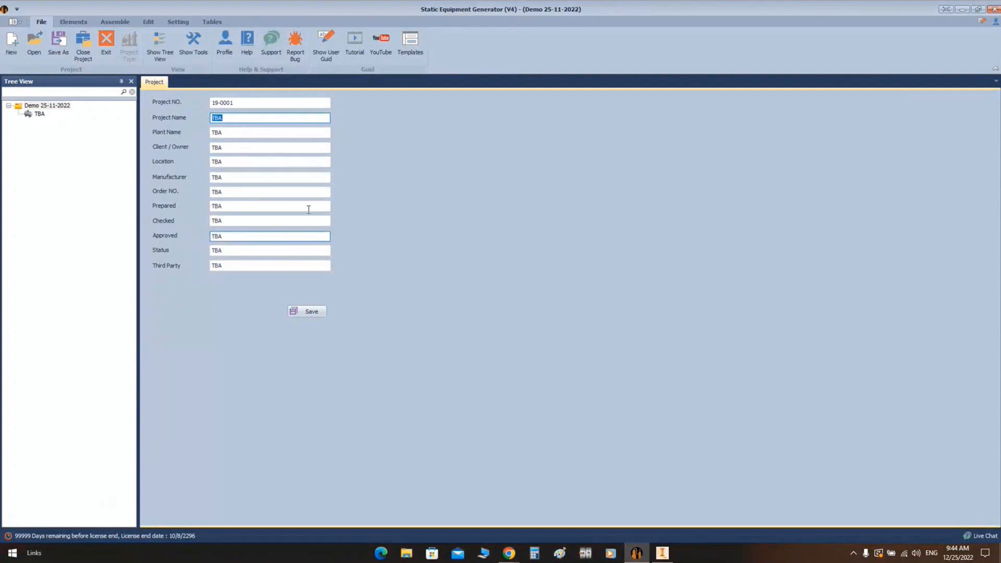
Examine the design data table of the TBA equipment, including construction code, internal design pressure and internal design temperature
left_click(39, 114)
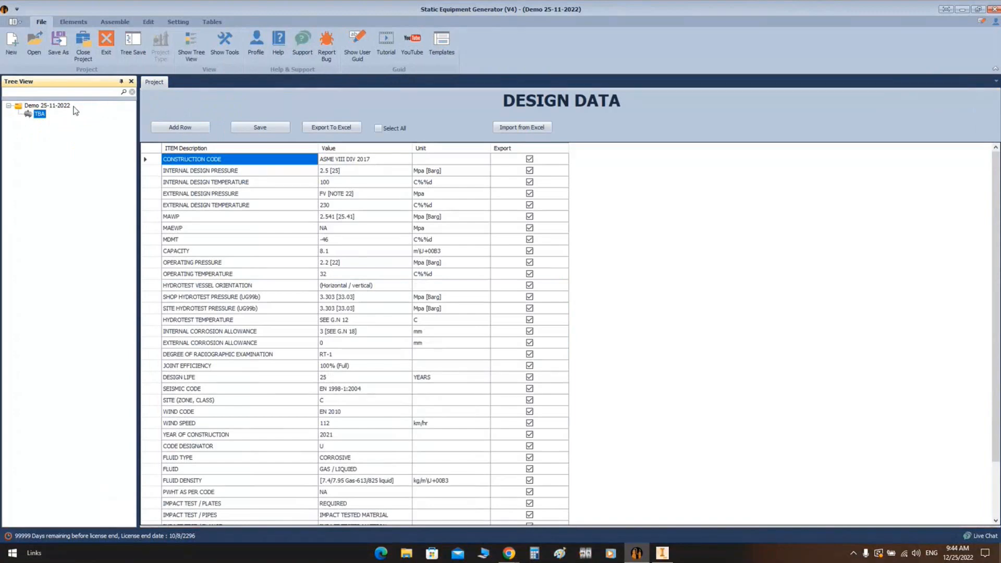
scroll(521, 272, "down", 2)
scroll(521, 272, "up", 2)
left_click(365, 160)
left_click(368, 162)
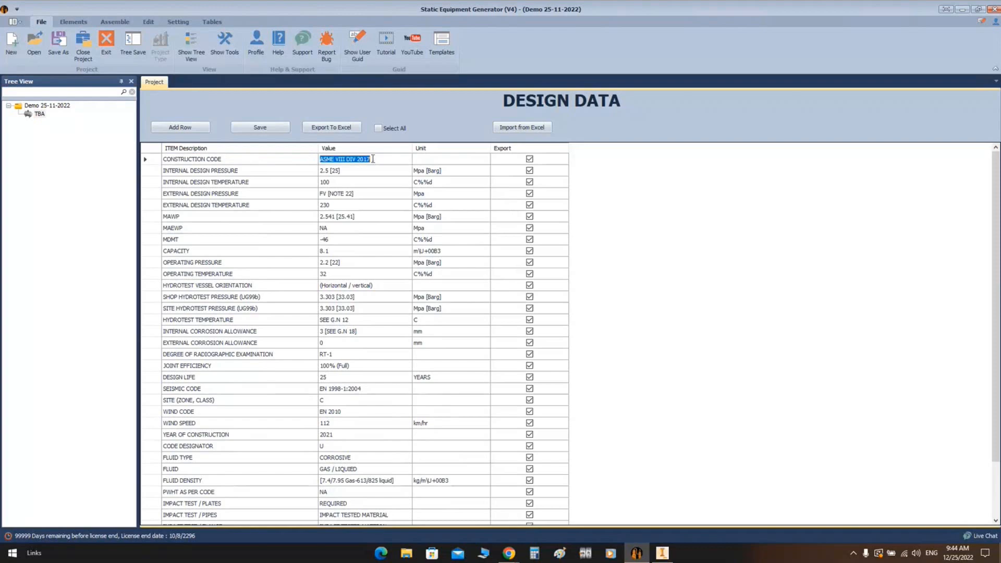
left_click(359, 172)
left_click(362, 182)
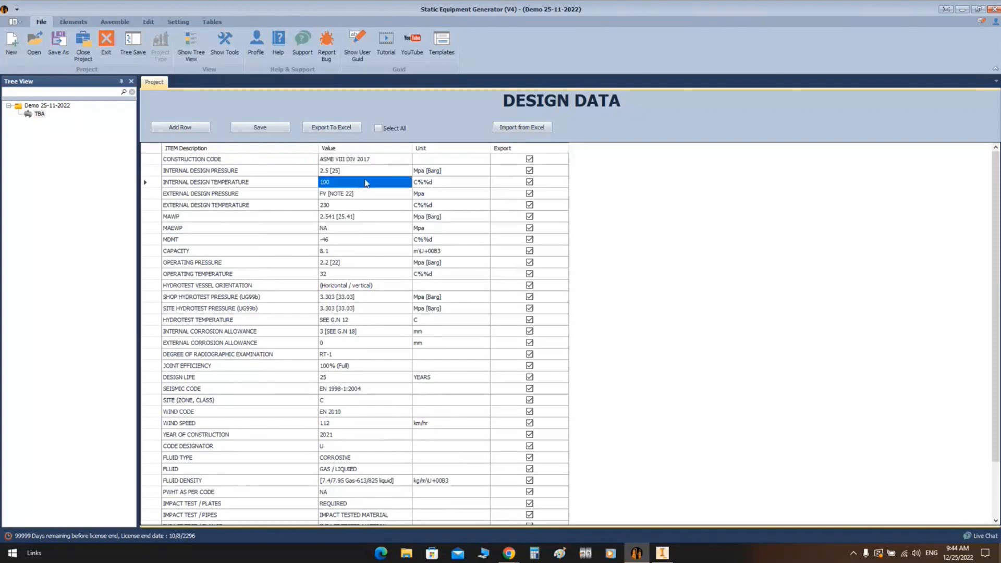
Rename the TBA equipment in the project tree as ST
left_click(44, 115)
right_click(42, 113)
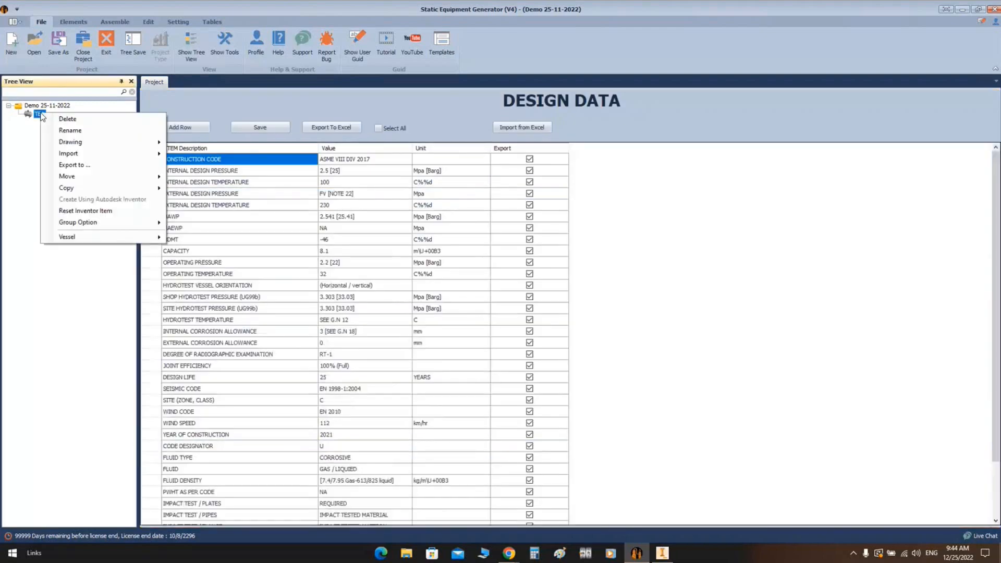
left_click(73, 130)
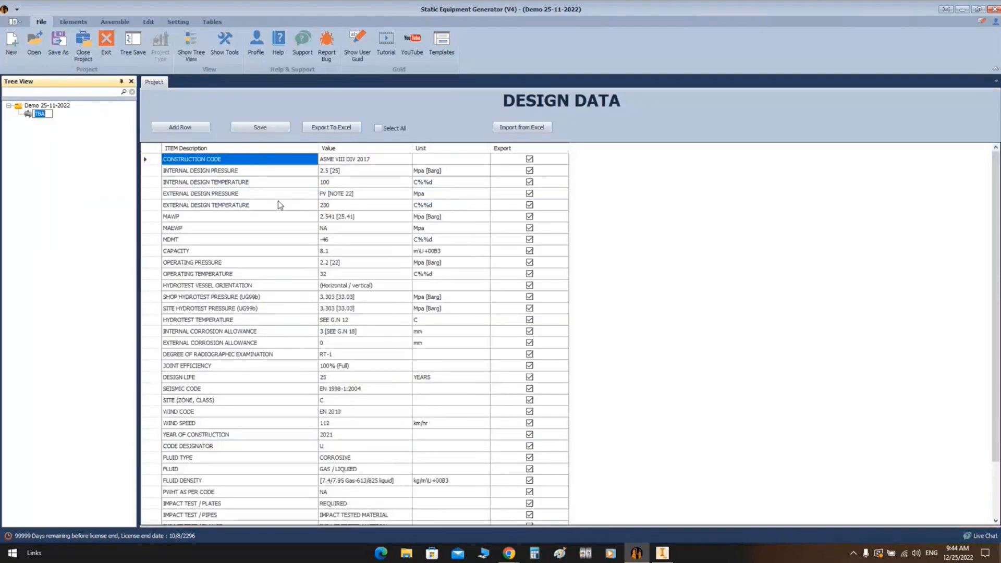
type("ST")
key("Return")
Open the equipment settings for the ST equipment
left_click(30, 113)
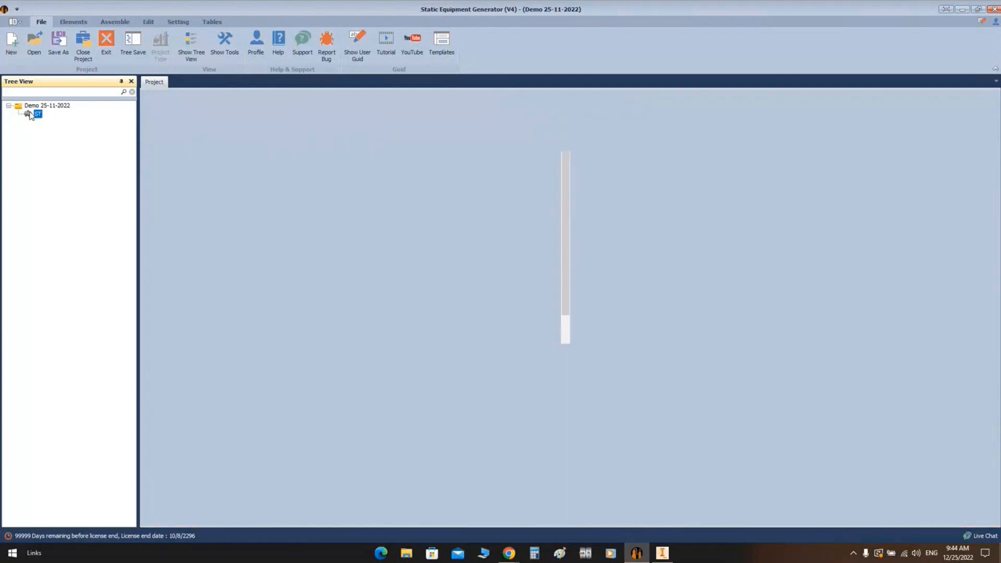
left_click(183, 23)
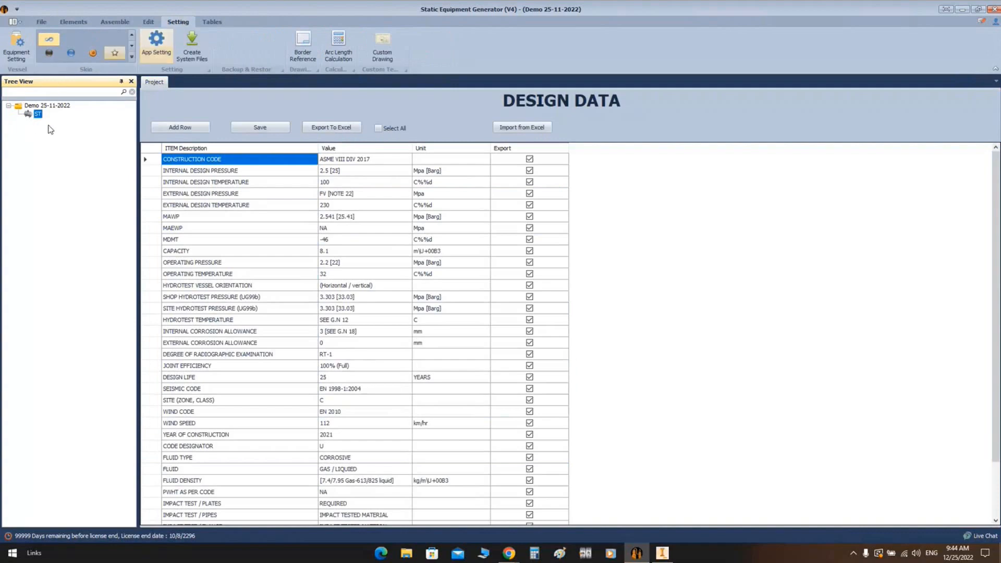
left_click(16, 49)
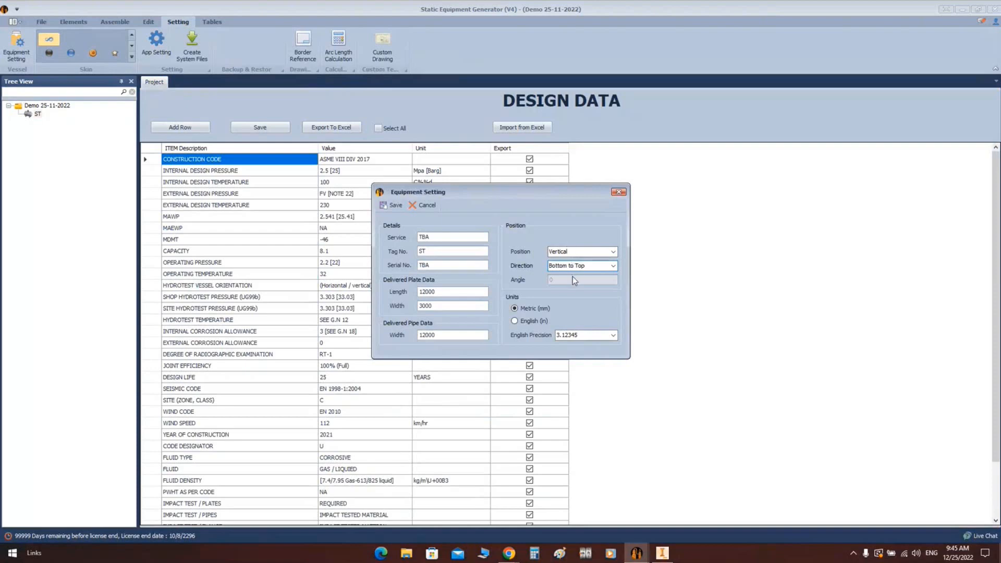
Set the delivered plate length to 6000 mm and the width to 1500 mm
double_click(450, 290)
type("6000")
left_click_drag(446, 306, 387, 312)
type("1500")
Enter Water Storage TAnk as the equipment's service and 115-20 as its serial number
left_click(437, 237)
type("Water Storage TAnk")
left_click_drag(440, 265, 356, 269)
type("115-20")
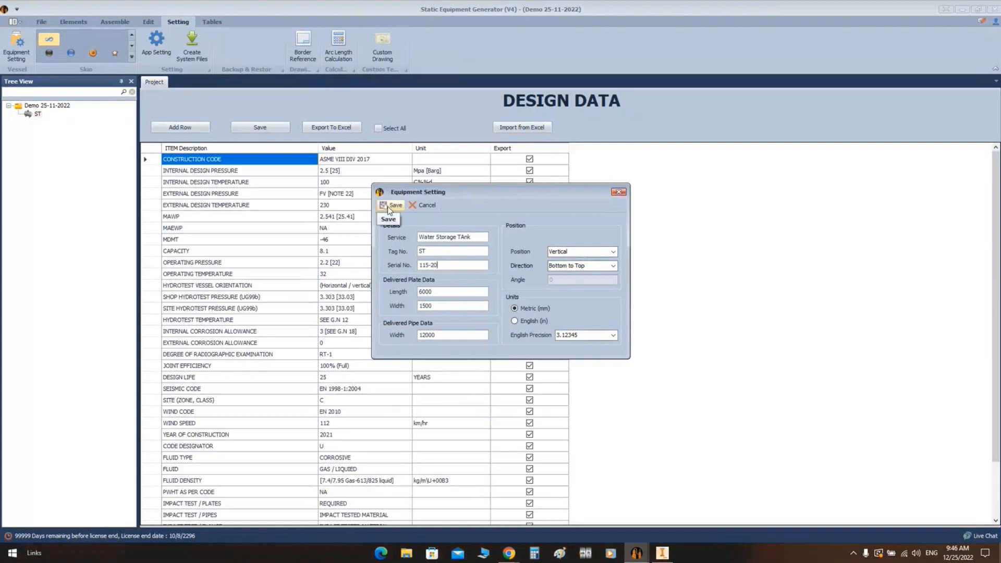
Keep the units metric, set the English precision to 3.123, and save the equipment settings
left_click(525, 322)
left_click(531, 309)
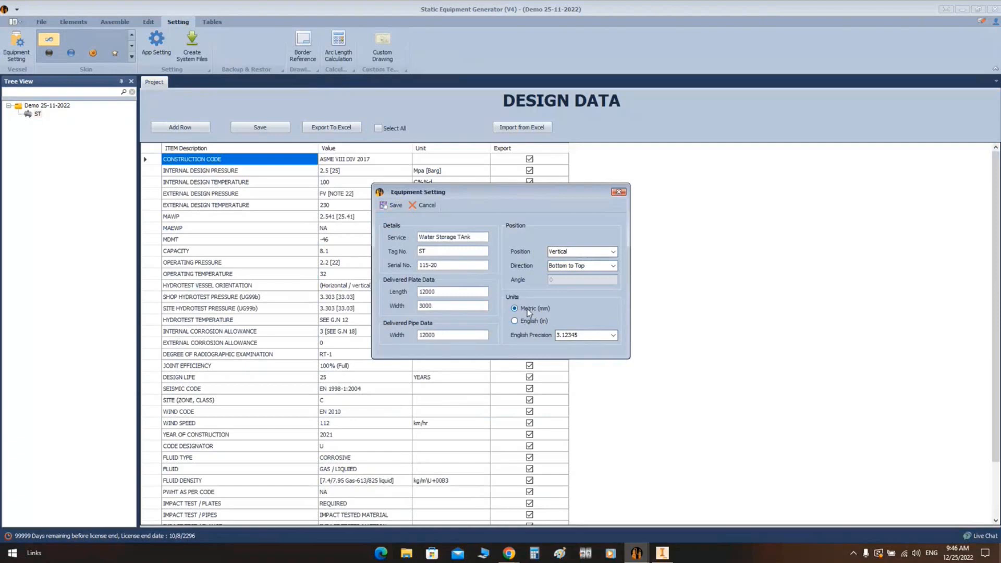
left_click(613, 335)
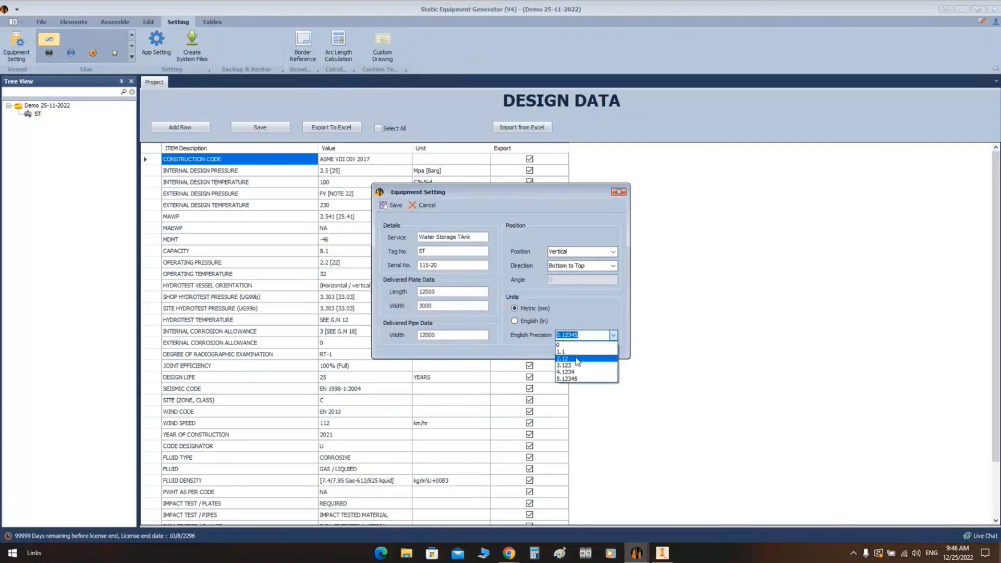
left_click(578, 356)
left_click(617, 335)
left_click(569, 366)
left_click(391, 205)
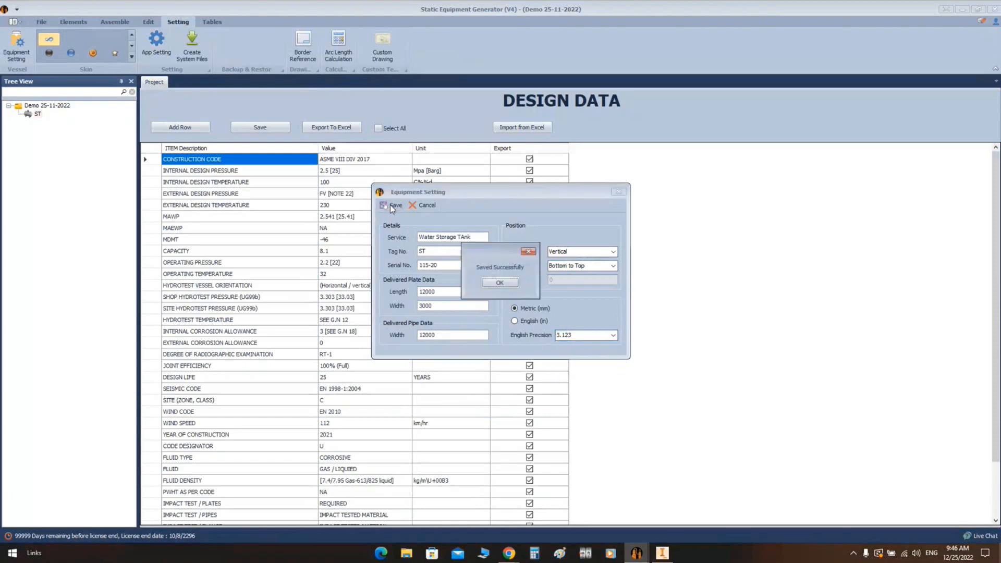
left_click(485, 288)
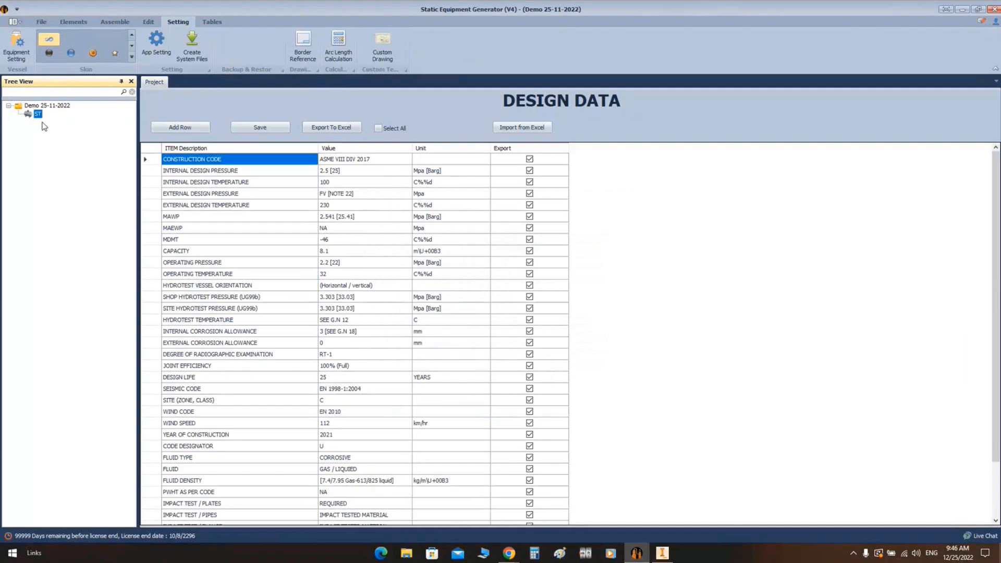
Switch to Paint, enlarge the canvas to about 1162 × 667 px and draw a tall, narrow rectangle about 43 × 425 px
left_click(77, 21)
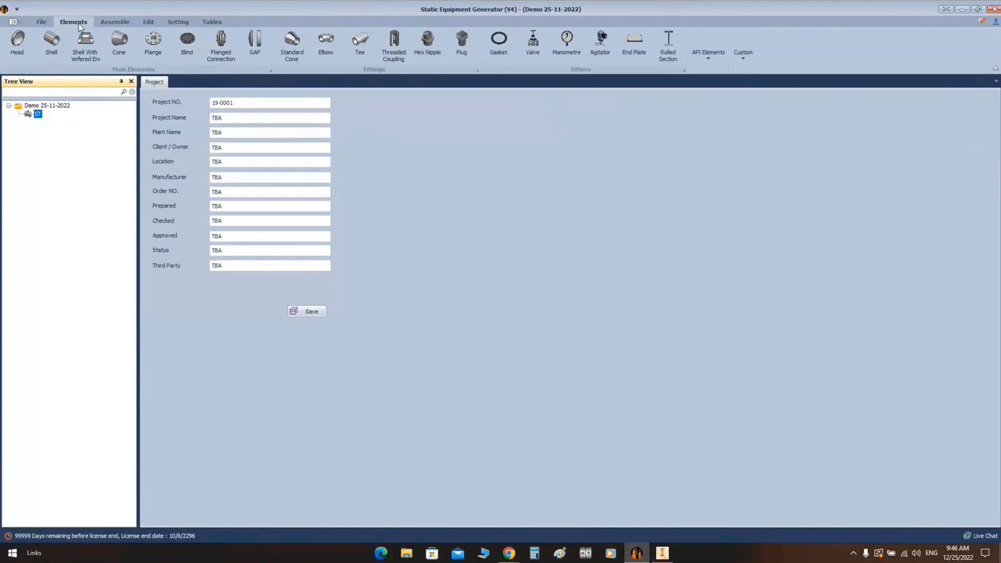
left_click(561, 546)
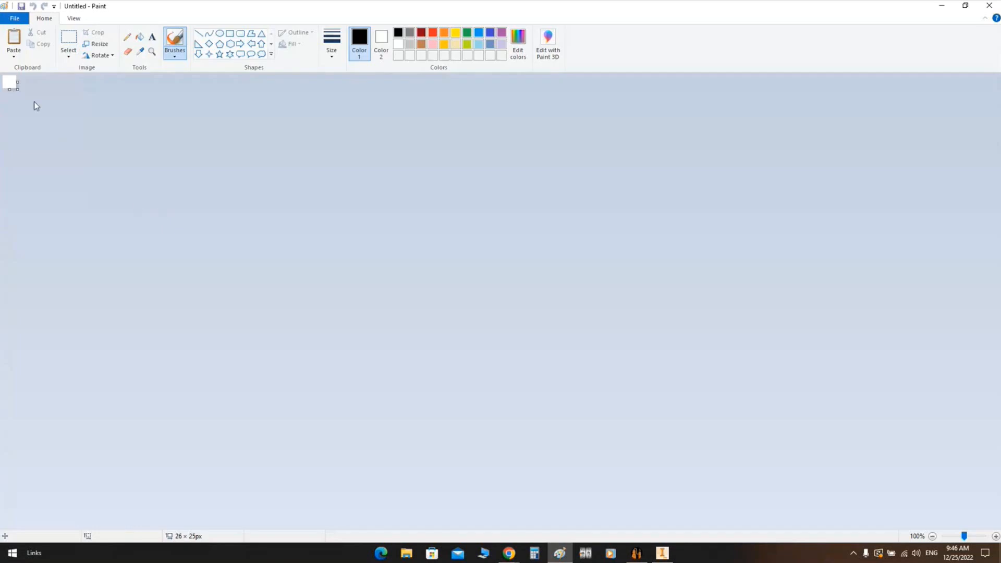
left_click_drag(18, 89, 610, 424)
left_click(230, 33)
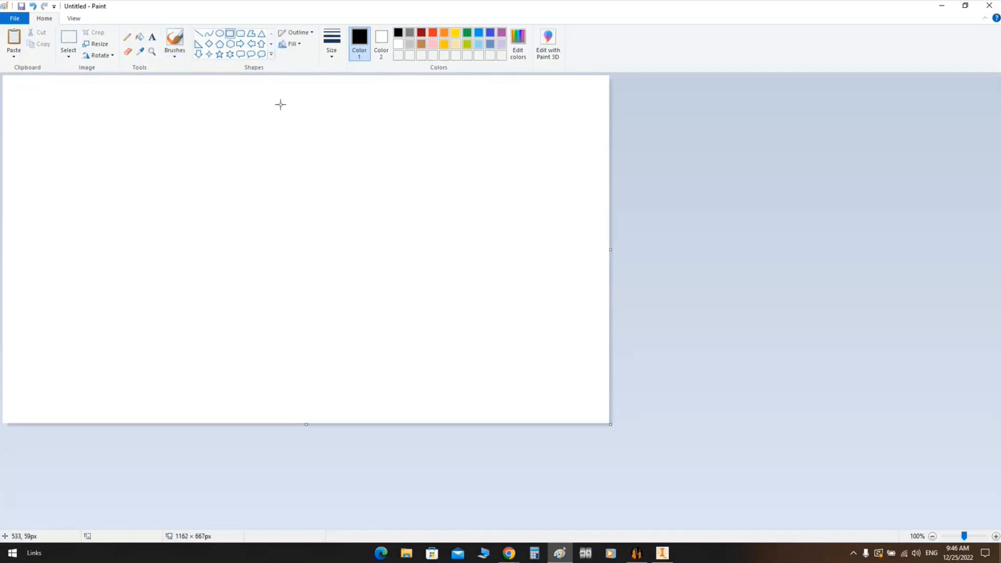
mouse_move(254, 94)
left_mouse_down()
mouse_move(286, 319)
mouse_move(277, 316)
left_mouse_up()
Draw a horizontal line beside the rectangle's upper left corner and label its outer end 900
left_click(198, 34)
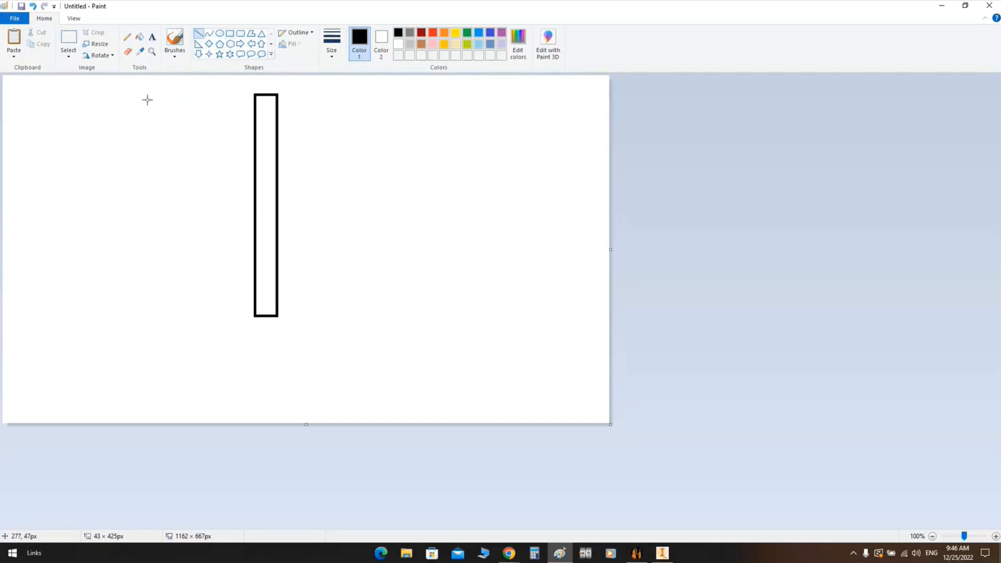
left_click_drag(141, 95, 245, 95)
left_click(152, 37)
left_click(63, 83)
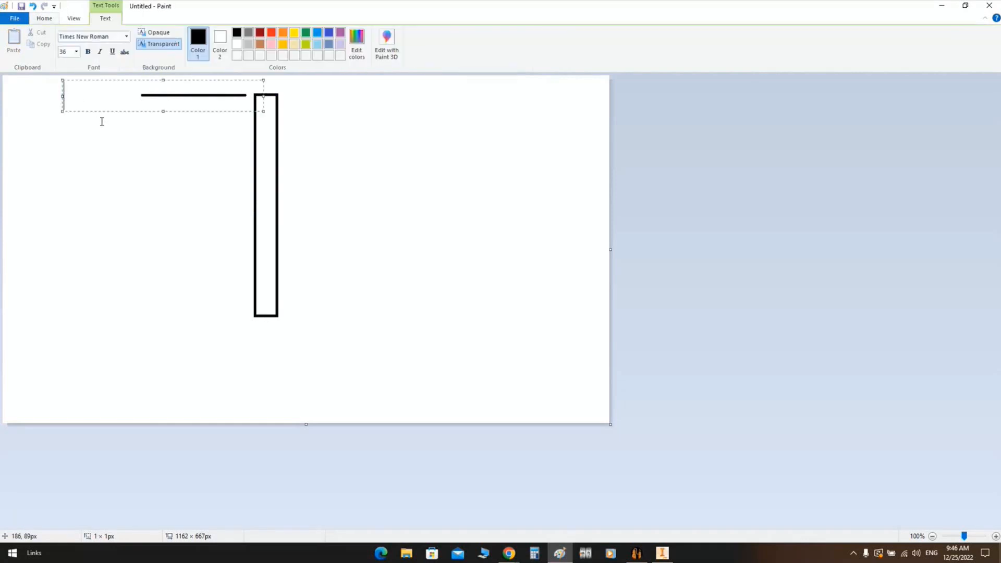
type("900")
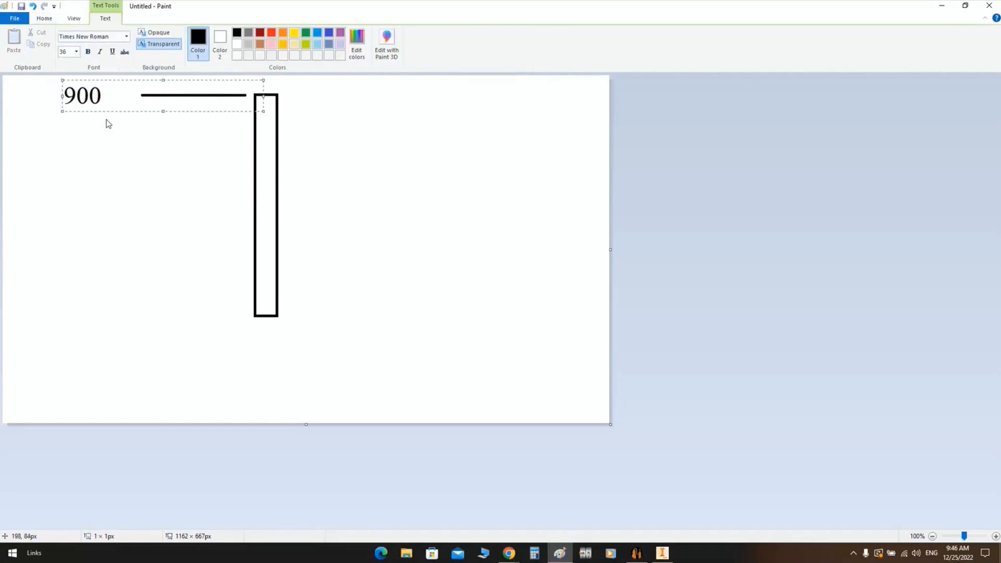
Complete the label as 9000 and nudge it down level with the horizontal line
type("0")
left_click_drag(144, 79, 143, 84)
left_click(181, 136)
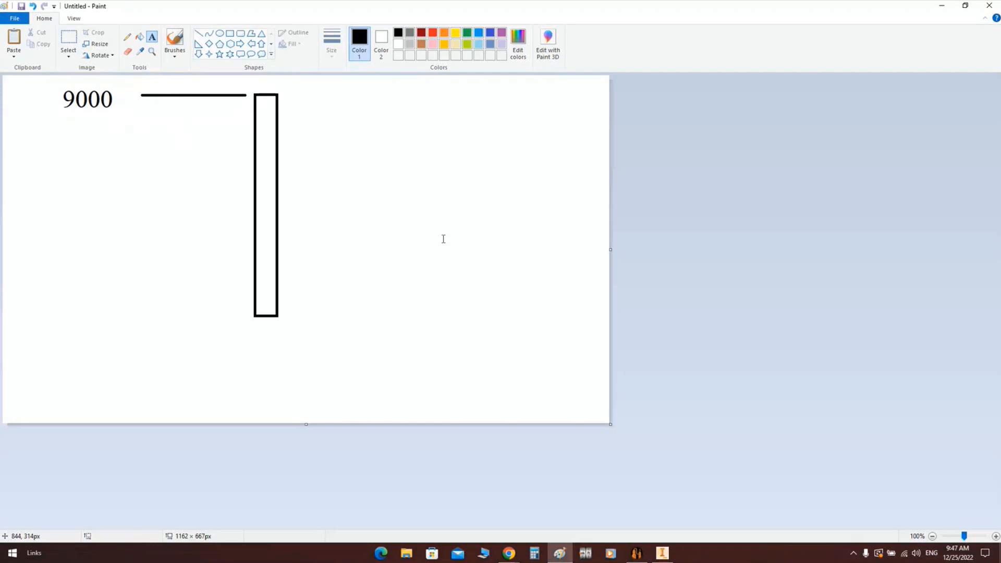
Draw a wide, flat base rectangle about 489 × 61 px under the tall one, filling the base orange and the tall one red
left_click(230, 33)
left_click_drag(158, 319, 413, 351)
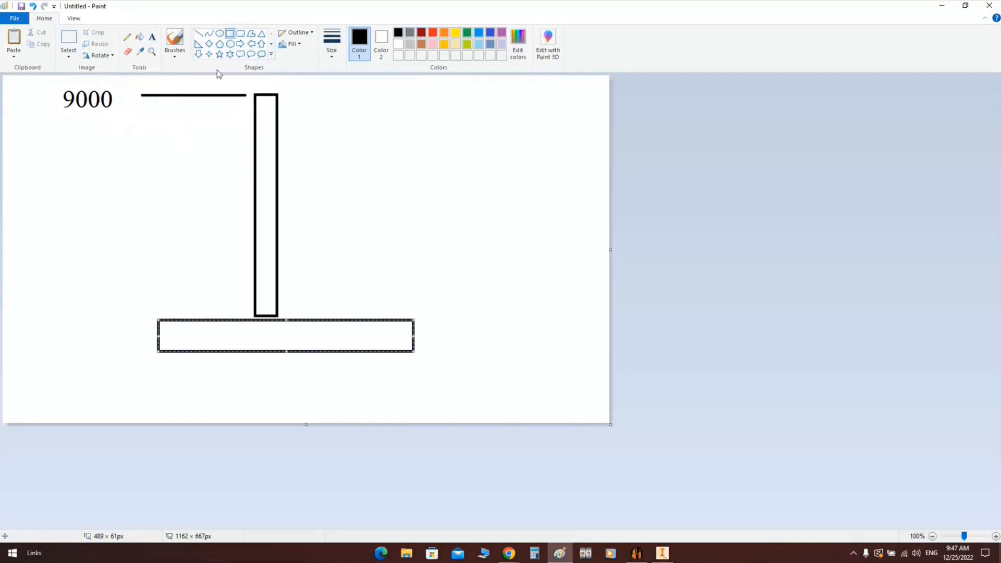
left_click(140, 37)
left_click(444, 32)
left_click(334, 343)
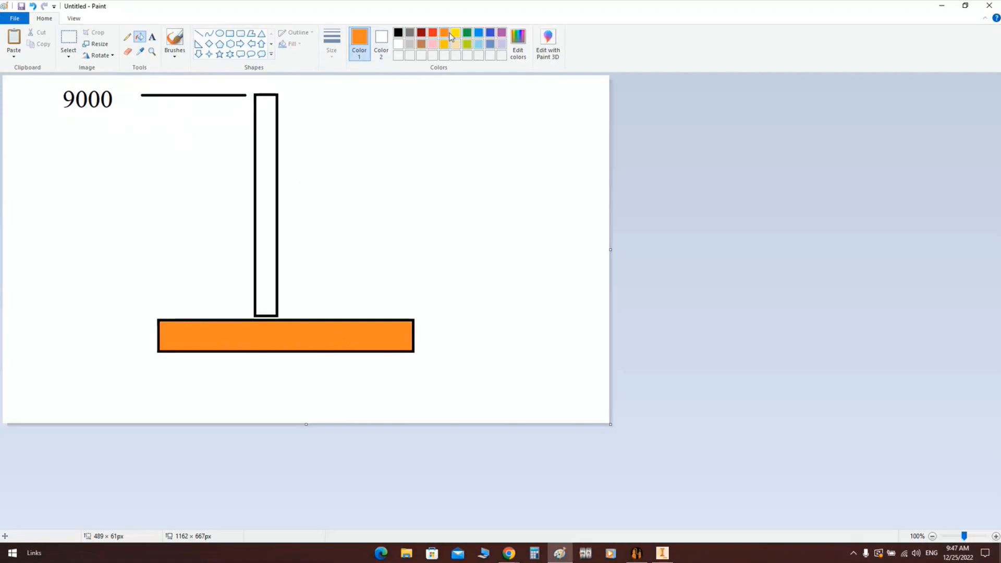
left_click(433, 33)
left_click(273, 104)
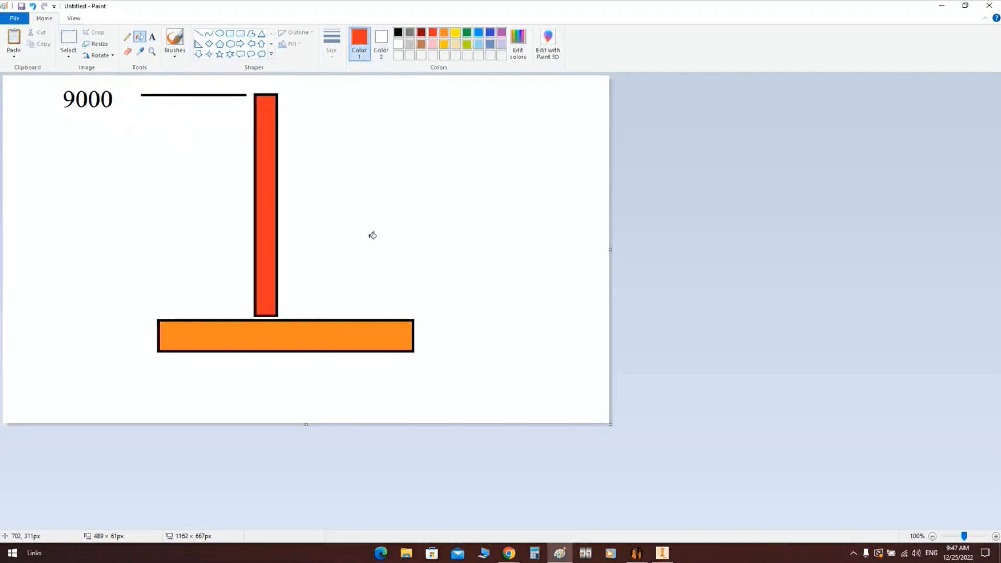
Add a black text label 10 just beside the upper end of the red rectangle
left_click(152, 37)
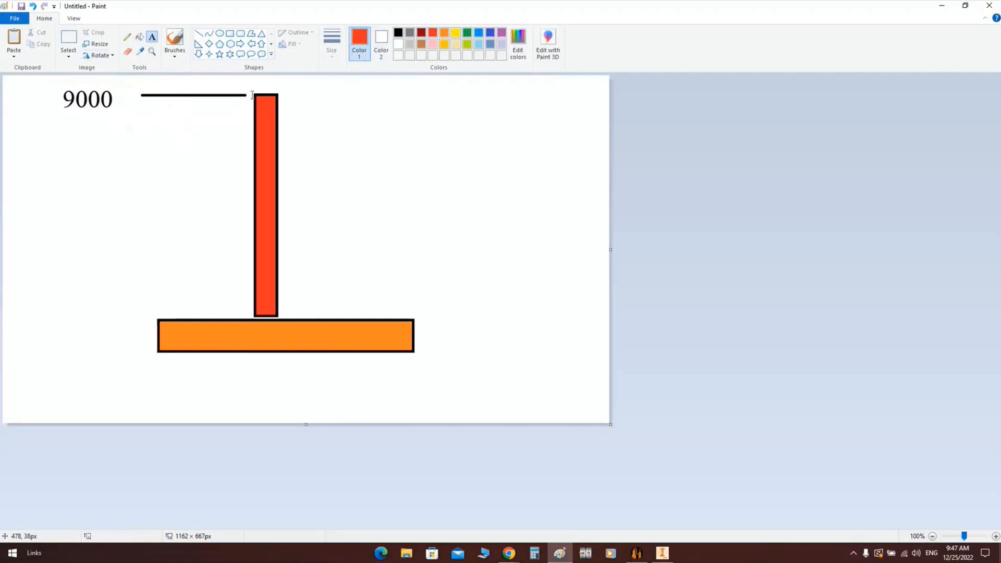
left_click(255, 86)
type("10")
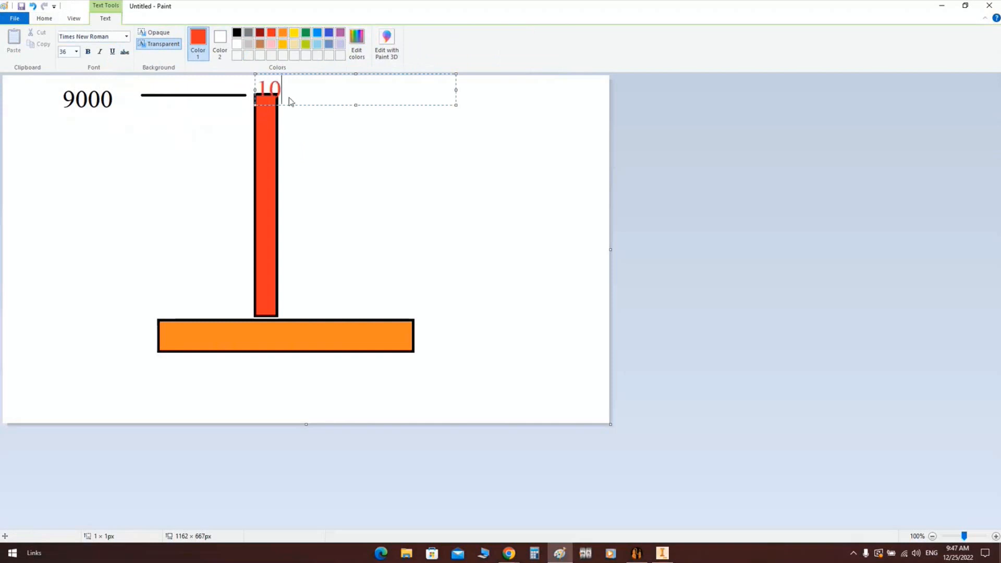
left_click_drag(292, 95, 256, 90)
left_click(236, 33)
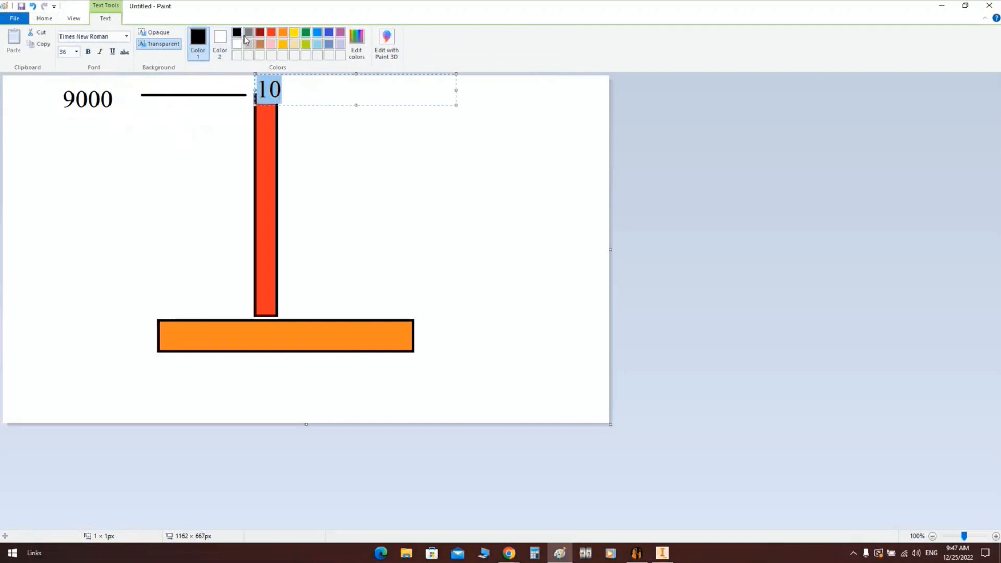
left_click_drag(313, 102, 341, 114)
left_click(339, 139)
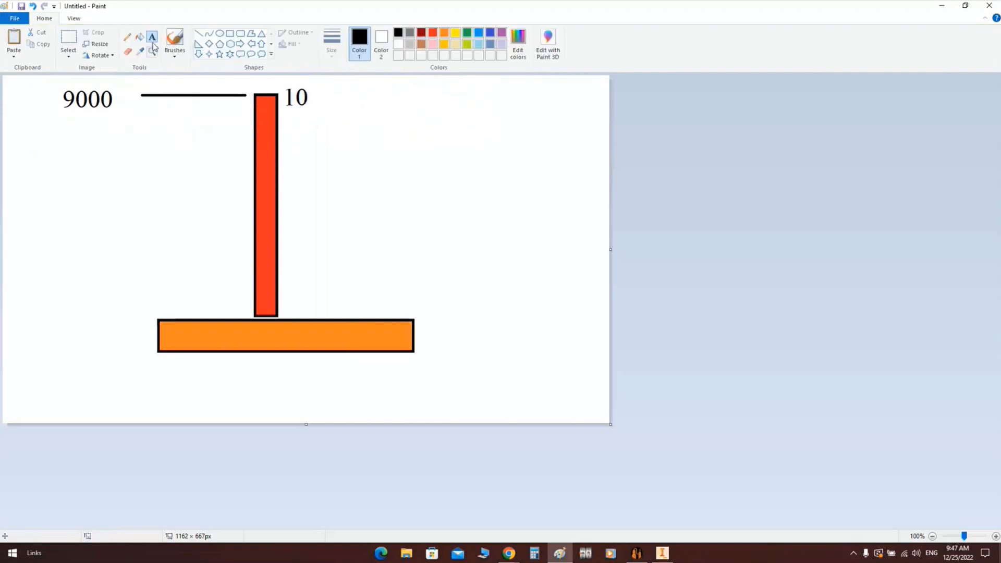
Add a text label 60 above the part of the orange base that projects beyond the red rectangle
left_click(329, 293)
type("60")
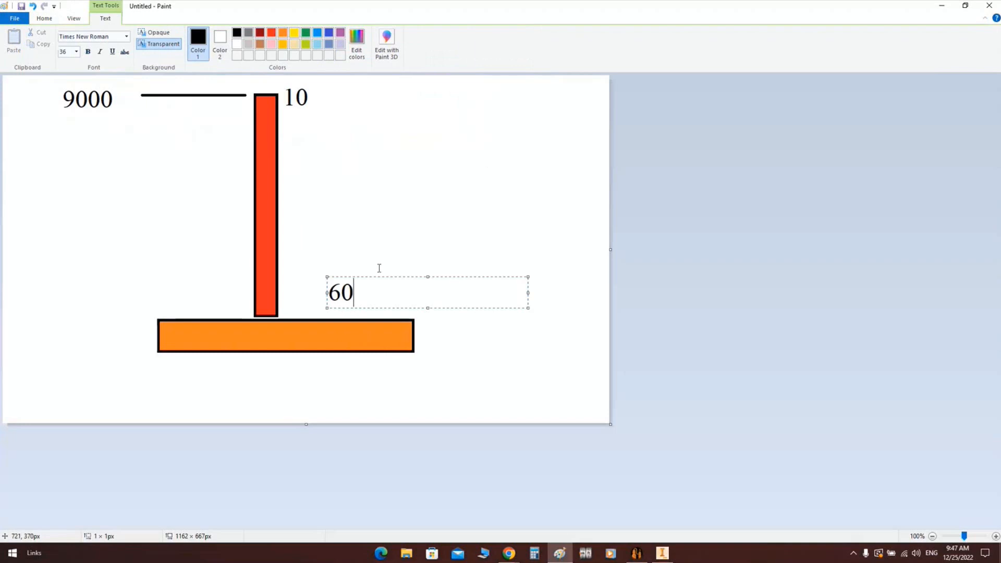
left_click_drag(381, 279, 369, 275)
left_click(370, 340)
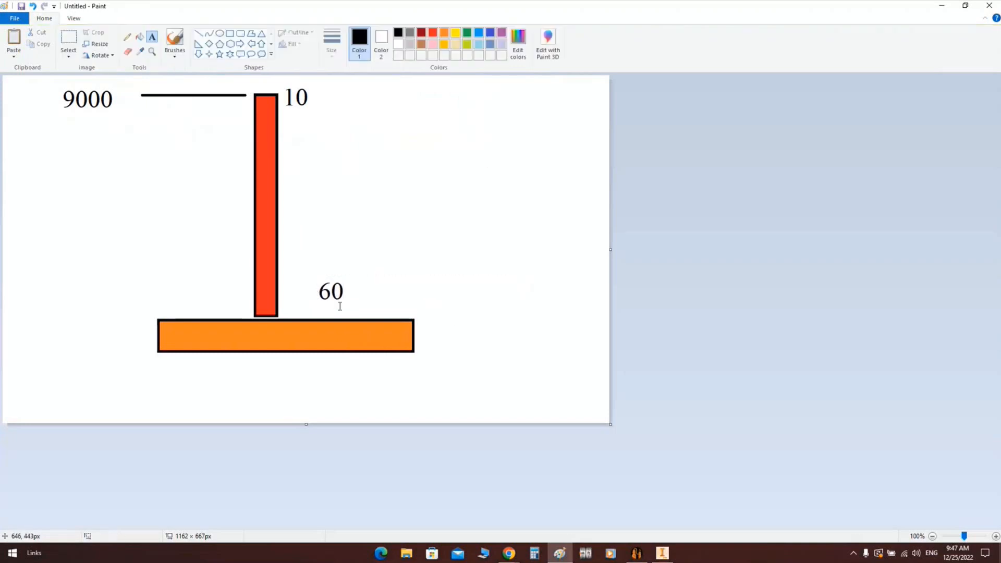
Draw a vertical line about 78 px and a horizontal line about 461 px below the orange base, and label the dimension 9140
left_click(198, 33)
left_click_drag(413, 360, 413, 401)
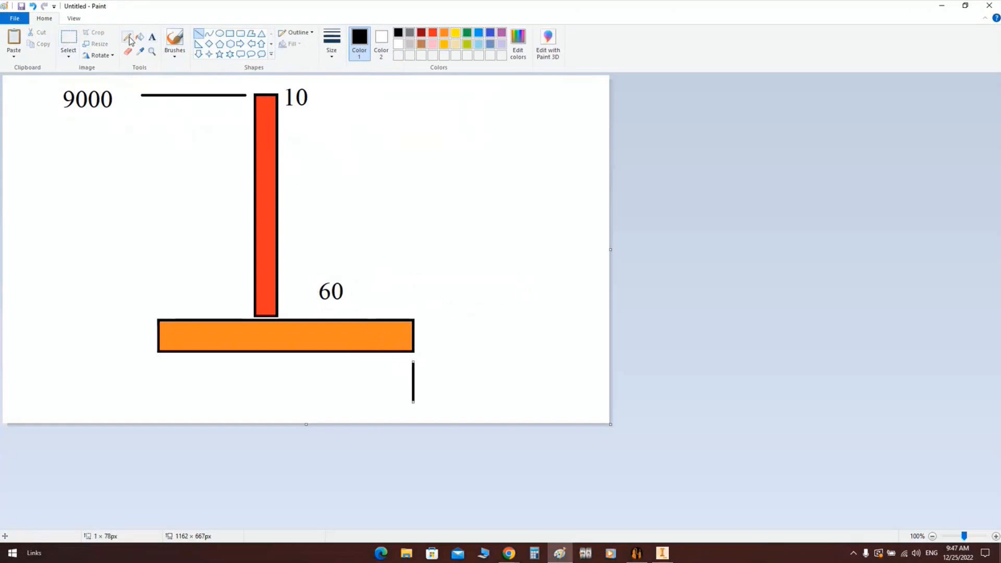
left_click_drag(165, 400, 404, 405, "shift")
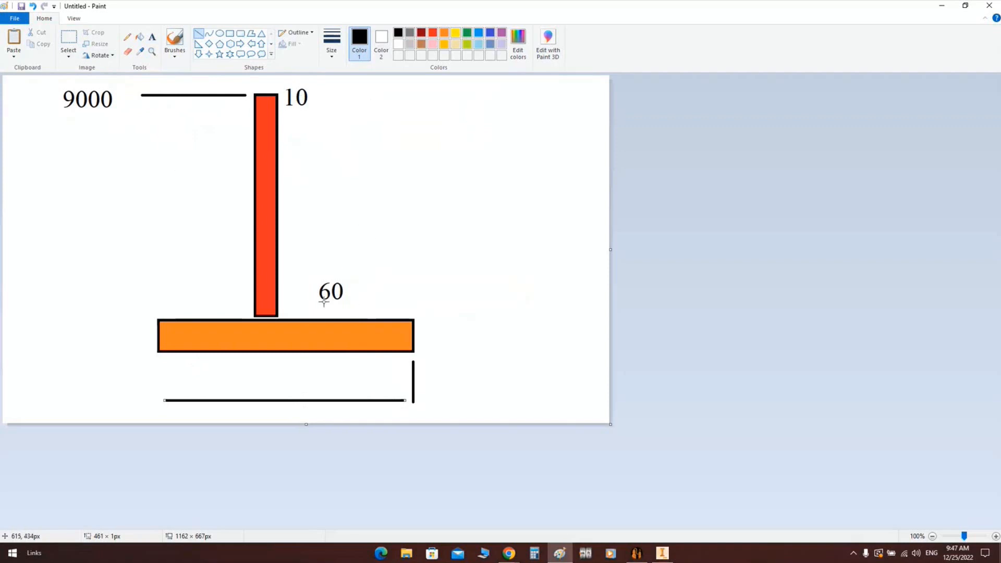
left_click(152, 37)
left_click(243, 376)
type("91")
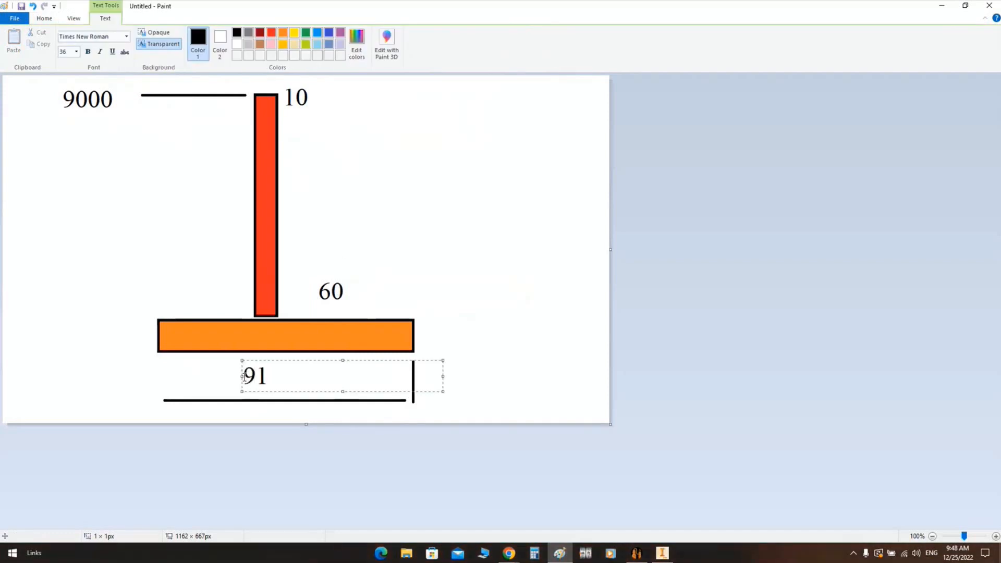
type("40")
left_click_drag(324, 365, 324, 370)
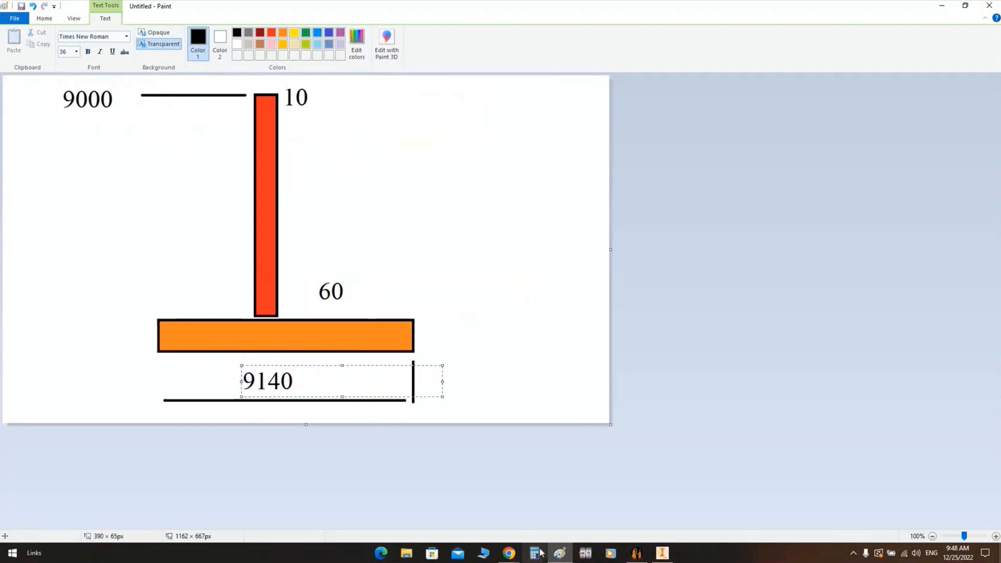
Check the bottom plate diameter in Calculator as 9000 + 20 + 120, then close it and return to the Paint sketch
key("alt+Tab")
type("900")
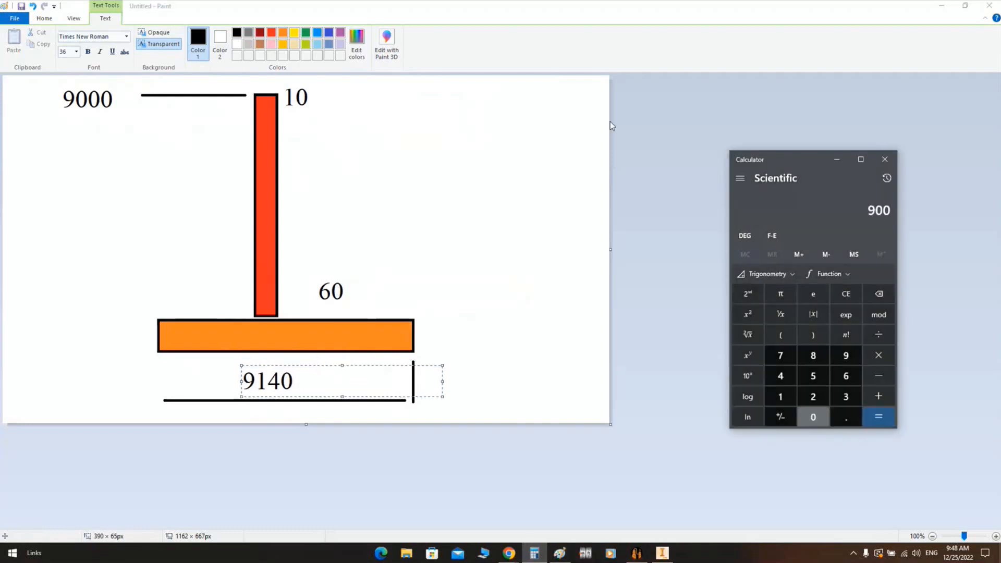
type("0 + 20 ")
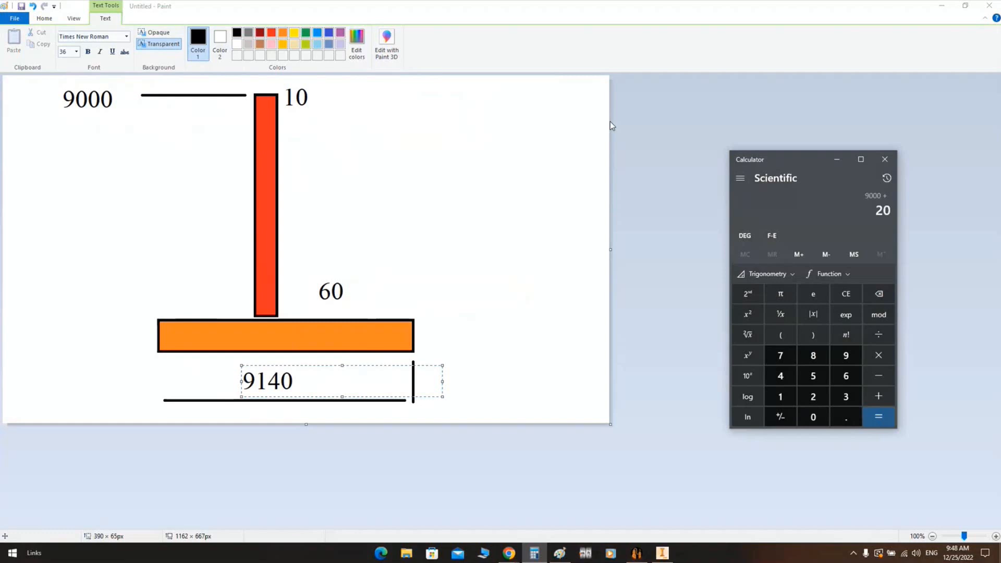
type("+ 120")
key("Return")
left_click(884, 159)
left_click(365, 411)
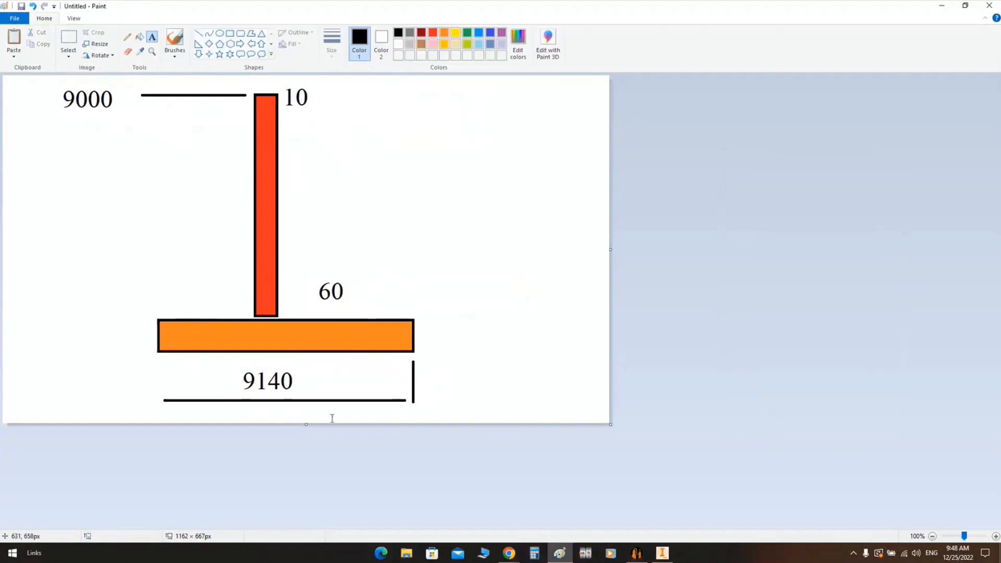
Open the SEG Storage Tanks with Fixed December 2022 presentation from the desktop and show its Bottom Plates slide
left_click(636, 552)
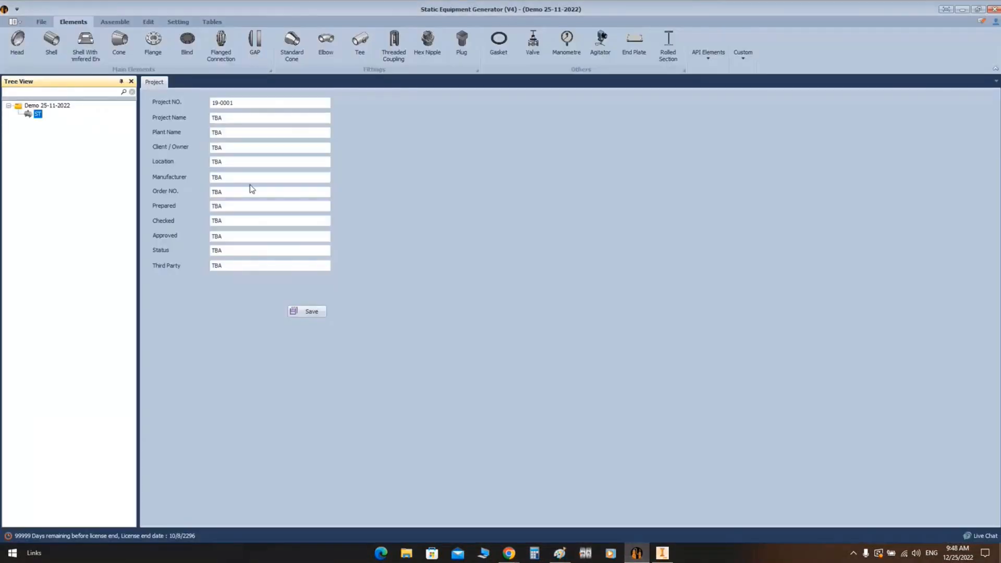
left_click(707, 56)
key("alt+Tab")
left_click(941, 6)
left_click(943, 8)
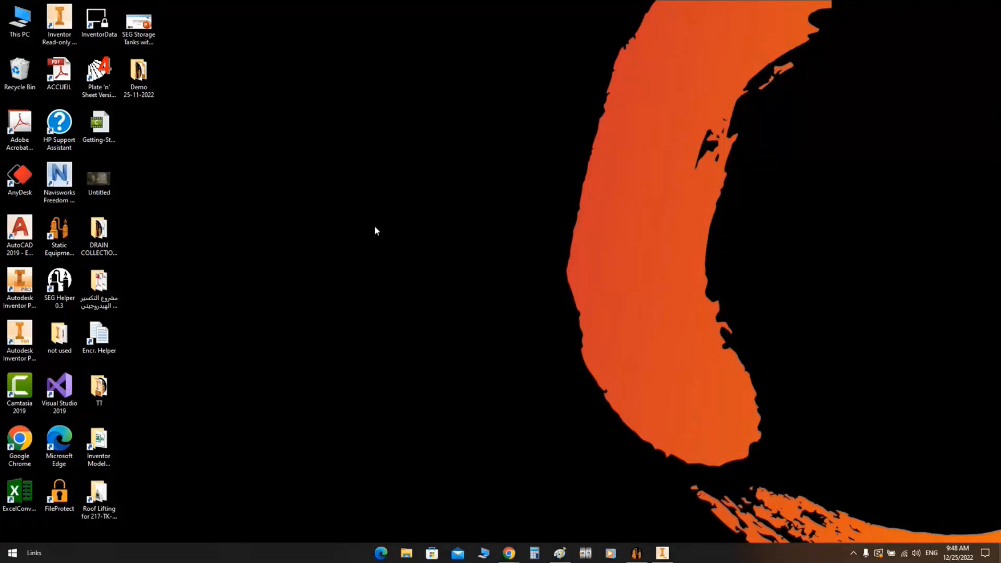
double_click(139, 24)
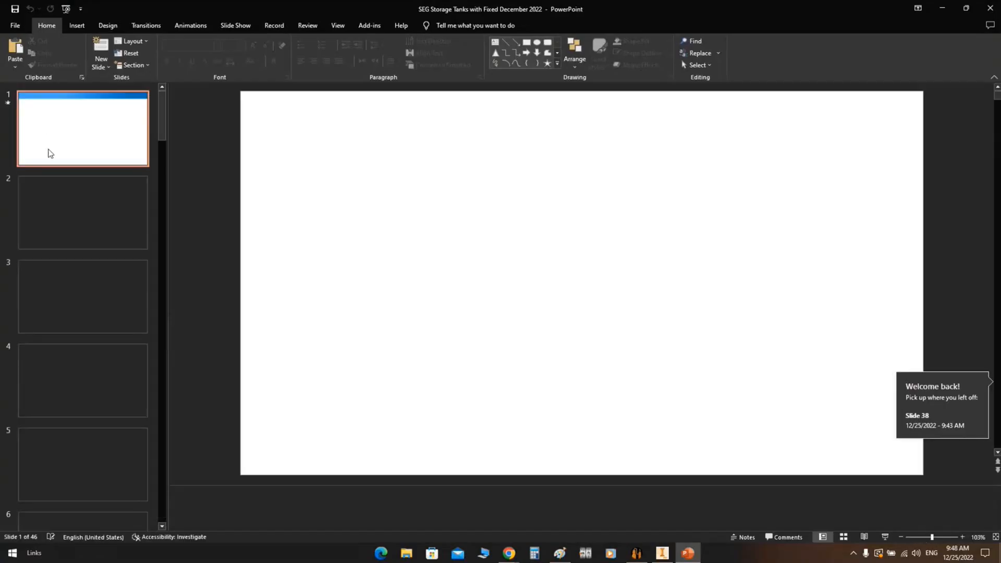
scroll(103, 366, "down", 8)
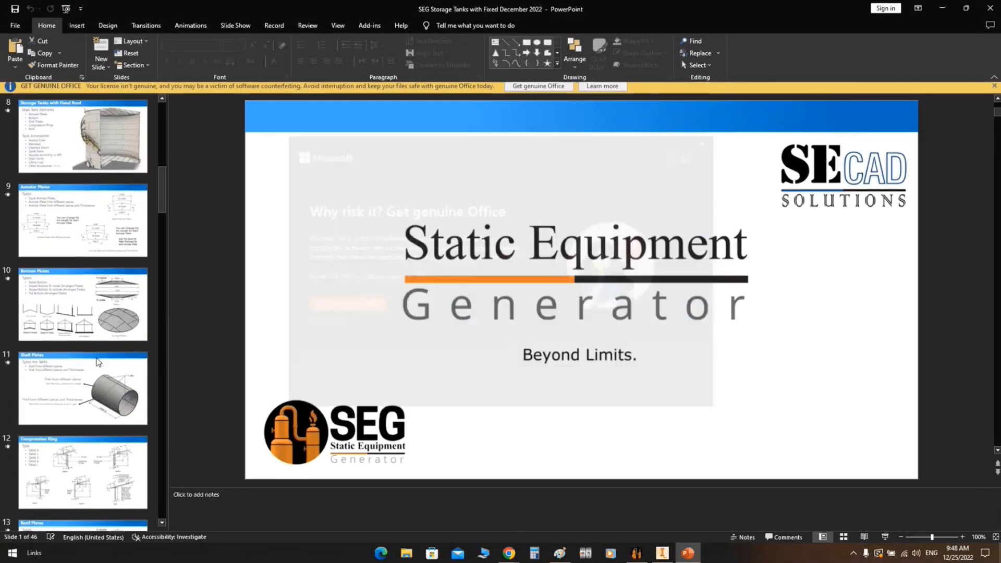
left_click(96, 328)
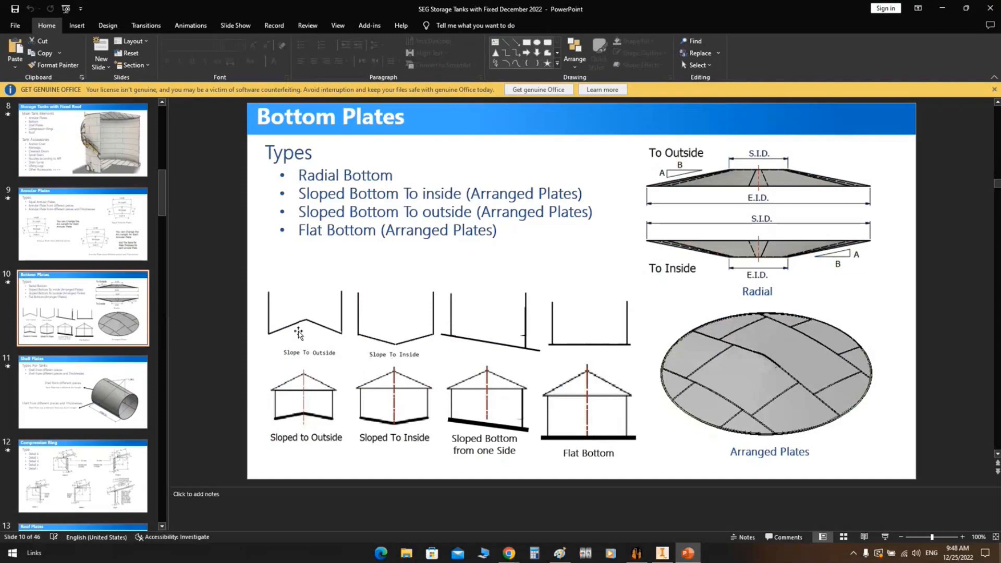
Compare the API elements offered in Static Equipment Generator with the bottom types illustrated on the PowerPoint Bottom Plates slide
left_click(687, 554)
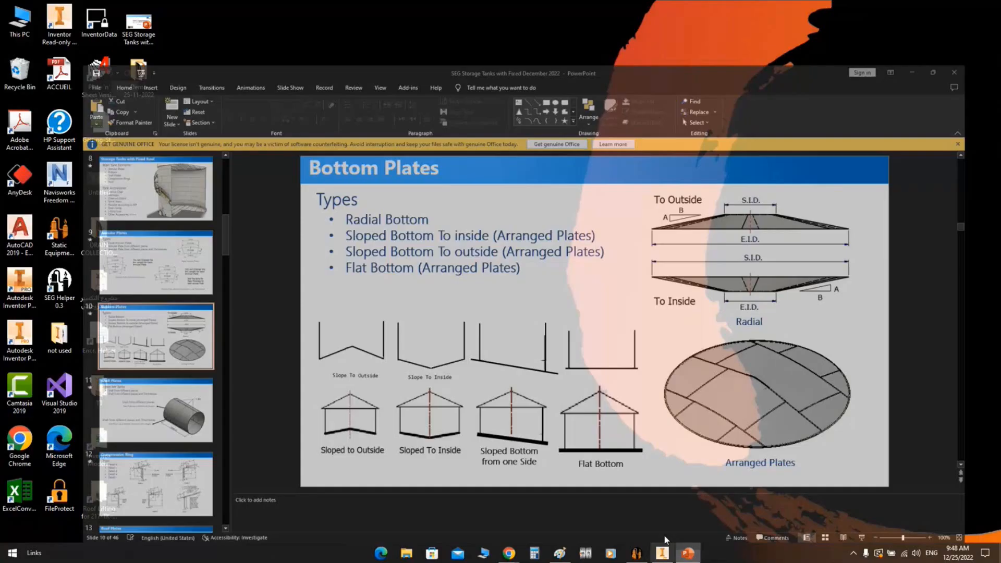
left_click(636, 552)
left_click(706, 58)
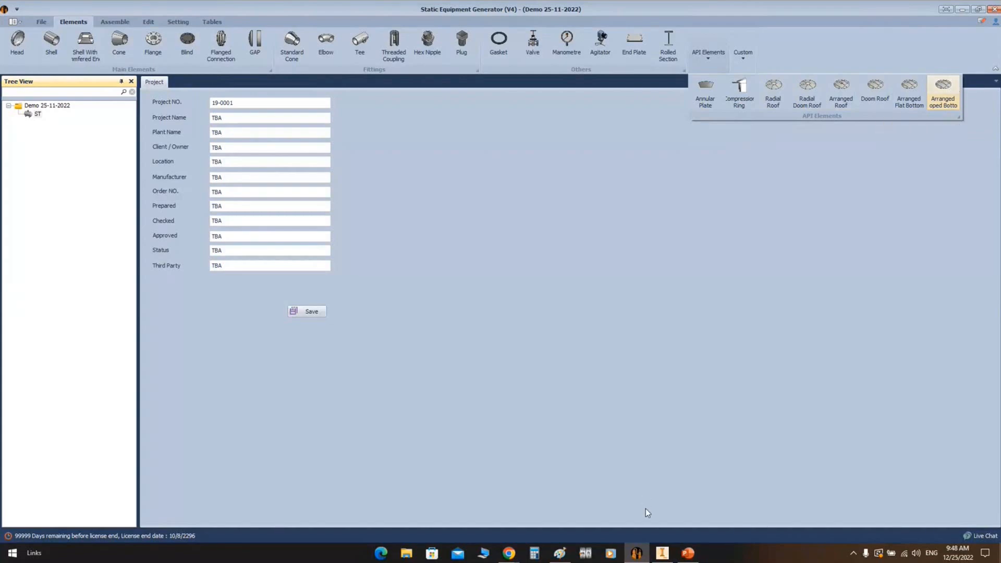
left_click(682, 558)
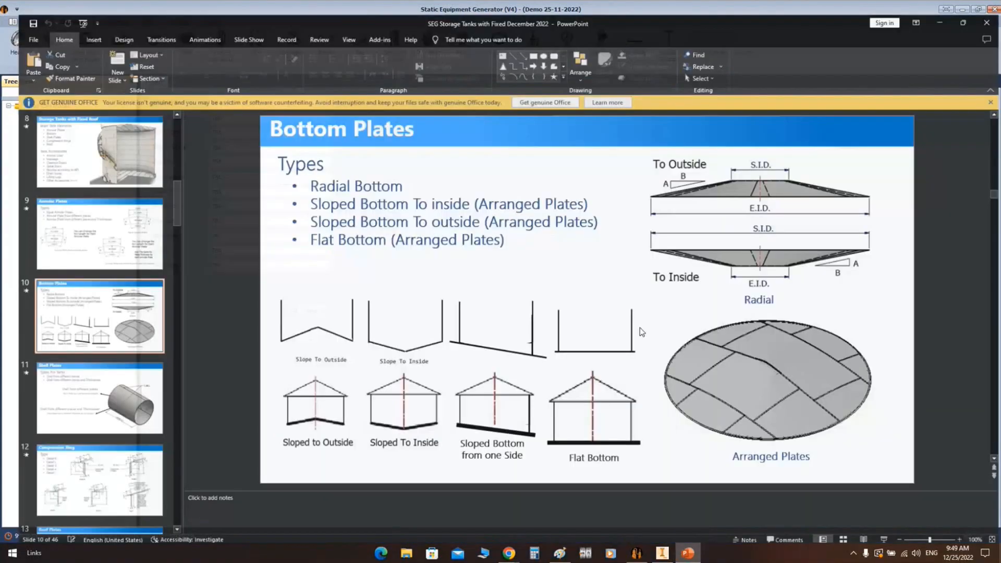
left_click(380, 312)
left_click(306, 306)
left_click(482, 449)
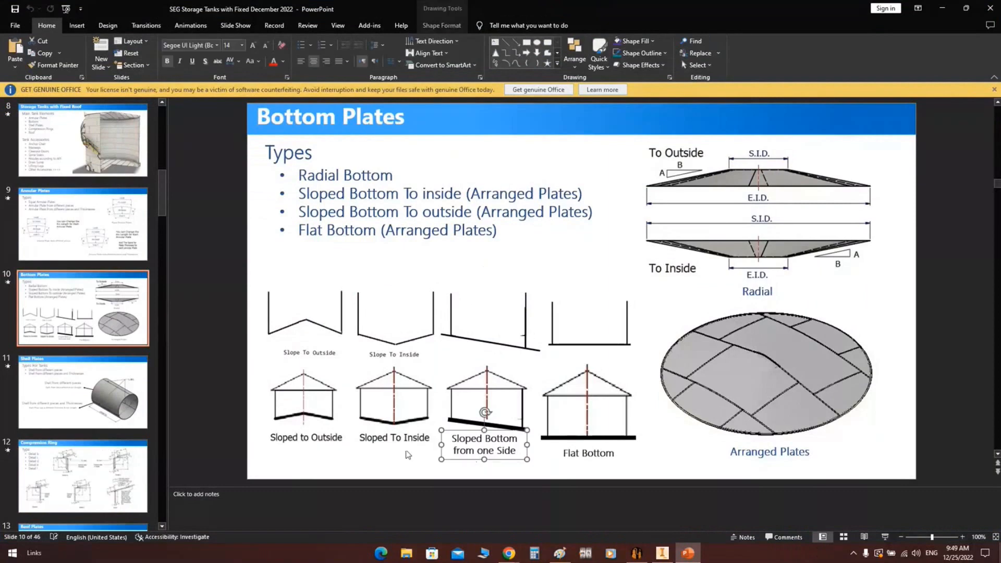
left_click(408, 455)
left_click(315, 452)
Return to Static Equipment Generator and add an Arranged Flat Bottom element with the part name Bottom
left_click(688, 553)
left_click(705, 57)
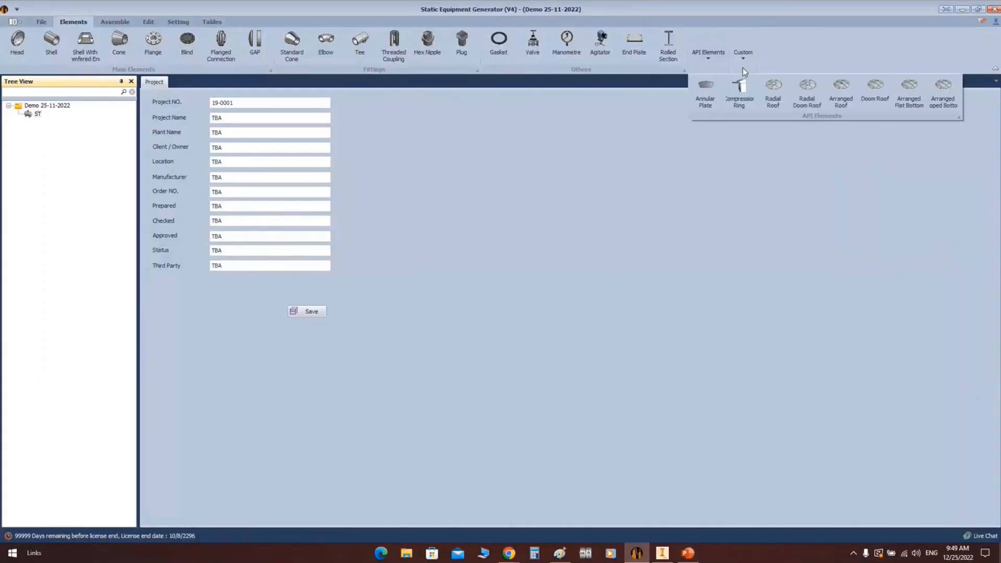
left_click(910, 93)
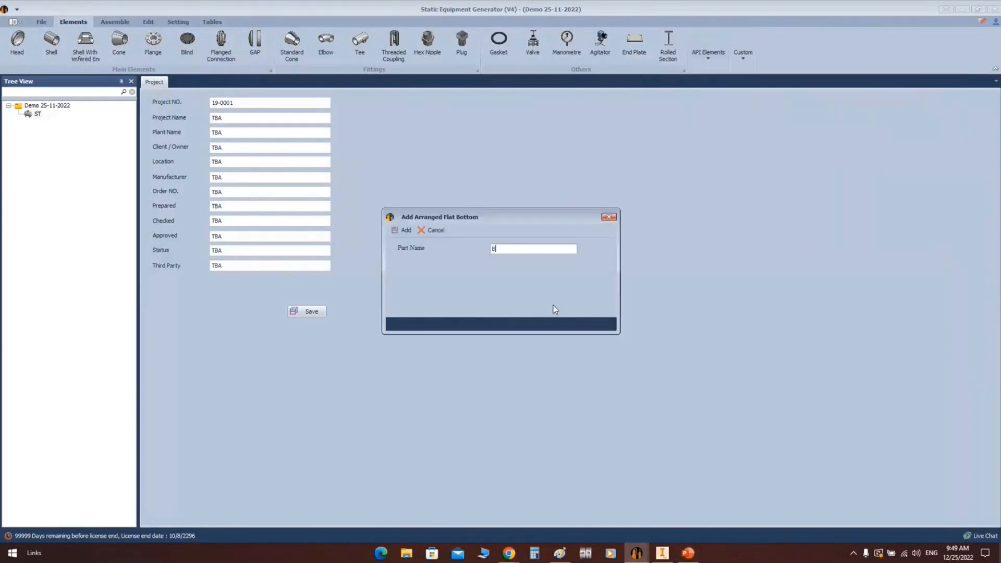
type("Bottom Plate")
key("BackSpace")
key("BackSpace")
key("BackSpace")
key("BackSpace")
key("BackSpace")
key("BackSpace")
key("Return")
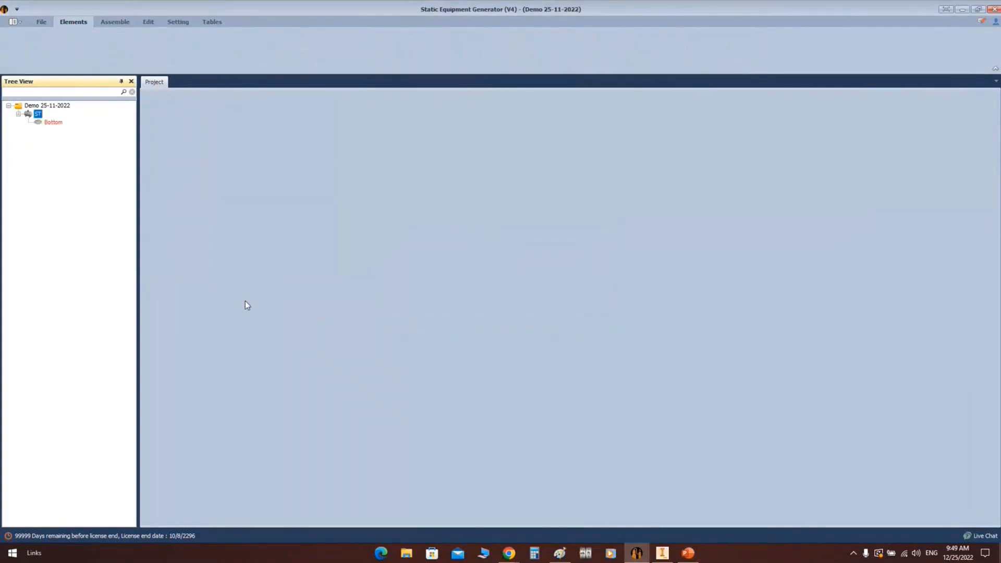
Open the Bottom element's parameters and set the bottom plate diameter to 9140 mm, keeping the other values at their defaults
left_click(58, 123)
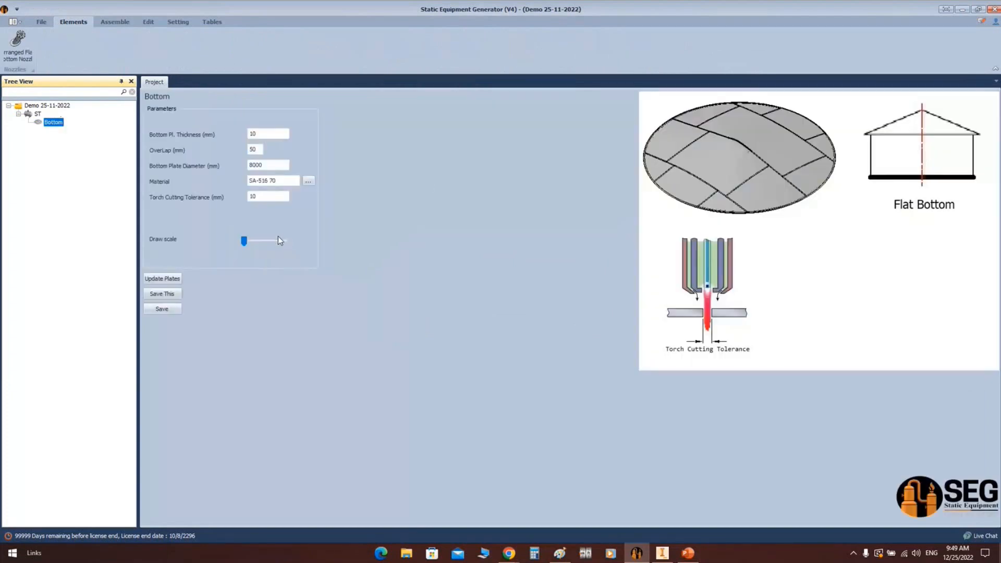
left_click(236, 141)
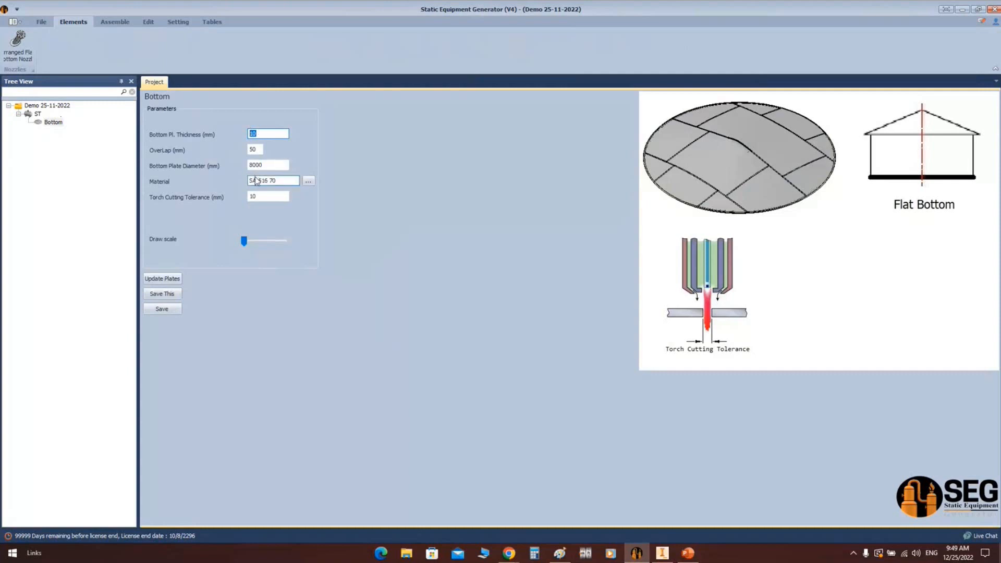
left_click(252, 151)
left_click(275, 165)
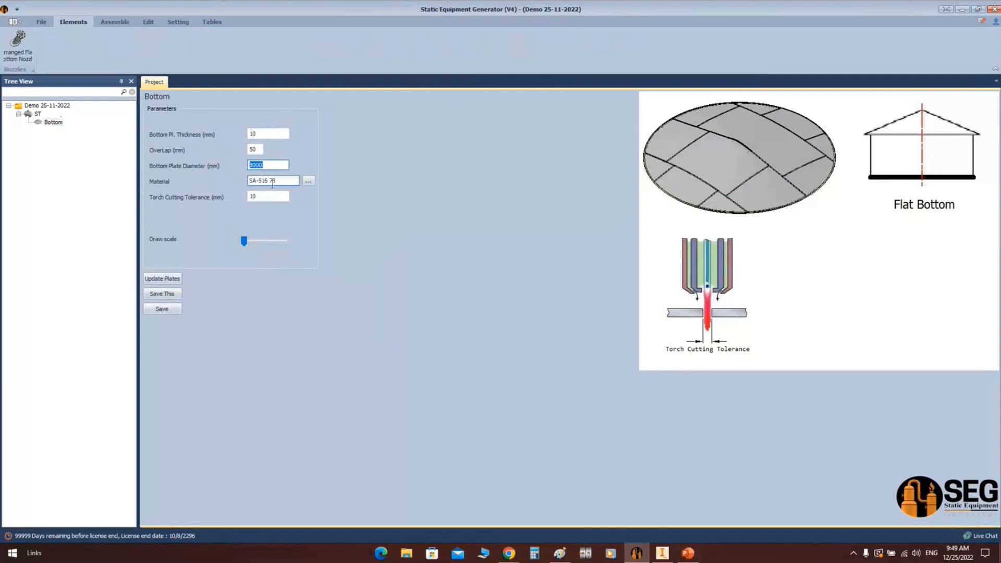
type("9140")
left_click(291, 181)
left_click(260, 200)
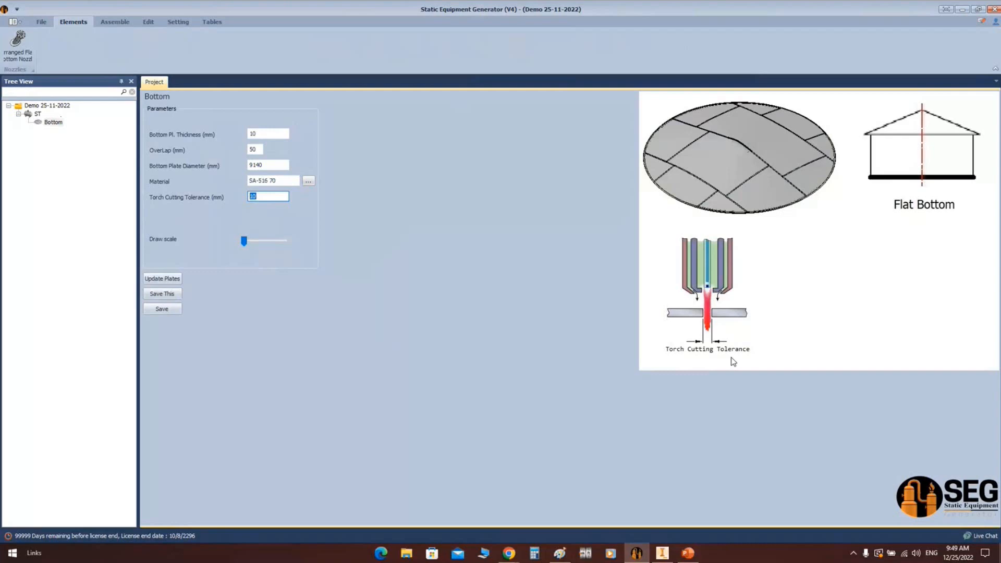
Switch to Paint, start a new image without saving the old sketch, and draw a wide rectangle about 928 × 255 px
left_click(559, 553)
left_click(14, 18)
left_click(130, 106)
left_click(514, 275)
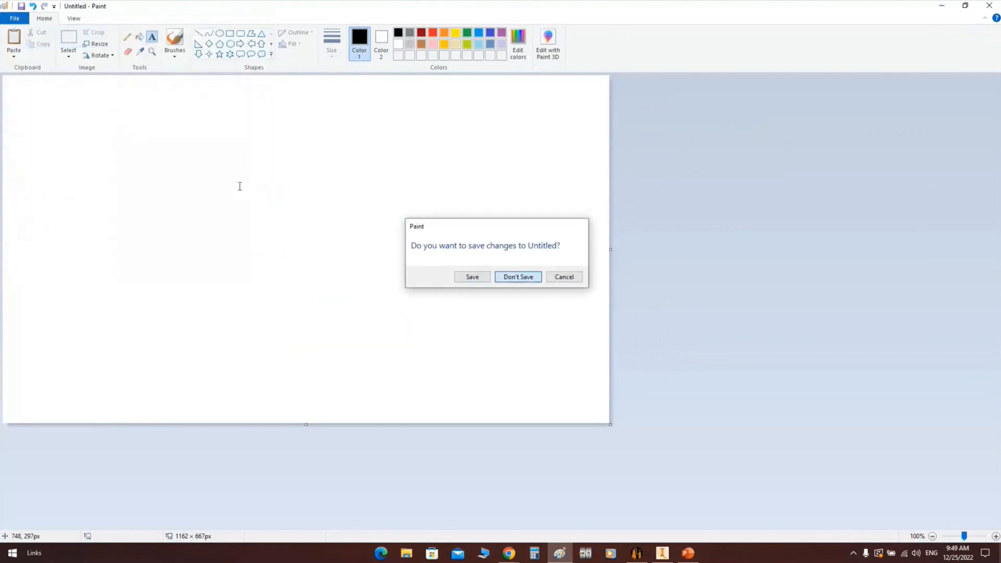
left_click(231, 34)
left_click_drag(61, 162, 546, 294)
left_click(150, 38)
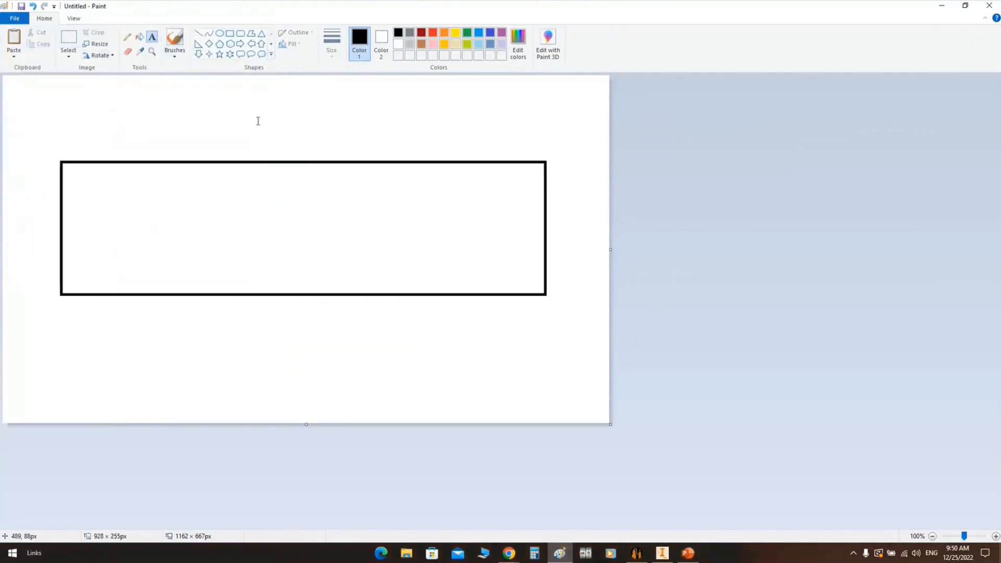
Label the rectangle with the text 6000 above its top edge
left_click(288, 130)
type("6000")
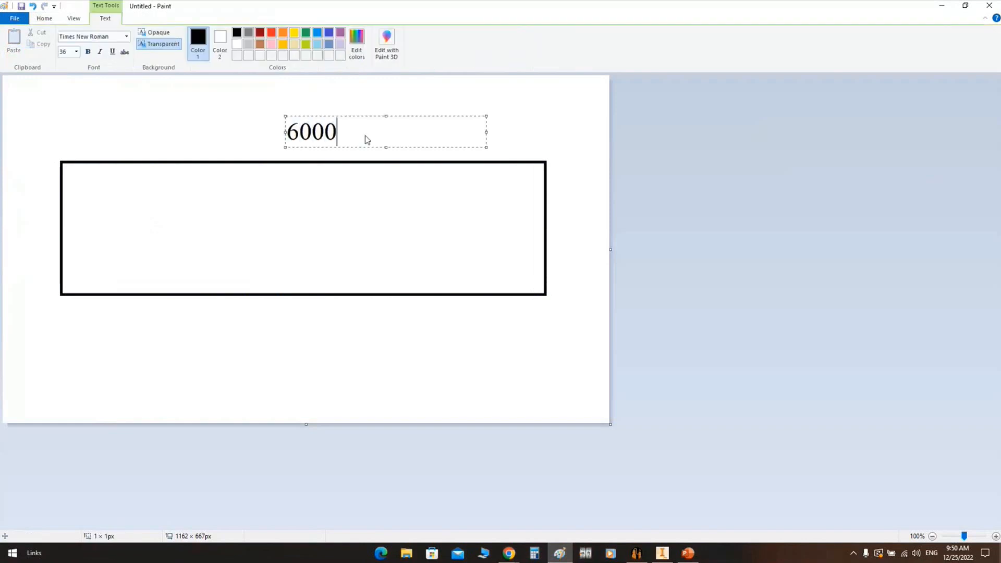
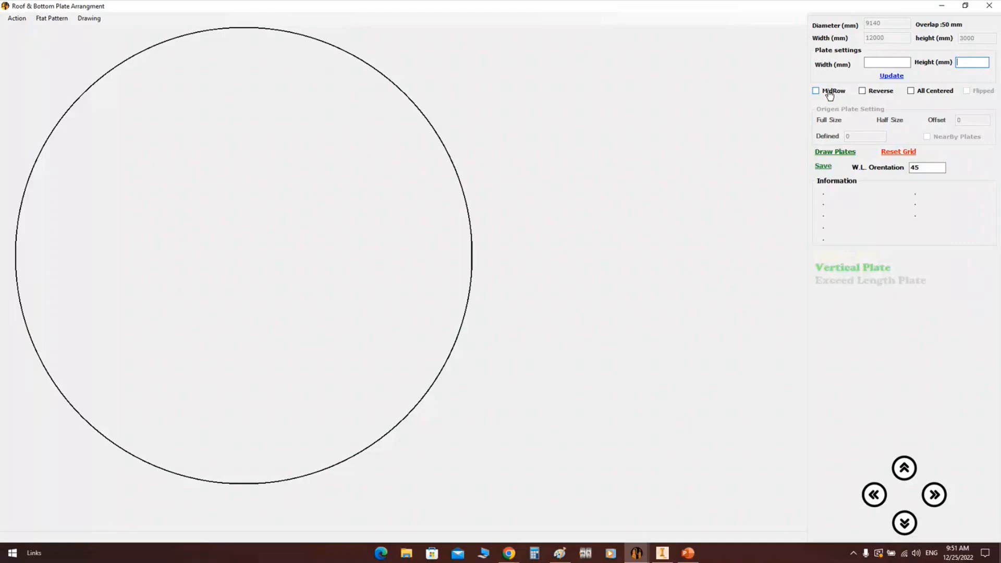
Enable MidRow in the plate arrangement window, and start a new image in Paint without saving the dimensioned plate sketch
left_click(830, 94)
left_click(559, 552)
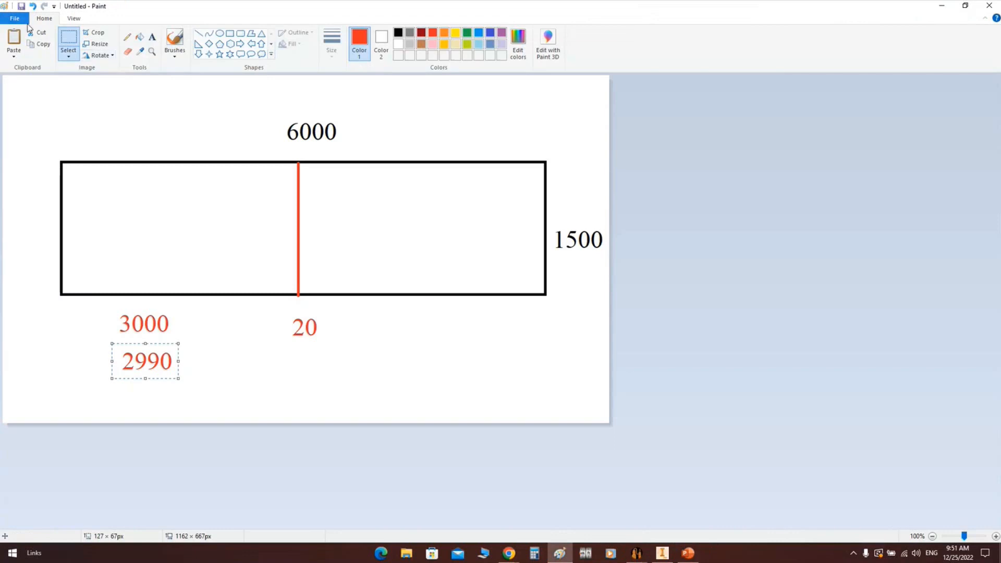
left_click(15, 18)
left_click(117, 104)
left_click(518, 277)
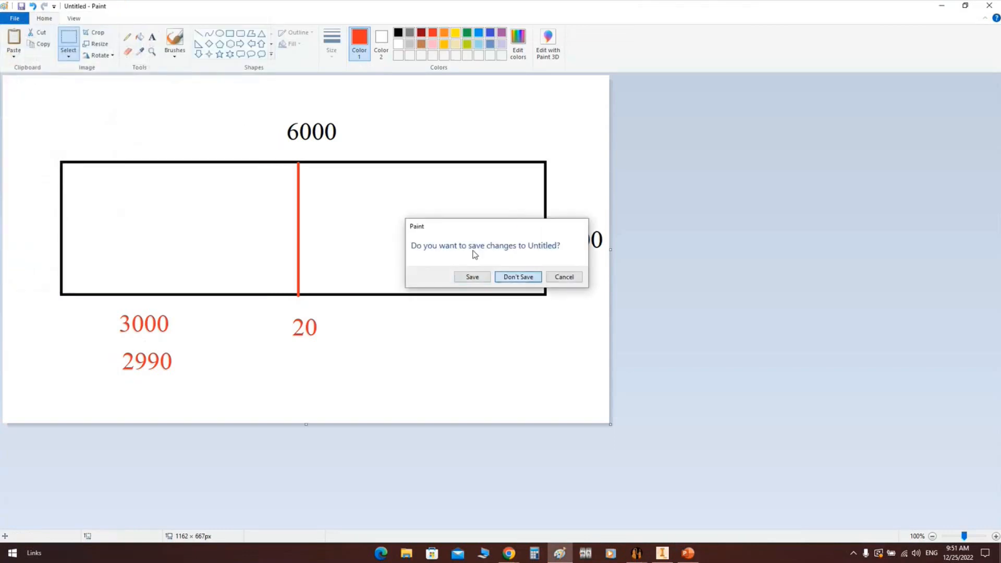
Draw a circle about 537 px in diameter, crossed at its middle by a horizontal rectangle about 677 × 136 px
left_click(220, 32)
left_click_drag(187, 121, 482, 402, "shift")
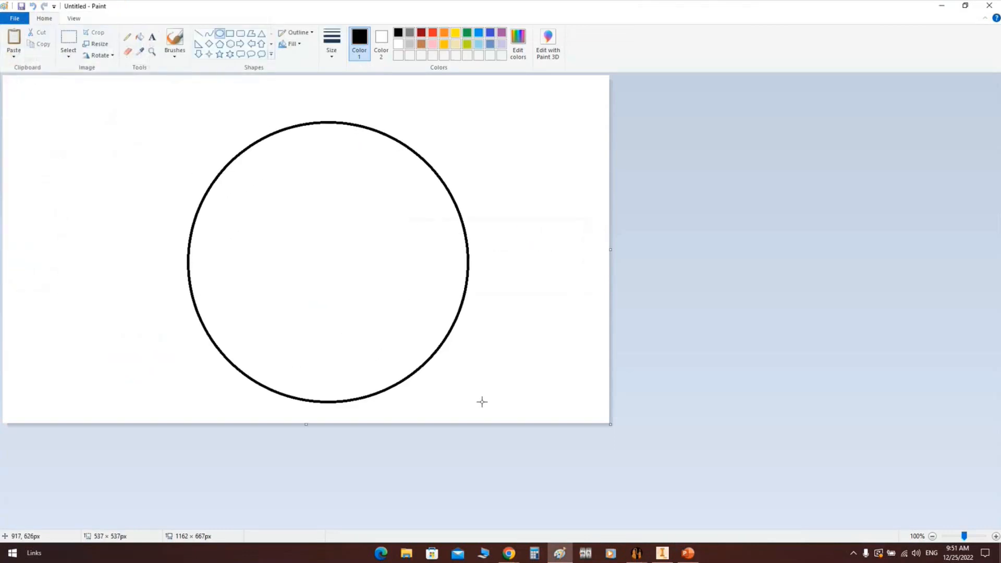
left_click(134, 100)
left_click(230, 33)
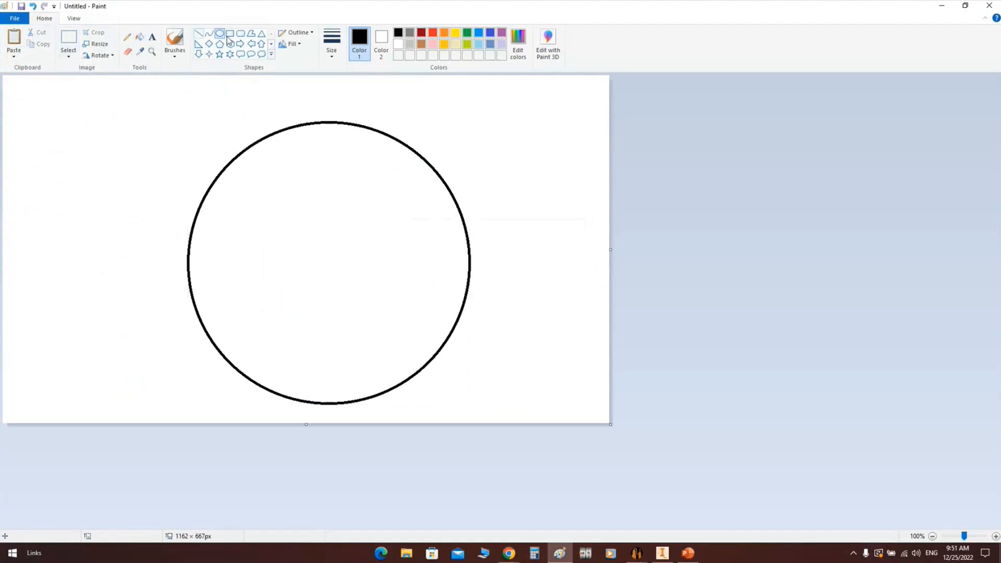
left_click_drag(150, 225, 226, 301, "shift")
left_click_drag(464, 301, 503, 296)
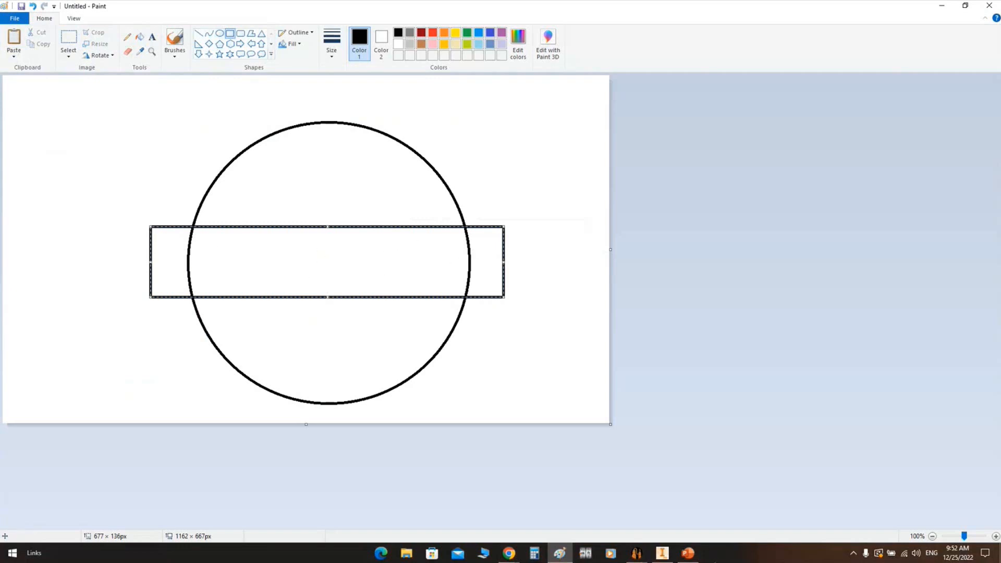
Switch back to the Roof & Bottom Plate Arrangement window, draw the plates with MidRow enabled, and close the window without saving
left_click(636, 552)
left_click(690, 518)
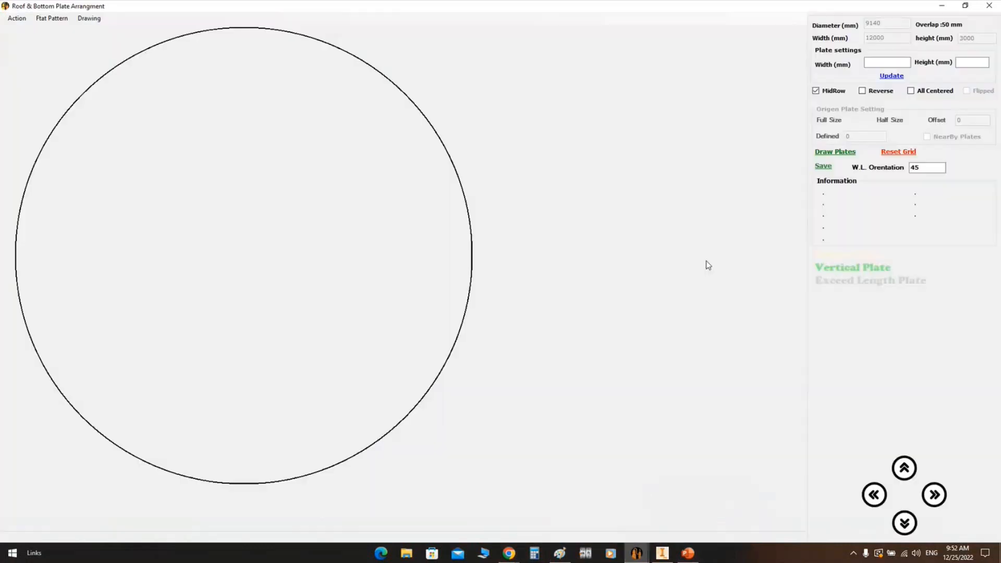
left_click(836, 152)
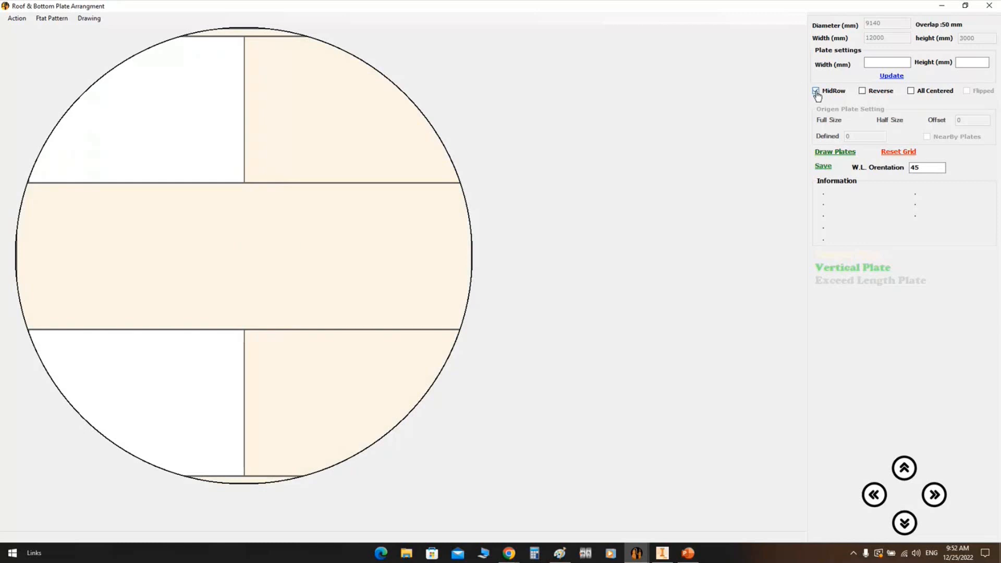
left_click(989, 6)
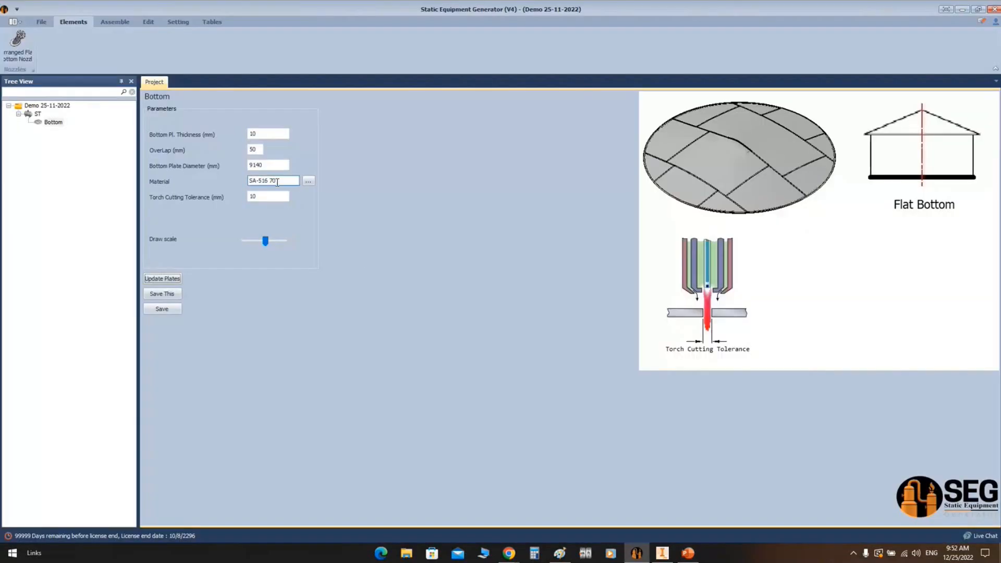
In the ST equipment settings, set the delivered plate length to 6000 and width to 1500, and save them
left_click(37, 114)
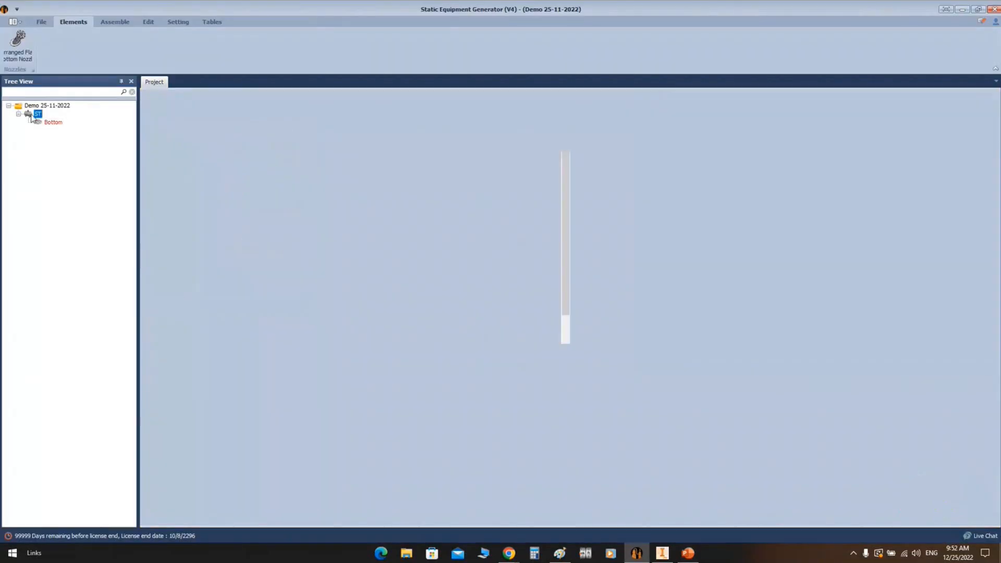
left_click(178, 21)
left_click(16, 44)
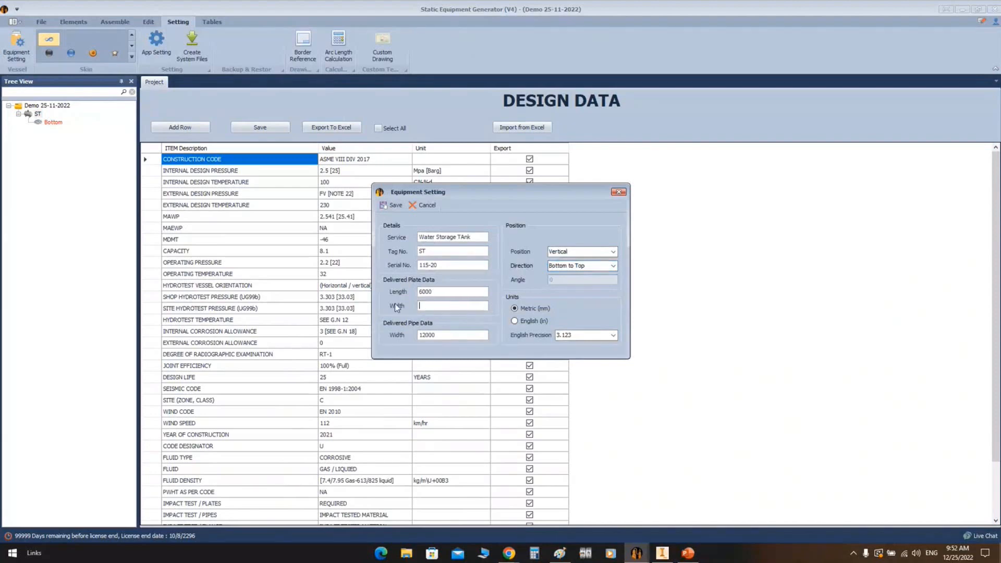
type("1500")
left_click(395, 205)
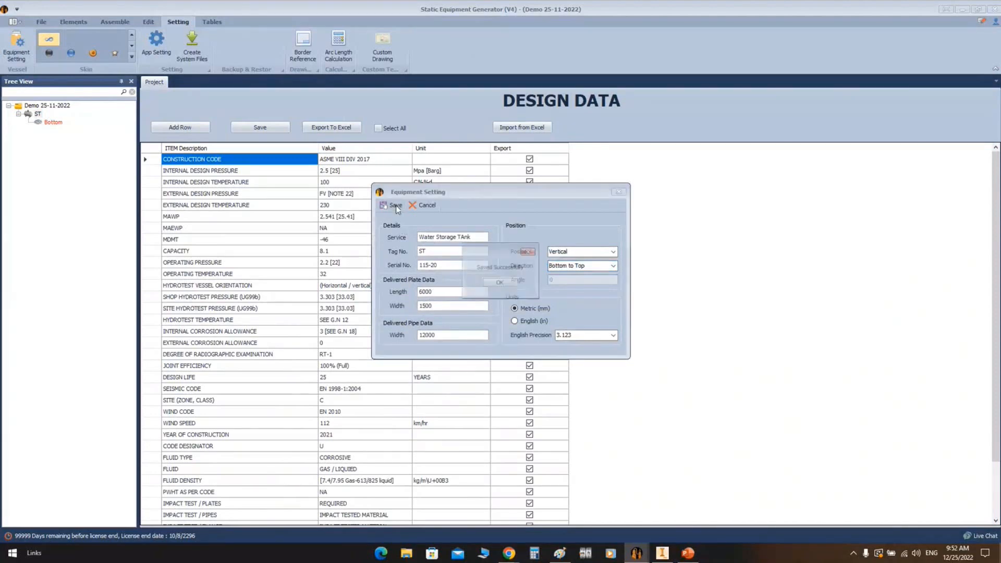
left_click(499, 283)
Reopen the Bottom element, preview its plate outline at different draw scales, and save it with the draw scale slightly above mid-range
left_click(53, 122)
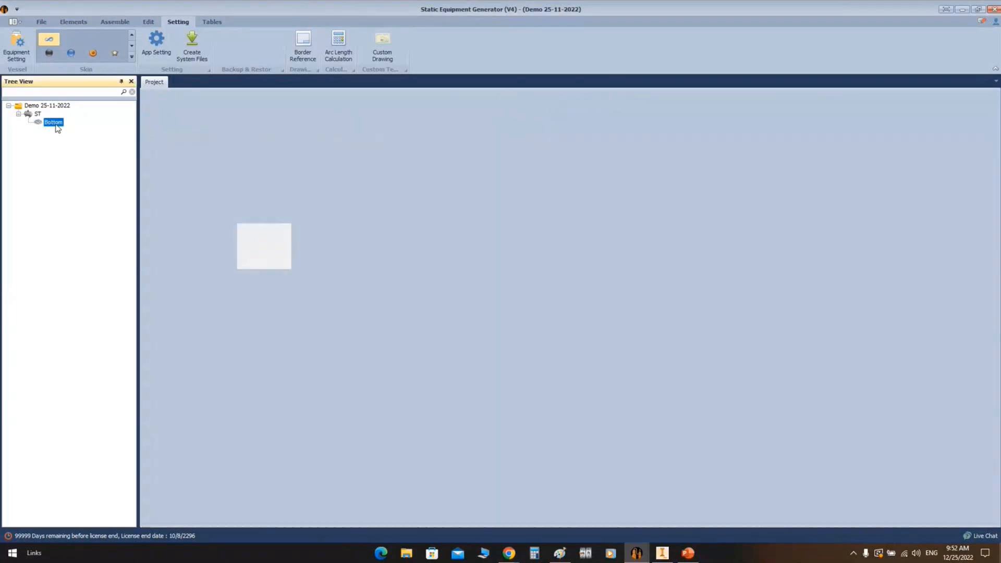
left_click(176, 277)
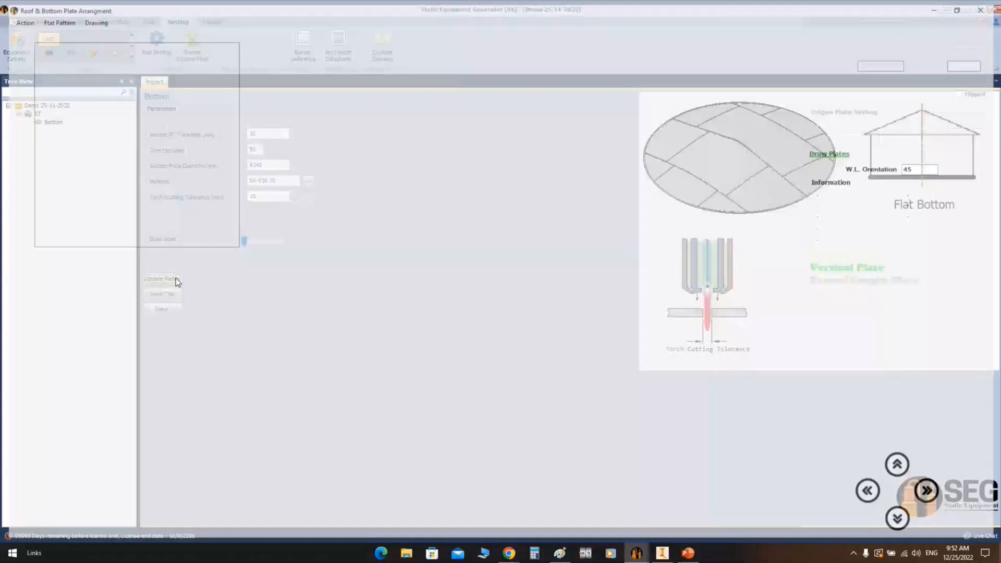
left_click(989, 5)
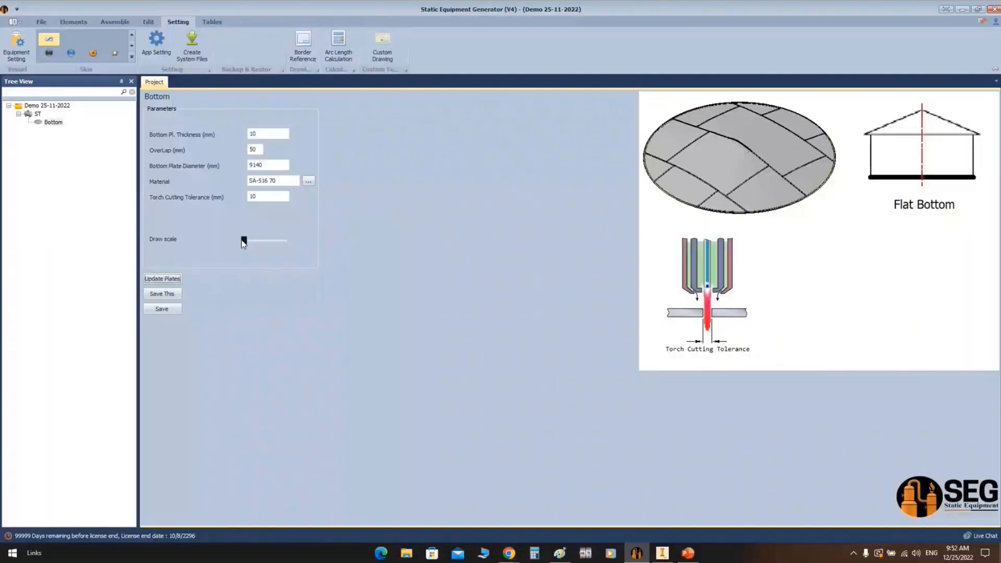
left_click(163, 279)
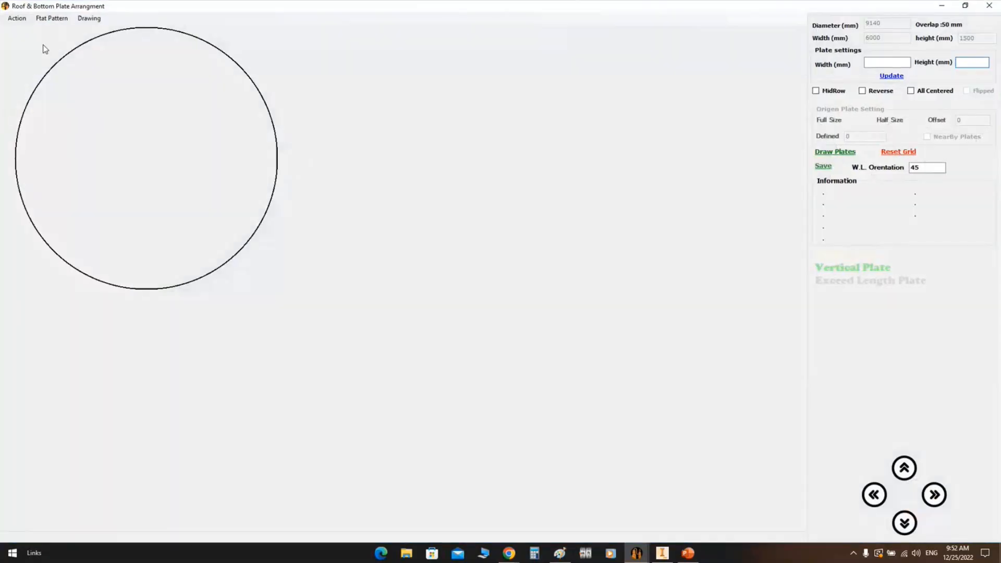
left_click(988, 6)
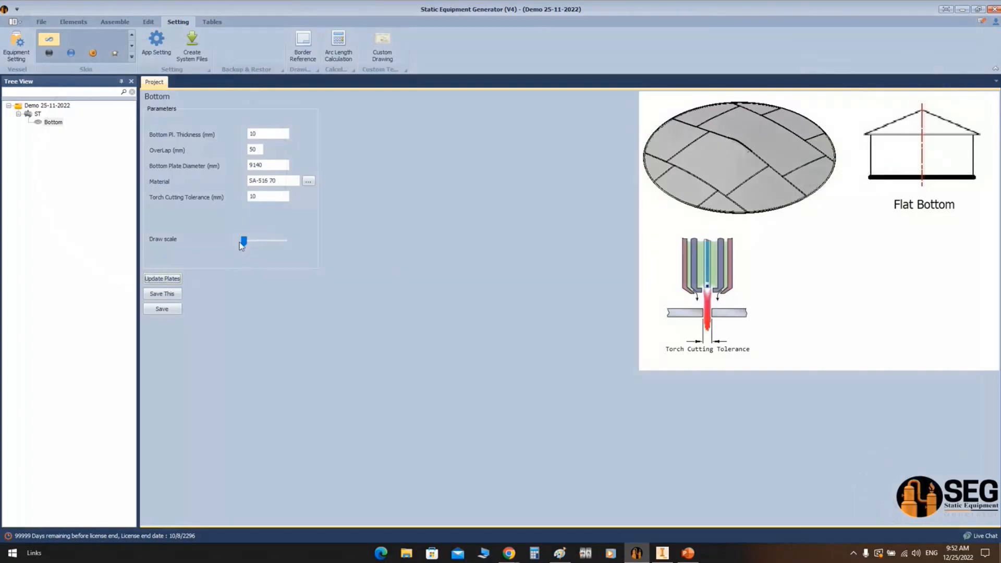
left_click(172, 311)
left_click(542, 308)
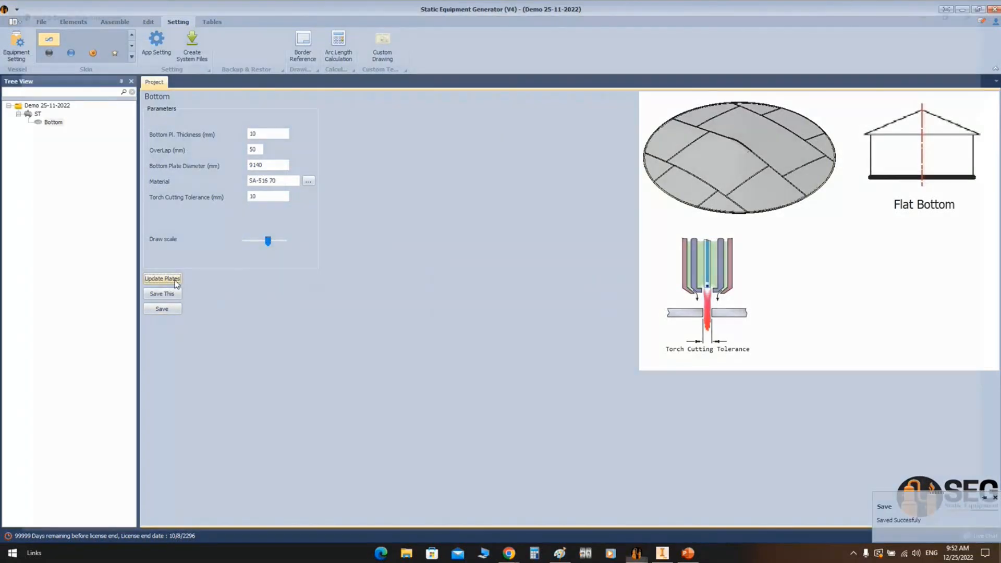
Open the Bottom element's plate arrangement and draw the plates with MidRow enabled
left_click(175, 280)
left_click(816, 91)
left_click(836, 153)
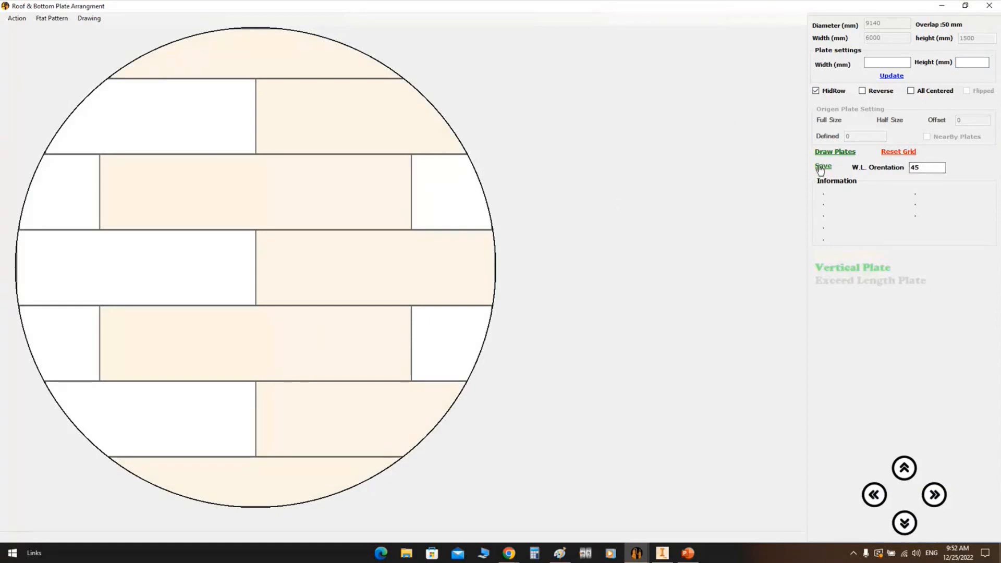
Reset the plate grid and redraw the plates with All Centered enabled alongside MidRow
left_click(898, 156)
left_click(913, 91)
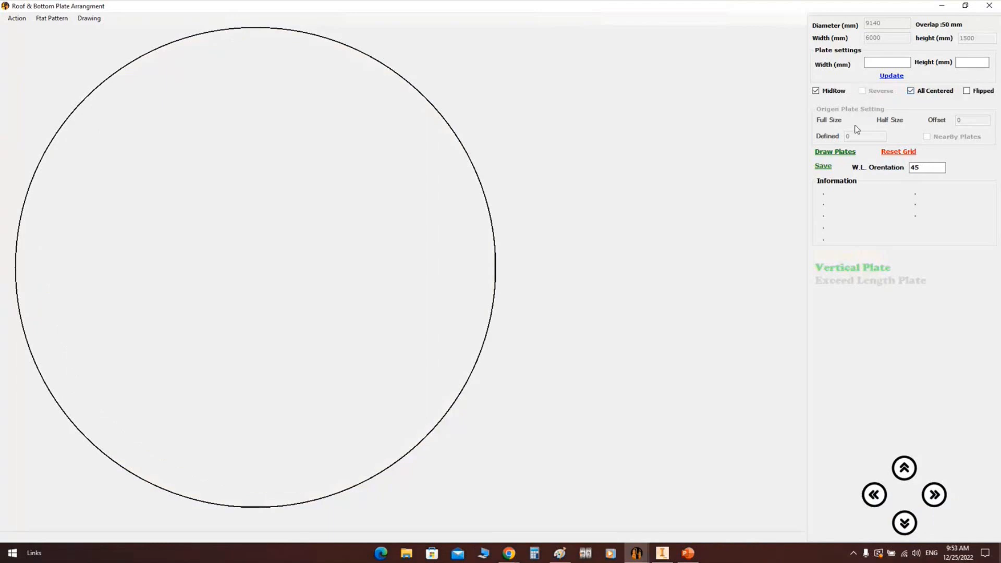
left_click(848, 153)
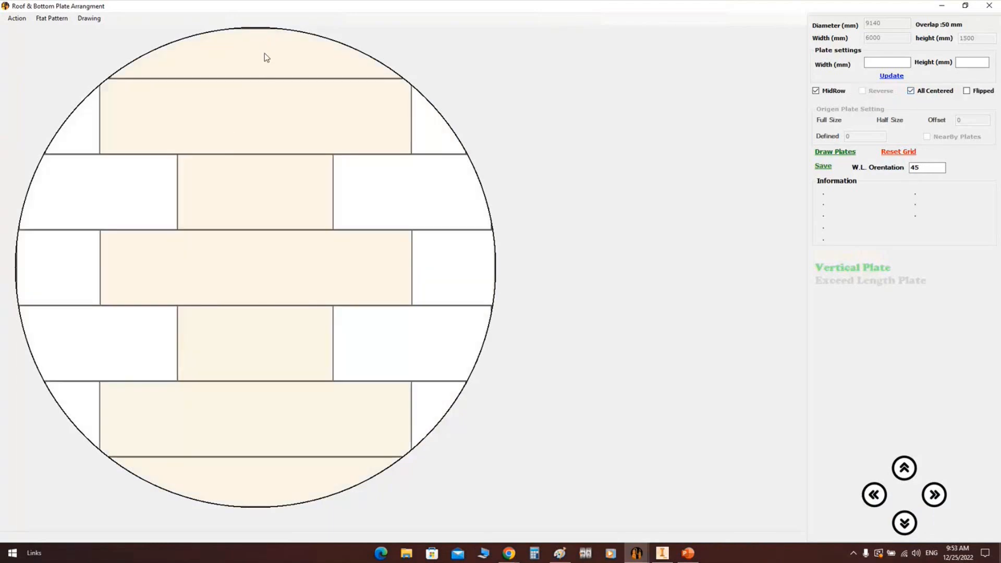
Inspect the central plates of the upper rows, and set the top and bottom rows' origin plates to half size
left_click(253, 269)
left_click(270, 190)
left_click(276, 110)
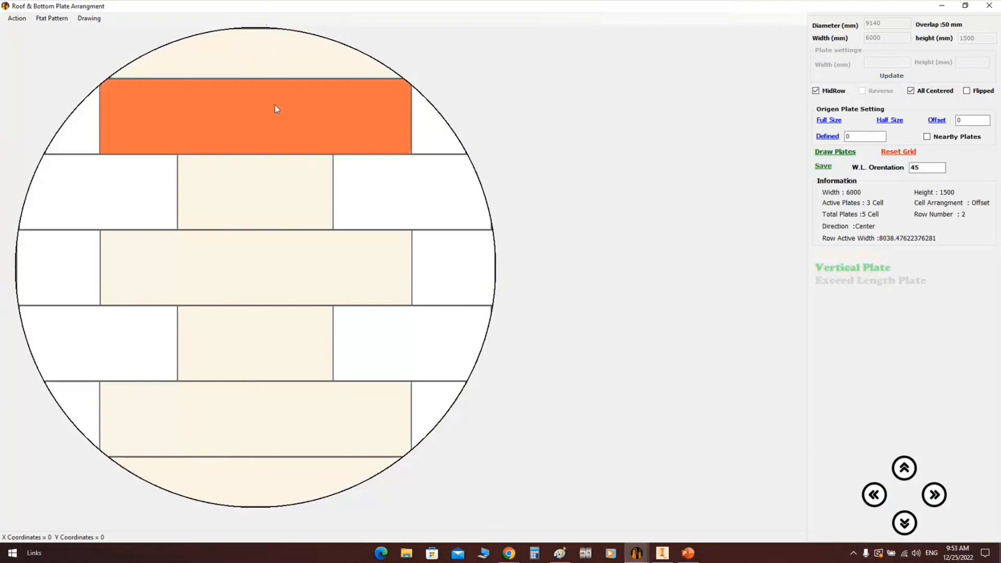
left_click(284, 60)
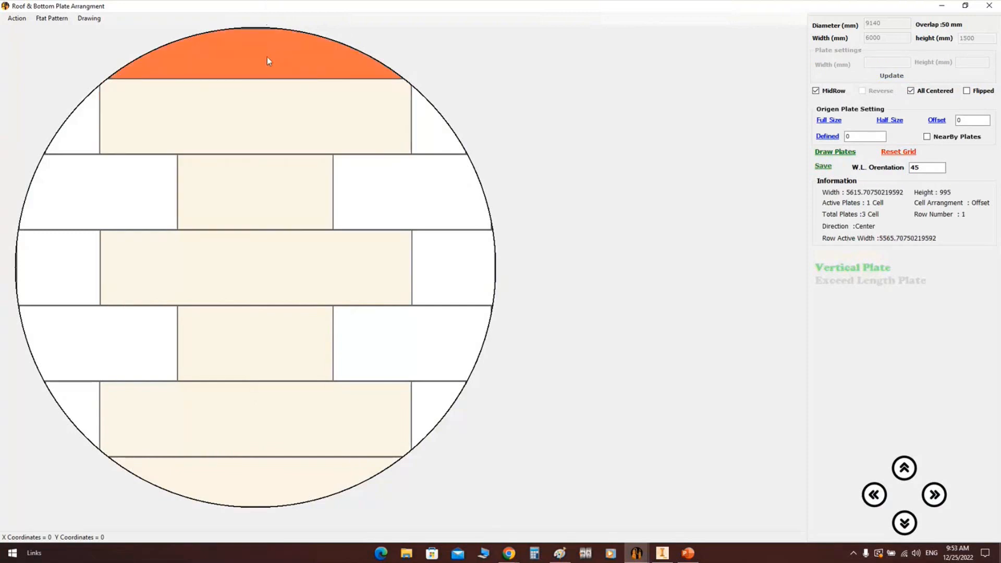
left_click(890, 122)
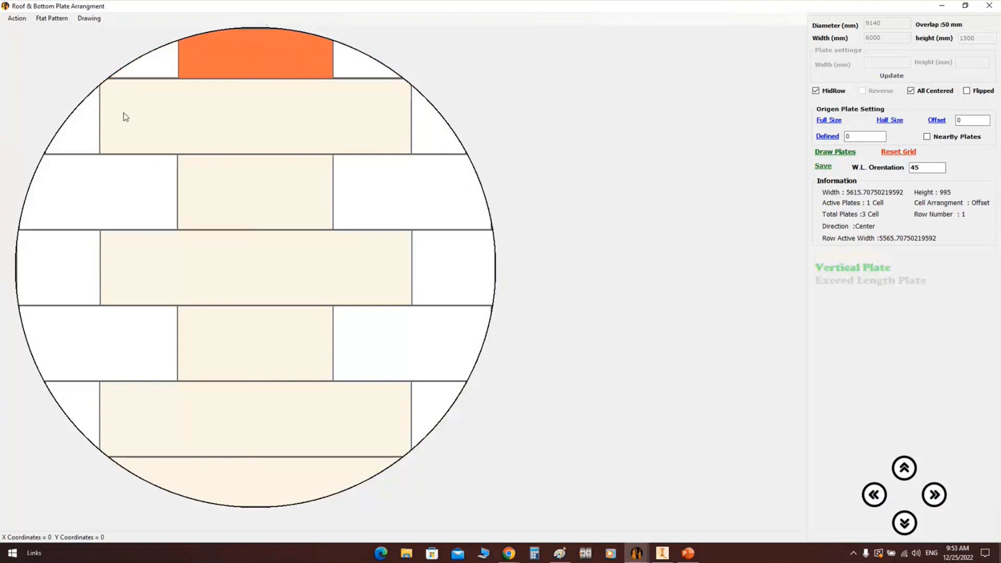
left_click(269, 51)
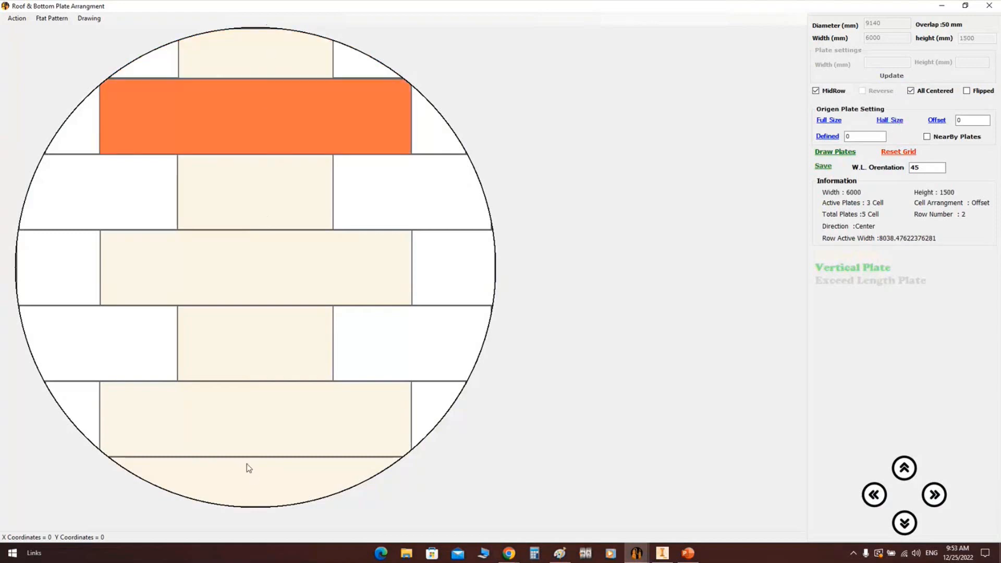
left_click(280, 468)
left_click(892, 121)
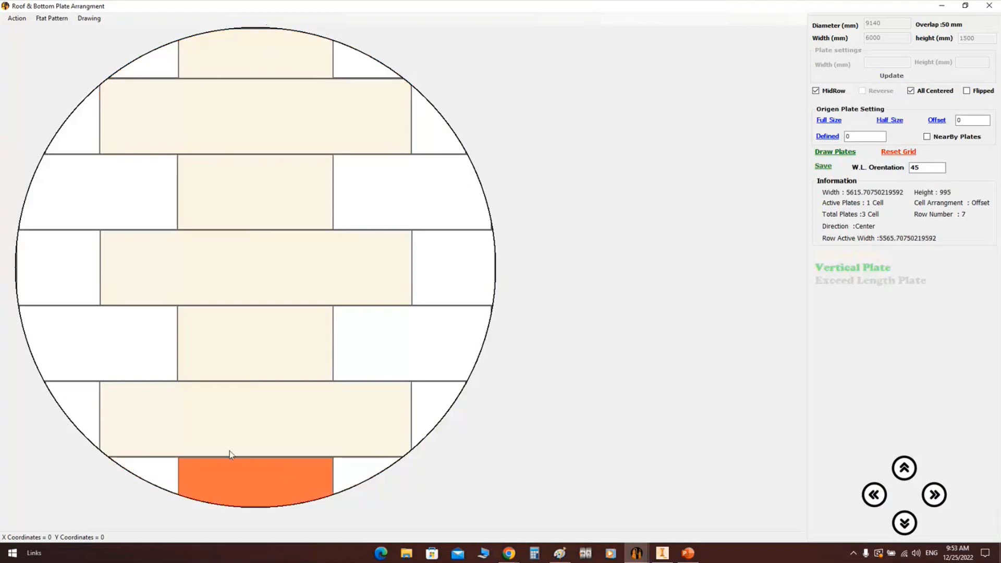
Apply a defined origin plate value of 1500 to the bottom row, and select the top row's plate for comparison
left_click(259, 479)
left_click_drag(850, 138, 834, 137)
type("1500")
left_click(827, 137)
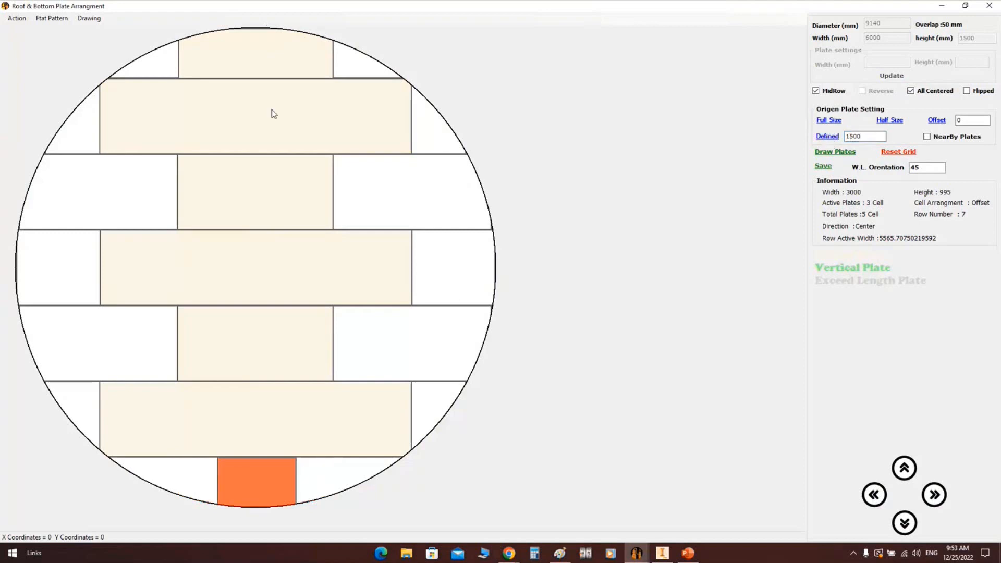
left_click(269, 62)
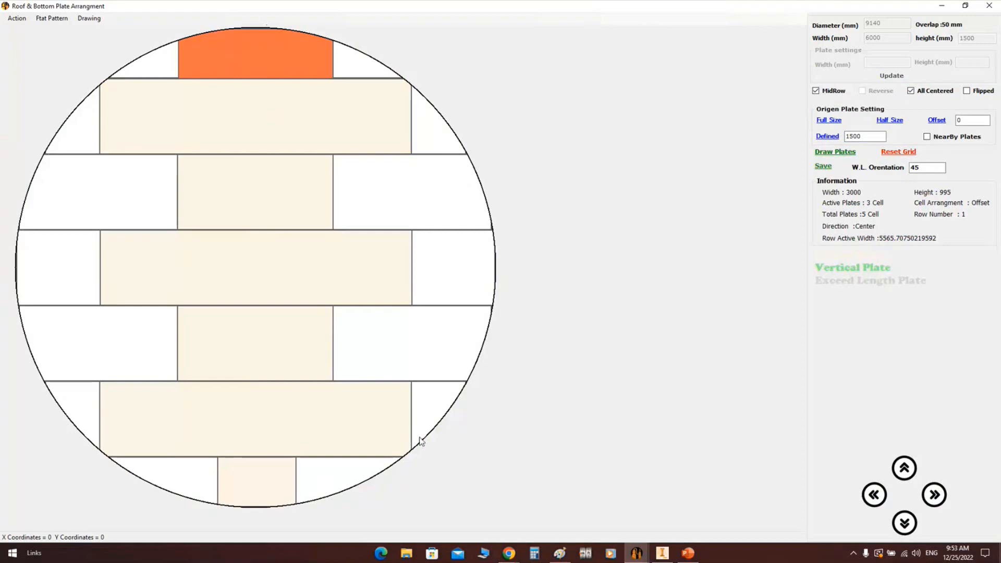
Reset the grid, replace the All Centered option with Reverse, and redraw the plates
left_click(896, 154)
left_click(920, 92)
left_click(862, 92)
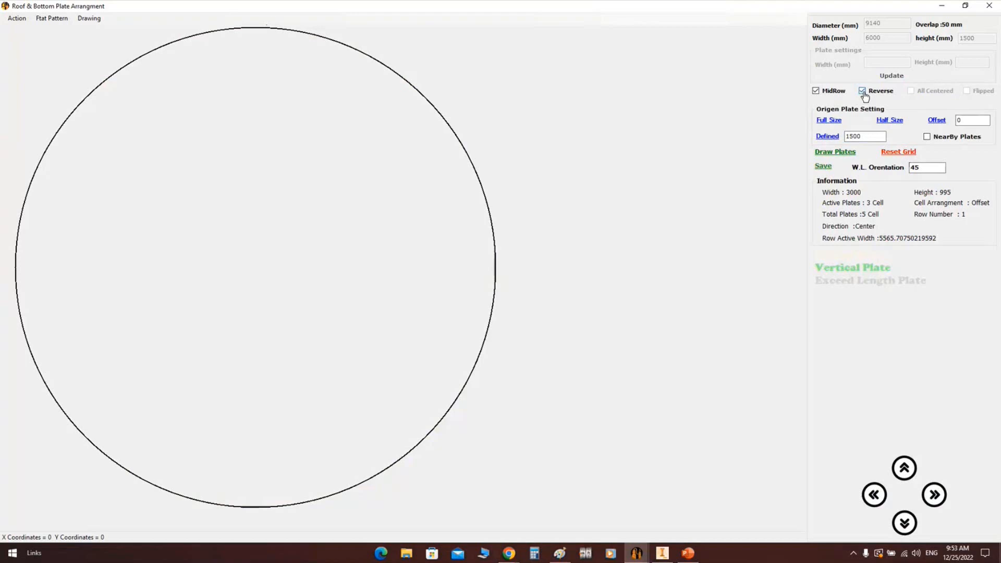
left_click(837, 153)
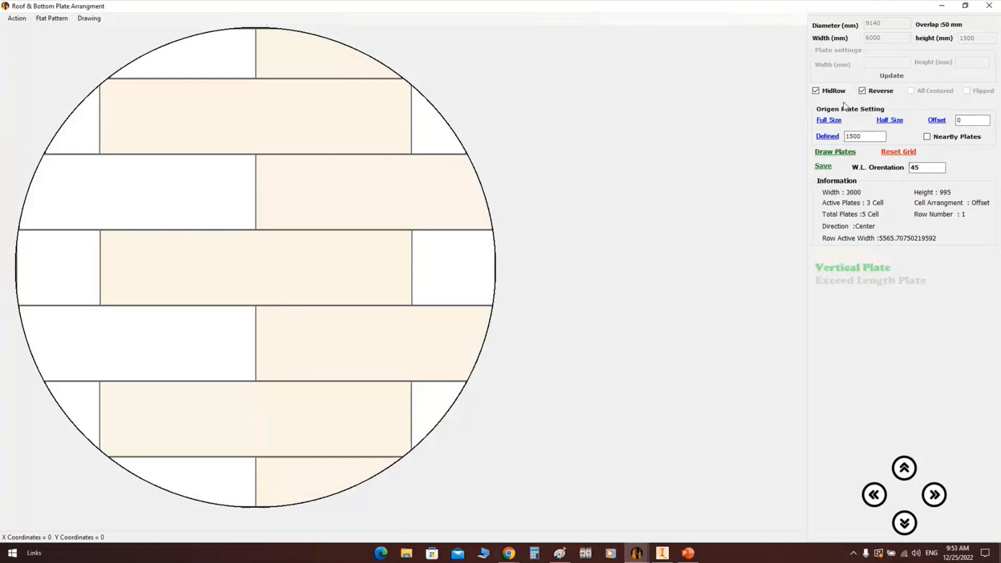
Reset the grid, disable Reverse, and redraw the plates with only MidRow enabled
left_click(903, 154)
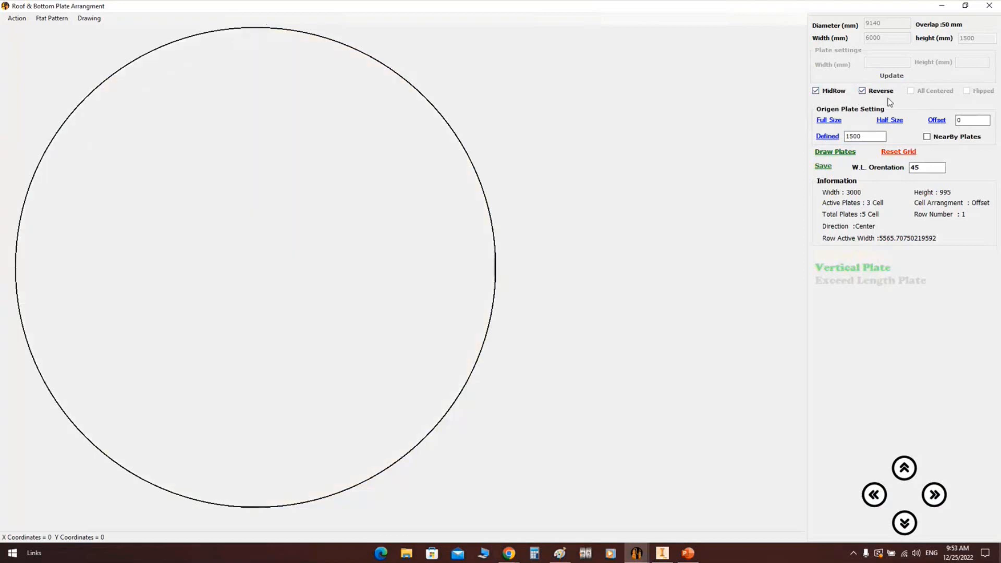
left_click(862, 91)
left_click(860, 136)
left_click(838, 152)
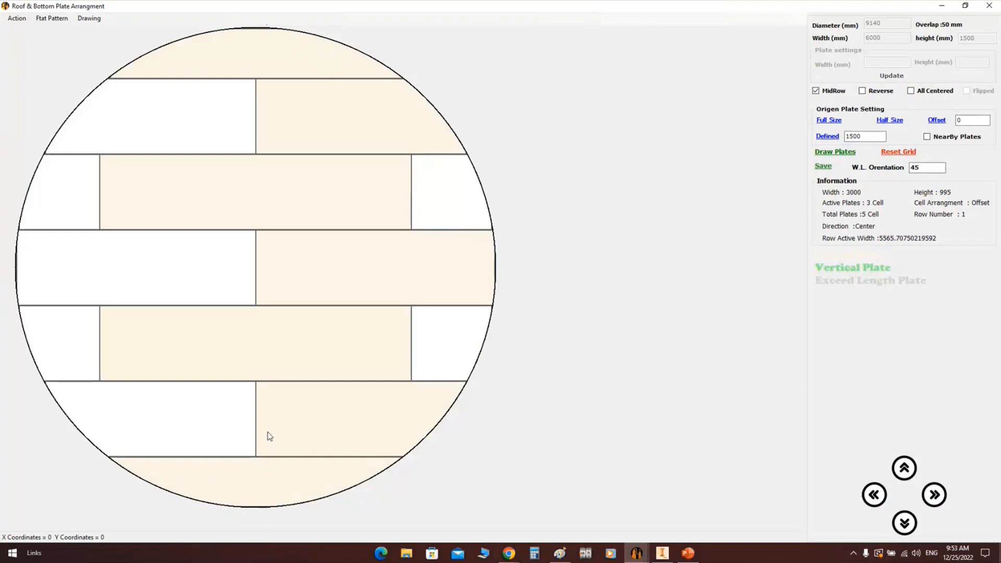
Set the W.L. orientation to 0 and save the bottom plate arrangement
left_click_drag(909, 167, 951, 168)
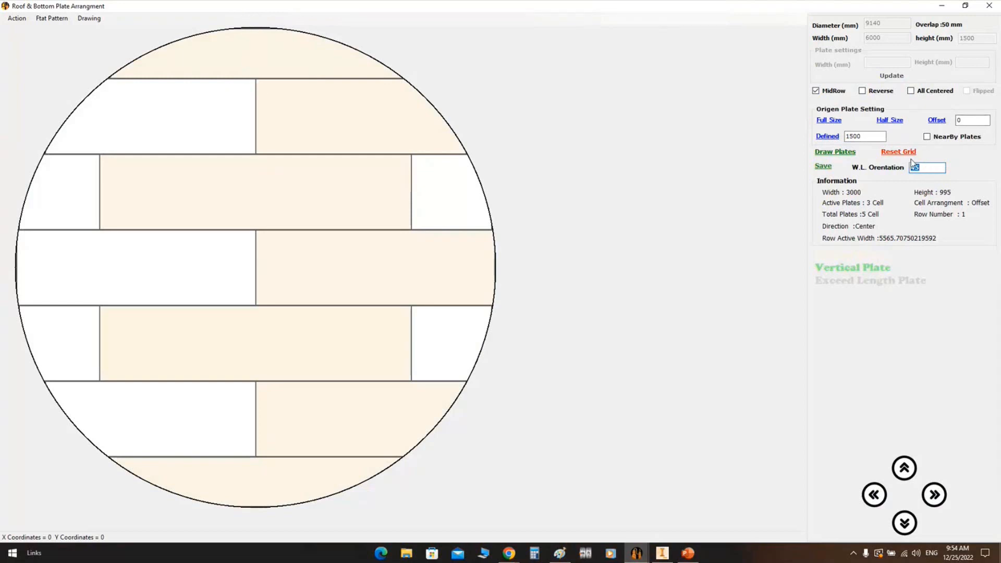
type("0")
left_click(825, 165)
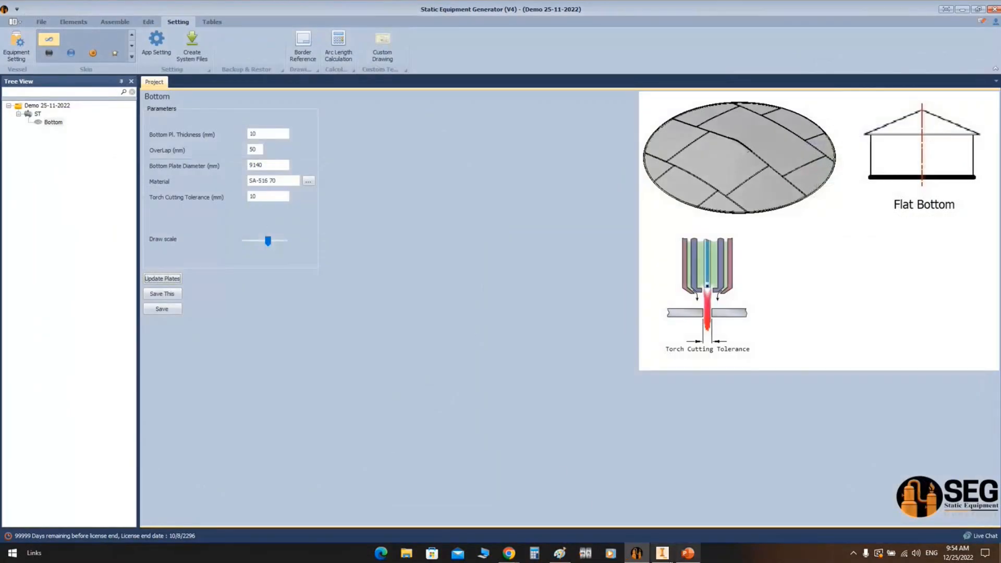
Start the Inventor assembly generation of the tank bottom and switch to Autodesk Inventor to view it
left_click(662, 553)
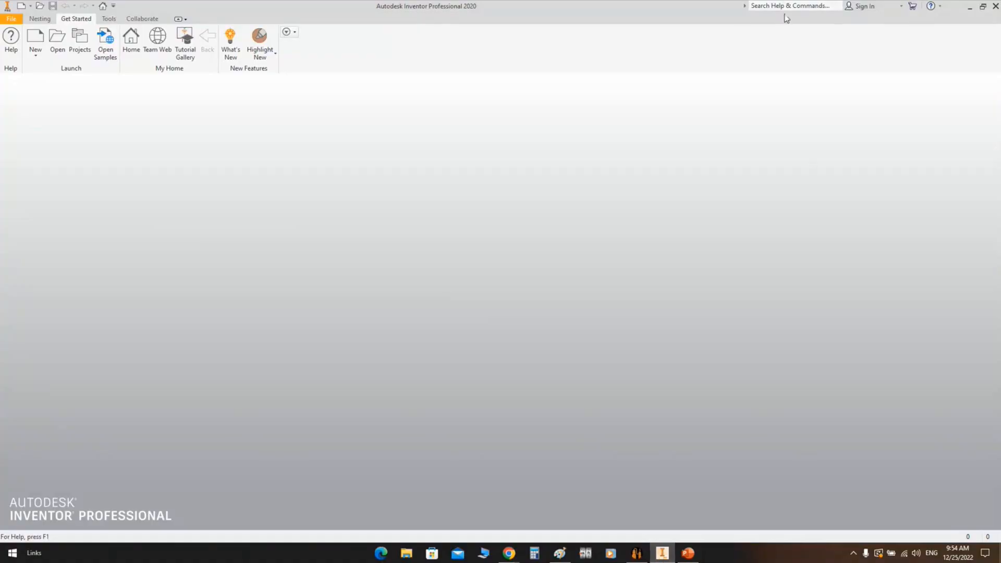
key("alt+Tab")
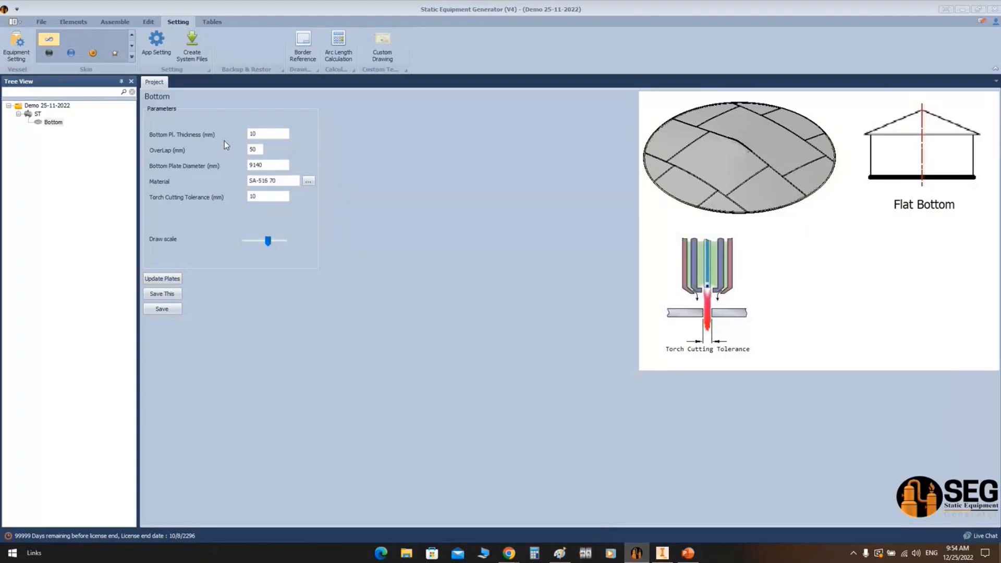
left_click(113, 23)
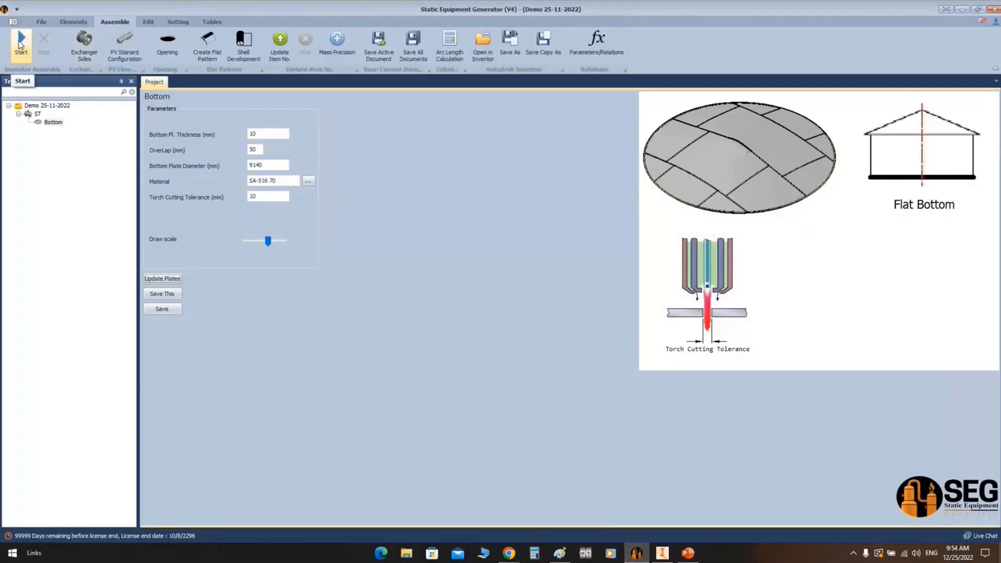
left_click(20, 44)
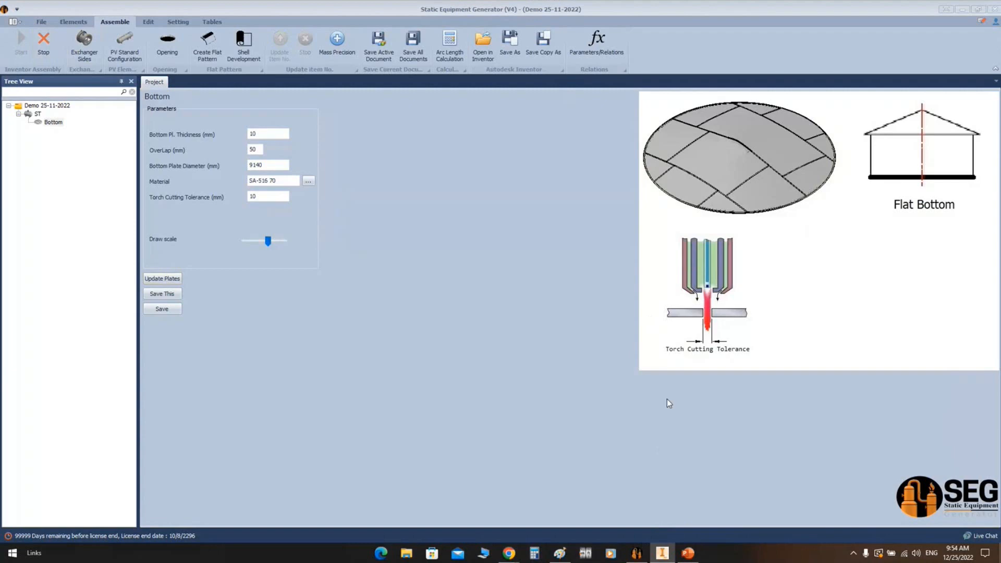
mouse_move(661, 558)
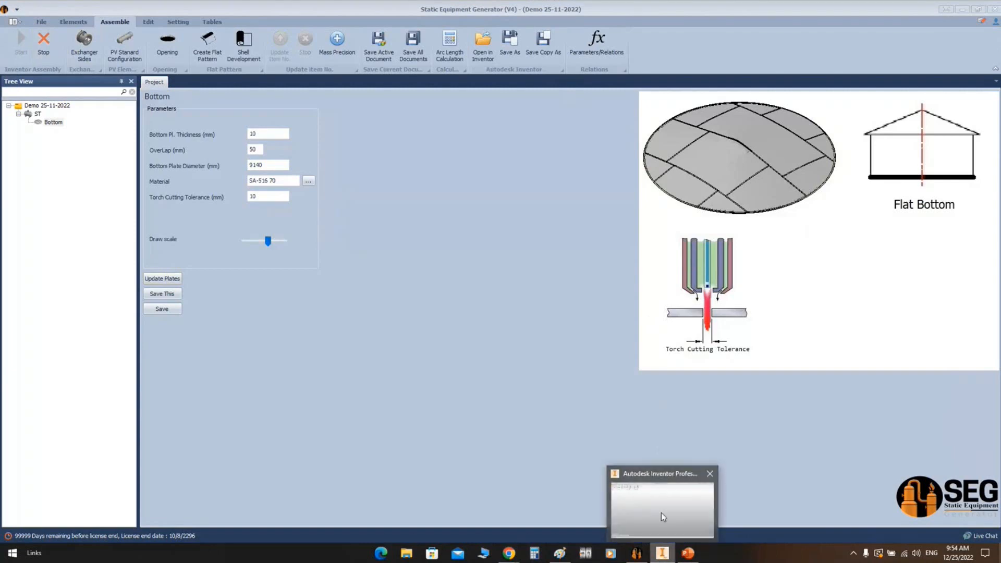
left_click(662, 504)
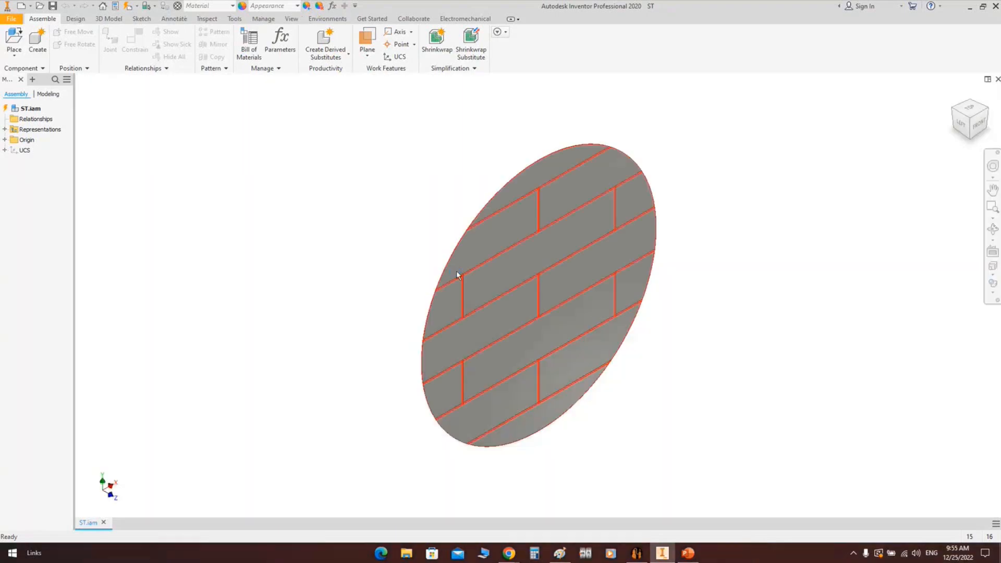
Expand the ST - Bottom subassembly in the model structure and inspect its individual plates
left_click(456, 275)
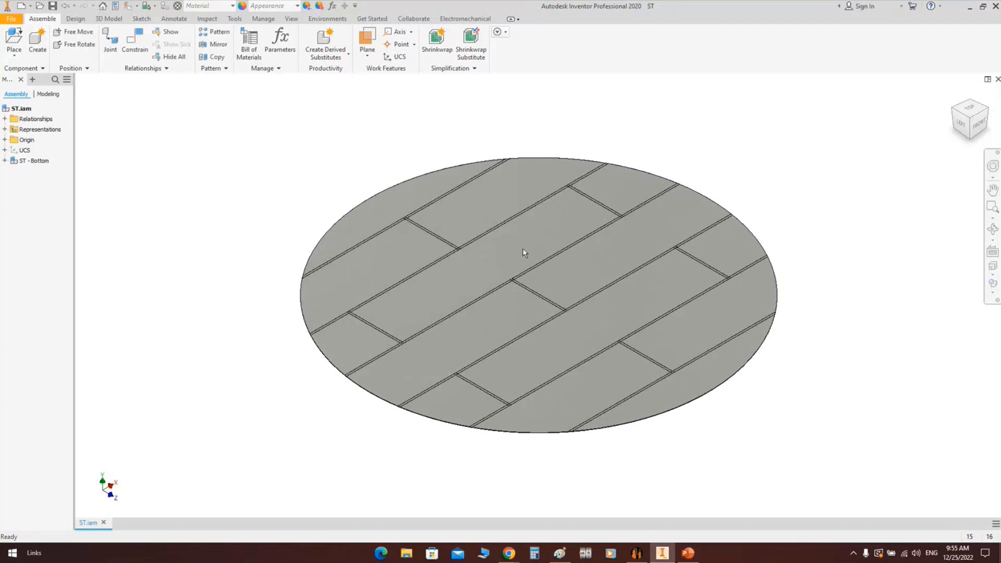
left_click(4, 161)
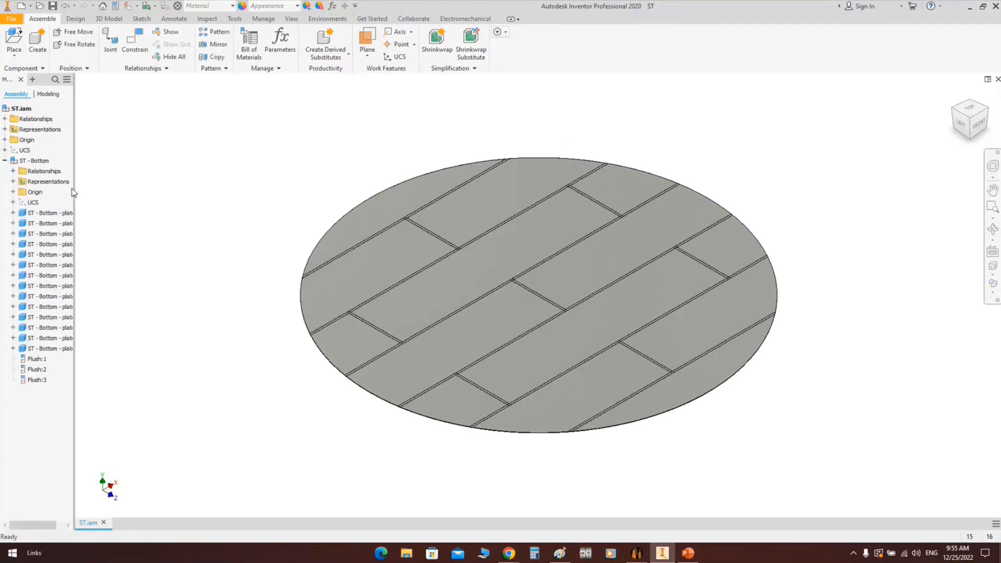
left_click_drag(74, 191, 128, 187)
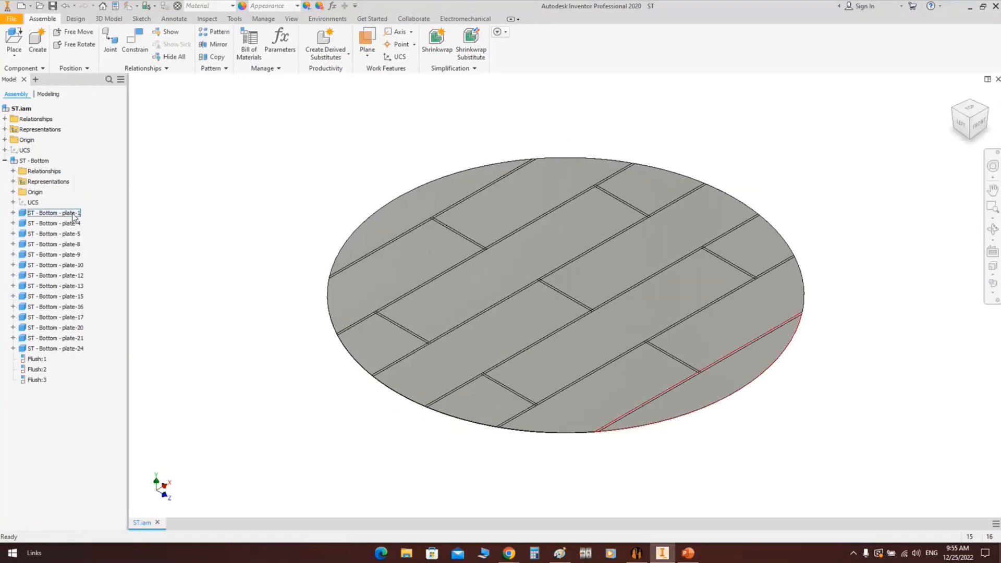
left_click(76, 225)
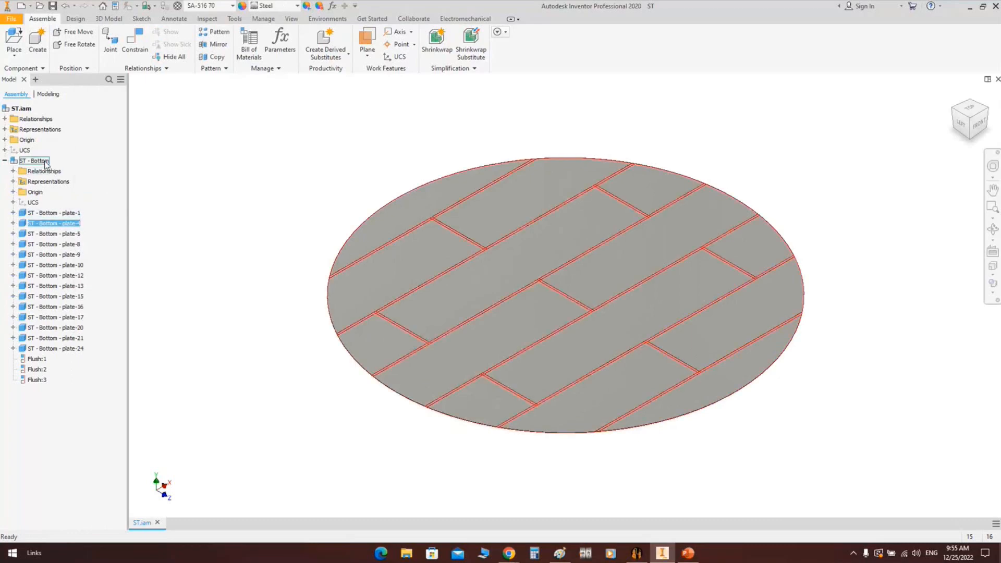
Open the ST - Bottom subassembly in its own window, view it from the front and highlight plate-1
left_click(46, 164)
right_click(46, 164)
left_click(314, 227)
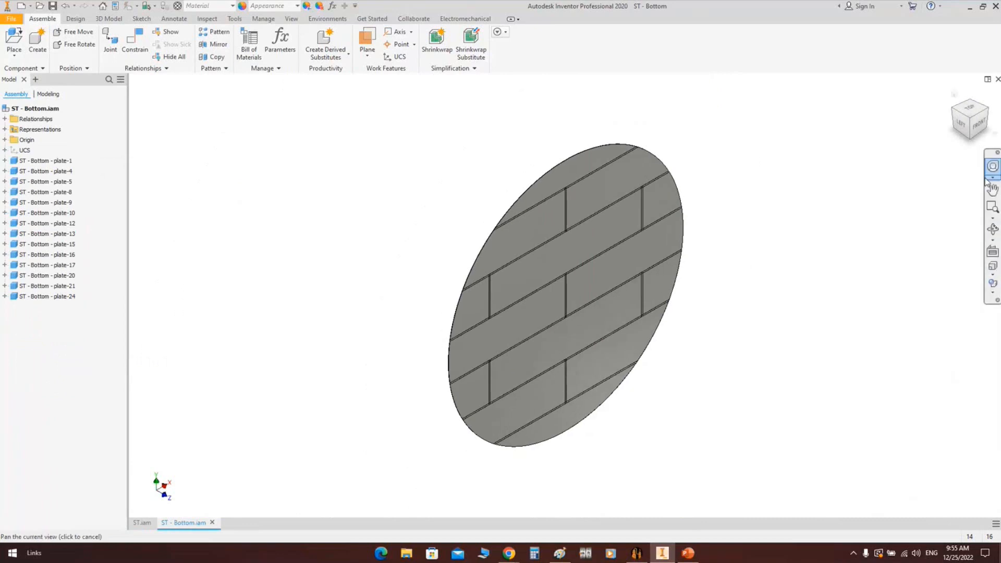
left_click(977, 122)
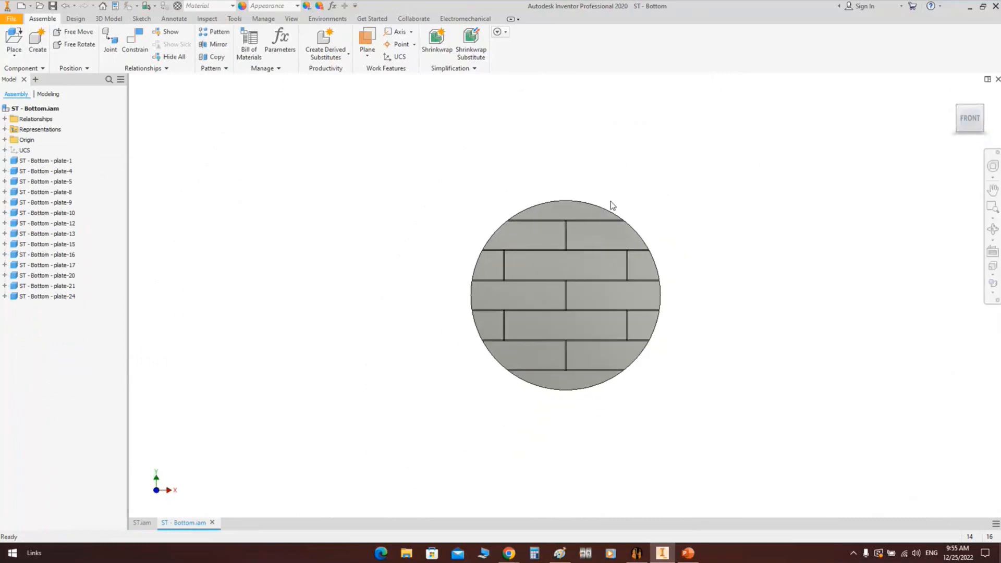
left_click(52, 161)
scroll(547, 212, "up", 3)
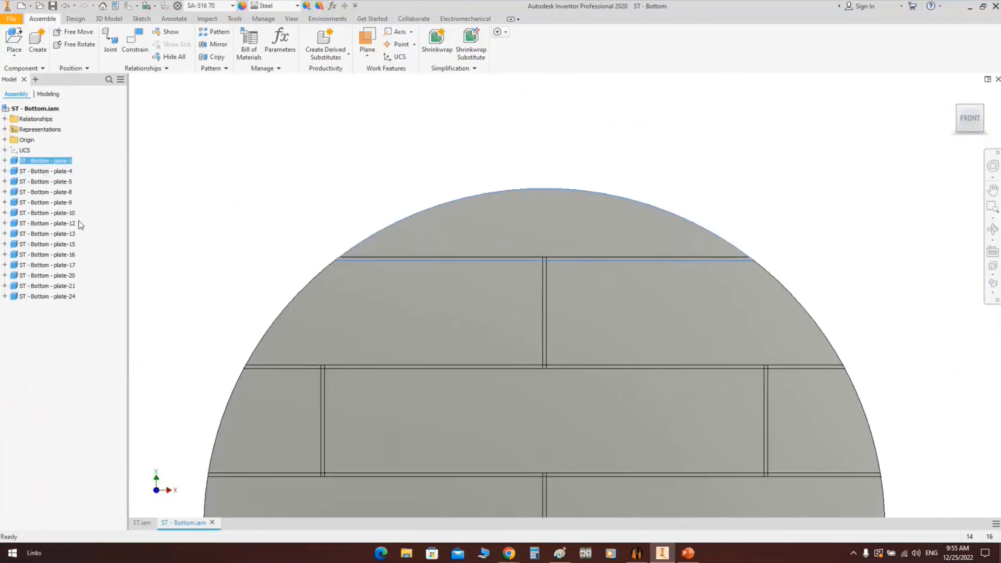
Open bottom plate-1 as a separate part, inspect its shape from several angles and close it
right_click(61, 162)
left_click(73, 194)
left_click(993, 229)
left_click_drag(677, 271, 614, 245)
right_click(614, 244)
left_click(651, 248)
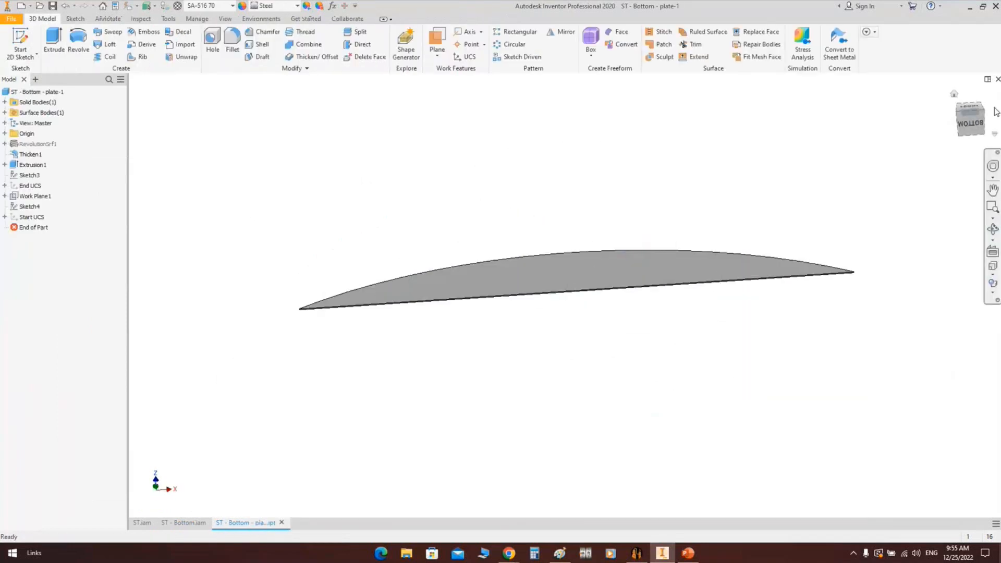
left_click(997, 79)
Open bottom plate-4 as a separate part, inspect its shape and close it
right_click(707, 288)
key("Escape")
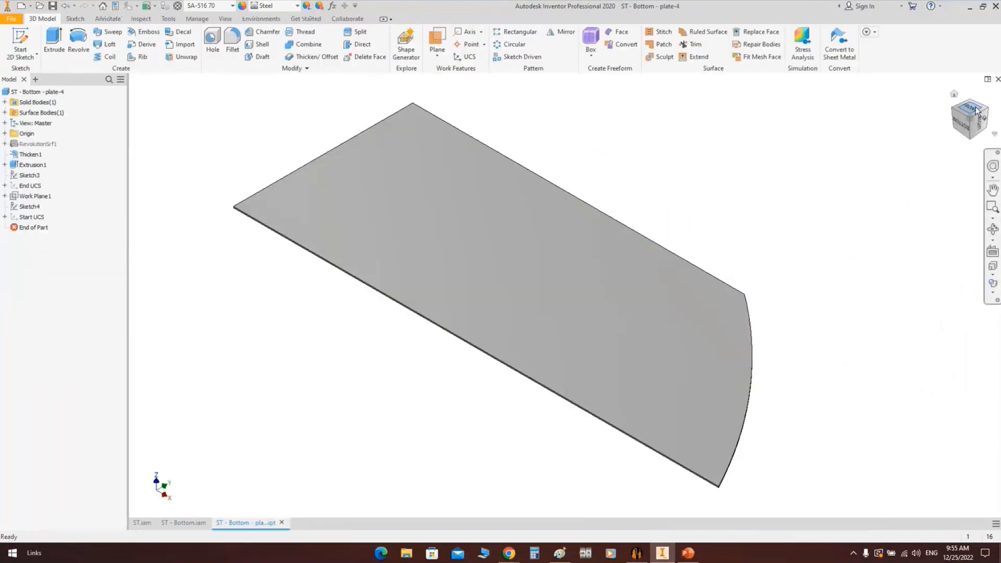
left_click(975, 114)
left_click(998, 79)
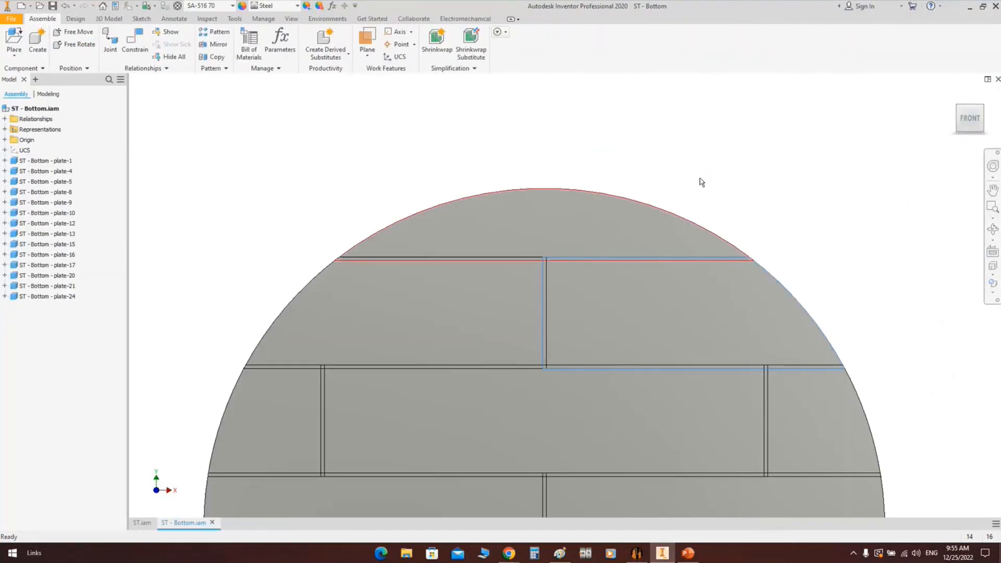
Close the ST - Bottom subassembly and return to the main ST assembly
middle_click_drag(713, 161, 702, 116)
middle_click(703, 114)
middle_click(702, 114)
left_click(212, 523)
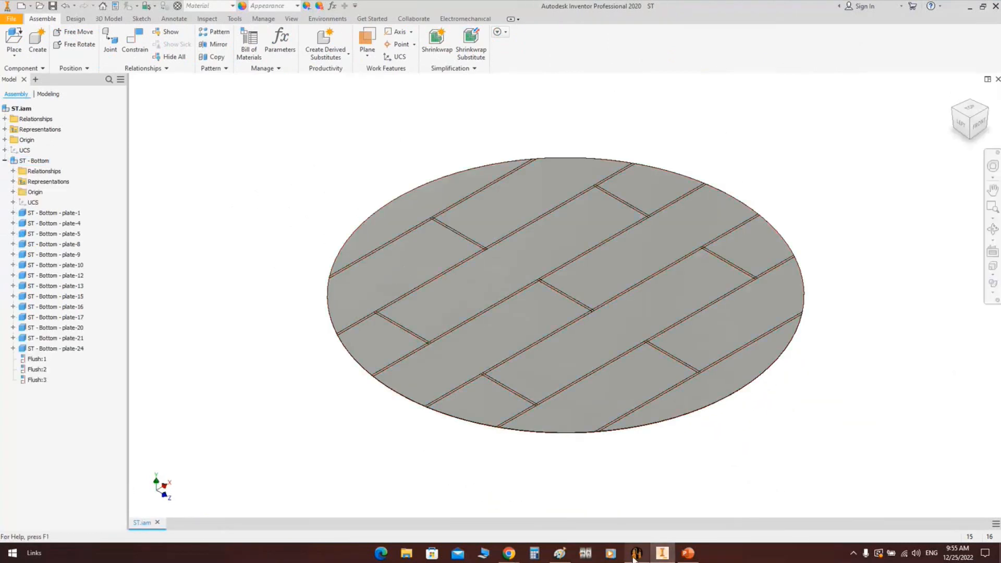
Switch to Static Equipment Generator and review the application settings
left_click(636, 553)
left_click(213, 21)
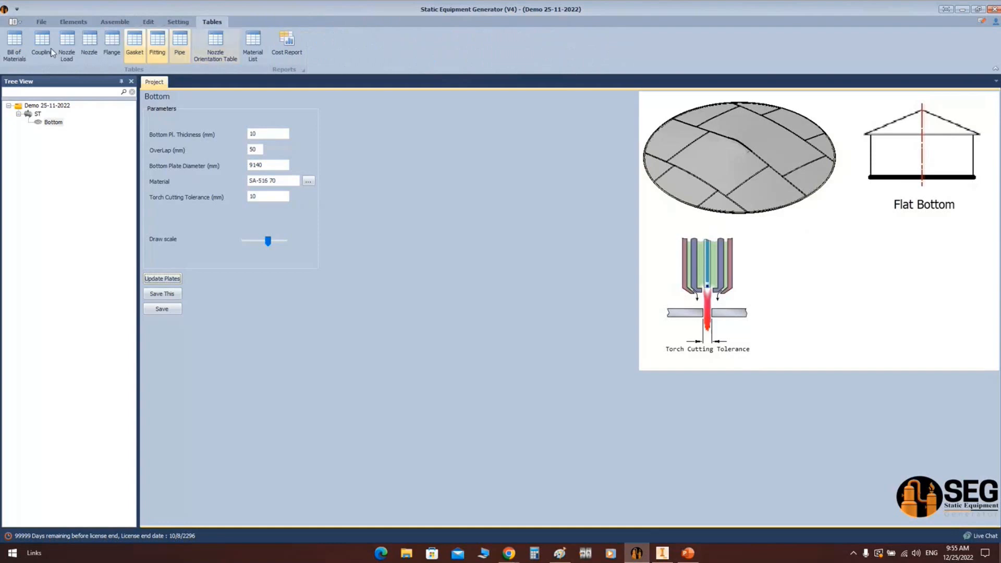
left_click(177, 22)
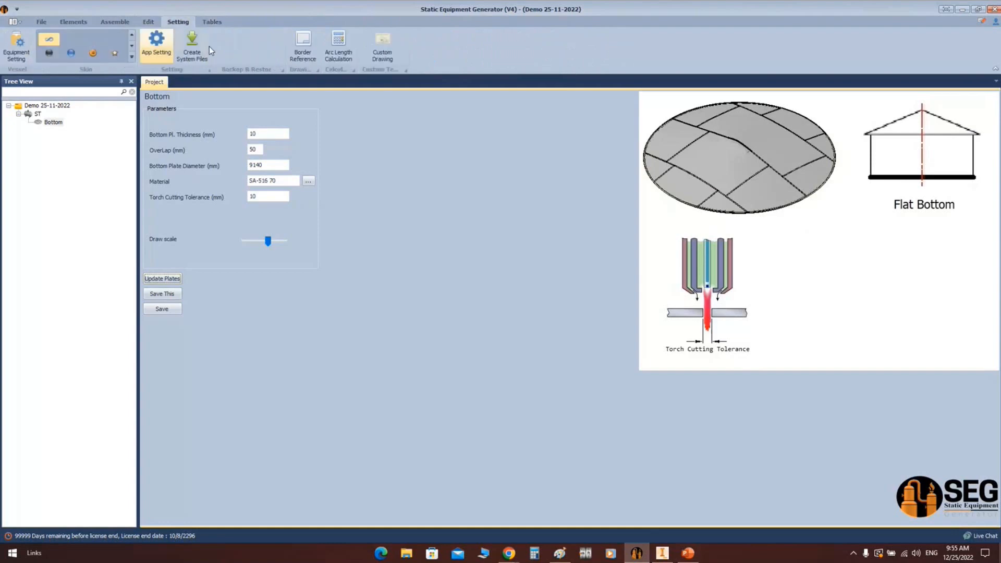
left_click(156, 49)
left_click(560, 176)
left_click(494, 177)
left_click(398, 143)
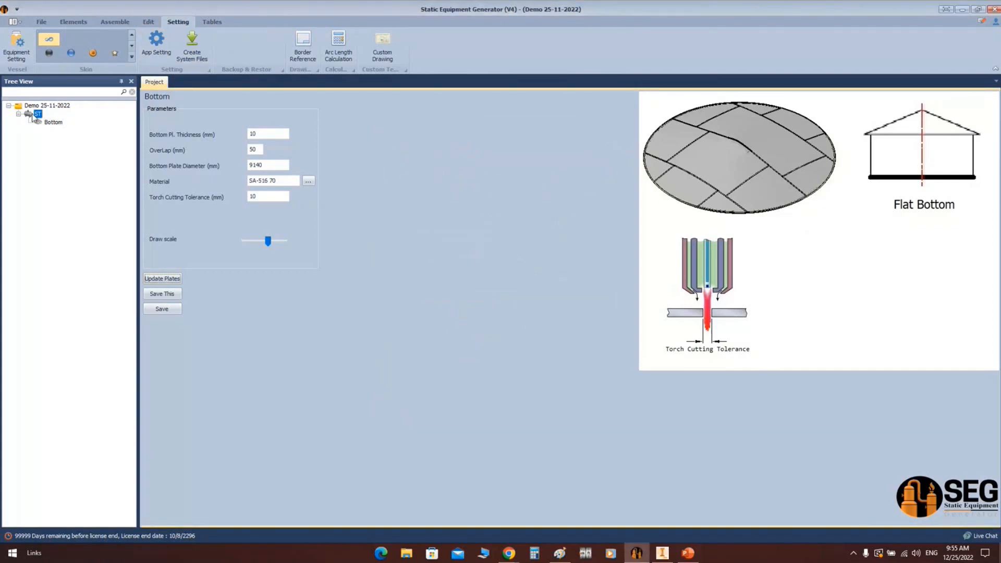
Add a shell element named Can-1 to the ST equipment and open its shell type settings
left_click(33, 114)
left_click(73, 21)
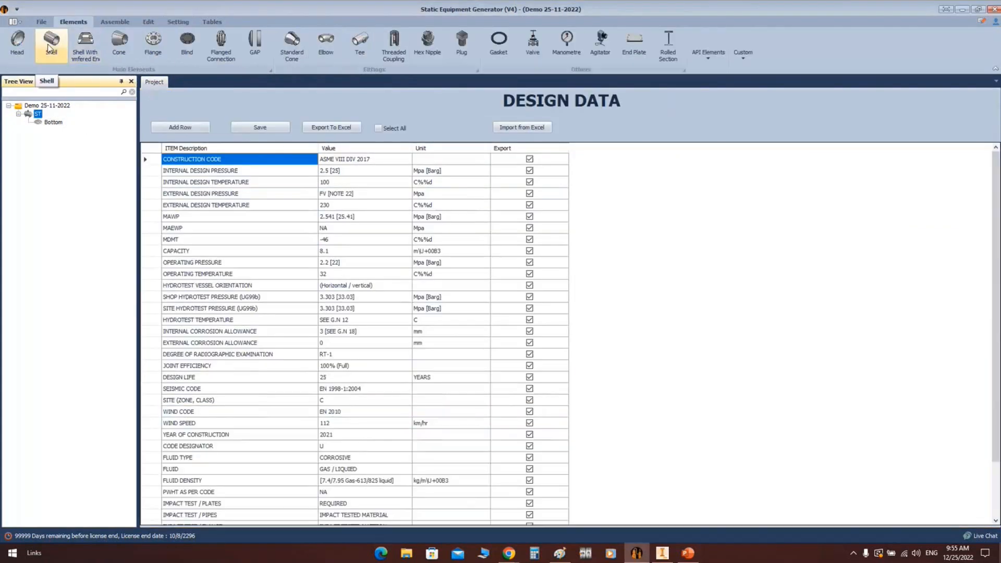
left_click(51, 44)
type("Can-1")
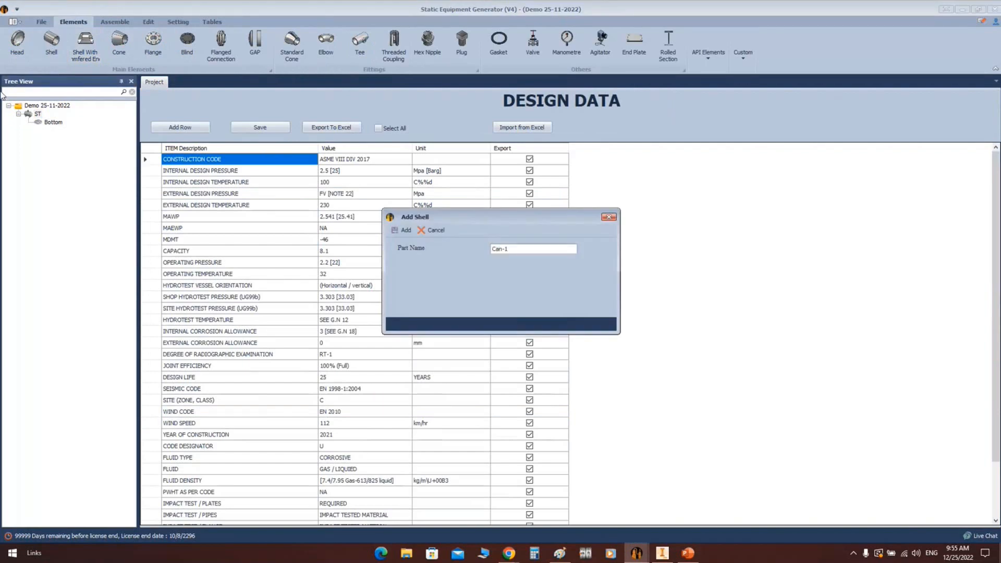
left_click(394, 230)
left_click(48, 131)
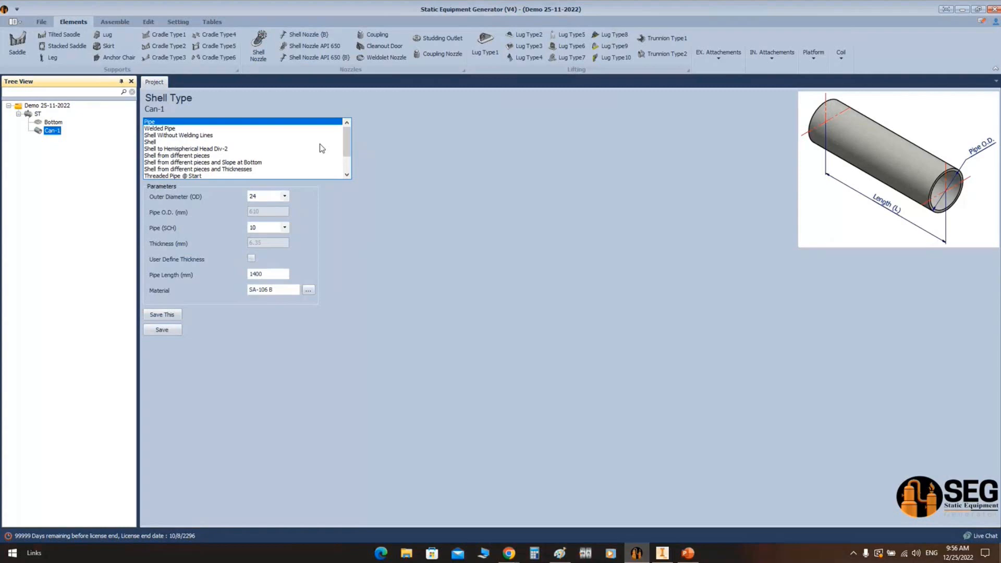
Compare the Pipe, Welded Pipe and Shell Without Welding Lines types available for Can-1
left_click(662, 553)
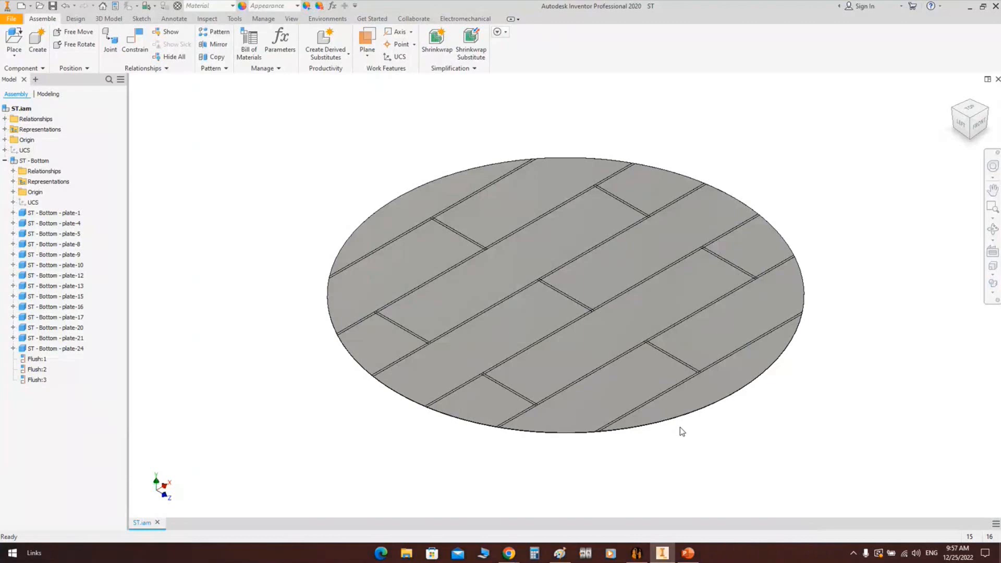
left_click(636, 552)
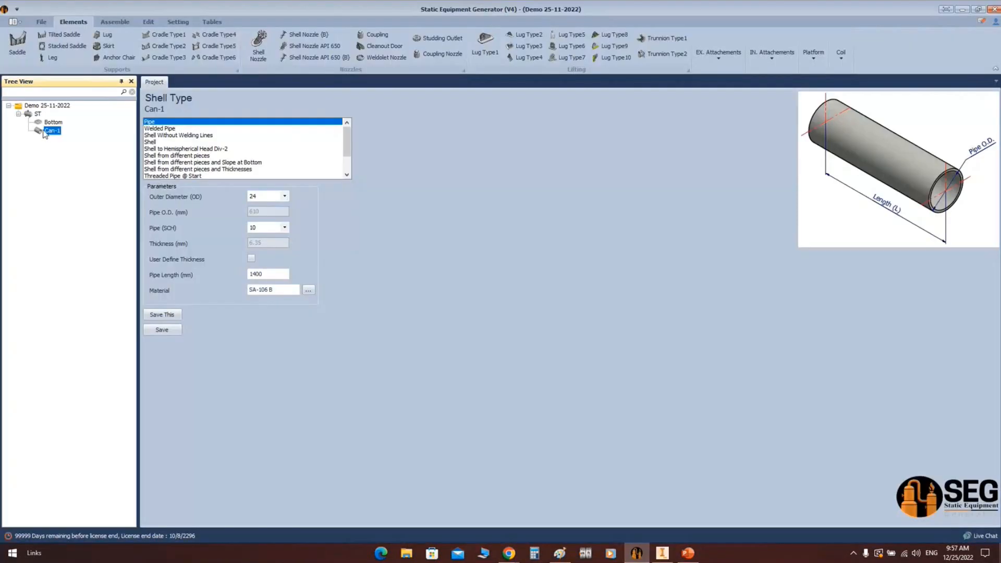
left_click_drag(343, 144, 355, 125)
left_click(155, 122)
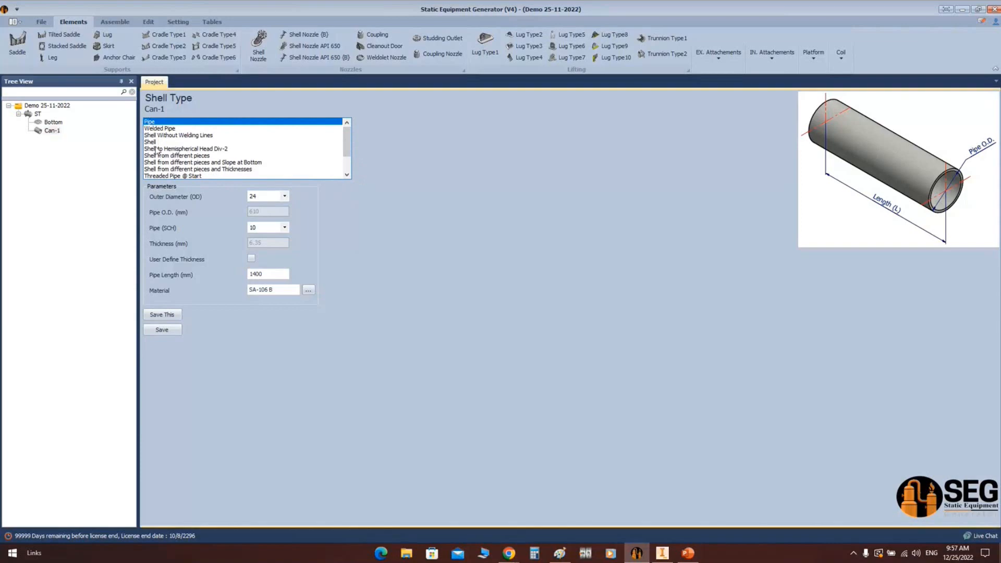
left_click(159, 128)
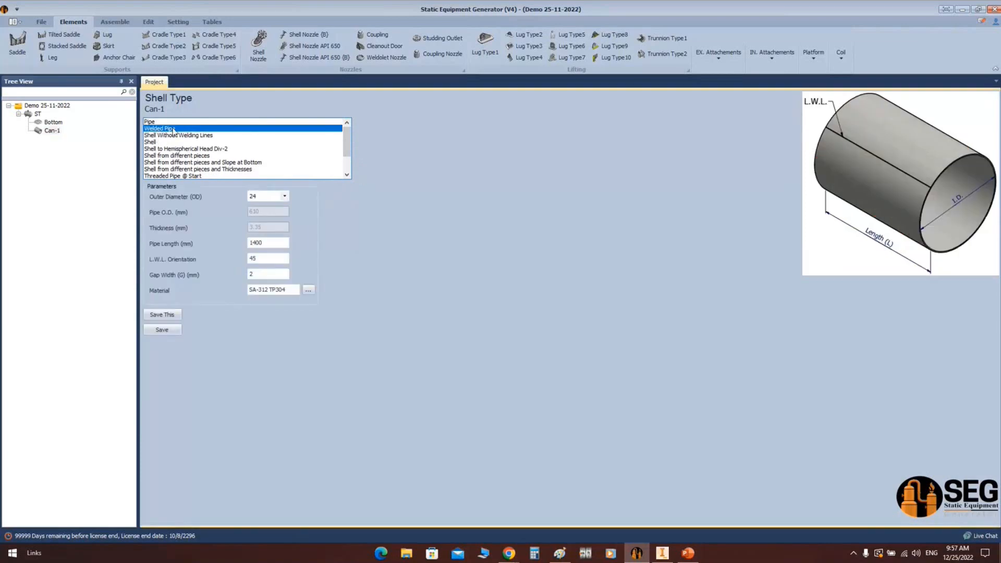
left_click(171, 136)
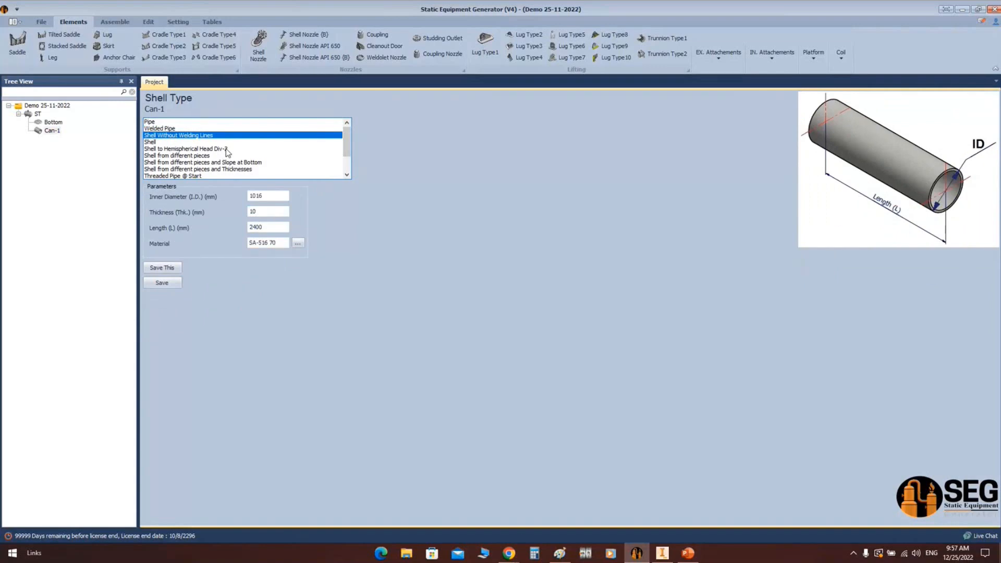
Choose Shell from different pieces as the shell type for Can-1 and dismiss the course height warning
left_click(195, 155)
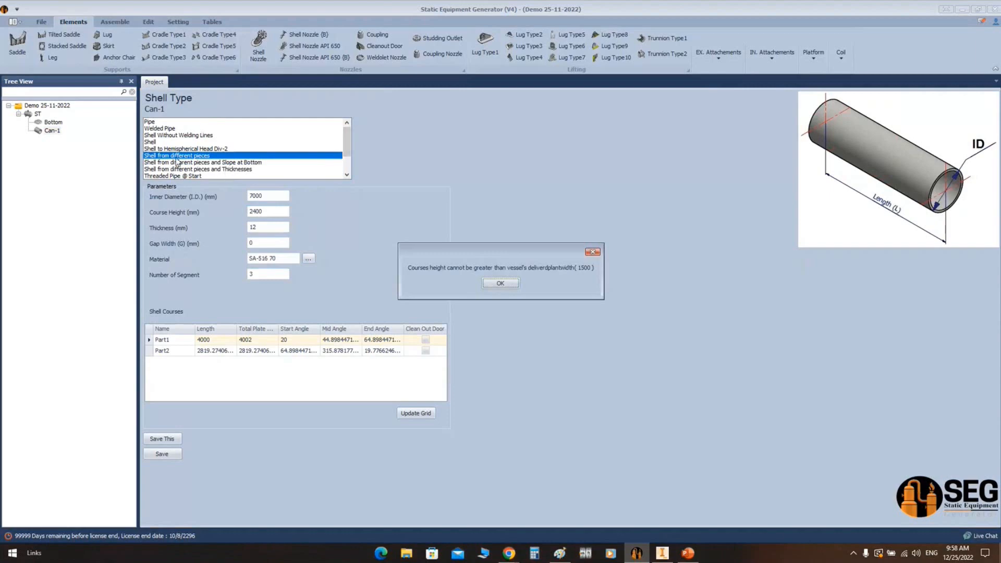
left_click_drag(468, 248, 465, 172)
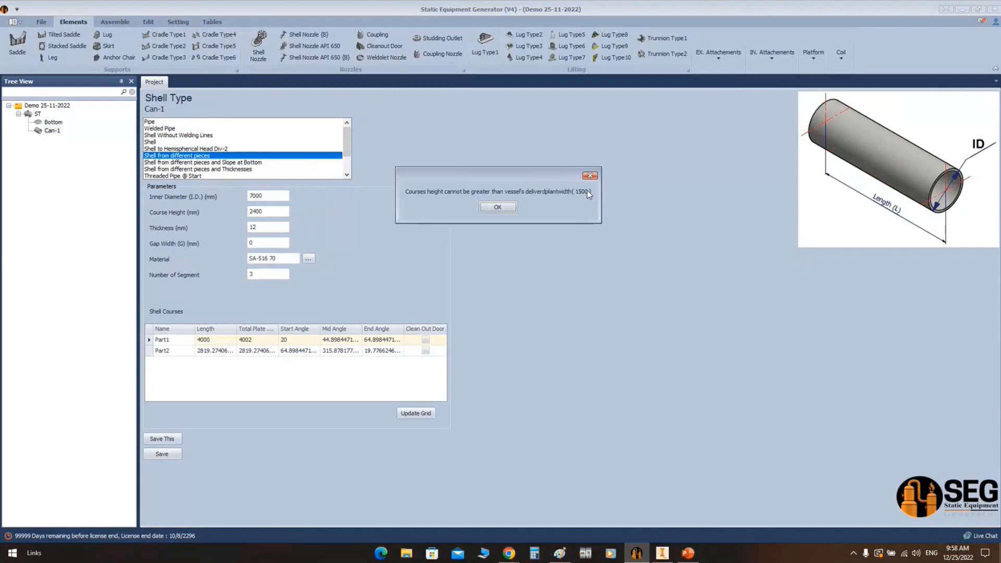
left_click(497, 207)
Set Can-1's inner diameter to 9000 mm, course height to 1500 mm and thickness to 10 mm
left_click(268, 196)
double_click(268, 196)
type("9000")
key("Tab")
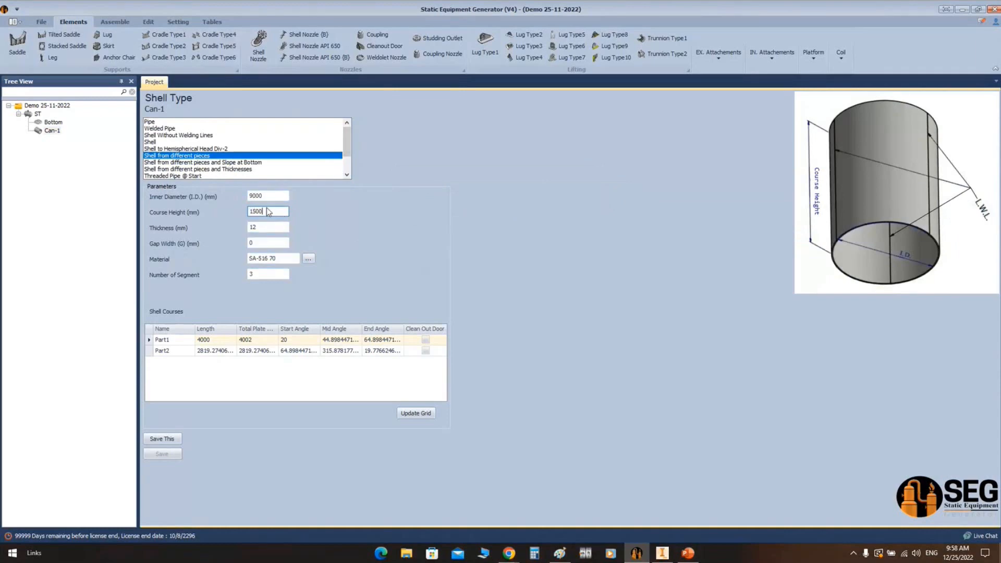
type("1500")
key("Tab")
type("10")
Update the shell courses grid for 3 segments and dismiss the plate length warning
left_click(248, 276)
left_click(420, 414)
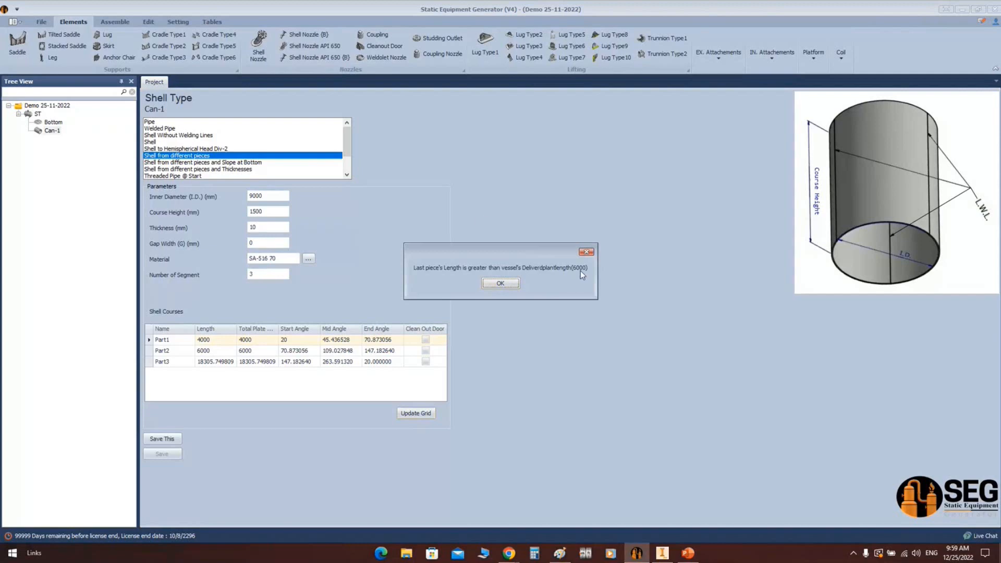
left_click(500, 282)
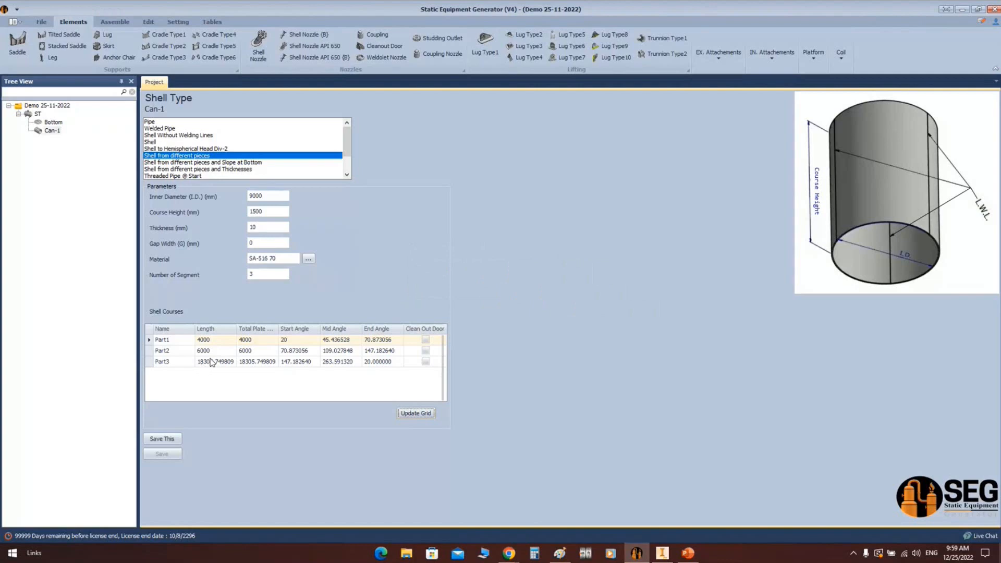
Set the length of Part1 in Can-1's shell courses grid to 6000 mm
left_click(211, 339)
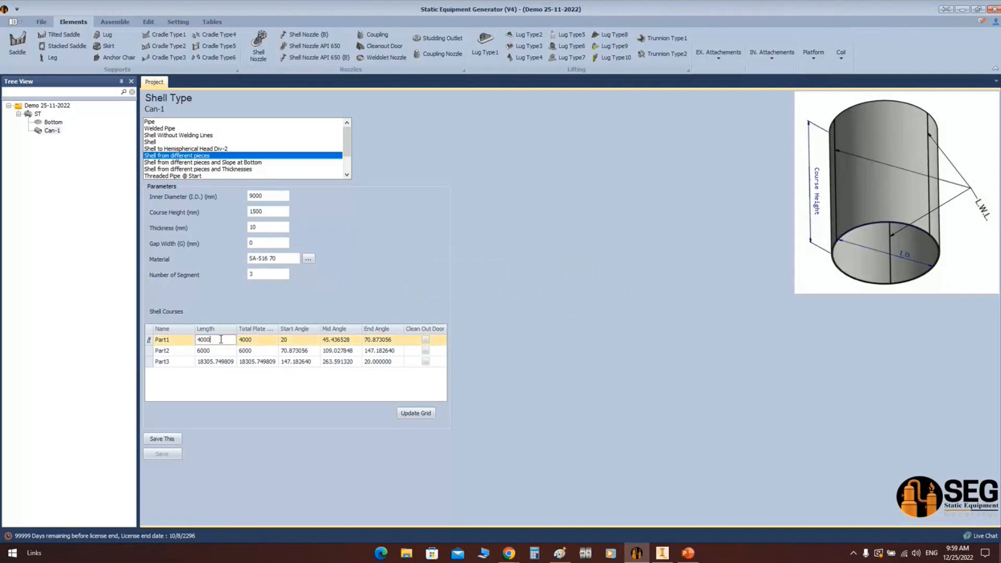
type("60")
left_click(228, 352)
left_click(218, 341)
type("6000")
left_click(211, 351)
left_click(218, 361)
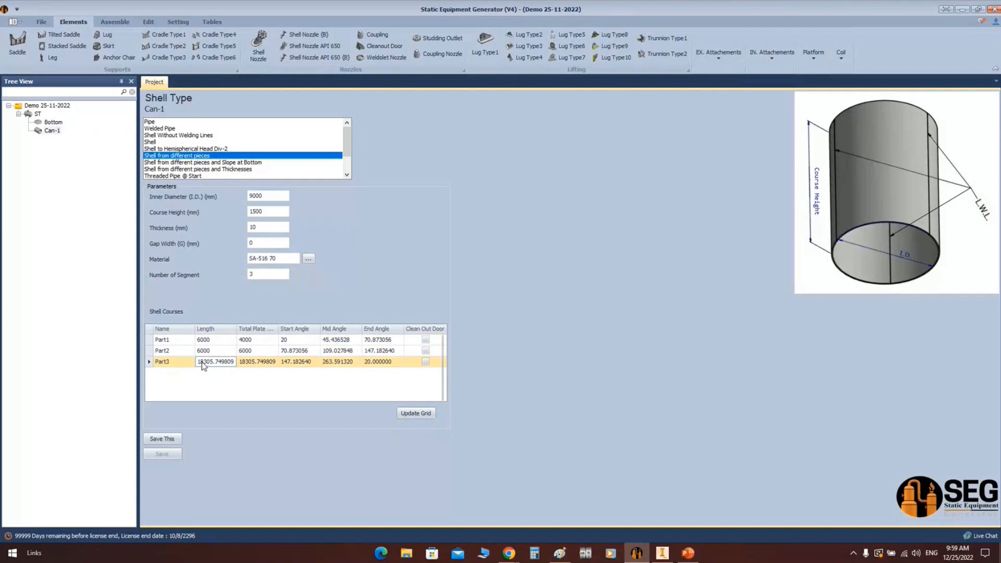
Set Can-1's number of segments to 5, update the shell courses grid and check the resulting plate lengths
left_click_drag(265, 274, 236, 276)
type("5")
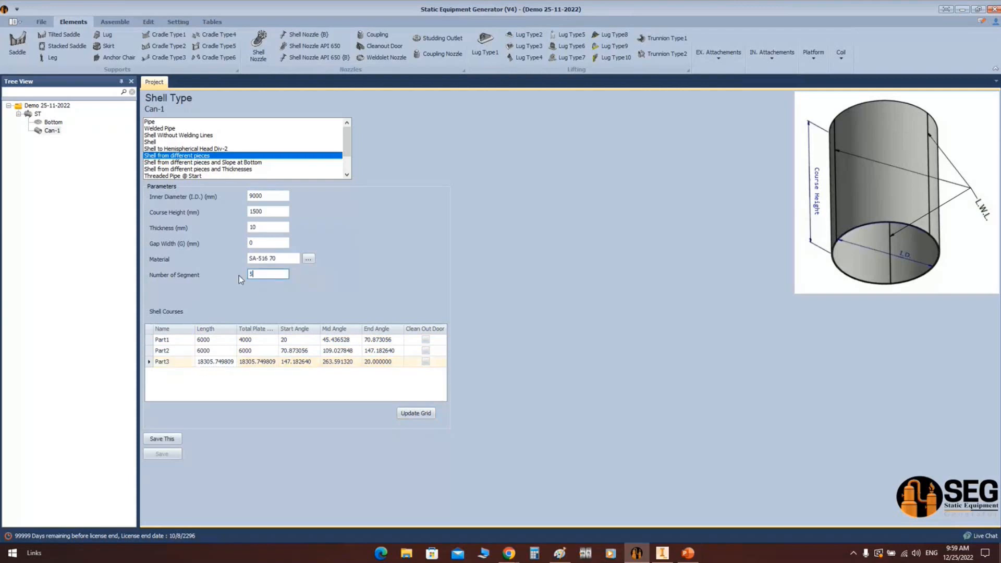
left_click(414, 413)
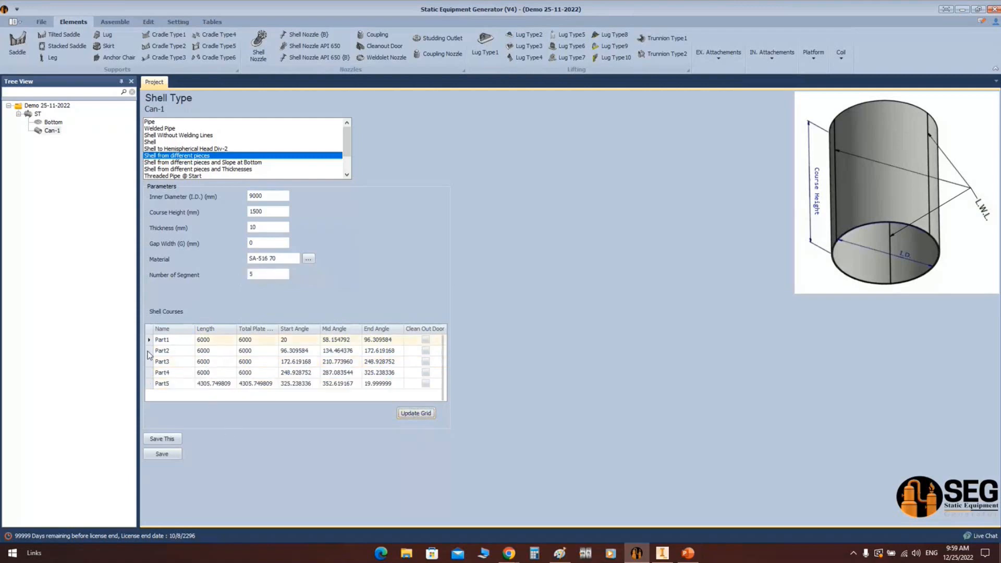
left_click(212, 361)
left_click(212, 374)
left_click(211, 384)
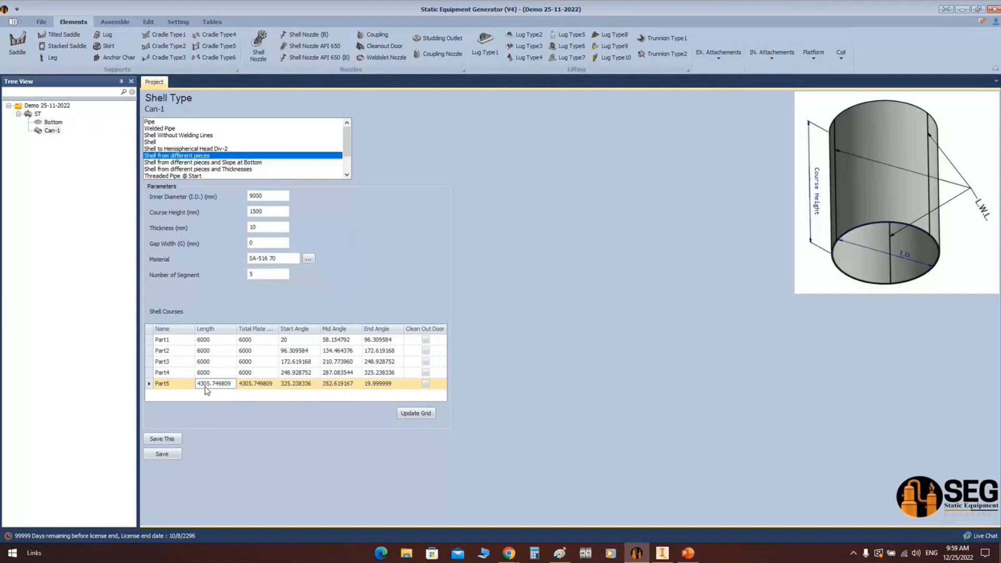
Set Part1's start angle to 0 and update Can-1's shell courses grid
left_click(288, 340)
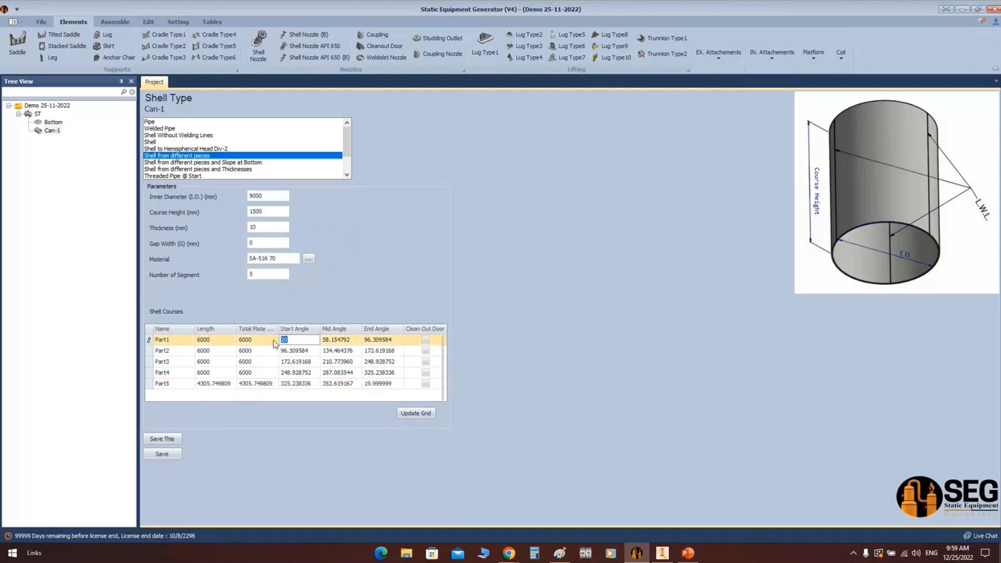
type("0")
left_click(415, 412)
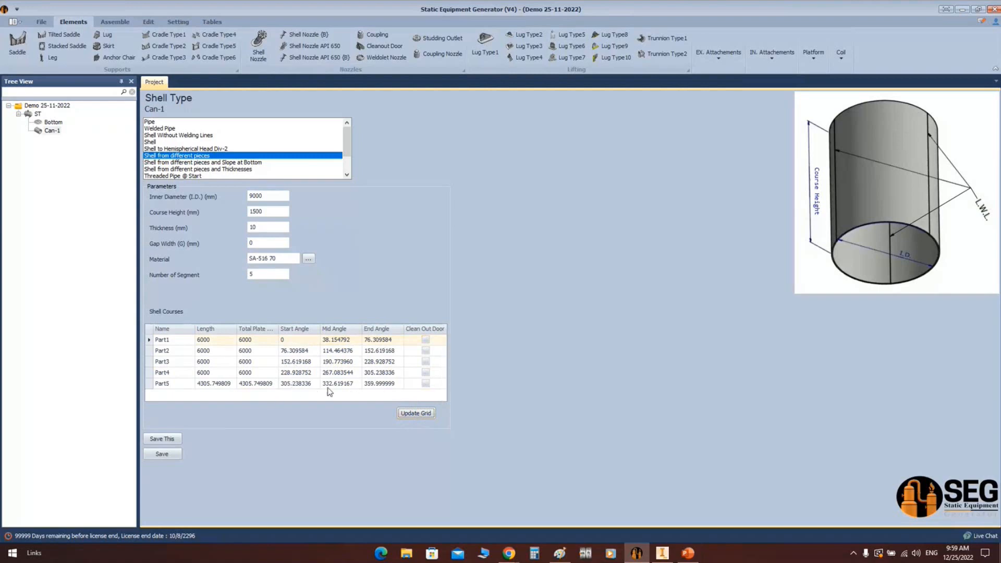
Try a 5500 mm length for Part1 with a grid update, and restore the length to 6000 mm
left_click(208, 339)
type("55")
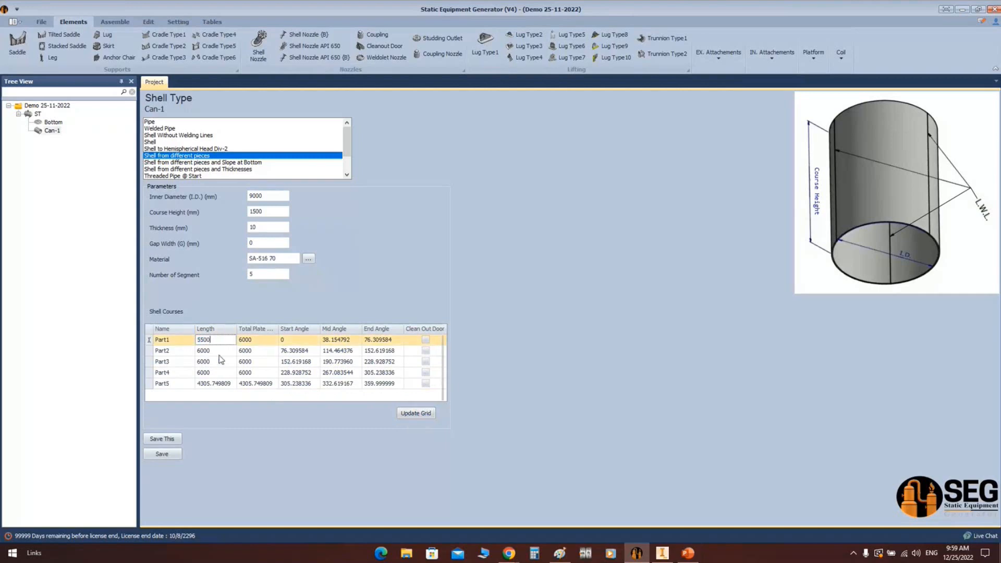
key("Return")
left_click(415, 413)
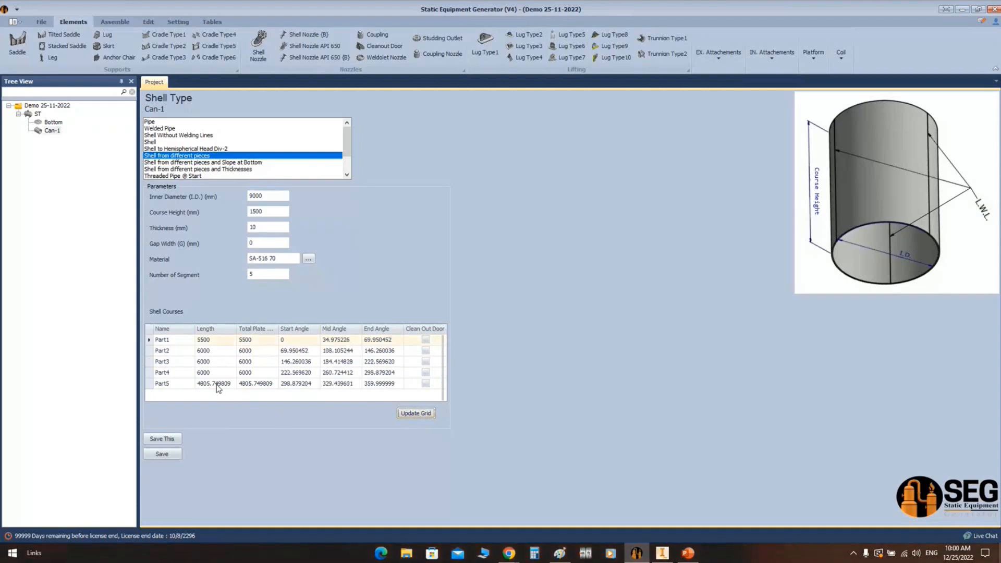
left_click(214, 340)
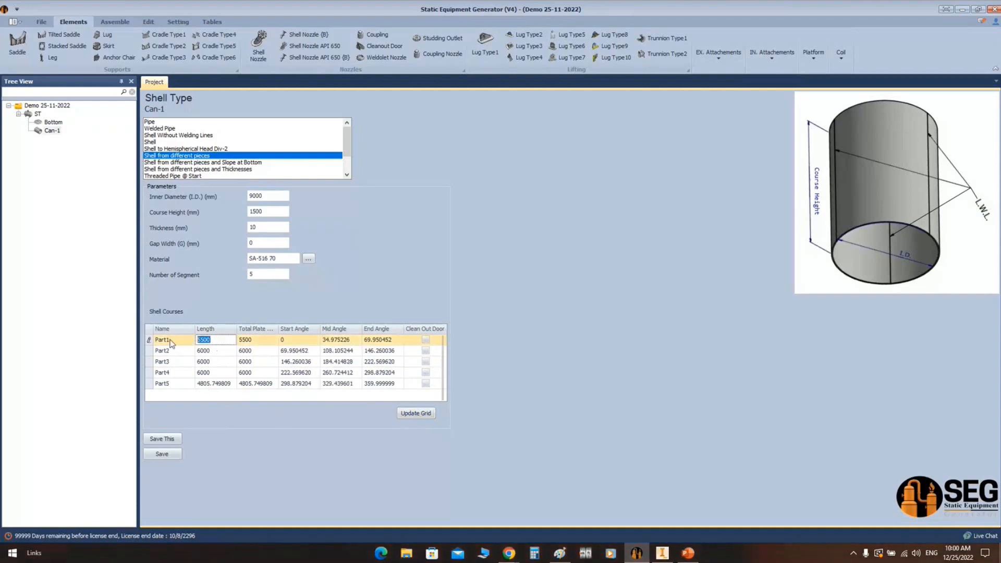
type("6000")
left_click(423, 414)
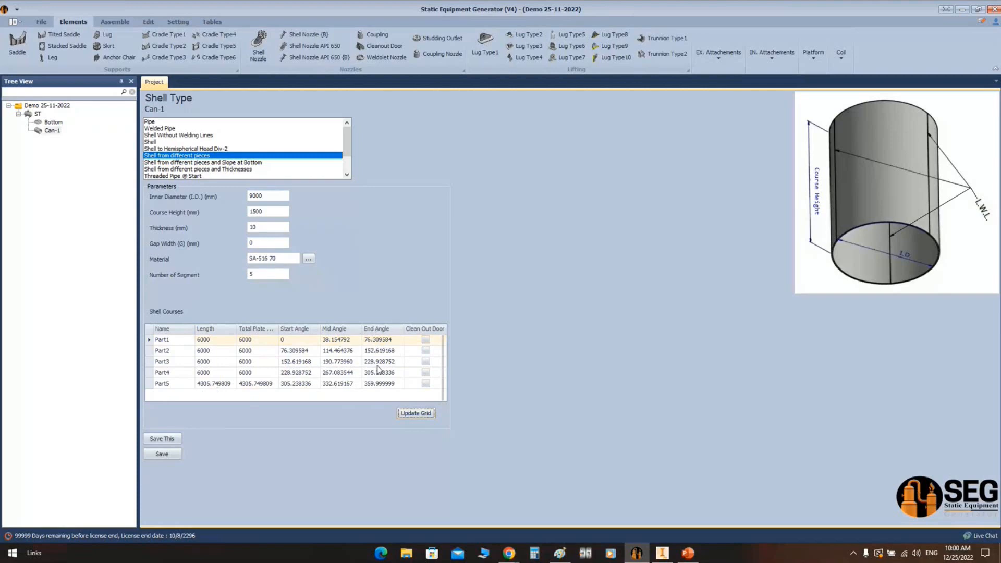
Save Can-1 and generate the first shell course in the Inventor assembly
left_click(177, 454)
left_click(114, 21)
left_click(28, 48)
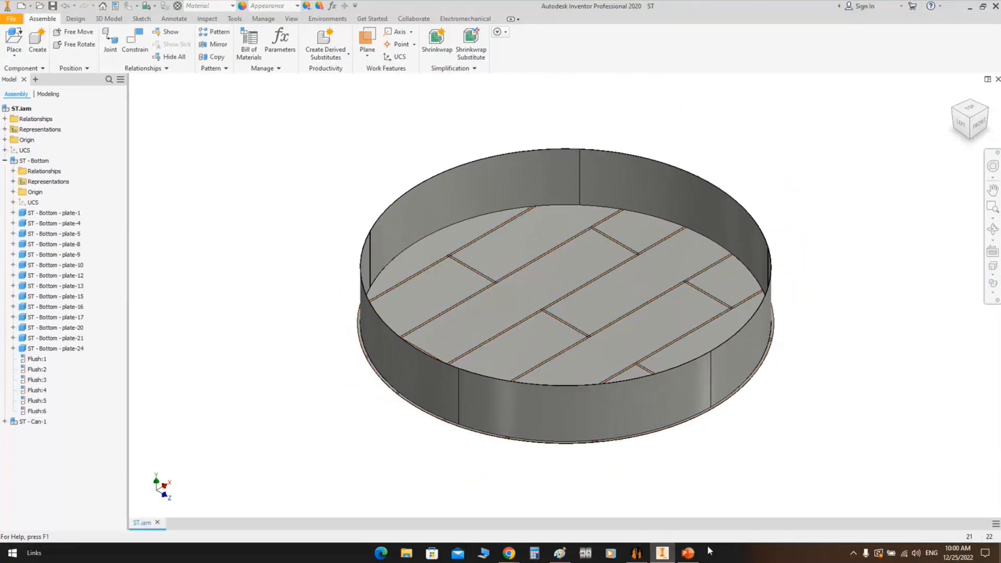
Switch back to Static Equipment Generator and add a shell named Can-2 that copies the data of Can-1
left_click(636, 554)
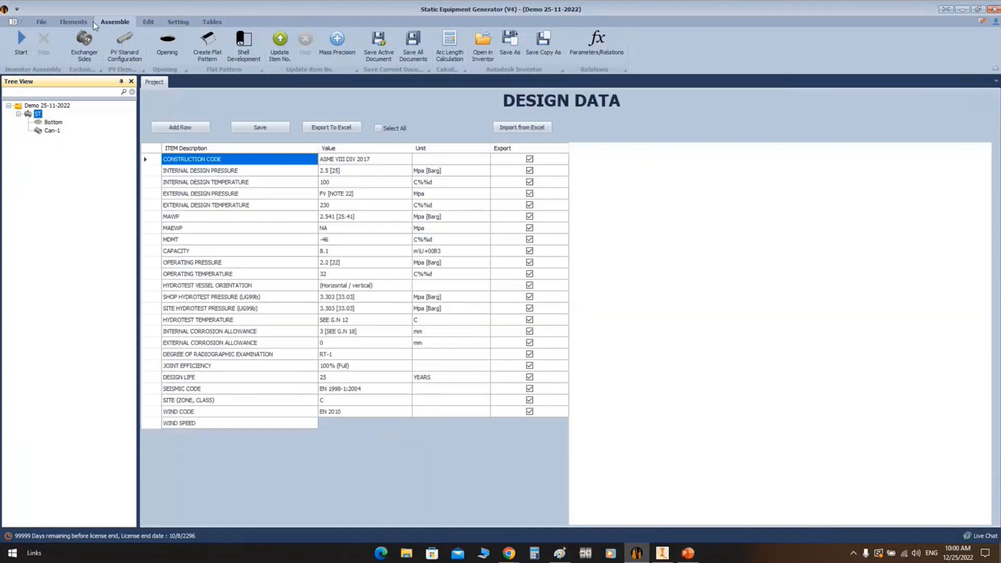
left_click(74, 22)
left_click(51, 42)
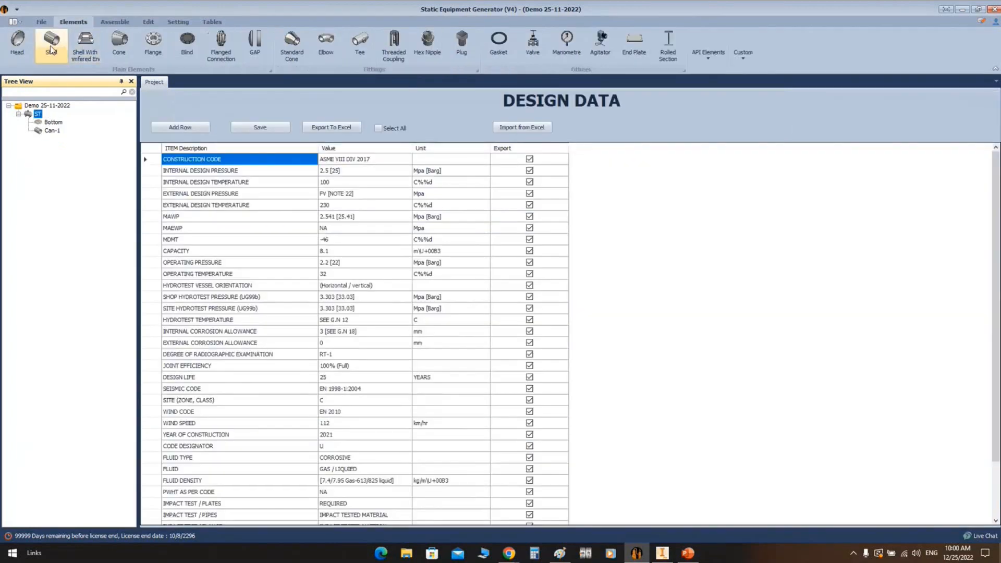
type("Can-2")
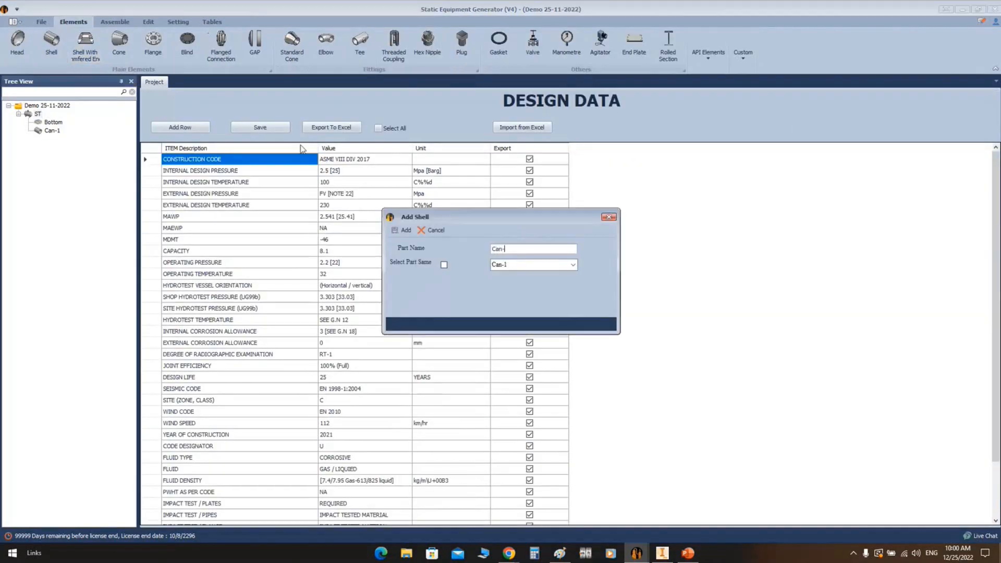
left_click(444, 264)
left_click(404, 231)
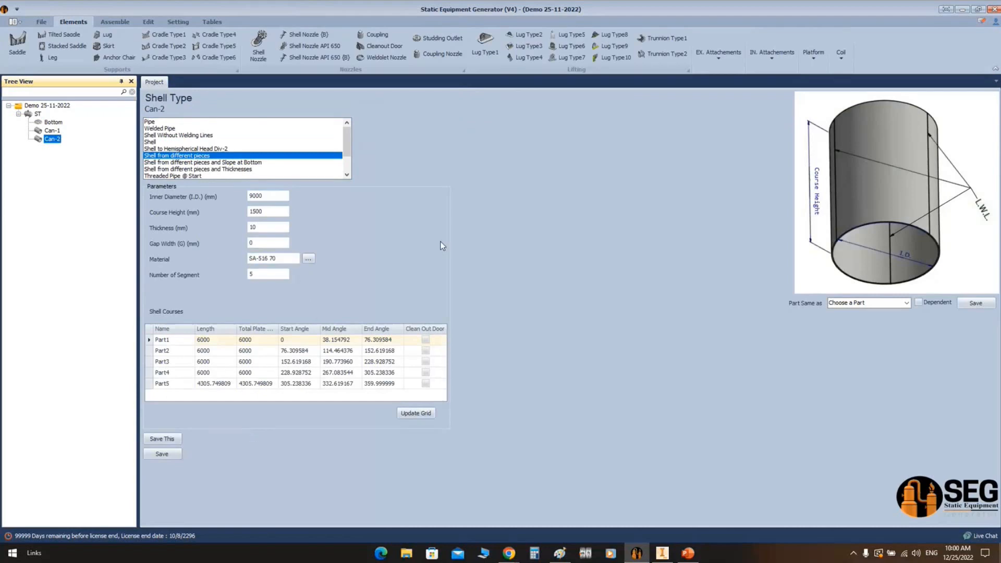
Set Can-2's thickness to 8 mm
left_click(287, 229)
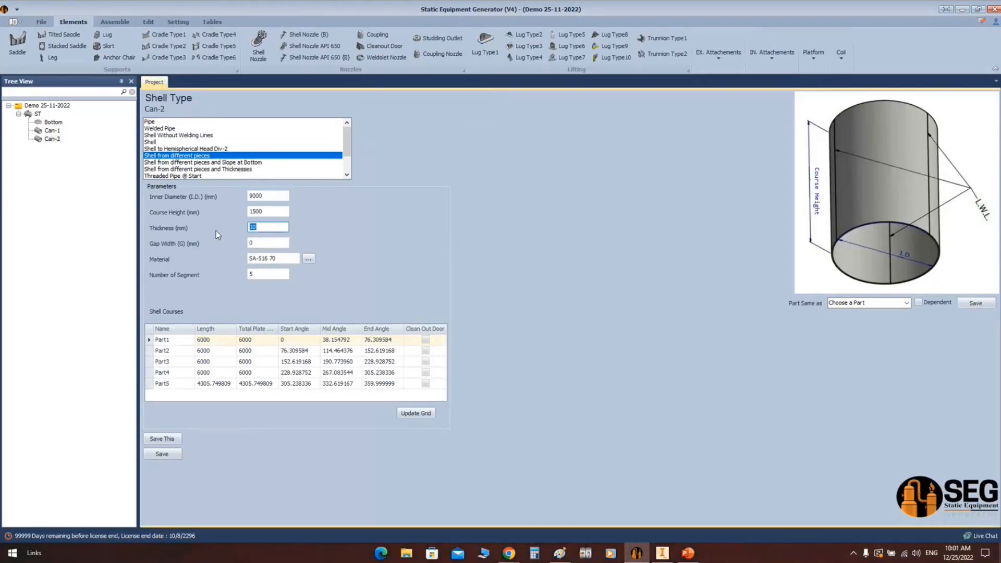
type("8")
left_click(292, 341)
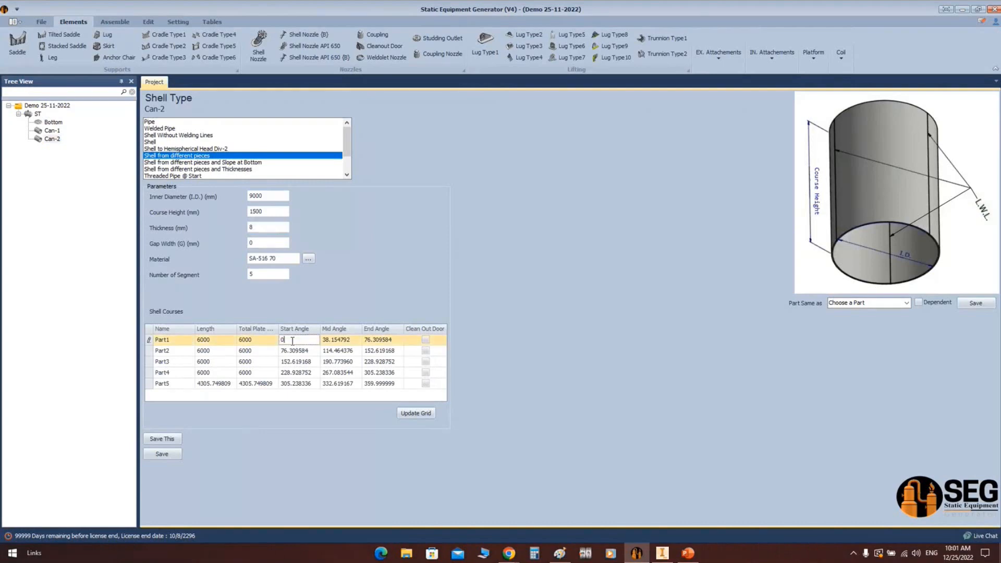
left_click_drag(291, 341, 276, 355)
Calculate the angle for a 3000 mm arc length on a 9010 mm diameter with the Arc Length Calculator
left_click(178, 22)
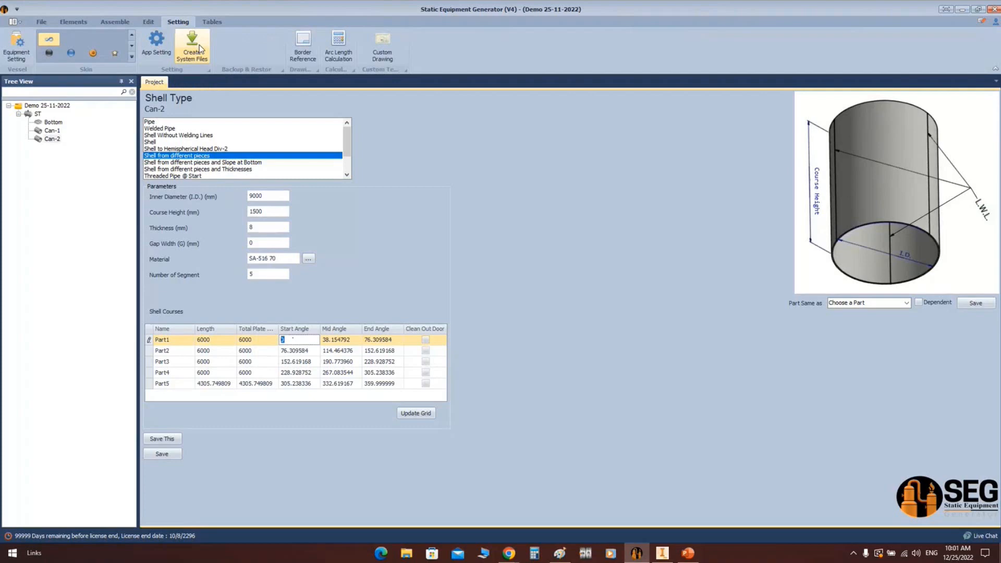
left_click(339, 44)
key("Tab")
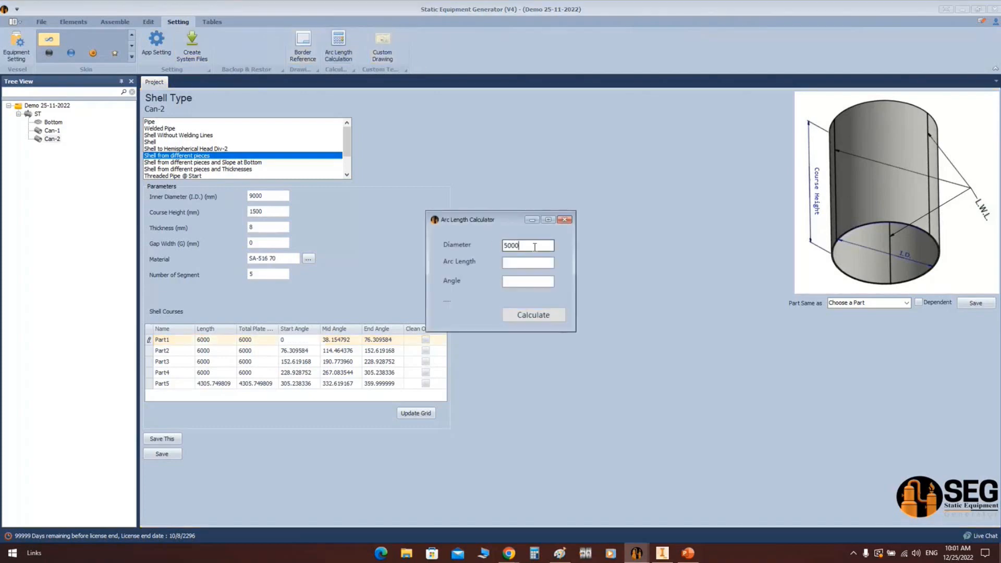
type("9")
left_click(512, 263)
left_click(512, 262)
type("3000")
left_click_drag(532, 262, 505, 262)
left_click(533, 315)
Copy the calculated angle 38.1548 into Part1's start angle for Can-2 and update the shell courses grid
double_click(527, 282)
key("super+c")
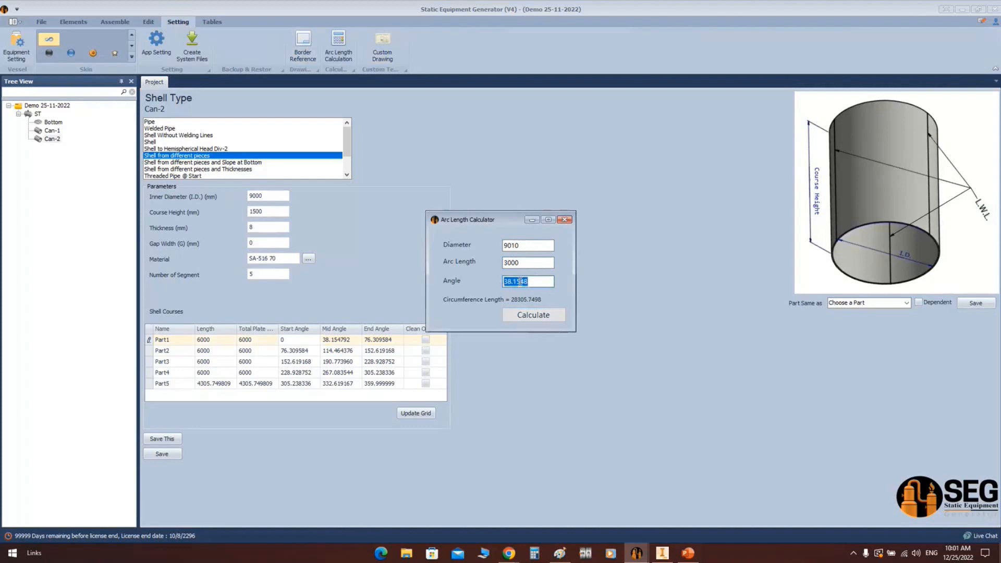
right_click(520, 282)
left_click(545, 314)
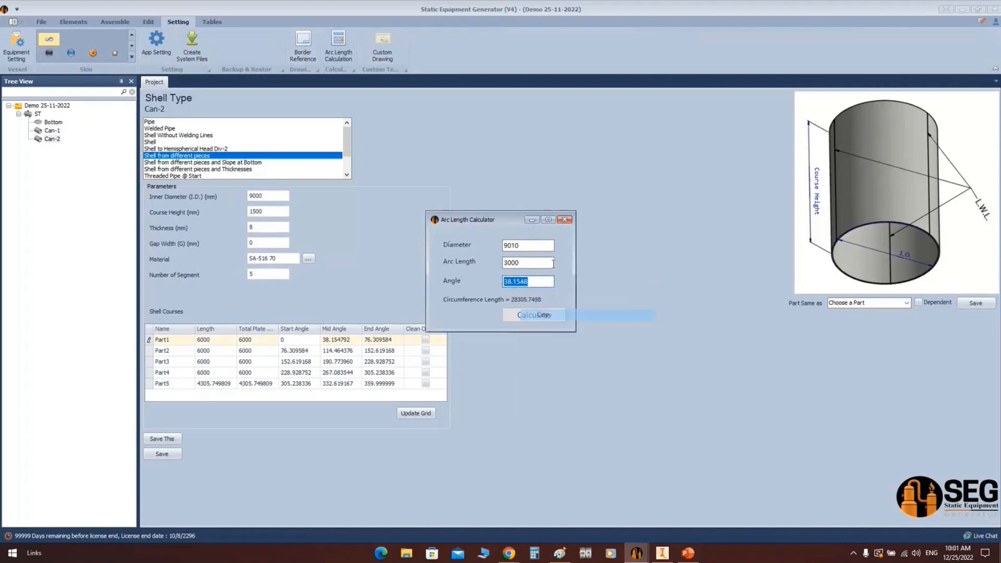
left_click(565, 220)
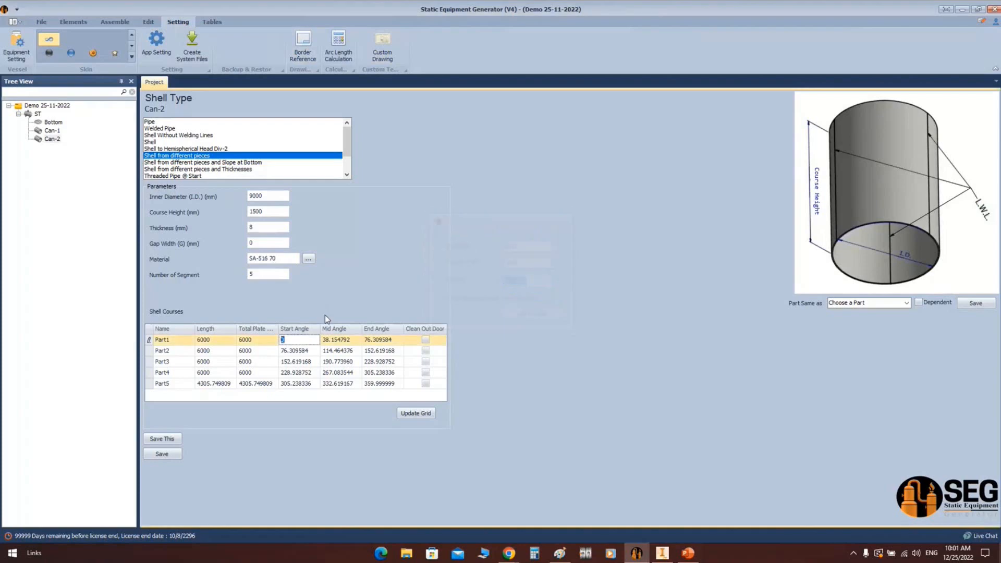
right_click(291, 339)
left_click(321, 383)
left_click(419, 415)
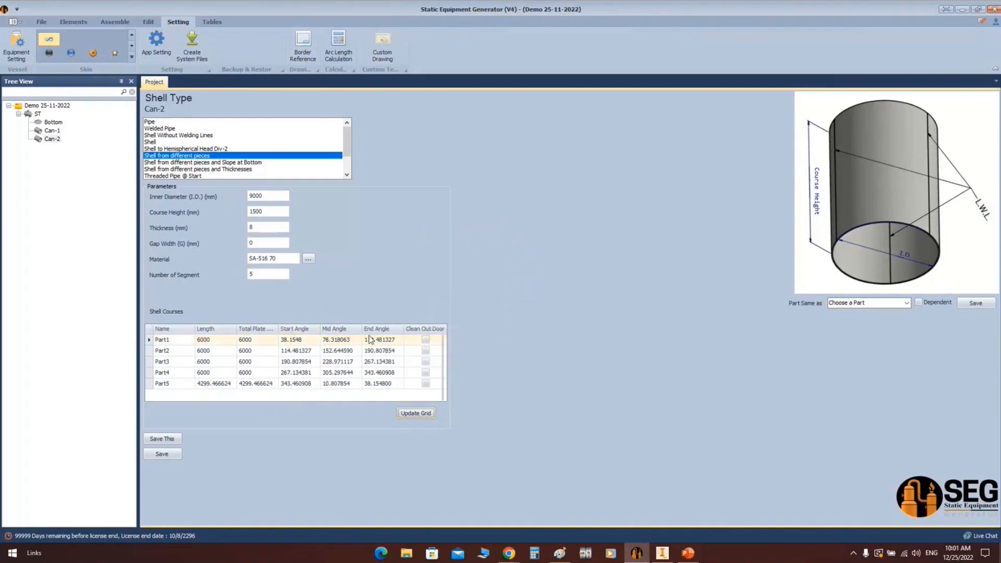
Save Can-2 and generate the second shell course in the Inventor assembly
left_click(170, 454)
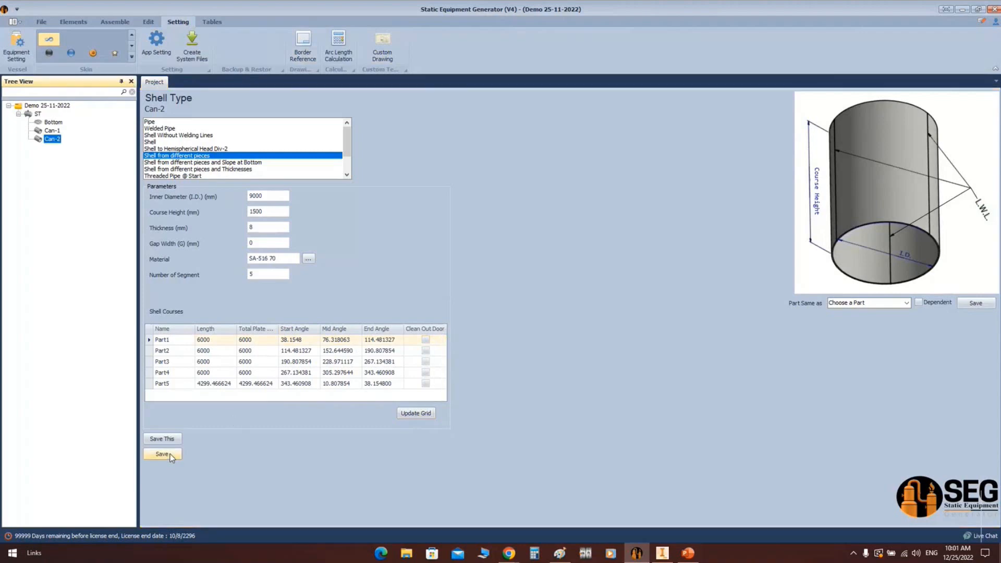
left_click(115, 22)
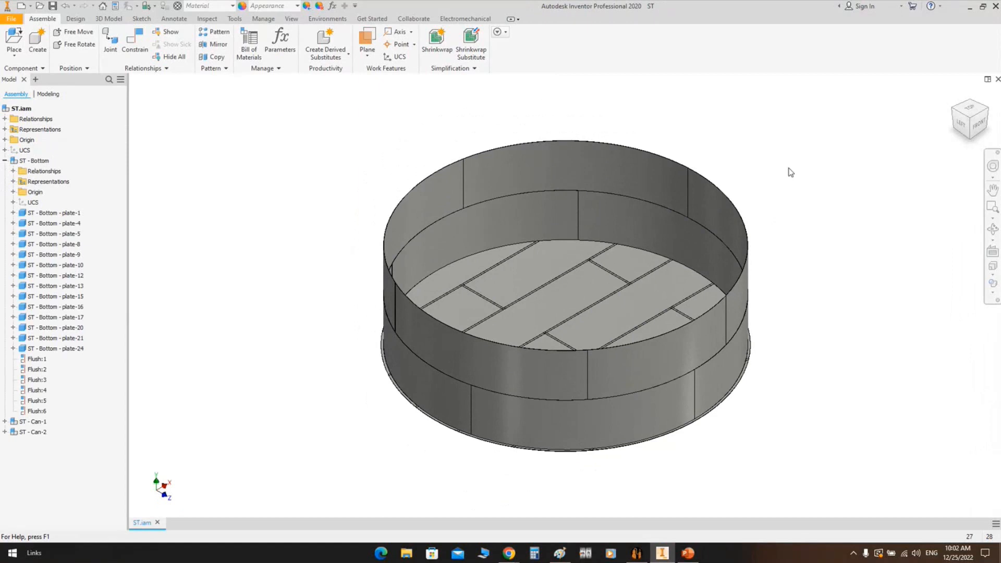
Examine the vertical weld seams of both shell courses from several angles in the Inventor assembly
left_click(993, 229)
left_click_drag(573, 292, 507, 327)
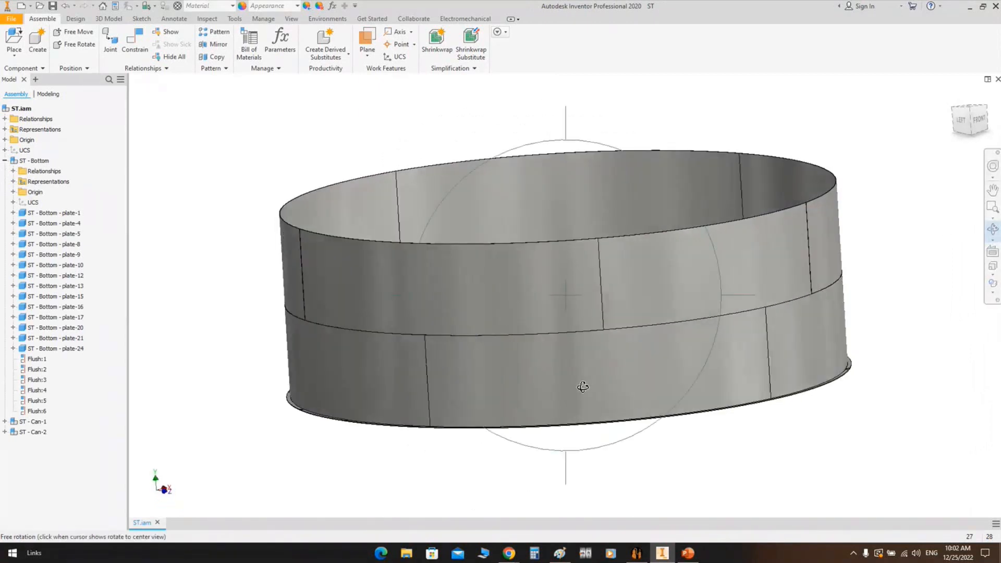
left_click_drag(580, 384, 596, 212)
scroll(617, 338, "down", 3)
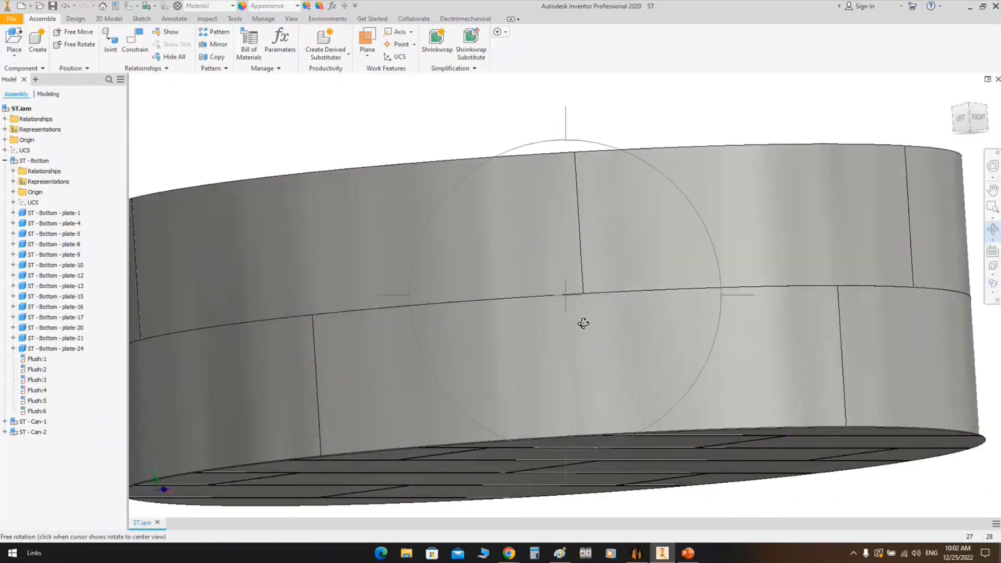
left_click_drag(599, 358, 659, 346)
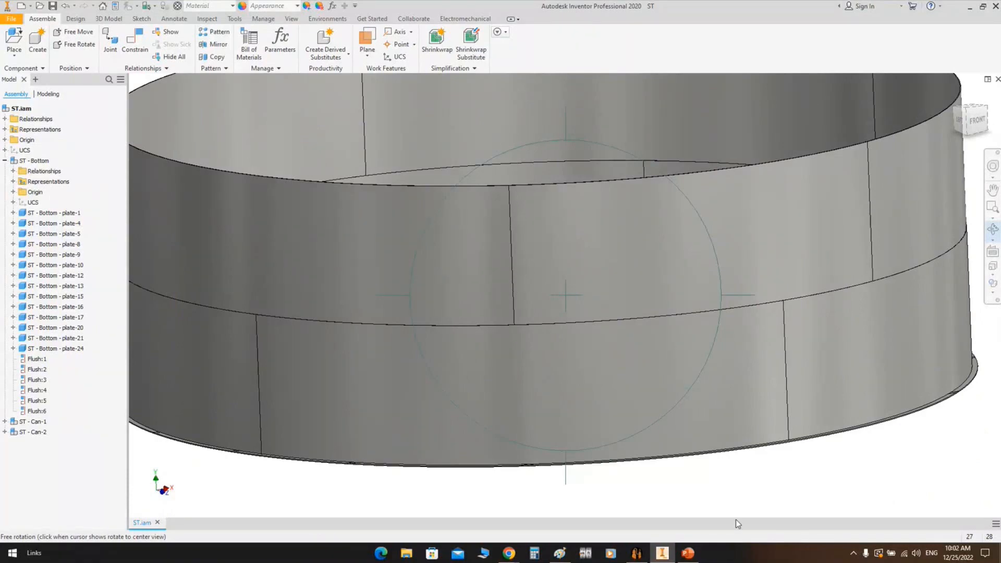
Switch back to Static Equipment Generator and add a shell named Can-3 to ST that copies Can-1
left_click(635, 552)
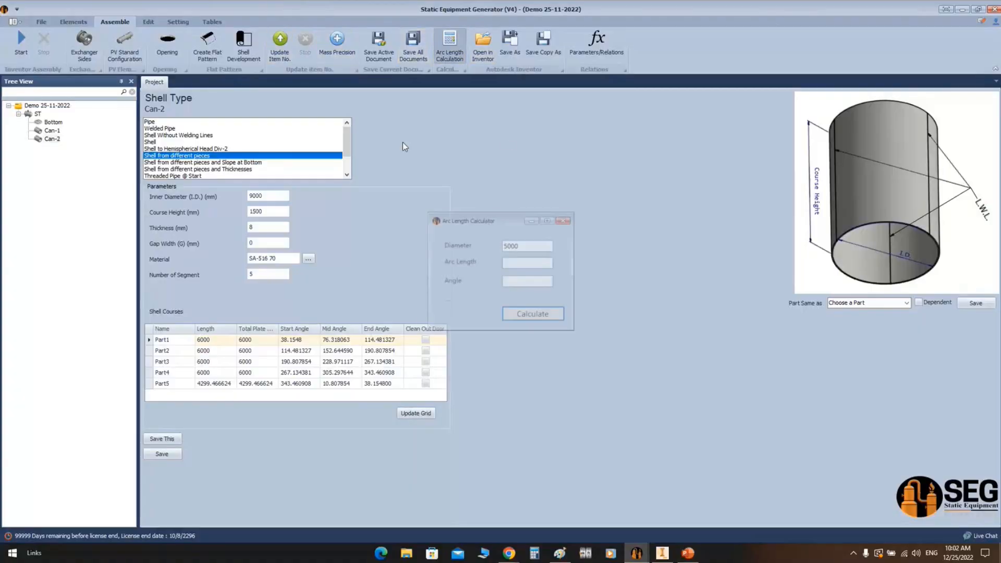
left_click(563, 220)
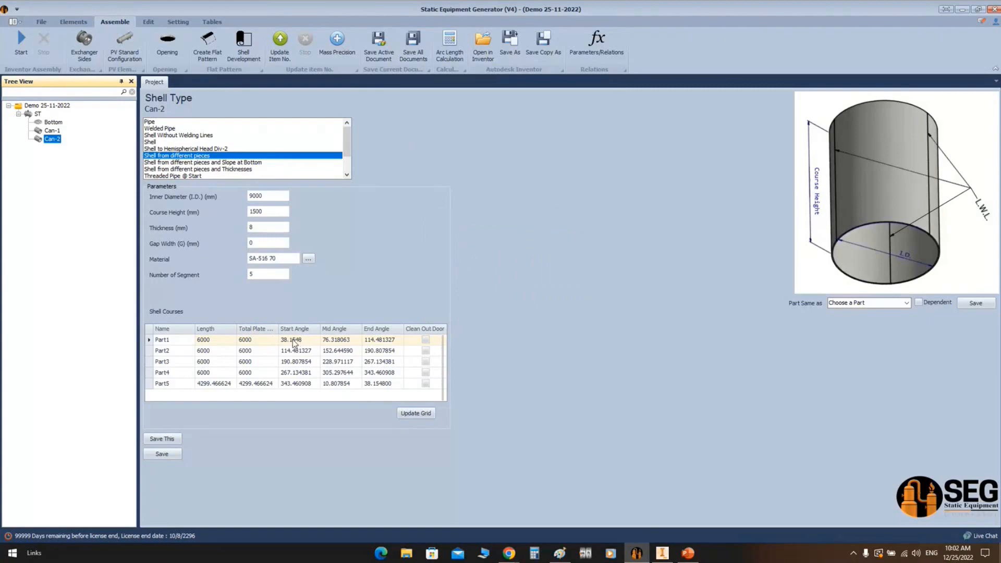
left_click(37, 113)
left_click(73, 22)
left_click(52, 44)
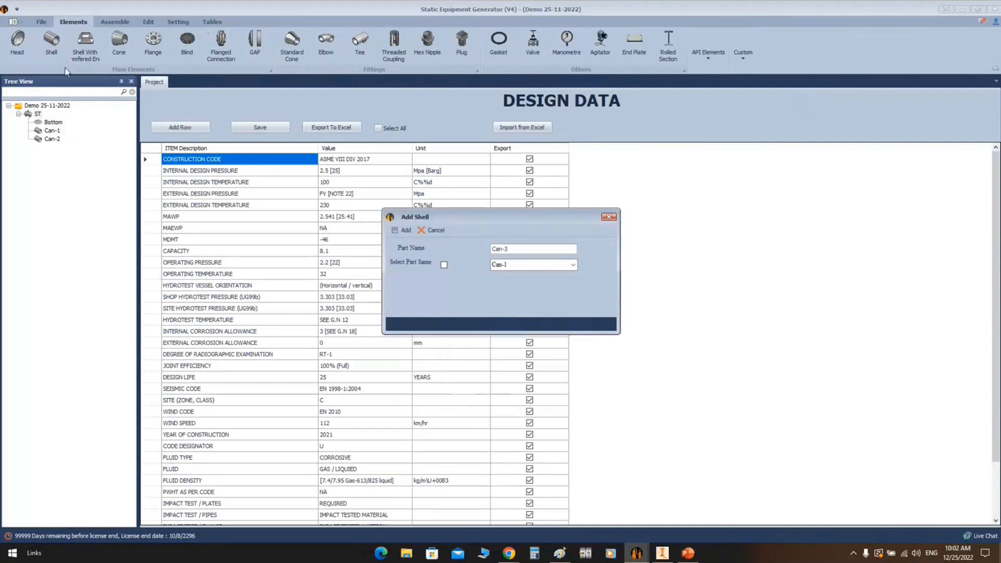
left_click(444, 265)
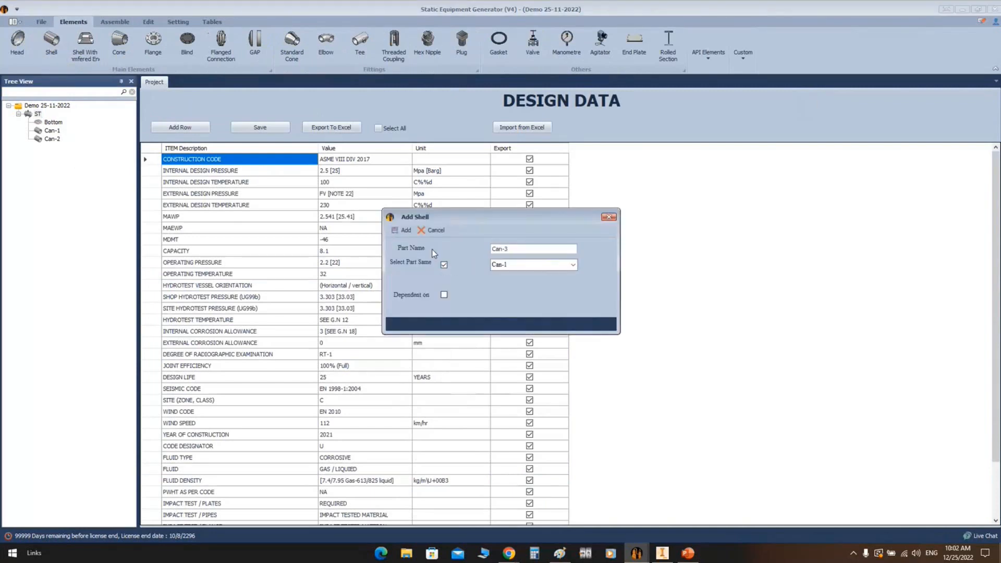
left_click(402, 230)
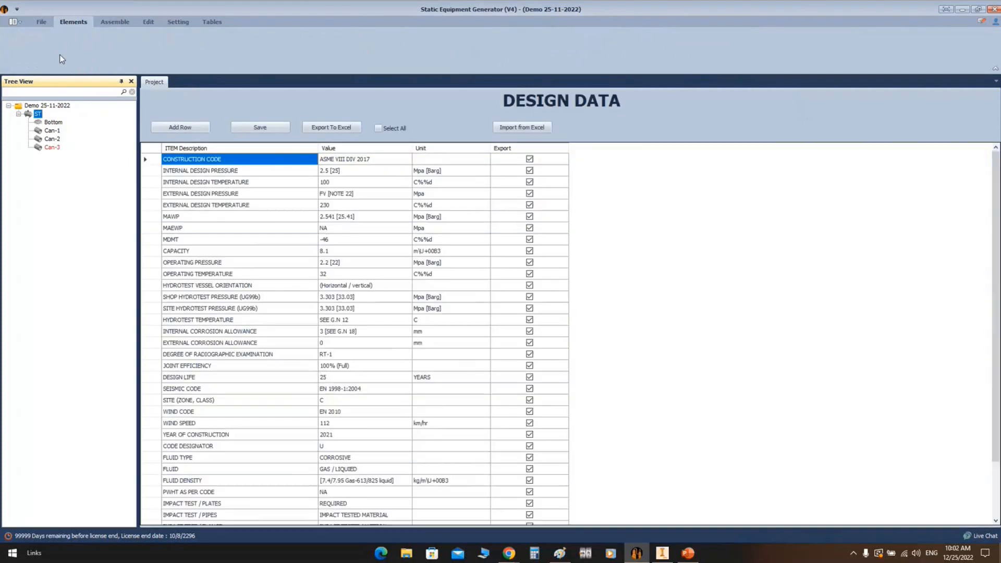
Add a shell named Can-4 to ST that copies Can-2
left_click(50, 42)
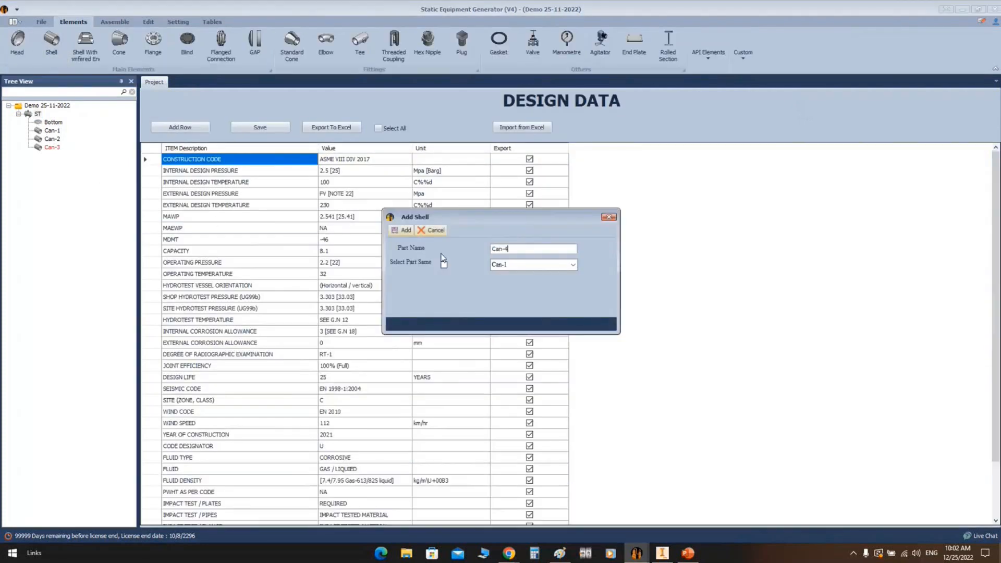
left_click(572, 264)
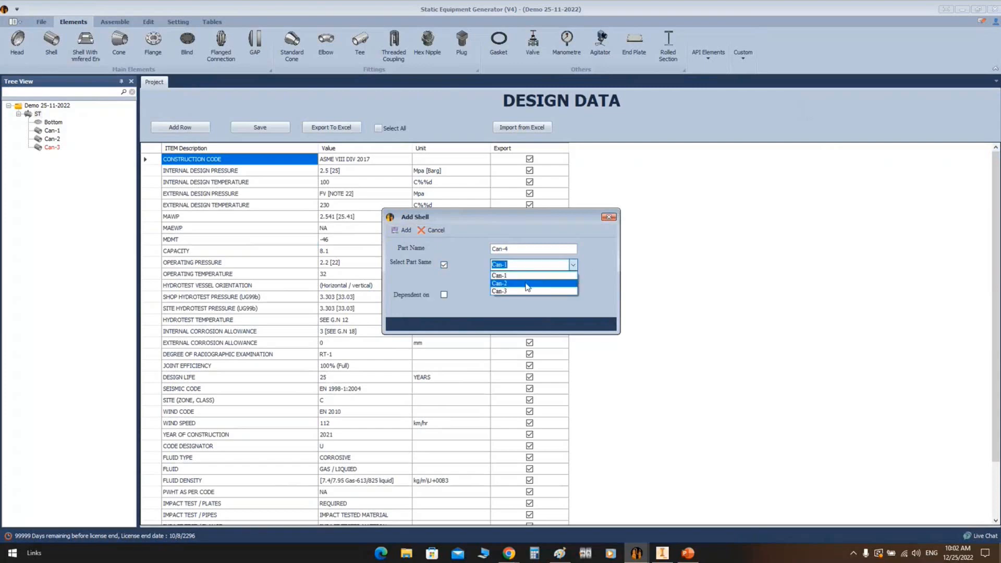
left_click(521, 286)
left_click(404, 230)
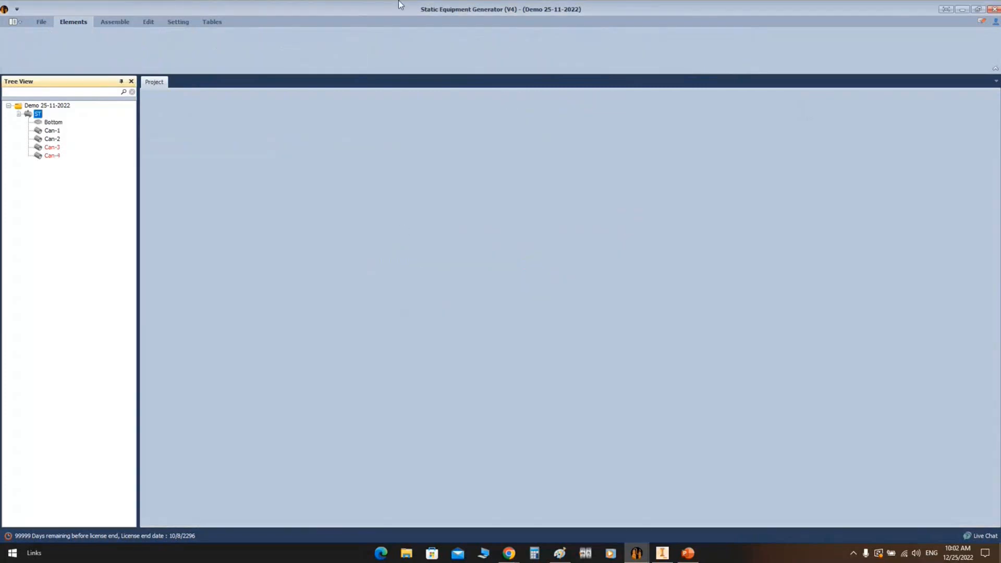
Set Can-3's thickness to 8 mm, update its shell courses grid and save the shell
left_click(56, 148)
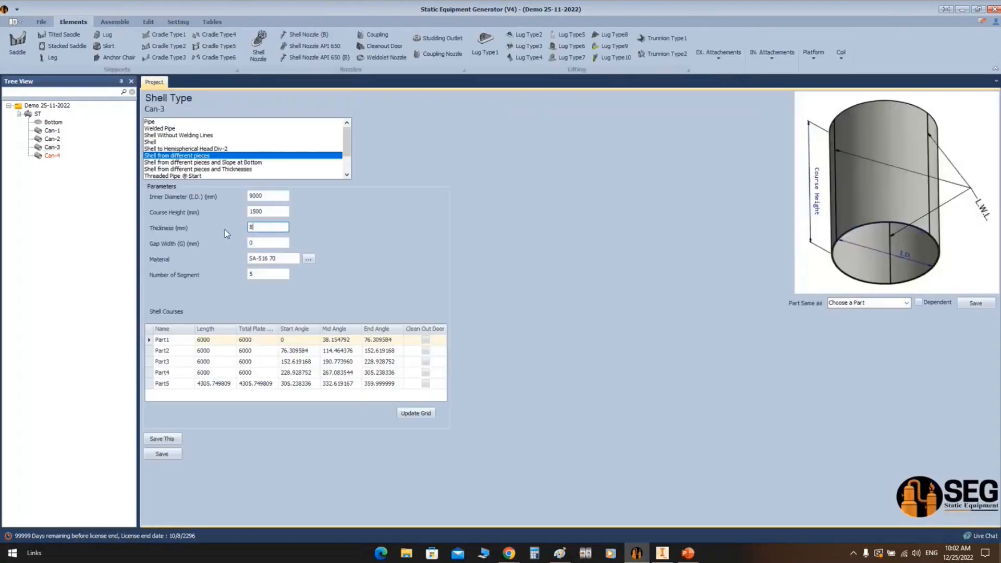
left_click(411, 414)
left_click(171, 455)
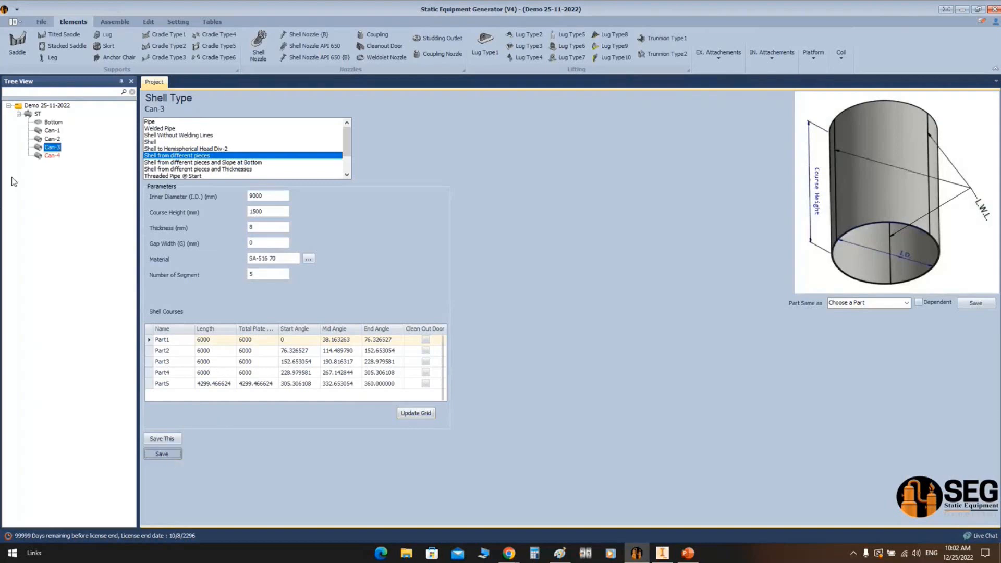
Check Can-4's parameters, generate the third and fourth shell courses for ST and switch to the Inventor assembly
left_click(52, 156)
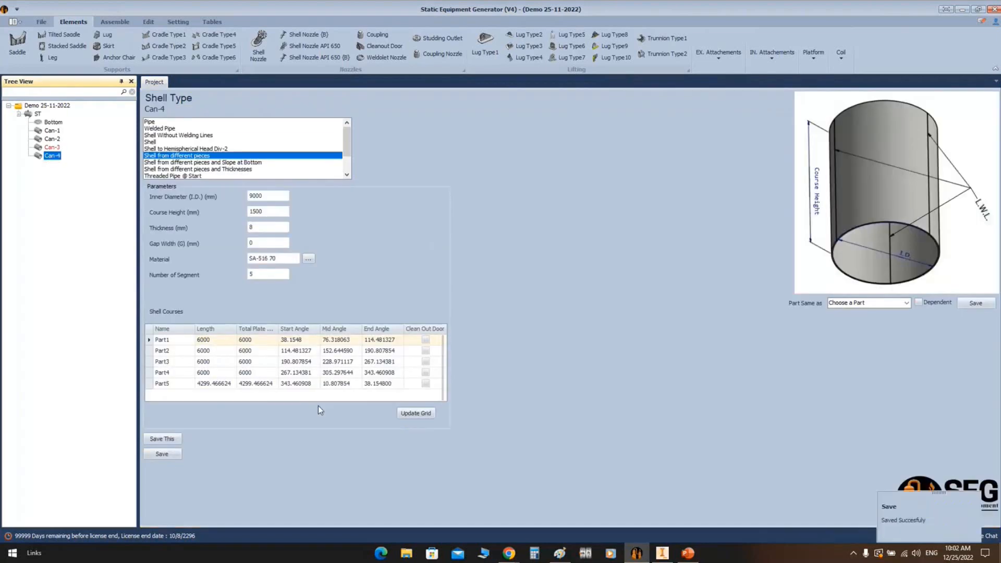
left_click(37, 114)
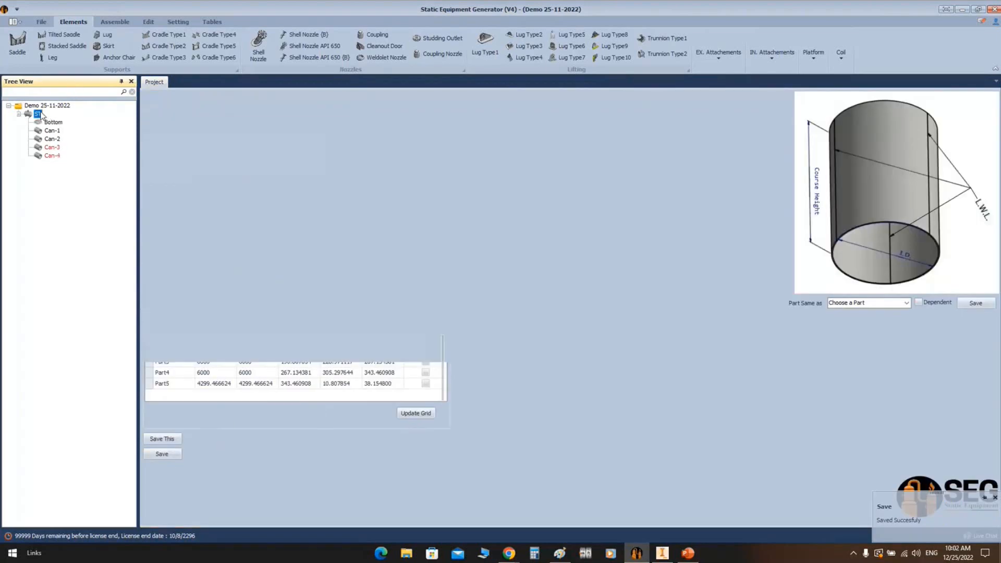
left_click(115, 21)
left_click(21, 43)
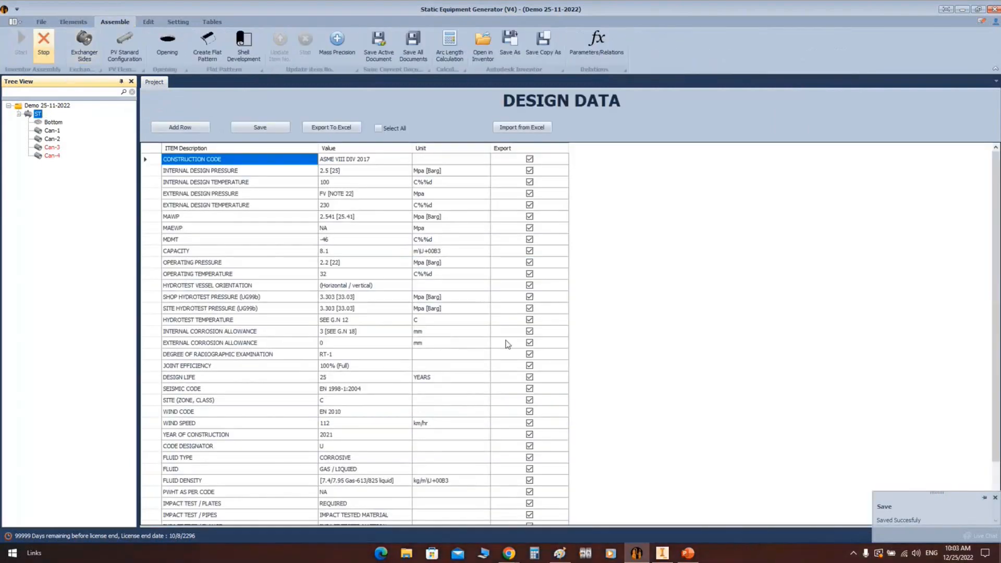
left_click(662, 554)
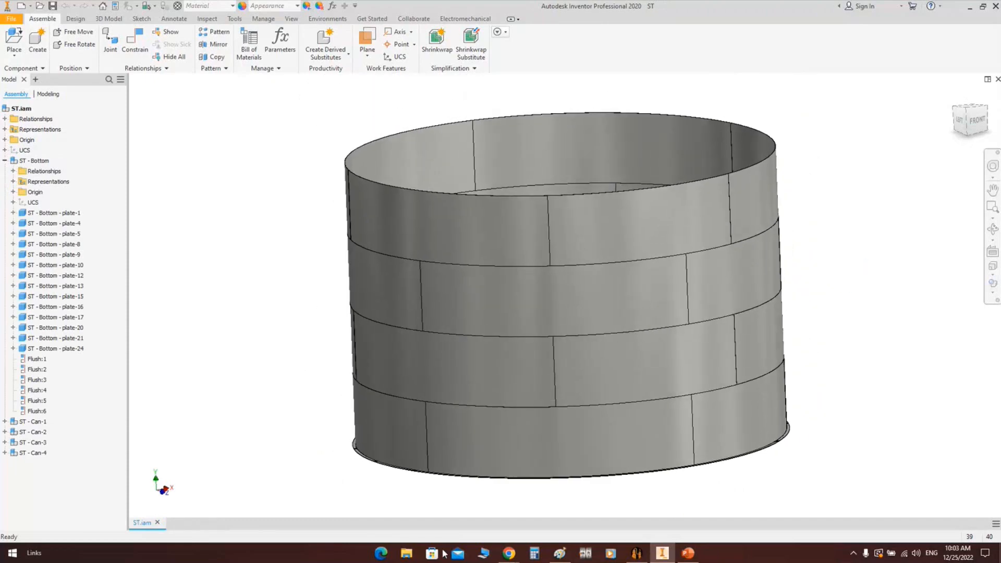
Switch back to Static Equipment Generator and add an API compression ring named CR to ST
left_click(636, 552)
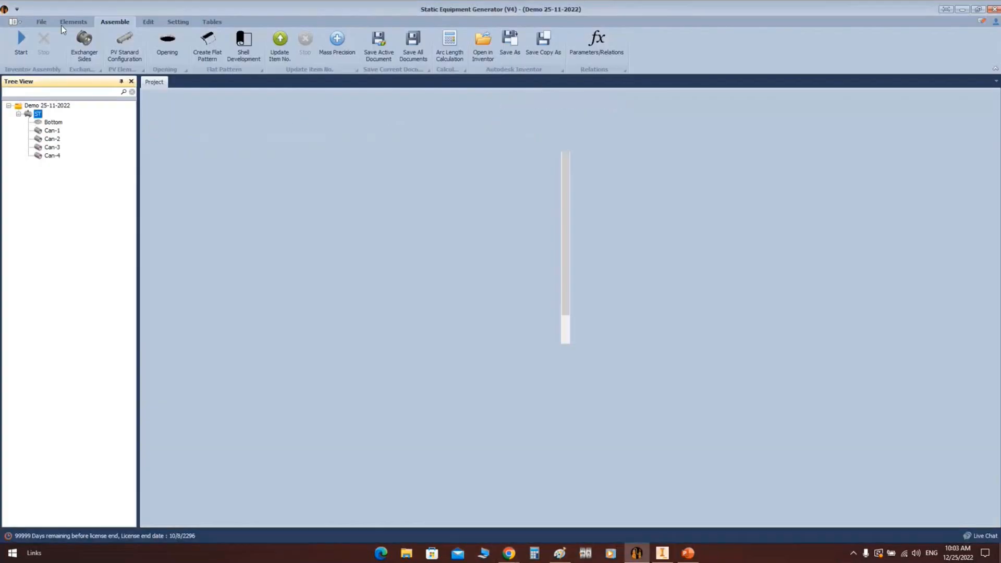
left_click(61, 24)
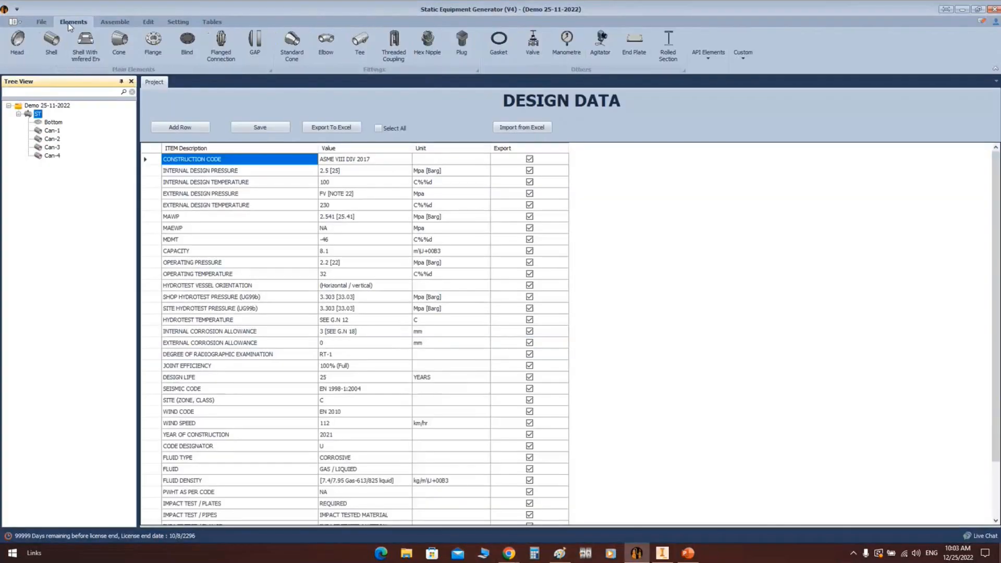
left_click(705, 61)
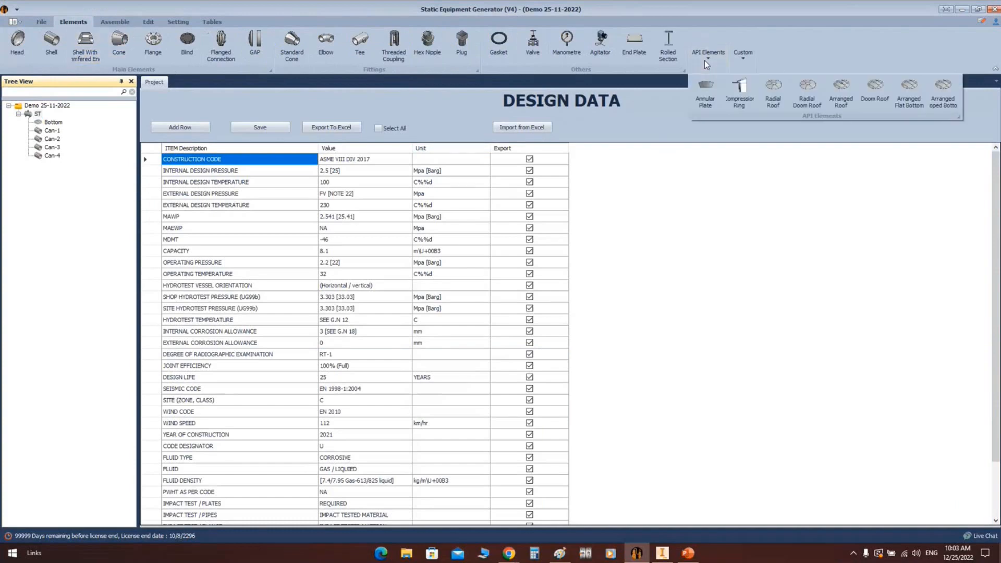
left_click(740, 93)
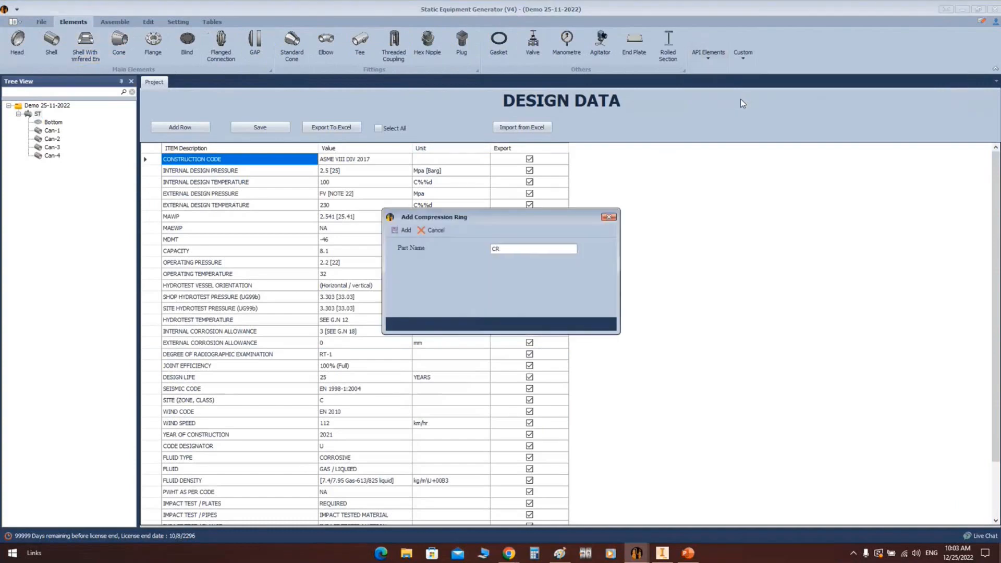
key("Return")
Compare the compression ring types for CR, including Detail i Roof Plate at Top, and choose Detail b
left_click(47, 164)
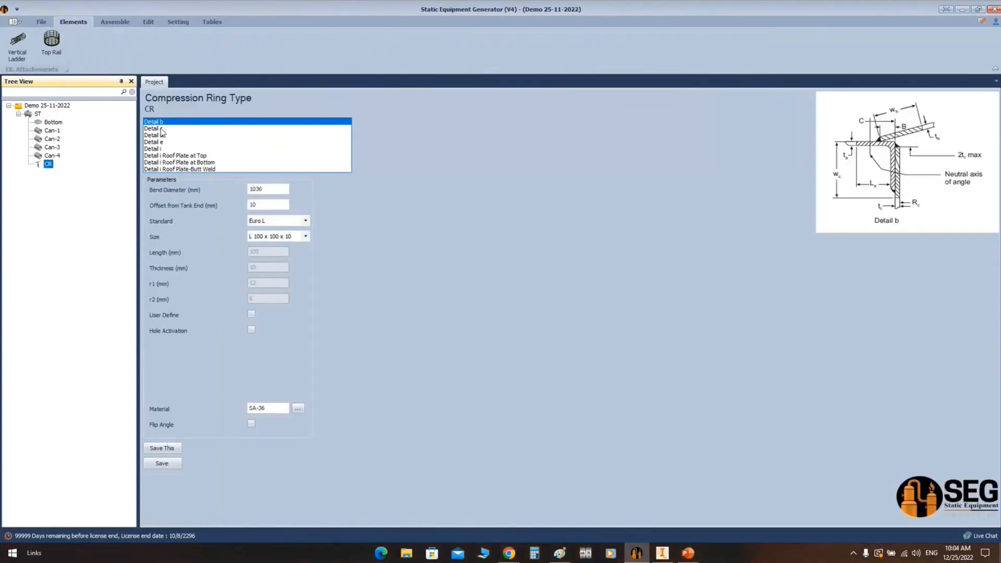
left_click(169, 128)
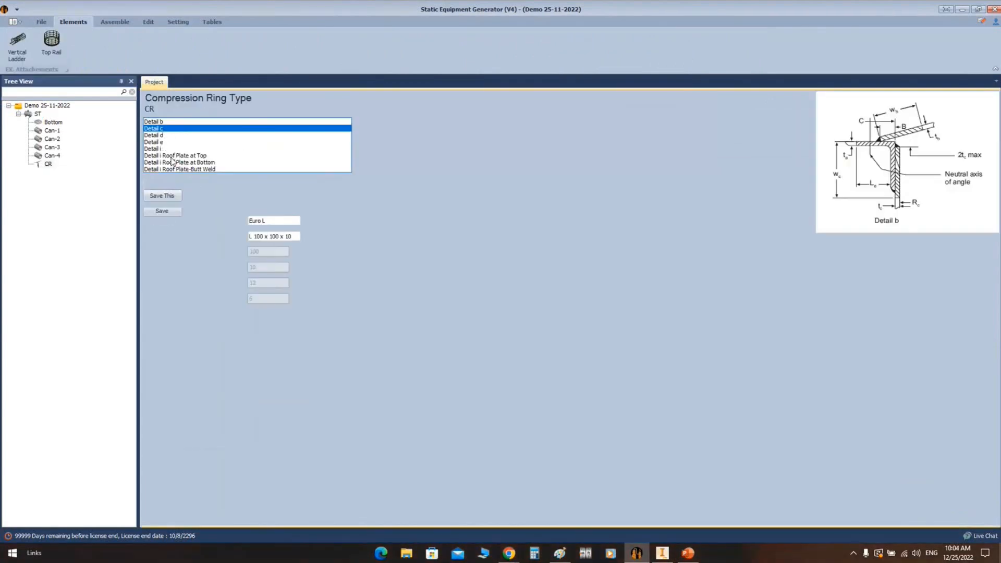
left_click(172, 155)
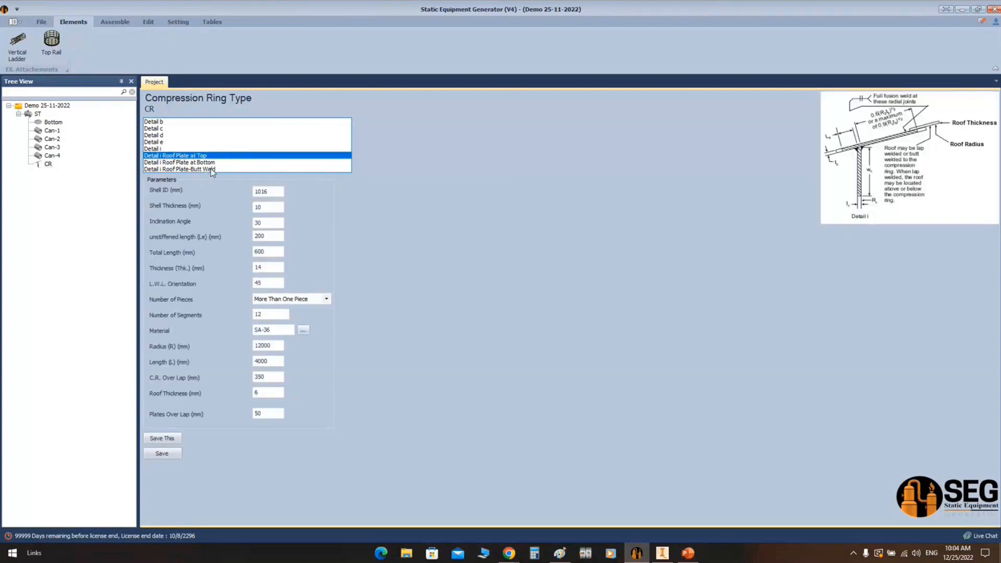
left_click(164, 125)
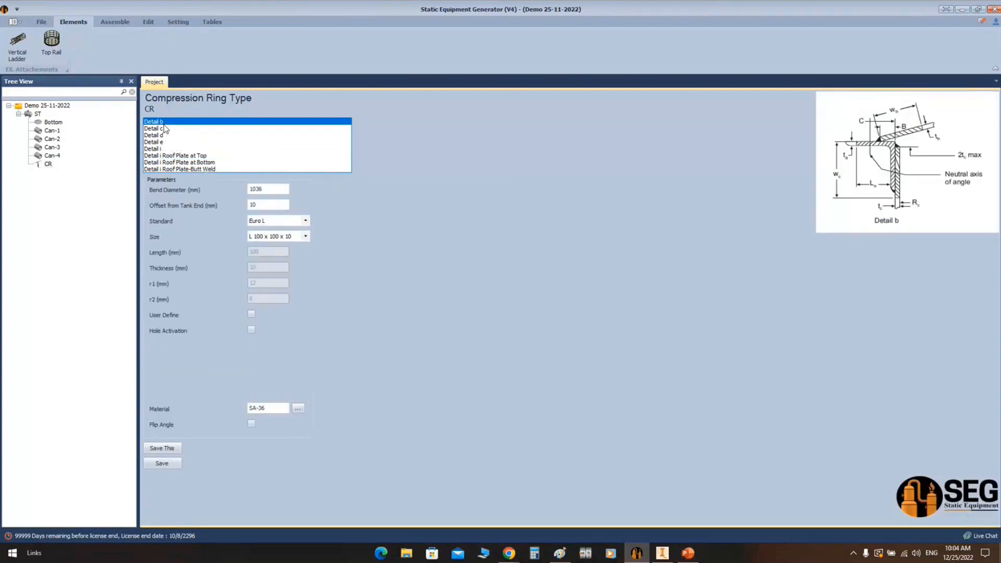
left_click(249, 191)
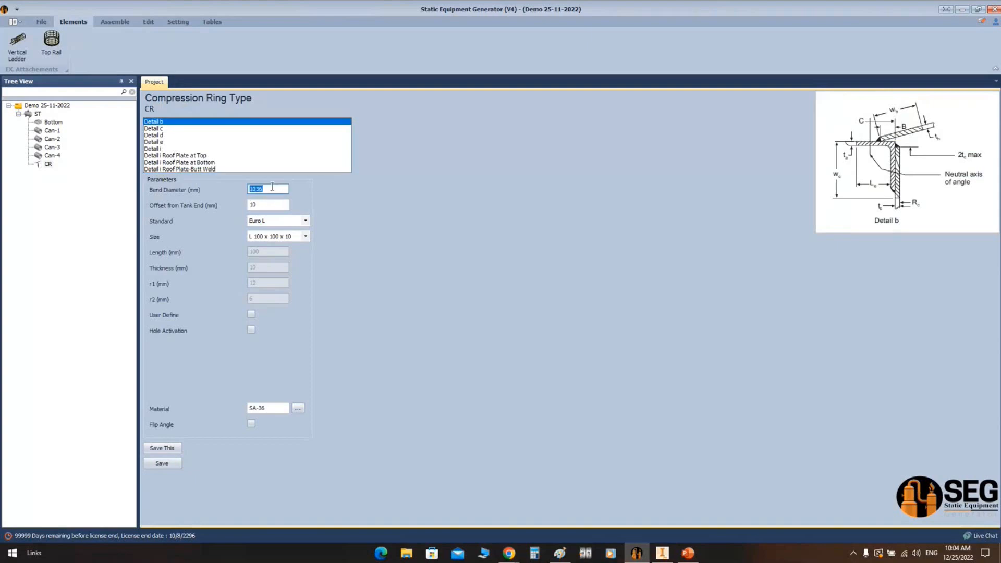
Switch to Paint, start a blank drawing without saving the old one, and draw a tall narrow rectangle representing the shell wall
left_click(559, 552)
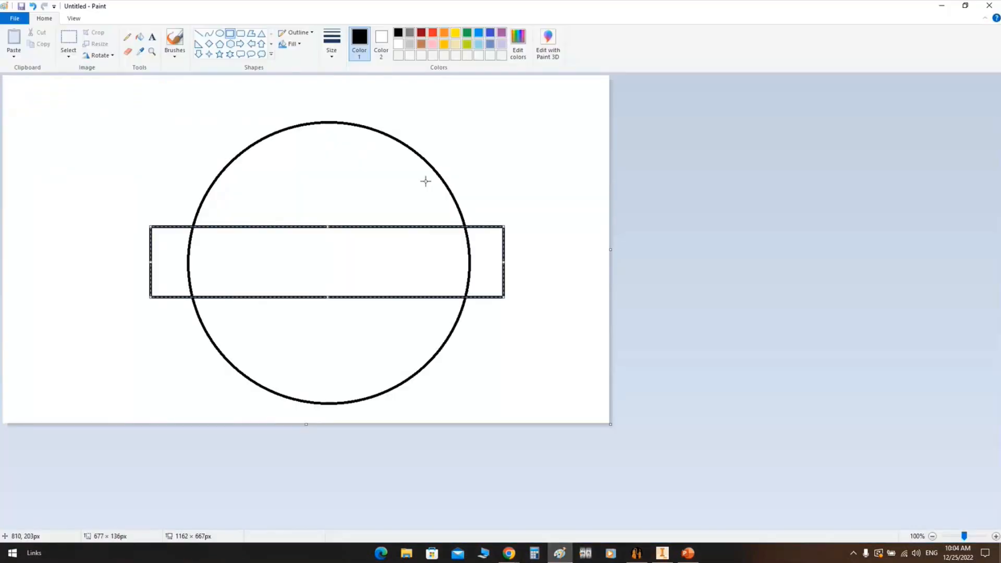
left_click(15, 18)
left_click(18, 32)
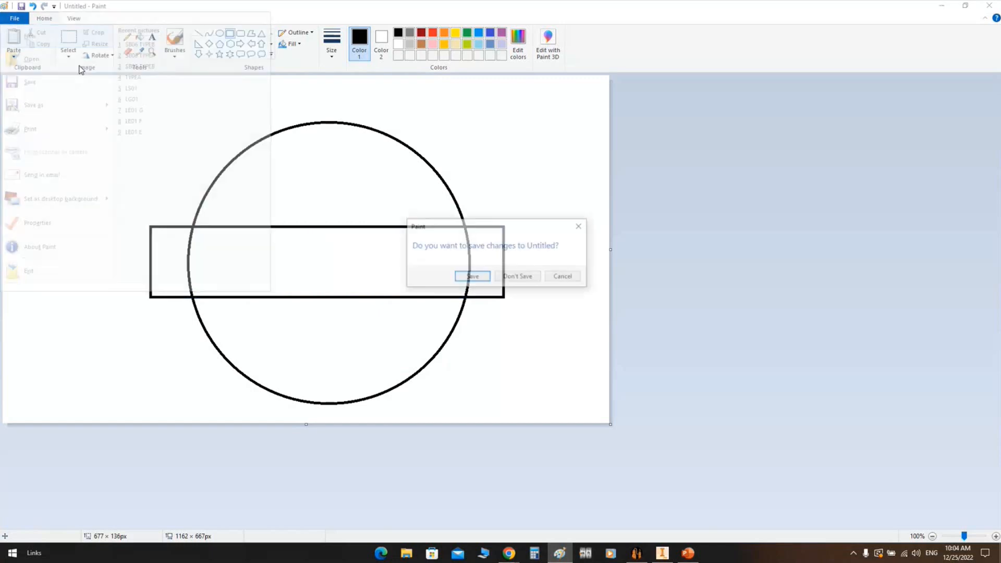
left_click(509, 277)
left_click(229, 33)
mouse_move(259, 150)
left_mouse_down()
mouse_move(292, 346)
mouse_move(284, 381)
left_mouse_up()
Label the wall sketch with the inner diameter 9000 beside the rectangle and the thickness 8 above it
left_click(198, 33)
left_click(152, 37)
left_click(159, 149)
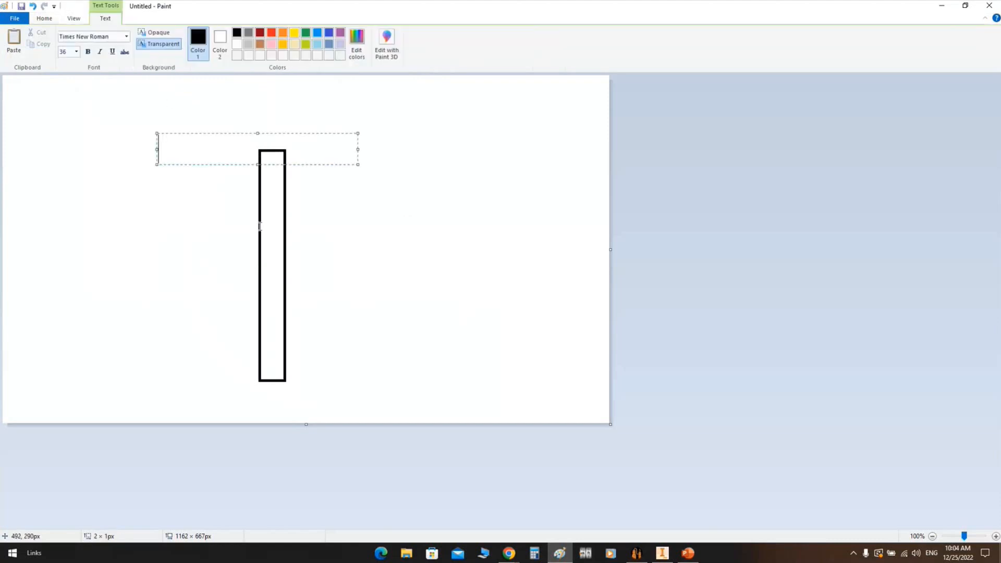
type("9000")
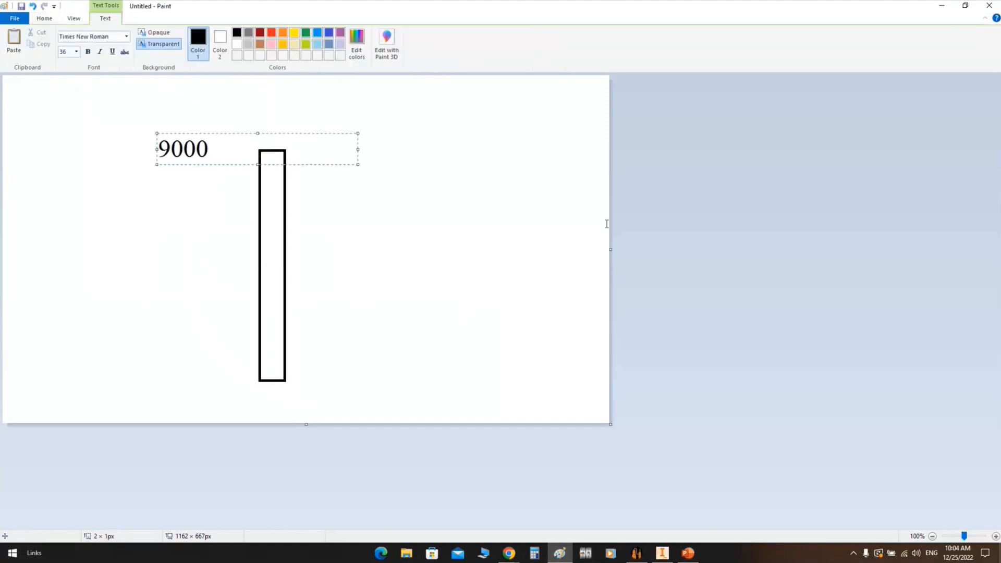
left_click(429, 197)
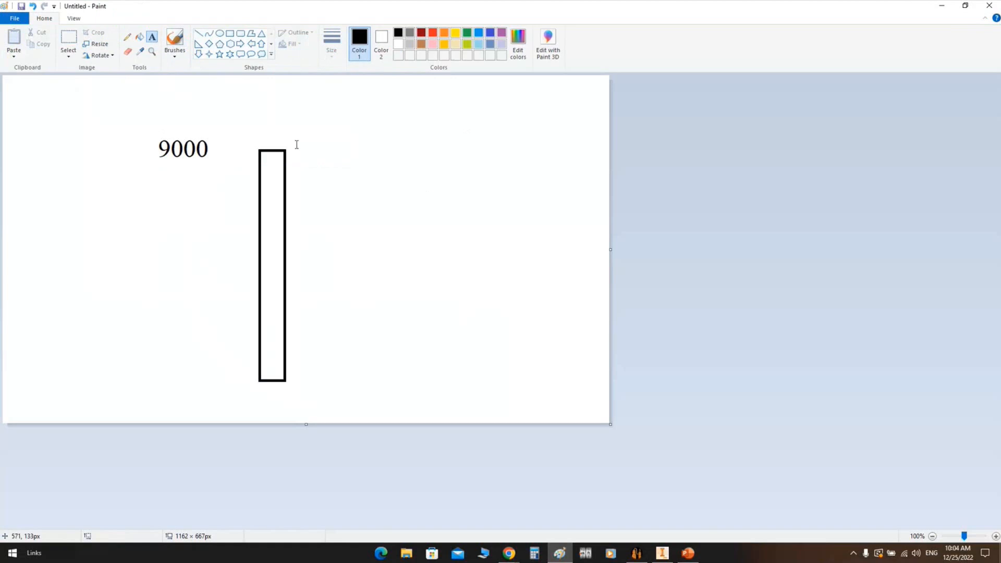
left_click(265, 129)
type("8")
left_click(423, 202)
Draw a horizontal dimension line and a short vertical extension line above the wall, and label the outer diameter 9016
left_click(199, 33)
left_click_drag(92, 85, 290, 86)
left_click_drag(286, 139, 286, 99)
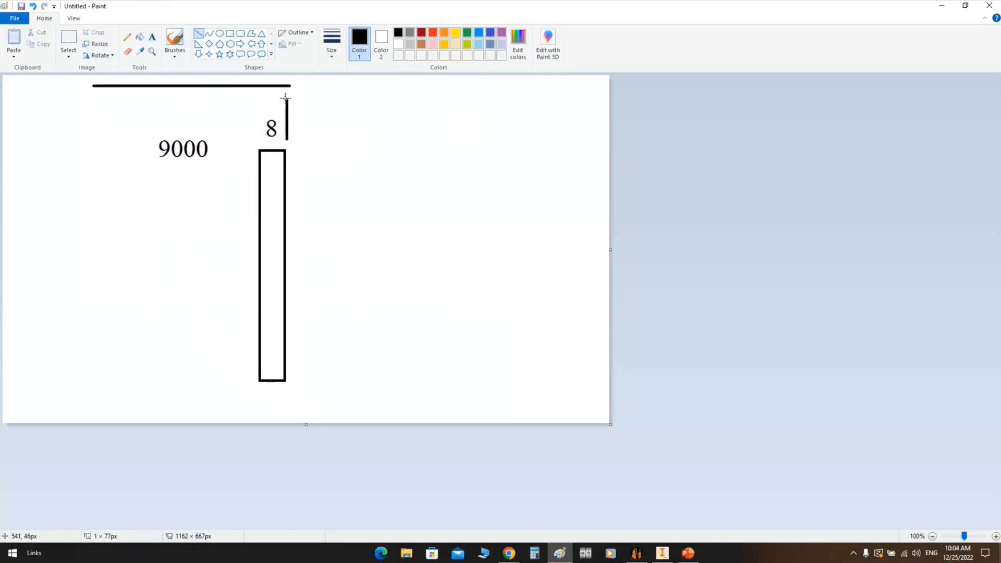
left_click(151, 37)
left_click(161, 85)
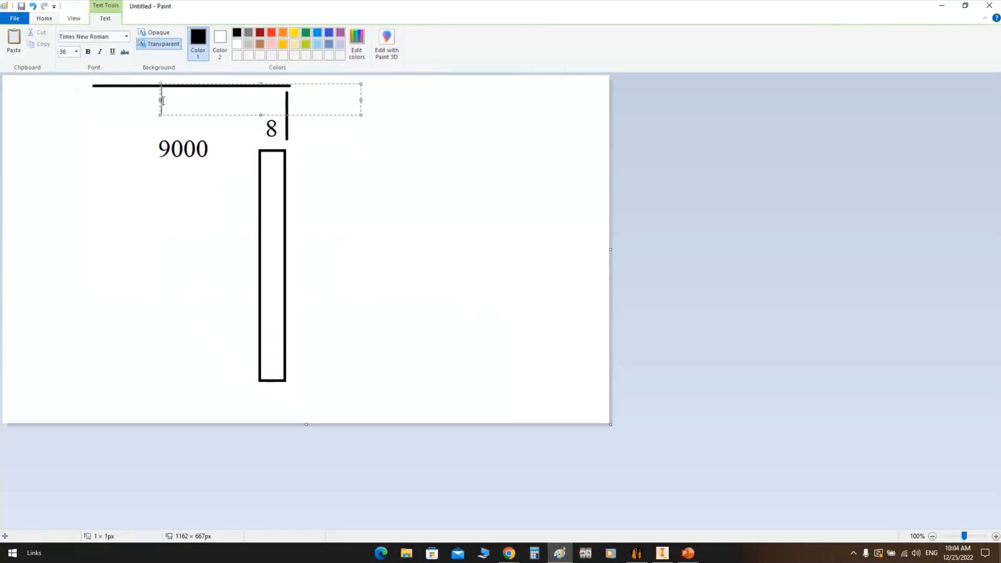
type("9016")
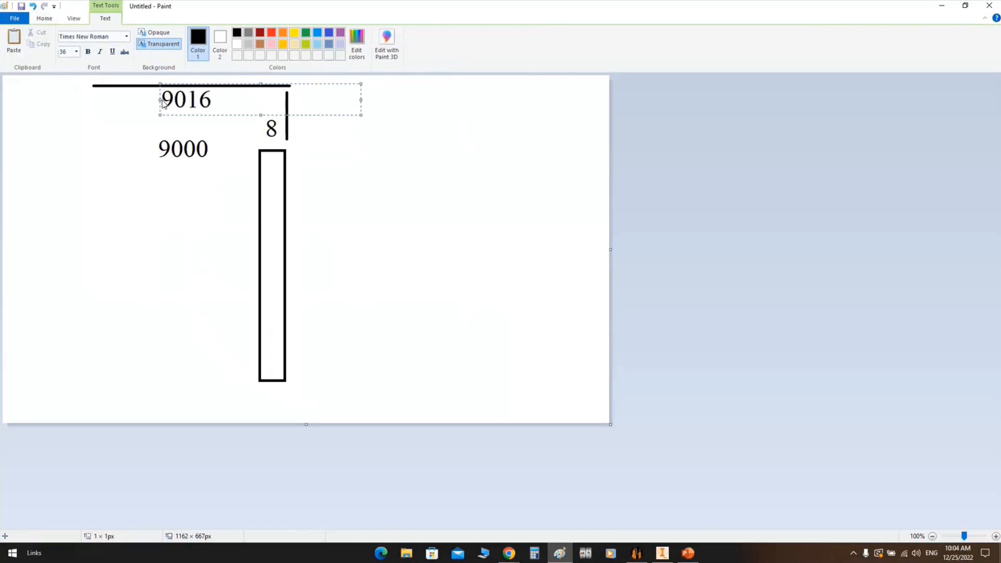
left_click(338, 154)
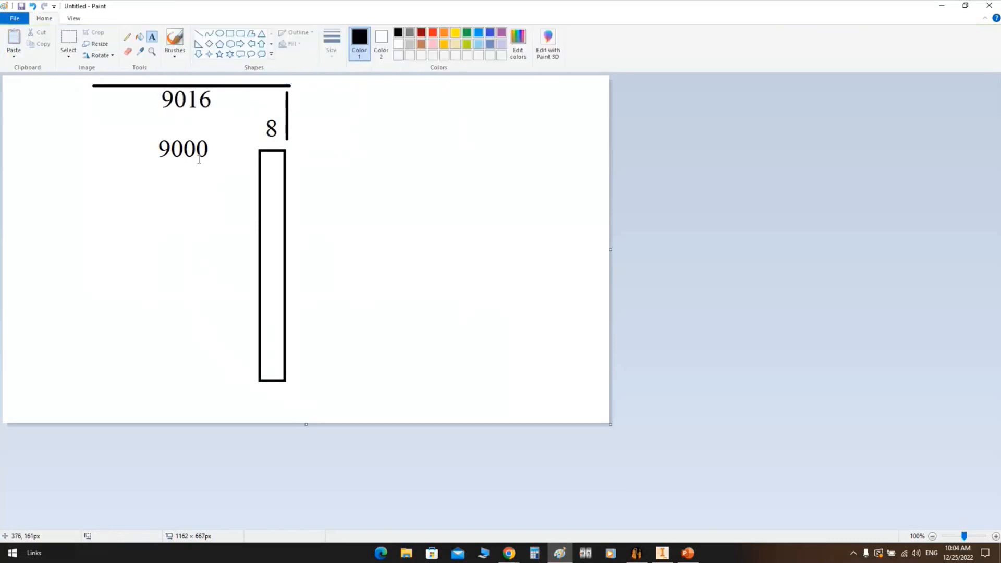
Return to Static Equipment Generator and set CR's bend diameter to 9016 mm
left_click(662, 553)
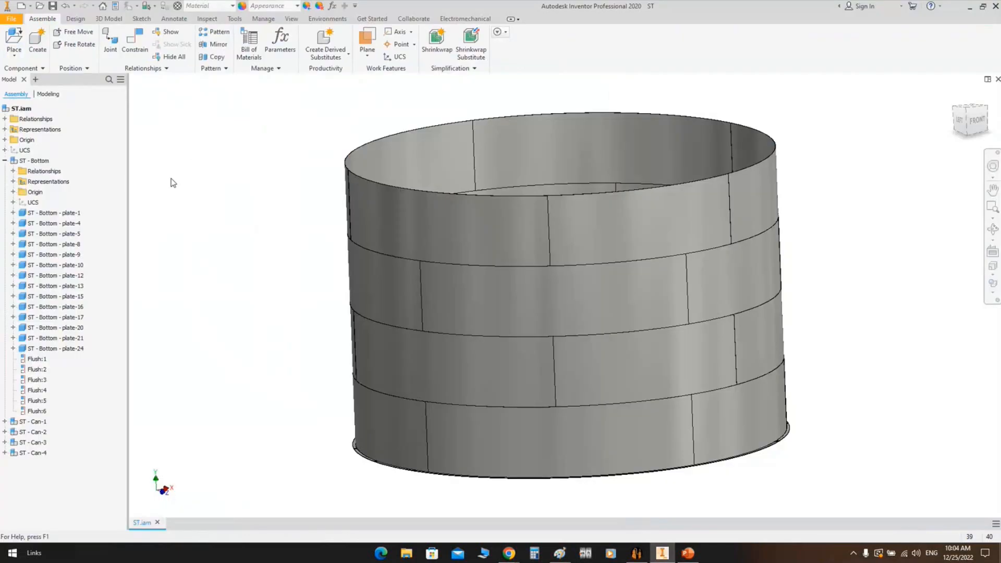
left_click(638, 553)
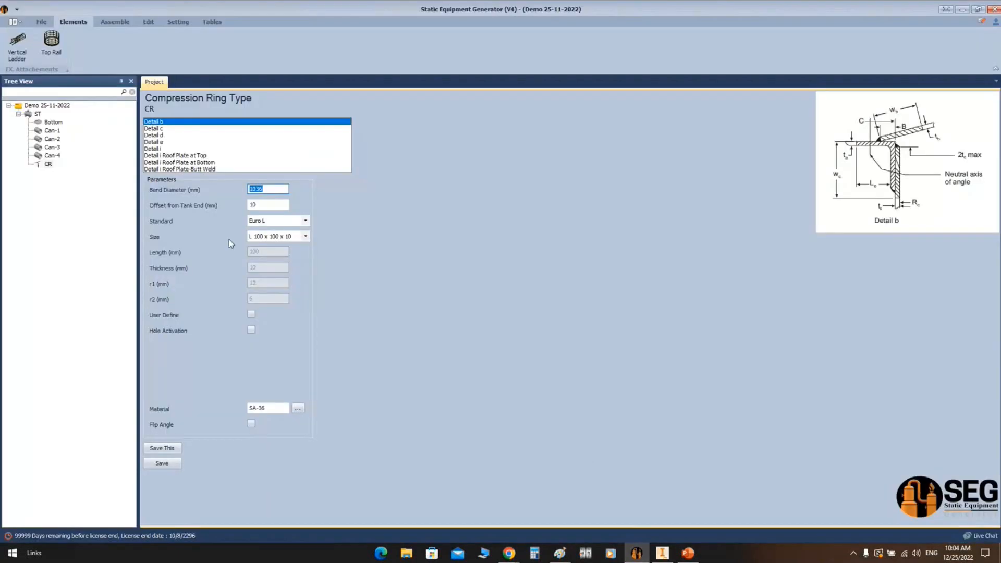
left_click(49, 164)
key("Tab")
Choose the Euro L standard for CR and keep the L 100 x 100 x 10 angle size
left_click(305, 221)
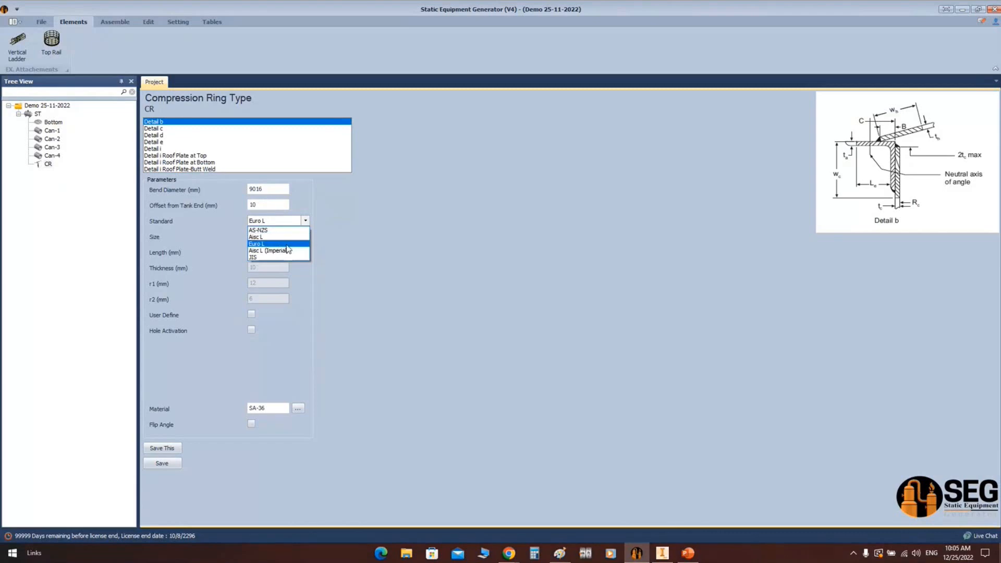
left_click(286, 246)
left_click(306, 236)
left_click(306, 237)
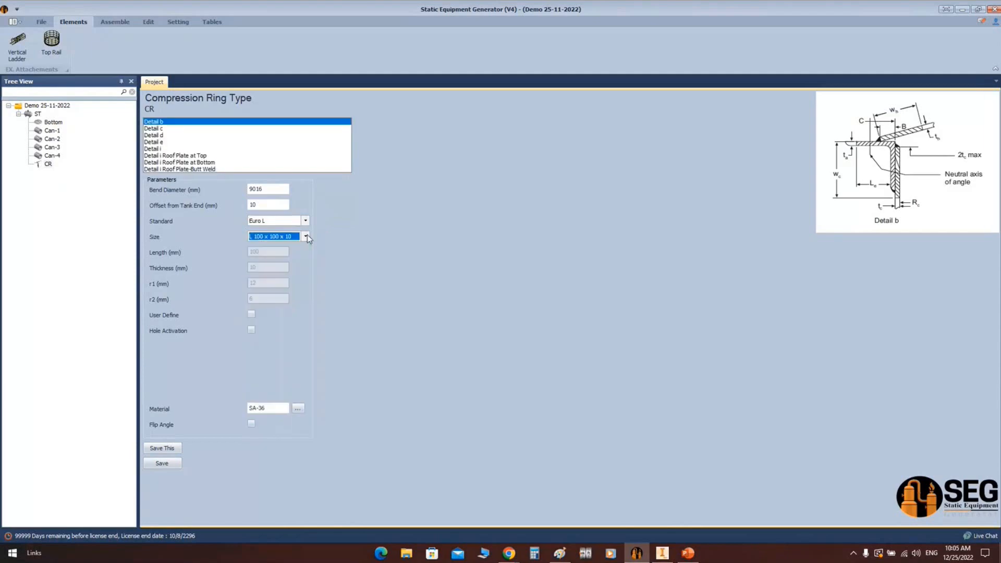
left_click(306, 236)
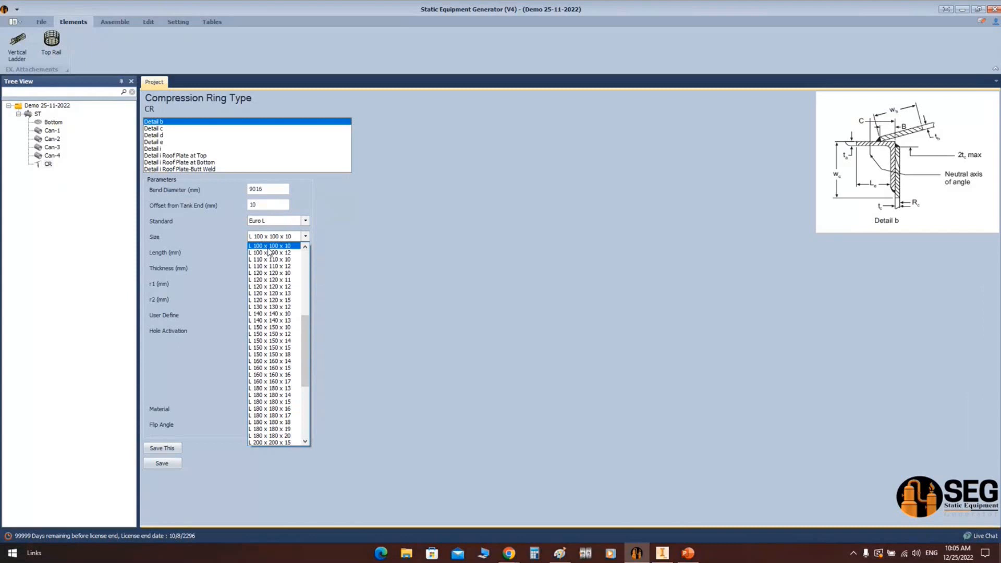
left_click(370, 248)
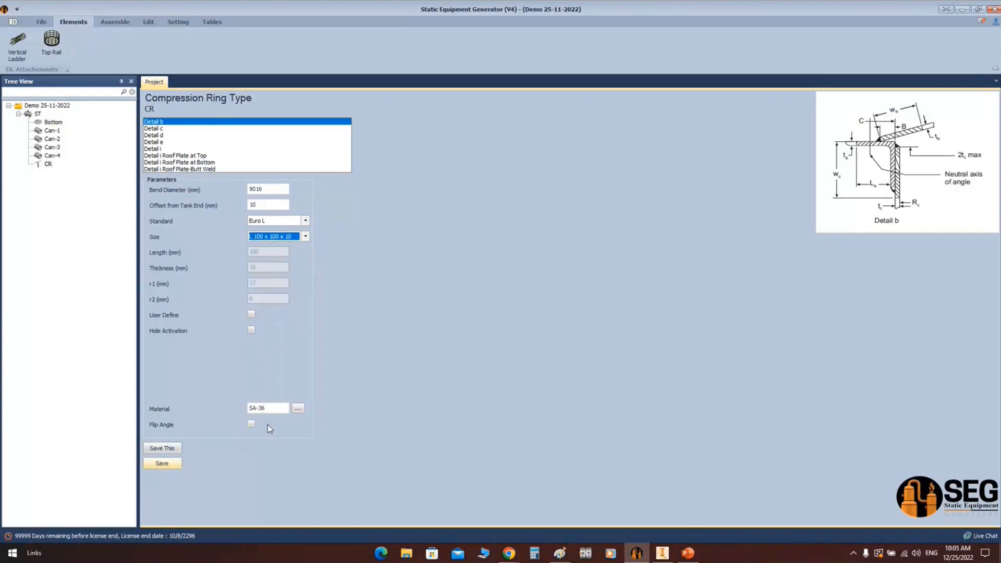
Save CR with material SA-36 and generate the compression ring in the Inventor assembly
left_click(267, 408)
left_click(171, 463)
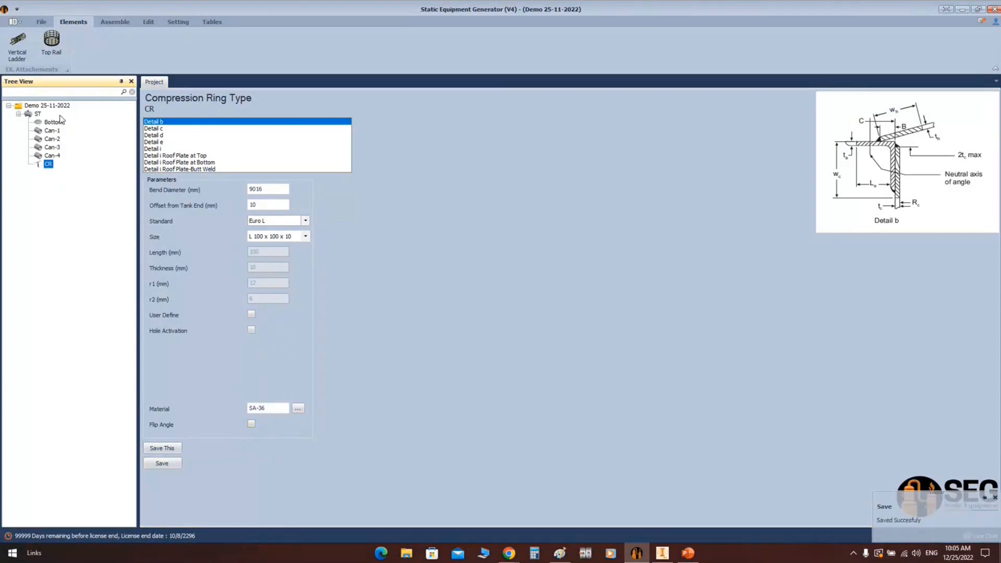
left_click(115, 22)
left_click(663, 553)
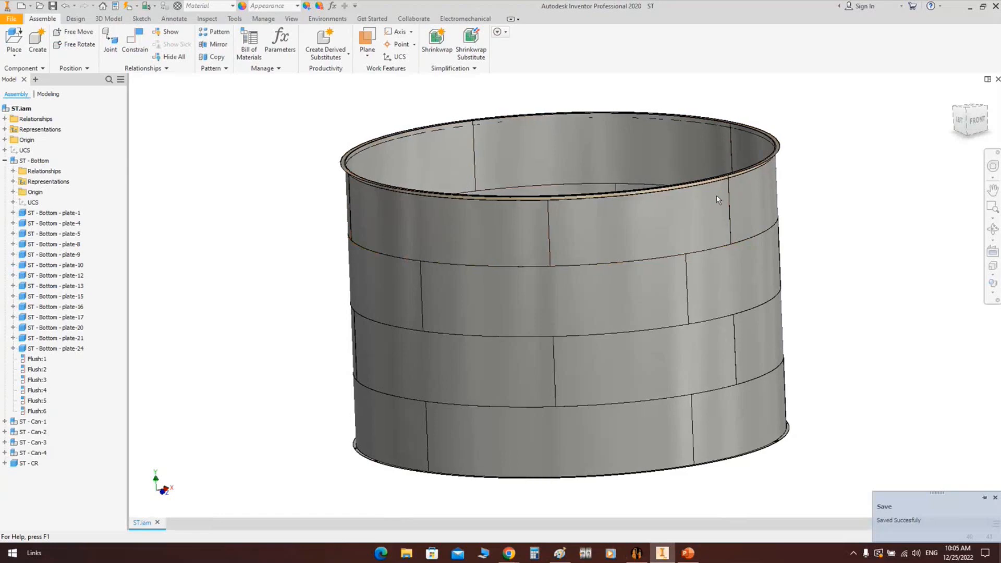
Switch to Static Equipment Generator and add an Arranged Roof API element named Roof to the ST project
left_click(636, 552)
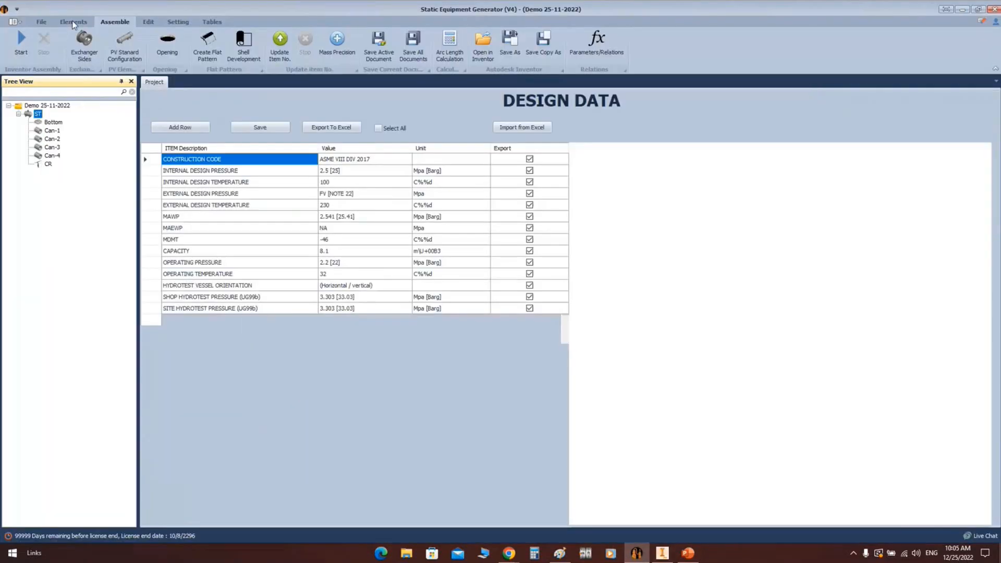
left_click(72, 21)
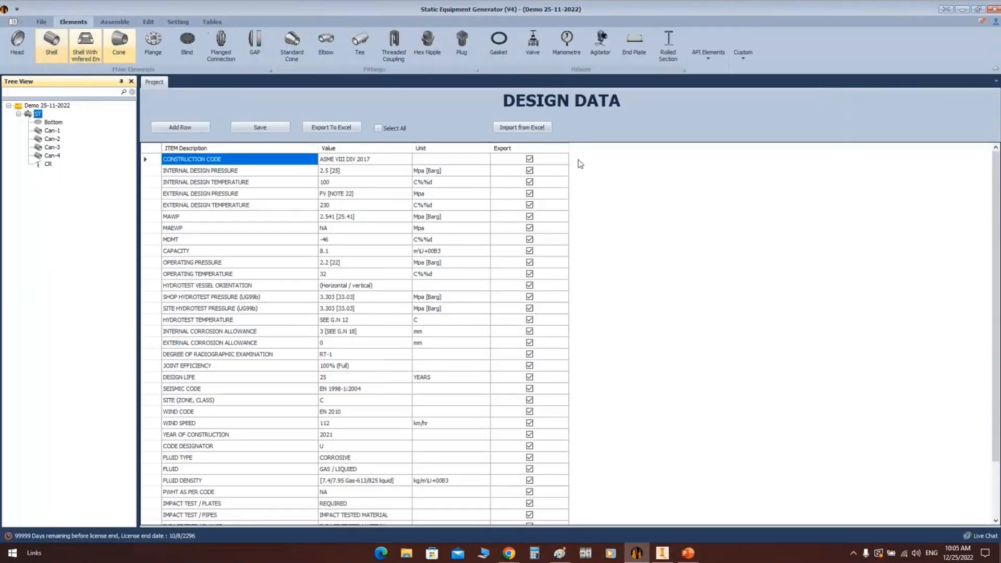
left_click(708, 59)
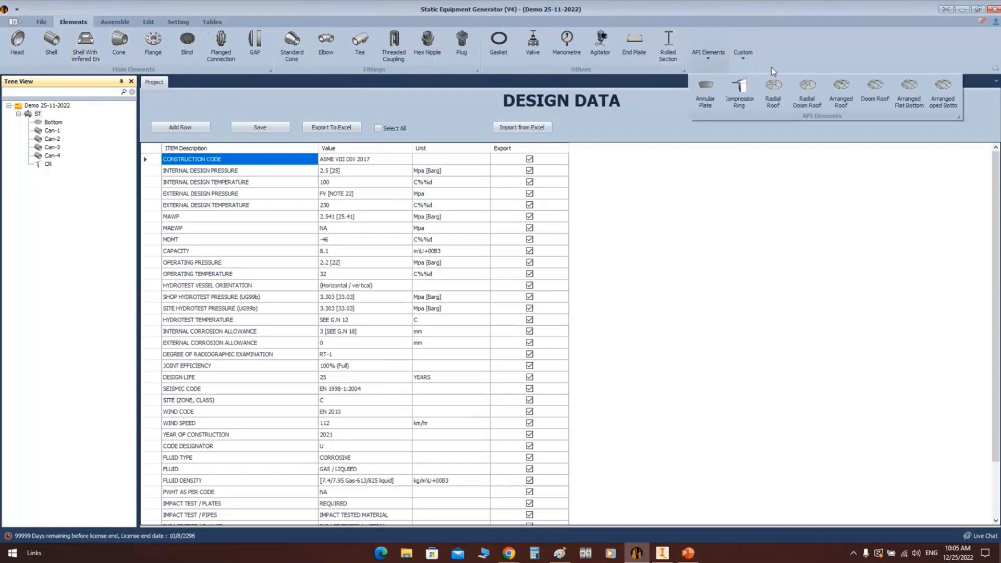
left_click(847, 91)
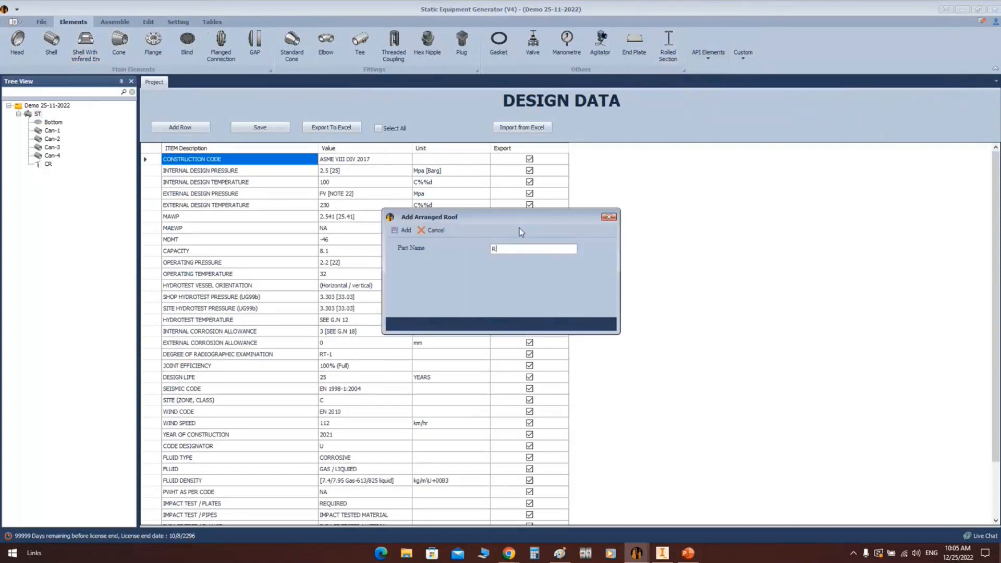
key("Return")
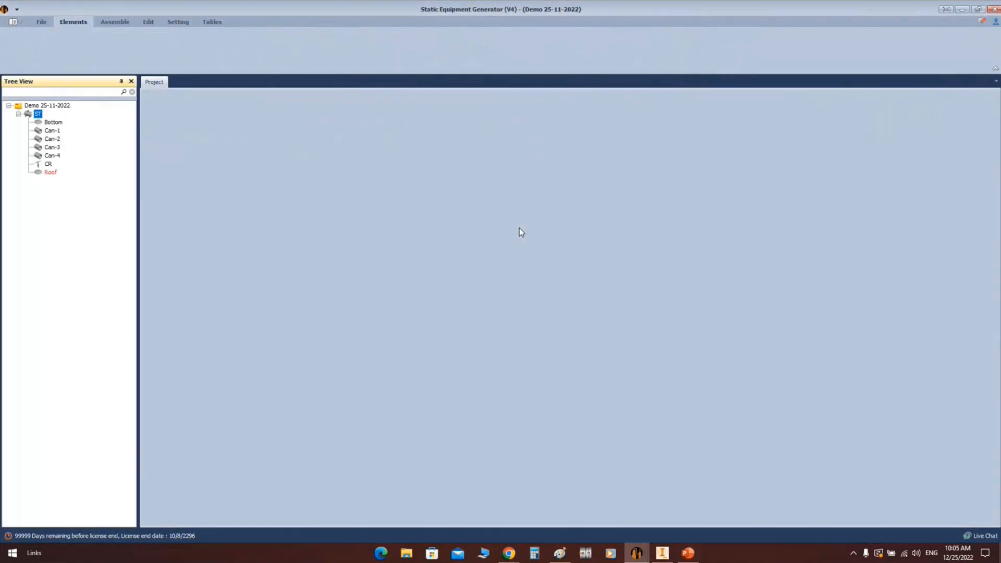
Set the Roof element's start inner diameter to 500 mm and its thickness to 8 mm
left_click(50, 173)
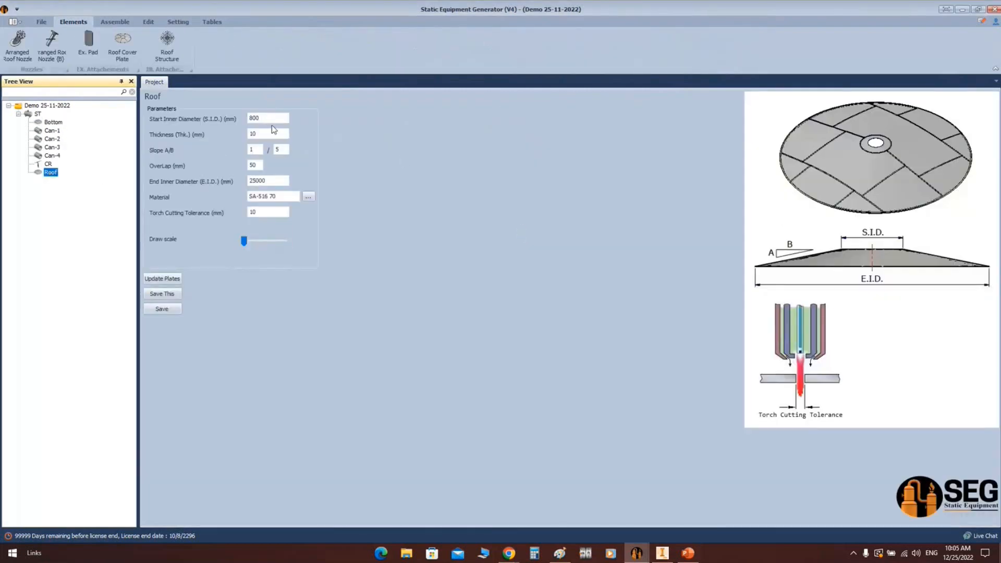
left_click(261, 118)
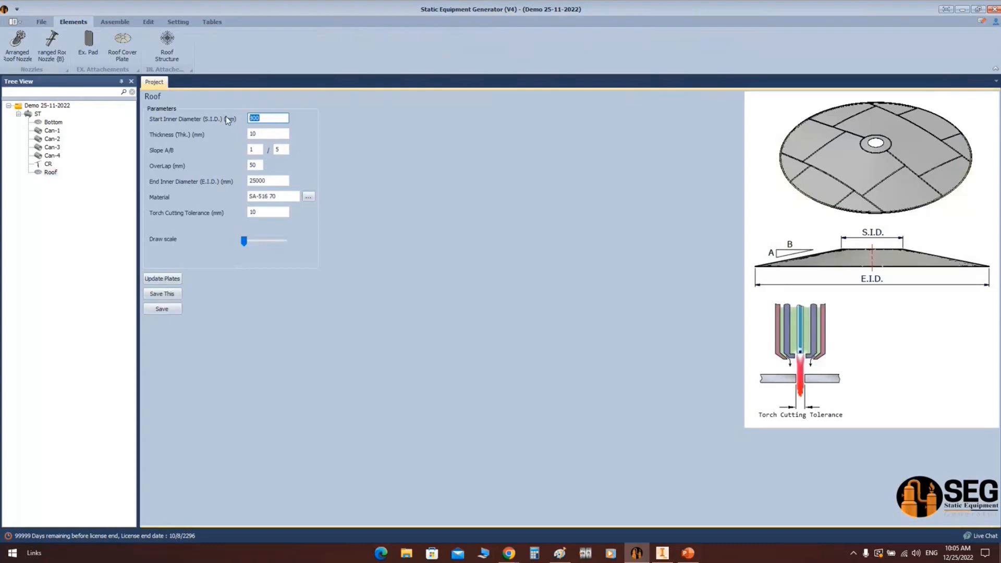
type("500")
left_click_drag(256, 134, 210, 136)
type("85")
key("Tab")
left_click(274, 181)
double_click(274, 181)
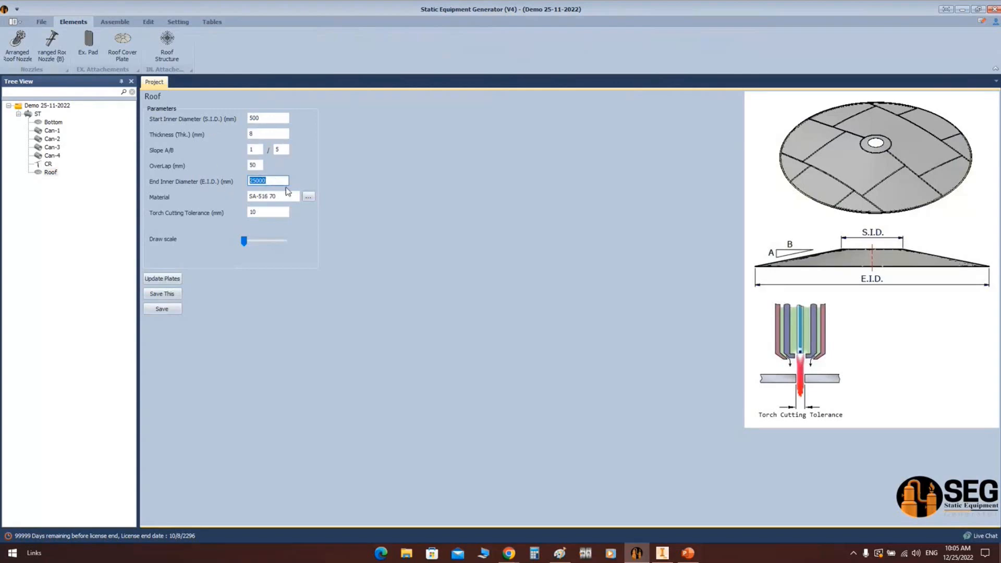
Switch to Paint and outline an inverted L-shaped angle section beside the wall's outer face
left_click(559, 553)
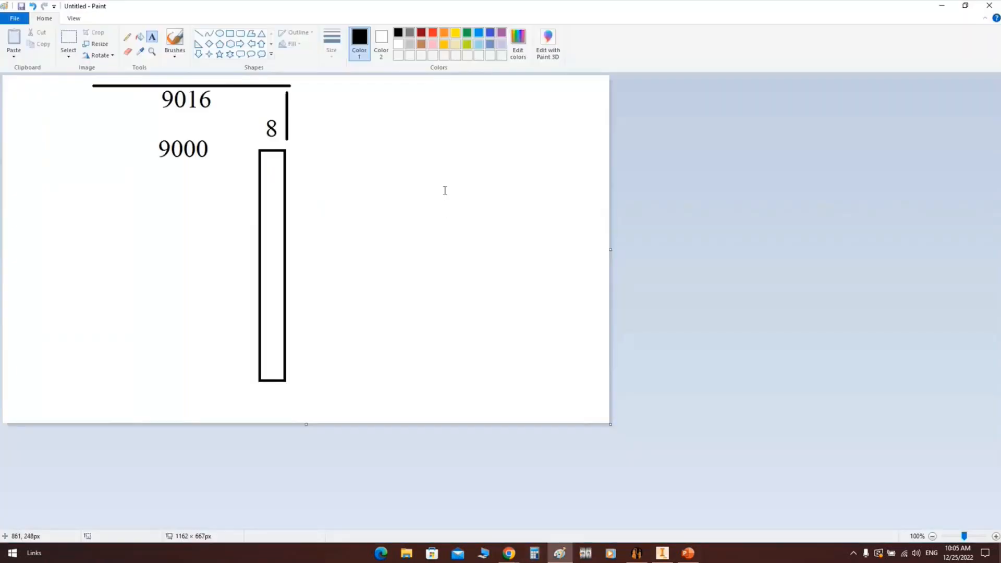
left_click(198, 33)
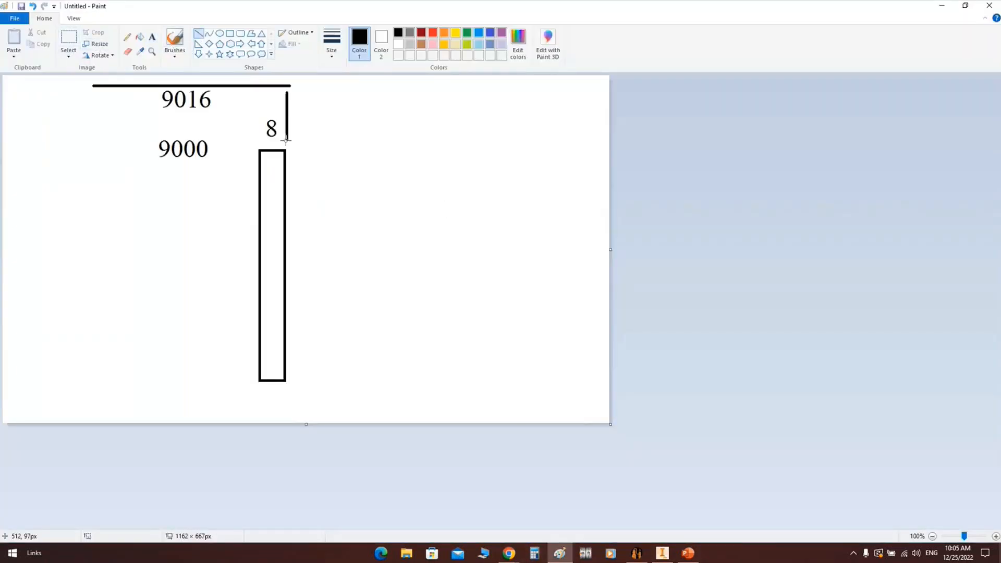
left_click_drag(301, 152, 300, 238)
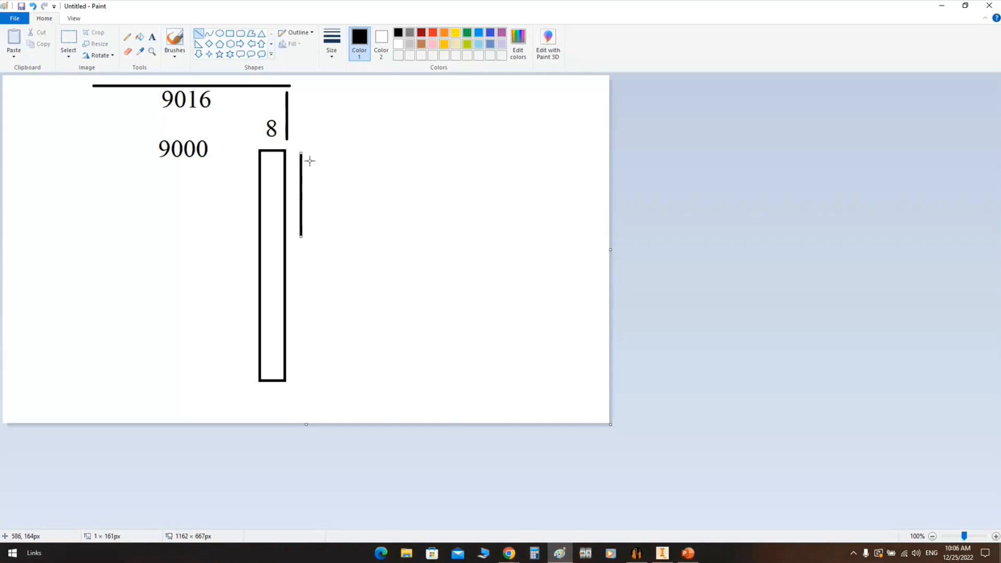
left_click_drag(381, 152, 301, 153)
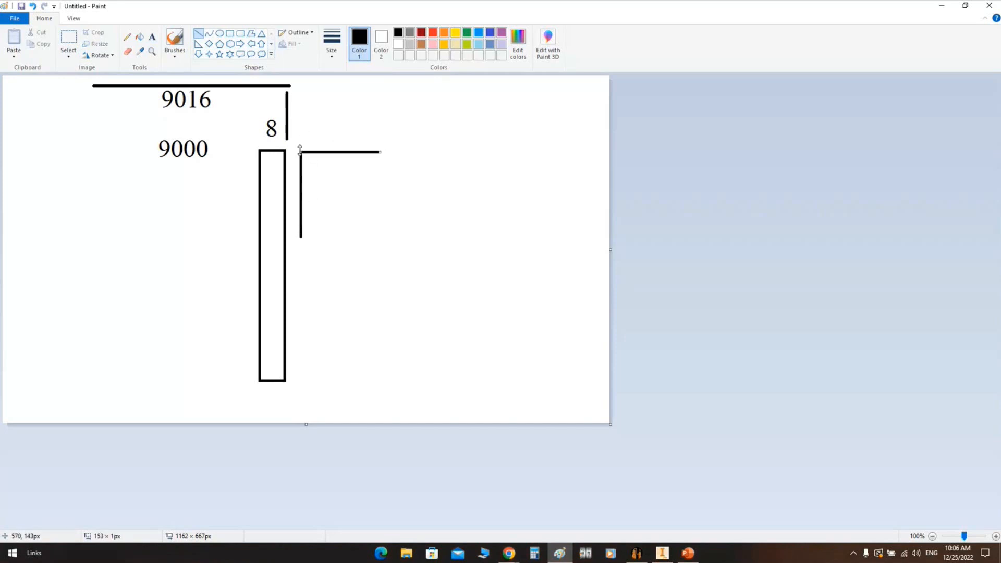
left_click_drag(379, 174, 380, 152)
left_click_drag(317, 176, 380, 176)
left_click_drag(317, 234, 317, 176)
left_click_drag(301, 238, 317, 239)
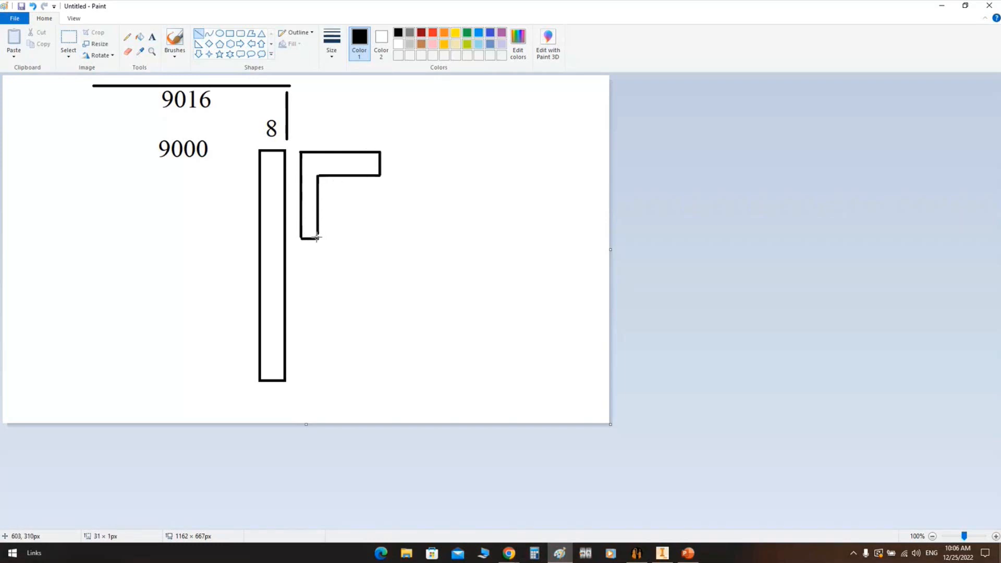
Draw a sloped roof plate resting on the middle of the angle's horizontal leg
left_click_drag(339, 152, 290, 89)
left_click_drag(339, 151, 358, 136)
left_click_drag(310, 81, 358, 136)
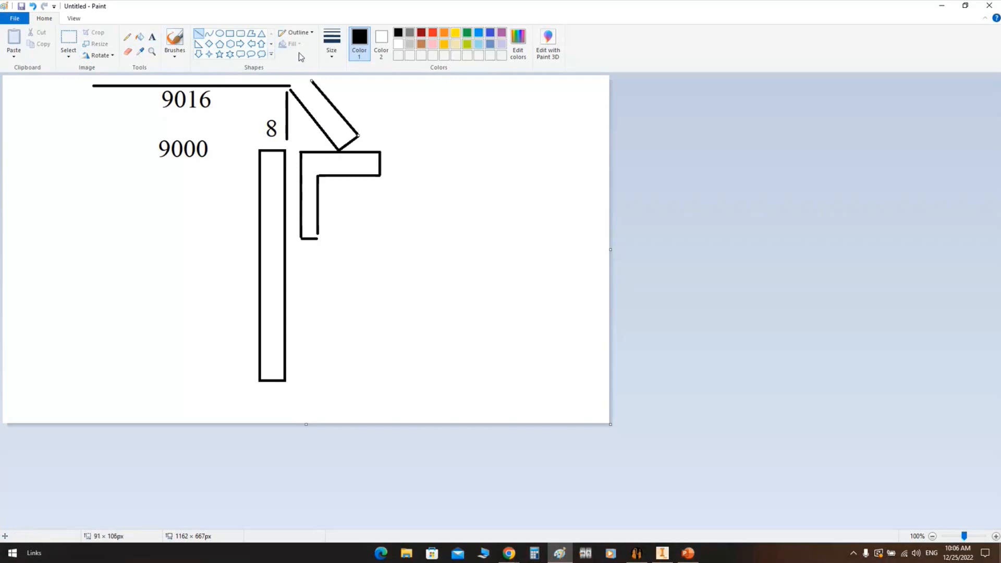
Draw an orange vertical line about 258 px long down from the roof plate's contact point and label the offset 40
left_click(403, 217)
left_click(443, 32)
left_click_drag(341, 152, 346, 290, "shift")
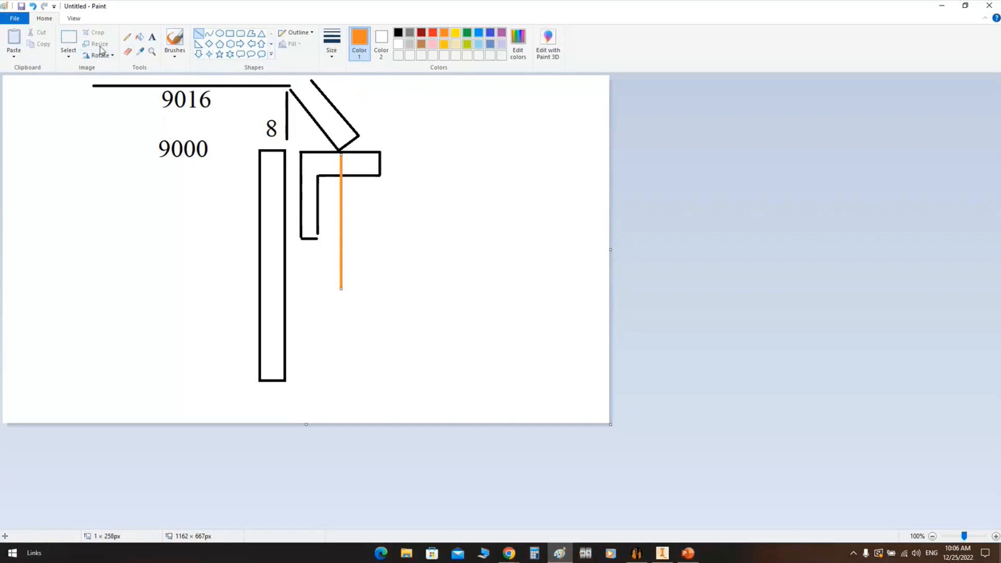
left_click(152, 37)
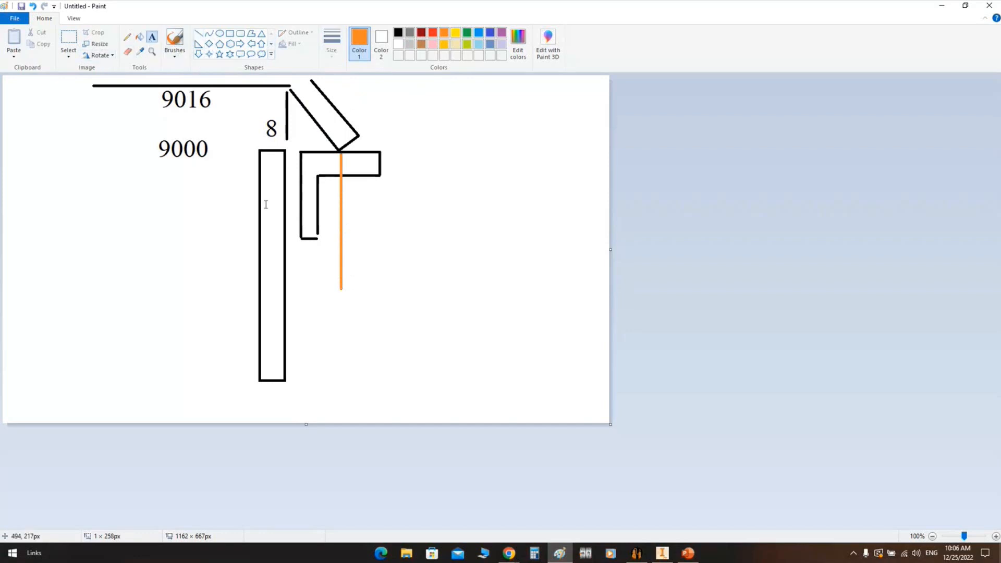
left_click(299, 286)
type("40")
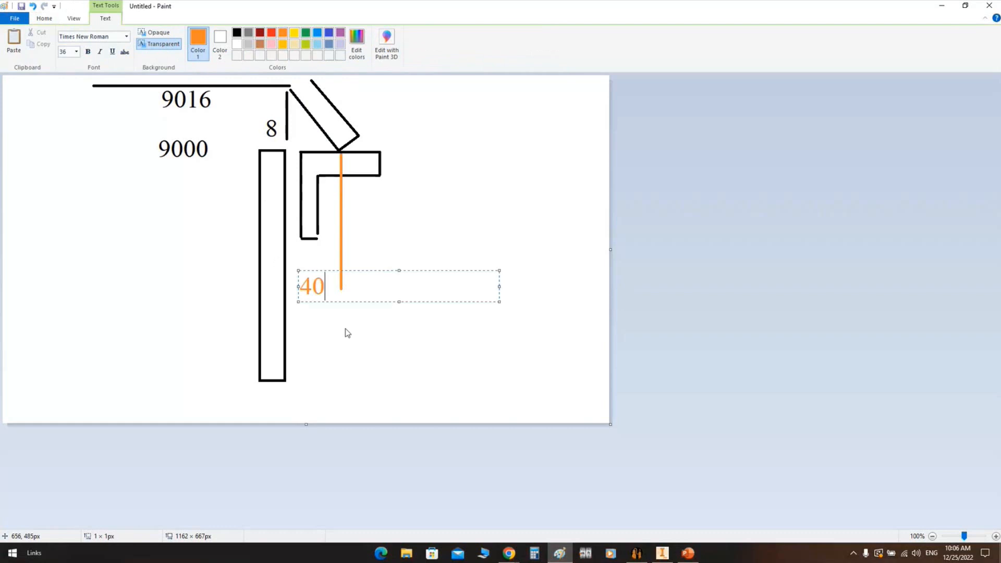
left_click(422, 261)
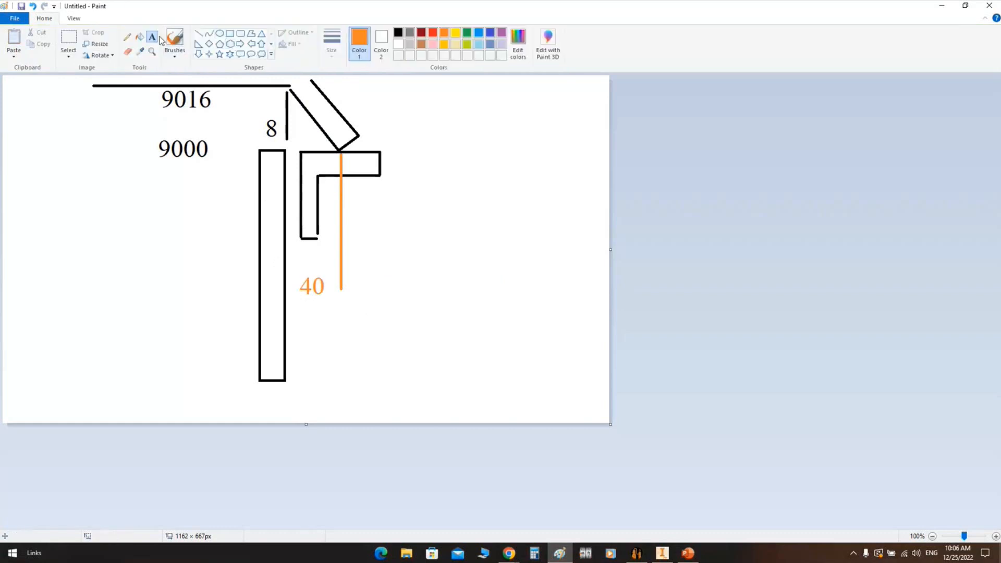
Return to Static Equipment Generator, set the roof's end inner diameter to 9096 mm with a larger draw scale, and save it
left_click(68, 38)
left_click_drag(156, 116, 214, 87)
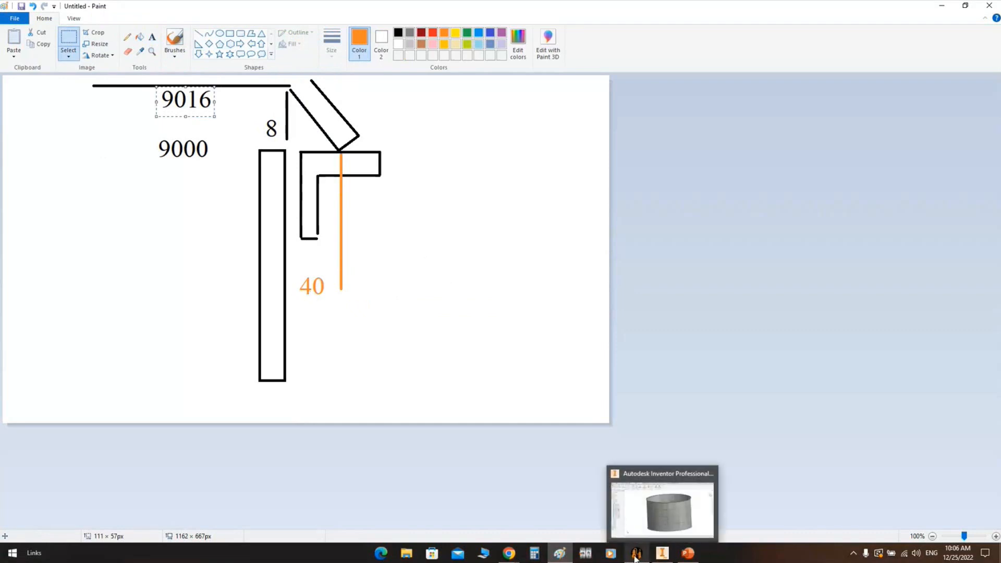
mouse_move(636, 558)
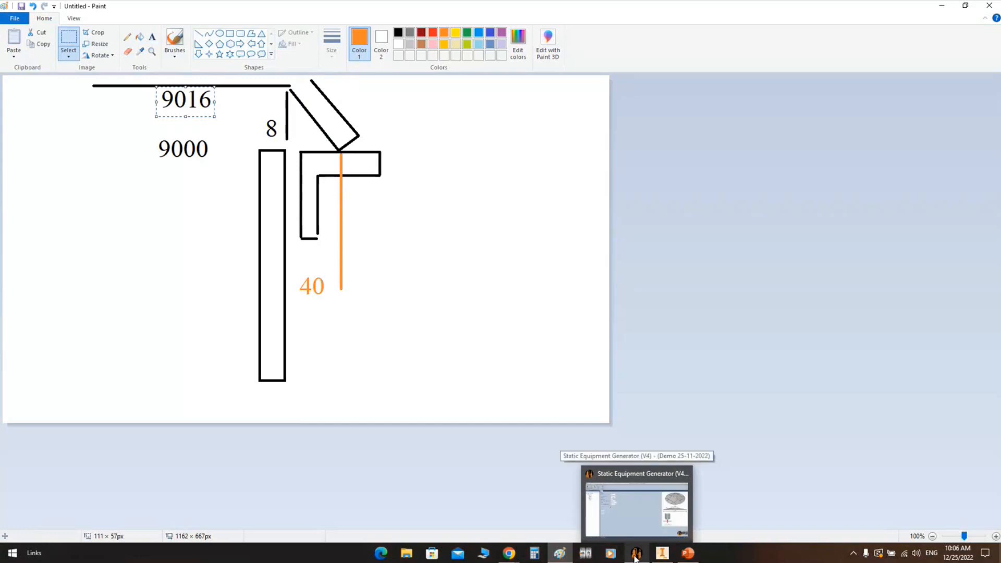
left_click(635, 558)
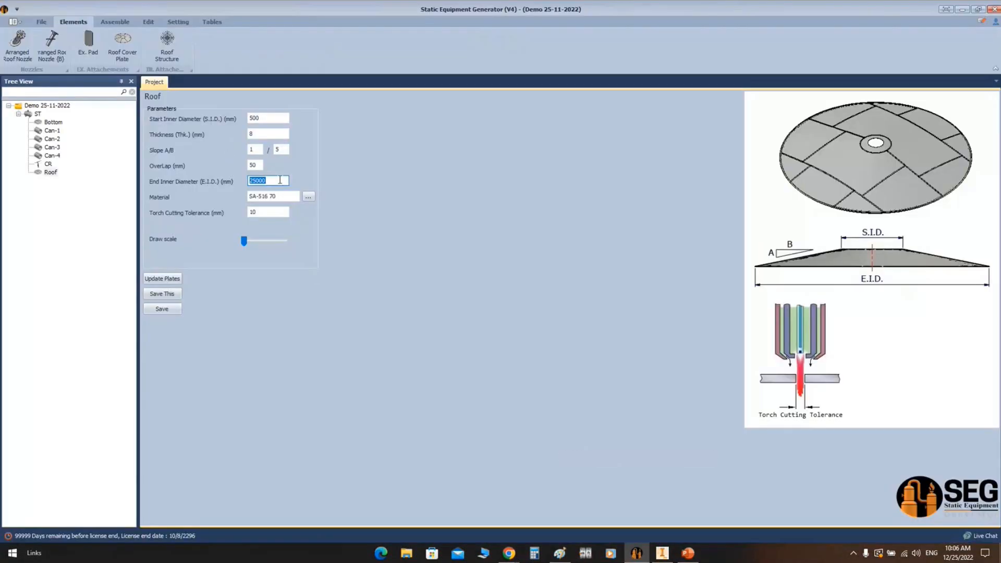
type("9096")
left_click_drag(244, 242, 265, 245)
left_click(162, 309)
left_click(542, 309)
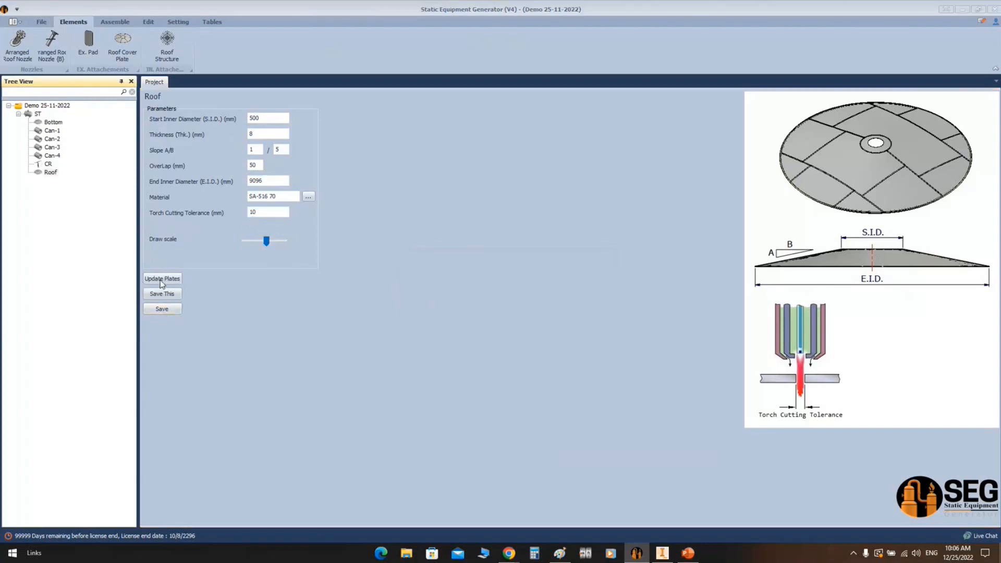
Open the roof's plate arrangement and draw the plates with the default layout
left_click(162, 280)
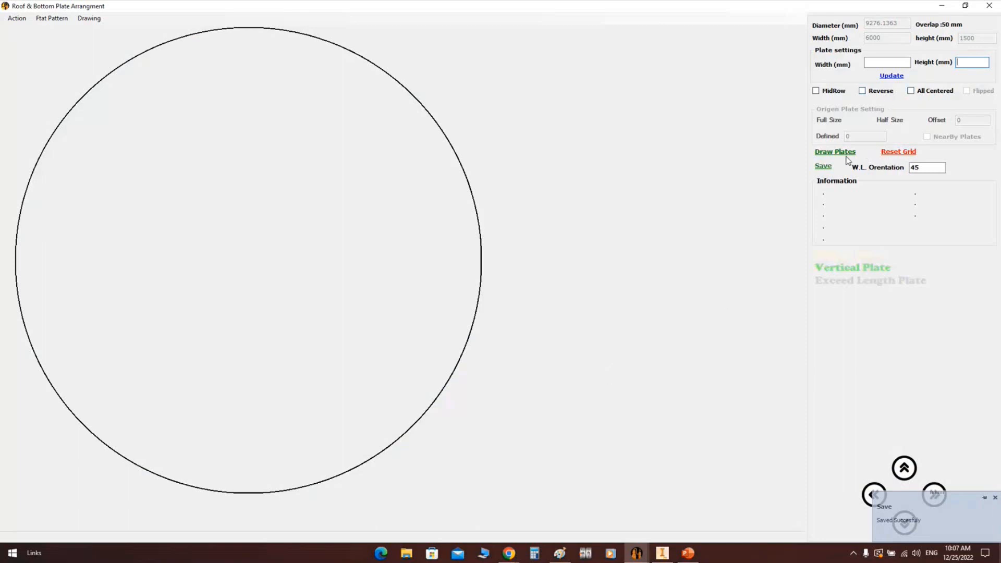
left_click(819, 152)
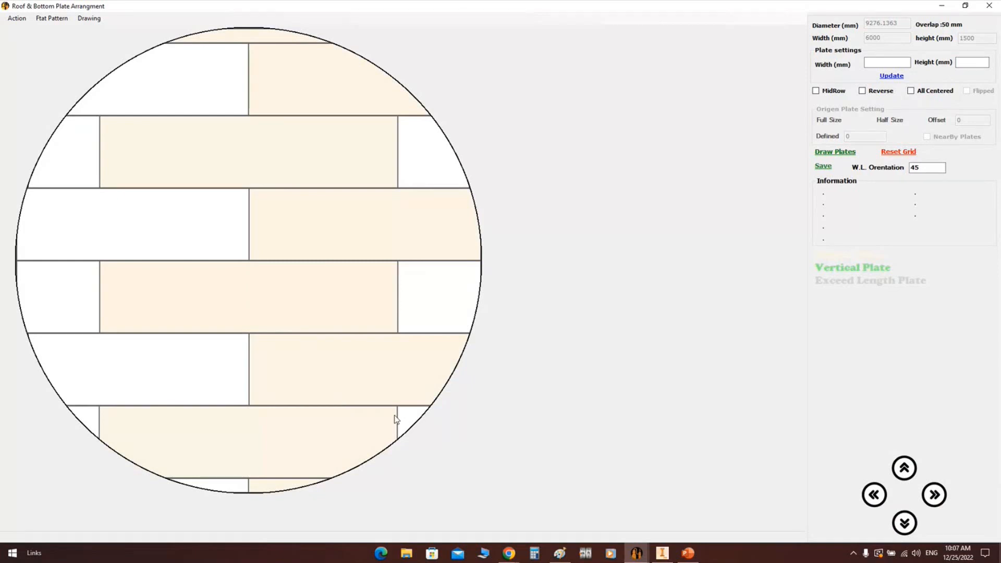
Try the roof plates with All Centered enabled, and redraw them with the option off, resetting the grid each time
left_click(888, 152)
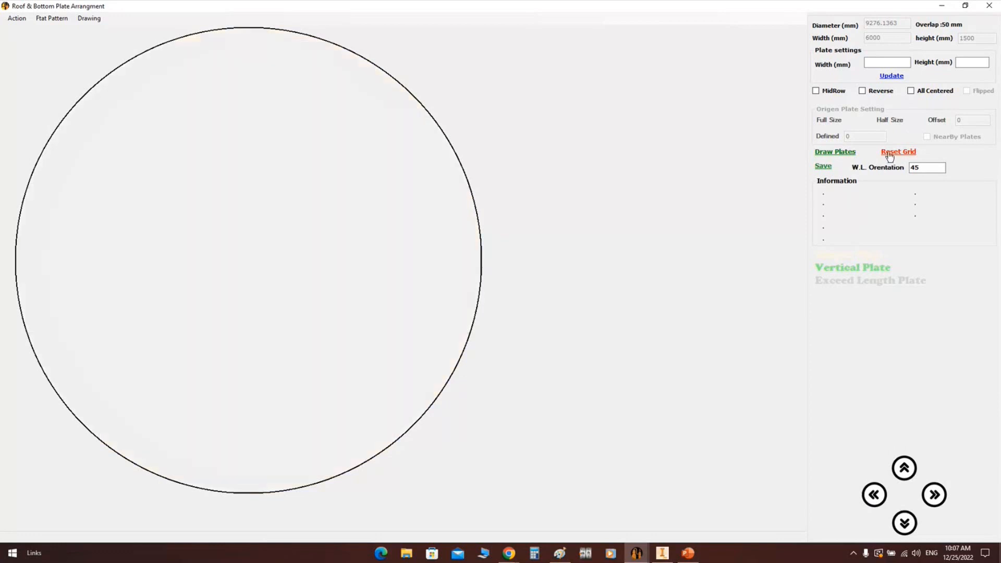
left_click(911, 90)
left_click(835, 151)
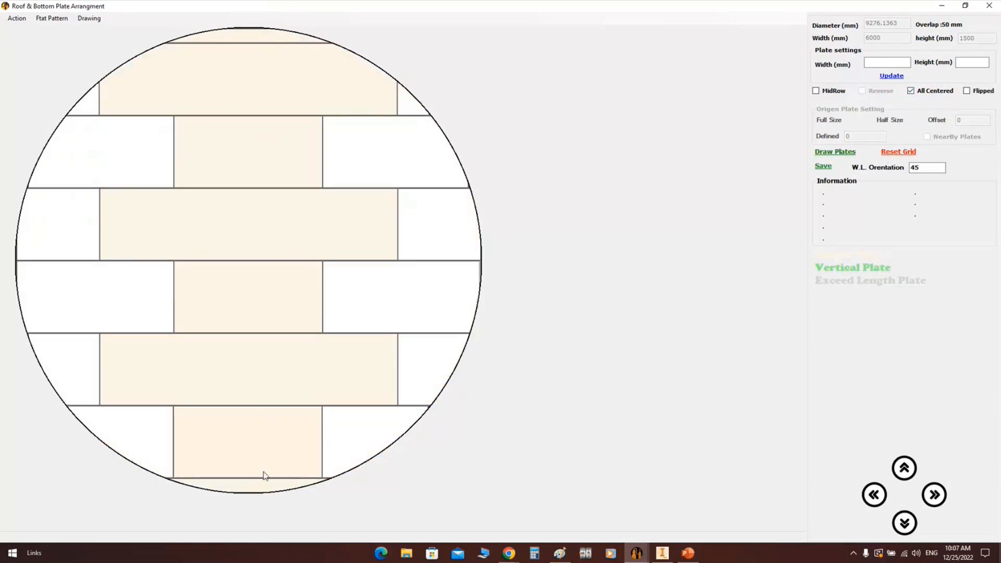
left_click(910, 90)
left_click(897, 153)
left_click(832, 152)
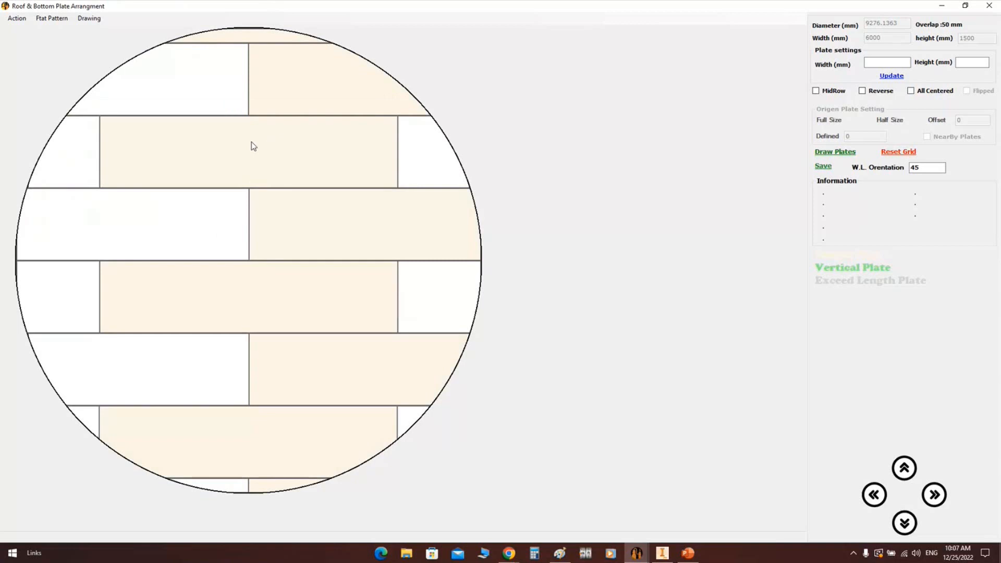
Examine the plate information for the top row and for the plates in the second row
left_click(258, 36)
left_click(264, 76)
left_click(257, 34)
left_click(224, 71)
left_click(258, 43)
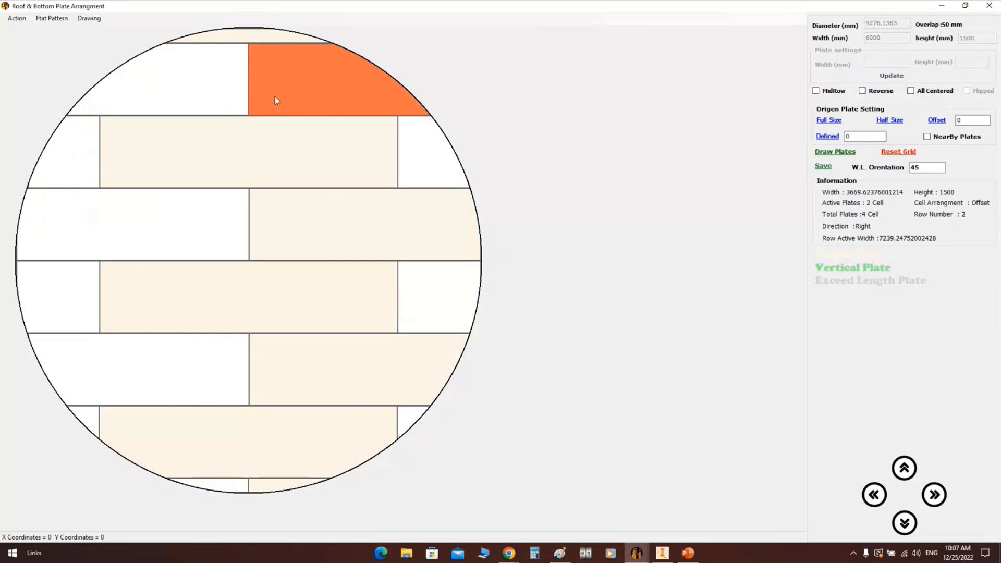
left_click(251, 35)
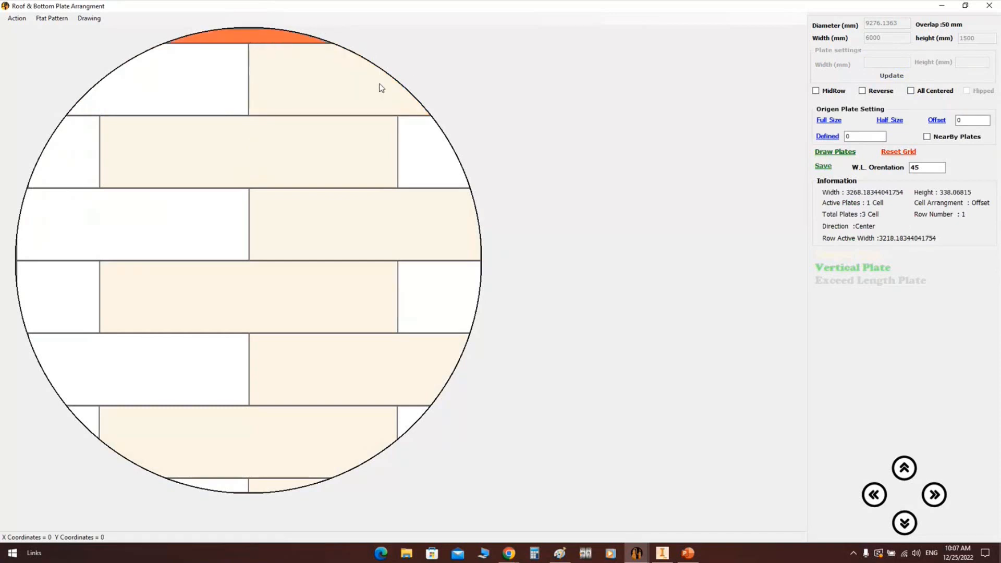
Set the second row's plates to vertical orientation using its right-hand plate
left_click(316, 83)
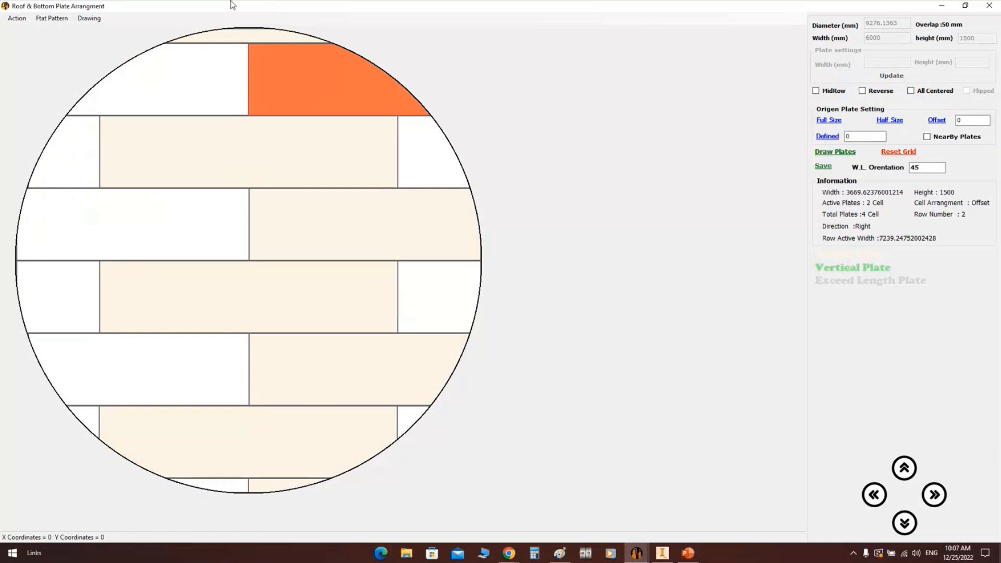
right_click(339, 63)
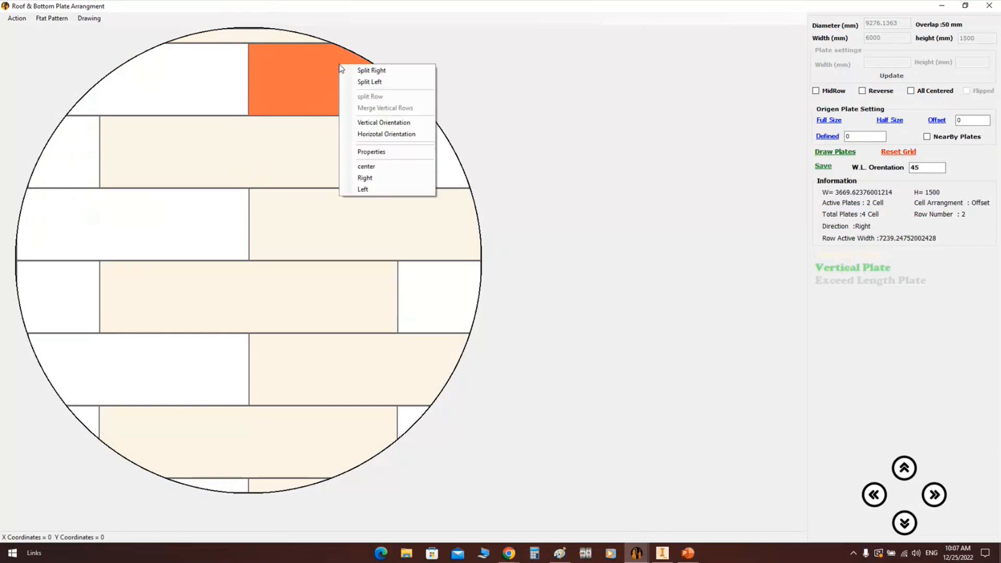
left_click(384, 125)
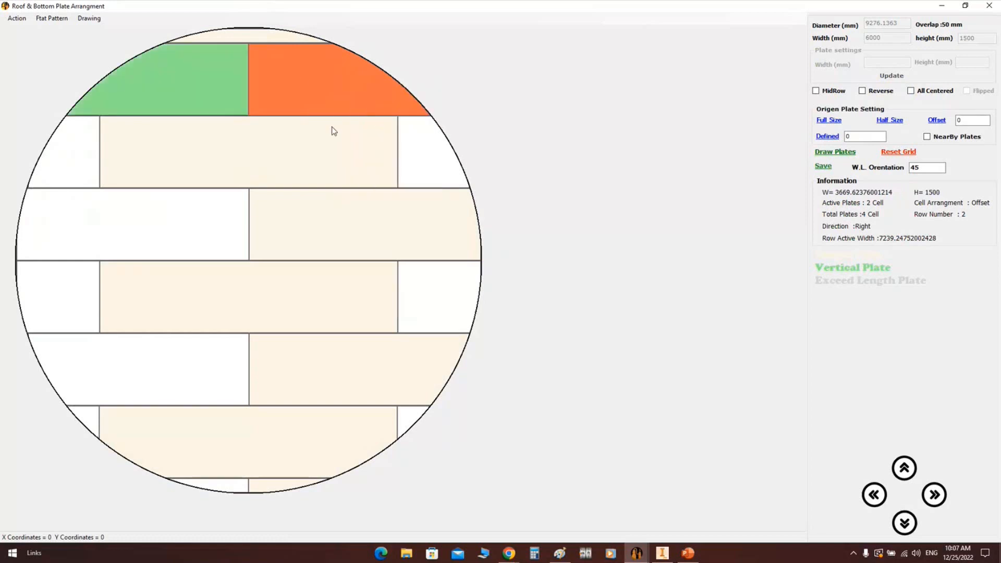
Apply vertical orientation to the small plate in the top row
left_click(273, 36)
right_click(274, 36)
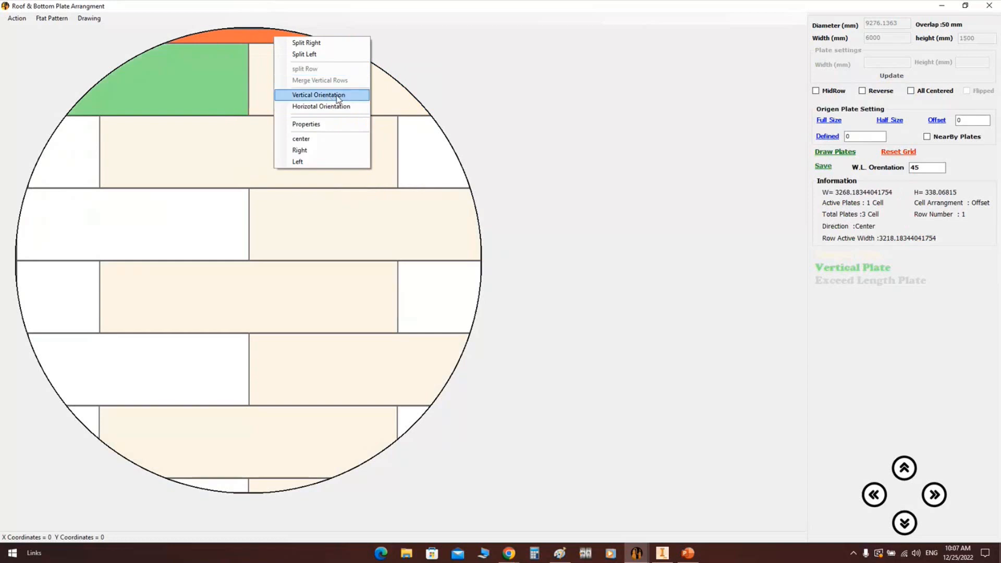
left_click(336, 97)
Apply Merge Vertical Rows to the second row from its right-hand plate
left_click(266, 71)
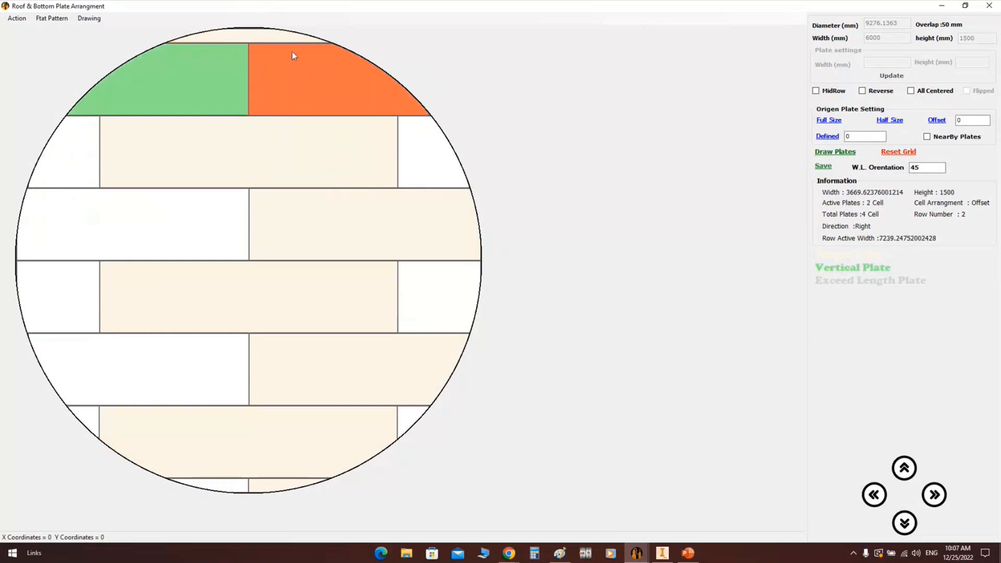
right_click(327, 62)
left_click(371, 105)
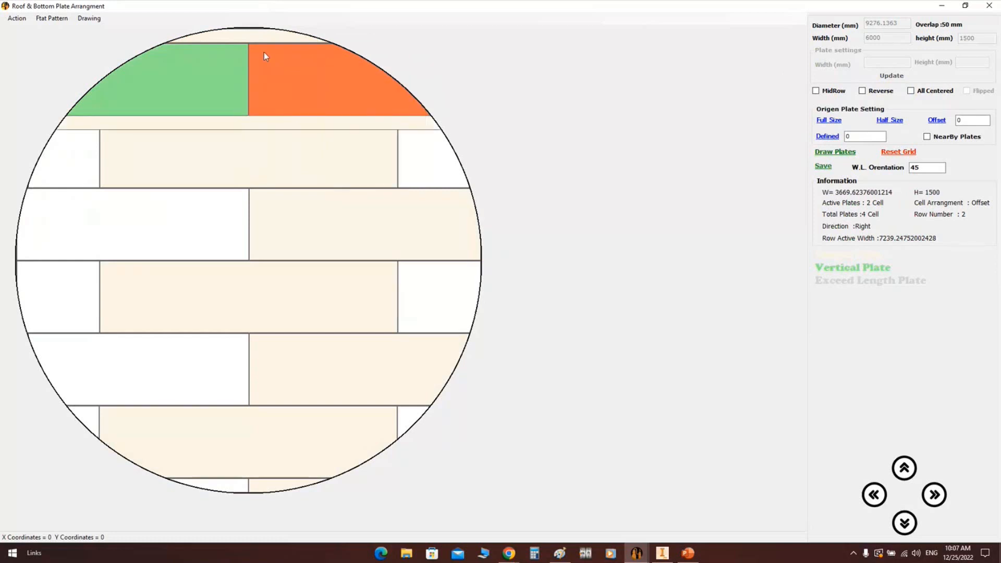
Apply Split Right to the top row's right-hand plate and split the vertical plate on its left half
left_click(271, 78)
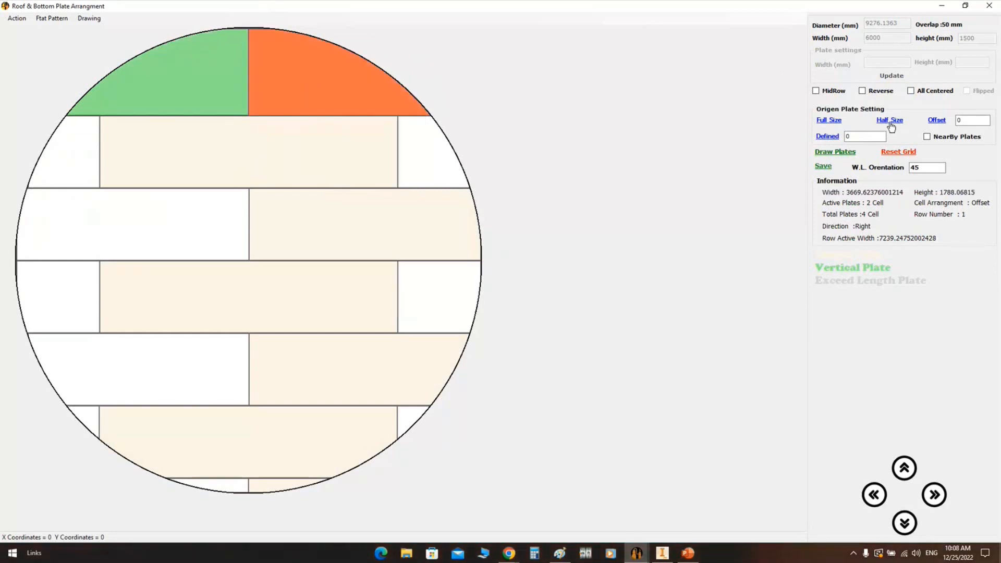
left_click(264, 143)
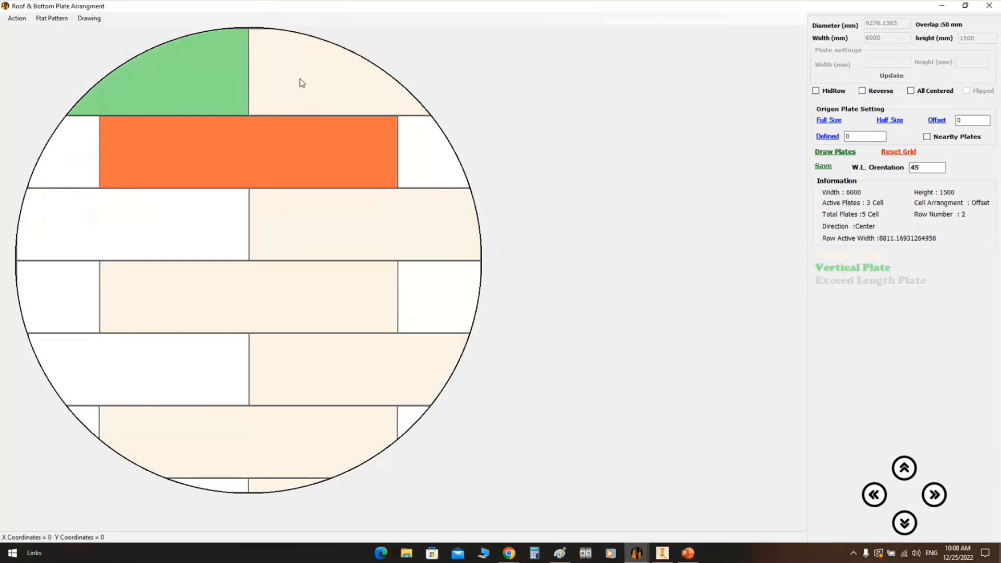
left_click(301, 78)
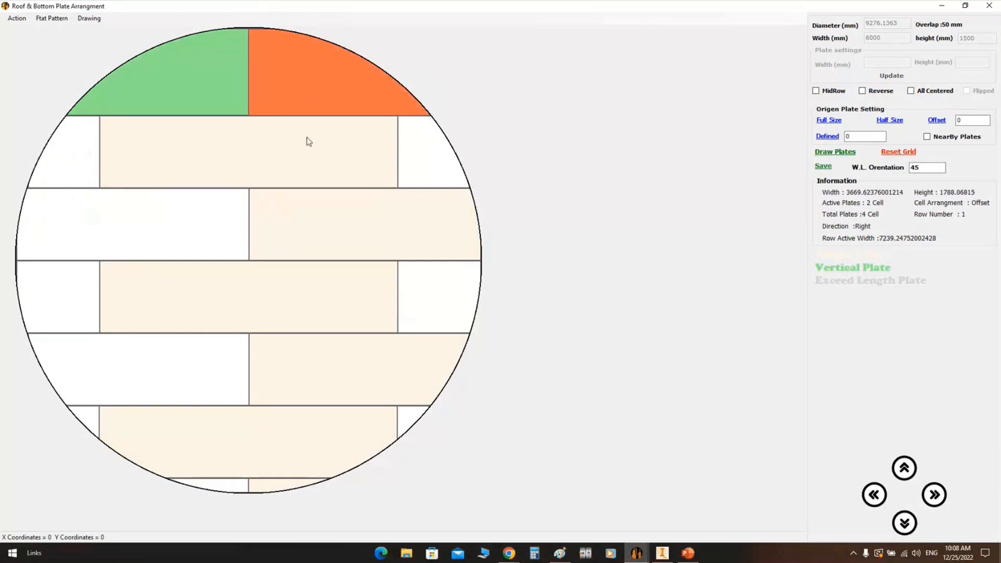
left_click(318, 73)
right_click(359, 83)
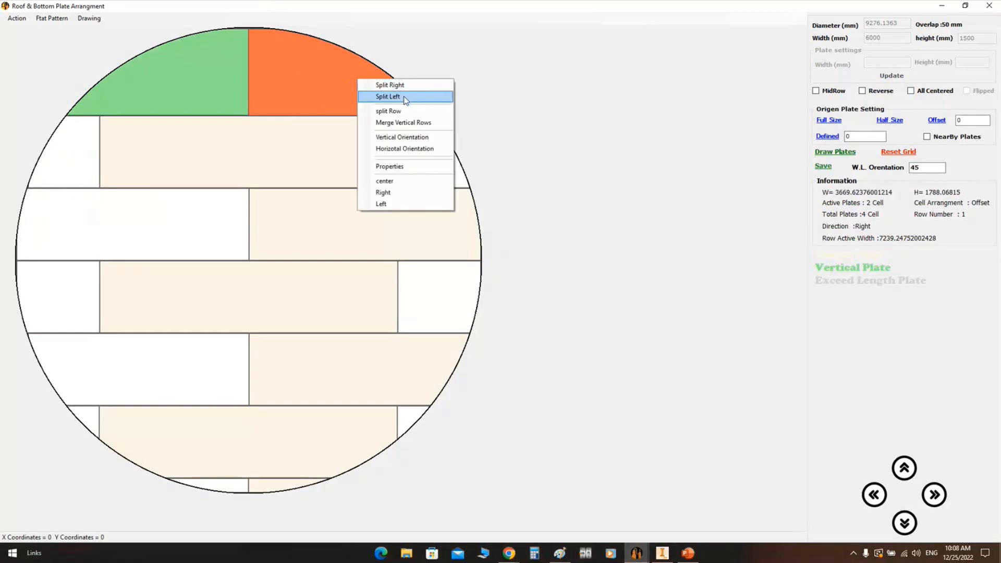
left_click(411, 85)
left_click(371, 92)
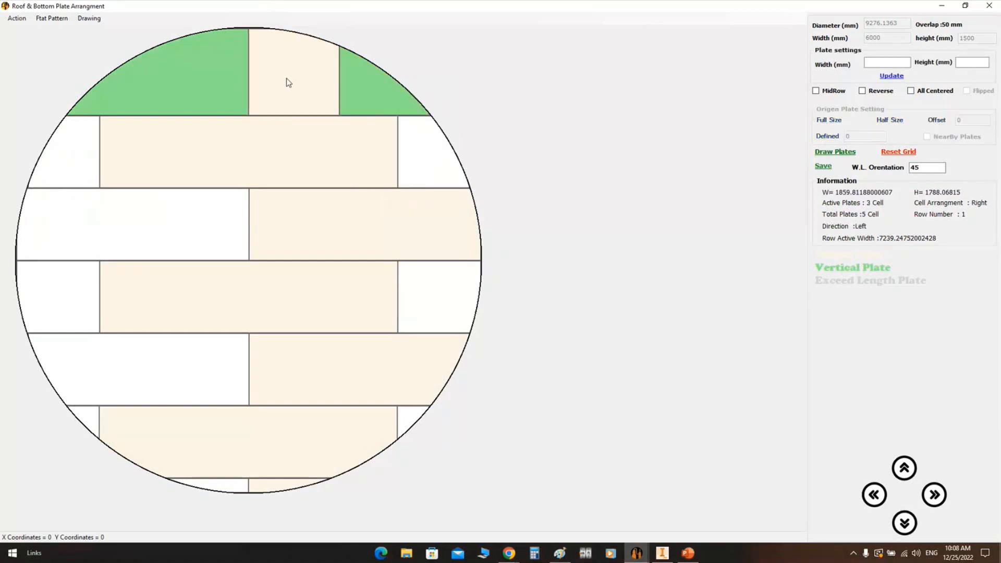
right_click(203, 74)
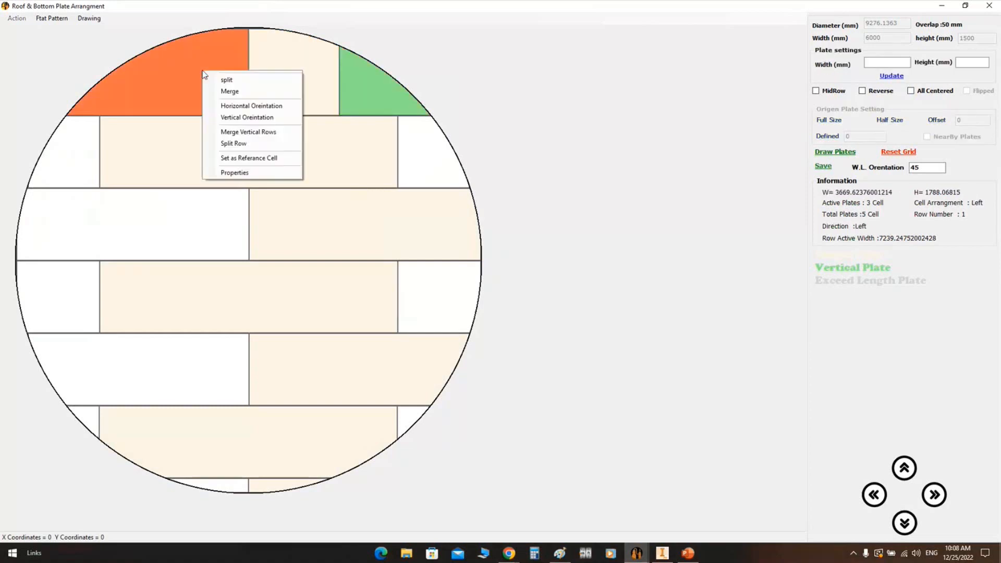
left_click(242, 81)
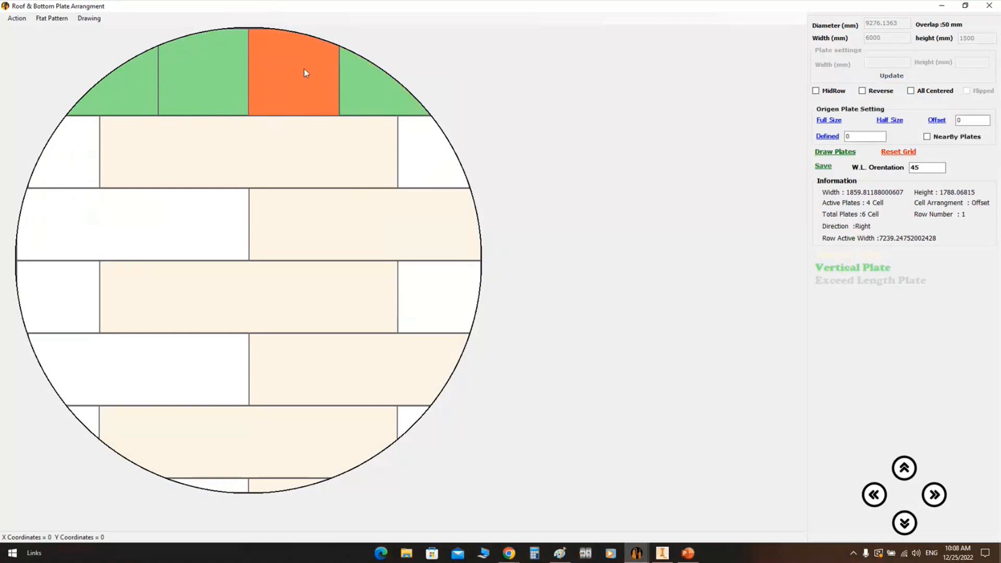
Set the top row's origin plate to a defined width of 1500 mm and update the width of the vertical plate directly left of it
left_click(817, 136)
left_click(827, 137)
left_click(245, 72)
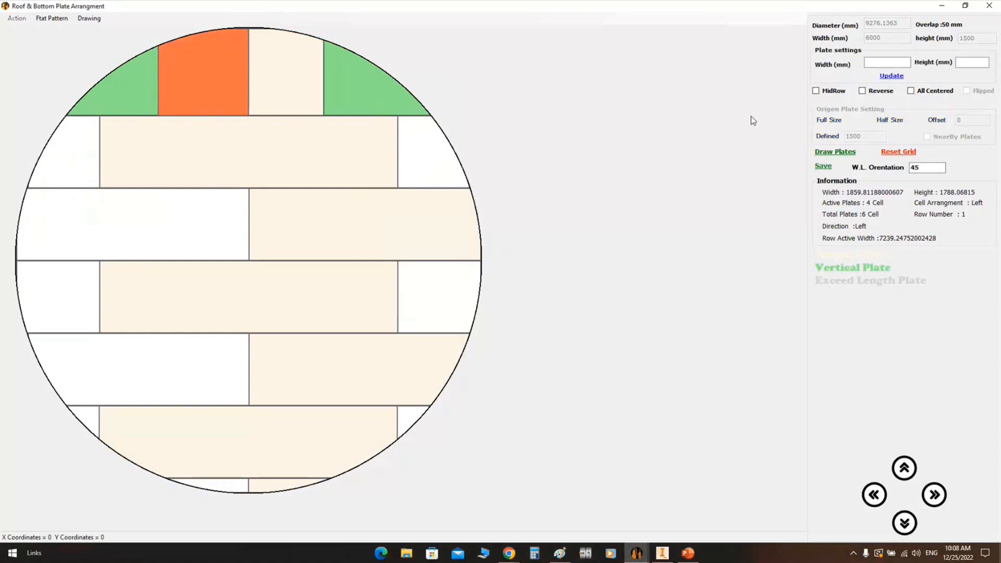
left_click(879, 62)
left_click(890, 76)
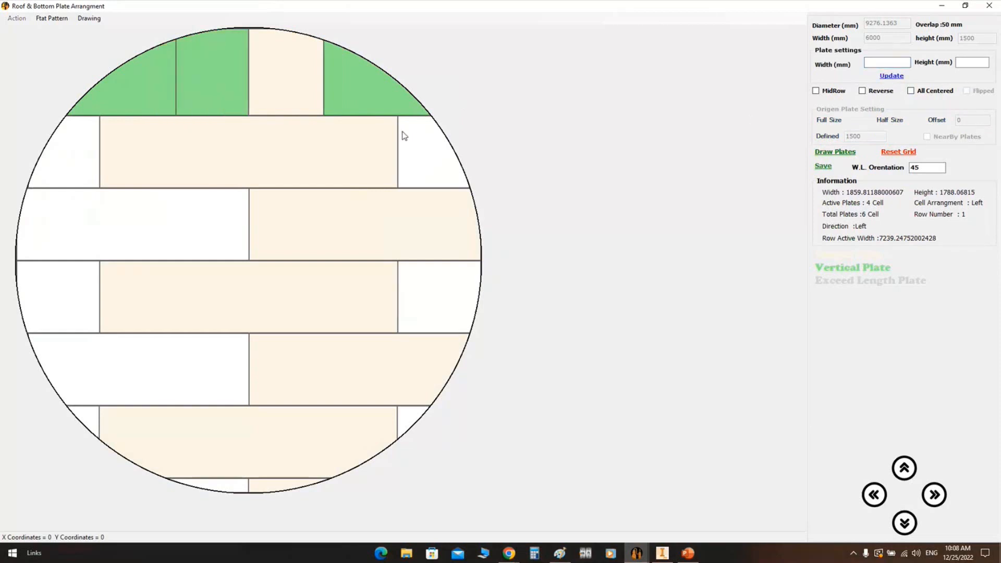
left_click(327, 80)
left_click(170, 85)
left_click(328, 77)
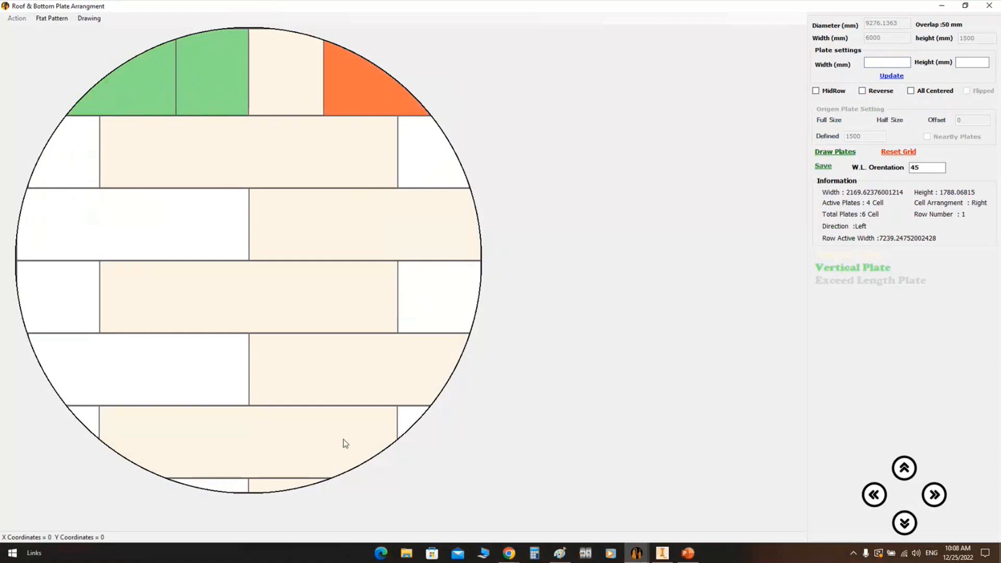
Set the sixth row's center plate and the small bottom row's right-hand plate to vertical orientation
left_click(323, 438)
right_click(323, 438)
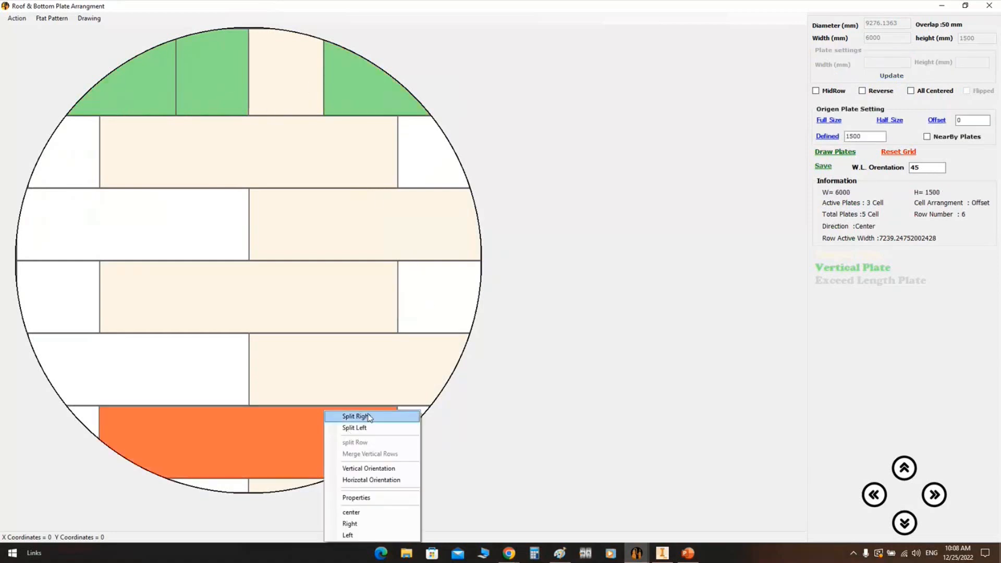
left_click(379, 468)
left_click(278, 485)
right_click(278, 485)
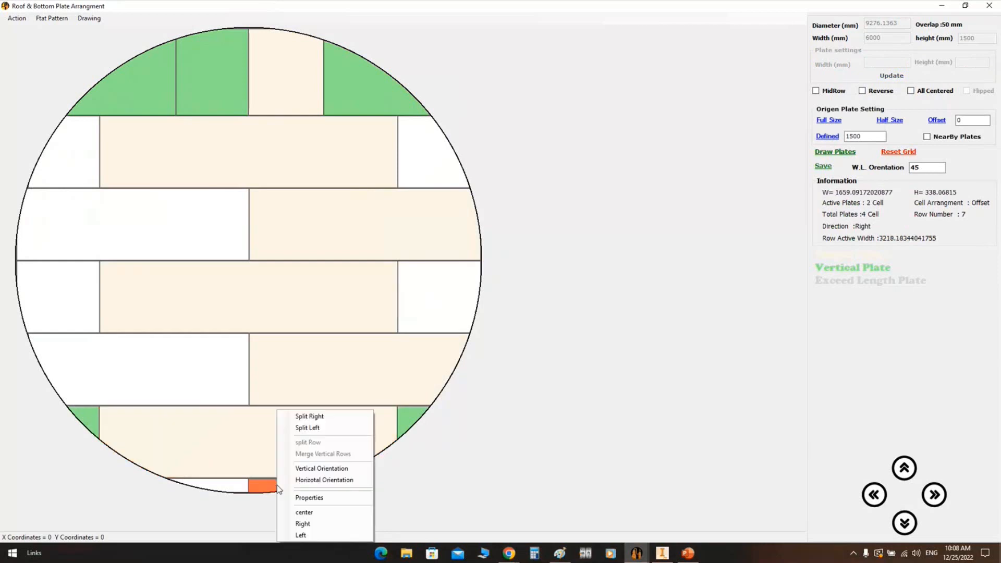
left_click(334, 469)
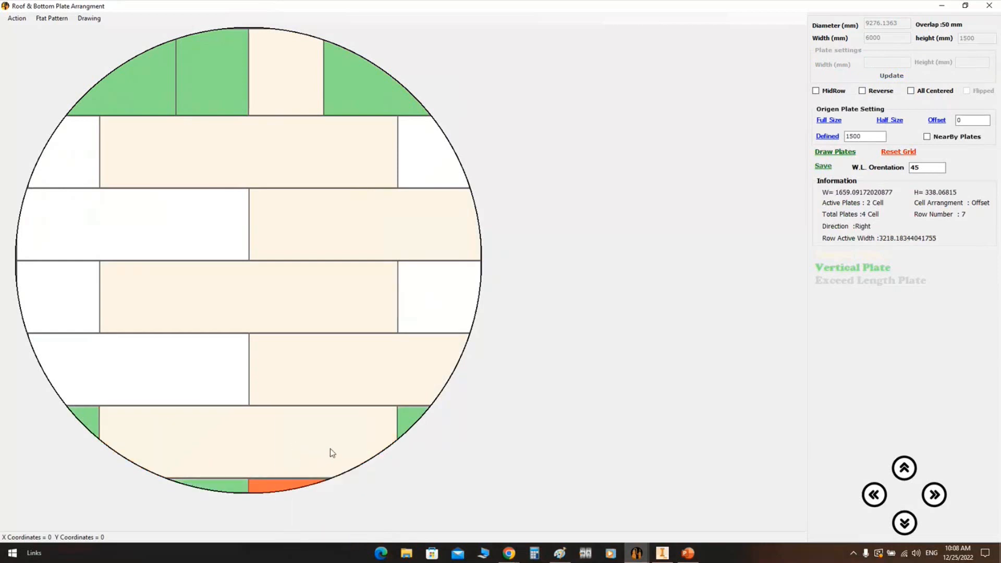
Merge the sixth row with the small bottom row using Merge Vertical Rows on the wide center plate
left_click(347, 447)
right_click(347, 447)
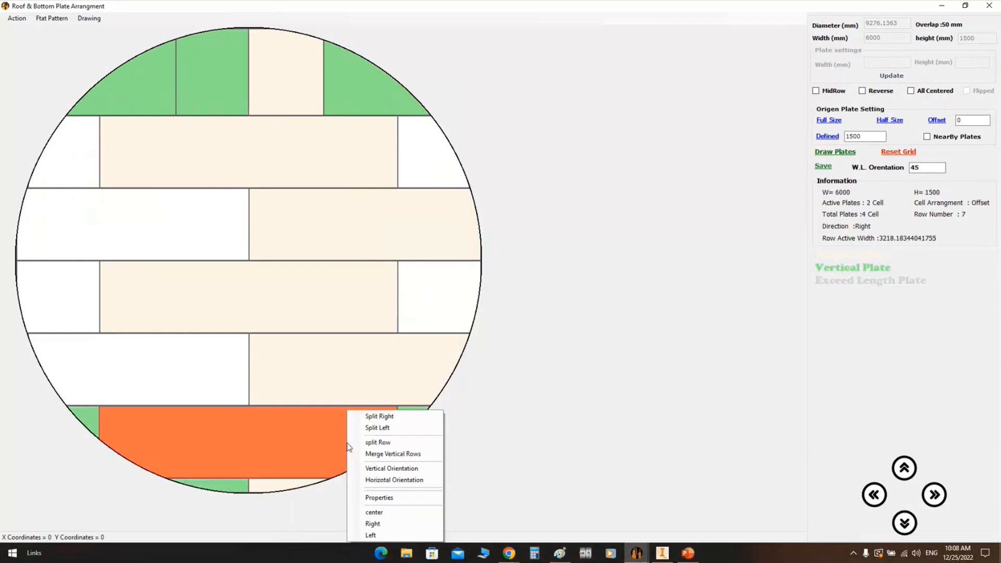
left_click(414, 455)
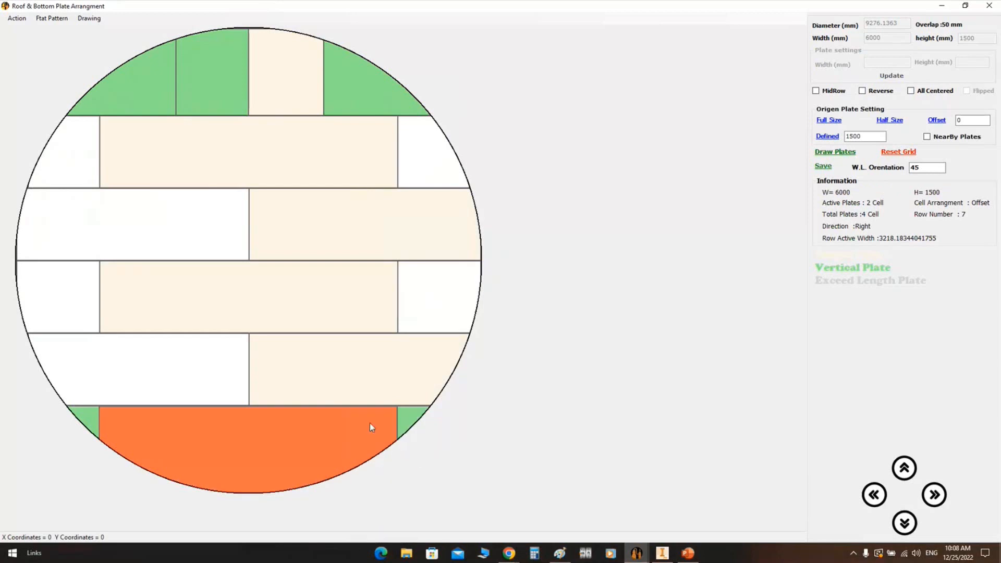
Set the merged bottom row's center plate to half size, then to a defined width of 1500 mm
left_click(268, 455)
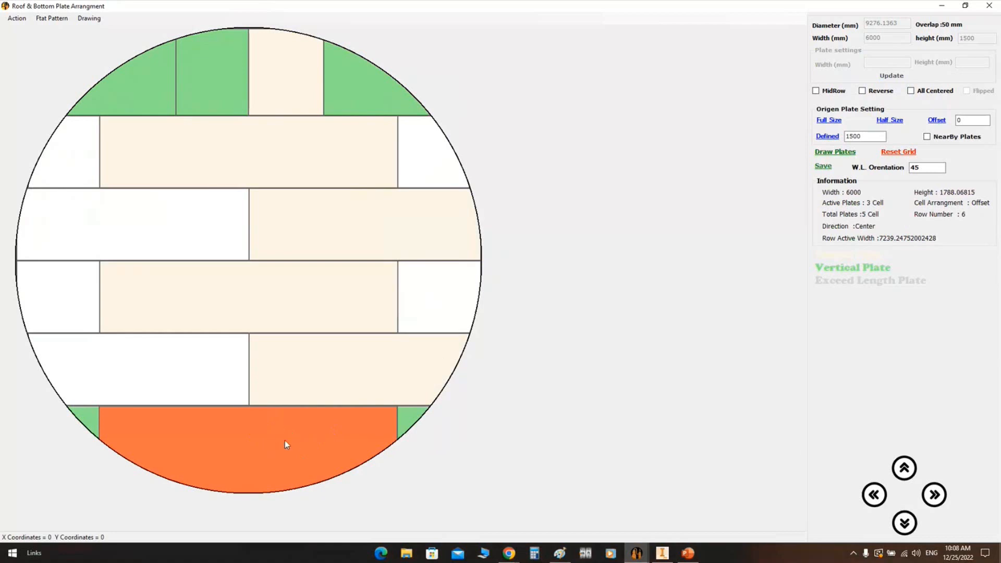
left_click(890, 121)
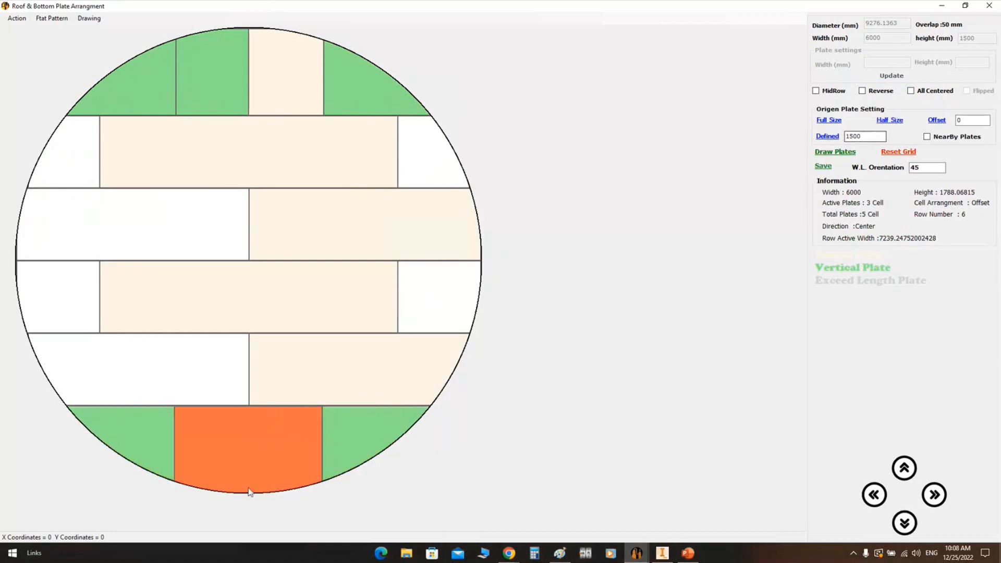
left_click(828, 137)
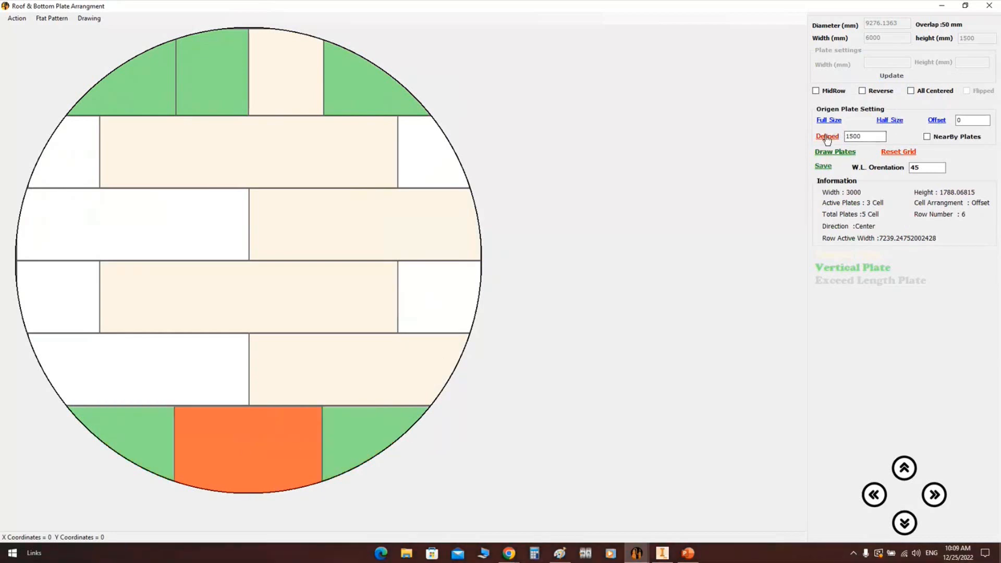
left_click(264, 452)
Split the vertical plates on both sides of the bottom row's center plate
left_click(356, 431)
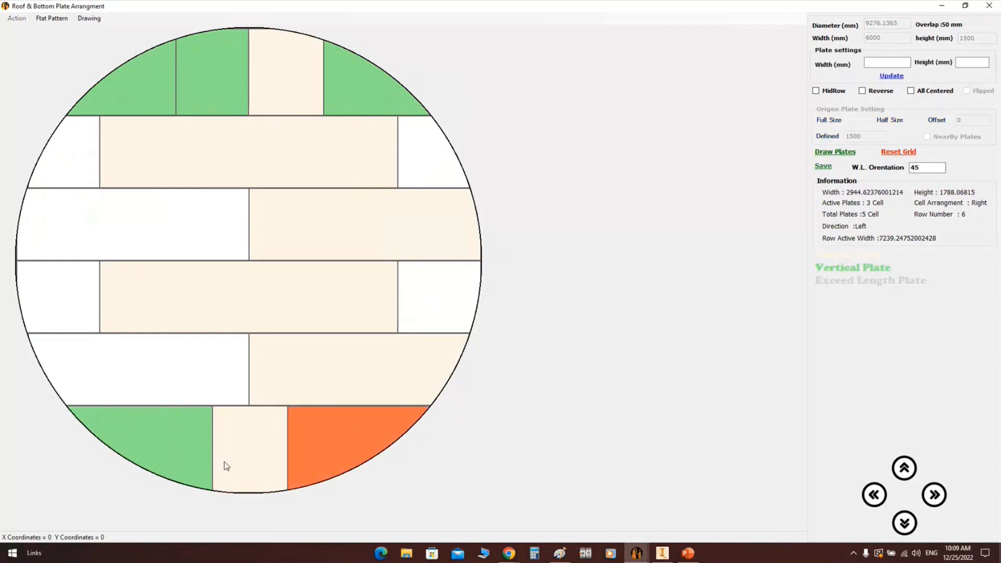
right_click(370, 426)
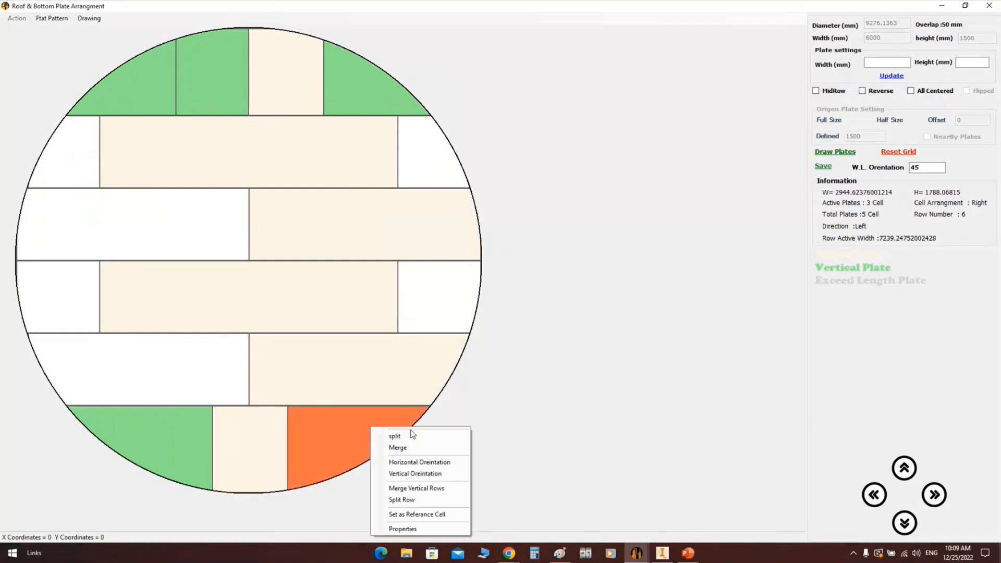
left_click(425, 438)
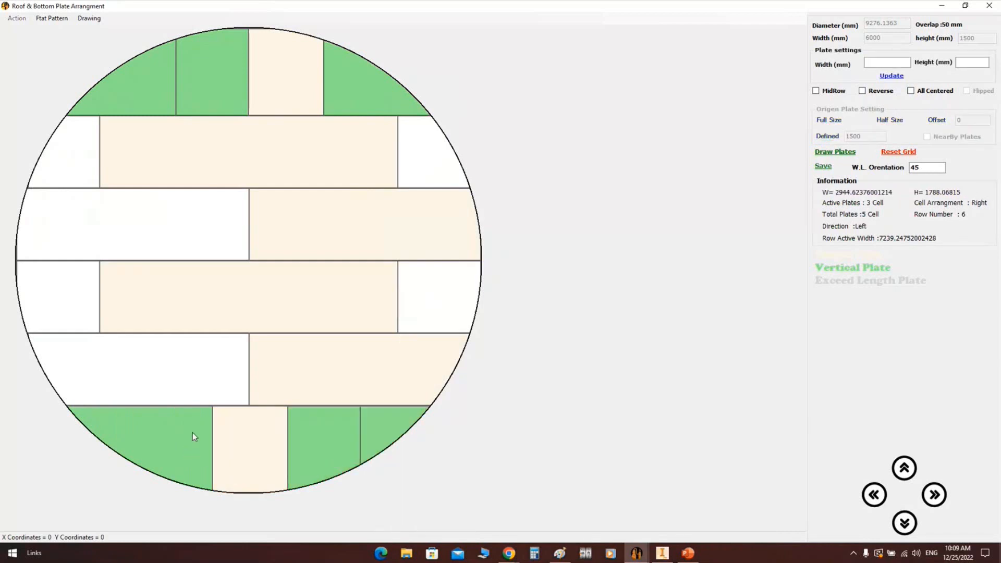
right_click(193, 438)
left_click(213, 440)
Set the width of the two vertical plates adjoining the bottom row's center plate to 1500 mm
left_click(323, 438)
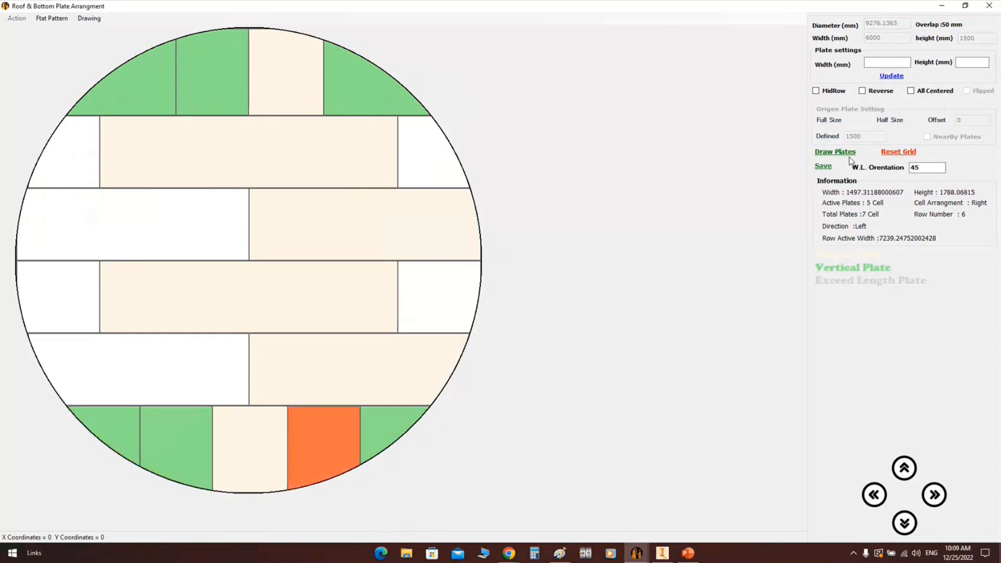
left_click(893, 63)
left_click(892, 76)
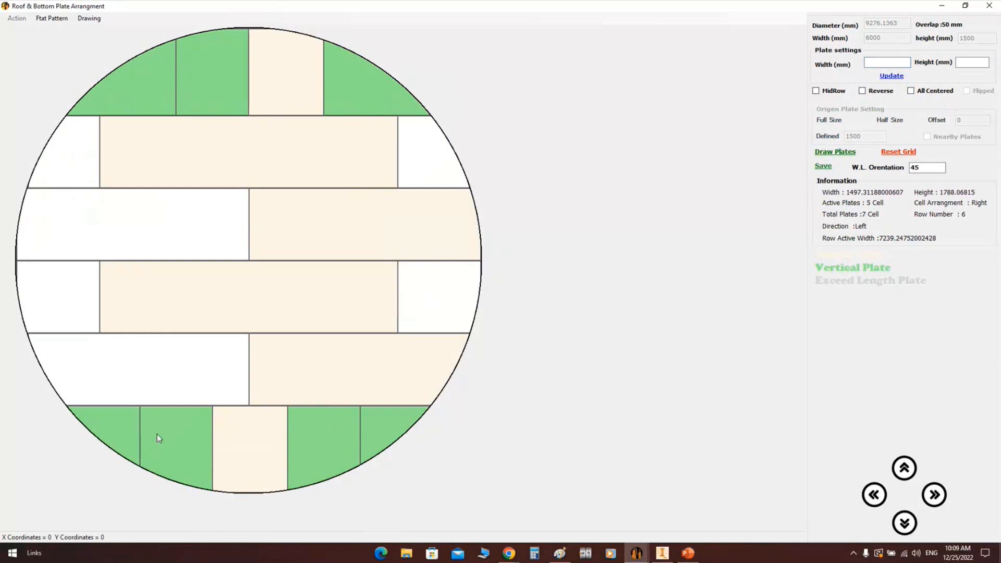
left_click(158, 435)
left_click(881, 63)
type("150")
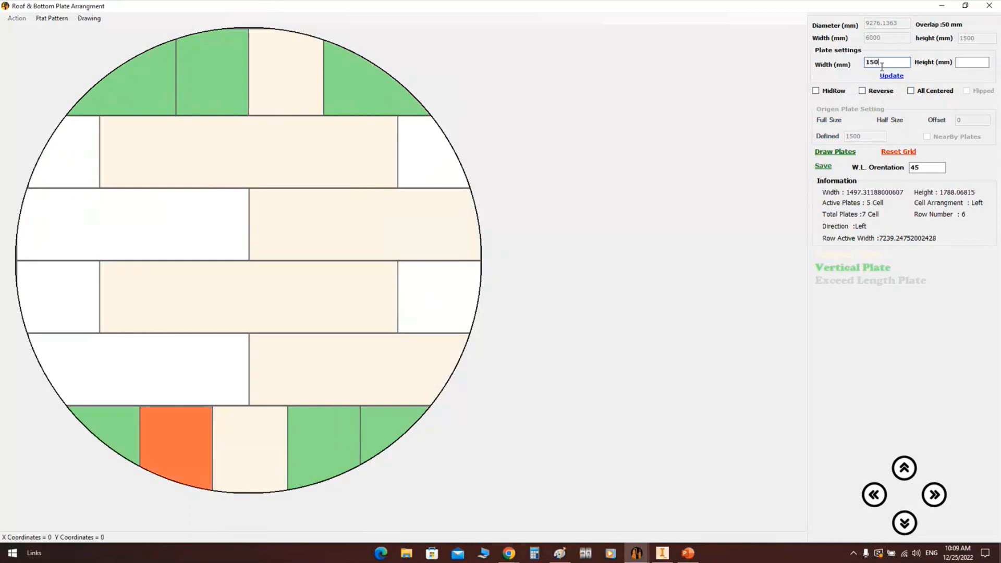
left_click(891, 76)
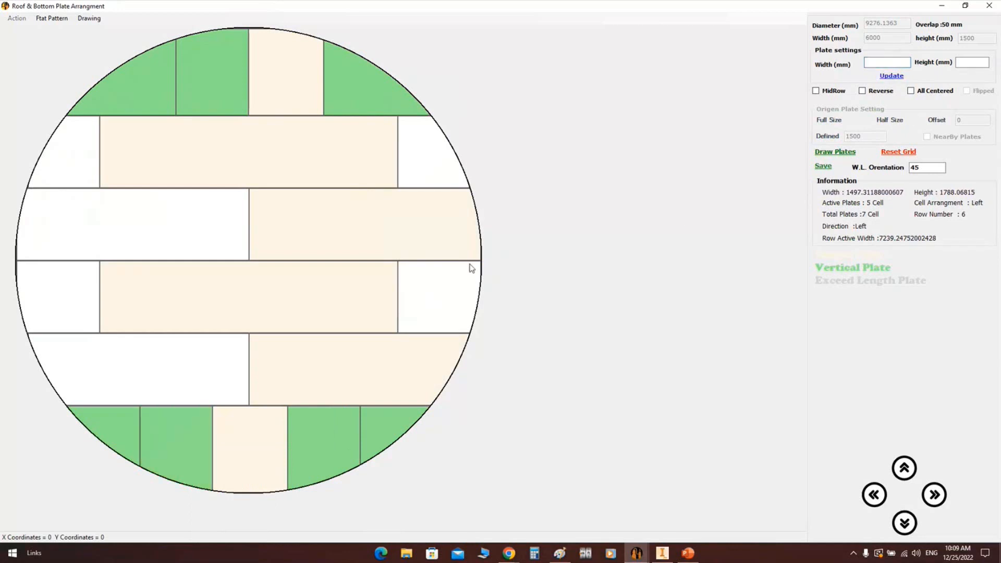
Apply a 500 mm offset to the fourth row's center plate and try to return it to full size
key("alt")
left_click(280, 307)
left_click(932, 122)
type("500")
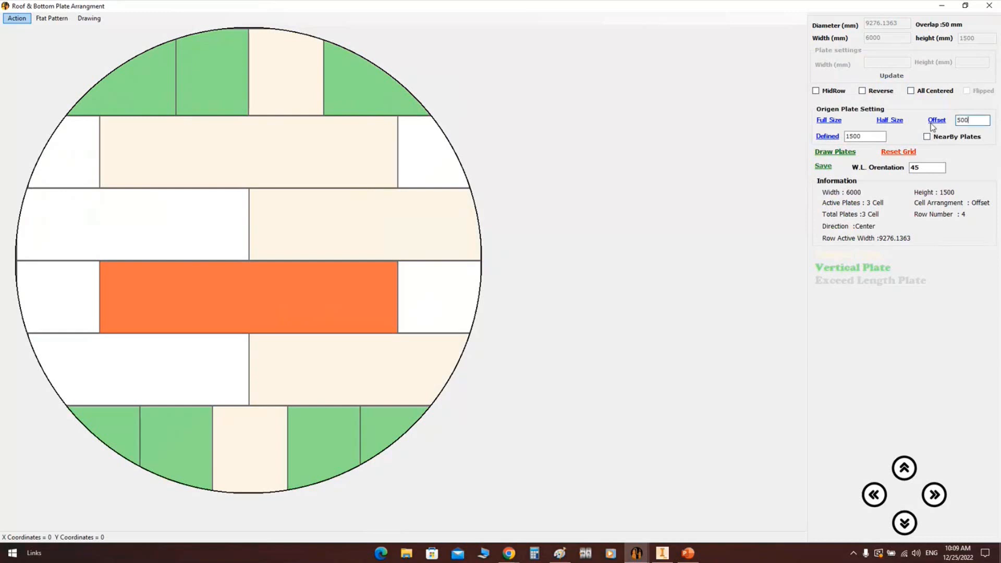
left_click(936, 121)
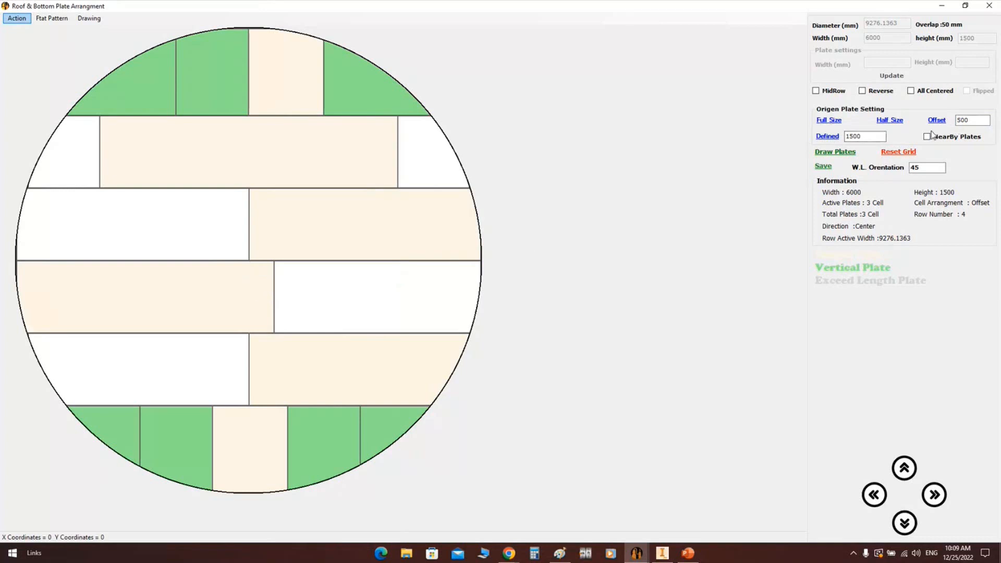
left_click(824, 123)
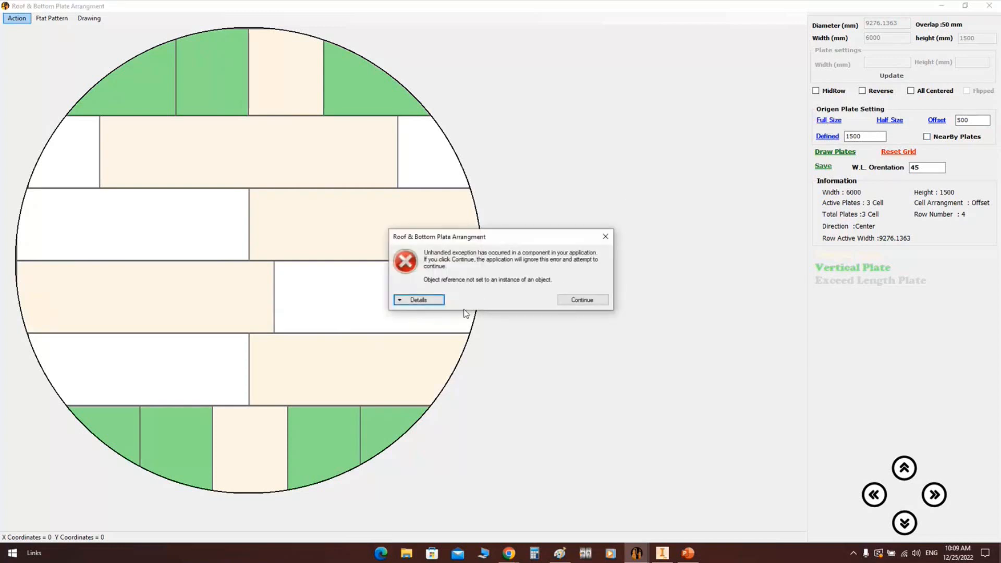
left_click(605, 236)
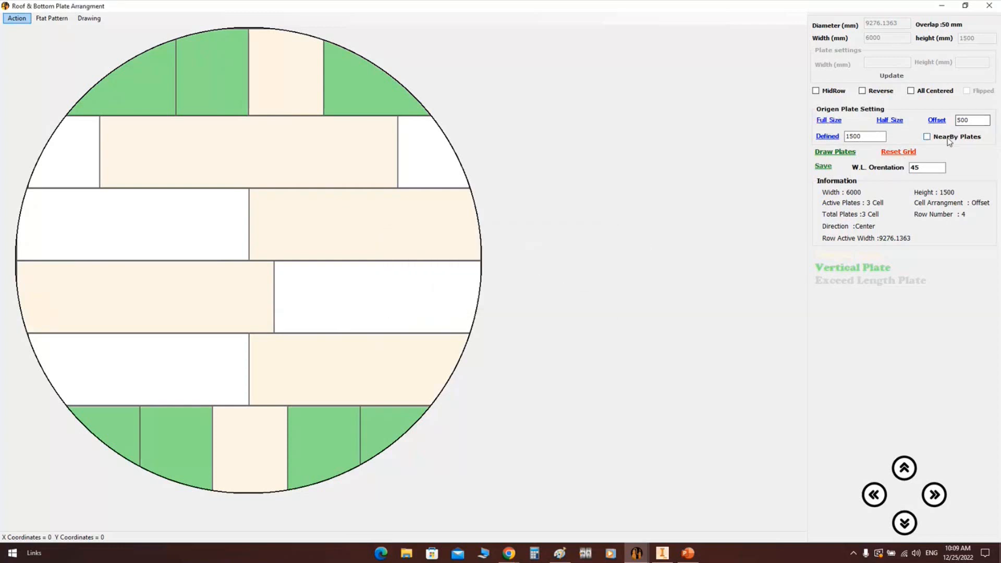
Set the fourth row's plate offset to 1500 mm and save the roof plate arrangement
double_click(918, 164)
double_click(969, 121)
type("1")
left_click(940, 123)
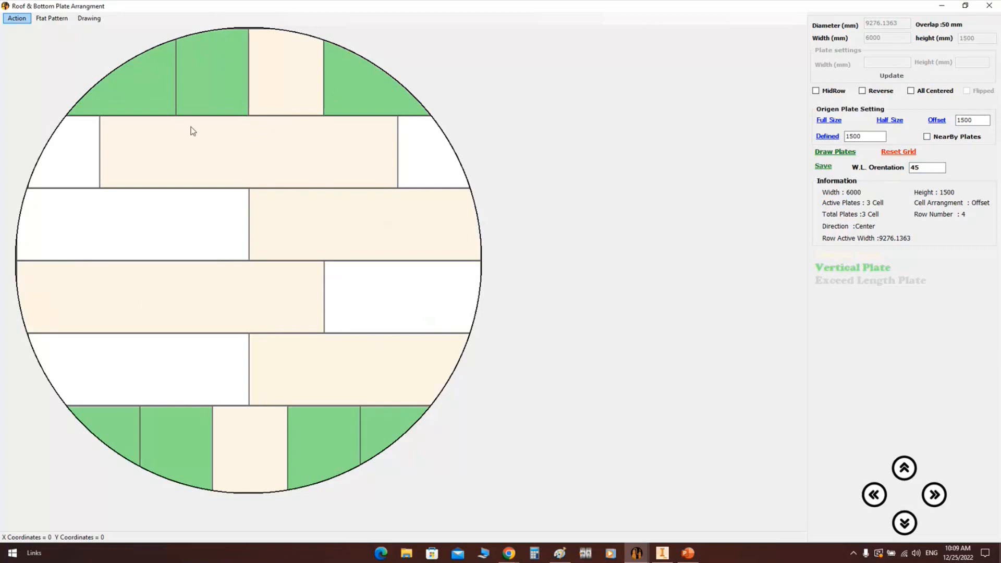
key("Tab")
left_click(823, 165)
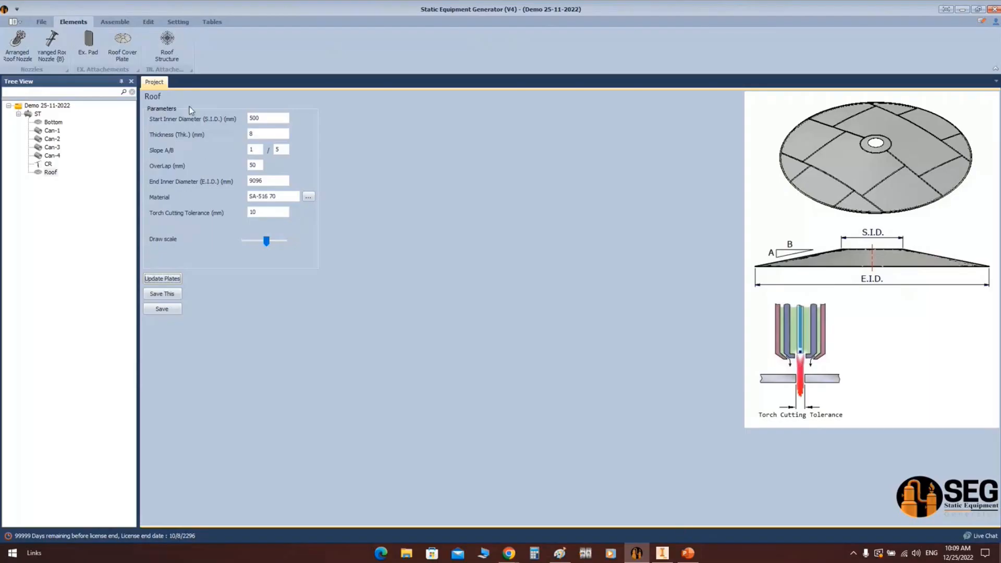
Start the tank's Inventor assembly, switch to Autodesk Inventor, and examine the generated roof plates from above
left_click(114, 21)
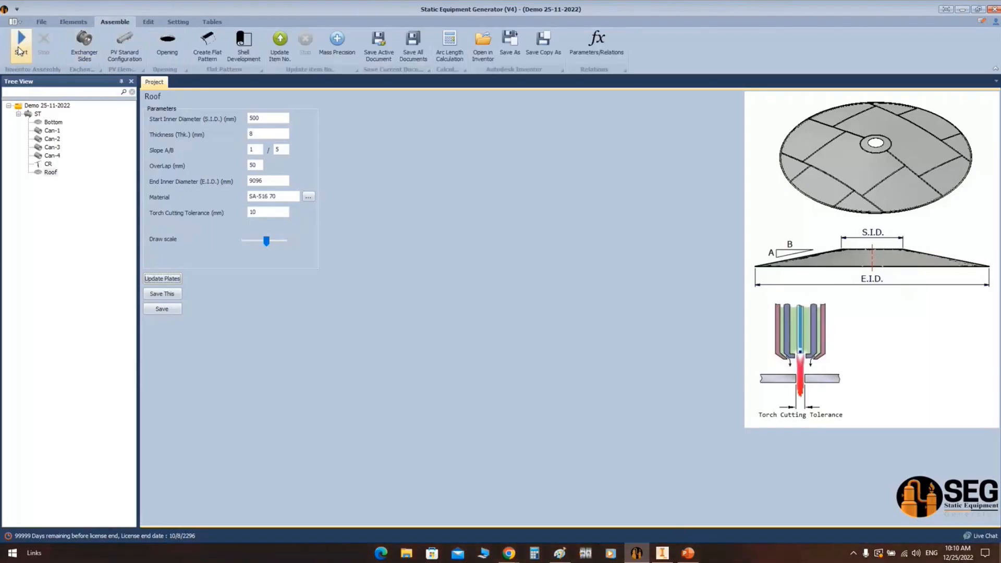
left_click(661, 555)
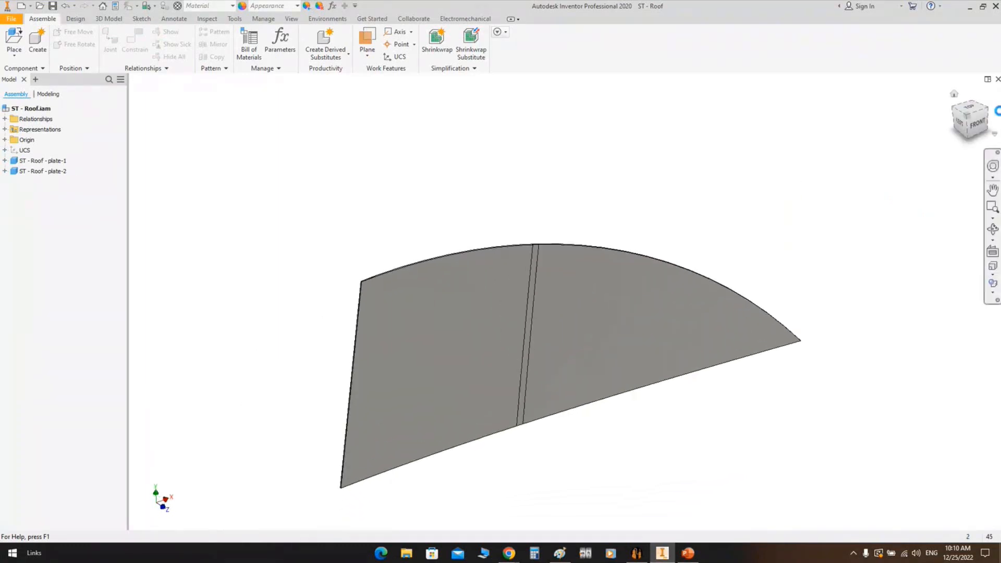
left_click(976, 124)
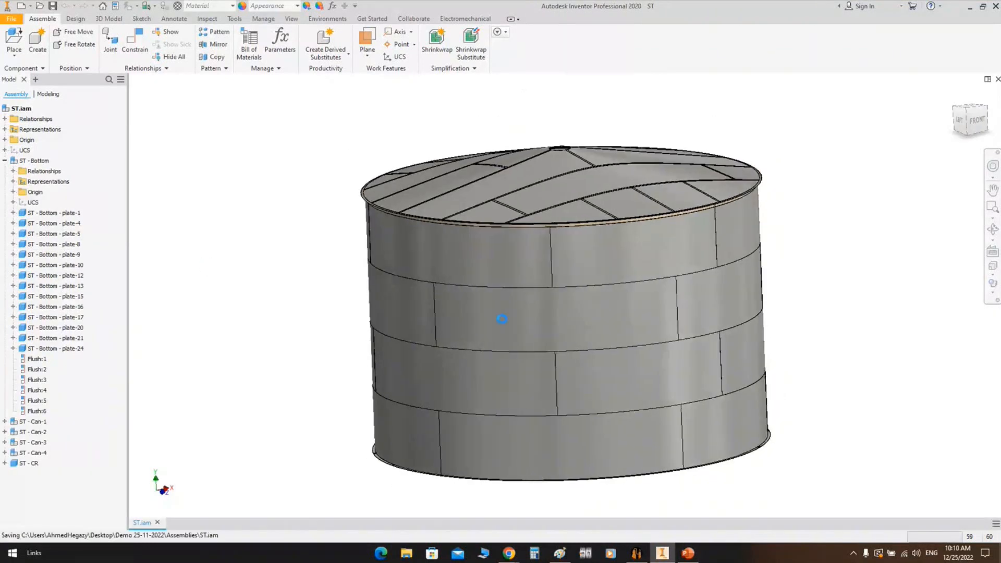
left_click(995, 233)
left_click_drag(581, 261, 565, 241)
right_click(567, 191)
left_click(603, 192)
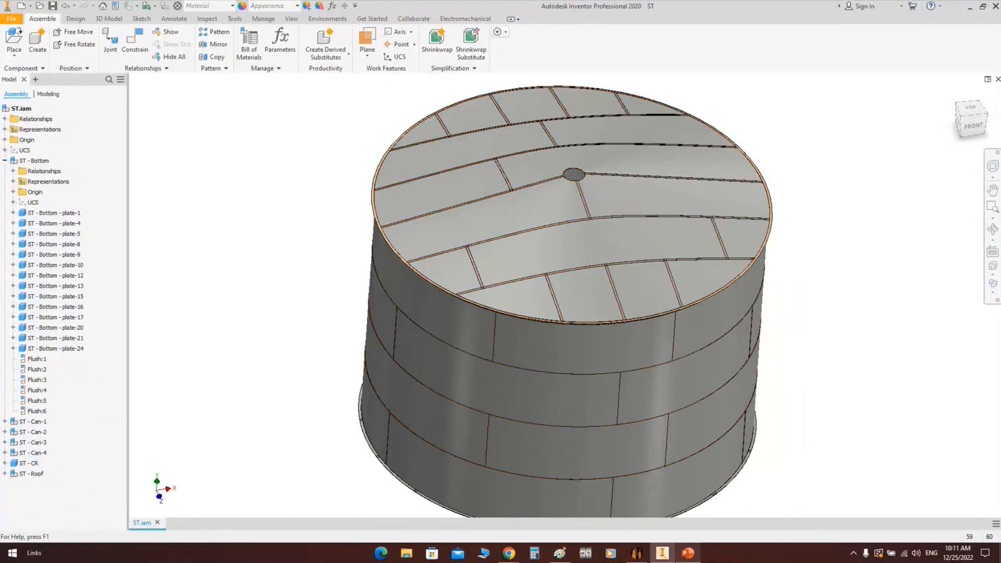
Switch to Static Equipment Generator and add a roof cover plate named "Cover" to the Roof
left_click(636, 553)
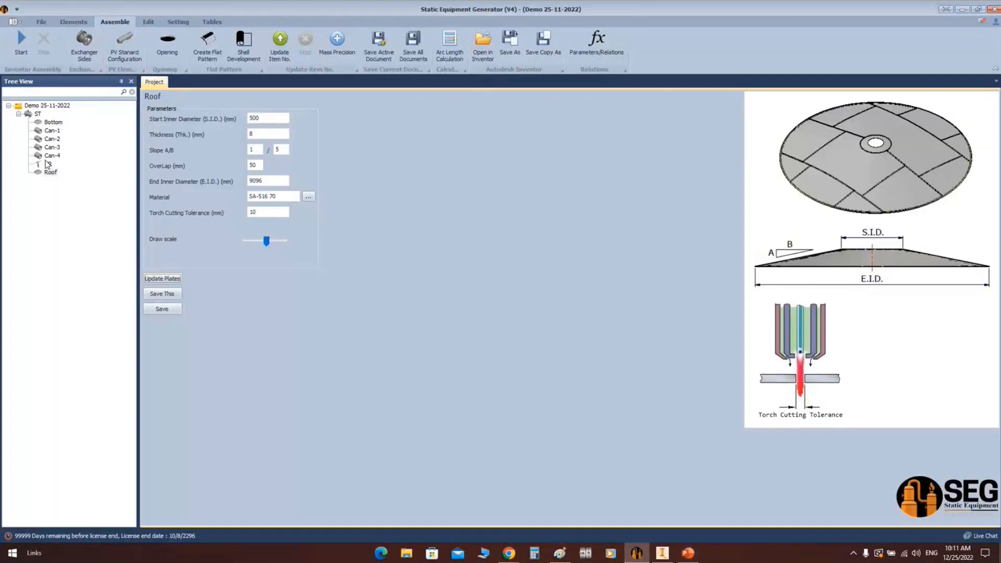
left_click(73, 22)
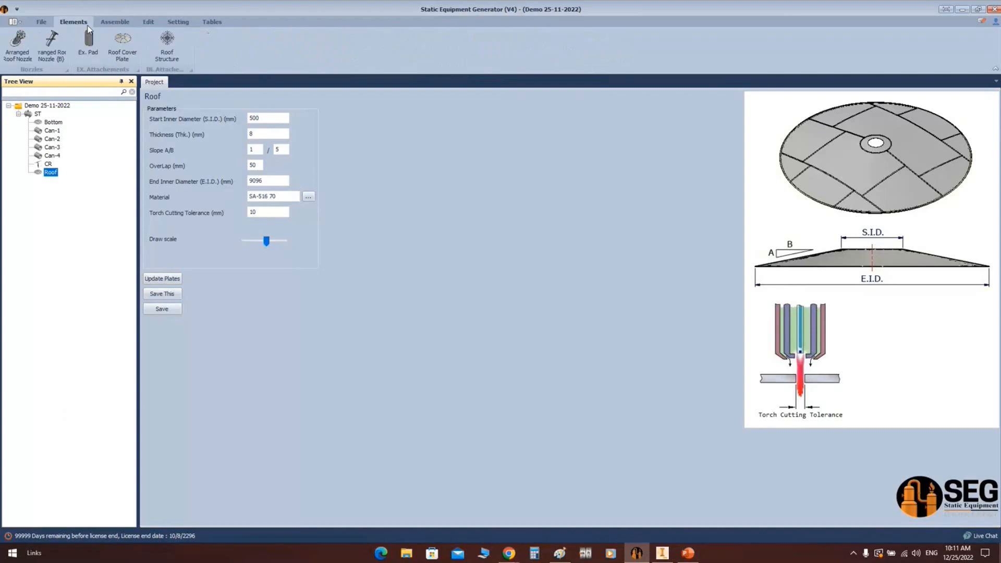
left_click(122, 46)
type("Cover")
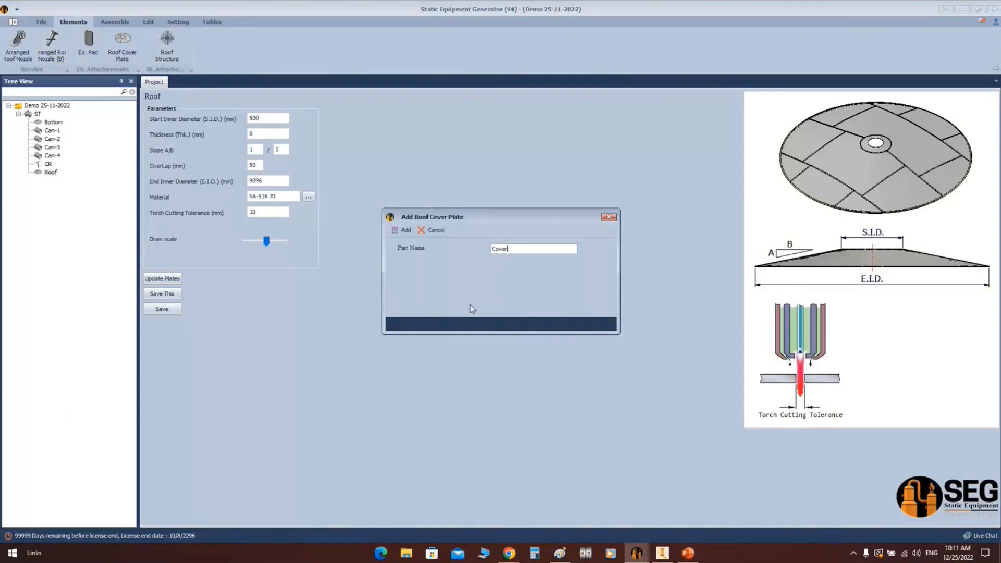
key("Return")
Set the Cover's radial plate overlap to 50 mm and length to 150, and add a cover plate 6 mm thick
left_click(62, 180)
left_click(258, 119)
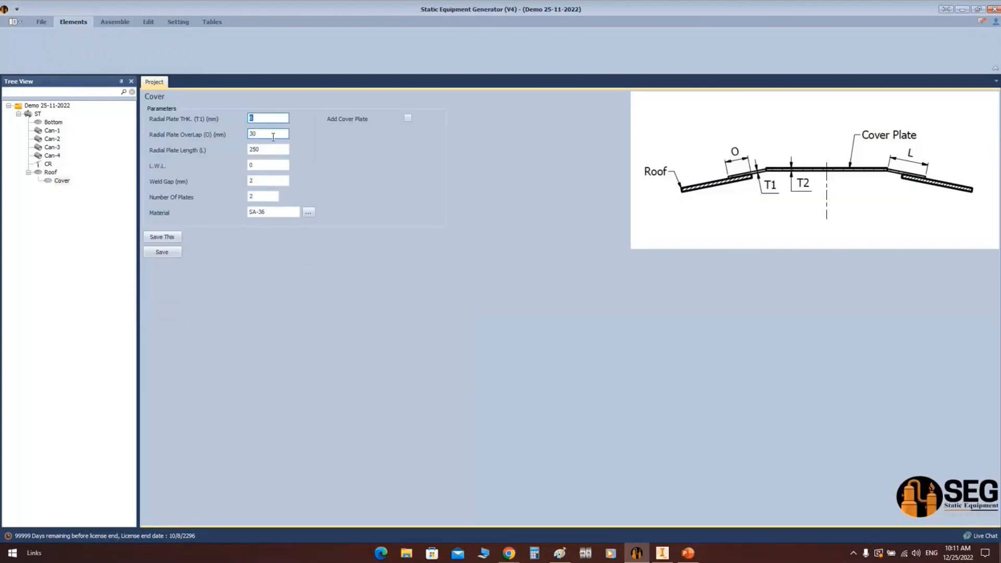
left_click(278, 135)
type("50")
key("Tab")
left_click(407, 118)
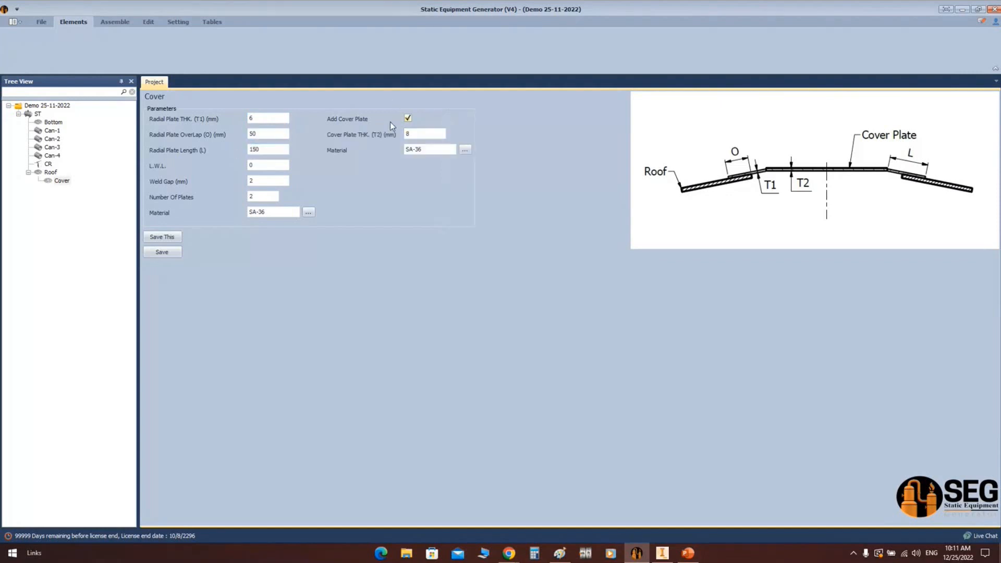
double_click(415, 136)
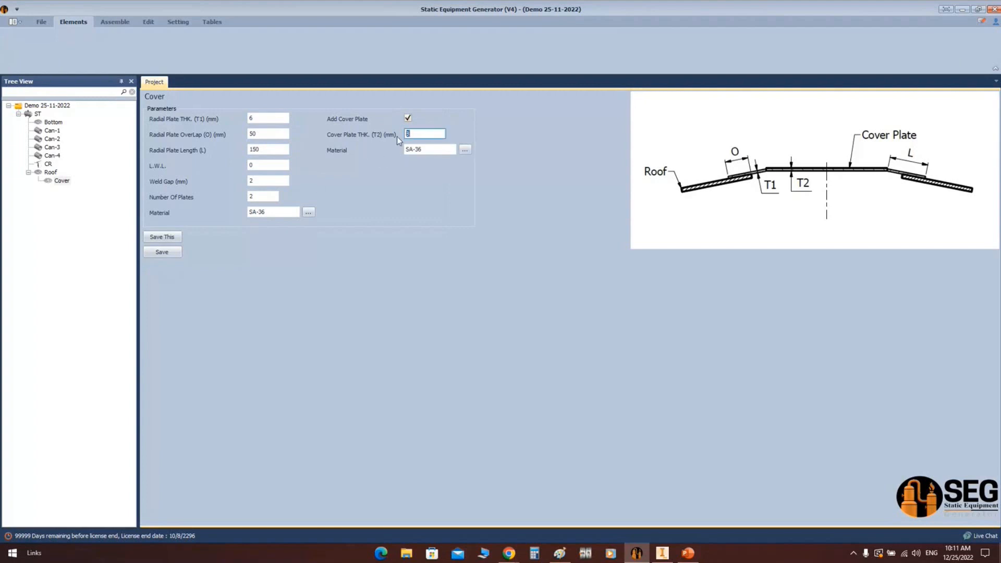
Set the Cover's L.W.L. to 45, save it, and start the Inventor assembly
double_click(260, 165)
type("45")
left_click(162, 252)
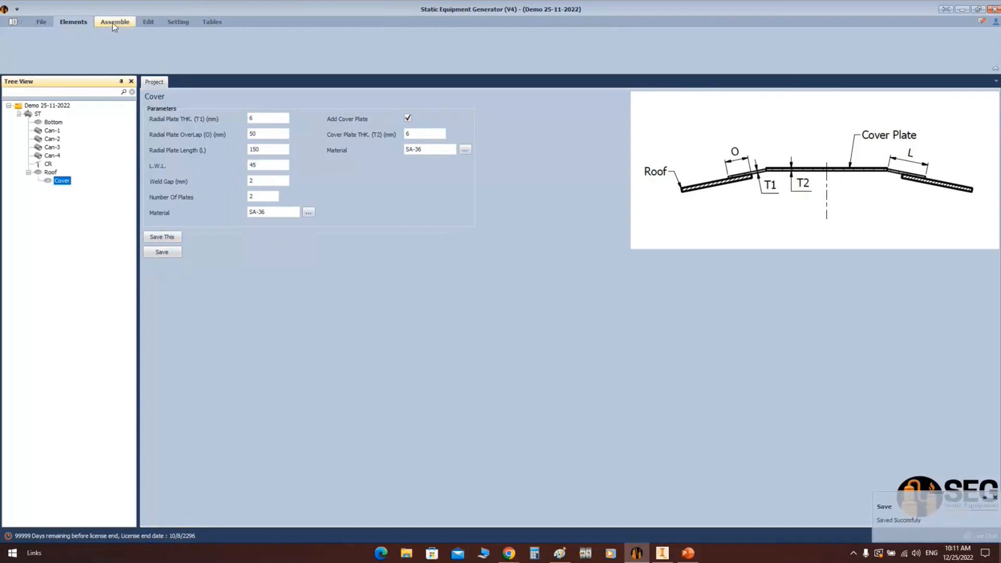
left_click(115, 22)
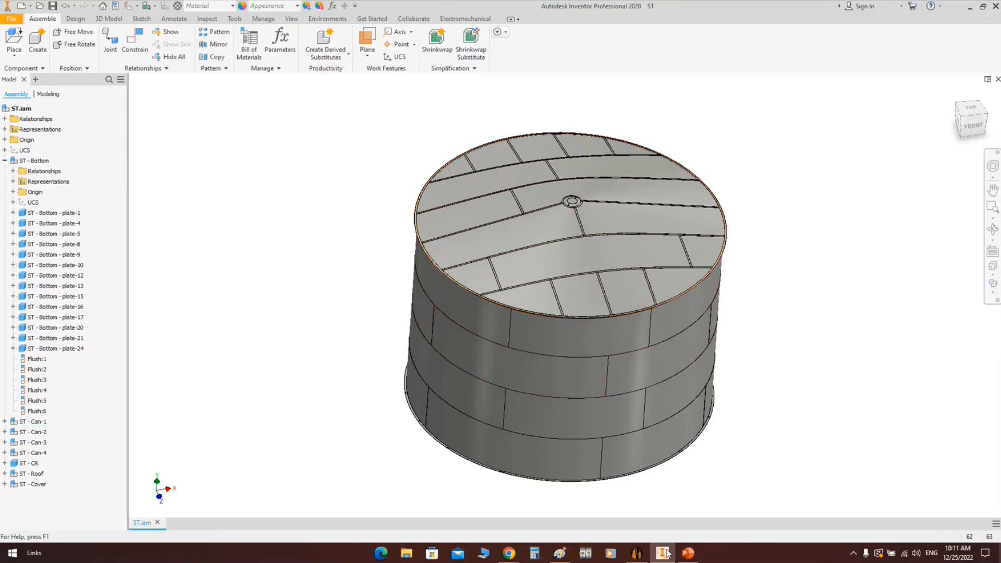
Select Can-1 as the shell course to extend and examine the tank's lowest course in Autodesk Inventor
left_click(635, 553)
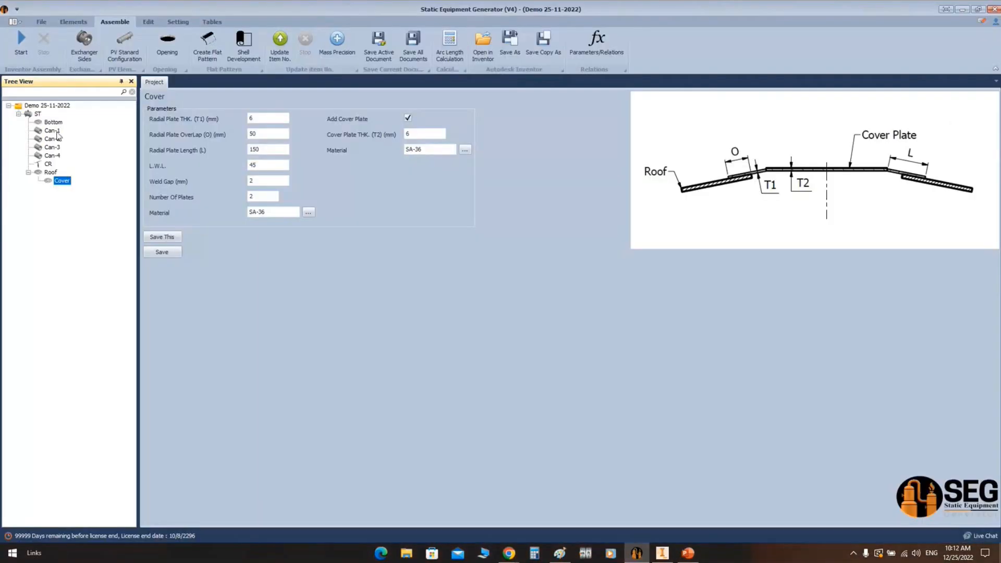
left_click(663, 553)
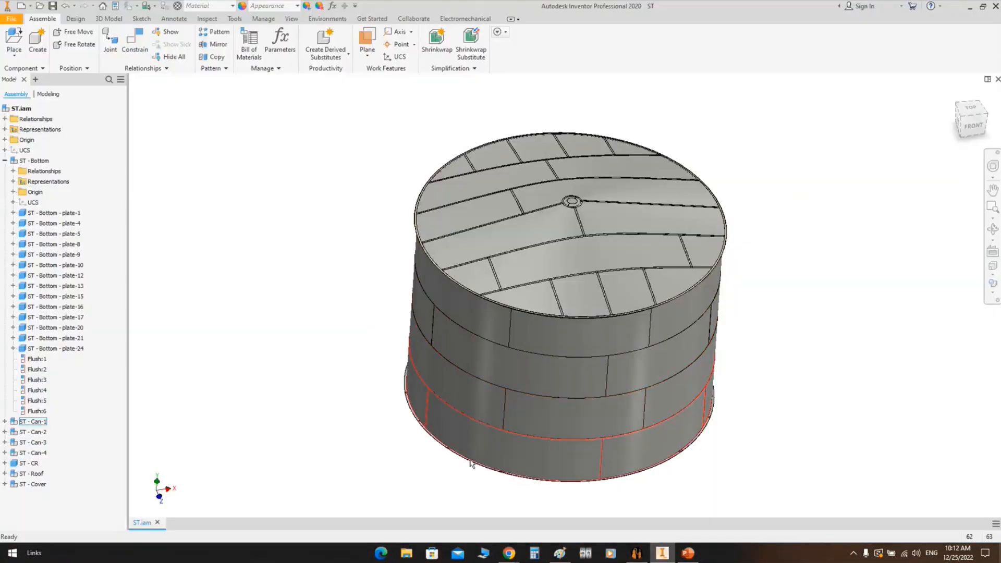
scroll(475, 466, "down", 5)
scroll(392, 379, "up", 2)
left_click(991, 228)
scroll(503, 274, "up", 2)
left_click_drag(508, 297, 542, 346)
key("Escape")
Switch to Static Equipment Generator and add an anchor chair named "Anchor Chair" to Can-1
left_click(636, 553)
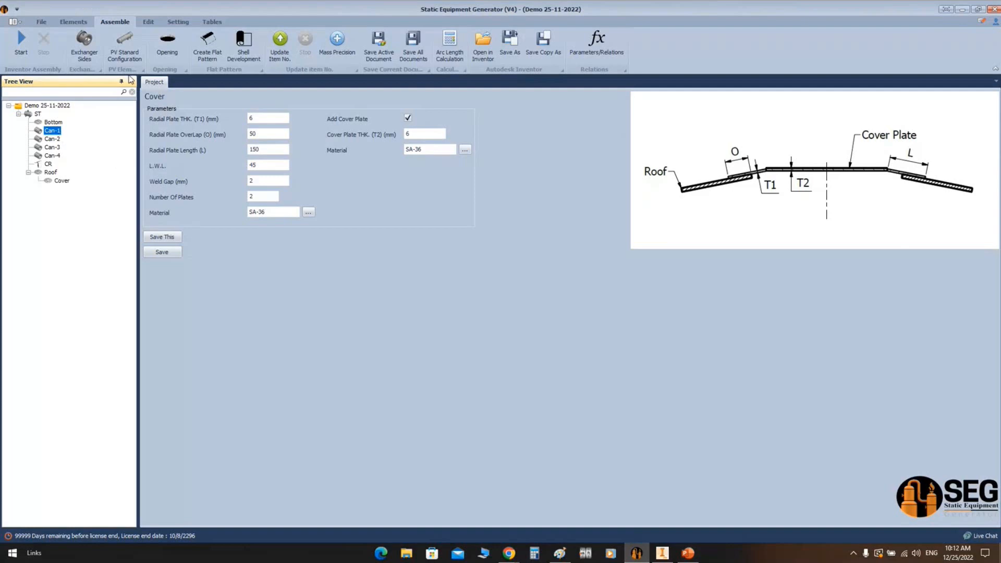
left_click(73, 22)
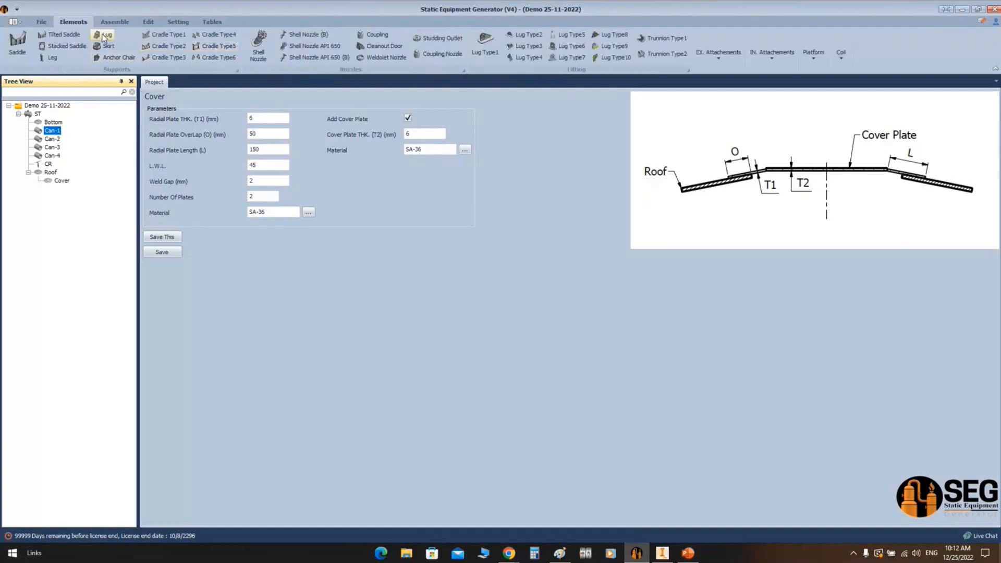
left_click(113, 57)
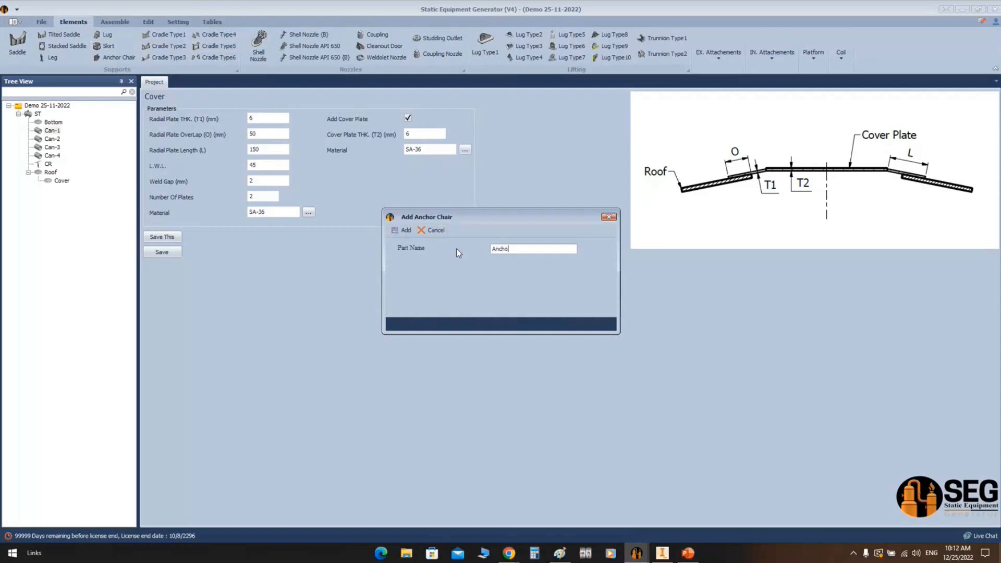
key("Return")
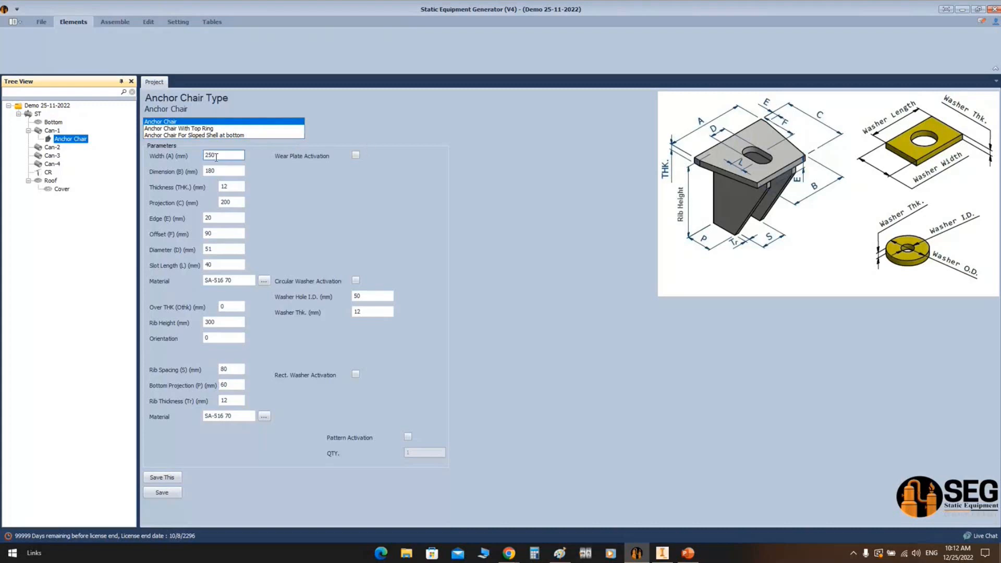
Leave the anchor chair's wear plate off and activate a rectangular washer 120 mm long and 100 mm wide
left_click(355, 154)
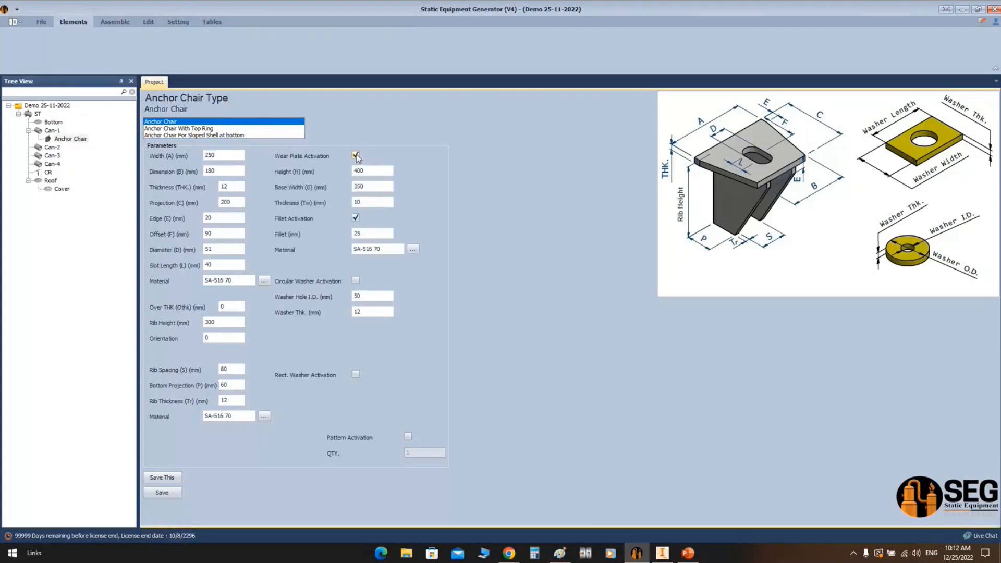
left_click(355, 155)
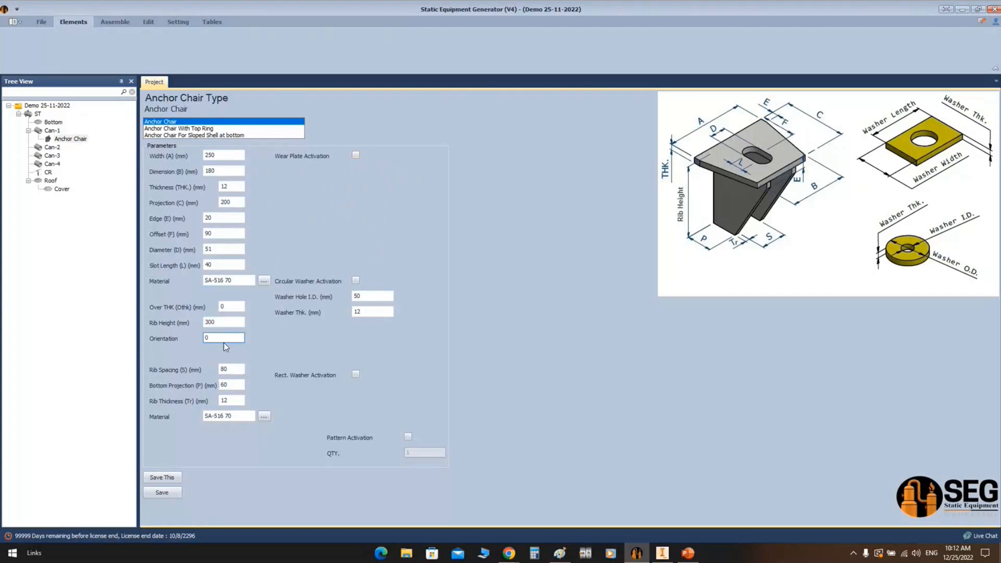
left_click(355, 374)
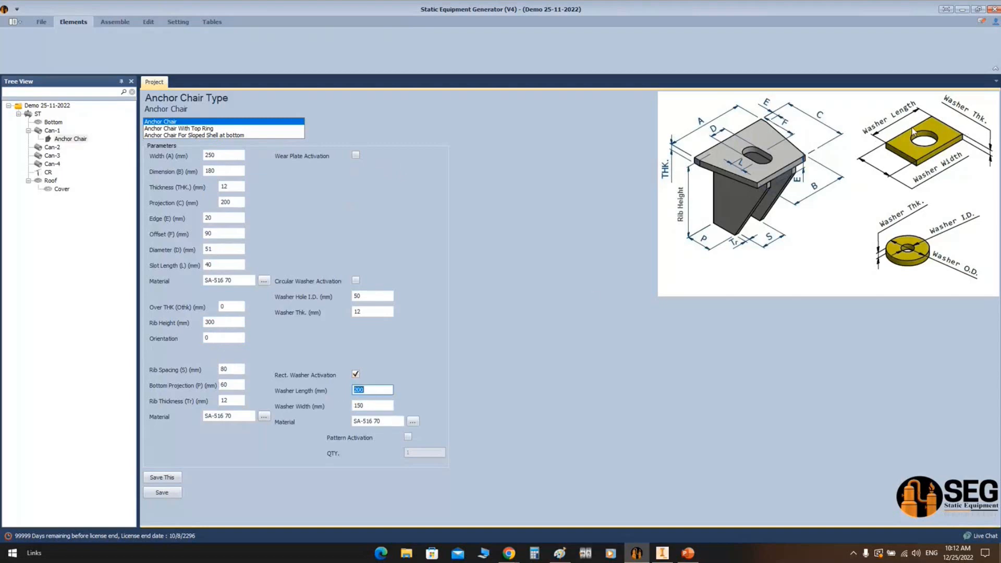
type("12")
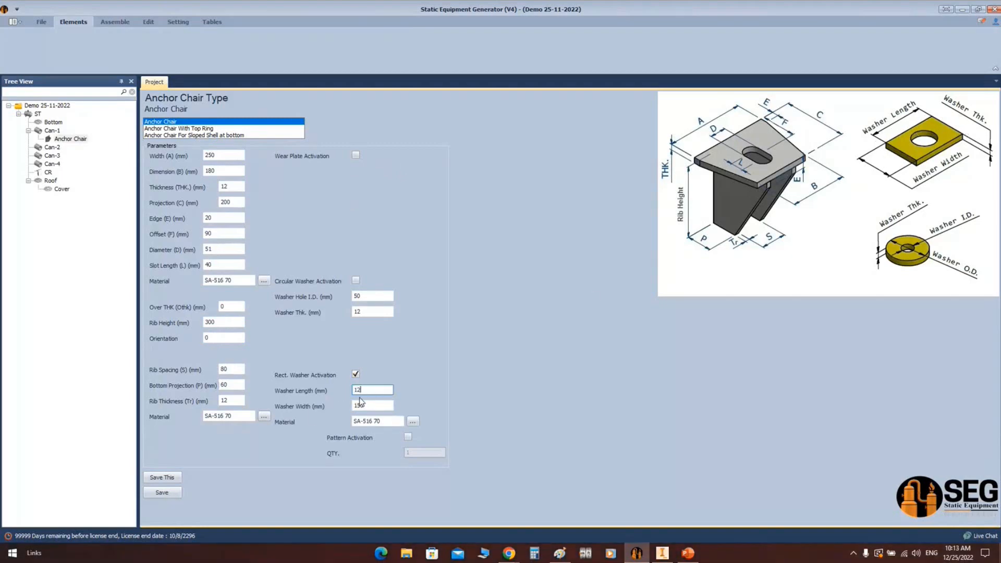
left_click(381, 406)
Pattern the anchor chair with a quantity of 12 and set its orientation to 15, working out 180/12 in Calculator
left_click(408, 436)
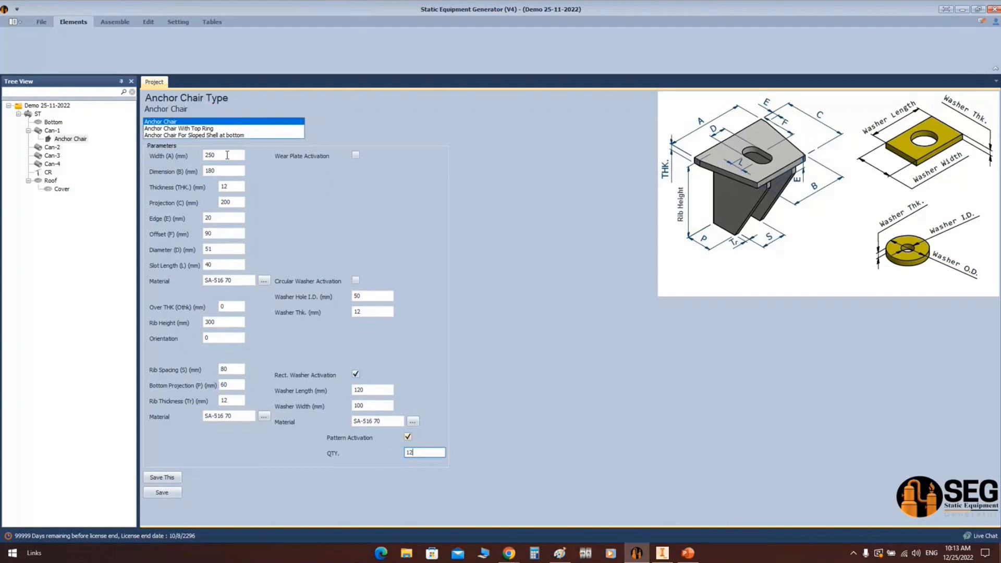
left_click(222, 339)
left_click(533, 552)
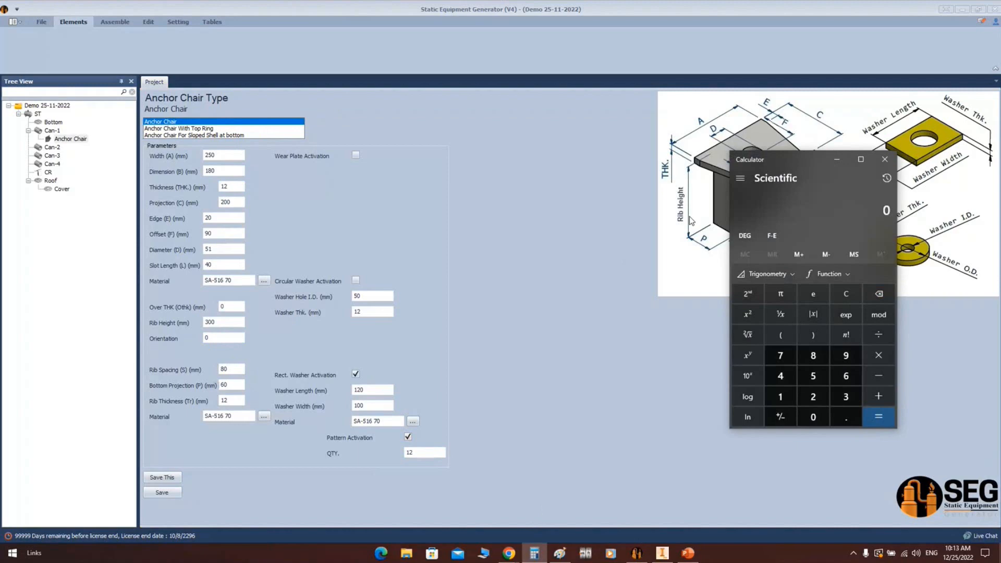
type("180")
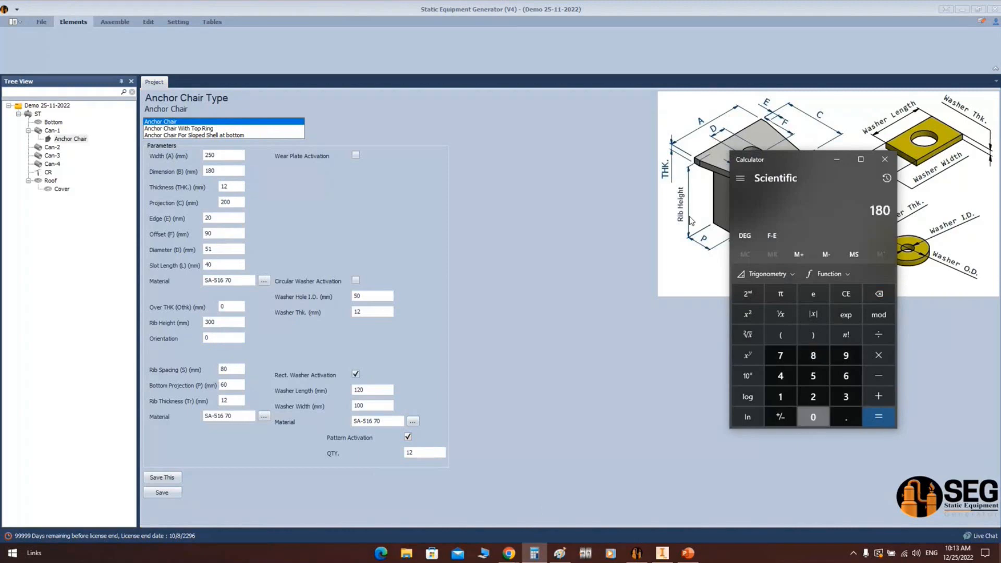
type("/12")
key("Return")
left_click(880, 165)
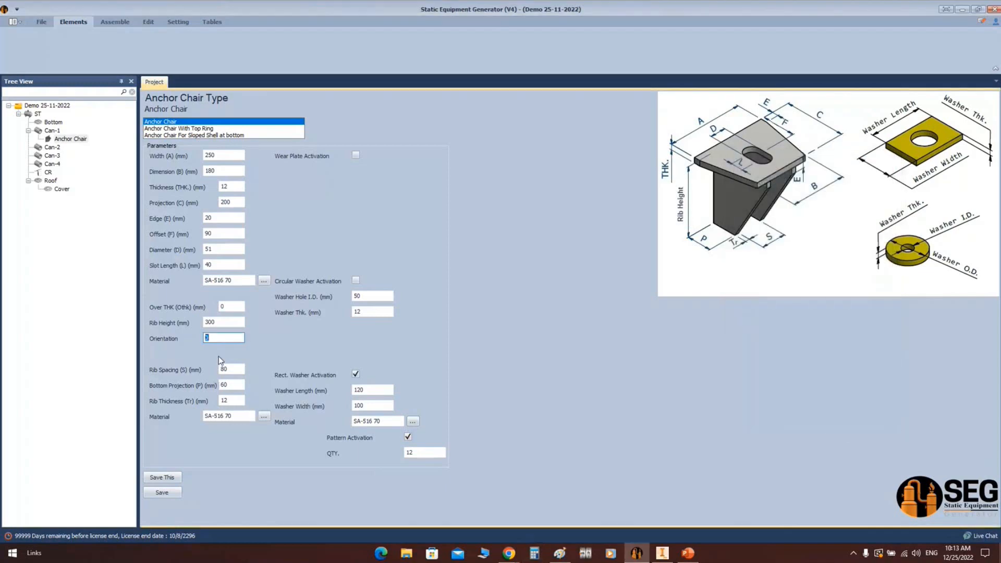
type("15")
Save the anchor chair, start the Inventor assembly, and switch to Autodesk Inventor
left_click(161, 493)
left_click(123, 24)
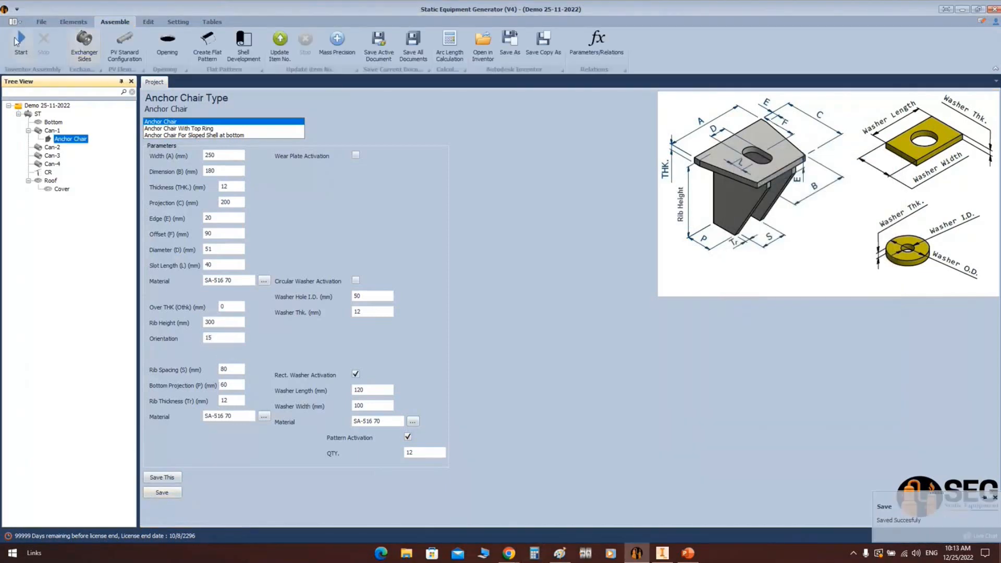
left_click(662, 553)
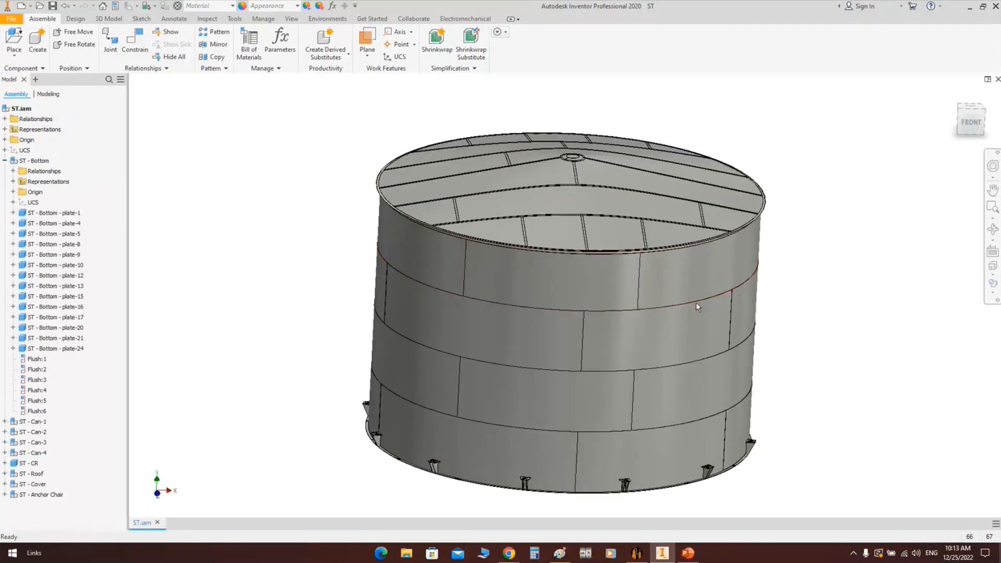
Examine the anchor chairs along the tank's base from the front and one chair's rib face-on
left_click(970, 122)
scroll(559, 386, "up", 5)
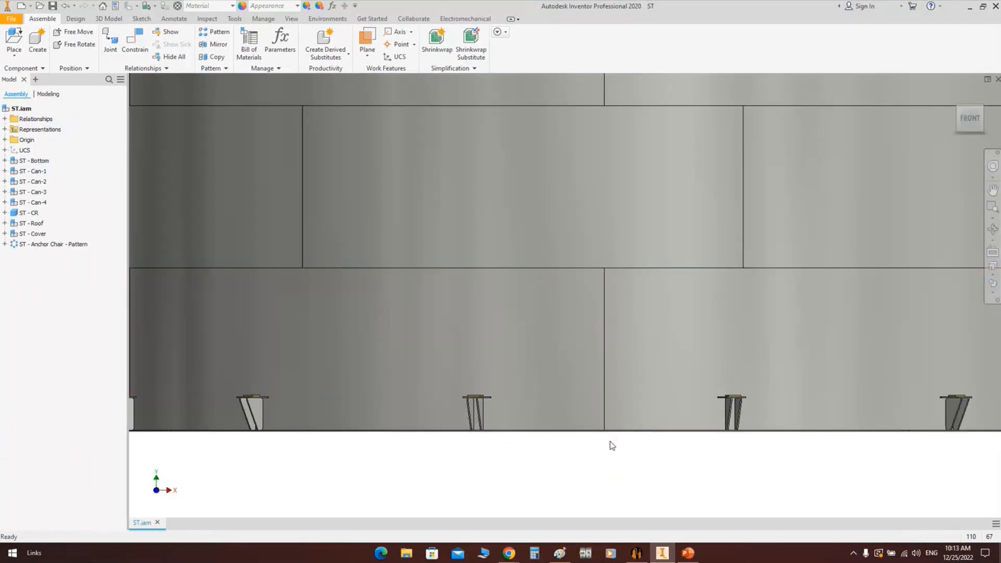
left_click(993, 230)
left_click_drag(502, 380, 529, 276)
right_click(636, 237)
left_click(680, 241)
left_click(992, 251)
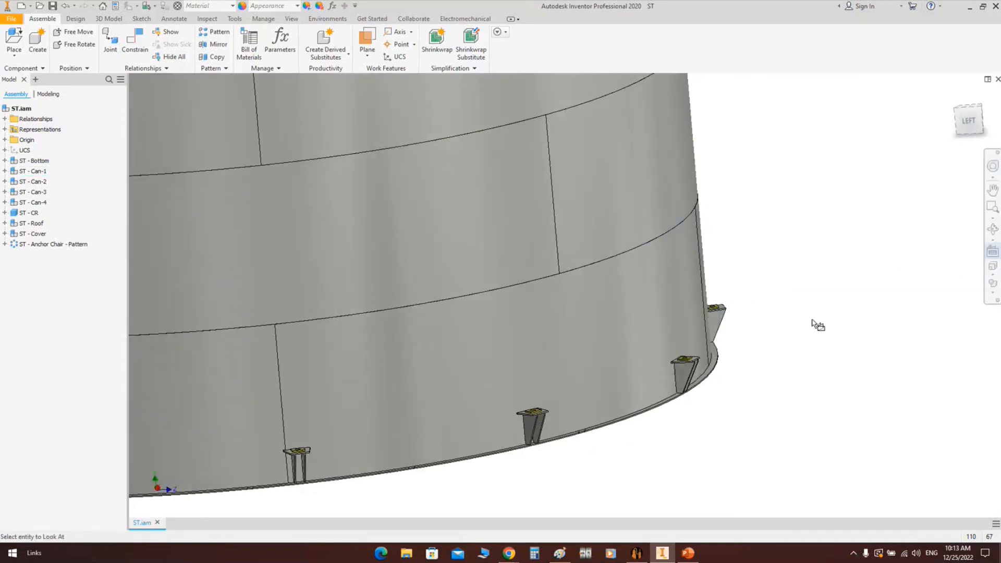
left_click(681, 368)
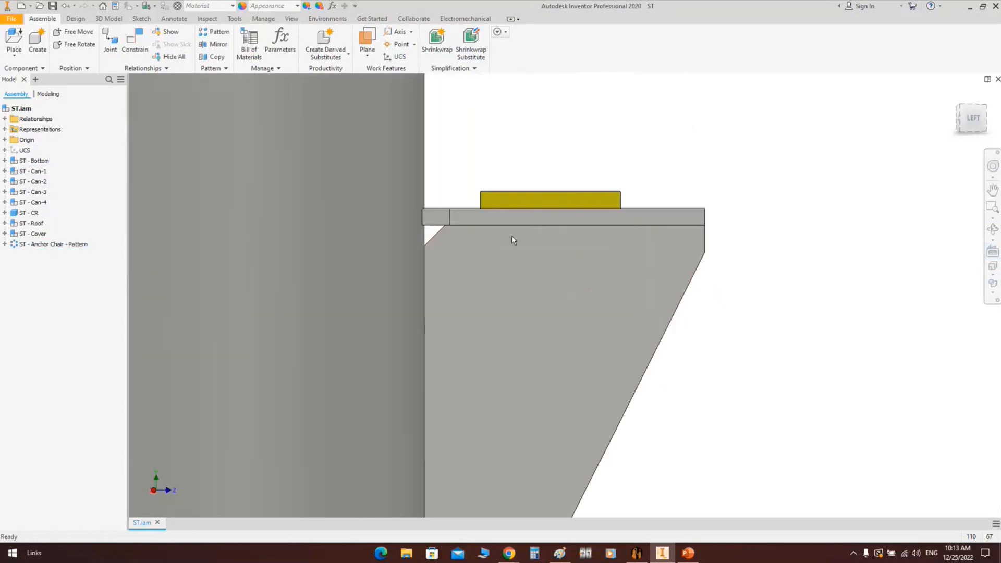
Examine an anchor chair with its washer from an angle and the chair pattern around the tank's base
left_click(993, 230)
left_click_drag(561, 338, 567, 261)
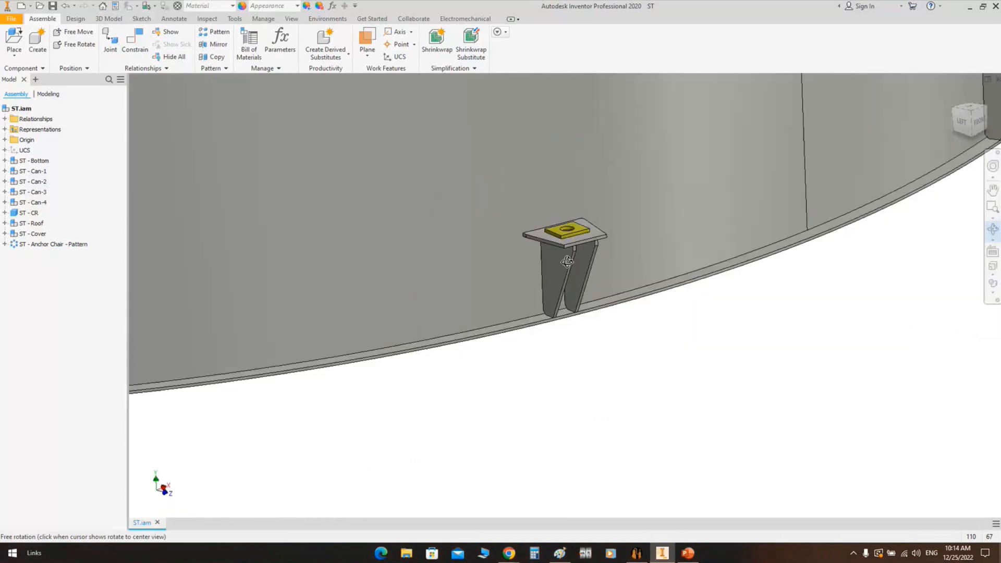
scroll(579, 287, "down", 10)
right_click(637, 268)
left_click(674, 269)
scroll(542, 412, "up", 5)
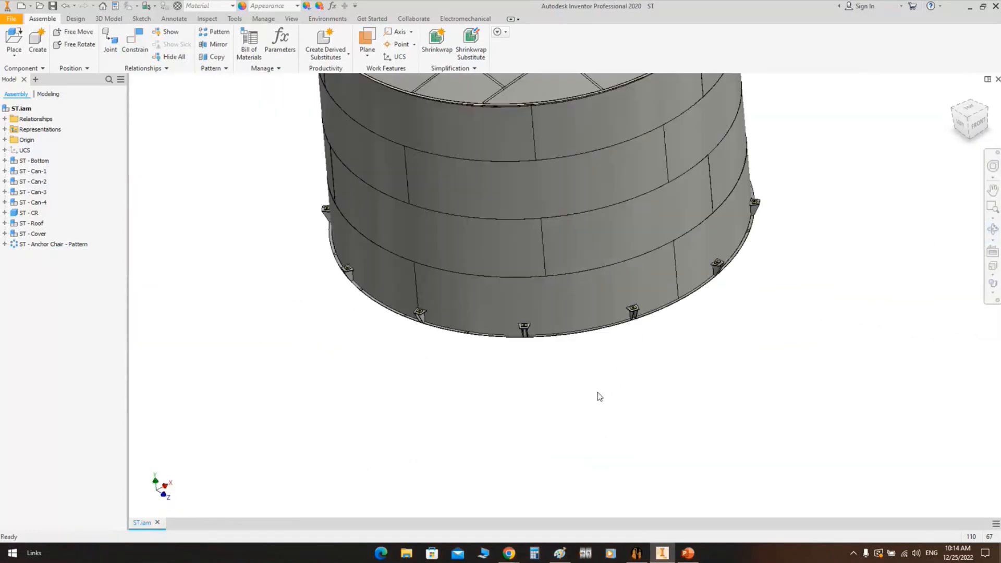
Switch to Static Equipment Generator, add a cleanout door named "Cleanout Door" to Can-1, and choose Cleanout Door TypeB
left_click(636, 553)
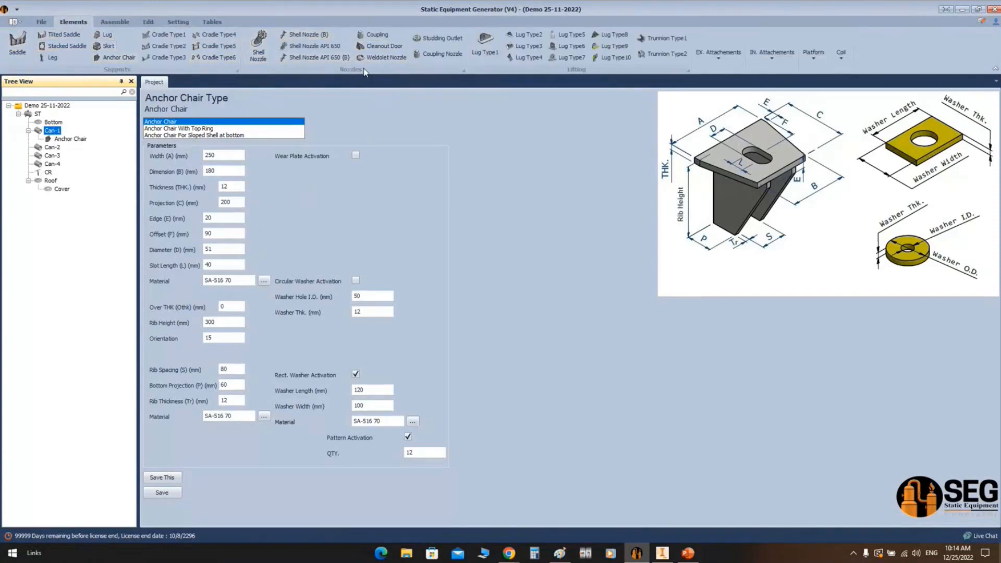
left_click(372, 46)
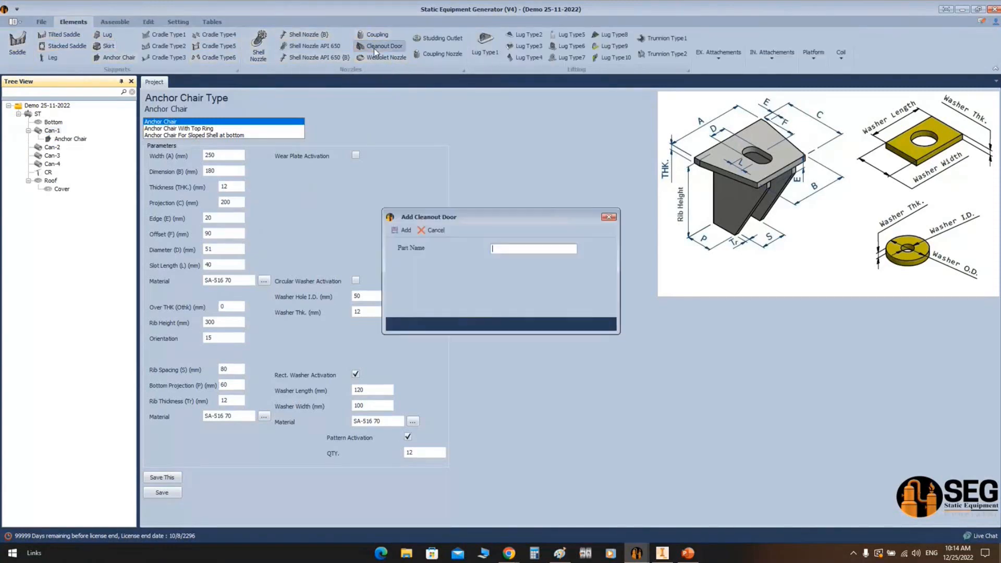
type("Cleanout Doo")
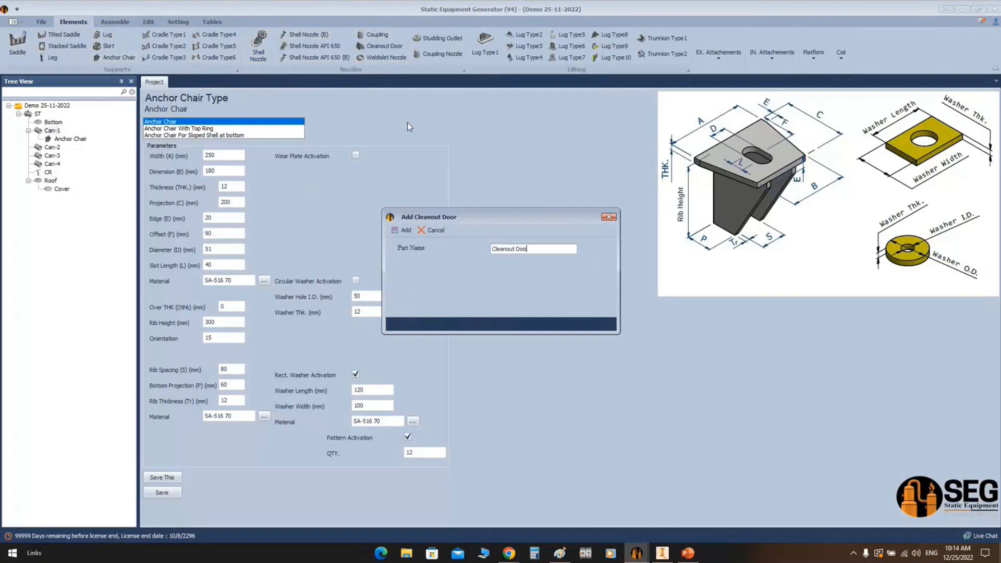
key("Return")
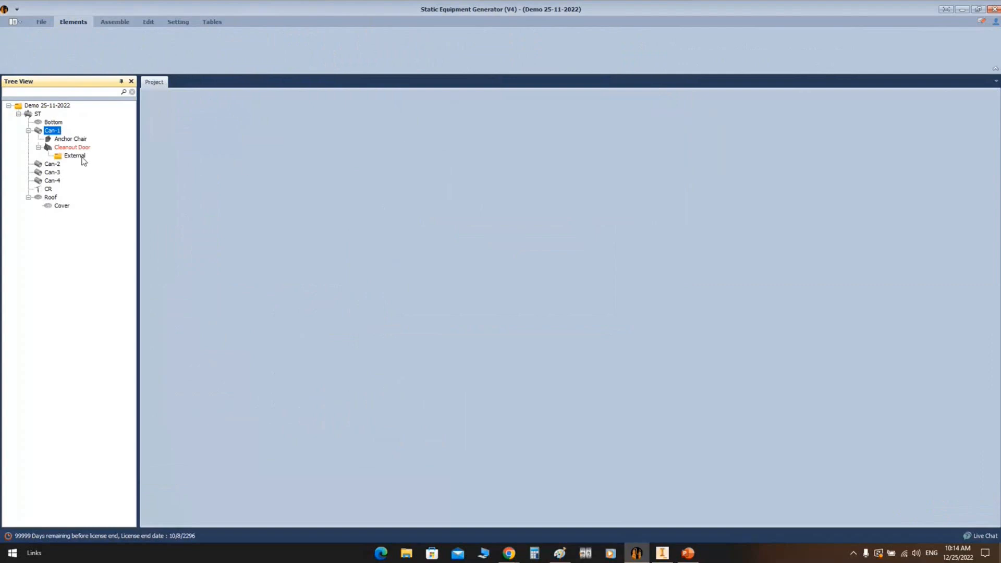
left_click(78, 147)
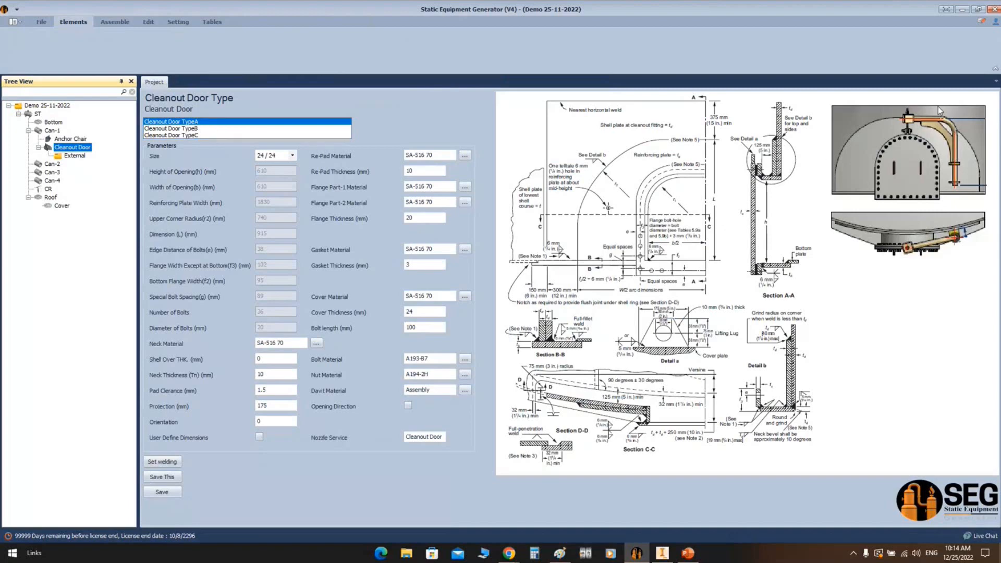
left_click(193, 129)
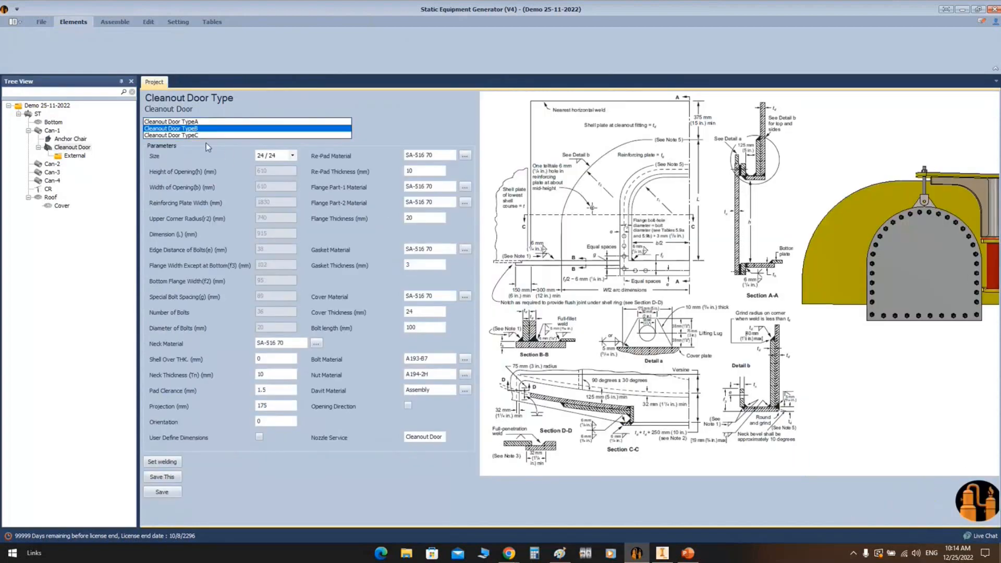
Preview Cleanout Door TypeC, switch to PowerPoint, and view the Cleanout Doors slide with the davit types
left_click(194, 135)
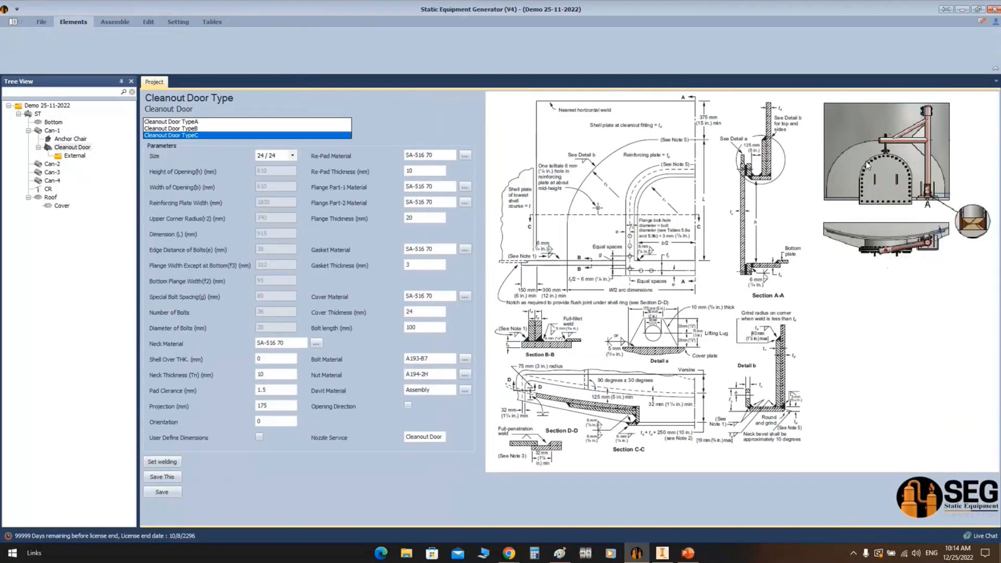
left_click(688, 553)
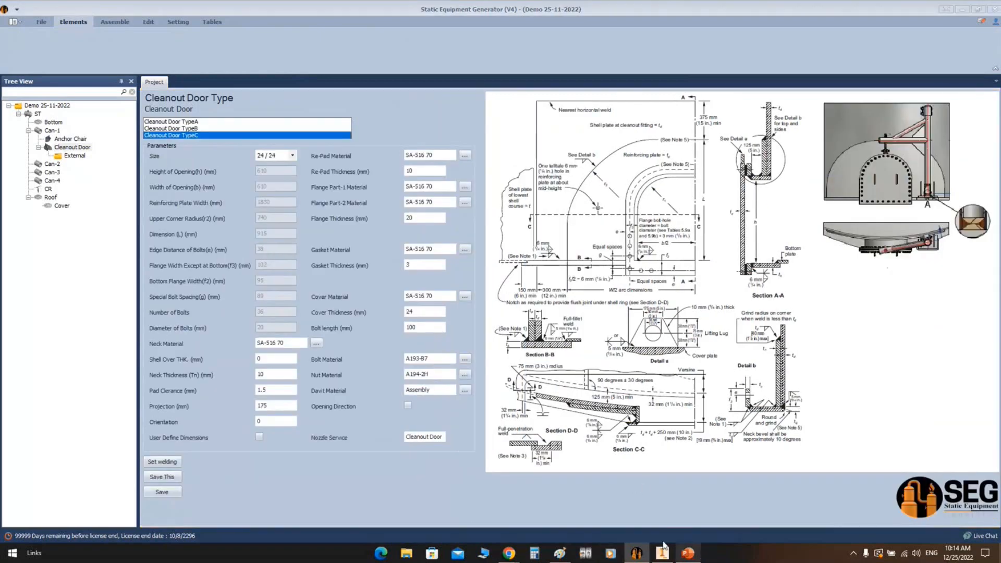
left_click(137, 271)
scroll(106, 294, "down", 5)
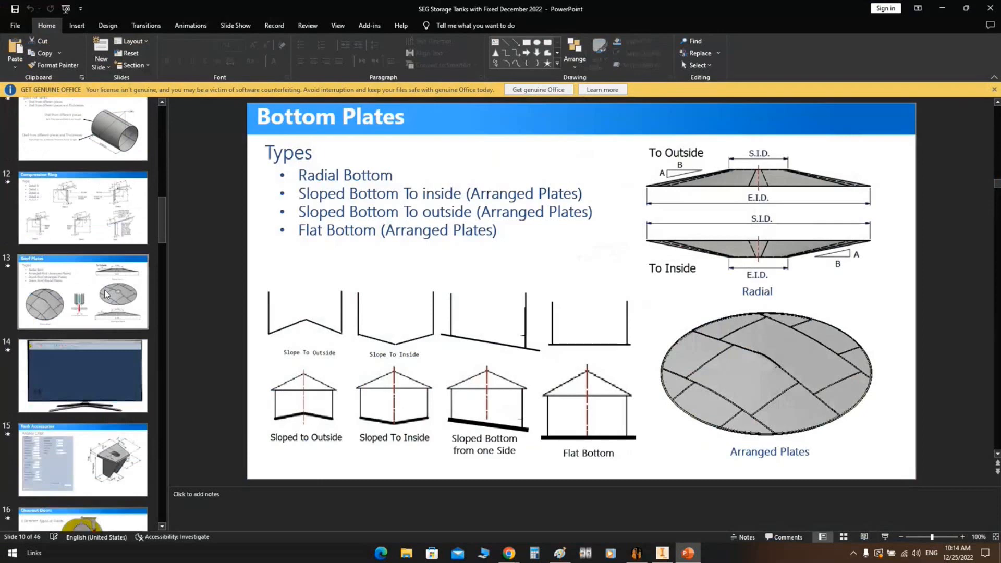
scroll(105, 294, "down", 3)
scroll(105, 293, "down", 2)
left_click(104, 338)
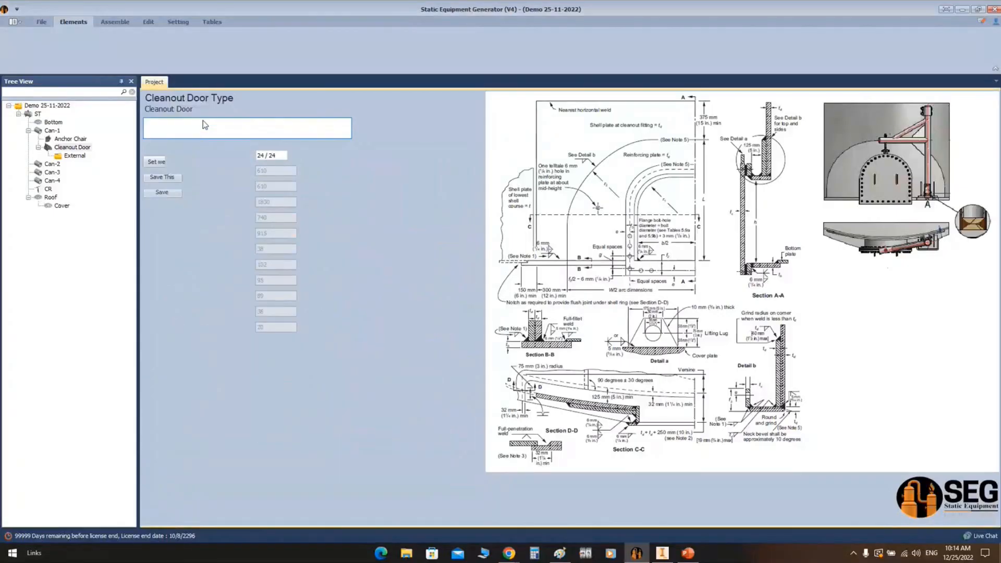
Switch back to Static Equipment Generator and choose Cleanout Door TypeA with size 24 / 24
left_click(279, 155)
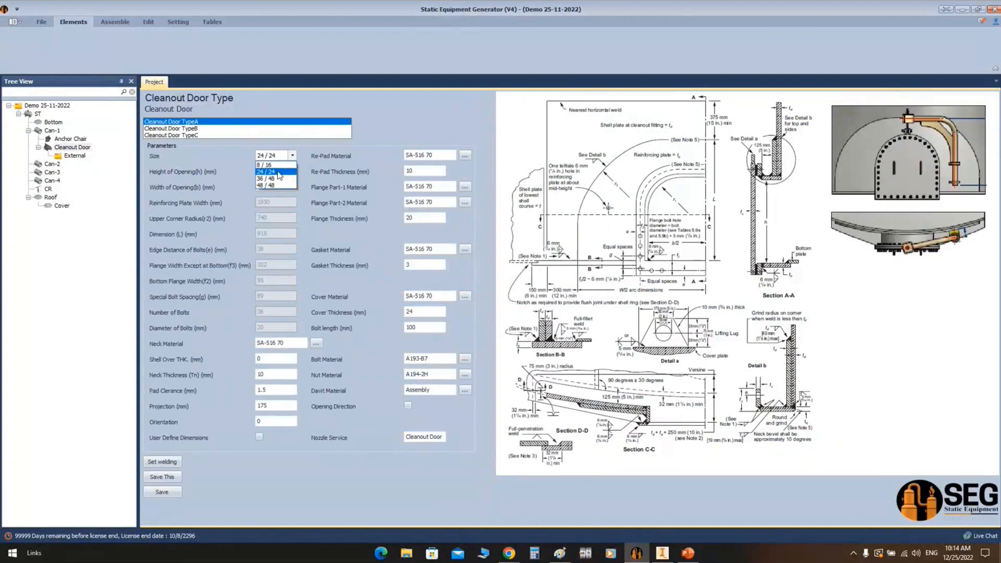
left_click(281, 172)
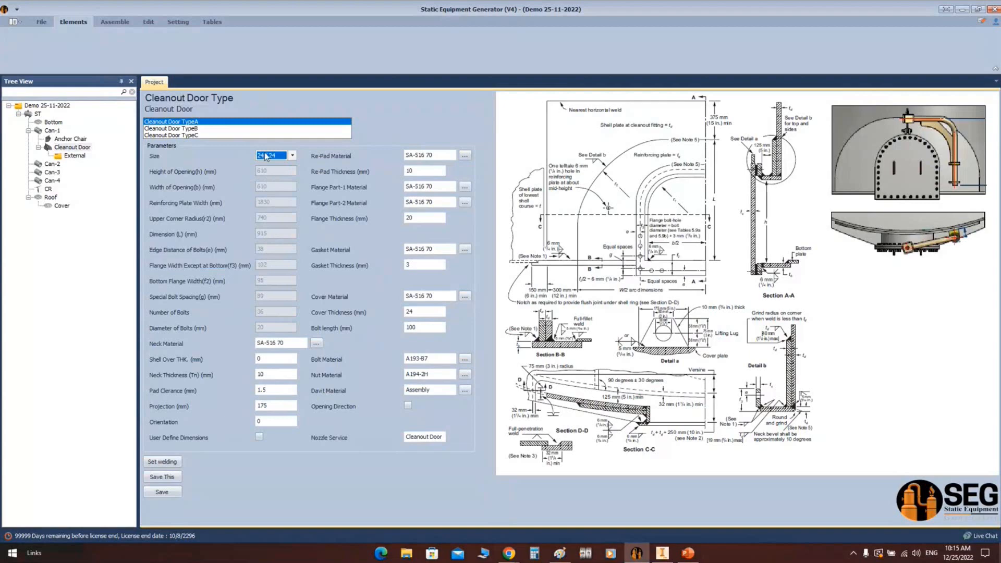
Unlock the cleanout door's dimensions with User Define Dimensions, go through the fields, and turn the option off again
left_click(259, 438)
key("Tab")
key("Tab")
key("Tab")
key("Tab")
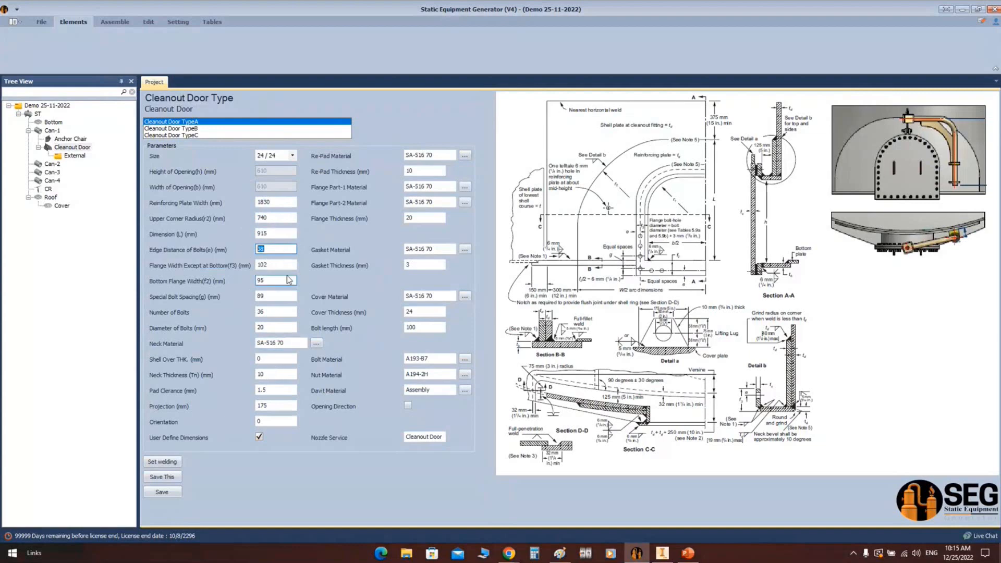
left_click(259, 437)
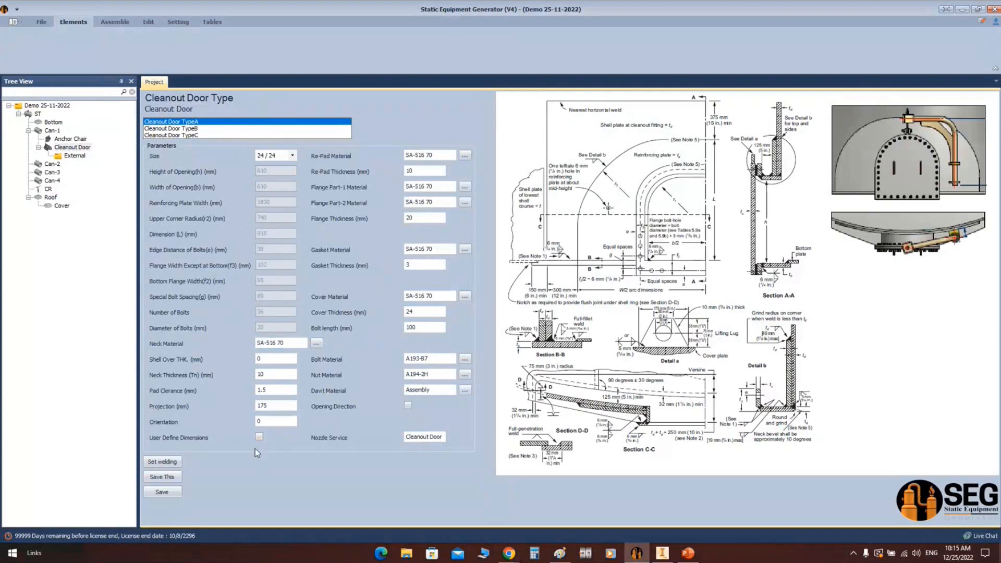
Save the cleanout door with orientation 30, start the Inventor assembly, and switch to Autodesk Inventor
double_click(271, 357)
left_click(282, 420)
type("30")
left_click(163, 493)
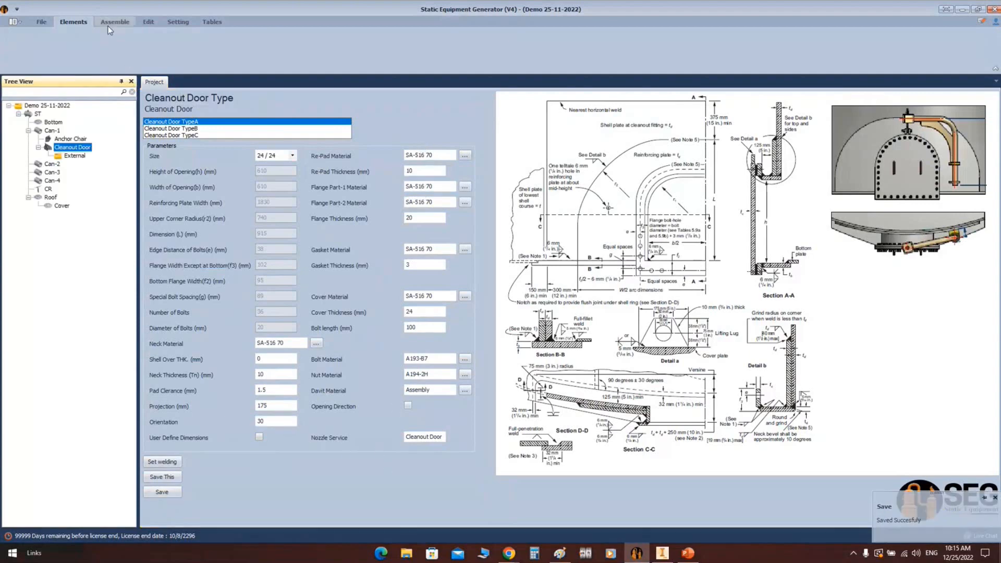
left_click(661, 552)
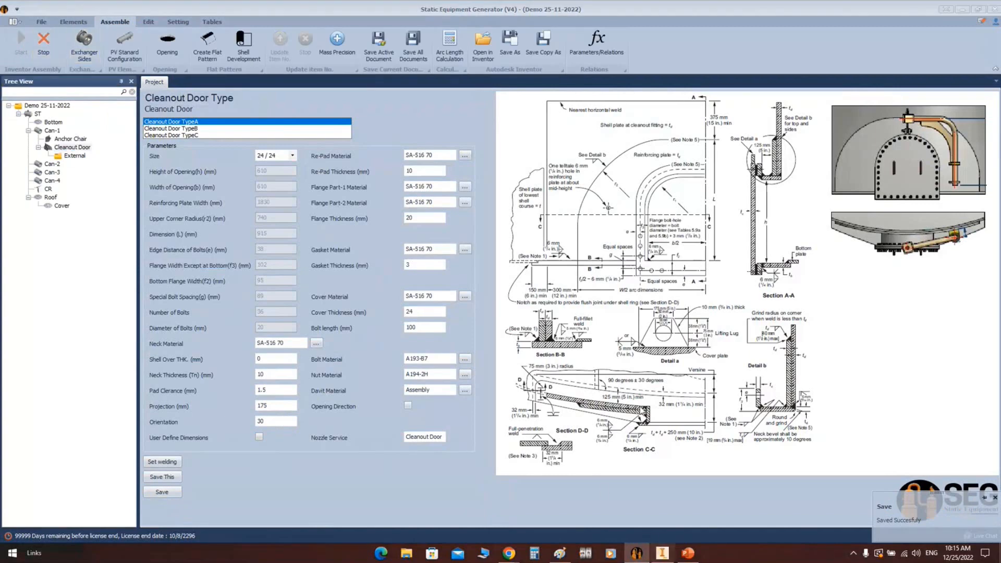
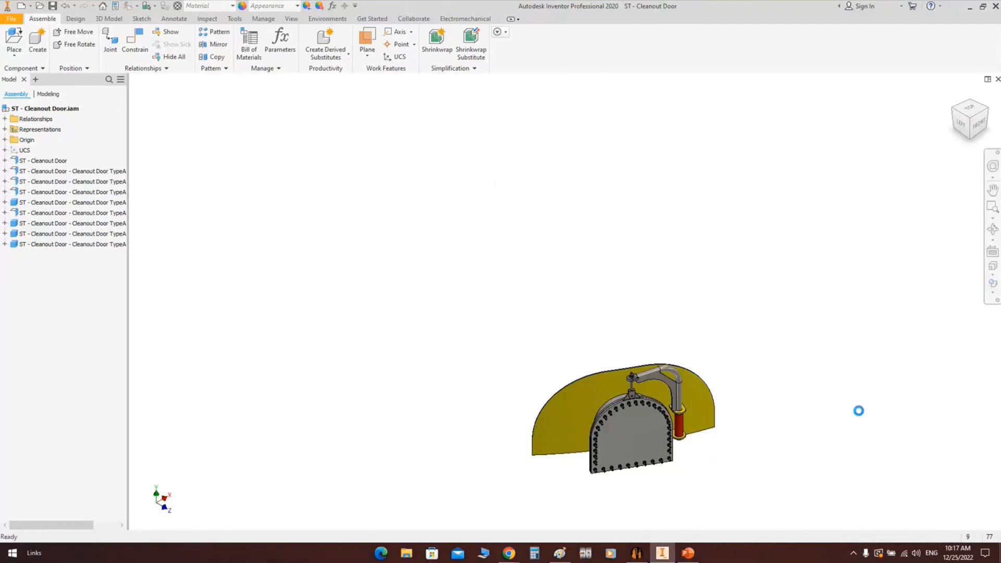
Examine the cleanout door at the tank's base and the whole tank from the front
key("ctrl+s")
scroll(602, 464, "down", 3)
middle_click_drag(592, 430, 533, 372)
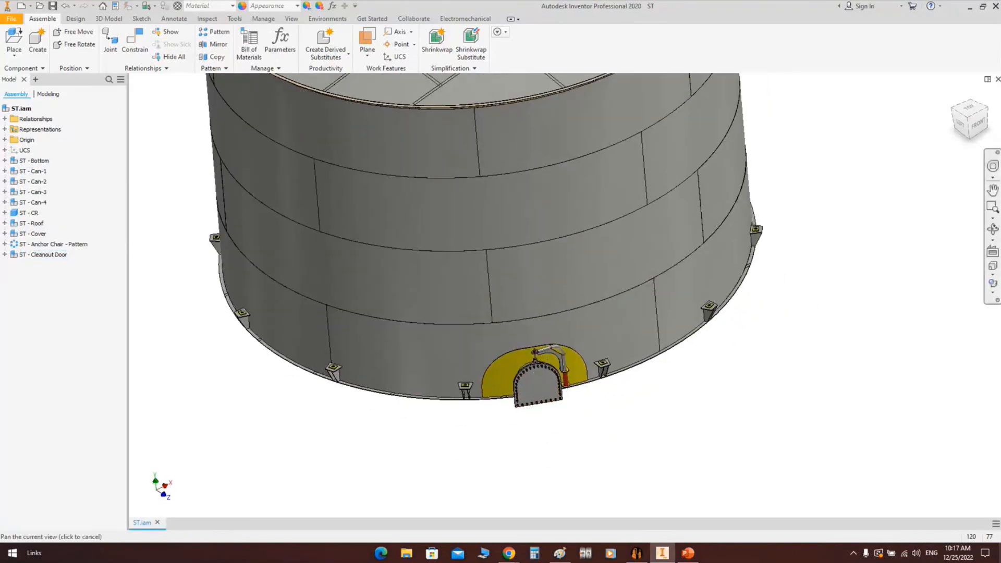
left_click(993, 229)
left_click_drag(602, 346, 586, 334)
right_click(588, 308)
left_click(619, 311)
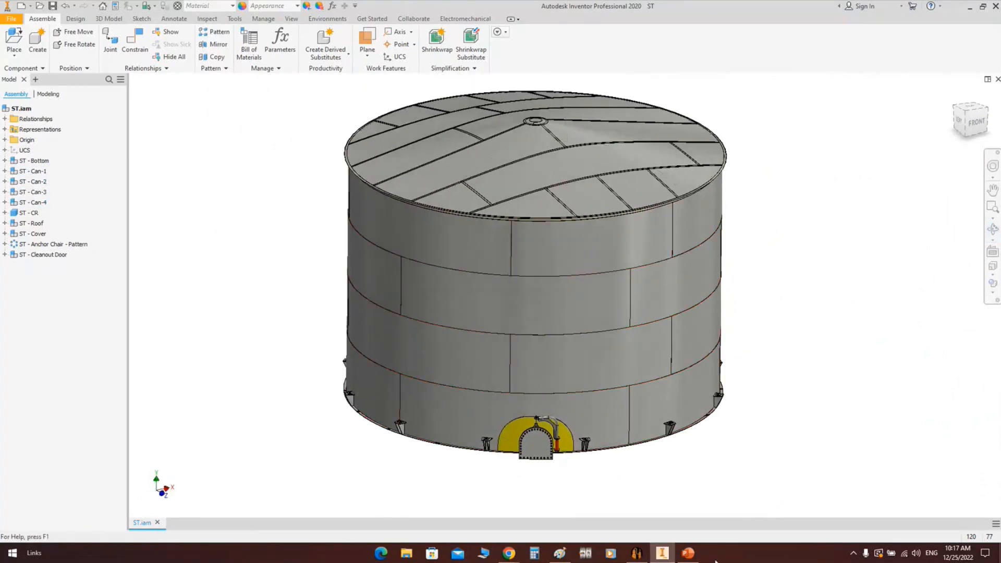
Switch to Static Equipment Generator and add a shell nozzle named N1 to Can-4
left_click(636, 553)
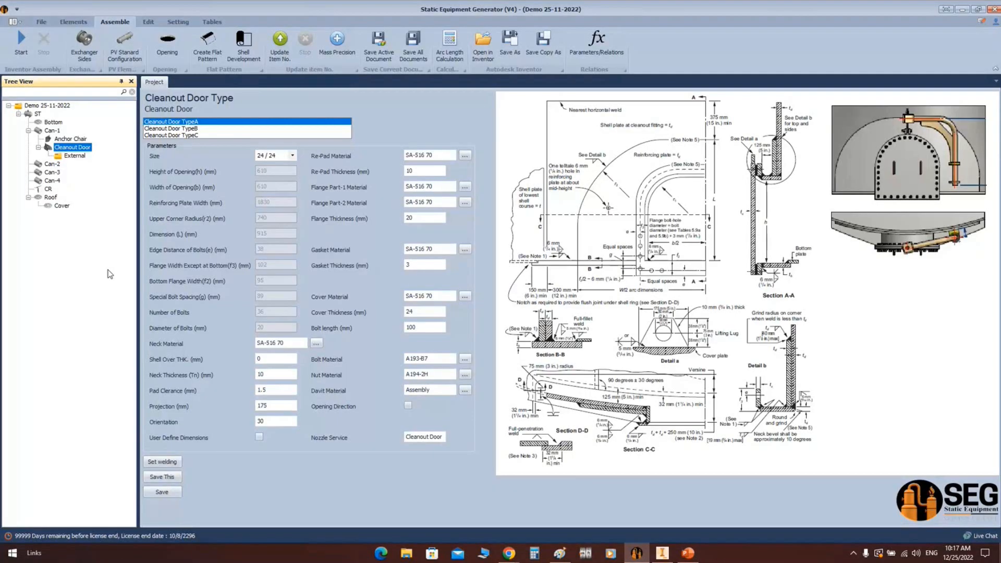
left_click(58, 182)
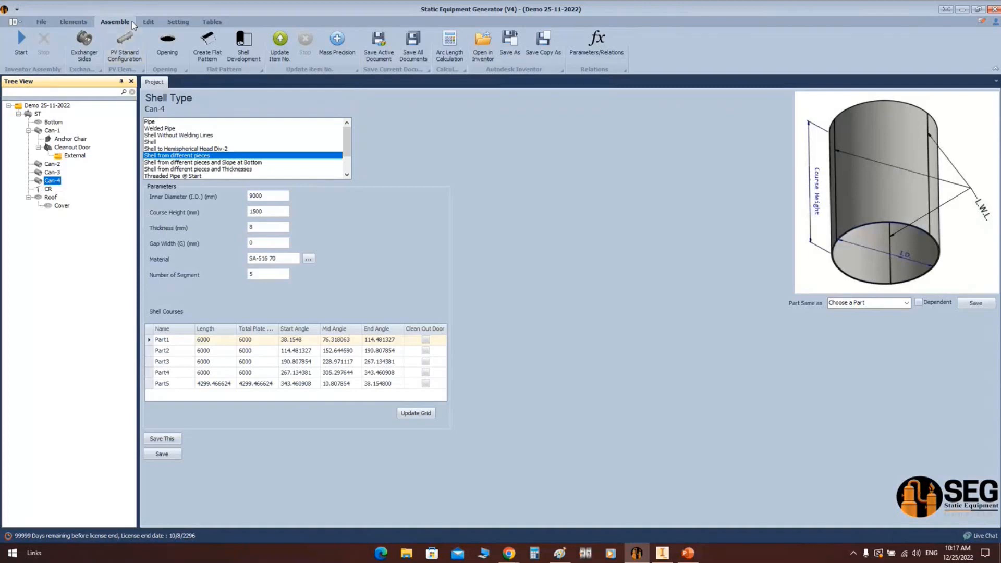
left_click(79, 23)
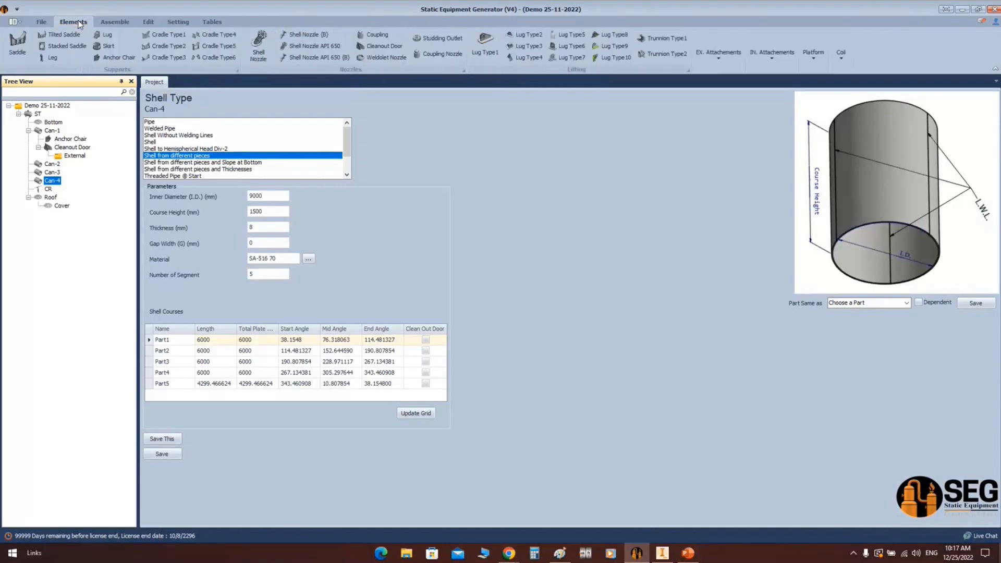
left_click(261, 46)
type("N1")
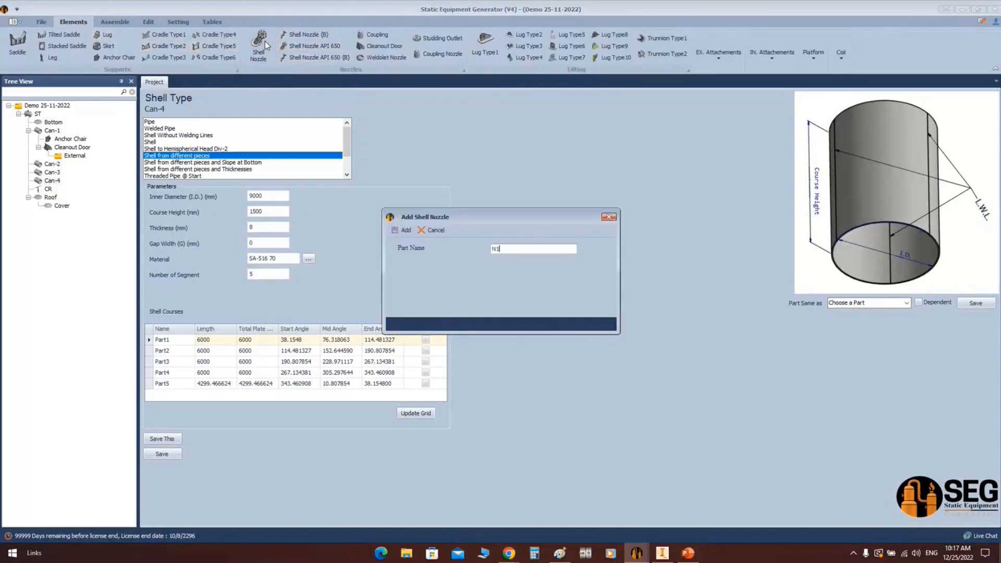
key("Return")
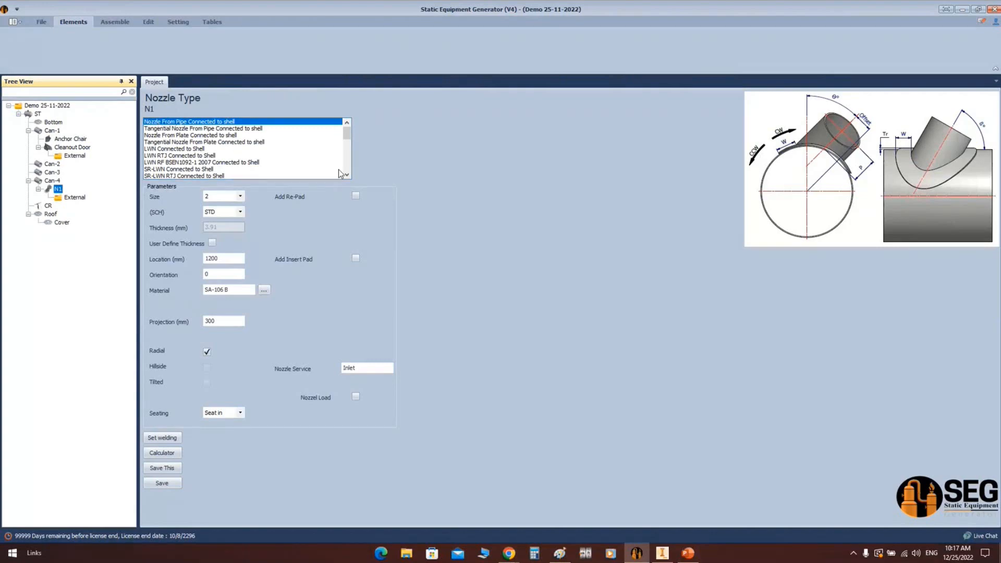
Look through the nozzle types and view the PowerPoint slide on the most common shell nozzle types
mouse_move(347, 135)
left_mouse_down()
mouse_move(348, 173)
mouse_move(354, 127)
left_mouse_up()
left_click(688, 553)
scroll(94, 374, "down", 5)
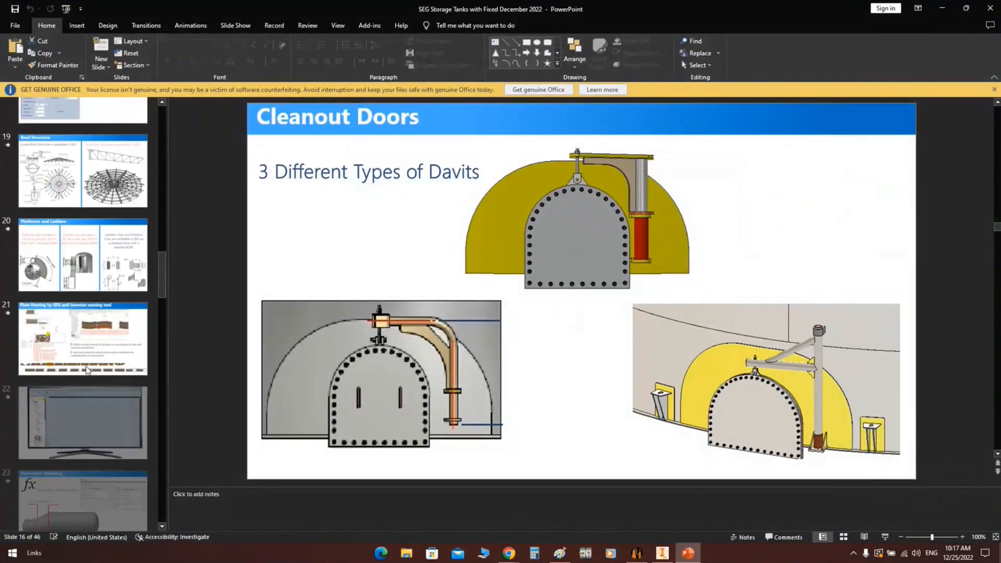
scroll(93, 374, "down", 9)
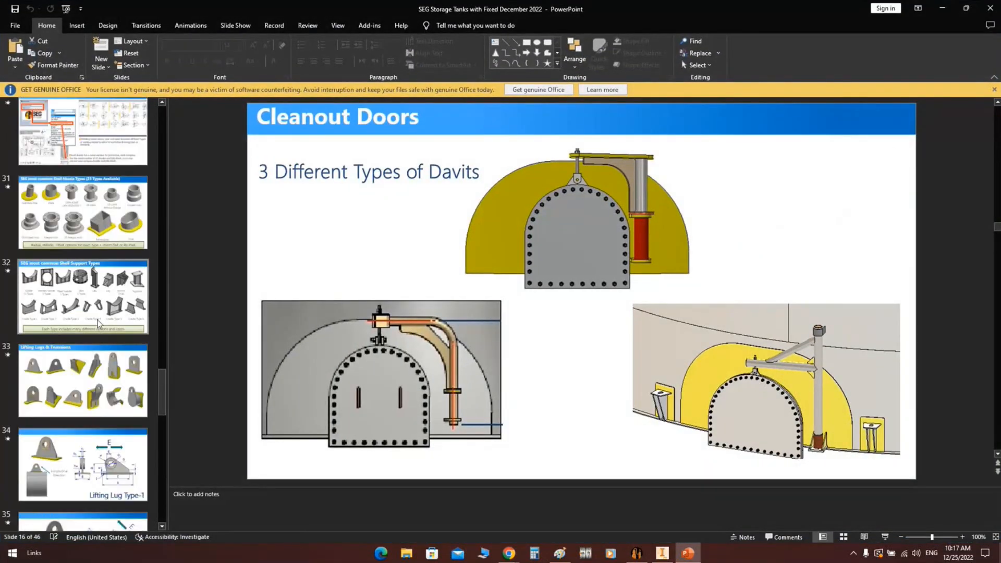
left_click(105, 210)
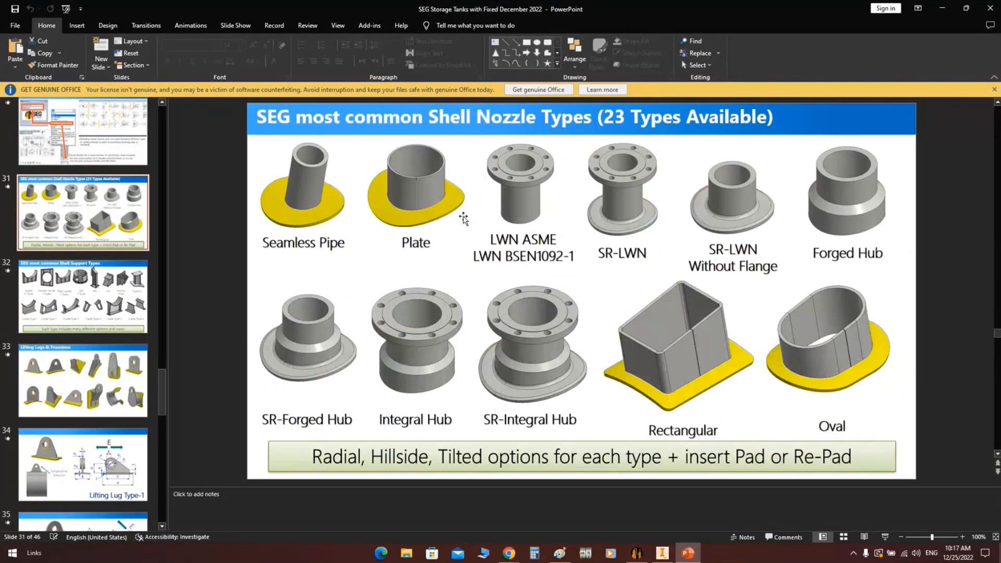
left_click(942, 8)
Set shell nozzle N1's size to 10, and delete the nozzle from Can-4
left_click(238, 196)
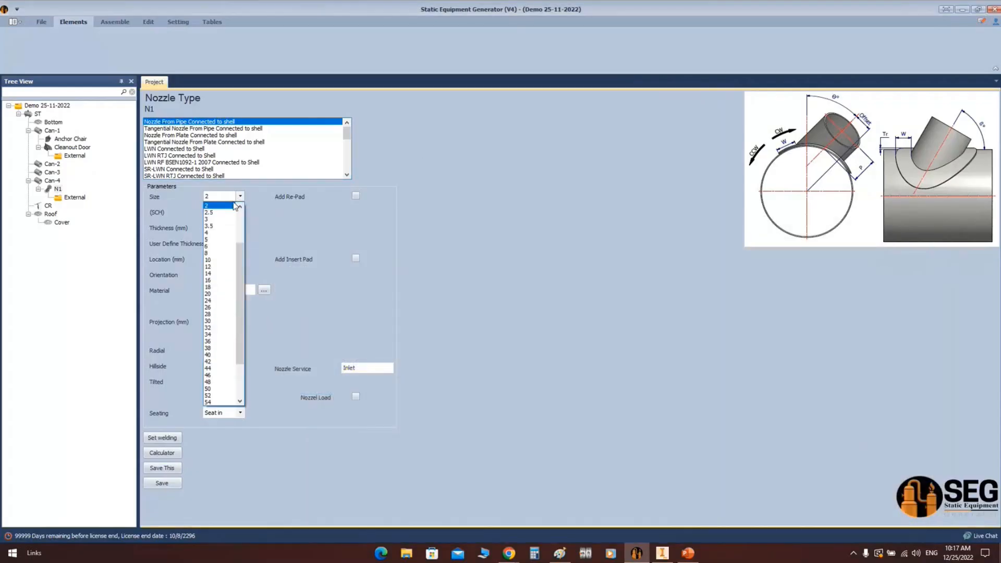
left_click(208, 260)
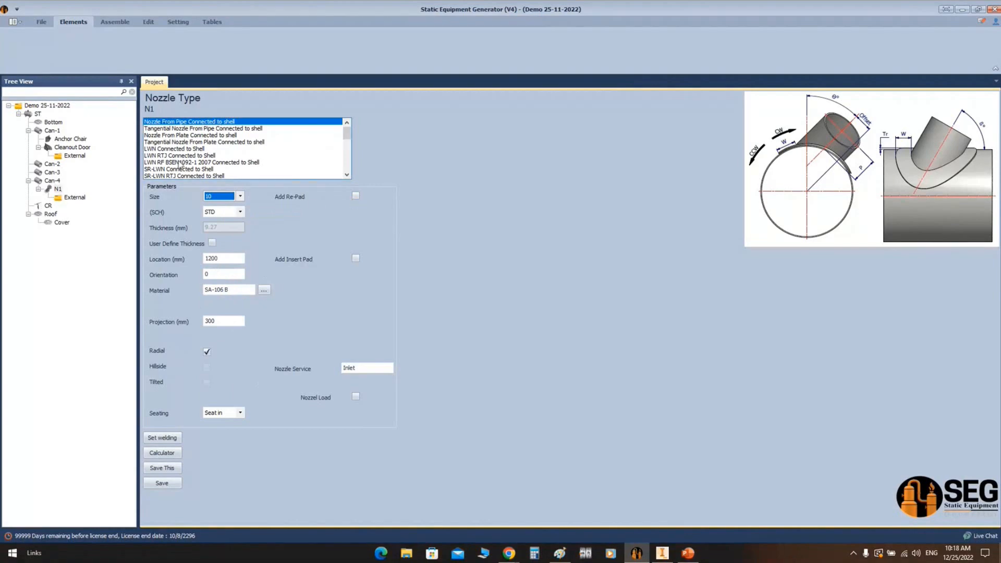
right_click(58, 190)
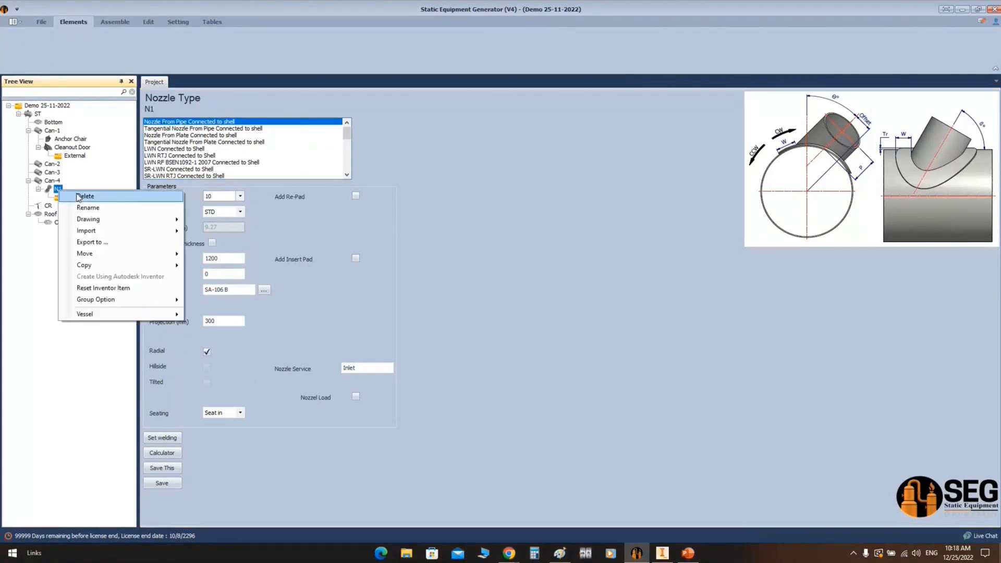
left_click(78, 207)
left_click(495, 313)
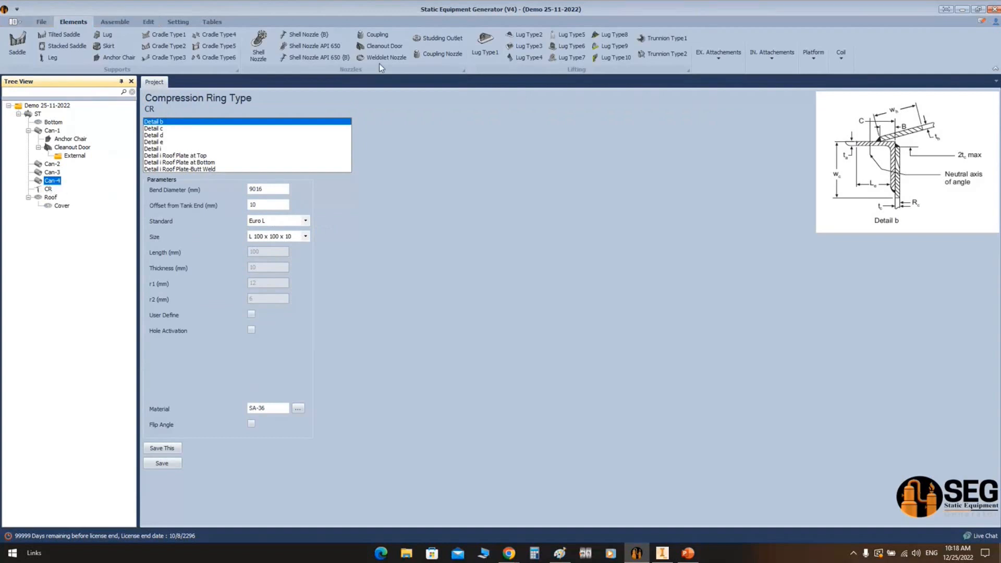
Add an API 650 shell nozzle named N1 to Can-4 and open its parameters
left_click(308, 48)
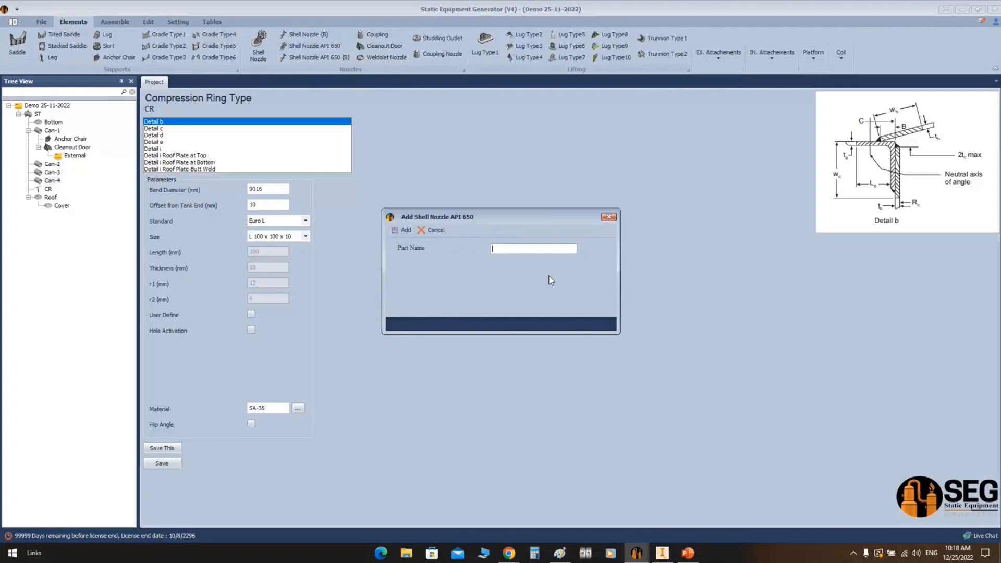
type("N1")
key("Return")
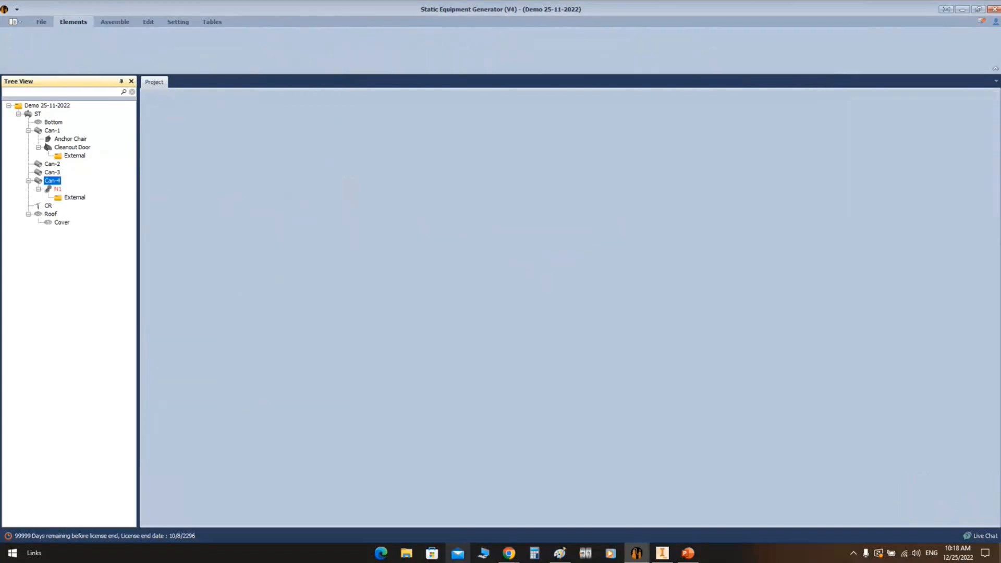
left_click(68, 190)
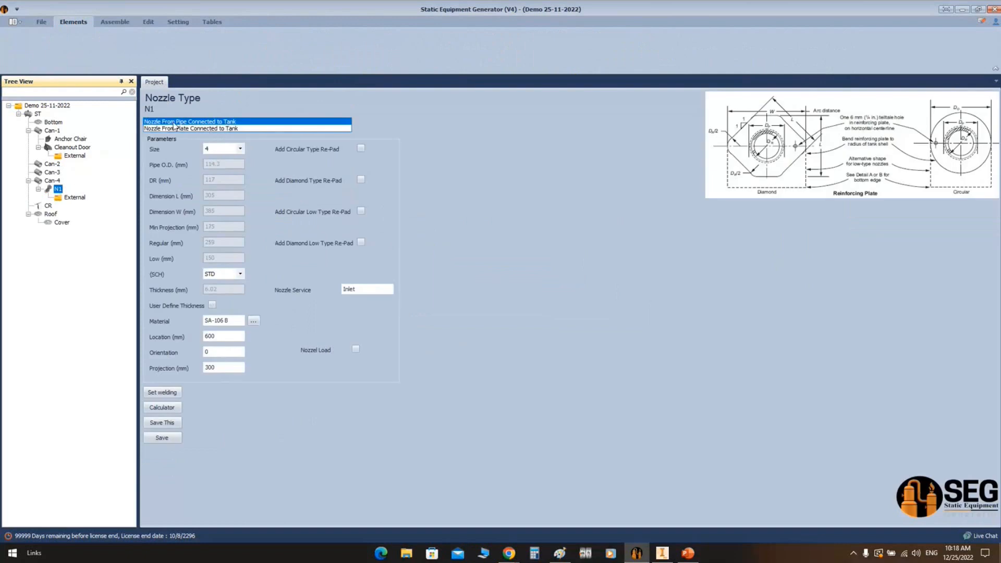
Set nozzle N1 to size 10 and schedule 40, and add a diamond type re-pad
left_click(224, 149)
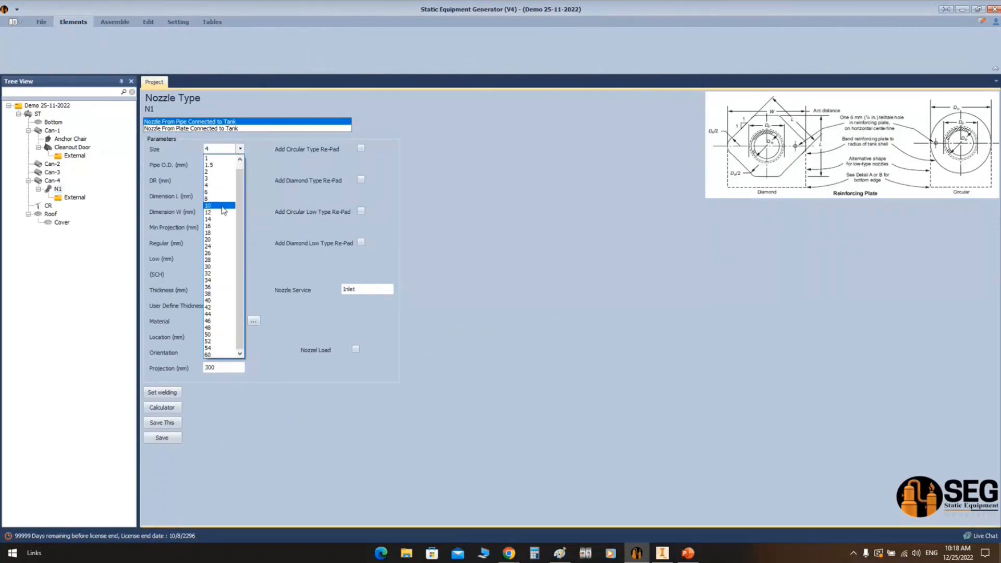
left_click(223, 205)
left_click(361, 179)
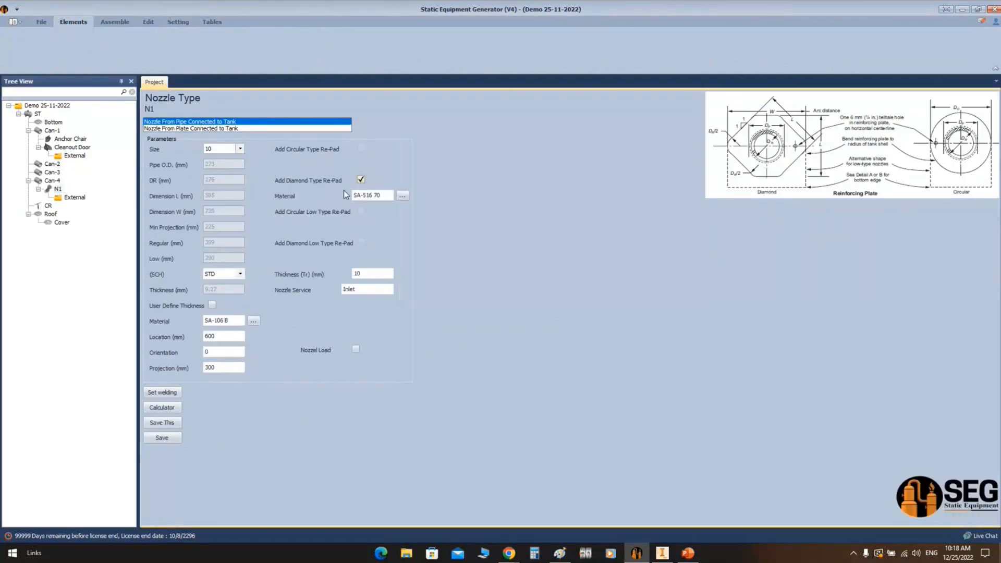
left_click(223, 273)
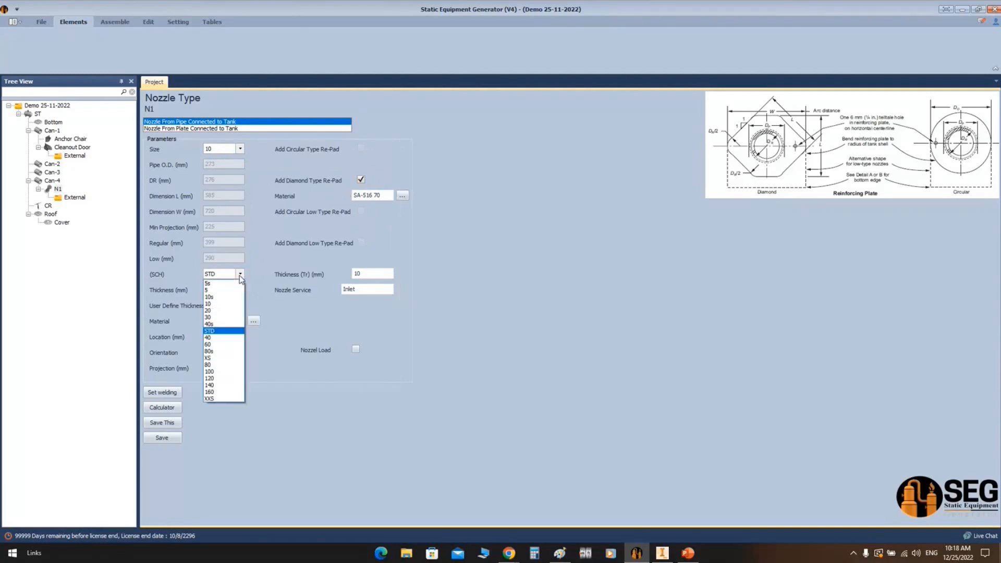
left_click(216, 337)
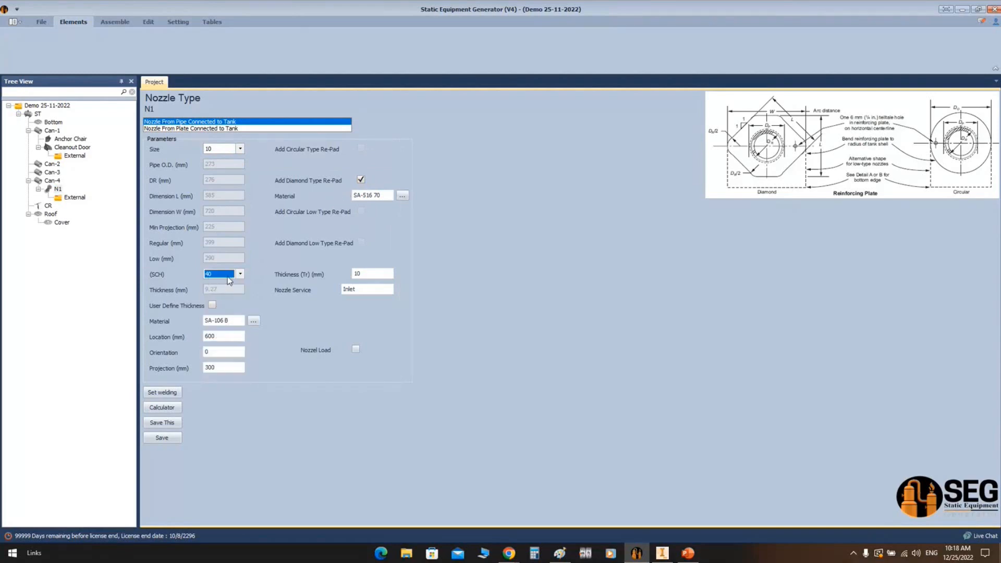
Set nozzle N1's location to 1000 mm and its orientation to 50, and save it
double_click(221, 336)
type("1000")
key("Tab")
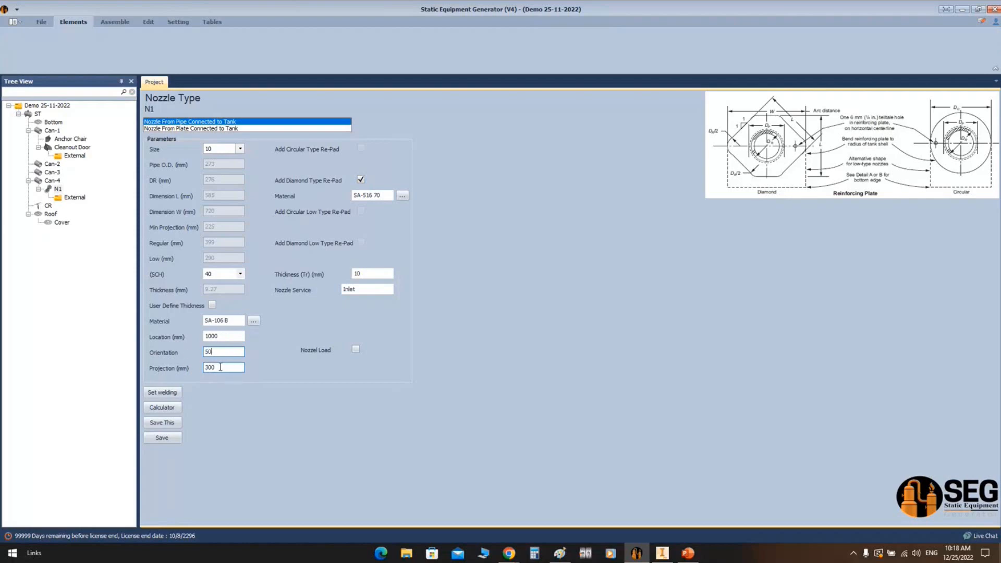
left_click(173, 438)
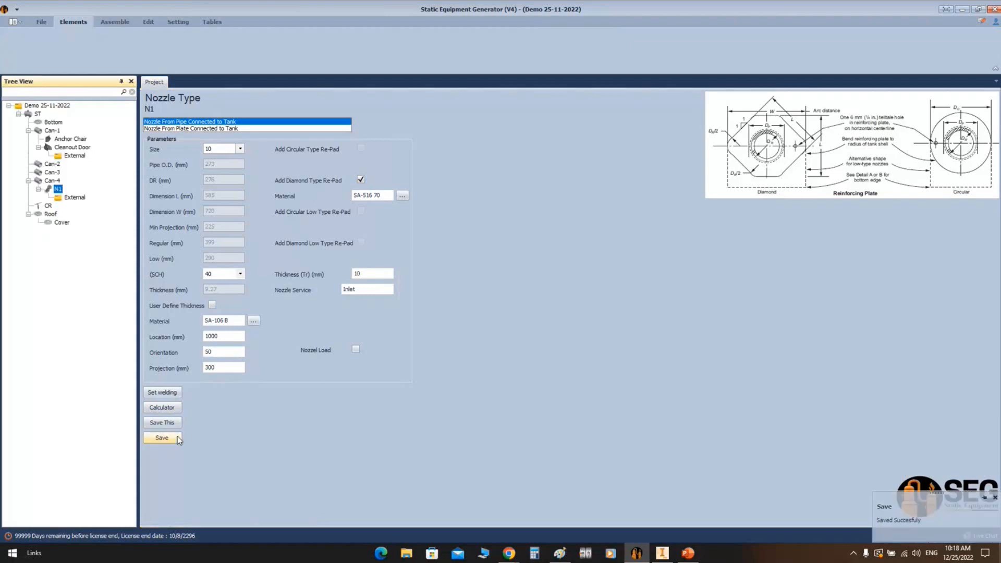
Add a flange named N1-Flange to the External folder of nozzle N1 and open its parameters
left_click(61, 197)
left_click(160, 48)
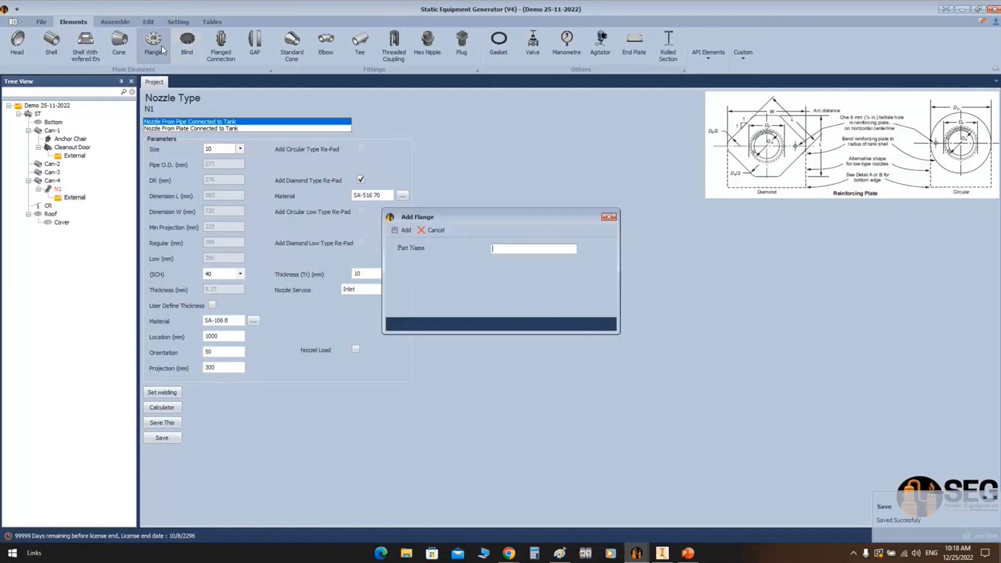
type("N1-Flange")
key("Return")
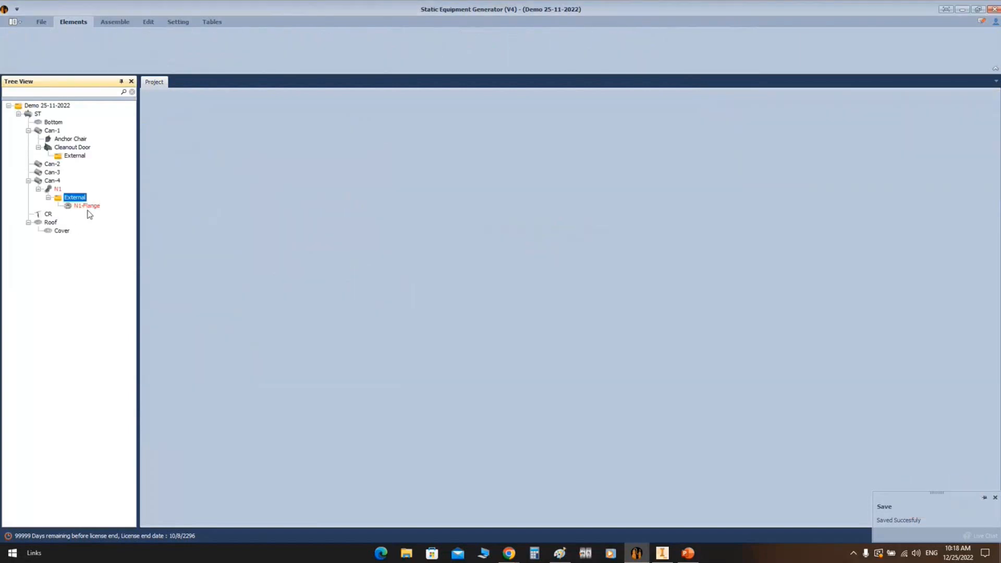
left_click(87, 206)
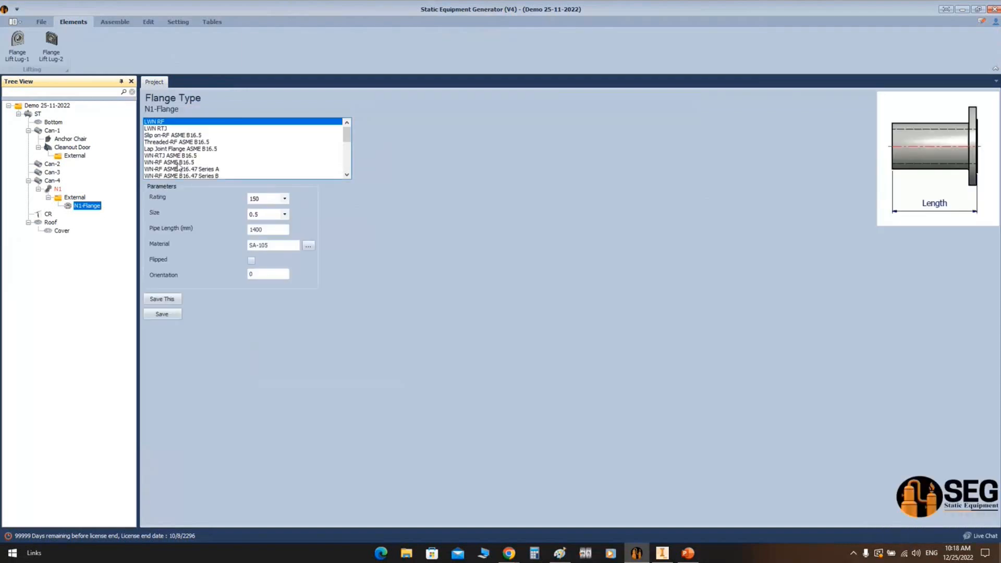
Make N1-Flange a WN-RF ASME B16.5 flange with size 10 and pipe schedule 40, and save it
left_click(177, 163)
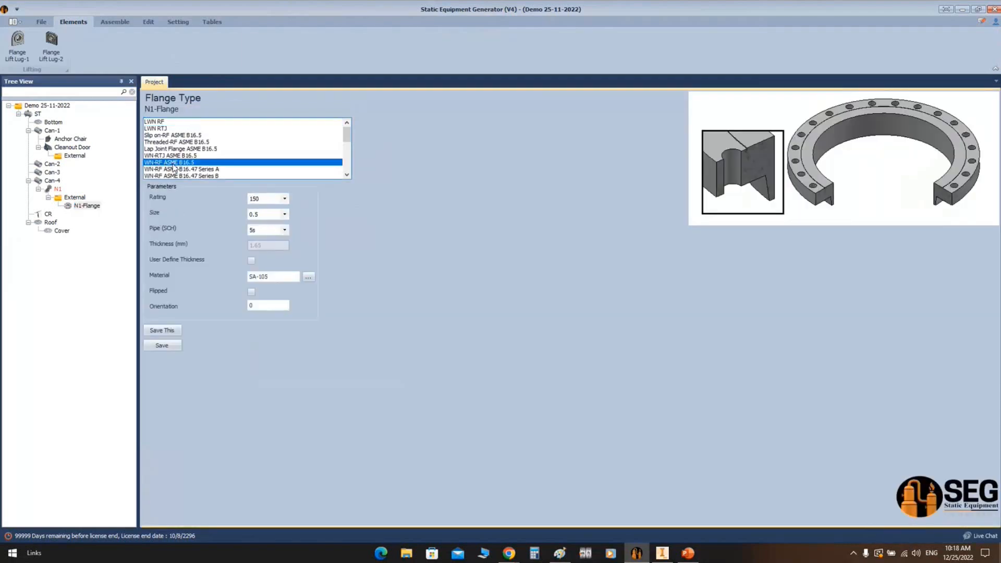
left_click(284, 215)
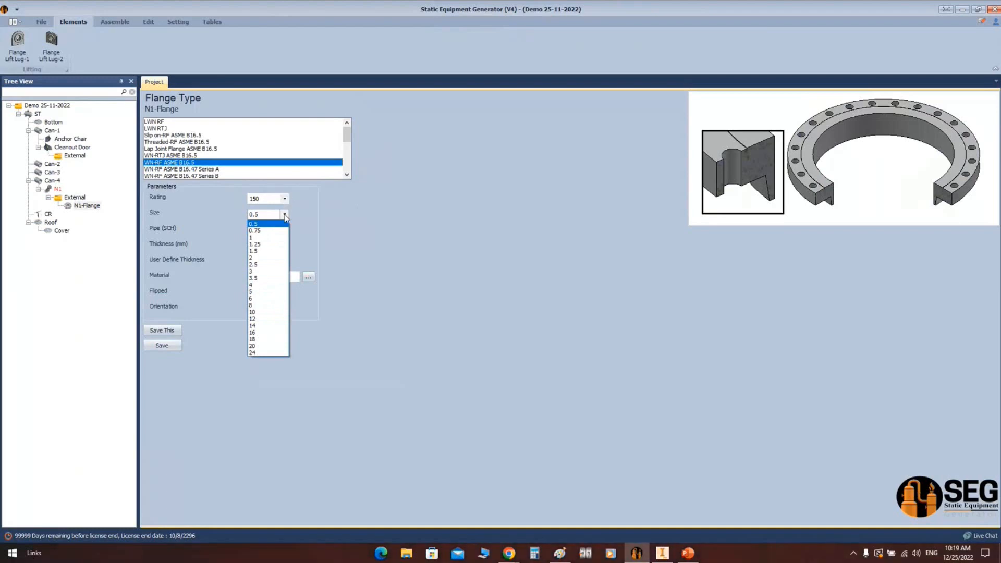
left_click(266, 311)
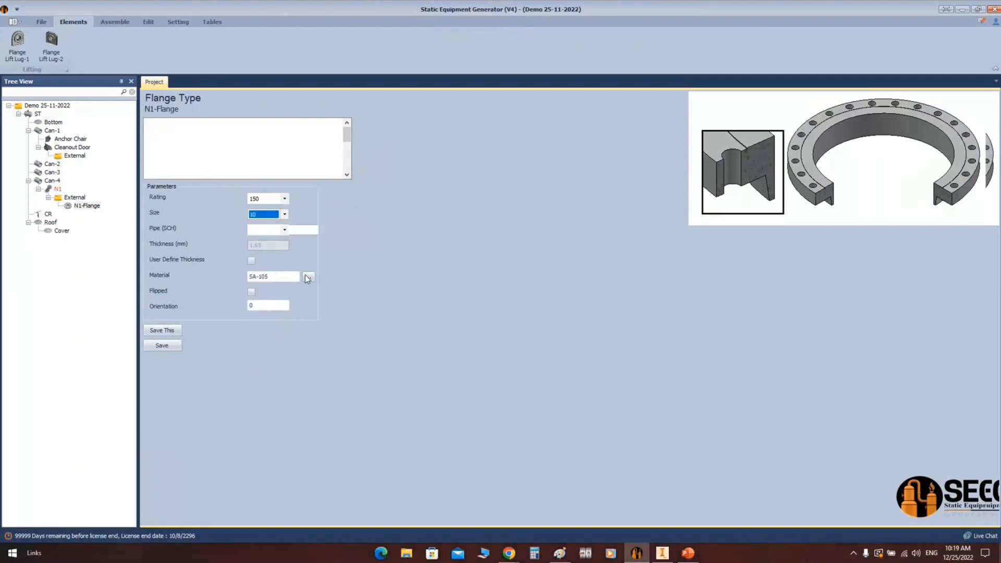
left_click(284, 230)
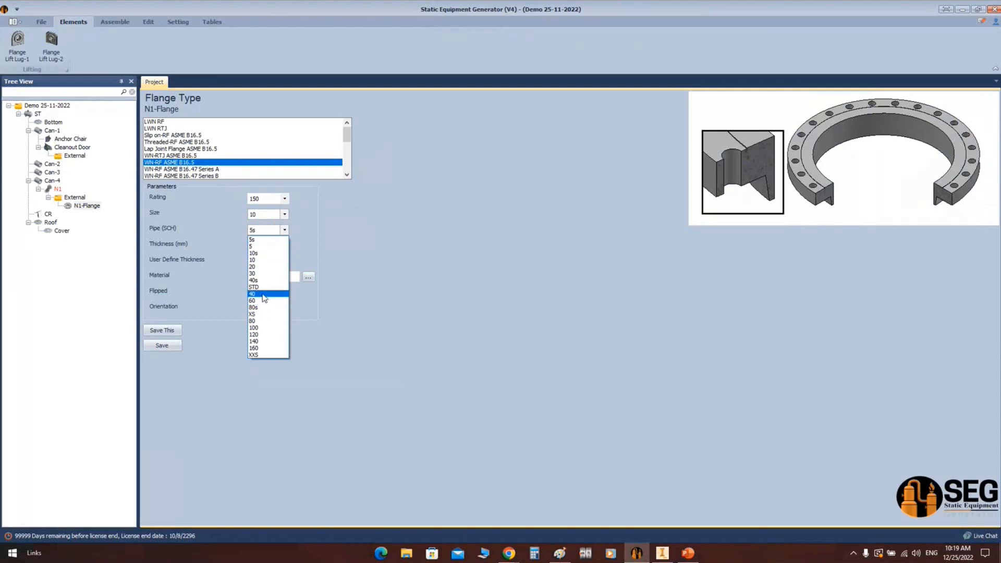
left_click(264, 294)
left_click(162, 345)
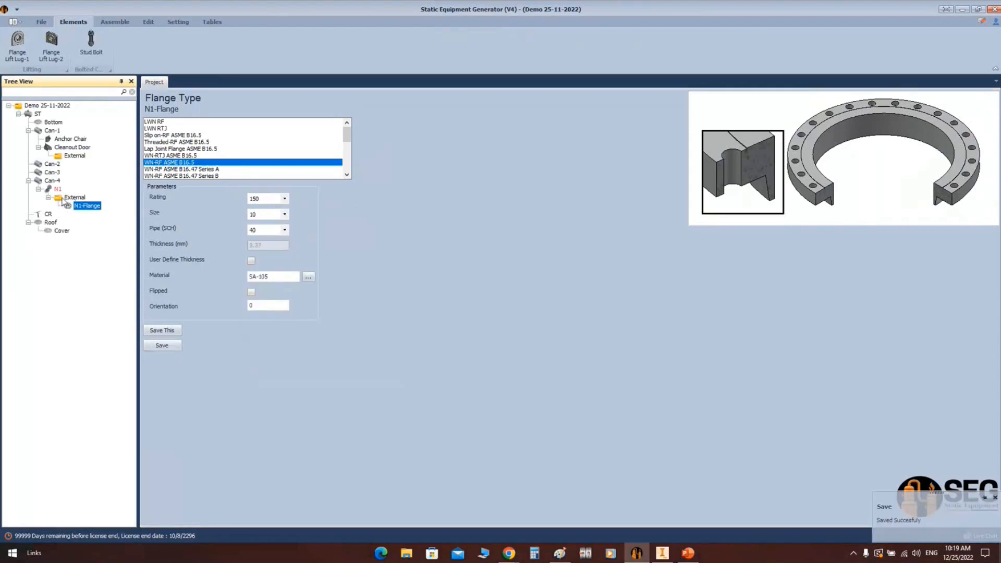
Open the nozzle calculator for N1 and select its projection from V.C.L. value
left_click(57, 189)
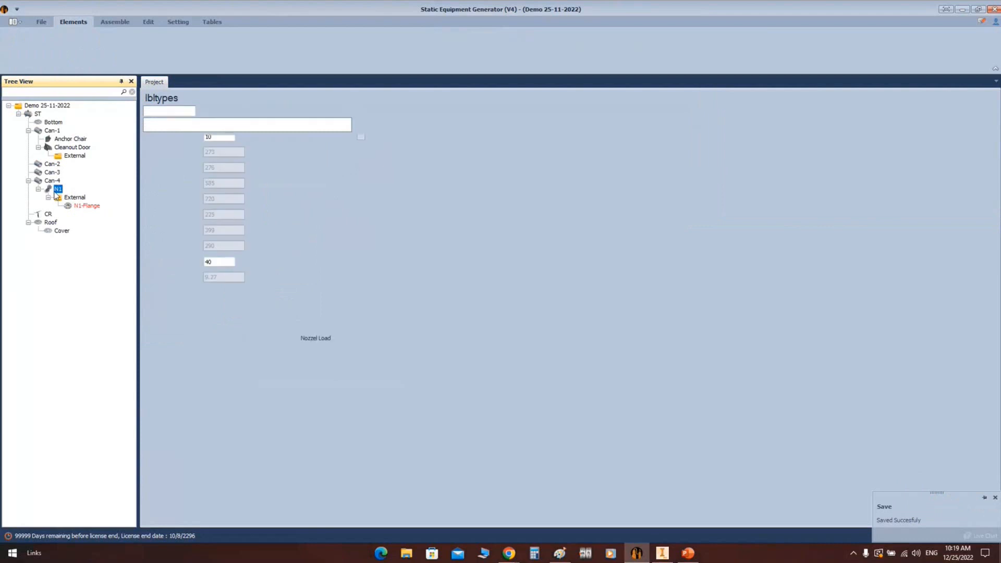
left_click(161, 407)
double_click(476, 212)
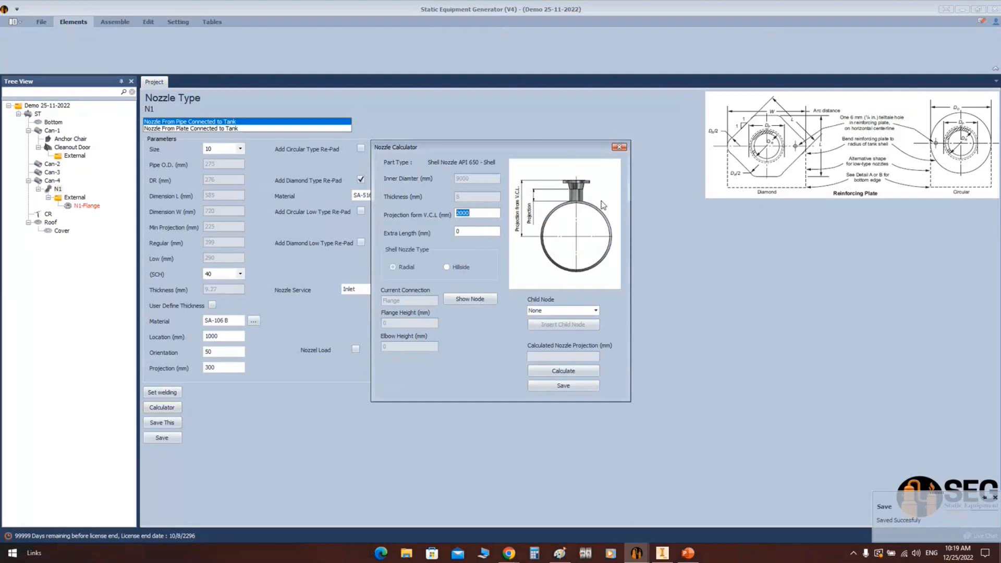
Switch to Paint, paste the captured screen, and examine the Projection from V.C.L. and Projection dimensions in the nozzle calculator diagram
left_click(559, 557)
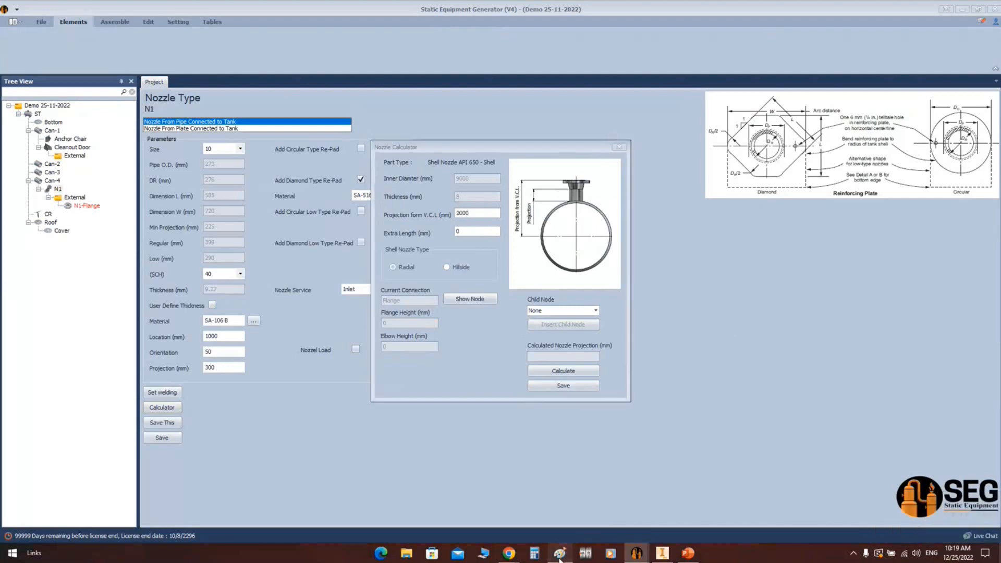
key("ctrl+v")
scroll(605, 290, "up", 2, "ctrl")
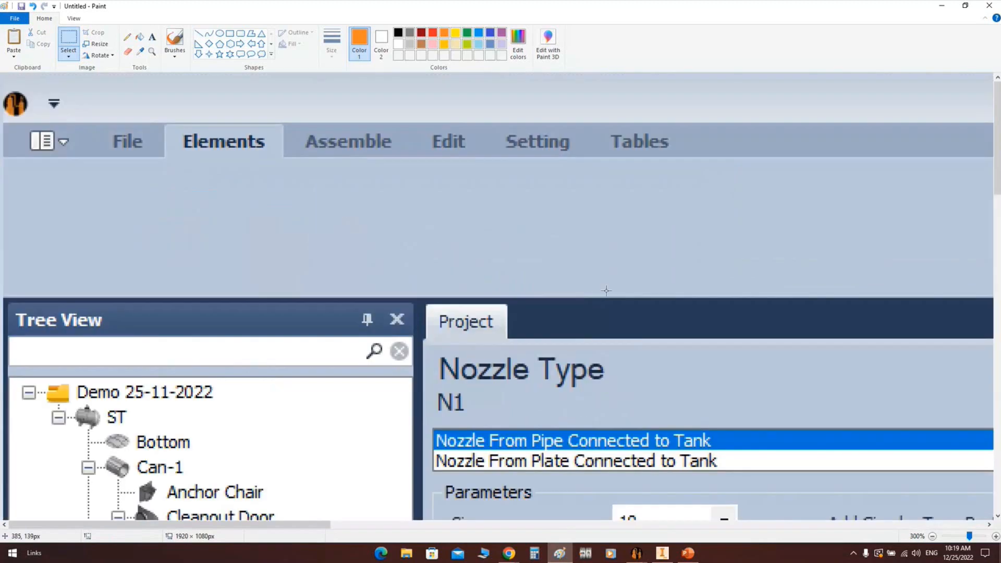
scroll(606, 290, "down", 5)
left_click_drag(326, 521, 699, 523)
left_click_drag(407, 158, 449, 353)
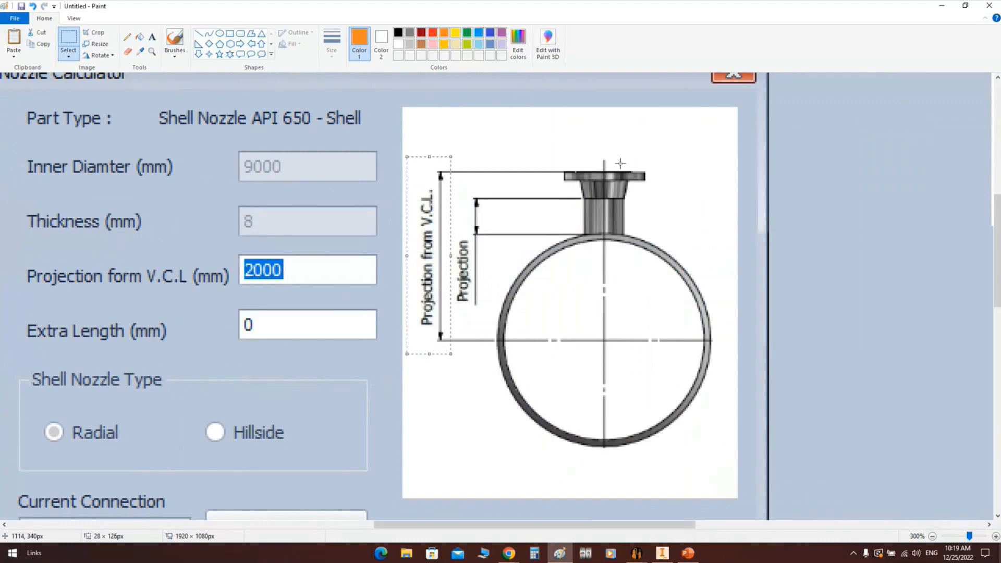
left_click(467, 207)
left_click_drag(455, 189, 485, 311)
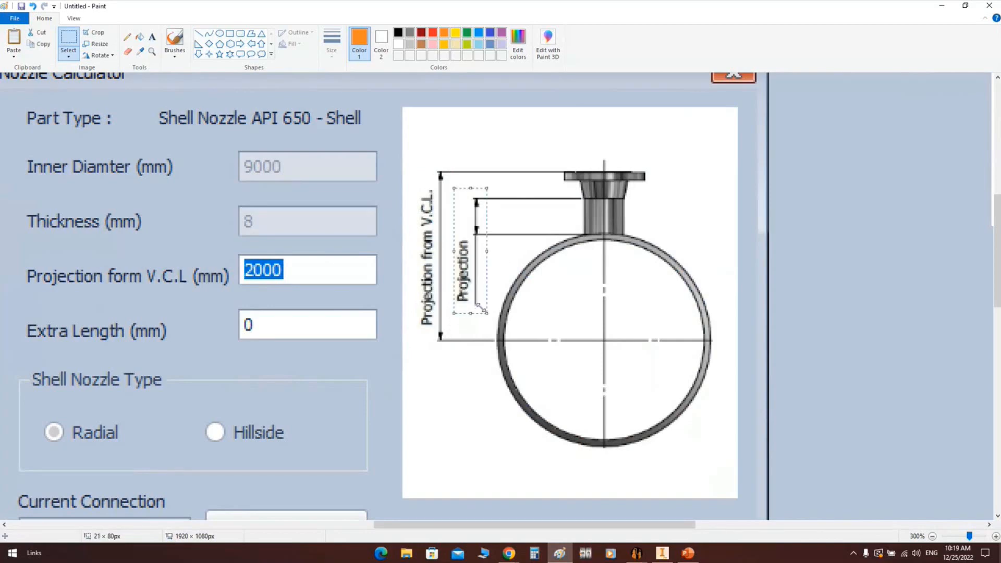
left_click(648, 443)
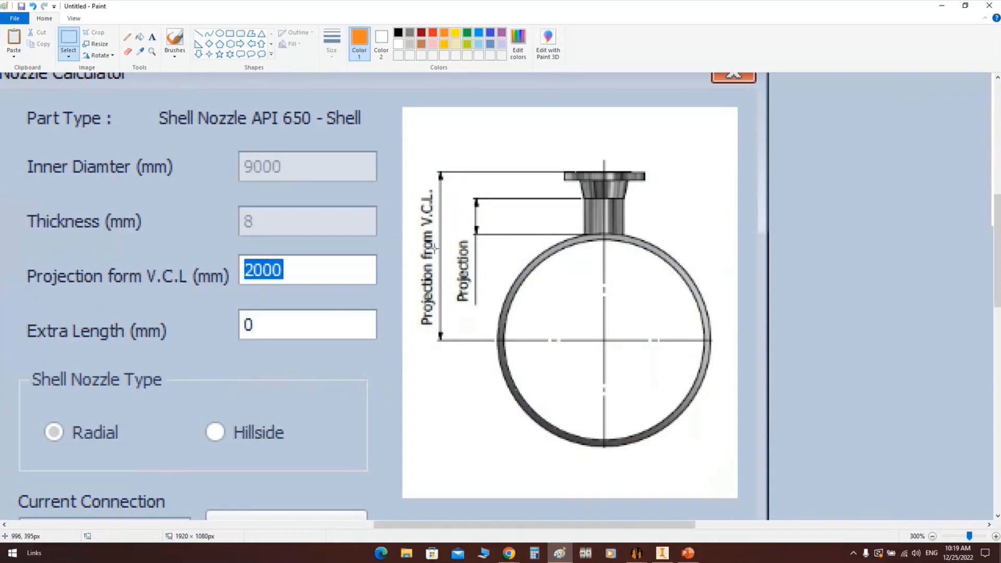
Start a new blank image in Paint to replace the pasted screenshot
scroll(430, 239, "down", 3, "ctrl")
left_click(15, 19)
left_click(28, 36)
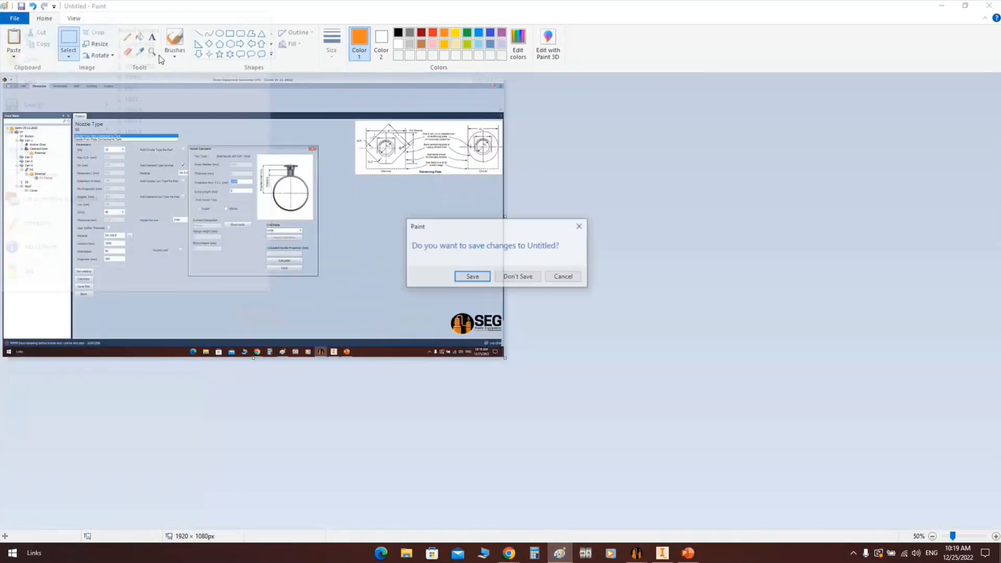
Discard the unsaved image for a blank canvas and draw a circle about 481 px in diameter near its middle
left_click(513, 275)
left_click(221, 34)
left_click_drag(207, 148, 478, 398, "shift")
left_click_drag(343, 283, 321, 258)
Draw a horizontal centreline about 754 px long through the circle's centre, extending past both sides
left_click(197, 34)
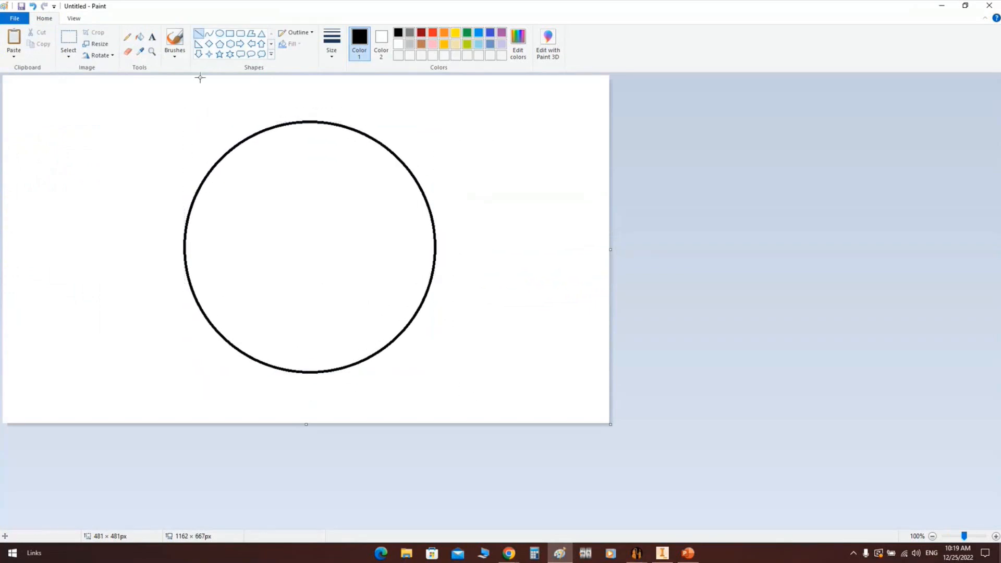
left_click_drag(113, 243, 506, 243)
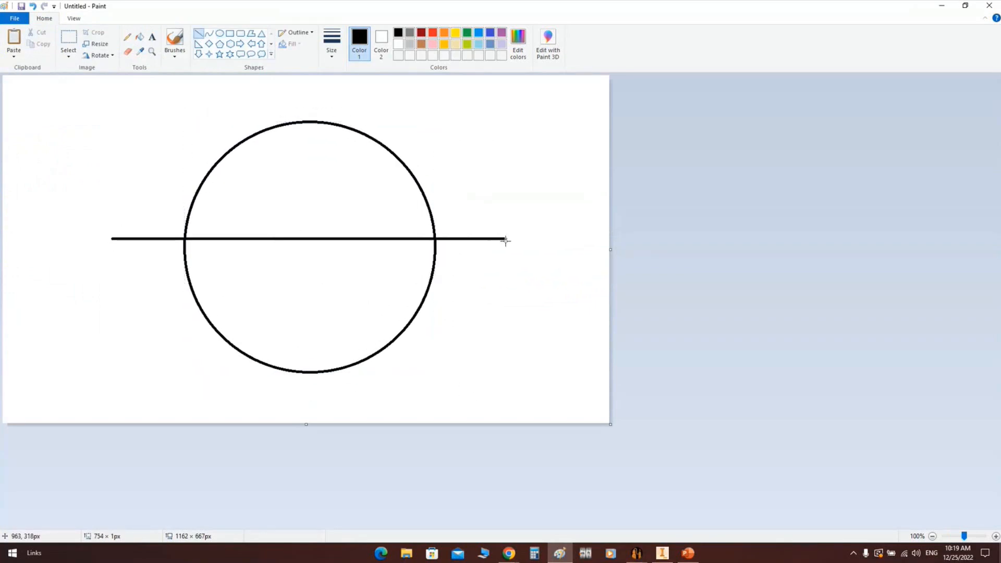
left_click_drag(348, 244, 345, 249)
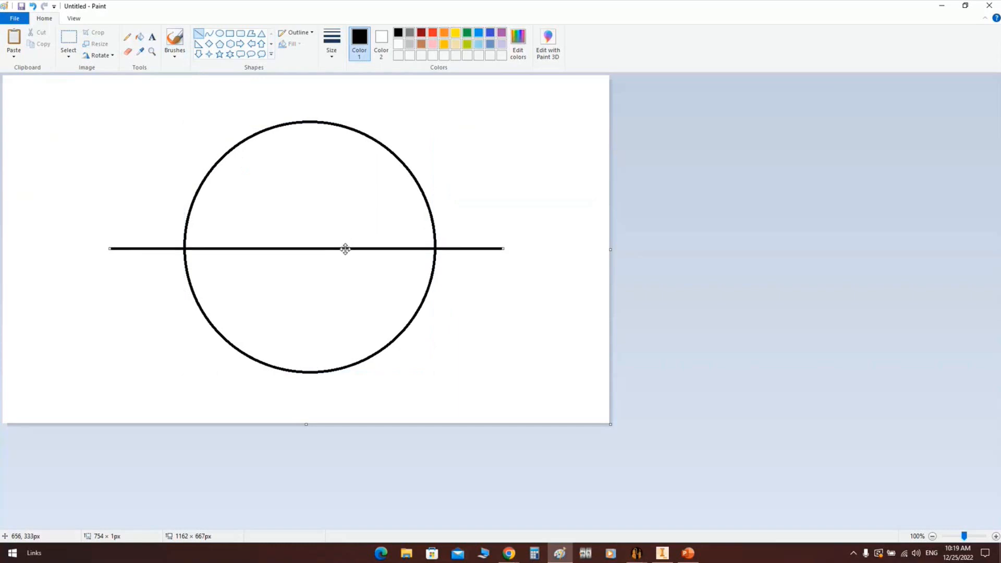
Draw a small square of about 50 × 50 px resting on the top of the circle
left_click(198, 33)
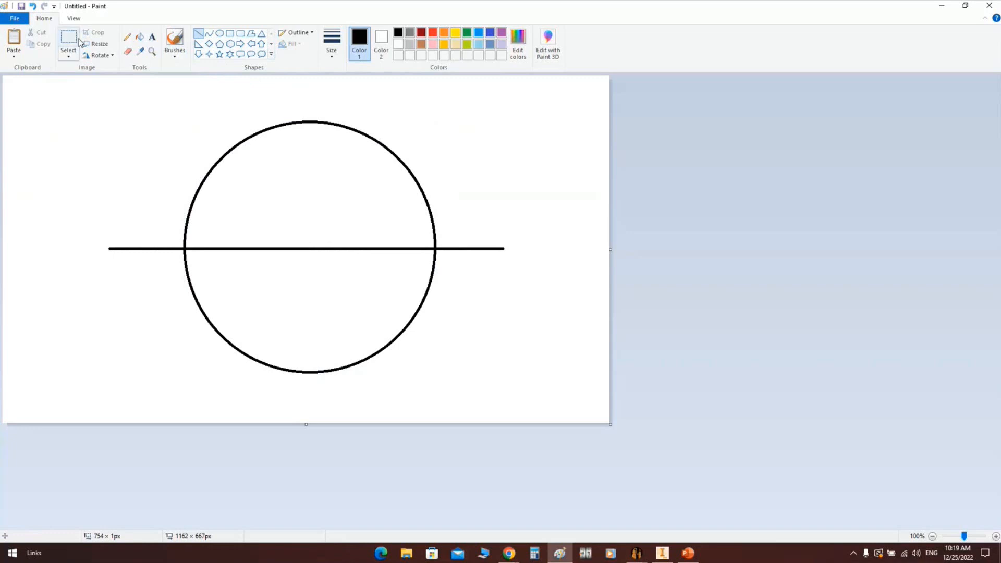
left_click(230, 32)
left_click_drag(298, 93, 324, 127)
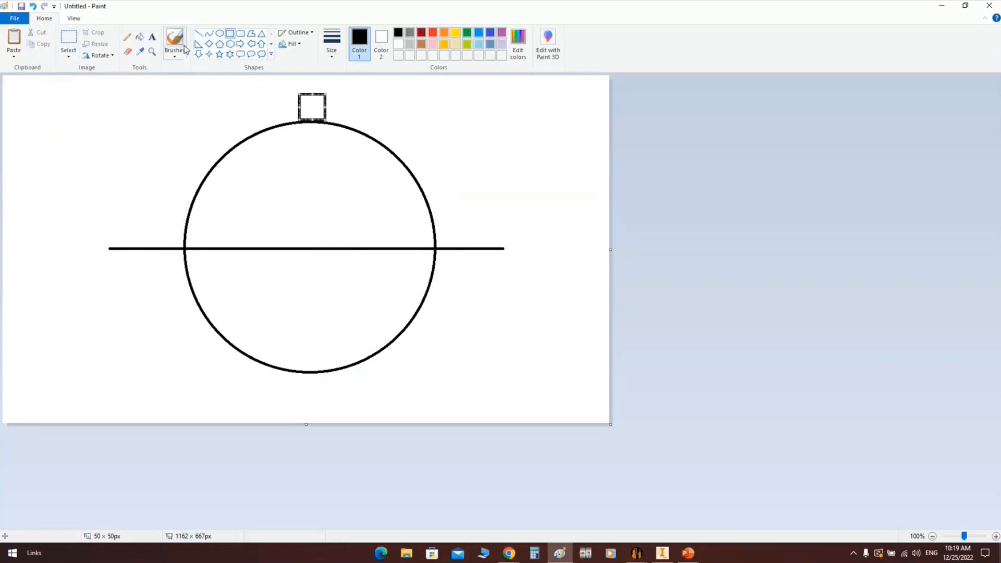
Draw a vertical line about 221 px long up from the centreline, left of the circle, and label it 9016/2
left_click(199, 34)
left_click_drag(150, 244, 157, 129)
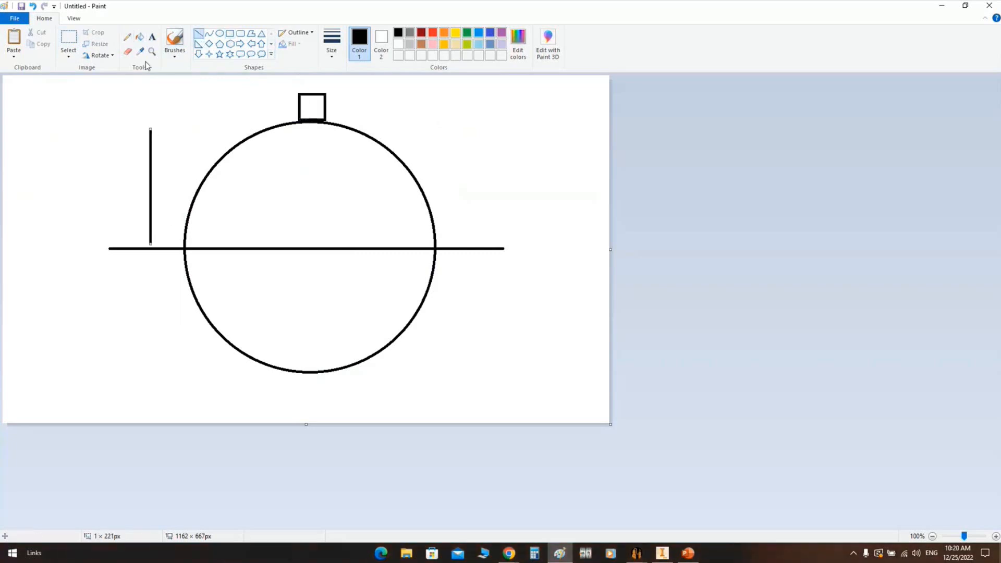
left_click(152, 37)
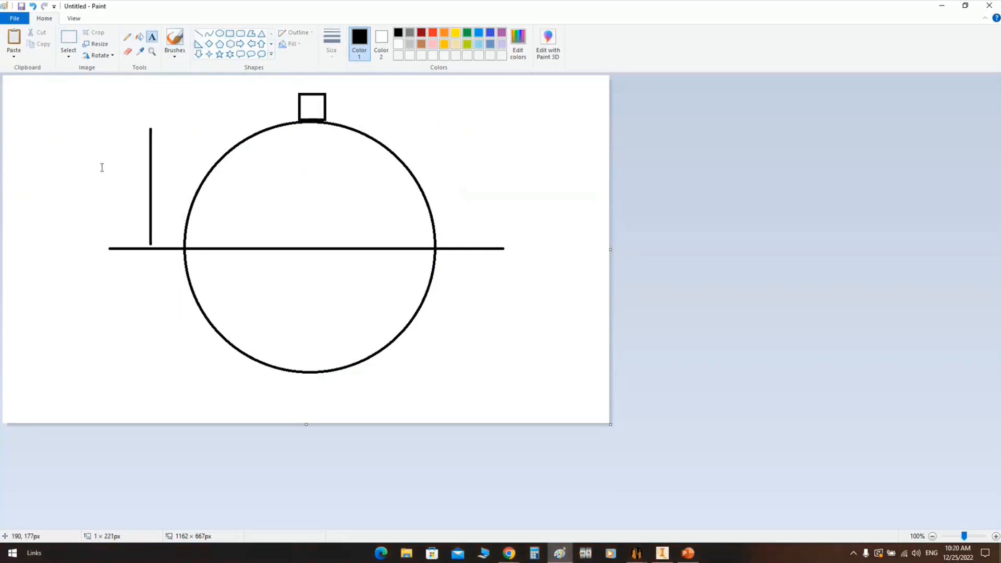
left_click(101, 166)
type("901")
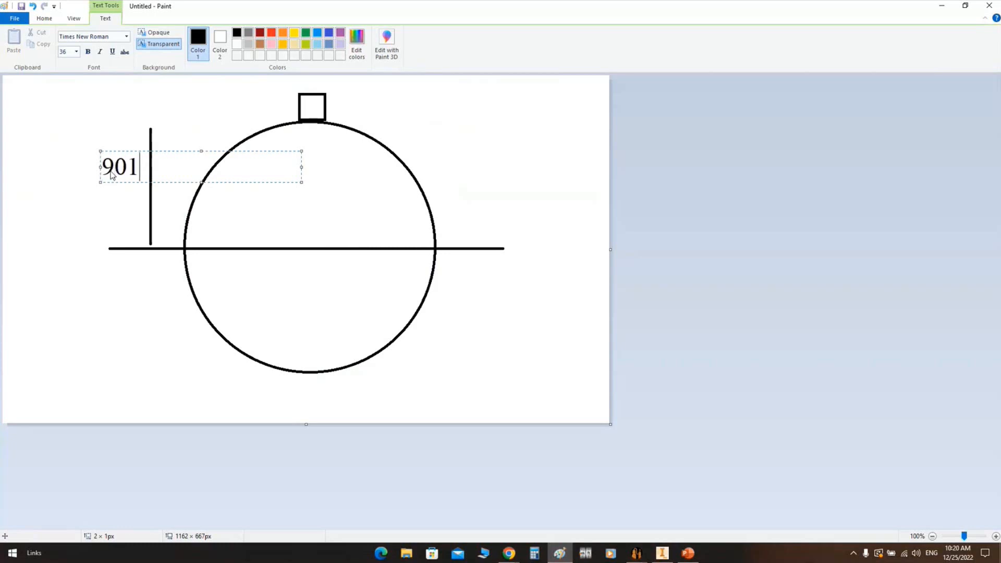
type("6/2")
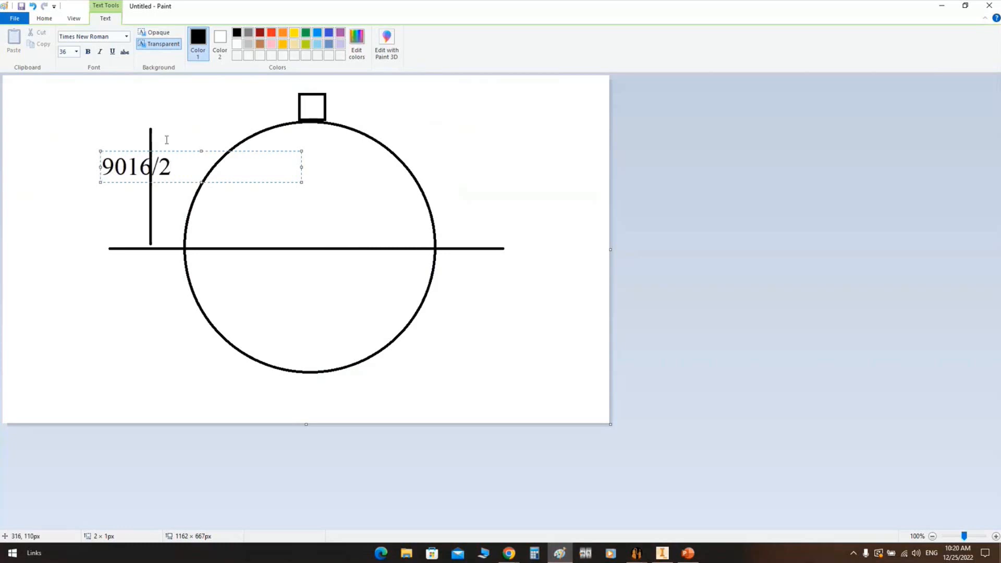
left_click_drag(176, 152, 137, 152)
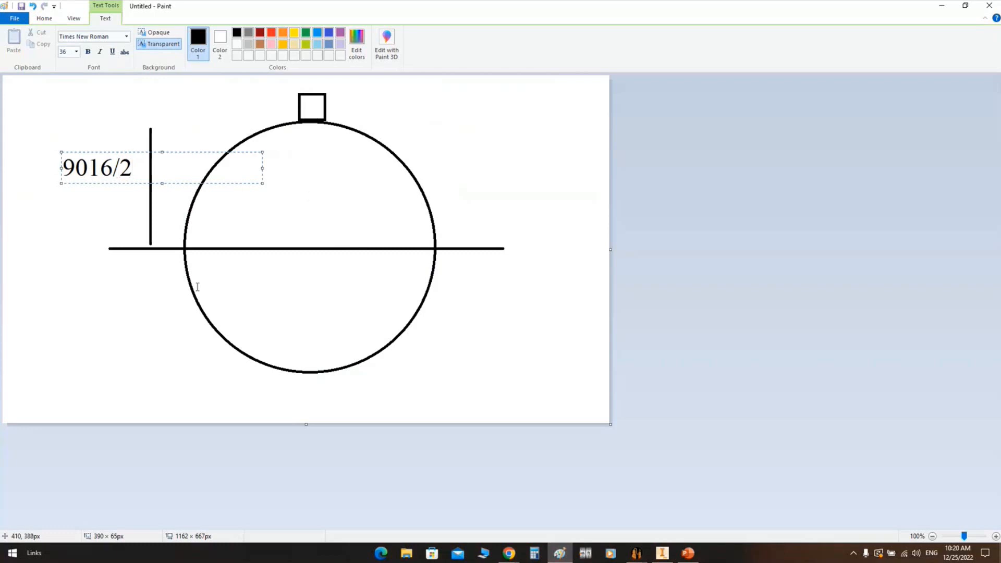
left_click(194, 103)
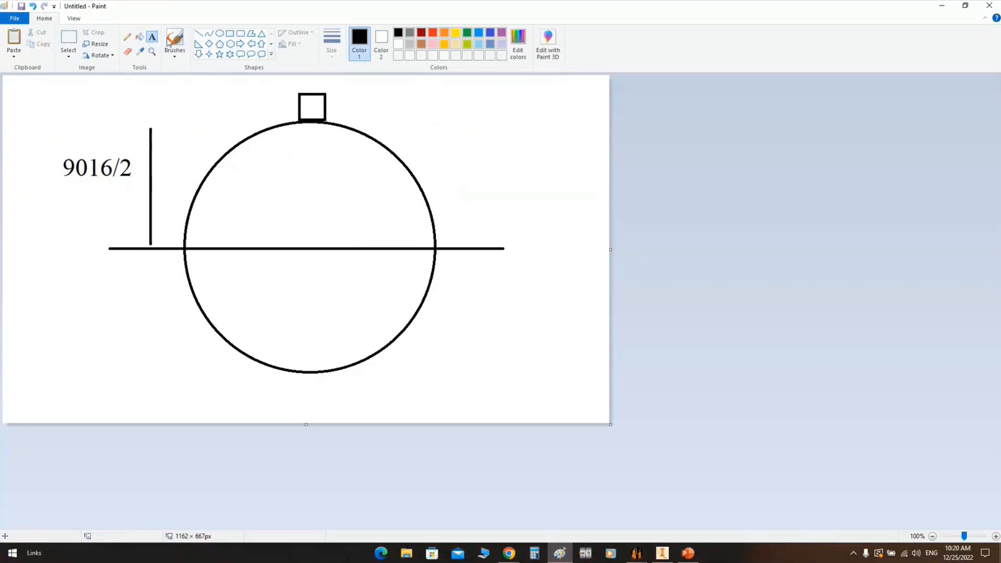
Add the text 200 just left of the small square on top of the circle
left_click(256, 86)
type("15")
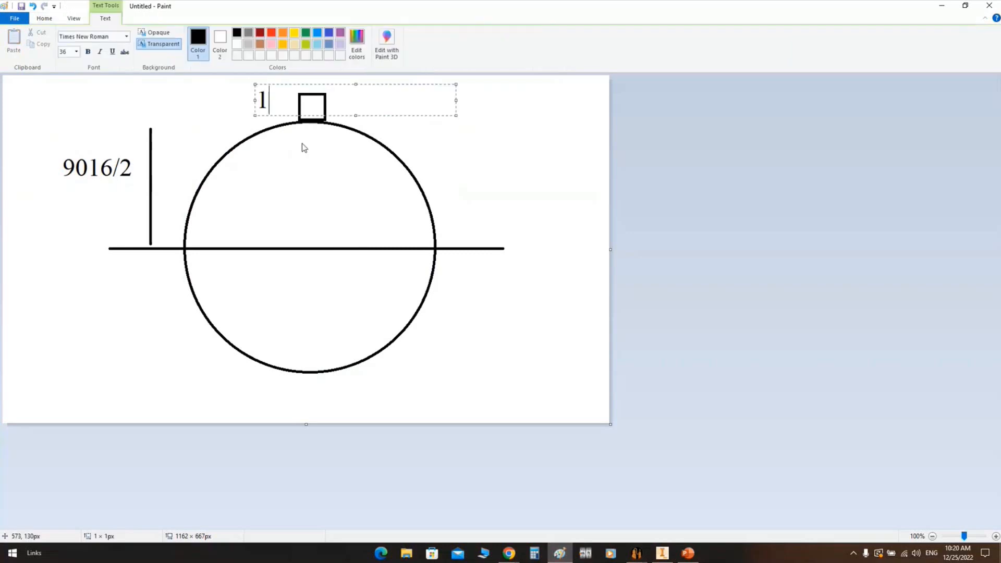
key("BackSpace")
key("BackSpace")
type("200")
left_click_drag(373, 86, 352, 85)
left_click(538, 127)
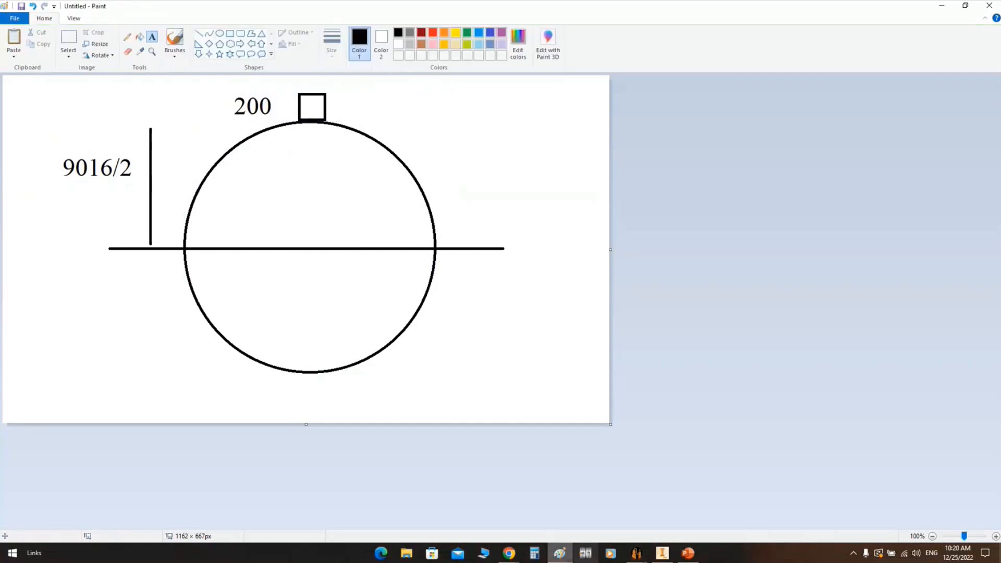
Calculate 9016/2 plus 200 in Calculator
left_click(534, 552)
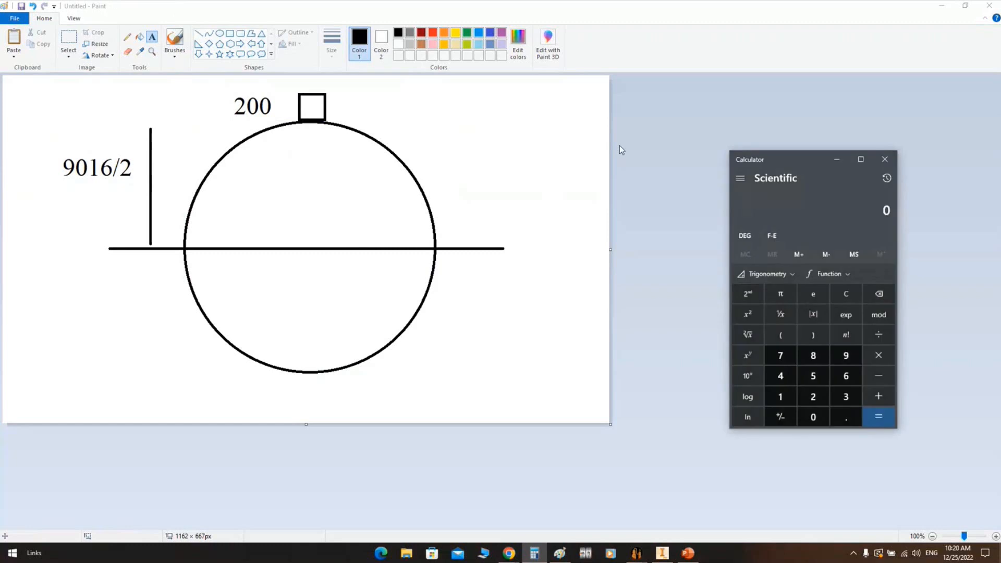
type("1")
key("BackSpace")
type("9016/2")
key("Return")
type("+200")
key("Return")
left_click_drag(858, 211, 895, 212)
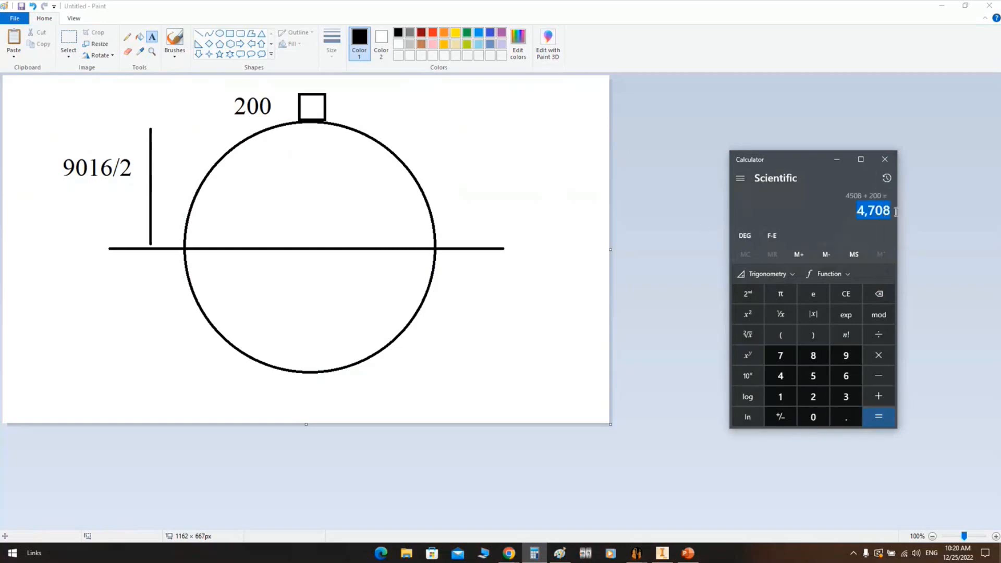
left_click(860, 211)
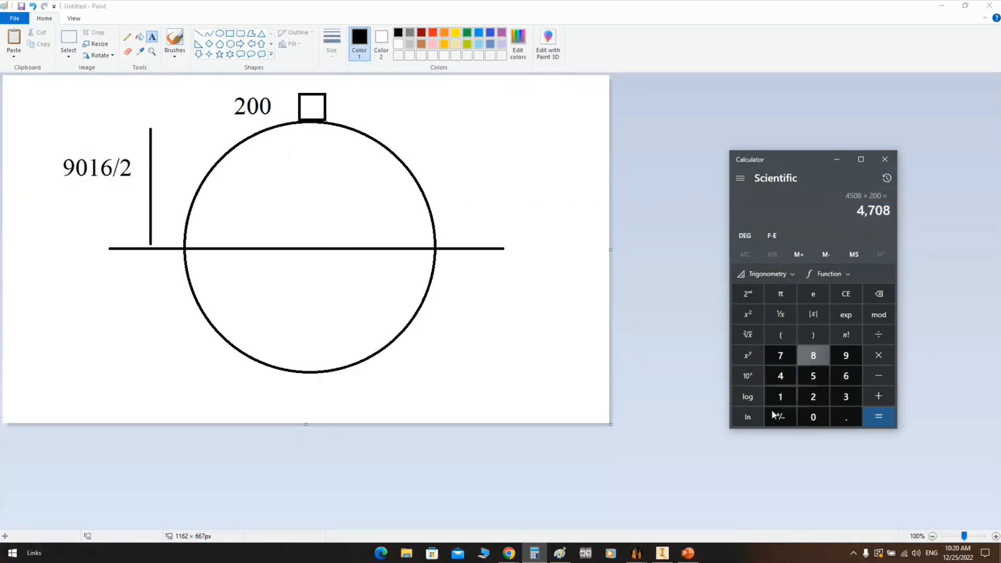
Switch to Static Equipment Generator, set nozzle N1's projection from V.C.L to 4750 mm, calculate the nozzle projection and save it
left_click(636, 552)
left_click(712, 516)
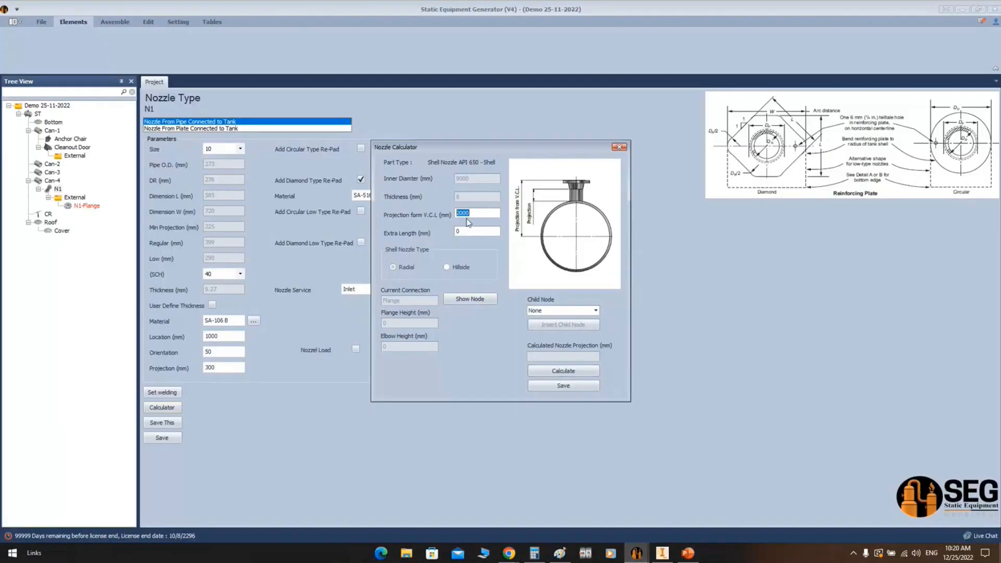
type("47500")
key("BackSpace")
left_click(542, 370)
left_click(562, 385)
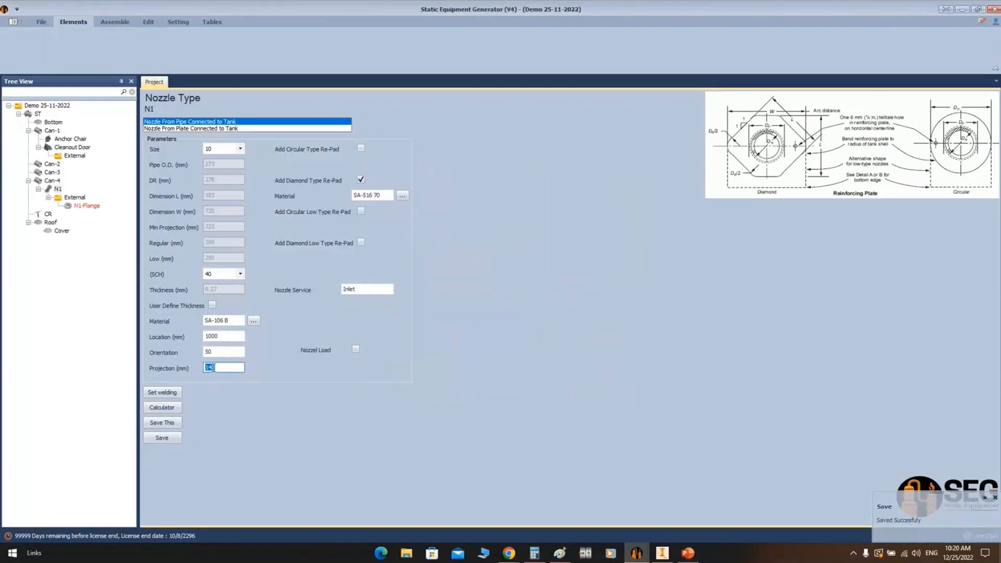
Open N1's welding details, preview Double V and both clad options, and settle on Single V with No Clad
left_click(161, 392)
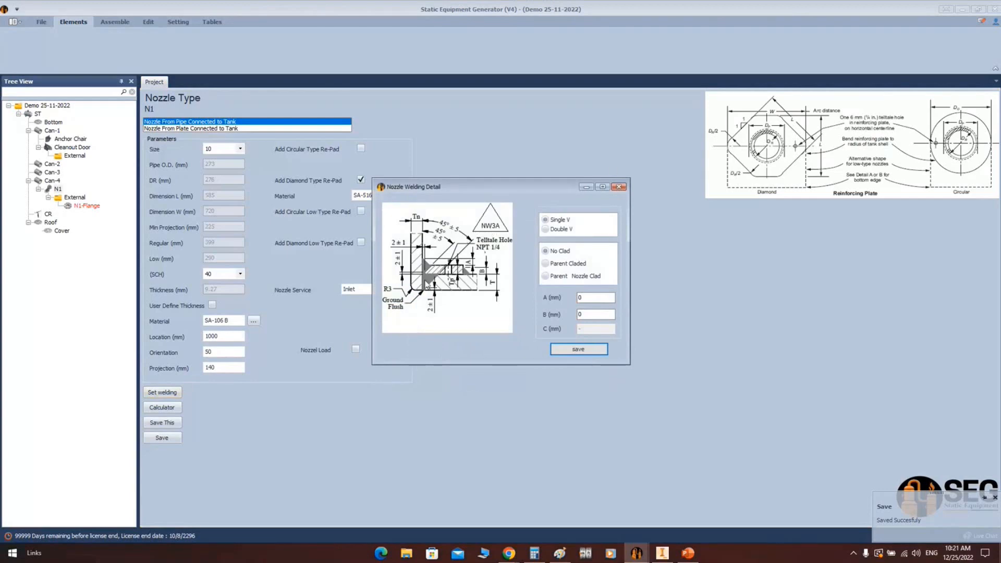
left_click(561, 231)
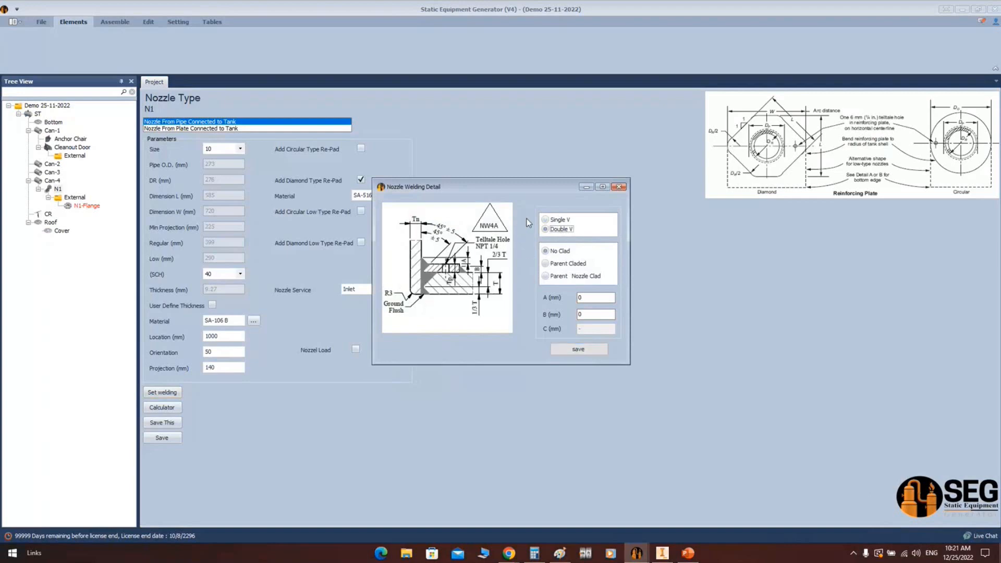
left_click(553, 220)
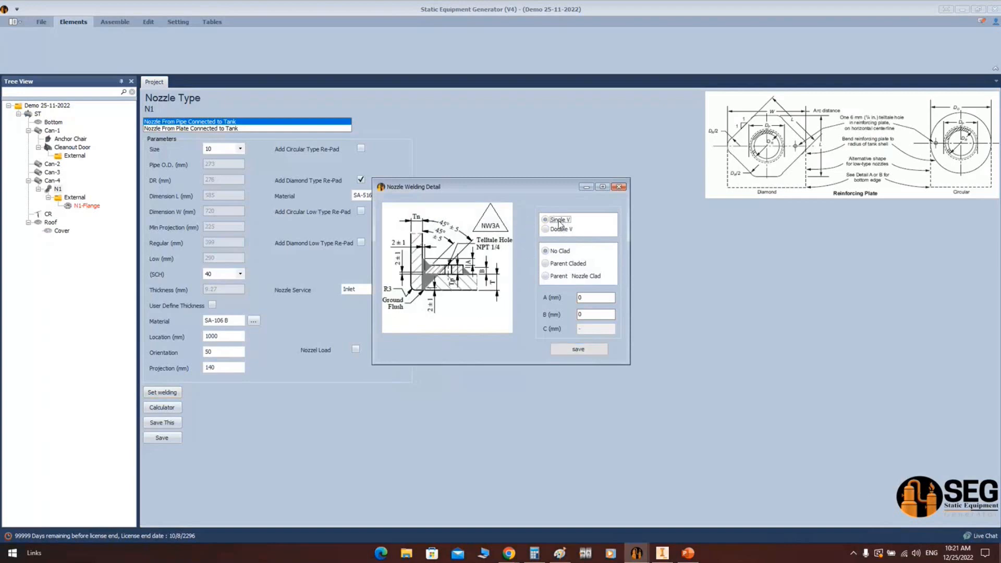
left_click(556, 263)
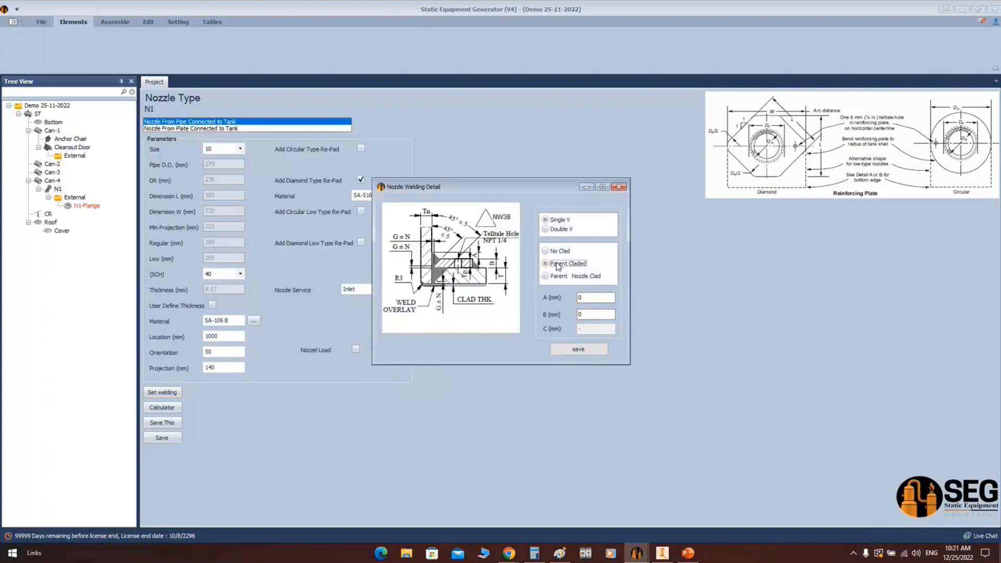
left_click(547, 276)
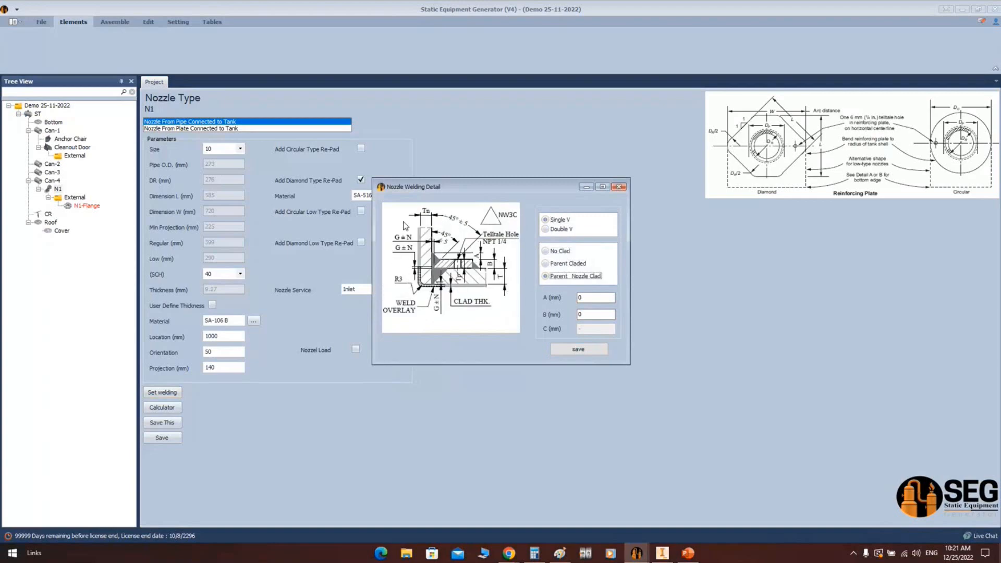
left_click(553, 252)
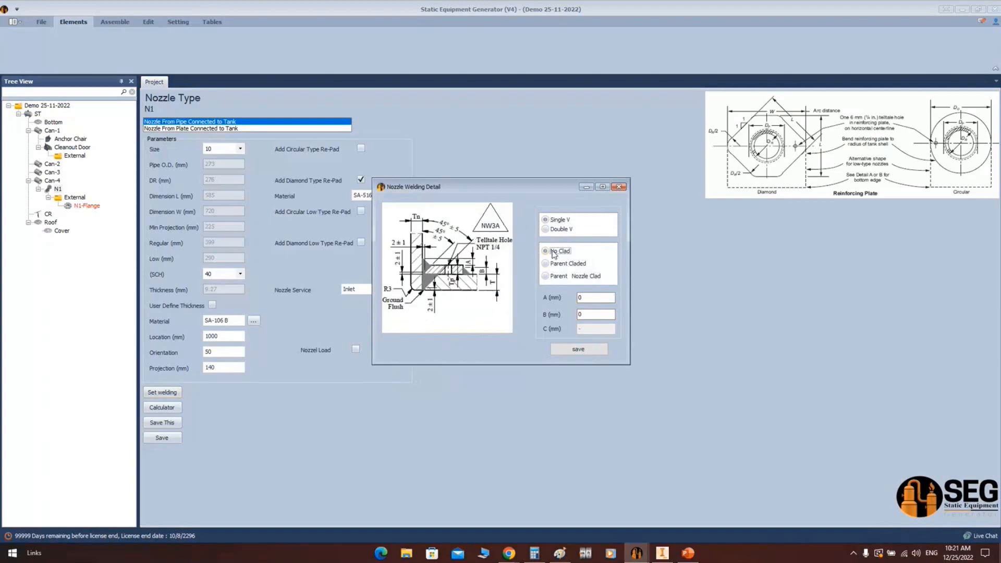
Set weld dimensions A and B to 8 mm each and save the nozzle welding detail
key("Tab")
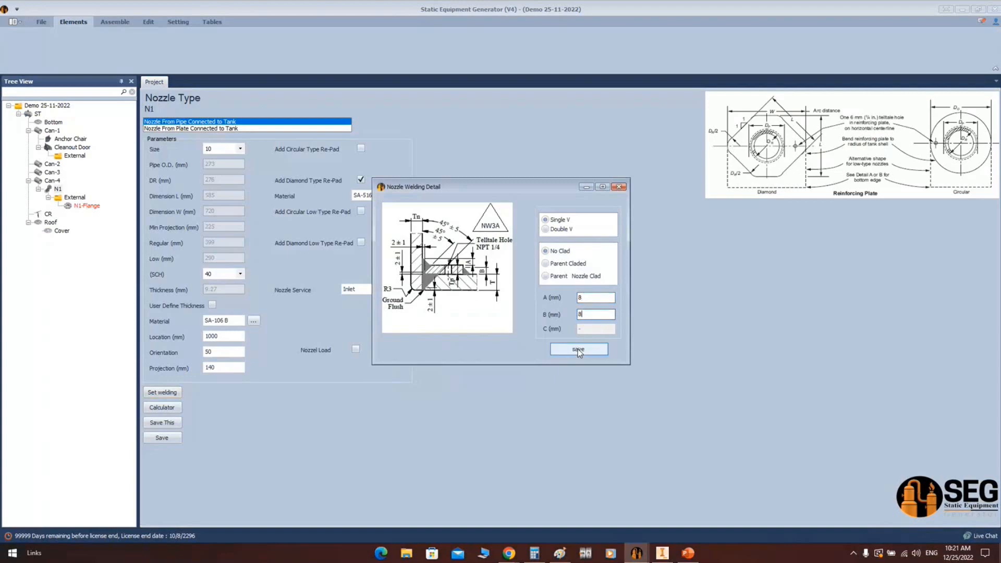
left_click_drag(587, 297, 569, 316)
type("66")
left_click(577, 349)
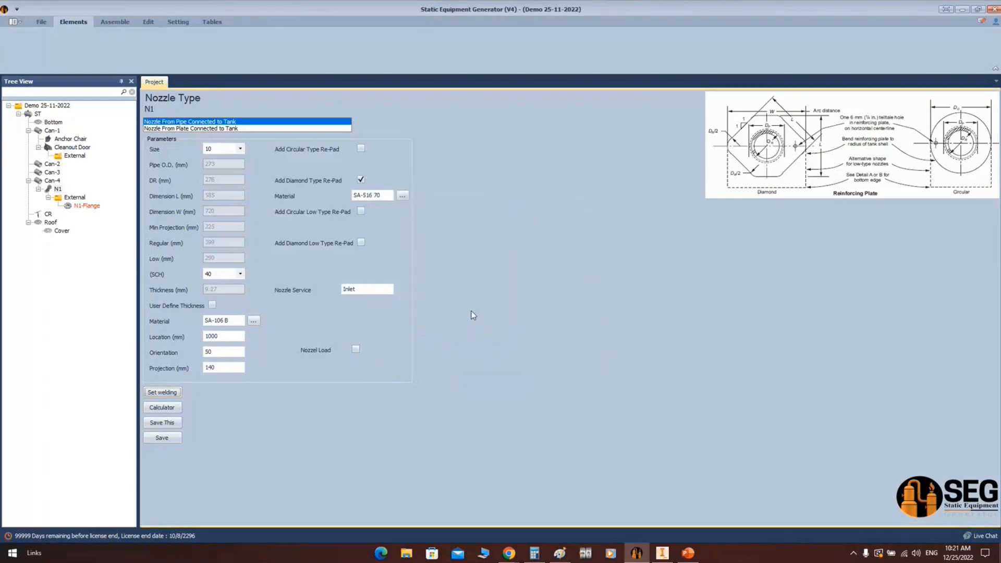
Start the Inventor assembly to generate the tank model with the updated N1 nozzle
left_click(115, 23)
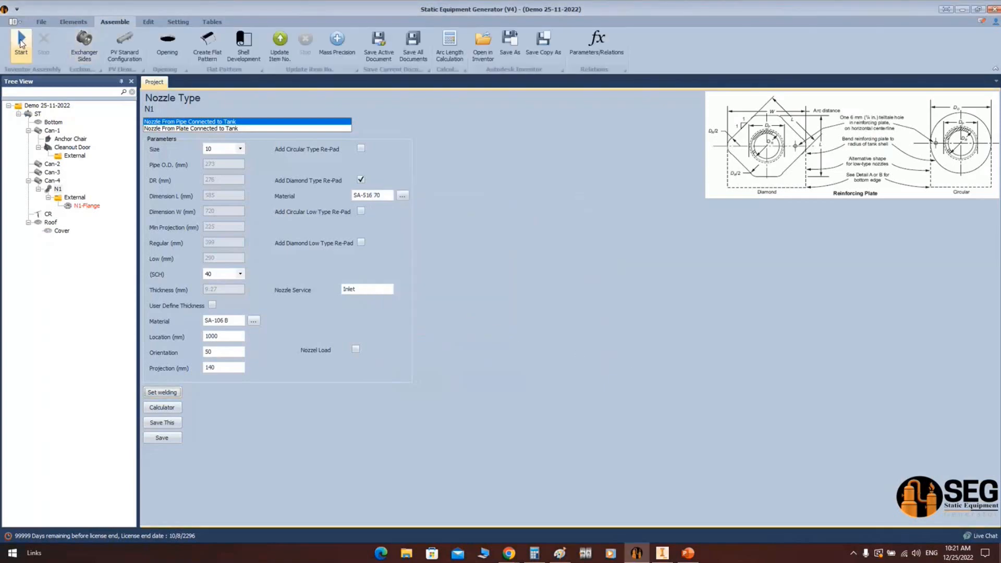
left_click(21, 42)
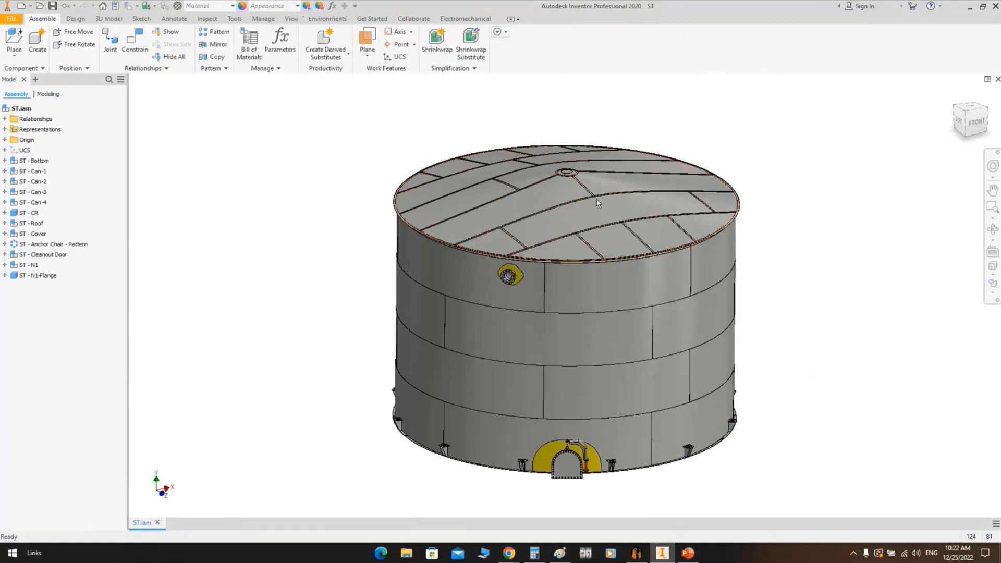
Return to Static Equipment Generator and add a gasket named N1-Gasket under nozzle N1's External folder
left_click(636, 553)
left_click(72, 197)
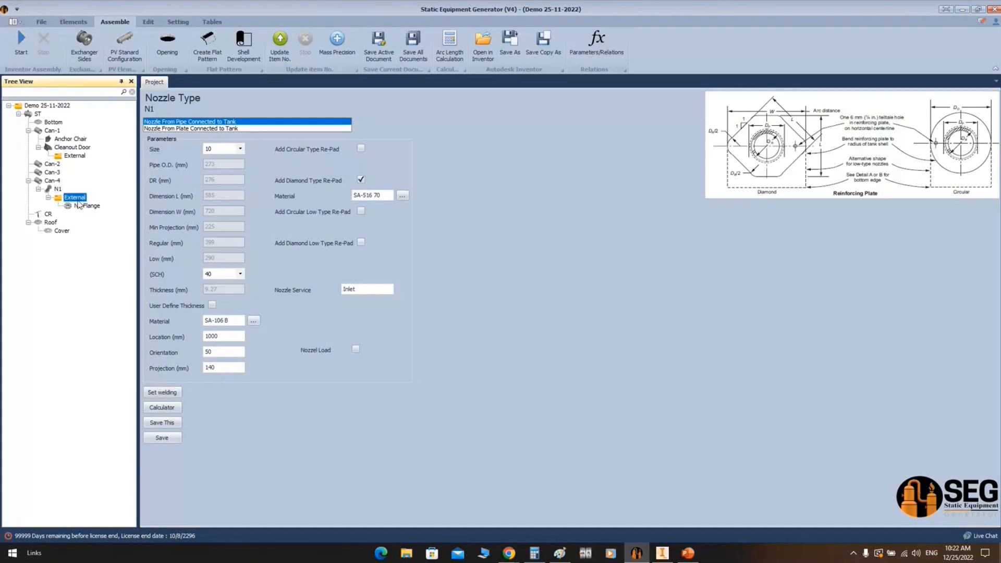
left_click(73, 22)
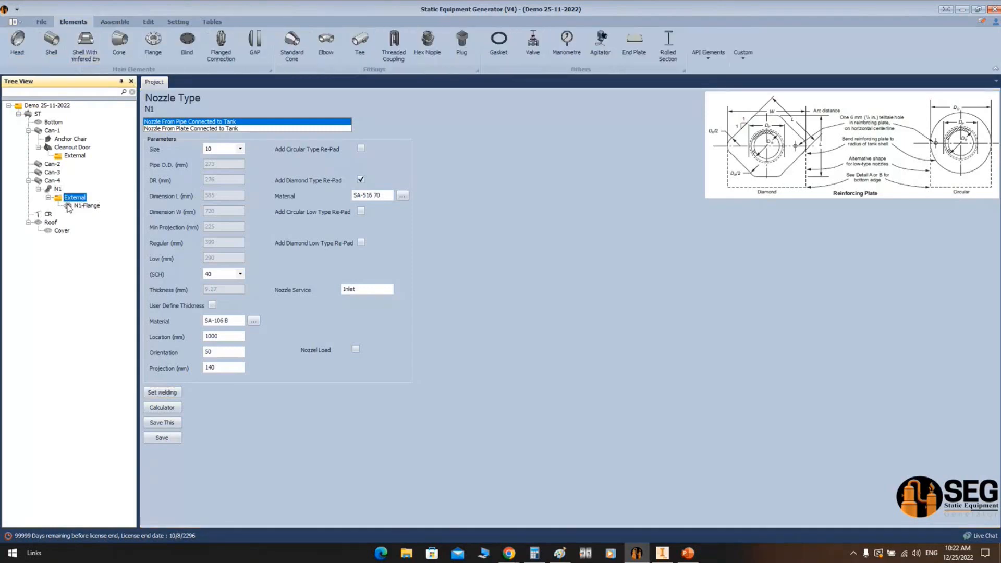
left_click(501, 44)
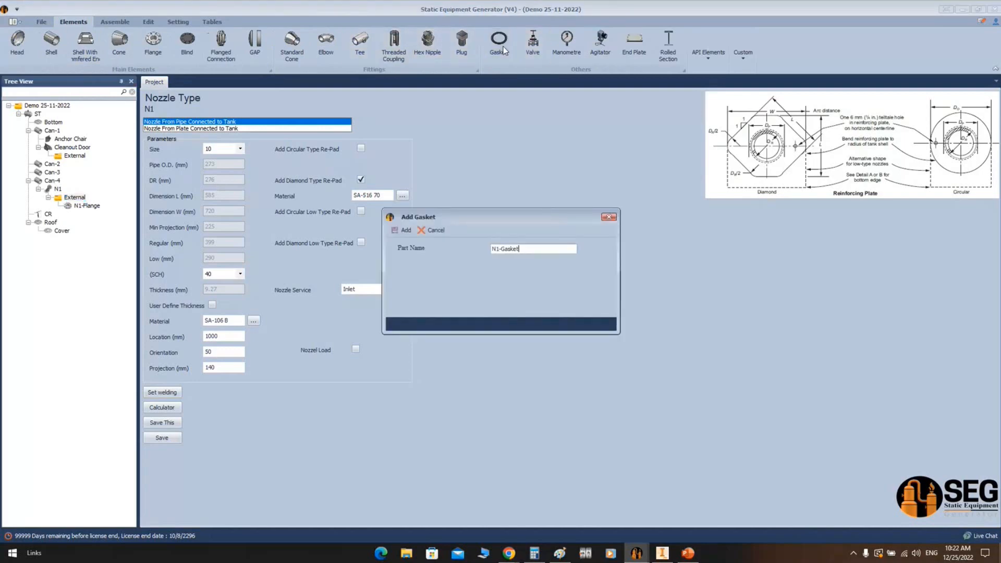
key("Return")
Define N1-Gasket as an RF Gasket For ASME B16.5 Flanges with size 10, and save it
left_click(81, 216)
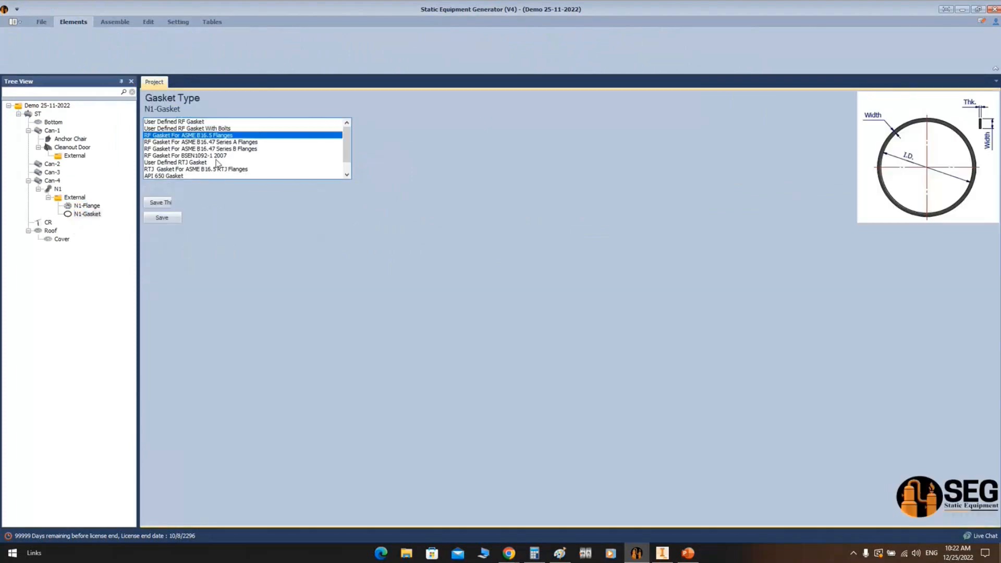
left_click(284, 214)
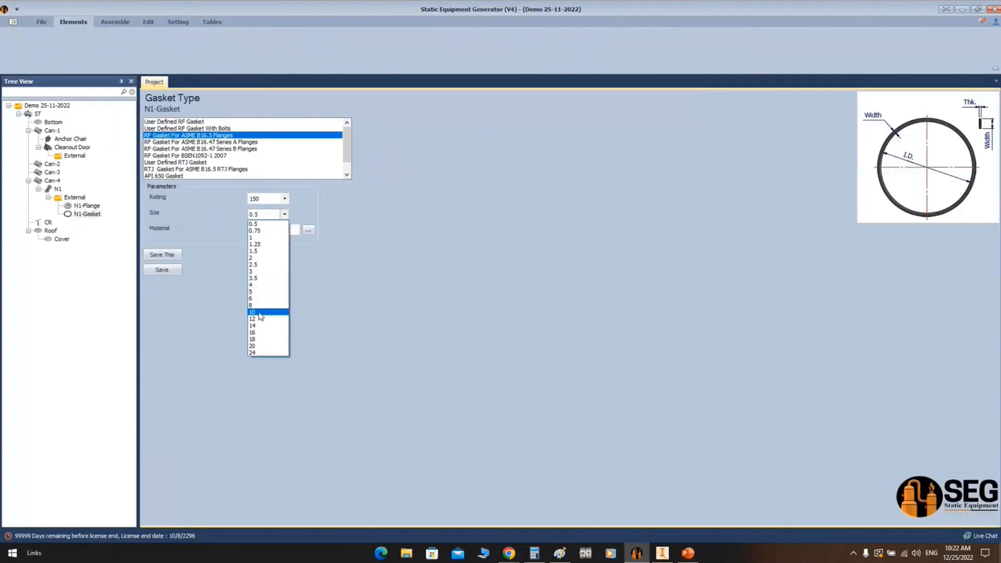
left_click(259, 313)
left_click(162, 270)
Add a flange named N1-Flange2 under nozzle N1's External folder, copying its definition from N1-Flange
left_click(83, 197)
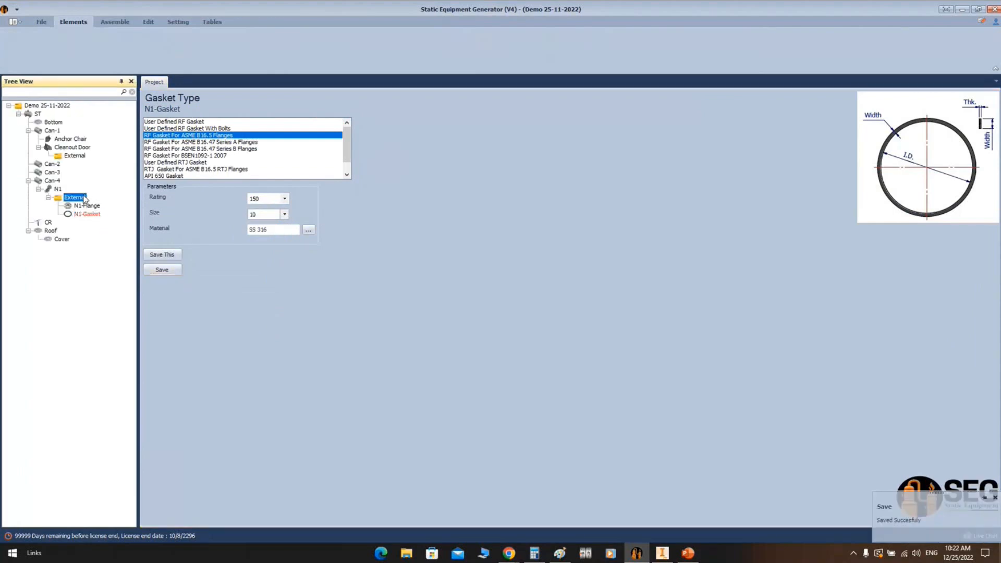
left_click(155, 41)
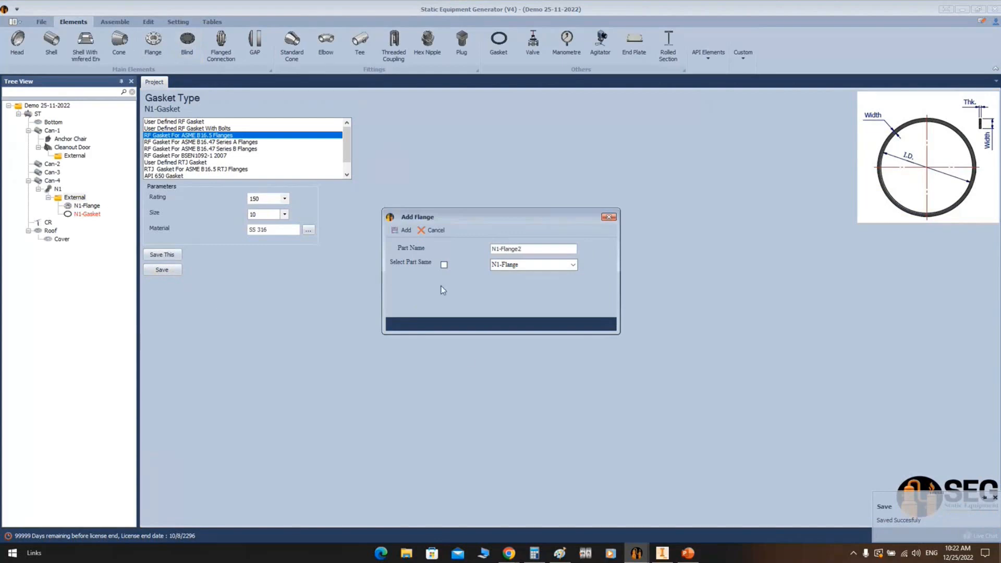
left_click(444, 266)
left_click(400, 230)
Enable the Flipped option for N1-Flange2 and save it
left_click(92, 223)
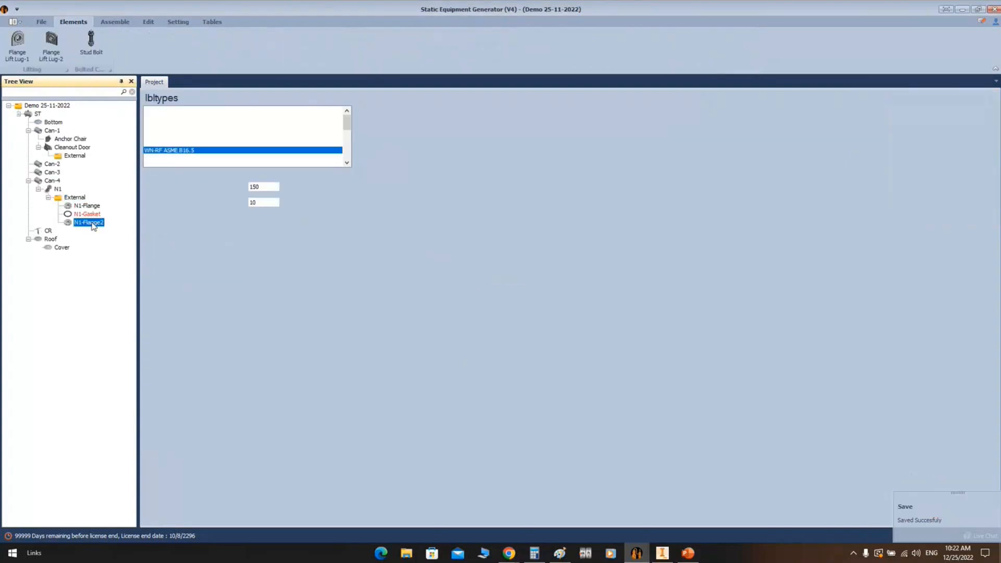
left_click(251, 291)
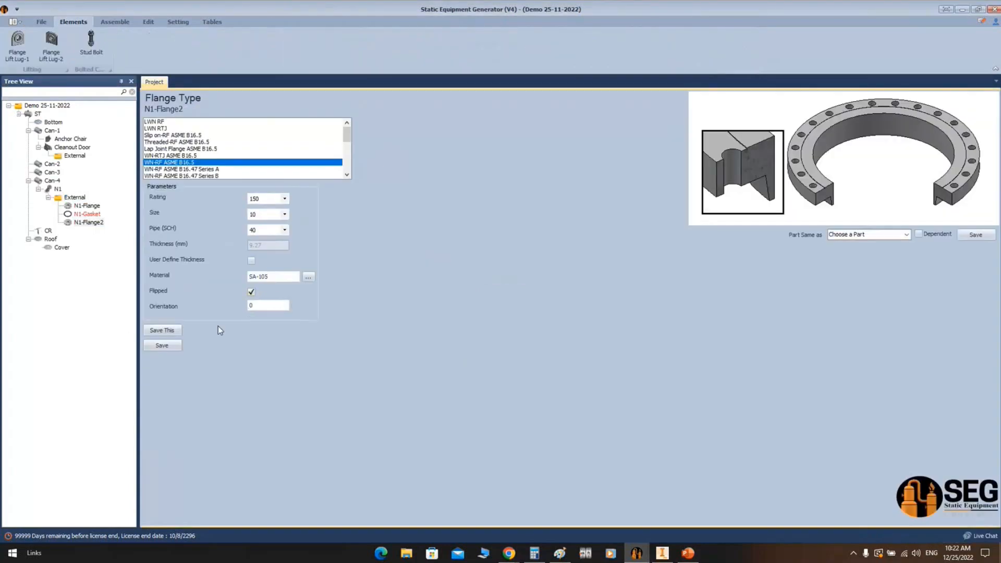
left_click(175, 346)
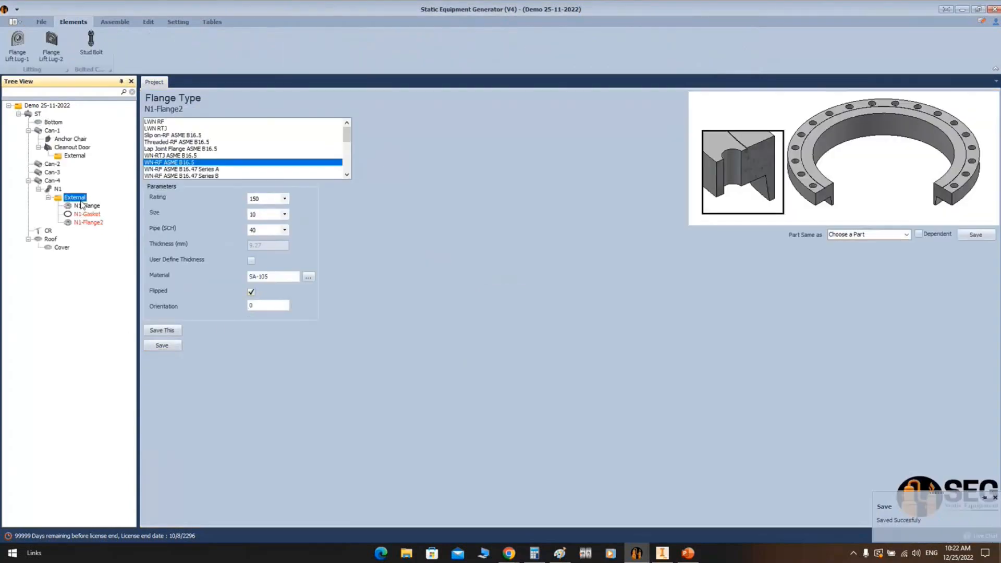
Add a shell element named N1-Pipe1 under nozzle N1's External folder
left_click(52, 46)
type("N1-Pi")
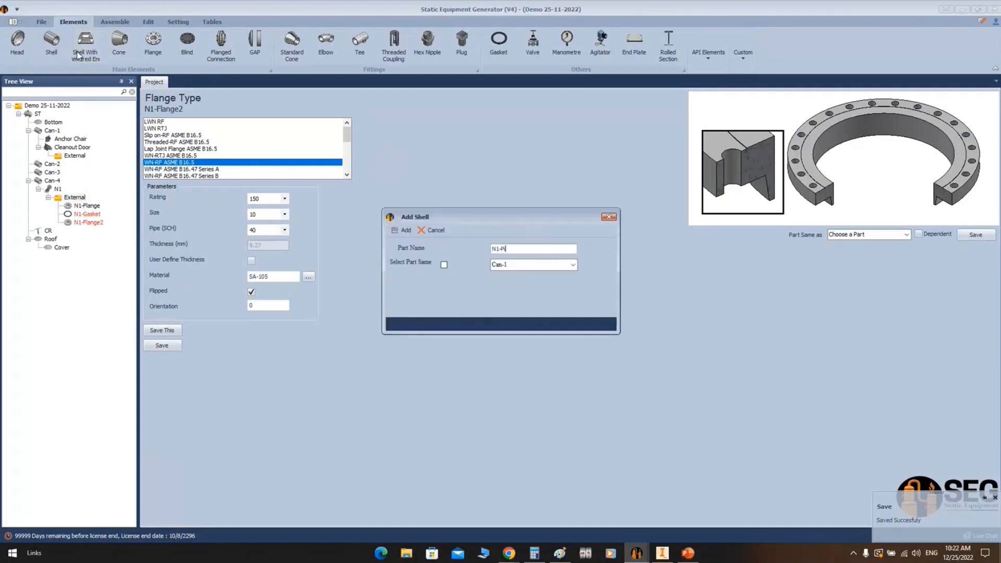
key("Return")
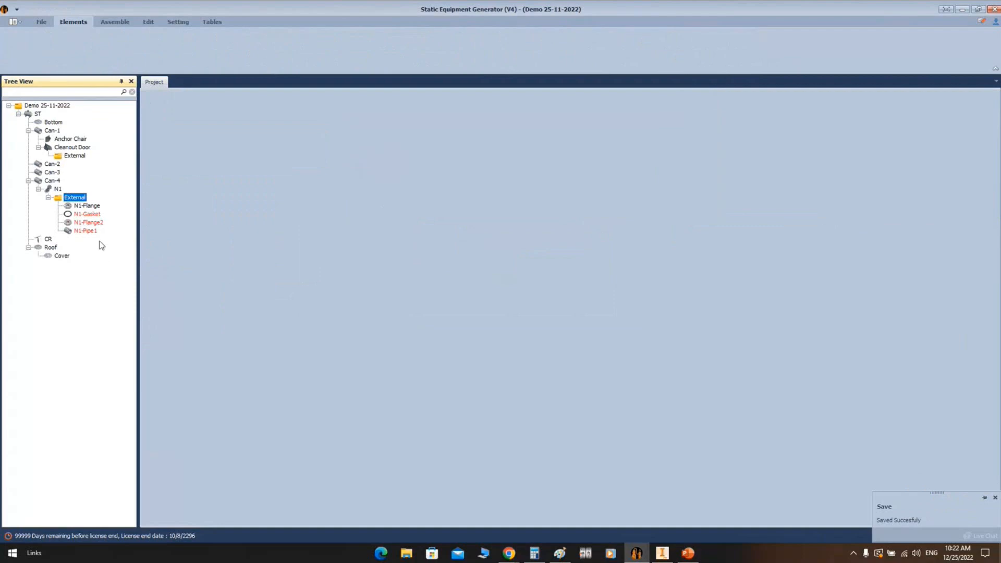
Give N1-Pipe1 an outer diameter size of 10 and pipe schedule 40
left_click(83, 231)
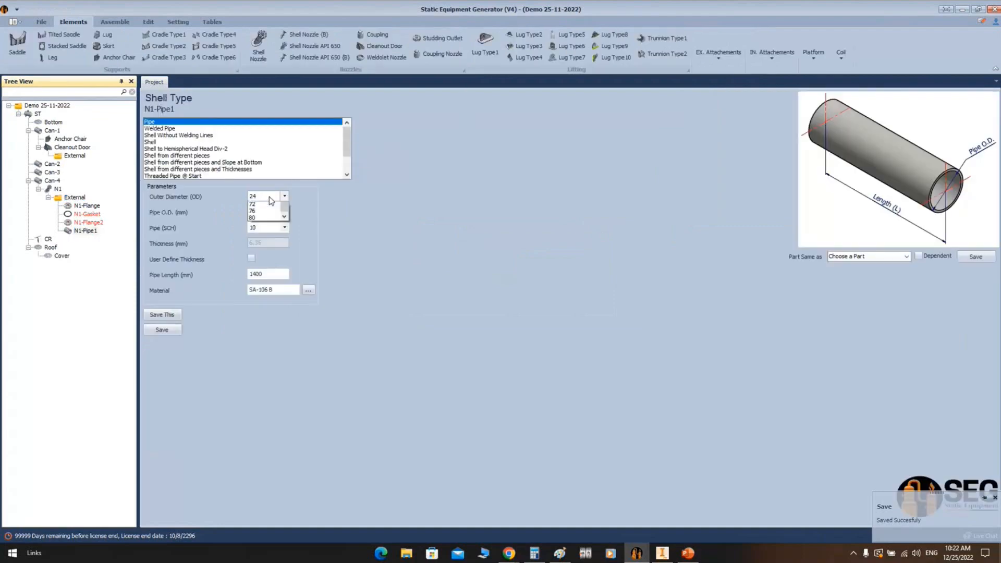
left_click(269, 196)
left_click(264, 206)
left_click(268, 228)
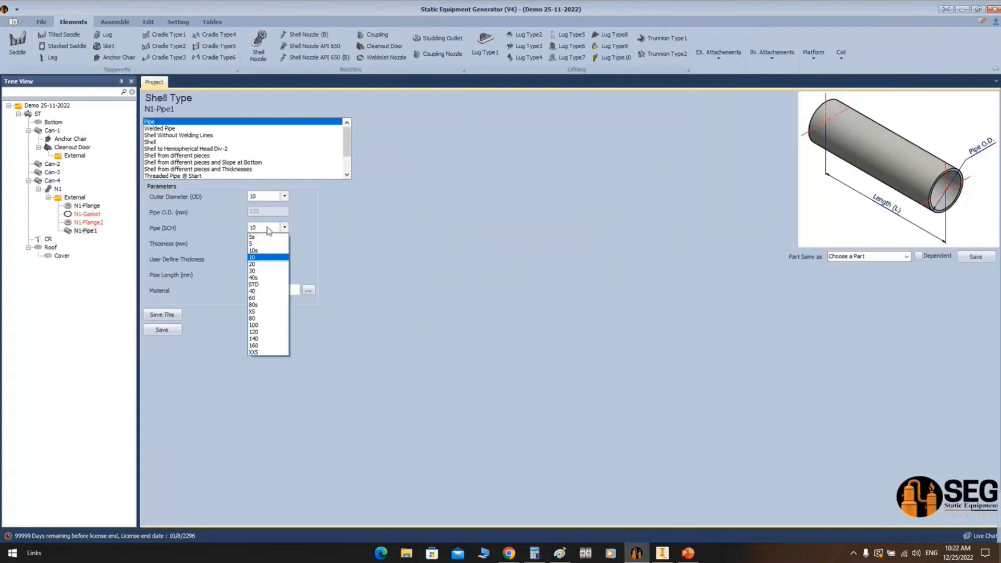
left_click(260, 291)
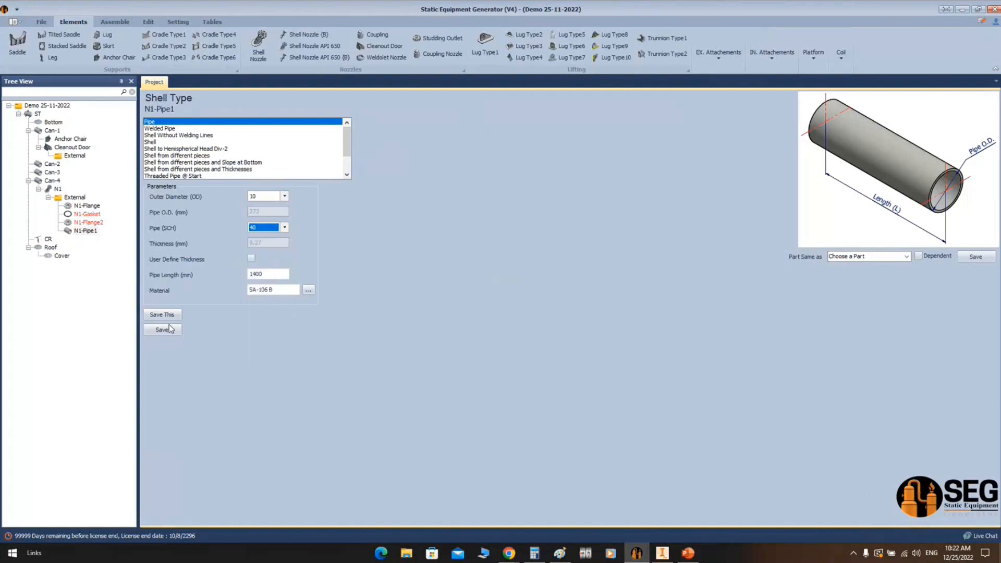
Set N1-Pipe1's pipe length to 800 mm and save the pipe
left_click_drag(279, 275, 177, 279)
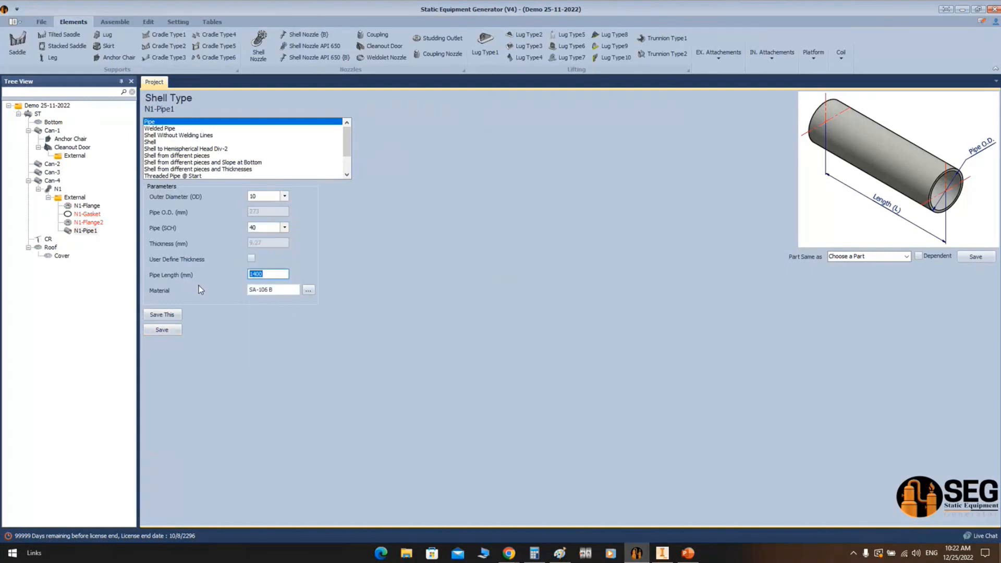
type("1200")
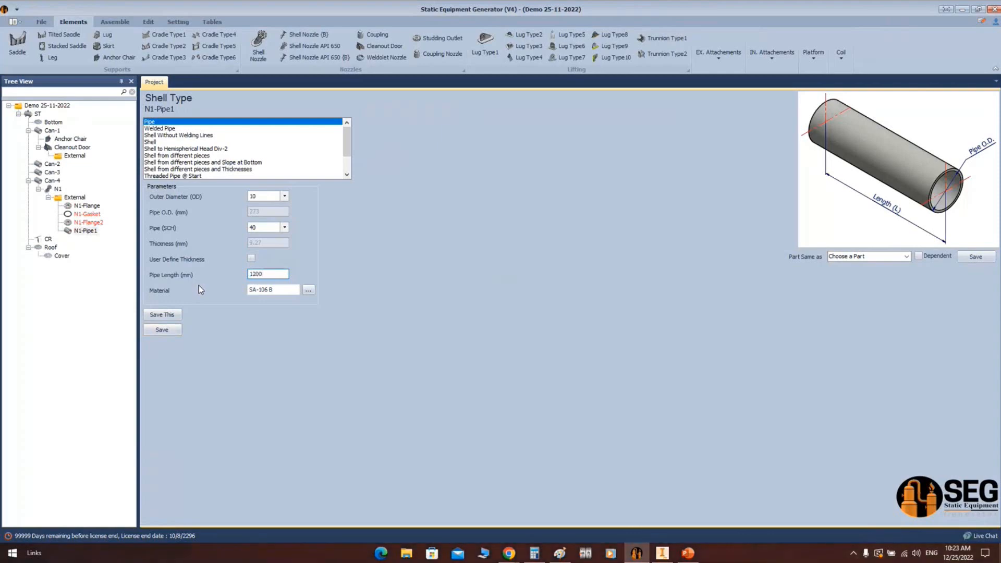
left_click(161, 329)
type("800")
left_click(179, 326)
Add an elbow named N1-Elbow under nozzle N1's External folder
left_click(63, 199)
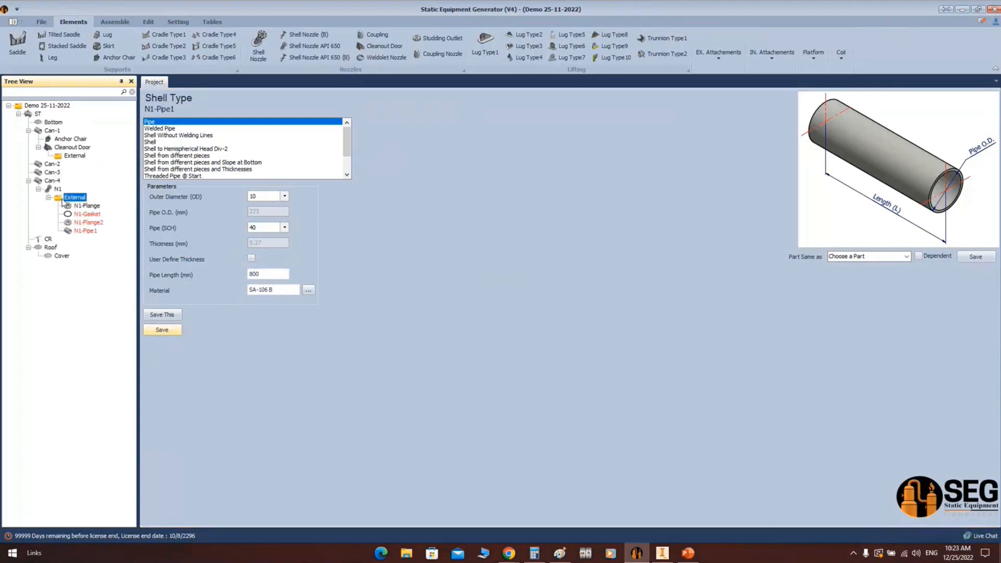
left_click(327, 41)
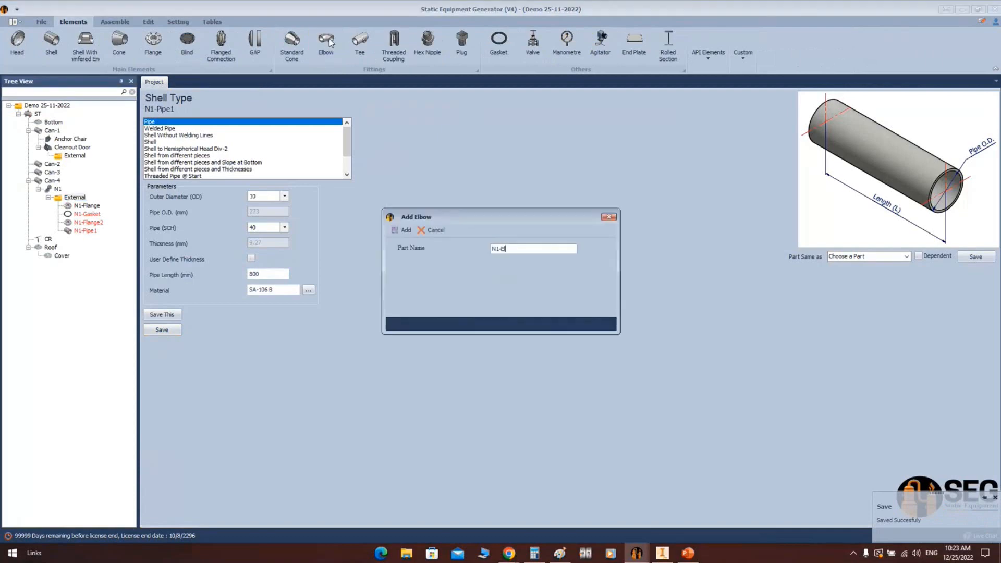
left_click(402, 230)
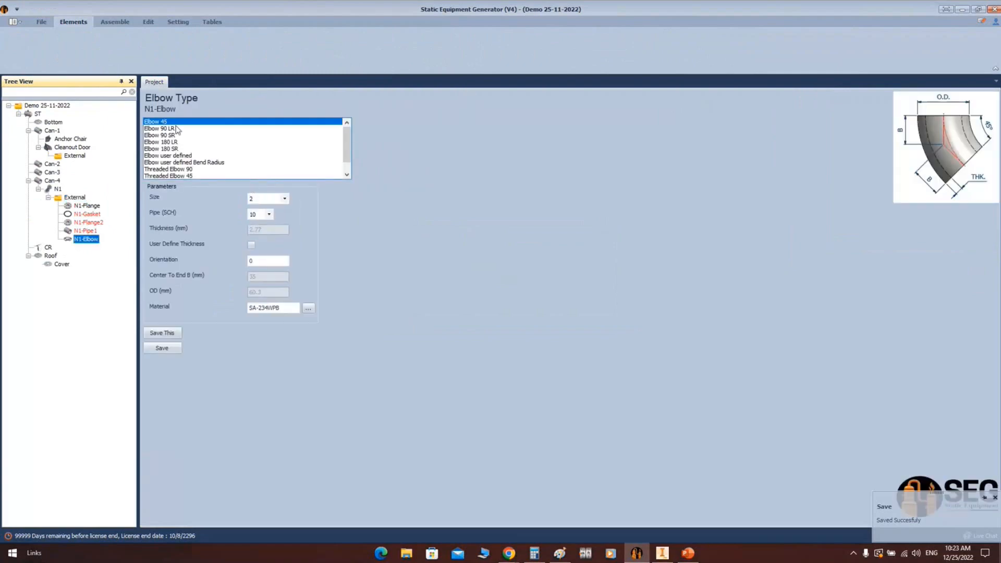
Define N1-Elbow as an Elbow 90 LR with size 10 and pipe schedule 40, and save it
left_click(166, 129)
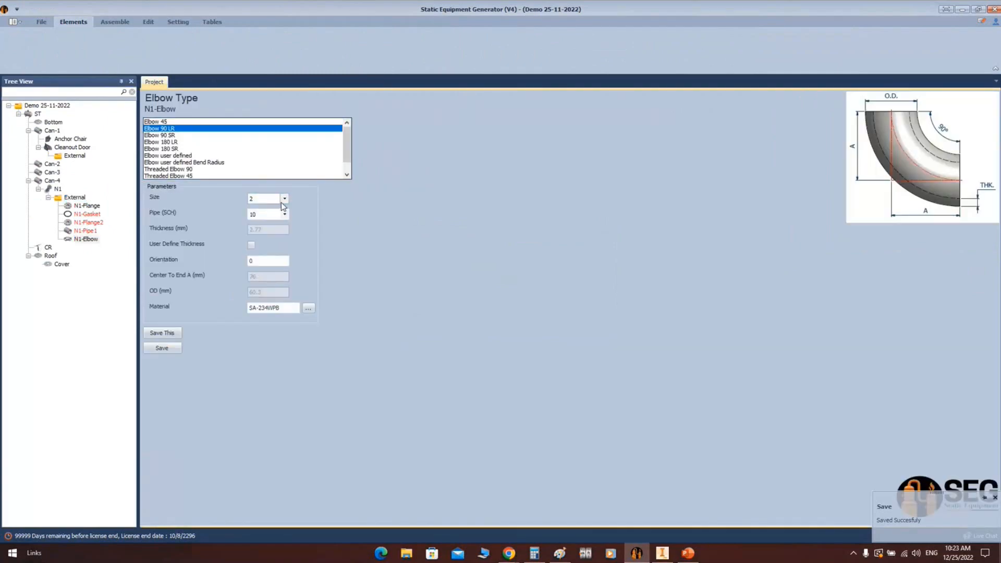
left_click(284, 198)
left_click(260, 284)
left_click(284, 214)
left_click(268, 284)
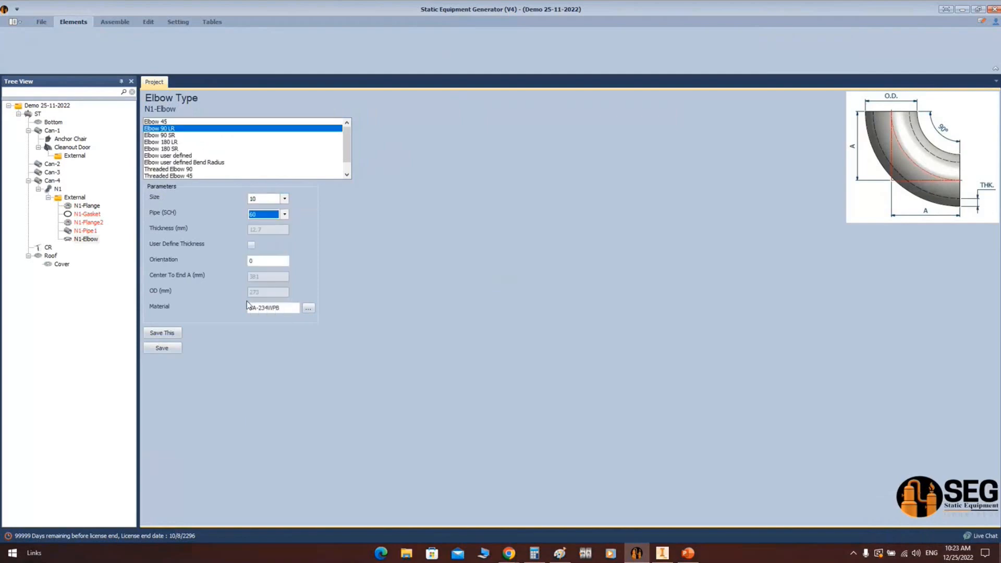
left_click(276, 213)
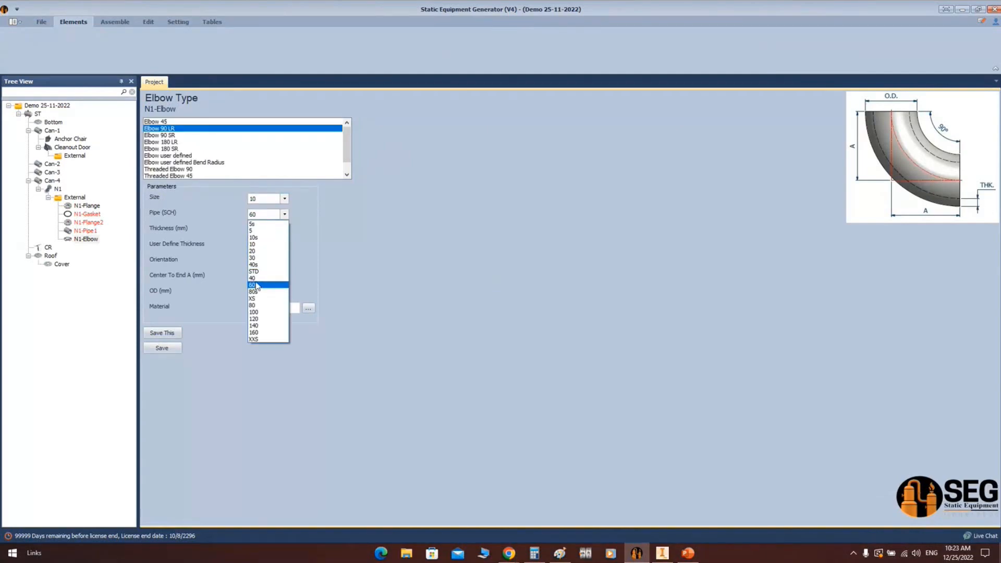
left_click(253, 278)
left_click(174, 348)
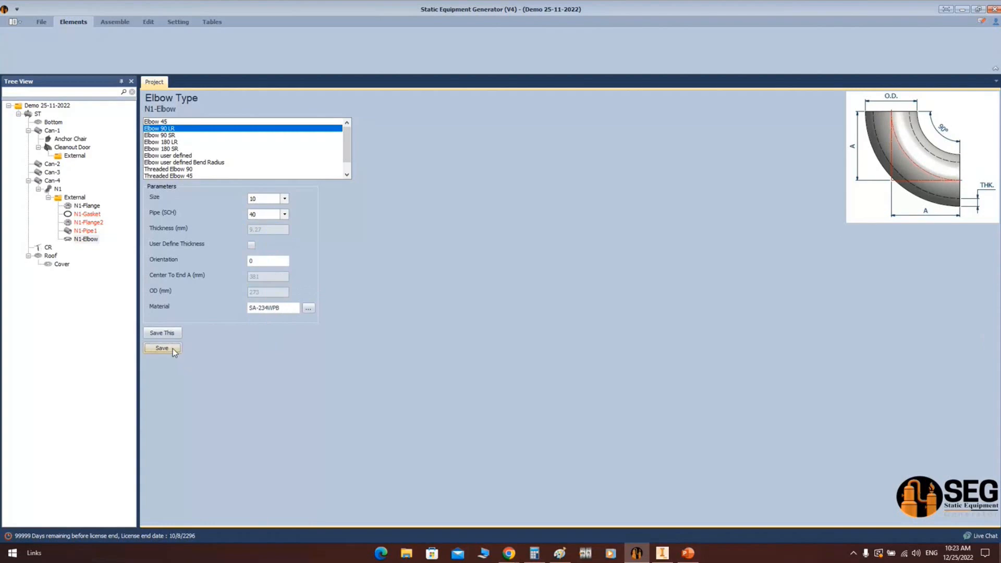
Start the assembly to generate the new N1 gasket, flange, pipe and elbow, and switch to Inventor
left_click(115, 22)
left_click(662, 554)
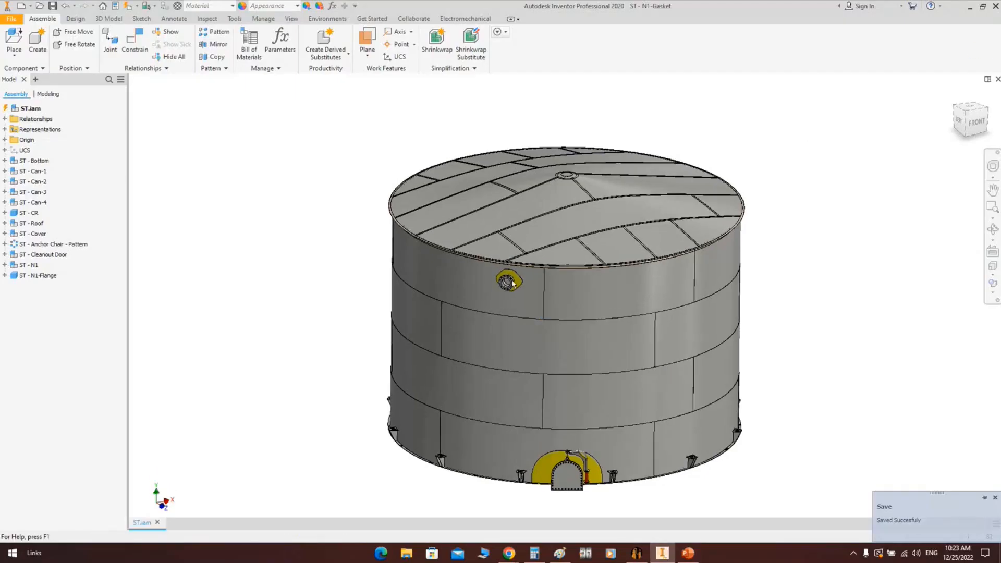
double_click(508, 282)
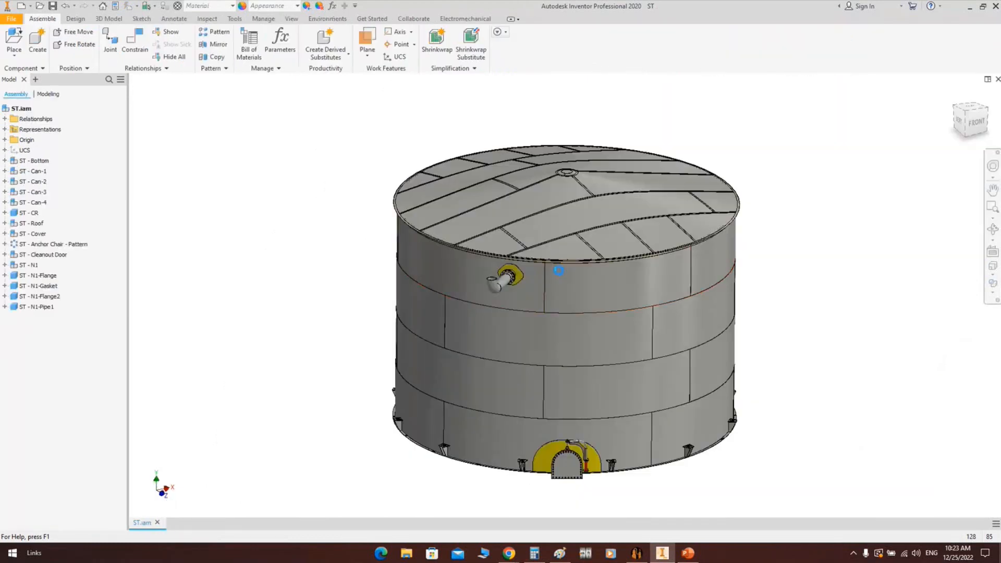
Examine the generated N1 flange joint, pipe and elbow direction on the tank from several angles
left_click(992, 229)
left_click_drag(464, 339, 486, 309)
scroll(485, 310, "up", 10)
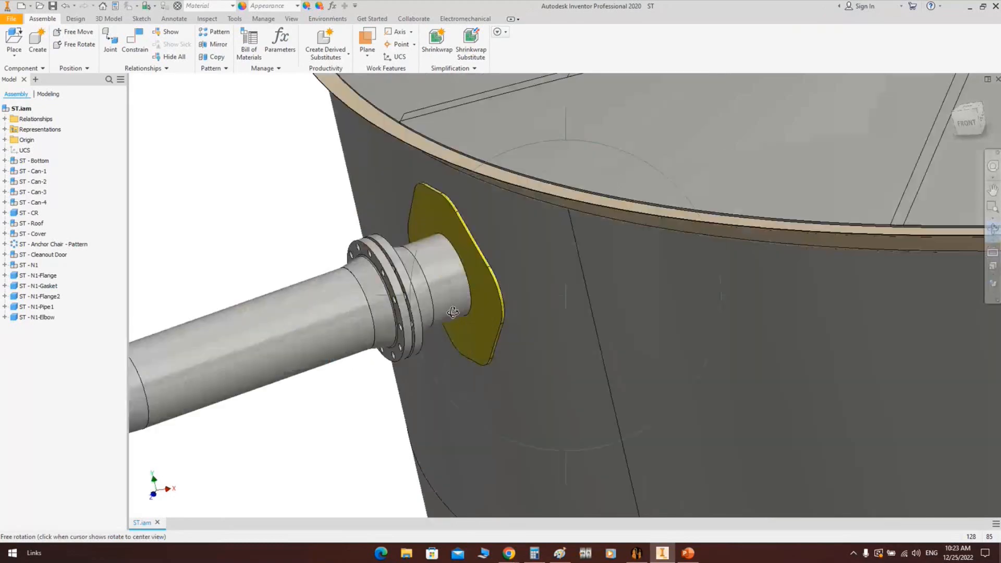
scroll(485, 310, "down", 8)
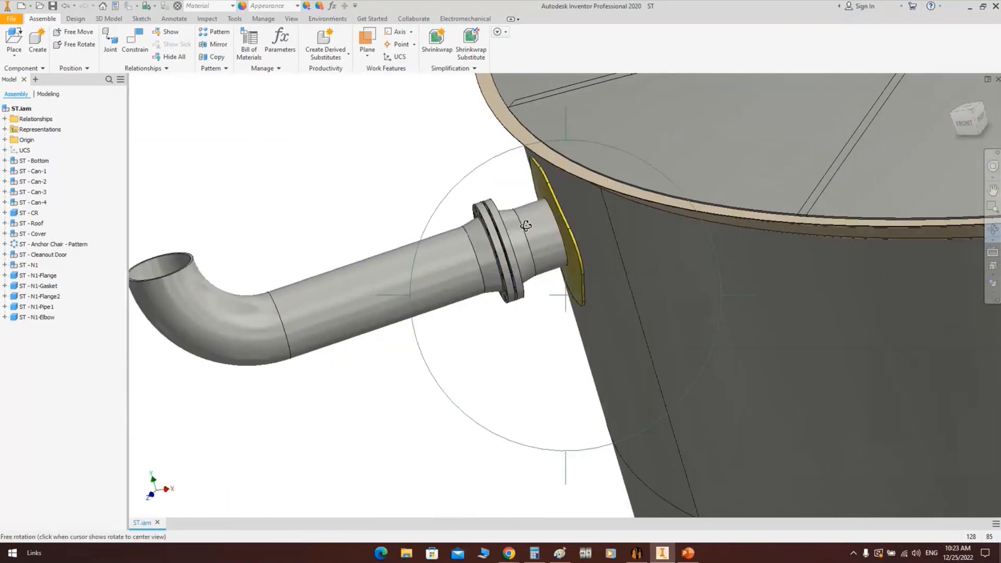
left_click_drag(190, 254, 718, 284)
scroll(719, 284, "down", 3)
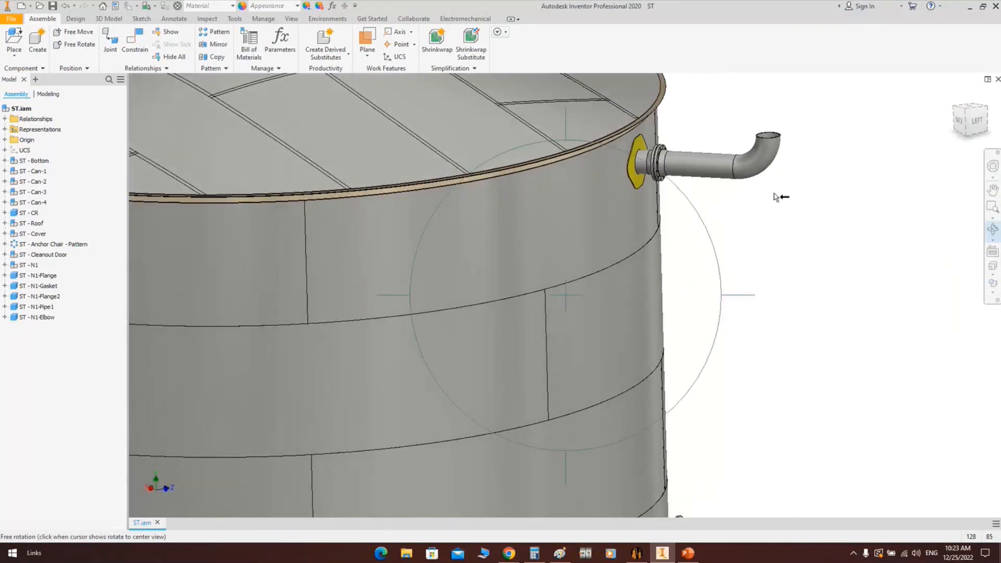
scroll(659, 237, "down", 3)
left_click_drag(659, 237, 704, 207)
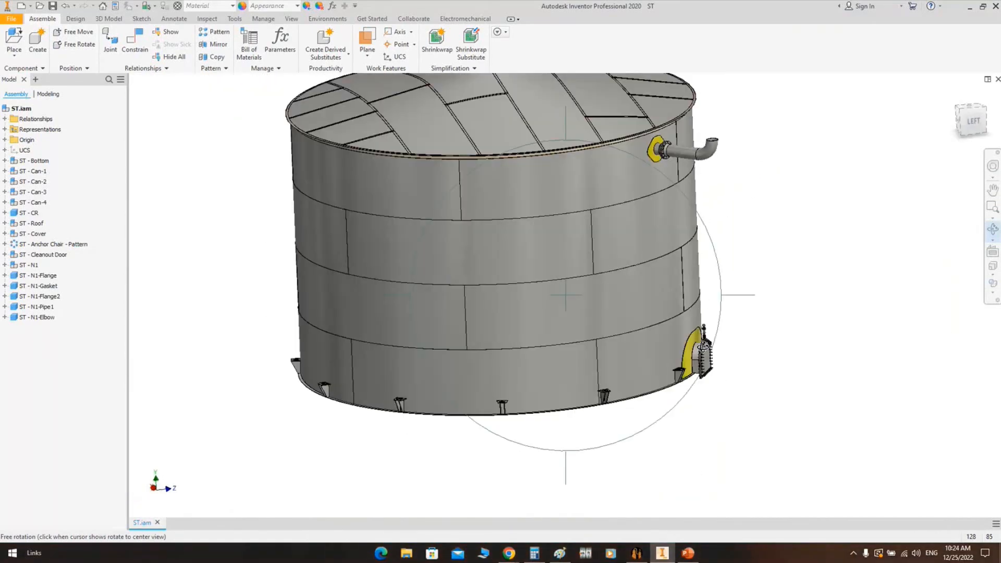
right_click_drag(740, 250, 782, 256)
left_click(781, 252)
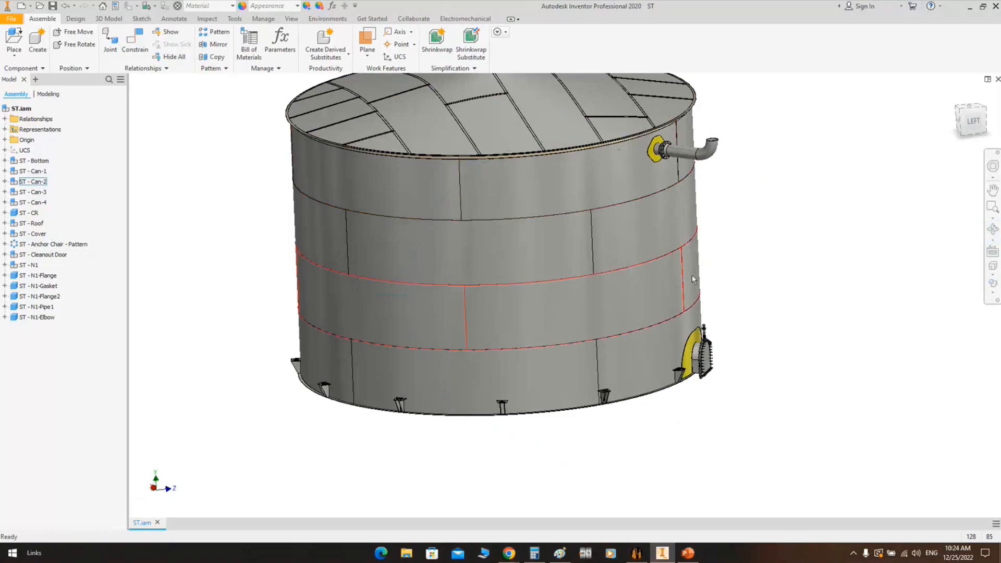
Return to Static Equipment Generator, set N1-Elbow's orientation to 180 and save it
left_click(636, 552)
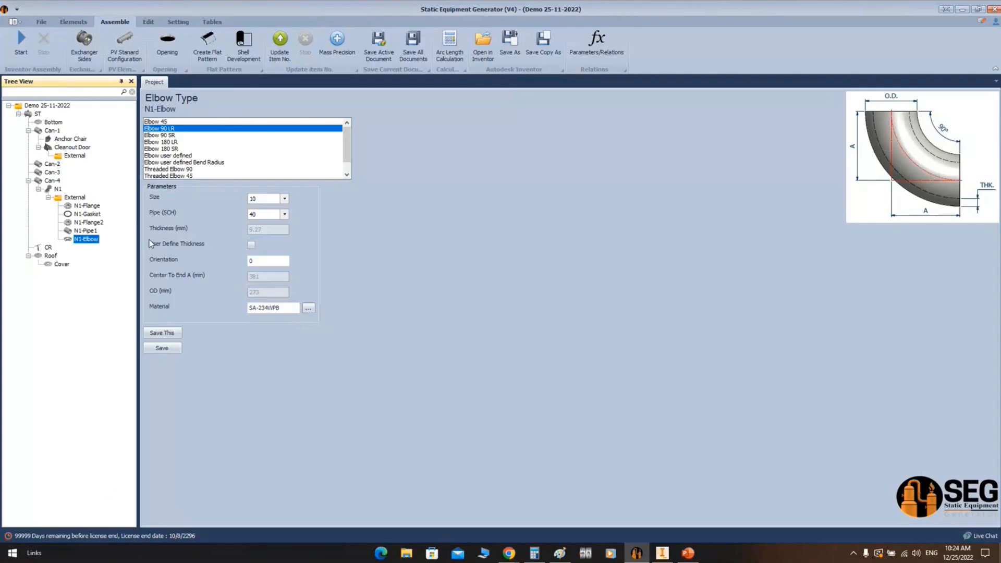
left_click(248, 261)
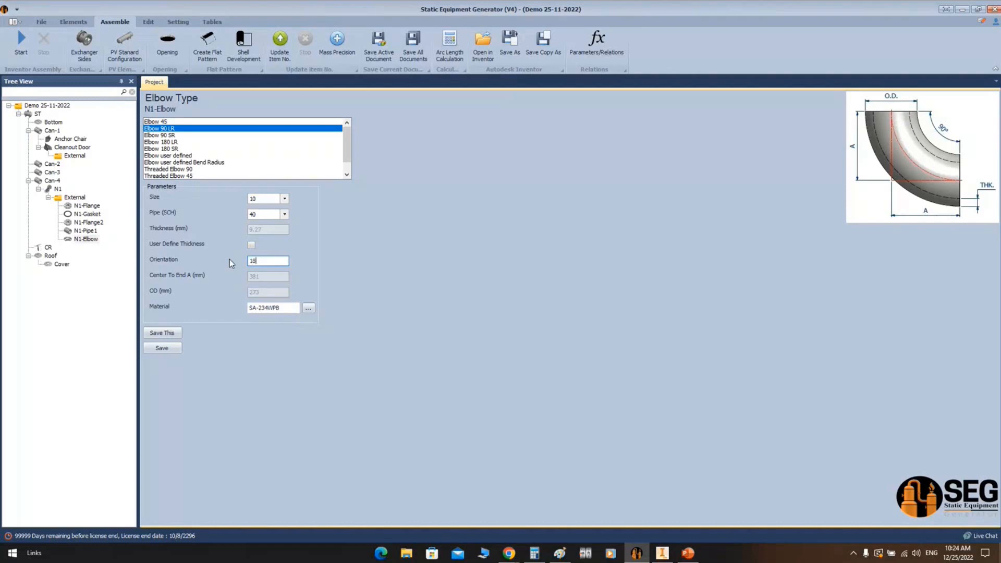
left_click(178, 347)
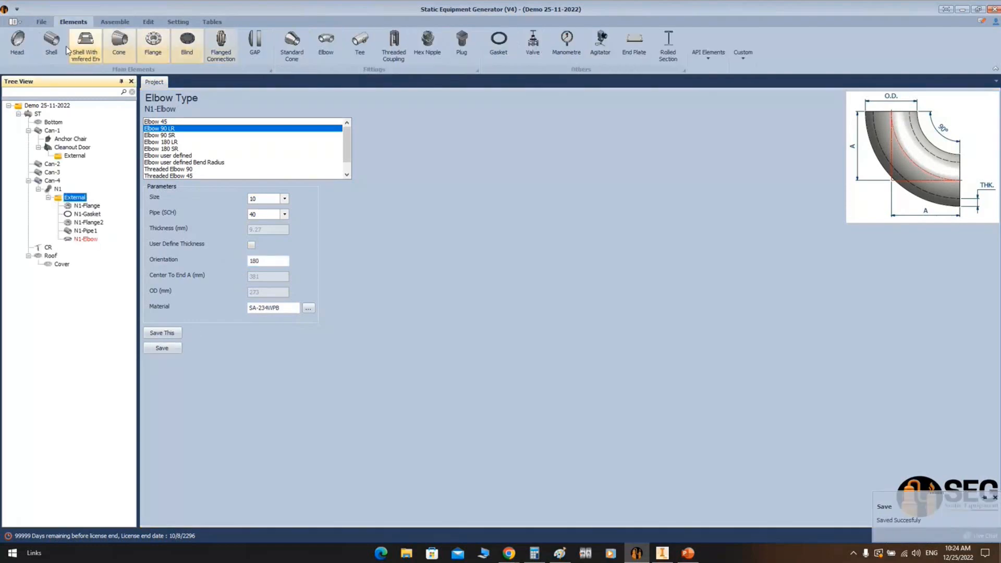
Add a shell element named N1-Pipe2 under nozzle N1's External folder, copying its definition from N1-Pipe1
left_click(60, 48)
type("N1-Pipe2")
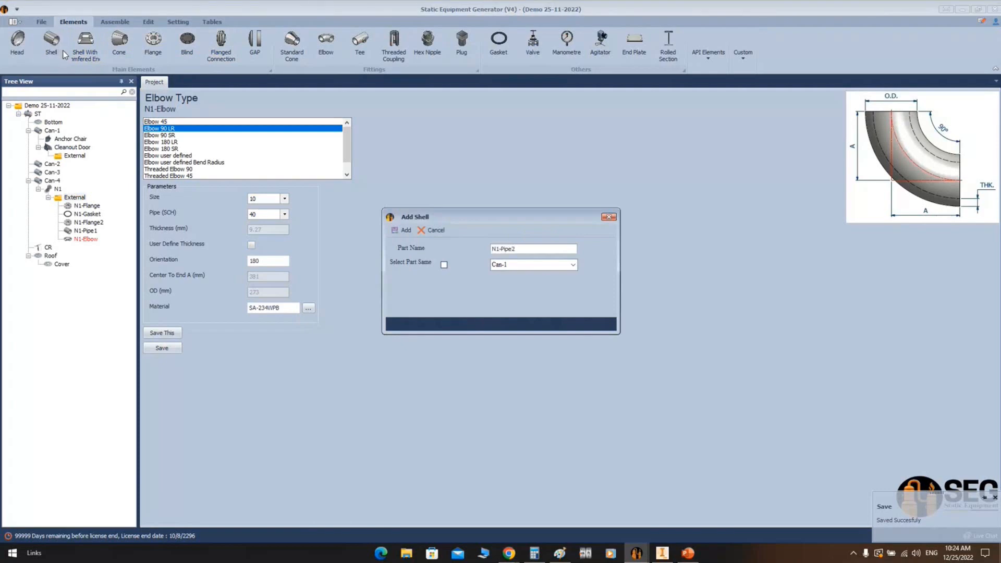
left_click(572, 264)
left_click(503, 305)
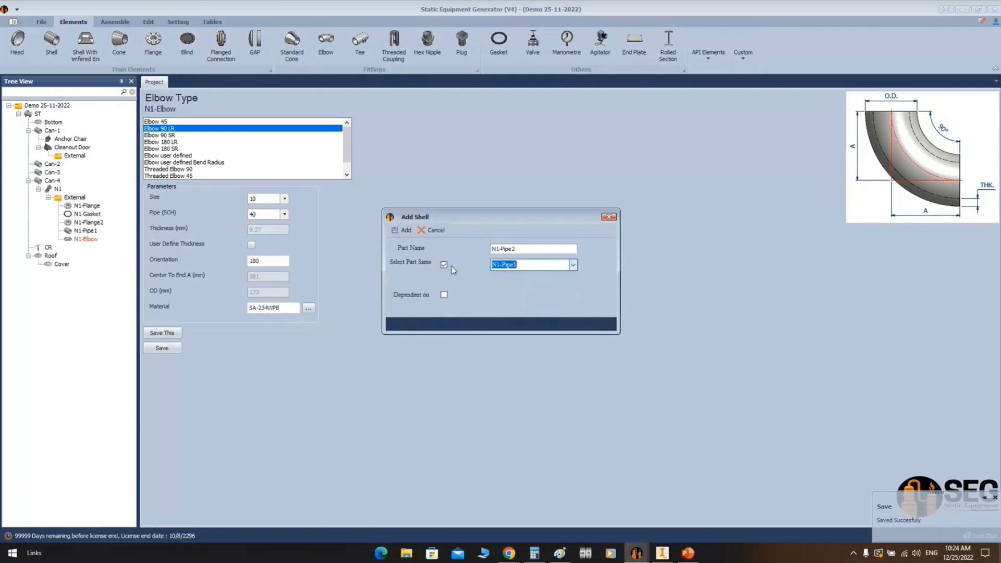
left_click(404, 232)
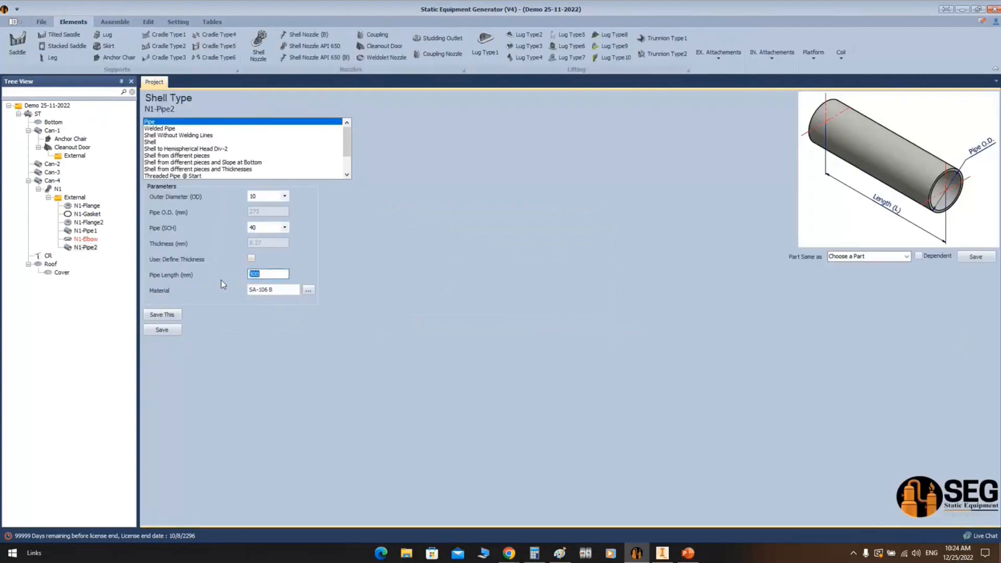
Set N1-Pipe2's pipe length to 4000 mm and save the pipe
type("45")
type("00")
left_click(162, 331)
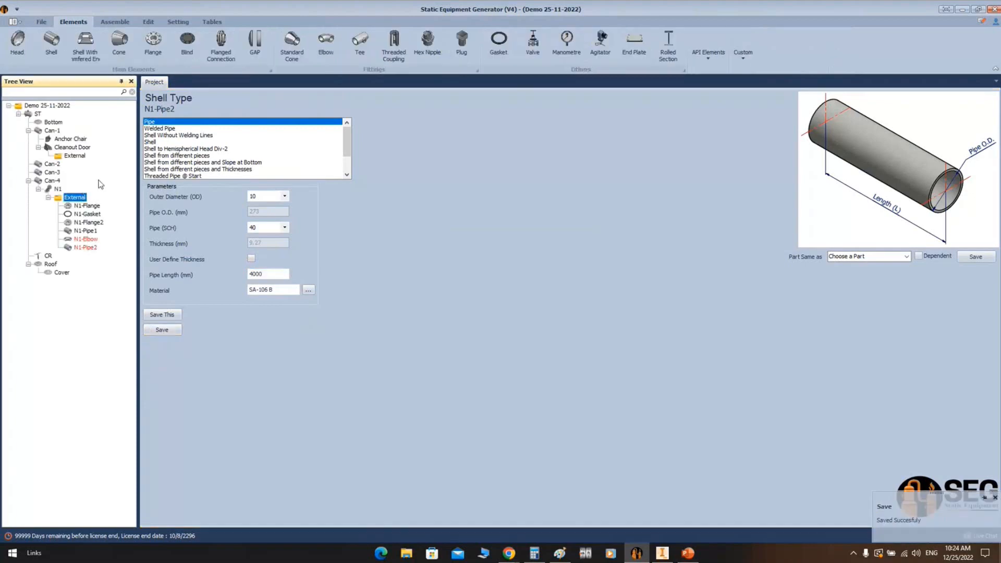
Add an elbow named N1-Elbow2 under nozzle N1's External folder, copying its definition from N1-Elbow
left_click(329, 44)
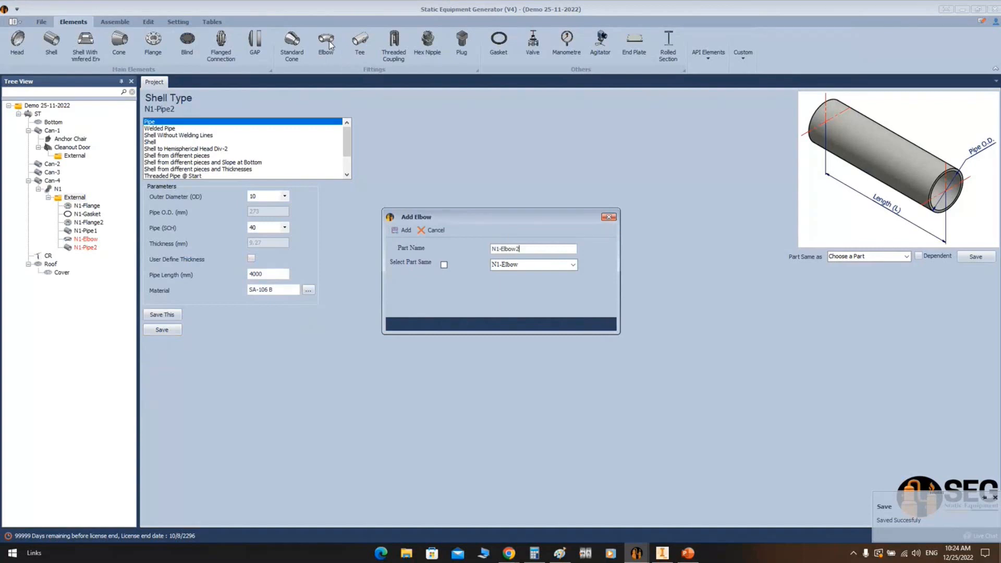
left_click(444, 264)
left_click(402, 230)
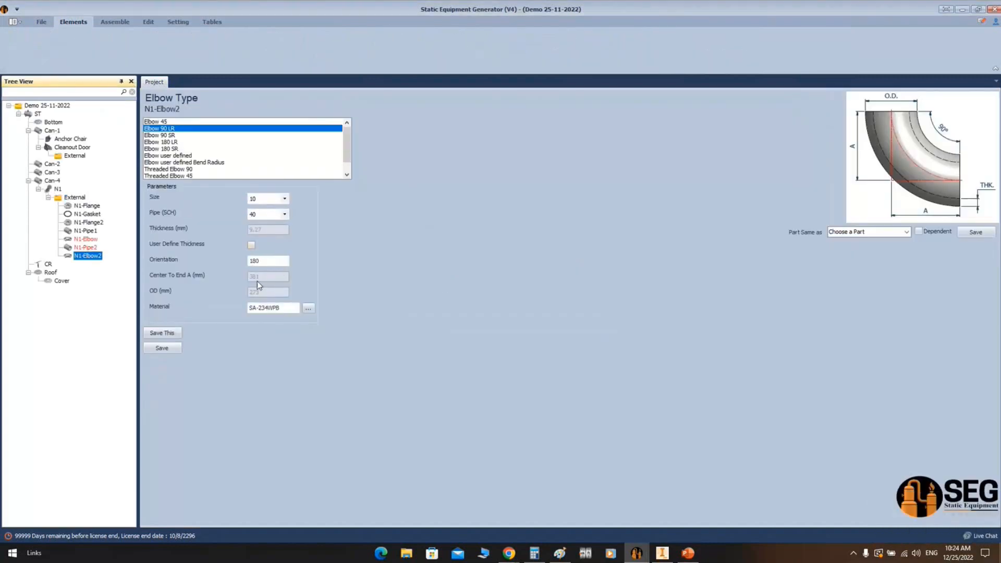
Set N1-Elbow2's orientation to 0 and save the elbow
left_click_drag(263, 260, 217, 261)
left_click(180, 347)
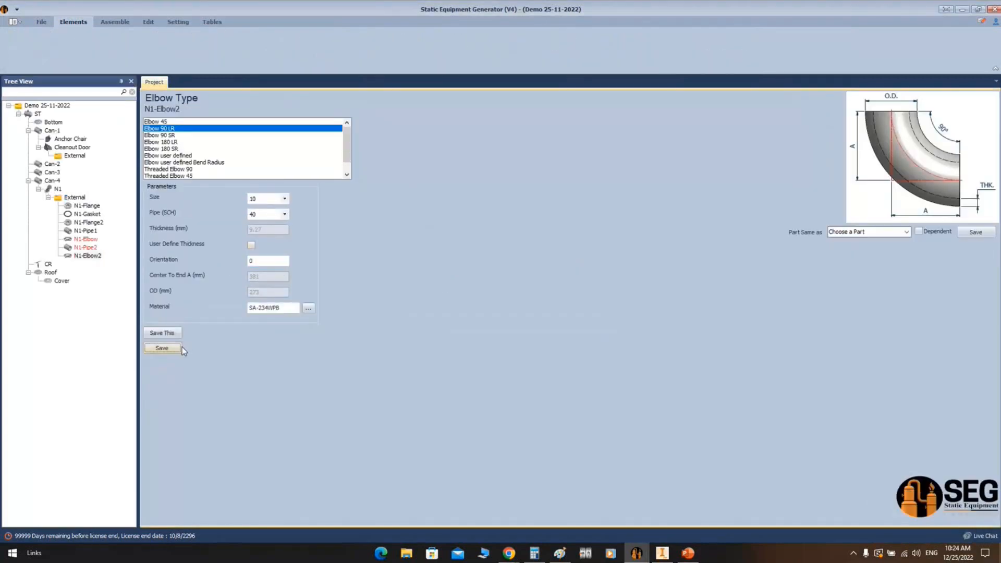
Add a standard cone named N1-Ec-Reducer under nozzle N1's External folder and make it a Standard Eccentric Cone
left_click(73, 200)
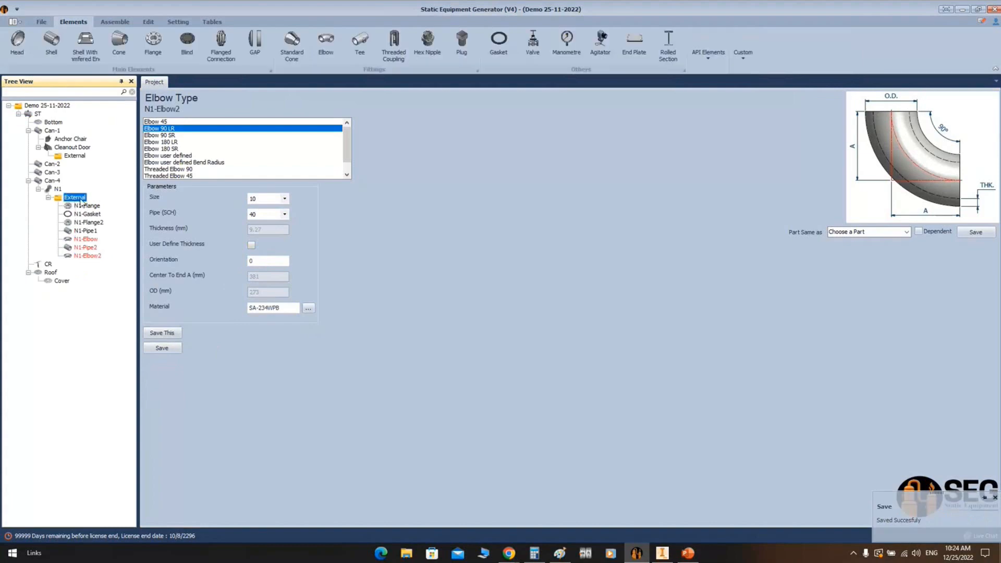
left_click(298, 41)
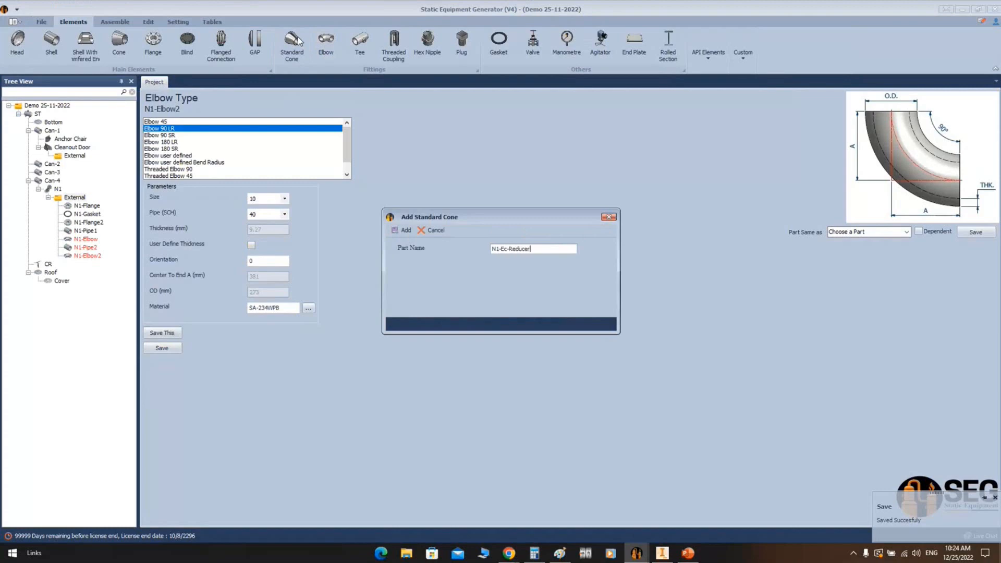
key("Return")
left_click(106, 264)
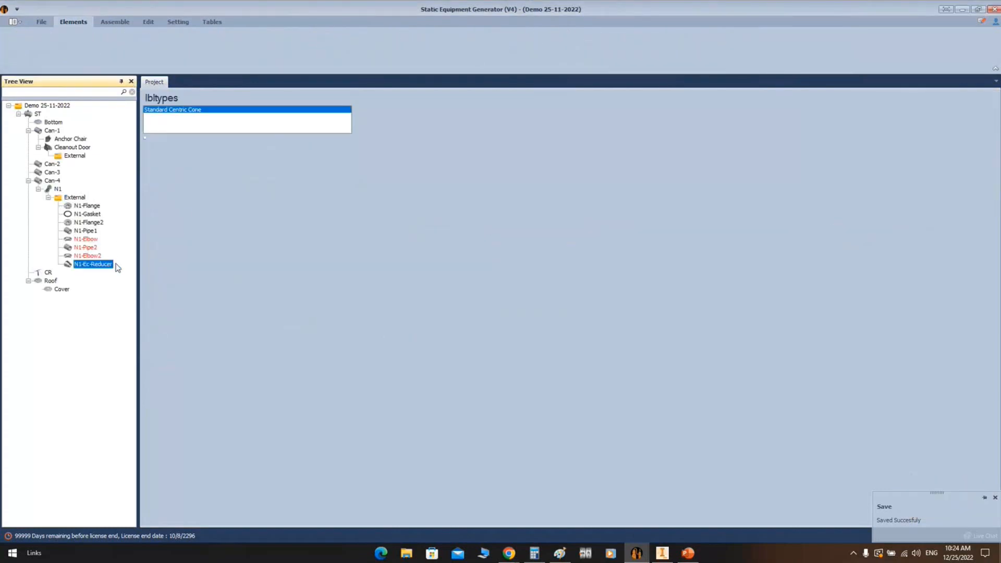
left_click(197, 130)
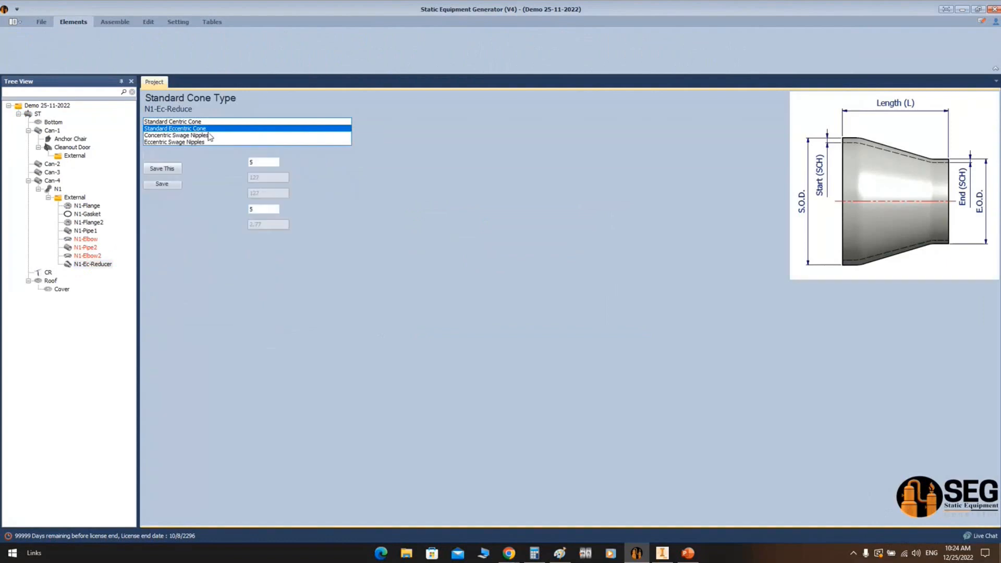
Give N1-Ec-Reducer a start diameter of 10 and an end diameter of 8, both schedule 40, and save it
left_click(286, 163)
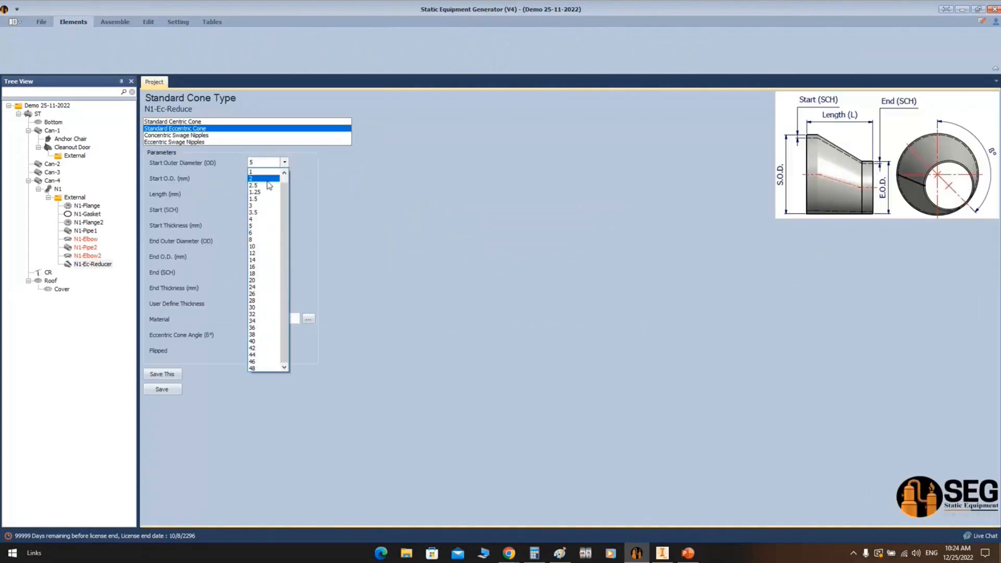
left_click(264, 247)
left_click(289, 210)
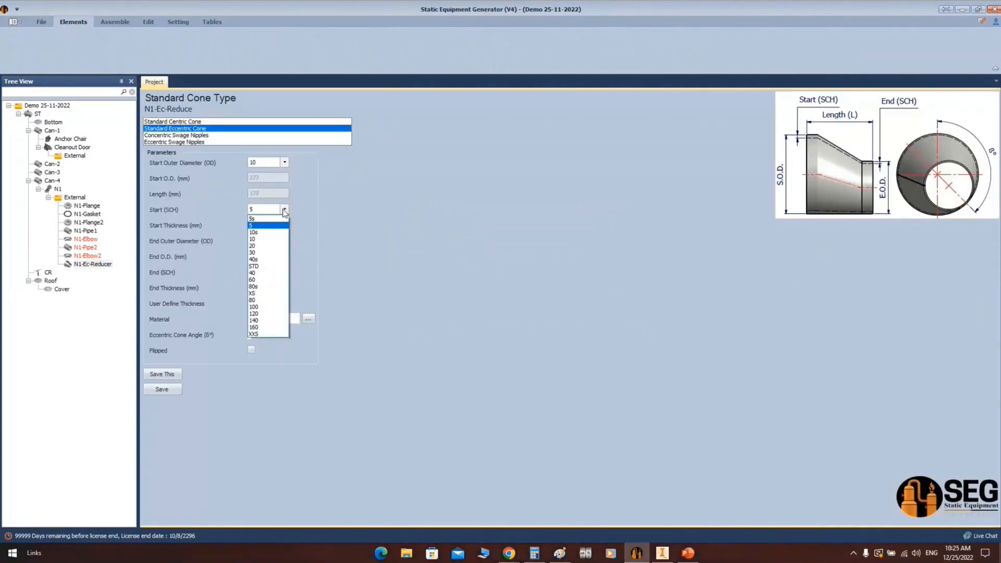
left_click(281, 254)
left_click(284, 240)
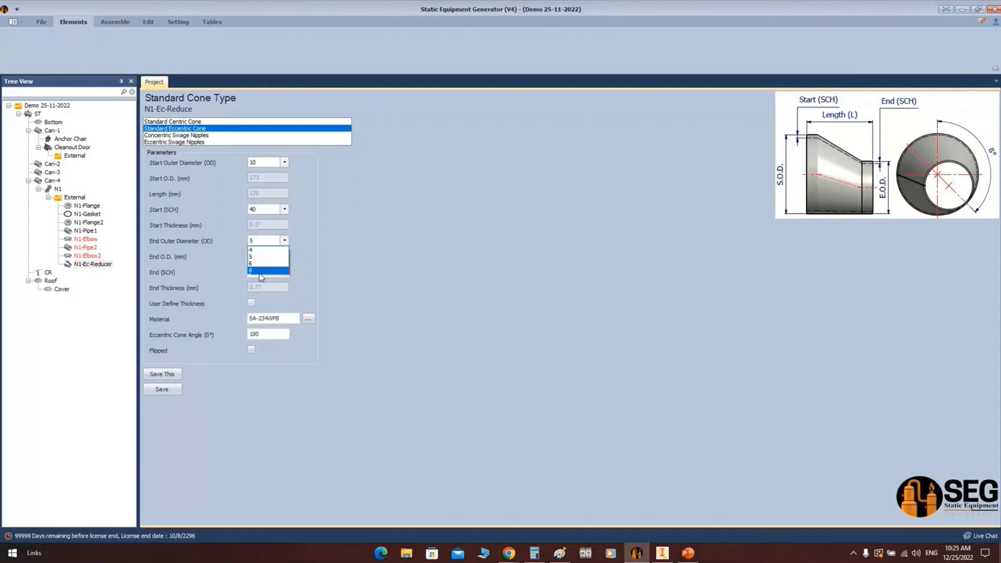
left_click(258, 270)
left_click(263, 272)
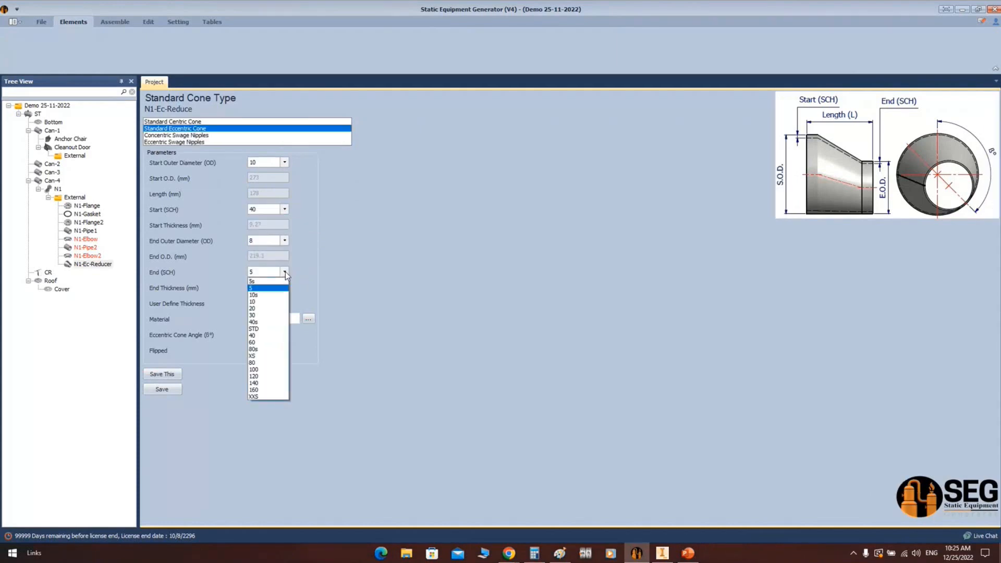
left_click(253, 335)
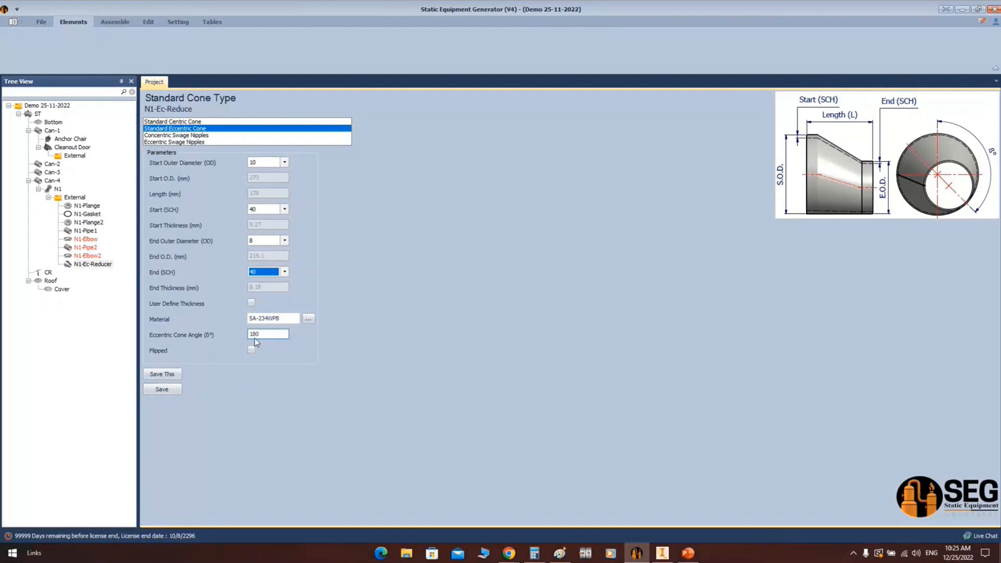
left_click(158, 390)
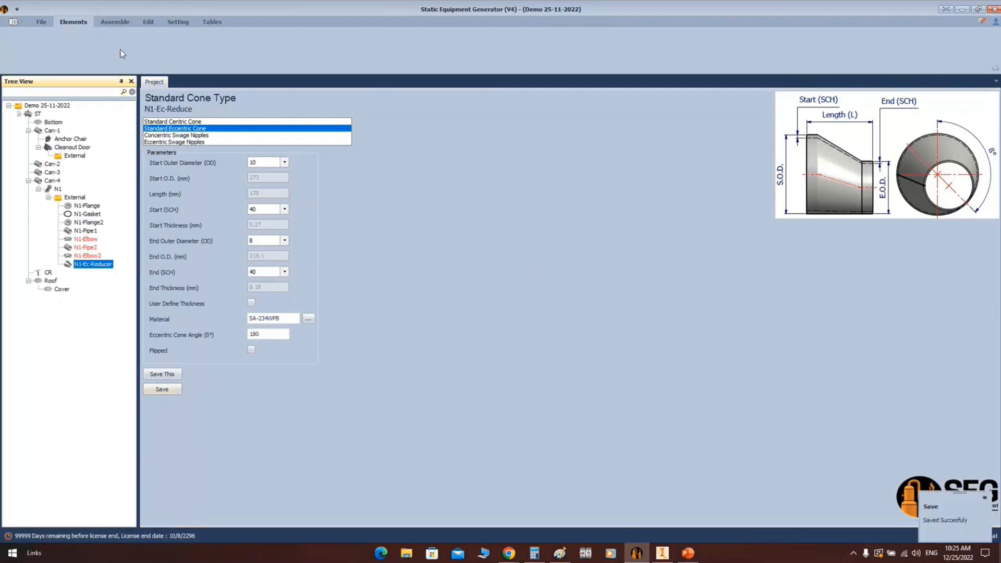
Generate the new elements in the Inventor assembly and inspect the N1 piping on the tank
left_click(114, 22)
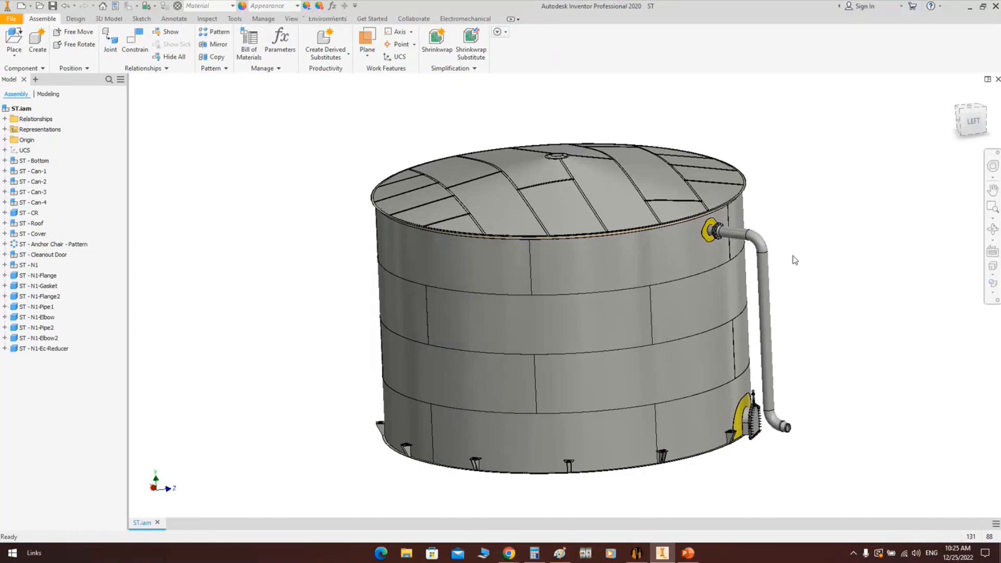
scroll(807, 477, "up", 5)
left_click(992, 228)
left_click_drag(706, 245, 574, 304)
right_click(691, 224)
left_click(726, 225)
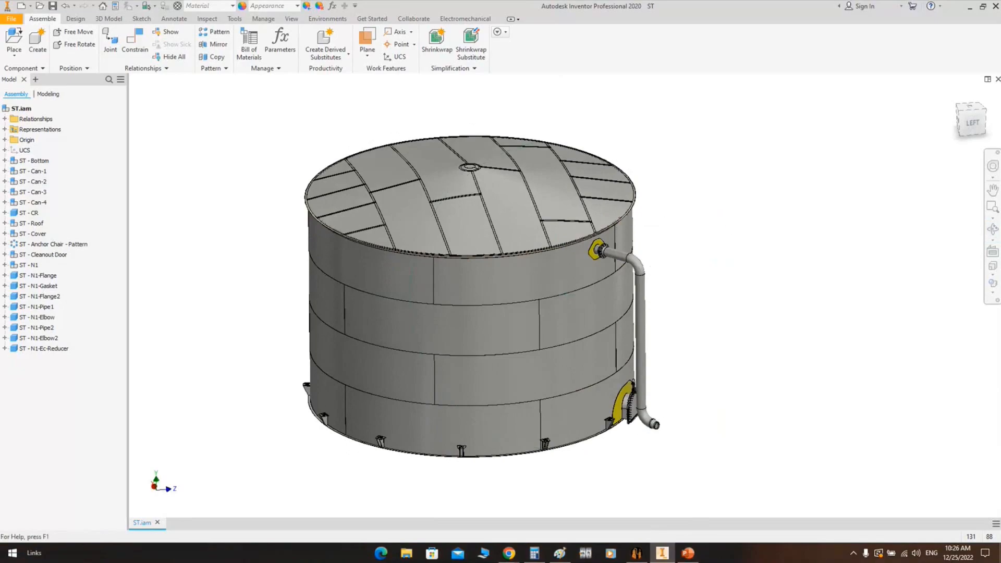
Return to Static Equipment Generator, add an arranged roof nozzle (B) named N2 to the Roof, and open its parameters
left_click(636, 553)
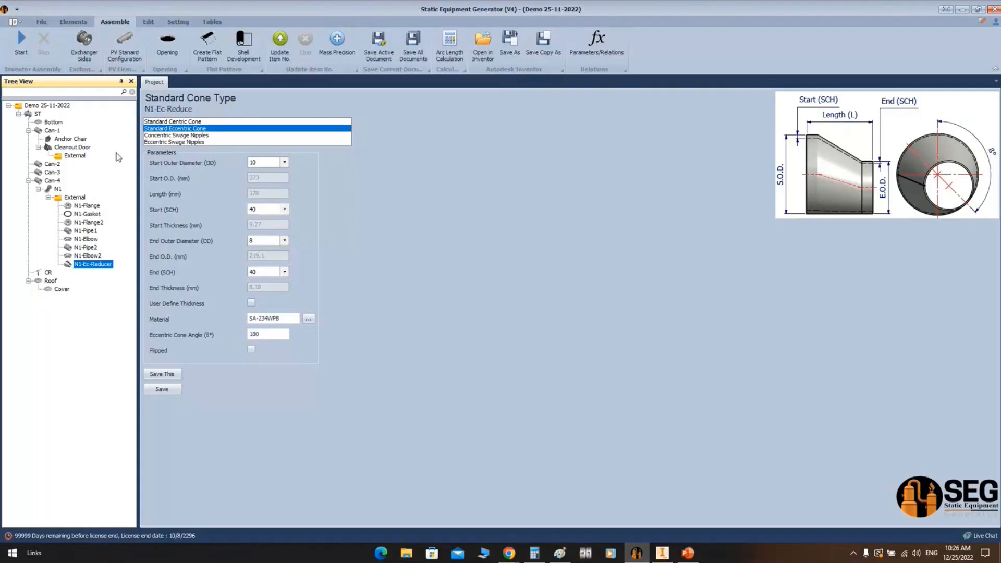
left_click(58, 189)
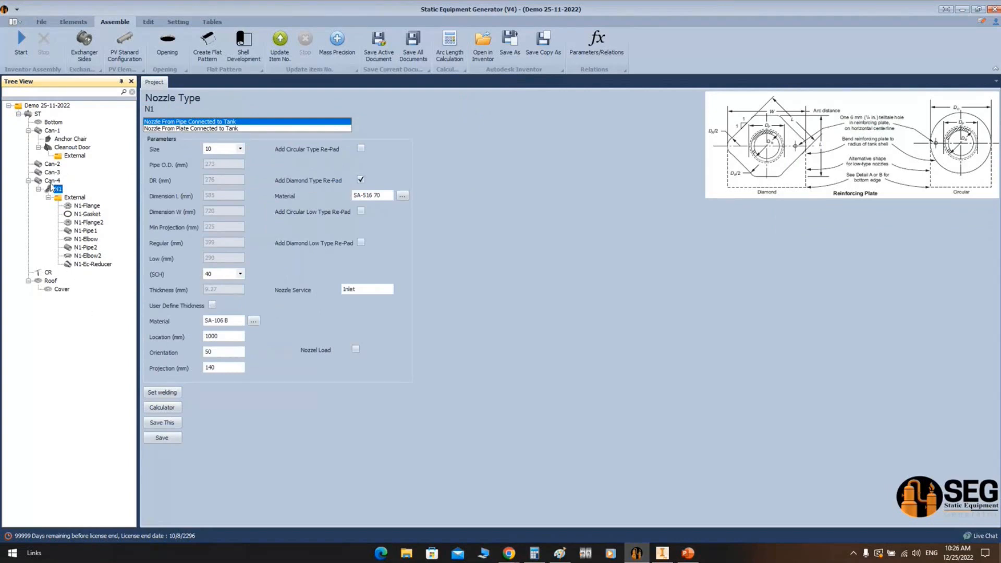
left_click(50, 281)
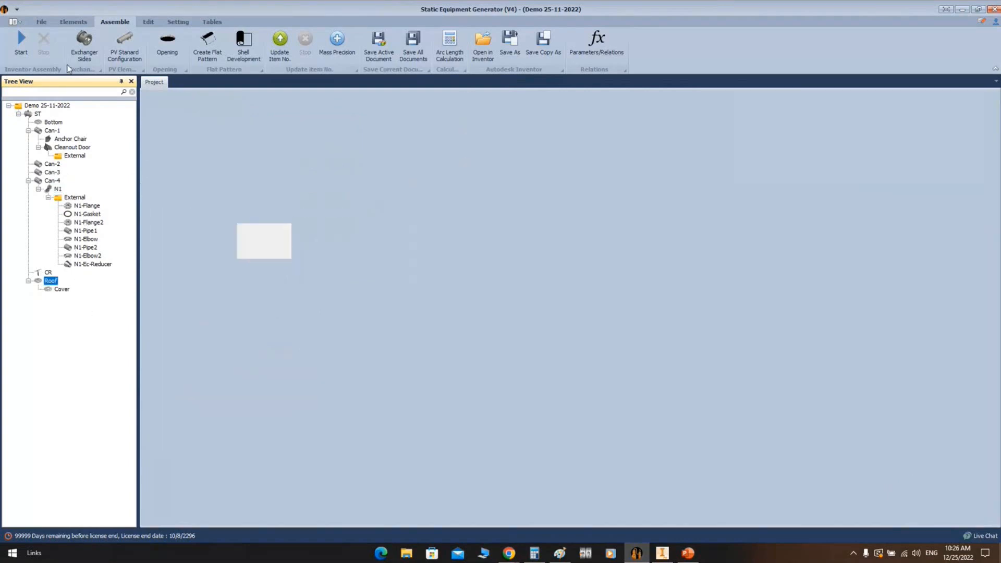
left_click(72, 22)
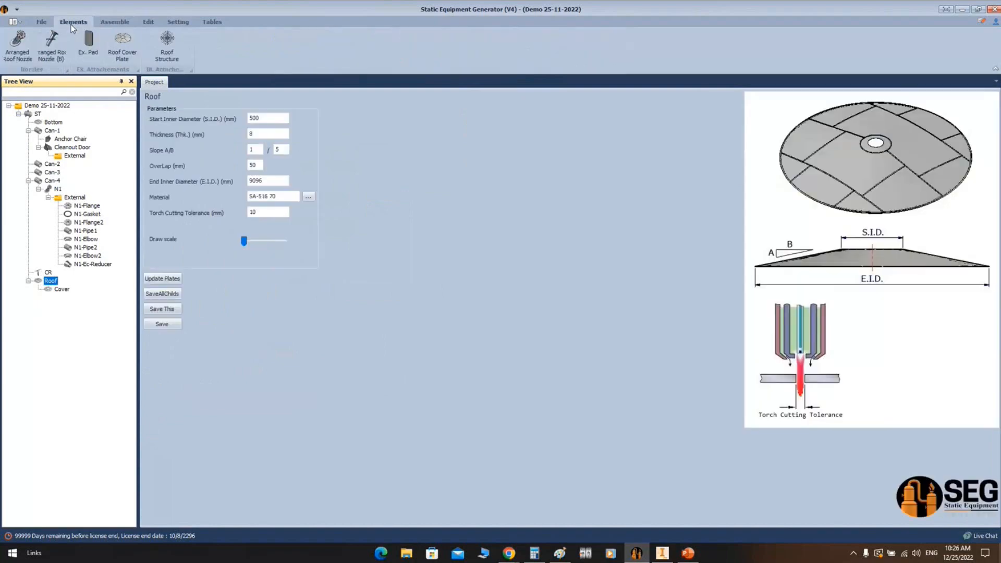
left_click(55, 51)
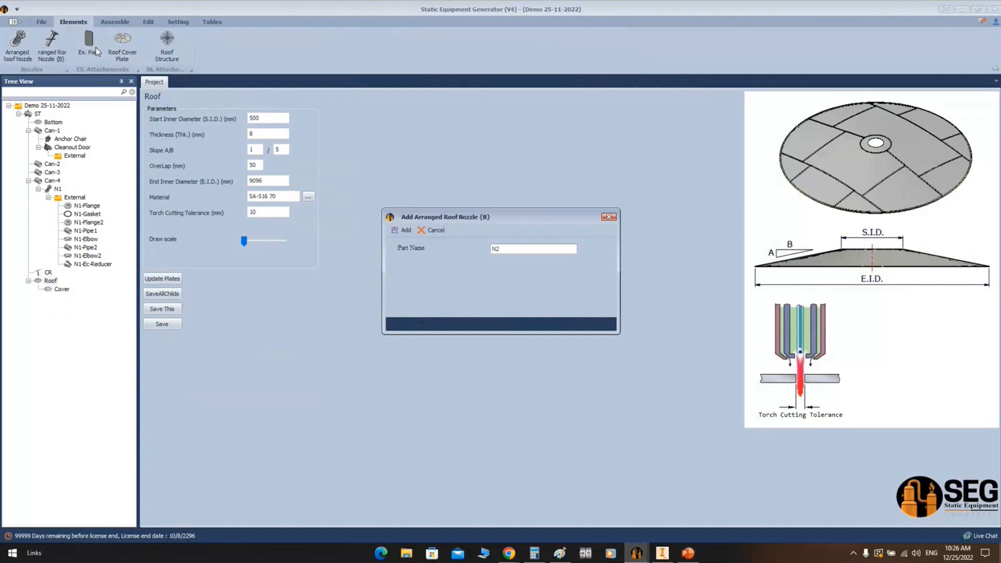
key("Return")
left_click(61, 298)
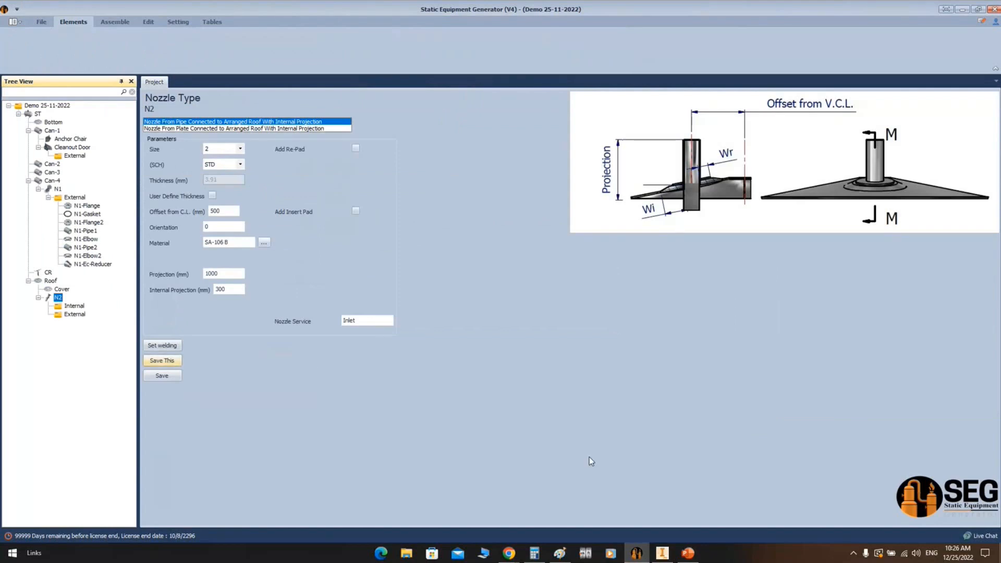
Switch to Paint and paste the captured screenshot, enlarged on the element tree and N2's parameters
left_click(560, 552)
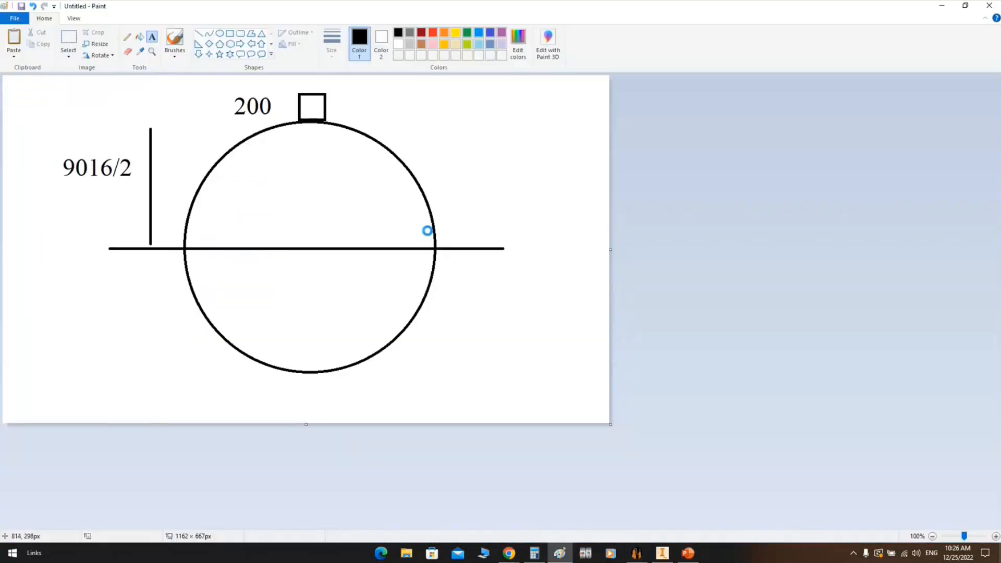
key("ctrl+v")
scroll(200, 329, "up", 4, "ctrl")
scroll(201, 329, "down", 5)
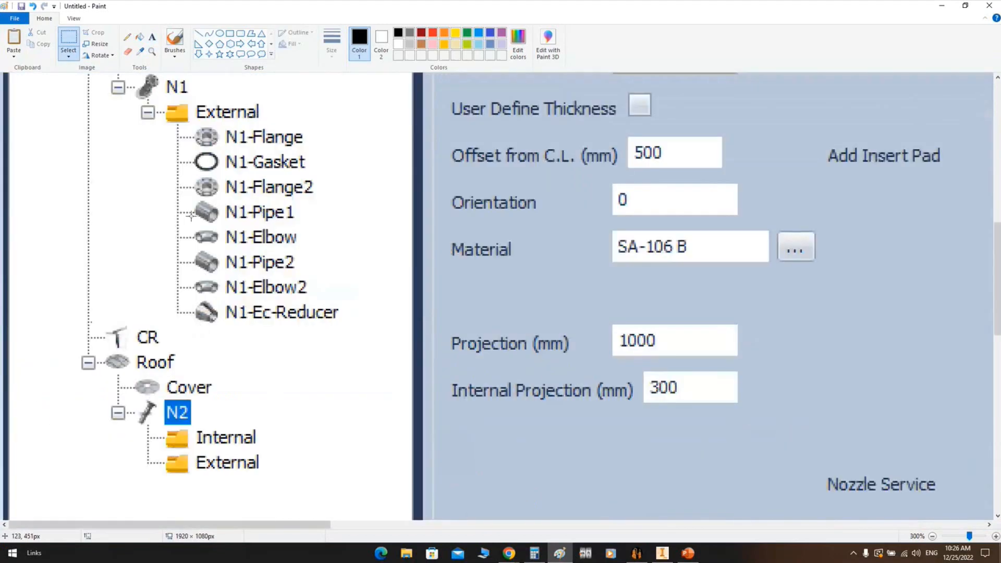
Mark N1's External folder and N2's Internal and External folders with thin red rectangles
left_click(229, 33)
left_click(332, 48)
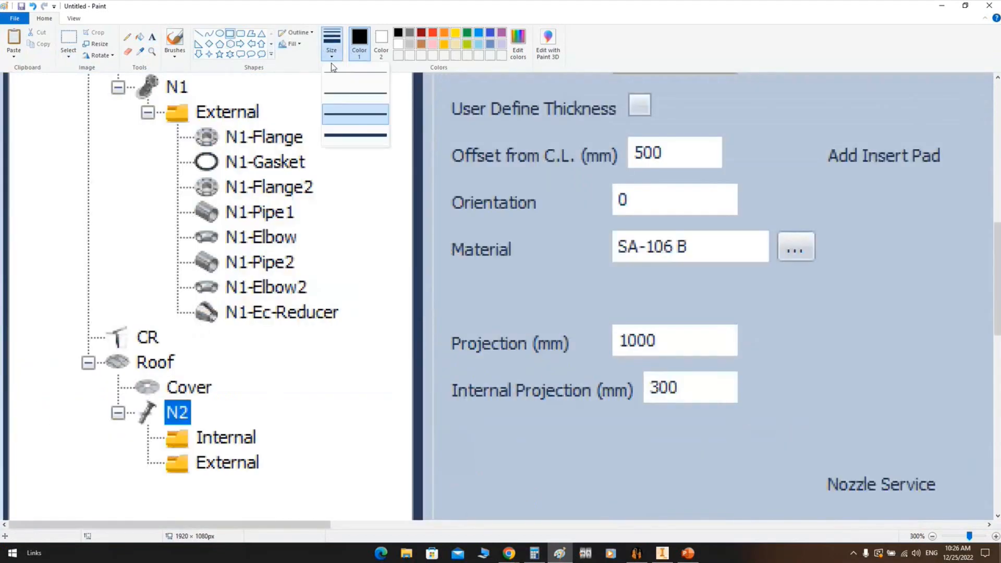
left_click(350, 74)
left_click(432, 32)
mouse_move(133, 103)
left_mouse_down()
mouse_move(260, 111)
mouse_move(268, 122)
left_mouse_up()
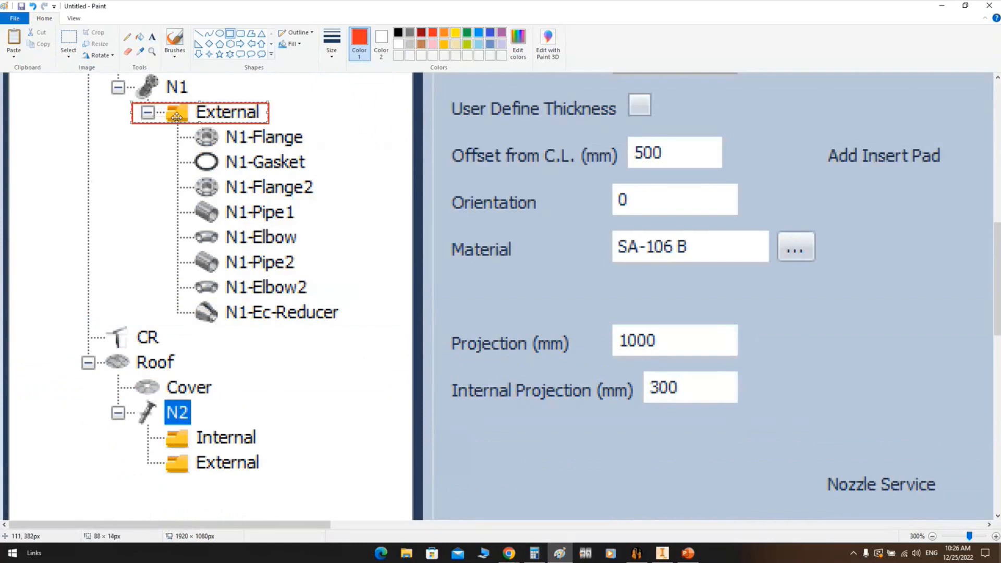
left_click_drag(141, 428, 267, 450)
left_click_drag(136, 484, 266, 453)
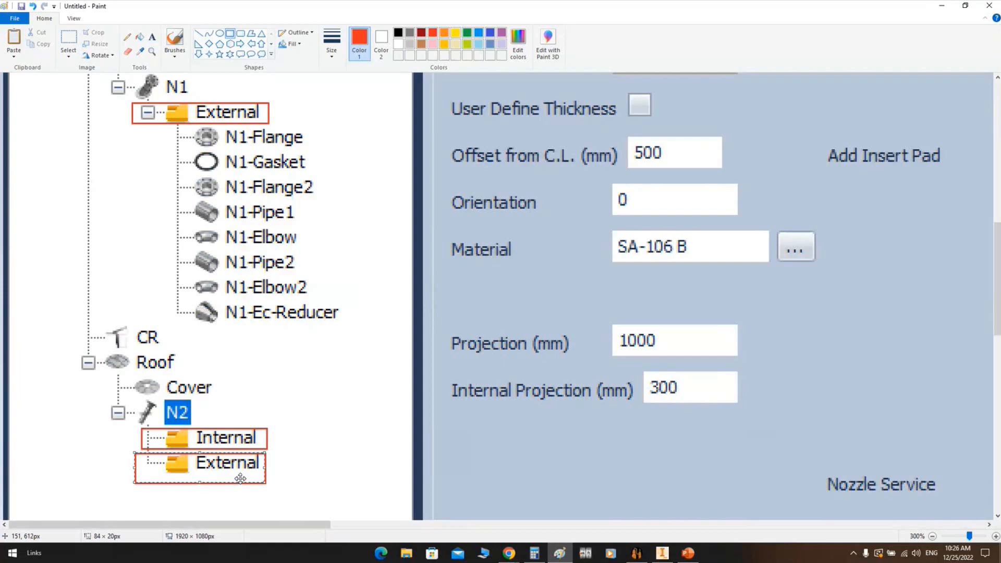
Return to Static Equipment Generator, set nozzle N2's size to 4 and schedule to 40, and add a re-pad
left_click(636, 552)
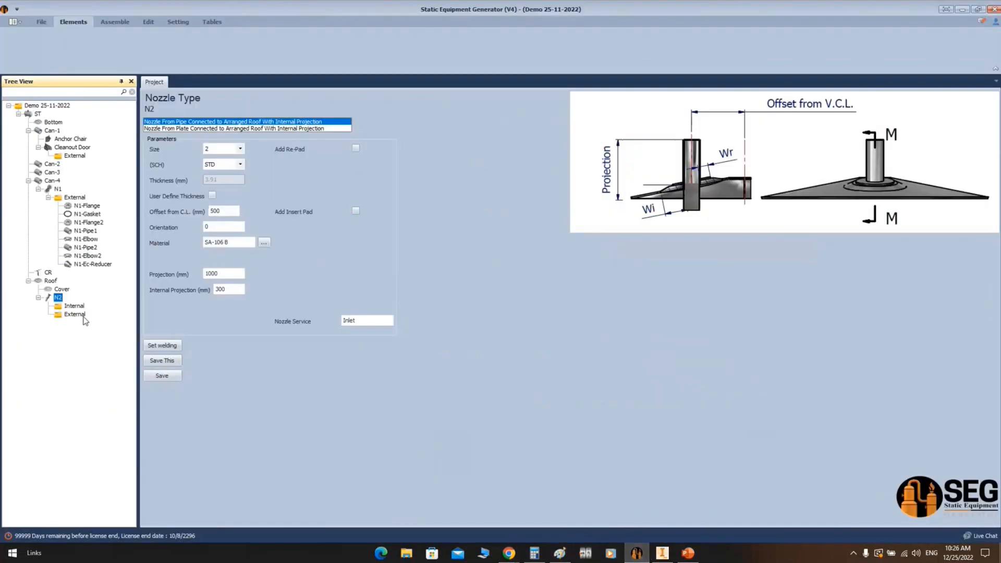
left_click(227, 149)
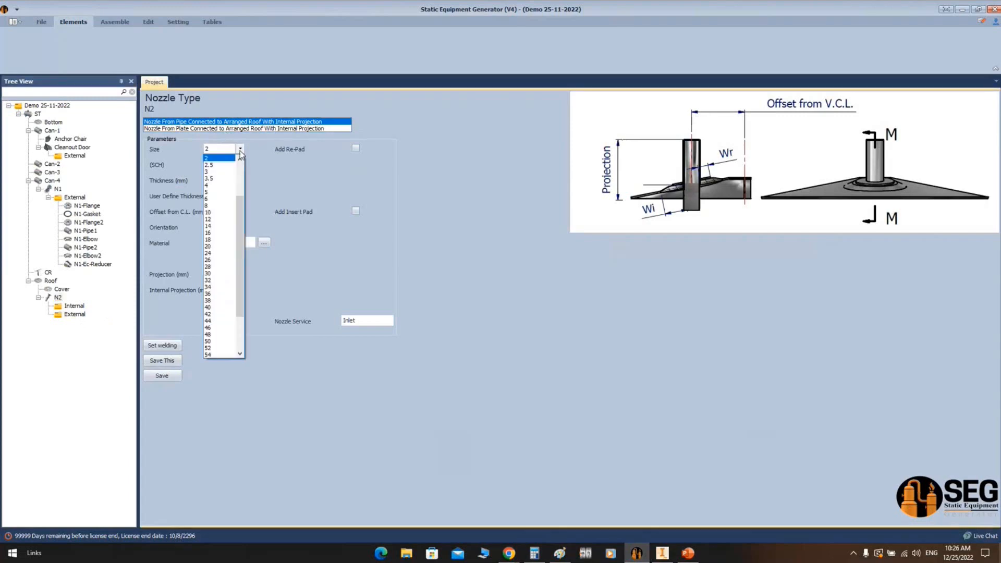
left_click(226, 188)
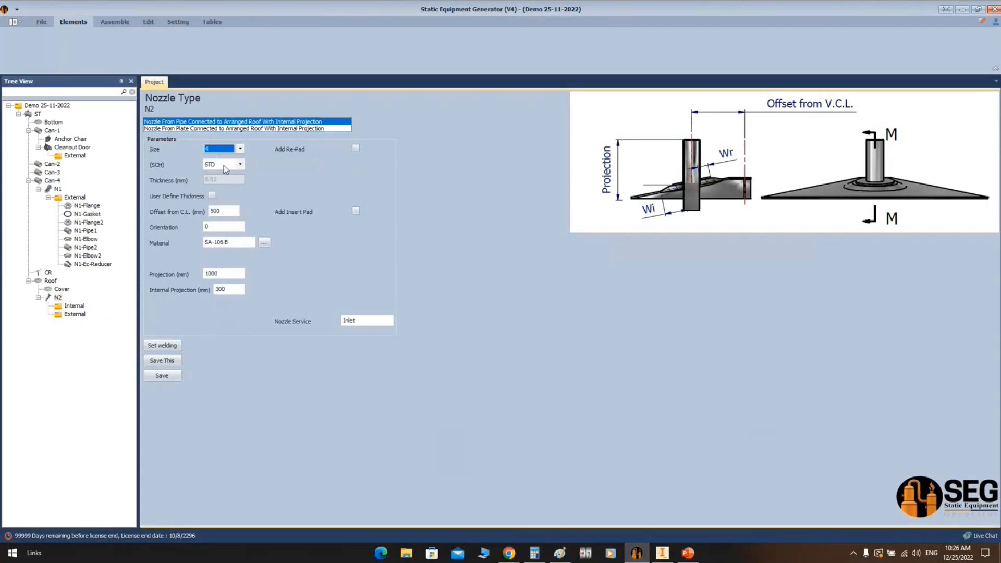
left_click(240, 164)
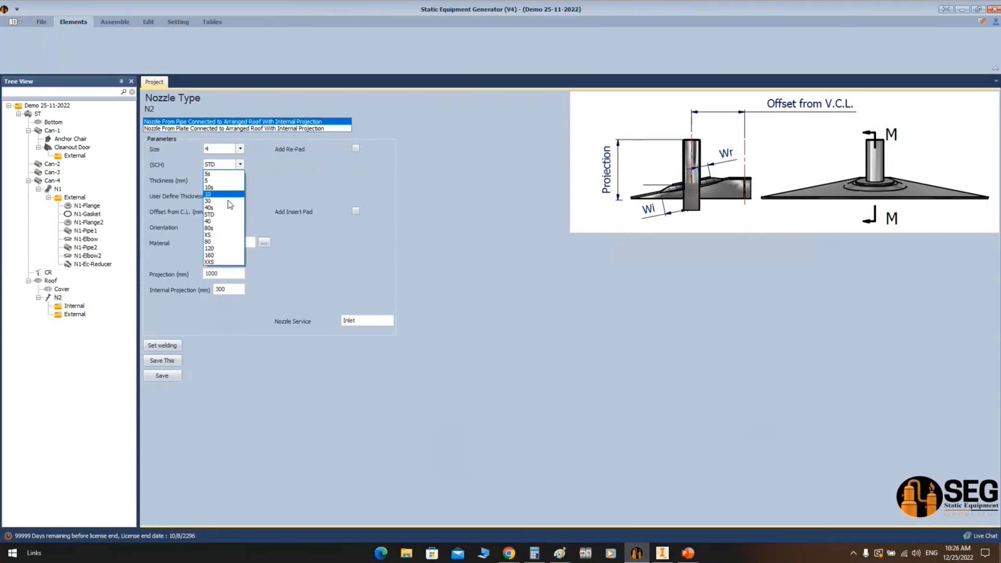
left_click(222, 221)
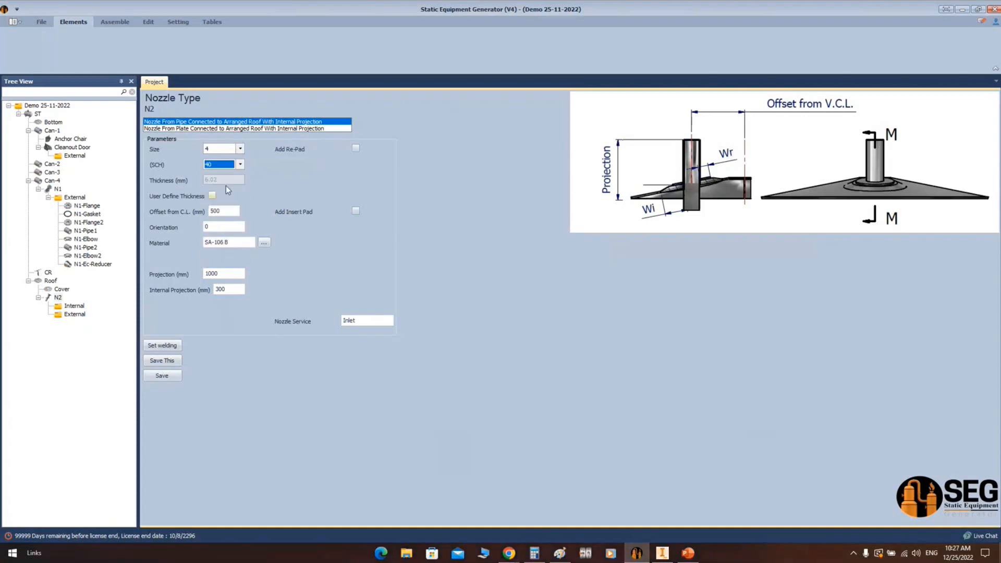
left_click(355, 148)
Set N2's centre-line offset to 4300 mm, orientation to 180, projection to 400 mm and internal projection to 500 mm, and save it
double_click(234, 211)
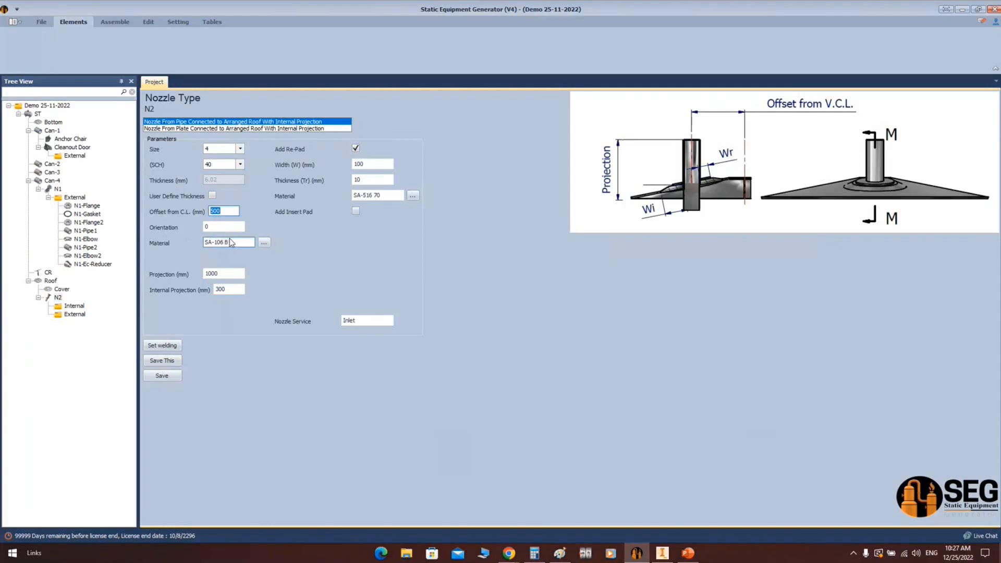
type("43")
key("Tab")
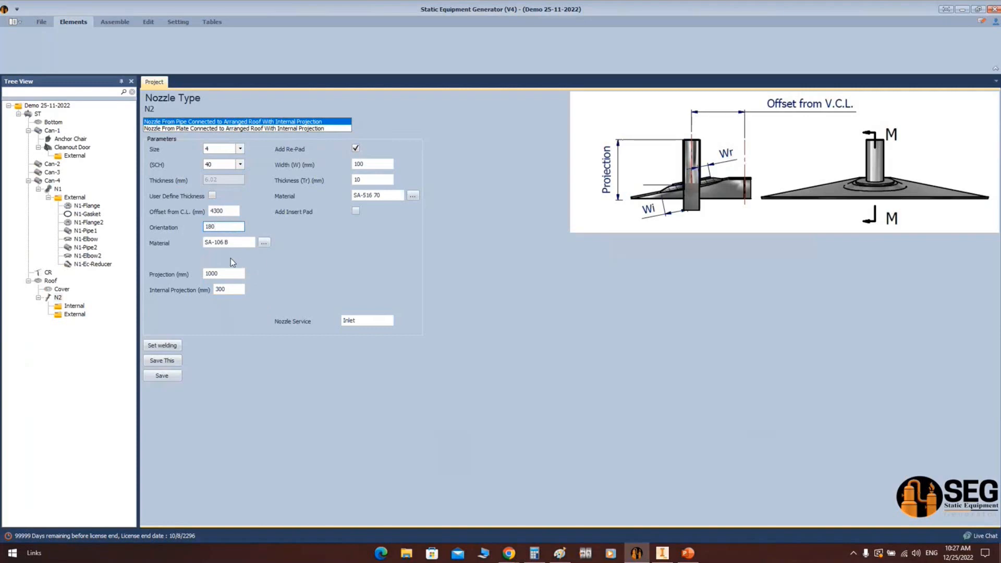
left_click(230, 274)
double_click(230, 274)
type("400")
key("Tab")
left_click(172, 376)
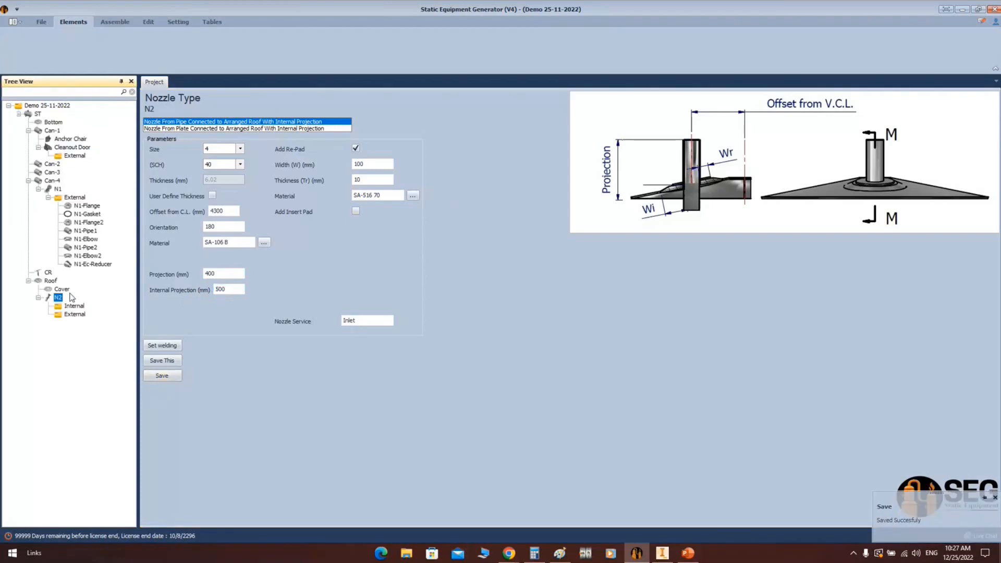
Add a flange named N2-Flange1 under nozzle N2's External folder
left_click(65, 314)
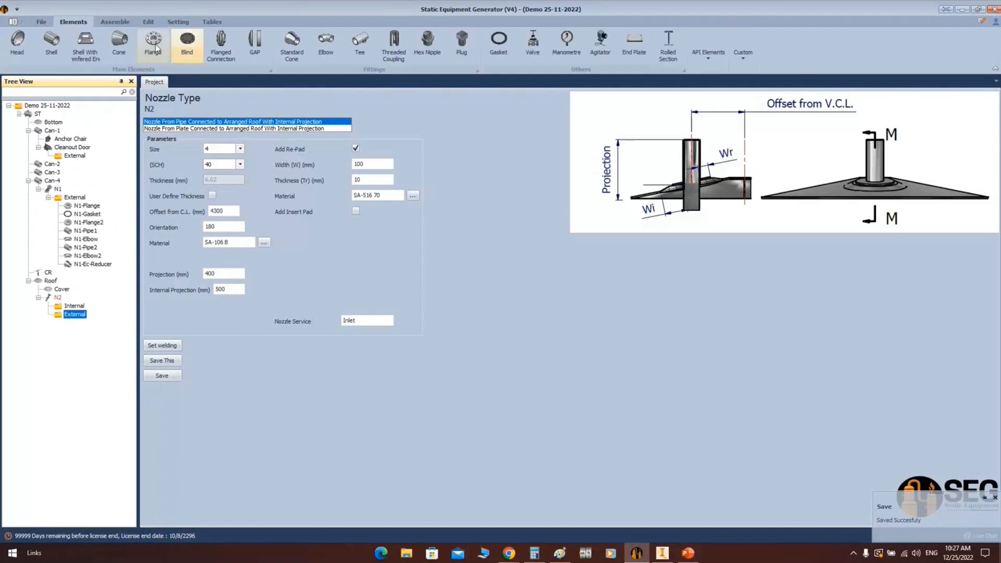
left_click(153, 44)
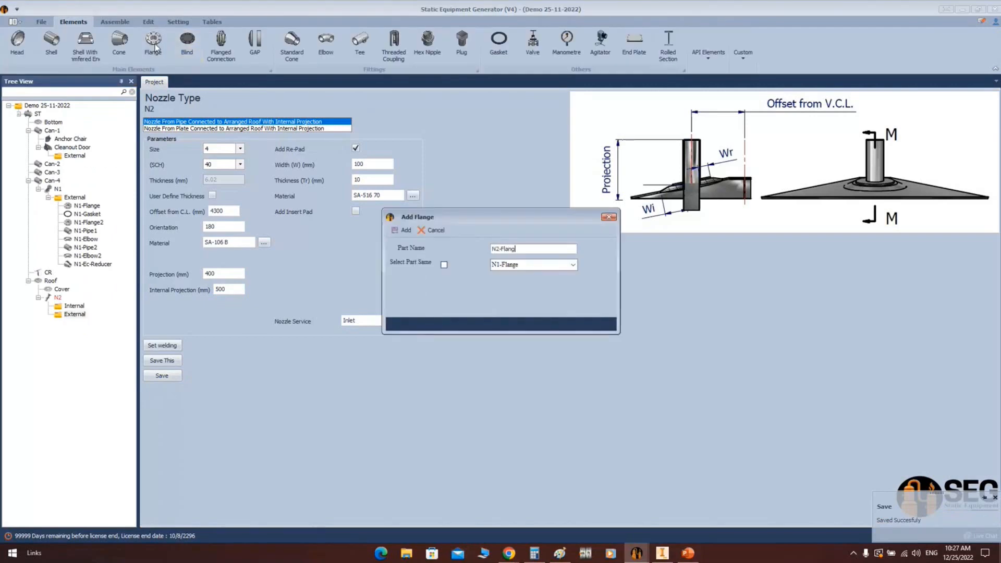
key("Return")
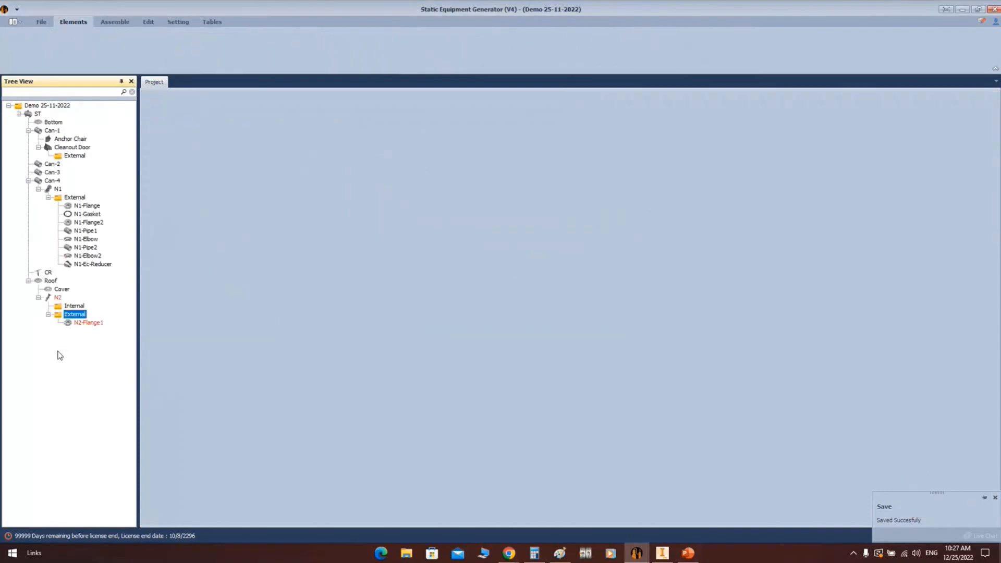
Set N2-Flange1 as a Slip on-RF ASME B16.5 flange, size 4, with a 5 mm offset from the raised face, and save it
left_click(89, 322)
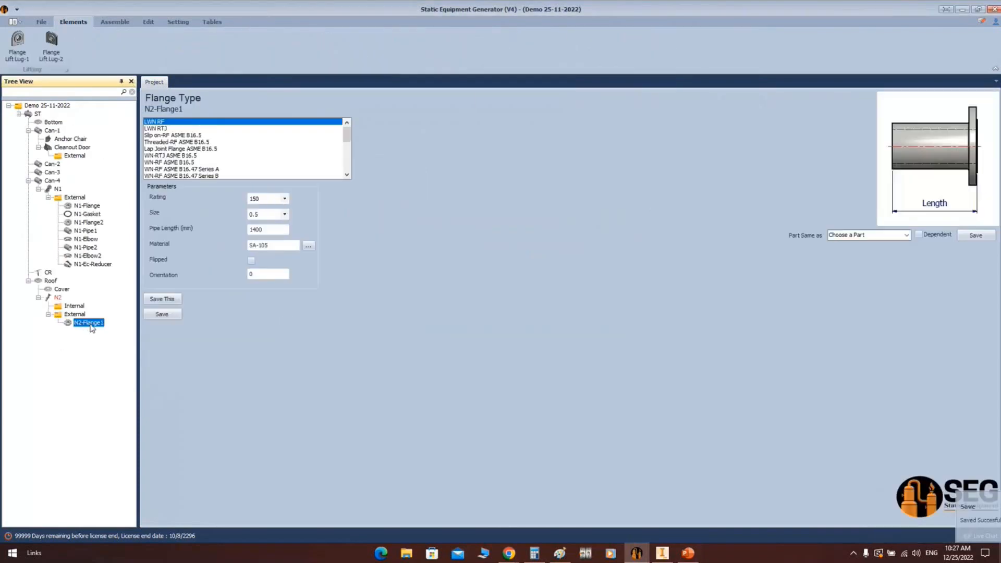
left_click(175, 136)
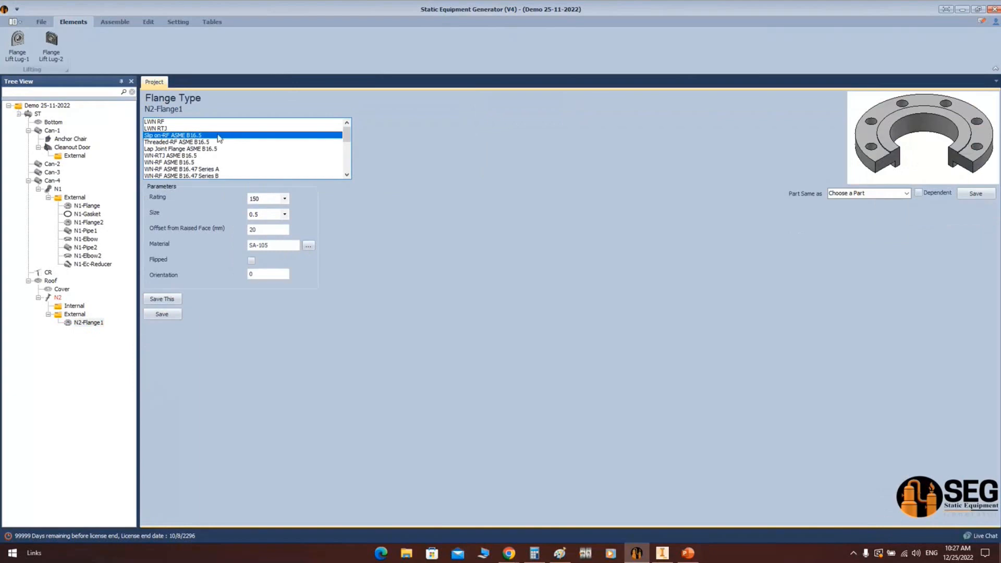
left_click(285, 214)
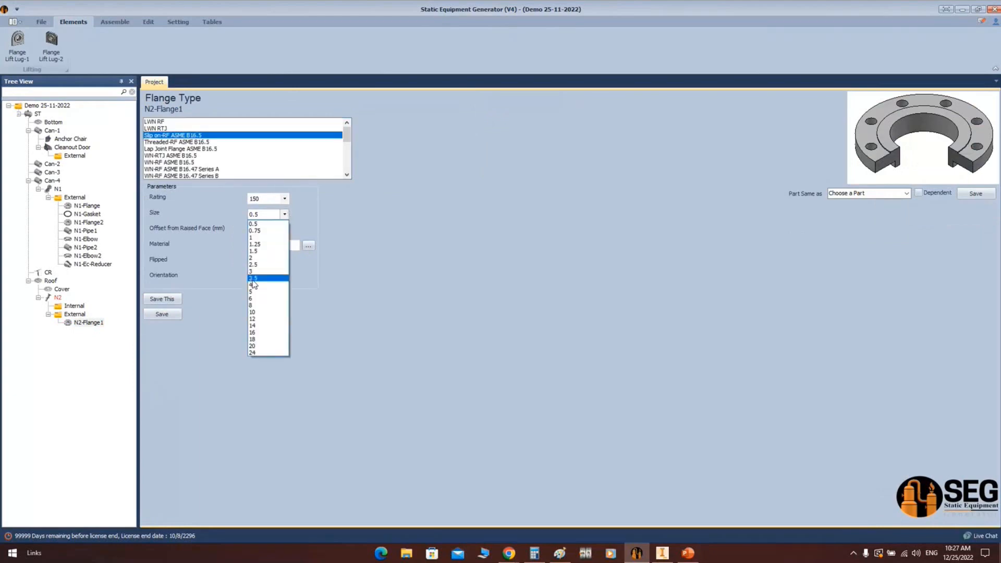
left_click(252, 285)
double_click(278, 231)
type("5")
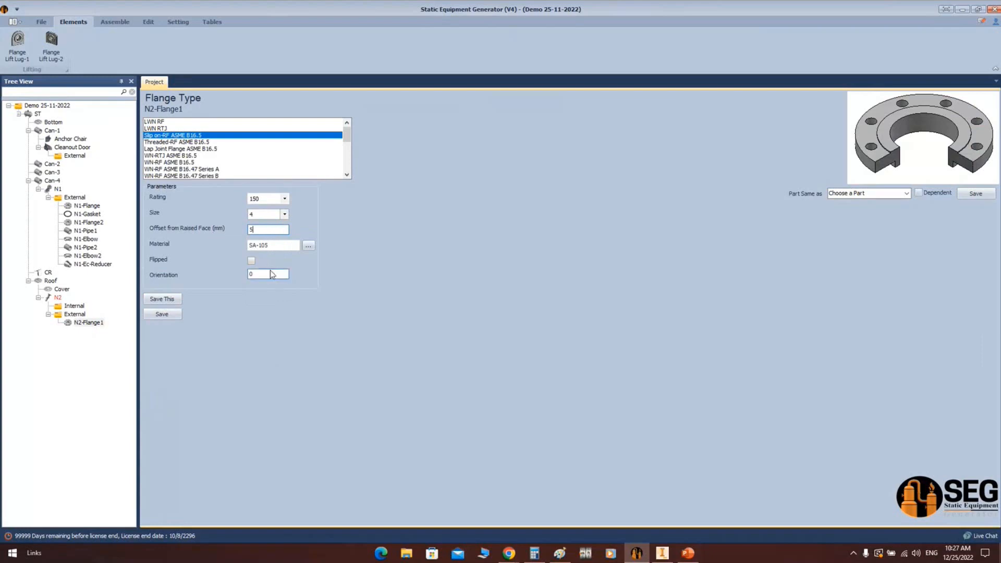
left_click(161, 316)
Add a flange named N2-Flange2 under nozzle N2's Internal folder
left_click(79, 306)
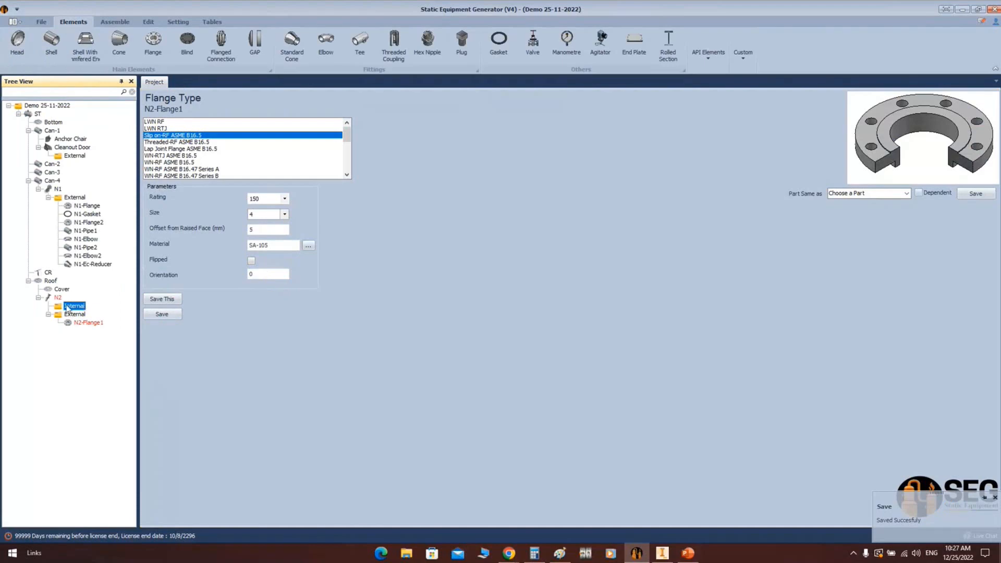
left_click(153, 46)
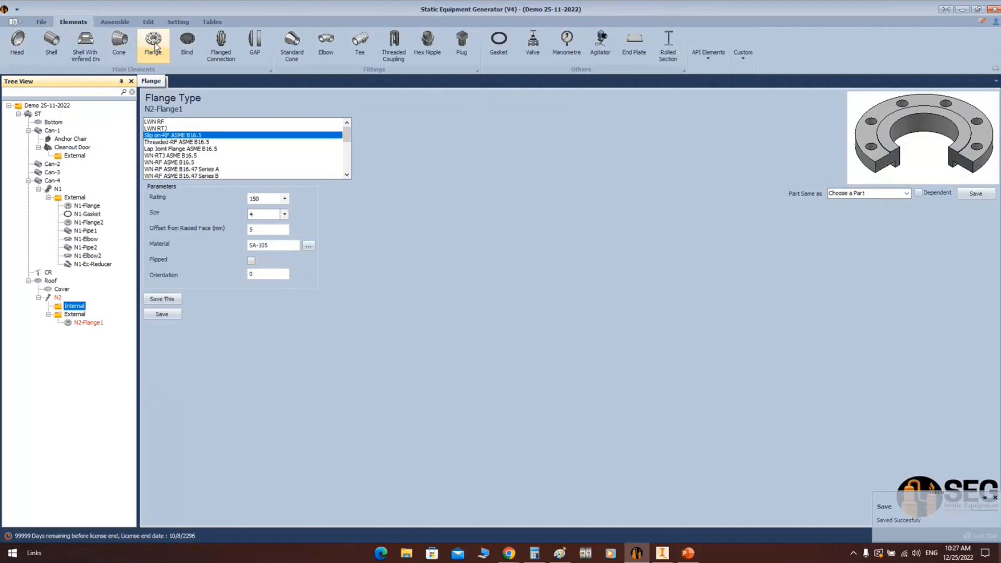
left_click(155, 46)
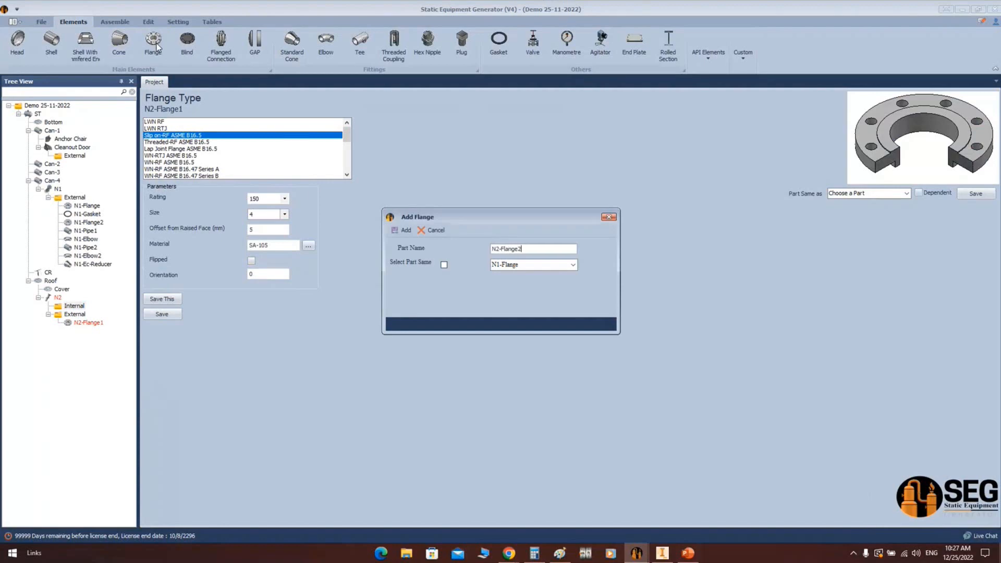
key("Return")
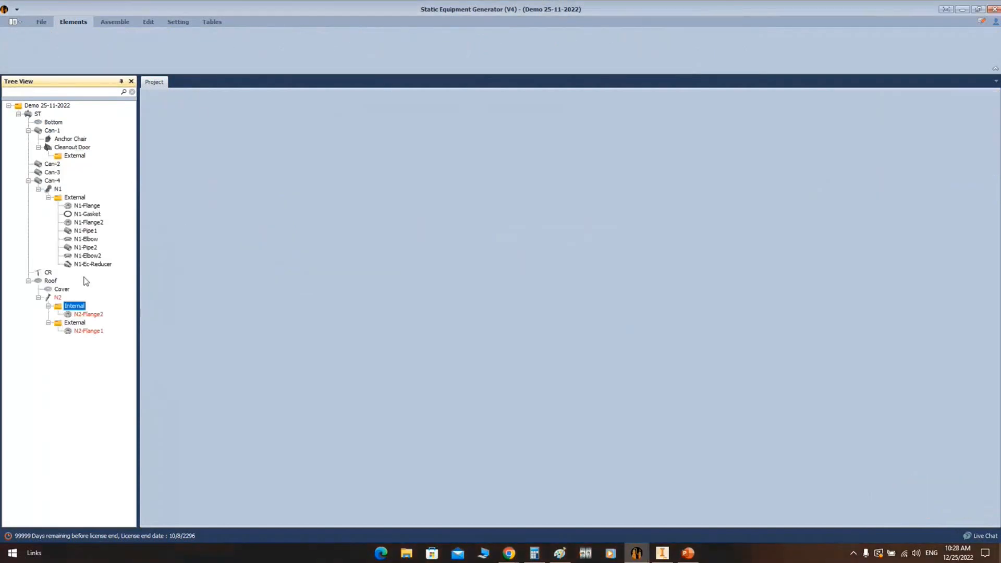
Set N2-Flange2 as a Slip on-RF ASME B16.5 flange, size 4, with a 5 mm raised-face offset, and save it
left_click(178, 135)
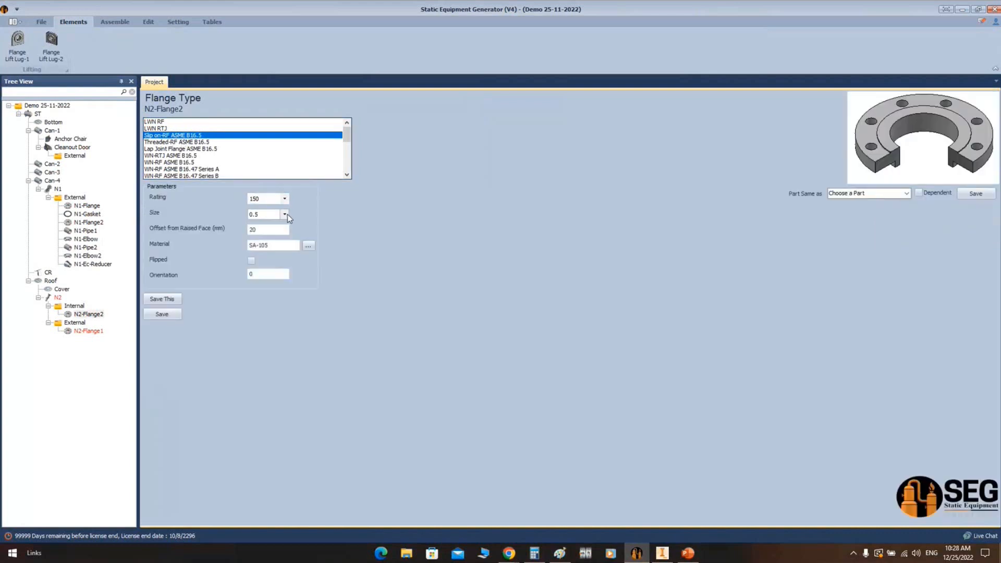
left_click(284, 215)
left_click(255, 284)
left_click(288, 227)
type("5")
left_click(164, 317)
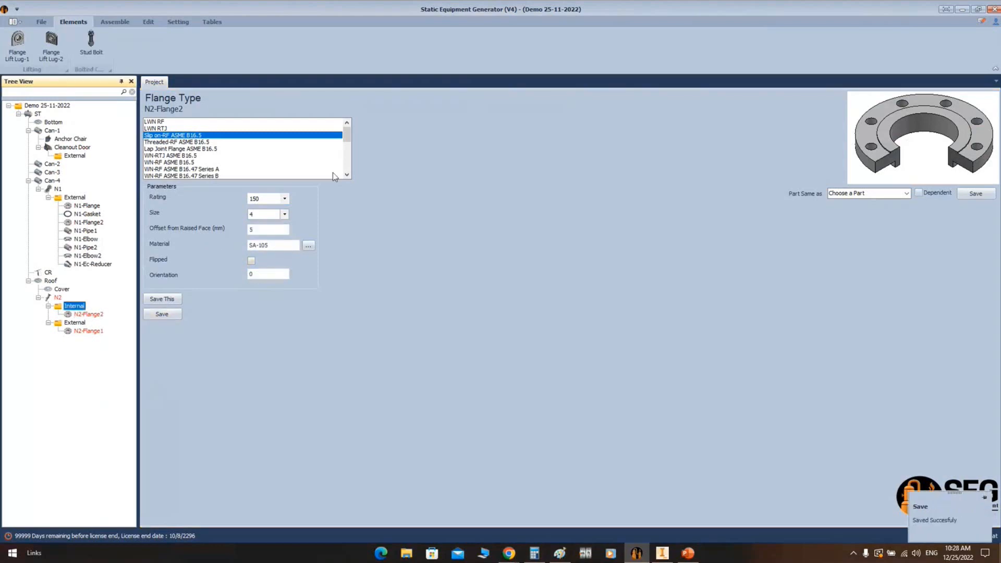
Add N2-Gasket under N2's Internal folder as an RF Gasket For ASME B16.5 Flanges, size 4, and save it
left_click(494, 52)
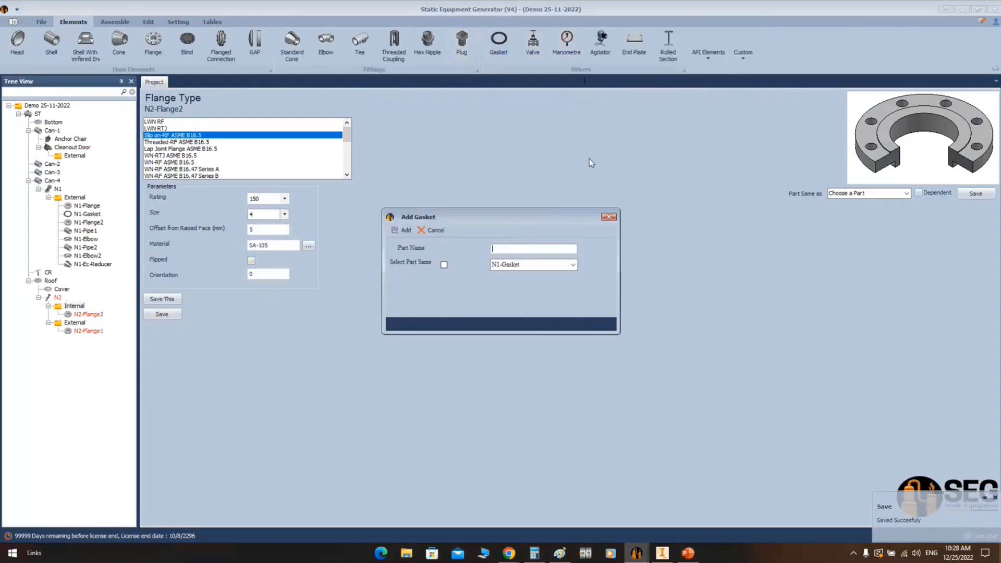
type("N2-Gasket")
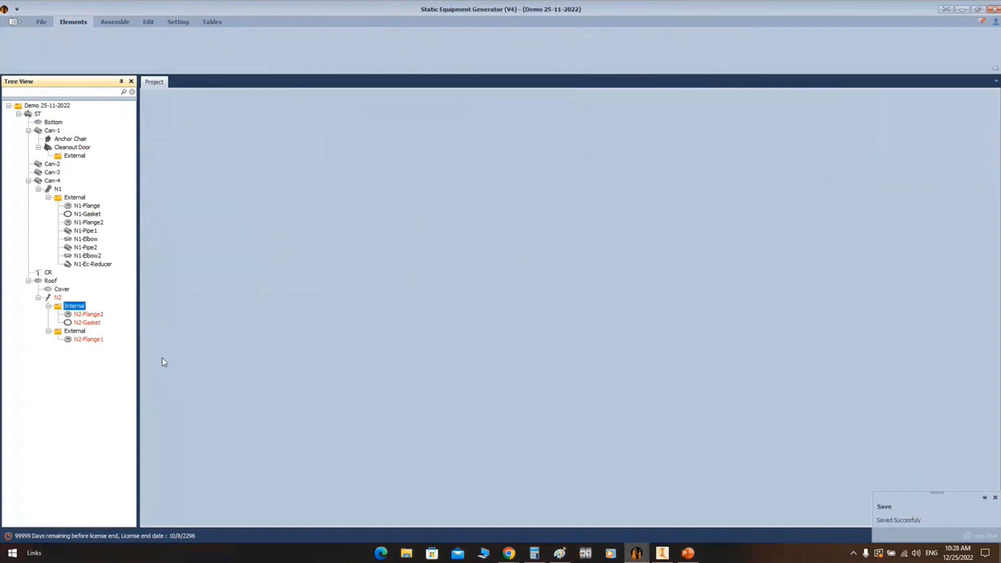
left_click(101, 324)
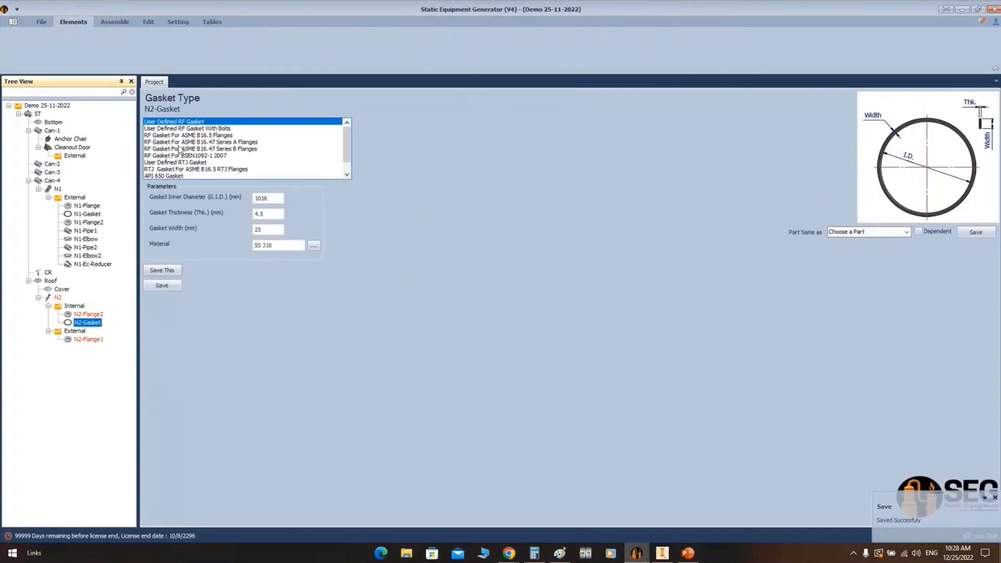
left_click(183, 137)
left_click(266, 214)
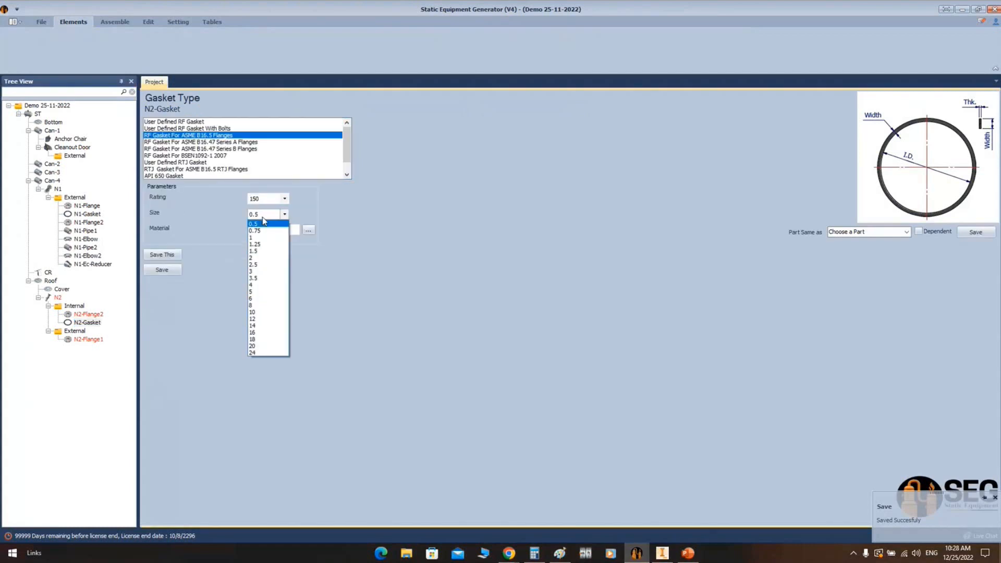
left_click(252, 285)
left_click(172, 270)
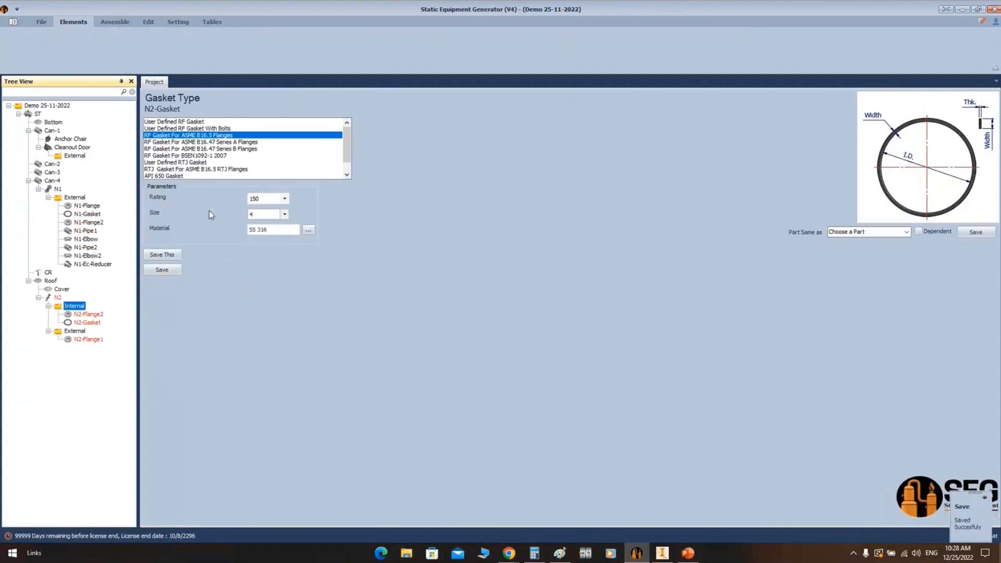
Add N2-Flange3 under N2's Internal folder with the same parameters as N2-Flange2, make it flipped, and save it
left_click(164, 42)
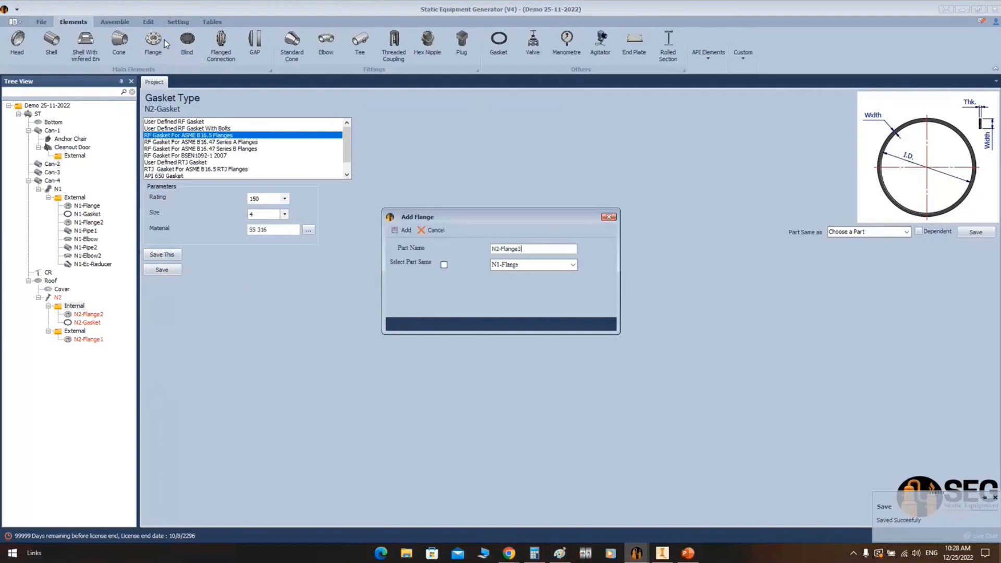
left_click(443, 264)
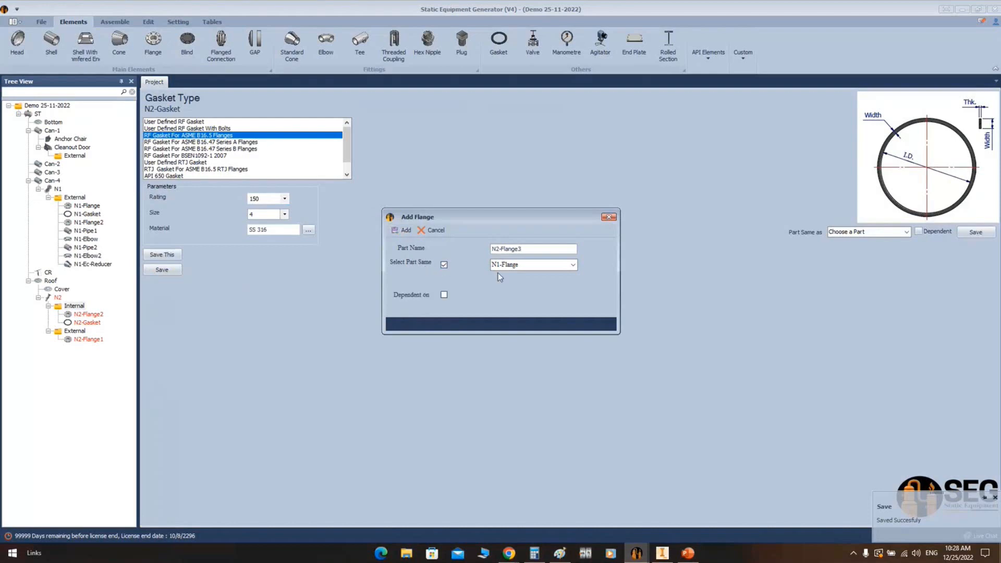
left_click(572, 264)
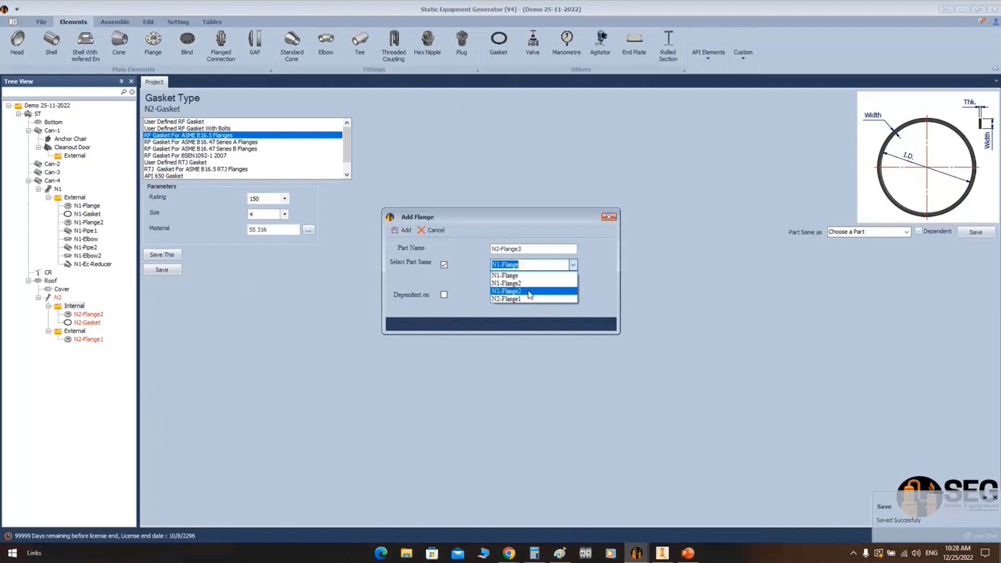
left_click(529, 291)
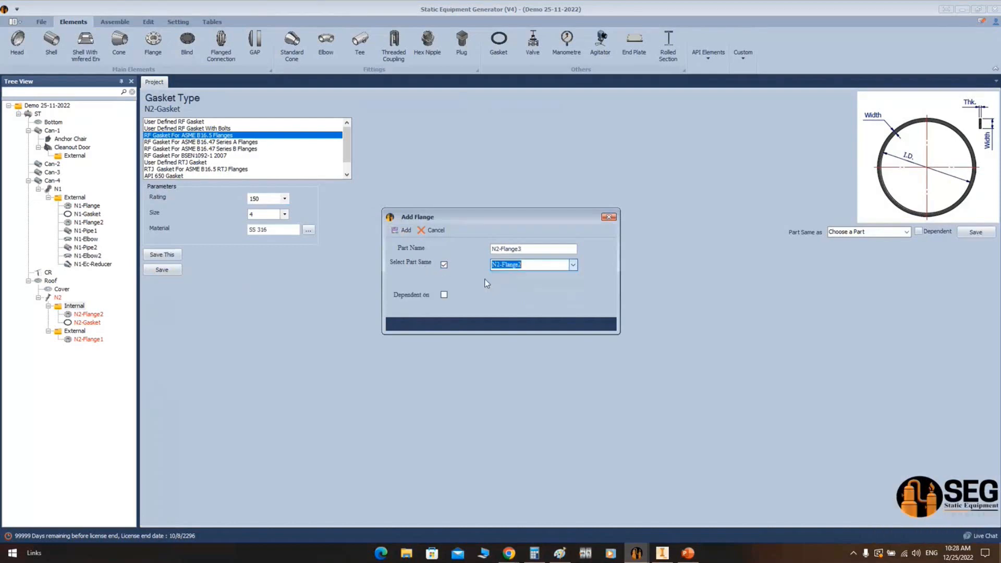
left_click(402, 230)
left_click(97, 332)
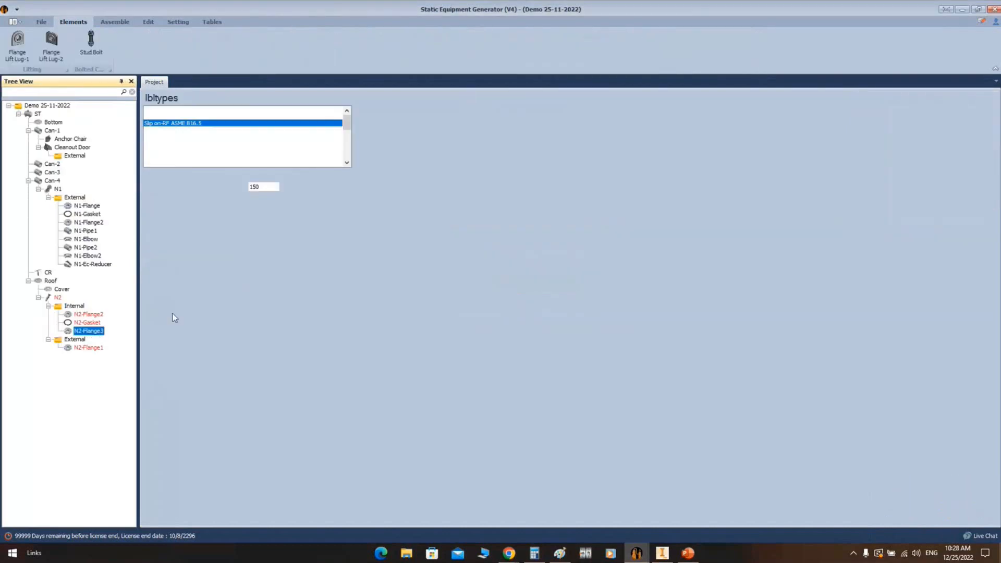
left_click(251, 261)
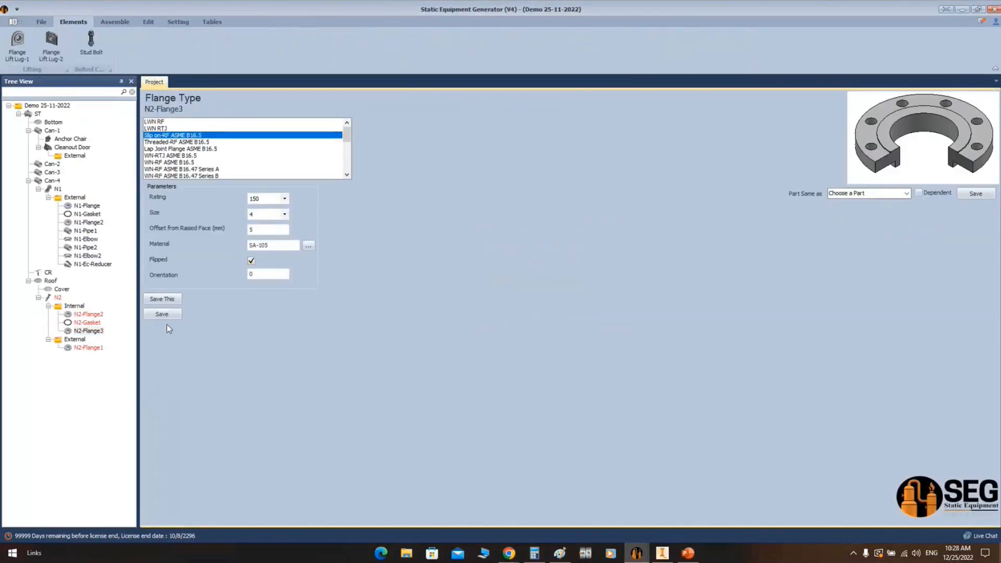
Add a shell named N2-Pipe under nozzle N2's Internal folder
left_click(74, 306)
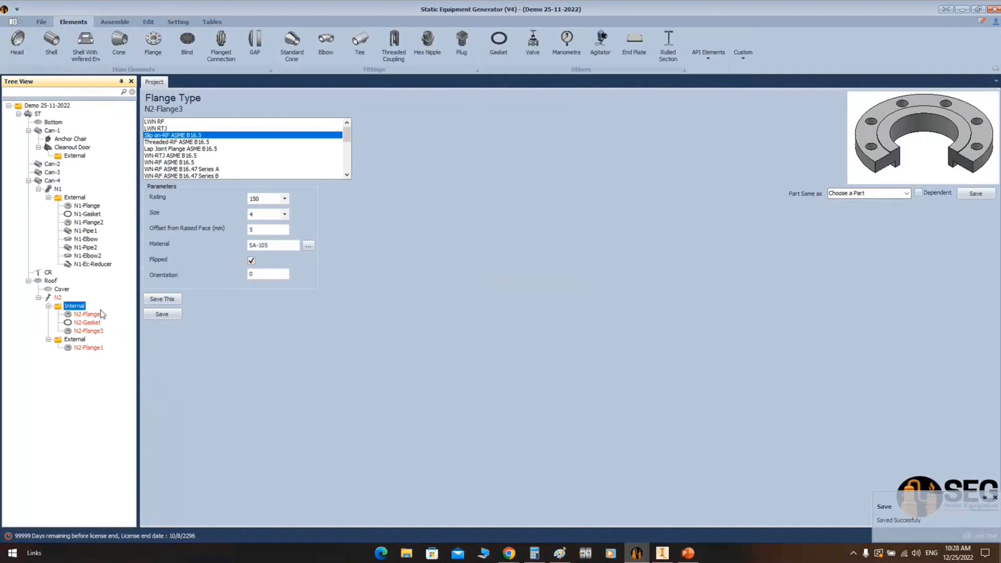
left_click(51, 41)
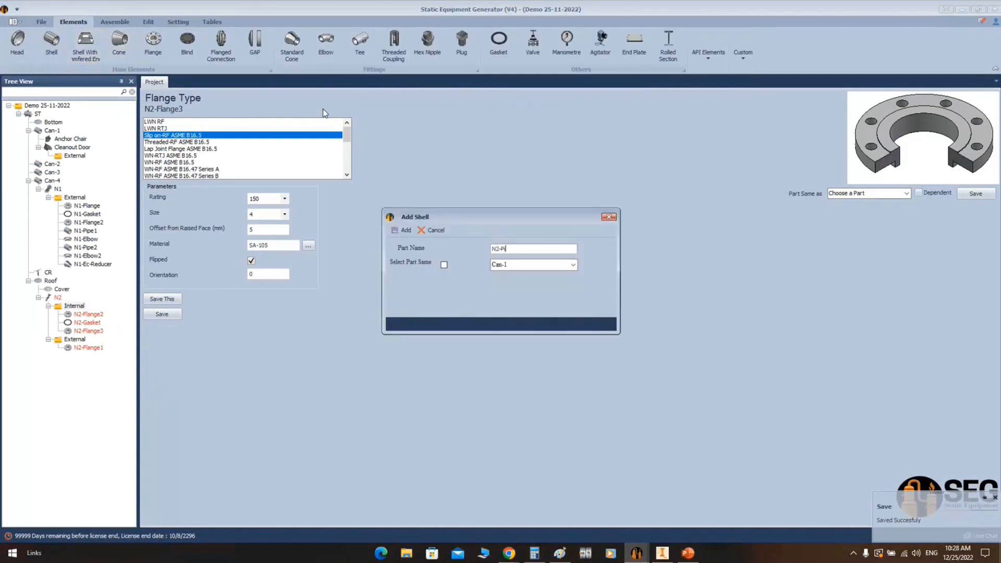
key("Return")
Set N2-Pipe's outer diameter to 4, schedule to 40 and length to 5000 mm, and save it
left_click(81, 339)
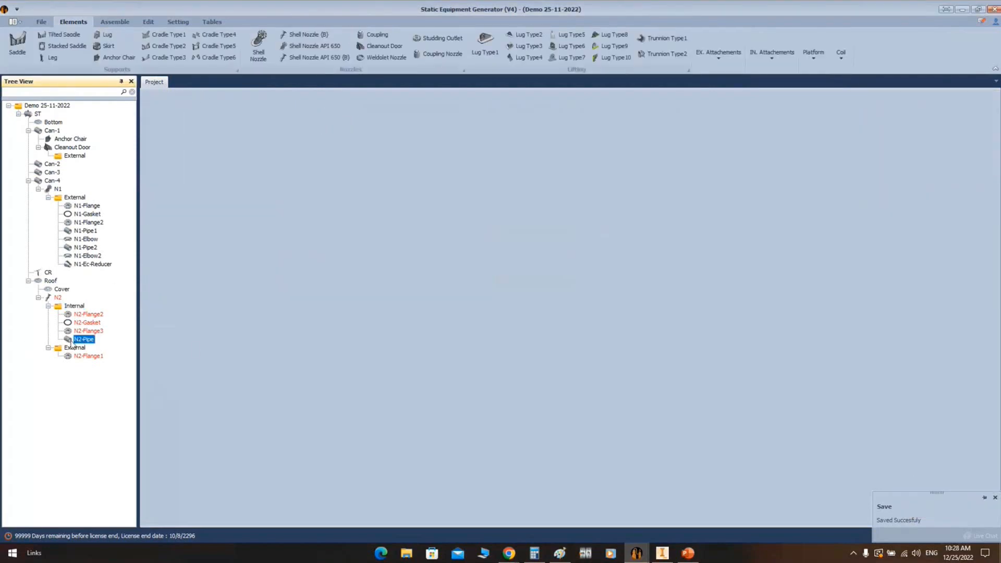
left_click(285, 196)
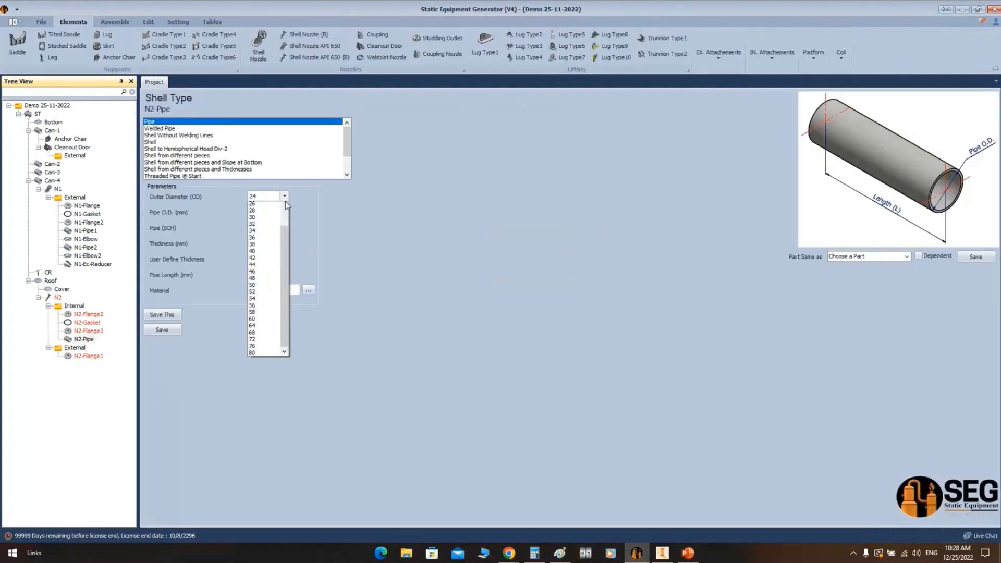
scroll(262, 229, "up", 5)
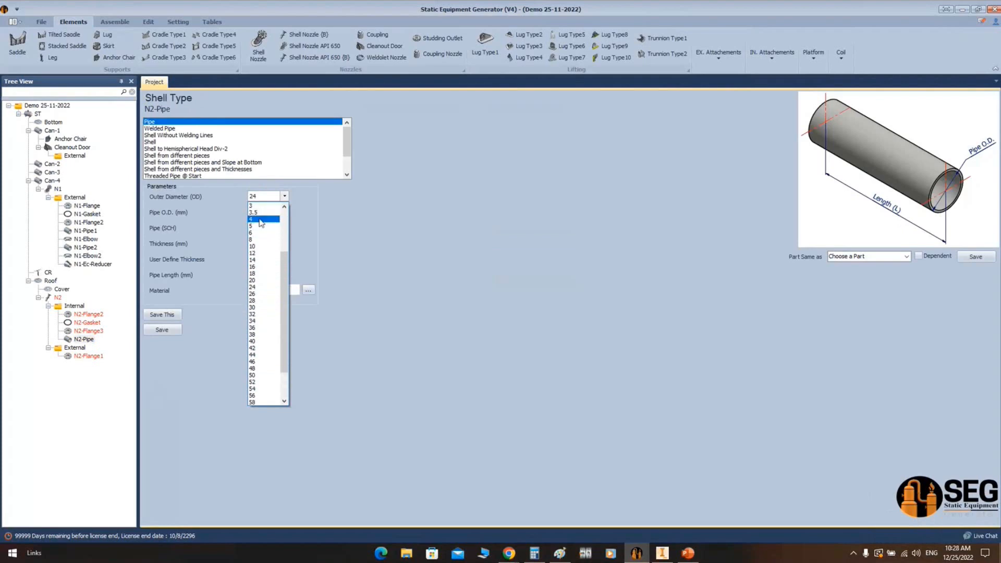
left_click(261, 220)
left_click(285, 227)
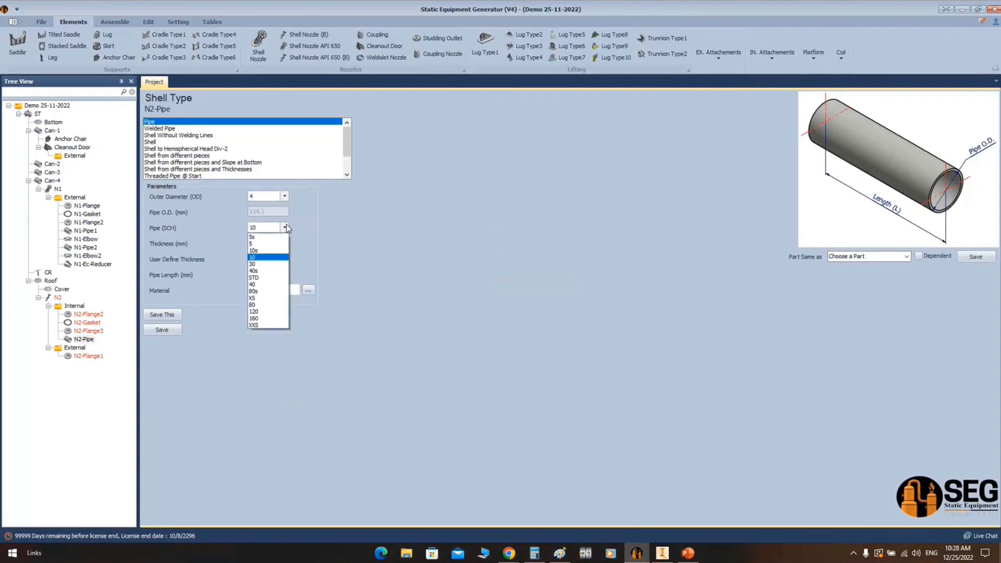
left_click(261, 283)
left_click(272, 275)
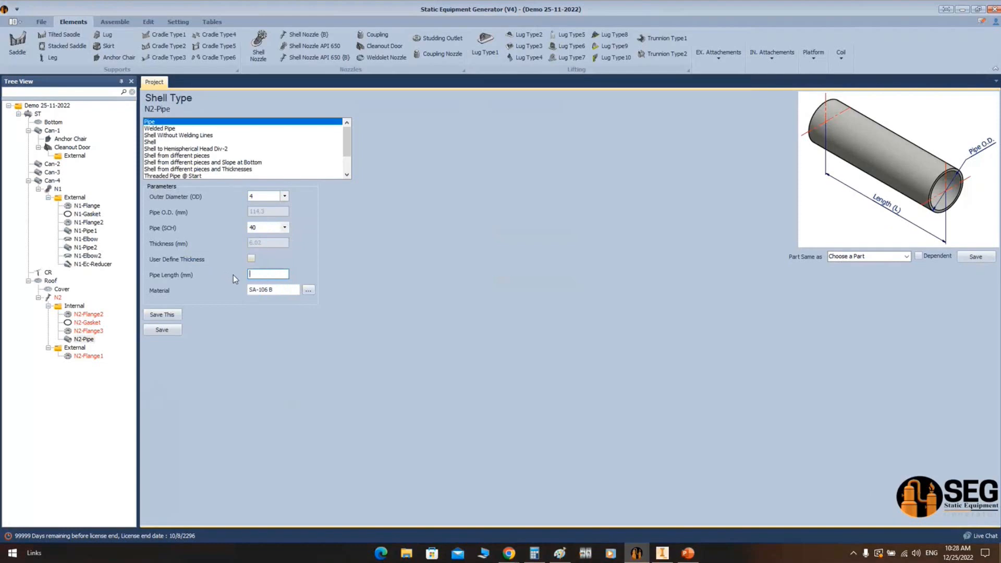
left_click(173, 329)
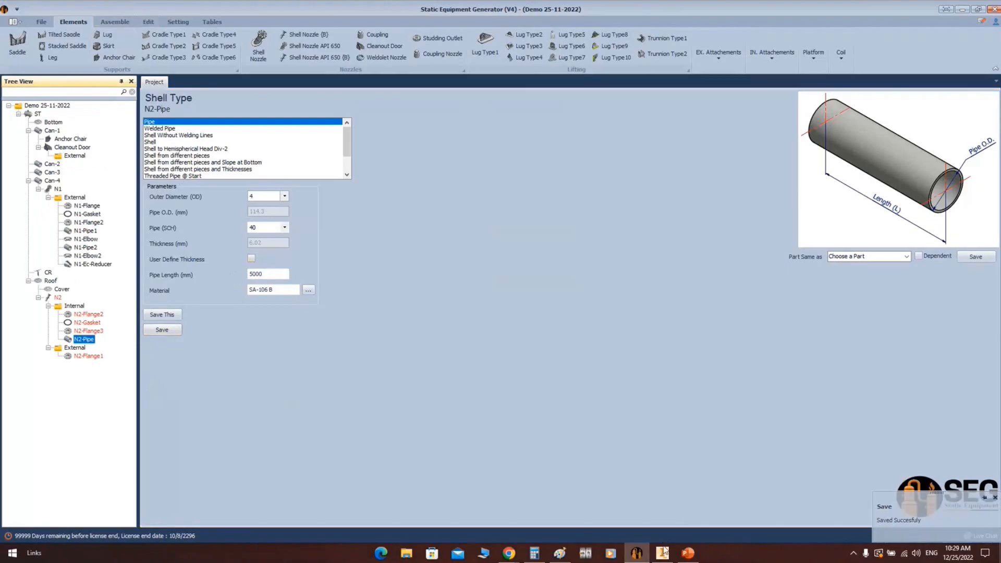
Switch to Inventor and cut the tank with a half section view offset inward from an anchor chair plate's edge face
left_click(662, 552)
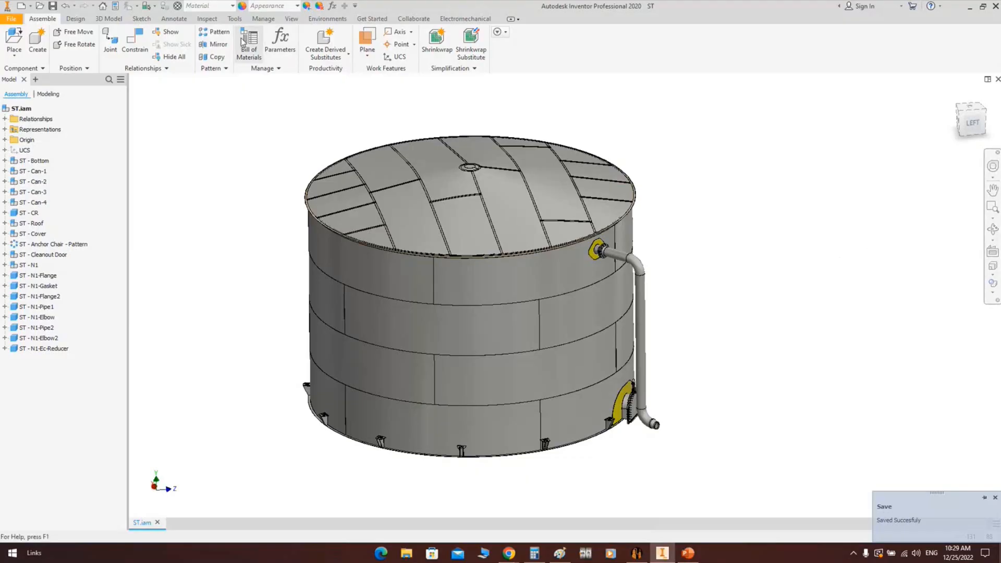
left_click(291, 20)
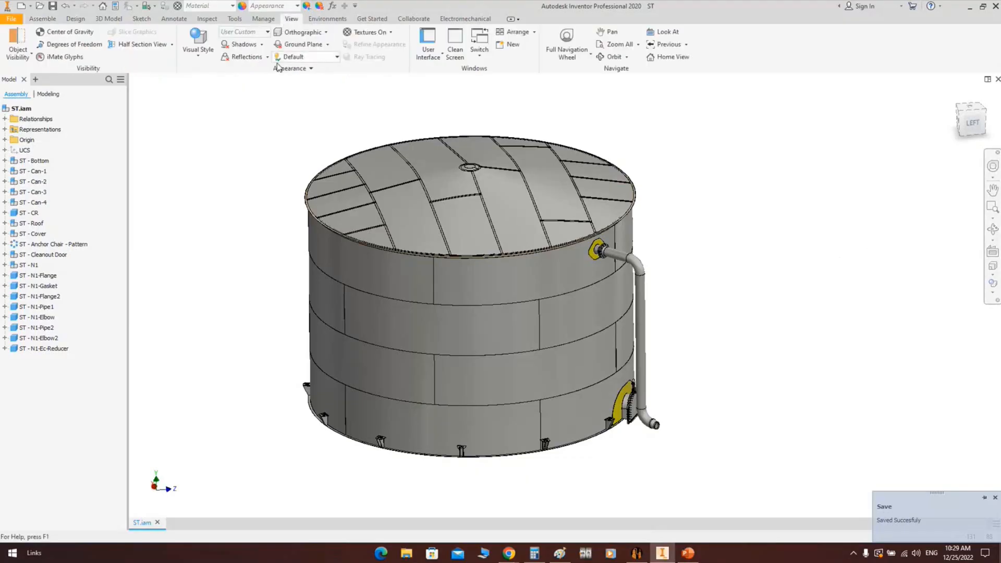
left_click(138, 44)
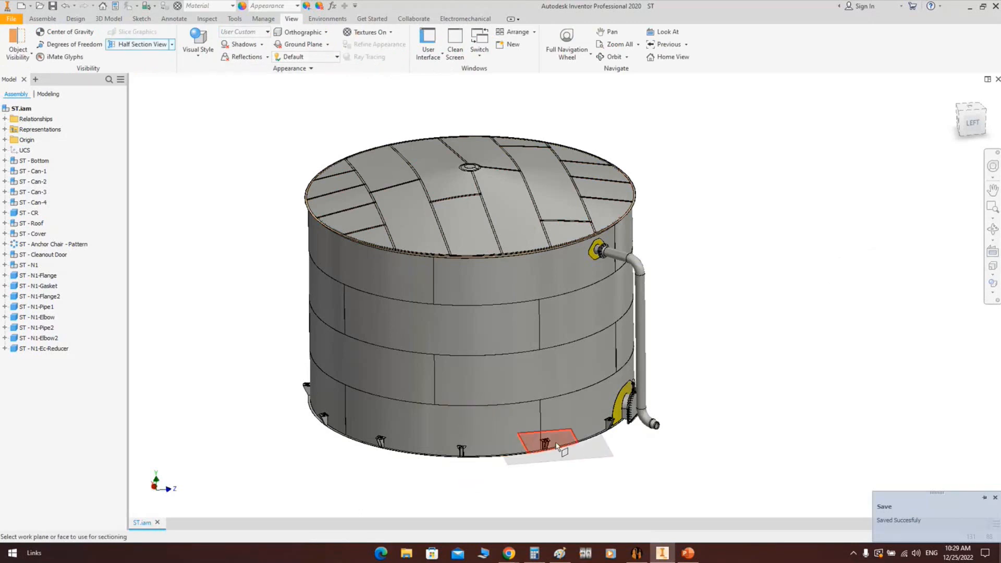
scroll(534, 442, "down", 6)
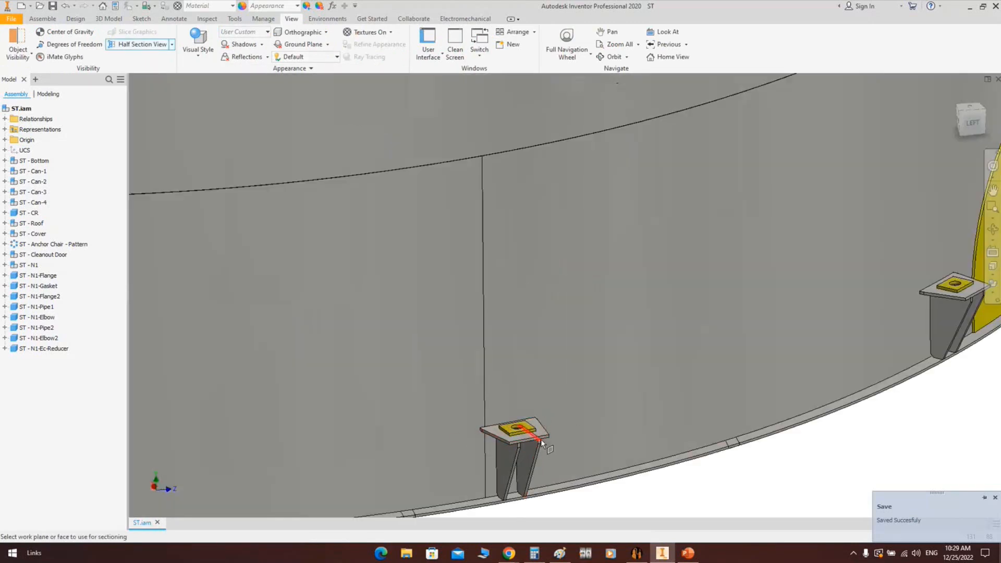
left_click(422, 269)
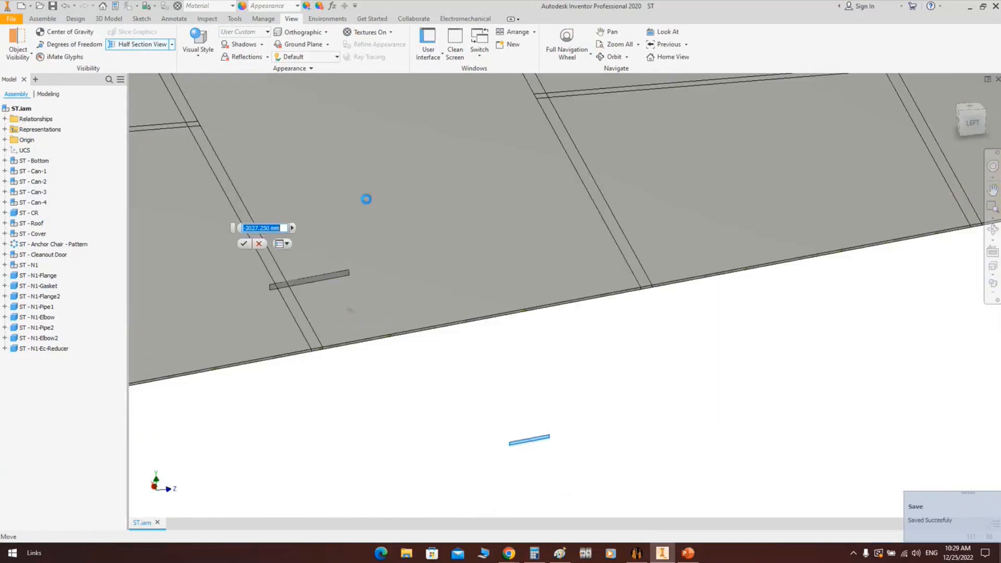
key("Return")
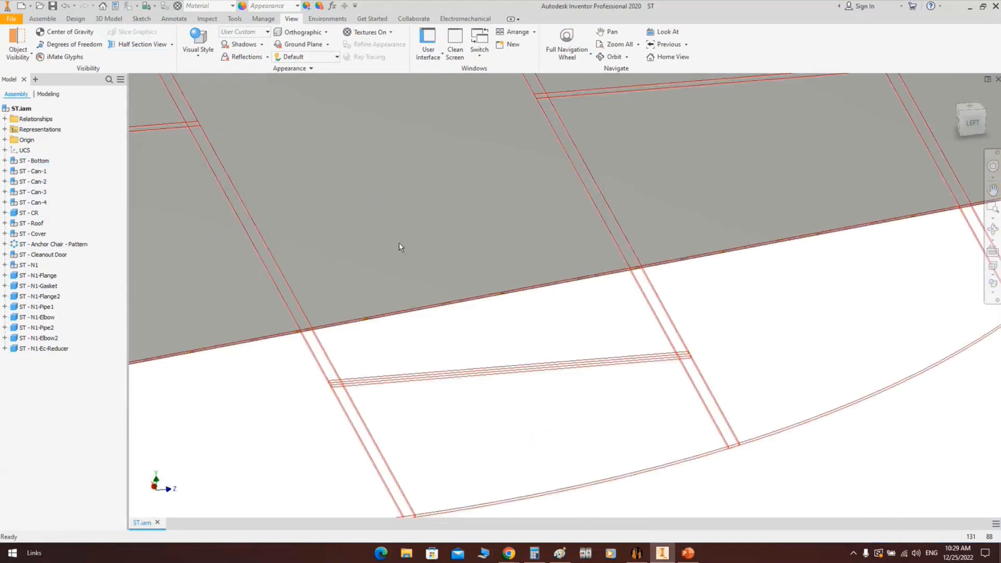
Examine the half-sectioned tank's interior and roof from several angles
scroll(399, 246, "up", 10)
middle_click_drag(399, 246, 406, 283)
scroll(344, 197, "down", 3)
scroll(290, 185, "down", 3)
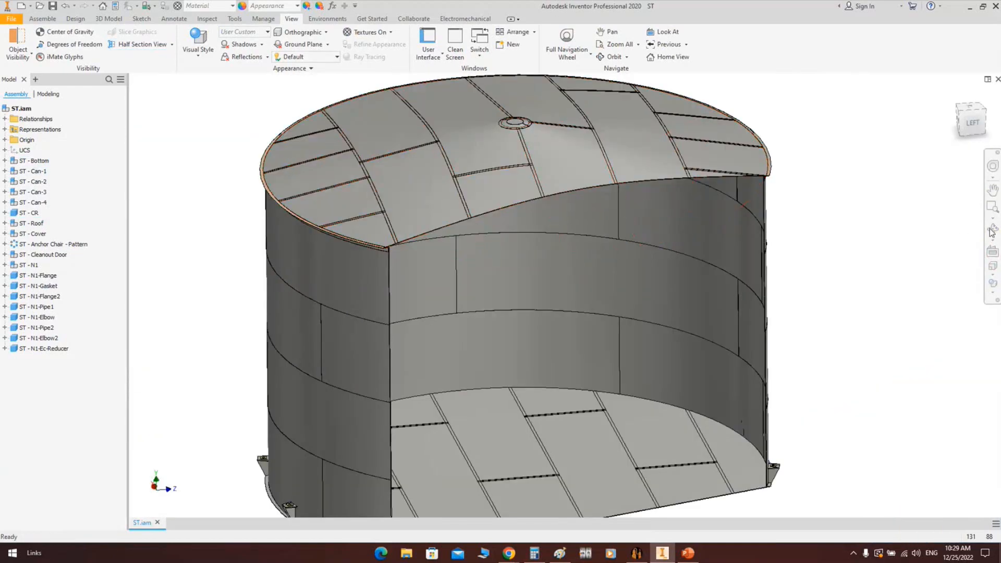
scroll(565, 224, "up", 3)
left_click(992, 230)
left_click_drag(507, 320, 451, 340)
scroll(427, 208, "down", 3)
left_click_drag(471, 246, 477, 231)
right_click(477, 232)
left_click(513, 232)
Switch to Static Equipment Generator, start the Inventor assembly for nozzle N2 and its parts, and return to Inventor
left_click(636, 552)
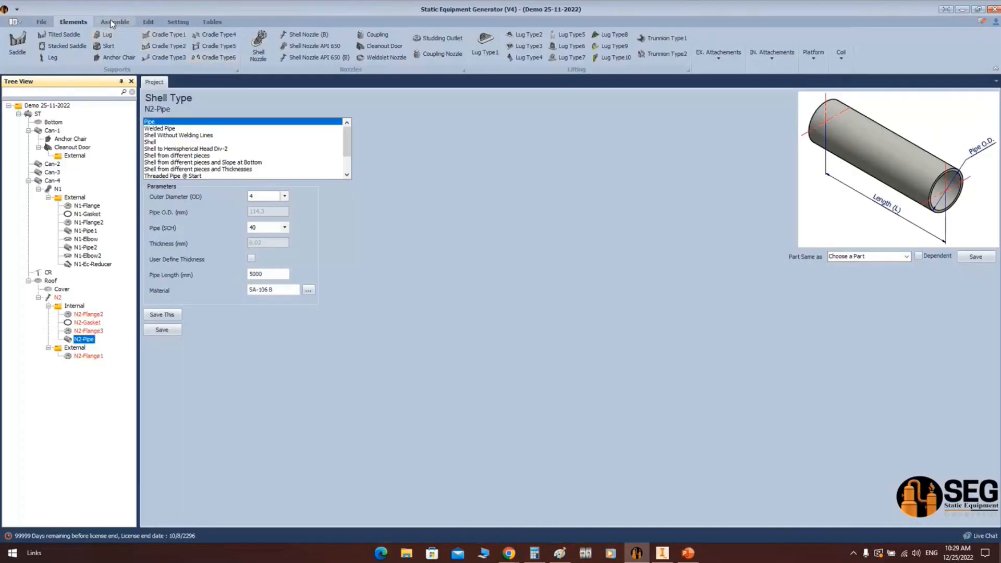
left_click(114, 21)
left_click(663, 551)
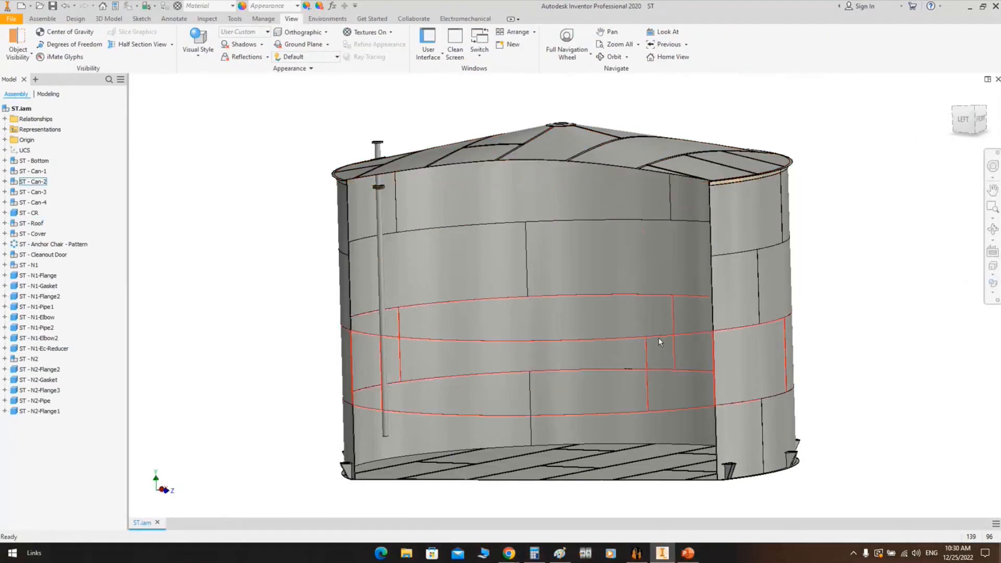
Examine nozzle N2's internal flanges, gasket and pipe inside the sectioned tank
scroll(659, 339, "down", 5)
left_click(991, 230)
left_click_drag(484, 344, 489, 308)
scroll(447, 301, "down", 3)
scroll(451, 310, "down", 4)
scroll(458, 308, "up", 1)
scroll(490, 308, "up", 5)
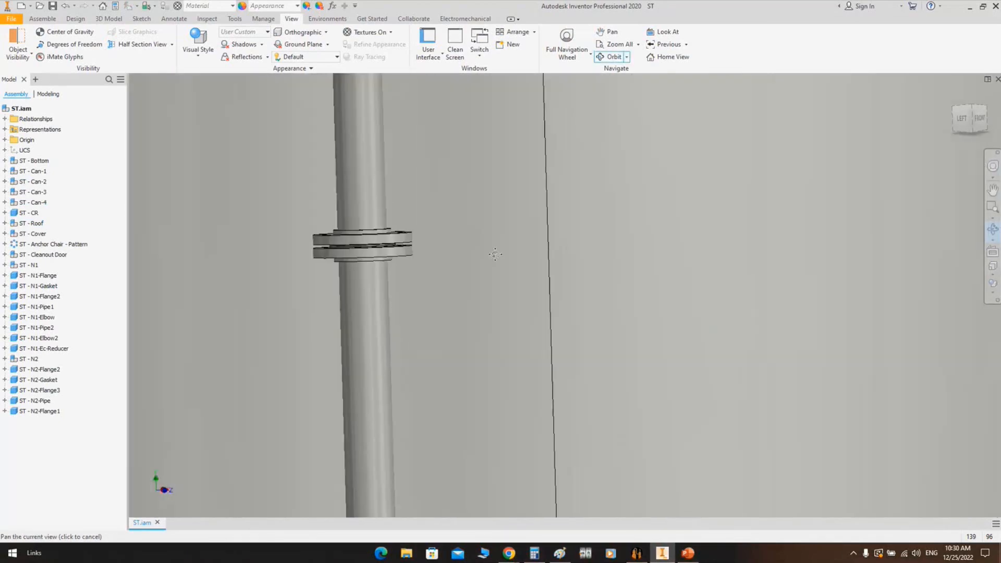
Inspect nozzle N2's neck, external flange and reinforcing pad on top of the roof
scroll(462, 259, "down", 4)
middle_click_drag(495, 279, 471, 266)
scroll(380, 174, "down", 5)
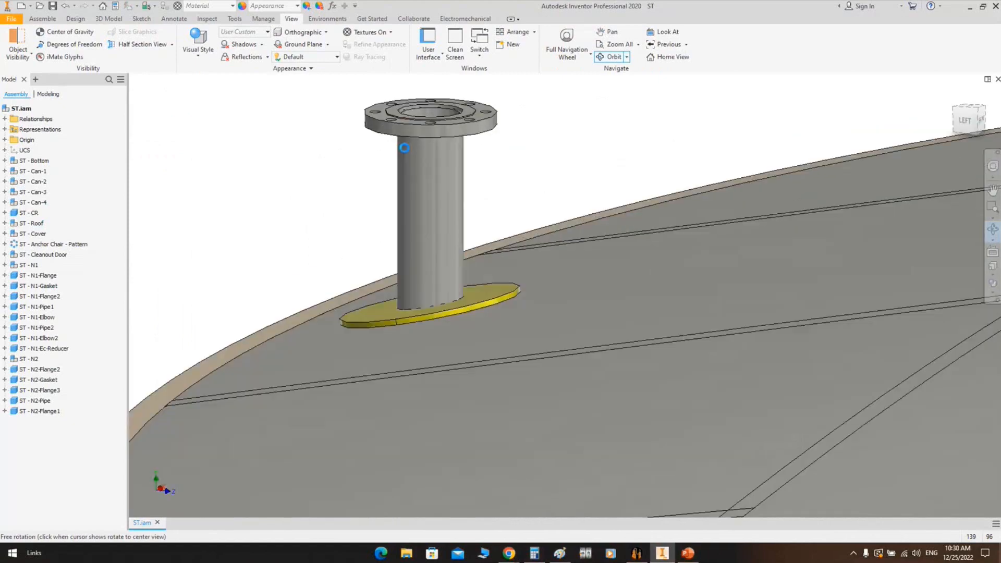
scroll(486, 221, "up", 4)
left_click_drag(486, 221, 558, 239)
scroll(248, 183, "down", 3)
scroll(248, 182, "up", 4)
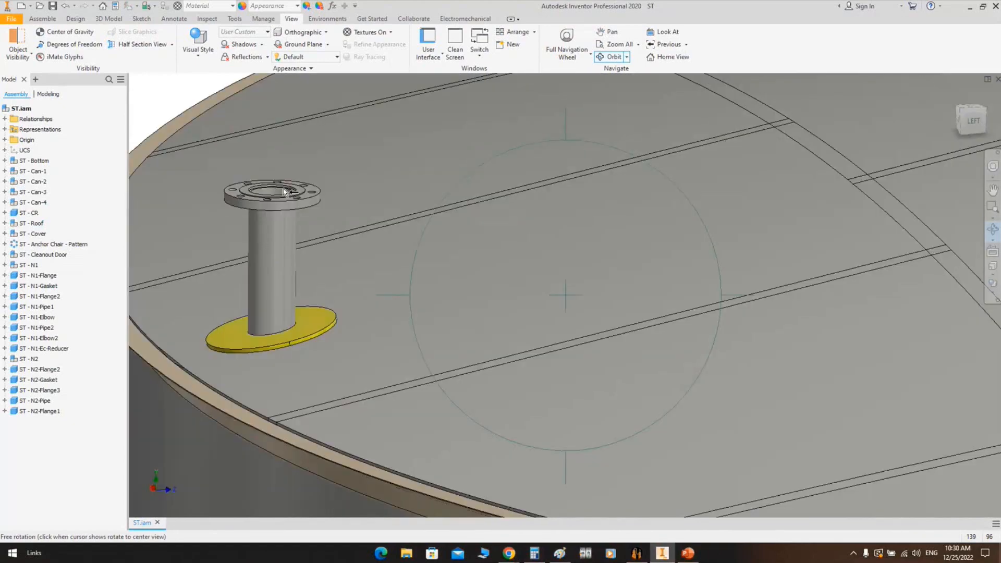
scroll(399, 229, "down", 4)
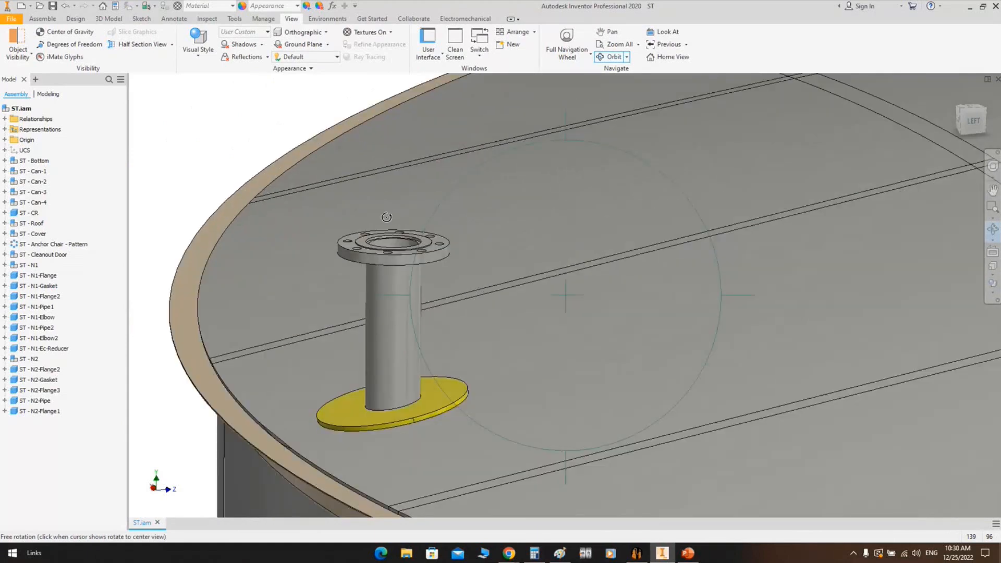
scroll(383, 231, "up", 4)
left_click_drag(383, 231, 328, 216)
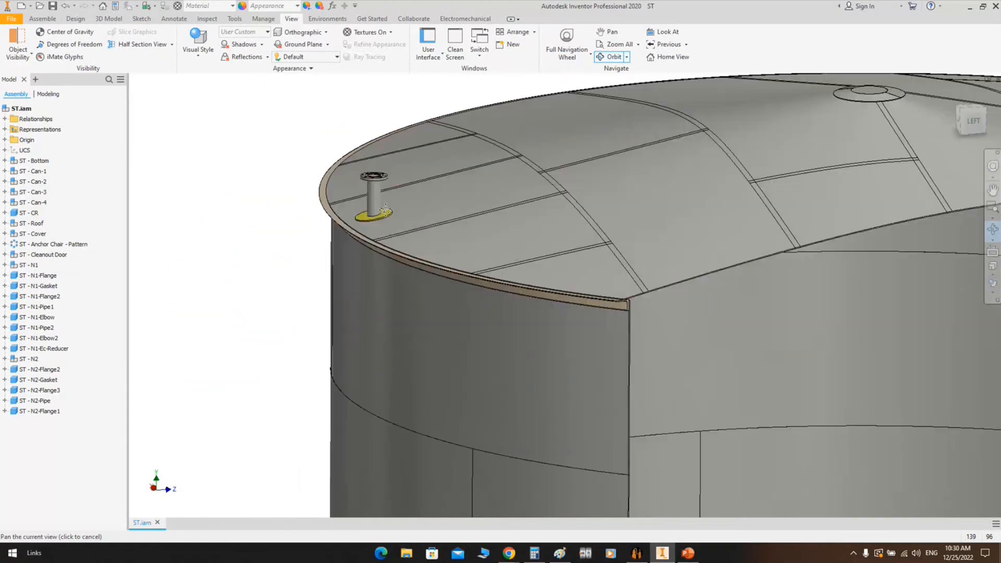
scroll(329, 216, "up", 4)
middle_click_drag(542, 283, 452, 221)
right_click(451, 221)
left_click(479, 226)
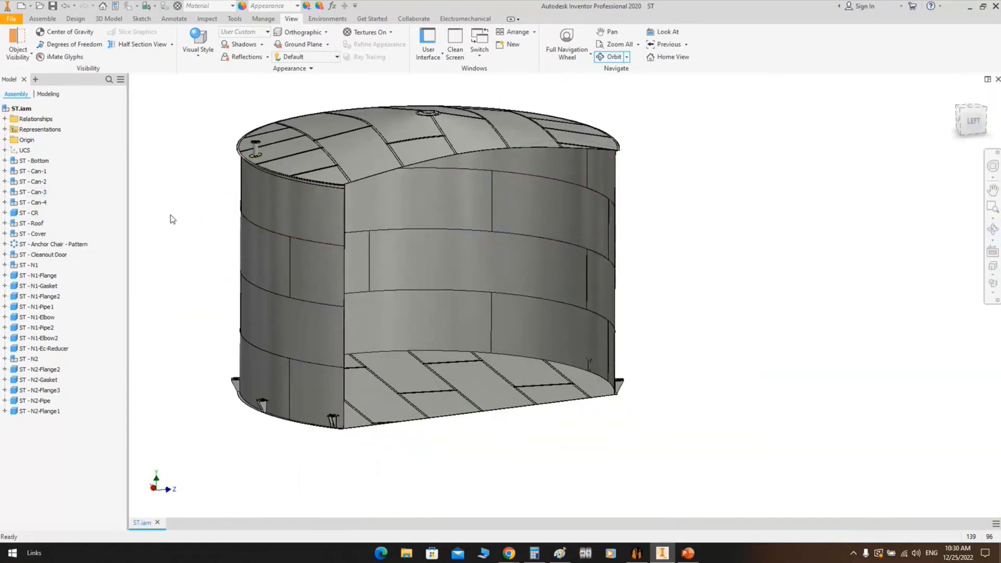
End the section view and turn the complete tank to show its front side with the N1 piping and cleanout door
left_click(172, 45)
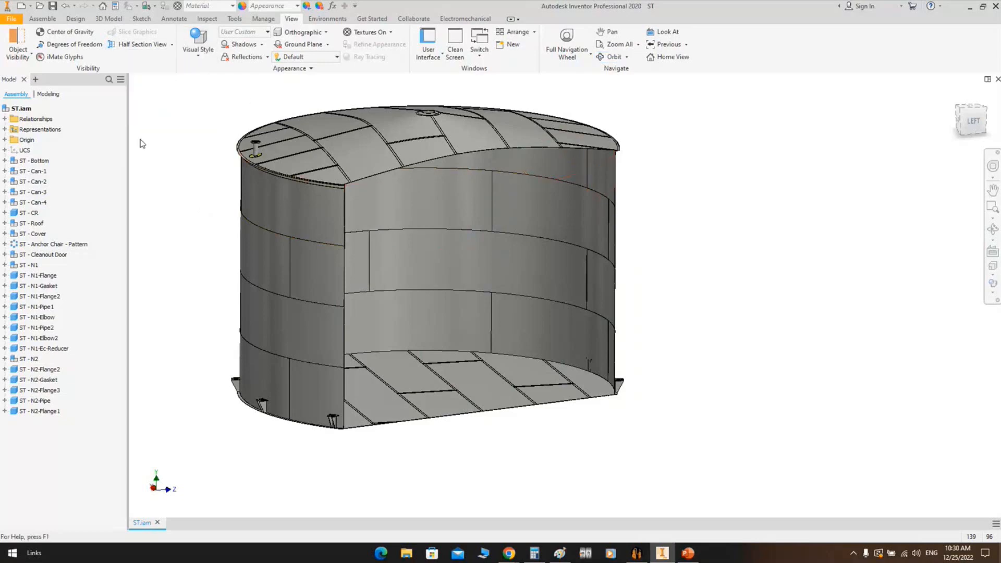
left_click(151, 123)
scroll(593, 194, "down", 4)
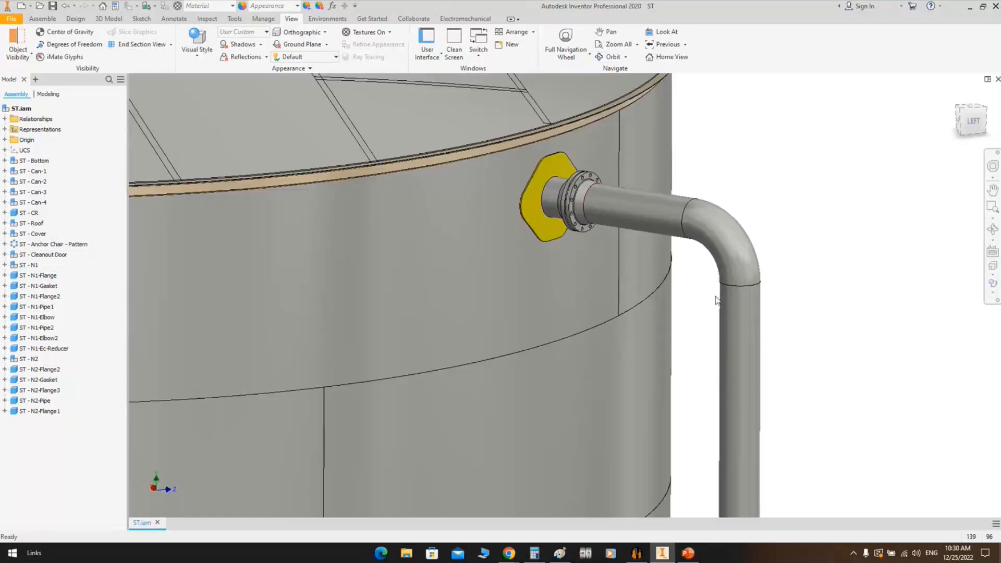
scroll(722, 263, "up", 4)
middle_click_drag(748, 243, 723, 187)
left_click(991, 229)
left_click_drag(585, 293, 474, 348)
left_click_drag(660, 339, 641, 178)
right_click(673, 229)
left_click(687, 239)
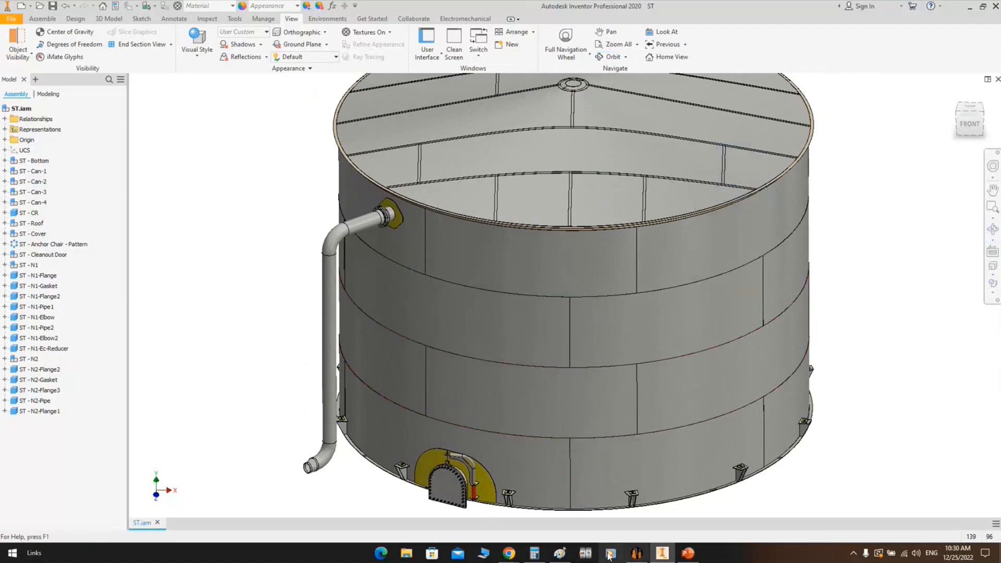
Switch to Static Equipment Generator and add an external spiral stair named SS to Can-1
left_click(643, 555)
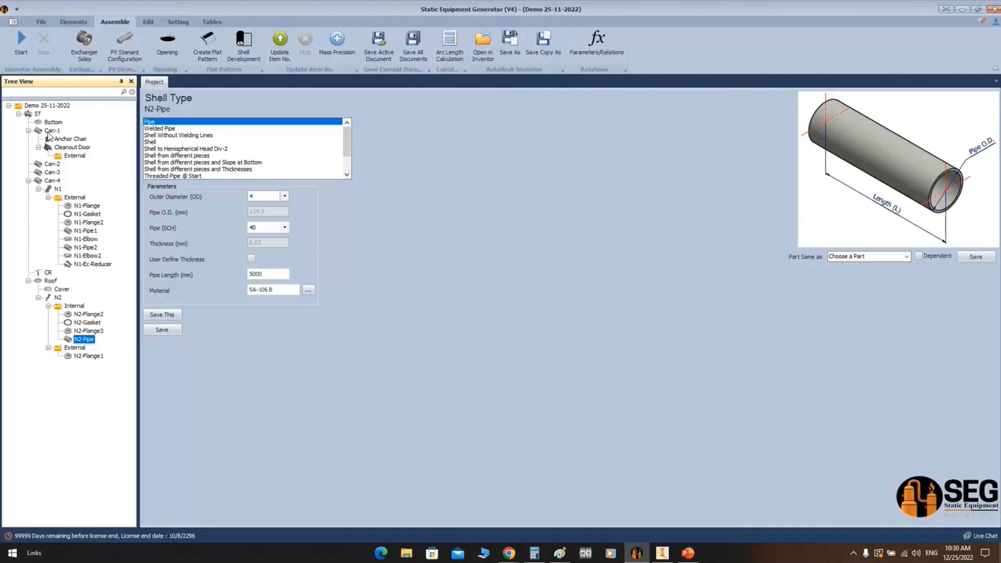
left_click(51, 130)
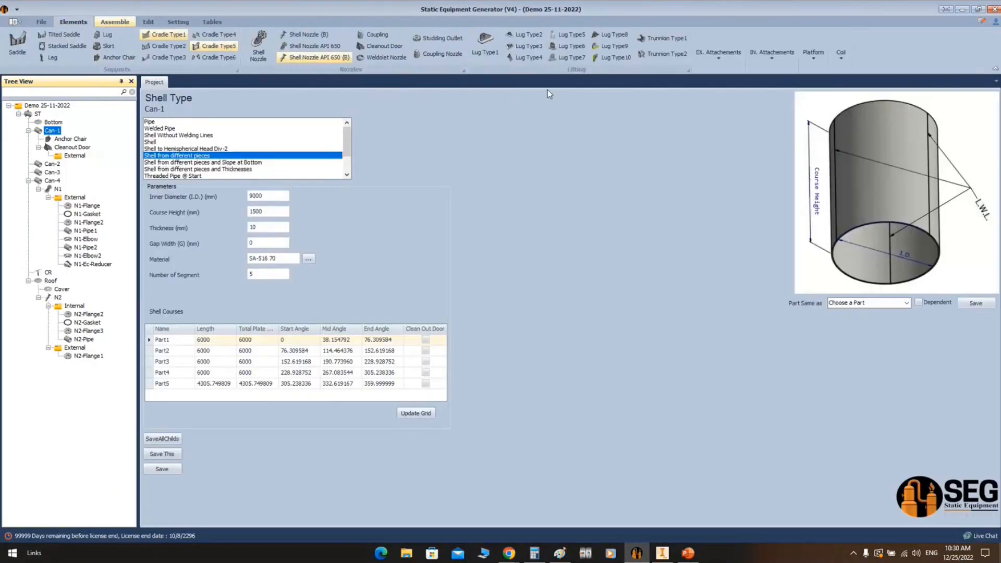
left_click(721, 61)
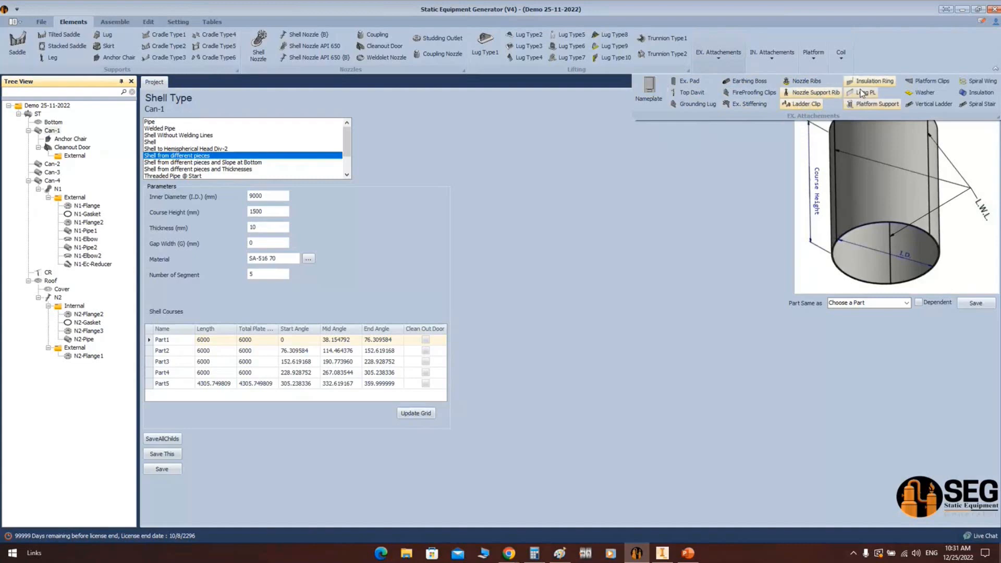
left_click(976, 104)
type("SS")
key("Return")
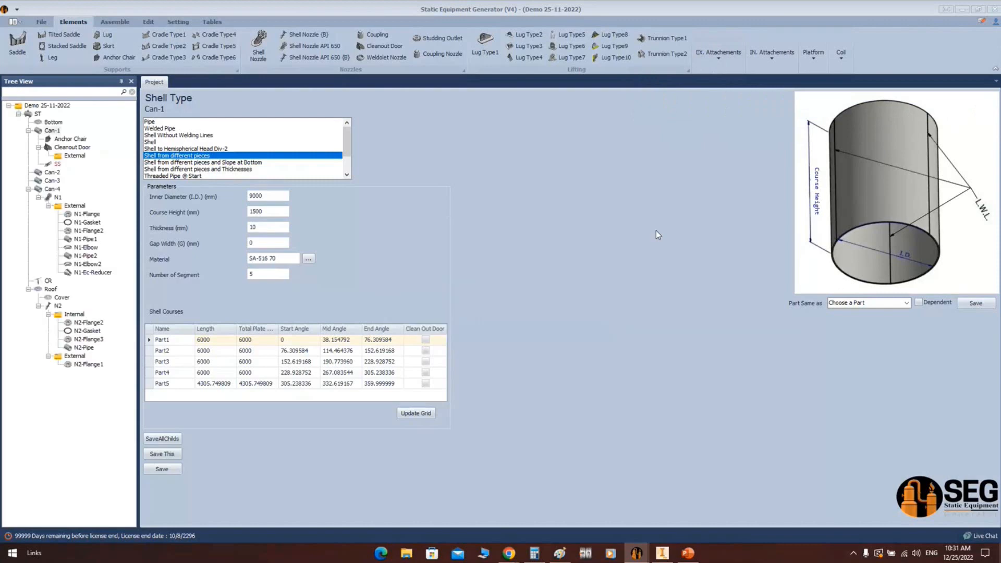
Open SS's parameters, review Spiral Stair-Type-B, and select Spiral Stair-Type-A
left_click(58, 164)
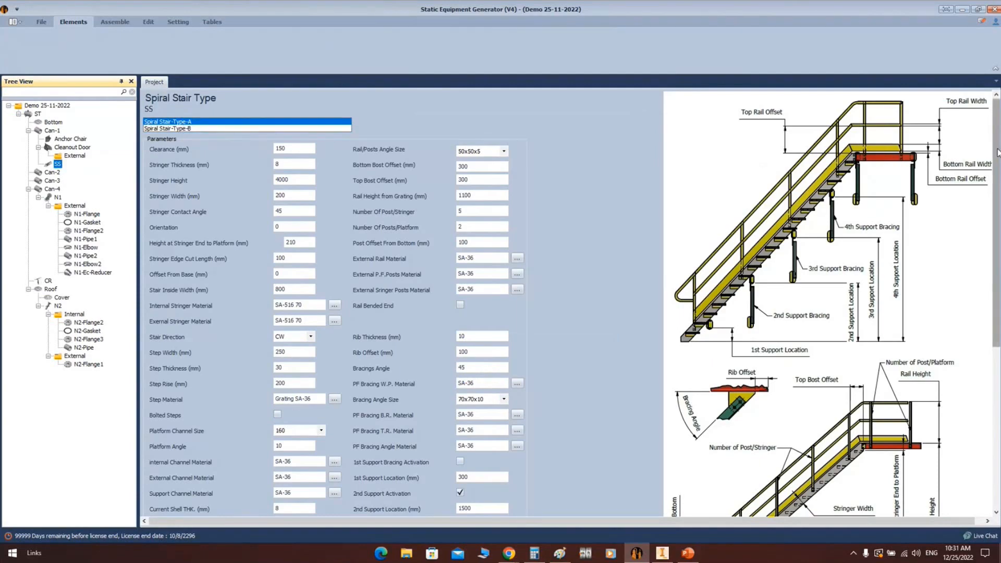
scroll(237, 137, "down", 5)
scroll(179, 140, "up", 5)
left_click(182, 129)
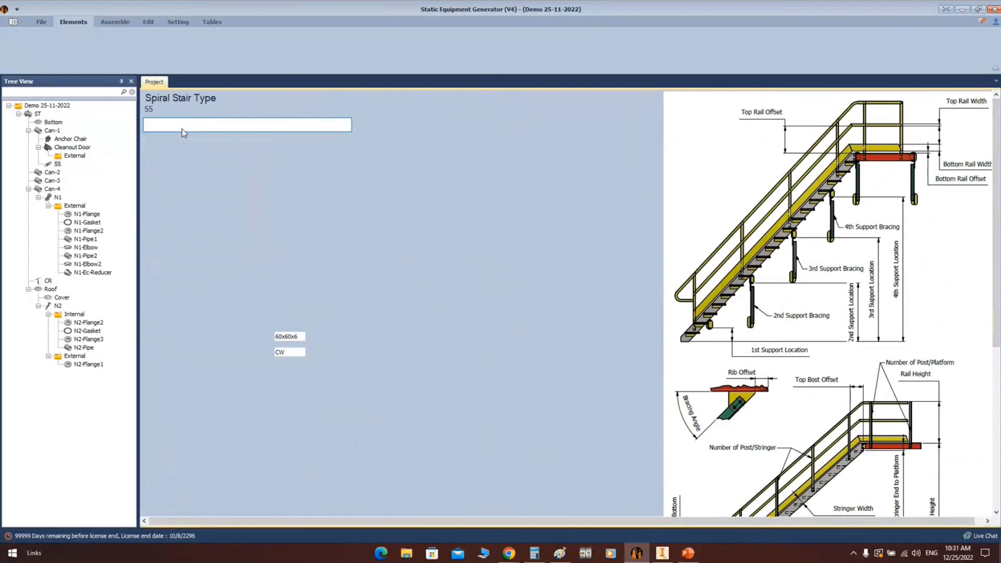
mouse_move(994, 178)
left_mouse_down()
mouse_move(994, 296)
mouse_move(994, 179)
left_mouse_up()
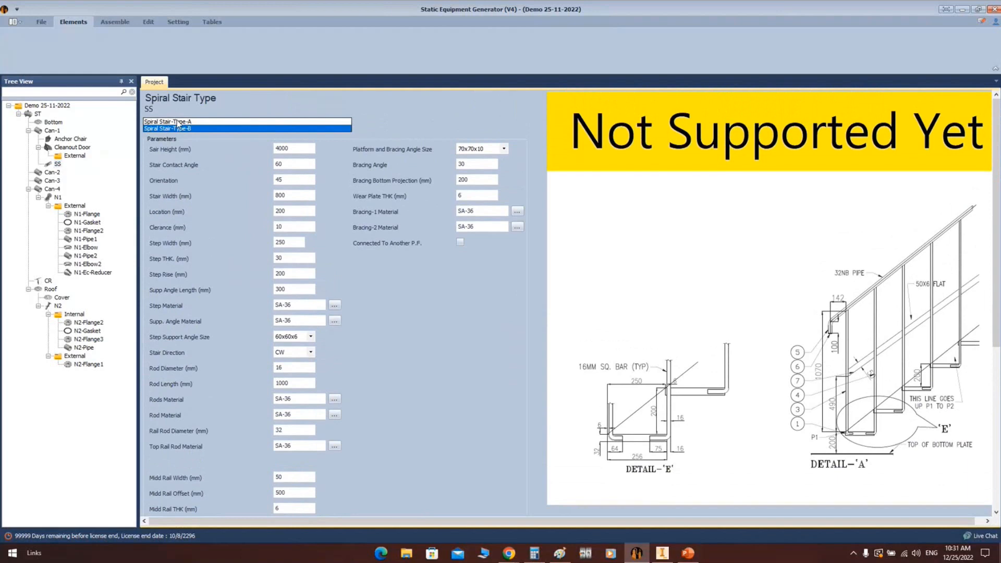
left_click(180, 122)
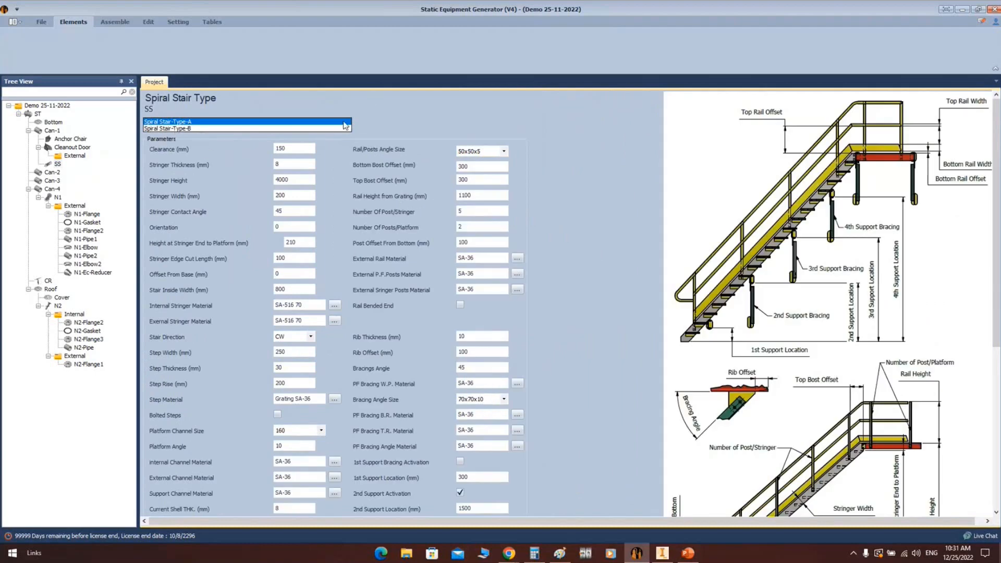
Set SS's stringer height to 5800 and its stringer contact angle to 62
left_click(287, 148)
double_click(288, 149)
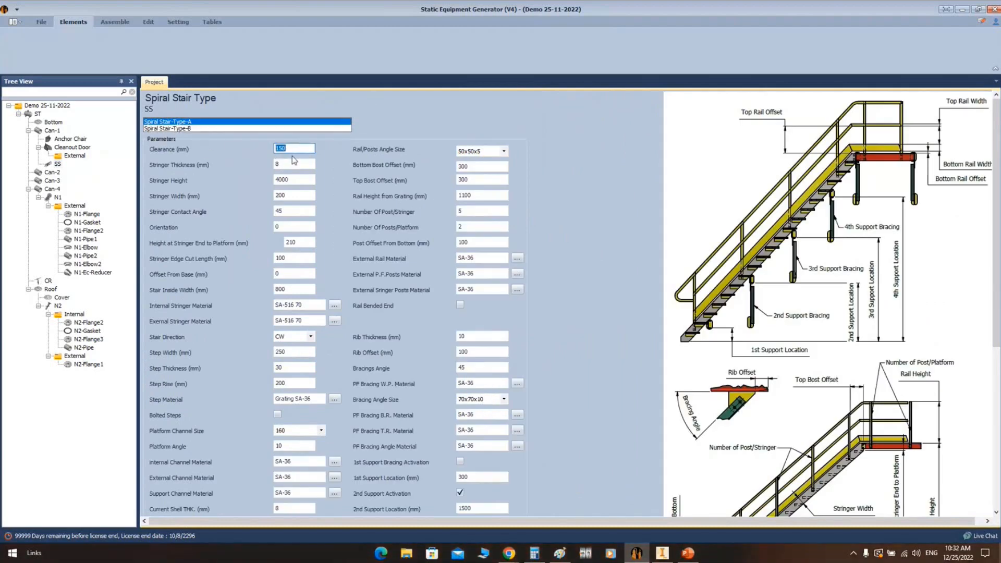
left_click(286, 166)
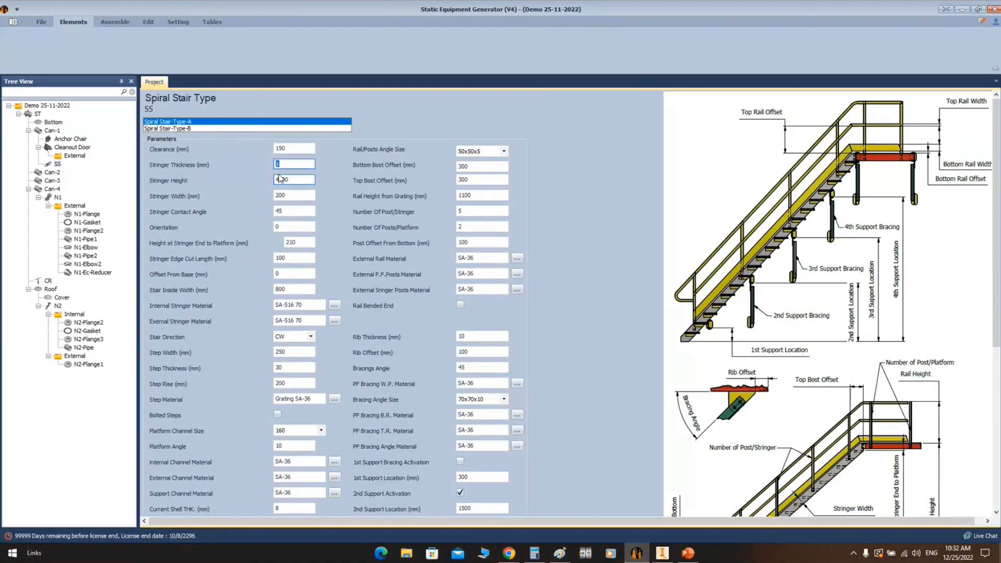
left_click(301, 181)
type("58")
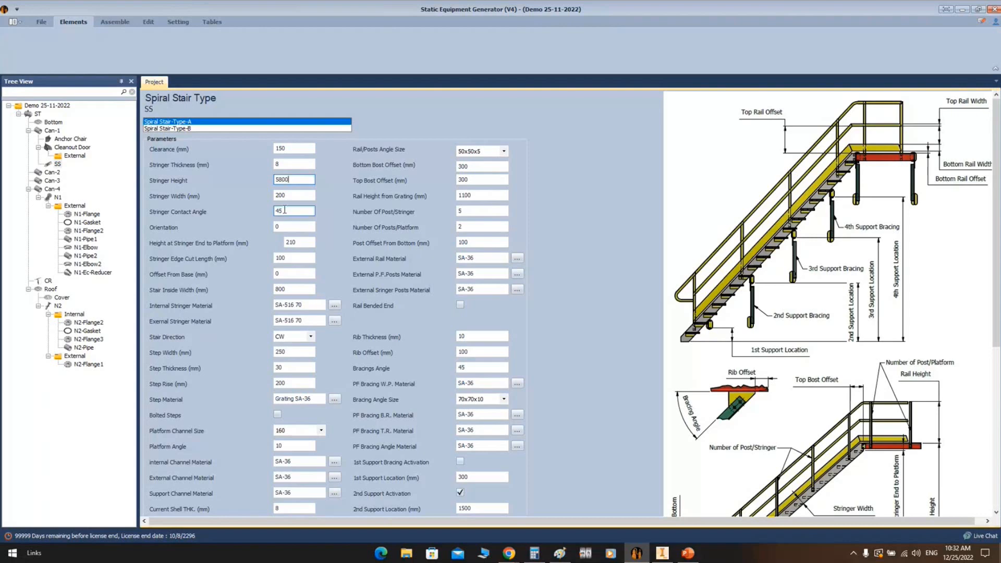
left_click(294, 197)
left_click(304, 211)
key("Tab")
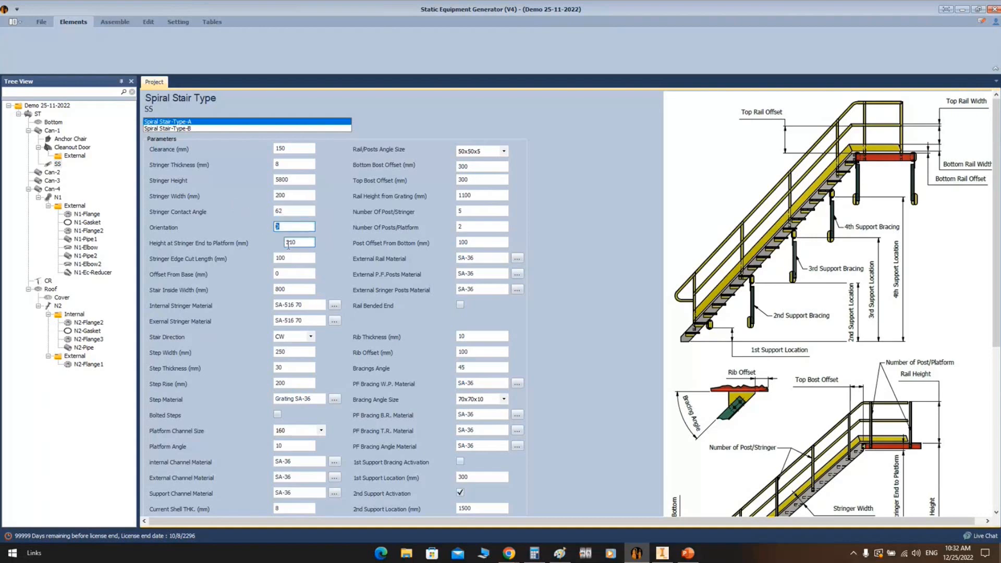
key("Tab")
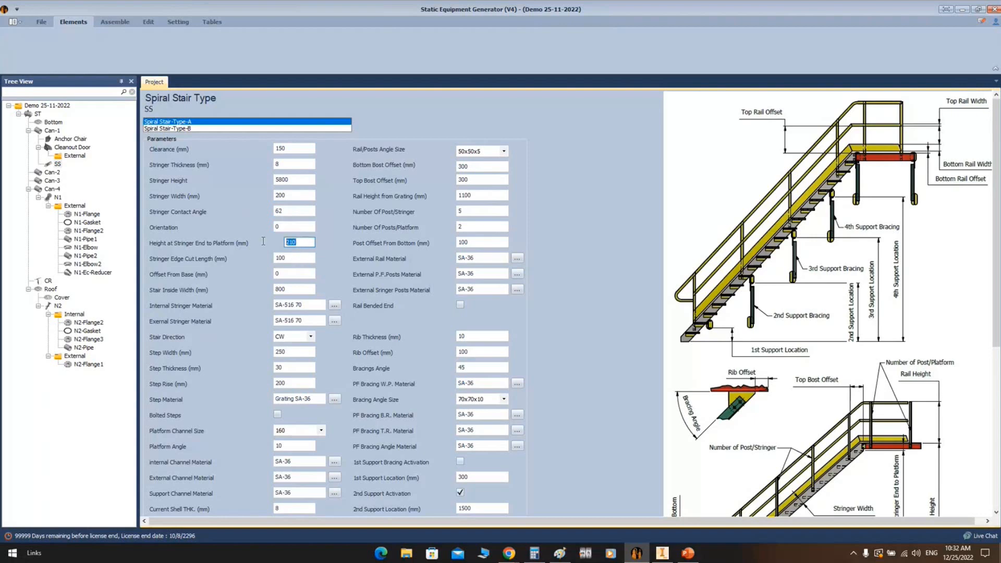
Review SS's stringer edge cut, base offset and inside width, and set the stair direction to CCW
left_click(298, 257)
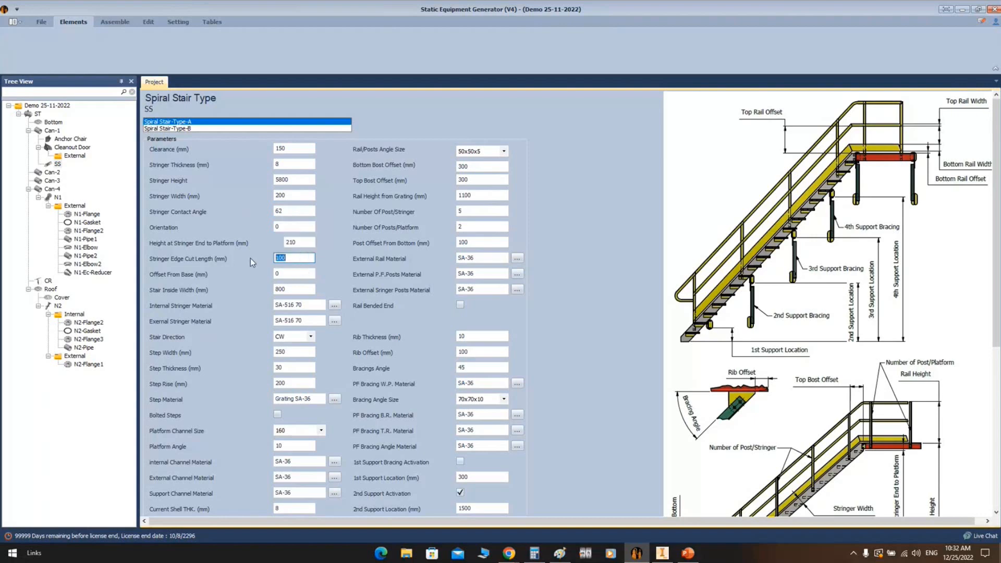
scroll(250, 257, "down", 2)
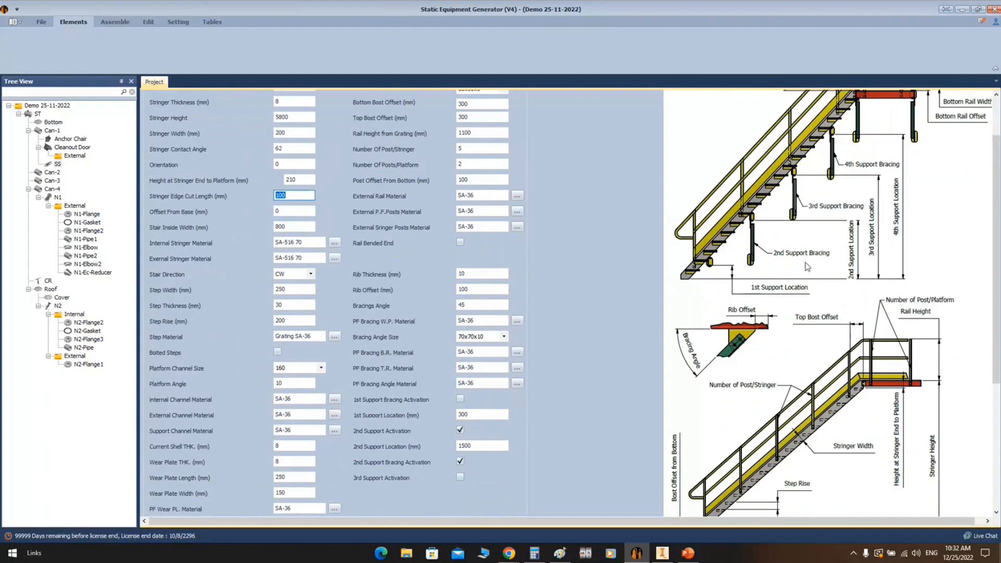
scroll(749, 279, "up", 2)
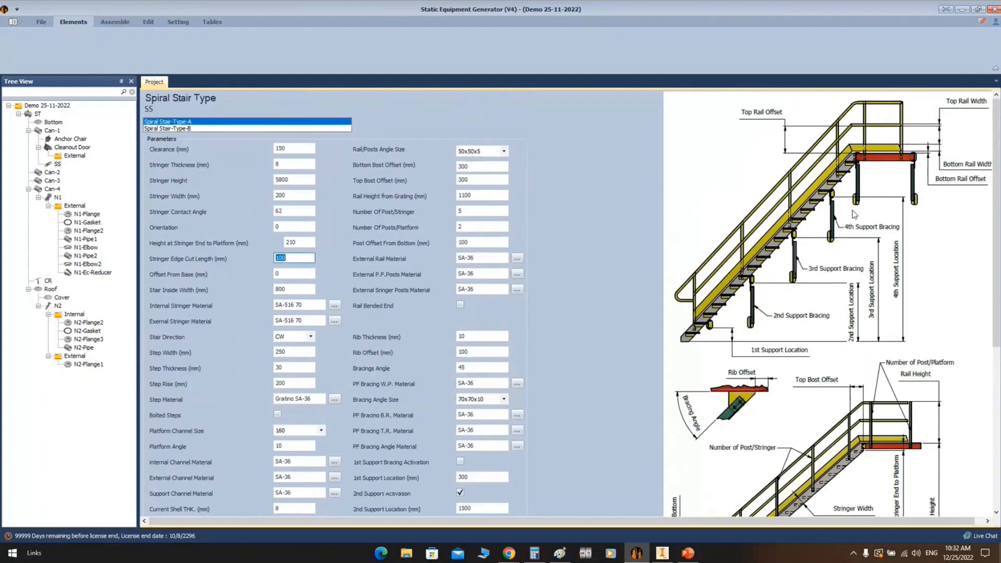
scroll(854, 214, "down", 2)
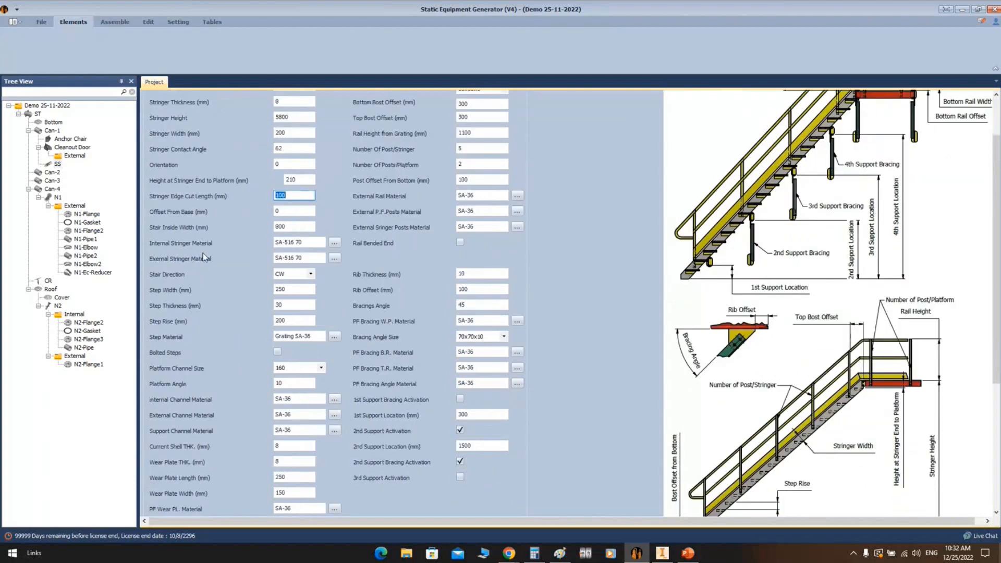
key("Tab")
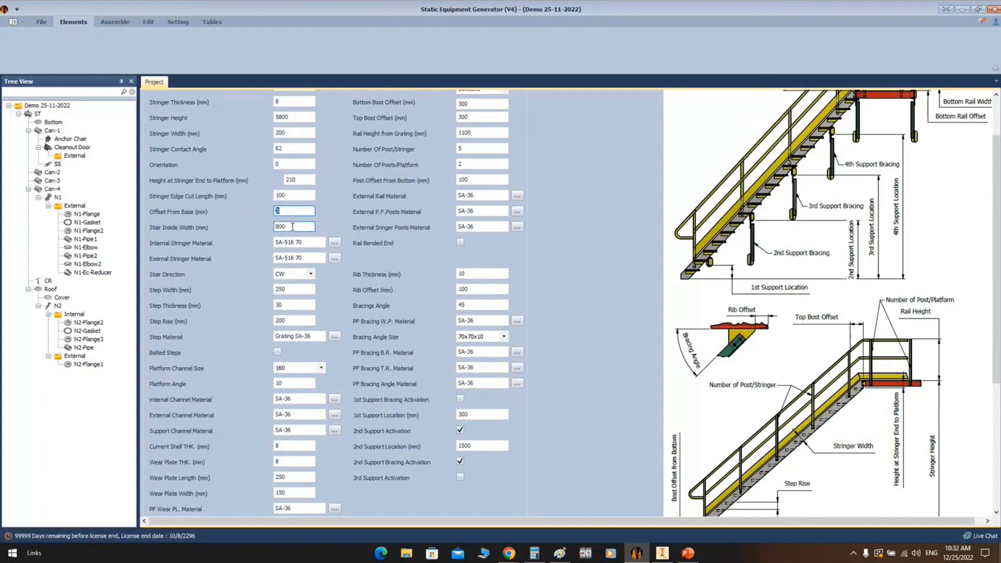
key("Tab")
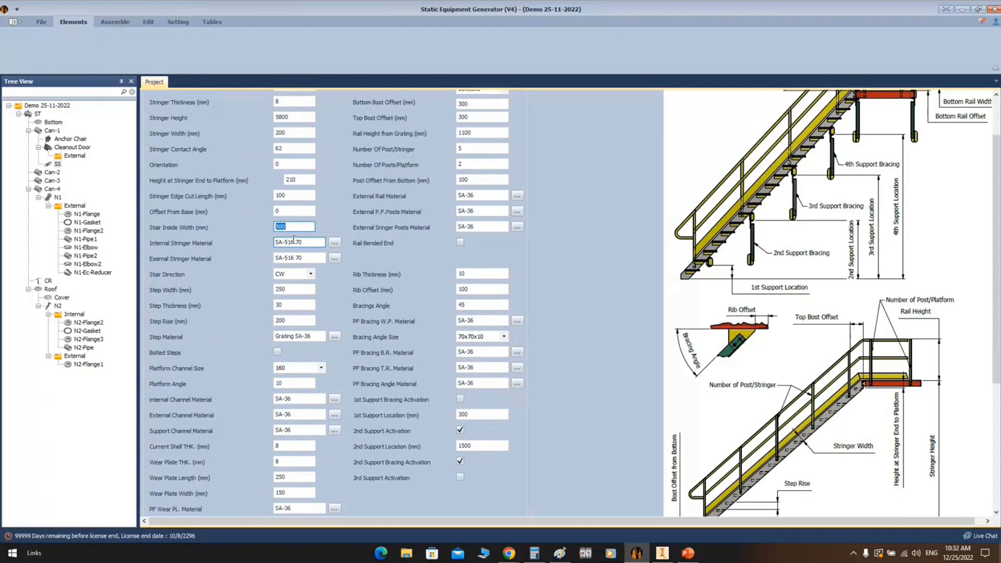
left_click(302, 274)
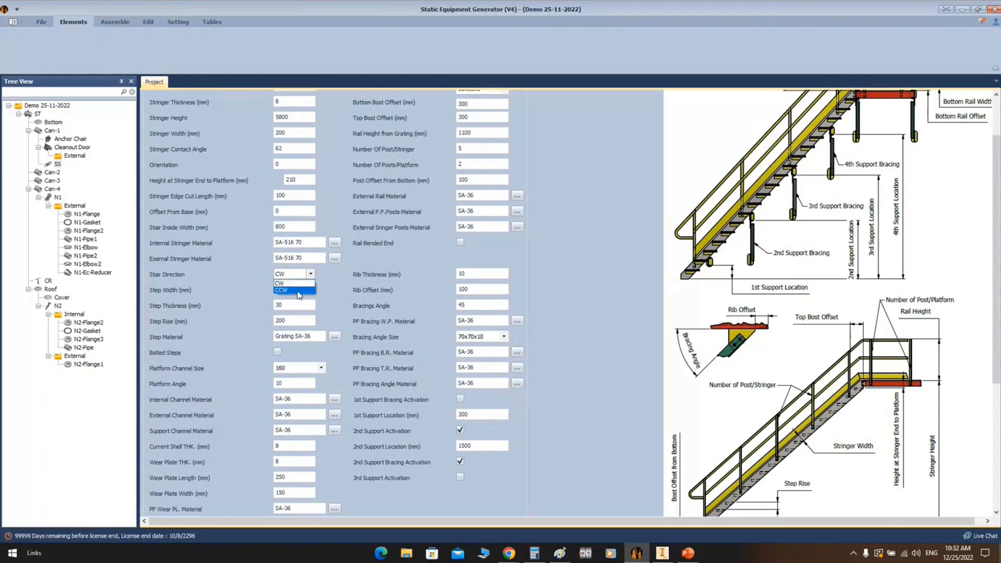
left_click(298, 290)
Switch to Inventor and examine the lower shell course's weld seam and the top view around nozzle N1 and the cleanout door
left_click(662, 552)
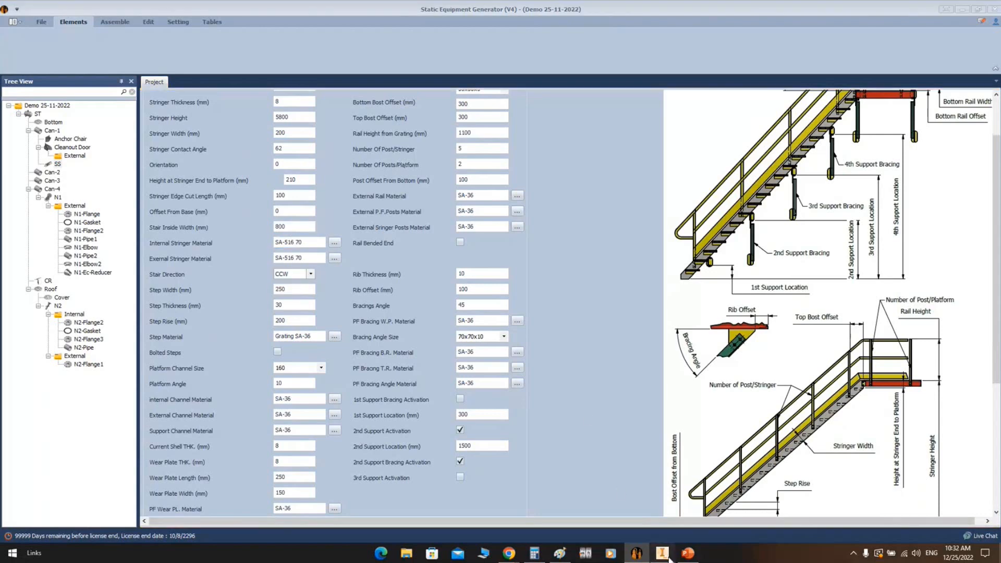
middle_click_drag(579, 429, 584, 412)
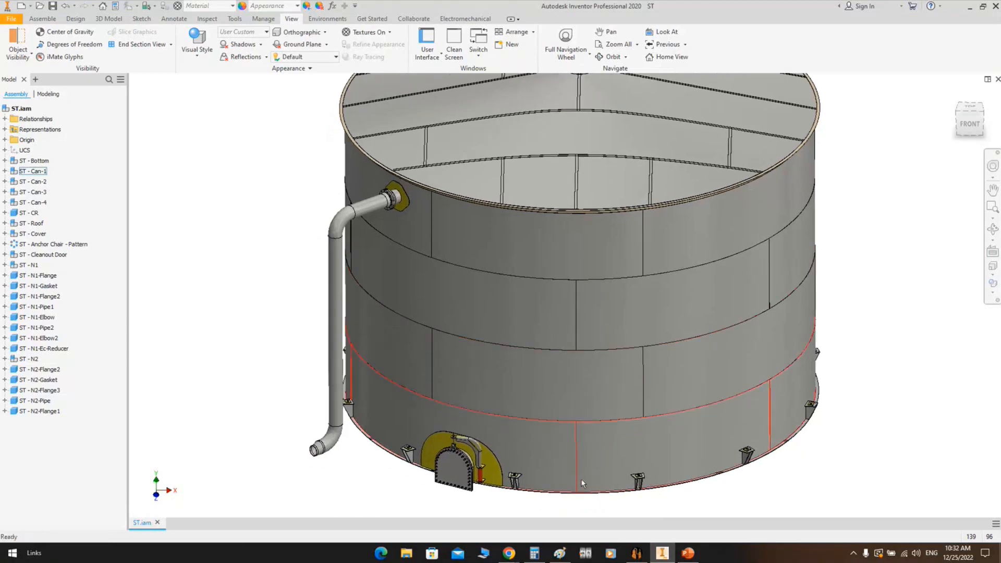
scroll(571, 495, "down", 5)
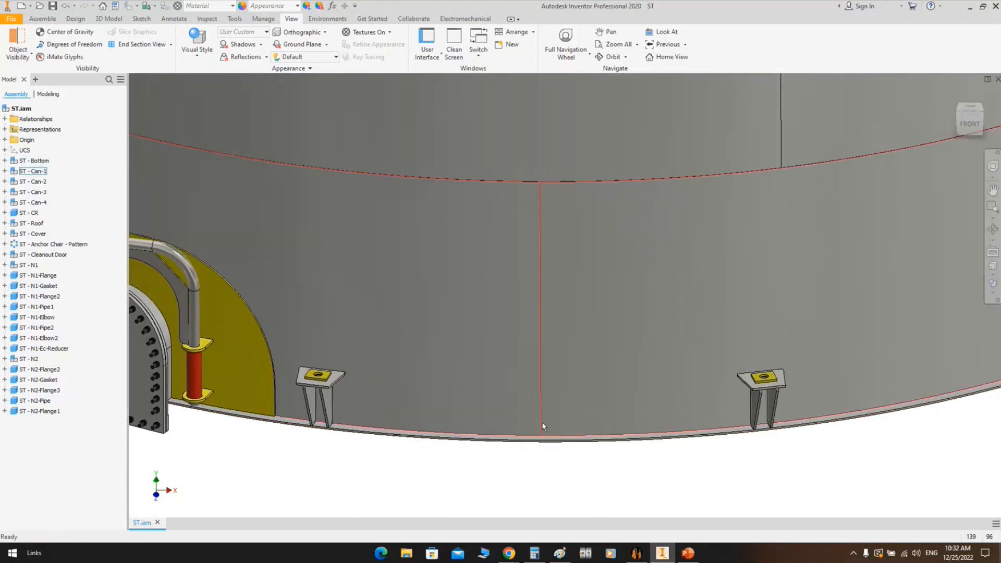
scroll(542, 422, "up", 5)
middle_click_drag(544, 424, 547, 442)
left_click(969, 109)
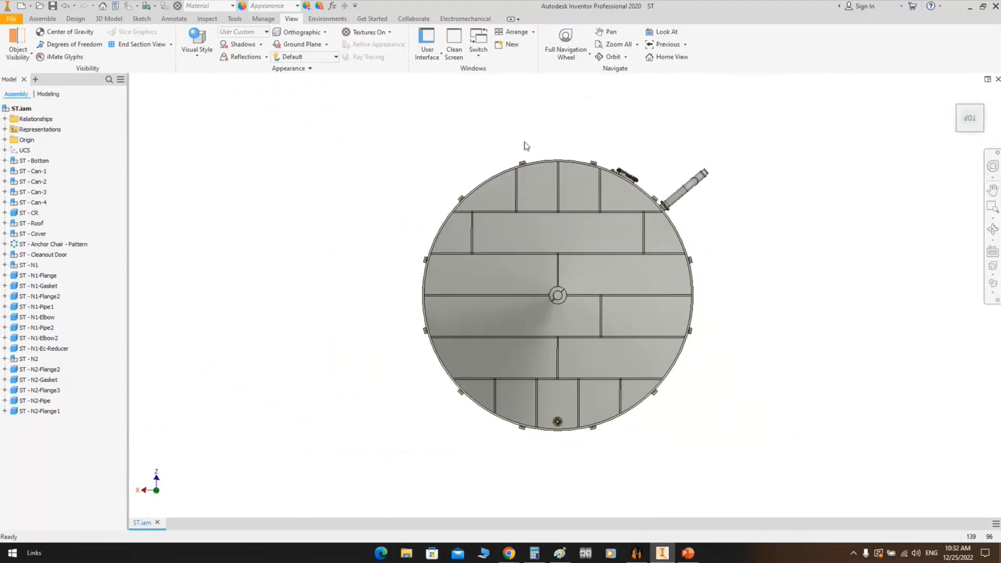
scroll(533, 167, "down", 3)
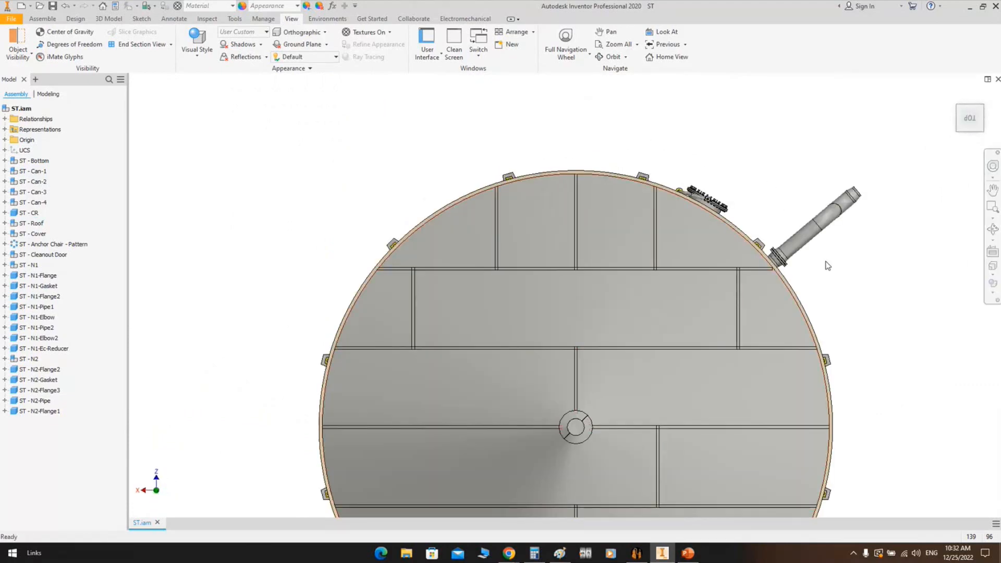
middle_click_drag(718, 235, 636, 235)
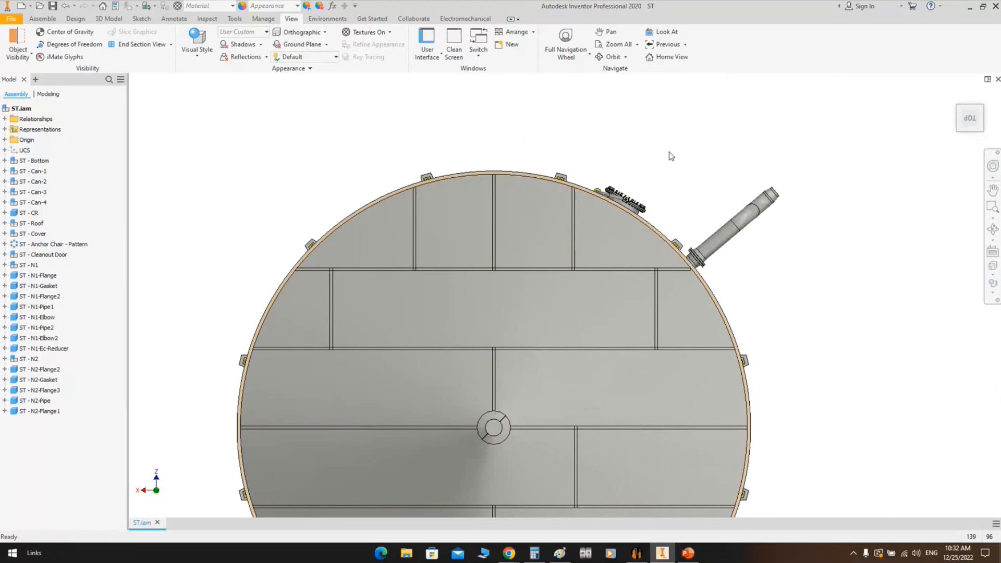
Switch to Paint and paste the captured top view of the tank over the old image
left_click(560, 552)
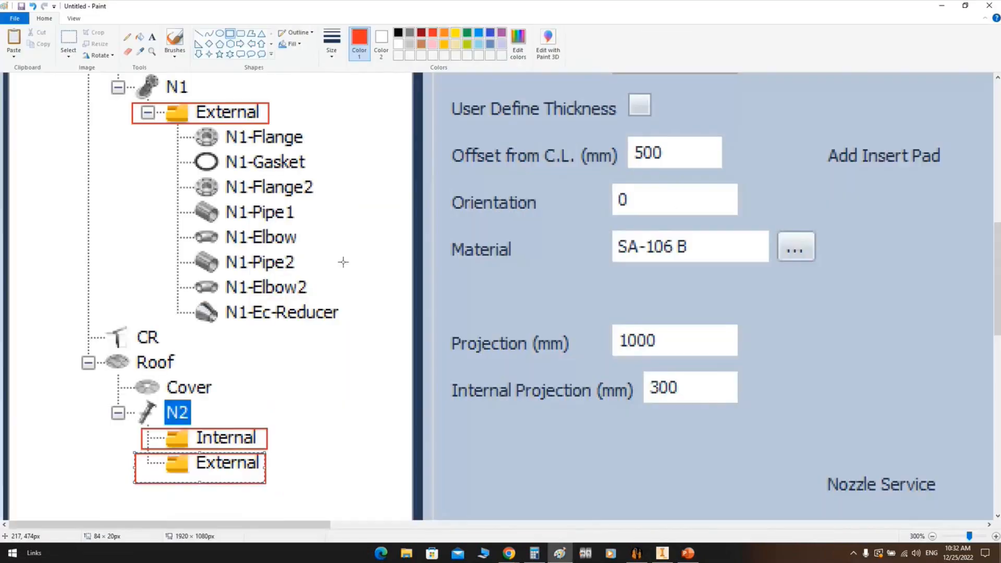
scroll(352, 259, "down", 3, "ctrl")
key("ctrl+v")
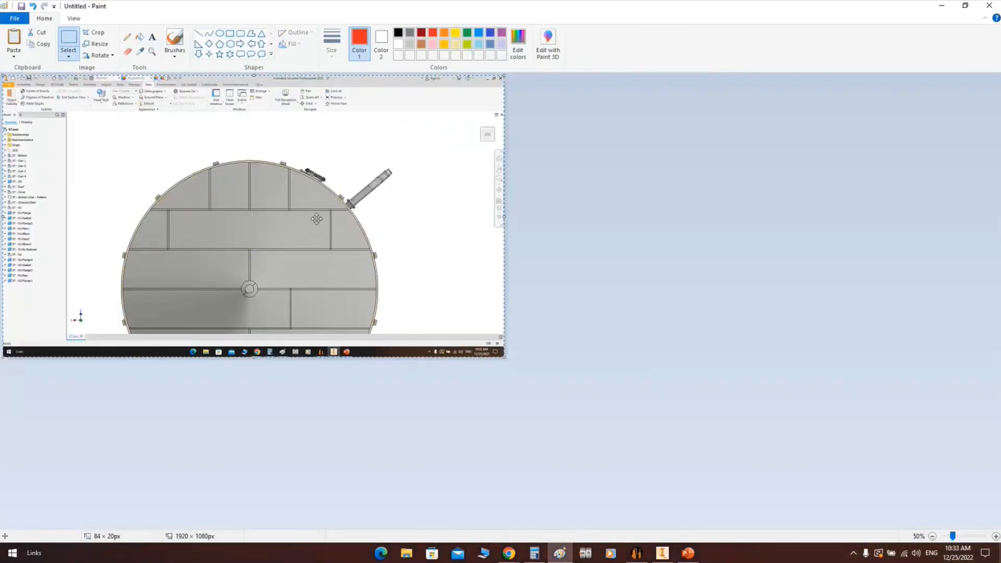
left_click(208, 34)
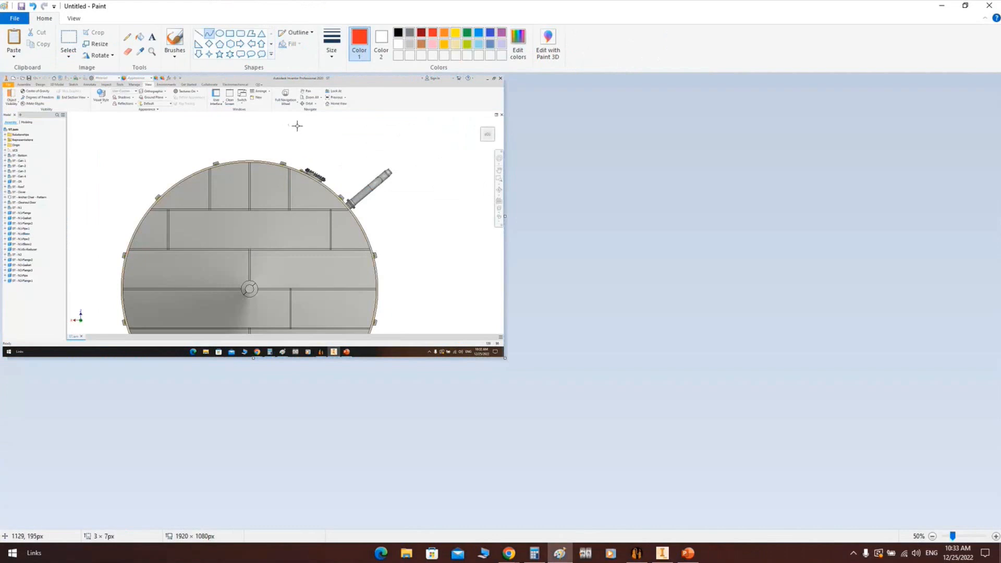
left_click_drag(290, 127, 402, 194)
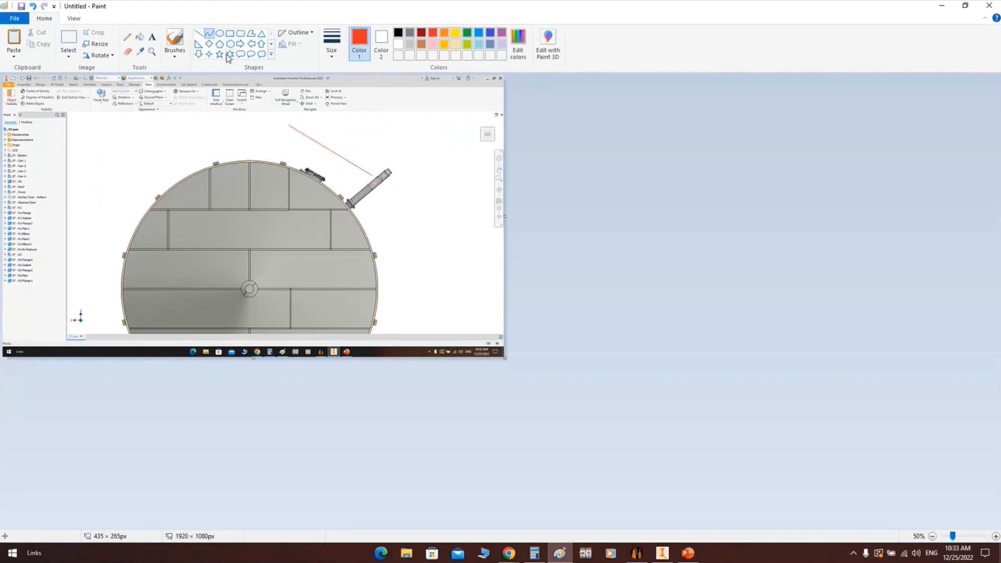
key("ctrl+z")
Draw a red curve outside the shell from beyond the cleanout door across nozzle N1, with the thickest line size
left_click(211, 34)
left_click_drag(280, 131, 343, 143)
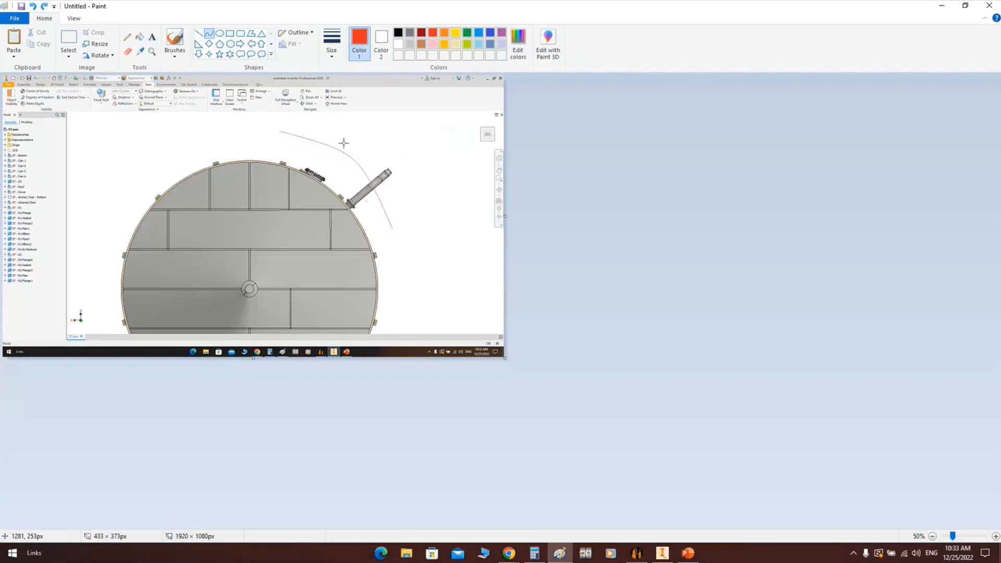
scroll(327, 174, "up", 1, "ctrl")
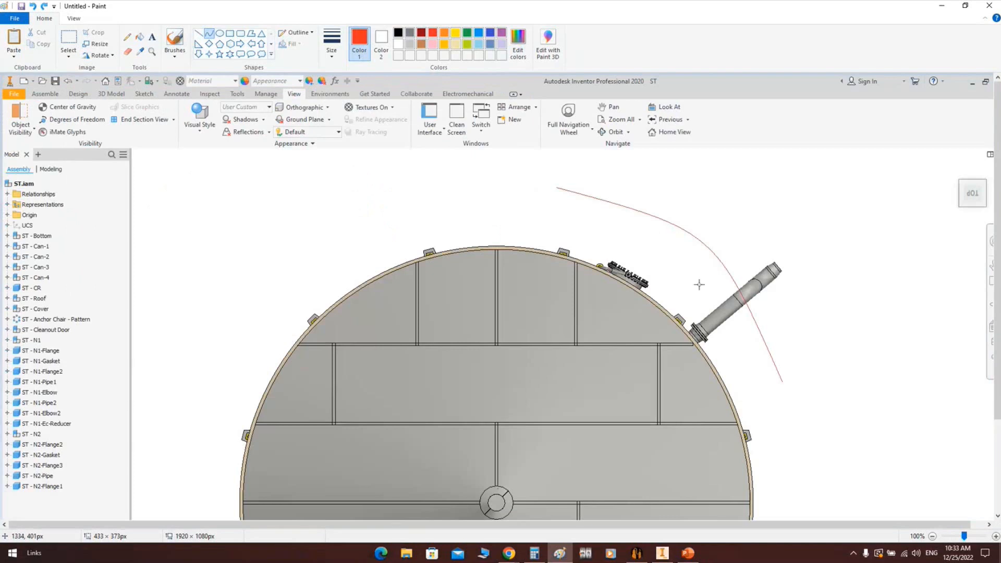
left_click(331, 52)
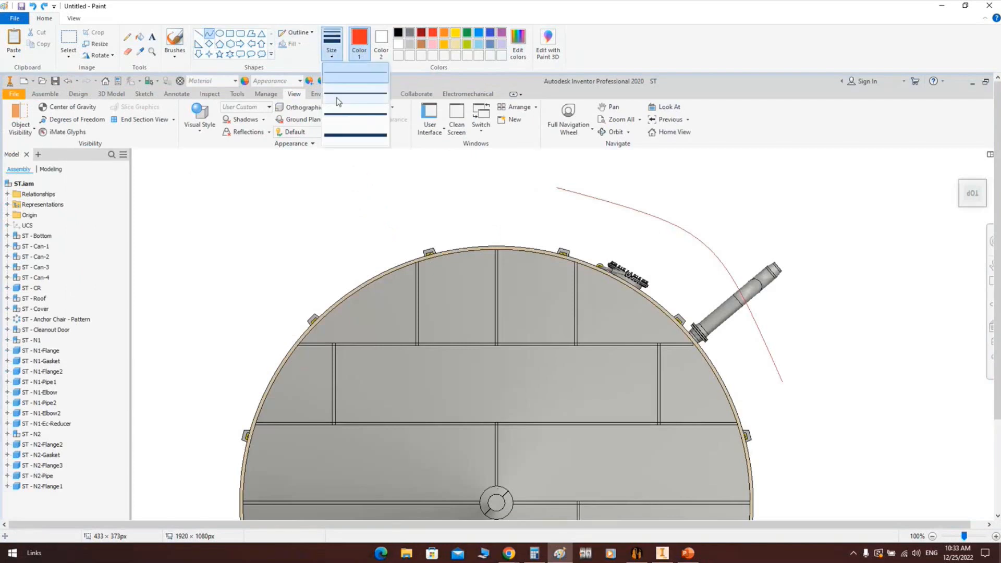
left_click(354, 134)
Adjust the bend of the curve across nozzle N1 and add a second thick red curve around the tank's opposite side
left_click_drag(327, 200, 480, 192)
mouse_move(299, 189)
left_mouse_down()
mouse_move(183, 330)
mouse_move(170, 398)
left_mouse_up()
left_click_drag(232, 300, 184, 234)
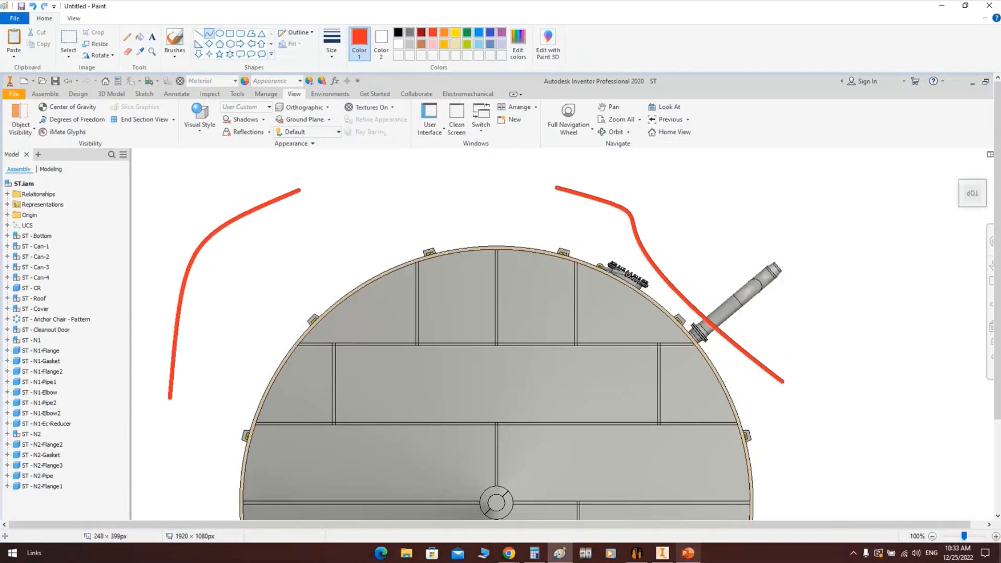
Look at the tank in Inventor, return to Static Equipment Generator and set SS's step width to 220
left_click(662, 552)
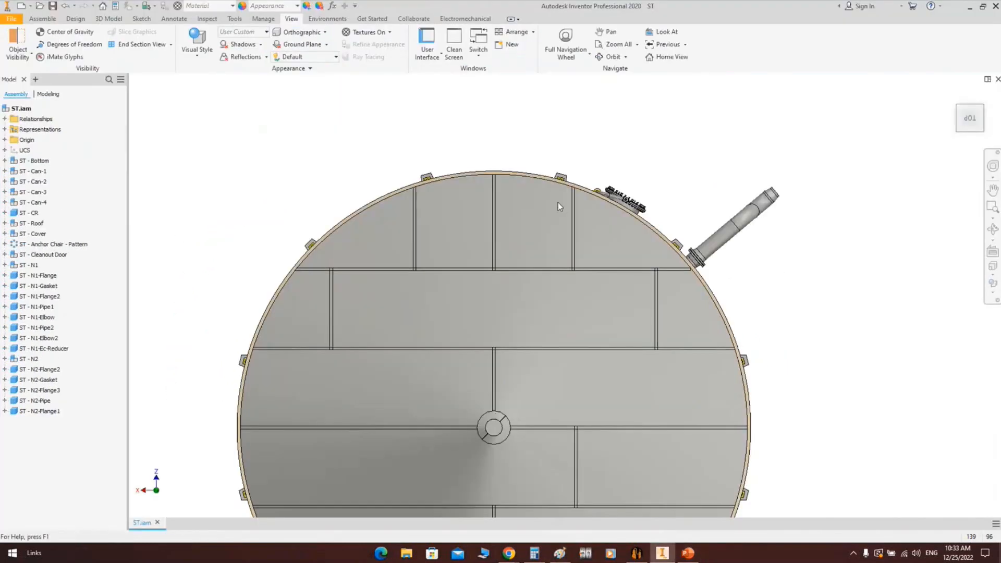
left_click(636, 552)
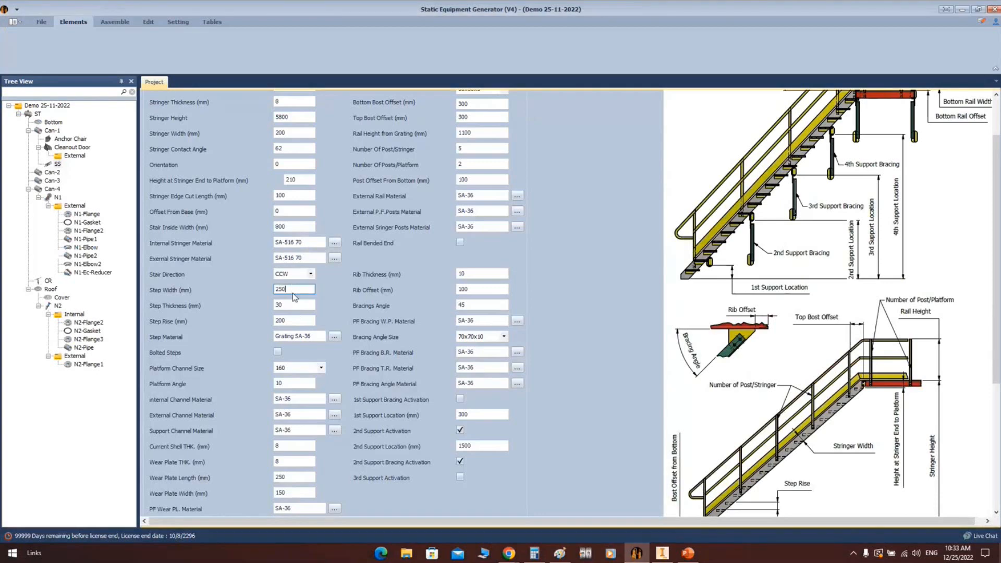
double_click(299, 289)
type("220")
Review SS's step thickness, platform angle and rail settings, and toggle the Rail Cut To First Bost option
double_click(301, 306)
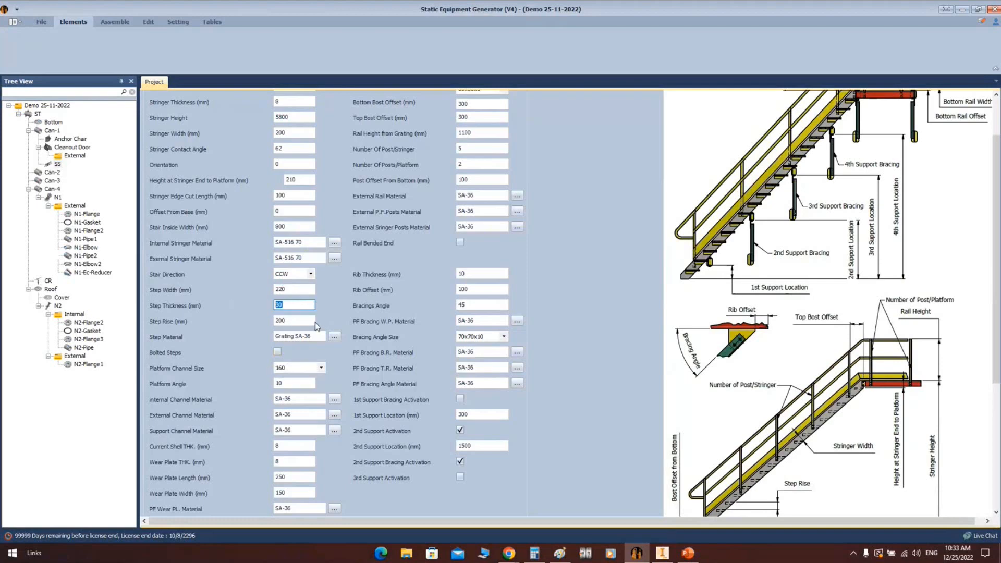
left_click(298, 384)
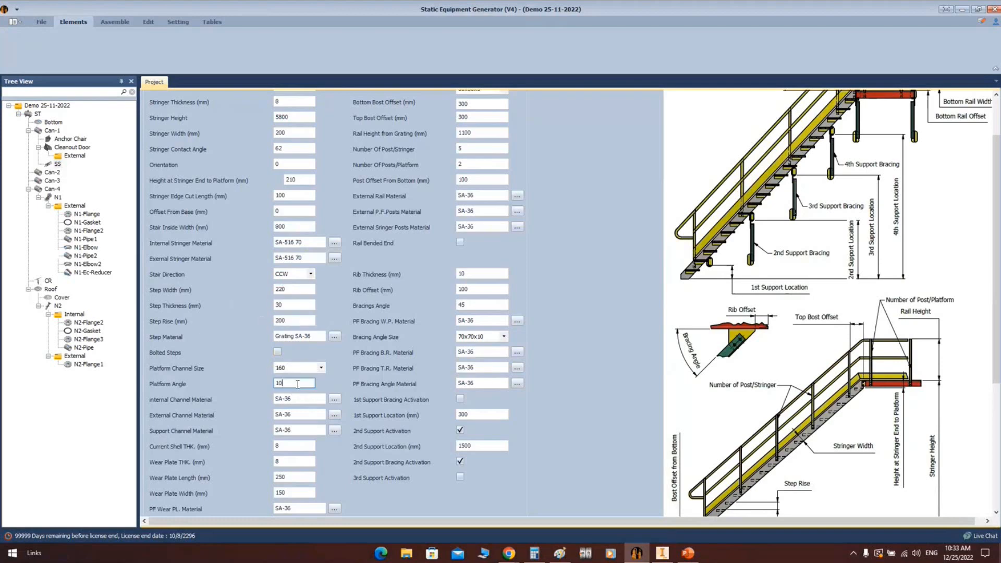
scroll(297, 384, "down", 3)
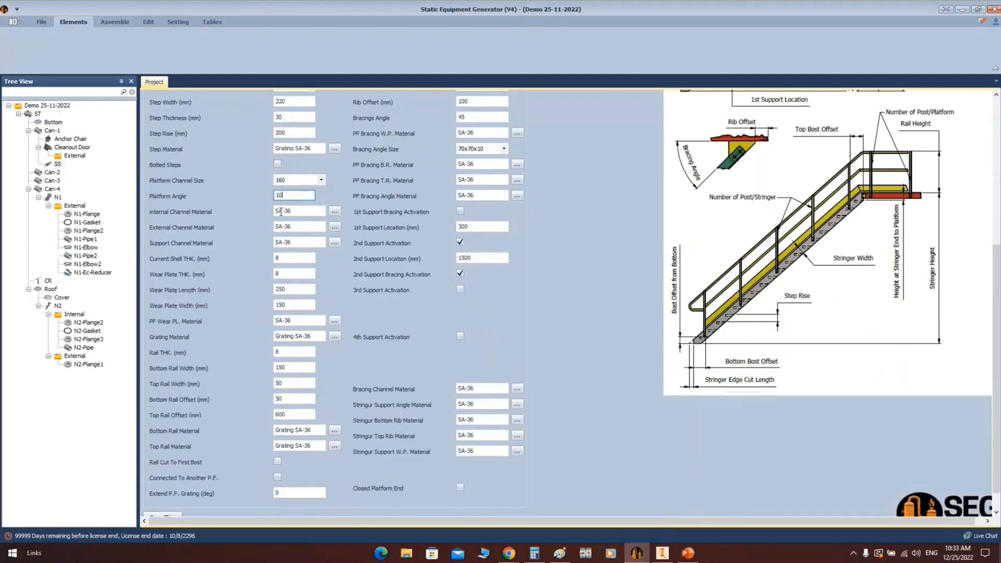
scroll(295, 352, "down", 1)
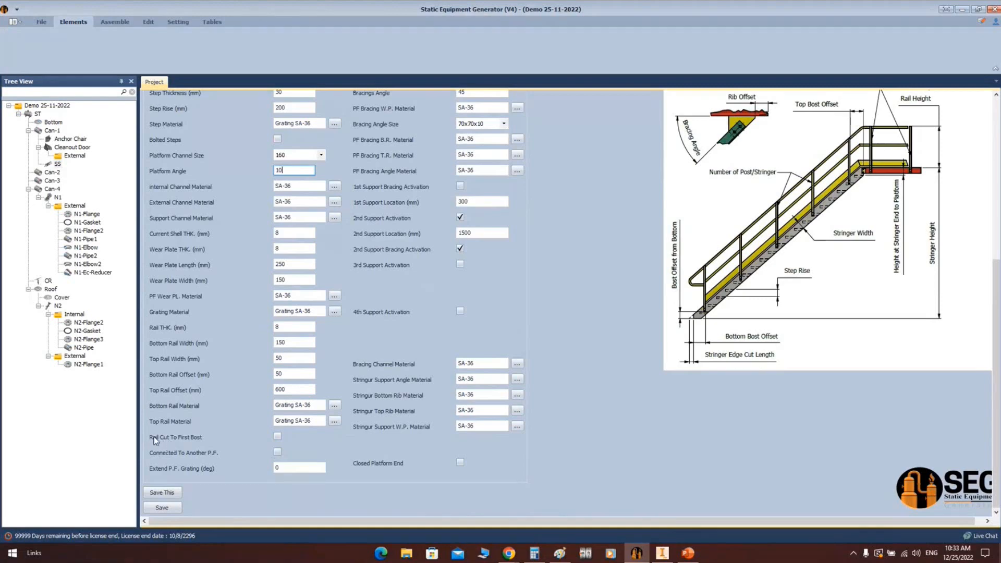
left_click(277, 437)
Set SS's number of posts per stringer to 6 and its platform angle to 12
scroll(466, 293, "up", 5)
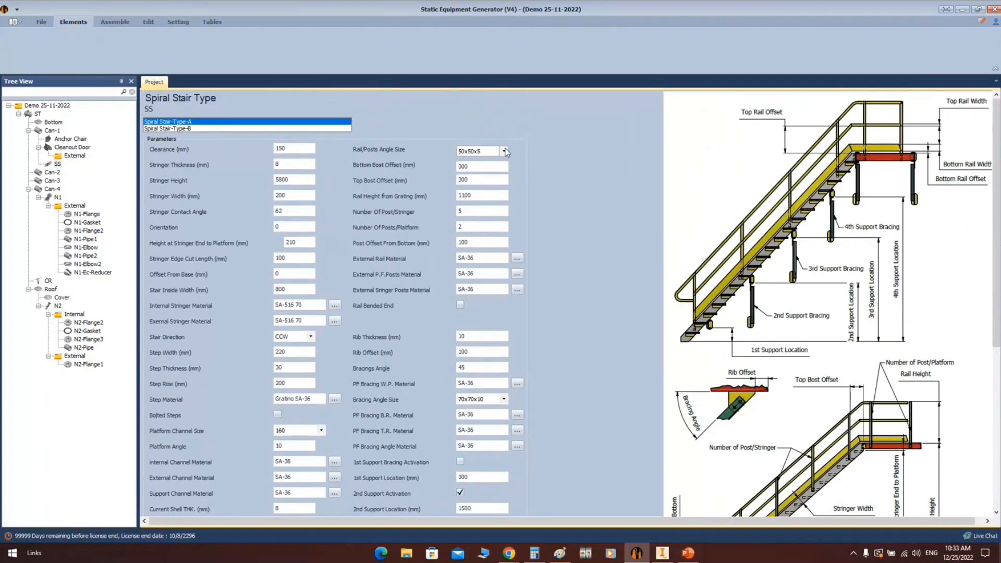
double_click(464, 227)
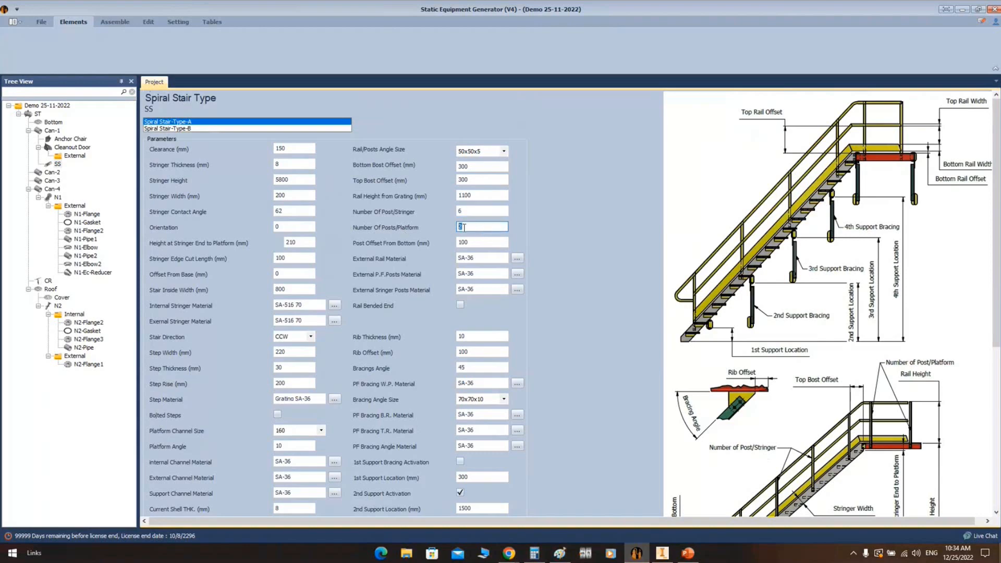
left_click(285, 447)
type("12")
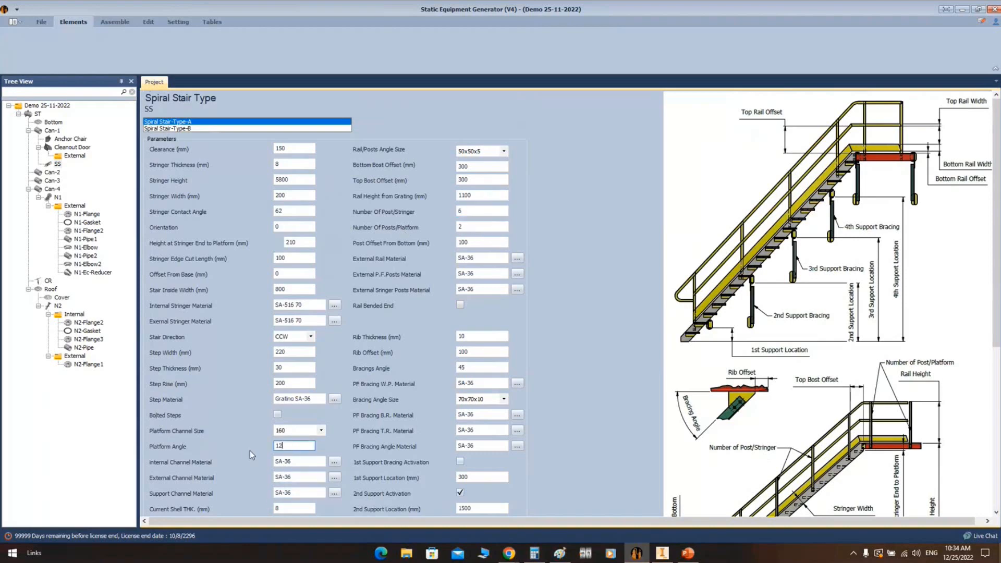
Review SS's post offset, rib, bracing and support activation parameters against the spiral stair diagram
left_click(480, 244)
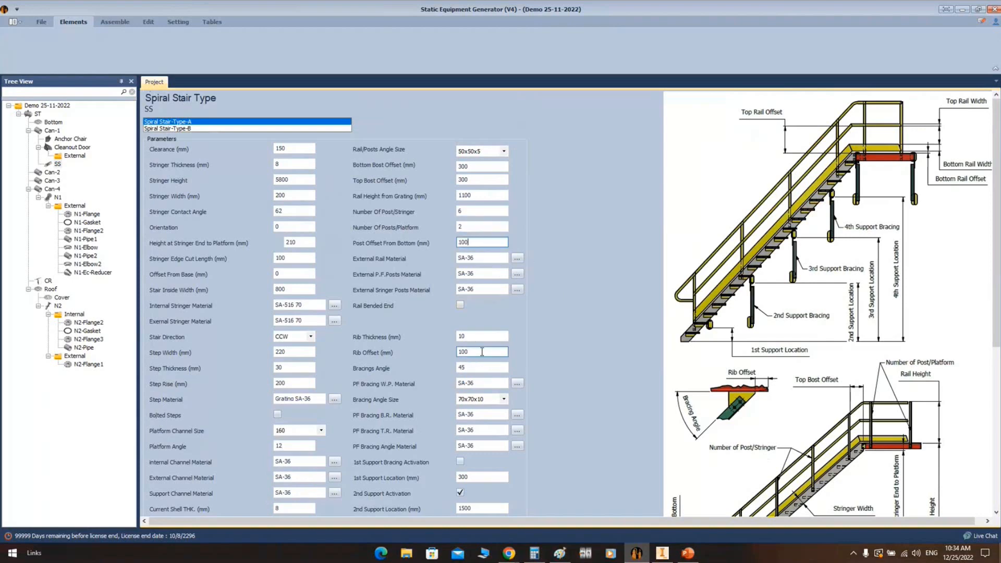
scroll(479, 292, "down", 3)
scroll(485, 338, "down", 1)
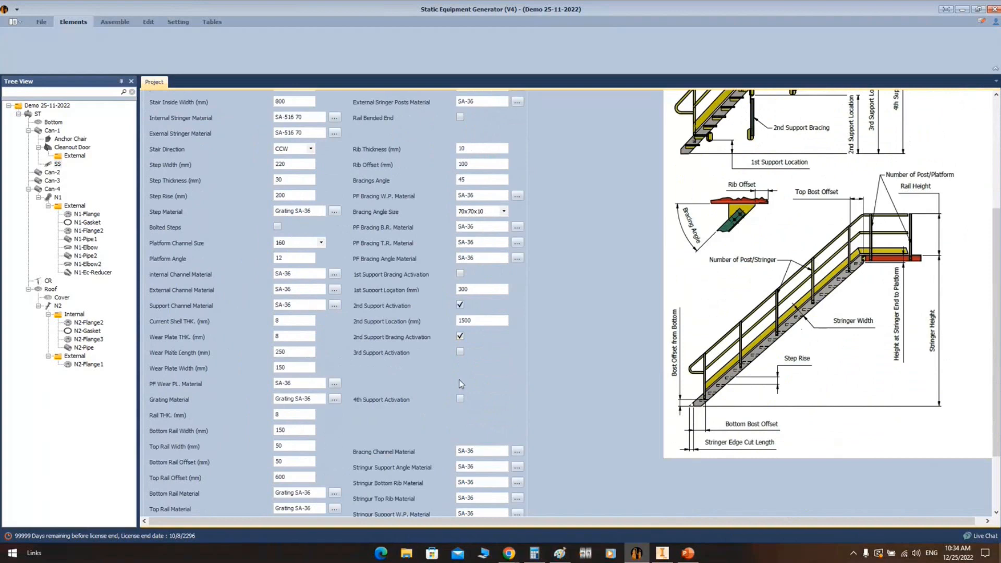
scroll(776, 313, "up", 2)
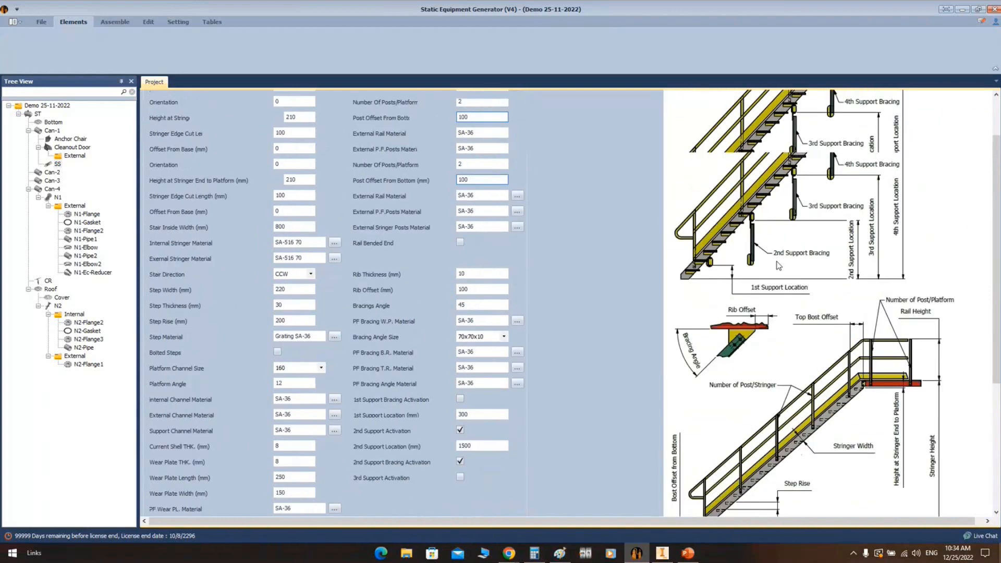
scroll(778, 265, "up", 1)
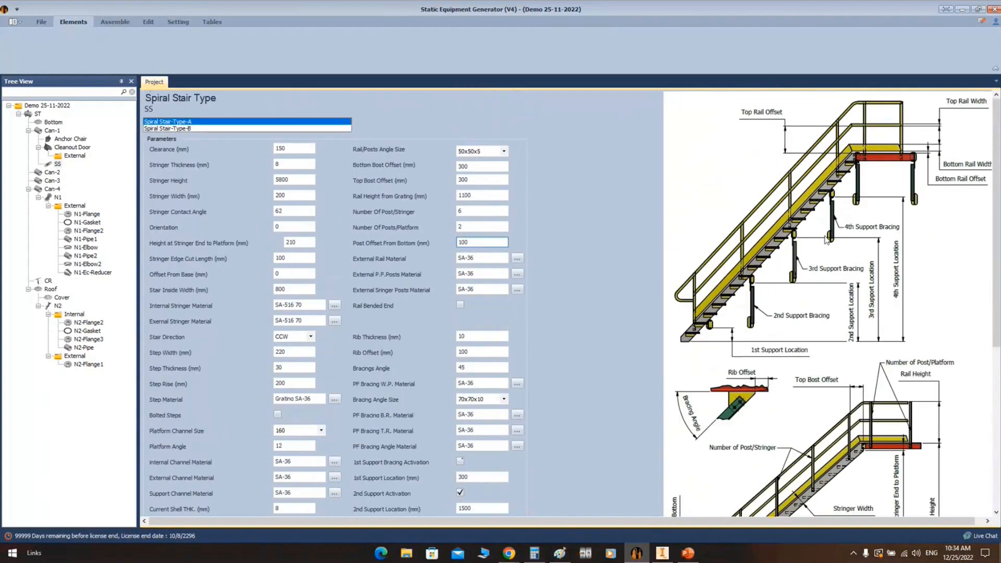
Switch to Paint, paste the captured stair parameter page and enlarge its support bracing diagram
left_click(559, 552)
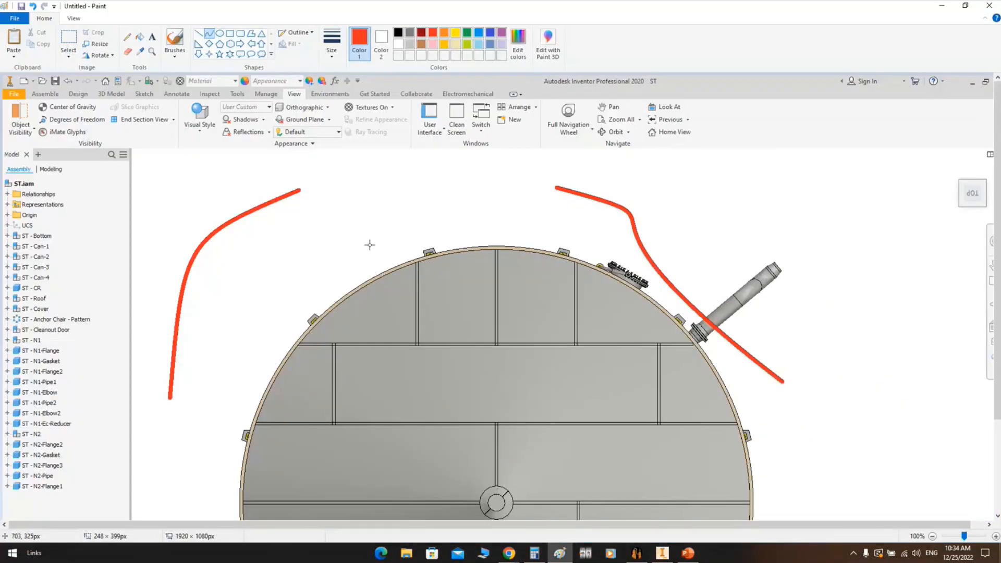
key("ctrl+v")
scroll(369, 245, "down", 1, "ctrl")
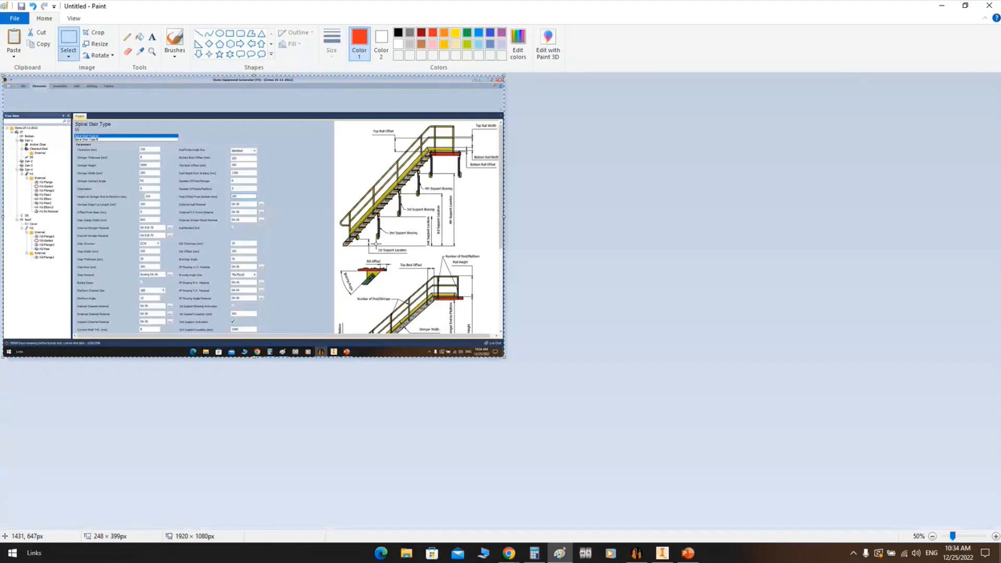
scroll(376, 244, "up", 2, "ctrl")
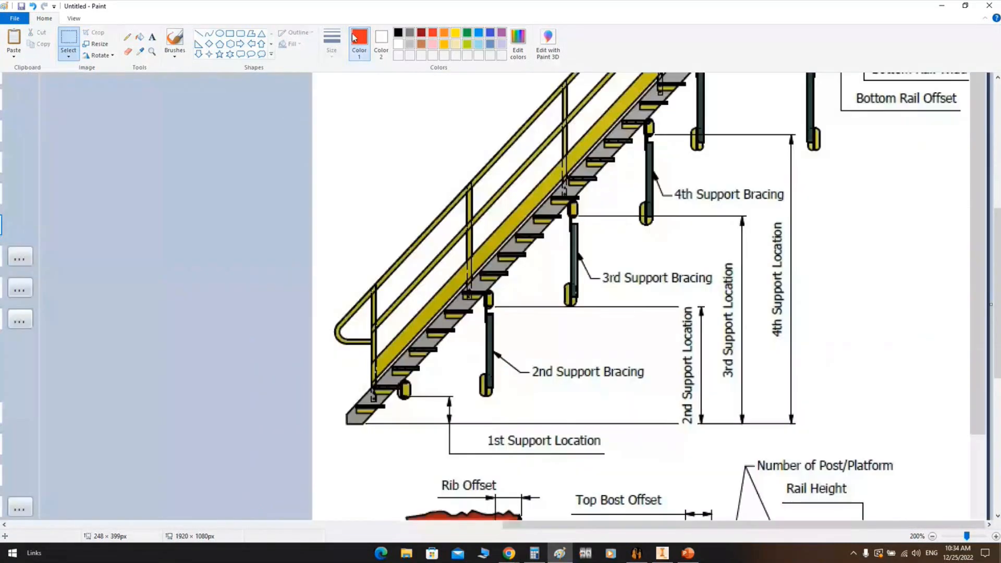
Mark the fourth, third, second and first stair supports in the diagram with red rectangles
left_click(229, 33)
left_click_drag(635, 106, 663, 239)
mouse_move(551, 179)
left_mouse_down()
mouse_move(619, 315)
mouse_move(603, 331)
left_mouse_up()
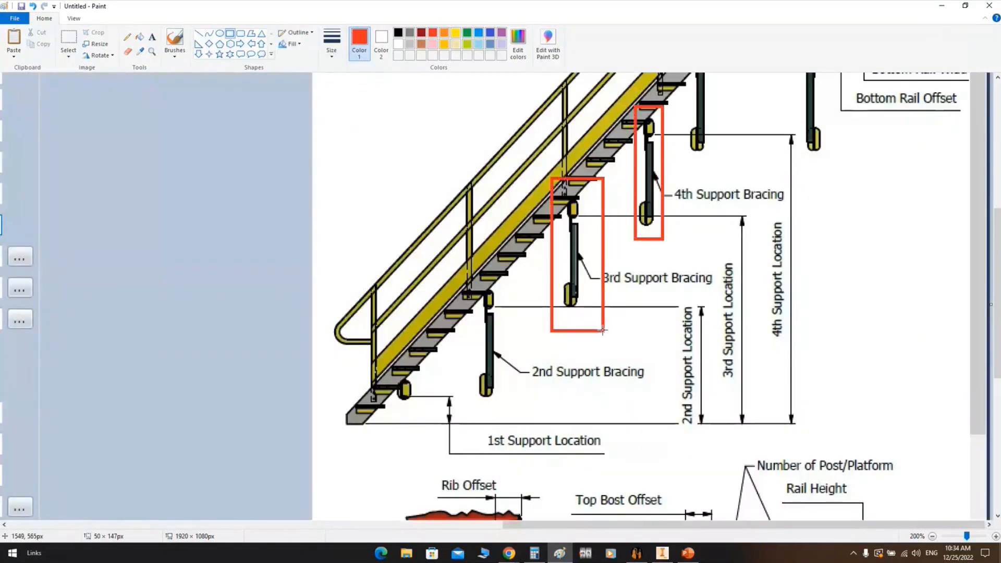
left_click_drag(458, 272, 513, 409)
left_click_drag(390, 369, 415, 409)
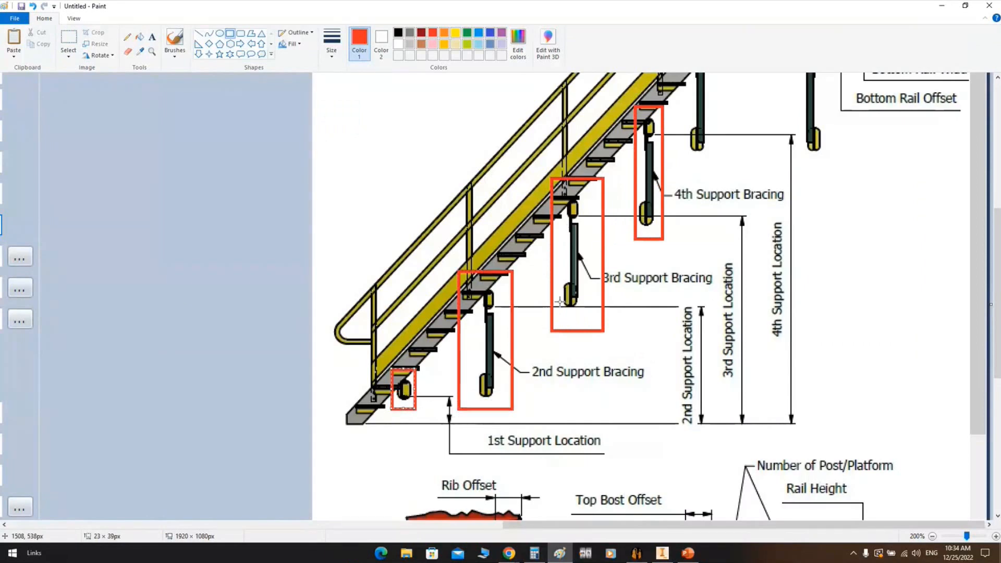
Check SS's support activation options in Static Equipment Generator and compare them with the marked supports in Paint
left_click(643, 556)
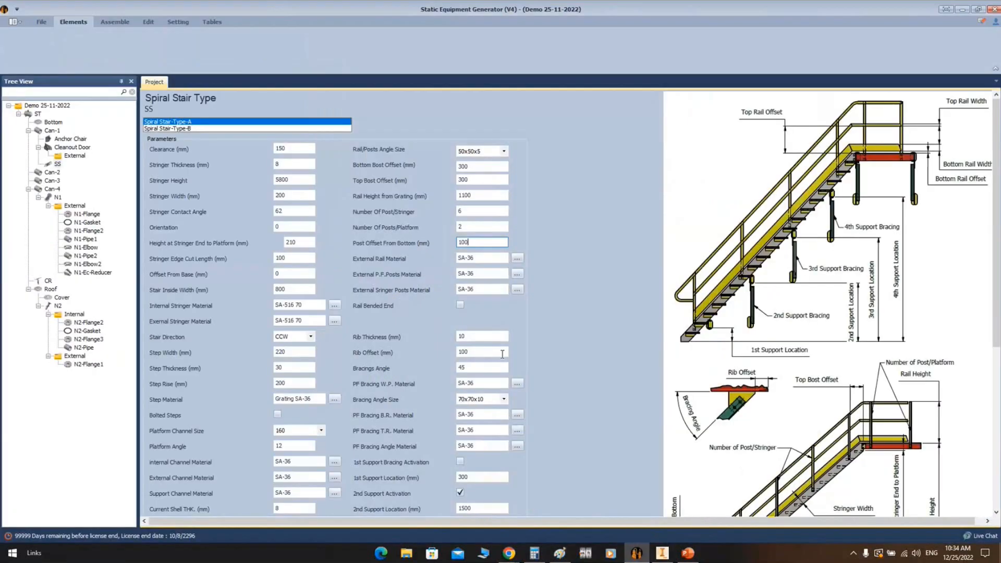
scroll(480, 375, "down", 3)
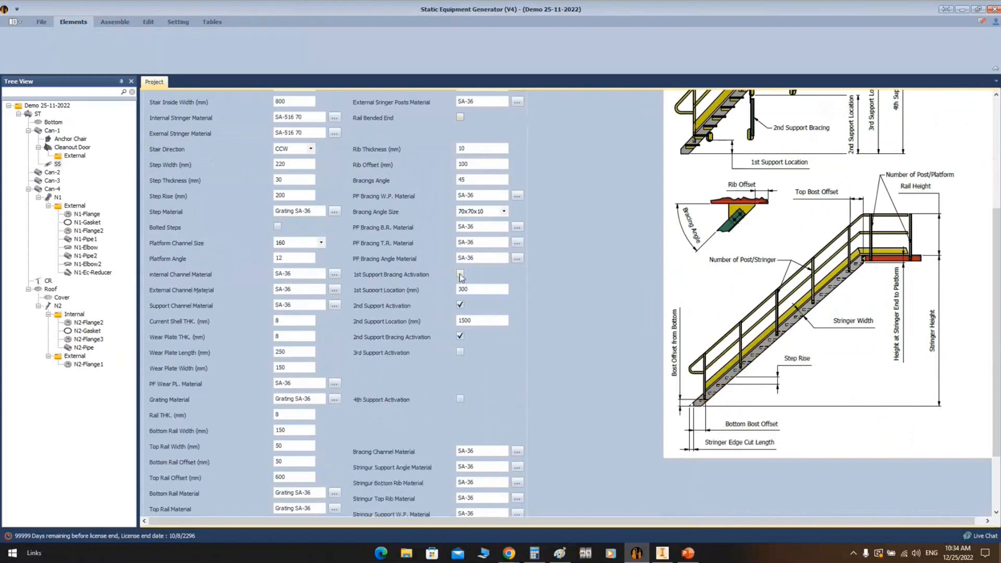
left_click(559, 552)
left_click(416, 424)
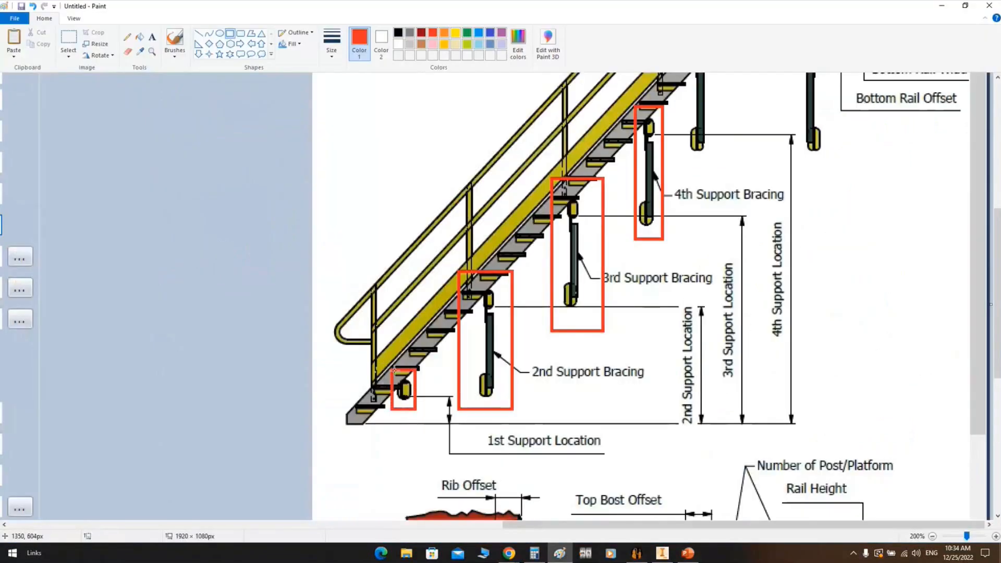
Switch to Static Equipment Generator, activate SS's 3rd support and set the 1st, 2nd and 3rd support locations to 400, 2000 and 3000 mm
left_click(636, 553)
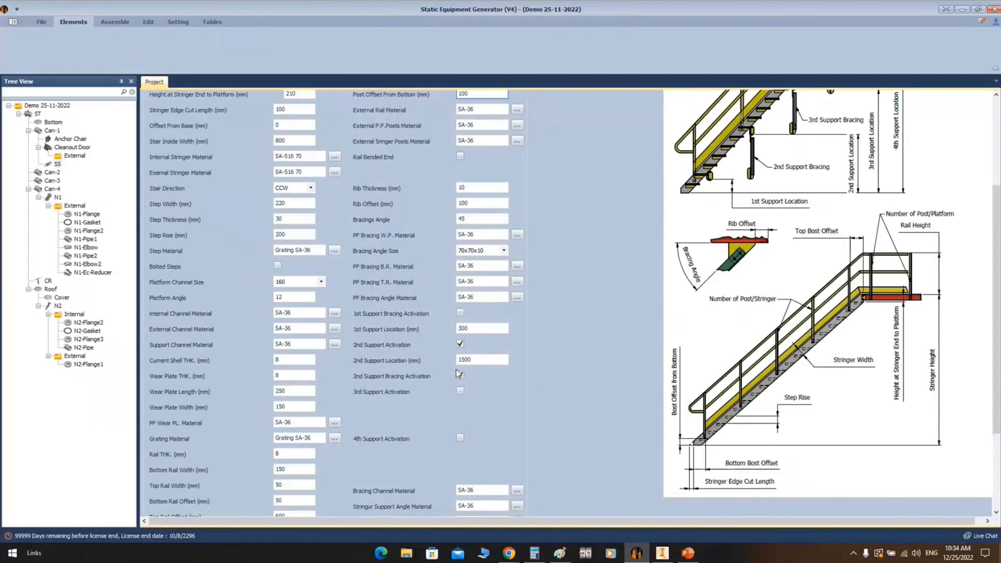
left_click_drag(488, 359, 425, 364)
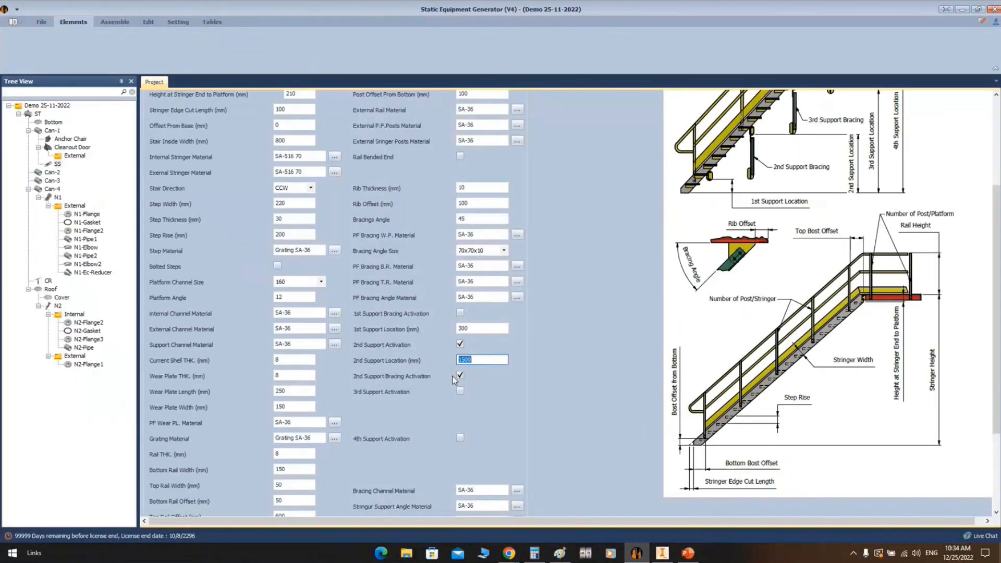
type("2000")
left_click(460, 391)
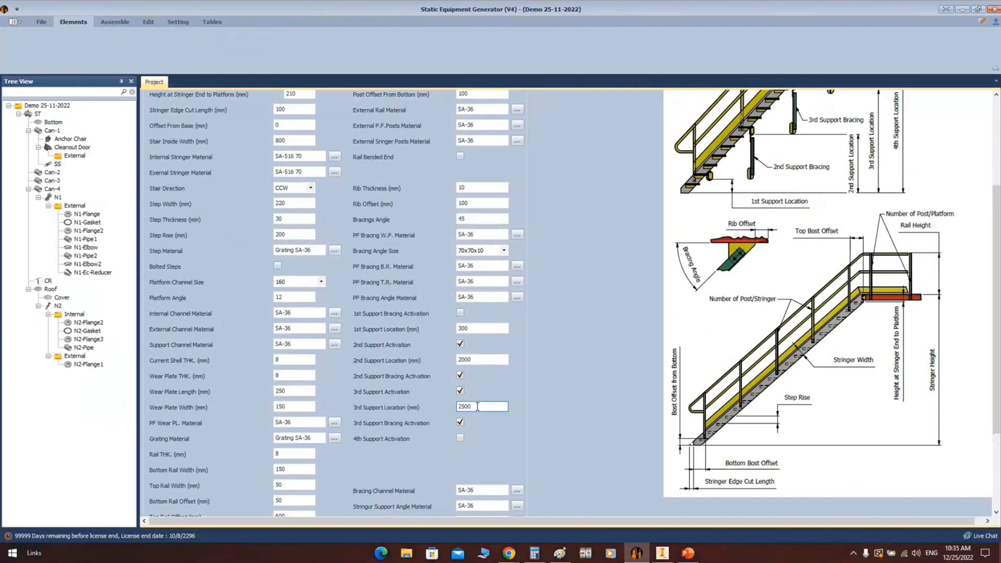
left_click_drag(486, 407, 427, 411)
type("3500")
left_click_drag(460, 407, 464, 411)
type("0")
left_click(460, 329)
left_click_drag(461, 329, 448, 335)
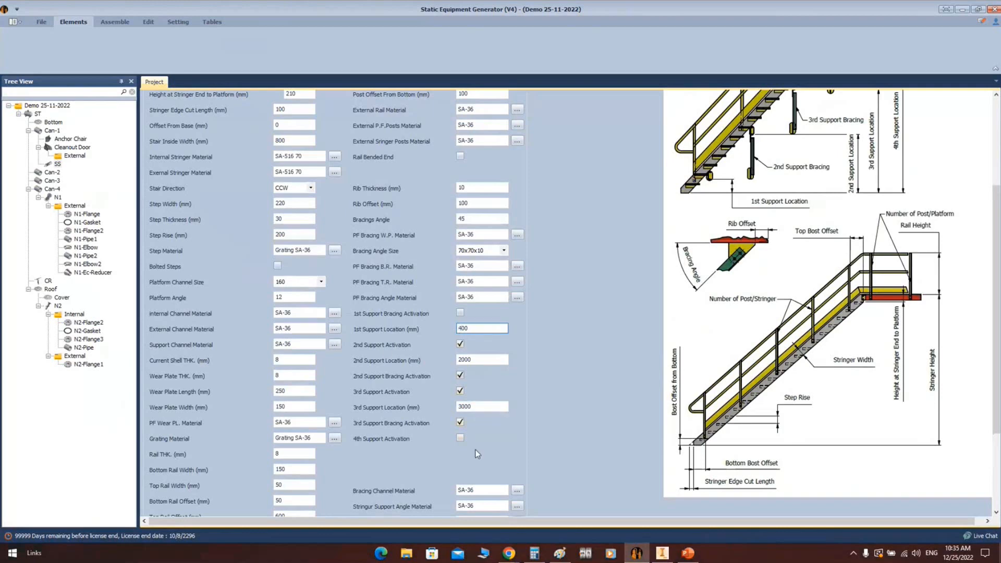
Activate SS's 4th support, set its location to 4200 mm and save the stair parameters
left_click(460, 438)
left_click_drag(477, 454, 404, 460)
type("42")
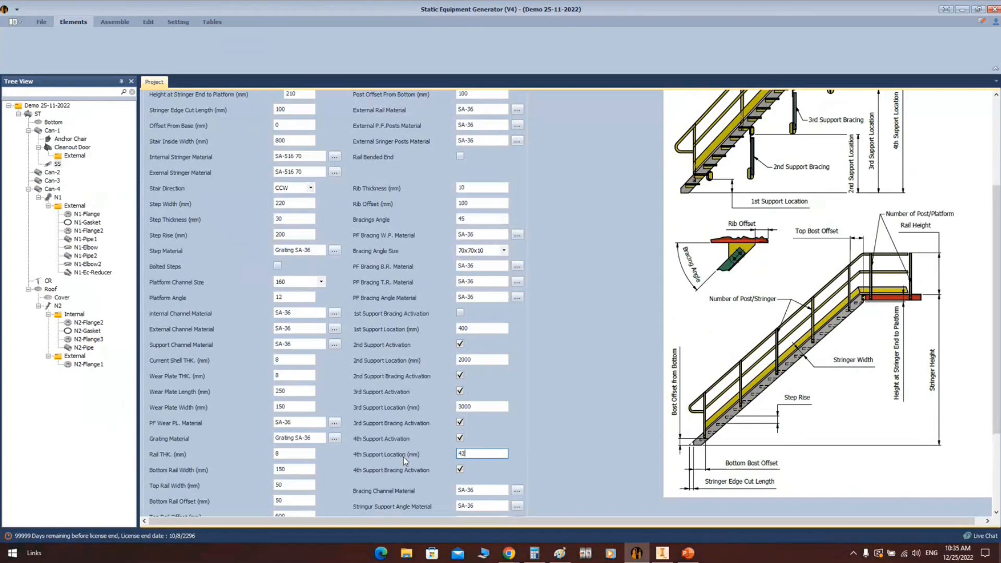
key("BackSpace")
type("500")
scroll(599, 373, "down", 3)
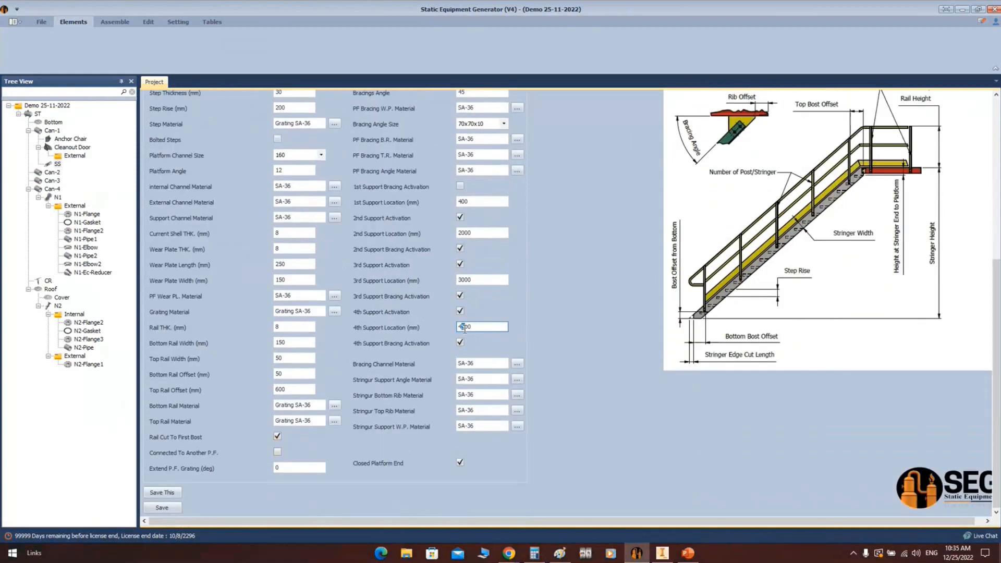
left_click(170, 511)
scroll(407, 208, "up", 6)
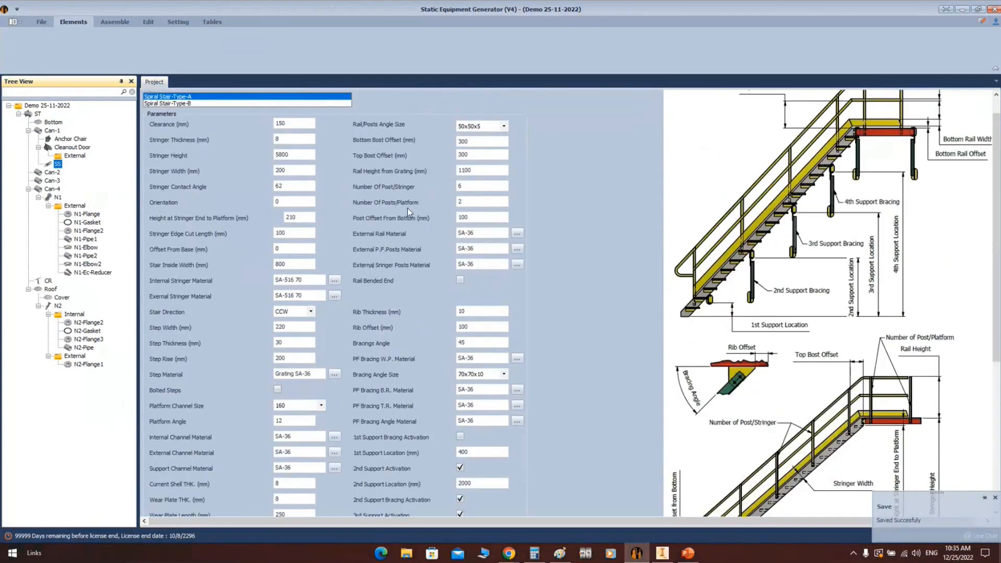
scroll(430, 217, "down", 8)
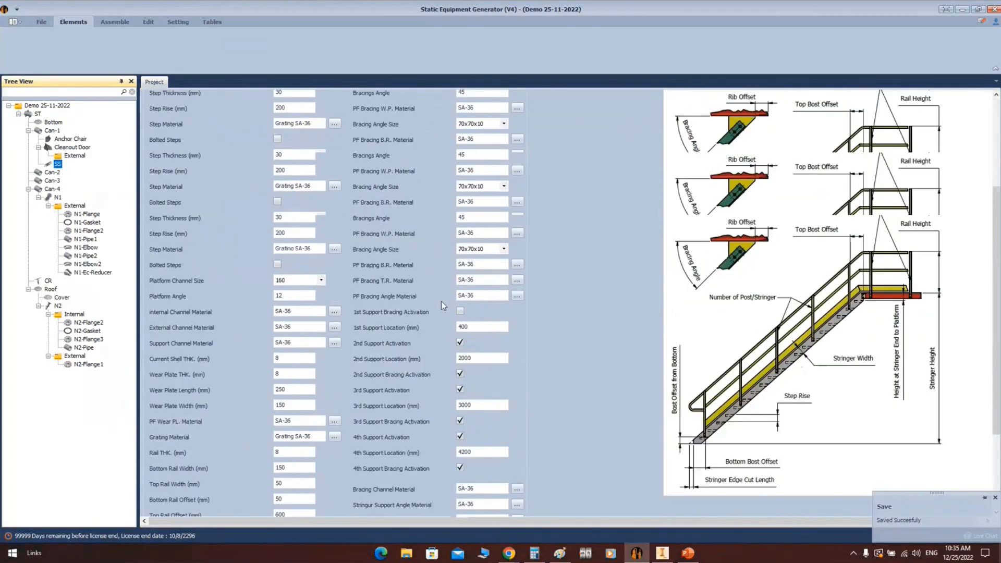
scroll(442, 302, "up", 7)
Generate the tank assembly with spiral stair SS in Inventor
left_click(115, 22)
left_click(28, 37)
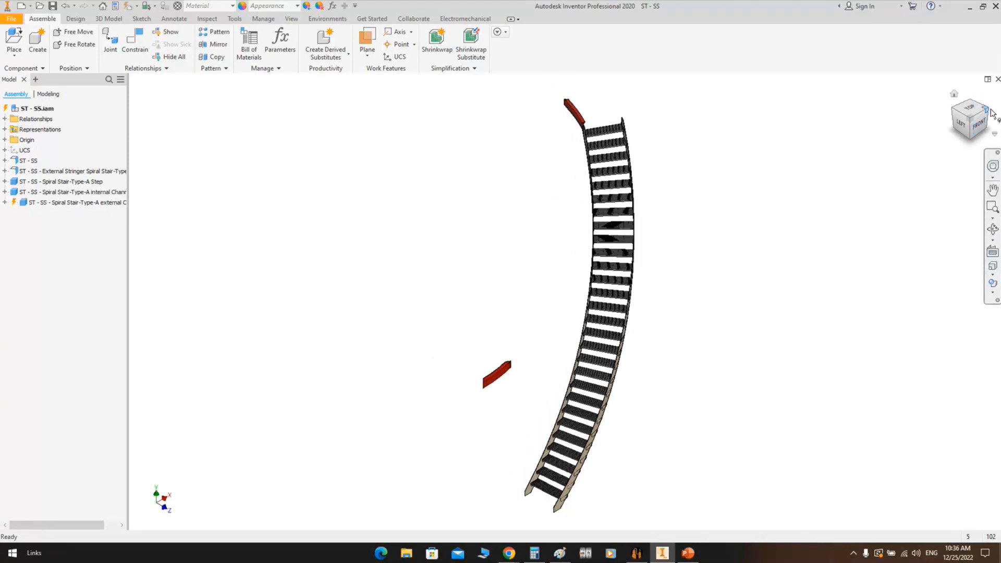
left_click(988, 110)
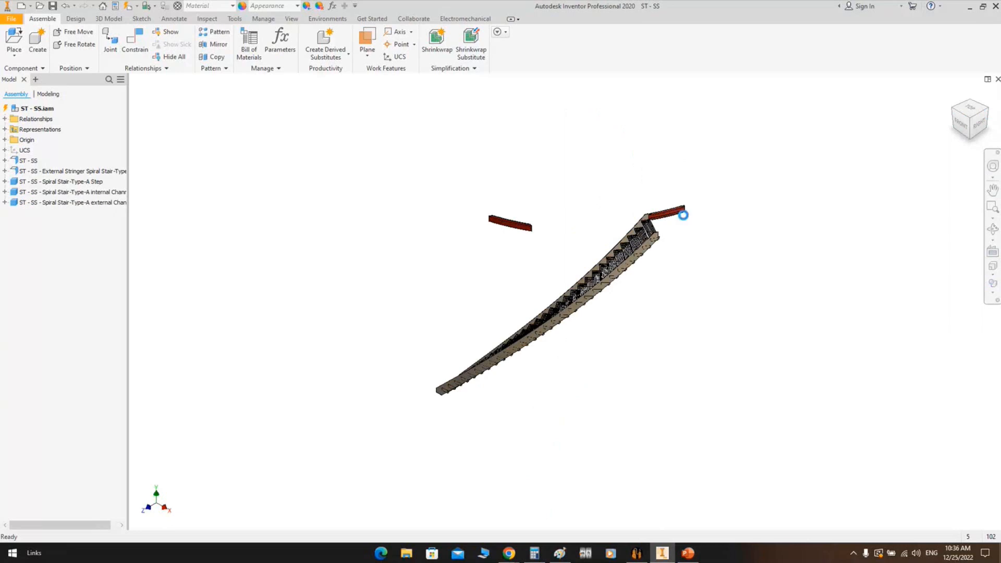
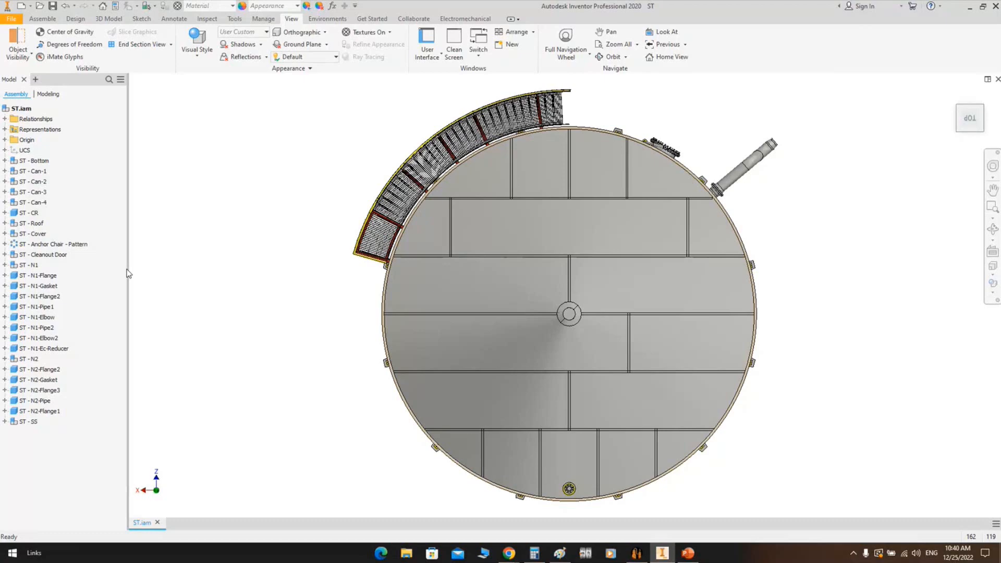
Inspect the assembled tank and its spiral stair from above and from several sides
left_click(992, 229)
left_click_drag(517, 428, 554, 382)
right_click(628, 262)
left_click(665, 263)
middle_click_drag(686, 238, 686, 278)
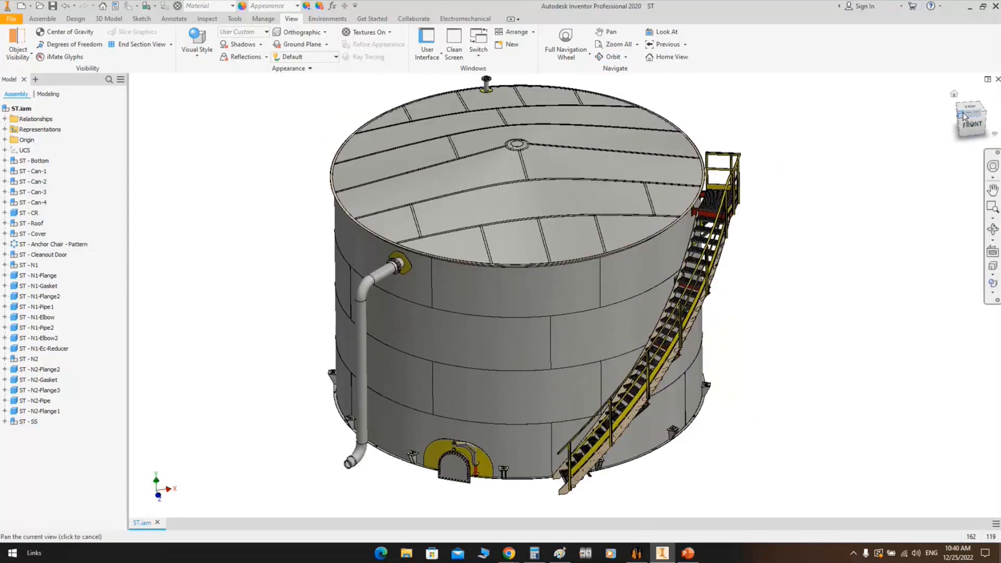
left_click(956, 120)
left_click(985, 110)
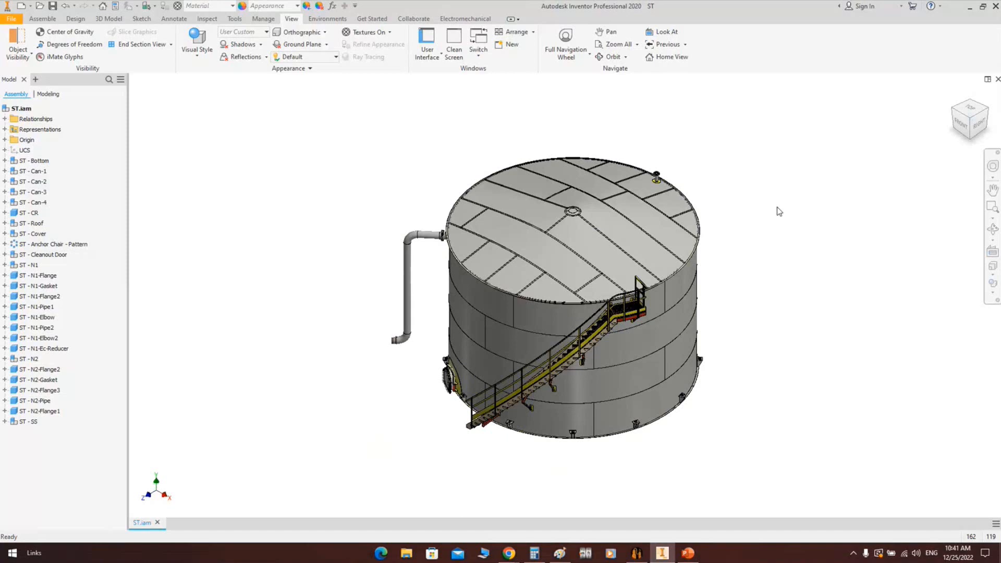
Examine the stair's lowest steps and its unbraced first support channel with the wear plate on the shell
left_click(992, 228)
left_click_drag(636, 326, 679, 358)
scroll(679, 359, "down", 2)
middle_click_drag(679, 359, 490, 248)
scroll(490, 248, "down", 4)
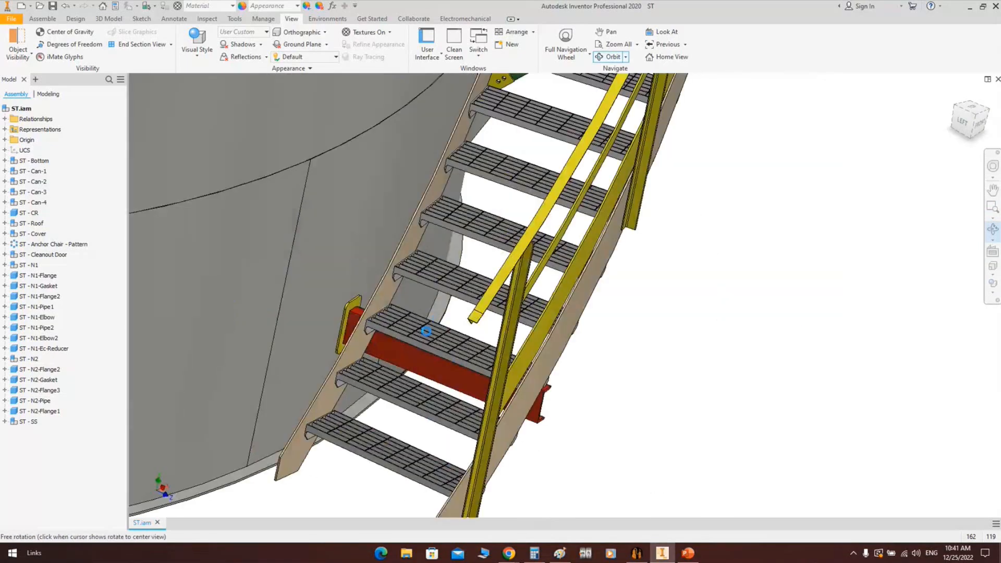
left_click_drag(426, 331, 482, 187)
scroll(396, 227, "down", 6)
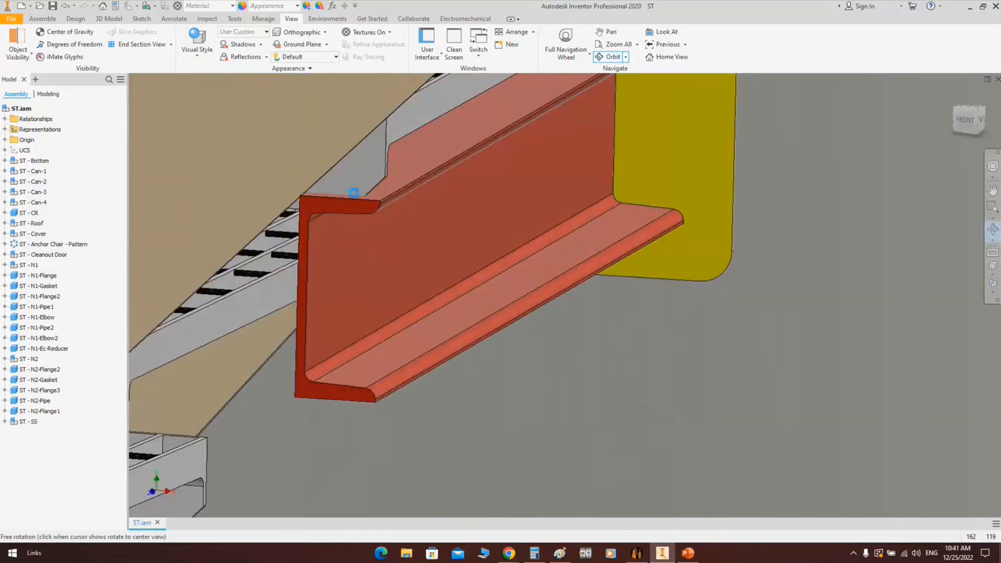
scroll(399, 190, "down", 2)
middle_click_drag(411, 189, 537, 170)
left_click_drag(457, 209, 514, 167)
left_click_drag(513, 203, 678, 267)
scroll(598, 166, "down", 2)
scroll(548, 235, "down", 4)
scroll(568, 204, "up", 5)
scroll(643, 196, "down", 4)
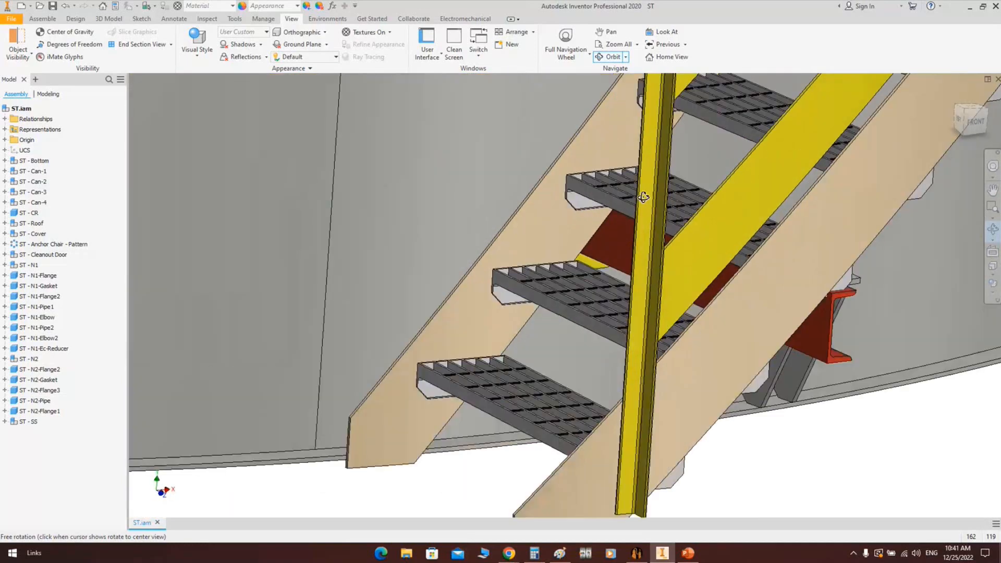
left_click_drag(619, 235, 464, 172)
scroll(464, 172, "down", 3)
scroll(538, 152, "up", 3)
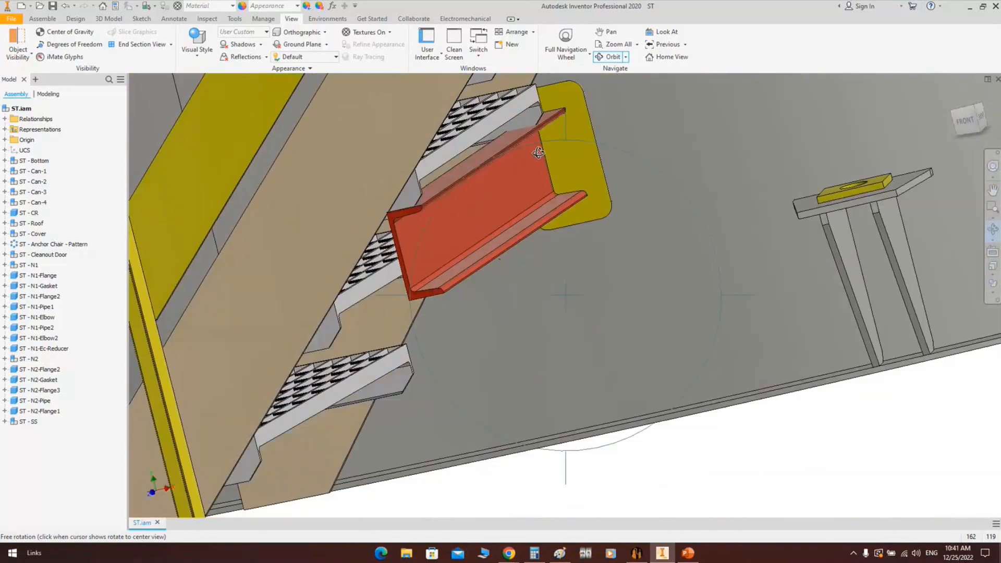
Examine the second stair support's channel, rib, diagonal bracing and wear plates from below
scroll(516, 195, "up", 3)
middle_click_drag(566, 191, 507, 401)
left_click_drag(561, 297, 528, 276)
middle_click_drag(625, 158, 502, 407)
scroll(502, 407, "up", 2)
left_click_drag(600, 344, 537, 337)
scroll(566, 185, "down", 3)
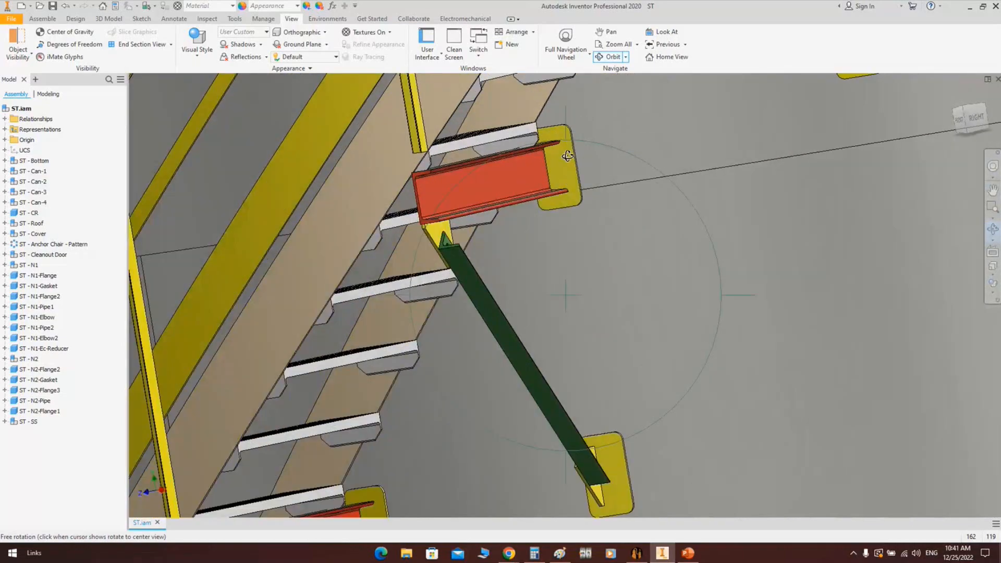
left_click_drag(567, 156, 513, 195)
scroll(593, 189, "up", 3)
middle_click_drag(584, 225, 586, 166)
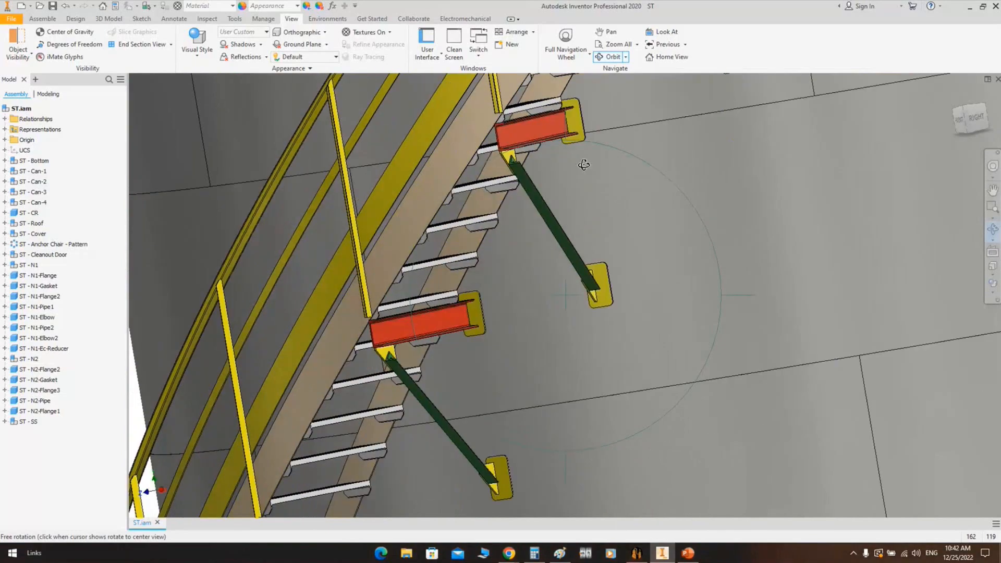
Examine the third and fourth braced supports along the upper part of the spiral stair
scroll(599, 172, "up", 1)
left_click_drag(603, 196, 631, 172)
middle_click_drag(629, 150, 477, 346)
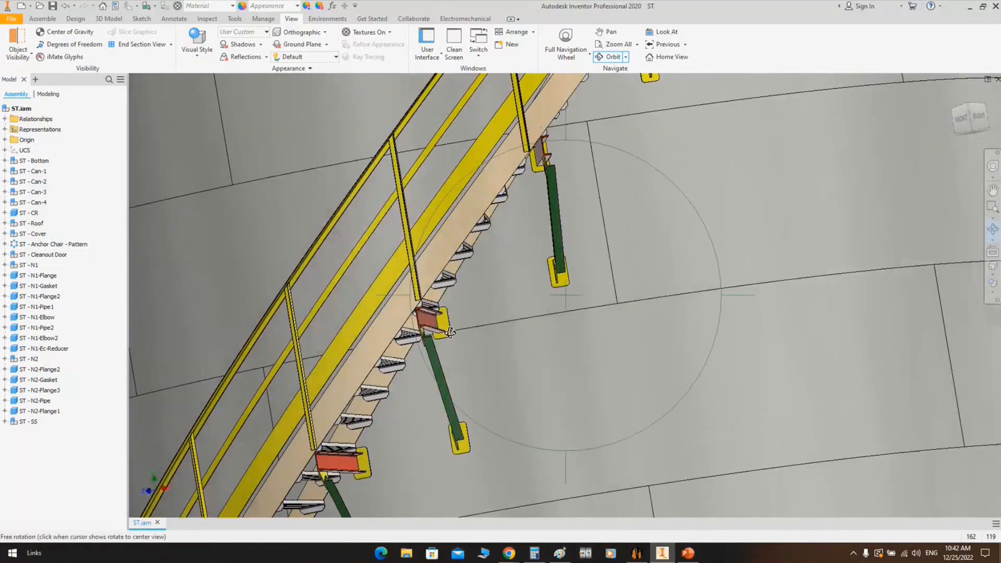
scroll(430, 311, "down", 4)
scroll(431, 305, "up", 4)
left_click_drag(509, 310, 538, 199)
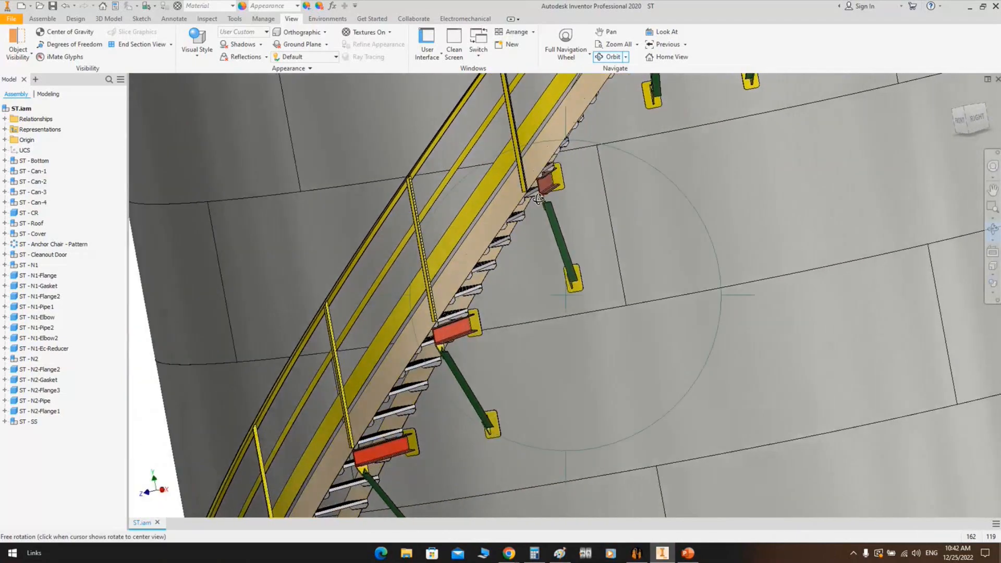
scroll(534, 199, "down", 5)
scroll(532, 198, "up", 6)
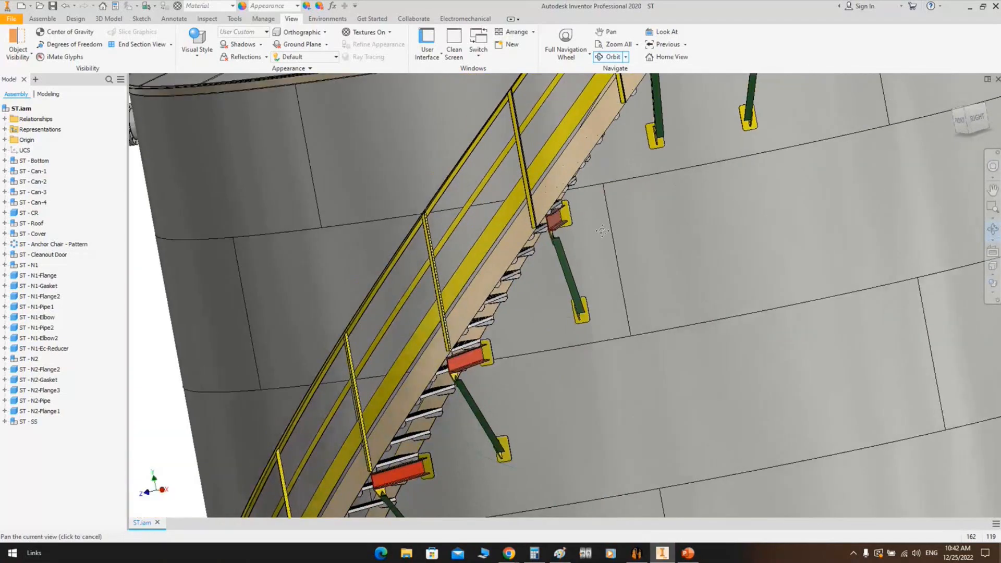
middle_click_drag(531, 198, 532, 314)
left_click_drag(532, 314, 666, 336)
scroll(572, 292, "up", 4)
scroll(612, 328, "up", 3)
Examine nozzle N1's flanges, elbows and vertical pipe along the outside of the tank shell
right_click(677, 273)
left_click(706, 274)
middle_click_drag(329, 257, 440, 281)
scroll(441, 286, "down", 5)
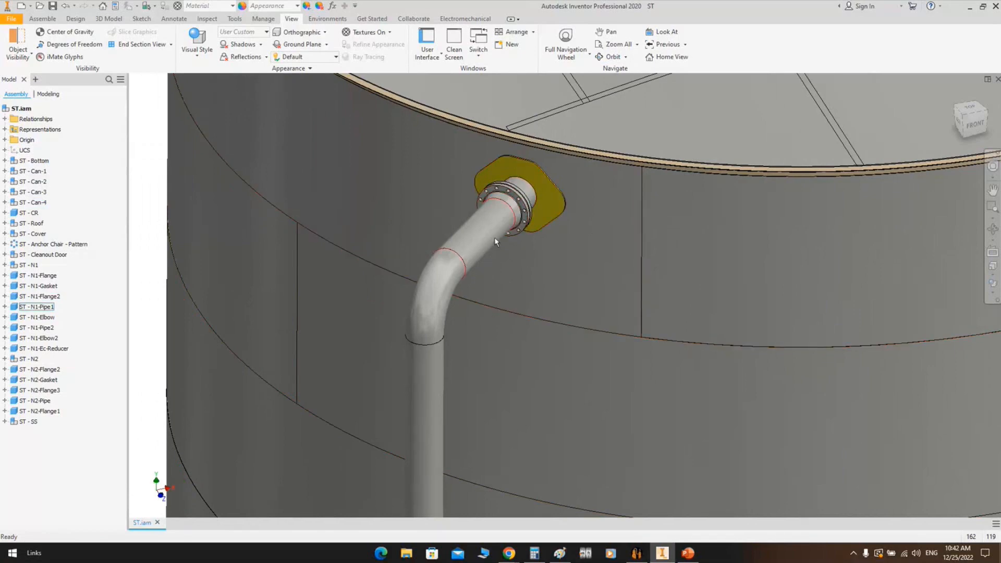
middle_click_drag(454, 392, 480, 271)
scroll(480, 270, "up", 1)
scroll(484, 246, "up", 3)
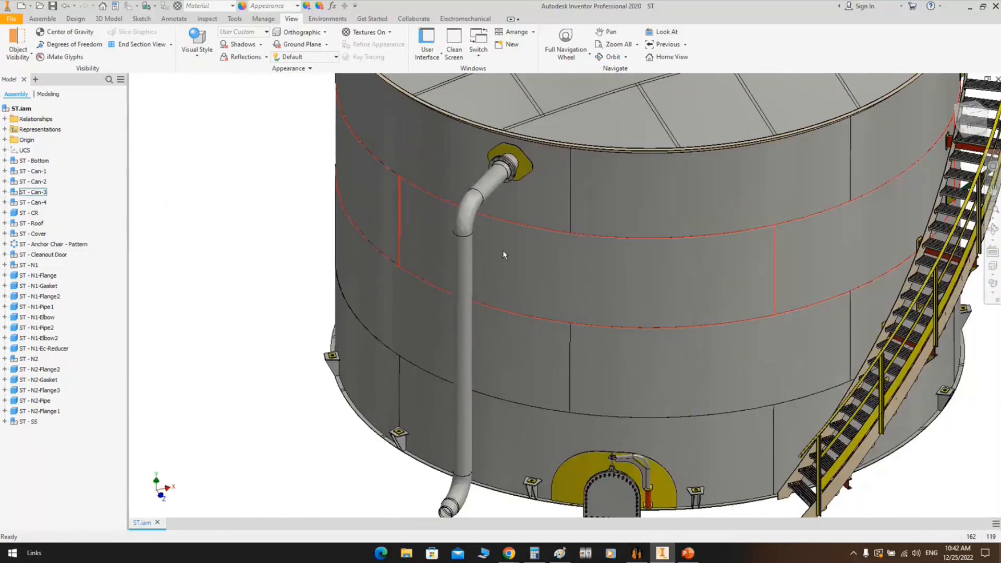
Switch to Static Equipment Generator and add a vertical platform named PF-1 to Can-3
left_click(636, 552)
left_click(49, 182)
left_click(74, 23)
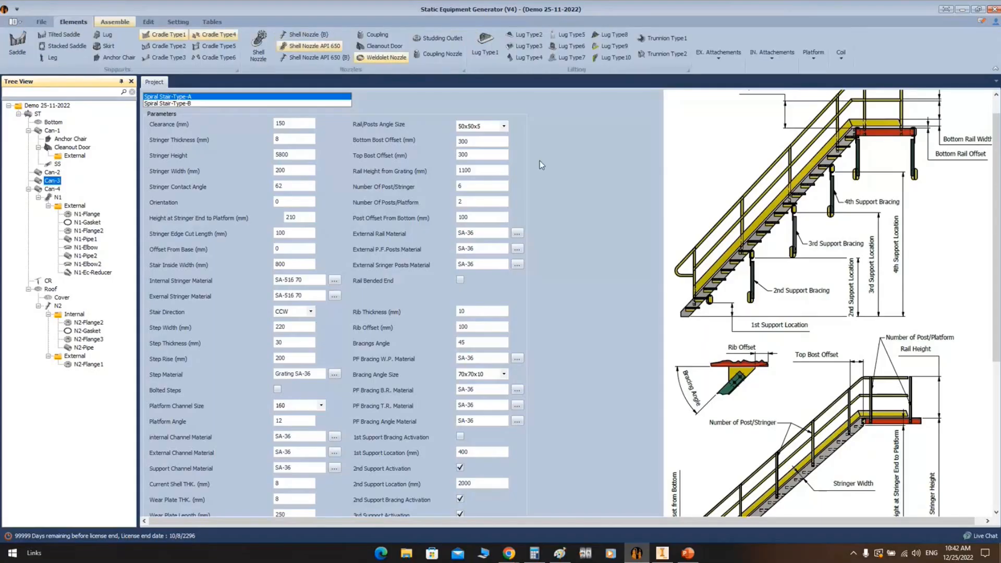
left_click(810, 61)
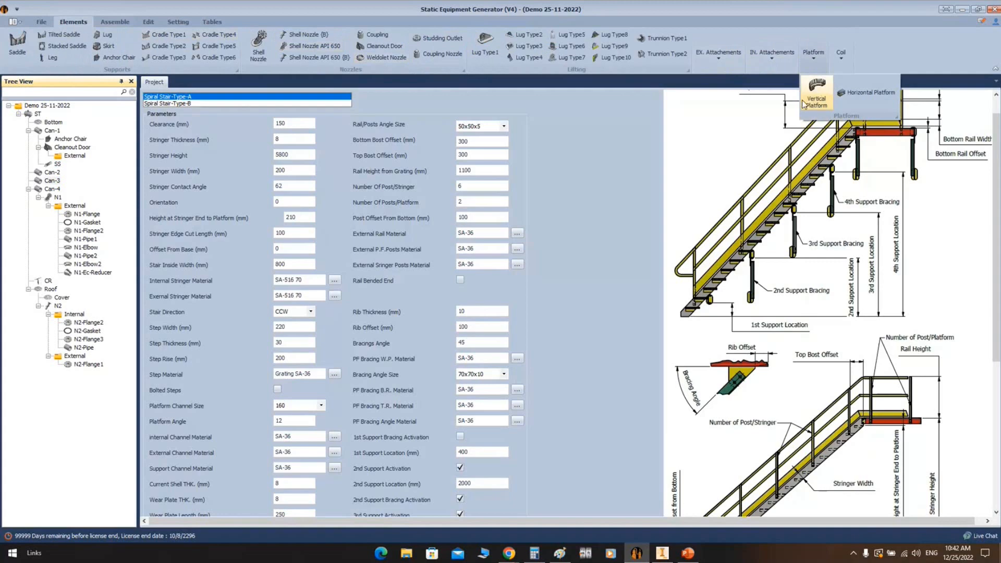
left_click(821, 94)
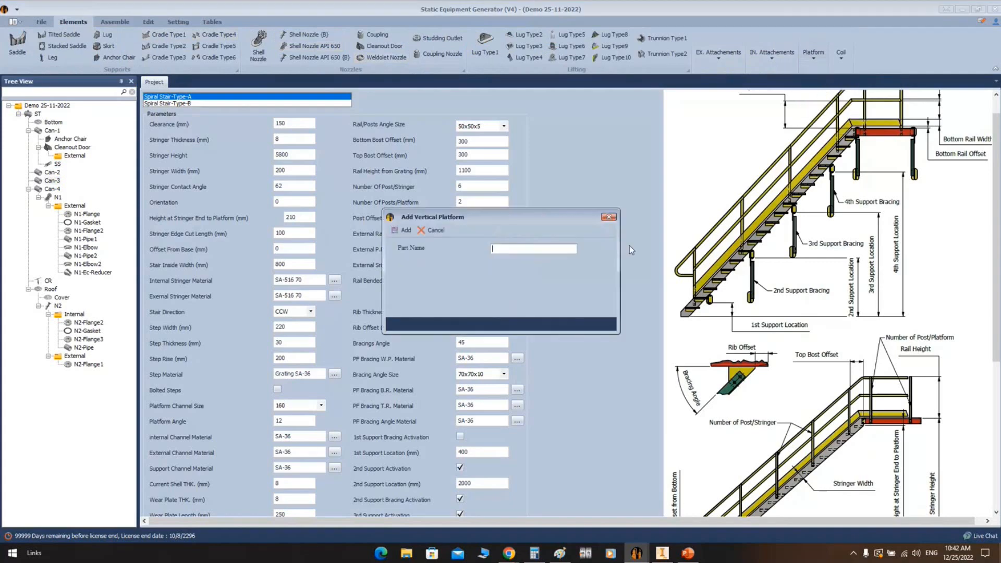
type("PF-1")
key("Return")
Open PF-1's parameters, compare the two platform types and choose Vertical Platform
left_click(60, 188)
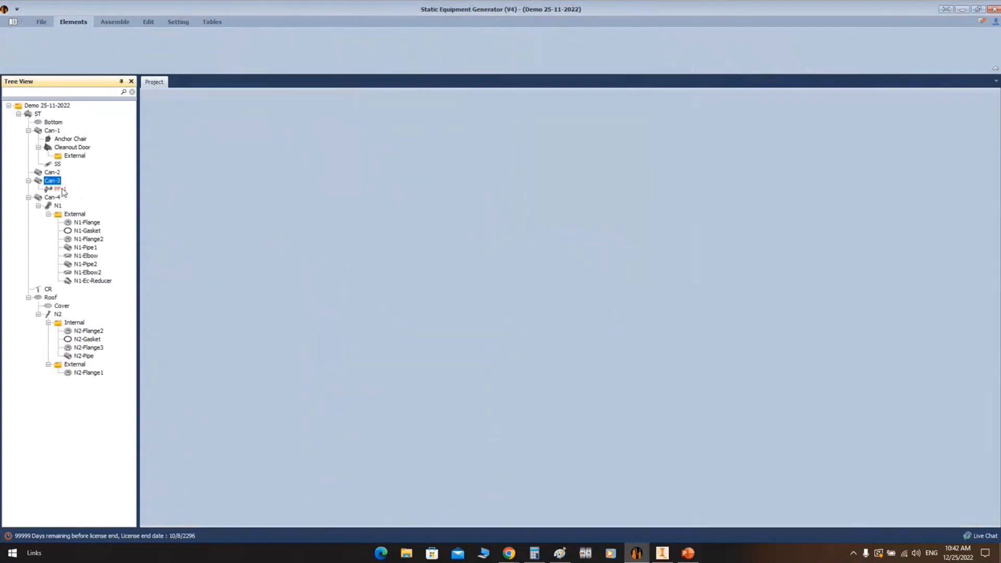
left_click(224, 121)
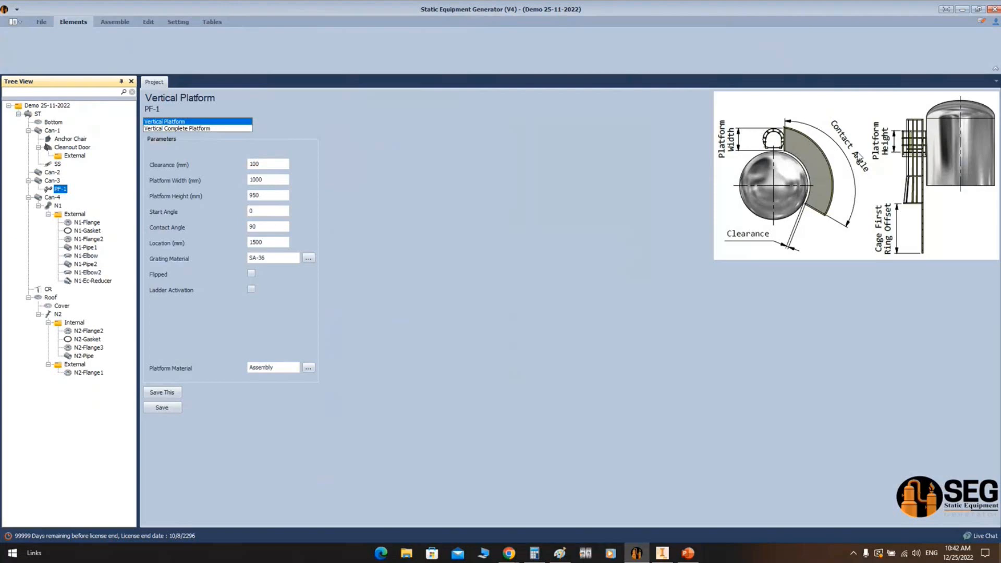
left_click(180, 128)
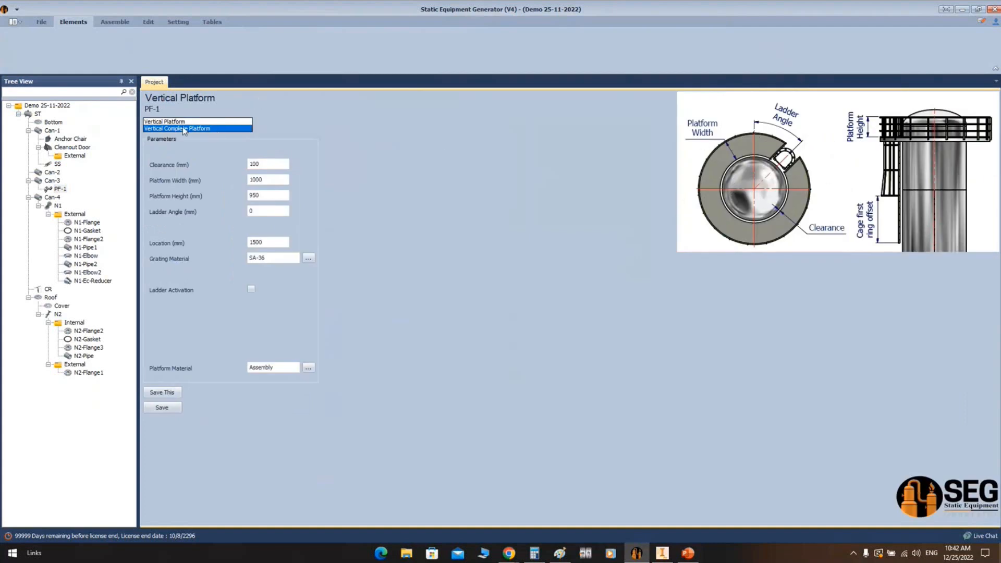
left_click(168, 121)
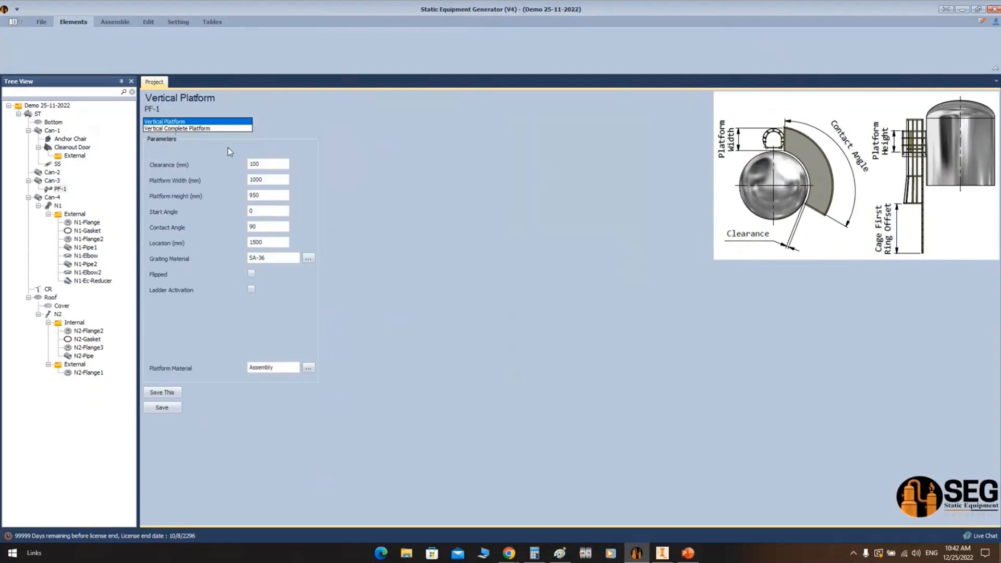
Set PF-1's start angle to 45, contact angle to 50 and location to 500 mm, and save the platform
left_click(266, 165)
key("Tab")
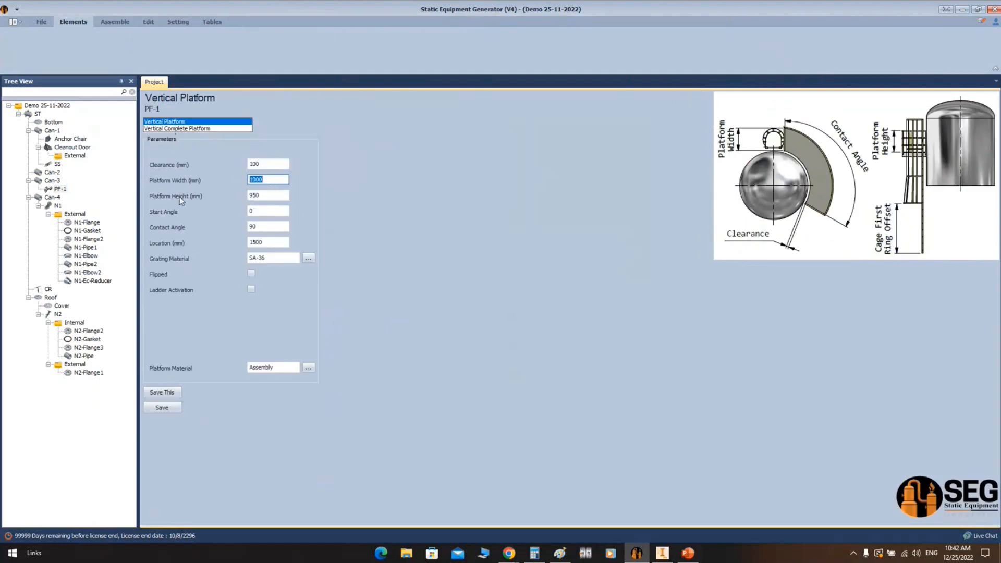
left_click(271, 196)
left_click(265, 212)
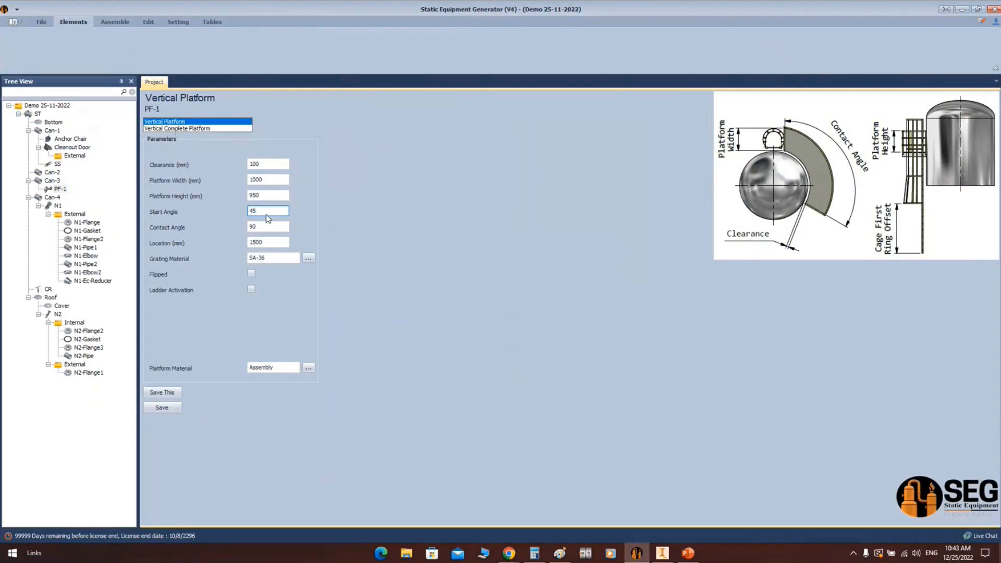
double_click(270, 227)
key("Tab")
type("100")
key("BackSpace")
key("BackSpace")
type("500")
left_click(163, 409)
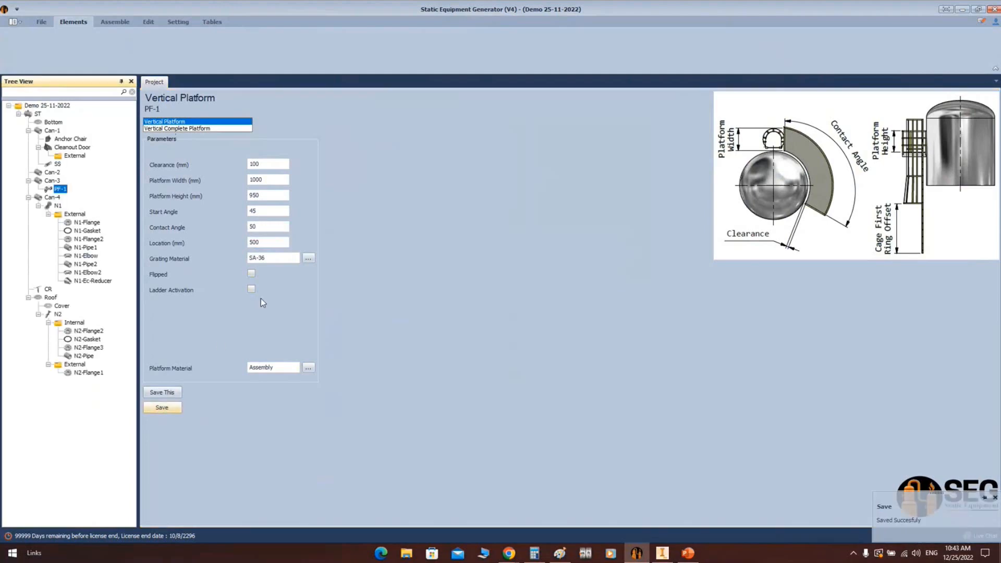
Activate PF-1's ladder with a 4000 mm bottom length, activate its cage, and build the platform in the assembly
left_click(251, 288)
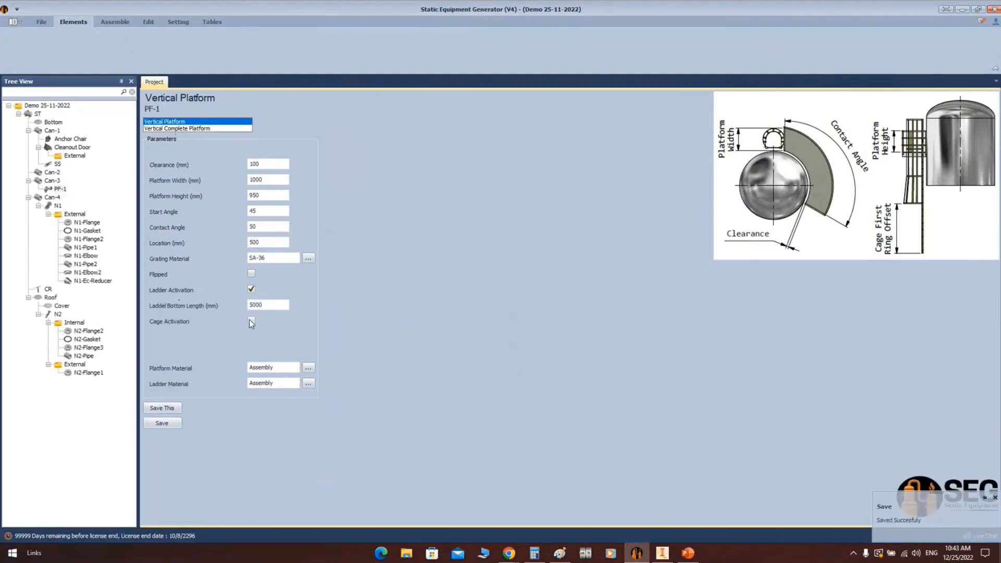
left_click(255, 305)
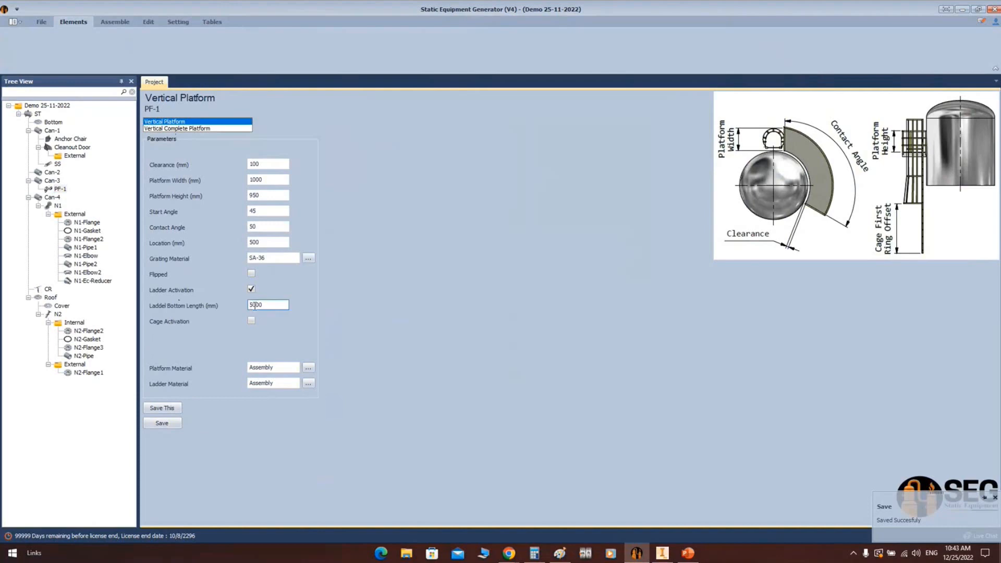
left_click(251, 320)
left_click(257, 368)
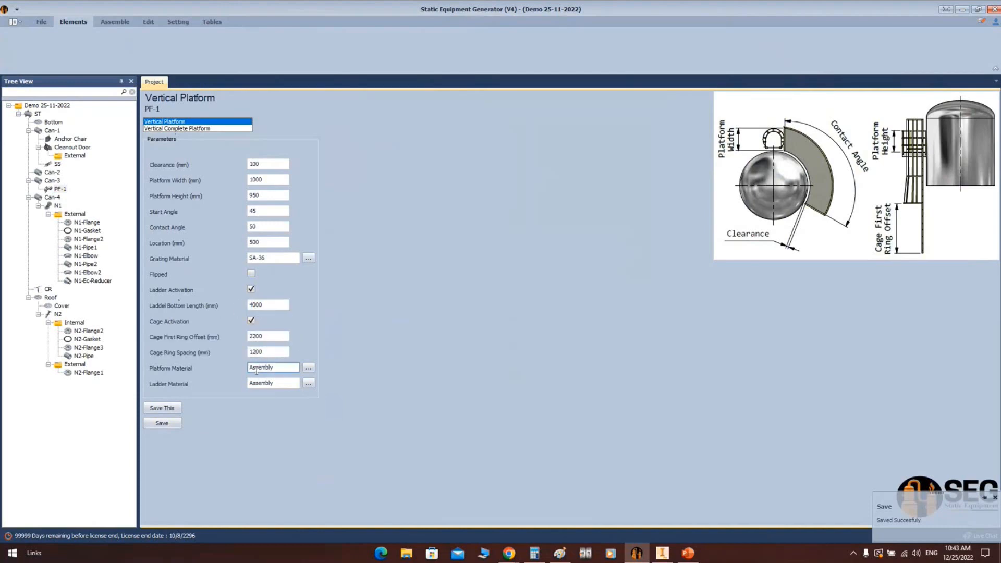
left_click(115, 21)
Switch to Inventor and examine platform PF-1 and its caged ladder on the tank shell
left_click(662, 553)
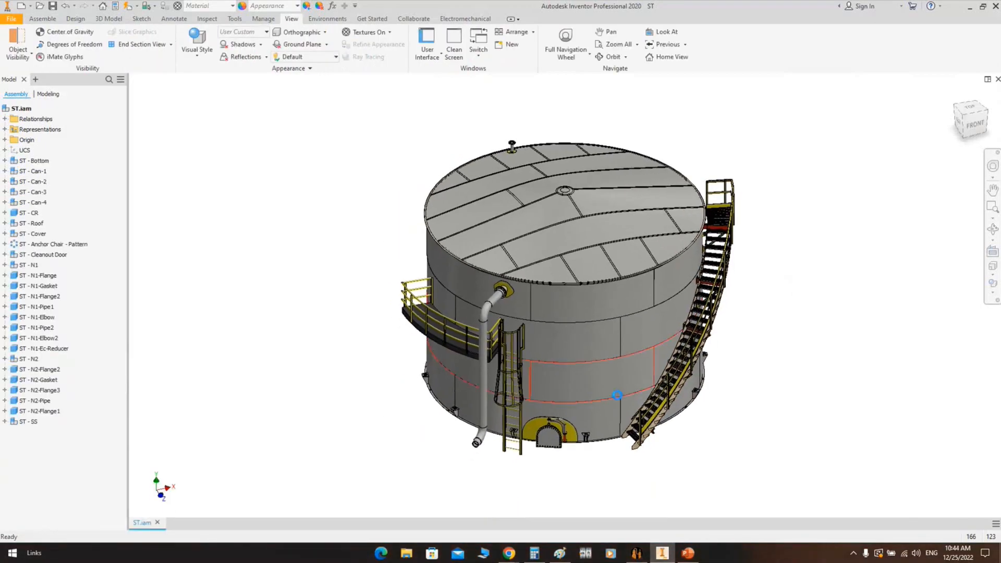
scroll(501, 347, "down", 3)
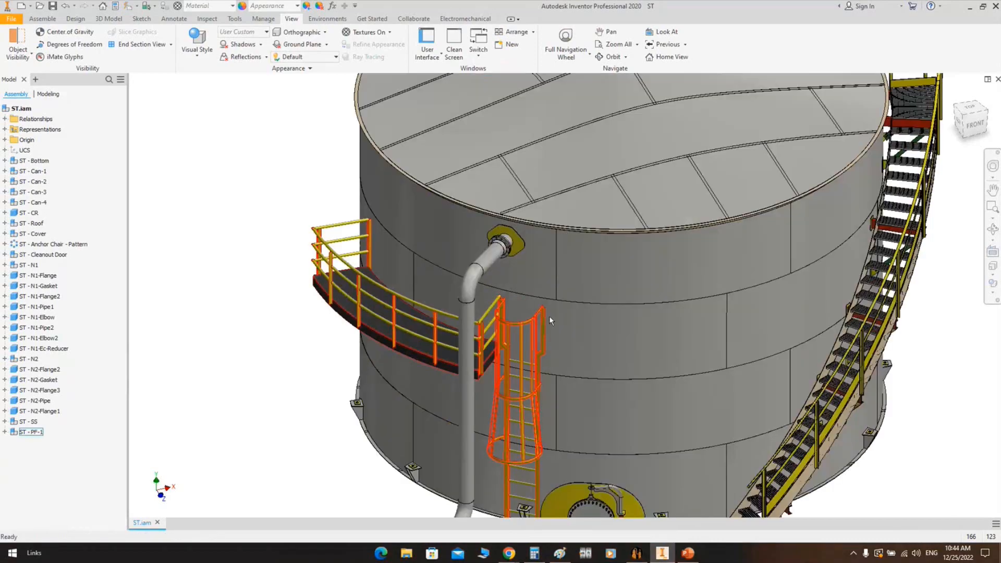
middle_click_drag(549, 315, 551, 292)
left_click(992, 232)
left_click_drag(672, 340, 769, 294)
scroll(769, 294, "down", 2)
left_click_drag(594, 278, 532, 233)
middle_click_drag(519, 224, 599, 217)
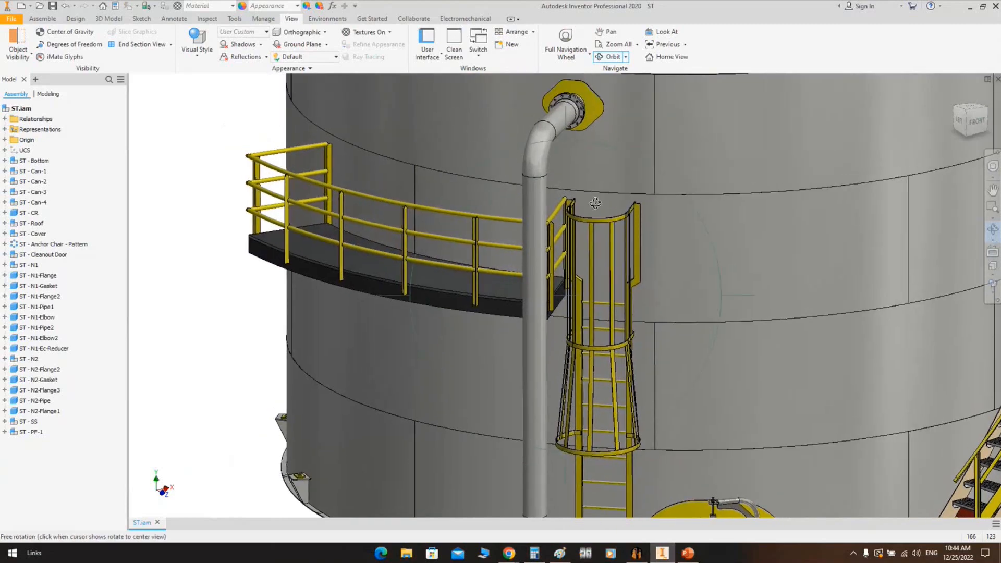
right_click(599, 212)
key("Escape")
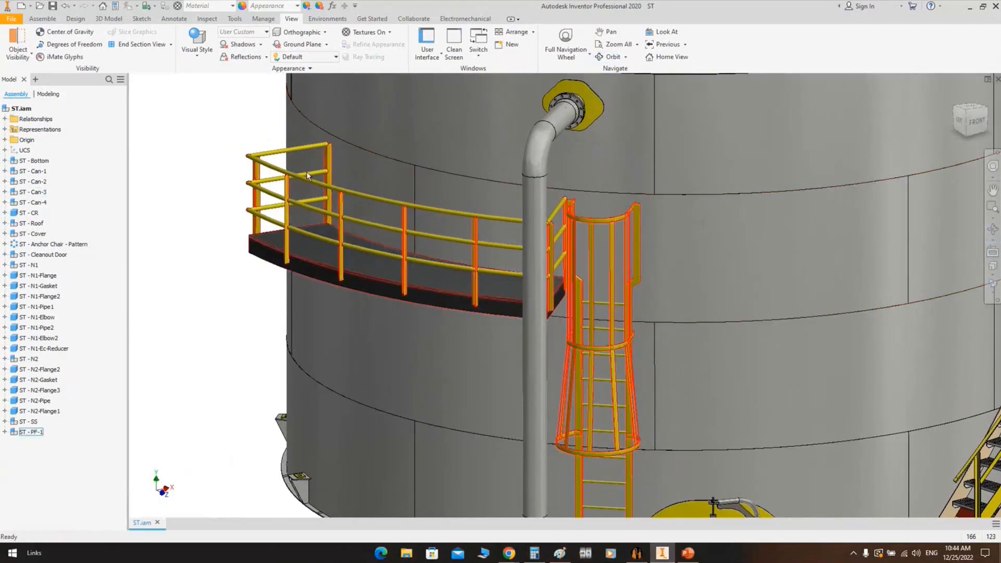
Switch to Static Equipment Generator, set PF-1's start angle to 95 and enable Flipped
left_click(636, 553)
left_click(267, 211)
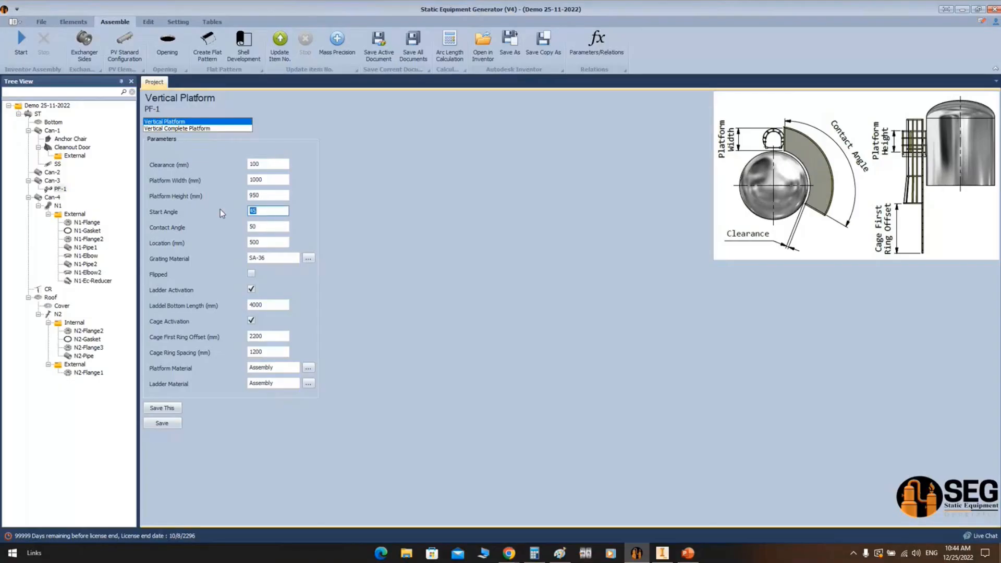
type("95")
left_click(267, 227)
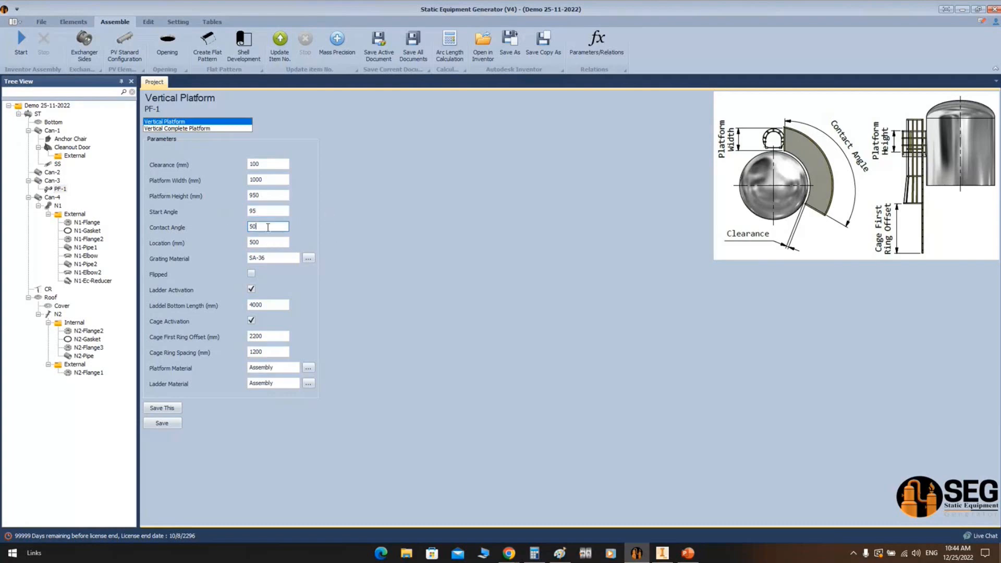
left_click(252, 277)
Switch to Inventor and examine the curved platform and its end away from the ladder from above
left_click(661, 551)
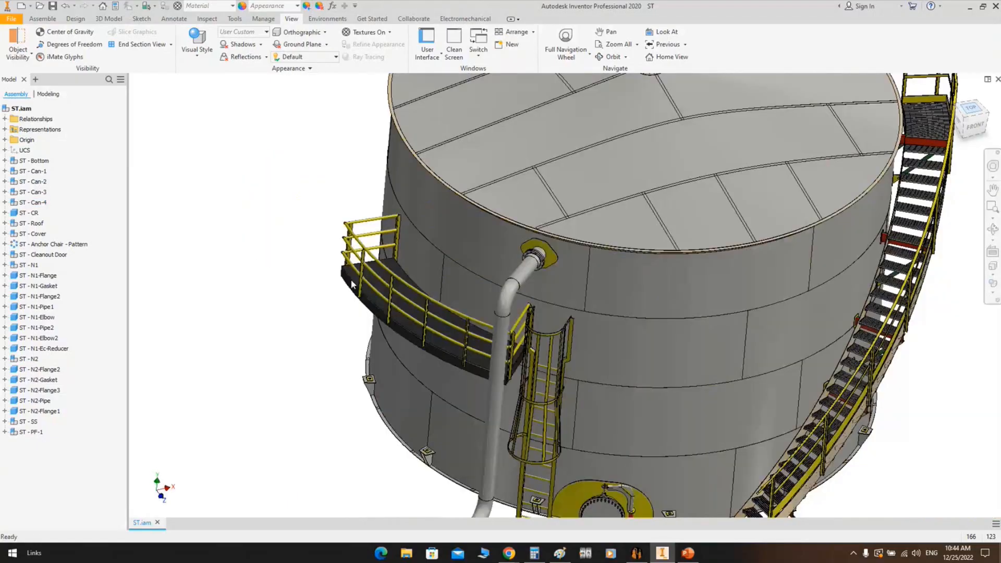
scroll(351, 280, "down", 3)
middle_click_drag(351, 281, 478, 212)
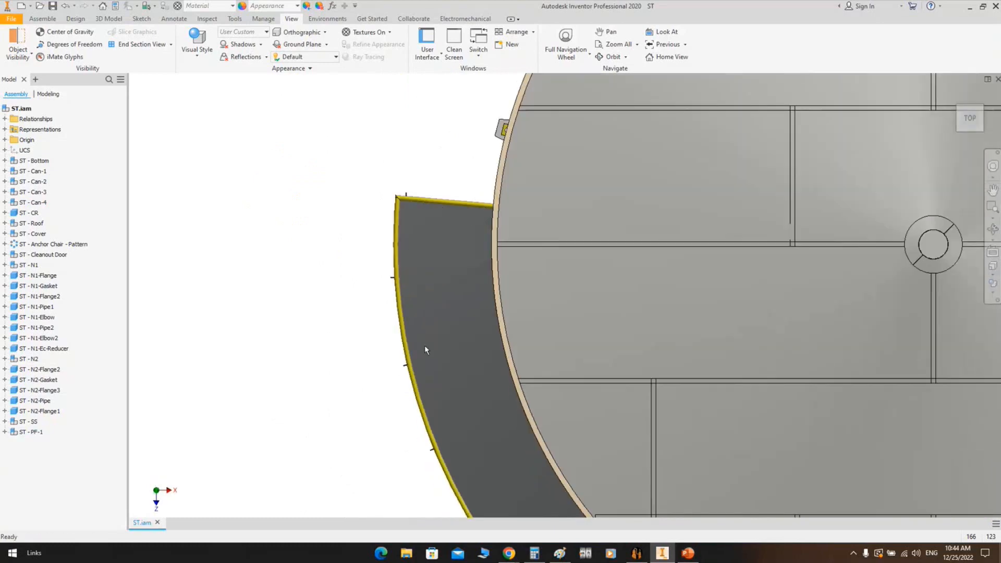
middle_click_drag(445, 393, 401, 192)
middle_click_drag(475, 283, 491, 378)
middle_click_drag(436, 130, 436, 239)
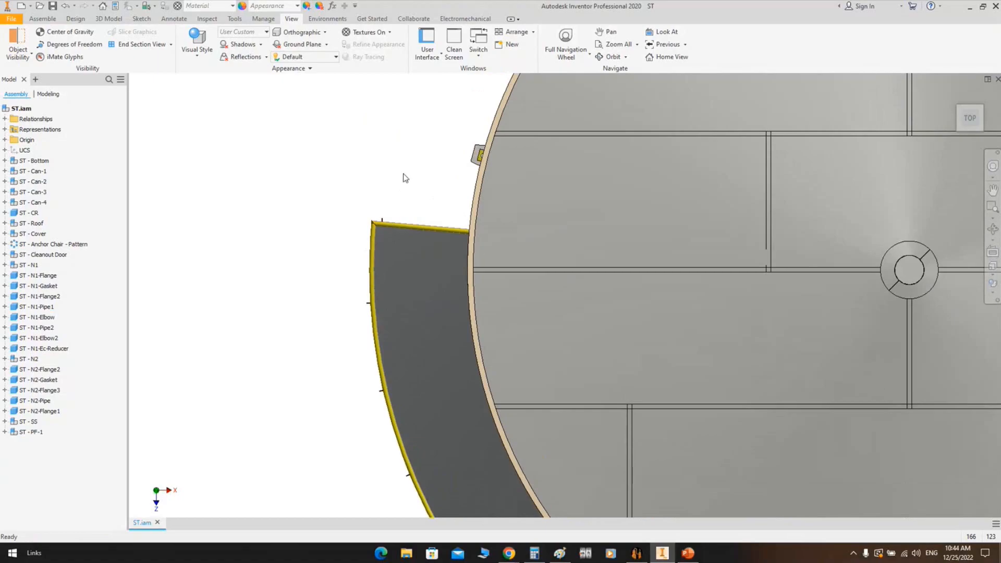
Save PF-1's changes in Static Equipment Generator and inspect the flipped platform in the Inventor tank assembly
left_click(636, 552)
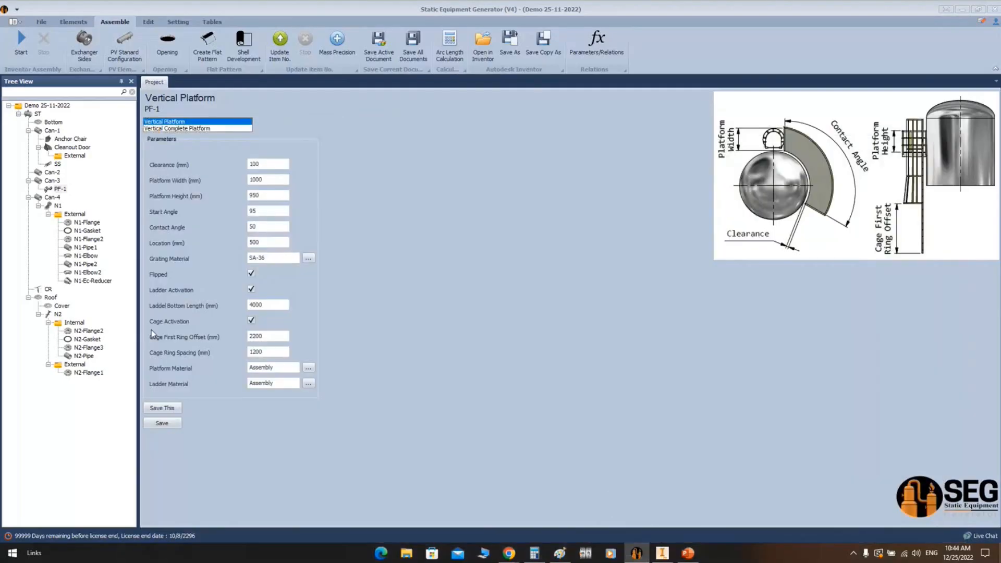
left_click(162, 423)
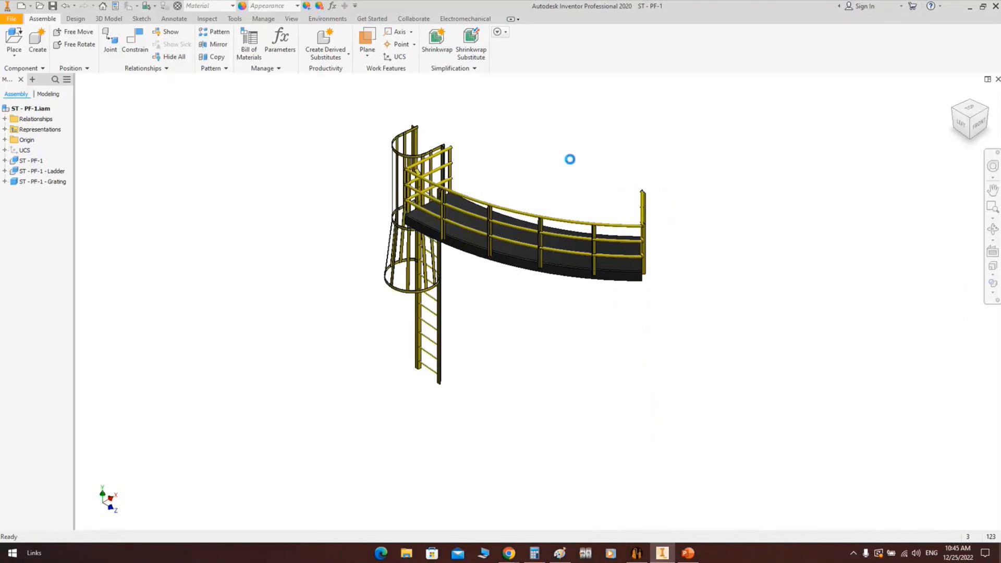
key("ctrl+Tab")
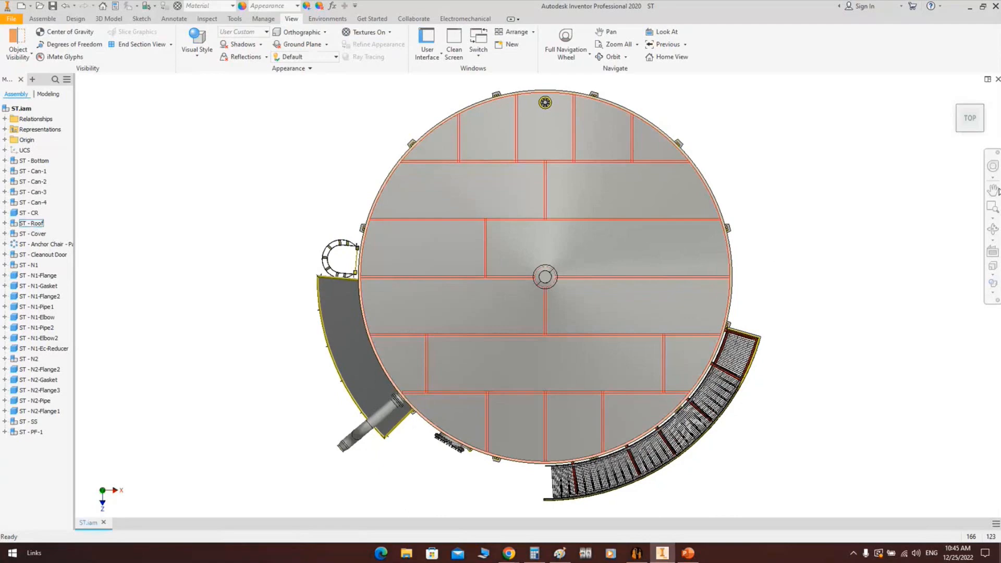
left_click(992, 228)
right_click(501, 281)
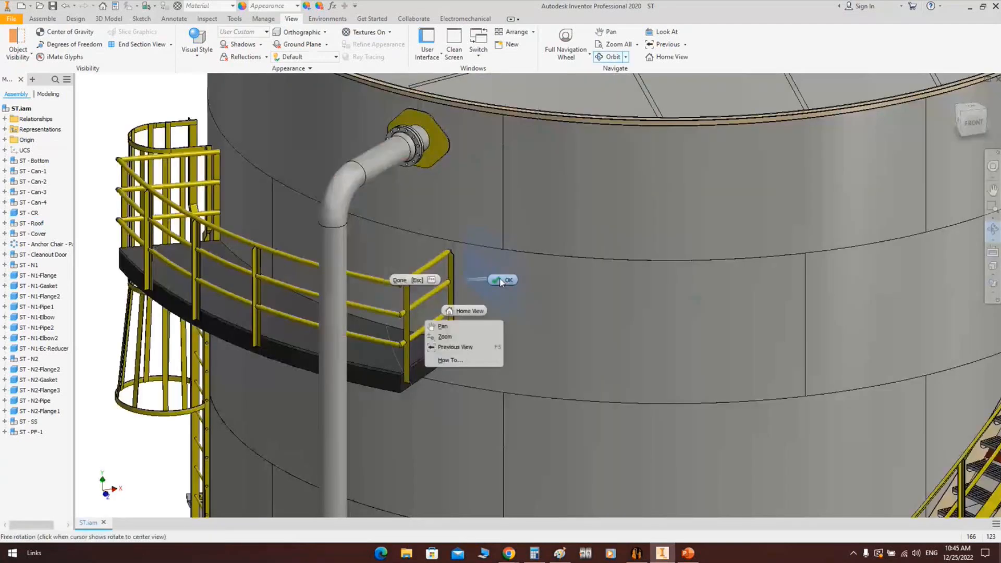
left_click(500, 281)
Measure the minimum distance from PF-1's walking surface to the edge of nozzle N1's reinforcing pad
left_click(235, 19)
left_click(18, 42)
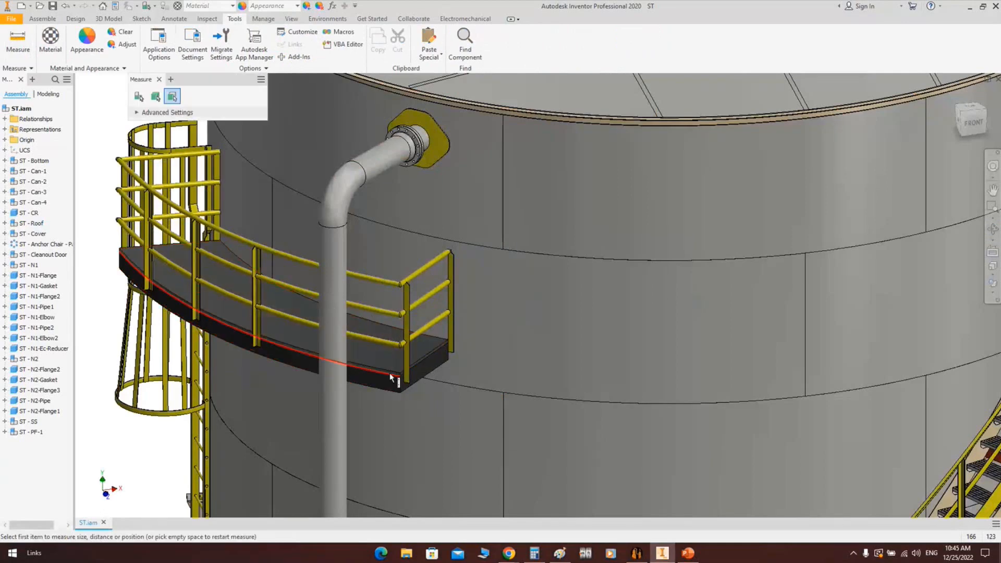
scroll(389, 356, "up", 3)
left_click(391, 346)
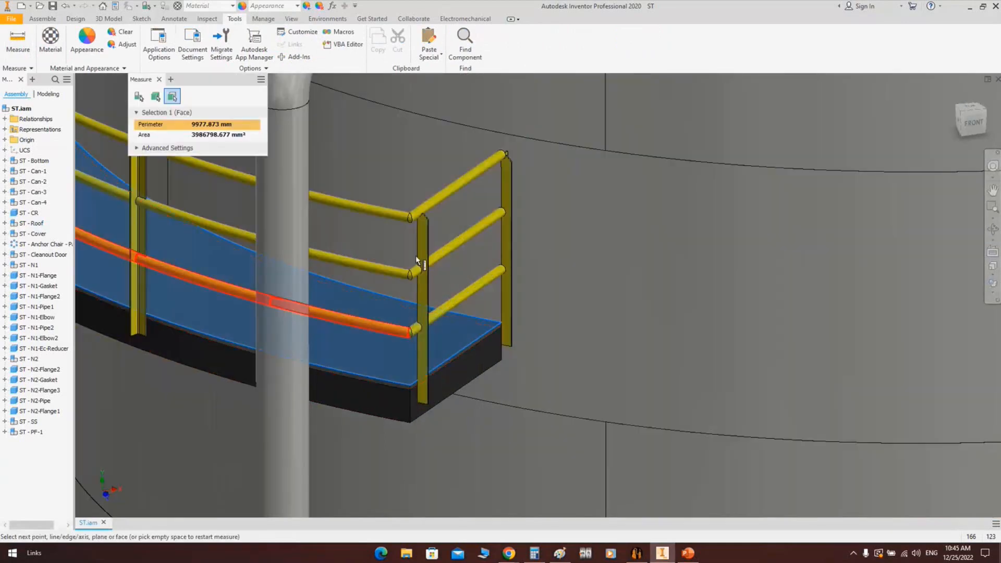
scroll(415, 255, "down", 5)
scroll(498, 173, "up", 5)
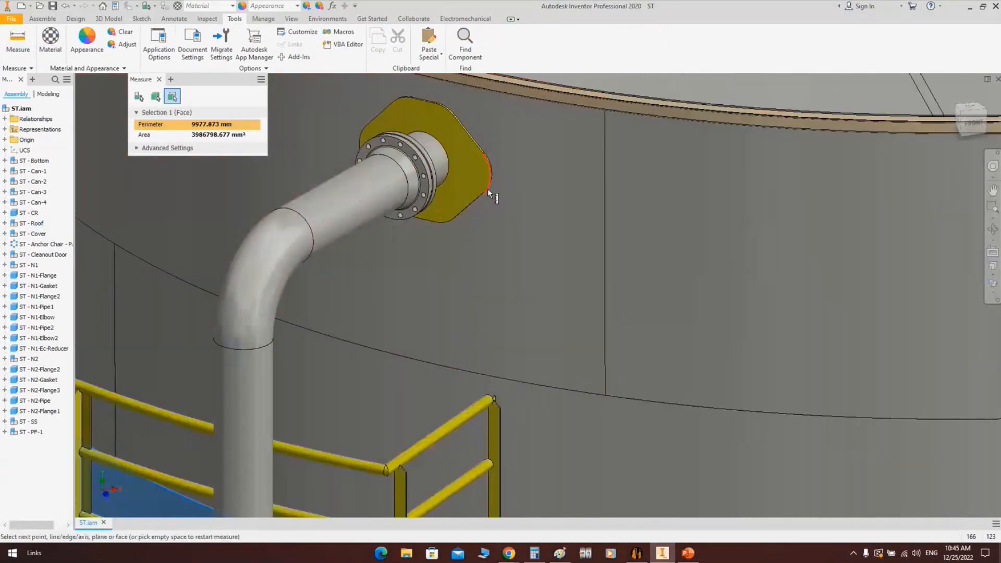
left_click(487, 191)
scroll(486, 174, "down", 3)
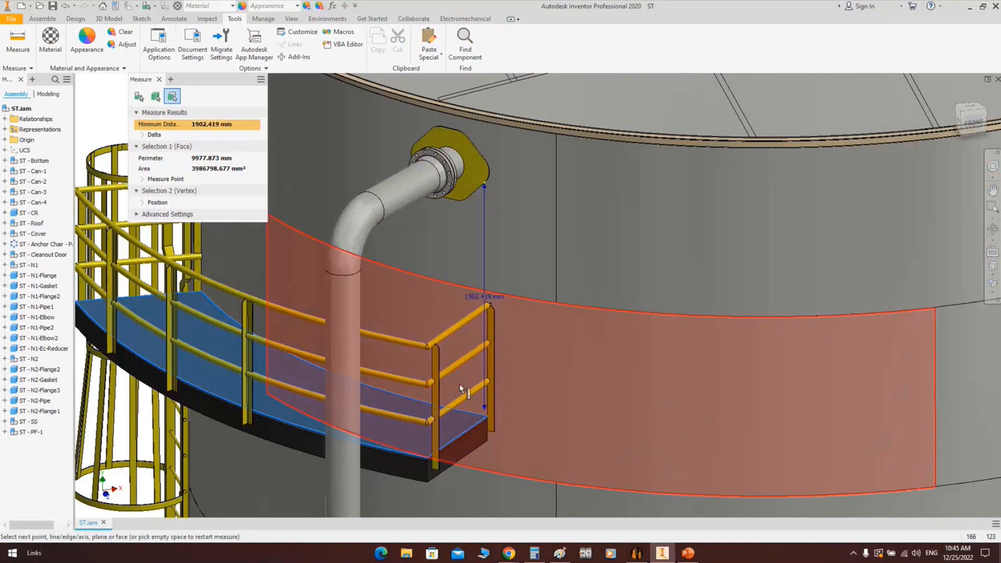
left_click(160, 79)
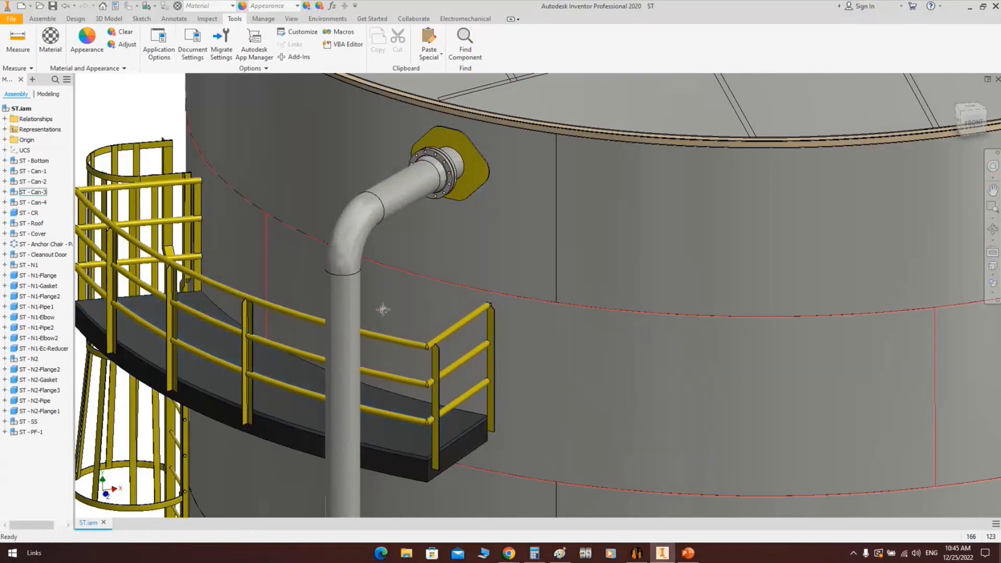
Switch to Static Equipment Generator, set PF-1's location to 1000 mm and save the platform
scroll(399, 243, "up", 3)
scroll(398, 252, "down", 5)
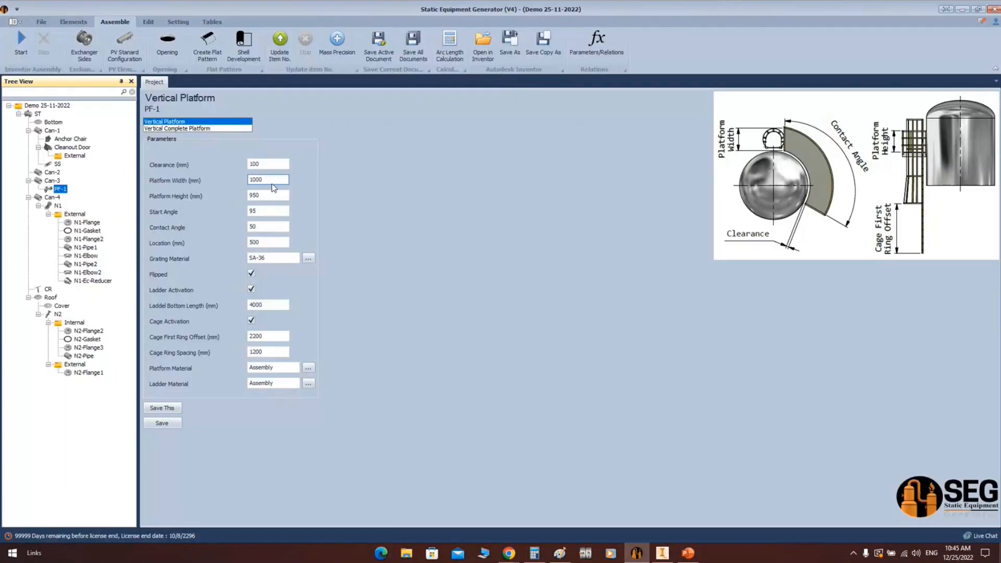
left_click(270, 244)
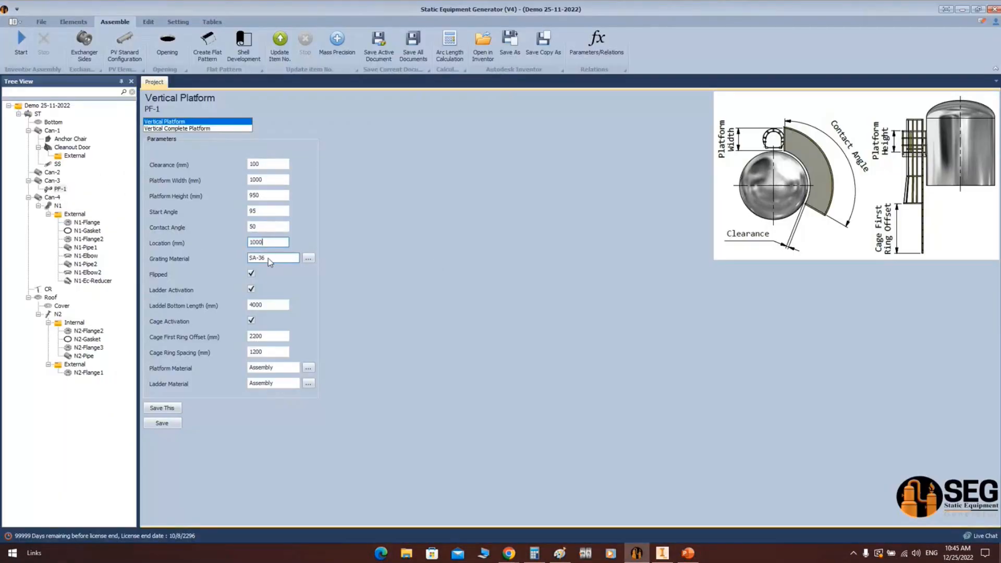
left_click(175, 423)
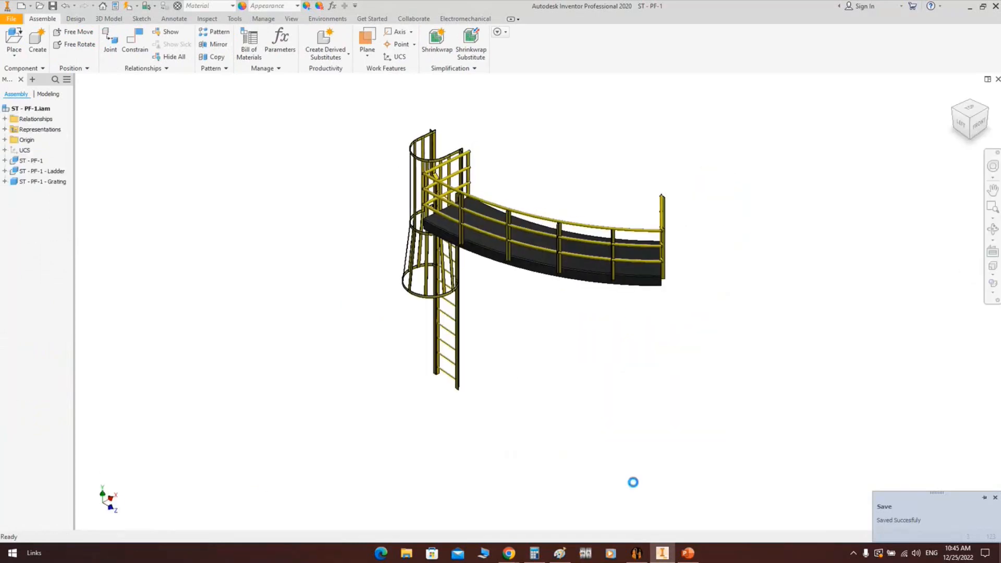
Switch to the PowerPoint presentation and open the Platforms and Ladders slide
left_click(687, 553)
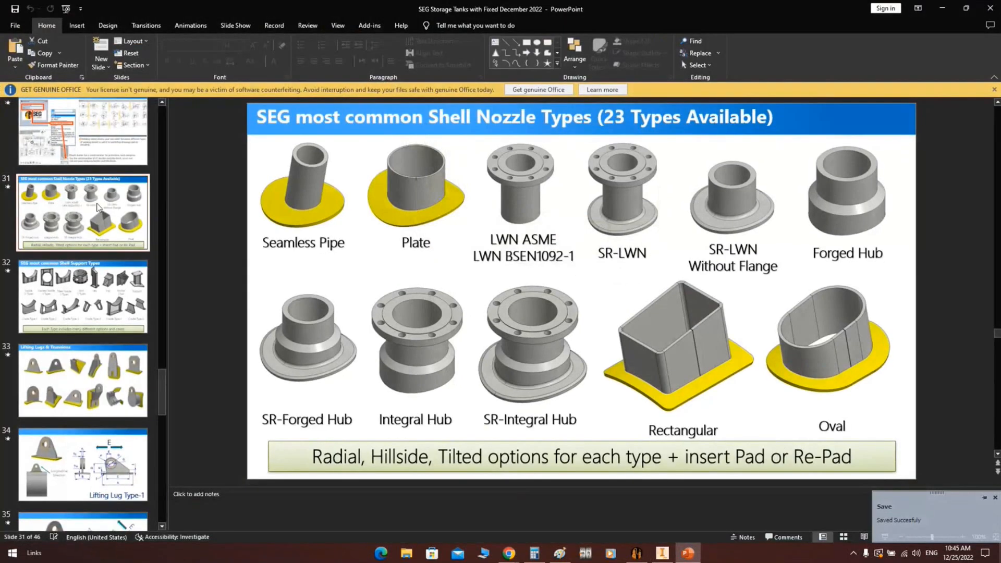
scroll(97, 207, "up", 5)
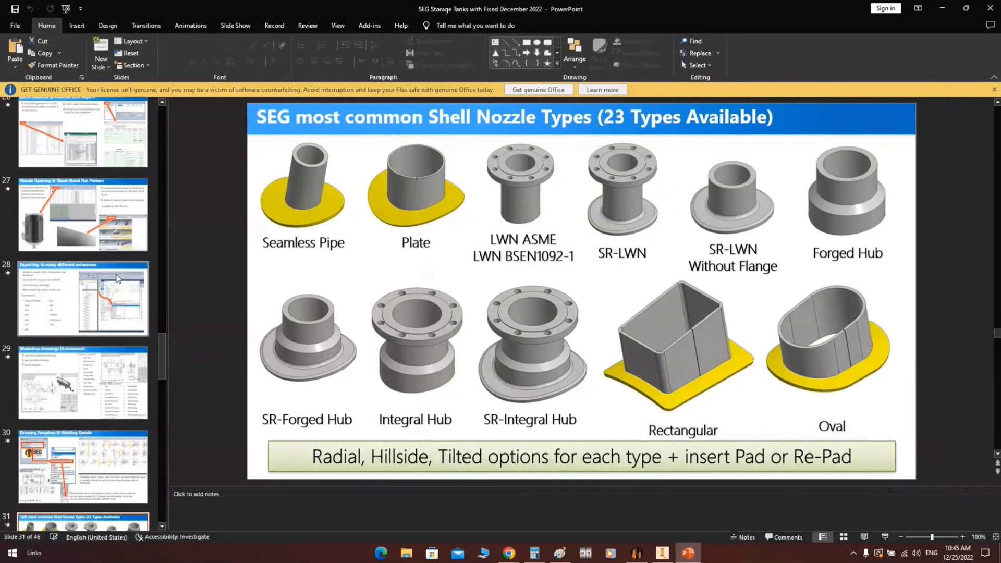
scroll(118, 278, "up", 4)
scroll(119, 277, "up", 4)
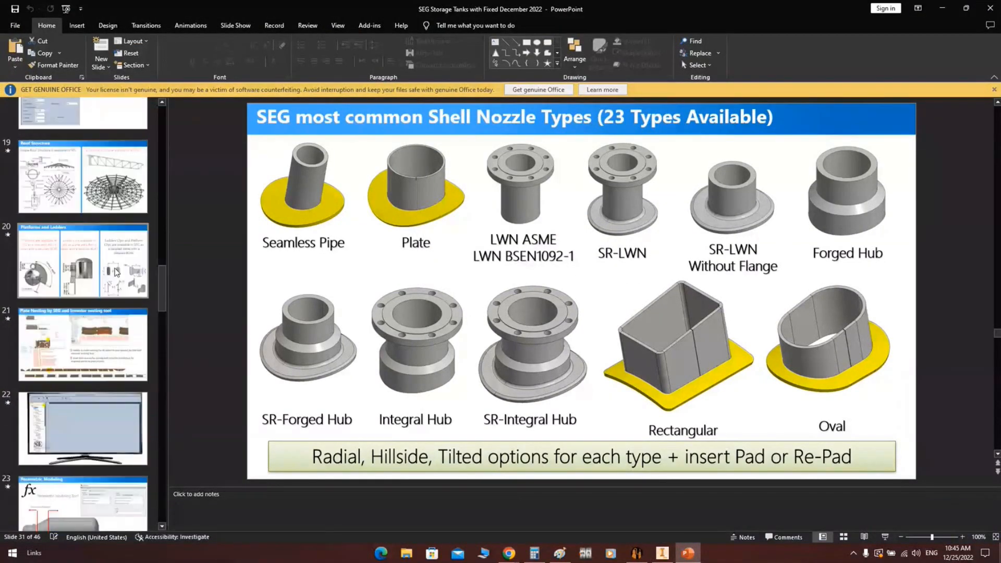
left_click(116, 272)
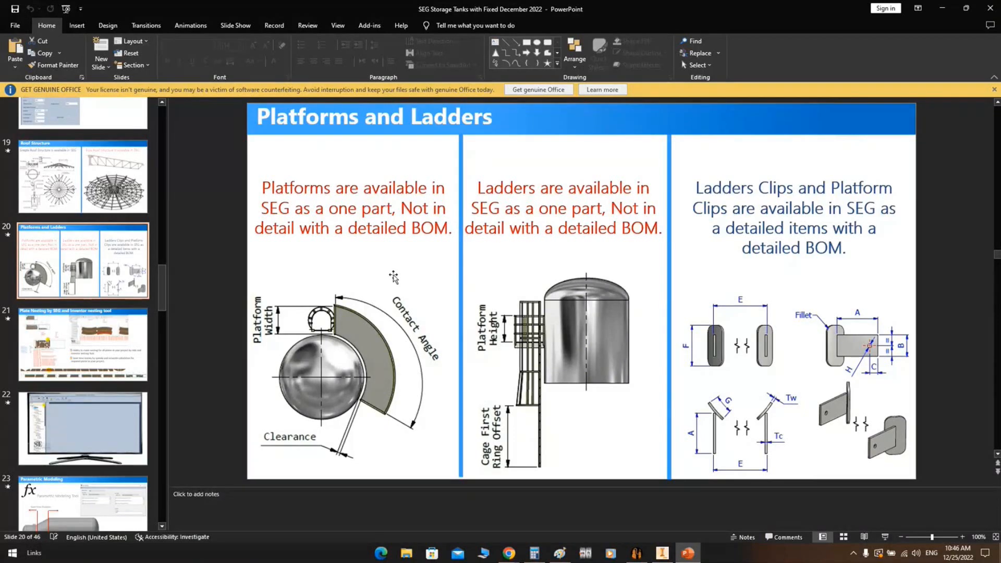
Open the bill of materials in Static Equipment Generator and fit the Description and Technical Characteristics columns to their contents
left_click(637, 552)
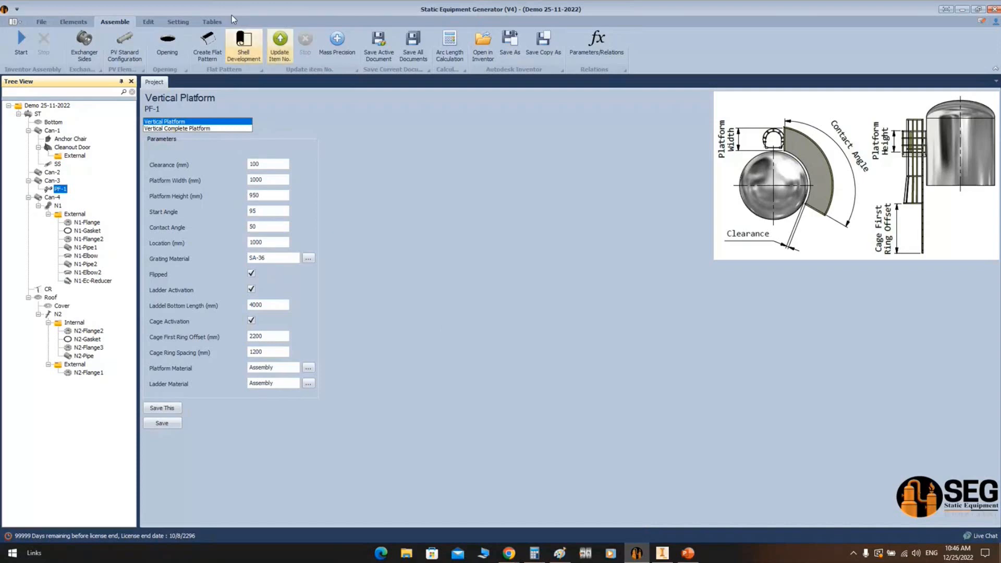
left_click(213, 22)
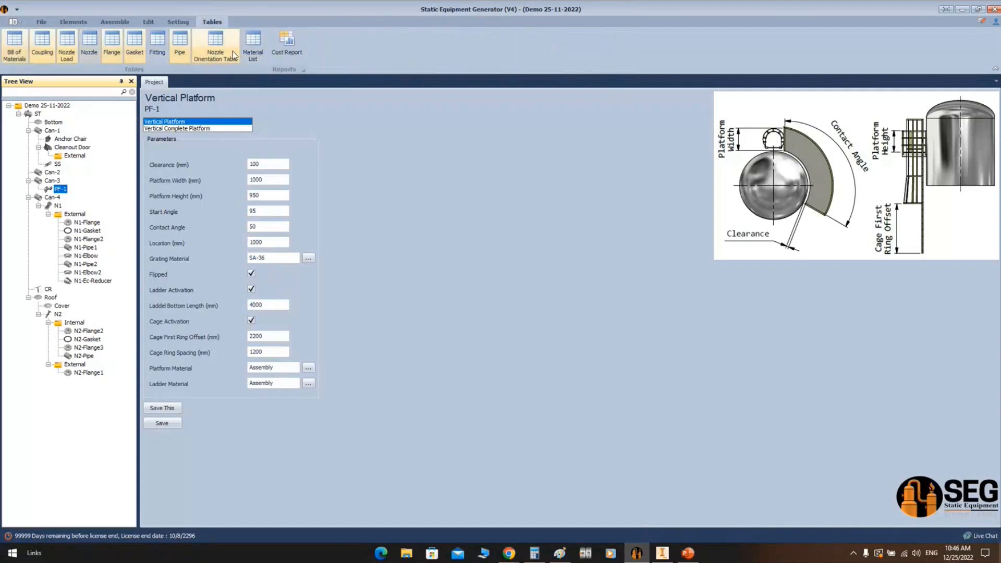
left_click(15, 52)
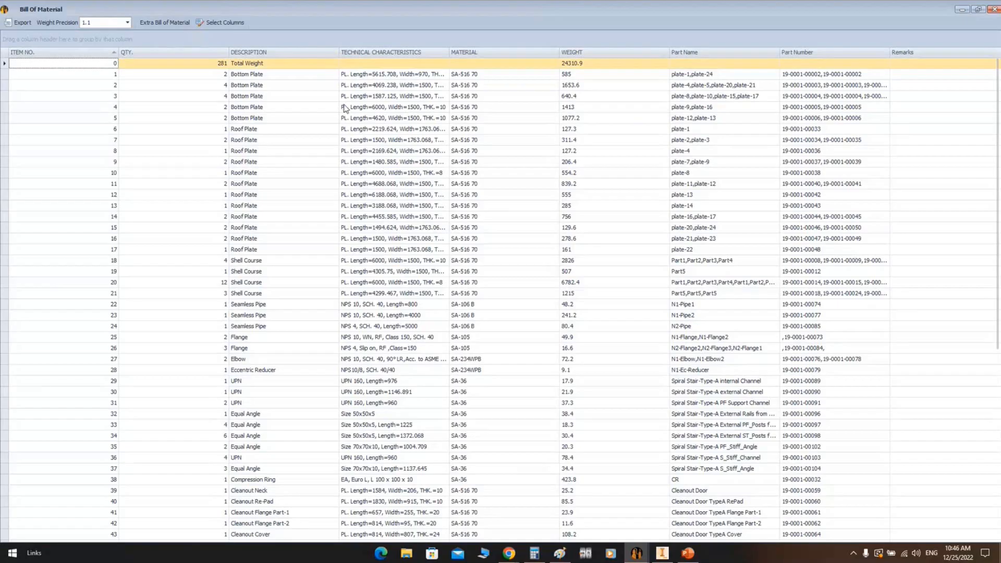
double_click(339, 52)
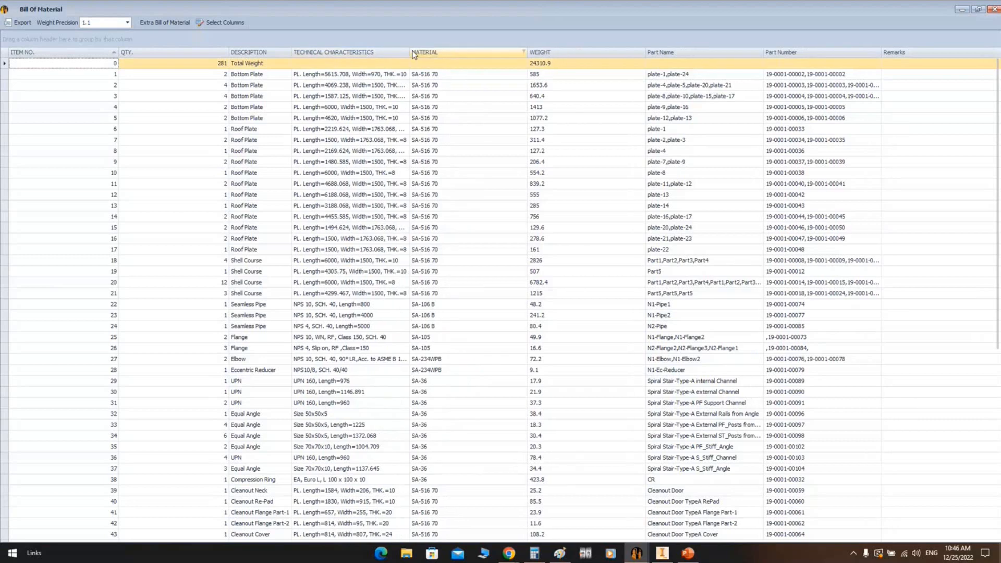
double_click(410, 52)
Examine the Ladder item's description, technical characteristics and material in the bill of materials
scroll(250, 323, "down", 2)
scroll(250, 324, "down", 7)
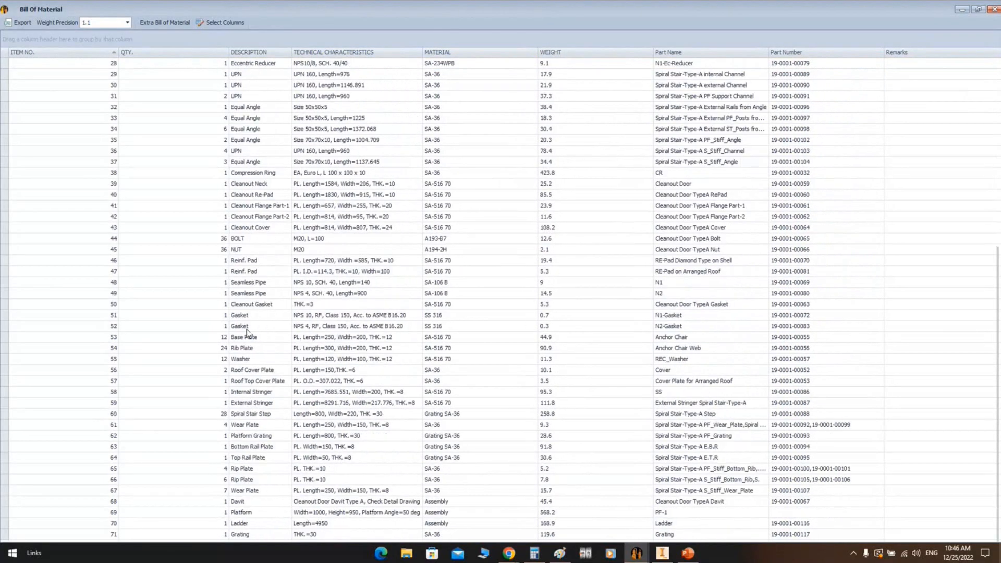
left_click(256, 524)
left_click(250, 524)
left_click(307, 523)
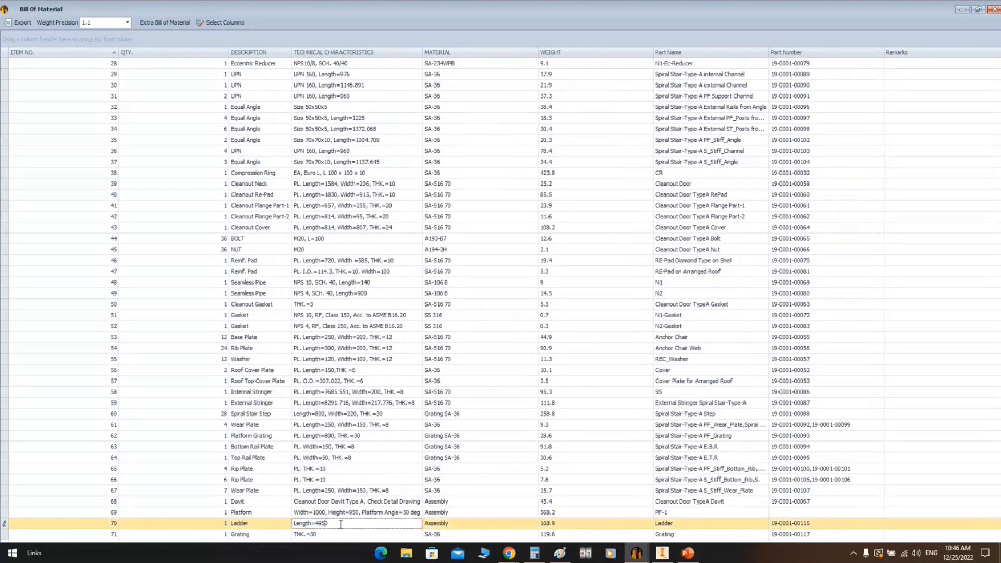
left_click(439, 524)
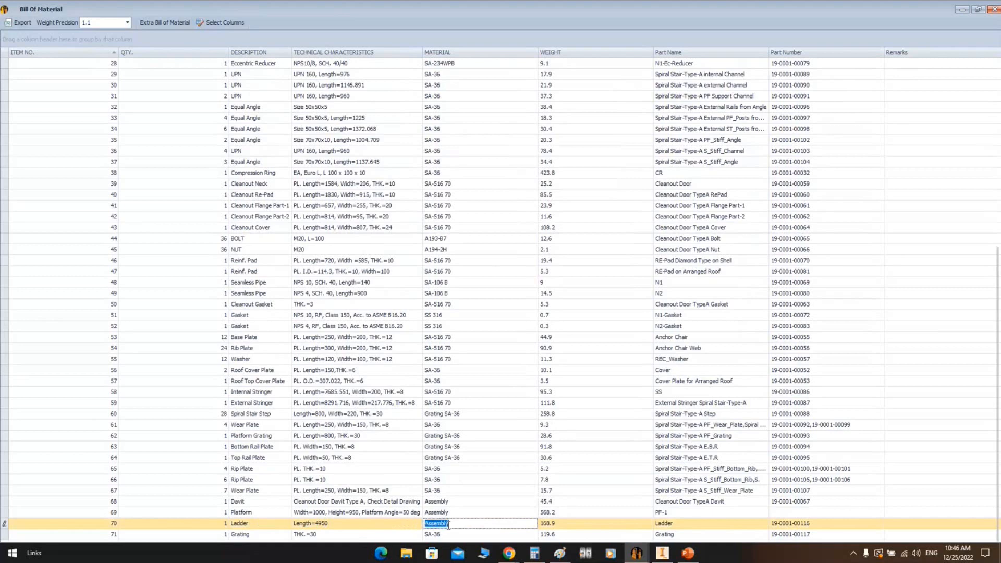
Examine the Ladder, Platform and Grating descriptions in the bill of materials, and close it
left_click(244, 525)
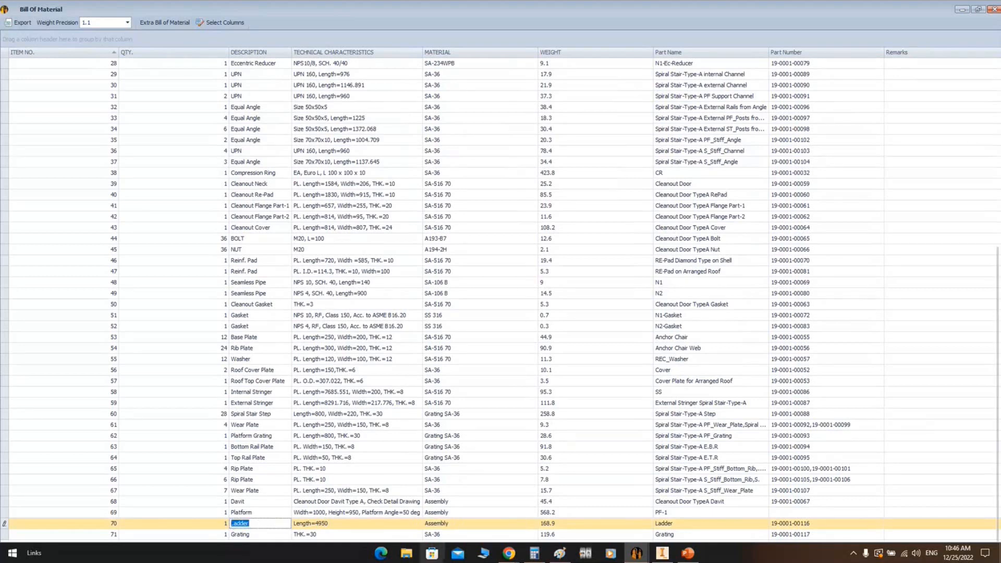
left_click(263, 512)
double_click(263, 513)
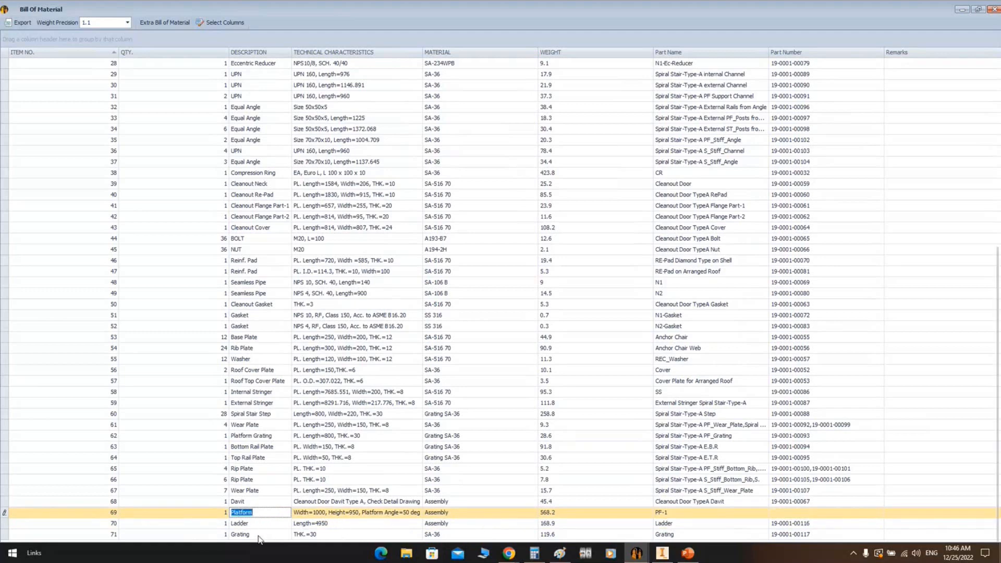
left_click(245, 534)
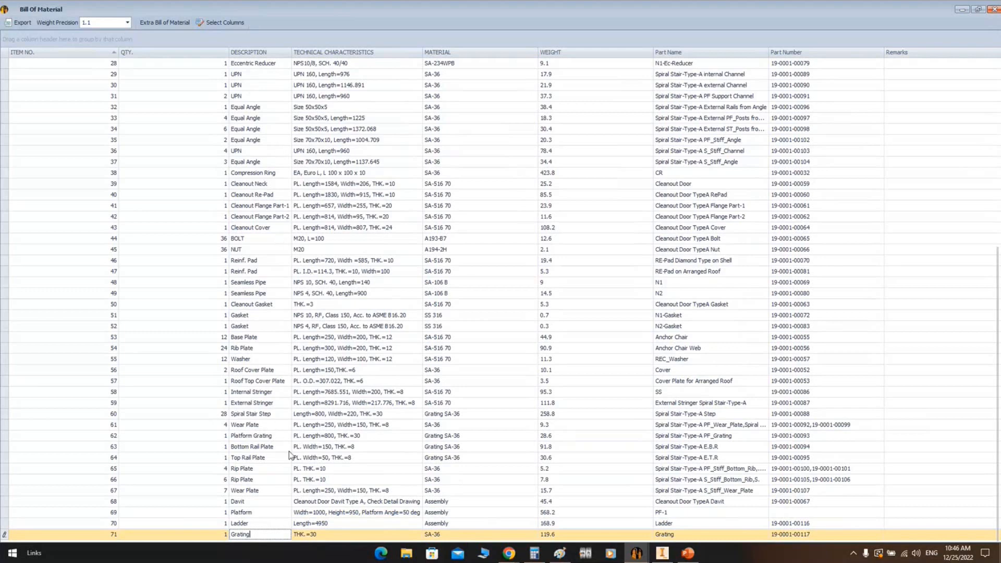
left_click(994, 9)
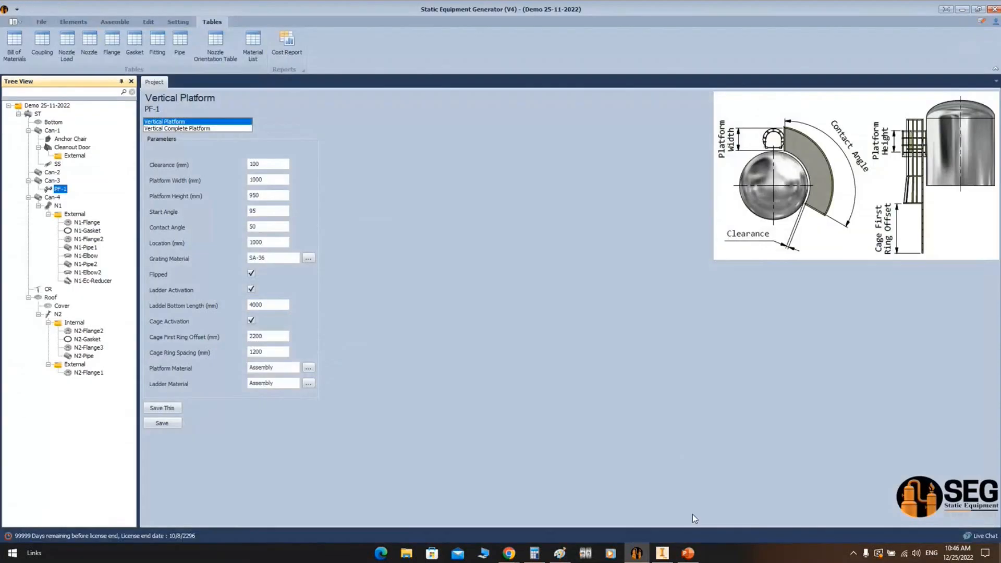
Switch to Inventor, open the spiral stair SS subassembly and open its ST - SS stringer part
left_click(662, 552)
left_click(726, 241)
right_click(725, 241)
left_click(708, 276)
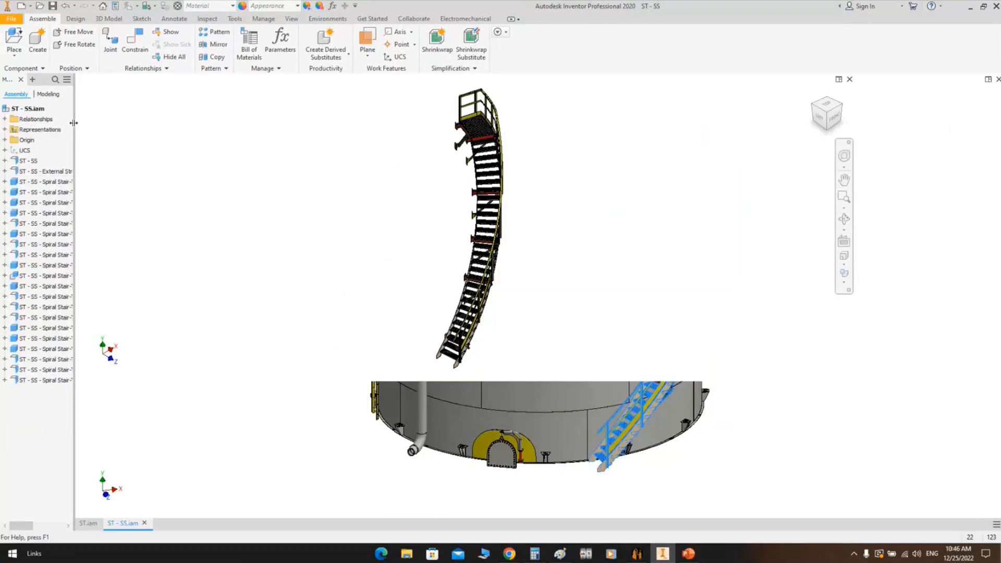
left_click_drag(74, 123, 124, 123)
left_click(56, 171)
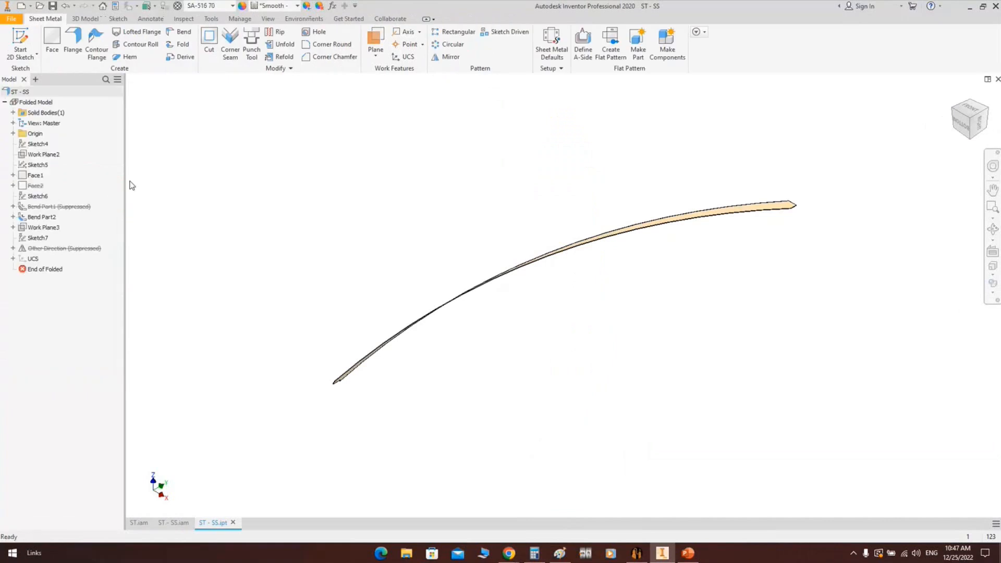
Create the flat pattern of the curved ST - SS stringer
left_click(992, 228)
left_click_drag(542, 233, 581, 313)
right_click(593, 275)
left_click(633, 276)
left_click(640, 256)
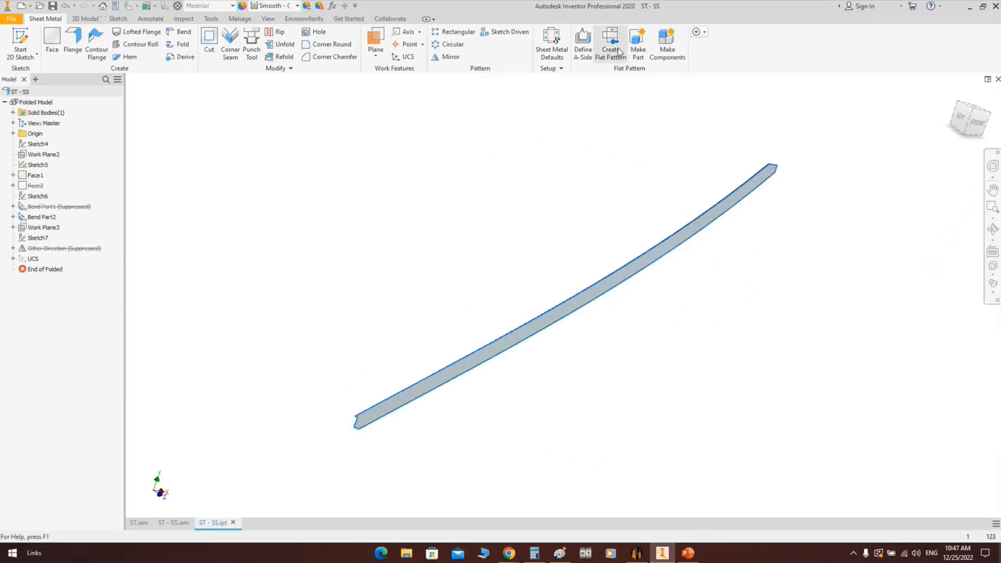
left_click(610, 42)
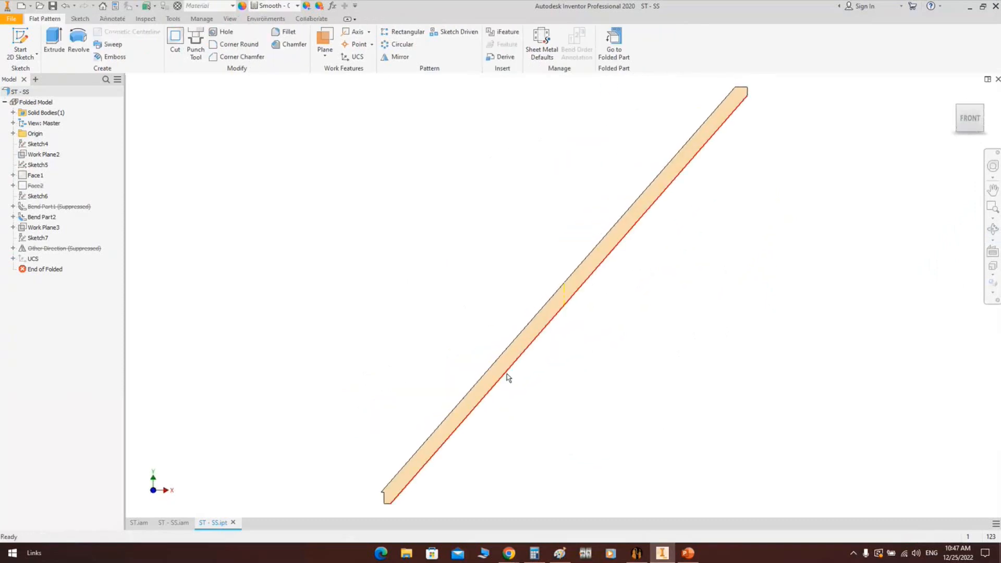
Examine the stringer's flat pattern along its length and at both end cuts, and close the part
left_click(992, 229)
left_click_drag(630, 295, 739, 253)
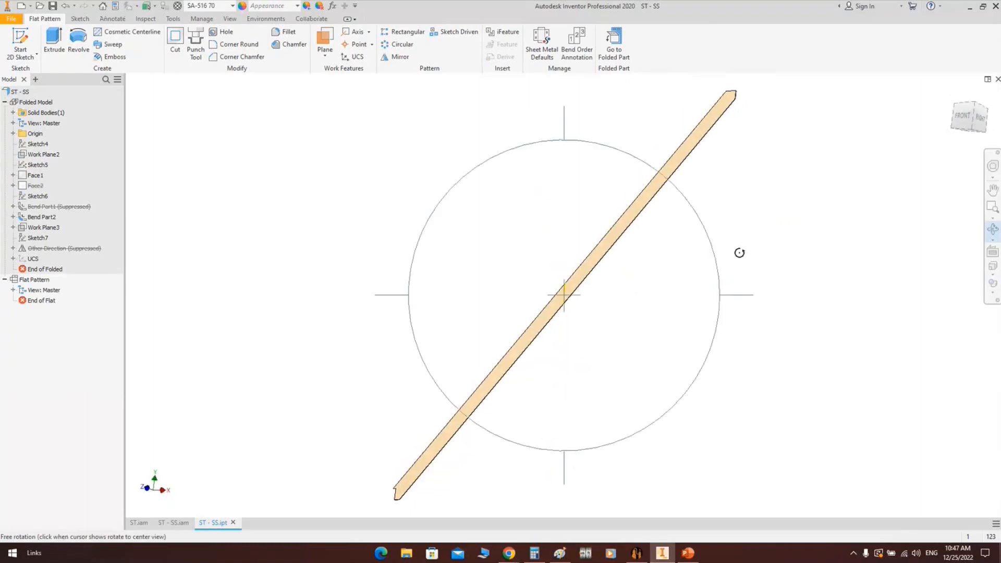
scroll(693, 149, "down", 9)
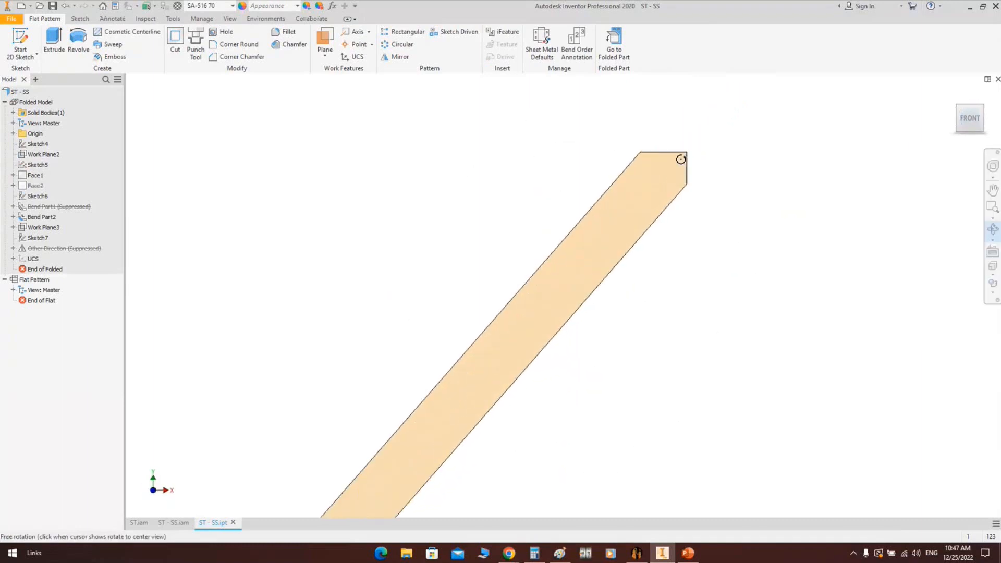
scroll(714, 119, "up", 5)
middle_click_drag(714, 119, 673, 74)
middle_click_drag(448, 307, 641, 70)
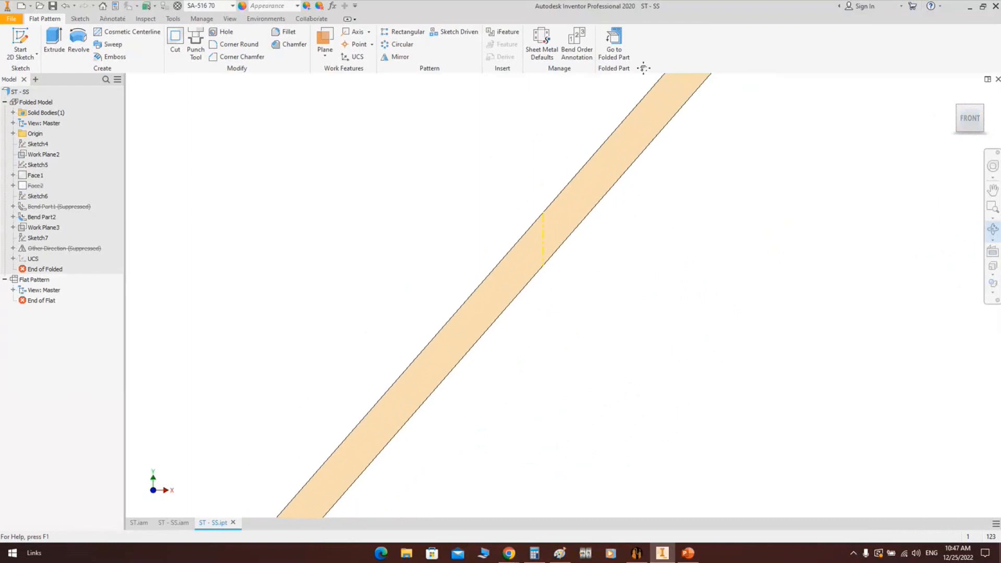
scroll(413, 340, "up", 2)
middle_click_drag(413, 340, 572, 179)
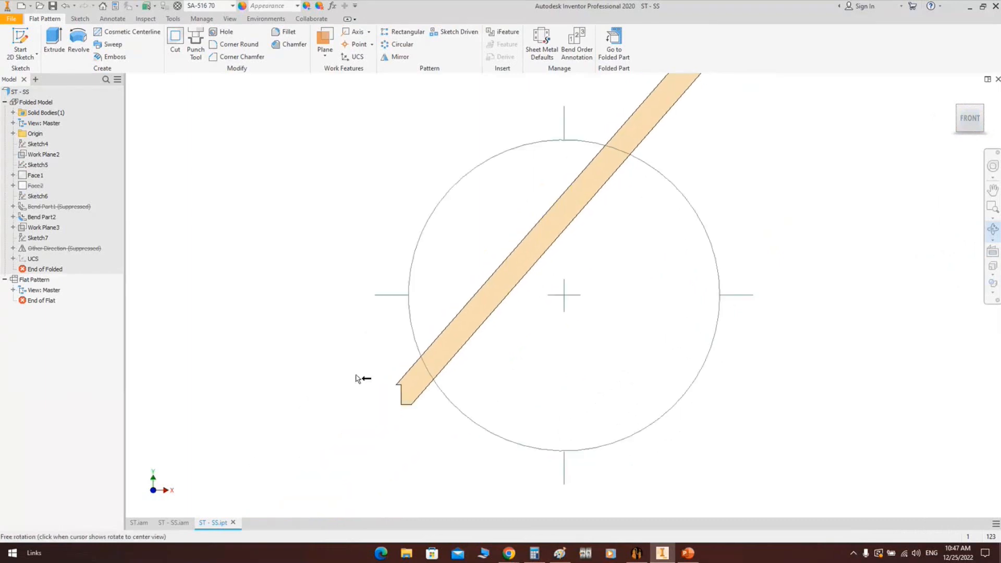
scroll(446, 376, "down", 4)
key("Escape")
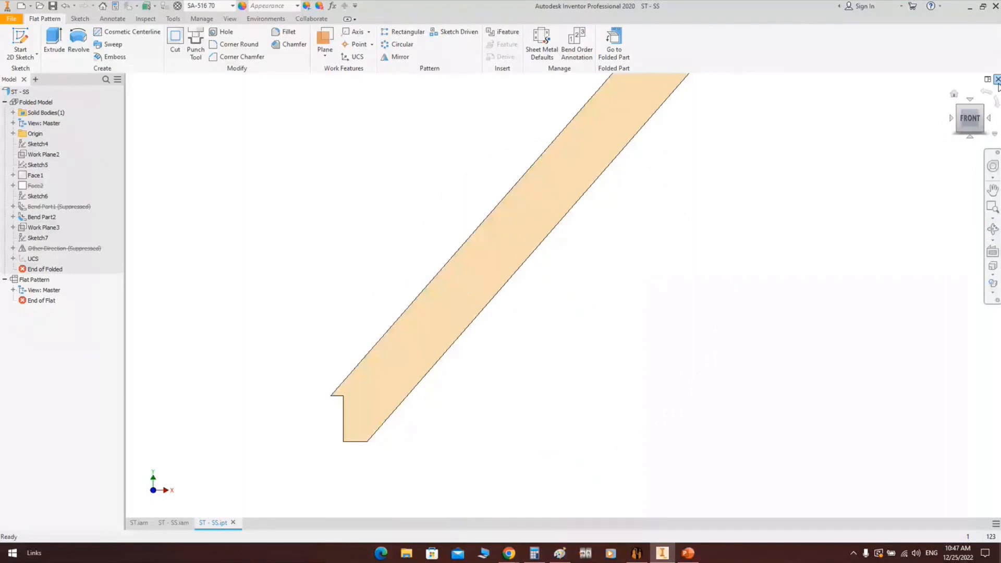
left_click(997, 79)
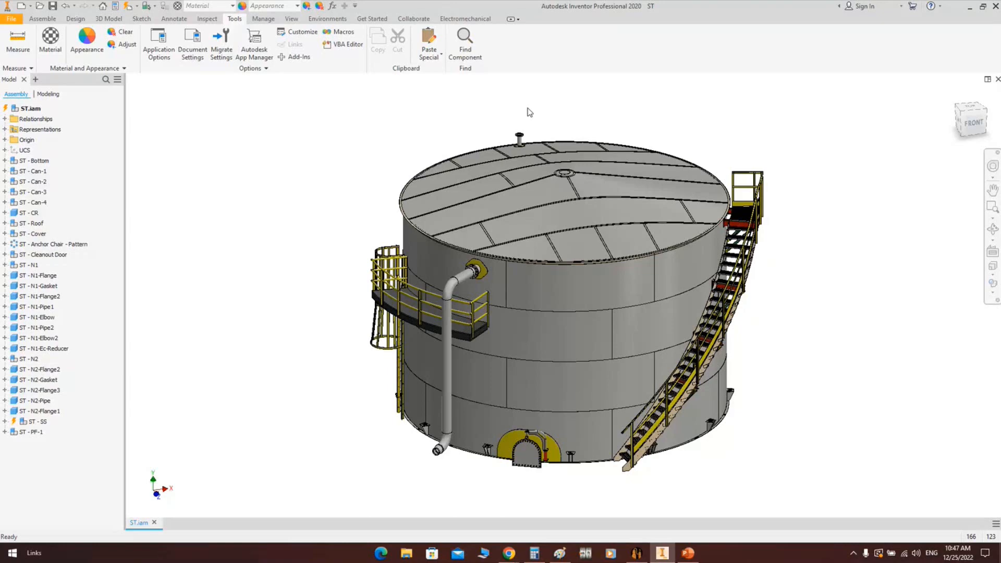
Examine the spiral stair's stringers, steps, handrails and support brackets on the full tank assembly
left_click(991, 229)
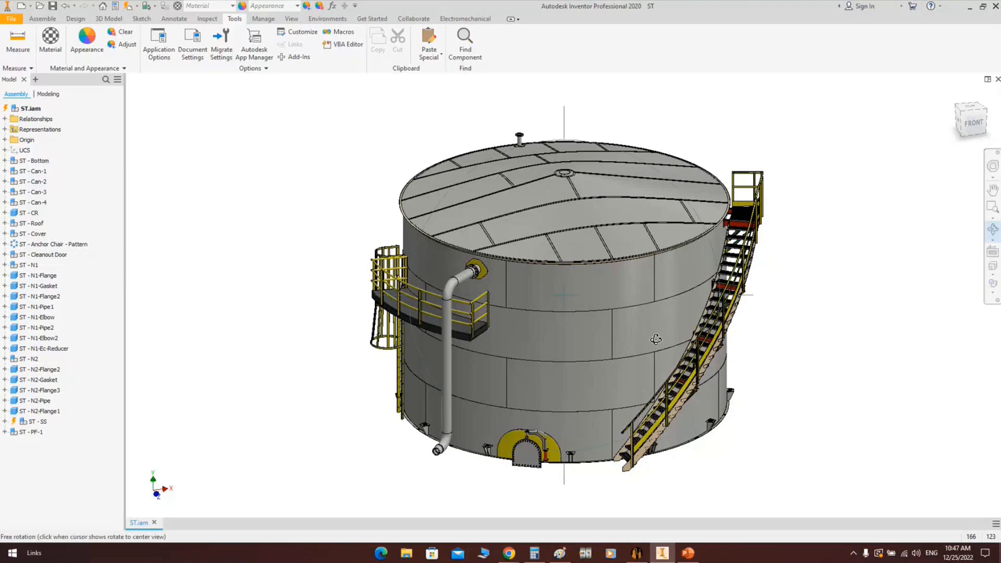
left_click_drag(656, 340, 592, 336)
scroll(561, 303, "up", 5)
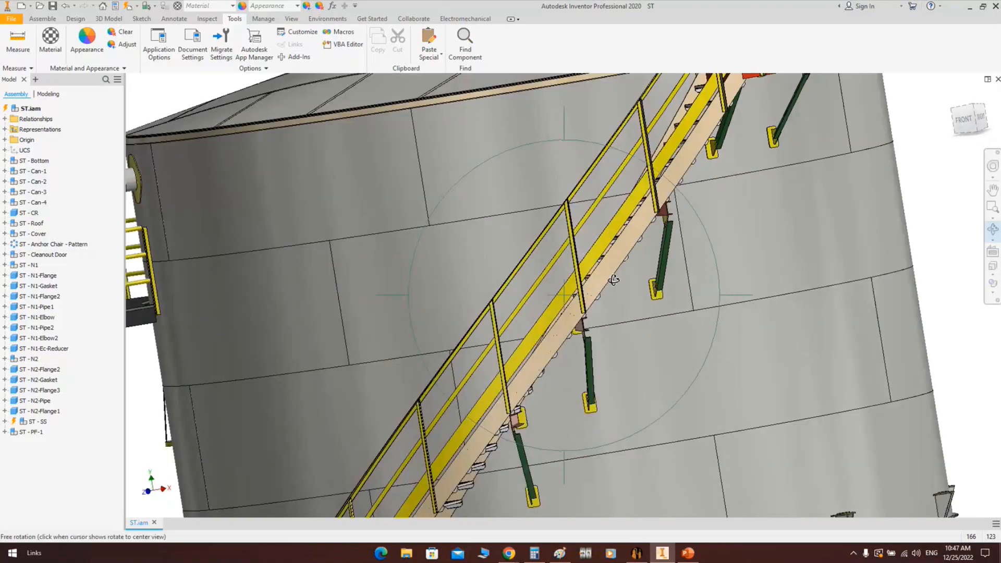
scroll(560, 304, "down", 5)
left_click_drag(561, 304, 561, 184)
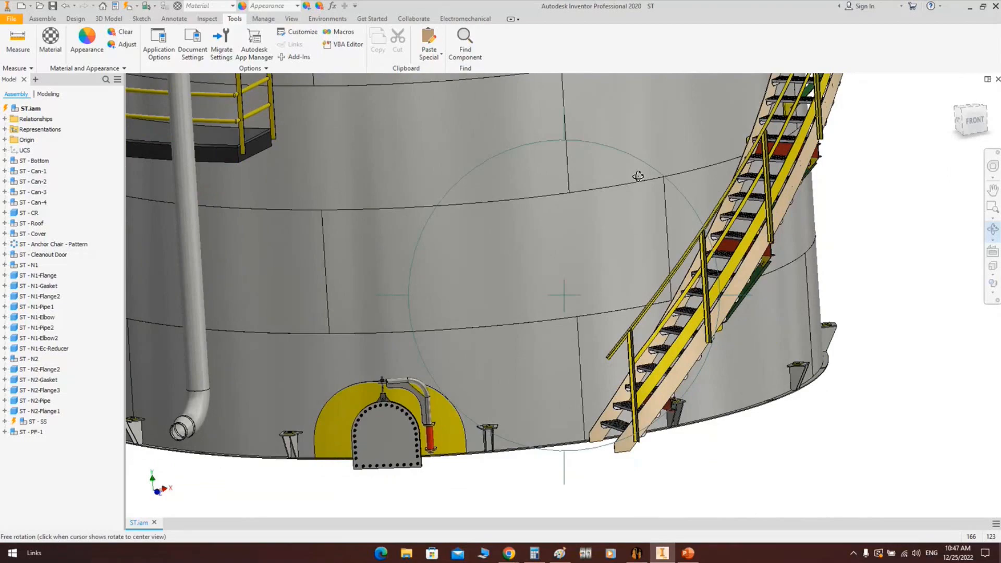
scroll(638, 176, "down", 3)
middle_click_drag(638, 176, 634, 277)
left_click_drag(635, 277, 702, 316)
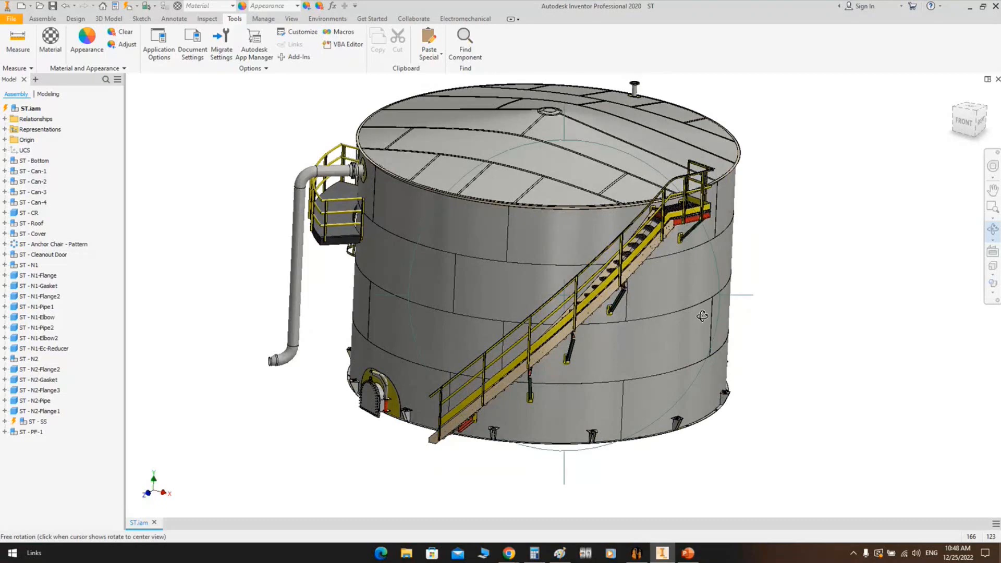
left_click_drag(641, 280, 683, 343)
right_click(611, 266)
left_click(651, 266)
scroll(685, 385, "up", 4)
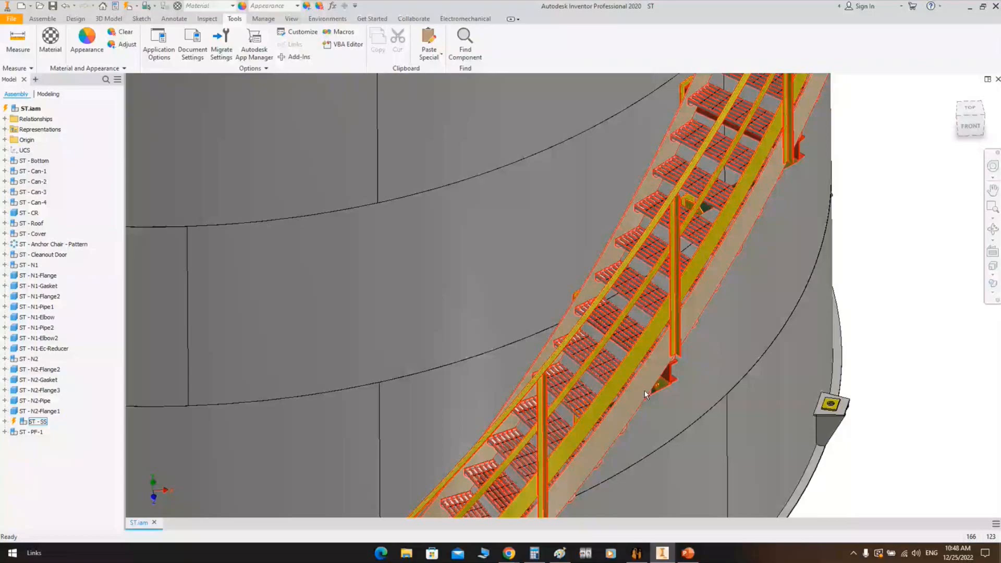
Check the Platforms and Ladders slide in PowerPoint, and return to Inventor to inspect platform PF-1 with its caged ladder
key("alt+Tab")
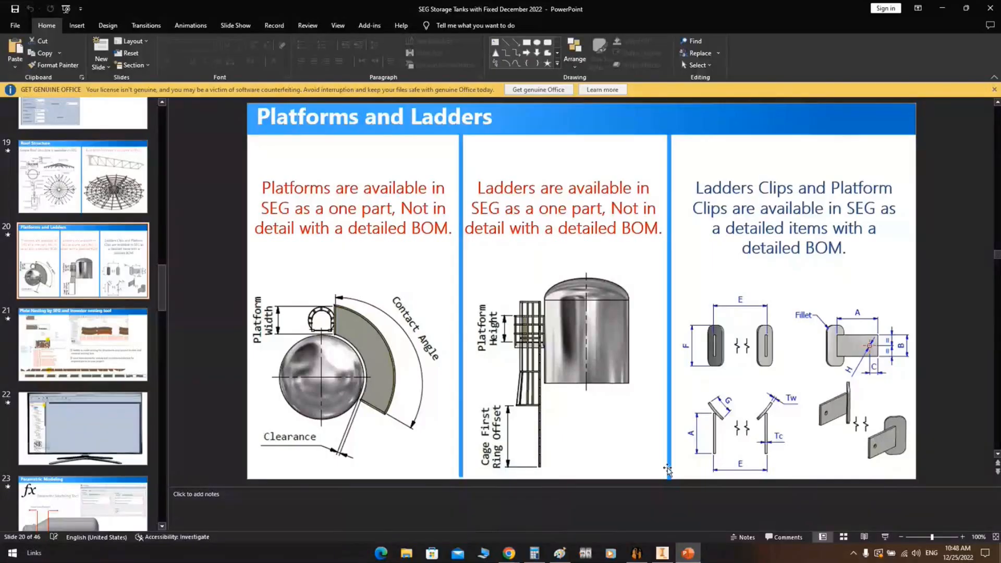
left_click(680, 554)
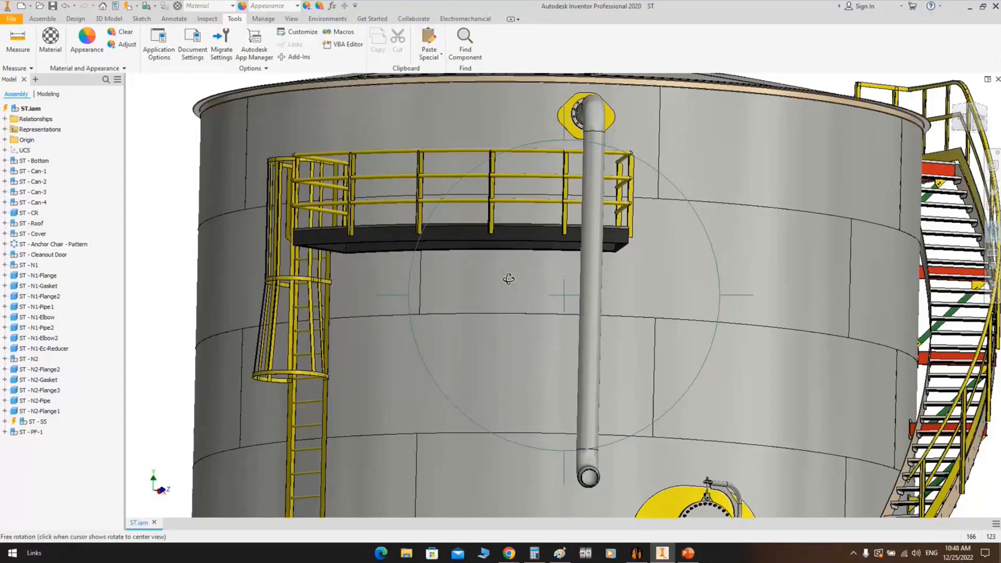
left_click_drag(508, 279, 480, 296)
right_click(480, 296)
left_click(521, 296)
scroll(521, 298, "up", 3)
Switch to Static Equipment Generator and add platform clips named PF-clip1 to Can-3
left_click(636, 552)
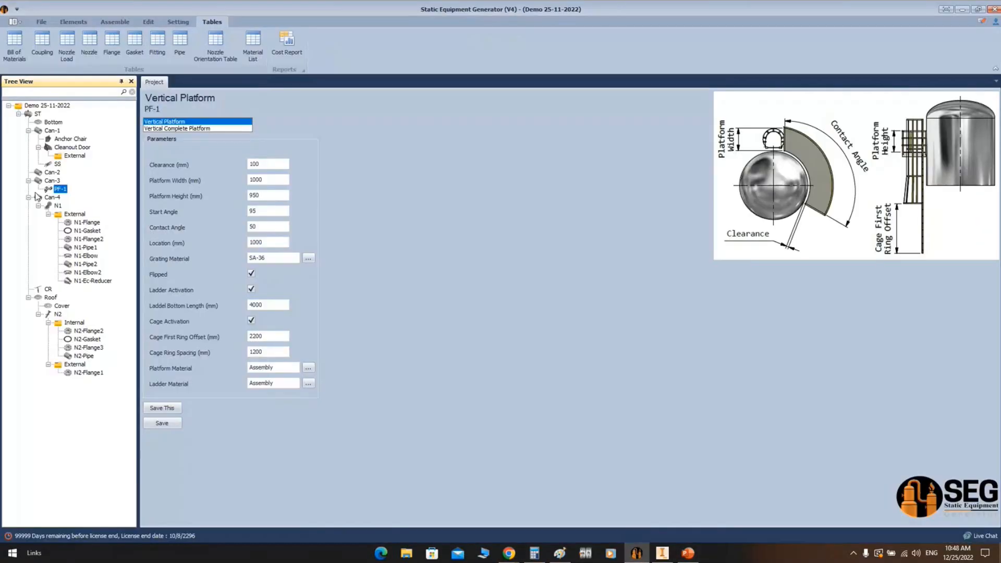
left_click(73, 22)
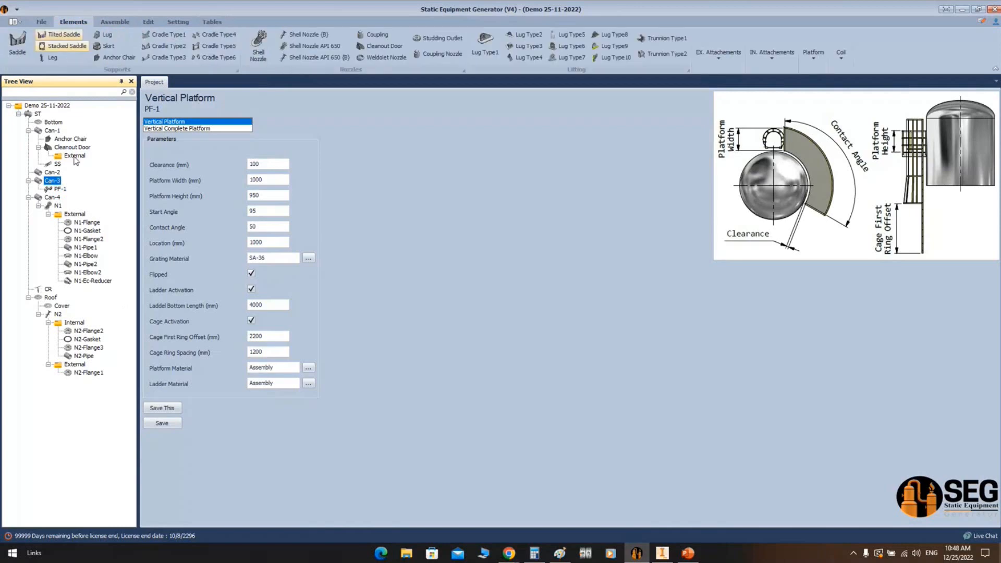
left_click(712, 60)
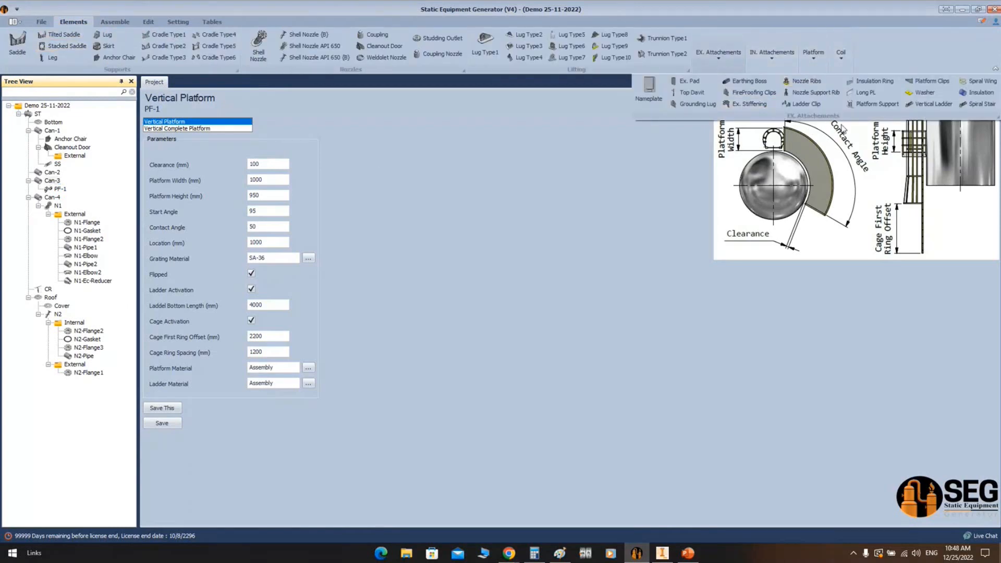
left_click(932, 81)
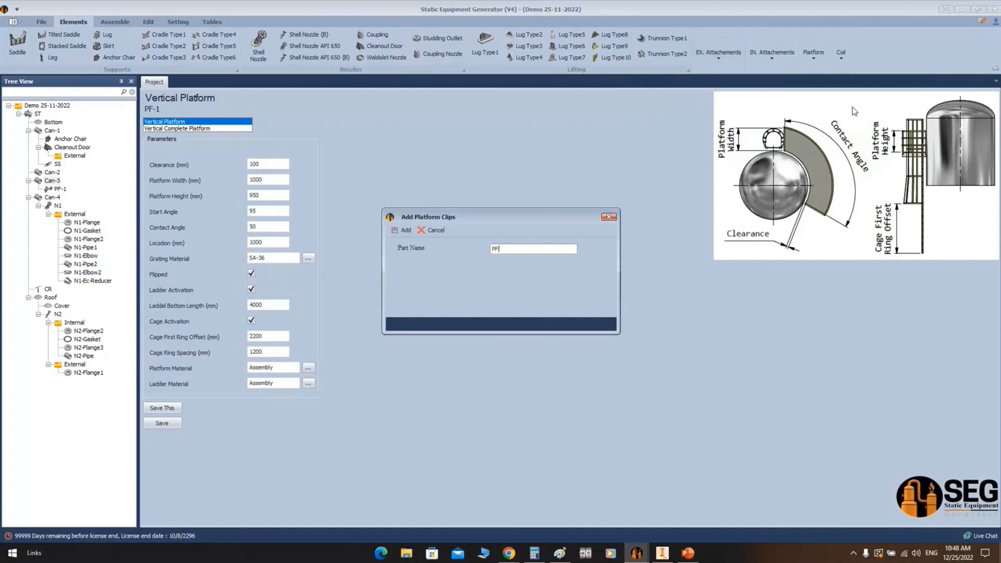
type("PF-clip1")
key("Return")
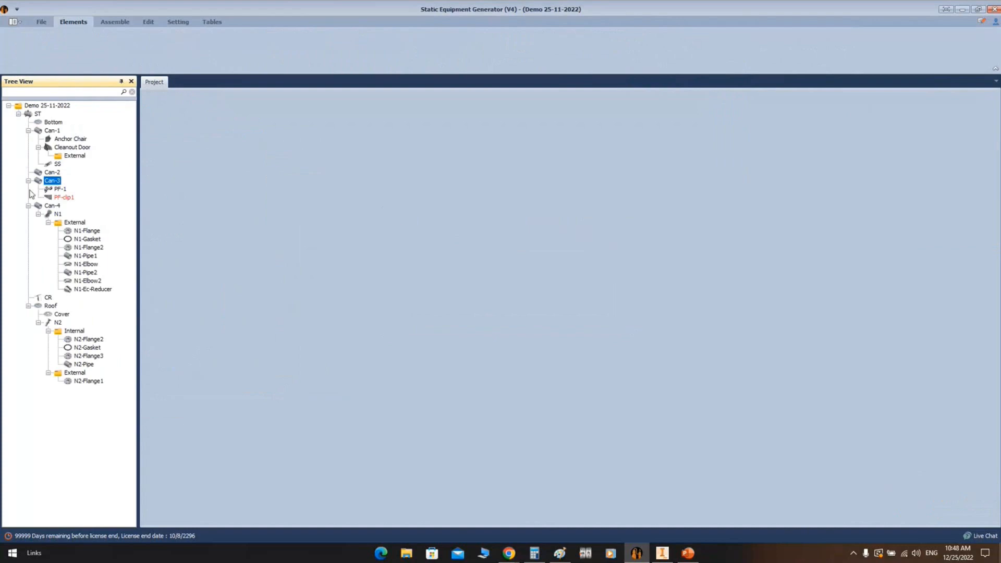
Open the PF-clip1 parameters and set the clip type to Support Clip Type G
left_click(62, 198)
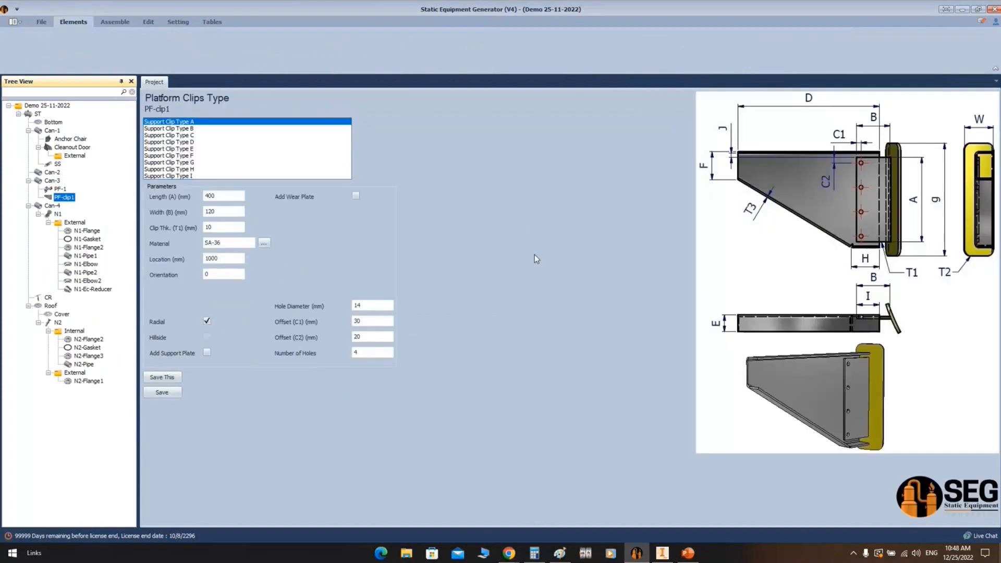
left_click(196, 128)
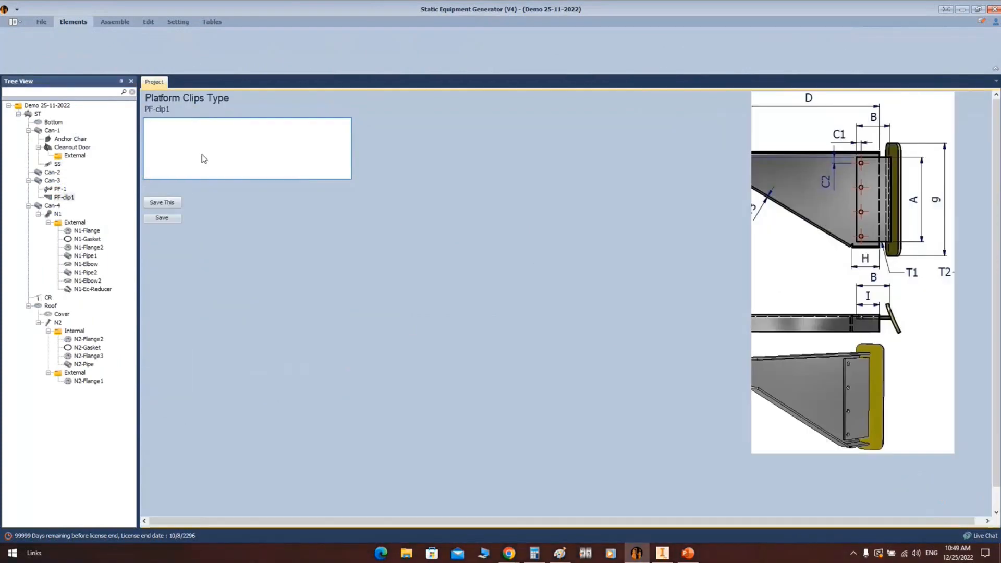
left_click(186, 156)
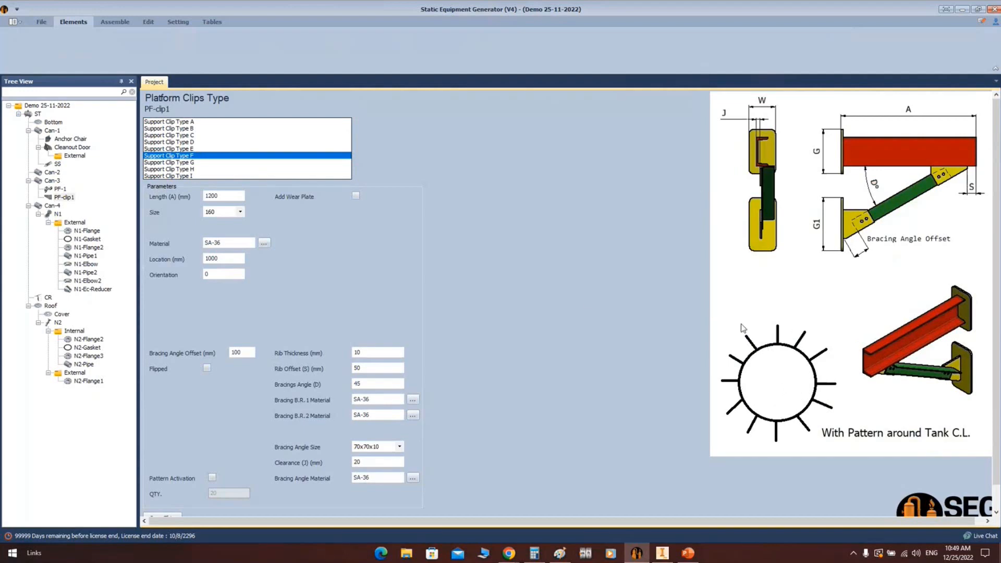
left_click(189, 162)
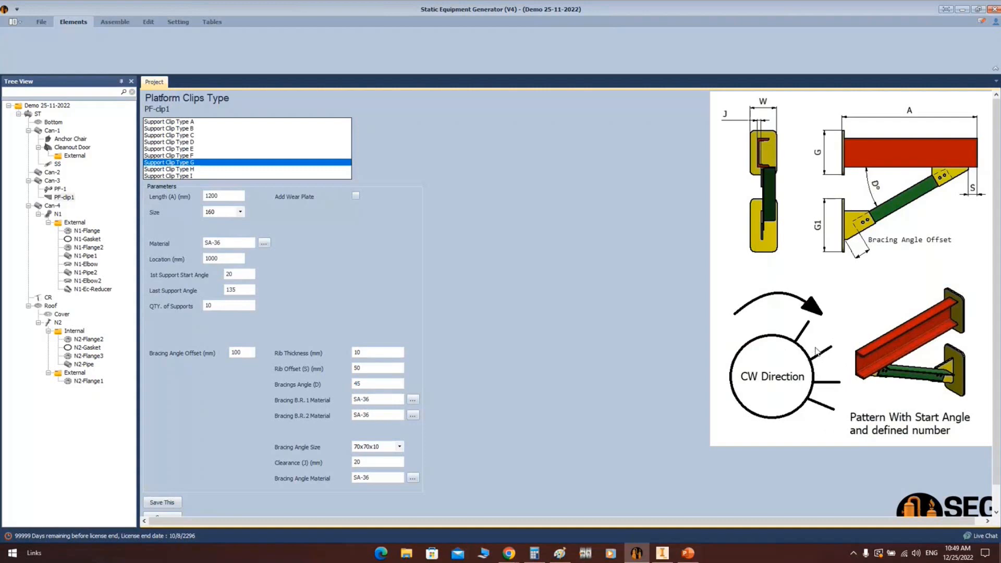
Set PF-clip1's location to 800 mm and open its 1st Support Start Angle for editing
left_click(242, 196)
double_click(236, 195)
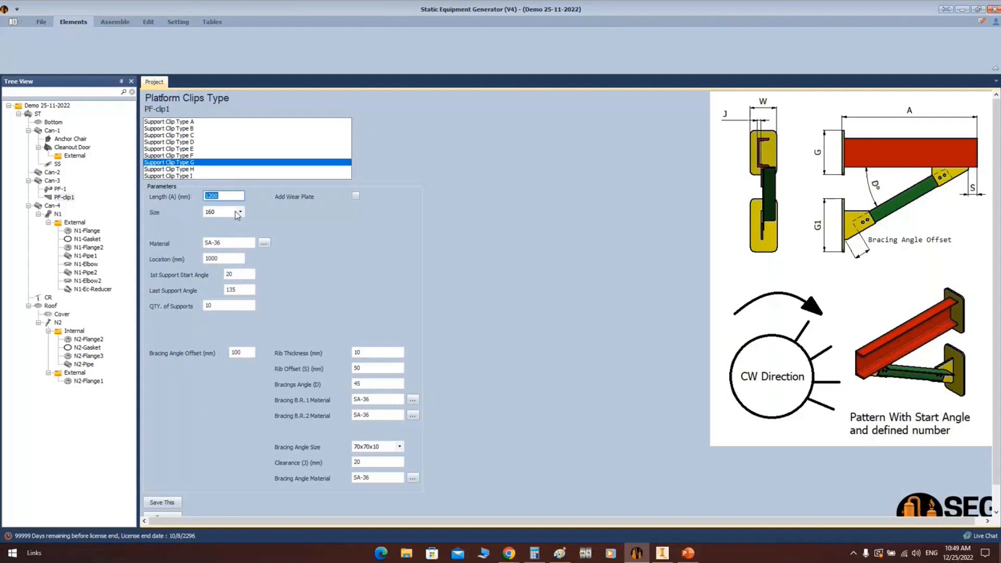
left_click(232, 213)
left_click(232, 241)
double_click(221, 260)
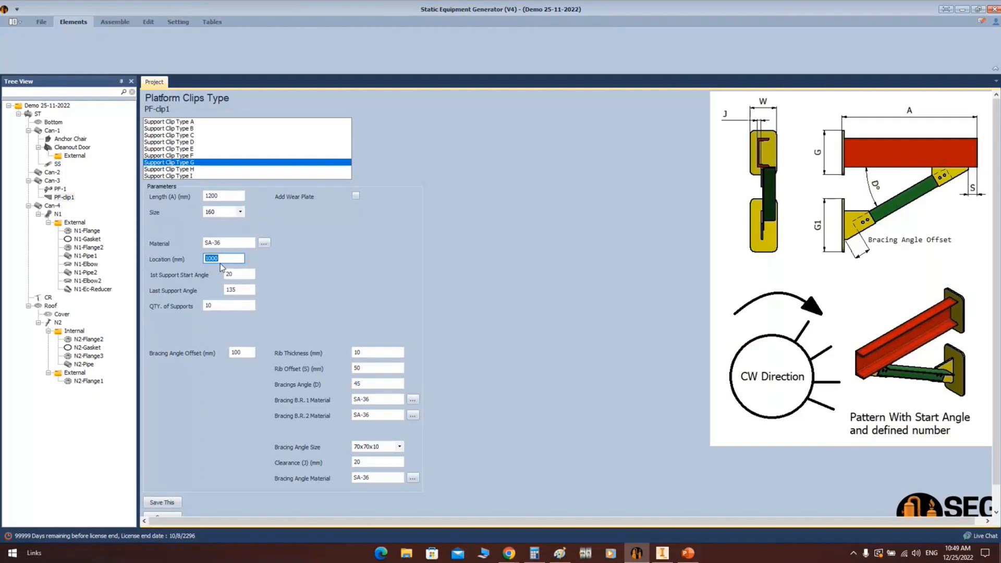
type("7")
double_click(225, 274)
key("Tab")
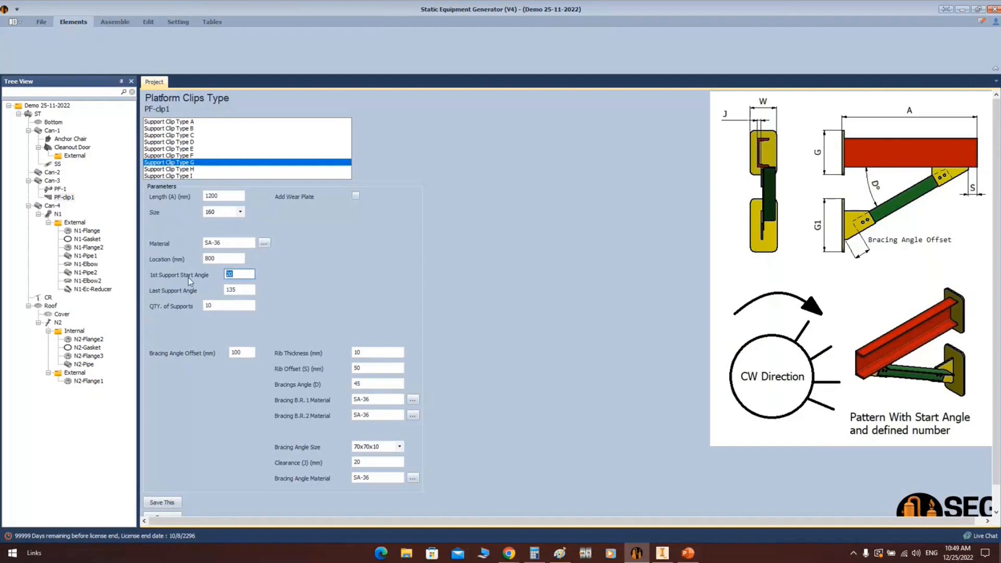
Switch to Inventor to examine the open end of platform PF-1, and return to Static Equipment Generator
left_click(667, 555)
scroll(519, 306, "down", 5)
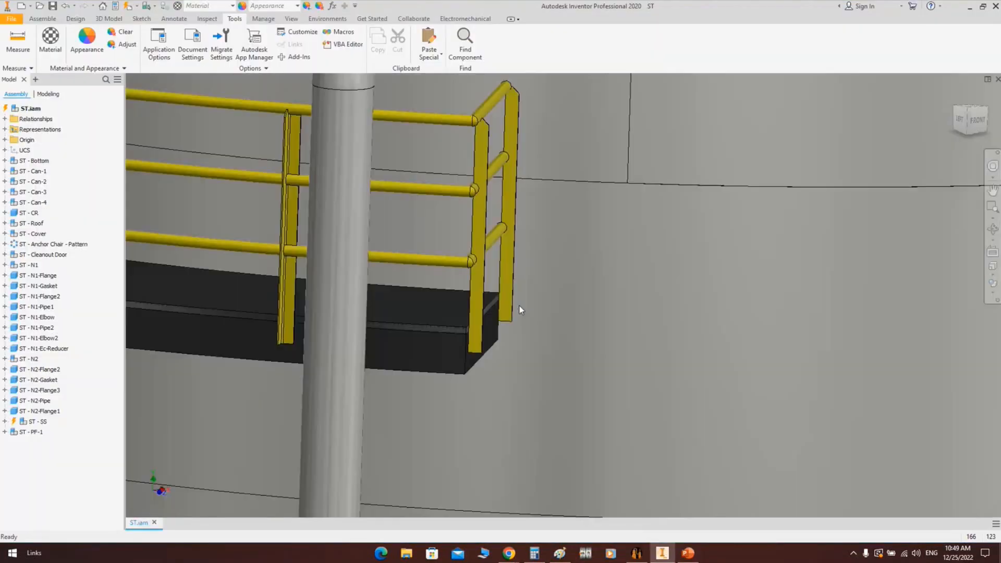
scroll(478, 351, "up", 5)
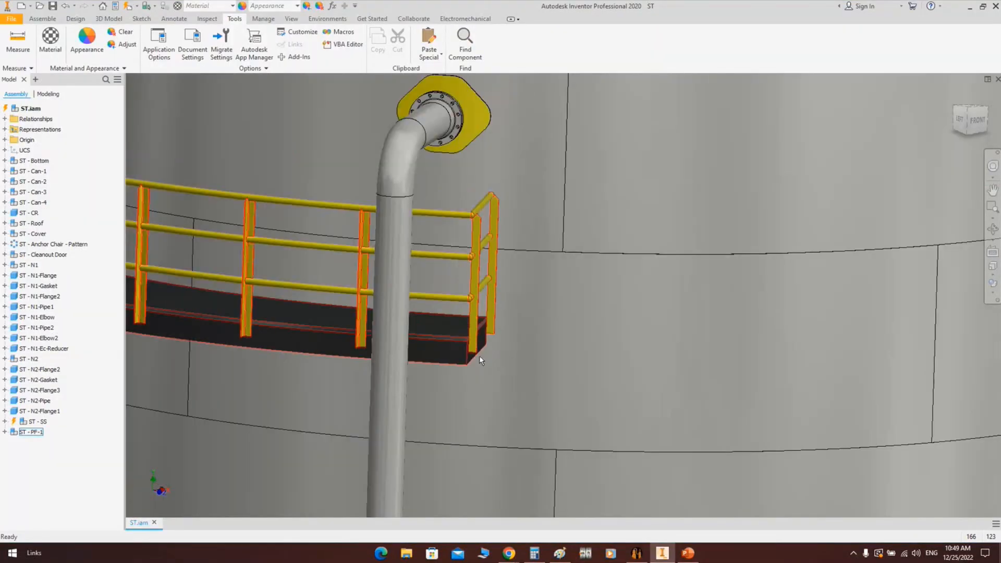
key("alt+Tab")
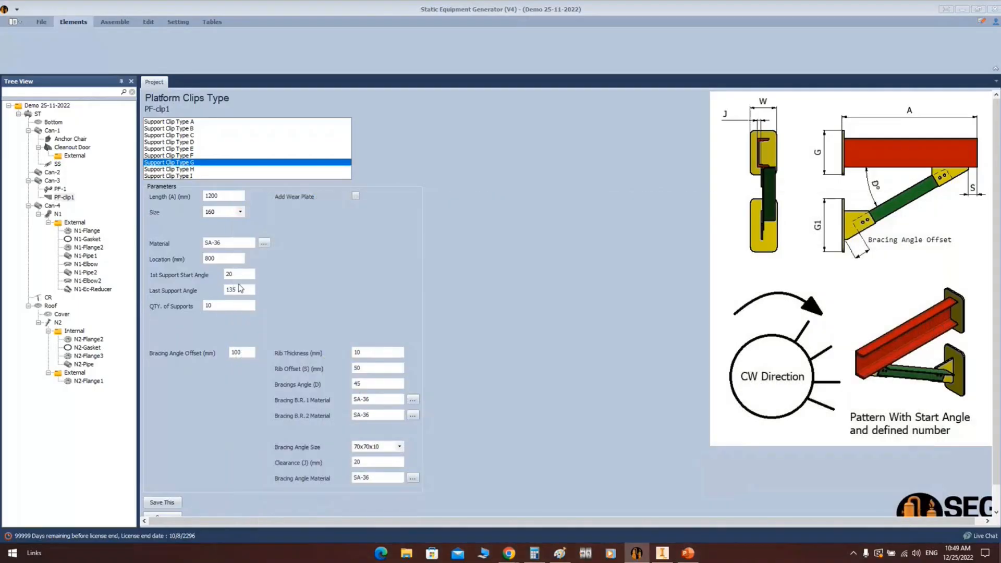
Set PF-clip1's 1st support start angle to 47, last support angle to 93 and quantity to 3, checking against the platform in Inventor
left_click_drag(237, 274, 212, 292)
type("47")
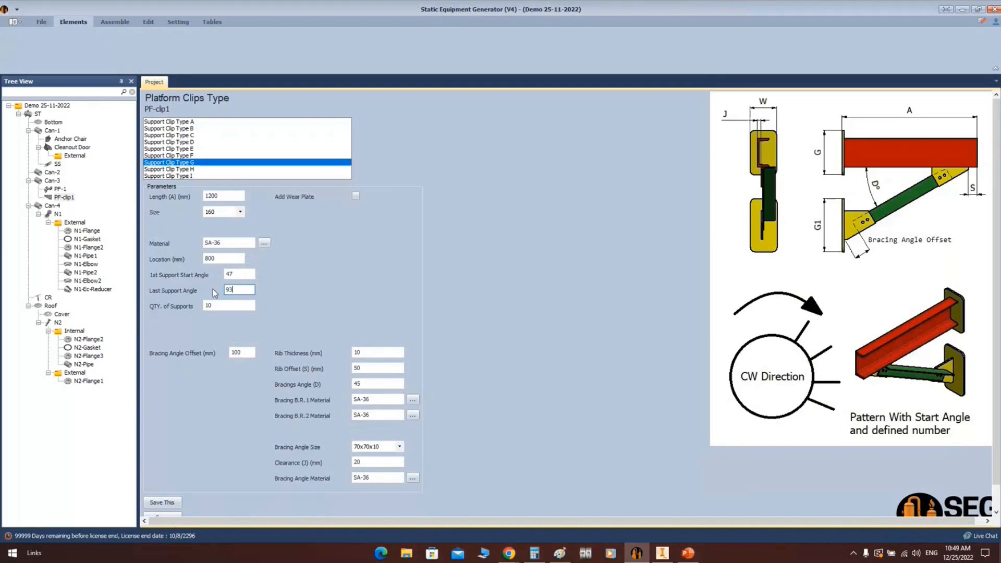
left_click_drag(250, 306, 165, 307)
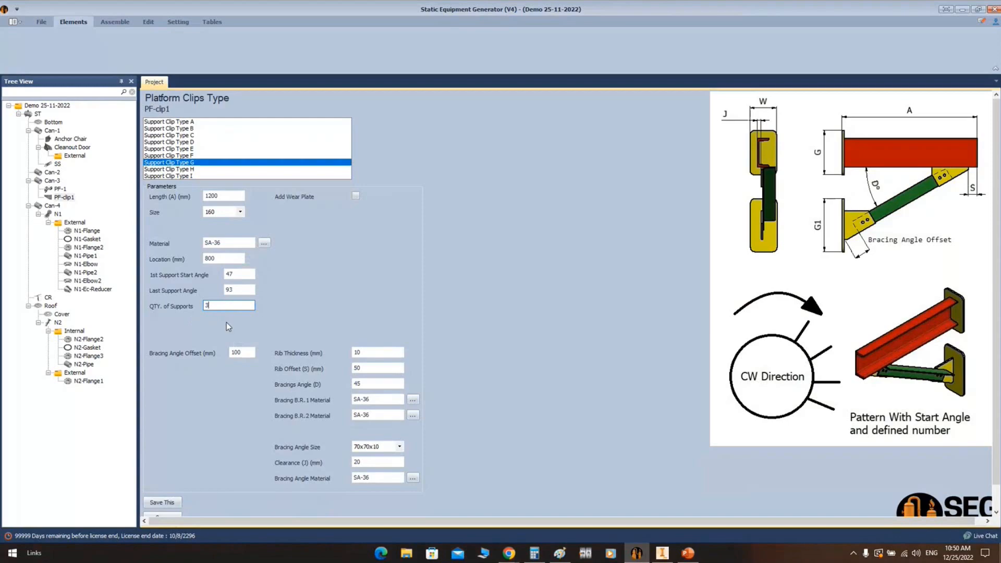
left_click(657, 555)
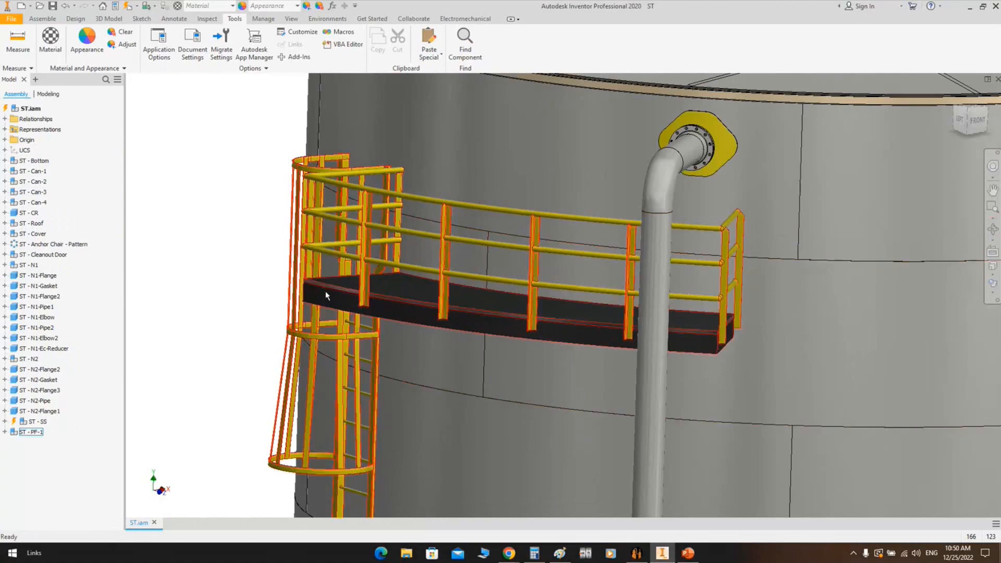
left_click(661, 552)
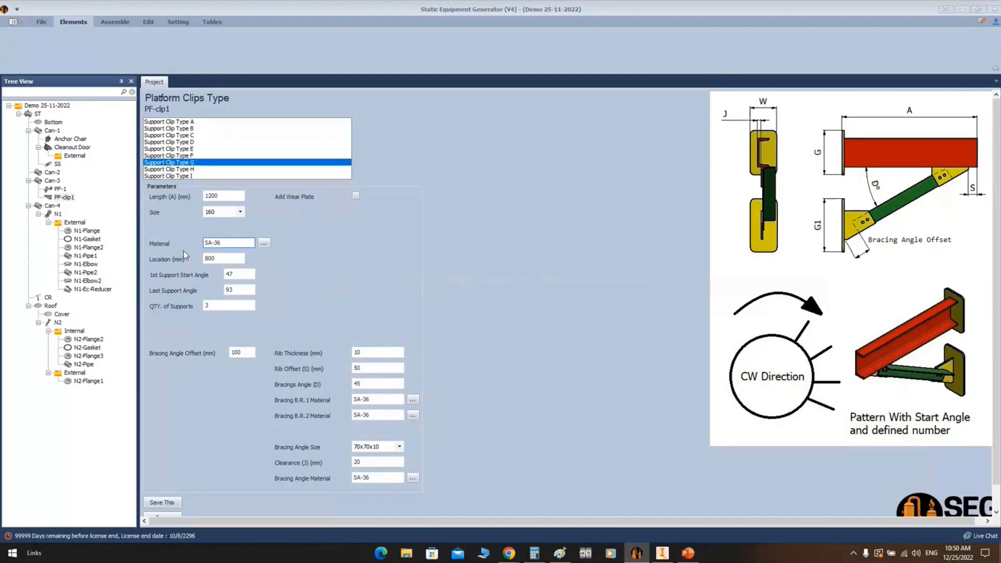
Add a wear plate to PF-clip1, keep size 160 and bracing angle size 70x70x10, and save the clip
left_click(249, 353)
double_click(248, 353)
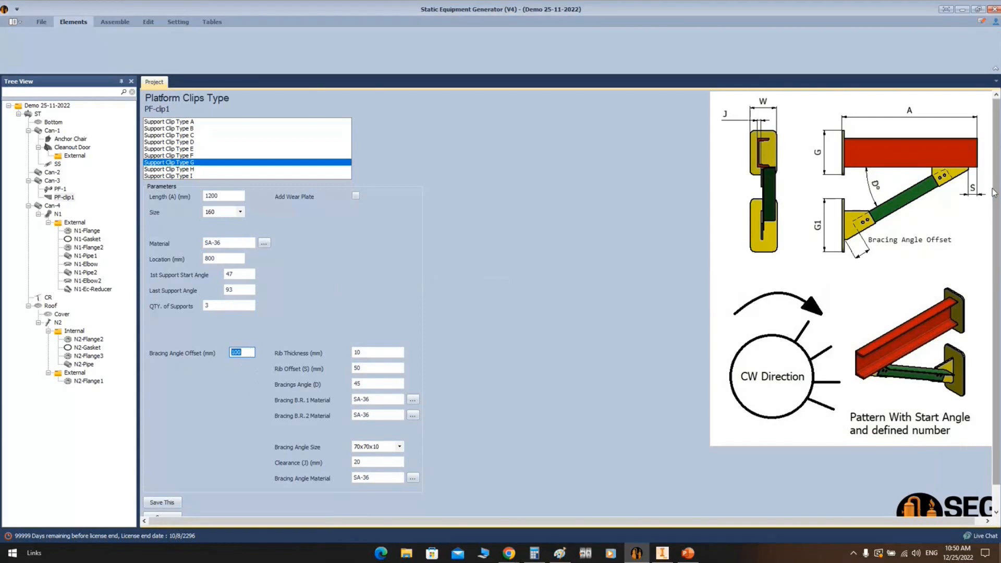
left_click(354, 194)
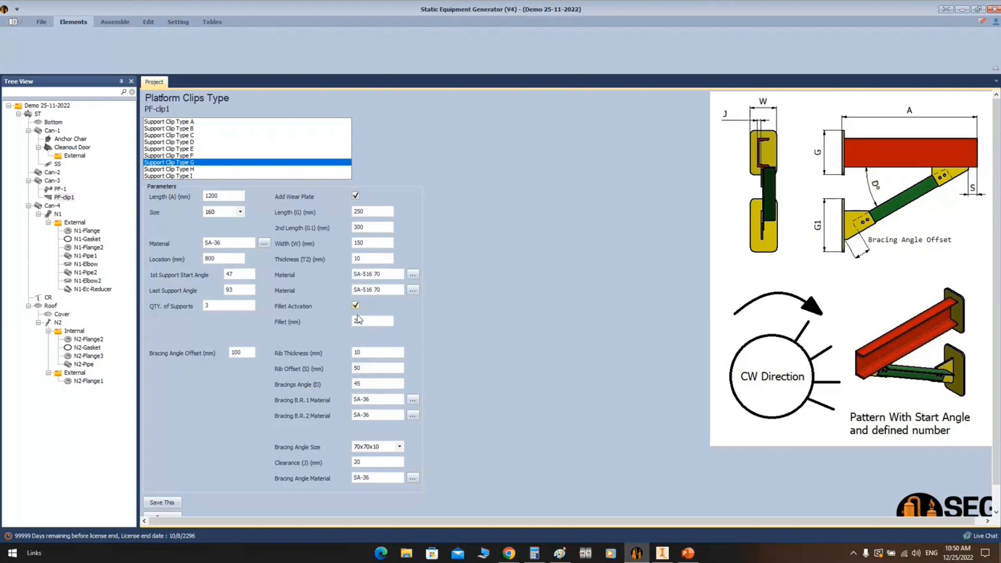
scroll(357, 319, "down", 1)
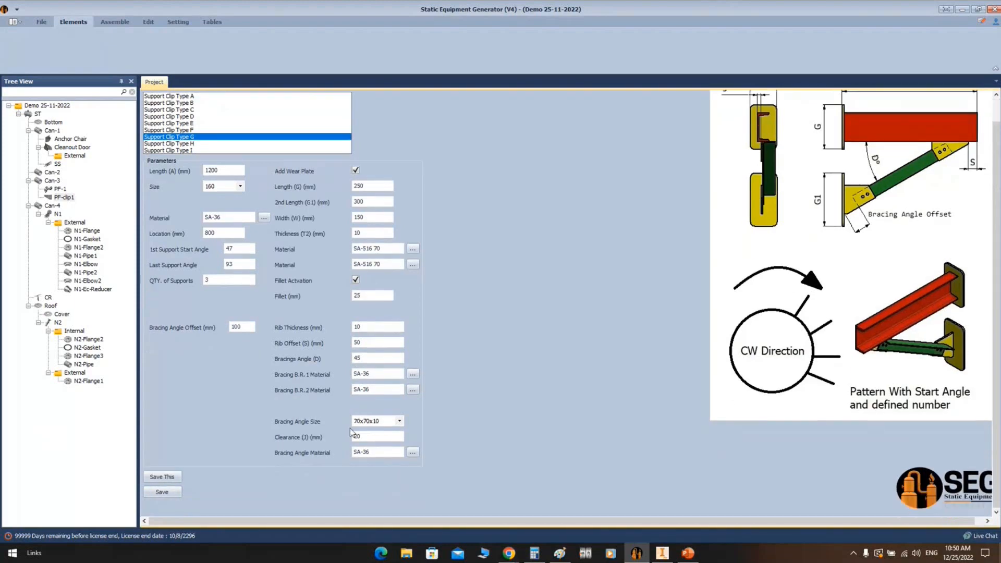
left_click(397, 421)
left_click(489, 298)
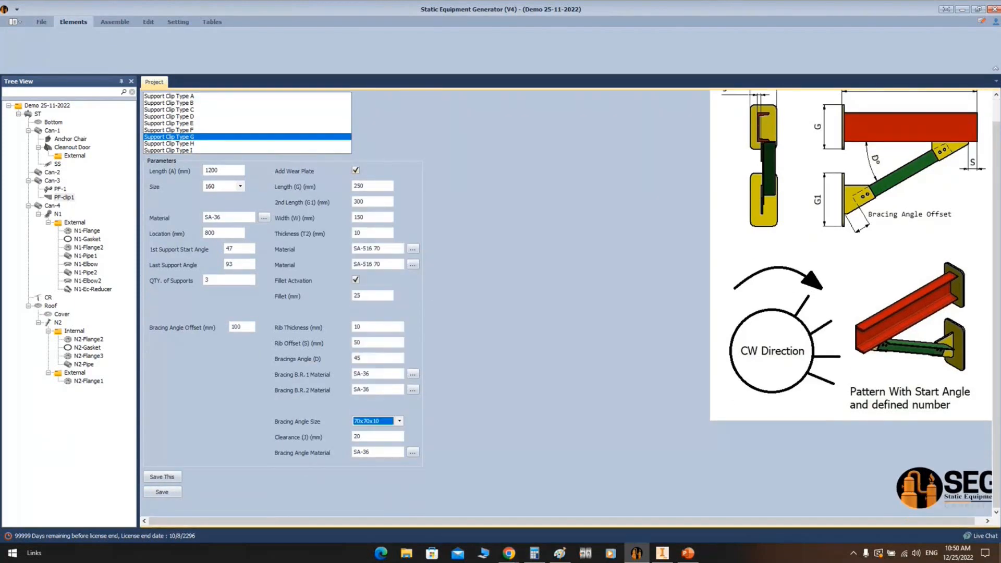
left_click(240, 186)
left_click(557, 169)
left_click(162, 491)
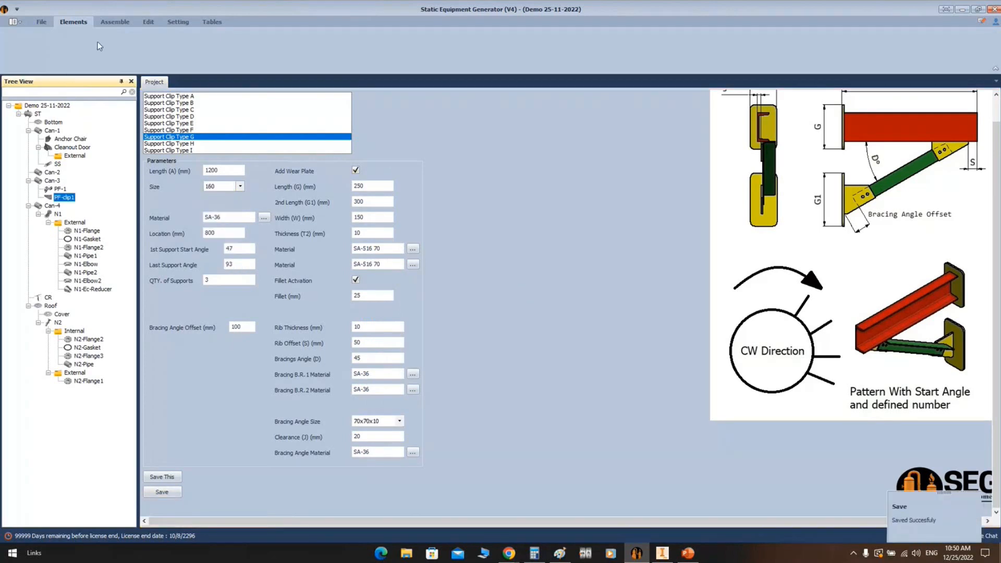
Start the Inventor assembly build and switch to Inventor to follow the generation of the PF-clip1 supports
left_click(115, 21)
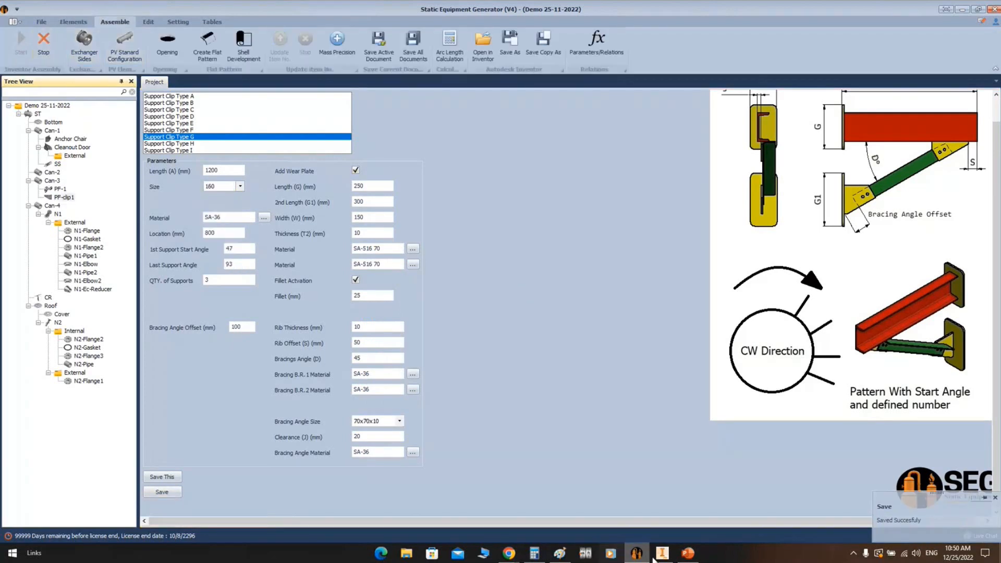
left_click(657, 554)
left_click(658, 554)
left_click(660, 552)
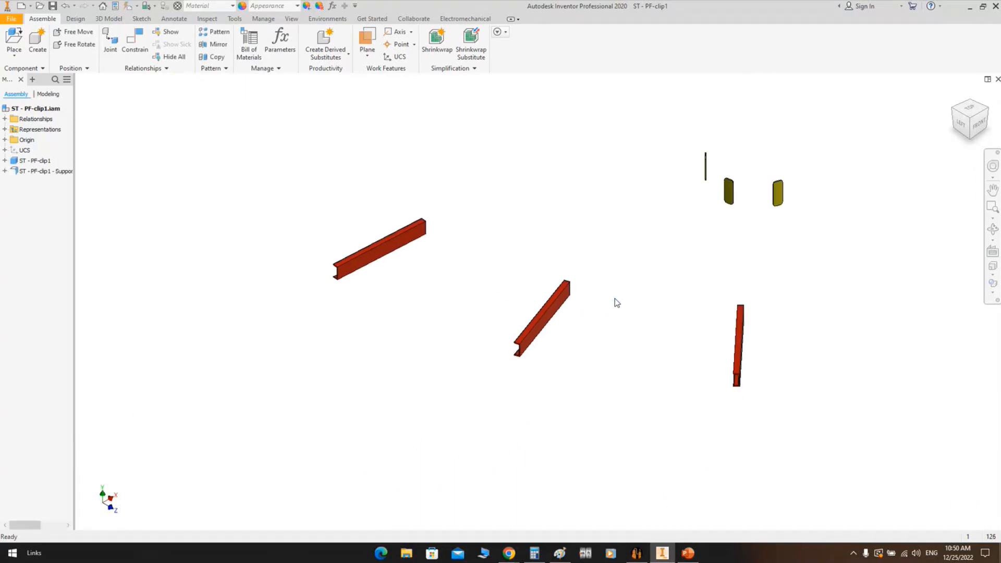
scroll(615, 300, "up", 4)
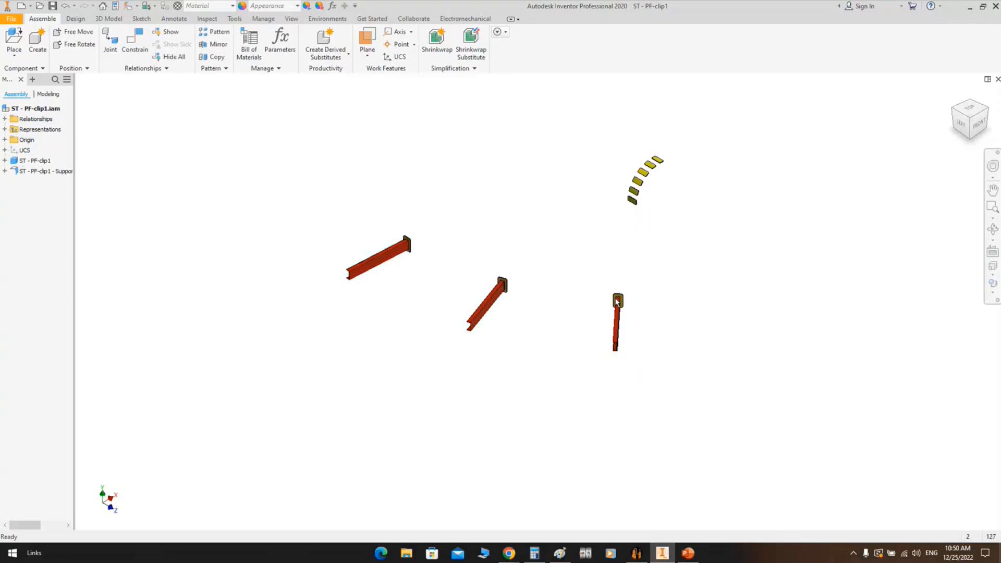
scroll(616, 301, "down", 1)
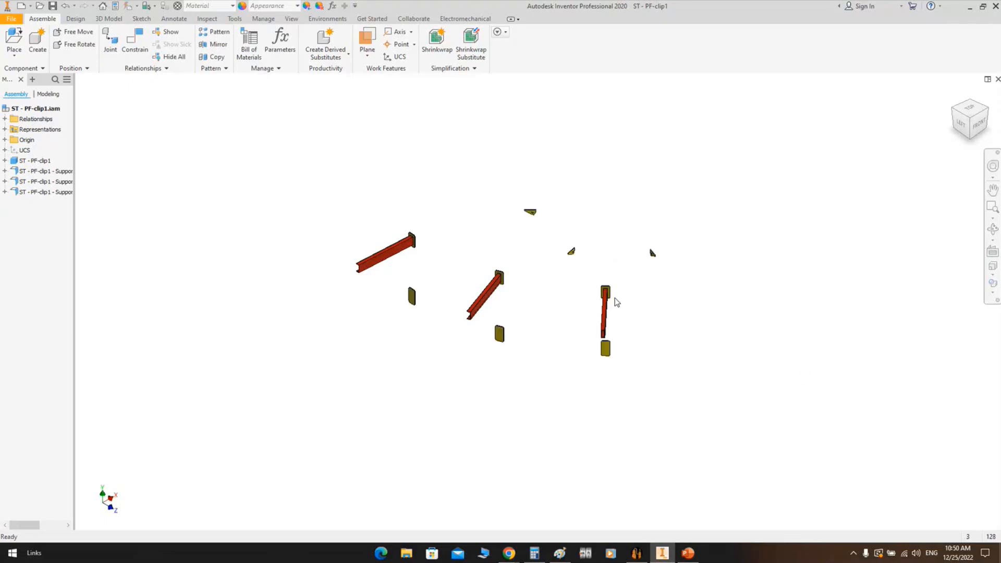
scroll(615, 299, "up", 1)
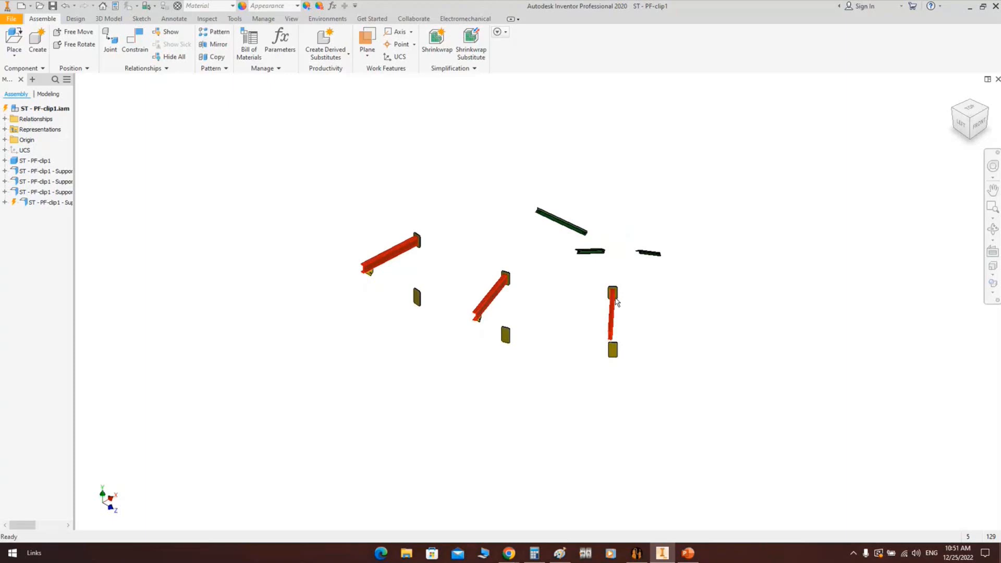
left_click(614, 297)
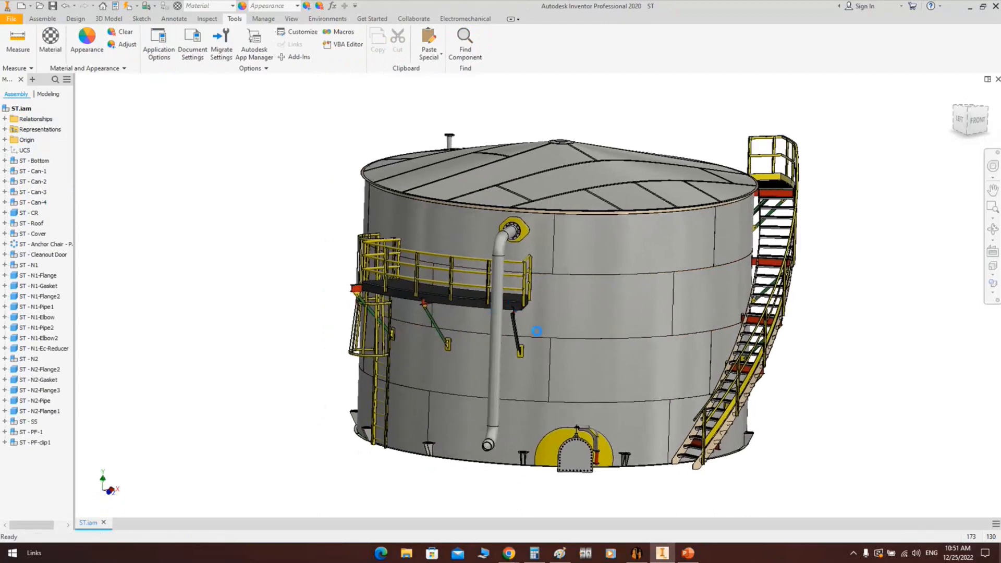
Measure the distance between the top face of the end clip's beam and the bottom corner of platform PF-1
scroll(512, 302, "up", 5)
scroll(504, 295, "down", 3)
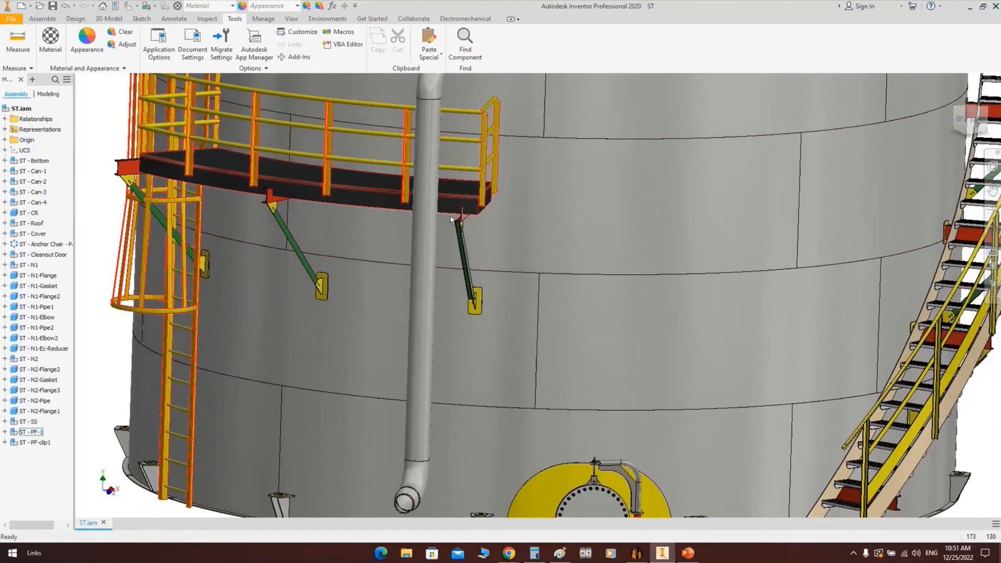
scroll(445, 230, "up", 5)
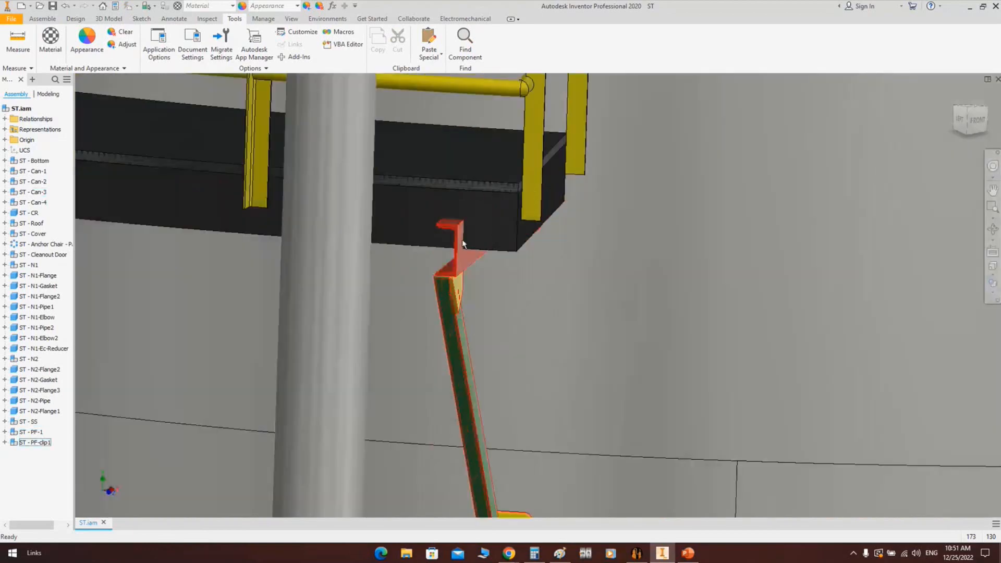
scroll(449, 233, "up", 4)
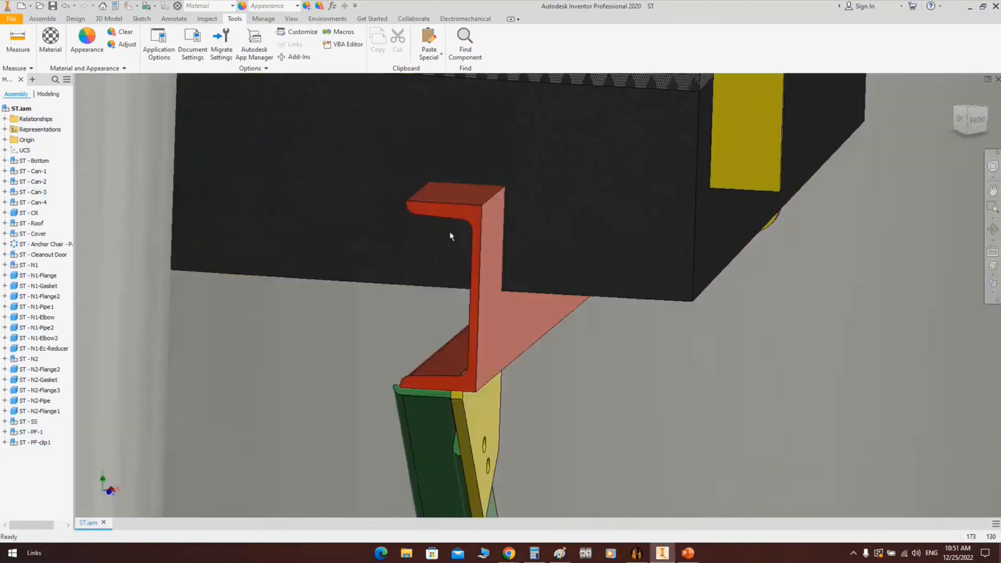
left_click_drag(400, 255, 325, 282)
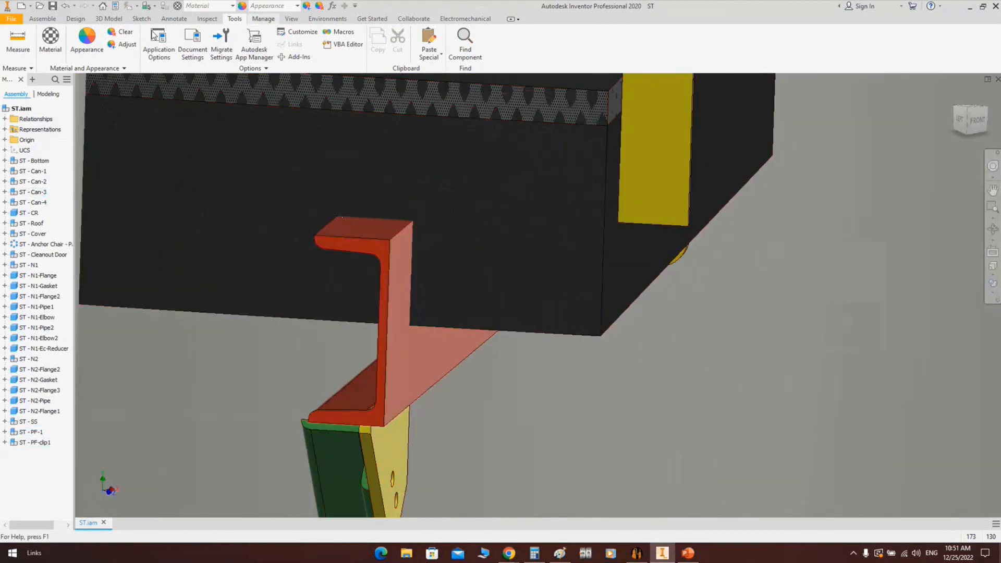
left_click(263, 18)
left_click(207, 18)
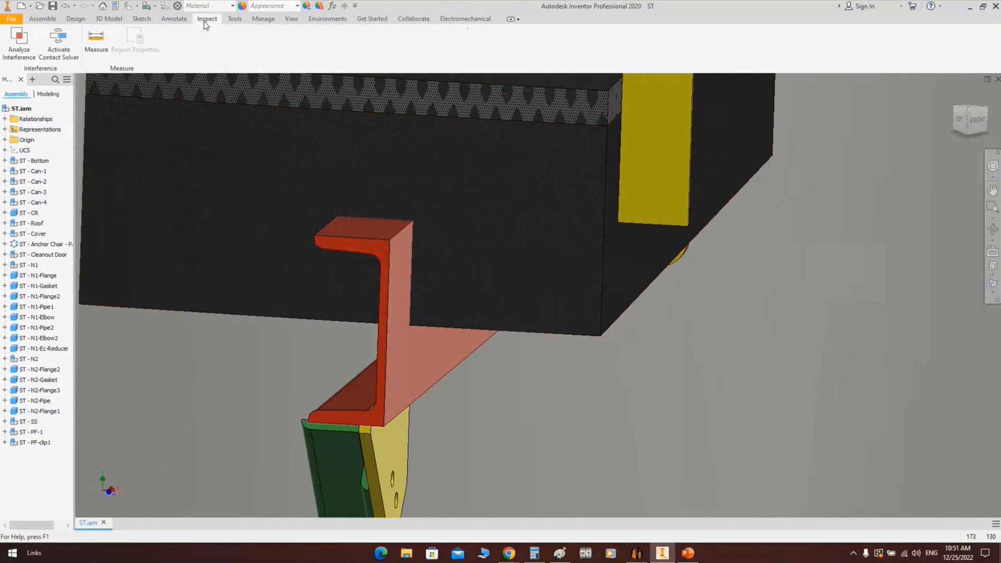
left_click(96, 41)
left_click(368, 229)
left_click(602, 336)
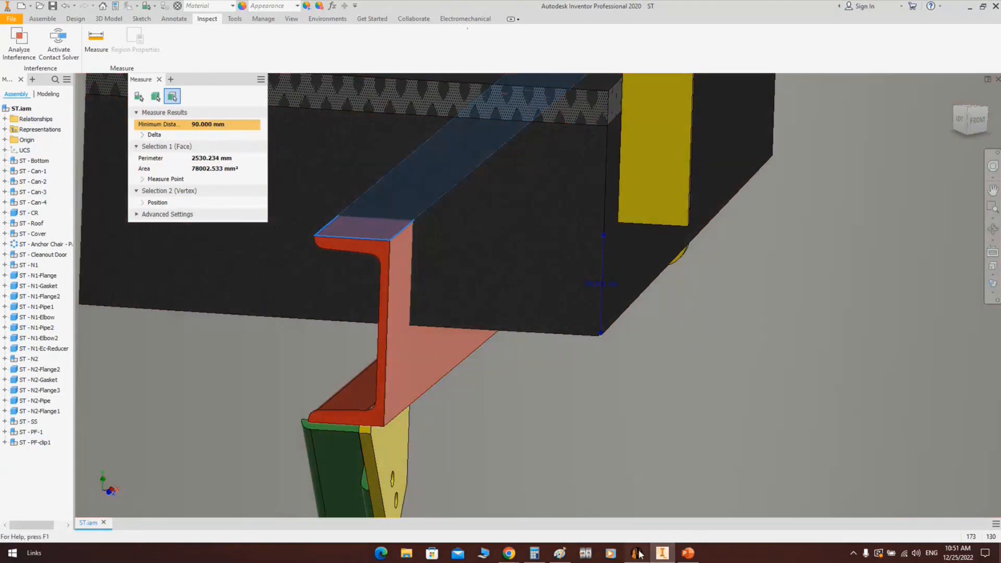
Switch to Static Equipment Generator, set PF-clip1's location to 710 mm, save, and rebuild the assembly
left_click(636, 553)
type("710")
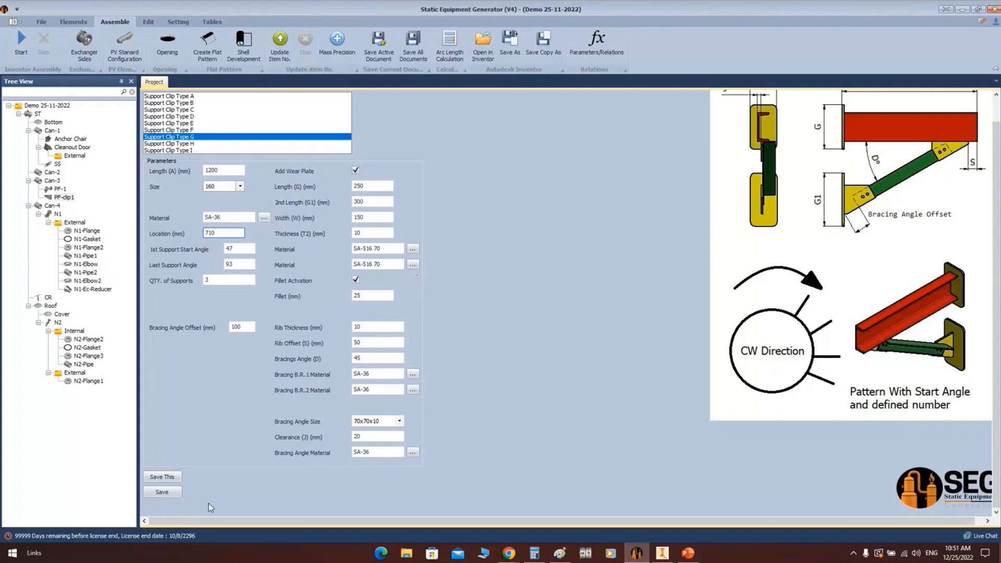
left_click(161, 491)
left_click(21, 45)
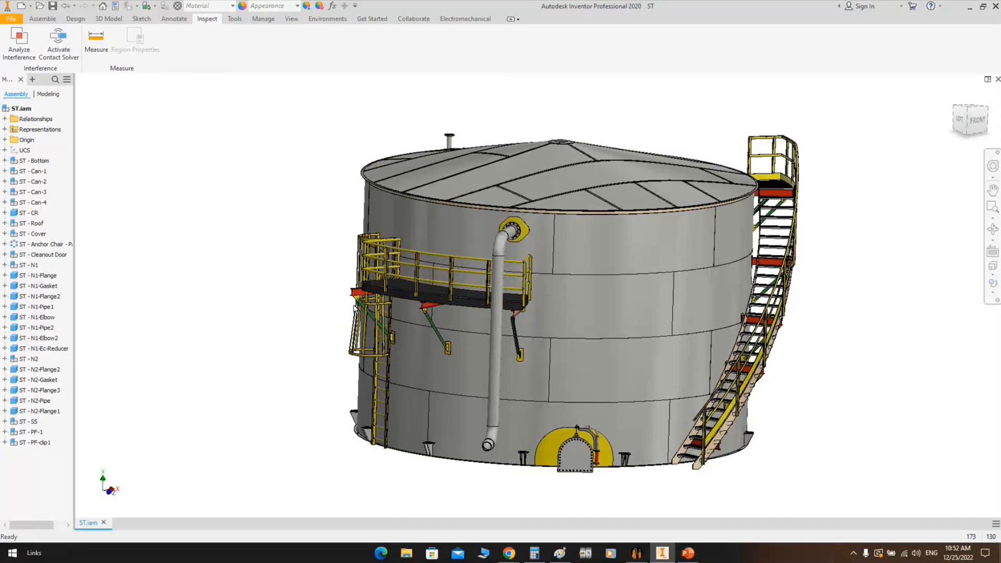
Inspect the rebuilt clips under platform PF-1, especially the last support's position relative to the ladder cage
left_click(992, 229)
left_click_drag(588, 319, 620, 297)
scroll(454, 281, "down", 5)
left_click_drag(510, 285, 537, 294)
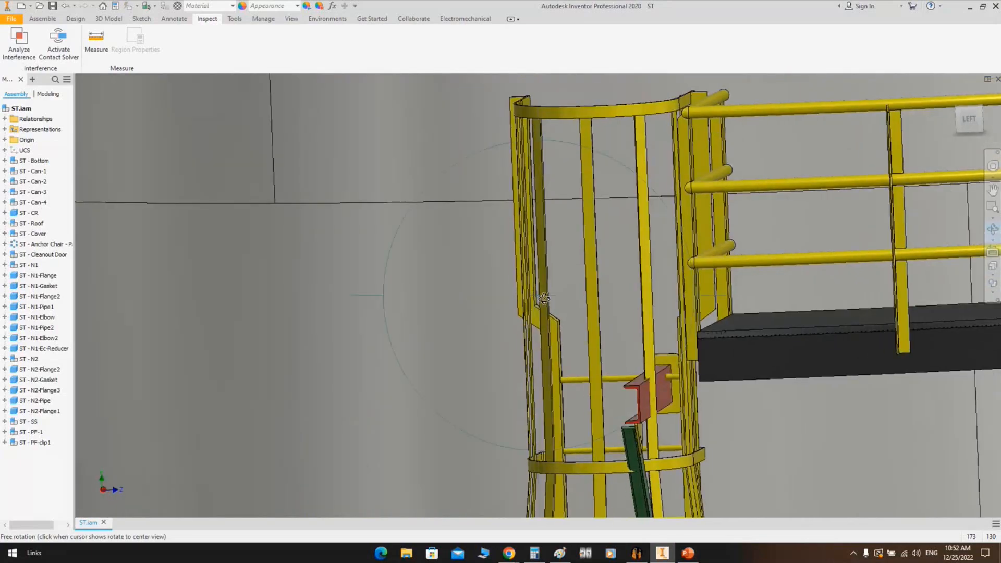
middle_click_drag(677, 312, 375, 217)
scroll(402, 235, "up", 2)
left_click_drag(454, 288, 467, 266)
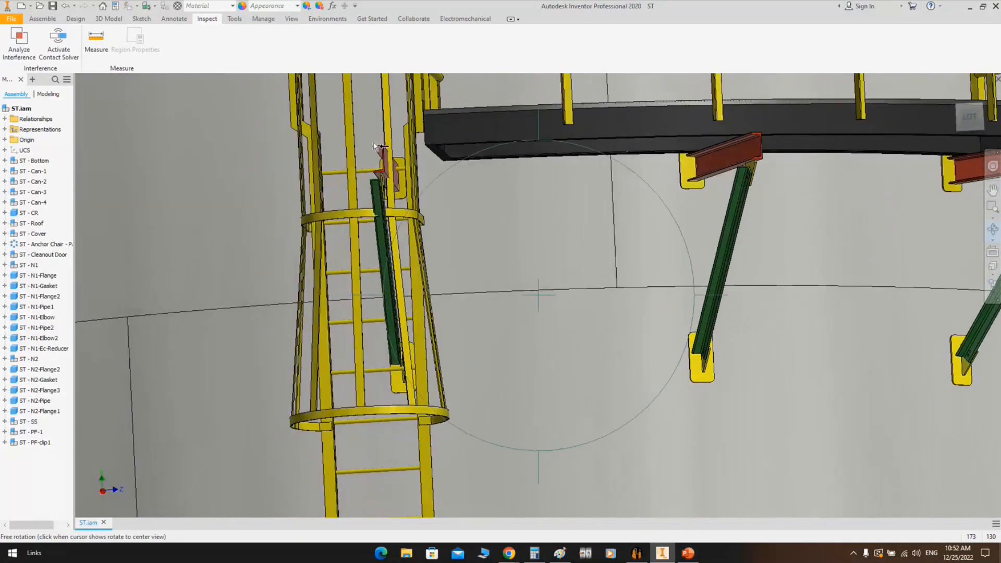
right_click(449, 203)
left_click(490, 197)
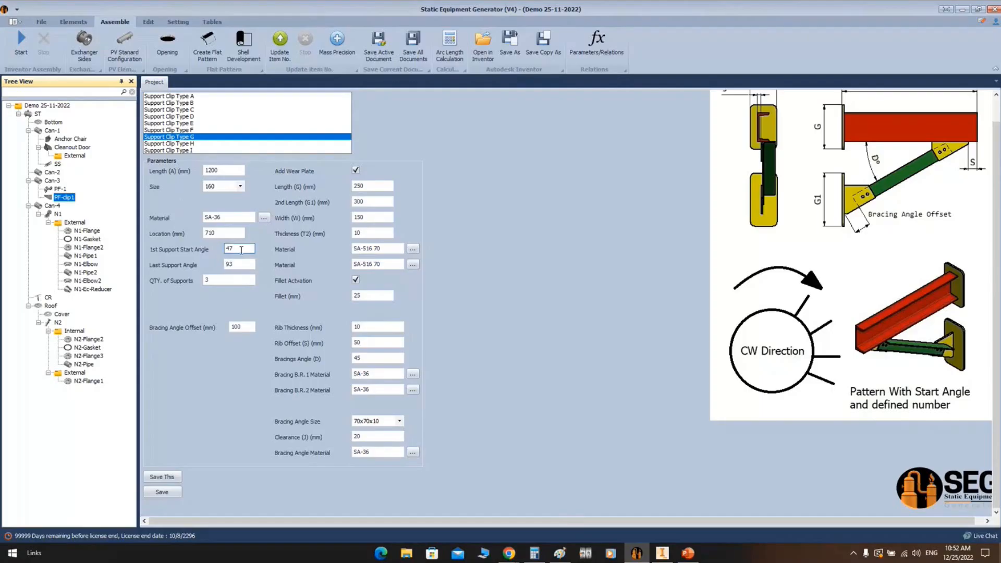
In Static Equipment Generator, set PF-clip1's last support angle to 88 and save the clip
left_click(235, 265)
double_click(238, 264)
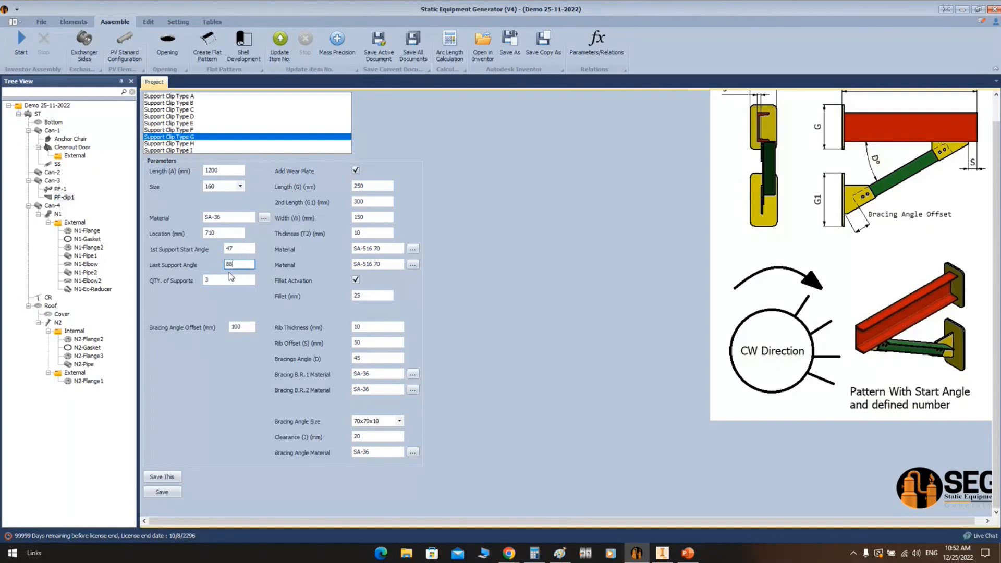
left_click(162, 491)
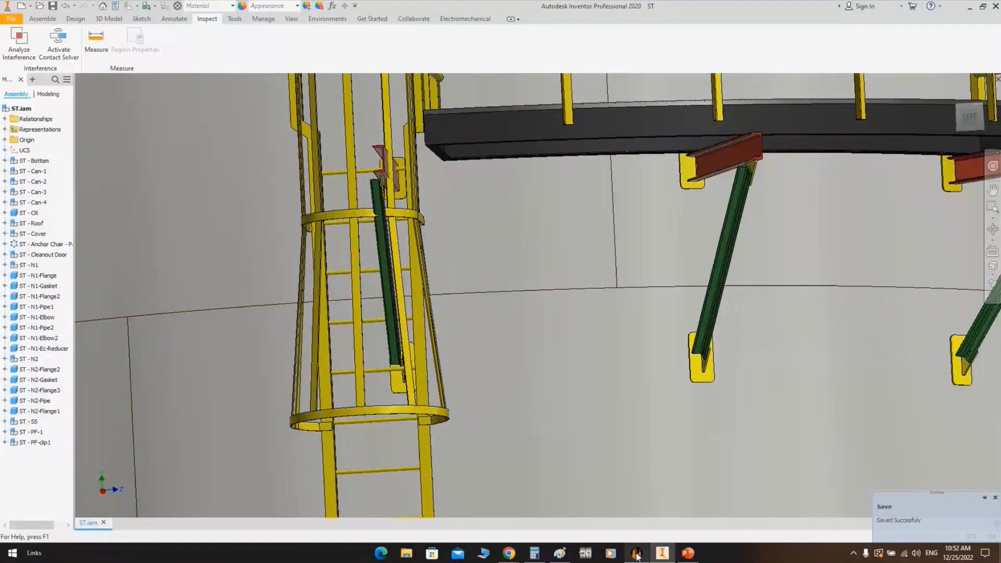
left_click(636, 553)
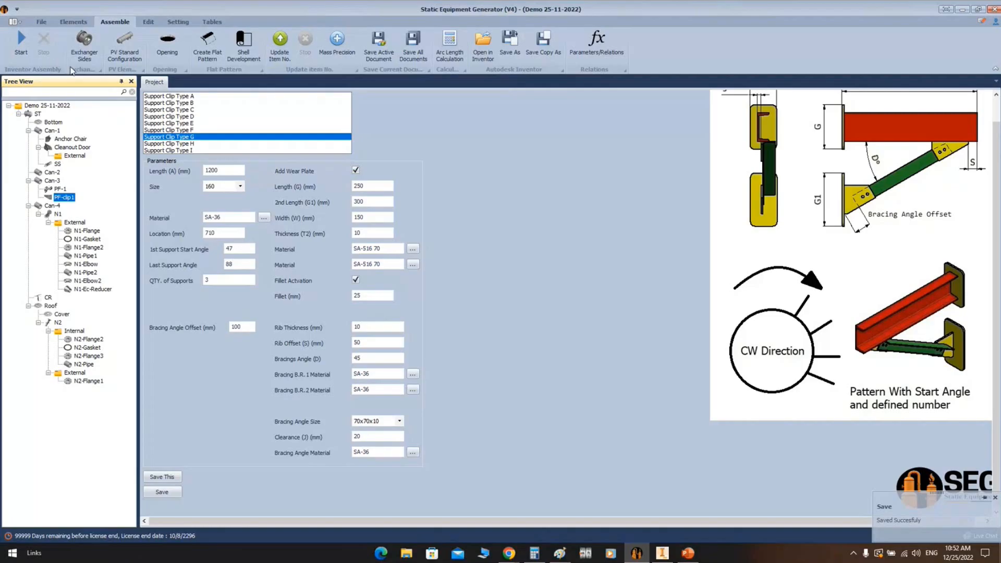
Select shell course Can-1 and review the external attachment, internal attachment, platform and coil elements available for it
left_click(50, 131)
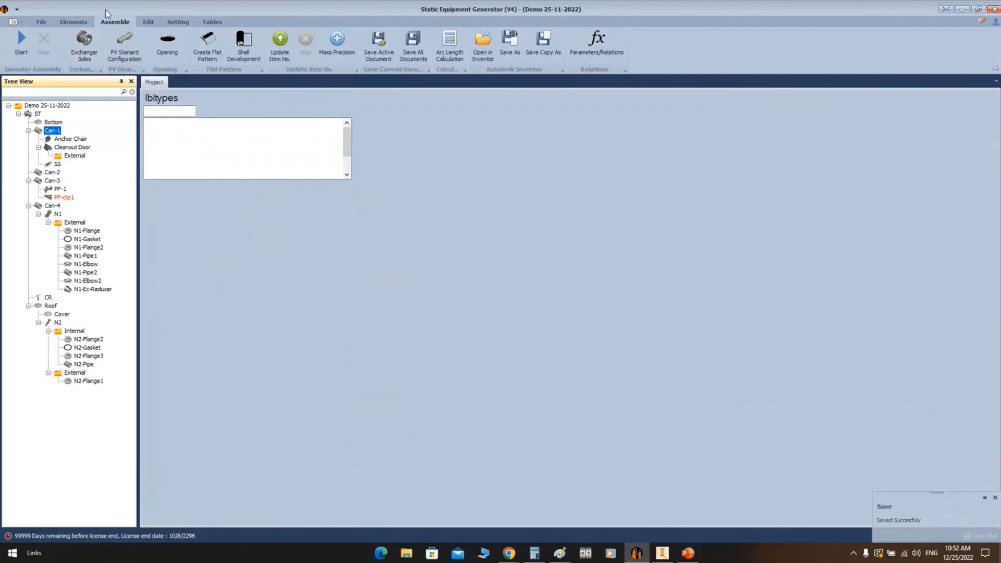
left_click(78, 22)
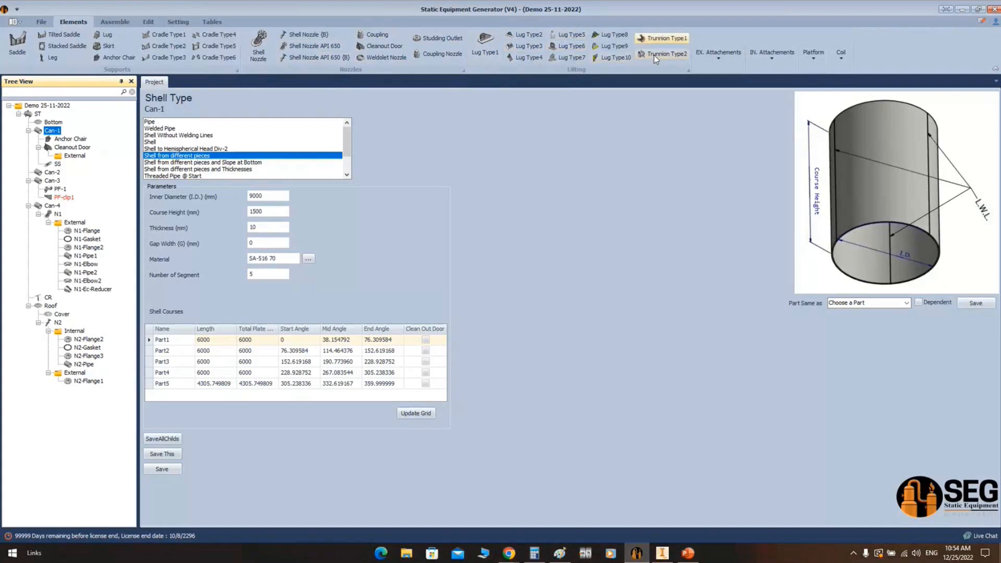
left_click(717, 57)
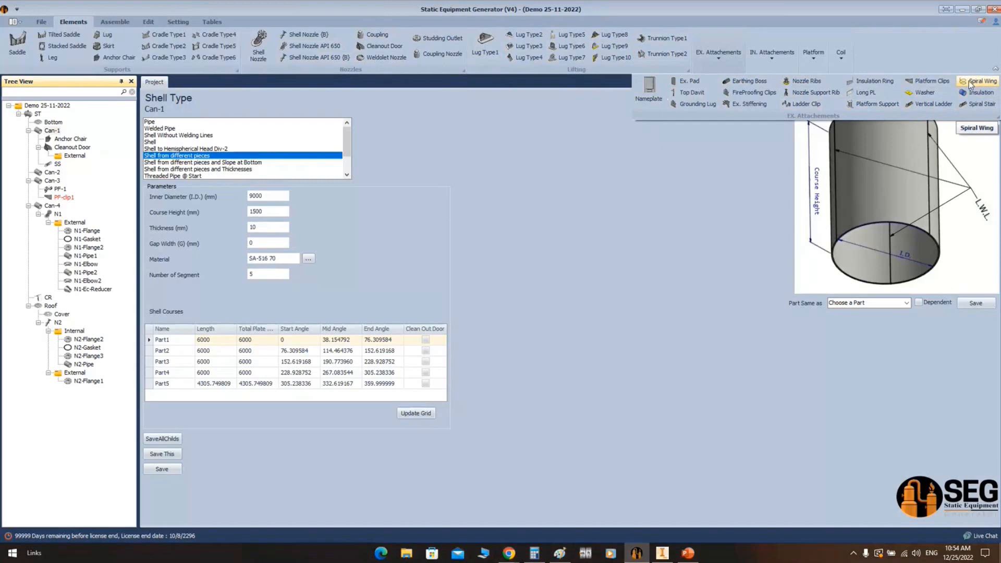
left_click(925, 46)
left_click(771, 59)
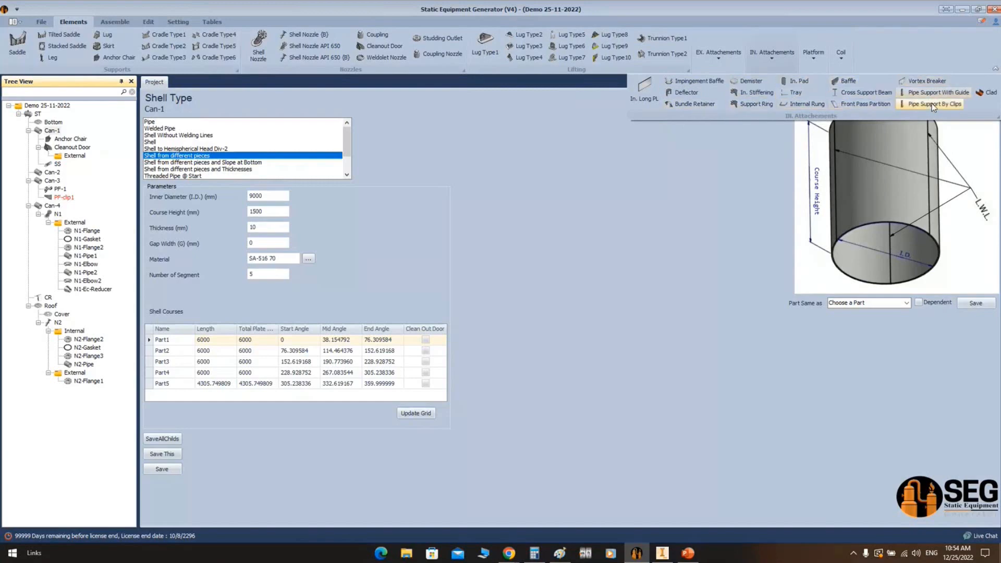
left_click(840, 56)
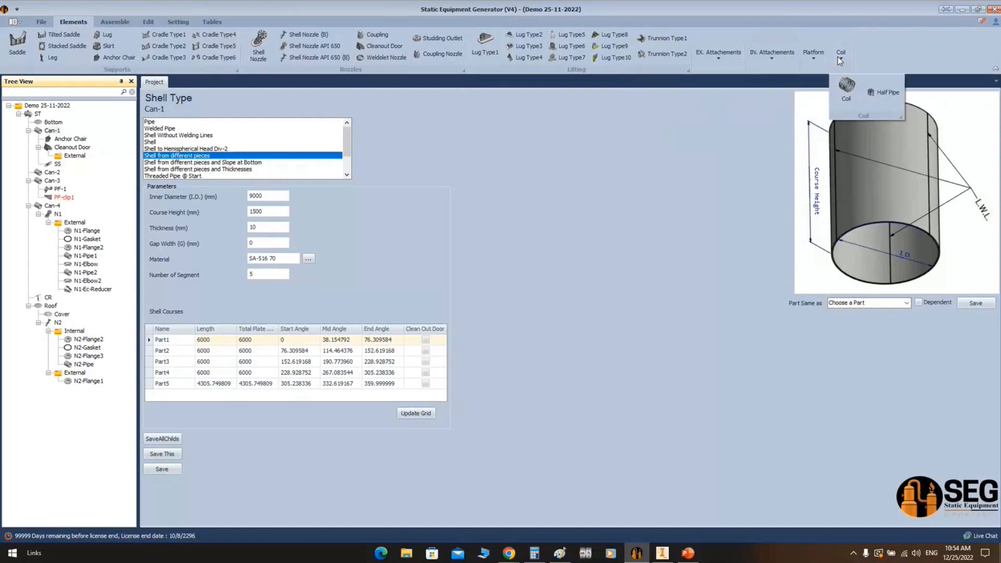
left_click(813, 56)
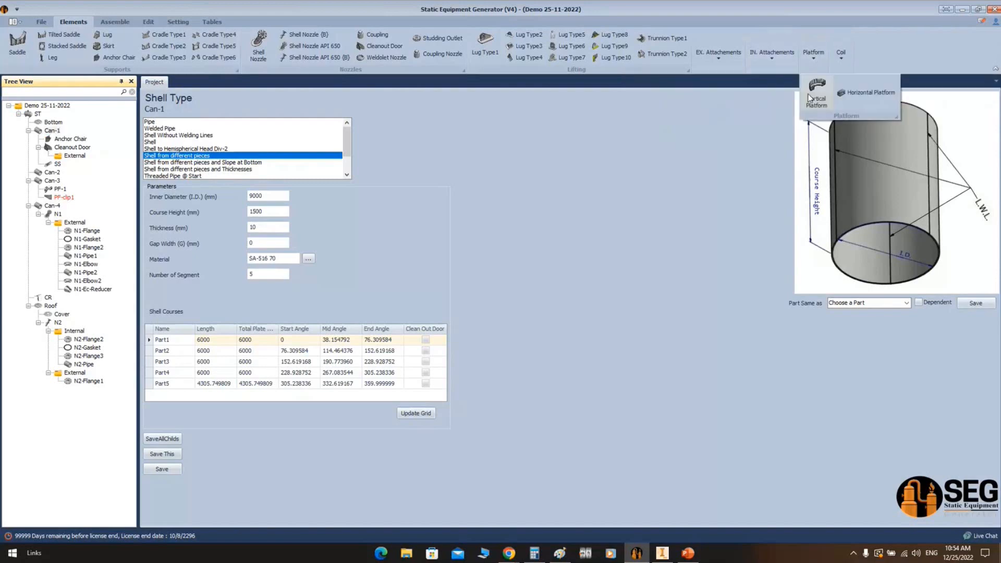
left_click(871, 55)
left_click(842, 60)
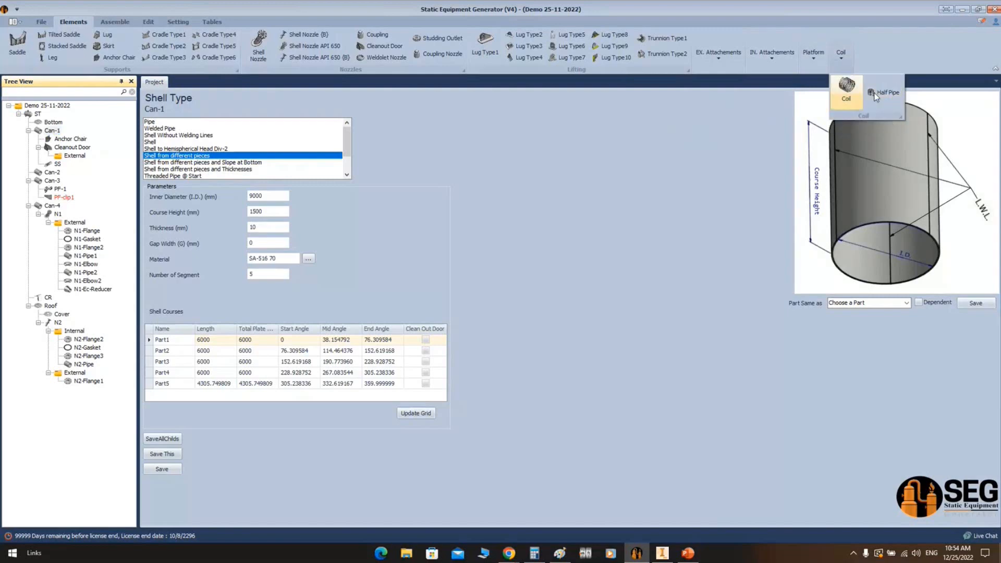
left_click(714, 130)
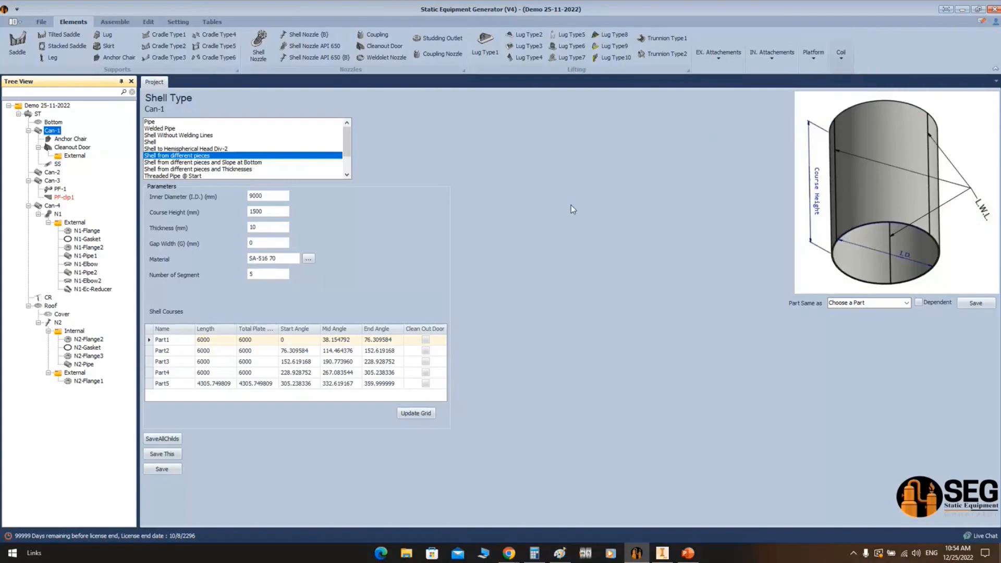
Switch to Inventor and inspect the whole tank model from several angles, including platform PF-1, its support clips and the spiral stair
left_click(662, 553)
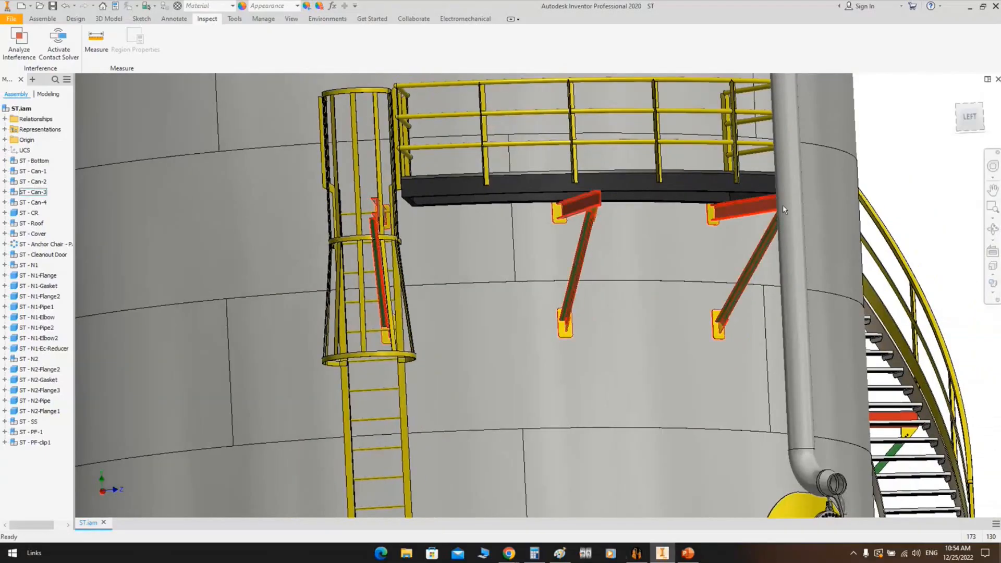
left_click(992, 229)
left_click_drag(670, 265, 547, 260)
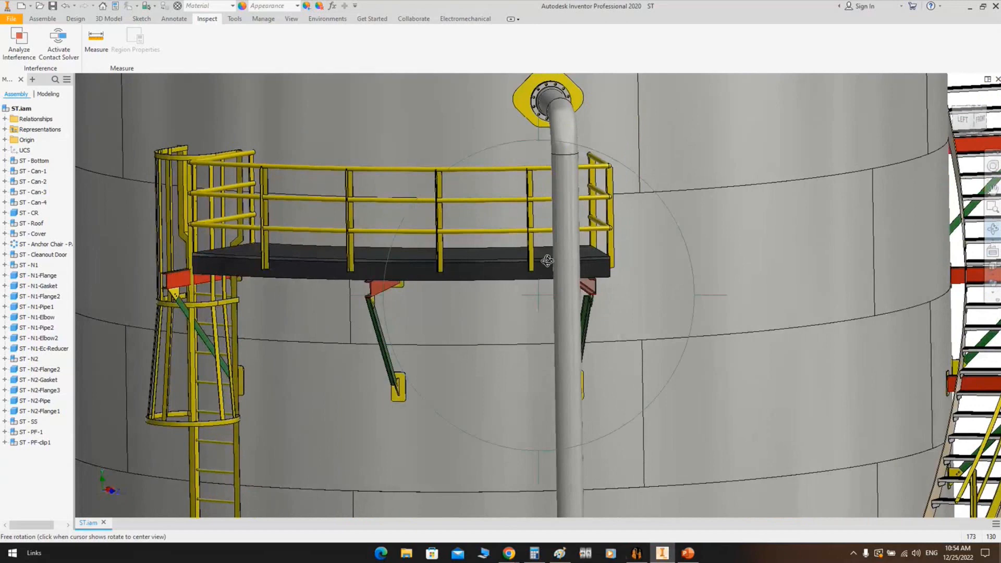
right_click(498, 260)
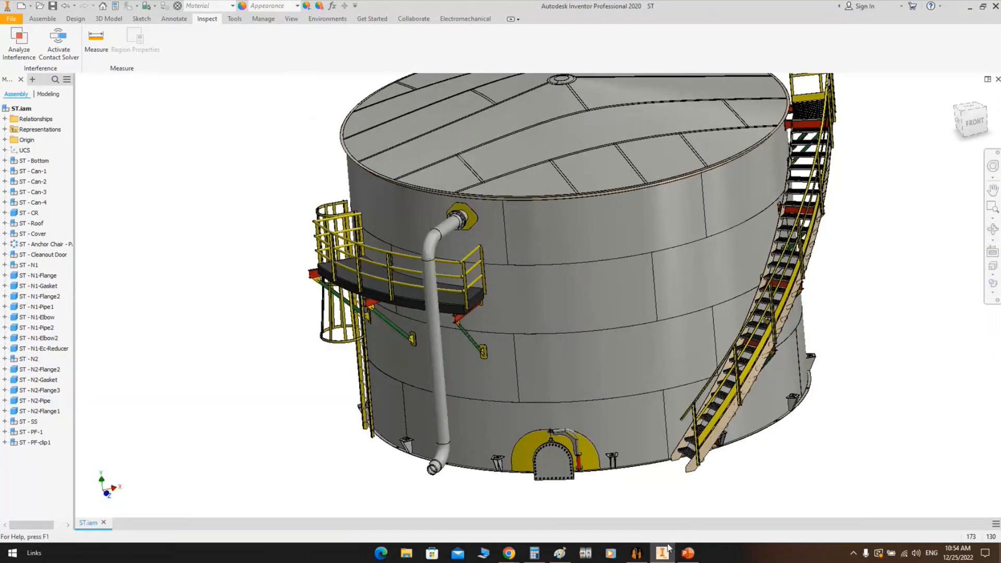
mouse_move(640, 556)
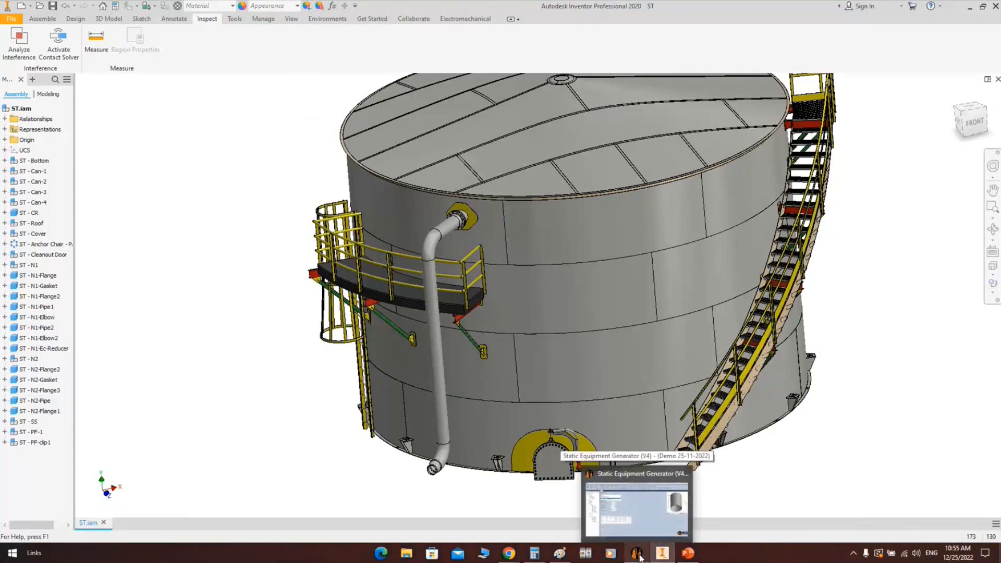
key("F4")
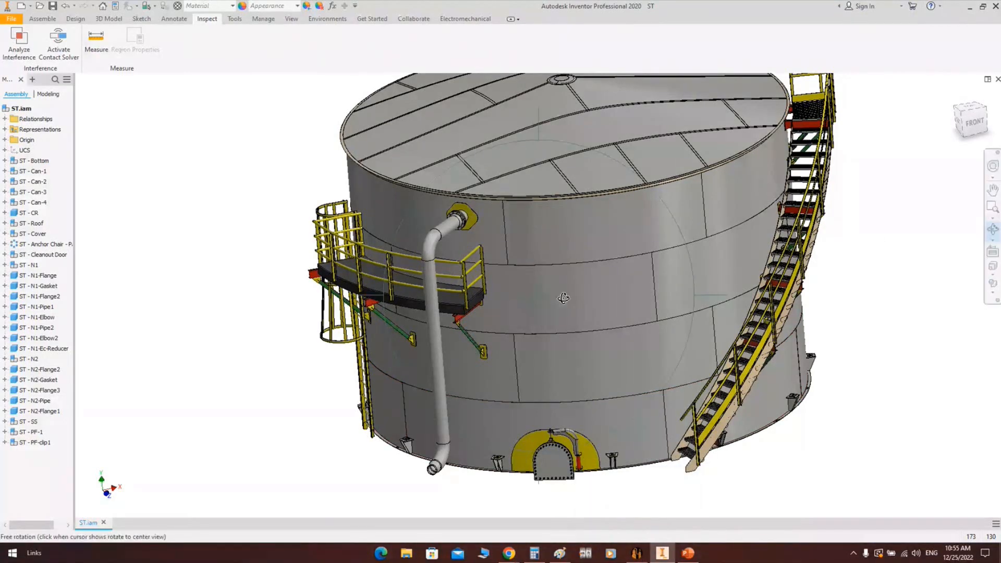
left_click_drag(563, 297, 560, 328)
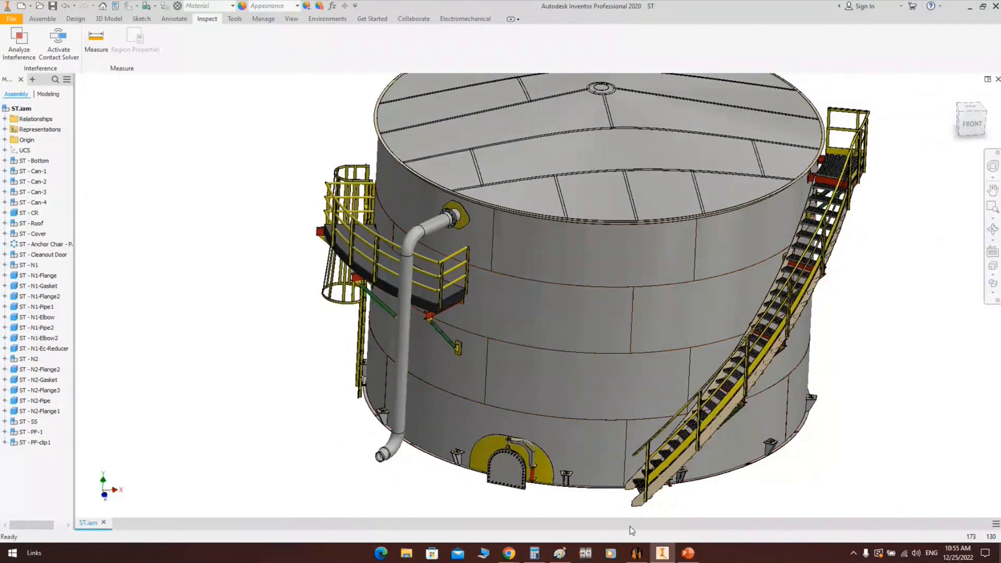
Switch to Static Equipment Generator, open the project's bill of materials, and narrow its quantity and description columns
left_click(634, 553)
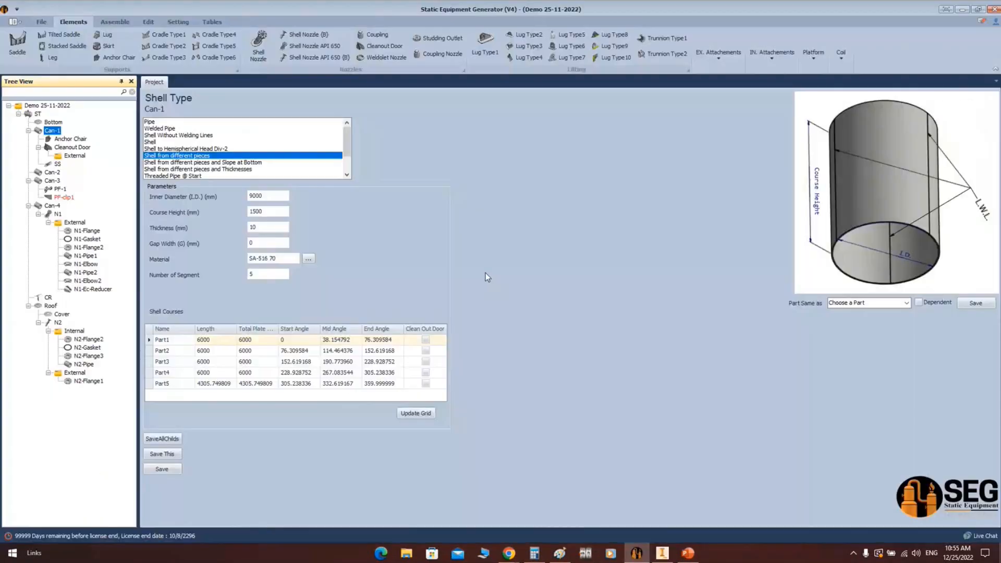
left_click(210, 23)
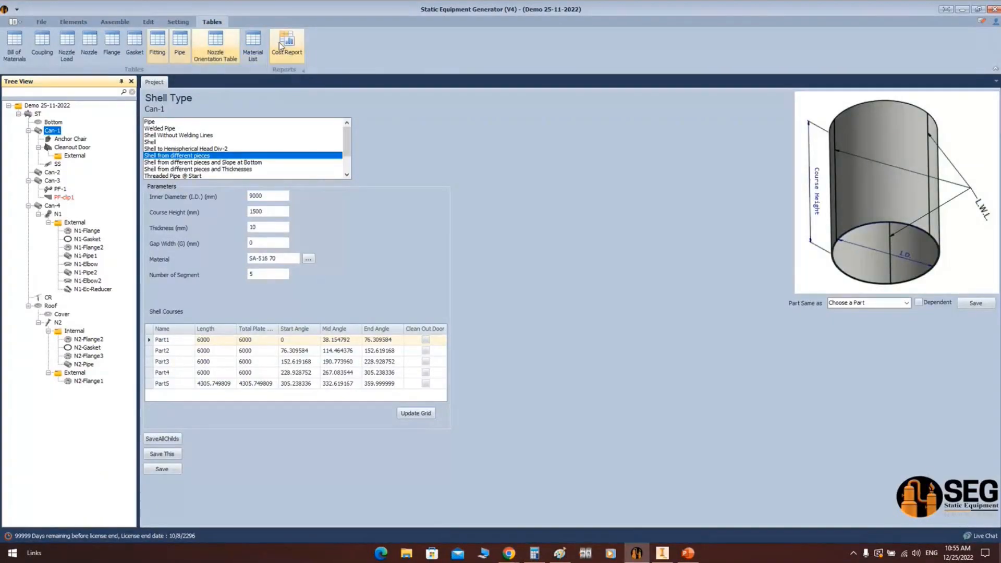
left_click(14, 46)
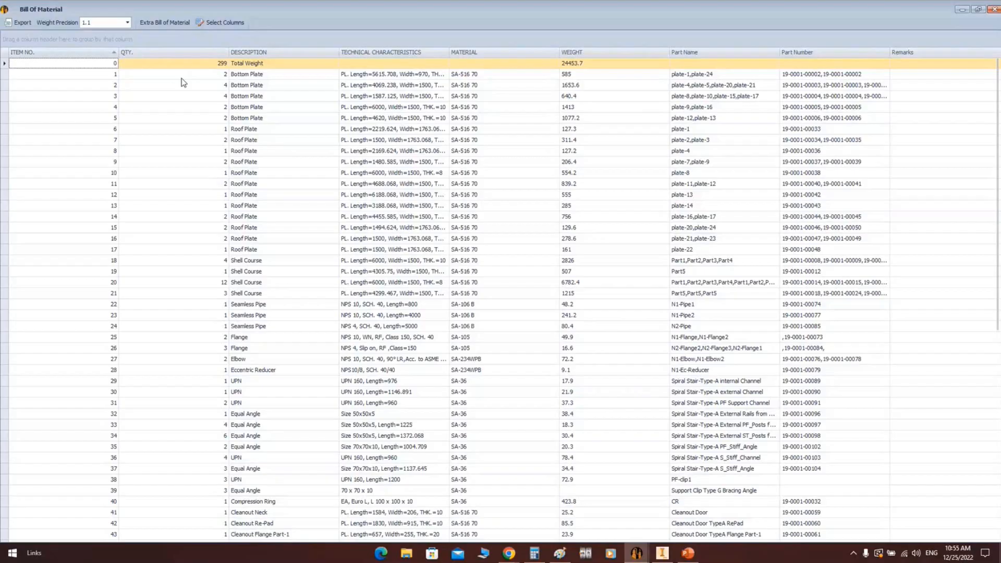
left_click_drag(229, 52, 142, 52)
left_click_drag(264, 51, 204, 52)
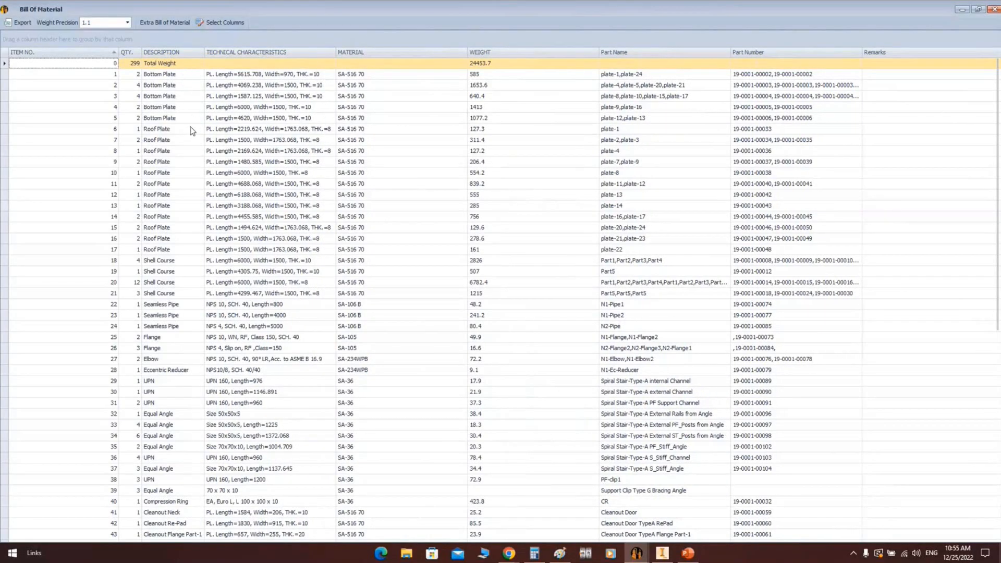
double_click(335, 52)
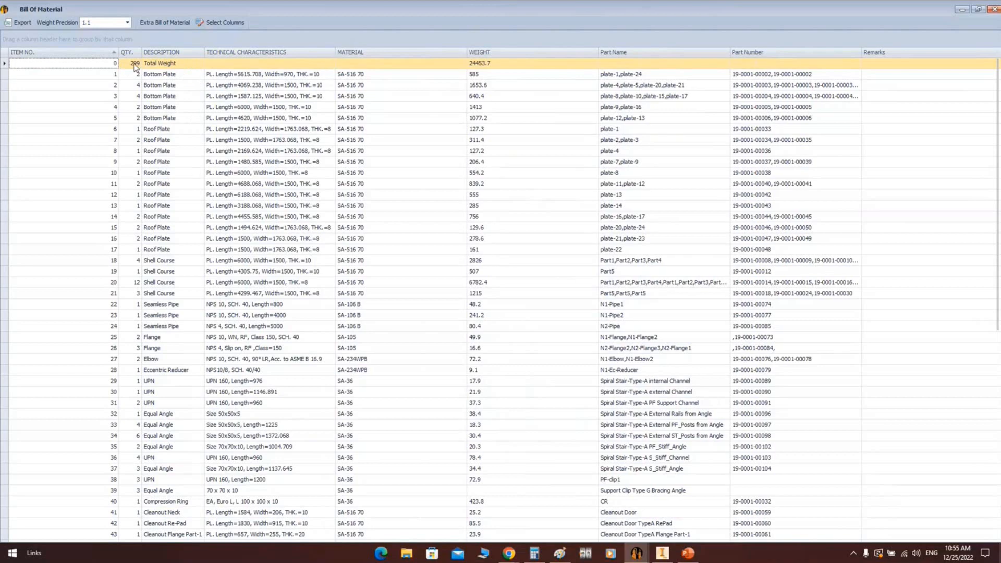
Examine the first bottom plate item in the bill of materials, including its quantity, description, technical characteristics and weight
left_click(106, 77)
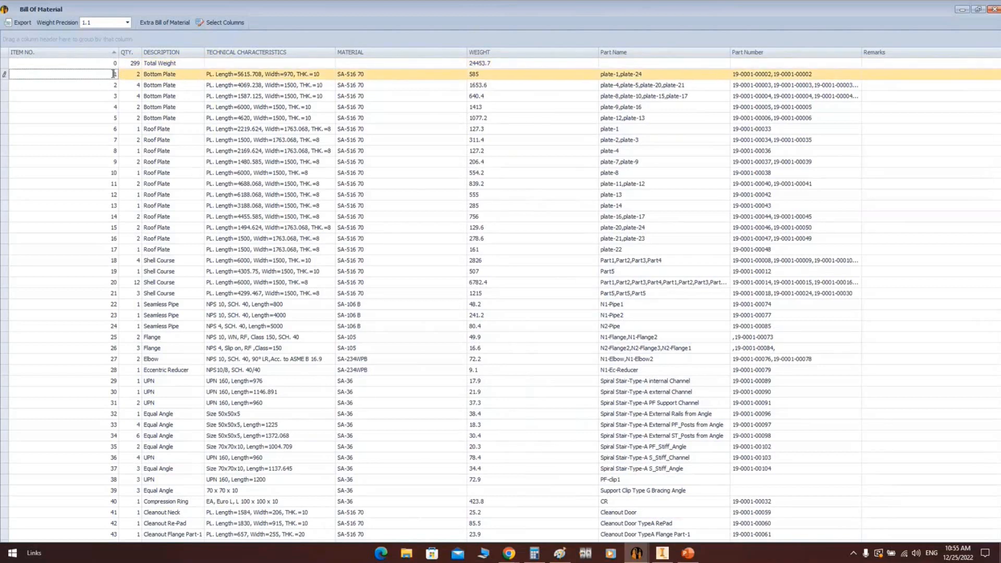
left_click(135, 76)
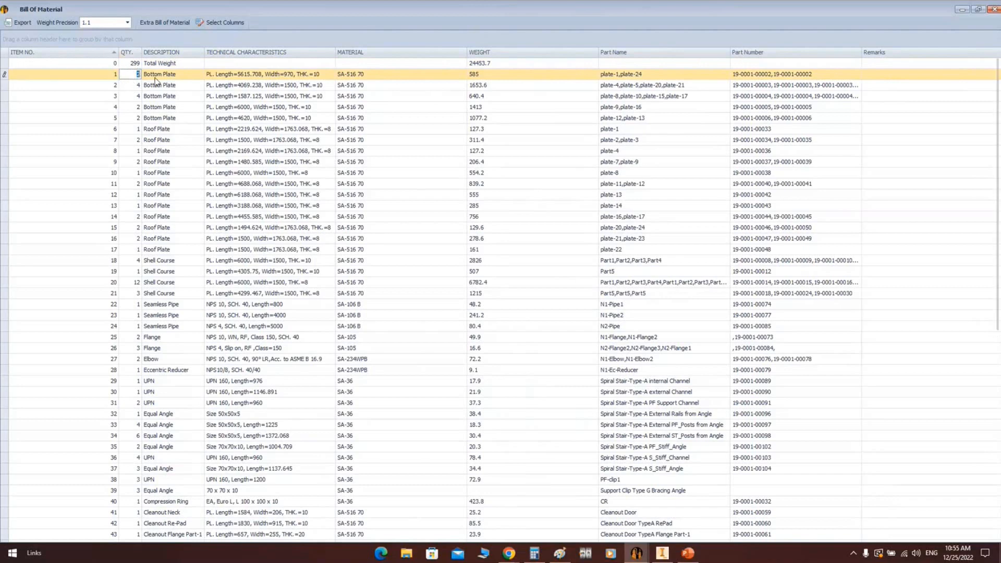
left_click(173, 76)
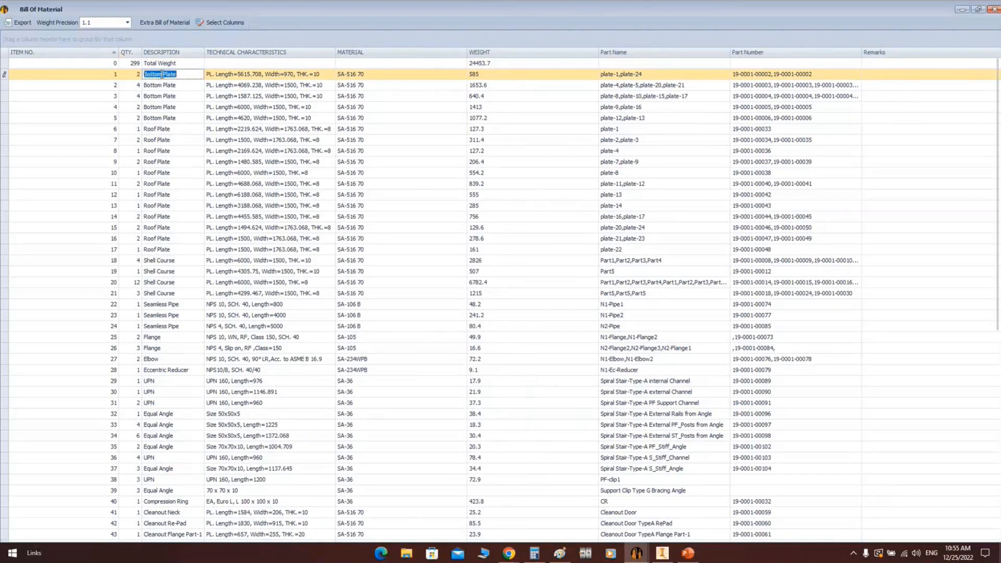
left_click_drag(324, 74, 196, 74)
left_click(138, 75)
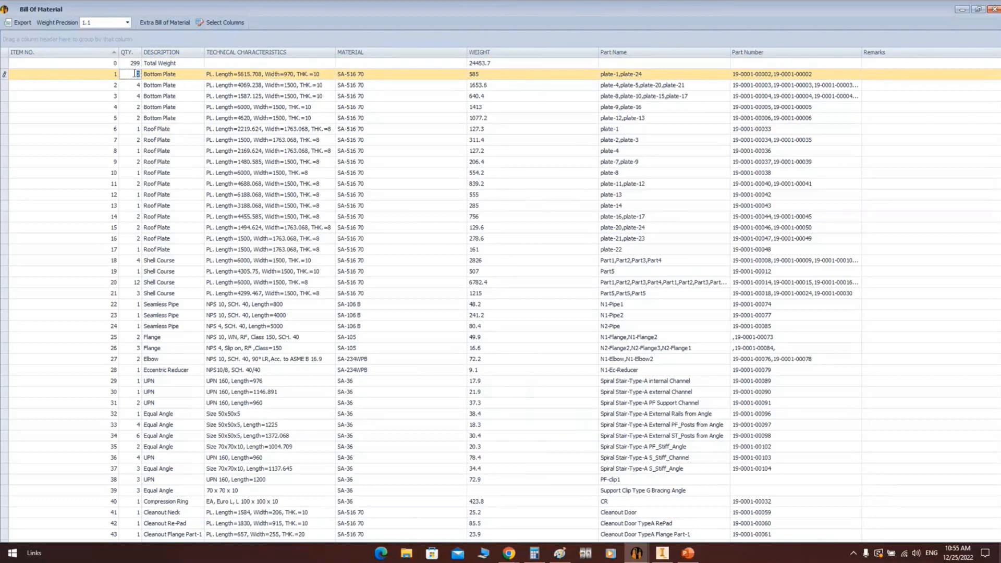
left_click(482, 75)
double_click(482, 74)
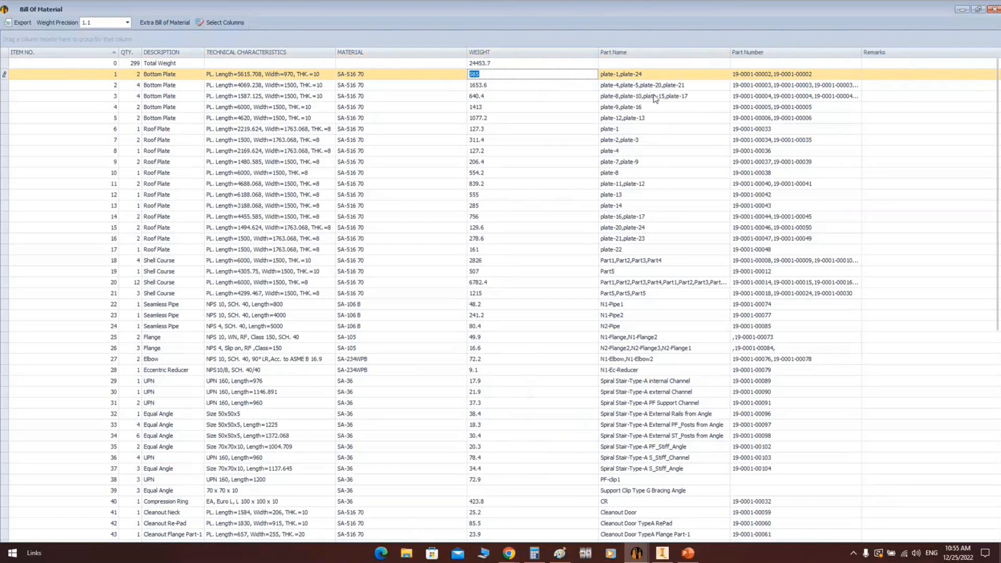
Examine the part names of bottom plate item 2 and the characteristics, material, weight and part names of flange item 26
left_click(683, 85)
left_click_drag(684, 85, 587, 87)
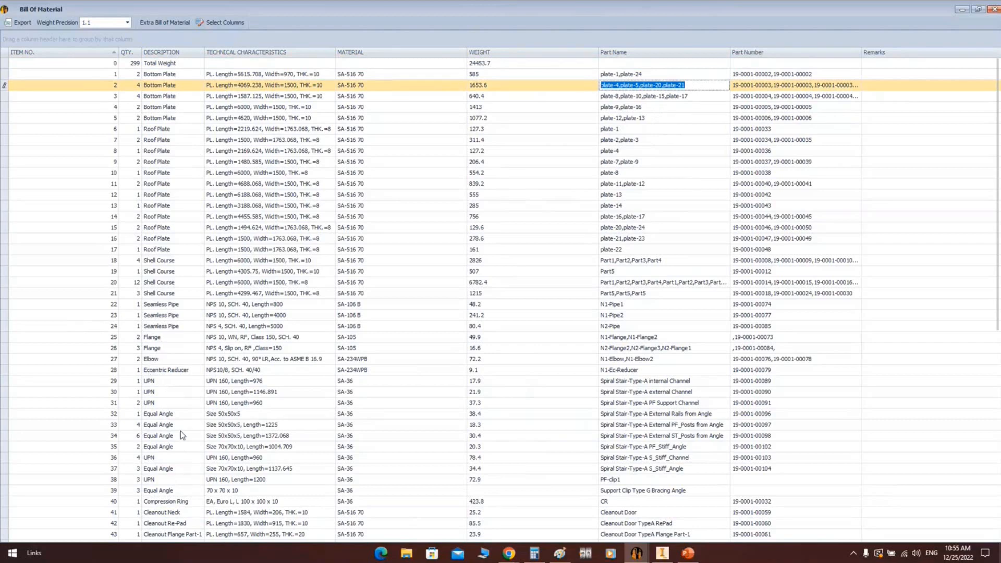
left_click(12, 347)
key("Tab")
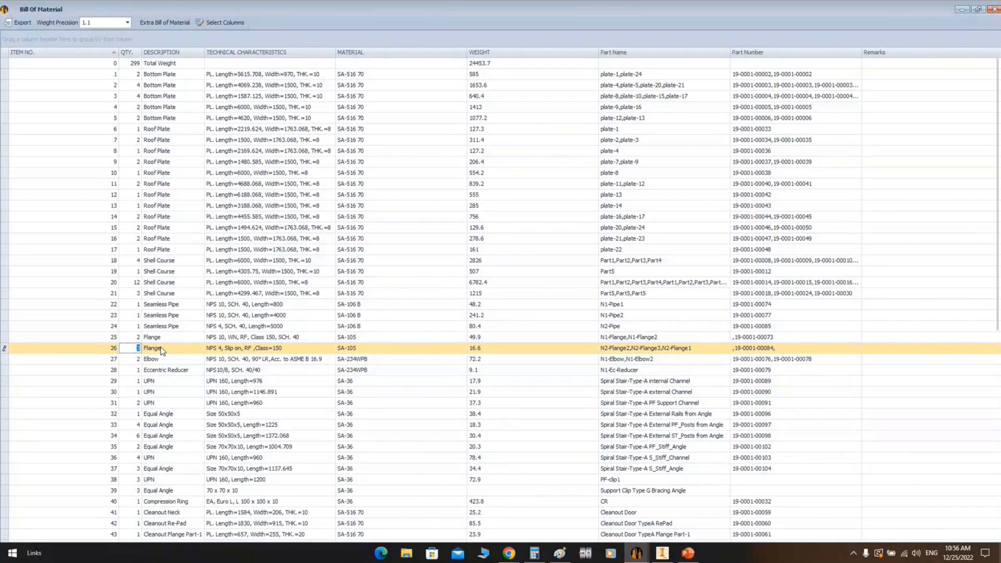
left_click(214, 349)
left_click(208, 351)
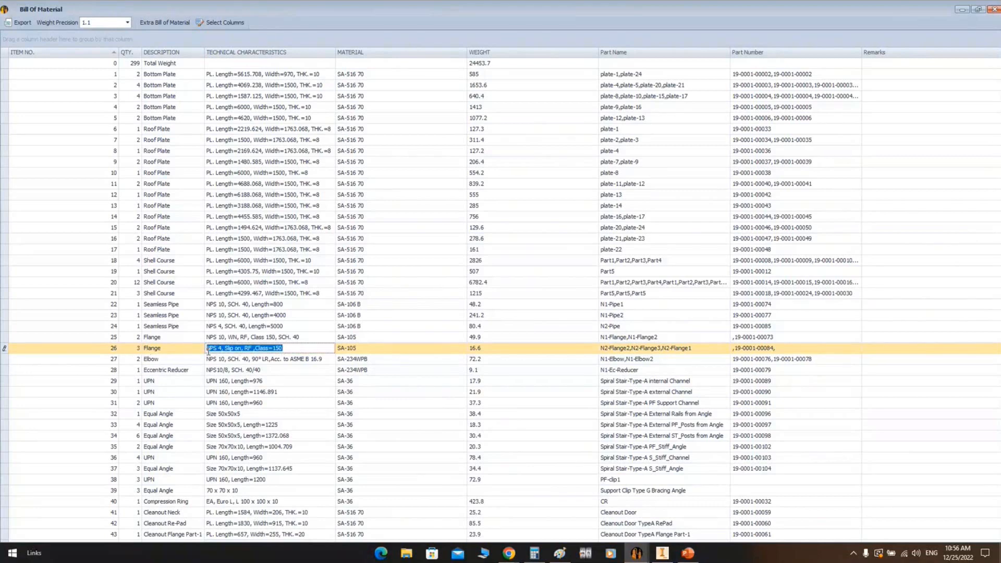
left_click(209, 349)
left_click_drag(208, 348, 257, 351)
left_click(233, 348)
key("Tab")
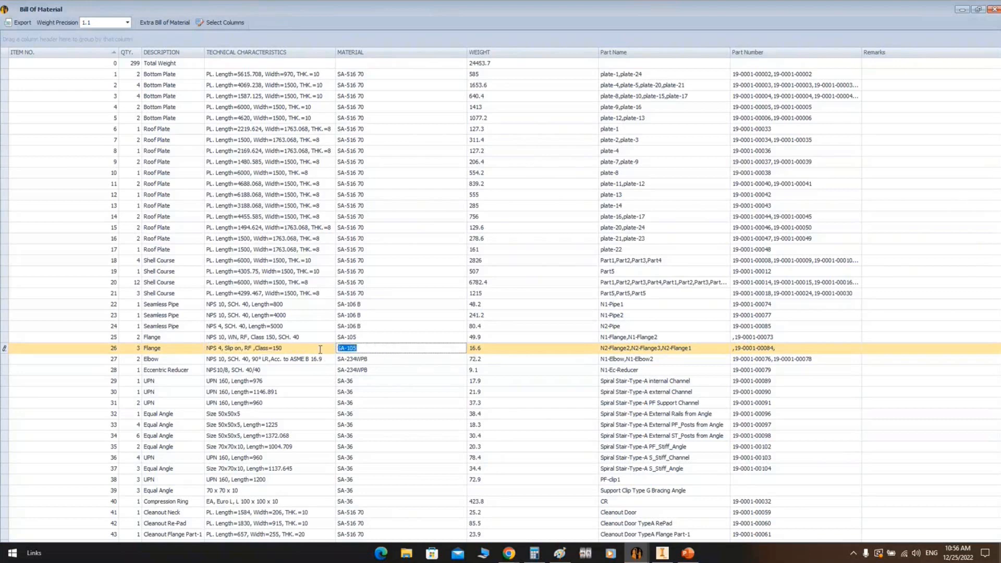
left_click(475, 348)
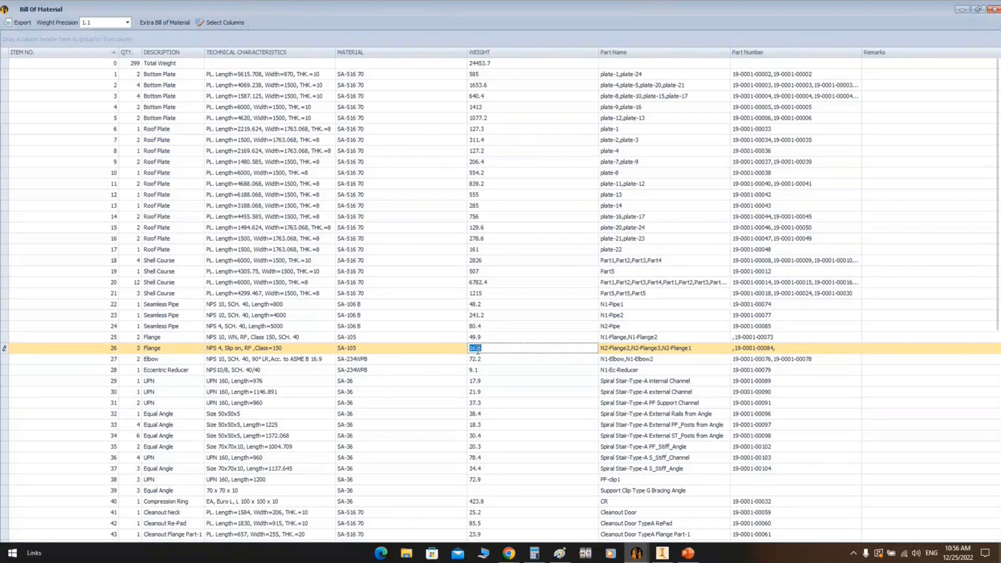
left_click(662, 348)
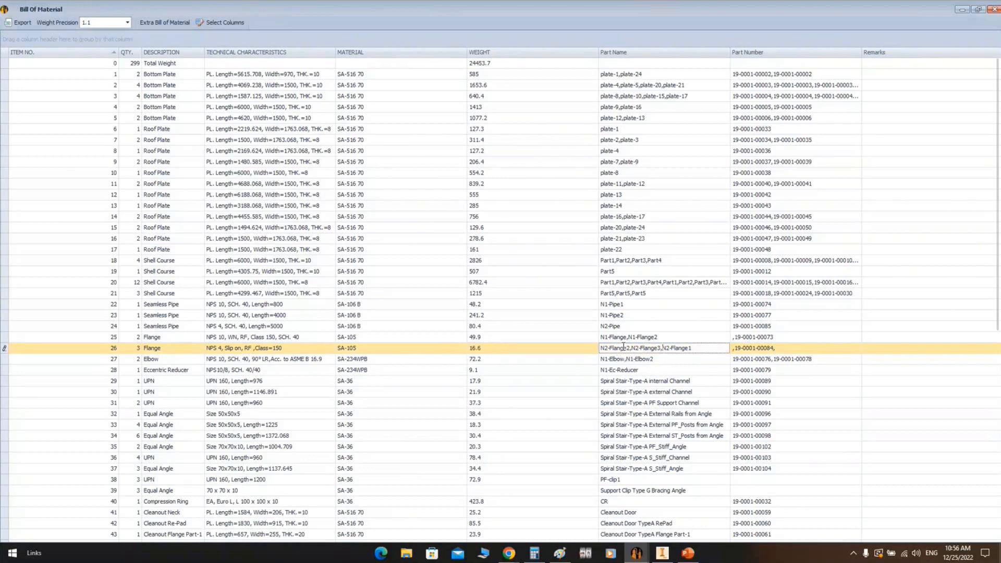
mouse_move(602, 349)
left_mouse_down()
mouse_move(694, 351)
mouse_move(590, 346)
left_mouse_up()
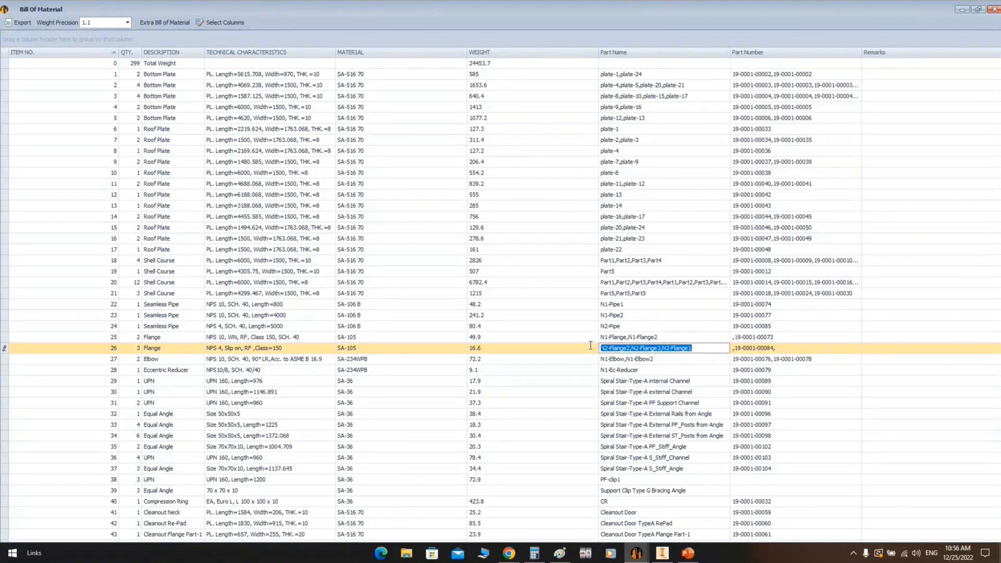
Examine the part names of items 25 and 24, and read through the rest of the bill of materials
left_click(661, 339)
left_click_drag(660, 339, 600, 338)
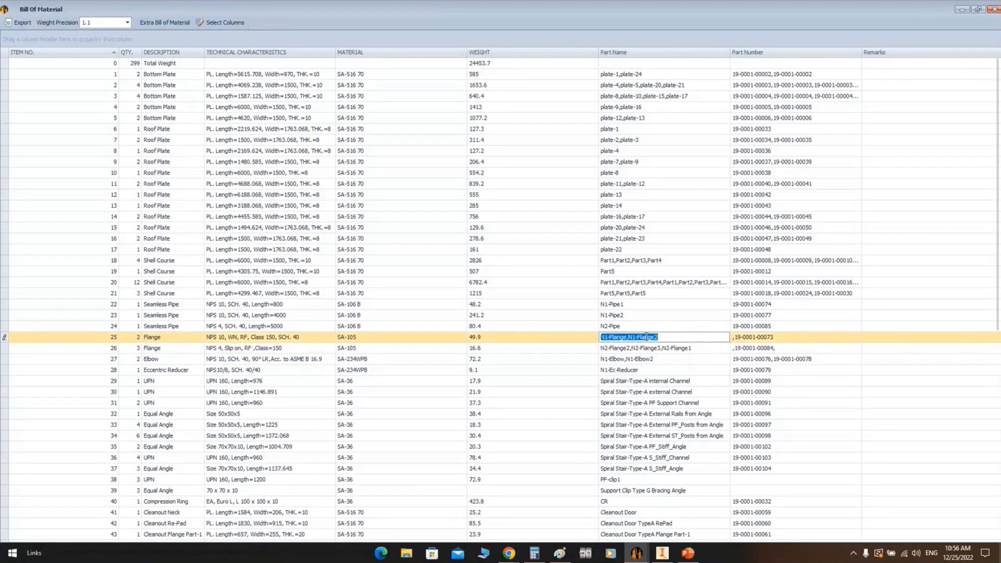
left_click(636, 328)
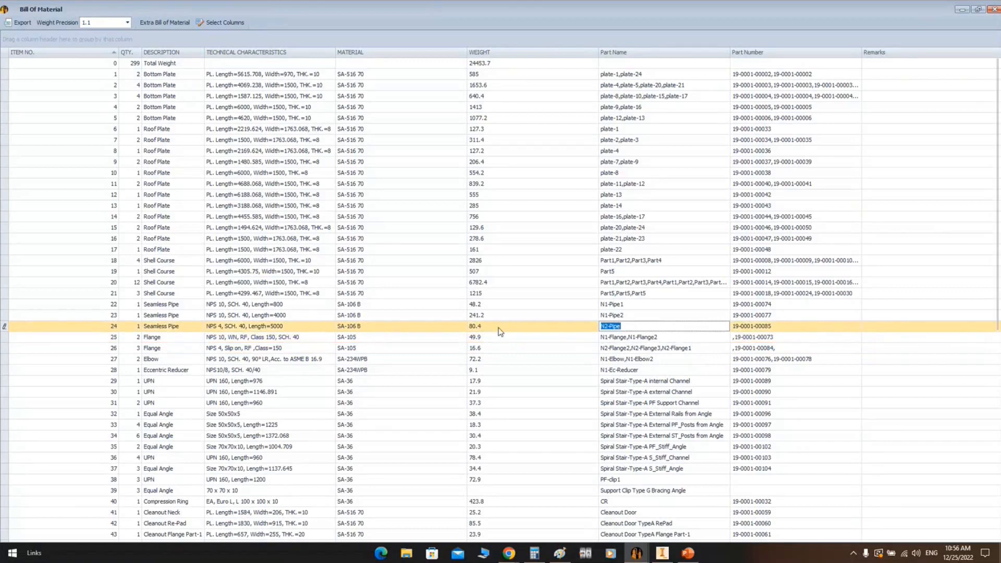
scroll(987, 179, "down", 5)
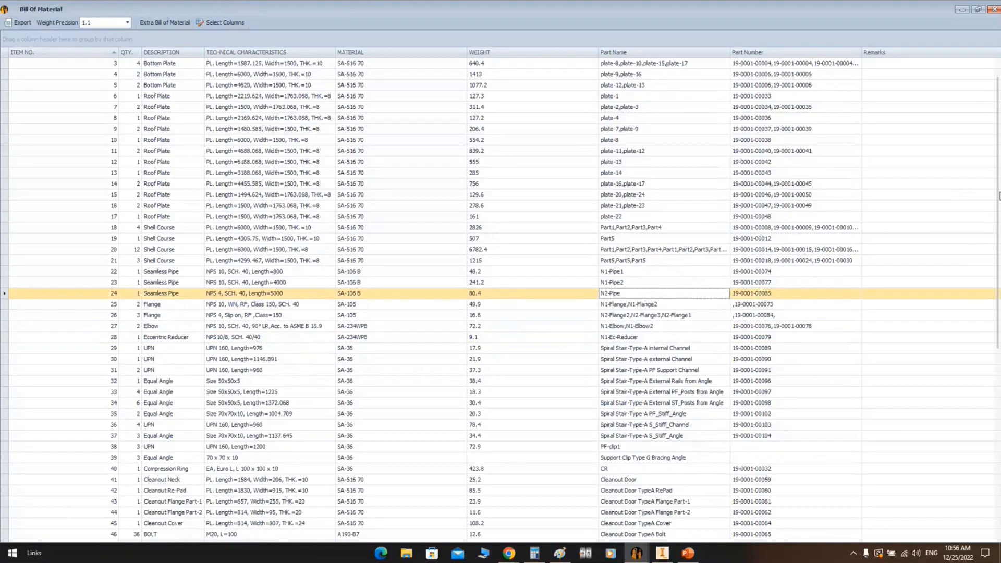
scroll(996, 156, "down", 5)
scroll(996, 209, "up", 8)
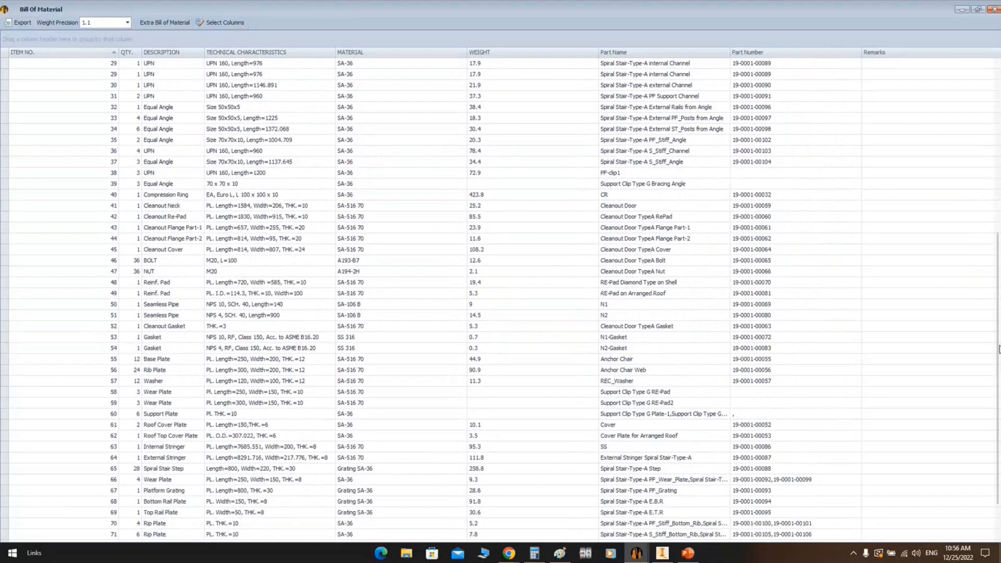
scroll(996, 221, "up", 3)
scroll(996, 221, "down", 11)
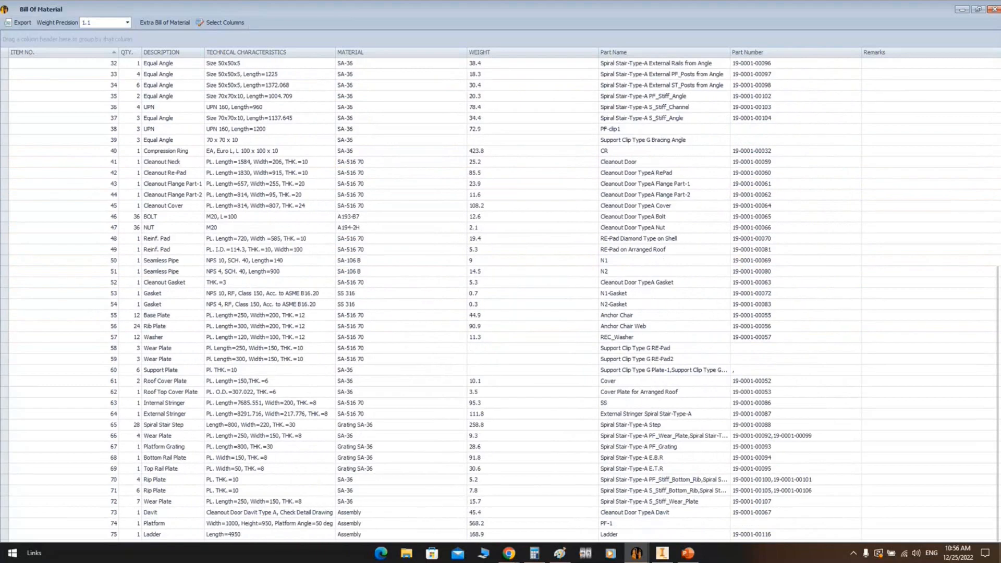
scroll(984, 179, "up", 11)
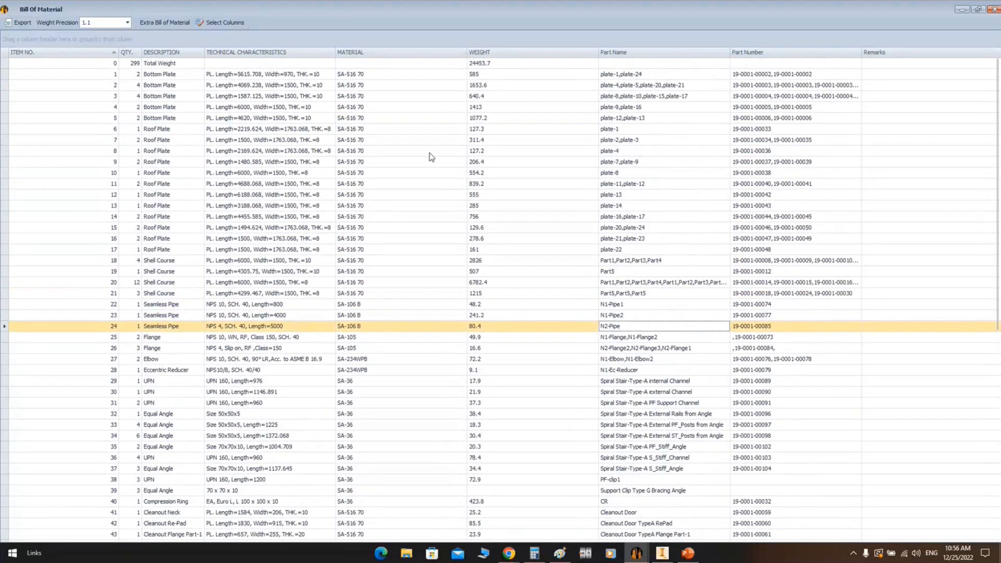
Examine the weight entry in the Total Weight row of the bill of materials
left_click(487, 66)
left_click_drag(501, 64, 460, 79)
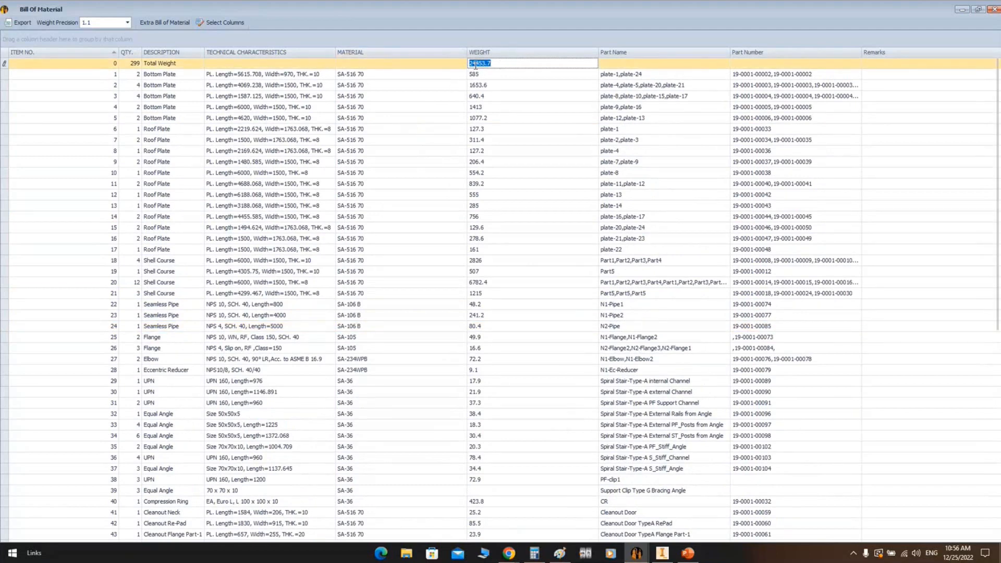
left_click_drag(477, 65, 559, 82)
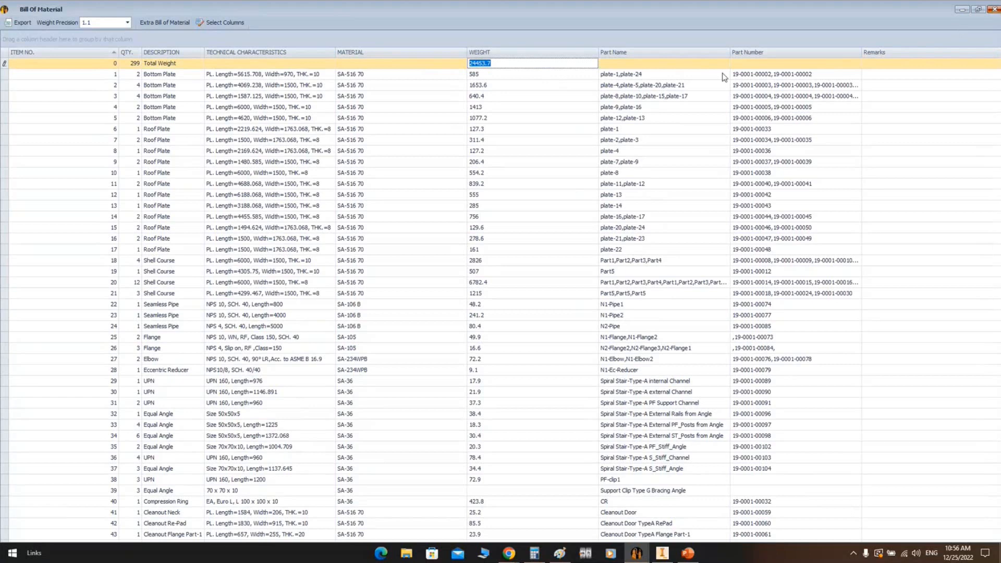
Reopen the bill of materials and export it to the Desktop as an Excel file named Tank BOM
left_click(995, 11)
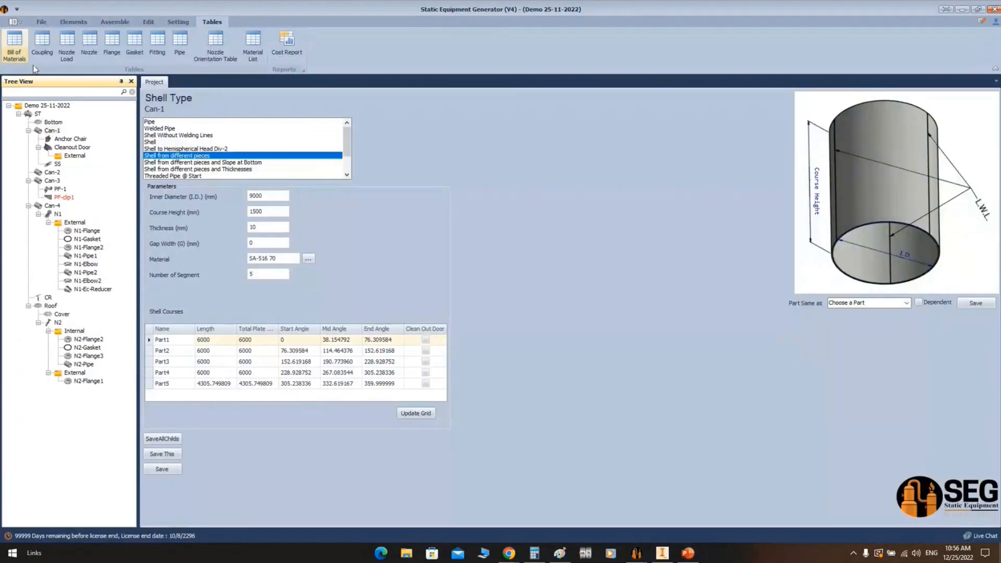
left_click(18, 50)
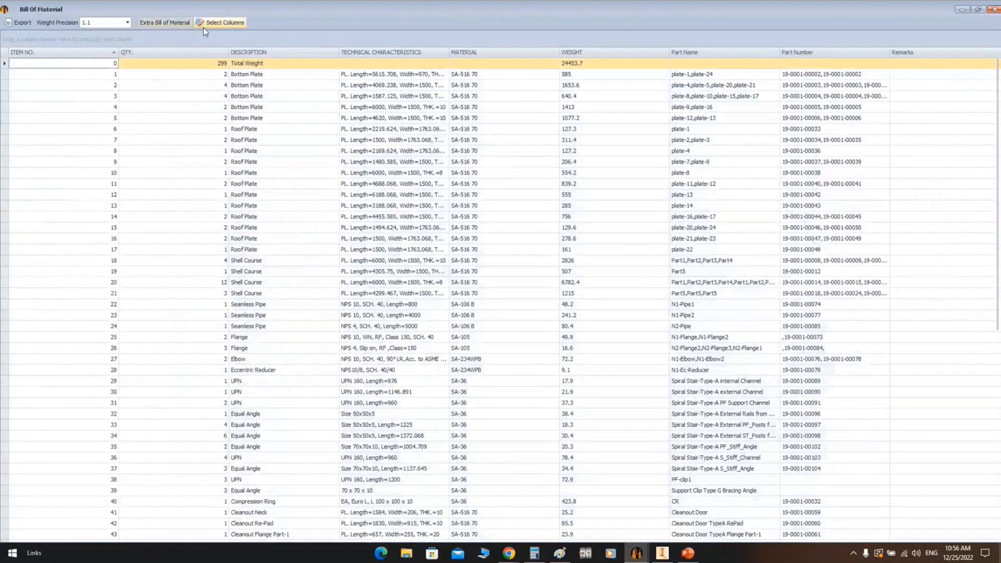
left_click(165, 23)
left_click(660, 190)
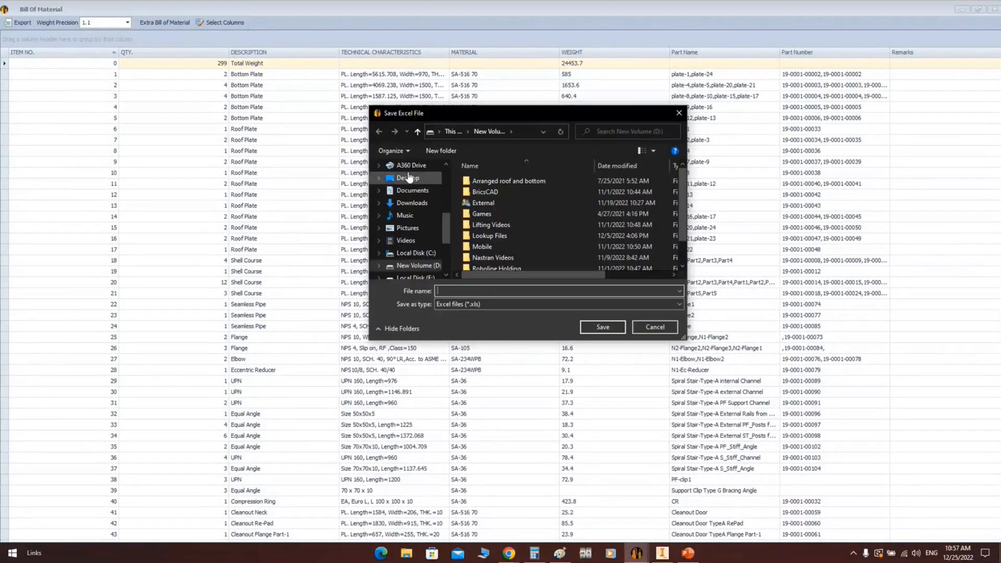
left_click(408, 177)
left_click(450, 293)
type("Tank BOM")
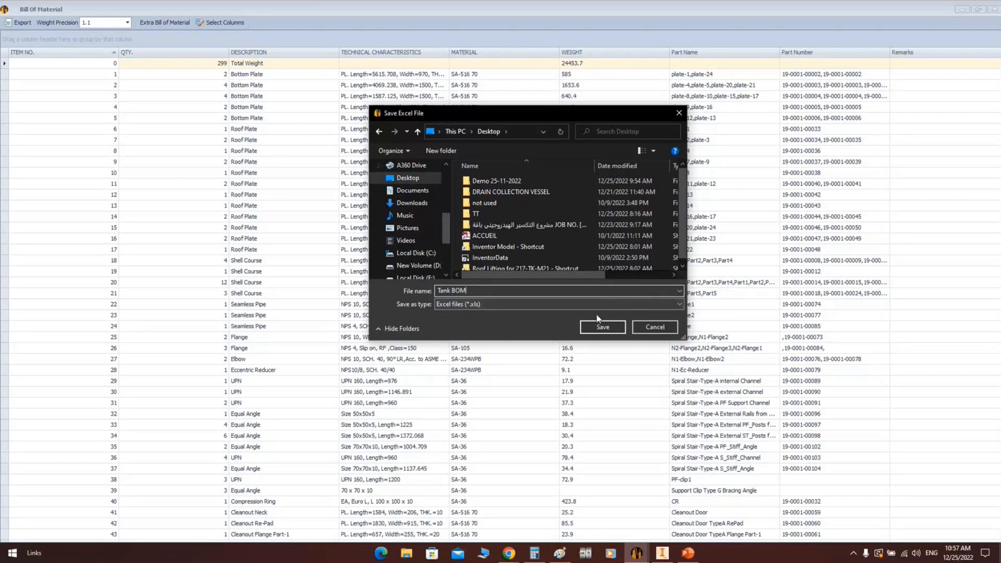
left_click(602, 327)
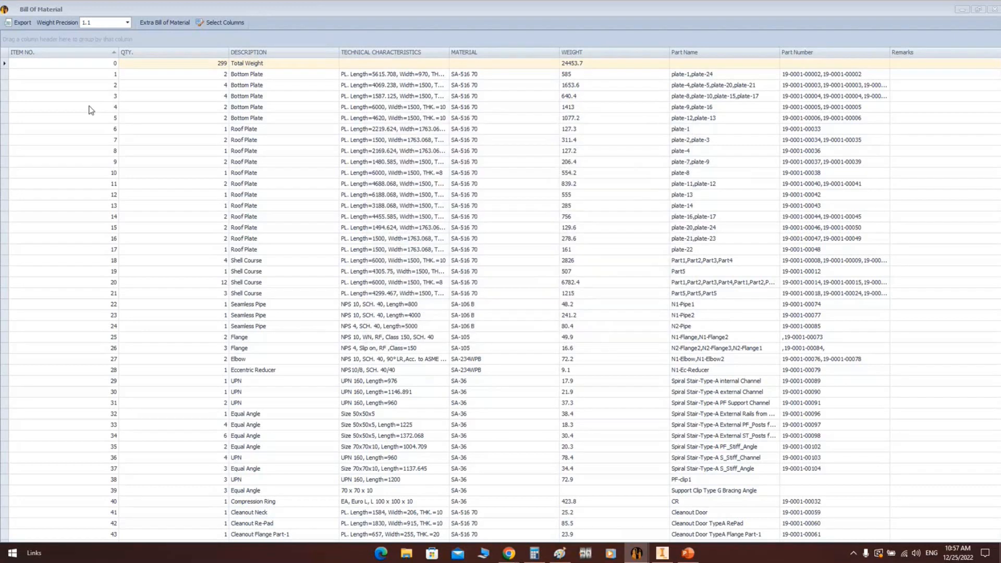
Close the bill of materials, minimize the remaining windows and open the exported Tank BOM workbook from the desktop
left_click(993, 11)
left_click(963, 9)
left_click(965, 7)
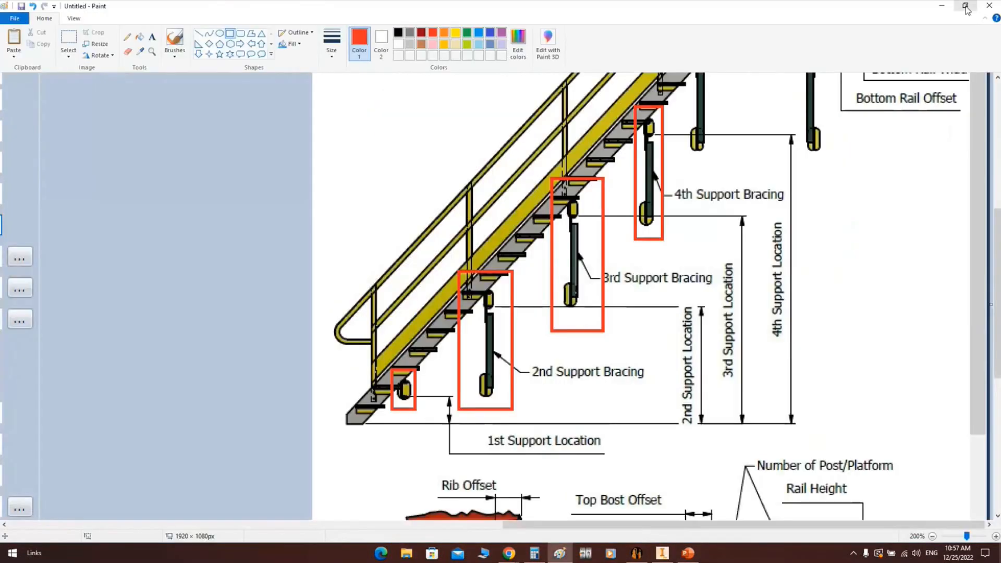
left_click(947, 9)
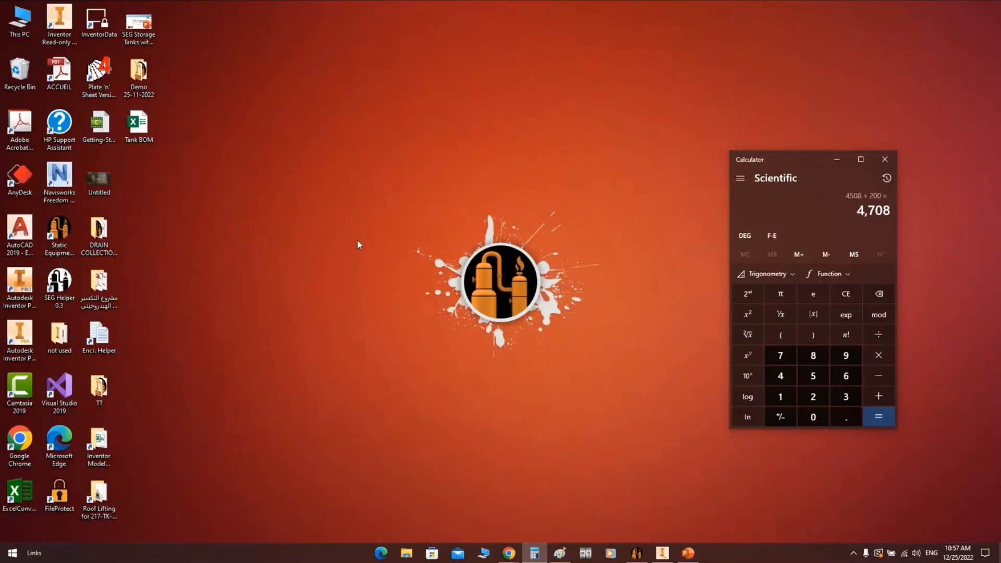
double_click(145, 128)
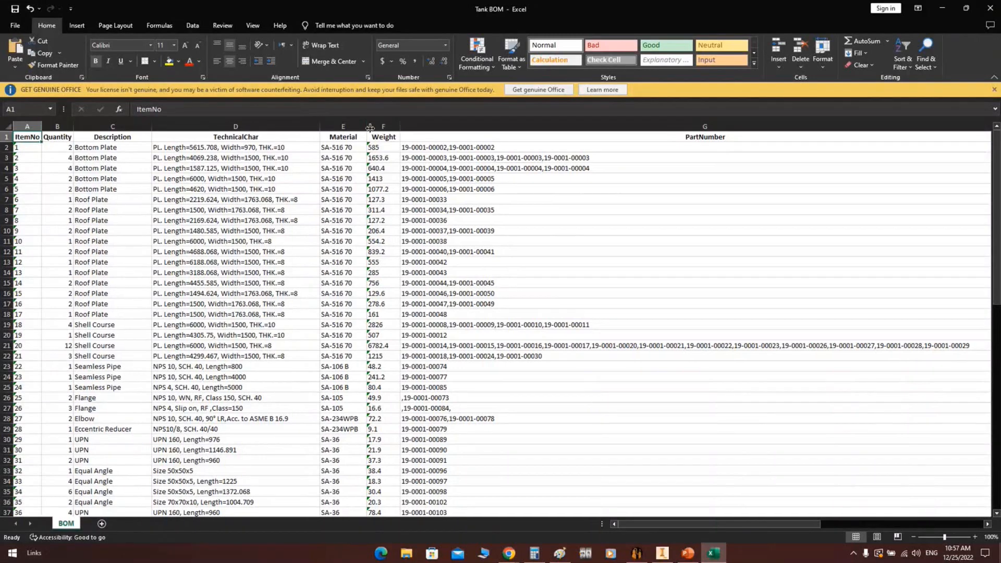
Fit the Material and Weight column widths, review the BOM sheet through to the total weight row, and close the workbook
double_click(367, 127)
double_click(400, 127)
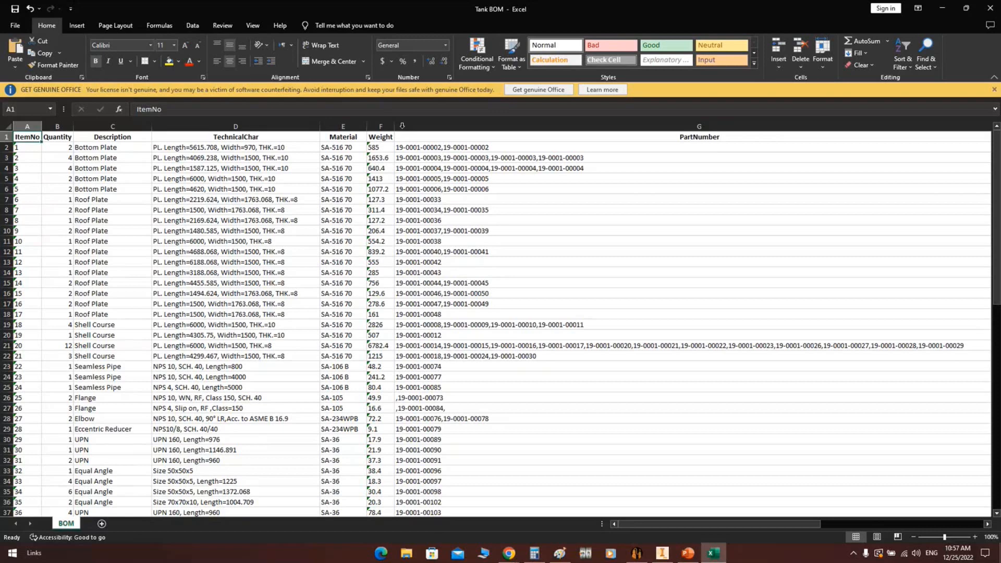
scroll(425, 287, "down", 15)
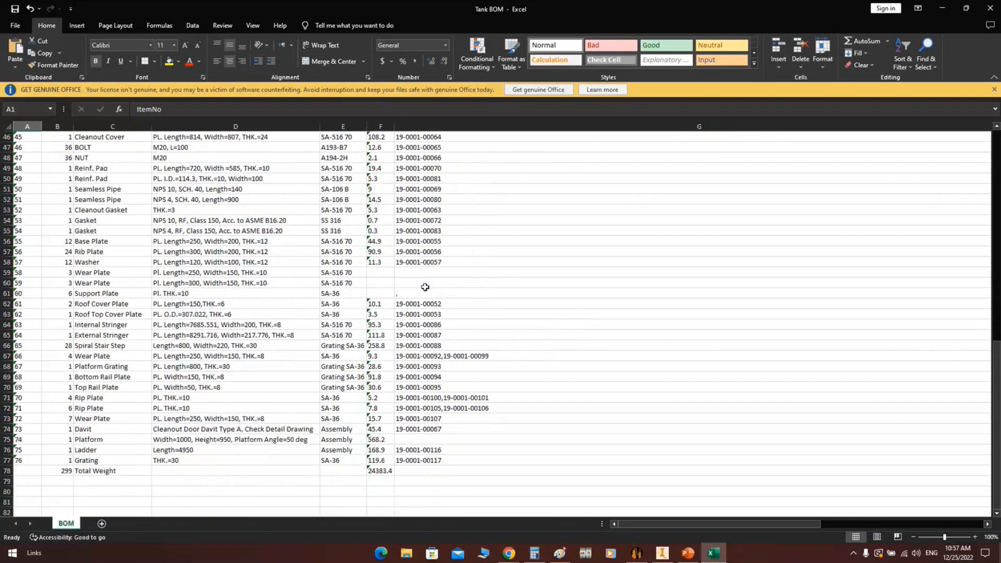
scroll(424, 287, "up", 15)
left_click(989, 8)
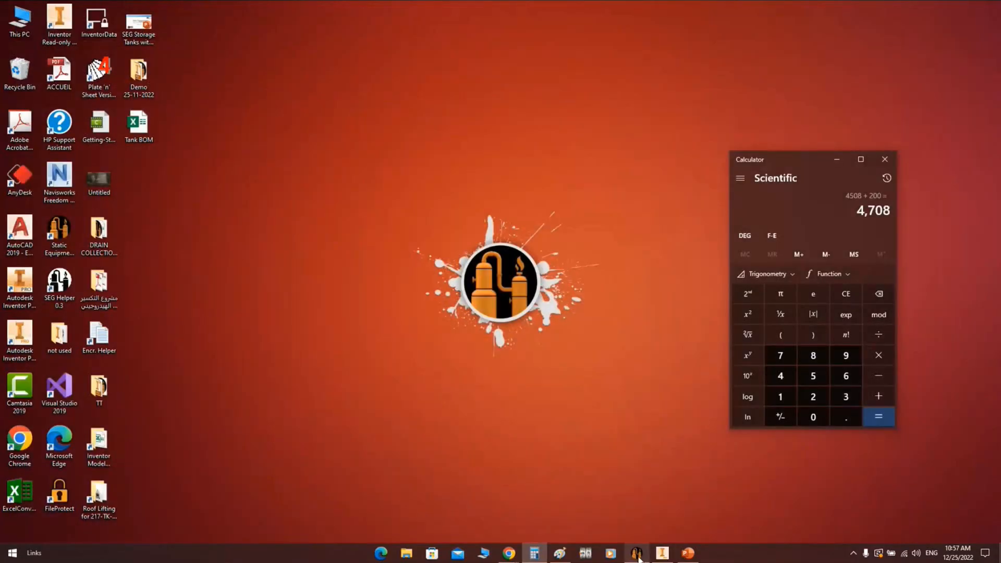
Switch briefly to Static Equipment Generator, minimize the open windows and reopen the Tank BOM workbook from the desktop
left_click(637, 554)
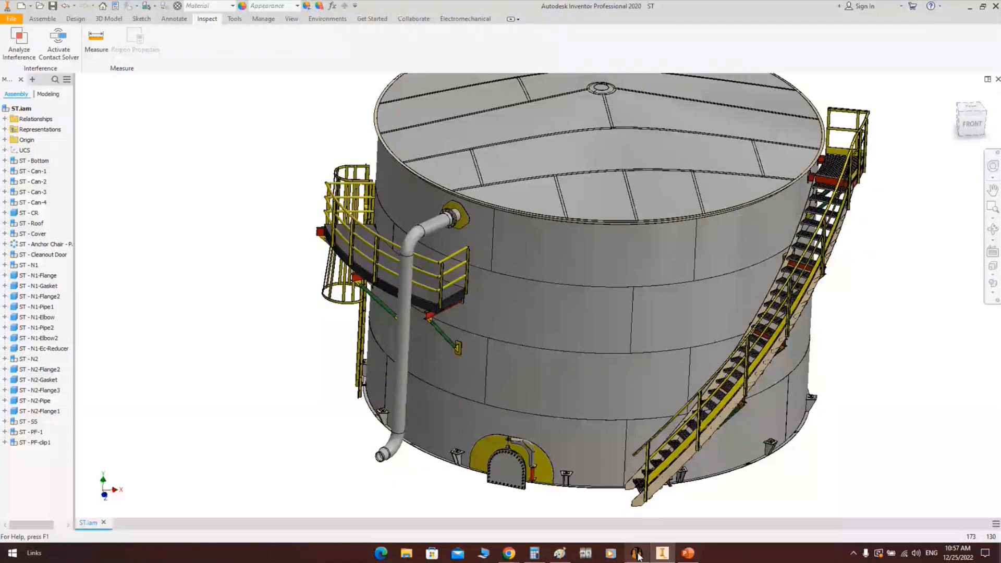
left_click(637, 554)
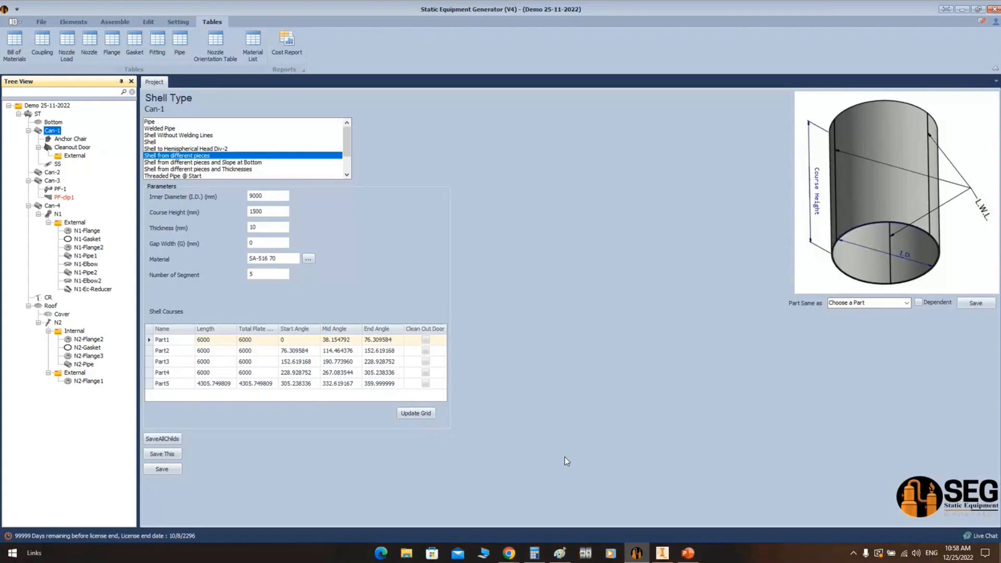
left_click(963, 10)
left_click(968, 9)
double_click(138, 125)
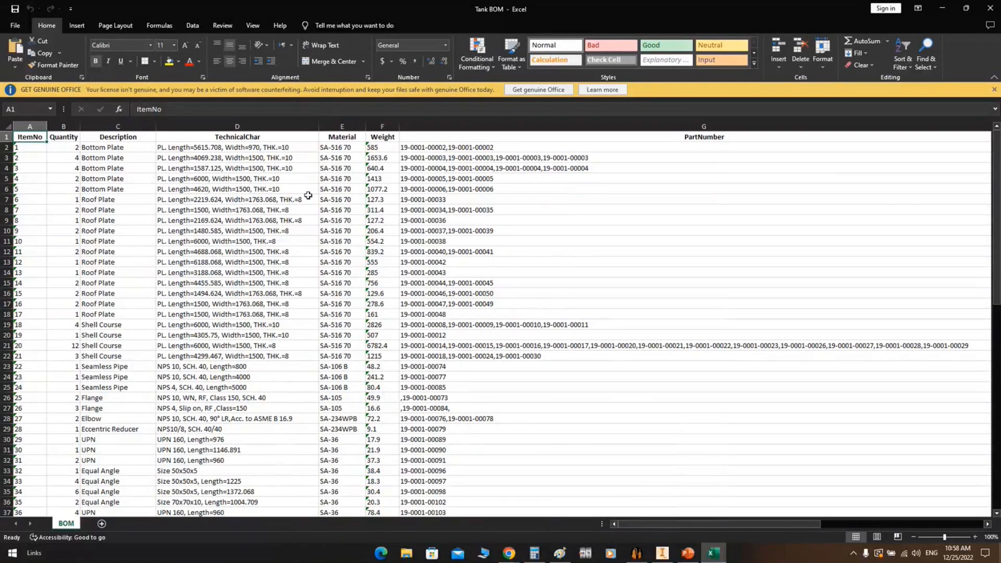
Switch to Autodesk Inventor and open the tank's bottom subassembly from ST.iam in its own document
left_click(661, 553)
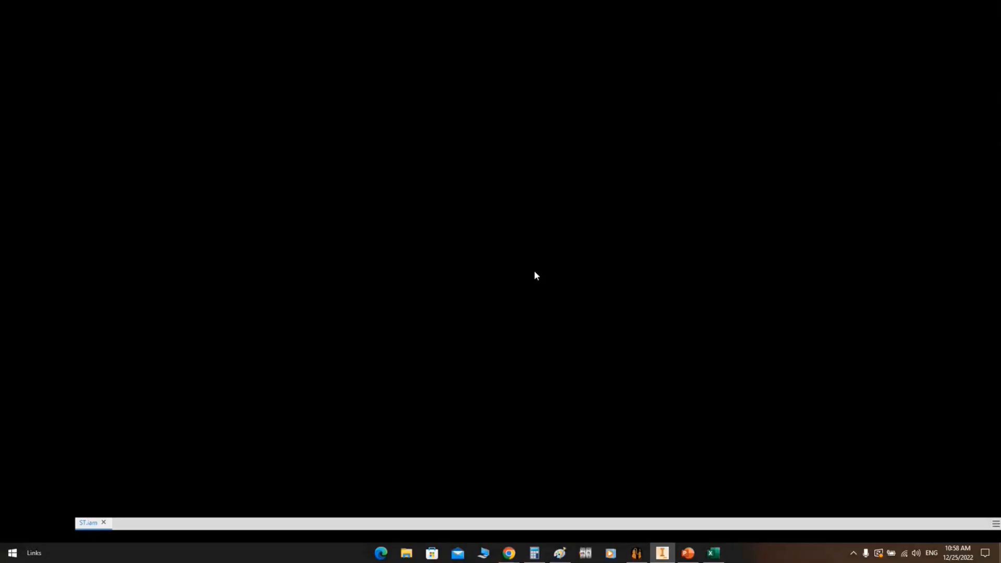
left_click(992, 229)
left_click_drag(626, 351, 607, 263)
right_click(608, 264)
left_click(644, 264)
right_click(616, 310)
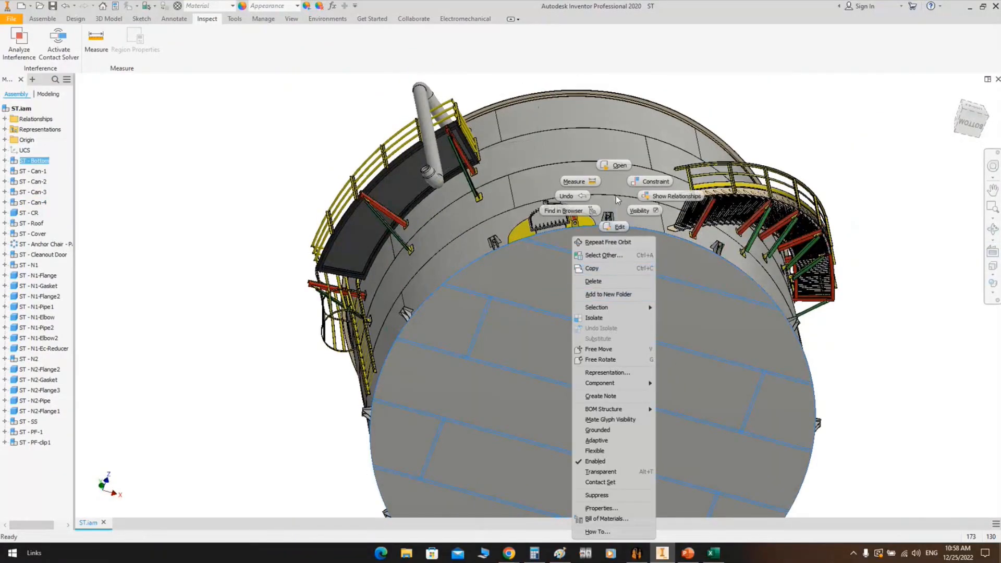
left_click(615, 165)
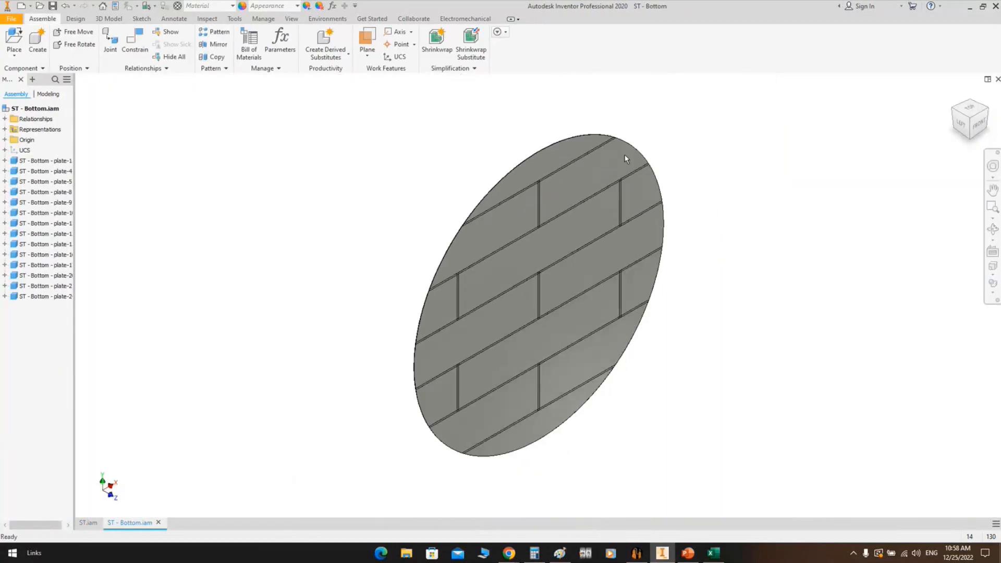
Create a nest from the ST - Bottom assembly using the Standard (mm).inest template
right_click(24, 108)
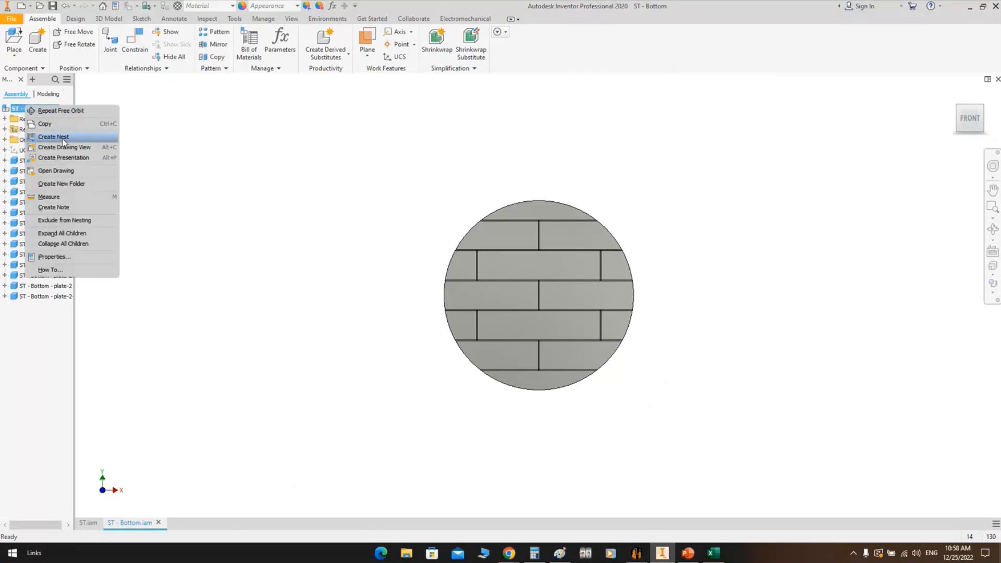
left_click(532, 165)
left_click(552, 256)
left_click(551, 279)
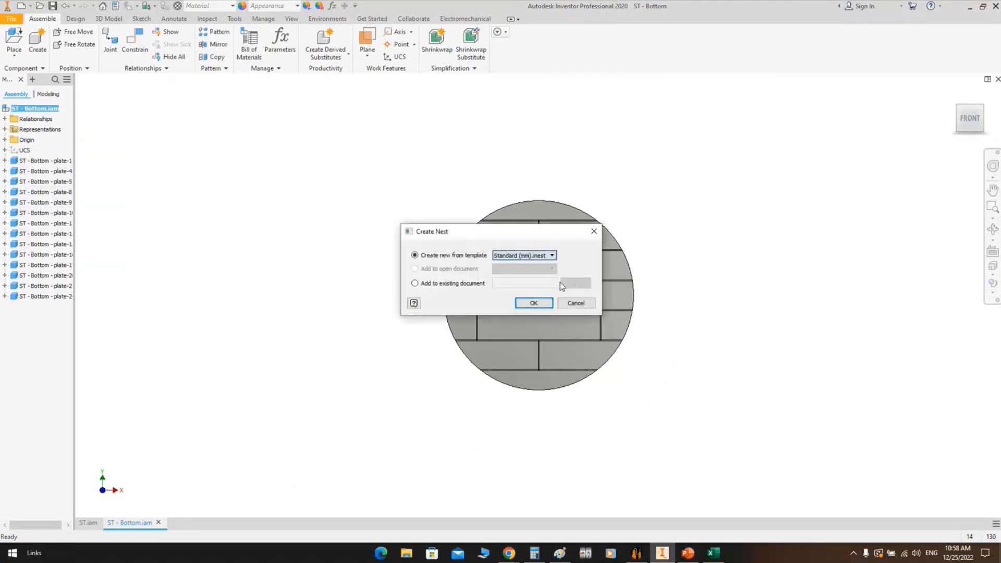
left_click(533, 303)
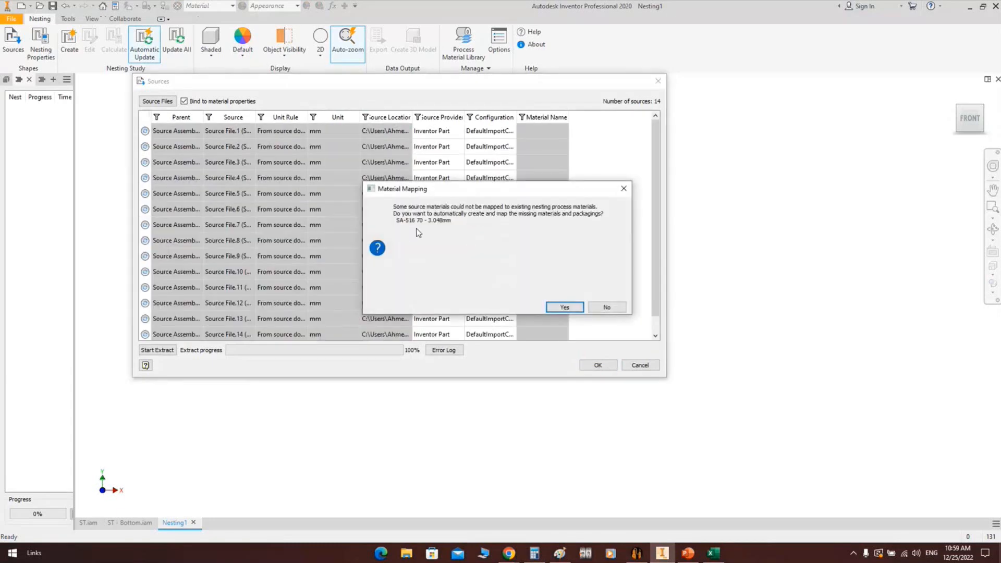
Create and map the missing SA-516 70 - 3.048mm nesting material and leave the source extraction running
left_click(563, 308)
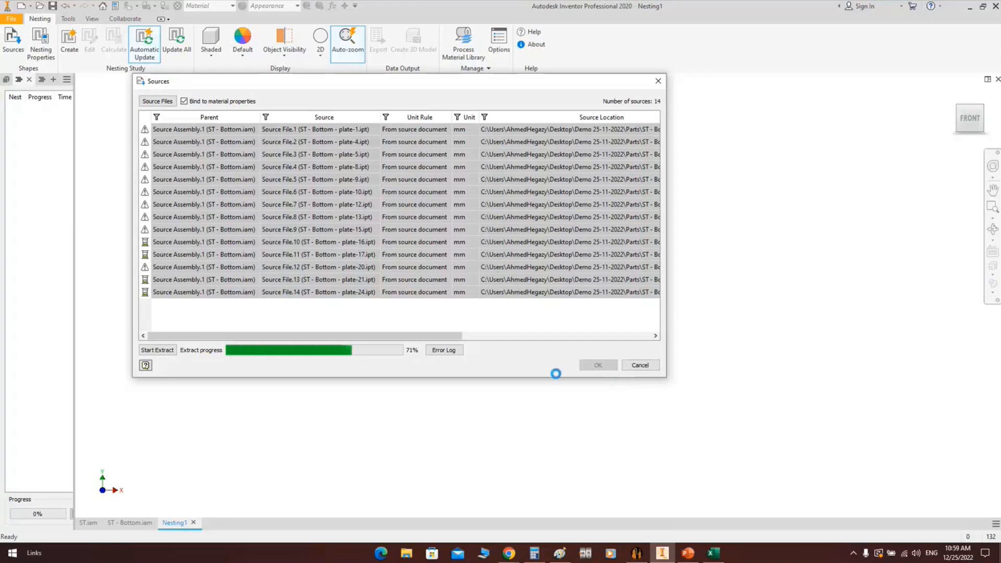
left_click(13, 552)
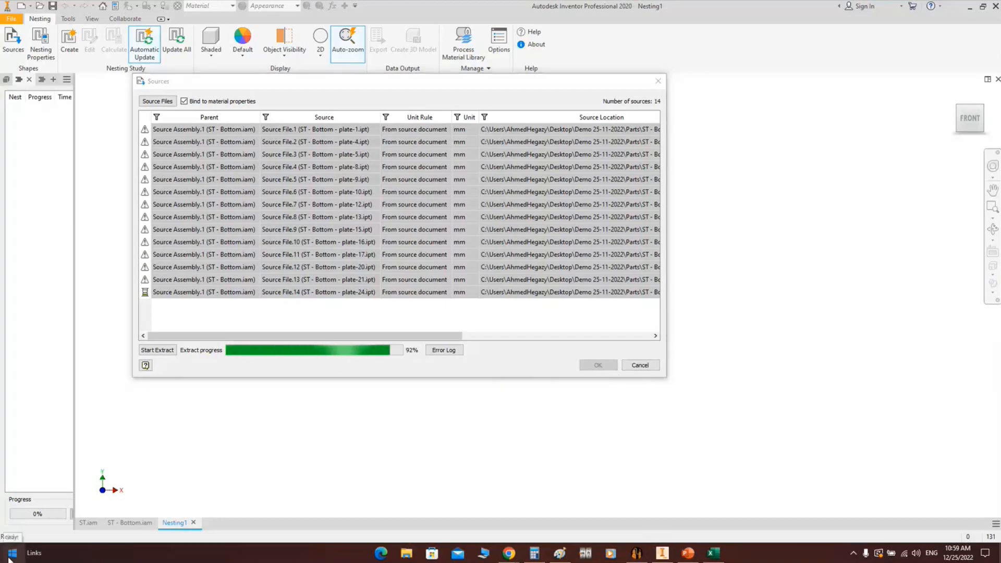
left_click(213, 265)
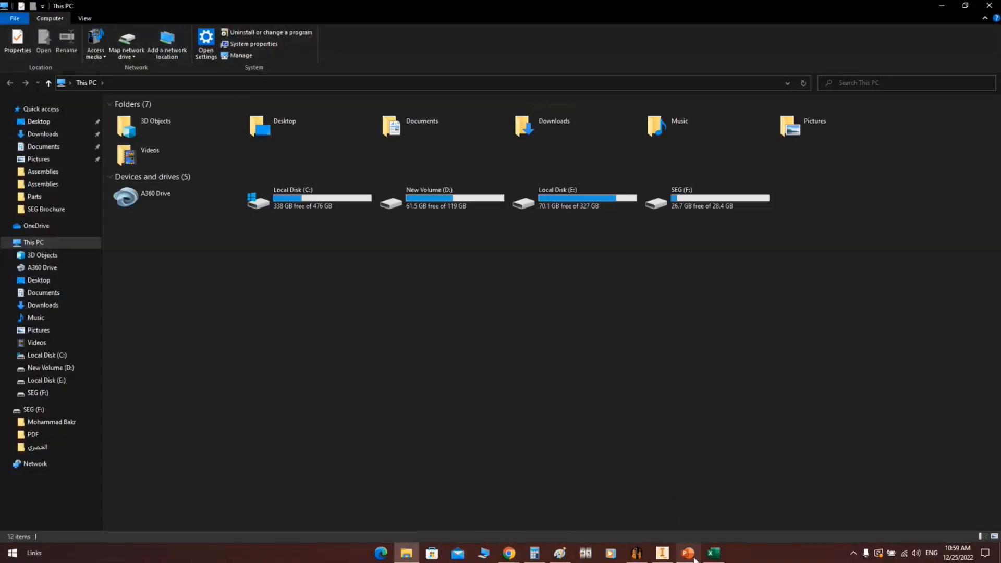
Switch to the SEG Storage Tanks presentation in PowerPoint and play the plate nesting video on slide 22
left_click(689, 555)
left_click(83, 344)
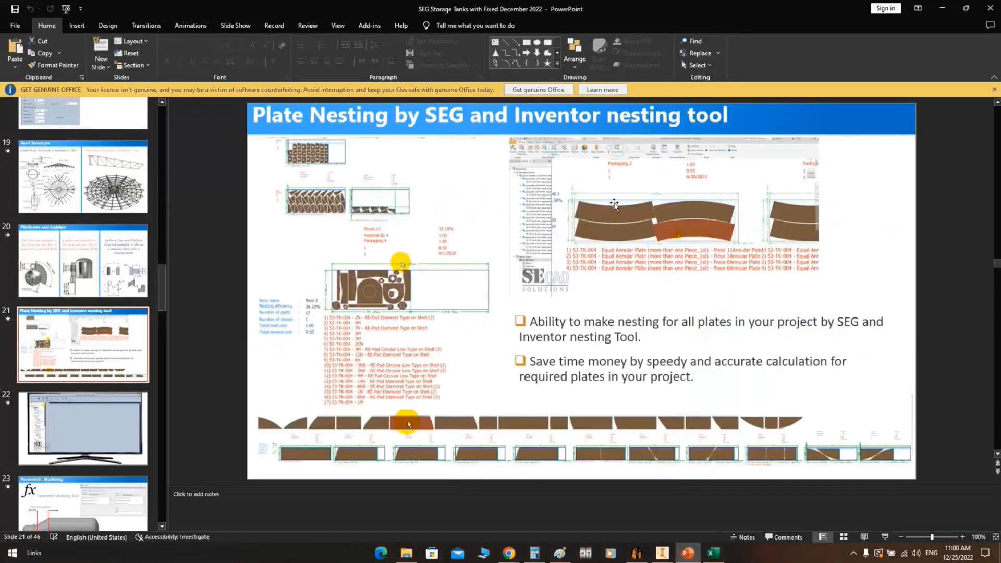
left_click(110, 414)
left_click(315, 427)
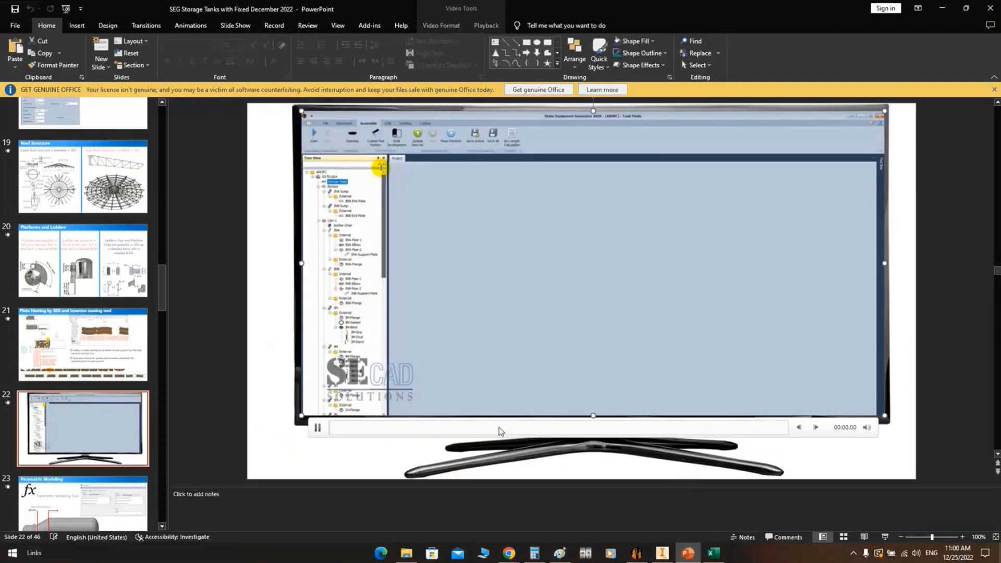
Skim the nesting video through the annular and bottom plate sheets to the HTML report, and minimize the presentation
left_click(479, 428)
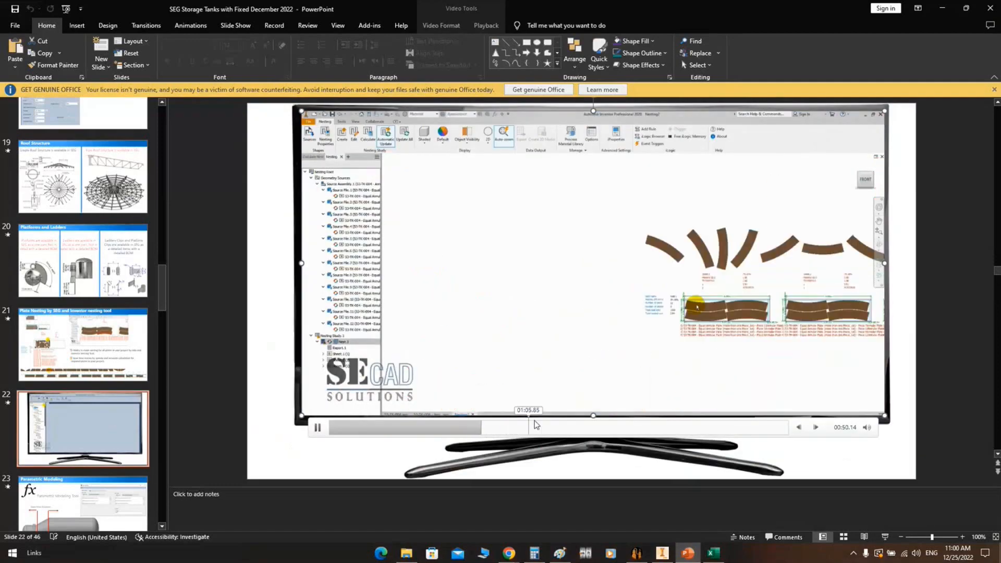
left_click_drag(515, 428, 620, 429)
left_click(654, 428)
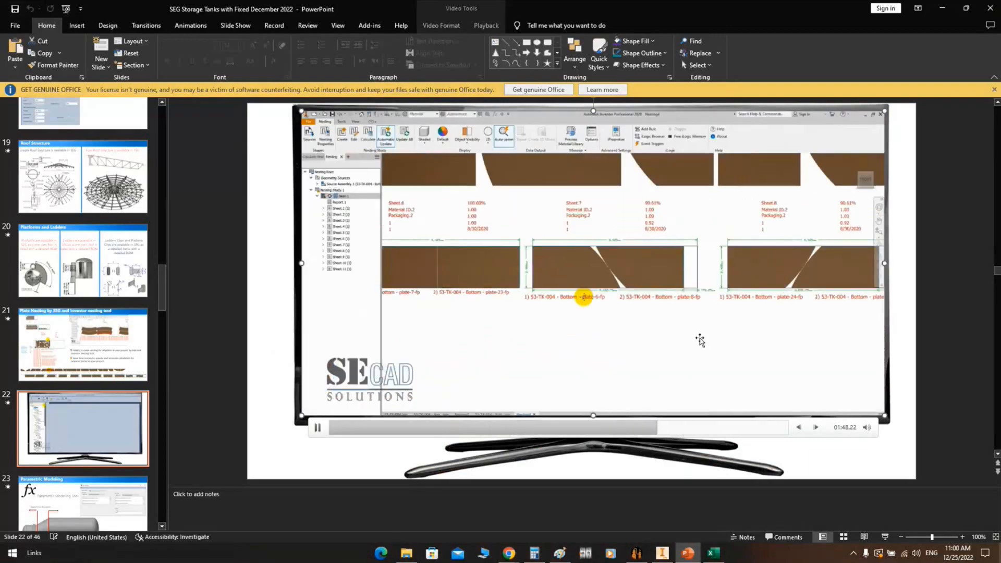
left_click(725, 293)
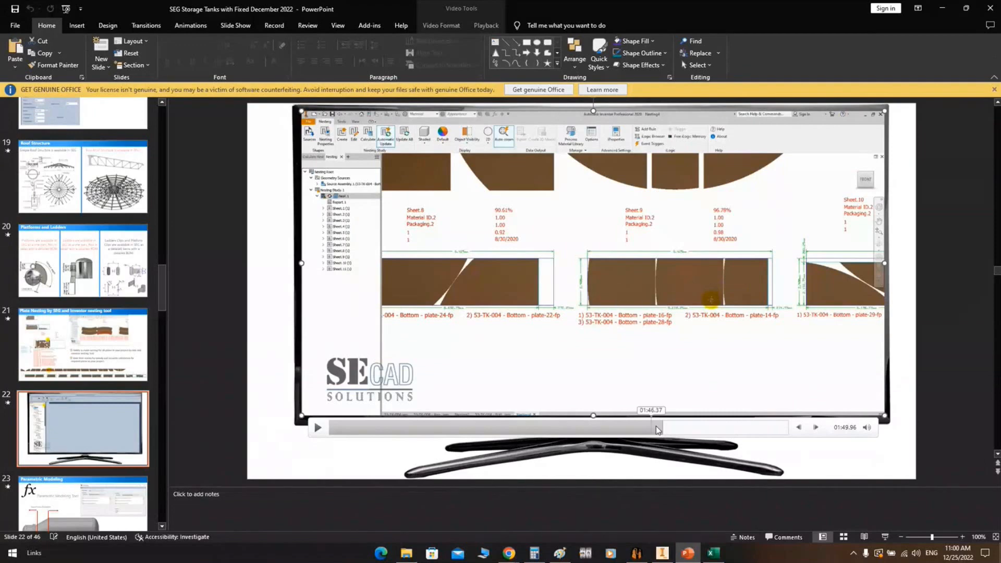
left_click(686, 428)
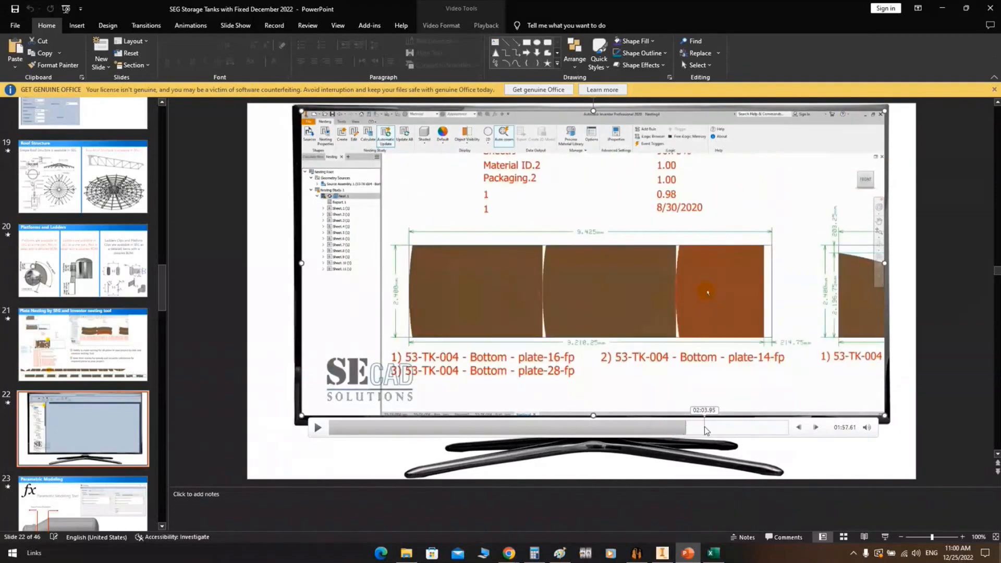
left_click(705, 429)
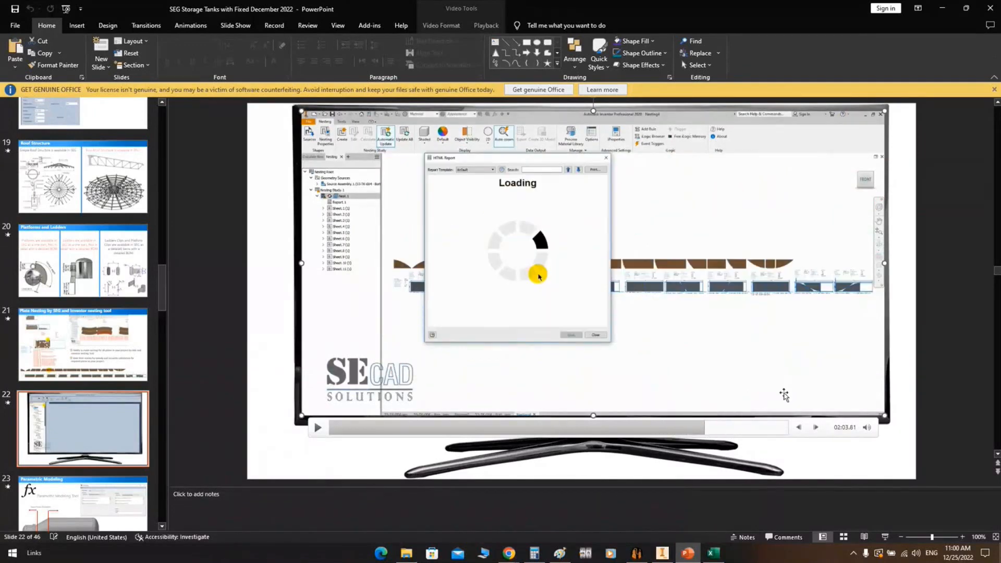
left_click(944, 10)
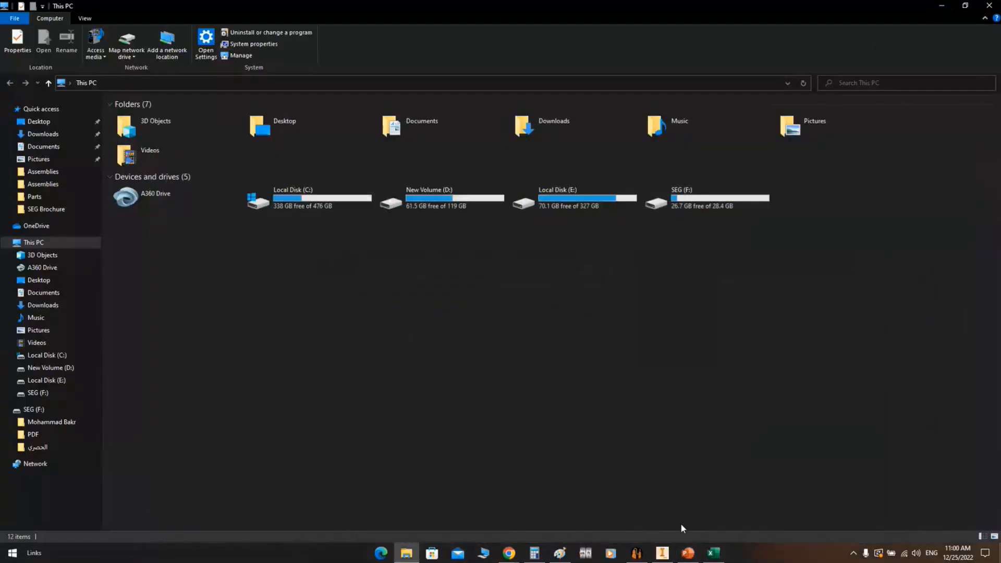
Return to Inventor, cancel the nesting sources, and close the Nesting1 and ST - Bottom documents
left_click(654, 559)
left_click(638, 366)
left_click(997, 79)
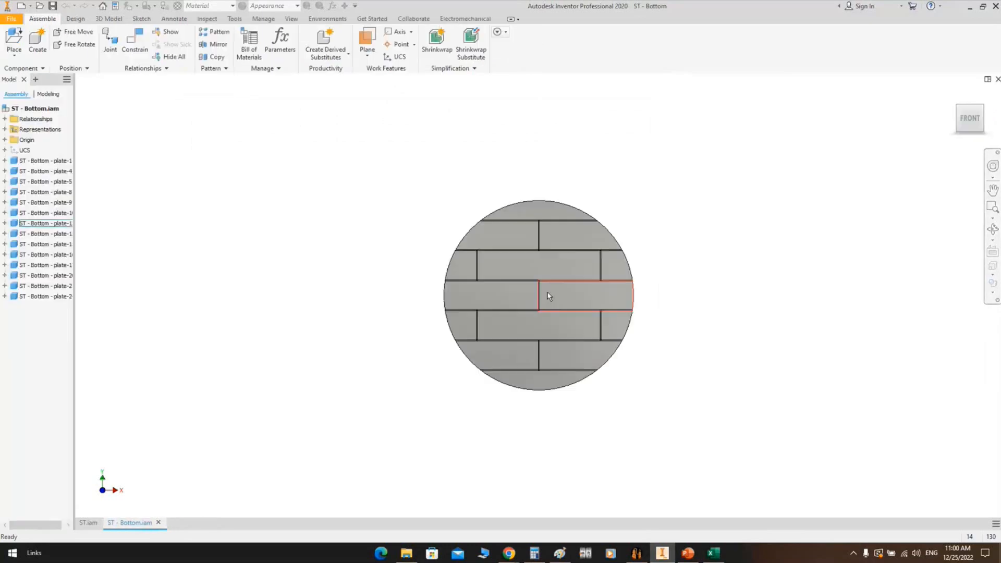
left_click(998, 78)
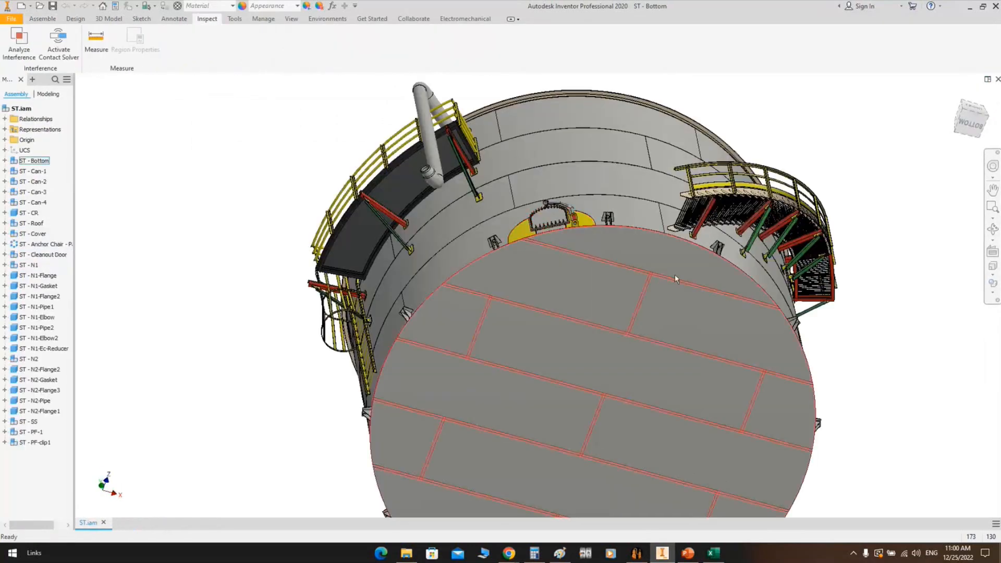
Orbit ST.iam from the underside to an upper isometric view to examine the tank's shell, roof, platform and stairs
left_click(991, 228)
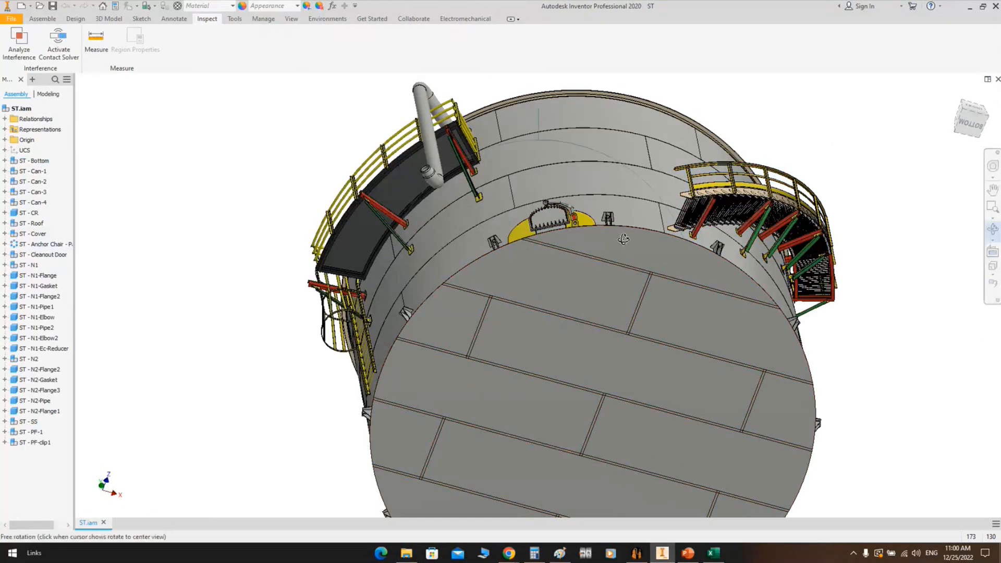
left_click_drag(623, 239, 539, 295)
scroll(539, 295, "down", 2)
right_click(545, 250)
left_click(582, 251)
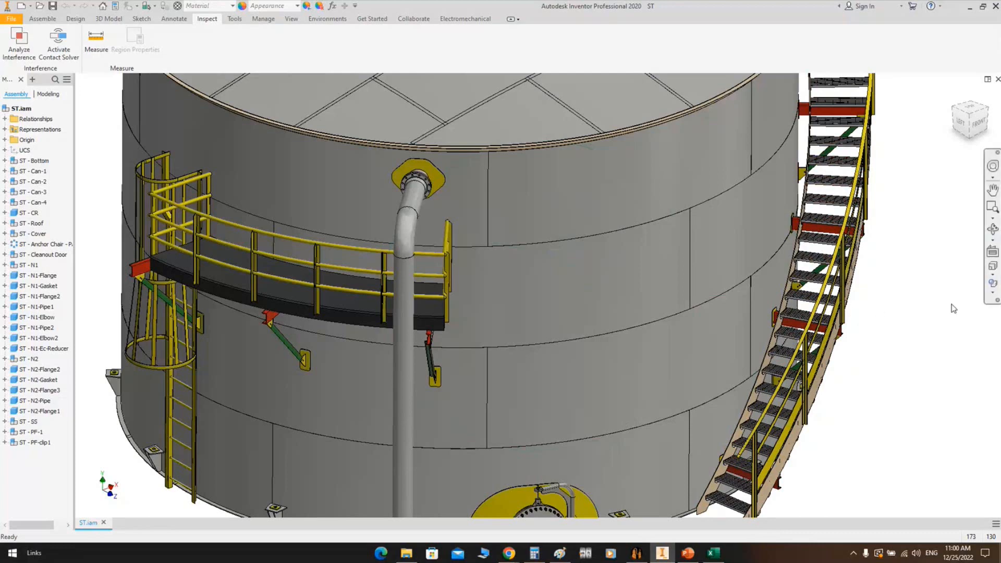
scroll(950, 308, "up", 3)
middle_click_drag(920, 298, 819, 330)
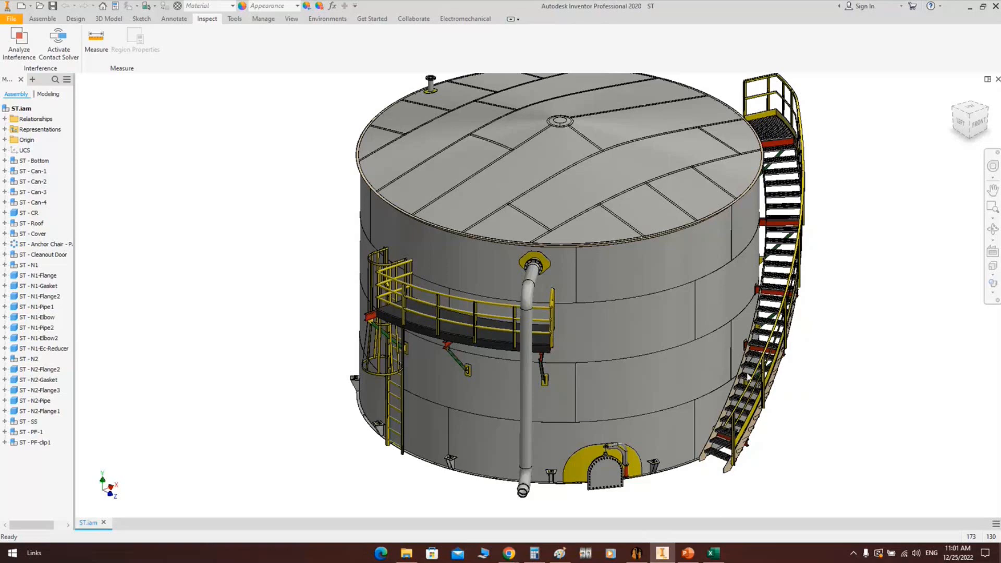
Switch to File Explorer and open the hydrocracking project's 2nd Rev By TEAM Nesting folder inside Central Workshop on Local Disk (E:)
left_click(406, 552)
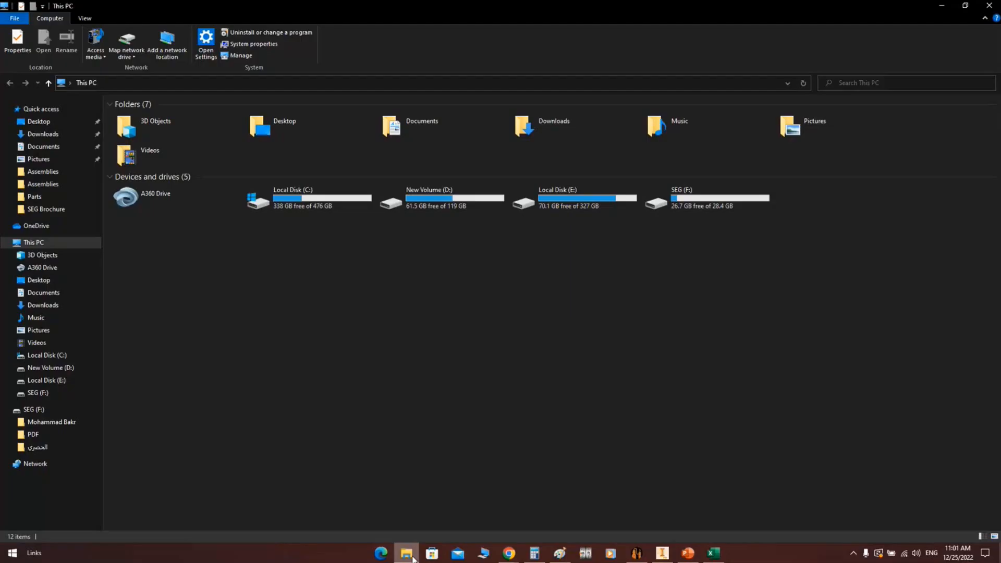
double_click(595, 208)
double_click(291, 208)
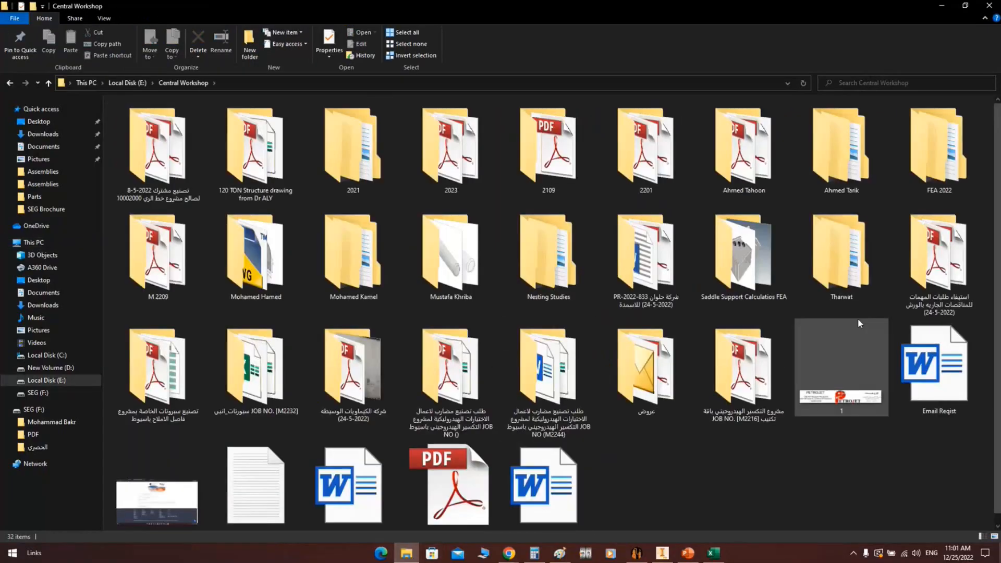
double_click(758, 347)
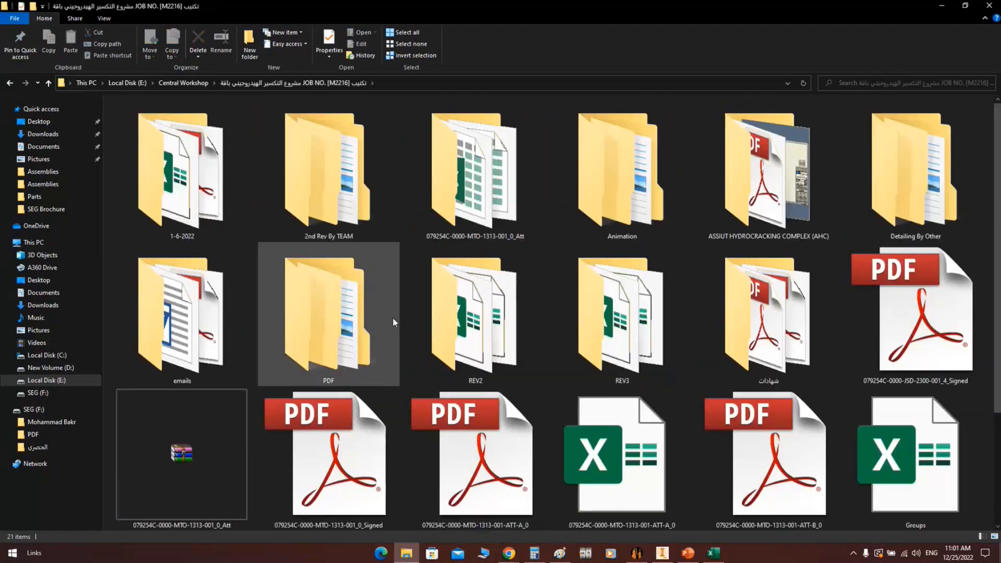
double_click(358, 201)
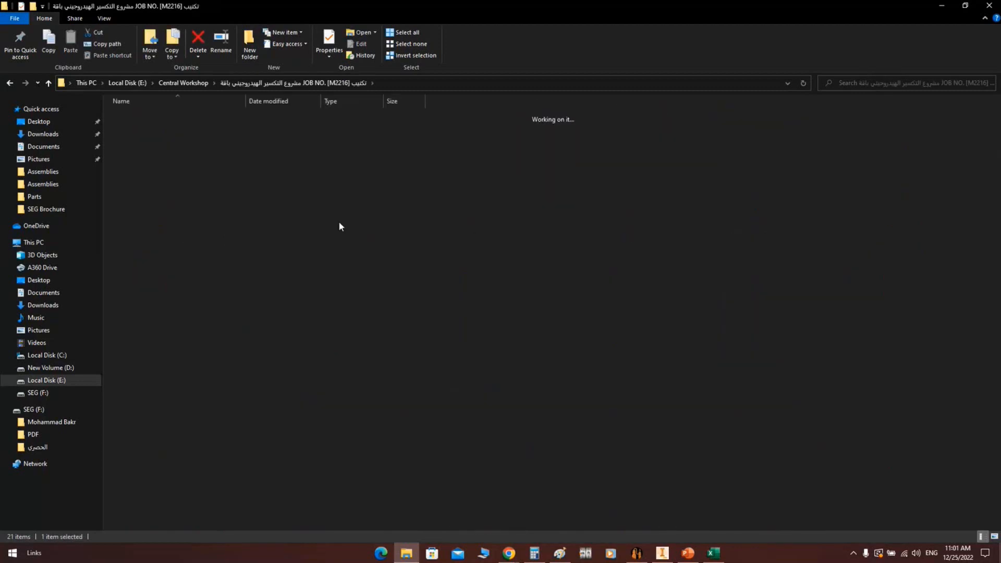
left_click(144, 174)
double_click(144, 173)
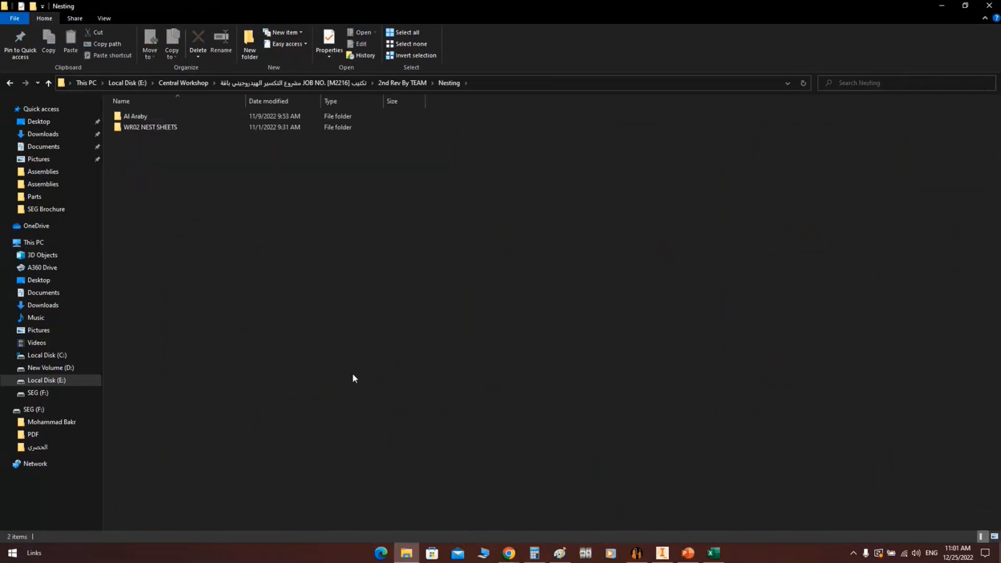
Look through the WR02 NEST SHEETS folder and open the LR01 folder inside Al Araby
double_click(151, 127)
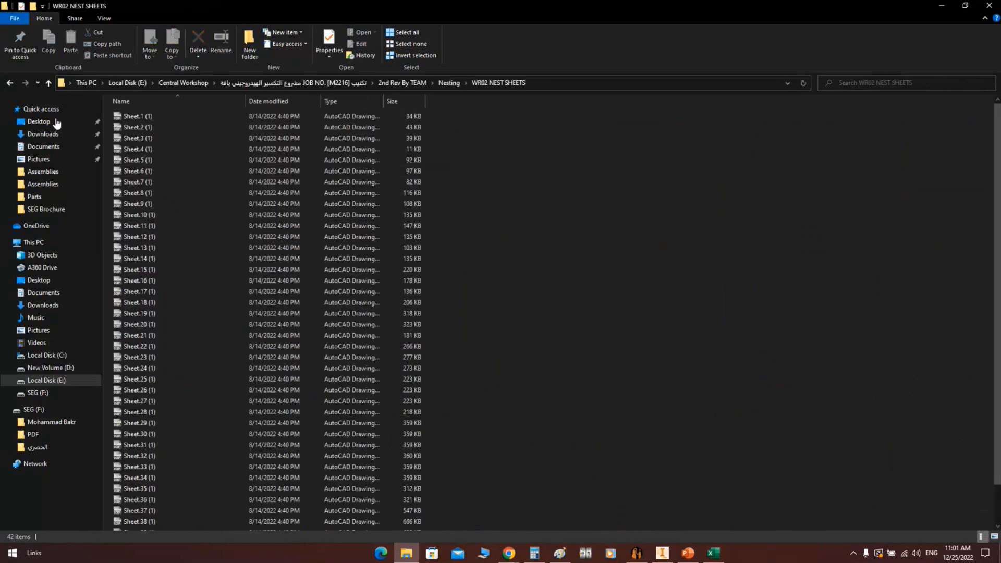
left_click(10, 82)
double_click(137, 116)
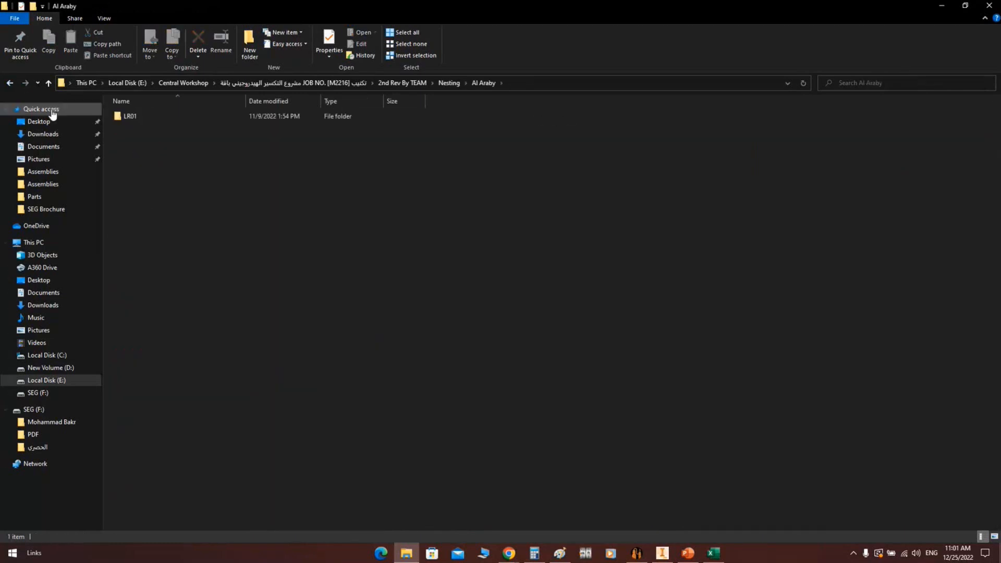
left_click(9, 82)
double_click(120, 119)
double_click(127, 116)
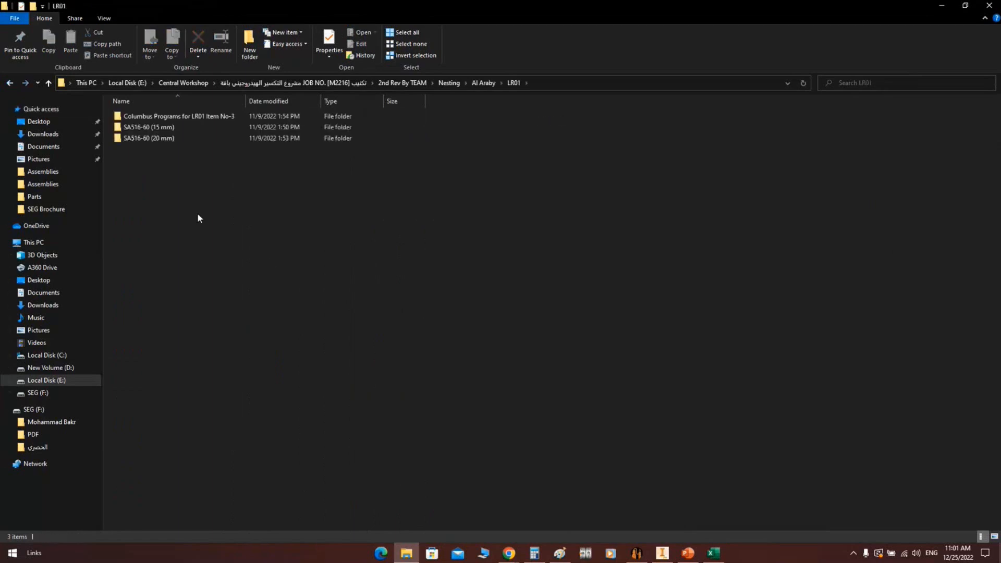
Open SA516-60 (15 mm).pdf from the SA516-60 (15 mm) folder and review its plate cutting sheets
left_click(170, 119)
double_click(151, 128)
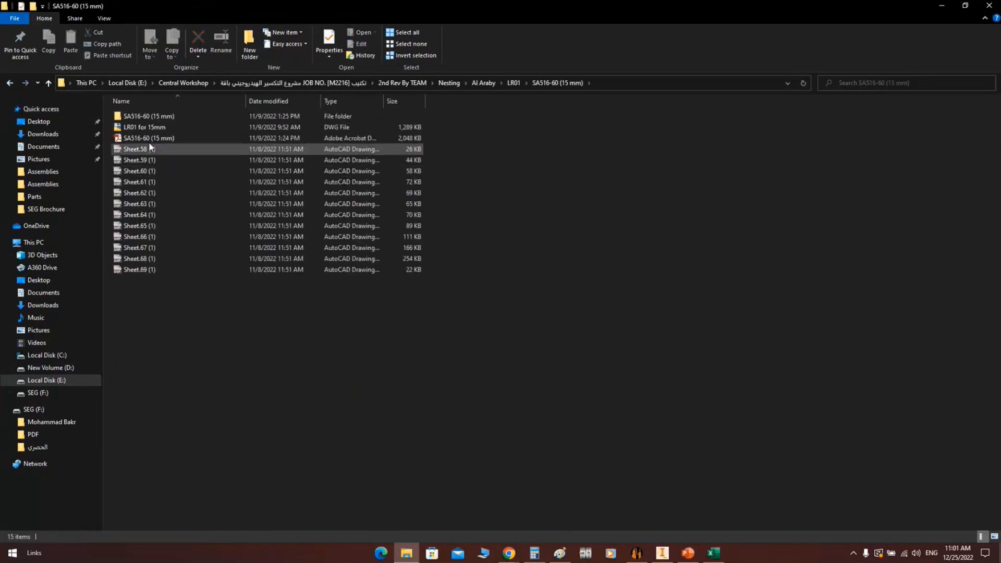
double_click(151, 138)
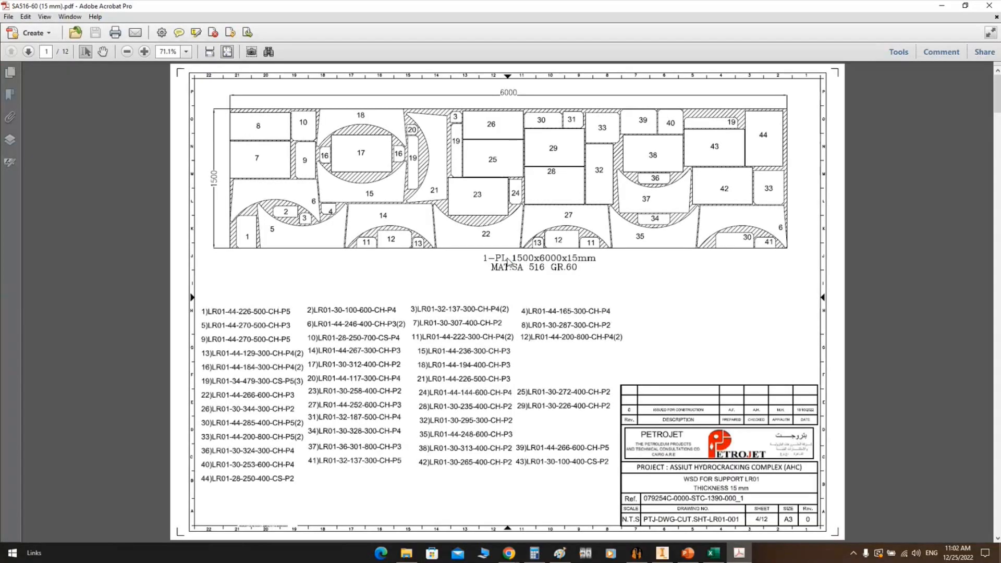
scroll(508, 262, "down", 7)
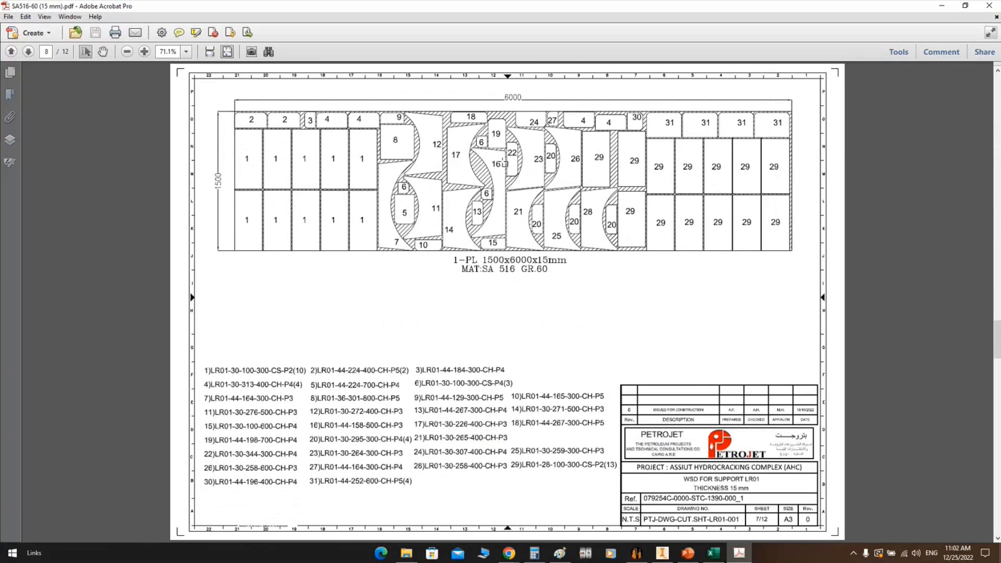
scroll(504, 163, "up", 3, "ctrl")
scroll(587, 202, "up", 1)
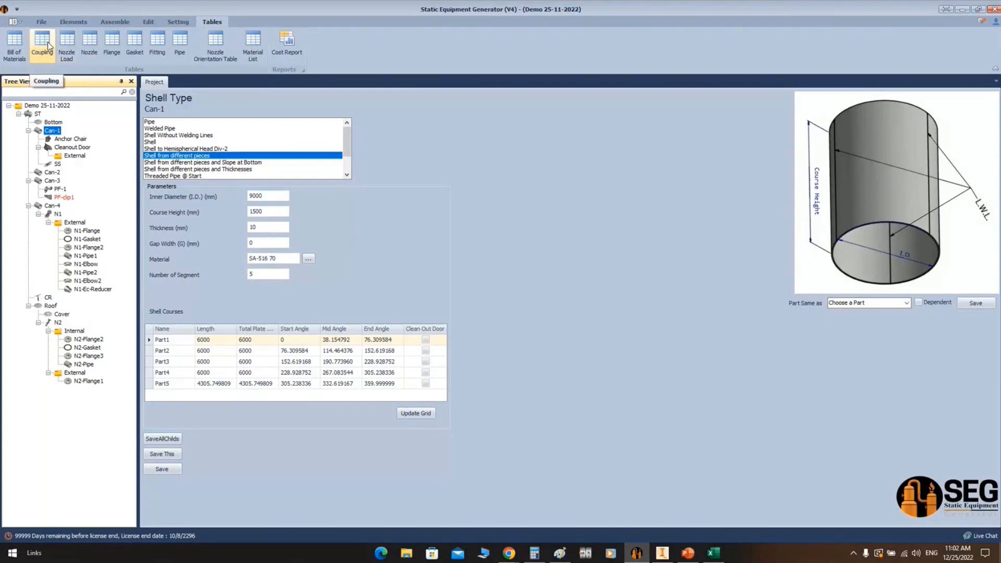
Switch to Static Equipment Generator and view the Coupling and Nozzle Load tables, closing each one
left_click(48, 47)
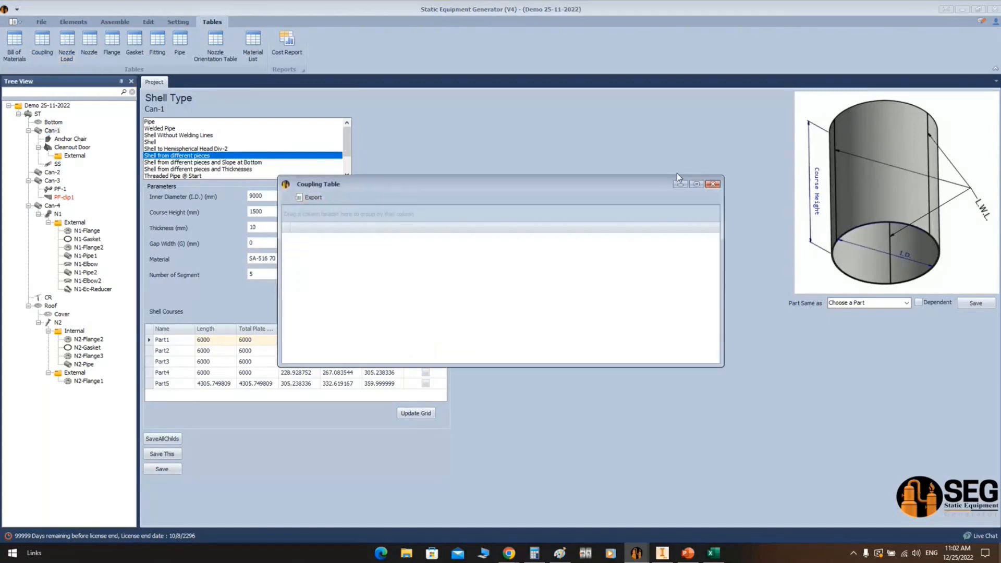
left_click(712, 184)
left_click(67, 45)
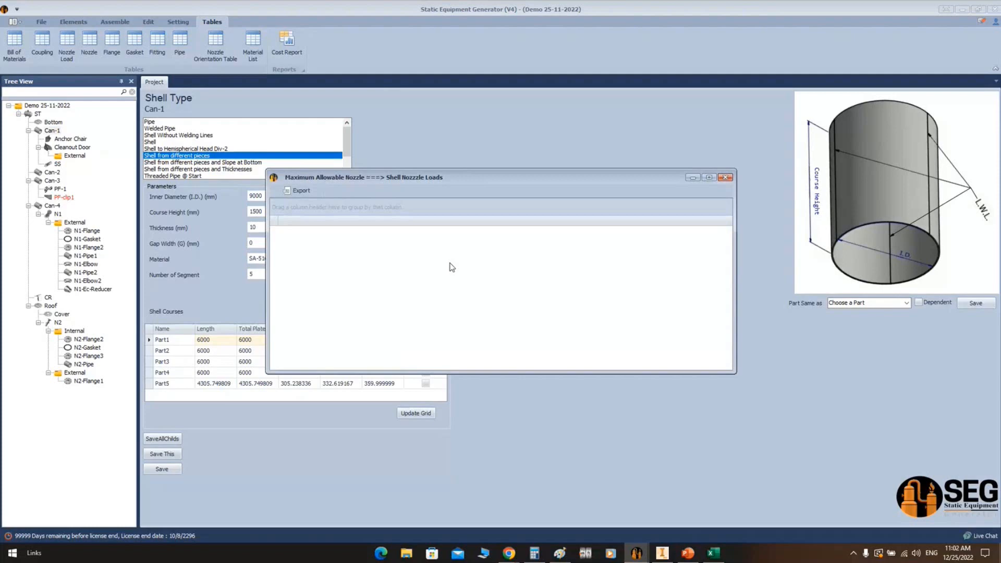
left_click(724, 177)
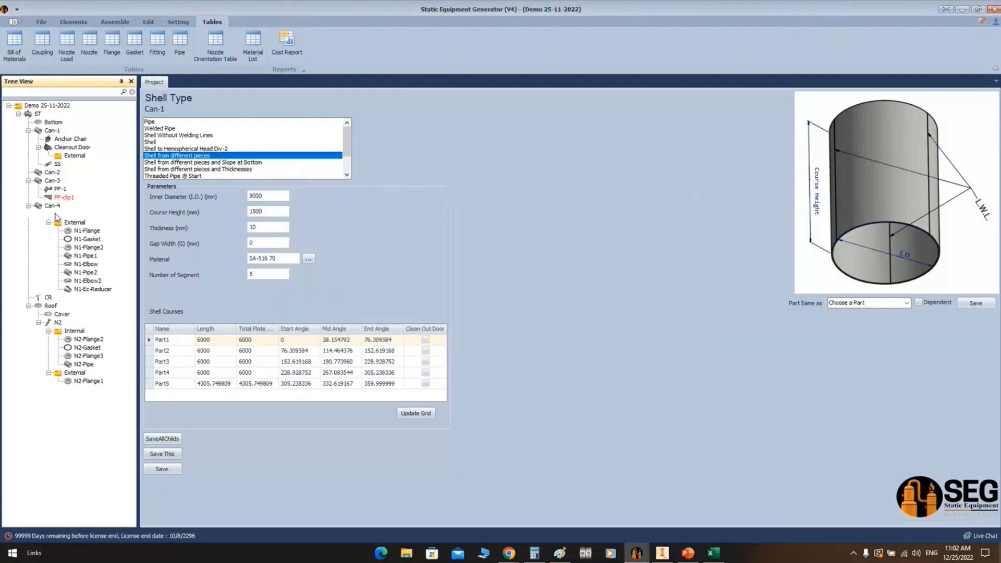
Enable the nozzle load for N1 and set its P force to 10 kN and Vc force to 50 kN
left_click(58, 214)
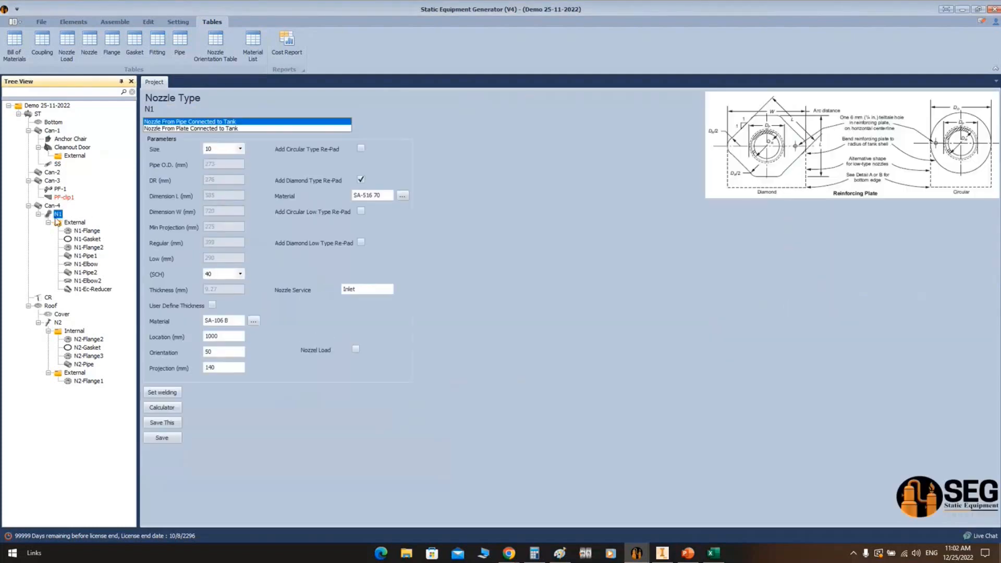
left_click(355, 349)
left_click(371, 365)
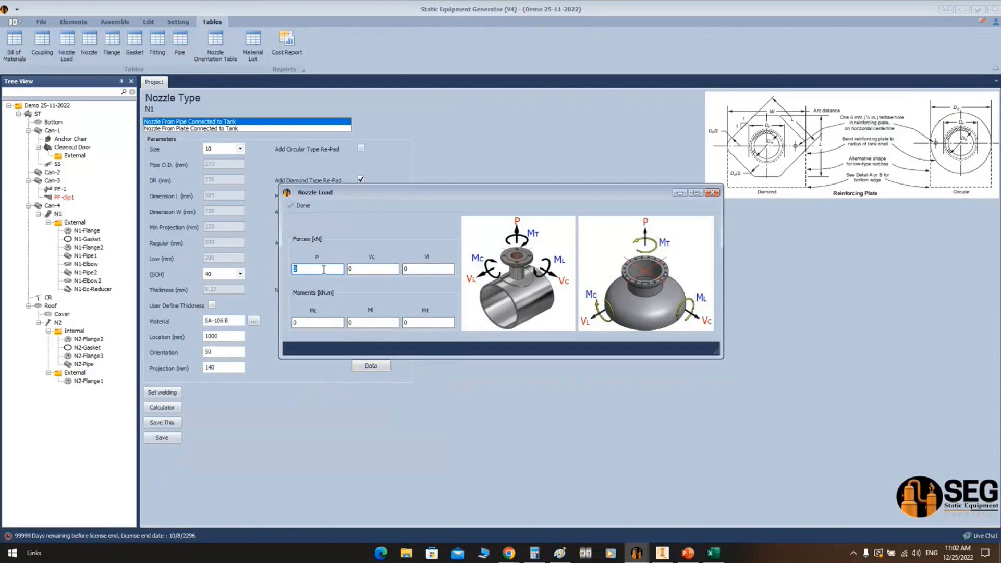
type("10")
key("Tab")
type("50")
Apply an Ml moment of 50 kN.m to nozzle N1 and open the Nozzle Load table
left_click_drag(355, 322, 304, 330)
type("5")
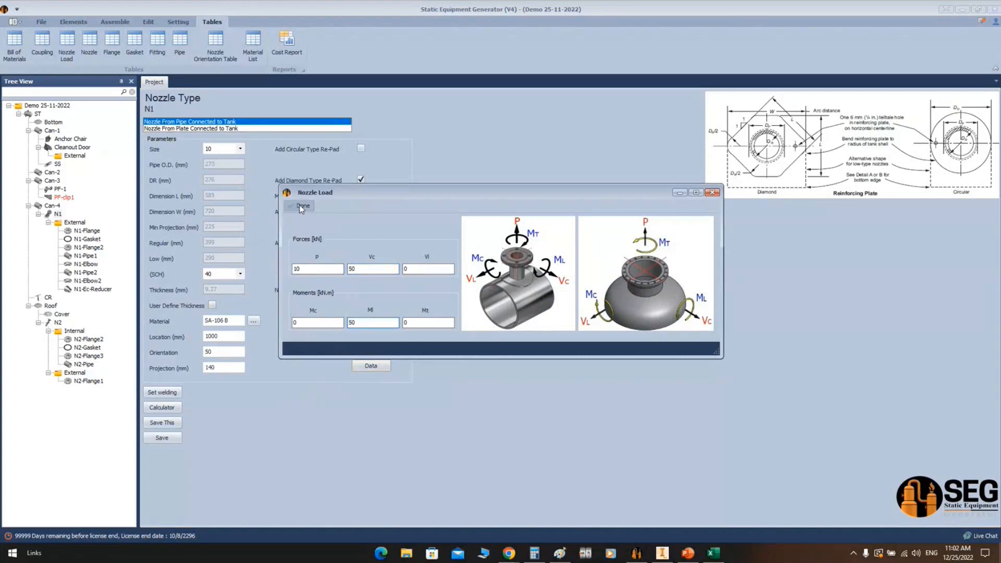
left_click(301, 206)
left_click(64, 47)
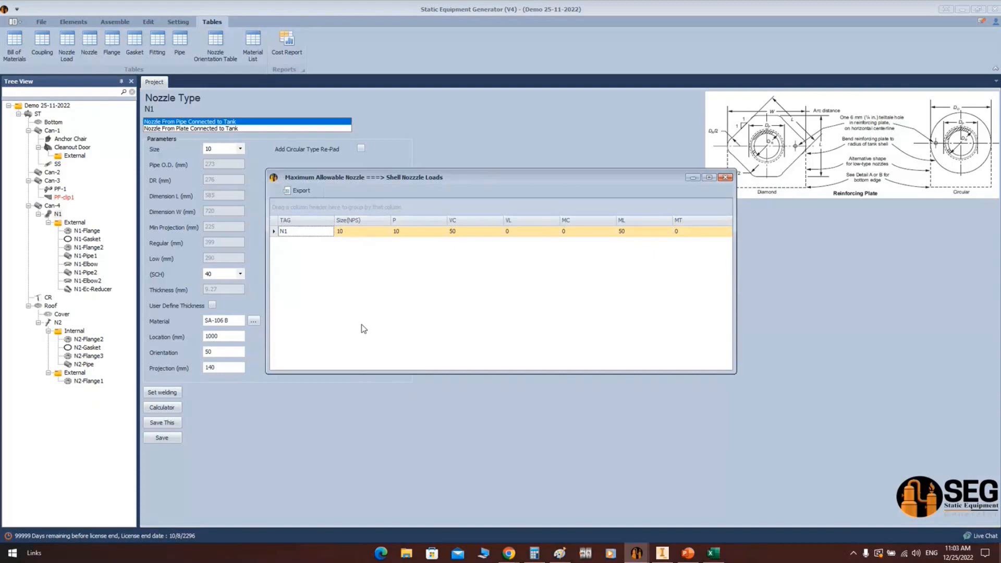
Close the Nozzle Load table and view the parameters of nozzle N2, then those of nozzle N1
left_click(724, 177)
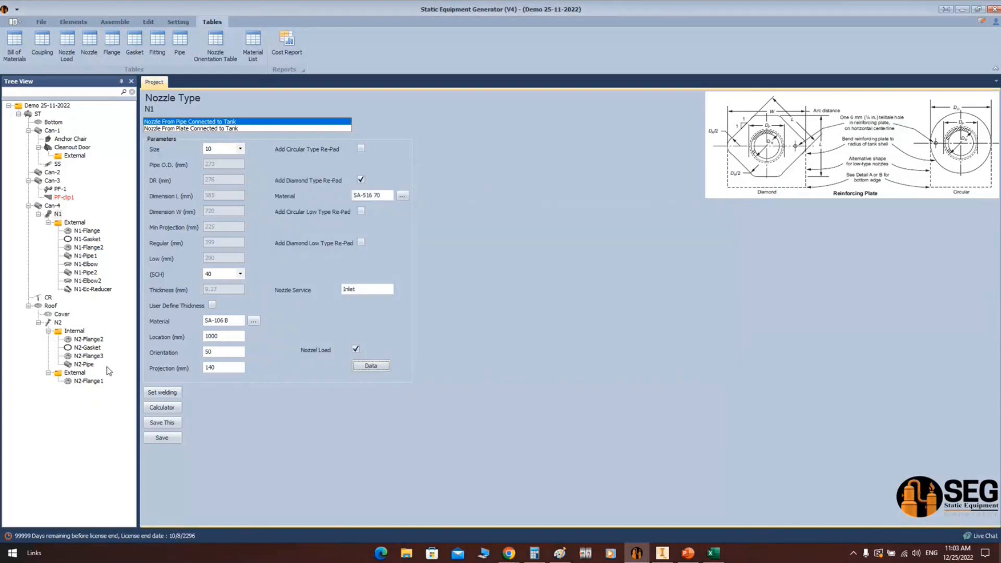
left_click(54, 322)
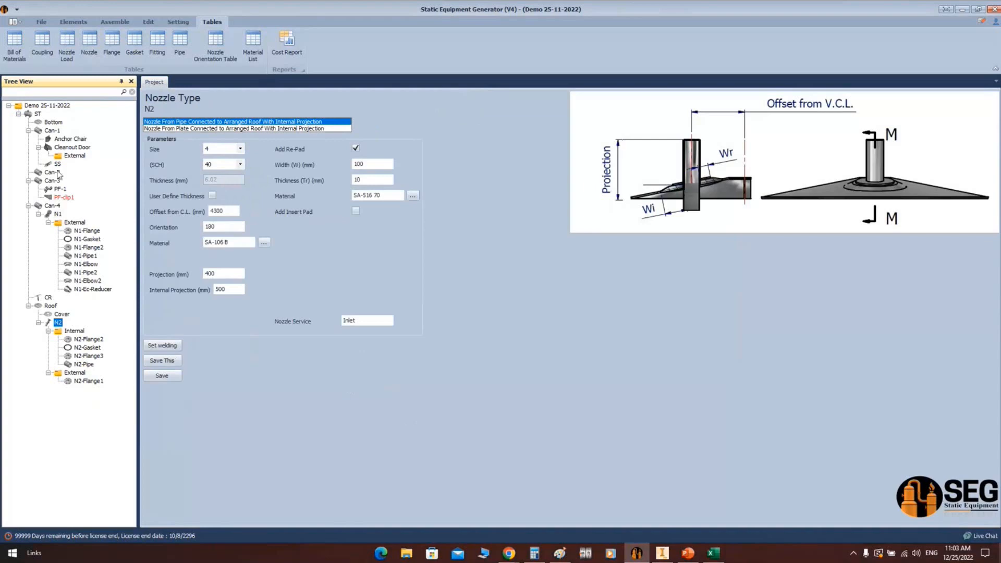
left_click(58, 215)
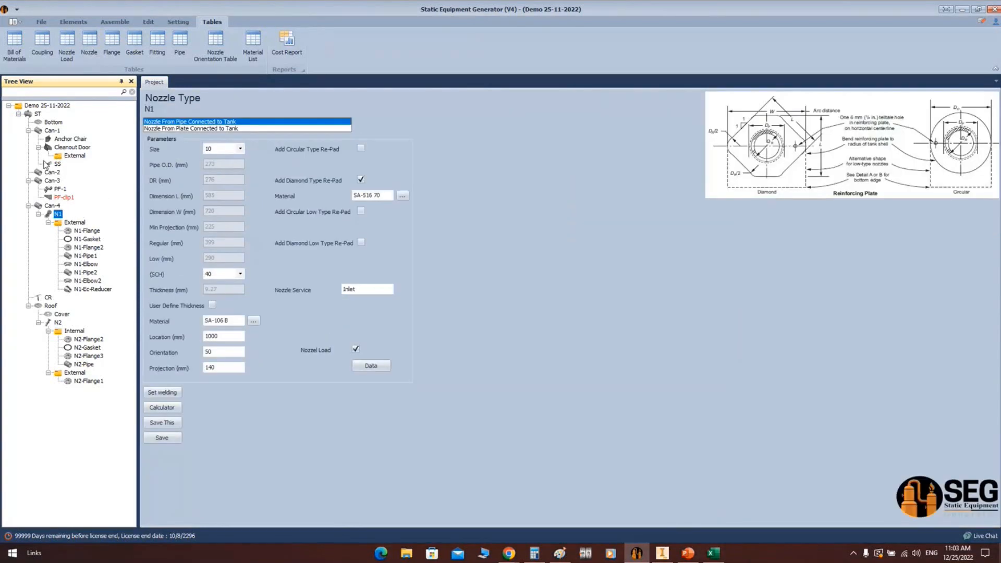
Open the Nozzle table, fit the Tag column to its contents, and review the tag, service and size entries
left_click(91, 42)
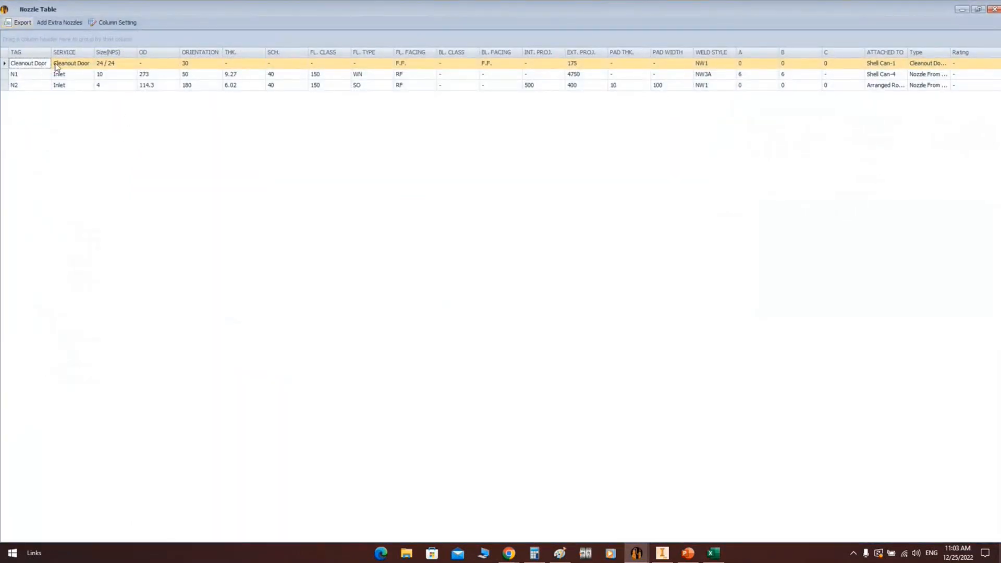
double_click(50, 52)
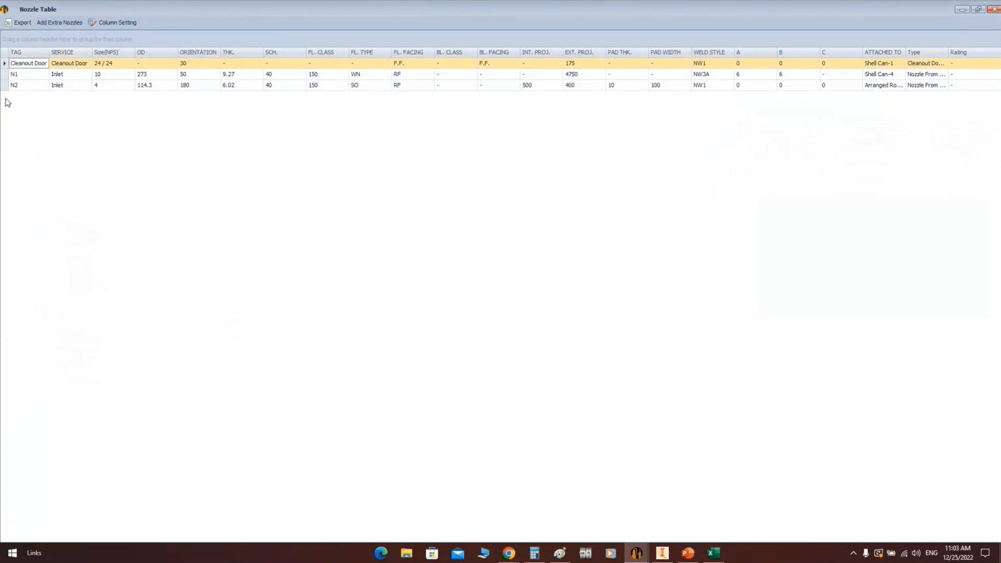
left_click(25, 74)
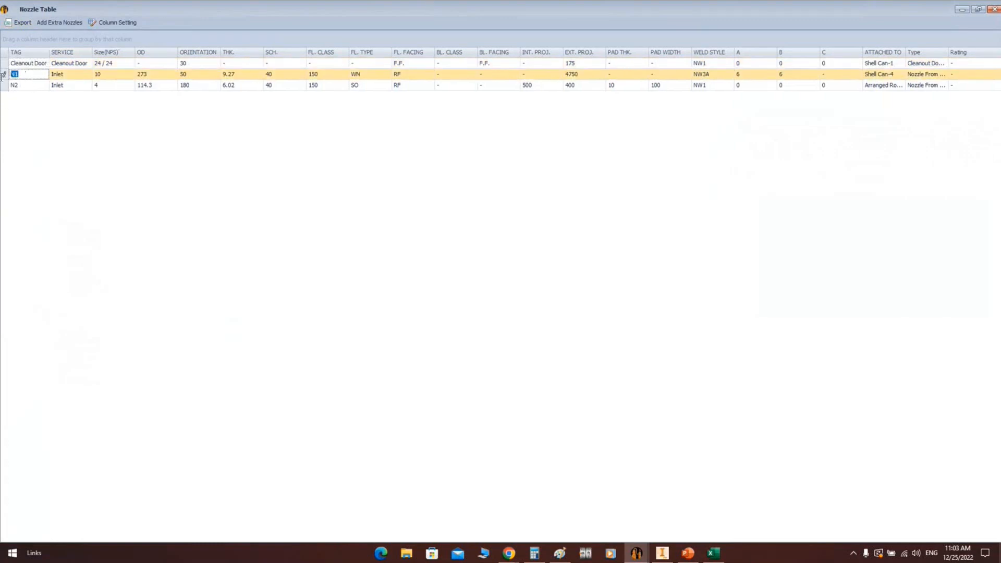
left_click(29, 66)
left_click(23, 76)
left_click(24, 86)
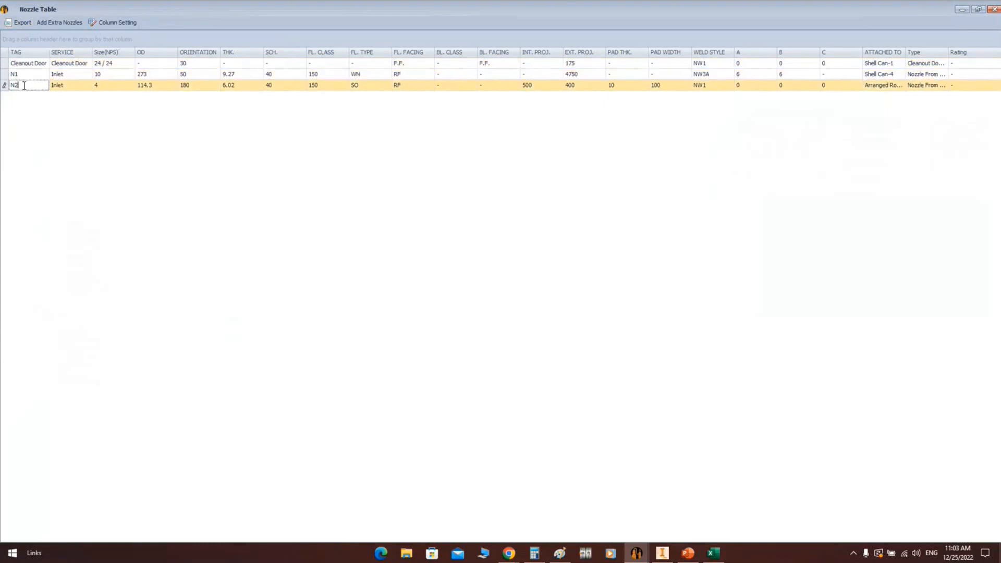
left_click(76, 64)
left_click(69, 85)
left_click(125, 64)
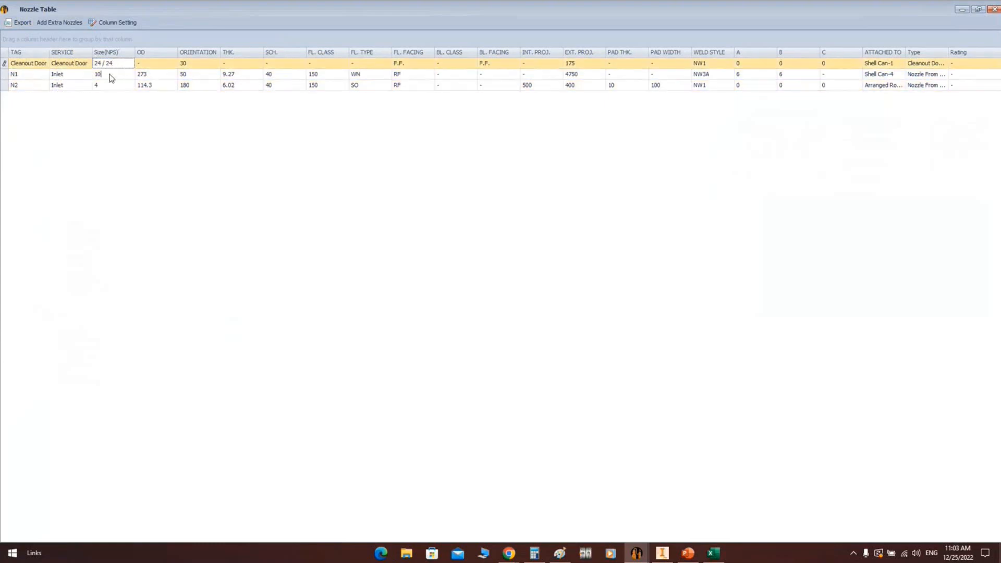
left_click(110, 85)
Review the outside diameter, orientation, thickness and schedule entries in the Nozzle table
left_click(159, 65)
left_click(157, 76)
left_click(204, 65)
left_click(200, 76)
left_click(200, 86)
left_click(247, 76)
left_click(262, 87)
left_click(277, 76)
left_click(282, 86)
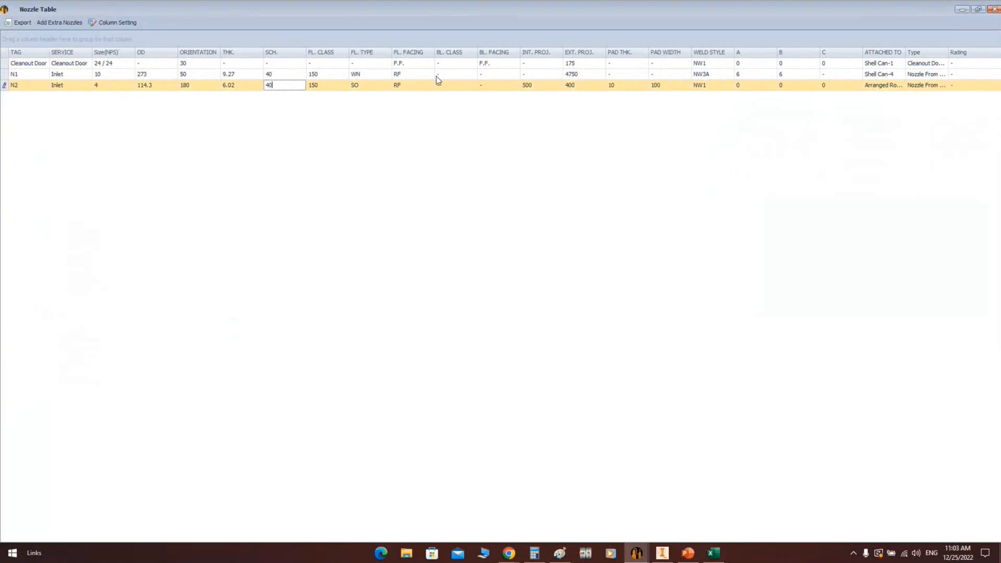
Review the flange type, flange facing and blind facing entries in the Nozzle table
left_click(365, 76)
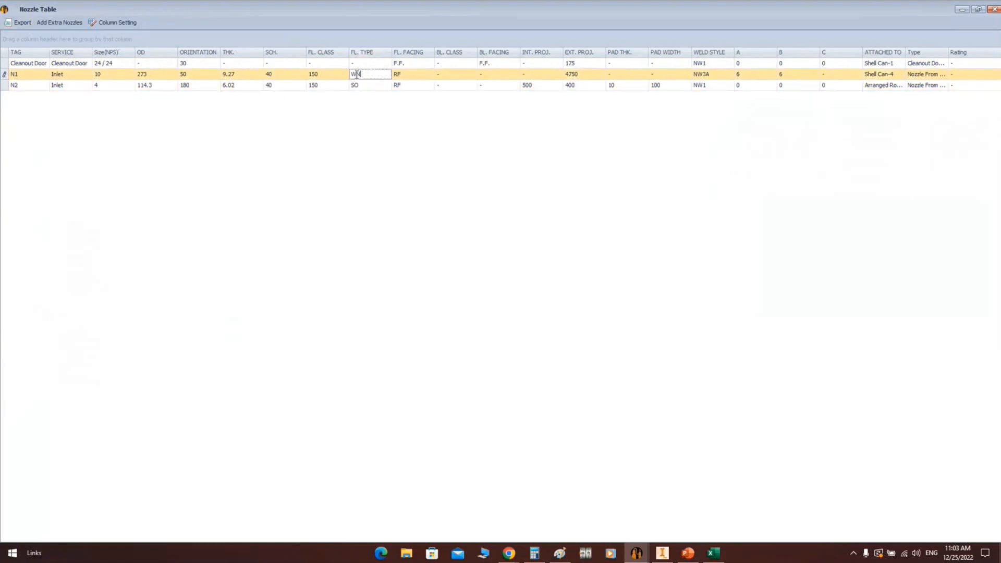
double_click(366, 74)
left_click(357, 86)
double_click(356, 86)
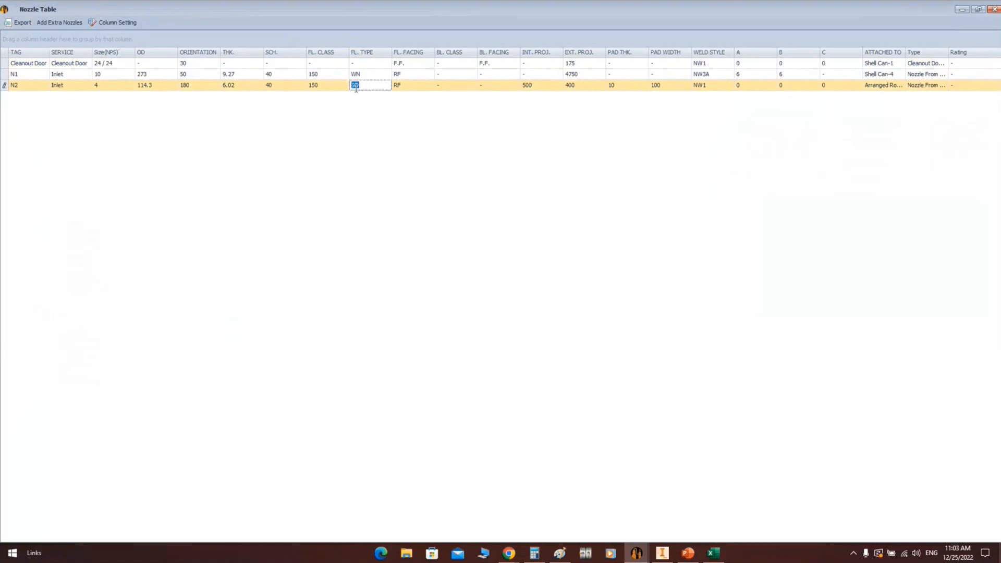
left_click(407, 76)
double_click(411, 63)
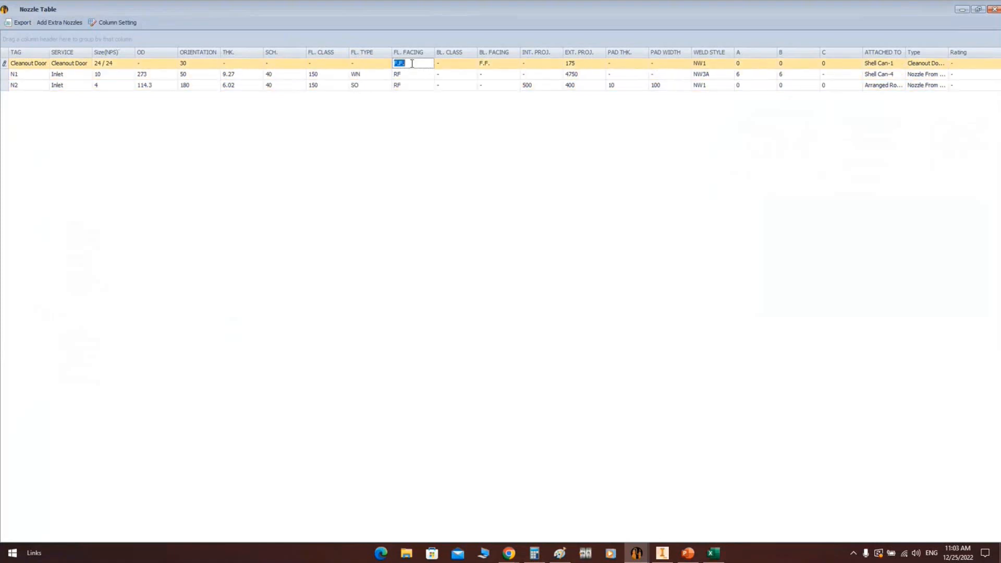
left_click(406, 76)
left_click(395, 84)
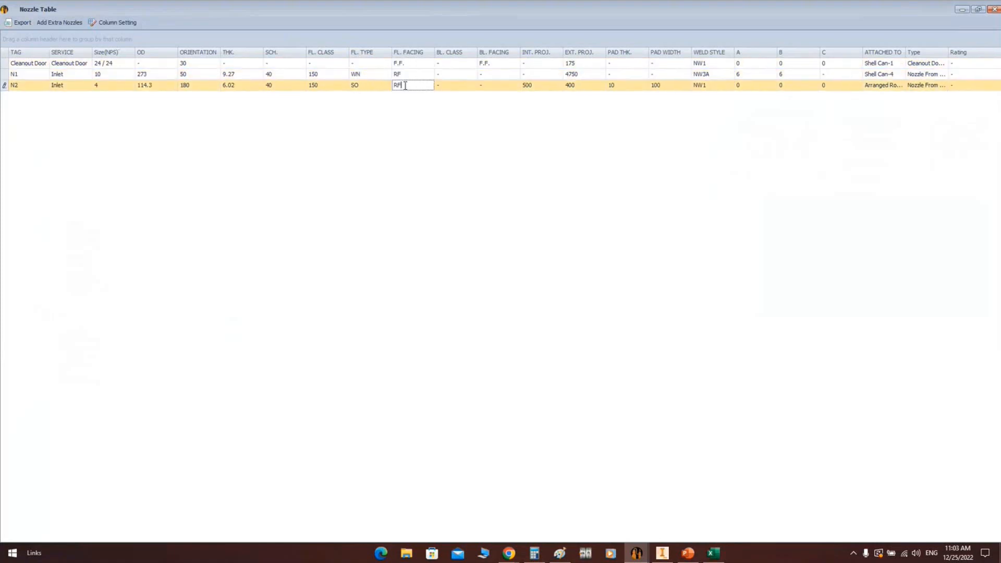
left_click(492, 63)
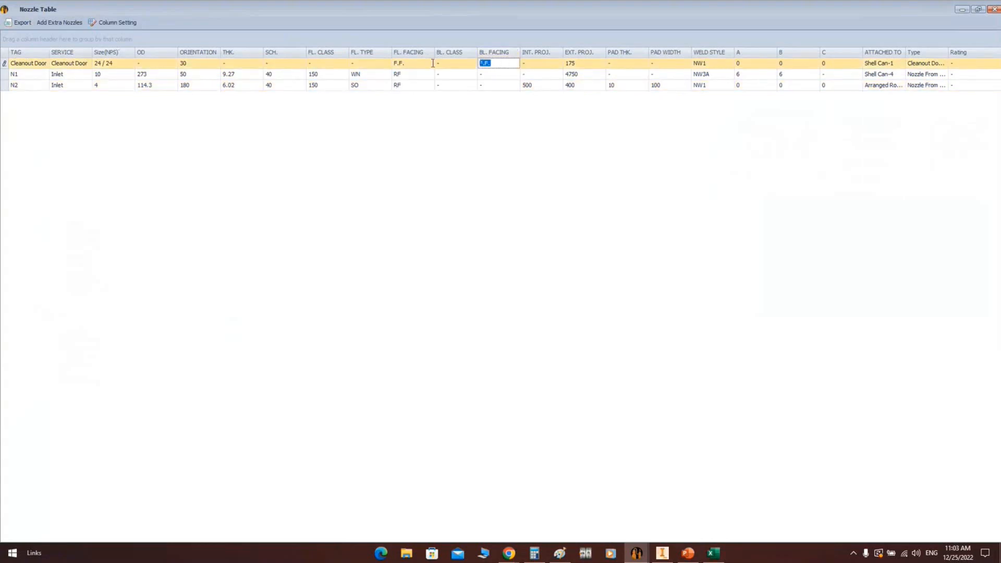
Review the external projection, pad, weld style and weld size entries, and close the Nozzle table
left_click(580, 65)
left_click(584, 74)
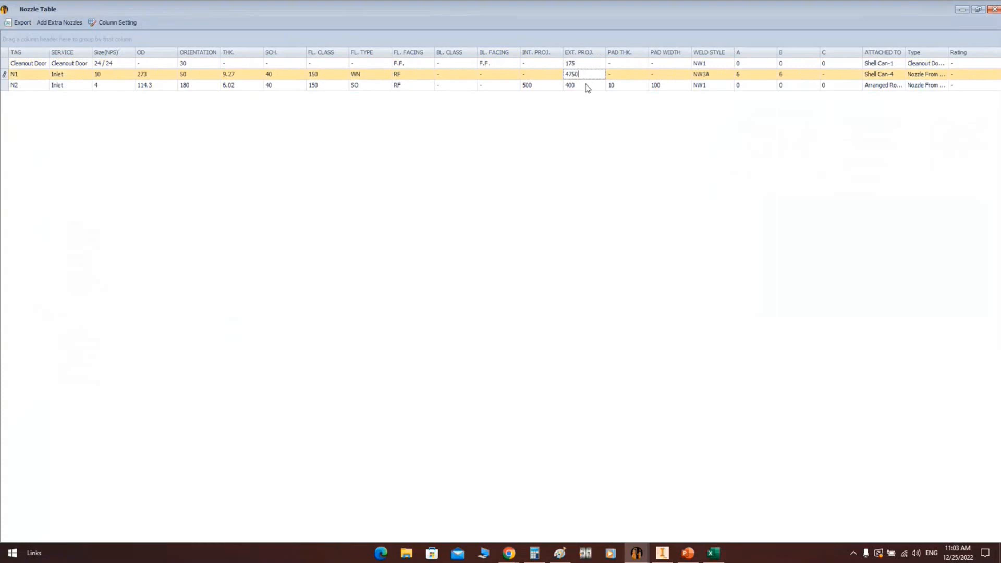
left_click(632, 63)
left_click(711, 66)
left_click(710, 72)
left_click(756, 73)
left_click(786, 76)
left_click(745, 76)
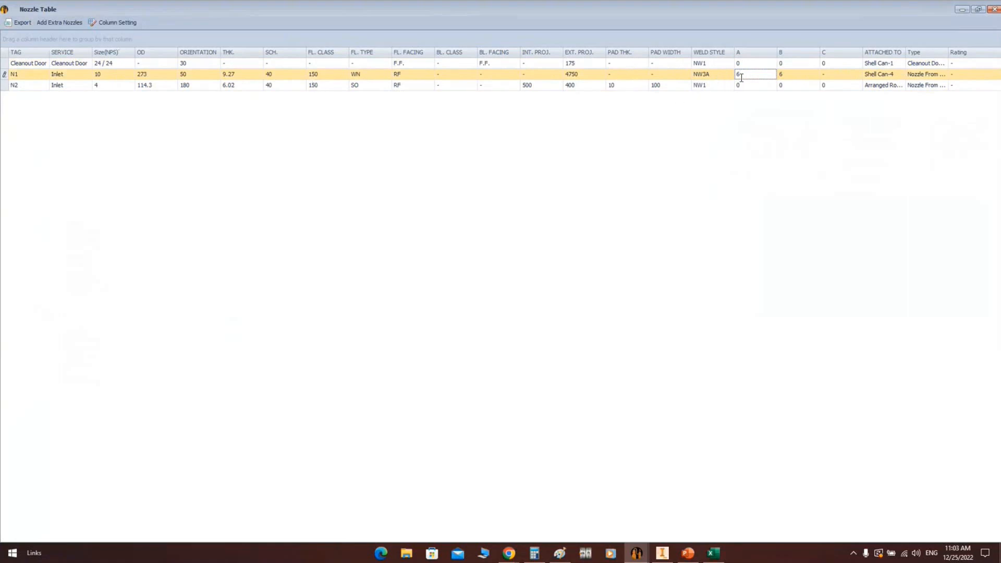
key("Tab")
left_click(760, 78)
left_click(994, 10)
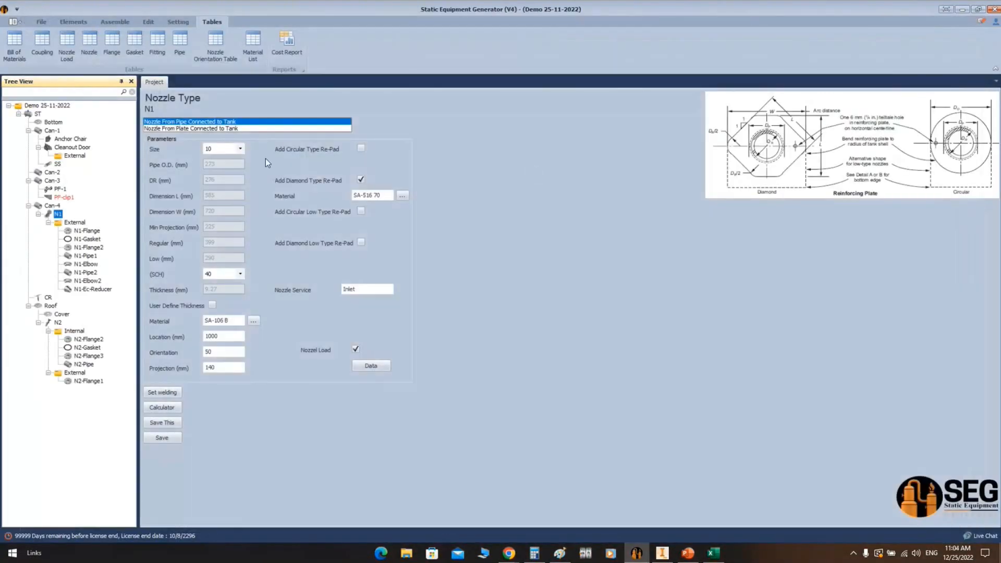
View the Flange and Gasket tables, closing each one
left_click(111, 42)
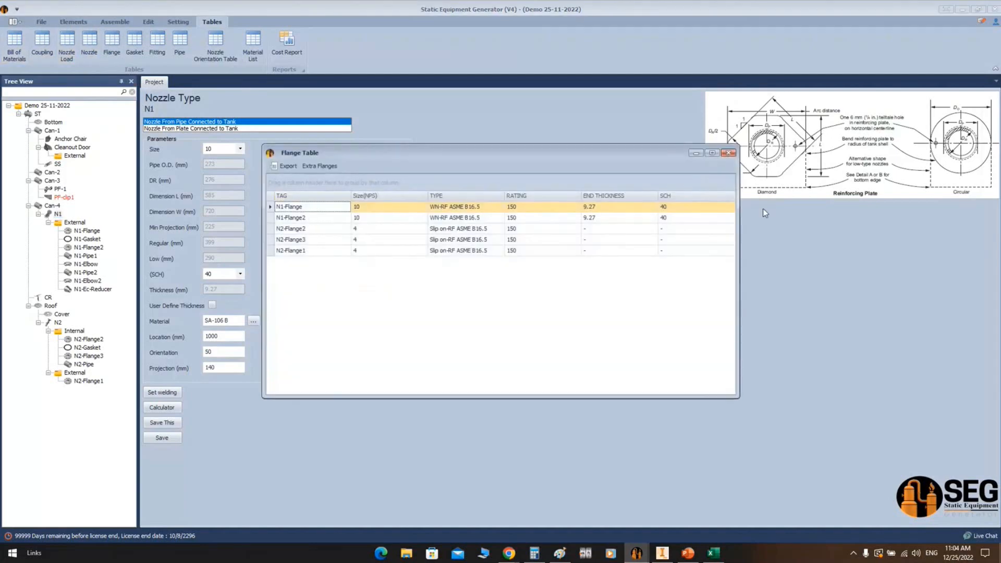
left_click(729, 153)
left_click(134, 41)
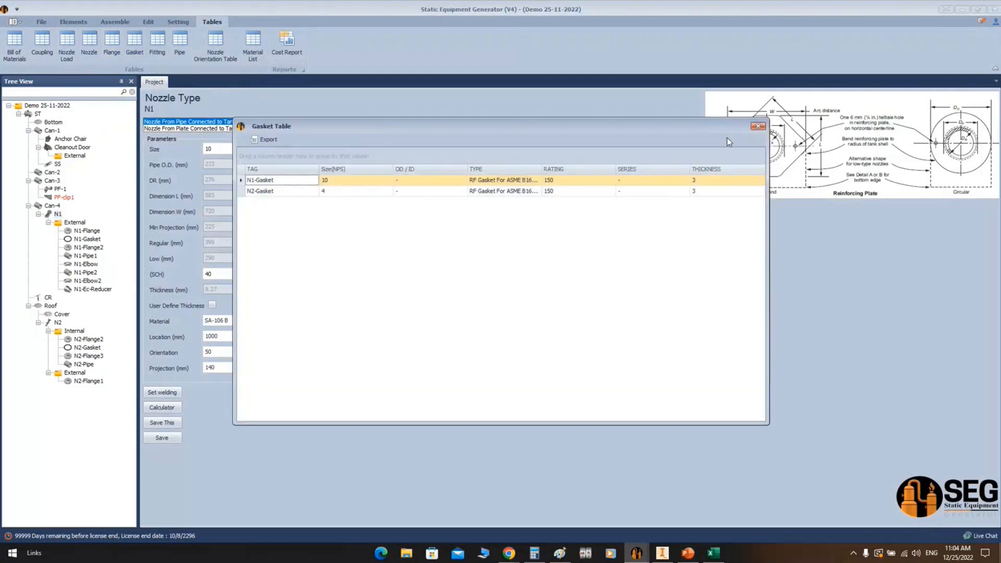
left_click(757, 127)
View the Fitting and Pipe tables, closing each one
left_click(157, 41)
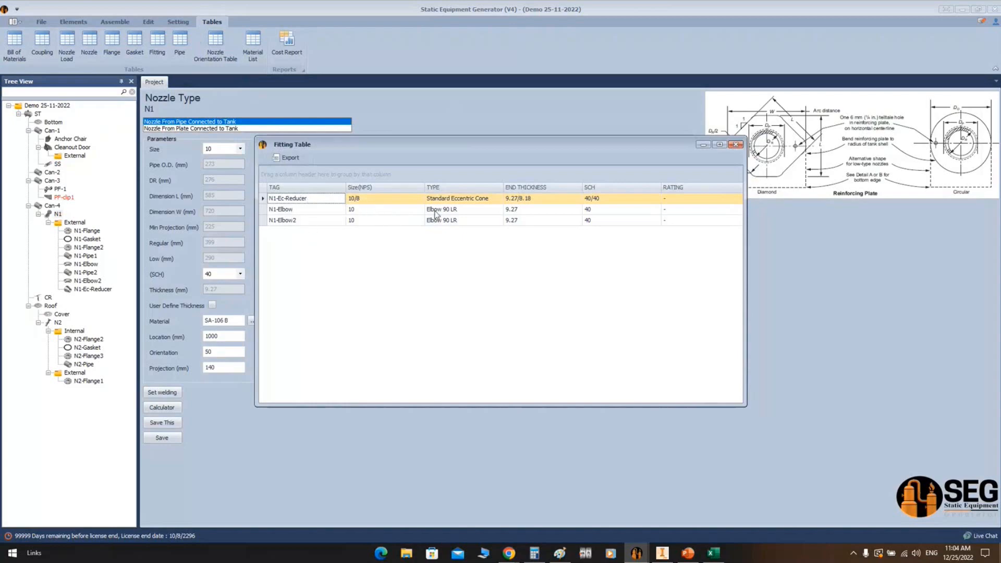
left_click(735, 145)
left_click(180, 53)
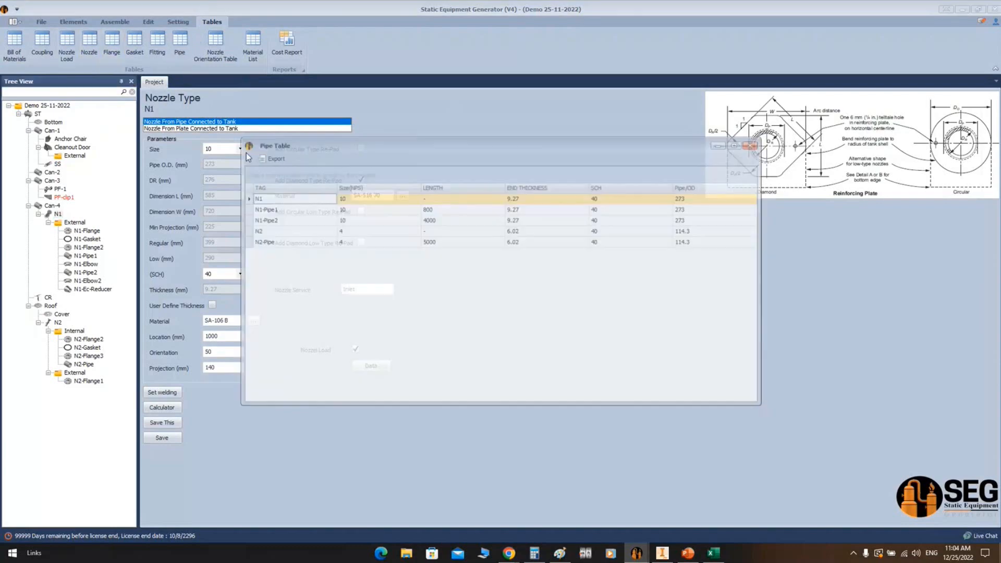
left_click(752, 144)
Open the Nozzle Orientation table, review the orientations of the Cleanout Door, N1 and N2, and close it
left_click(215, 45)
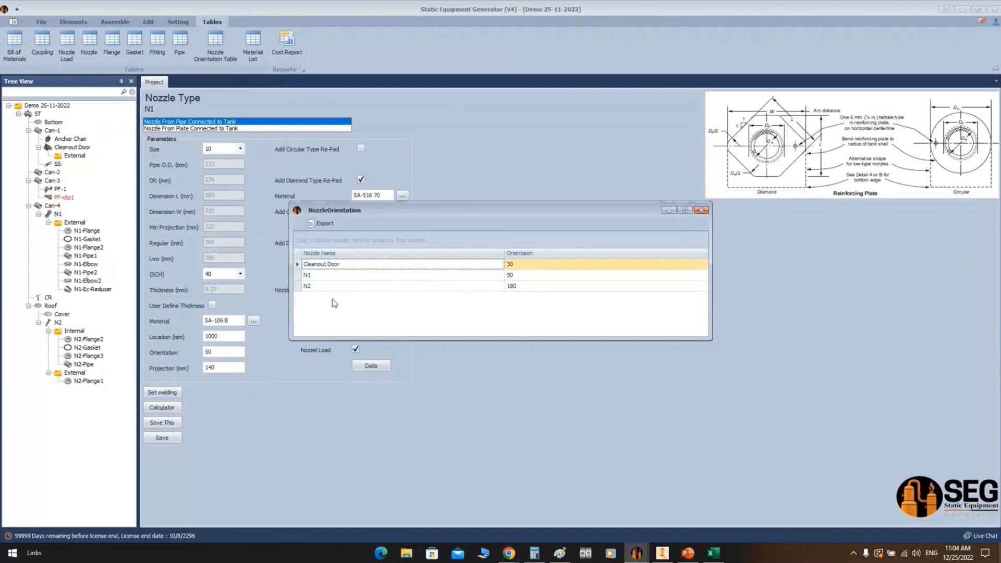
left_click(515, 265)
key("Down")
key("Down")
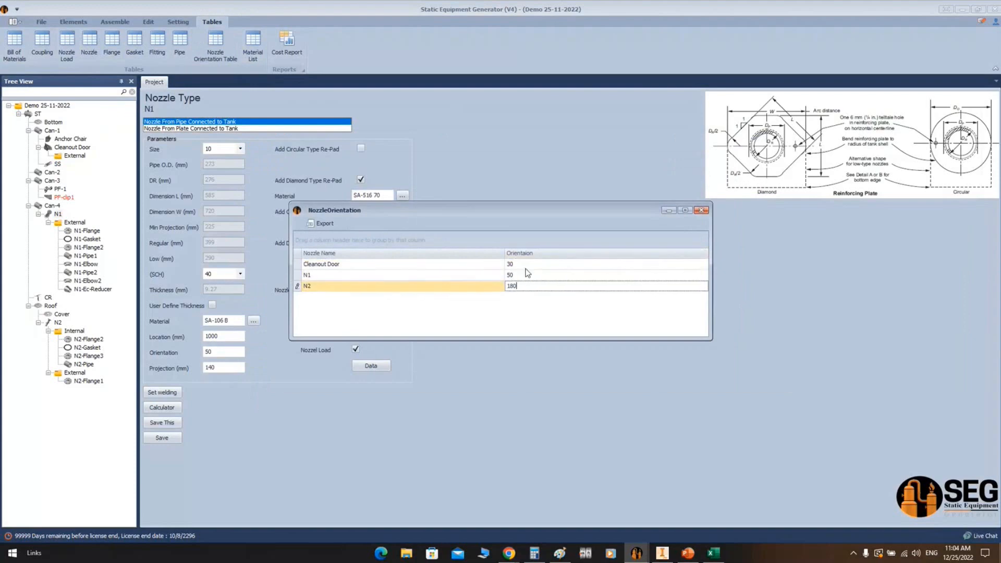
left_click(701, 211)
Open the Material List, review the materials assigned to the component groups, and close it
left_click(253, 44)
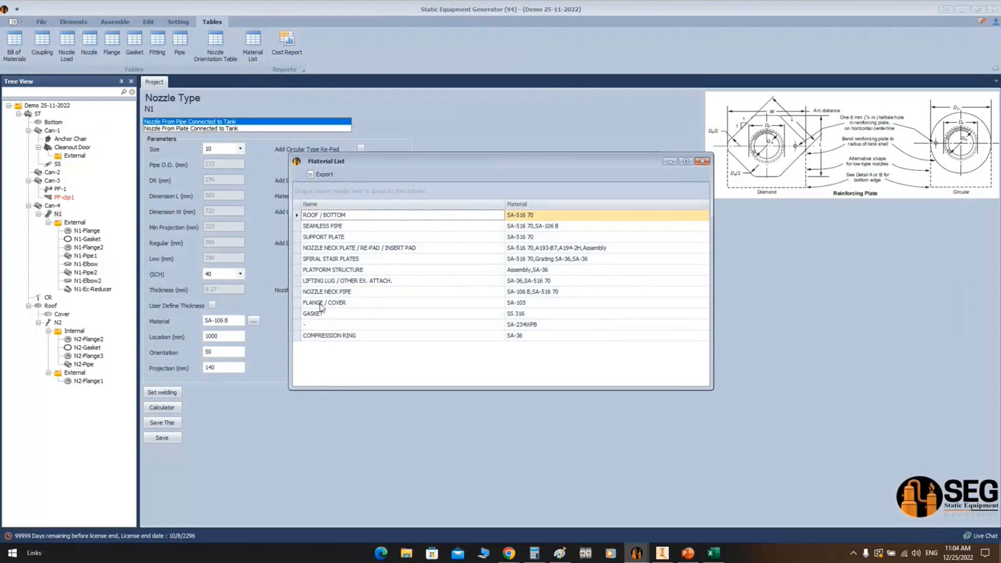
left_click(544, 215)
left_click(359, 217)
left_click(347, 228)
left_click(573, 227)
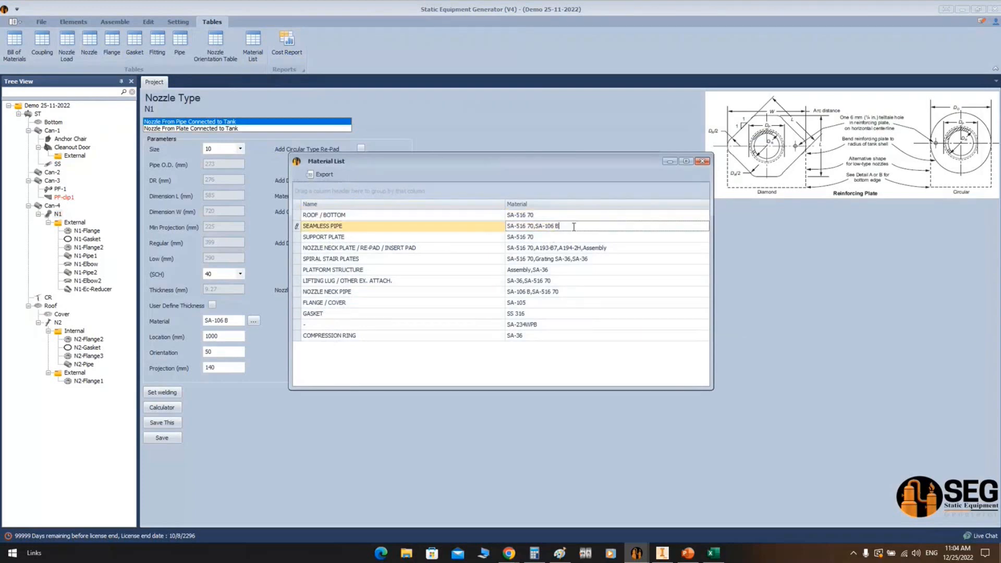
left_click(317, 235)
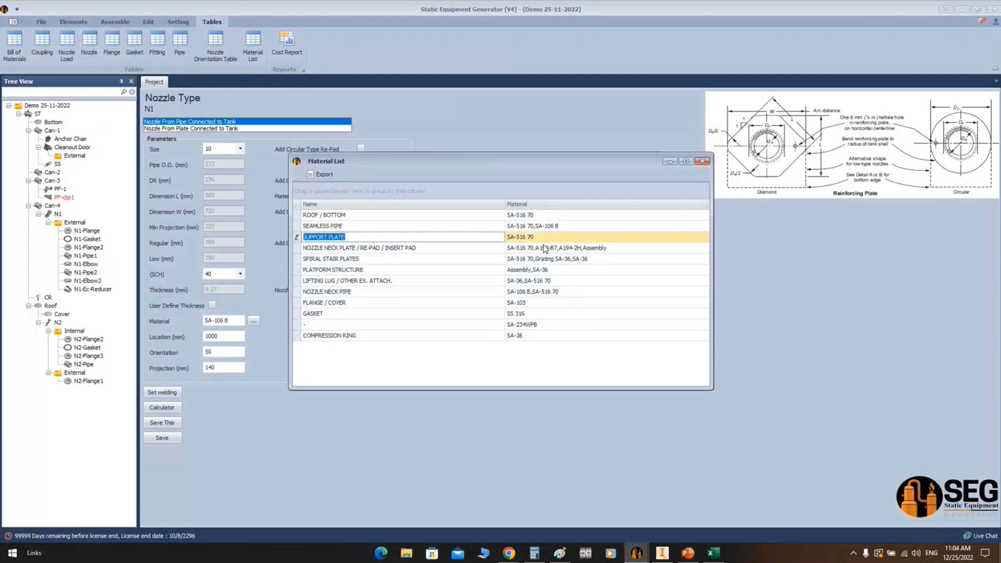
left_click(491, 249)
left_click(336, 313)
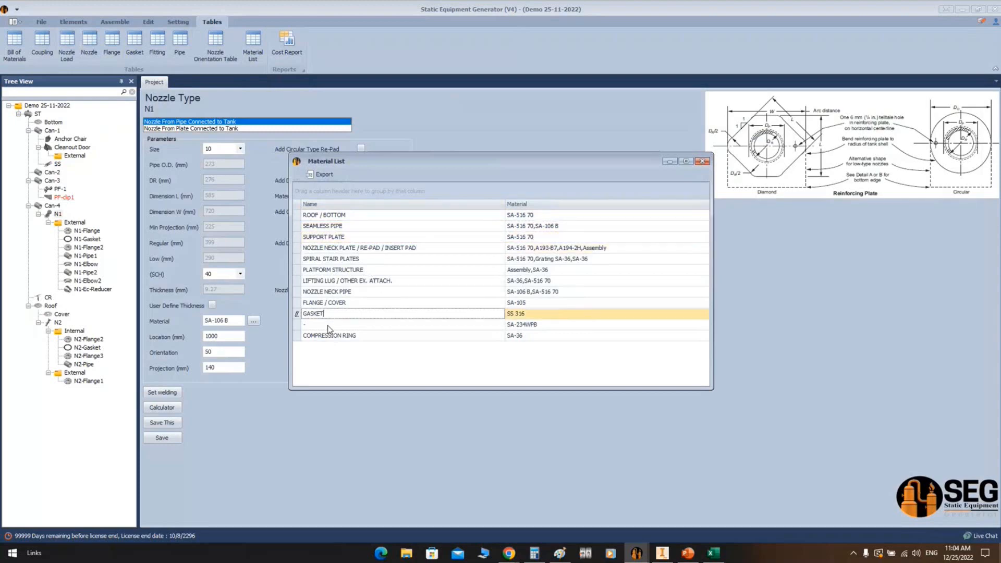
left_click(333, 291)
left_click(333, 269)
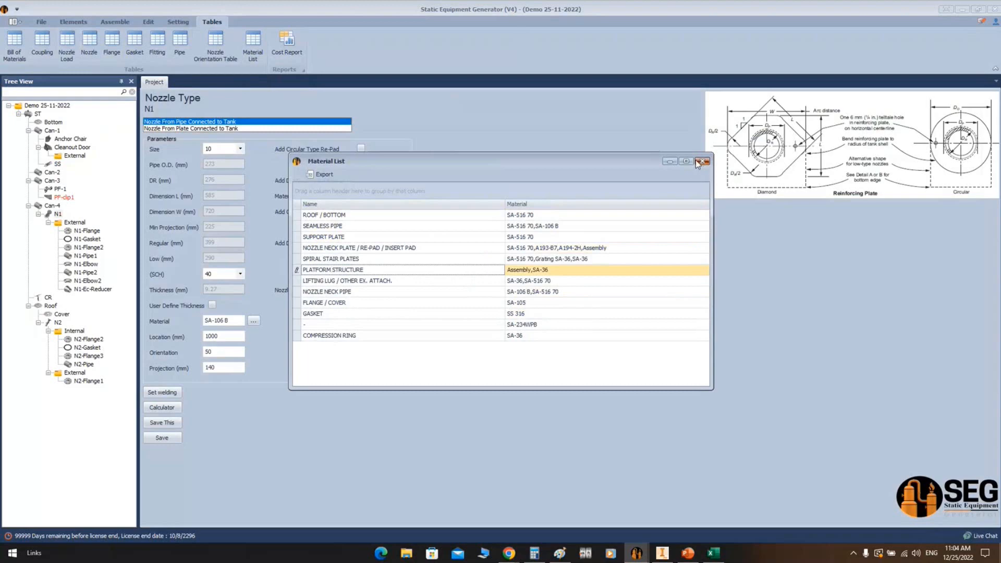
left_click(702, 161)
left_click(178, 21)
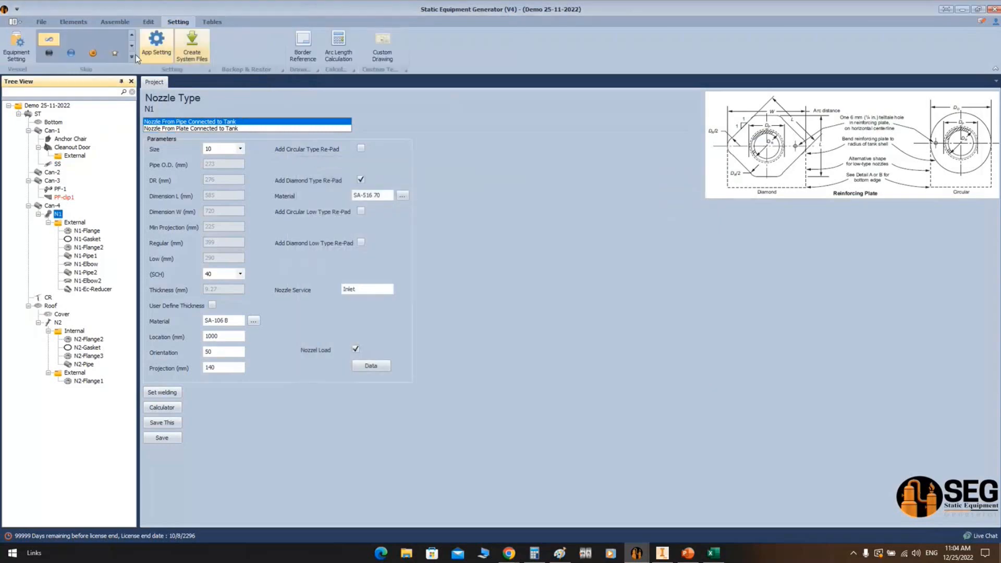
left_click(148, 21)
left_click(114, 21)
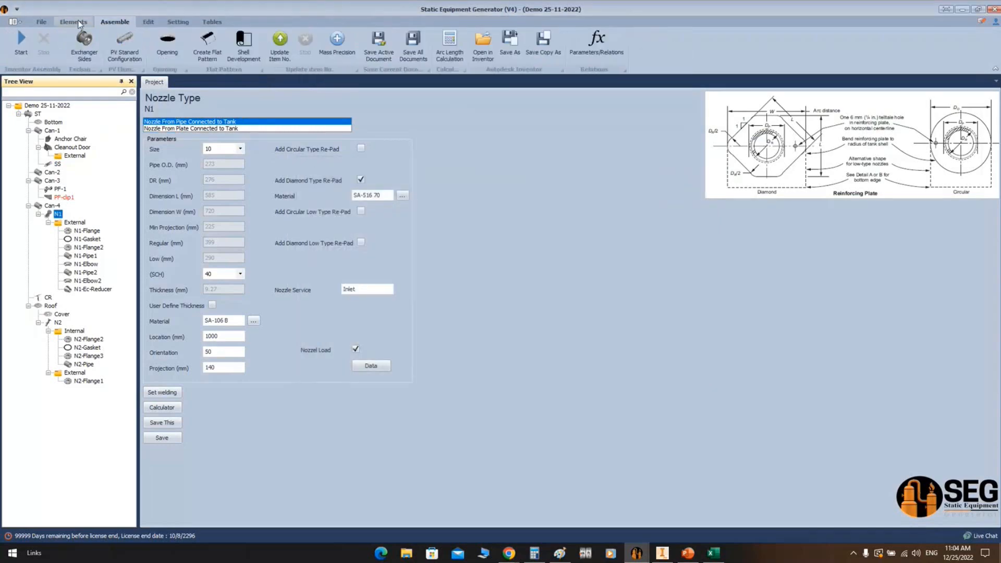
left_click(73, 21)
left_click(114, 21)
left_click(148, 21)
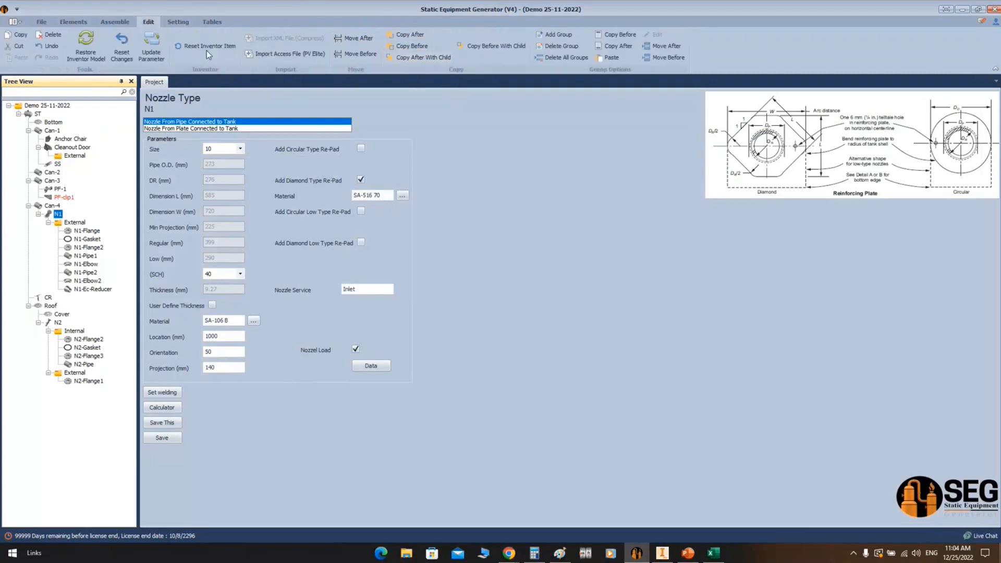
Open the Import Reference Template Drawing window, view its border and title block size fields, and close it
left_click(187, 21)
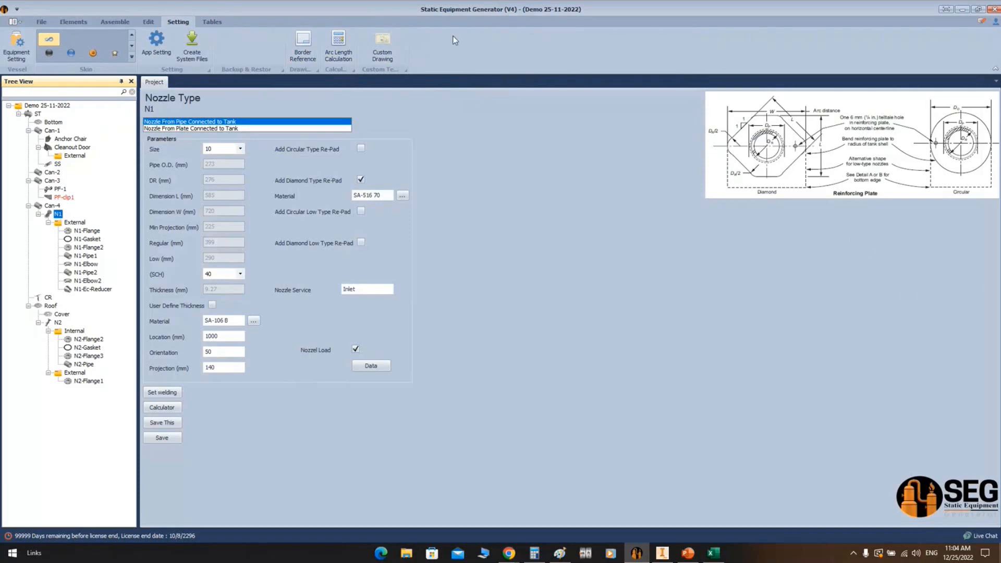
left_click(373, 50)
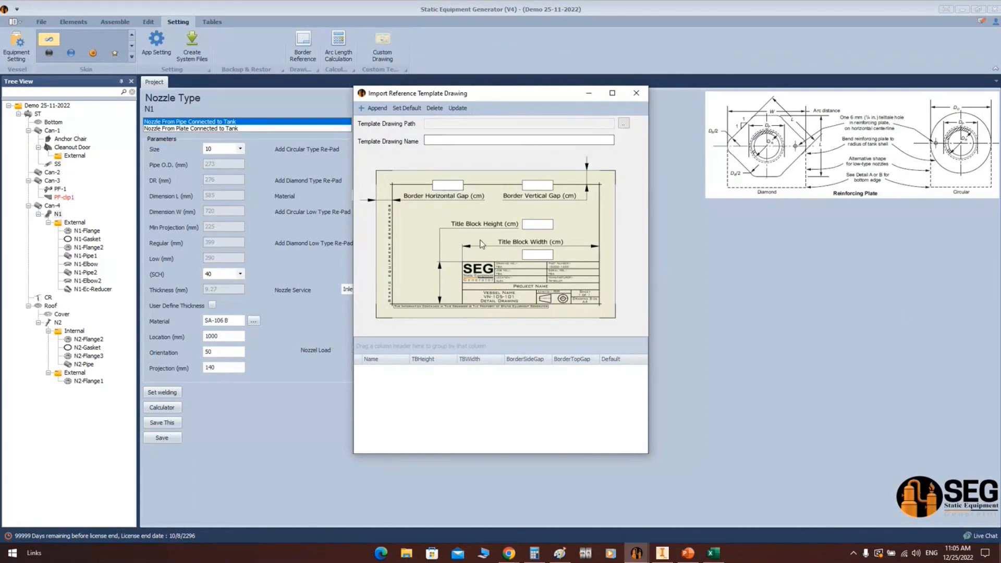
left_click(451, 187)
left_click(635, 94)
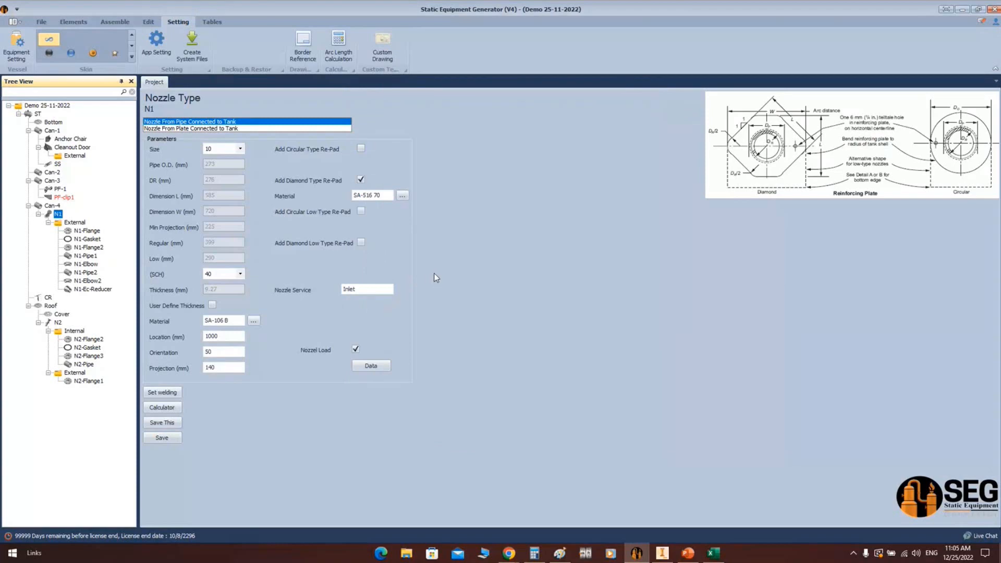
Set the PF-clip1 platform clips' 1st support start angle to 42, save it, and run the Inventor assembly update
left_click(63, 197)
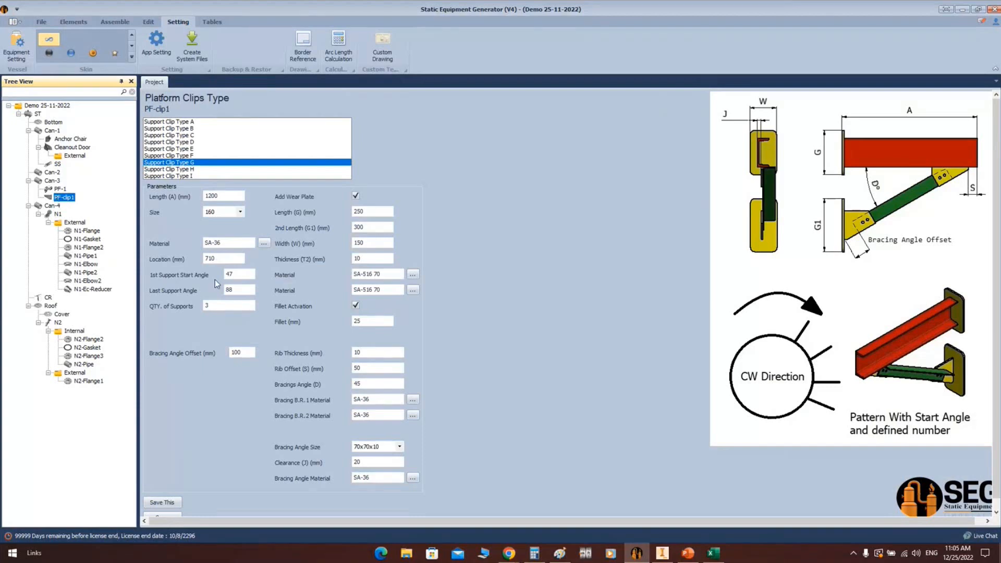
left_click_drag(229, 275, 247, 275)
type("23")
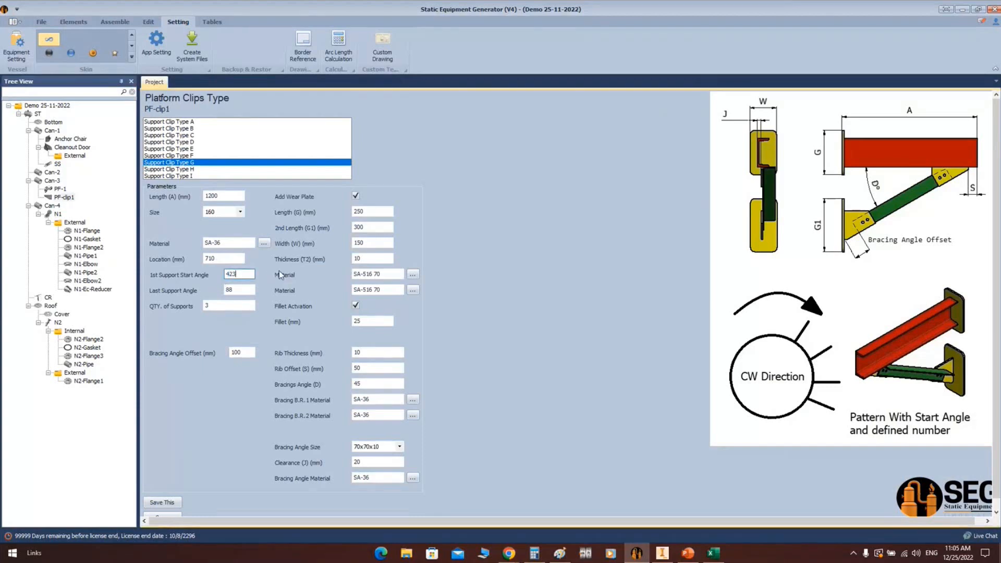
key("BackSpace")
scroll(227, 454, "down", 1)
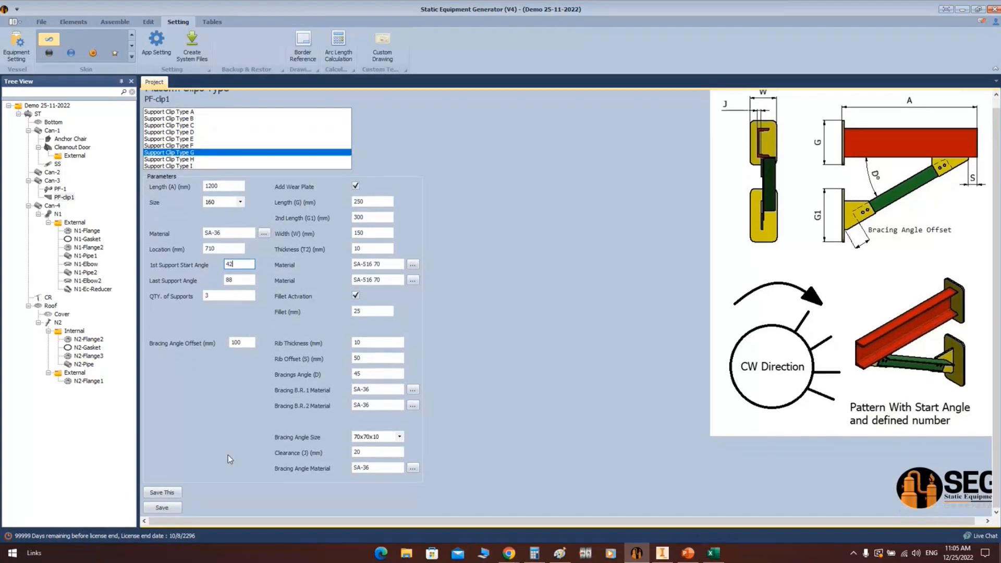
left_click(177, 508)
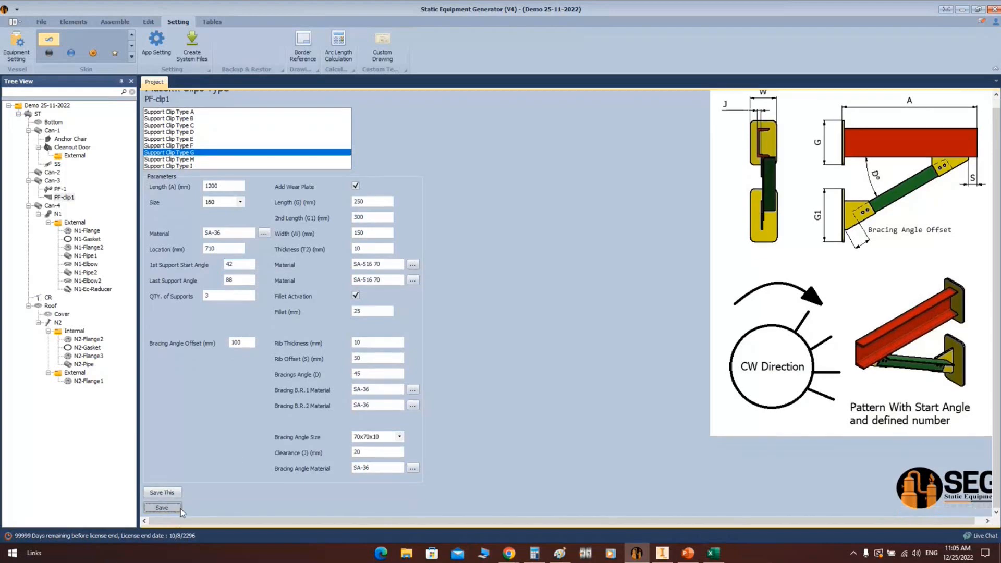
left_click(97, 21)
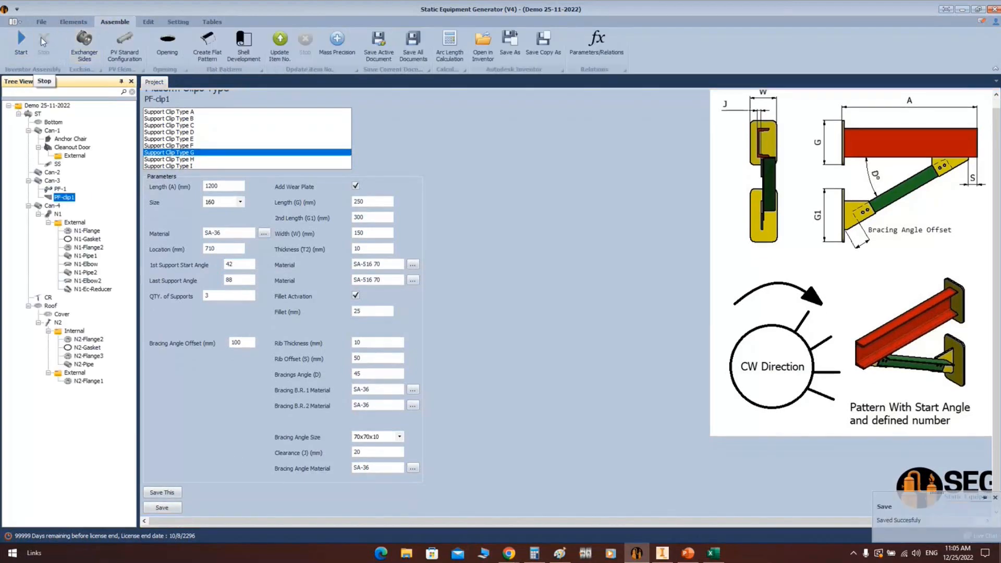
left_click(21, 41)
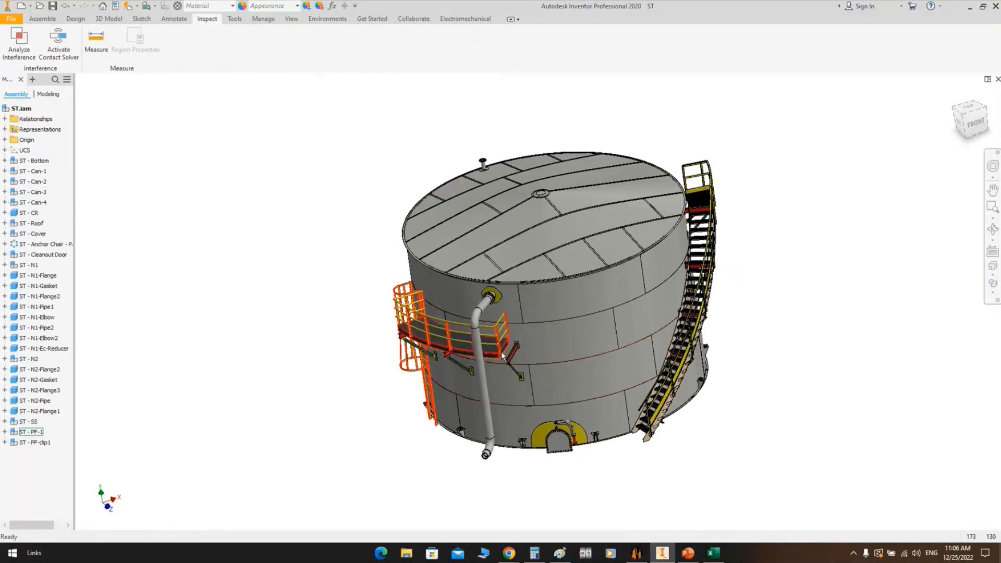
Examine the platform's support clips and bracings in the Inventor tank assembly from the front and from below
scroll(521, 364, "up", 5)
scroll(518, 364, "up", 3)
middle_click_drag(544, 353, 661, 339)
scroll(584, 349, "down", 3)
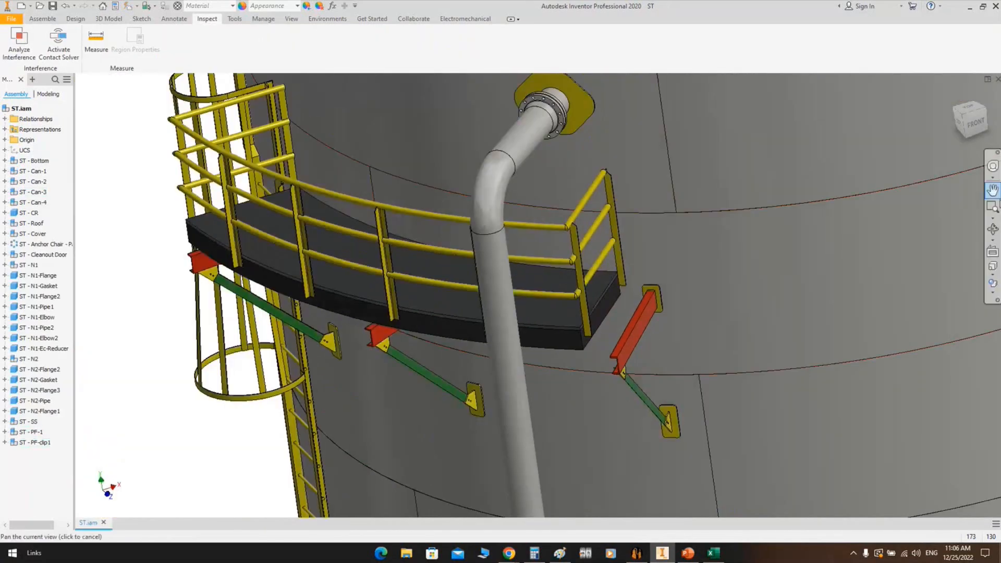
left_click(992, 229)
left_click_drag(558, 347, 616, 272)
right_click(804, 220)
left_click(836, 219)
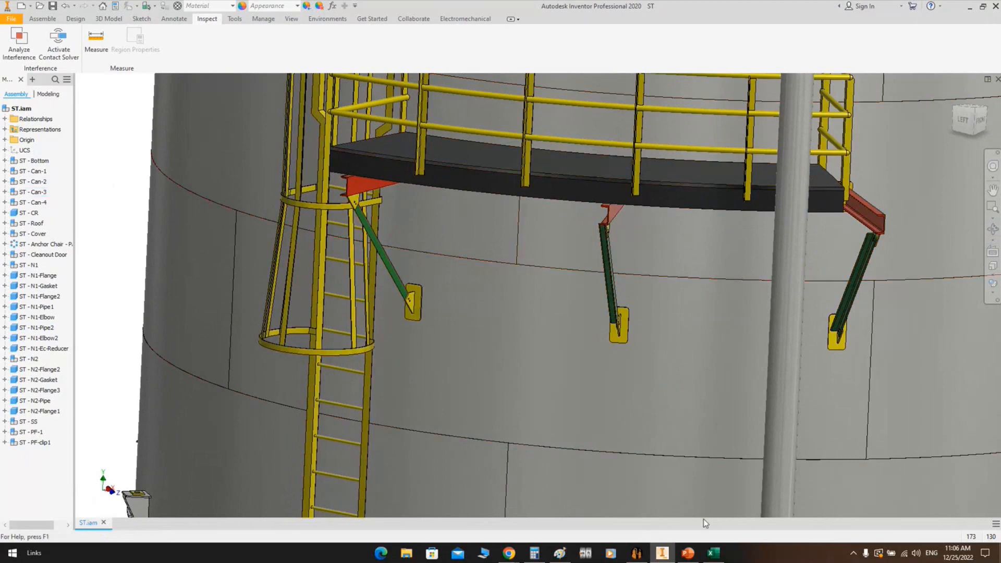
Switch back to Static Equipment Generator, set the PF-clip1 1st support start angle to 47, and save
mouse_move(686, 556)
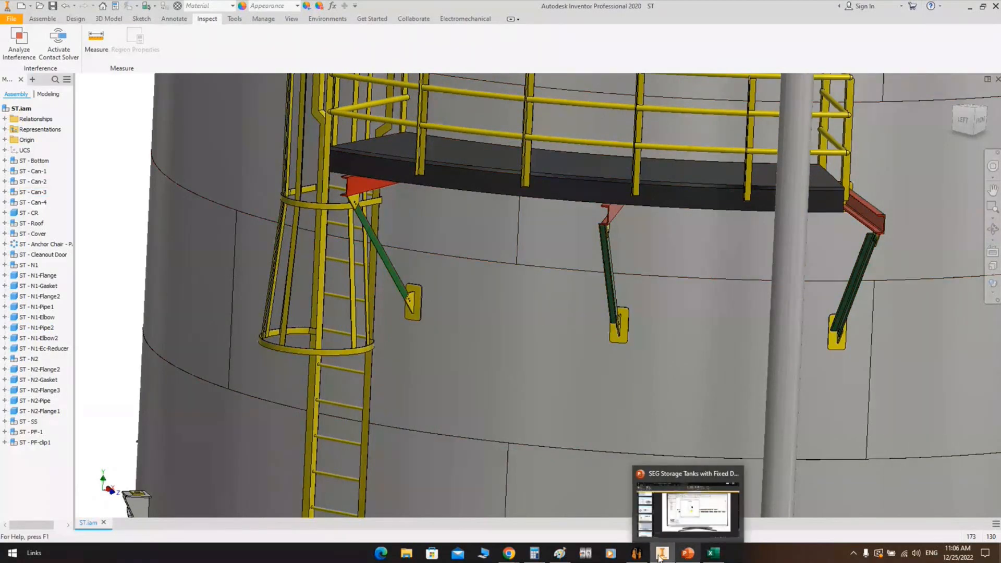
left_click(636, 553)
left_click(230, 265)
type("47")
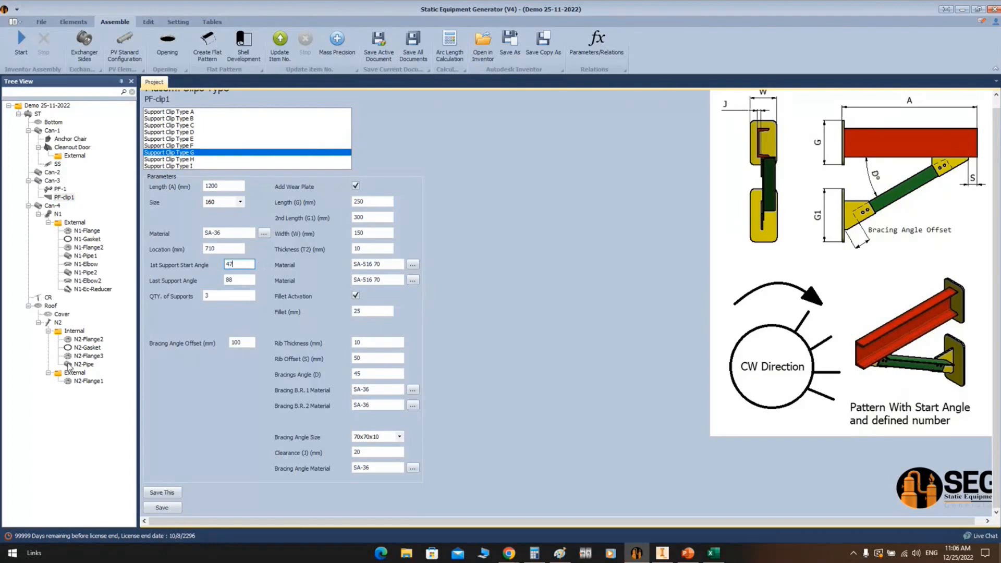
left_click(162, 507)
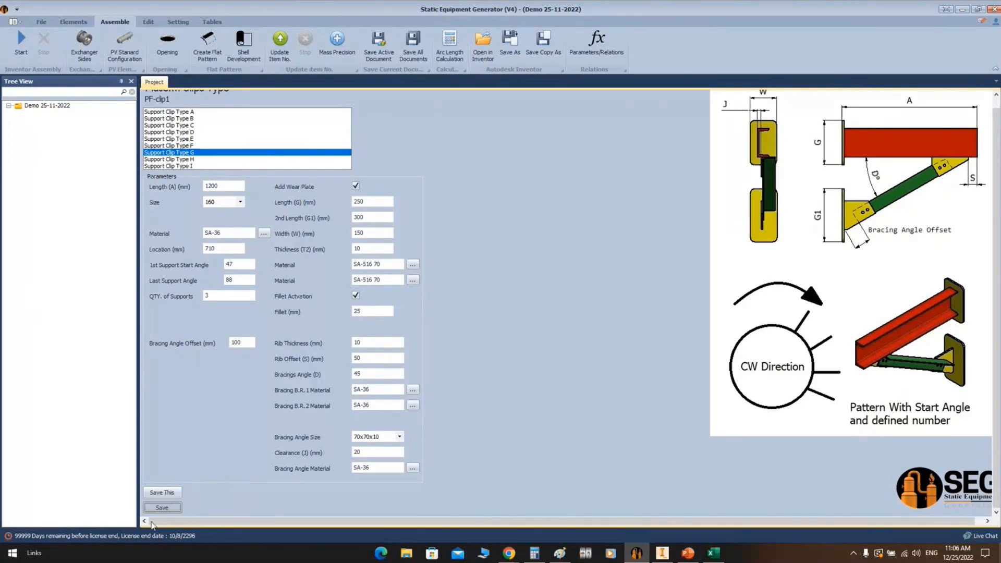
Add an arranged flat bottom nozzle named Sumb to the tank's Bottom
left_click(60, 122)
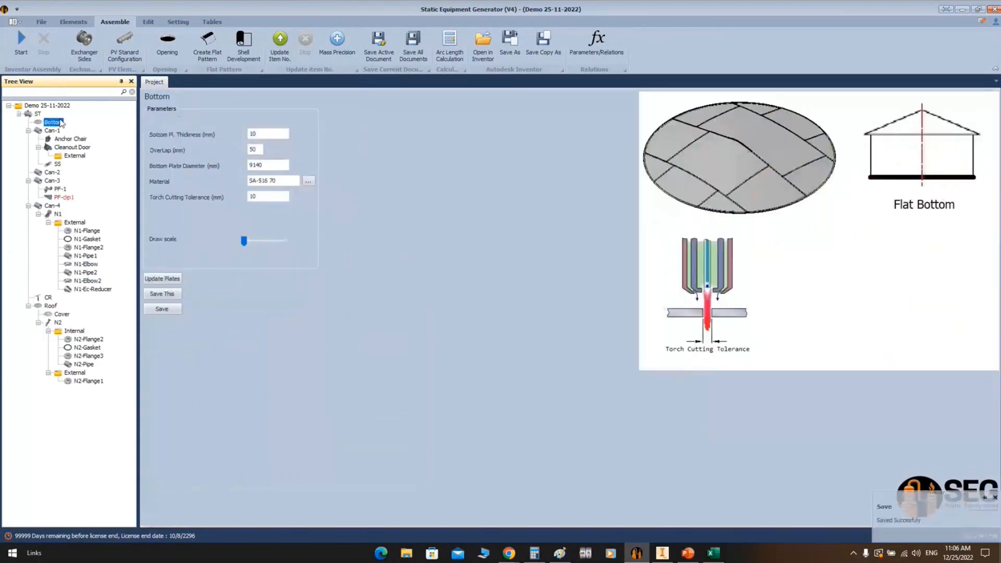
left_click(73, 21)
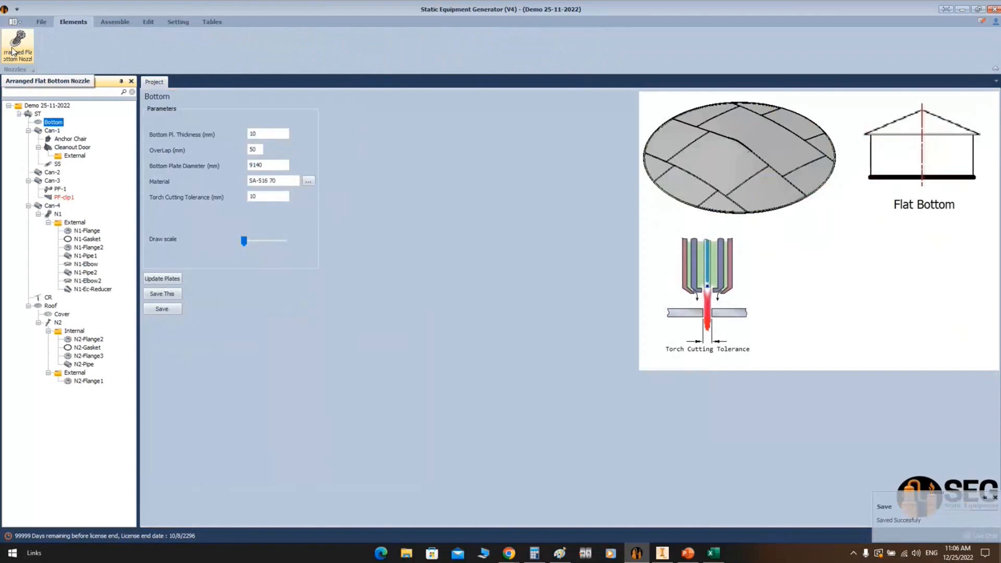
left_click(16, 50)
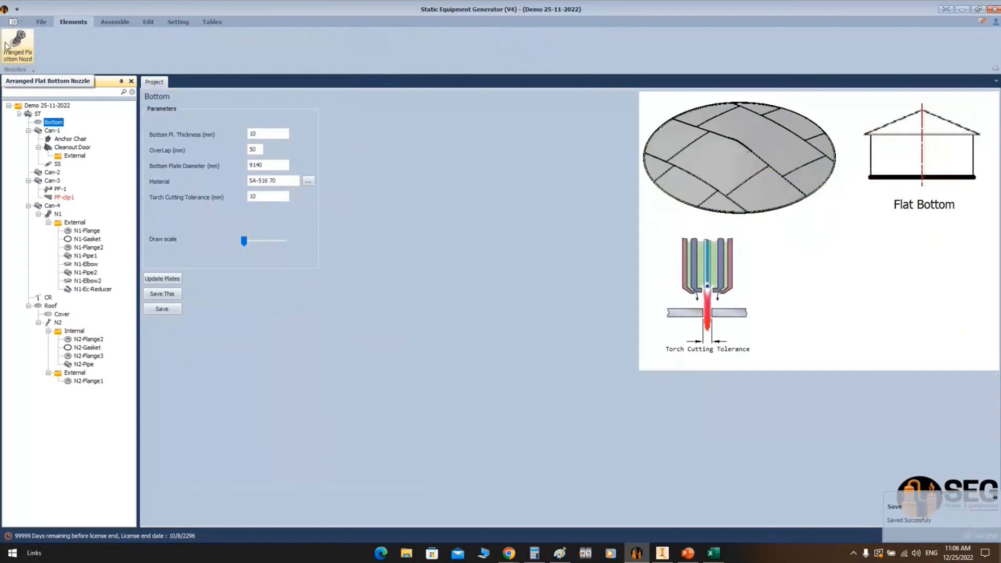
type("Sumb")
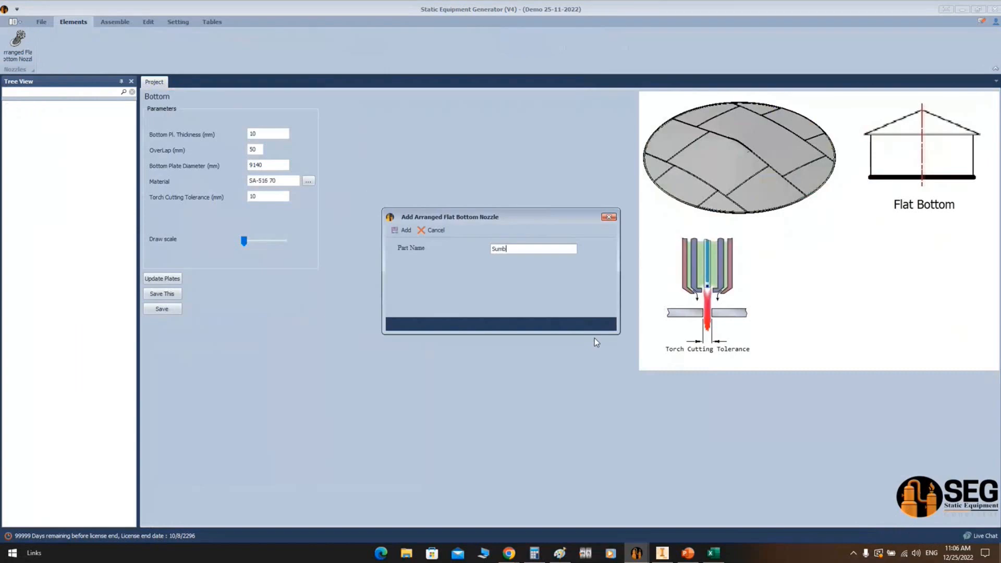
key("Return")
Define Sumb as a Nozzle From Plate Connected to Arranged Flat Bottom with a pipe OD of 600 mm
left_click(65, 132)
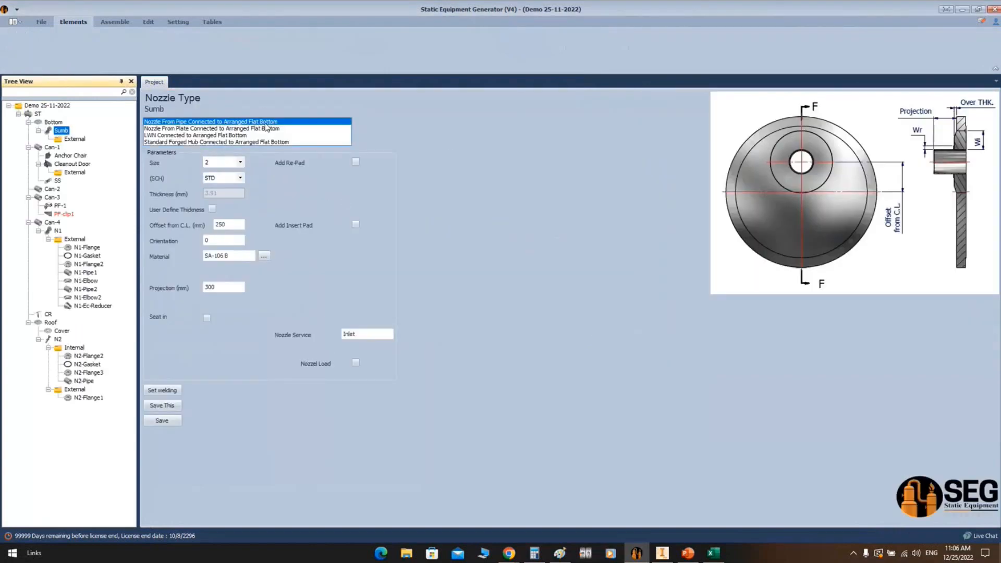
left_click(187, 129)
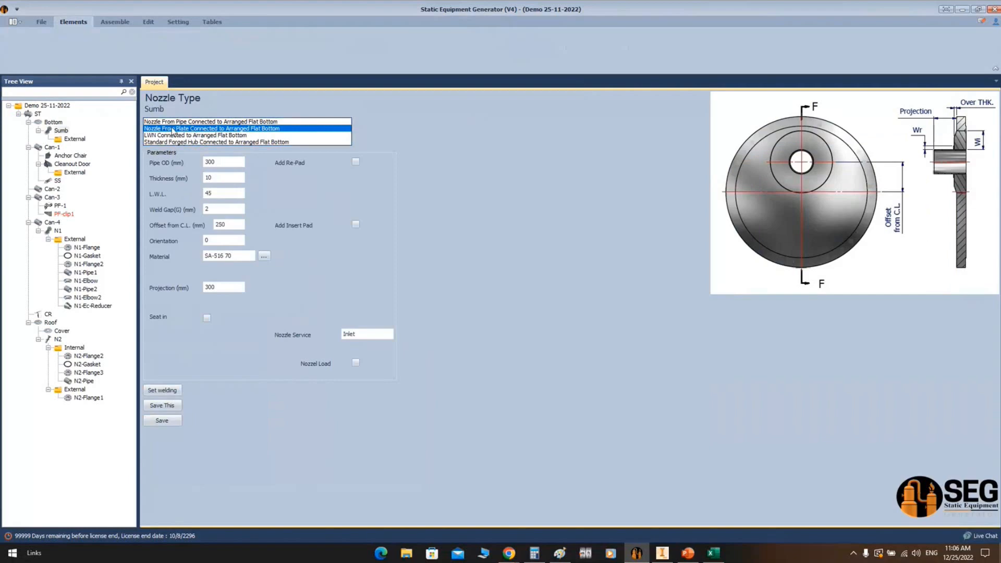
double_click(228, 161)
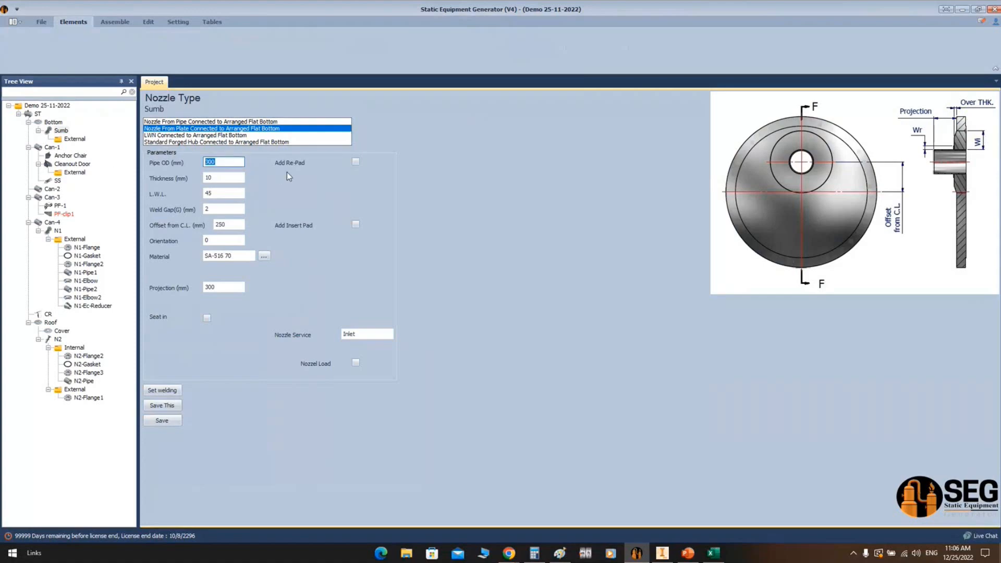
type("600")
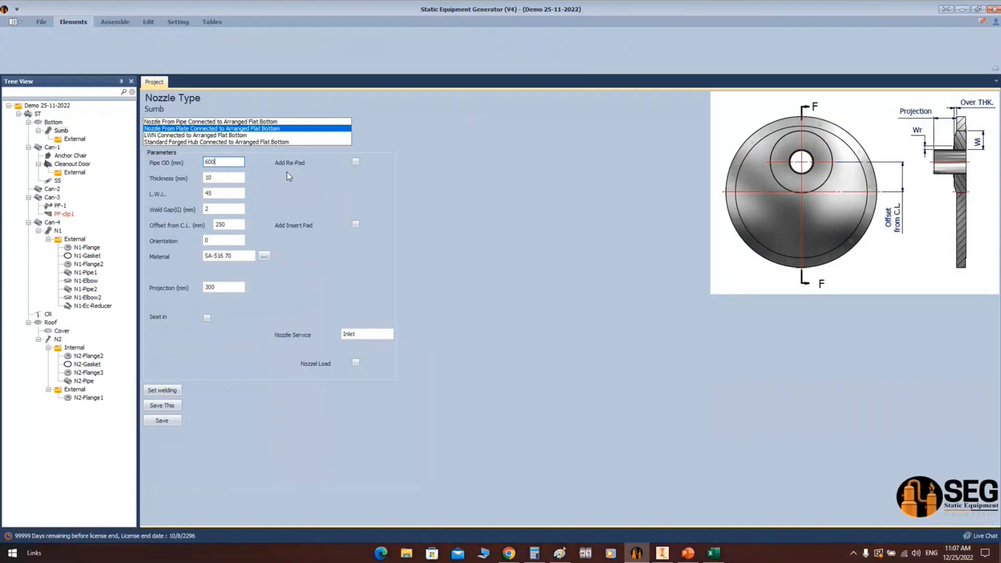
Switch to Inventor, examine the tank's flat bottom plates from below, and return to the Sumb nozzle parameters
left_click(661, 553)
scroll(686, 215, "up", 3)
middle_click_drag(686, 214, 593, 142)
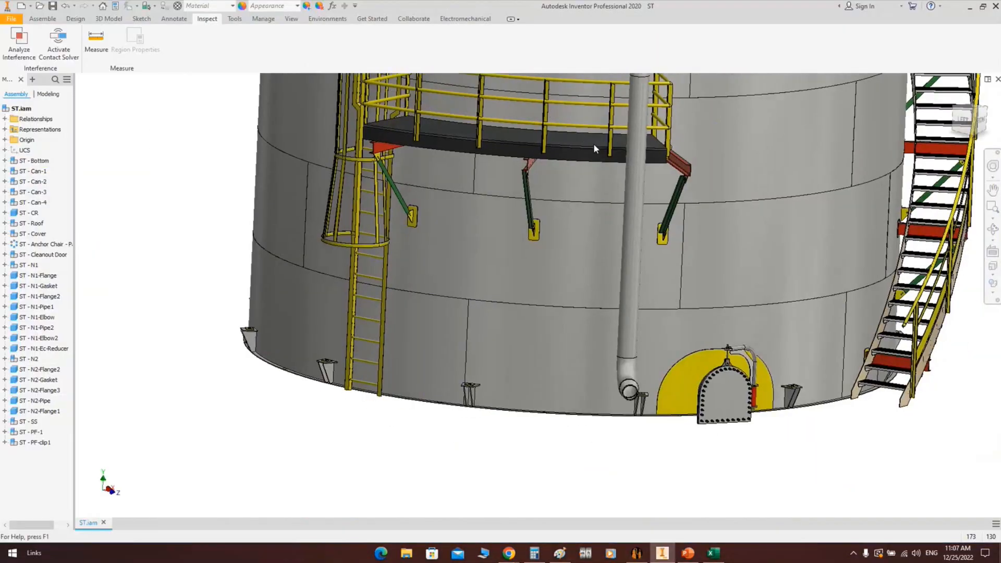
left_click(991, 229)
left_click_drag(608, 302, 604, 249)
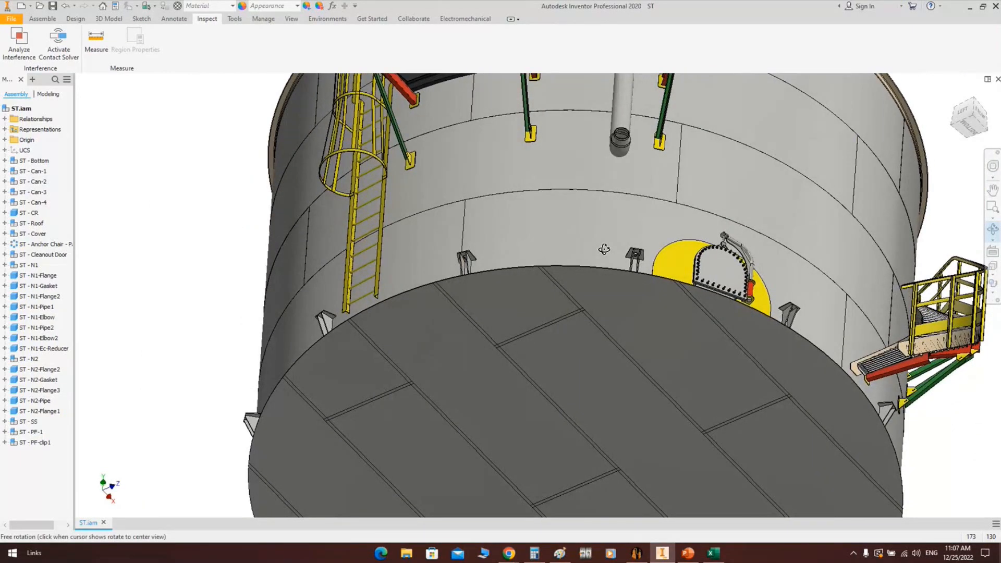
left_click_drag(599, 286, 570, 266)
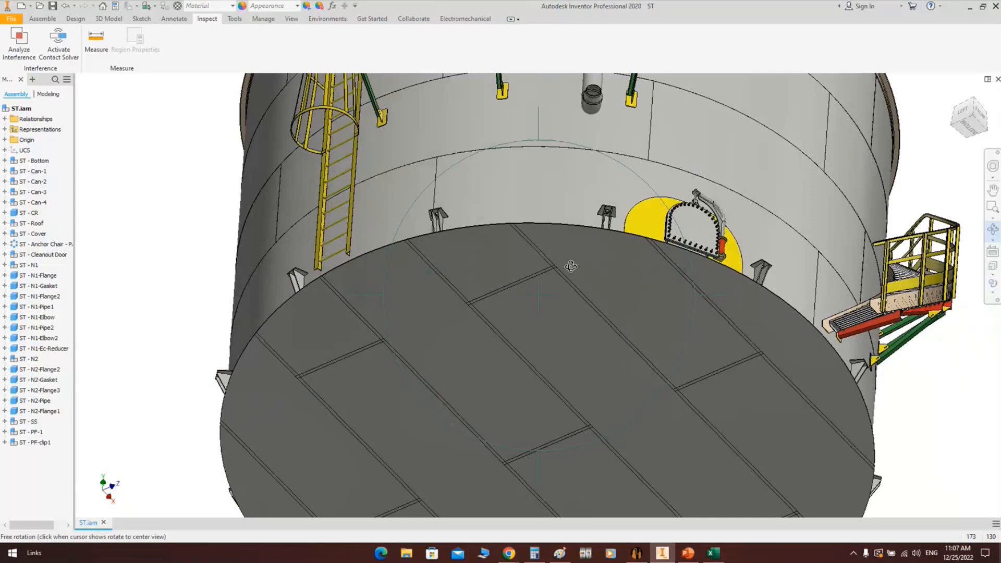
left_click_drag(569, 274, 596, 311)
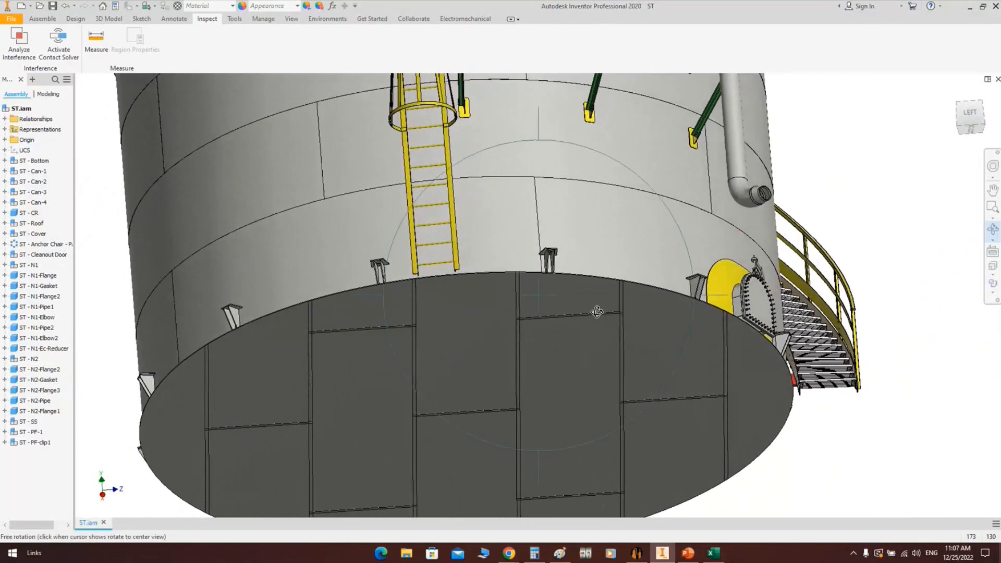
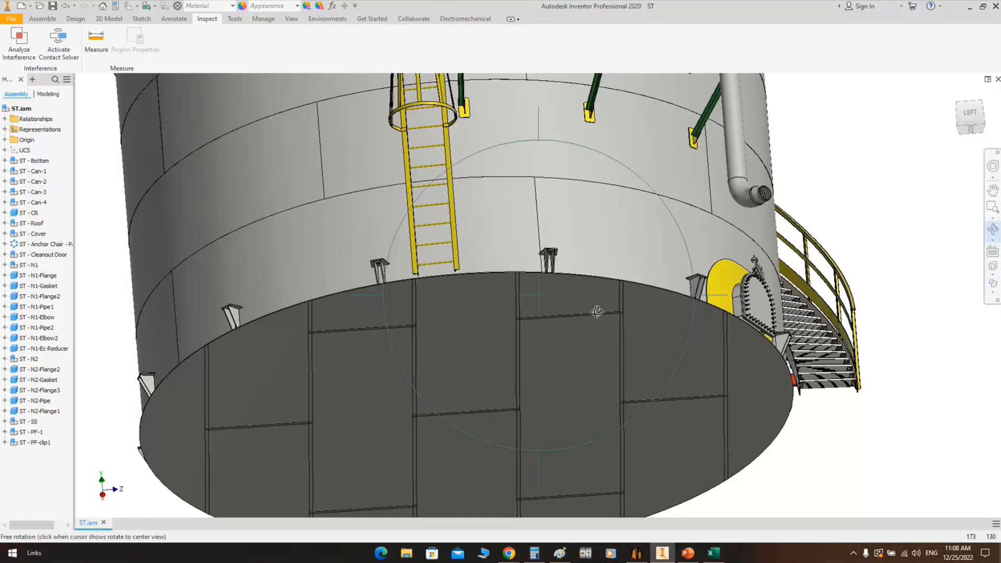
left_click_drag(503, 259, 480, 282)
right_click(557, 296)
left_click(590, 291)
left_click(639, 553)
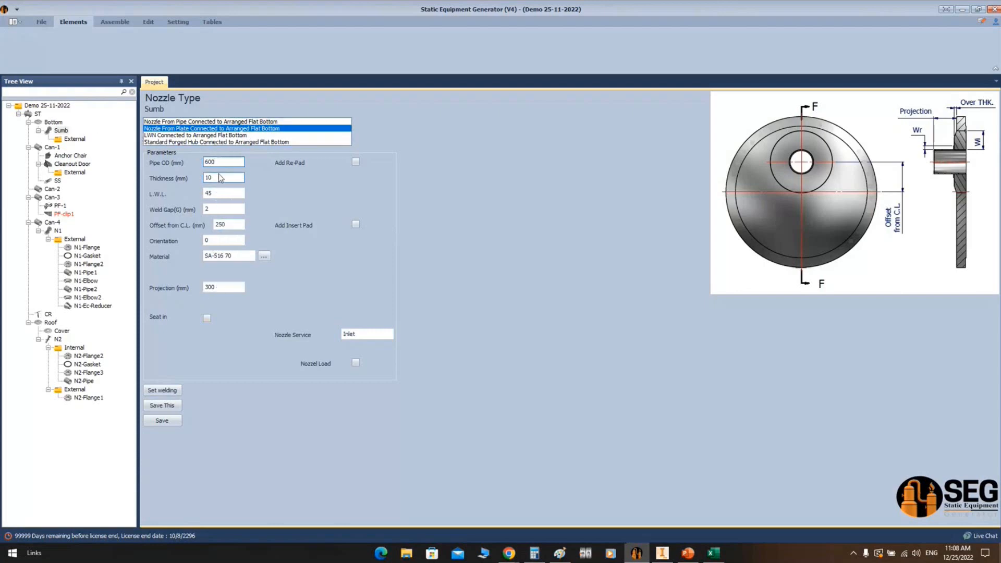
Switch to Inventor and examine the tank's plate layout and orientation from the top and bottom views
left_click(662, 553)
left_click(996, 232)
mouse_move(551, 331)
left_mouse_down()
mouse_move(551, 235)
mouse_move(462, 252)
mouse_move(507, 199)
mouse_move(554, 328)
mouse_move(554, 317)
left_mouse_up()
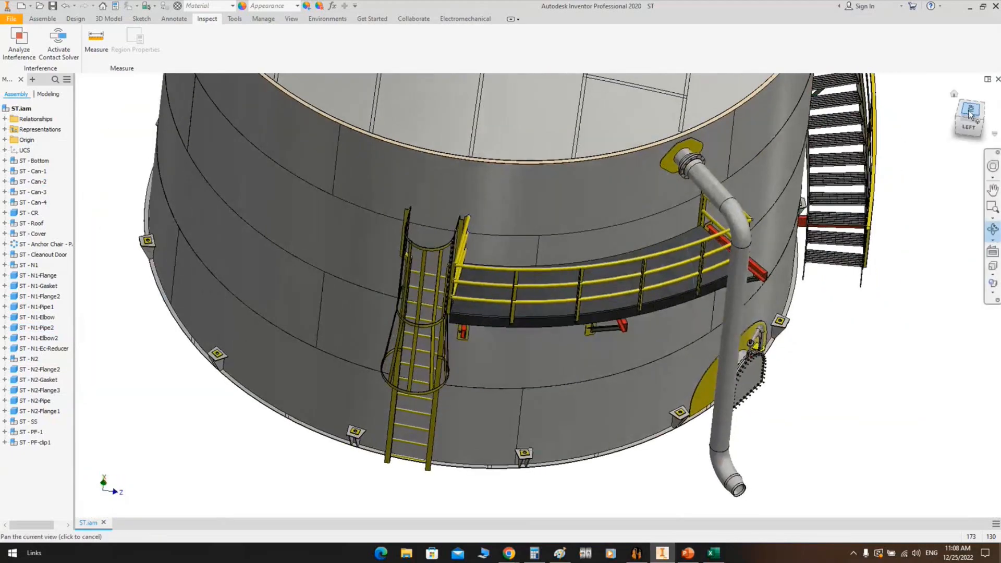
left_click(970, 113)
left_click(982, 97)
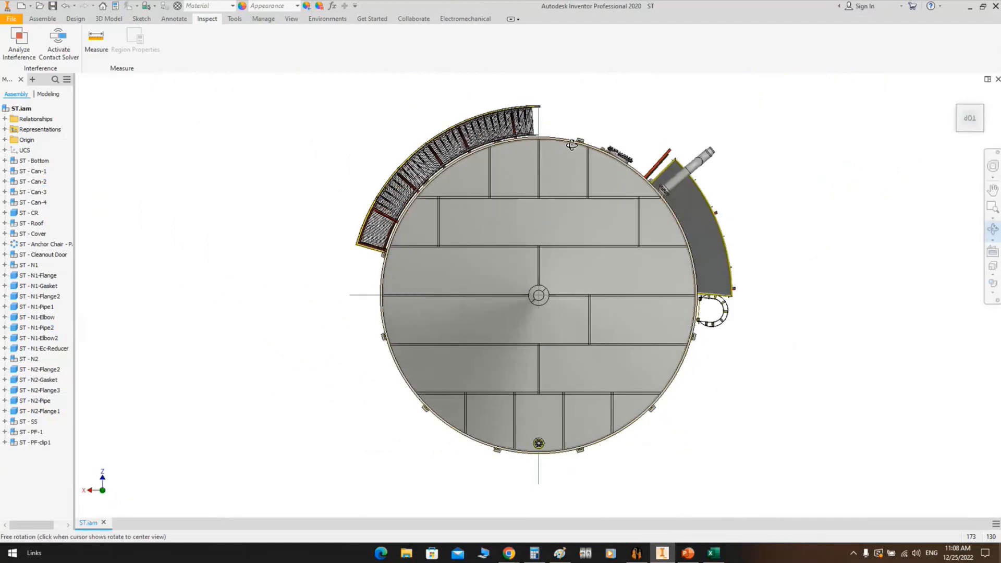
left_click_drag(543, 112, 559, 217)
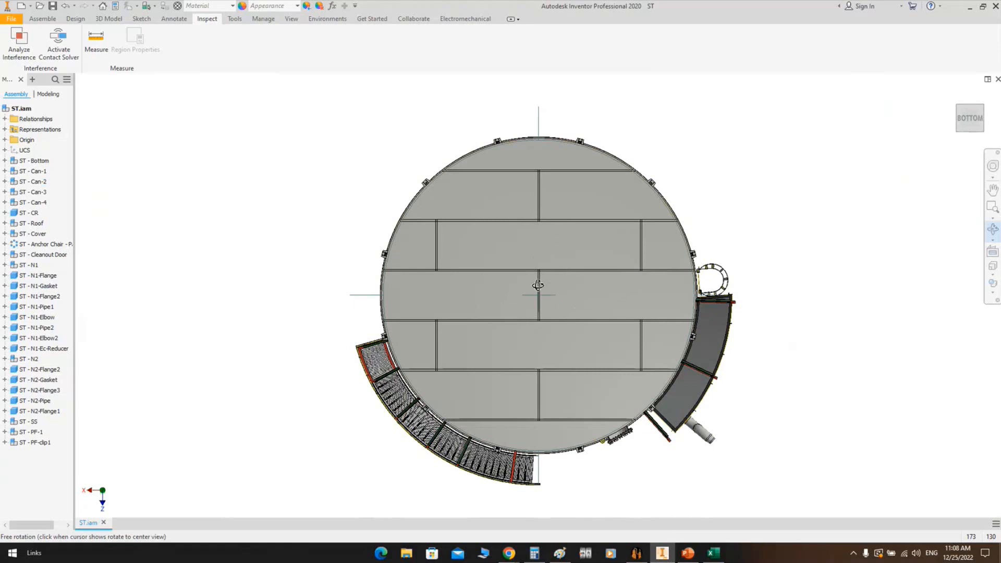
Back in Static Equipment Generator, set Sumb's offset from center line to 3500 mm, orientation 90 and projection 500 mm, with Seat in enabled
left_click(636, 552)
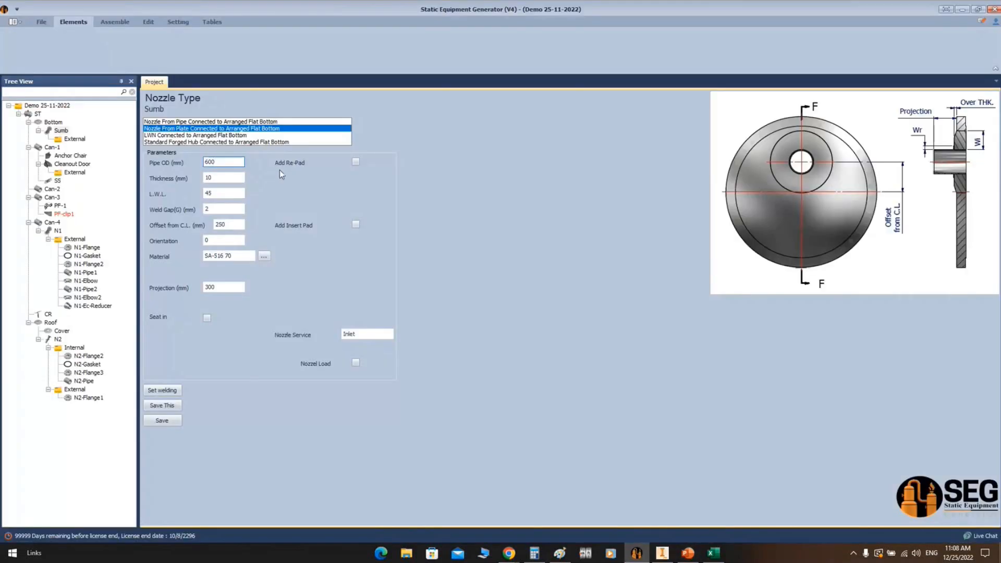
key("Tab")
key("Tab")
key("Tab")
key("Tab")
type("3500")
key("Tab")
key("Tab")
left_click(207, 318)
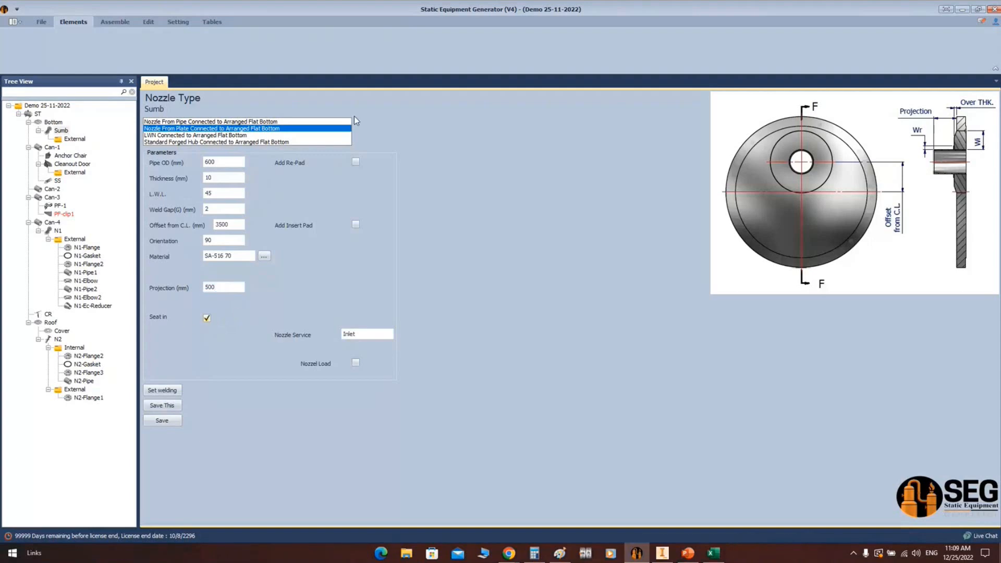
Add a re-pad 200 mm wide to the Sumb nozzle and save its parameters
left_click(355, 162)
left_click(375, 179)
type("200")
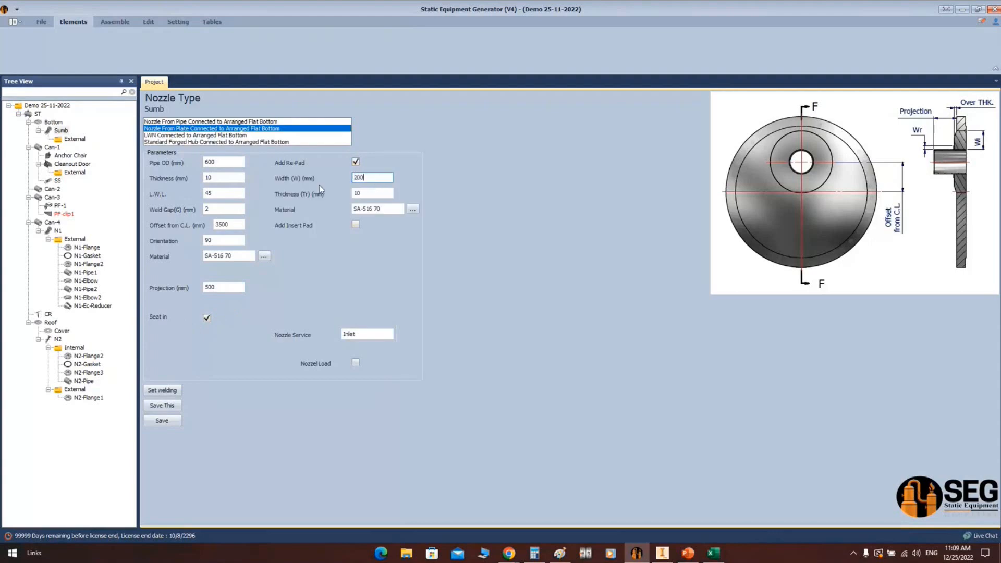
left_click(168, 421)
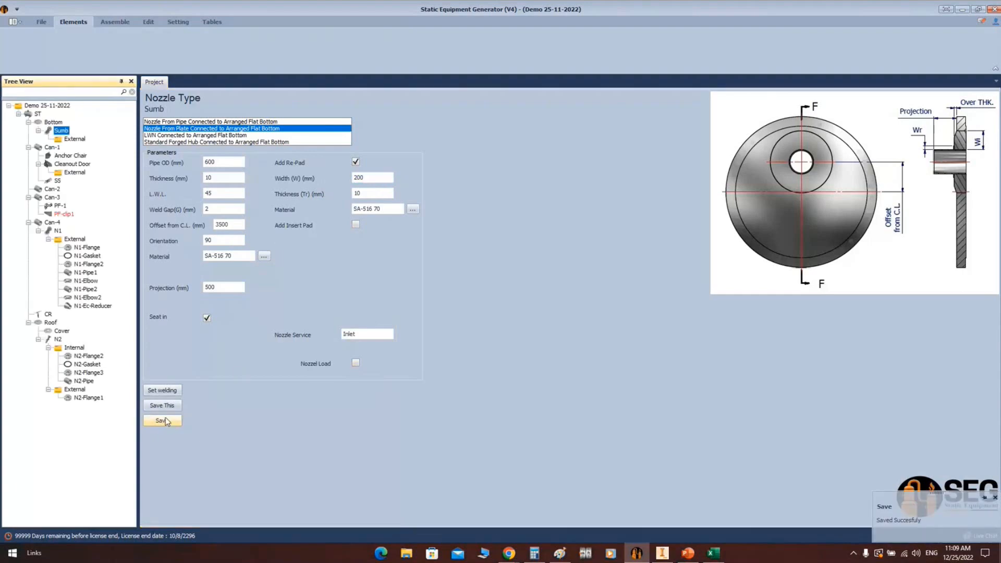
Add an end plate named End Plate to the Sumb nozzle's External group
left_click(73, 139)
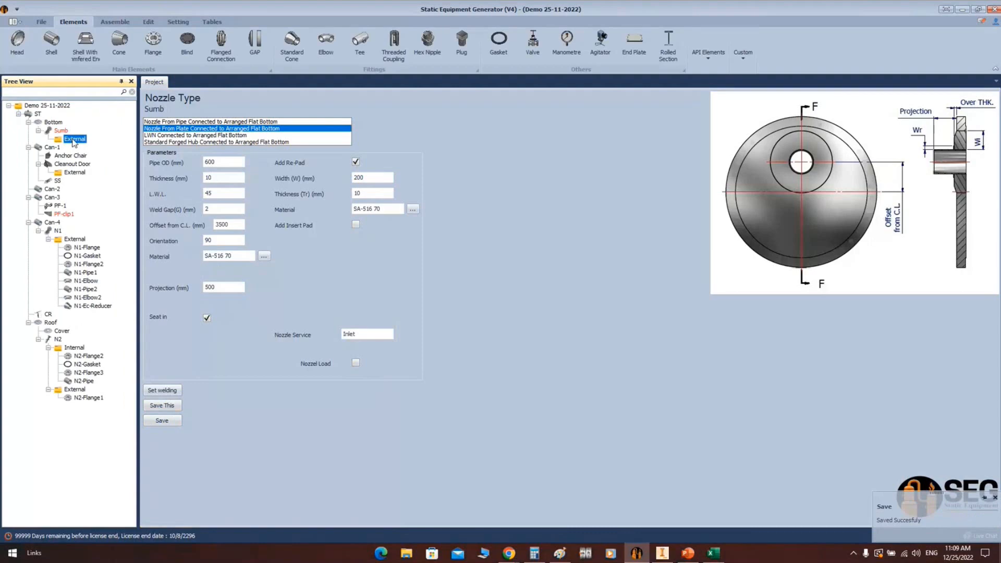
left_click(634, 42)
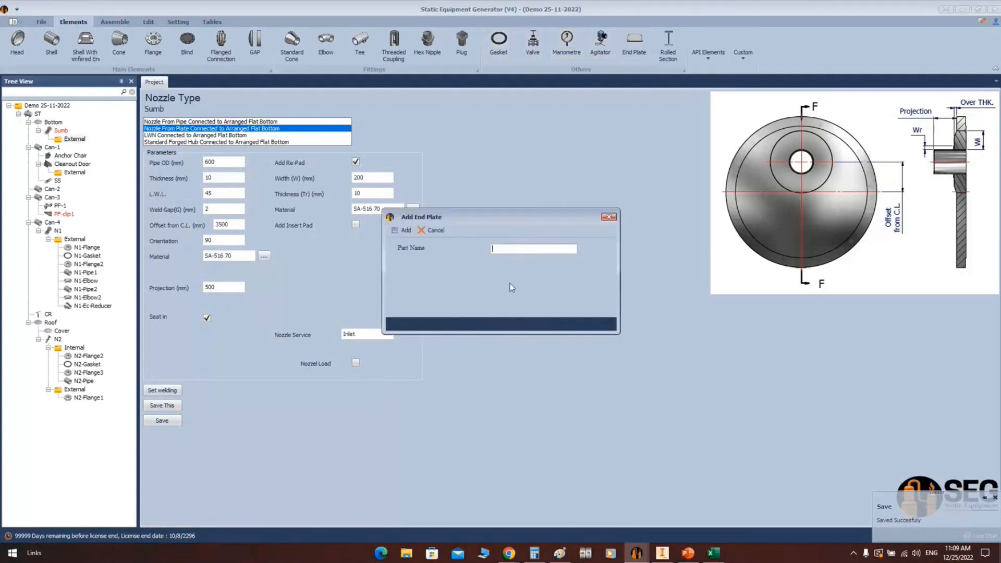
type("End Plate")
key("Return")
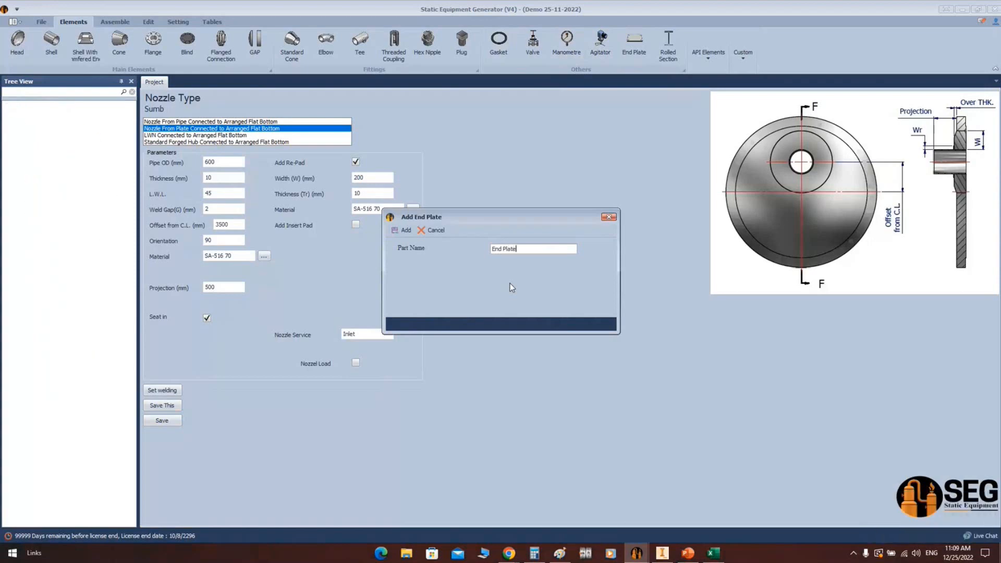
Define Sumb's end plate as a Circular Plate Without Holes with 620 mm O.D. and 20 mm thickness, and save it
left_click(86, 147)
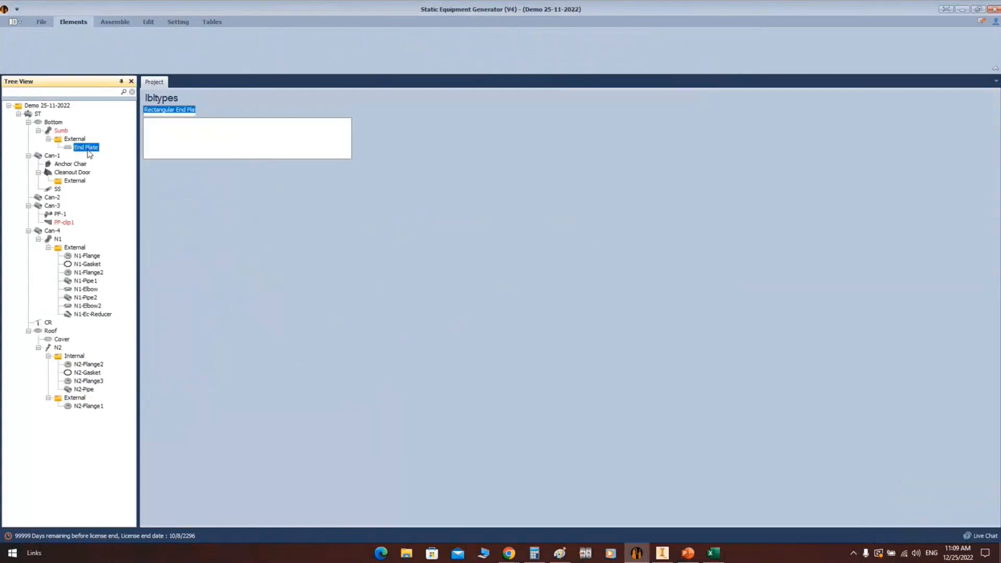
left_click(229, 129)
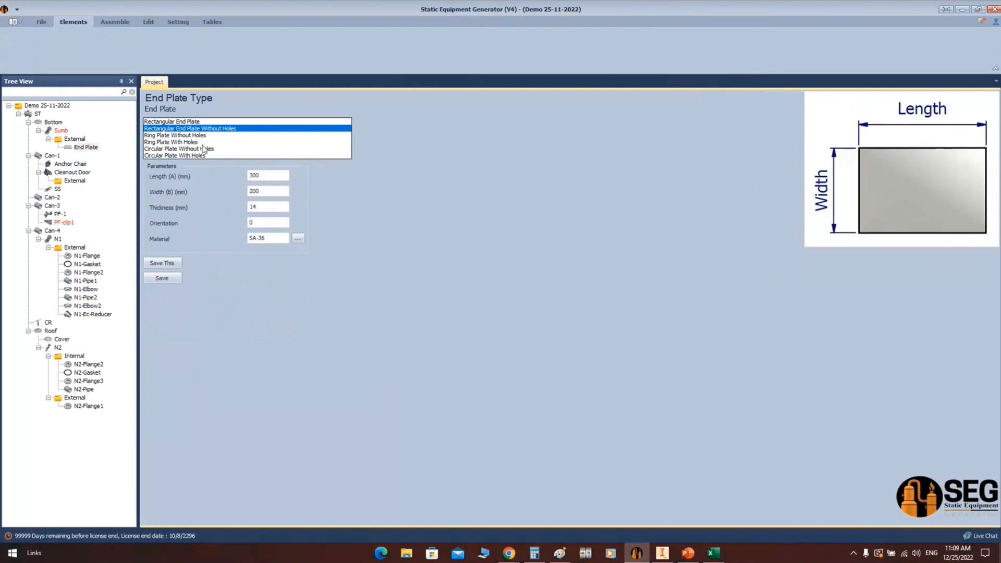
left_click(192, 137)
left_click(171, 149)
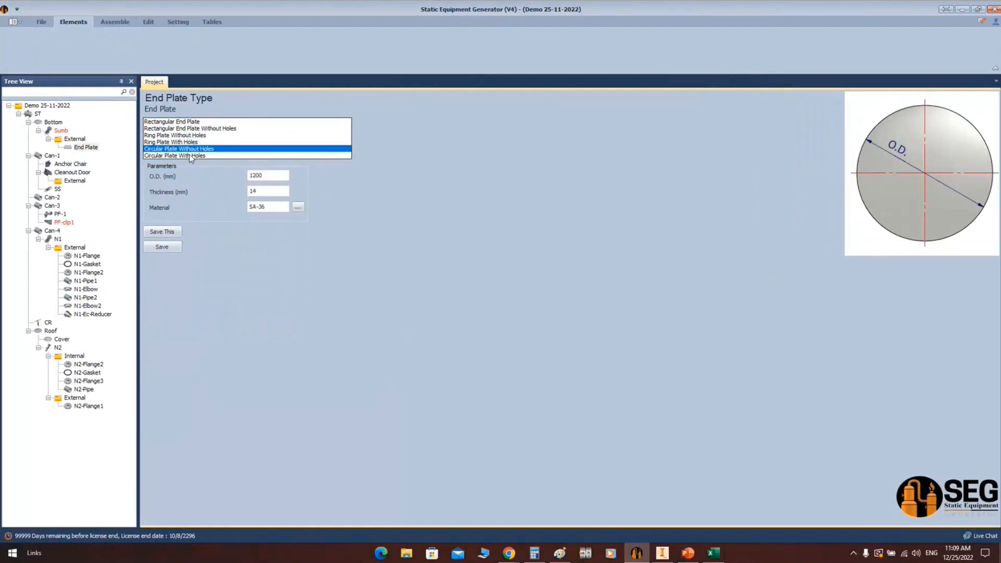
key("Tab")
type("620")
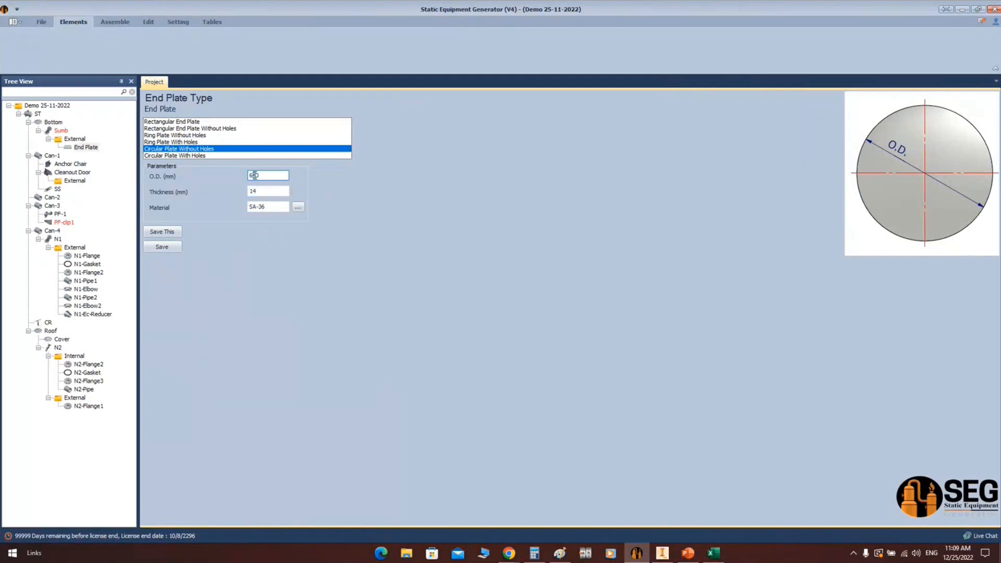
key("Tab")
type("20")
left_click(162, 247)
left_click(115, 23)
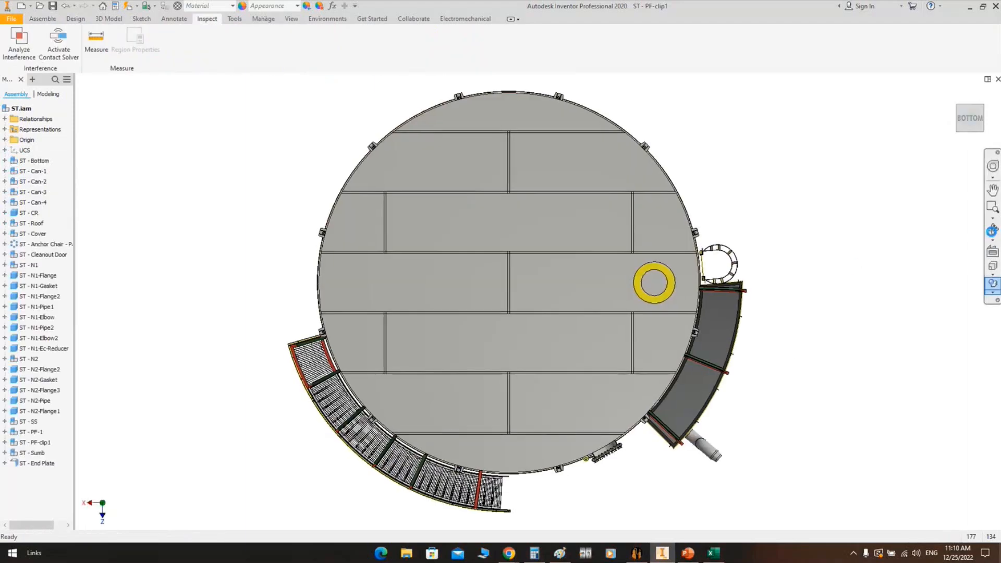
In Inventor, examine the sump nozzle, its re-pad and its end plate beneath the tank from several angles
left_click(991, 231)
left_click_drag(547, 239, 547, 336)
scroll(655, 348, "down", 4)
middle_click_drag(672, 469, 513, 211)
left_click_drag(578, 219, 515, 266)
scroll(490, 248, "up", 3)
left_click(974, 120)
scroll(526, 286, "down", 4)
right_click(514, 265)
left_click(567, 234)
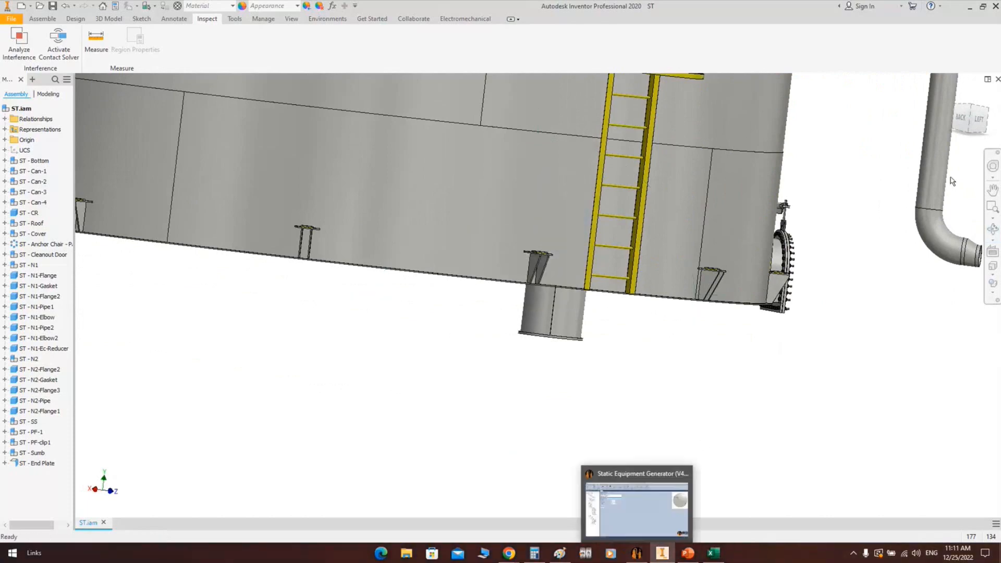
scroll(629, 315, "up", 2)
middle_click_drag(679, 317, 644, 276)
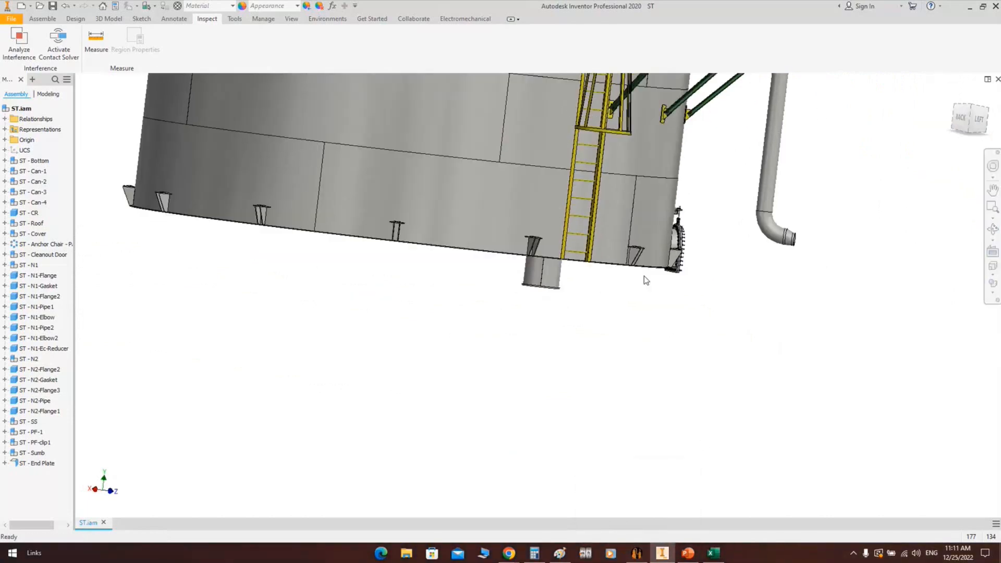
left_click(991, 229)
left_click_drag(632, 264, 586, 258)
middle_click_drag(587, 258, 651, 327)
key("Escape")
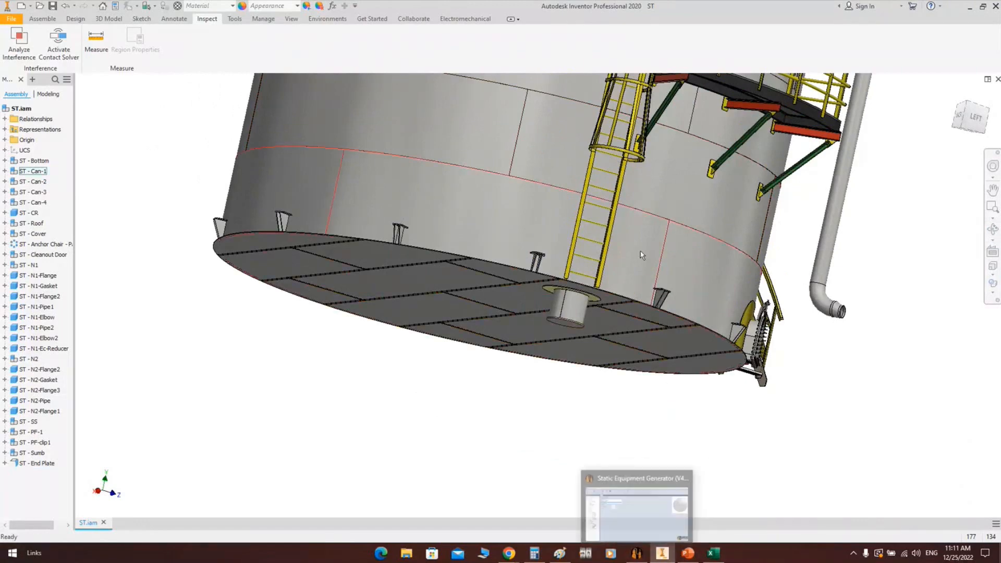
Switch back to Static Equipment Generator and start creating a drawing for the ST tank
left_click(635, 558)
left_click(37, 114)
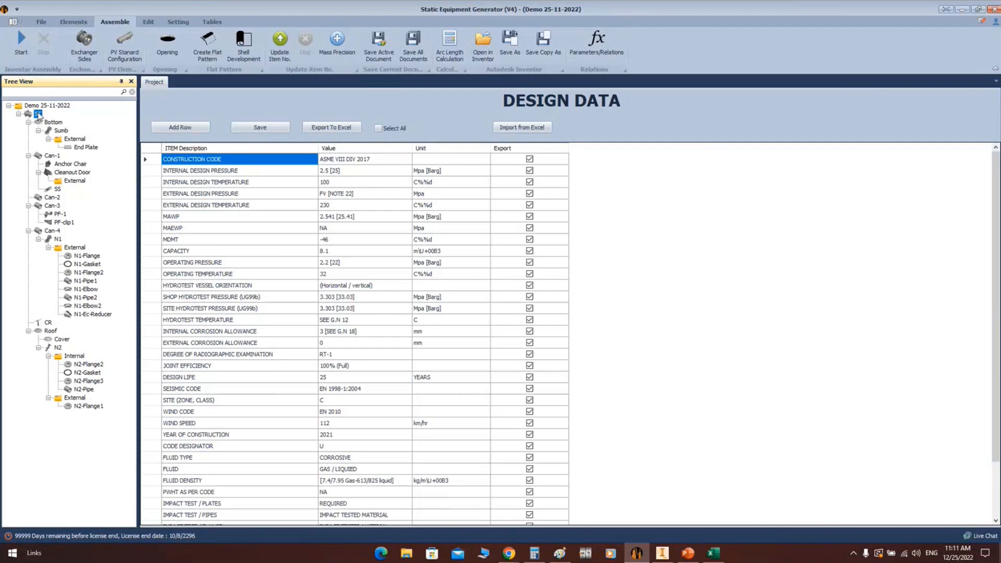
right_click(38, 114)
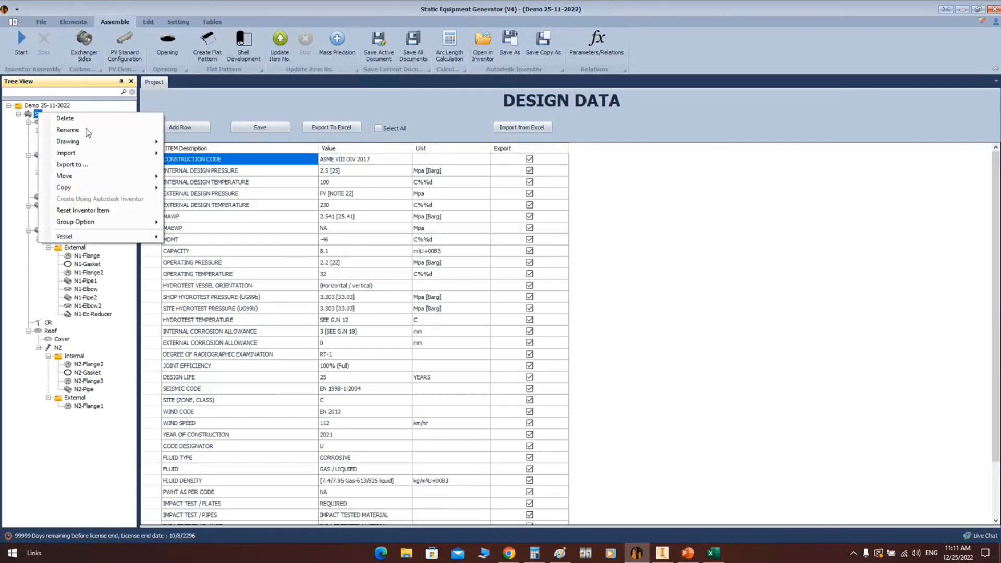
mouse_move(110, 142)
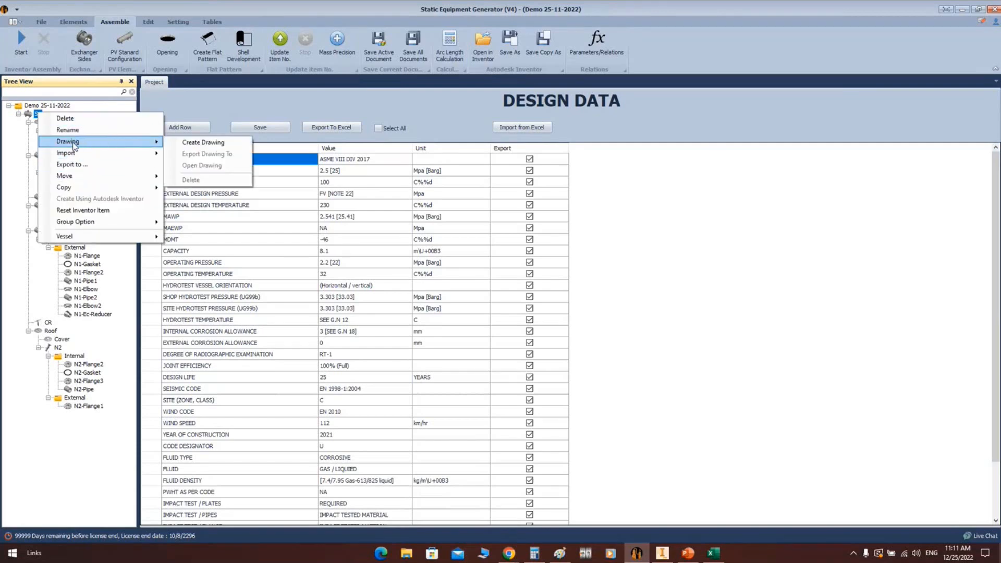
left_click(217, 147)
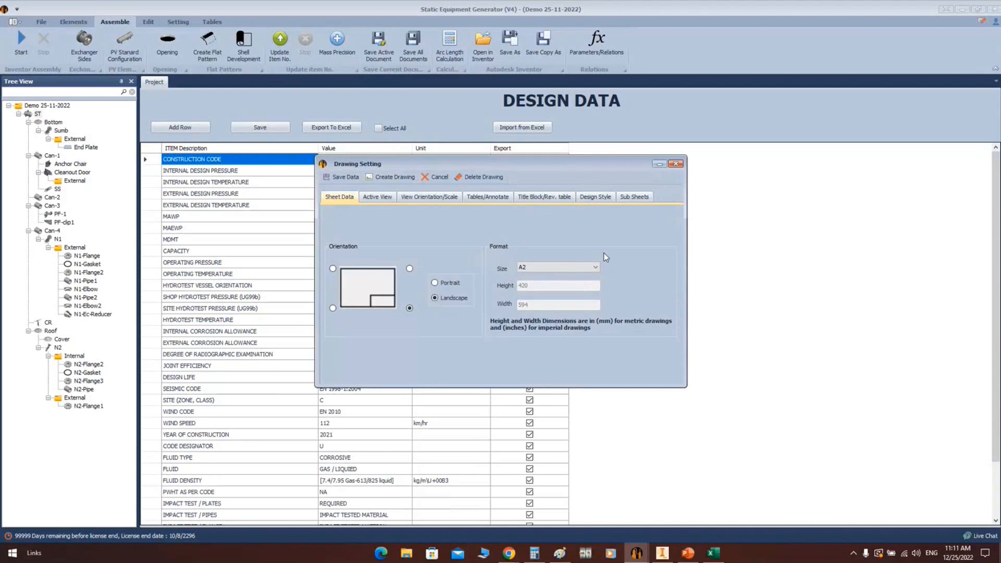
Set the tank drawing's sheet size to A1
left_click(595, 266)
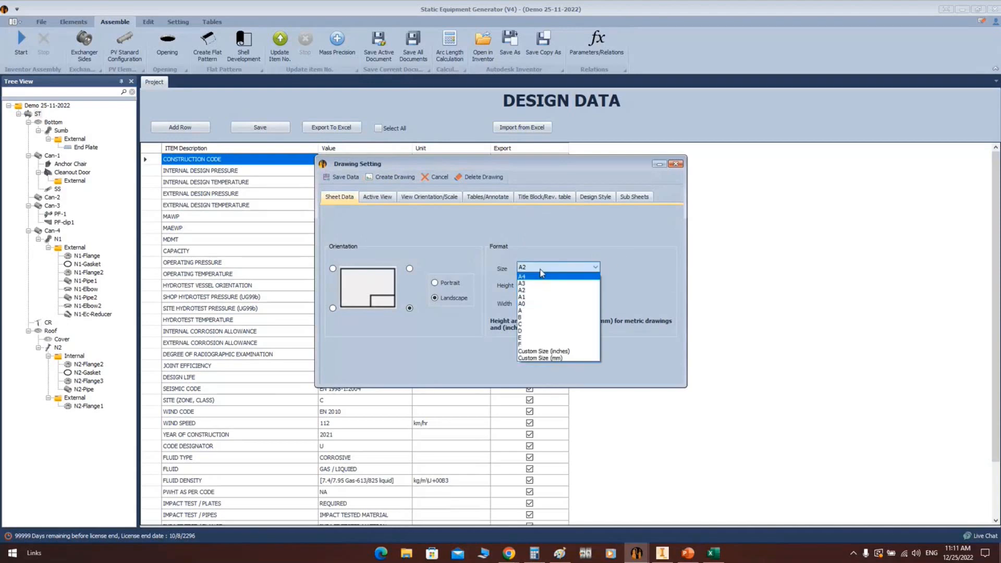
left_click(235, 239)
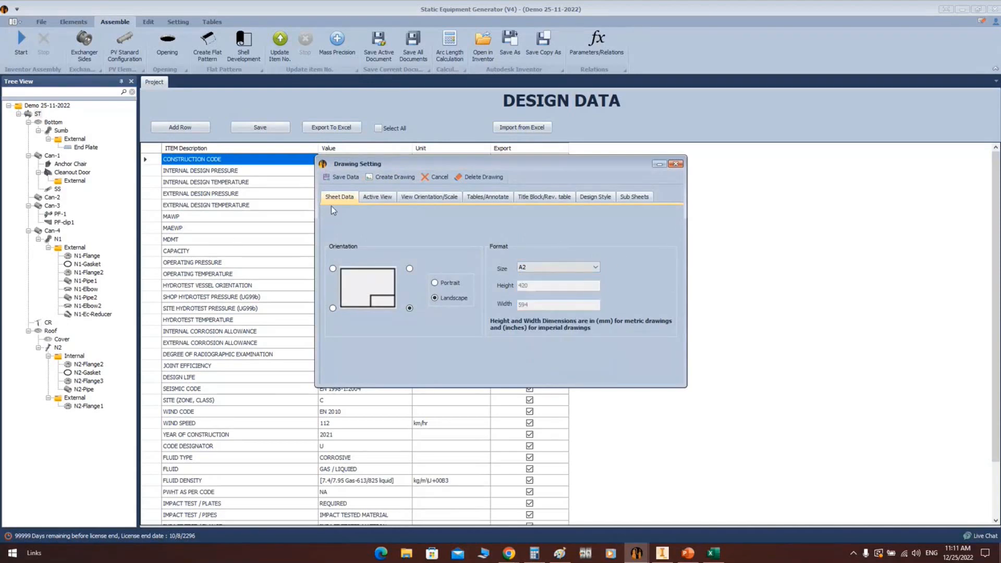
left_click(562, 268)
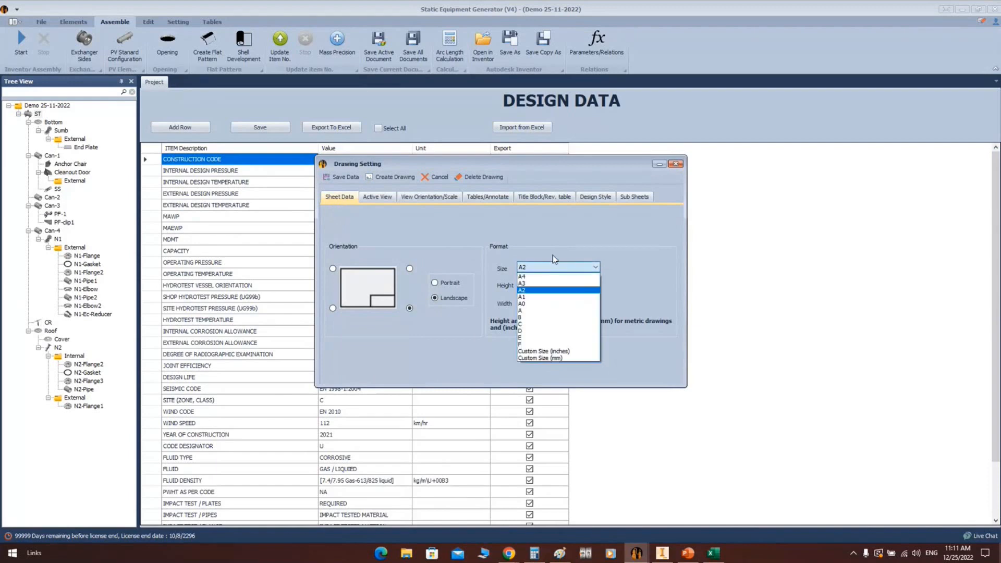
left_click(534, 290)
left_click(537, 268)
left_click(532, 301)
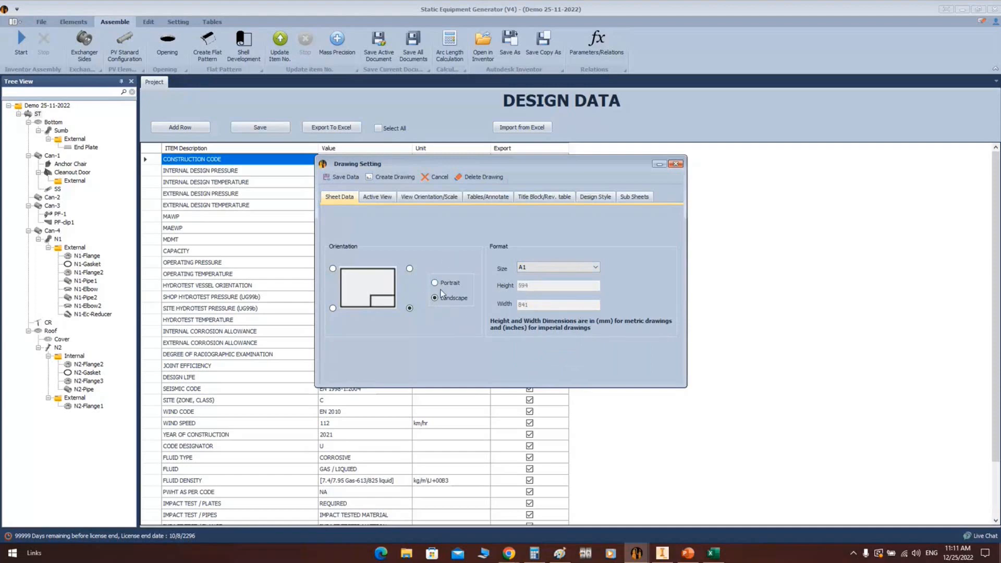
Try each title block corner and the Portrait format, returning to the lower-right corner of the sheet and Landscape
left_click(332, 308)
left_click(332, 269)
left_click(410, 268)
left_click(409, 308)
left_click(451, 283)
left_click(453, 299)
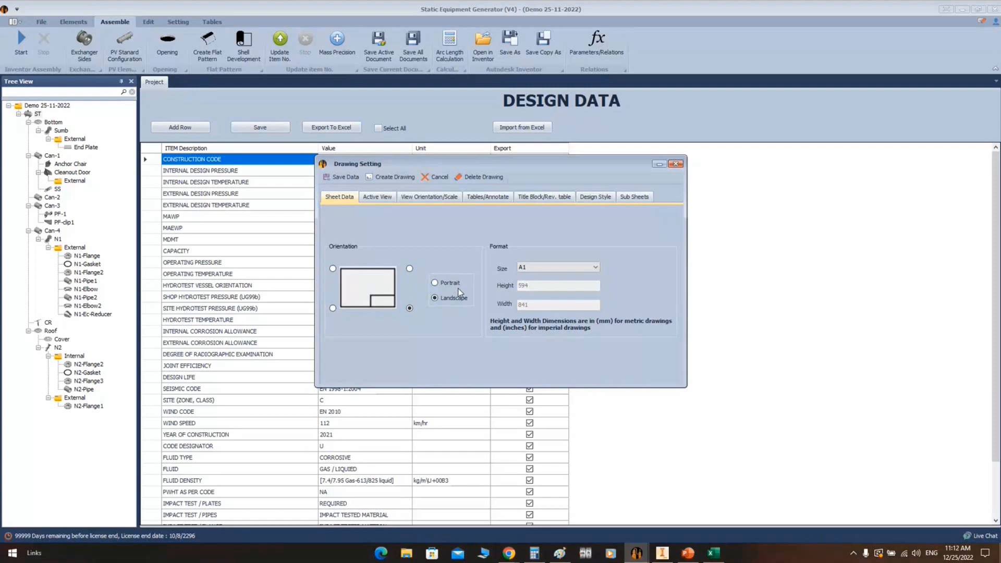
Try activating the Bottom and Top views for the drawing, and deactivate each one again
left_click(379, 199)
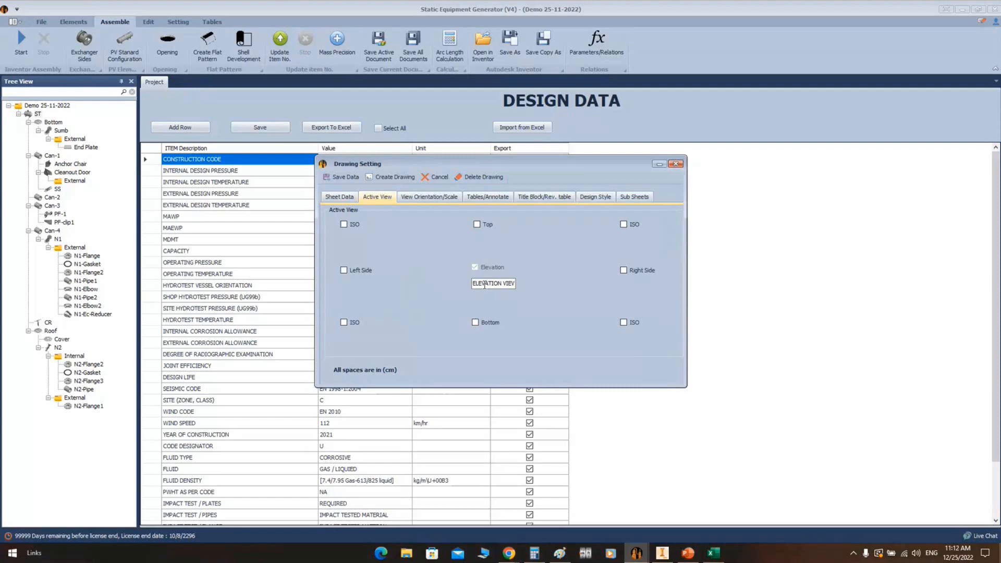
left_click(489, 323)
left_click(487, 324)
left_click(487, 225)
left_click(488, 225)
Check the drawing's elevation view settings, and compare the tank's back and front views in Inventor
left_click(422, 199)
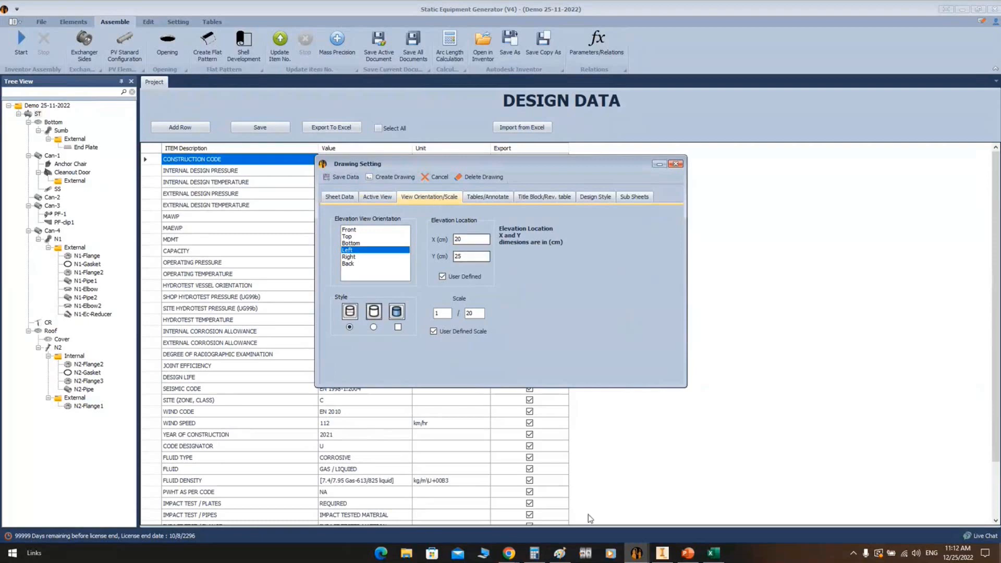
left_click(665, 554)
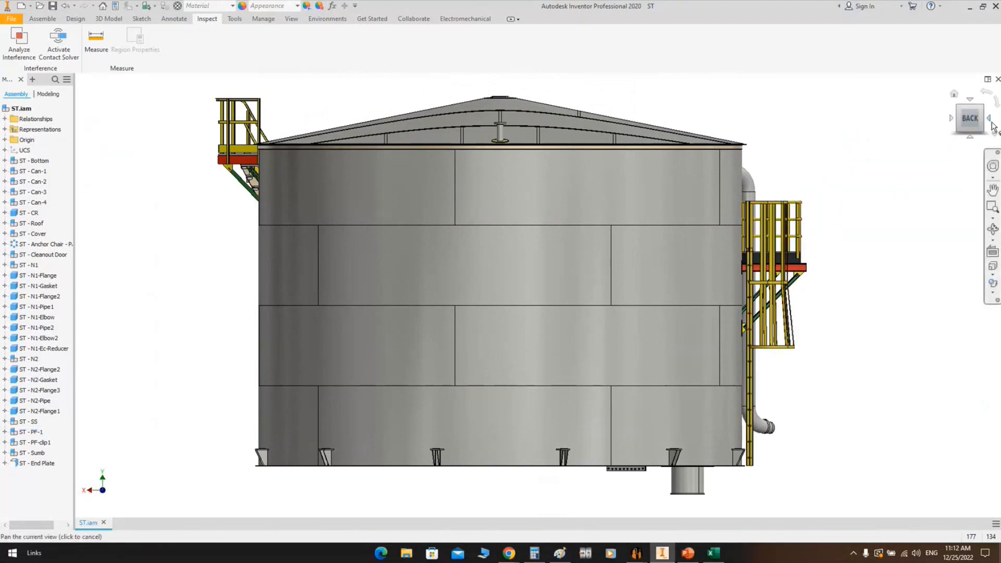
left_click(990, 119)
left_click(992, 121)
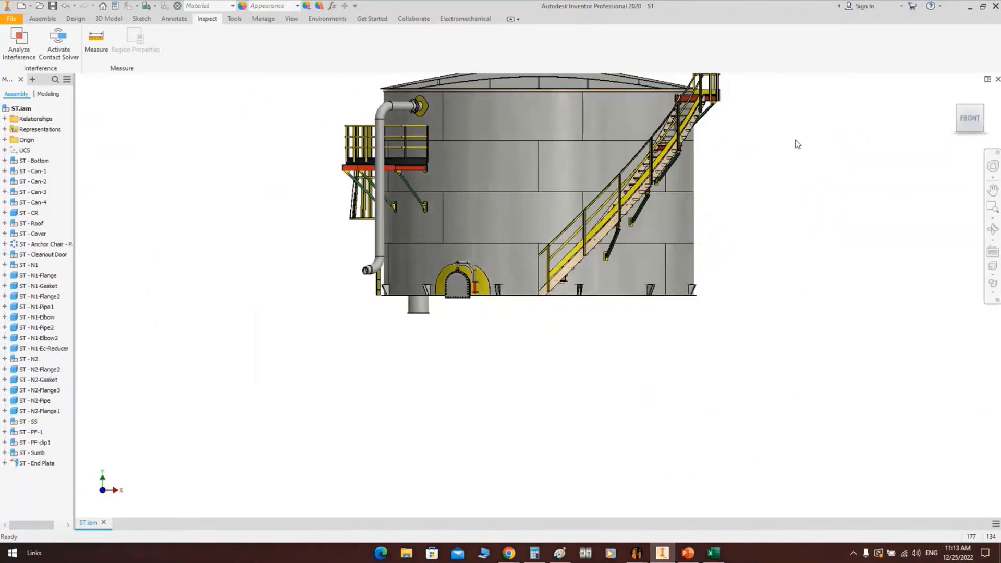
scroll(617, 164, "up", 2)
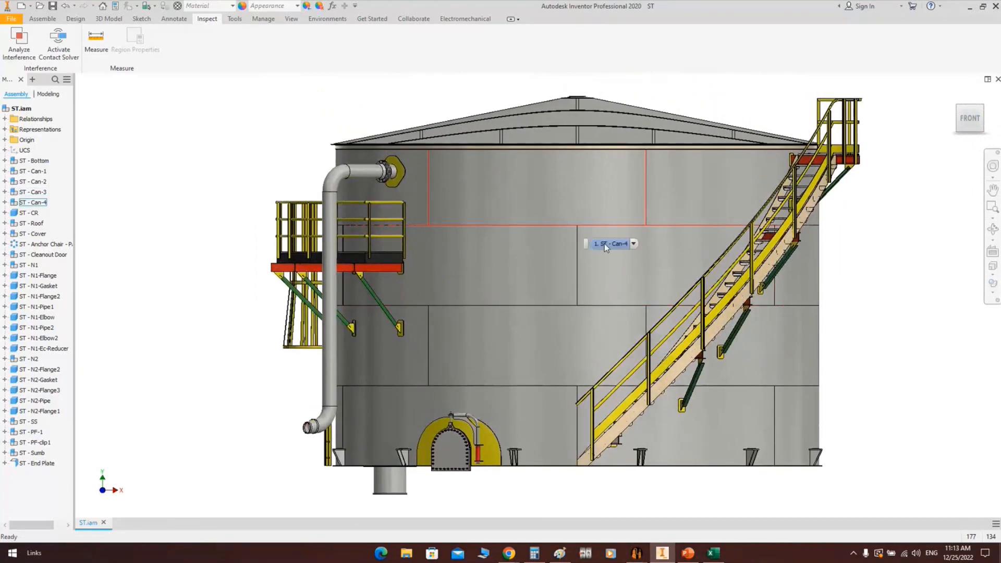
mouse_move(636, 552)
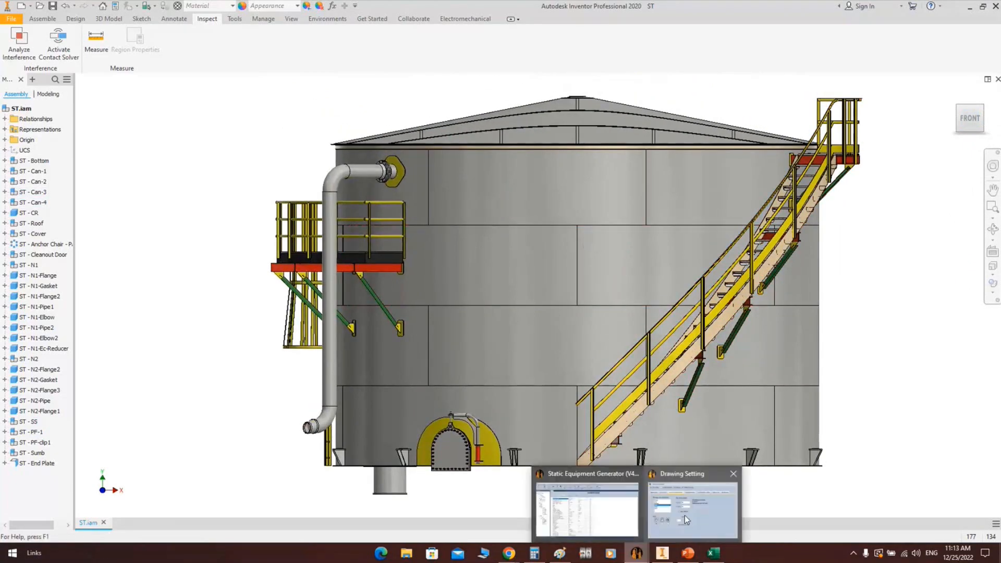
Back in Drawing Setting, set the elevation view to Front, located at X 35 cm and Y 35 cm, with a 1/40 scale
left_click(684, 516)
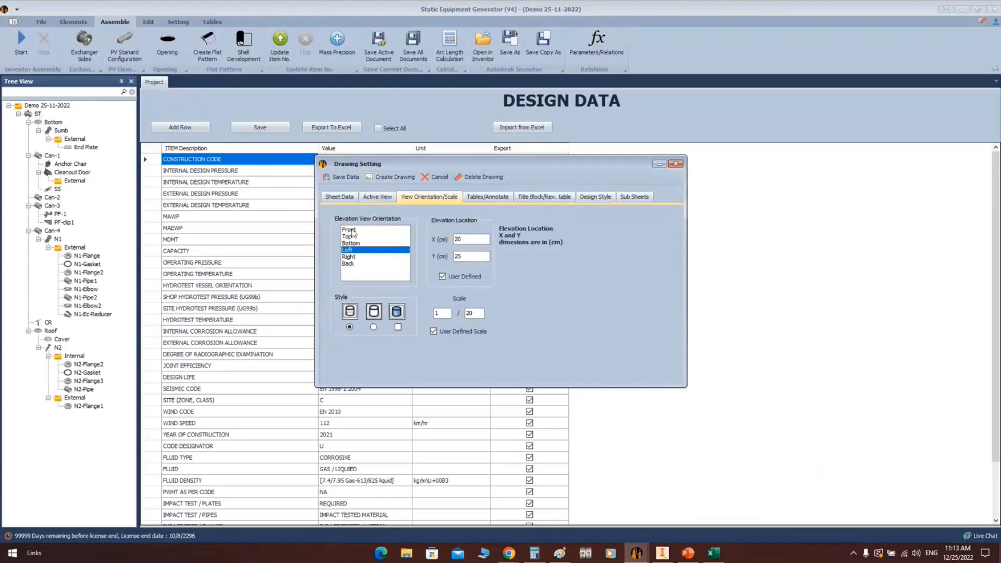
left_click(367, 229)
left_click_drag(481, 239, 419, 268)
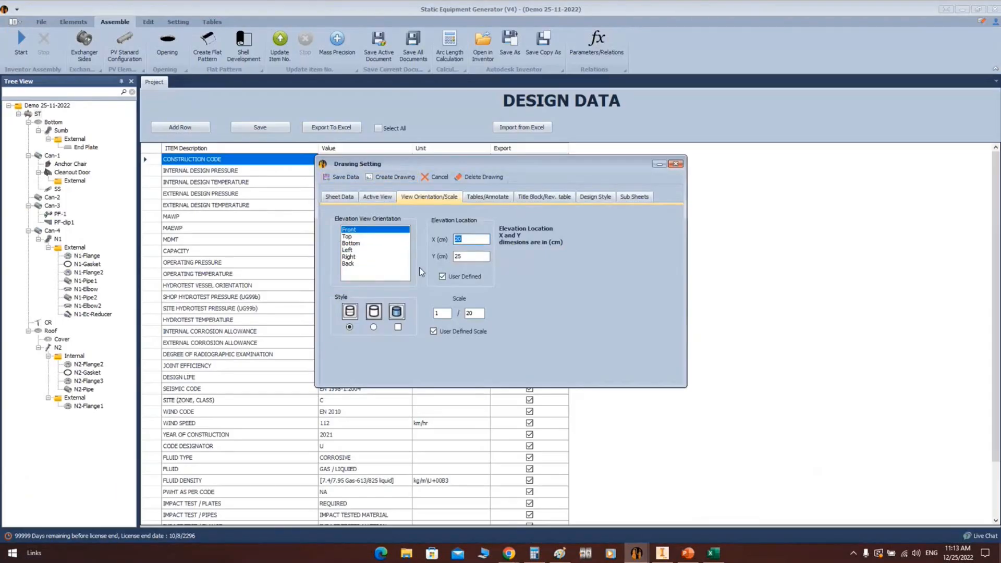
type("35")
key("Tab")
type("35")
double_click(478, 313)
type("40")
left_click_drag(472, 240, 449, 259)
left_click_drag(479, 314, 435, 328)
Include the Bill Of Material, Design Data, Nozzle Table and Maximum Allowable Nozzle Loads tables in the drawing
left_click(487, 196)
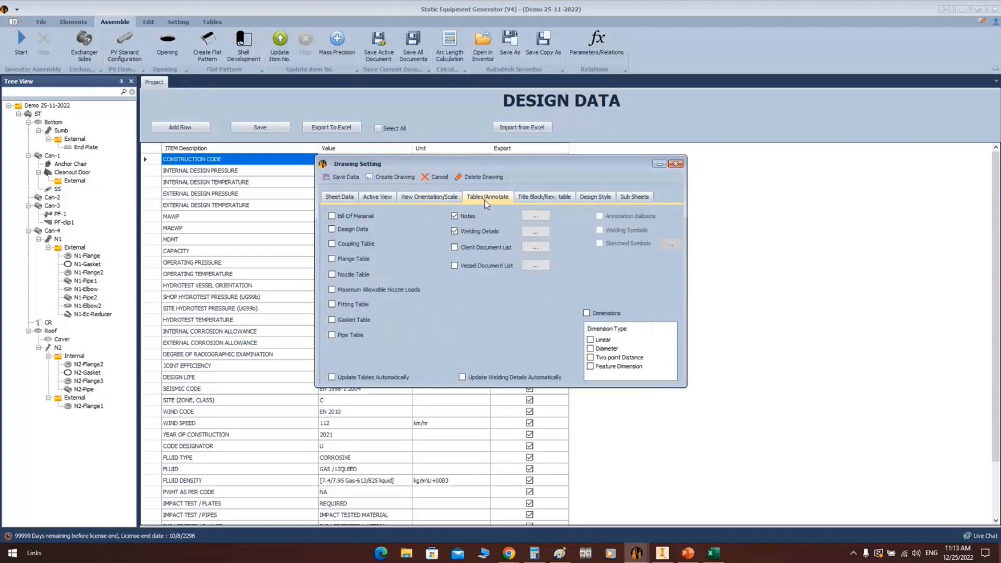
left_click(350, 233)
left_click(348, 274)
left_click(351, 290)
Review the list of drawing notes and the option to import notes from Excel, without importing a file
left_click(527, 216)
left_click_drag(637, 371, 744, 372)
left_click(381, 225)
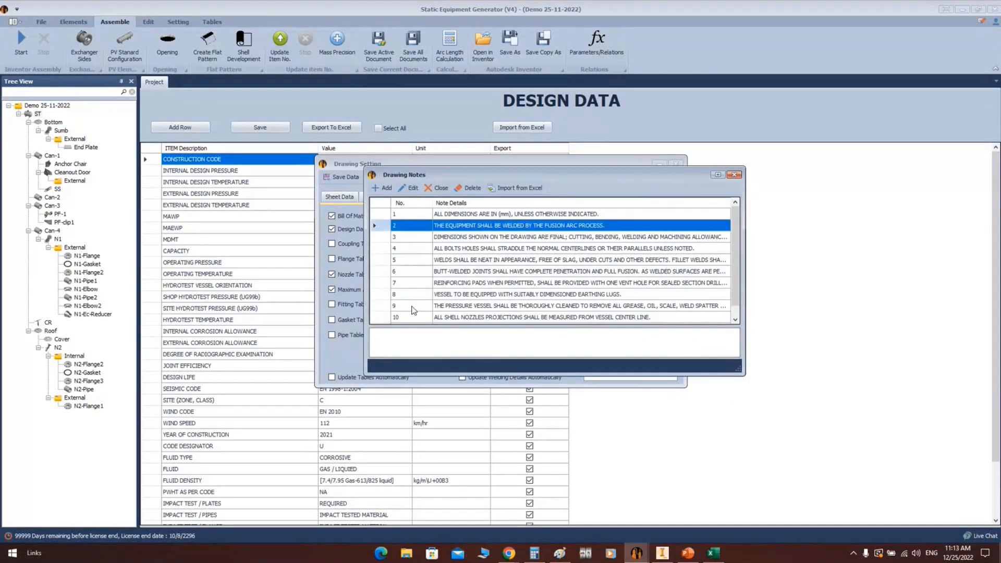
scroll(409, 313, "down", 1)
scroll(403, 294, "up", 1)
left_click(514, 188)
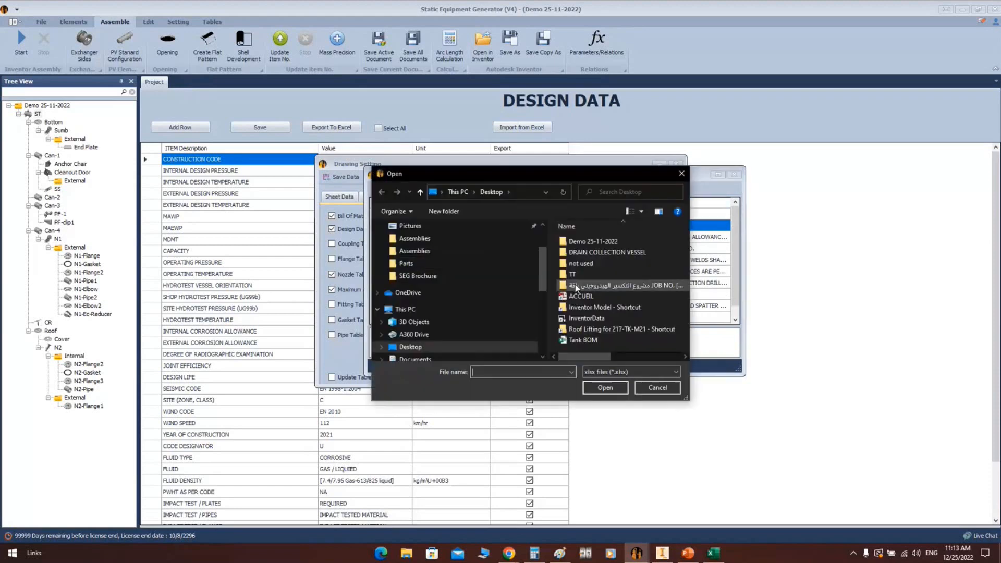
left_click(650, 387)
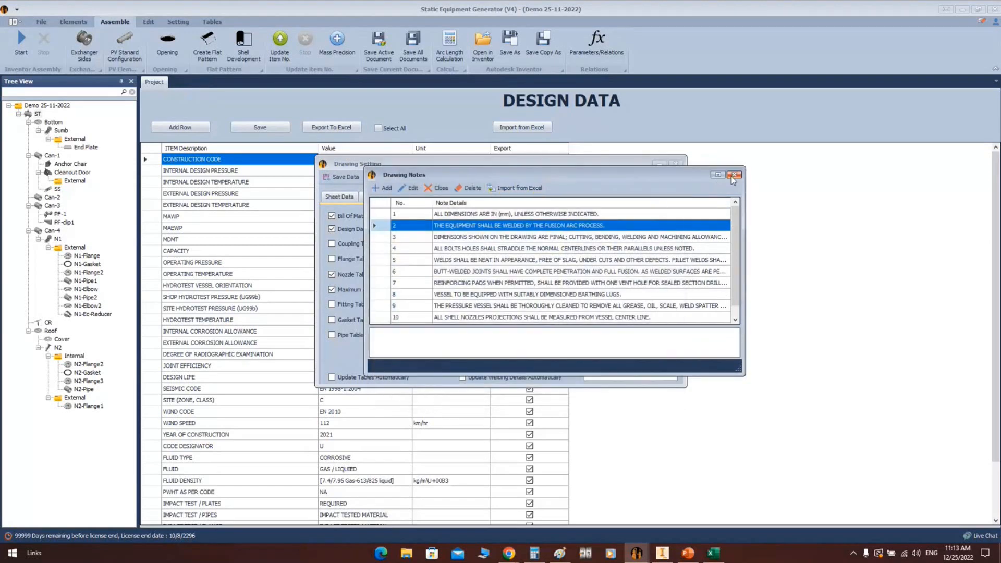
left_click(734, 175)
In the drawing's welding details, include Slip On RF Flange Welded to Pipe and Elbow Weld Detail, and exclude Nozzle to Shell (Single V)
left_click(531, 235)
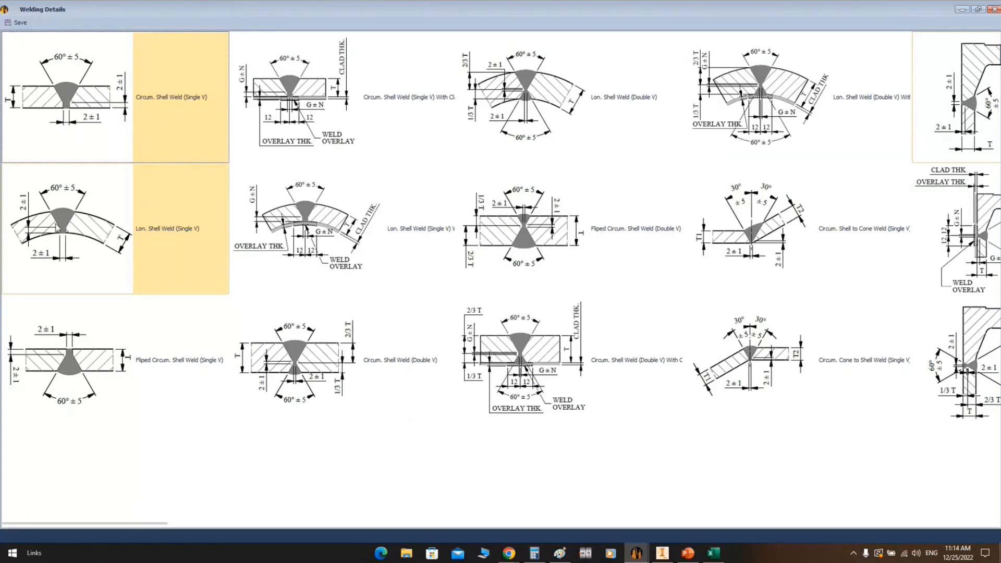
scroll(61, 226, "down", 1)
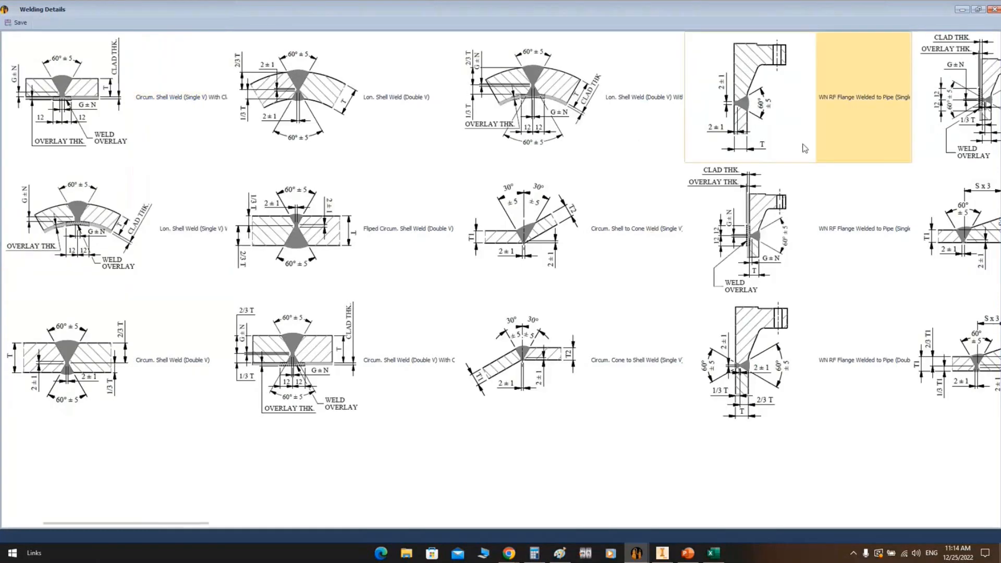
scroll(684, 115, "down", 1)
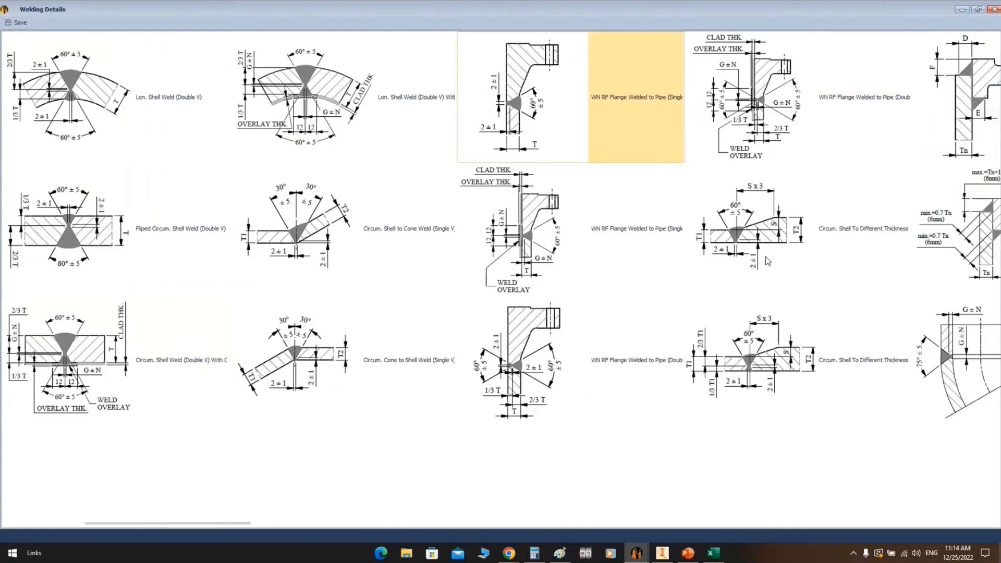
scroll(771, 260, "down", 1)
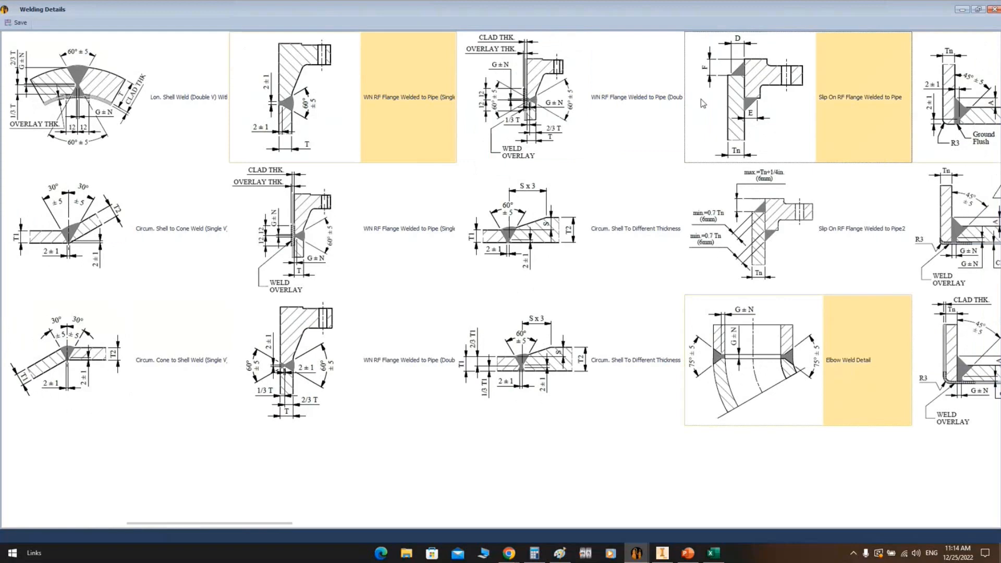
scroll(700, 99, "down", 1)
scroll(644, 110, "down", 1)
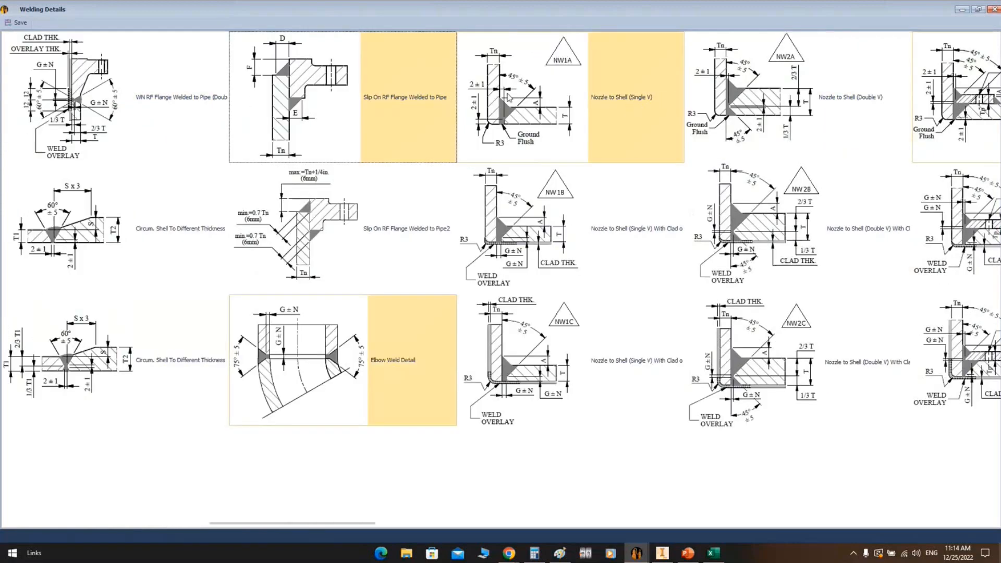
left_click(555, 88)
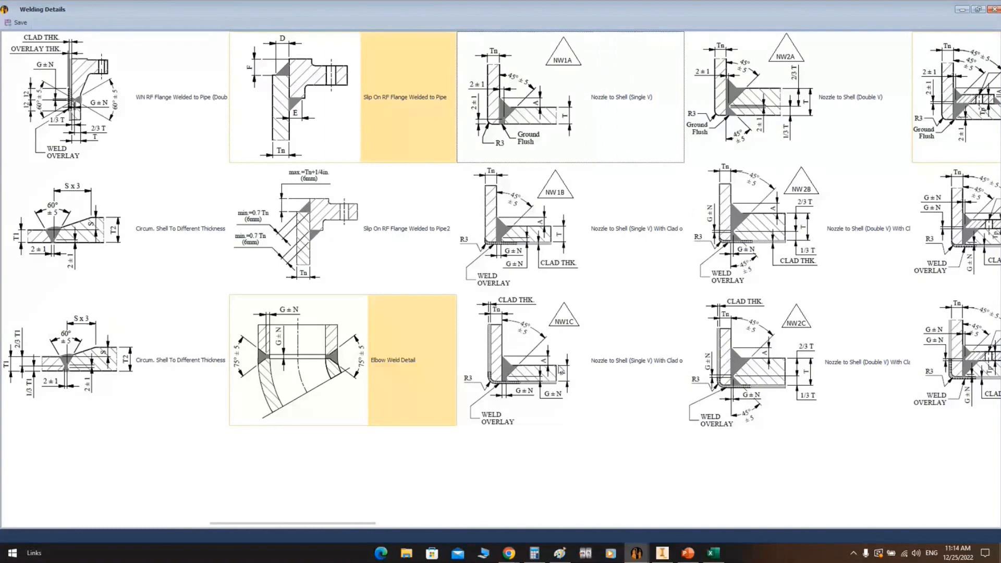
Include the Re-Pad to Shell (Fillet Weld) detail in the drawing's welding details
scroll(853, 241, "down", 1)
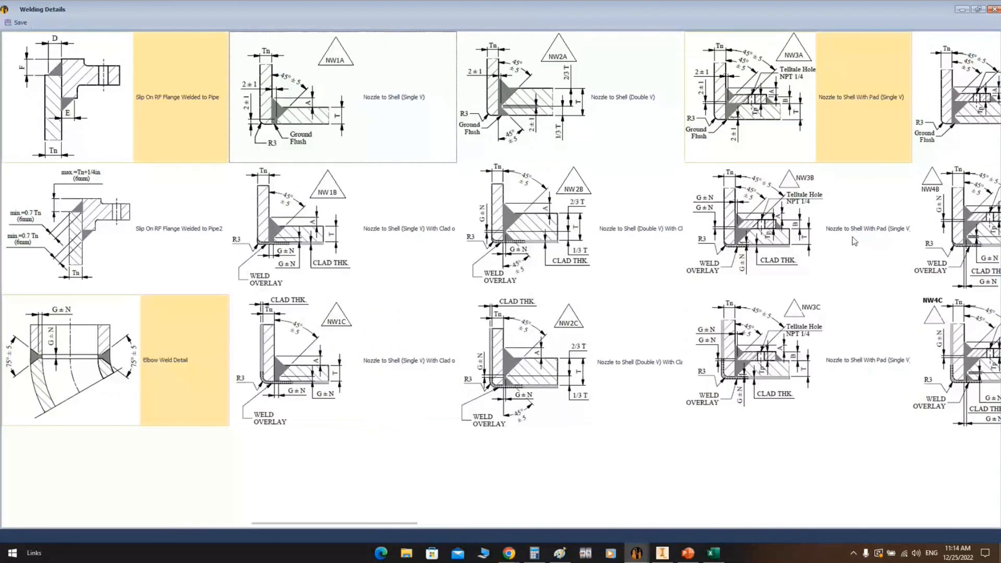
scroll(696, 140, "down", 1)
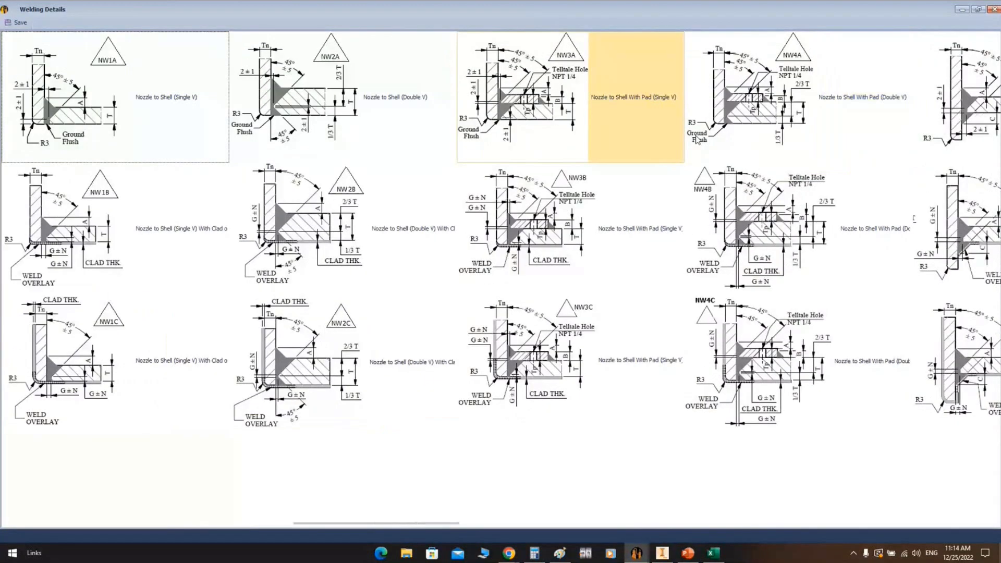
scroll(637, 141, "down", 4)
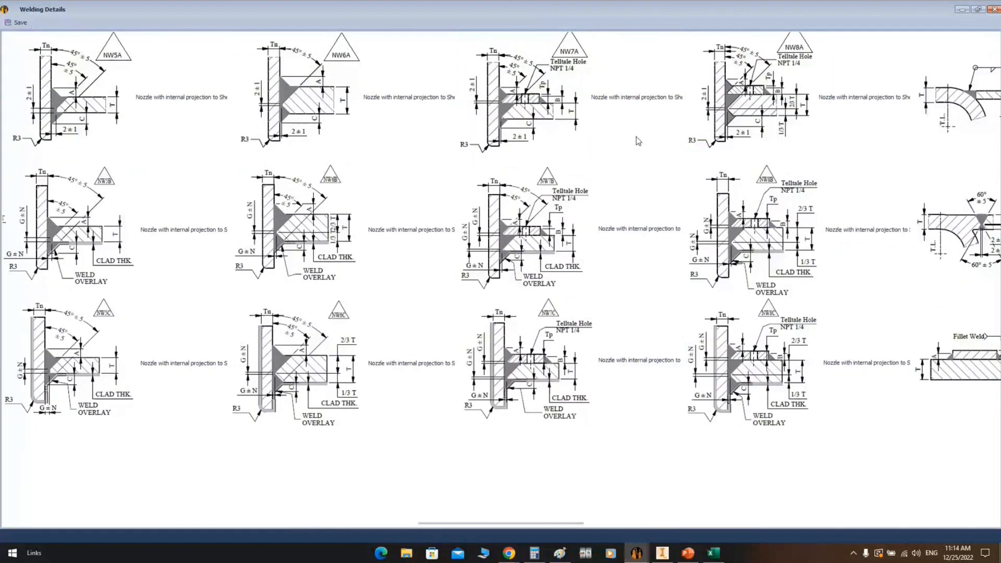
scroll(637, 141, "down", 3)
left_click(311, 353)
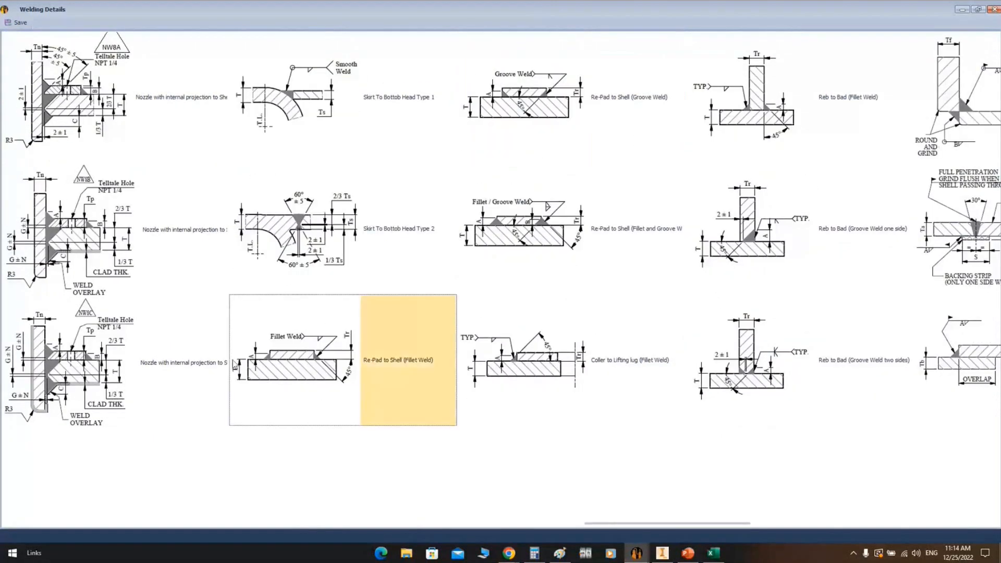
Include the annular-to-annular plate detail with backing strip and the Bottom to Bottom plates Detail, leaving the first Bottom to Bottom to Annular plates detail excluded
scroll(510, 287, "down", 1)
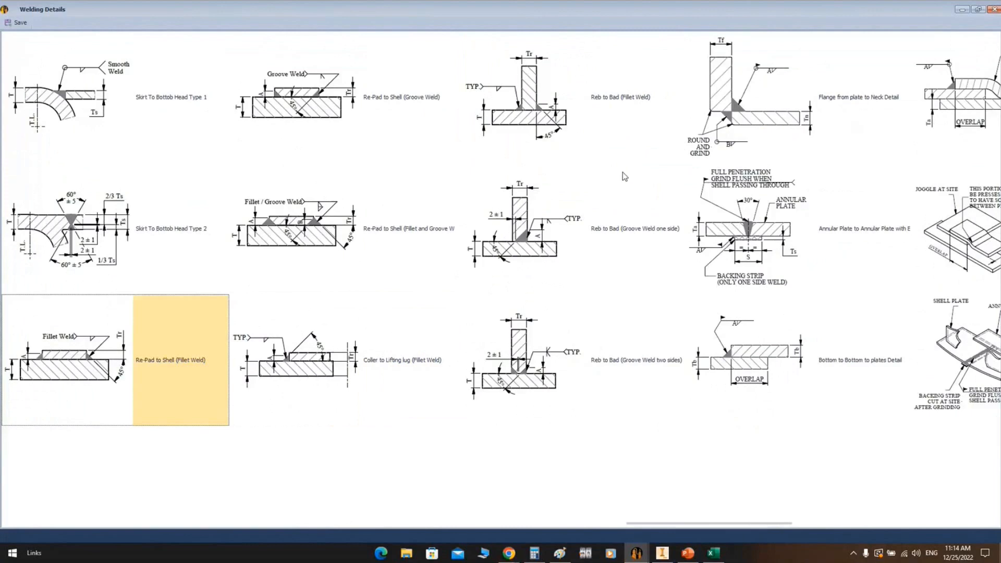
scroll(623, 180, "down", 1)
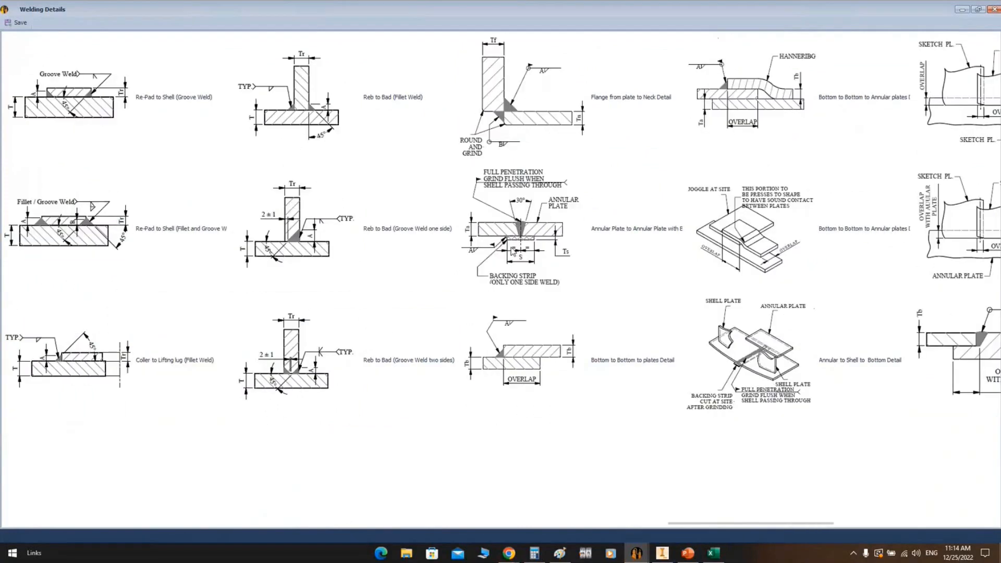
left_click(533, 232)
left_click(514, 370)
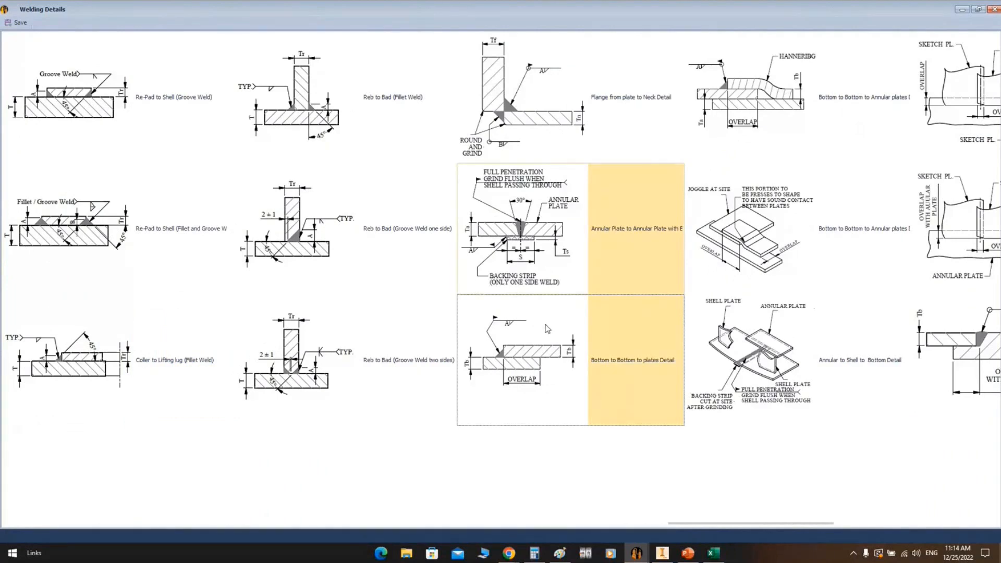
left_click(738, 94)
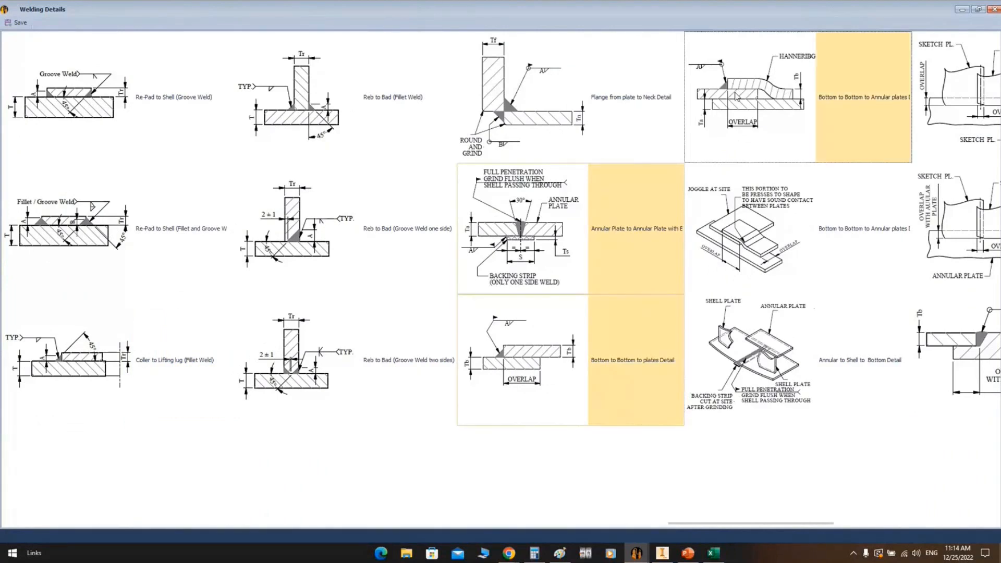
left_click(738, 95)
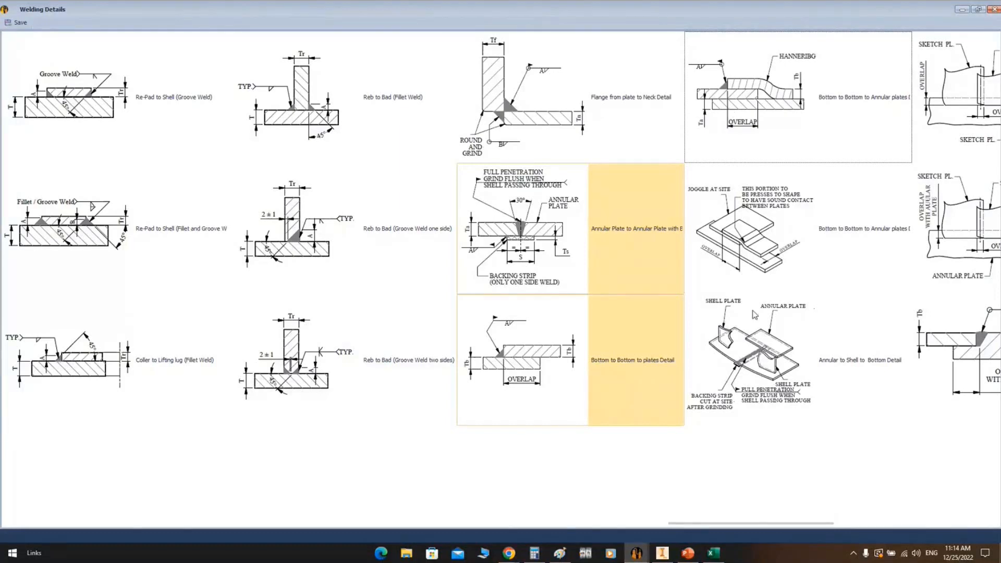
Include the Annular to Shell to Bottom Detail and the Sketch to Sketch to Sketch Plate detail
scroll(550, 359, "right", 3)
left_click(551, 358)
scroll(804, 283, "right", 3)
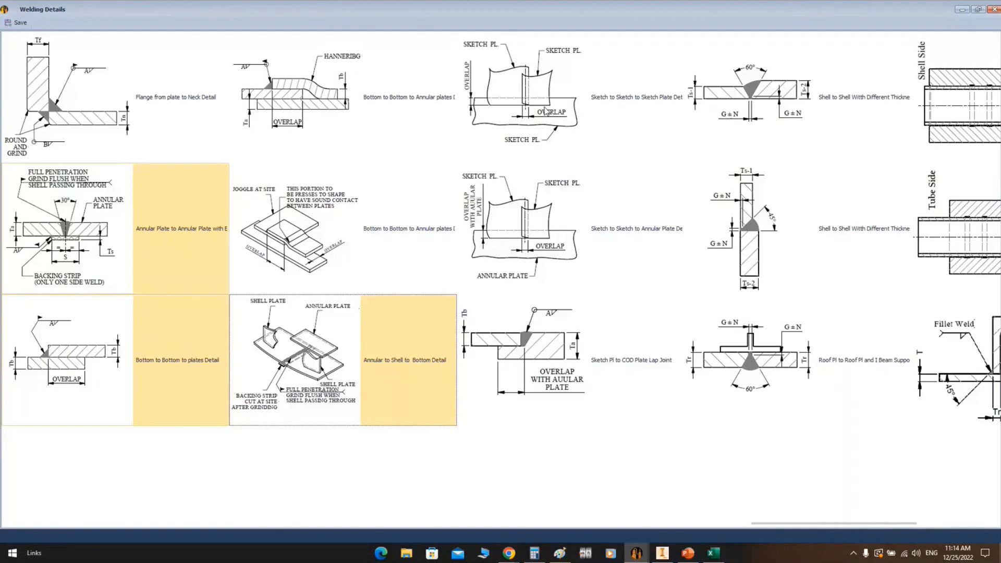
left_click(542, 96)
Include the vertical variant of the shell-to-shell weld with different thickness, leave the horizontal variant out, and save the welding details
scroll(885, 139, "right", 6)
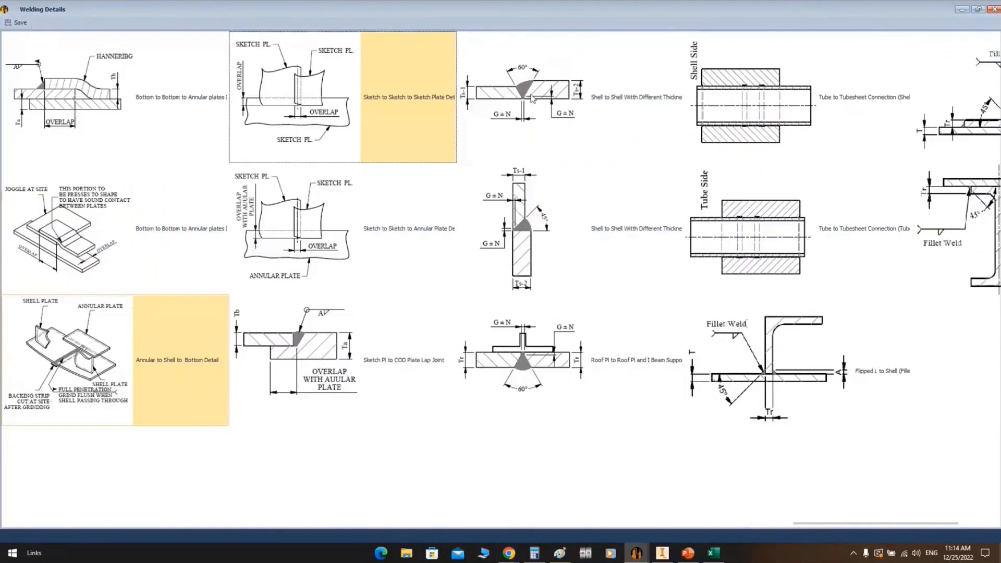
left_click(318, 92)
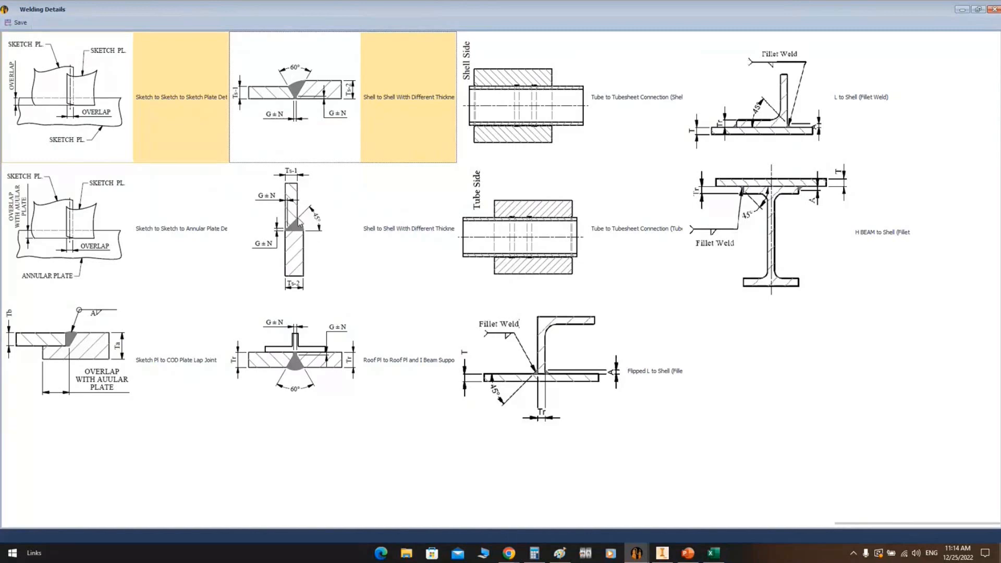
left_click(316, 242)
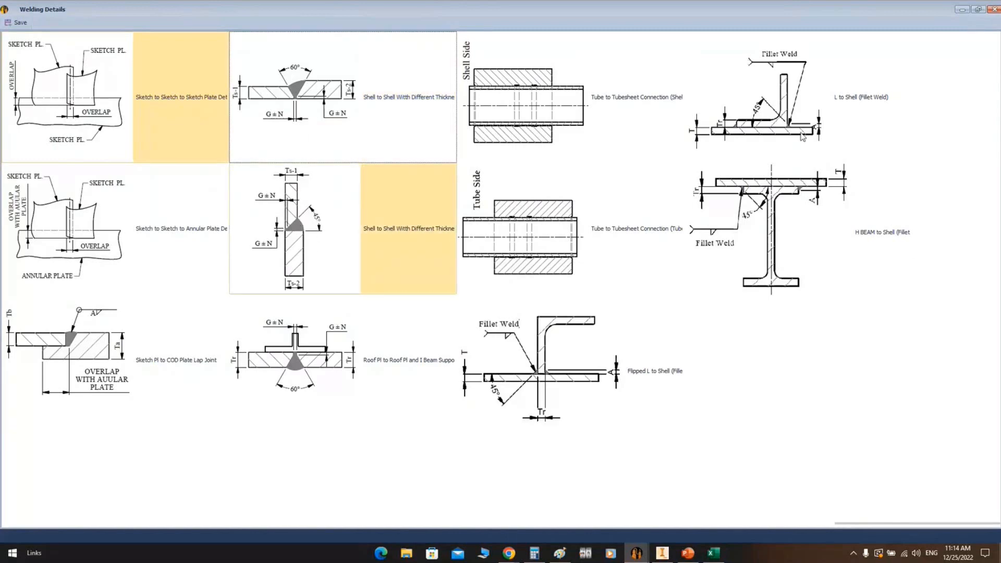
left_click(21, 24)
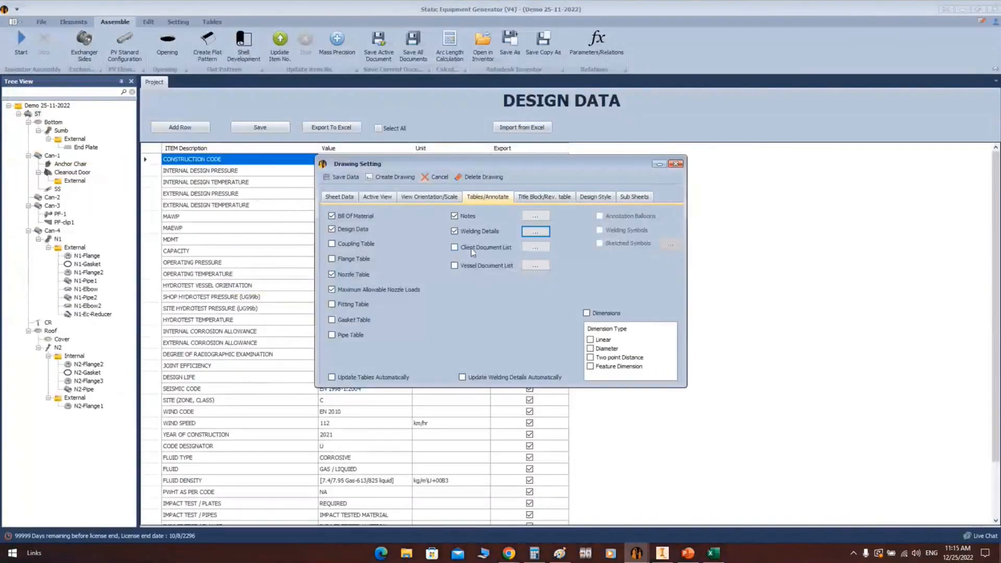
left_click(472, 248)
left_click(534, 247)
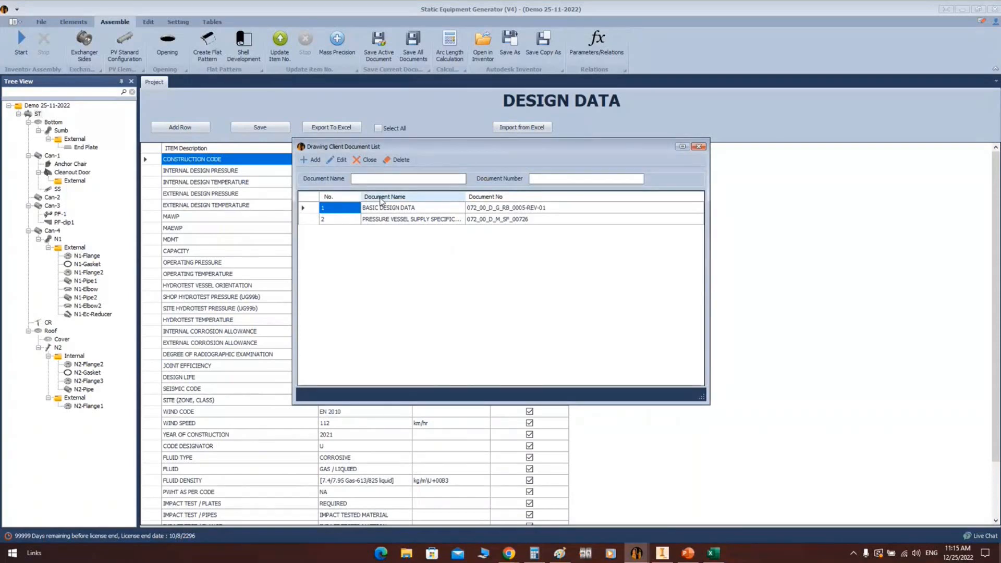
left_click(439, 178)
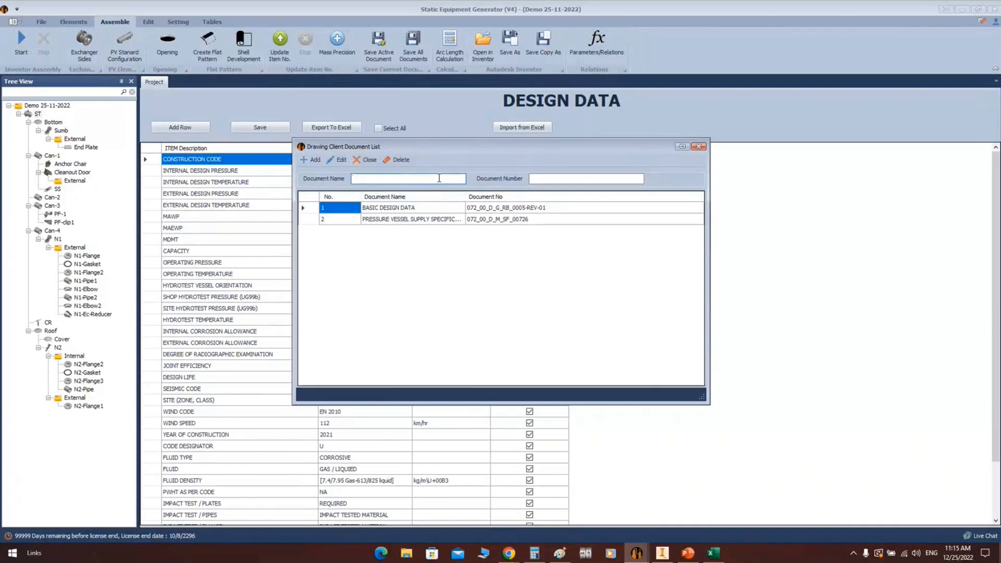
type("Mechanical Data sheet")
left_click(577, 177)
type("10050-548-50")
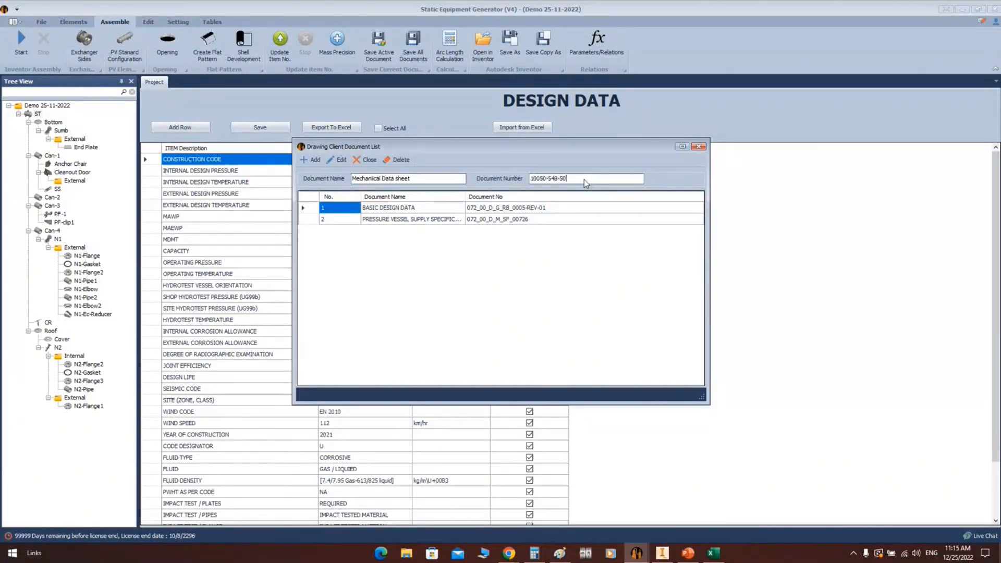
left_click(313, 160)
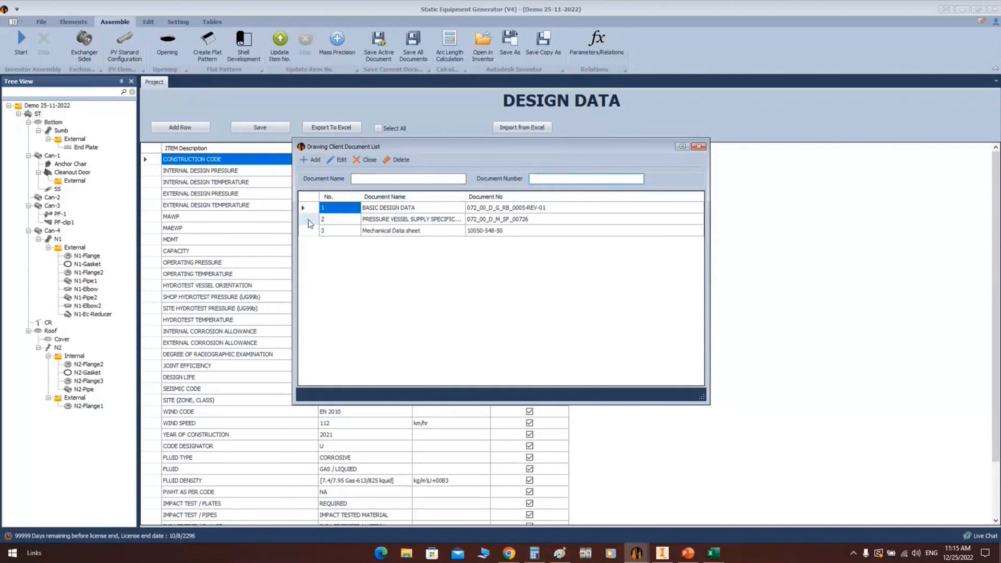
Open the PRESSURE VESSEL SUPPLY SPECIFICATION entry for editing to check its fields, and close the client document list
left_click(338, 222)
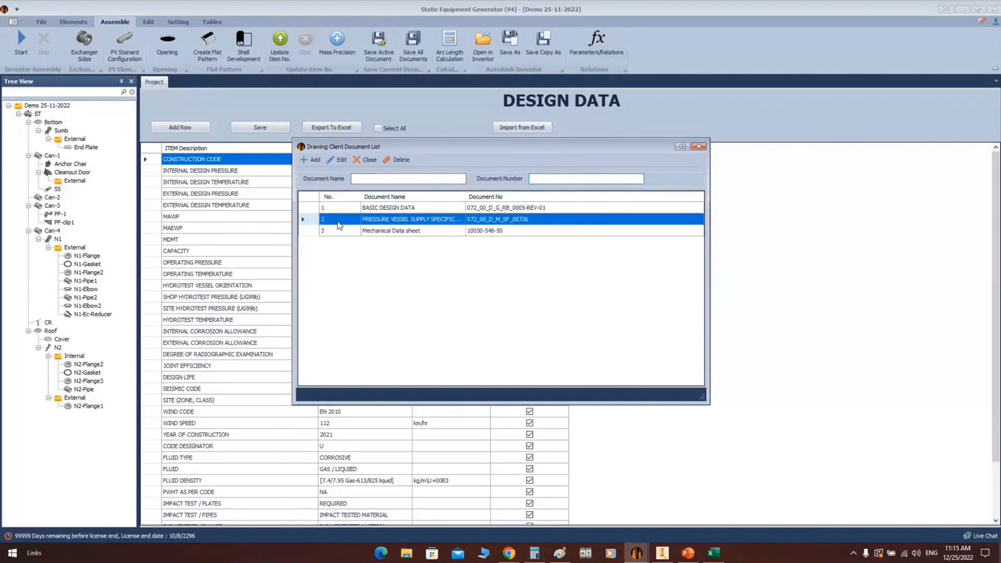
left_click(338, 161)
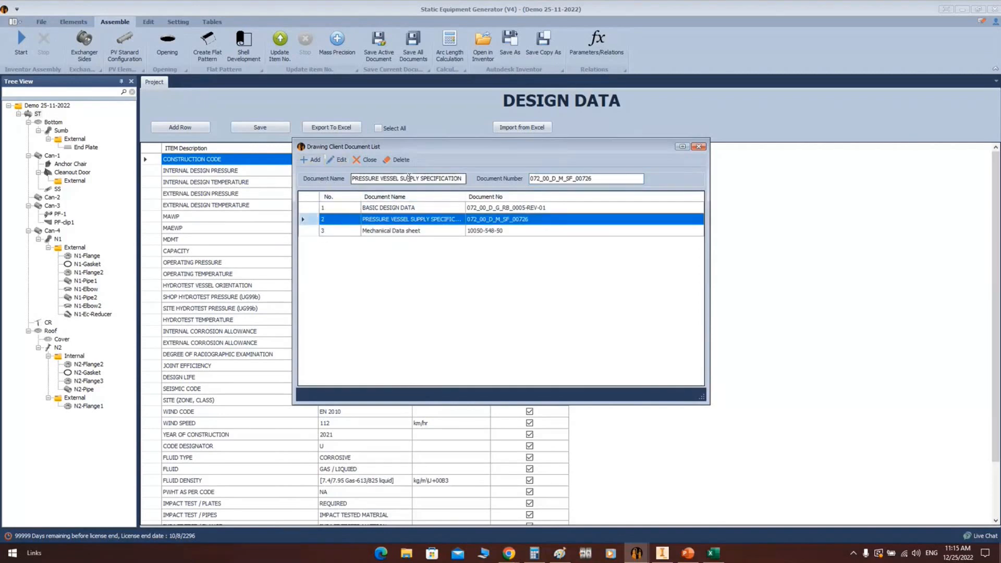
left_click(314, 159)
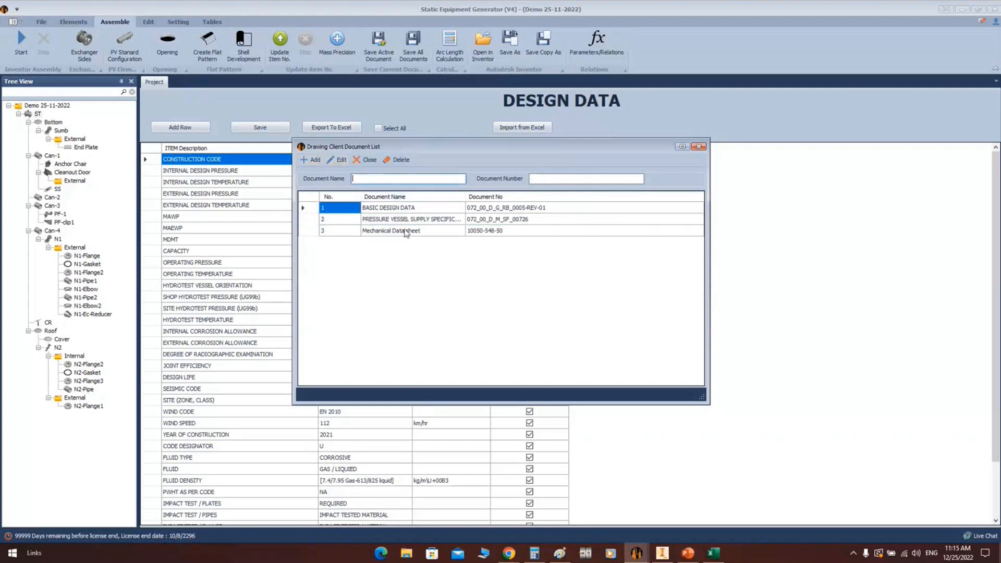
left_click(699, 146)
Include the Vessel Document List in the drawing and add a drawing named Bottom Plate Detail with number DWG-2020
left_click(454, 266)
left_click(535, 265)
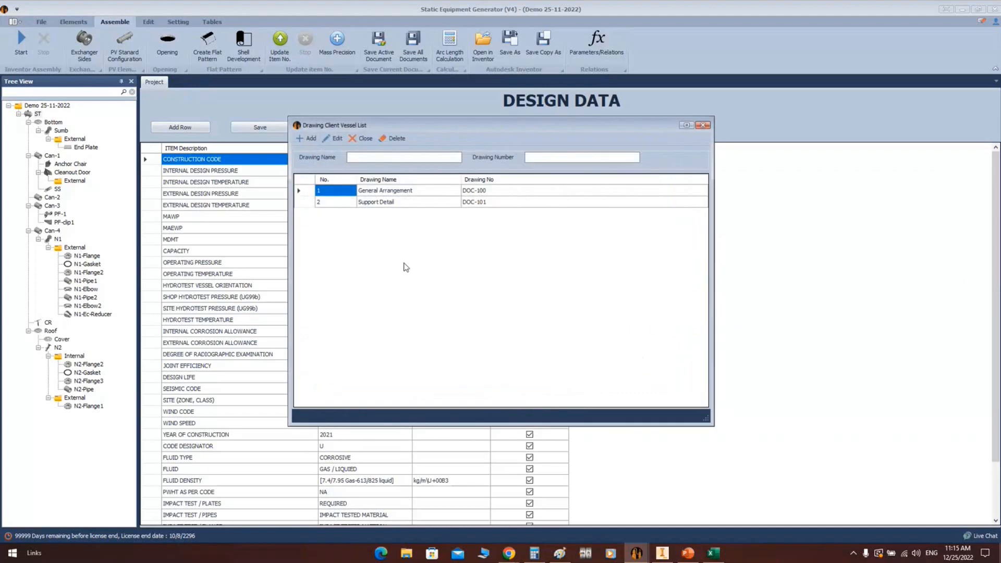
left_click(357, 156)
left_click(586, 156)
type("DWG-2020")
left_click(309, 138)
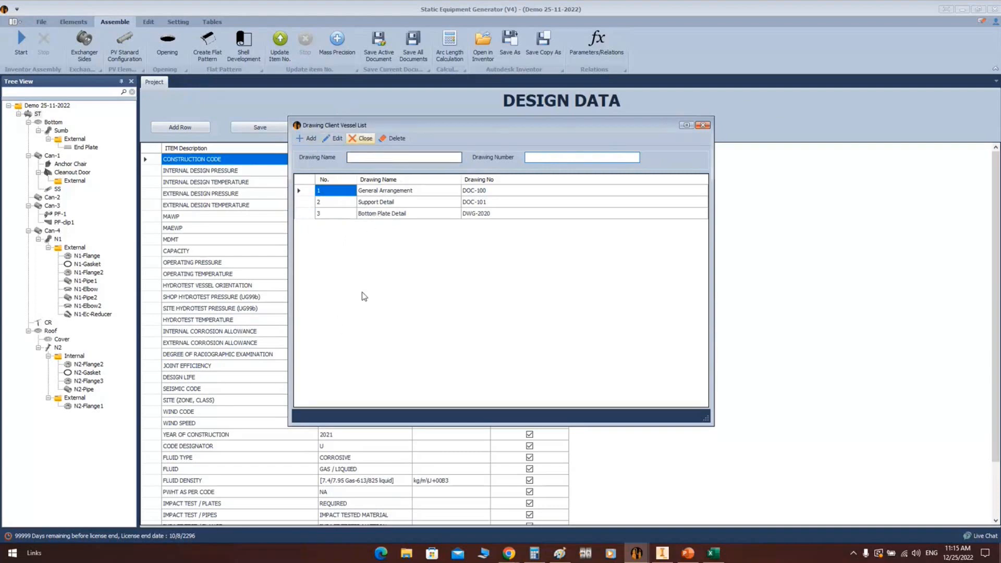
left_click(702, 125)
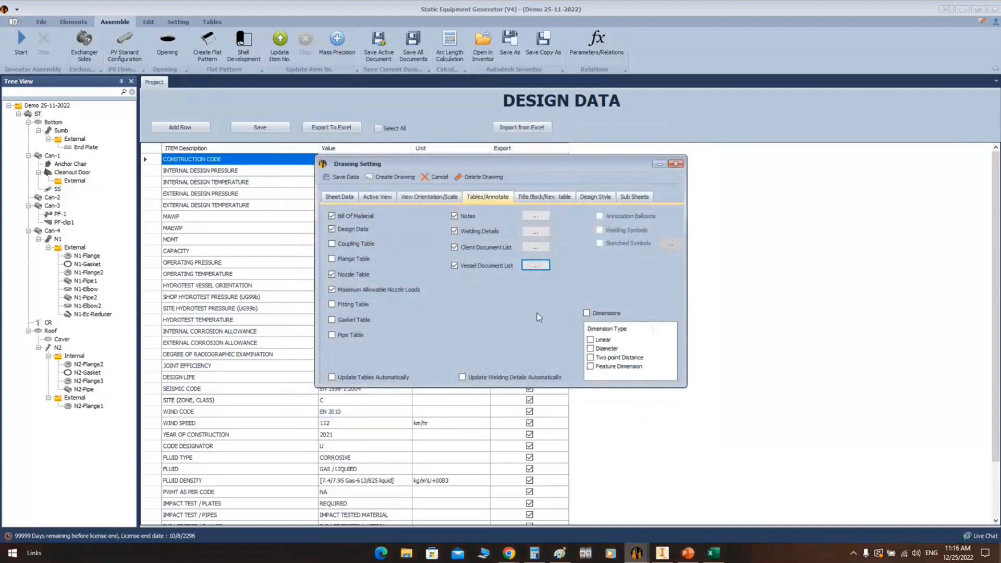
In the title block settings, name the drawing GA drawing and set its number to DWG-101
left_click(547, 198)
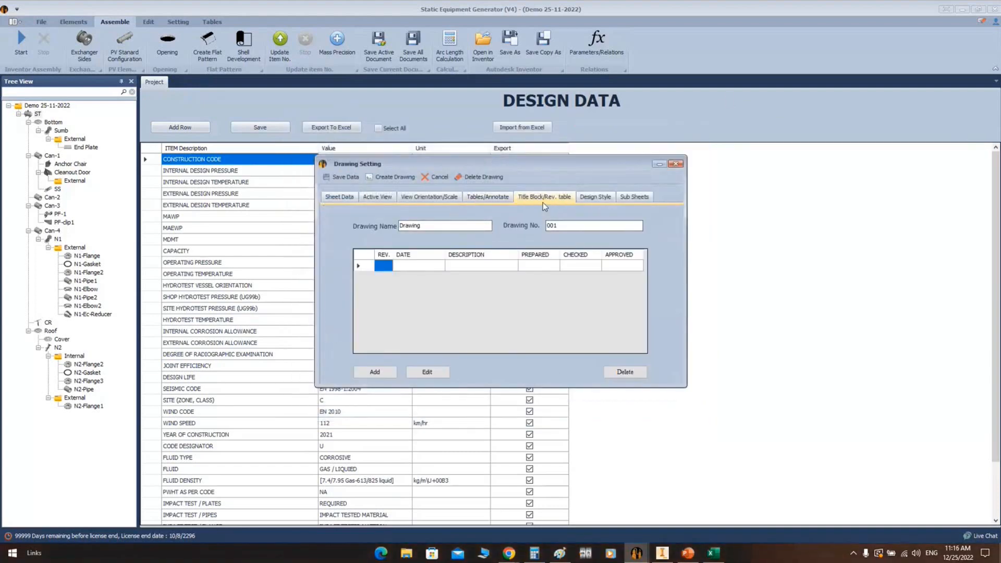
double_click(446, 226)
left_click_drag(590, 226, 453, 227)
type("DWG-101")
Fill in the empty revision row with revision 0, date 12/25/2022 and description Issued For Review, and save it
left_click(366, 267)
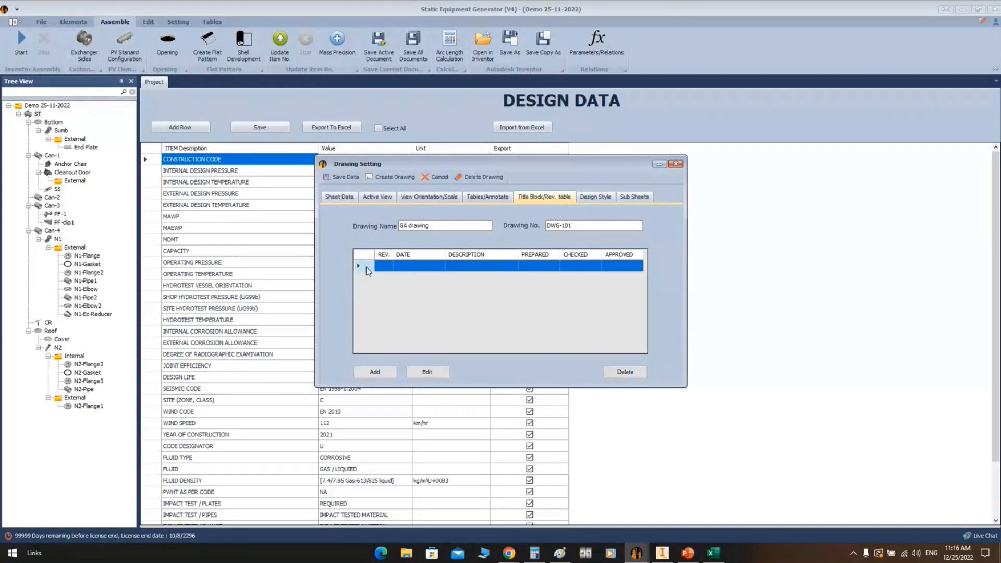
left_click(427, 372)
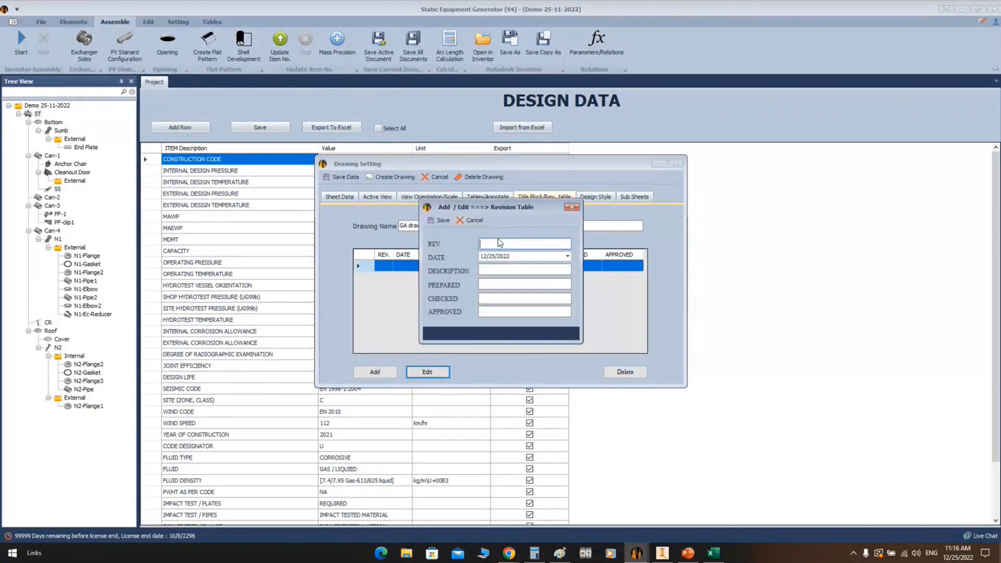
left_click(513, 268)
type("Issued For Review")
left_click(496, 283)
left_click(490, 297)
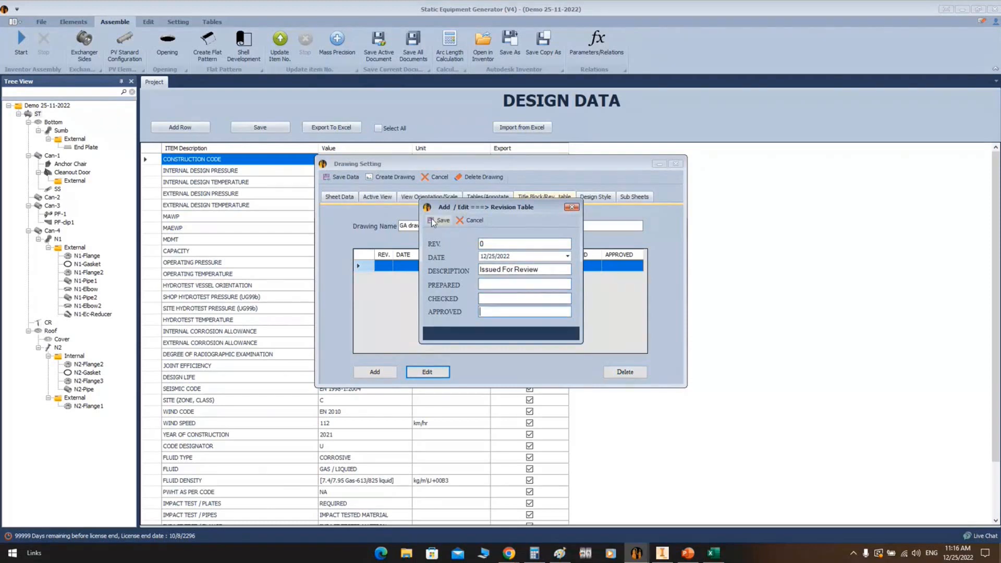
left_click(440, 220)
Add two blank rows to the revision table below revision 0
left_click(374, 368)
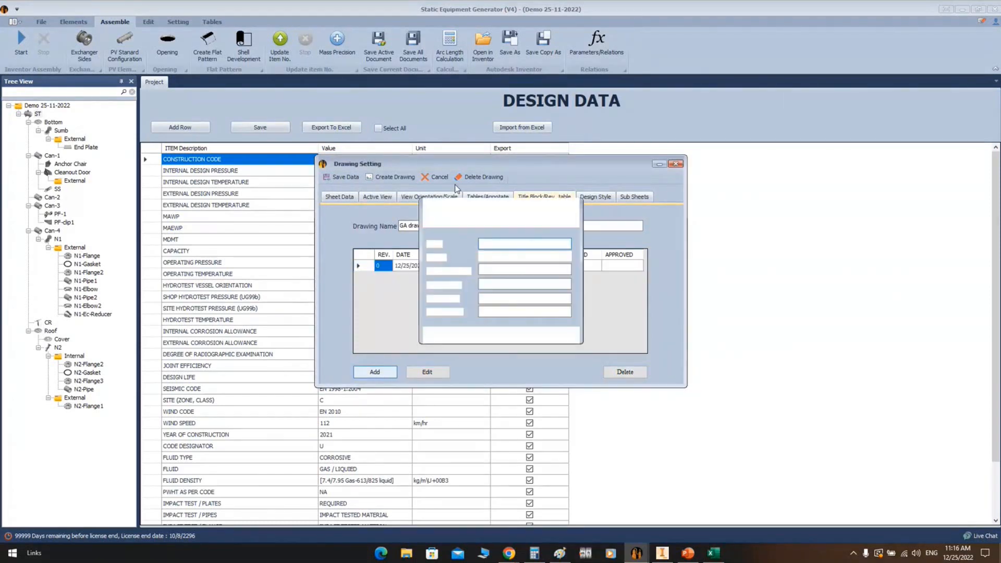
left_click(437, 221)
left_click(383, 370)
left_click(441, 219)
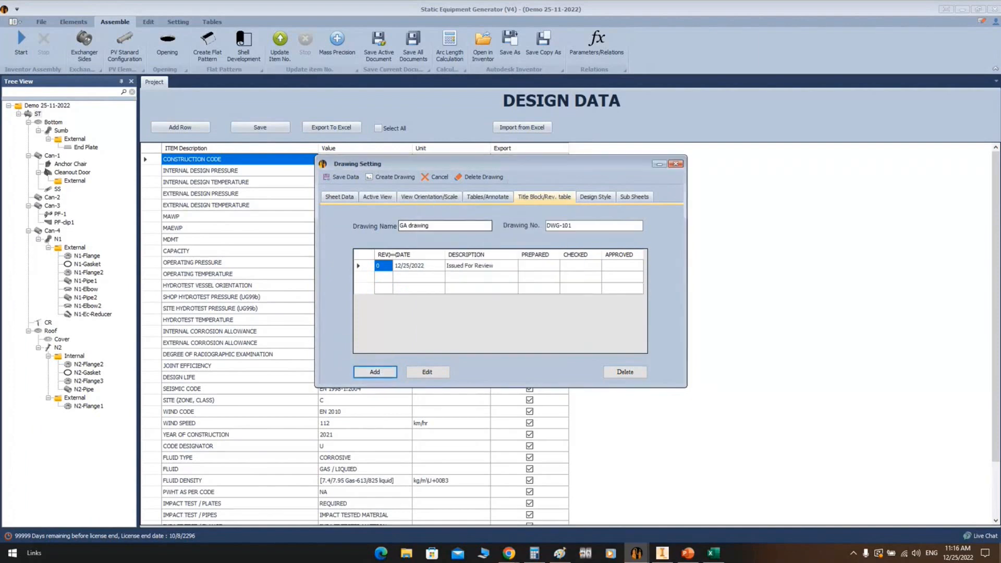
Bring up the design style settings, and open the V-351A sample PDF from the SEG MODELS folder under SEG Files on Local Disk (E:)
left_click(596, 197)
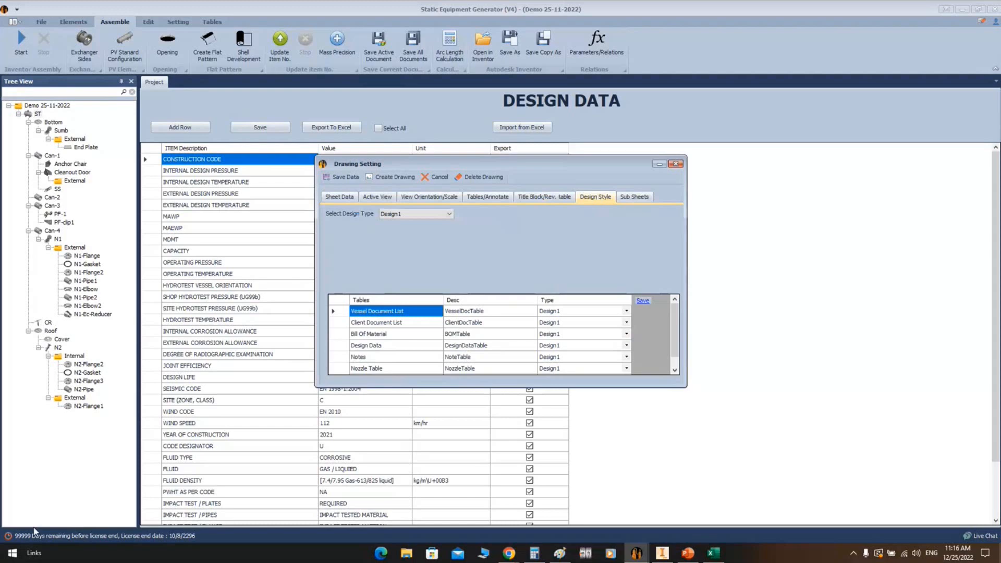
left_click(12, 552)
left_click(676, 491)
key("super+e")
left_click(583, 206)
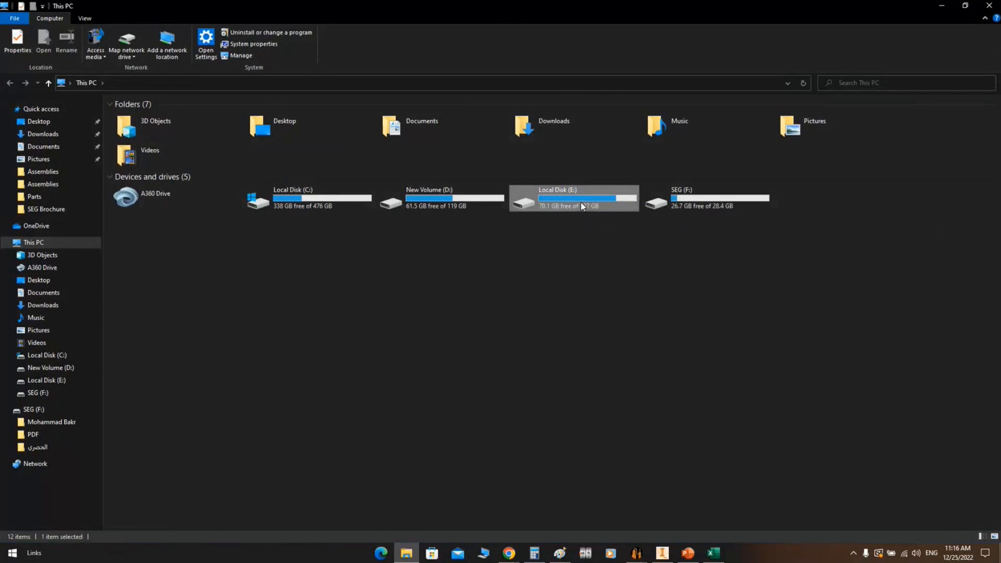
double_click(582, 205)
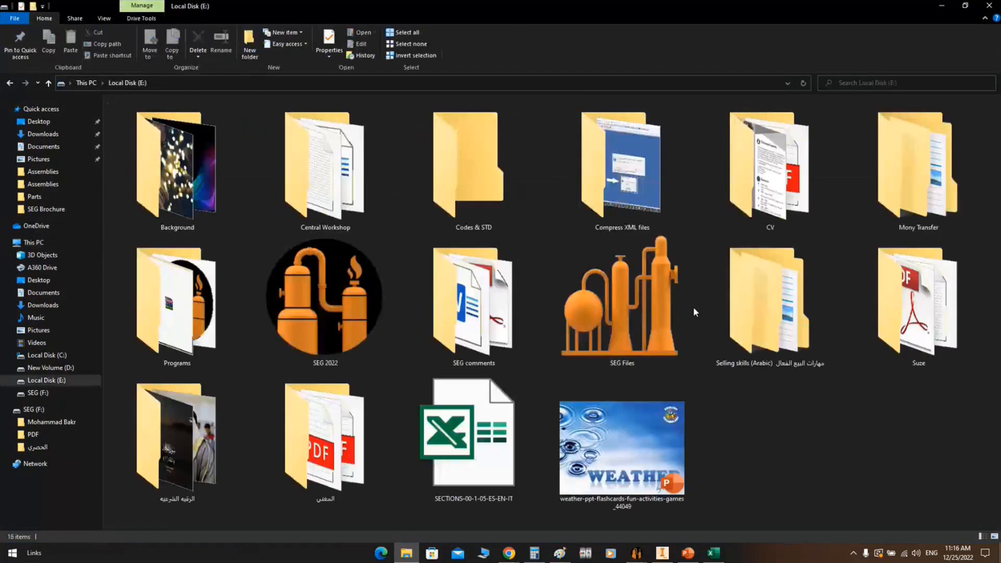
double_click(622, 312)
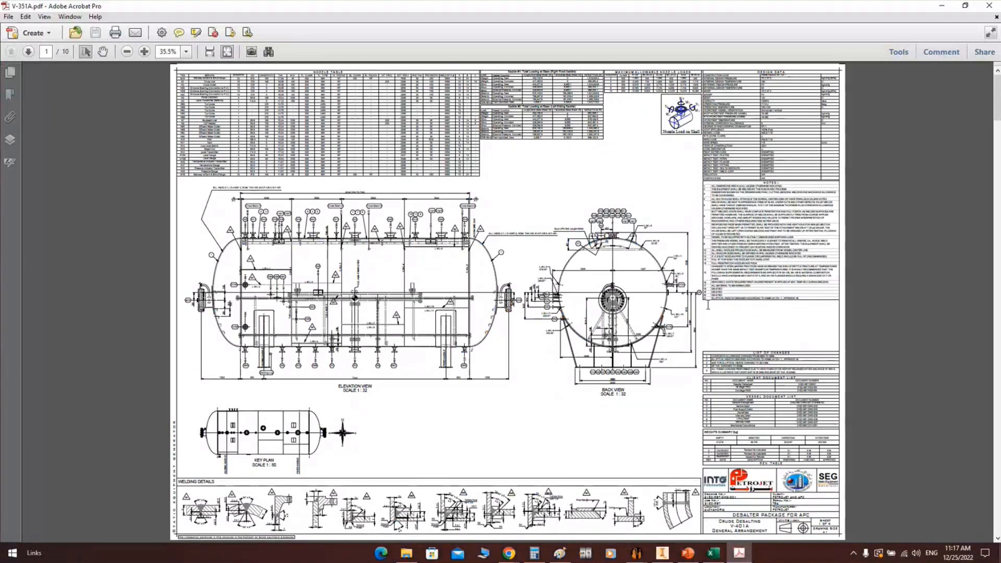
Look through the V-351A sample's general arrangement, material list, 3D view and internals sheets, and close the PDF
scroll(707, 305, "down", 1)
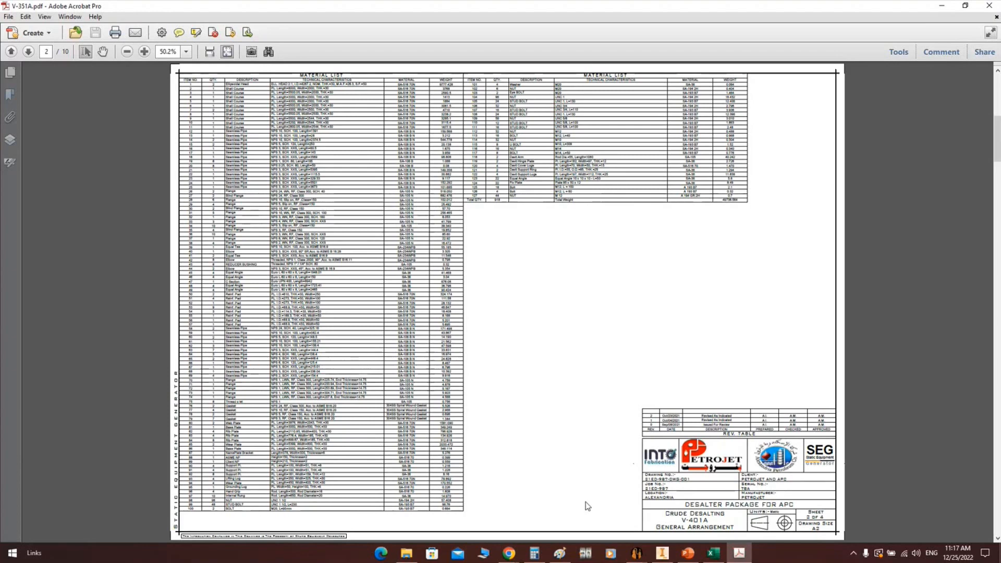
scroll(644, 367, "down", 1)
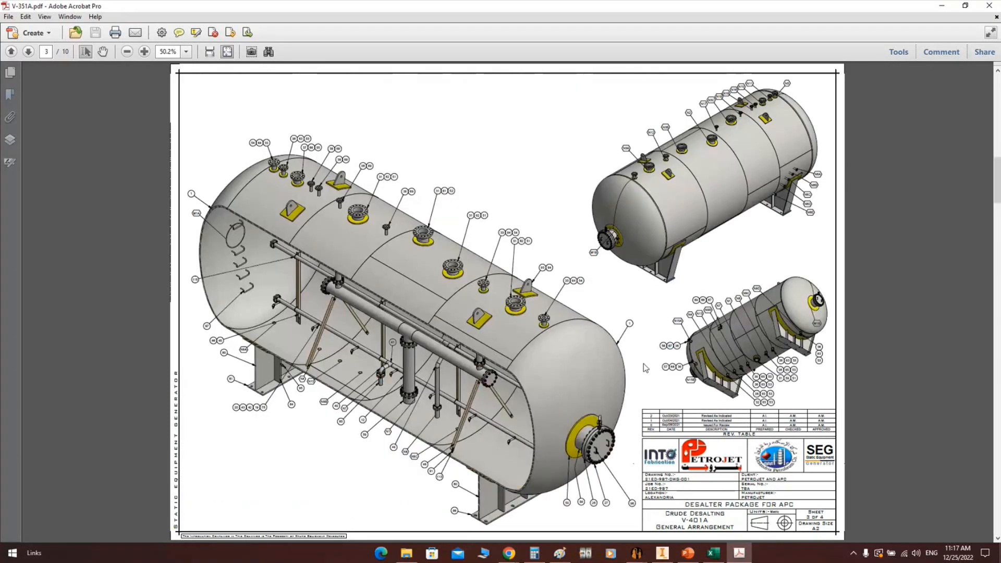
scroll(597, 310, "down", 1)
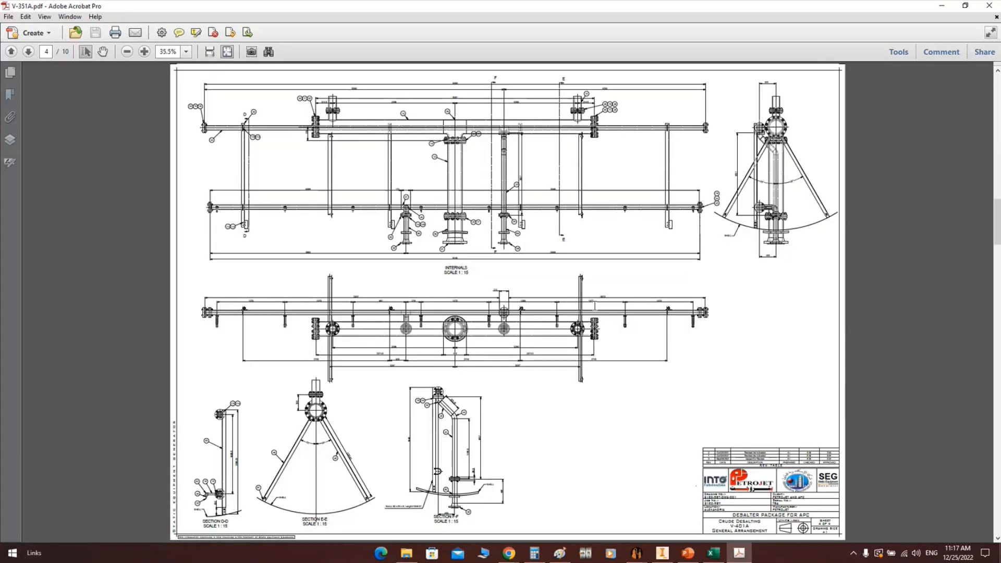
scroll(594, 306, "down", 1)
left_click(989, 5)
left_click(540, 333)
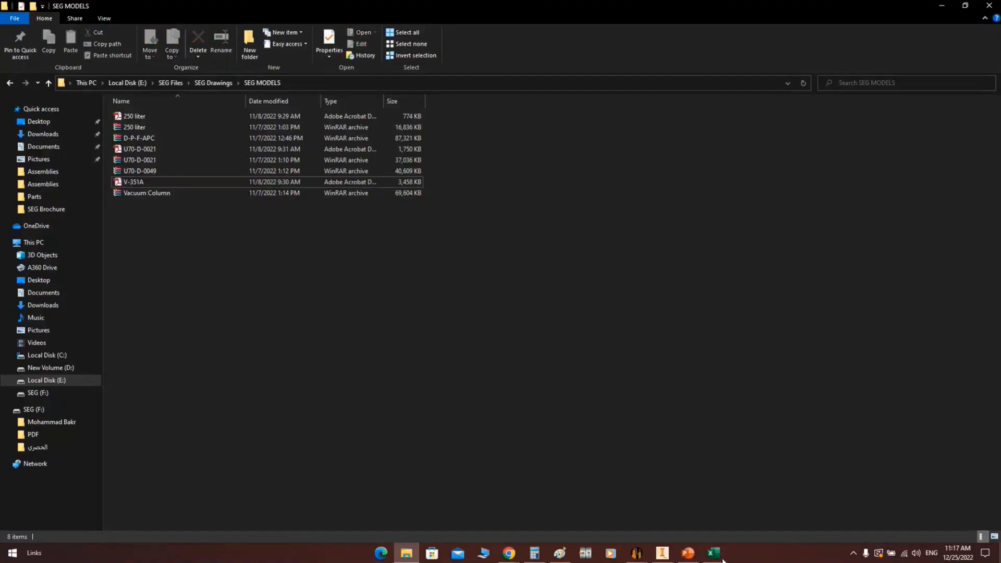
Return to Static Equipment Generator, choose Design1 as the design type and for the Bill Of Material table, and save the table styles
mouse_move(636, 552)
left_click(696, 511)
left_click(447, 214)
left_click(411, 223)
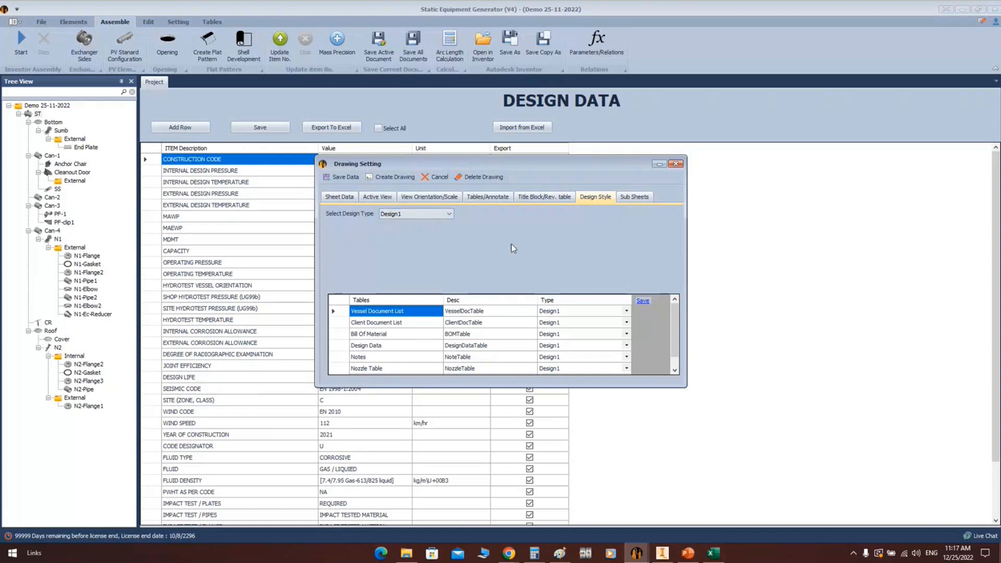
left_click(363, 334)
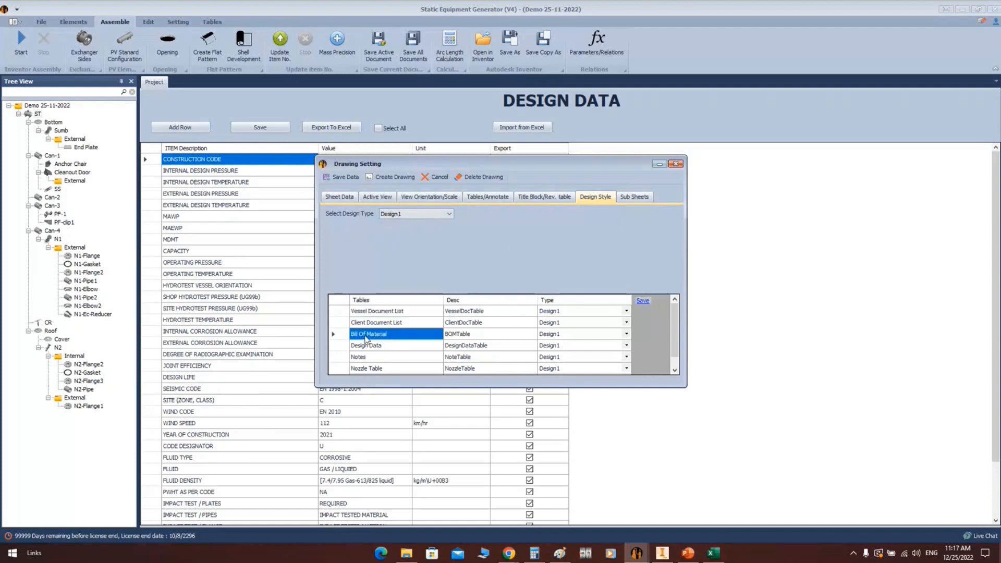
left_click(627, 333)
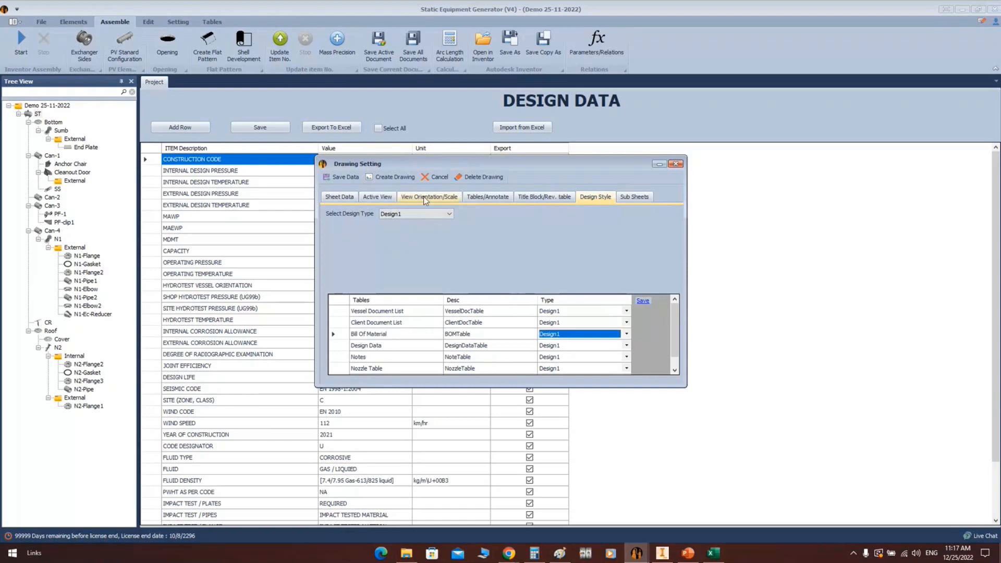
left_click(627, 333)
left_click(583, 344)
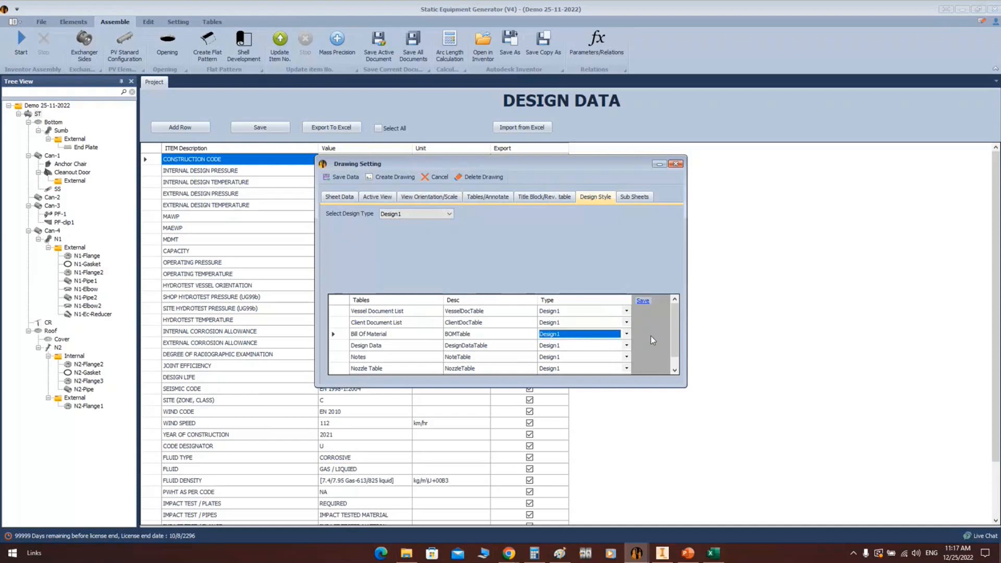
left_click(646, 301)
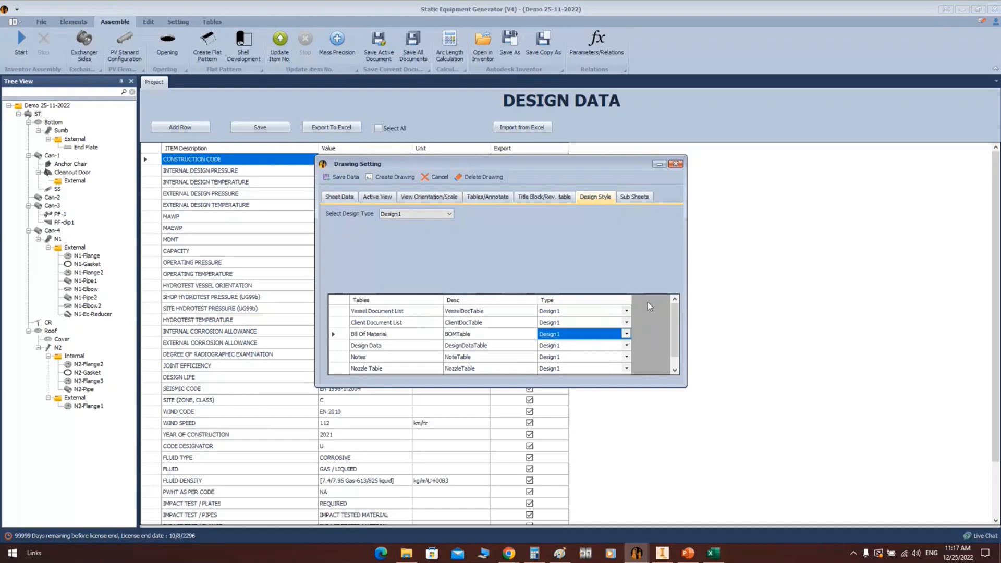
Create the tank's drawing in Inventor from the configured drawing settings
left_click(393, 179)
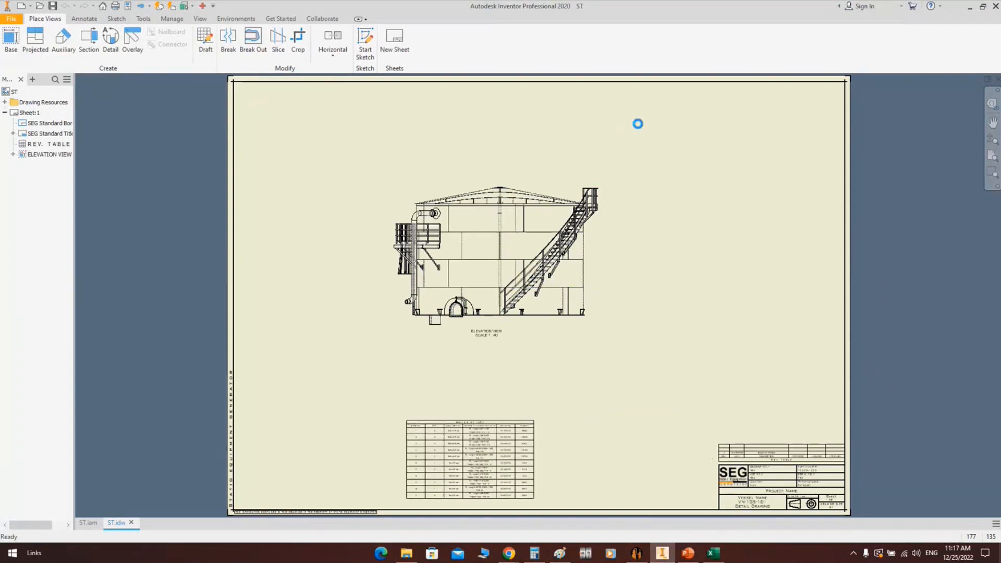
left_click(749, 454)
left_click(479, 447)
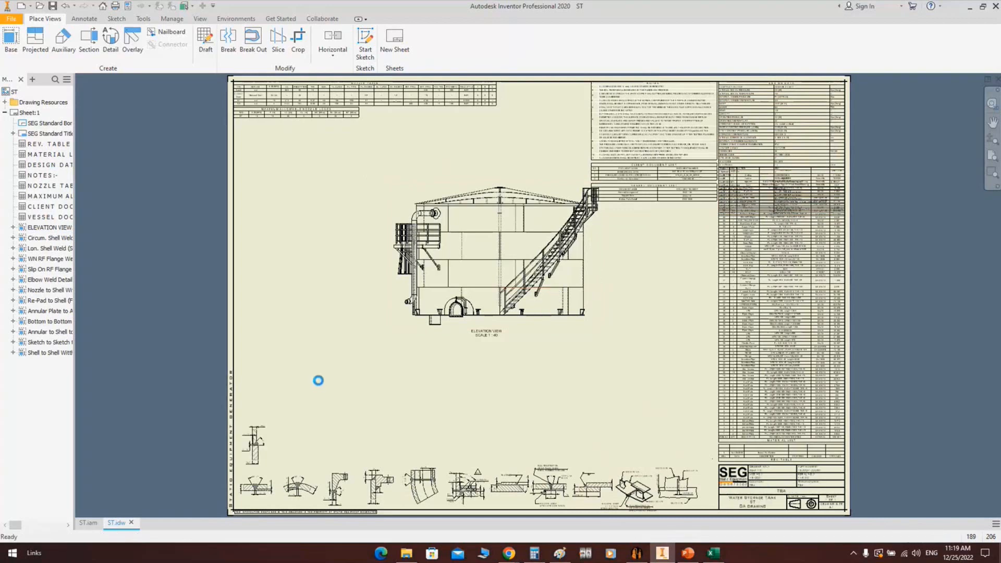
Examine the elevation view and the surrounding tables on the generated drawing sheet
scroll(474, 249, "down", 3)
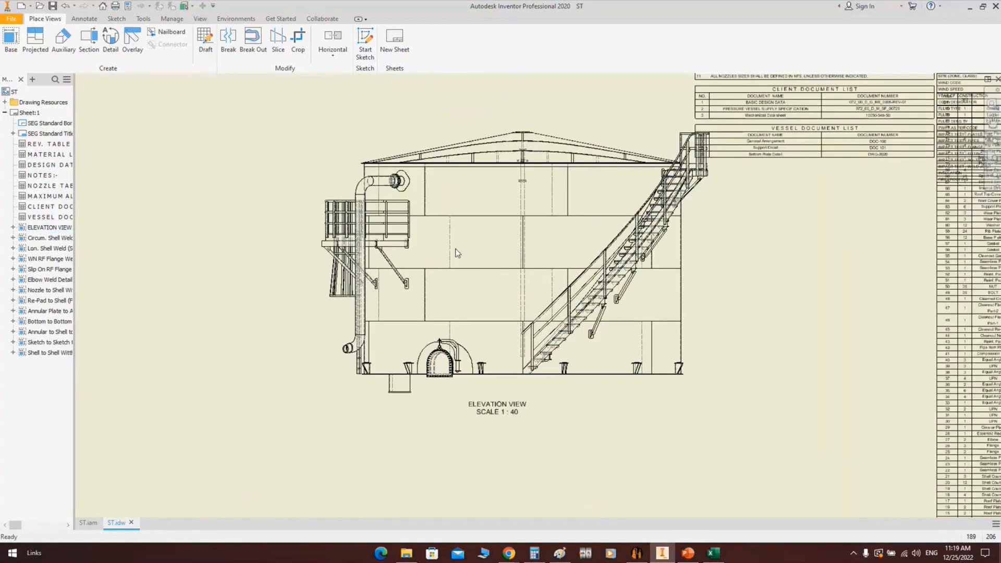
middle_click_drag(455, 252, 518, 245)
scroll(528, 155, "up", 3)
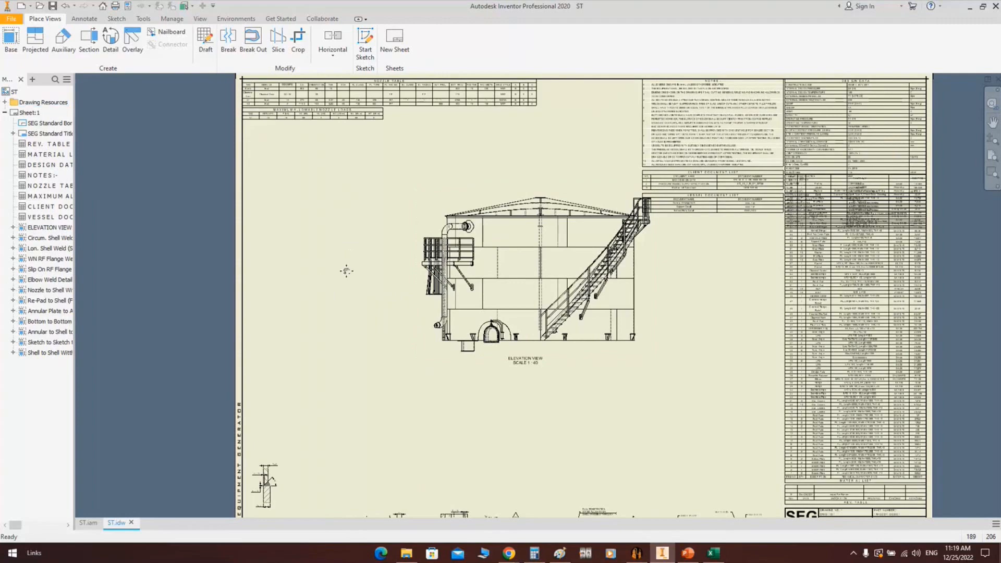
middle_click_drag(346, 270, 299, 302)
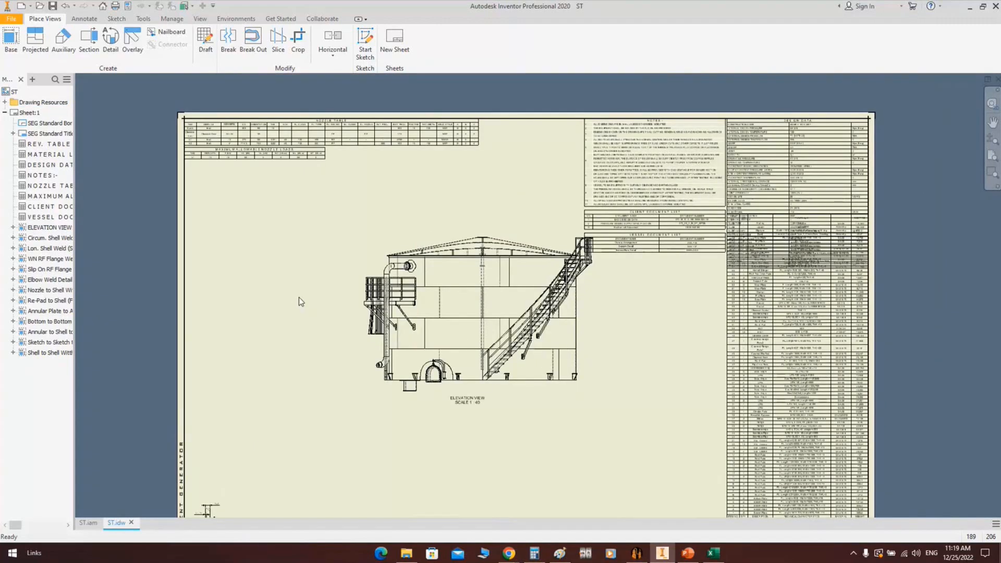
left_click(558, 553)
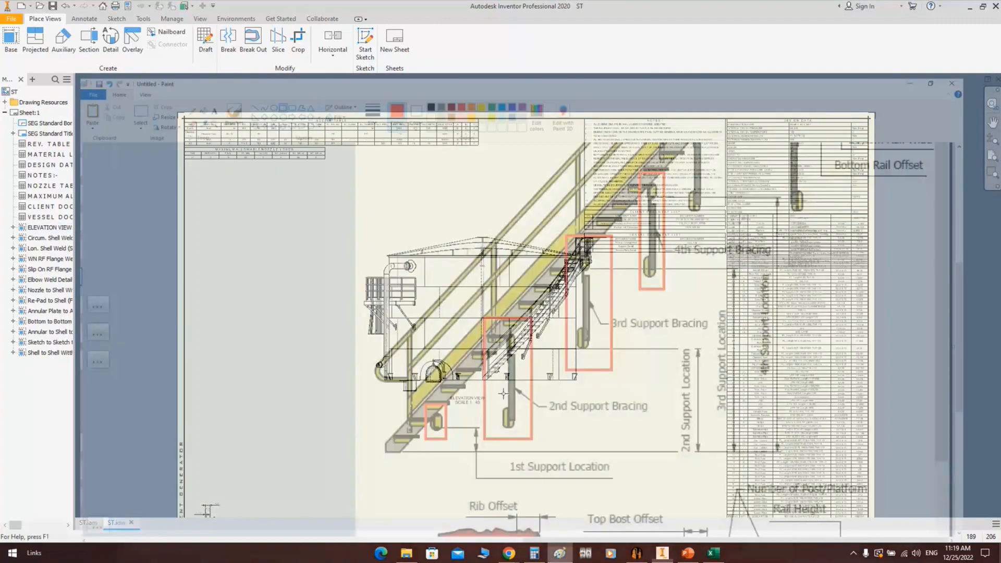
key("ctrl+v")
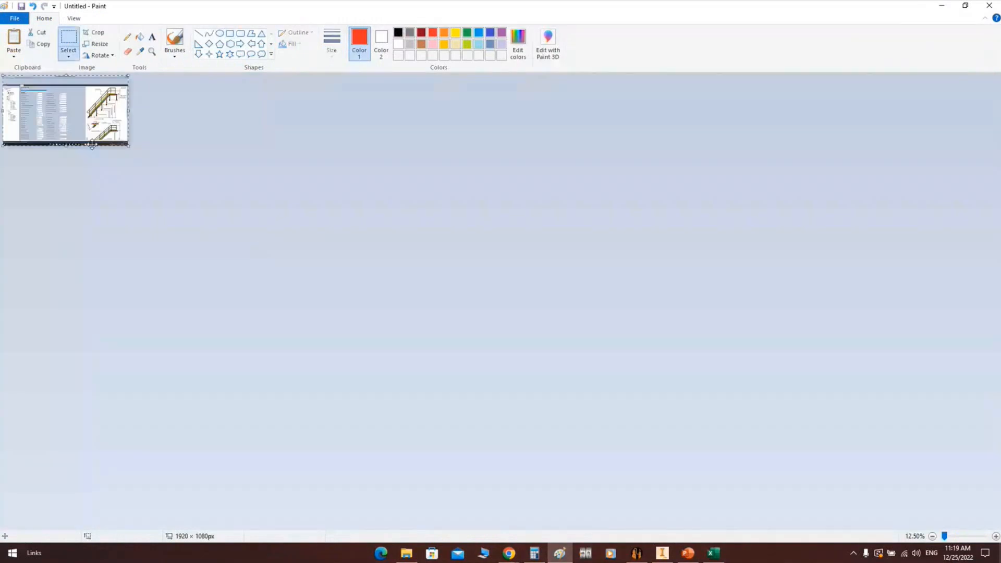
left_click(663, 560)
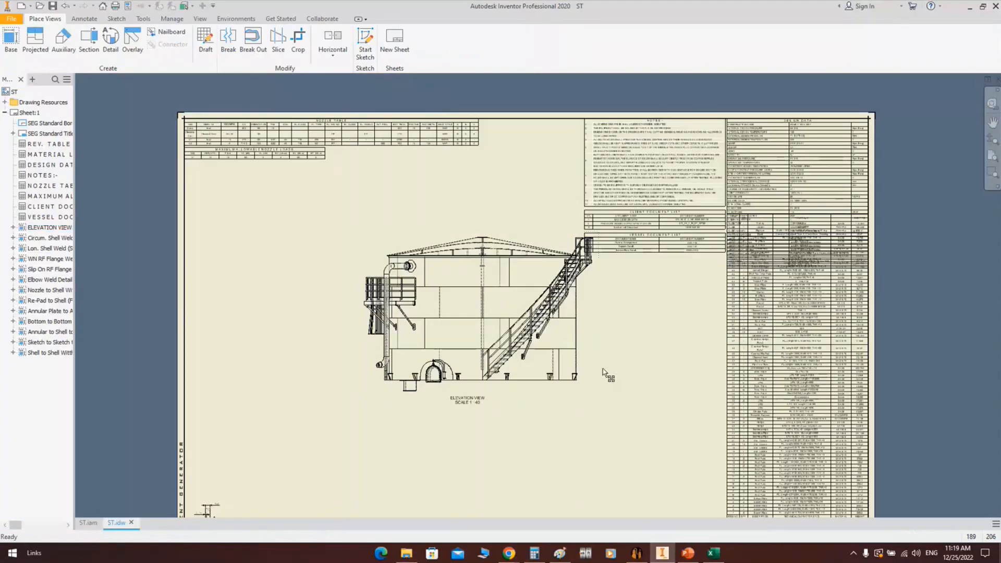
Fit the whole drawing sheet in Inventor, and paste a screenshot of it into Paint at a readable zoom
middle_click(603, 370)
middle_click(603, 370)
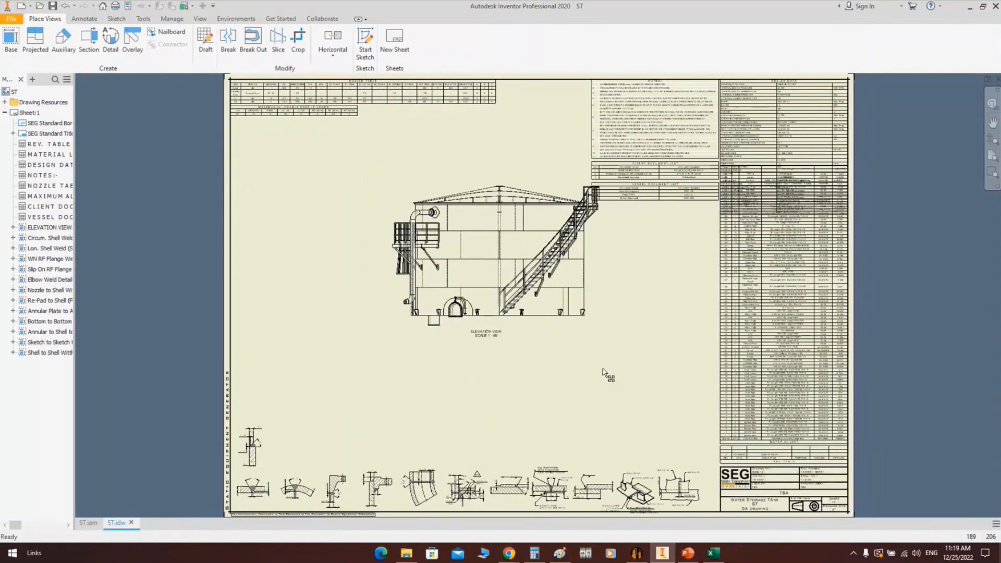
left_click(559, 553)
key("ctrl+v")
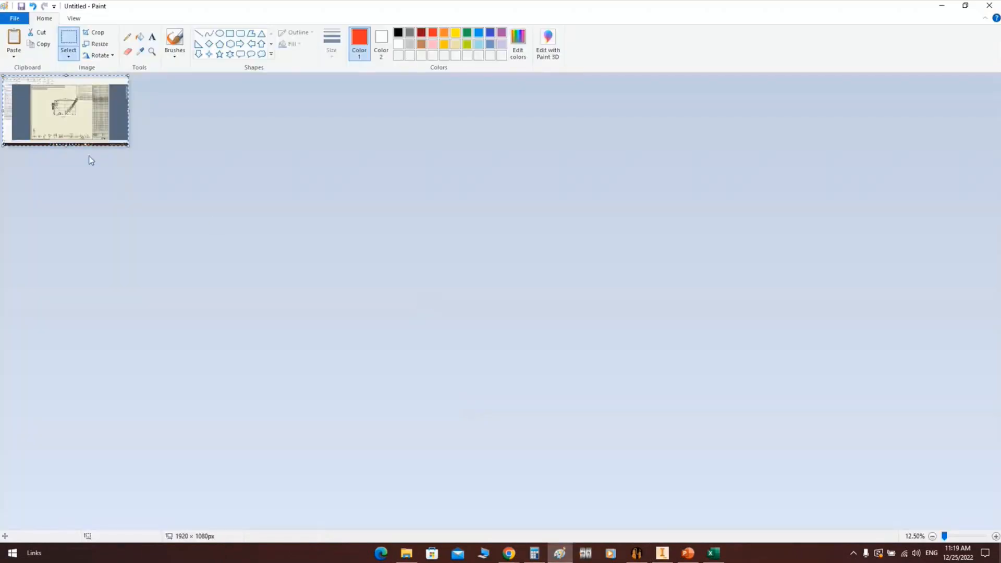
scroll(44, 110, "up", 3, "ctrl")
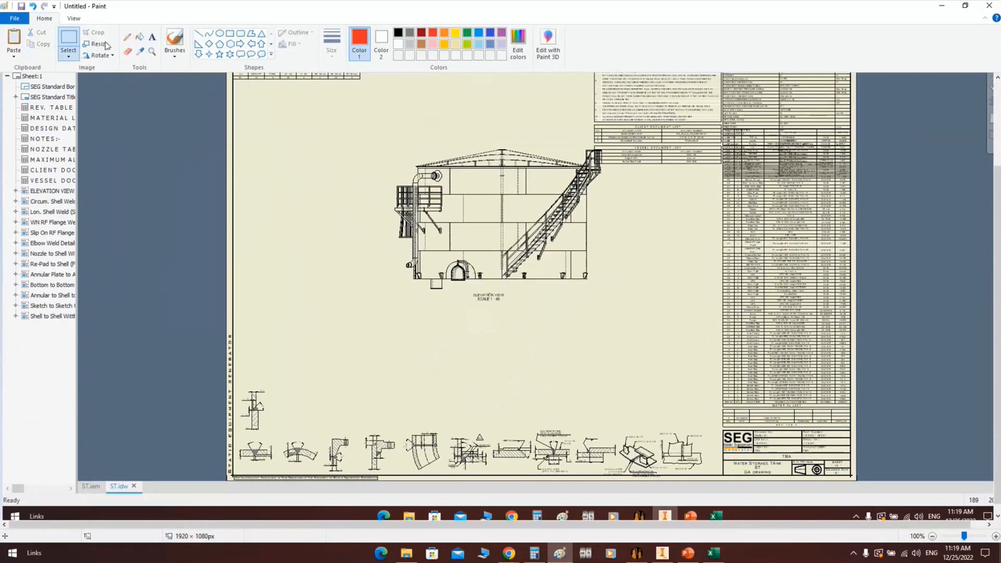
Draw a red horizontal line from the sheet's left edge to the elevation view and a vertical one about 363 px long below it
left_click(204, 34)
scroll(245, 326, "up", 2)
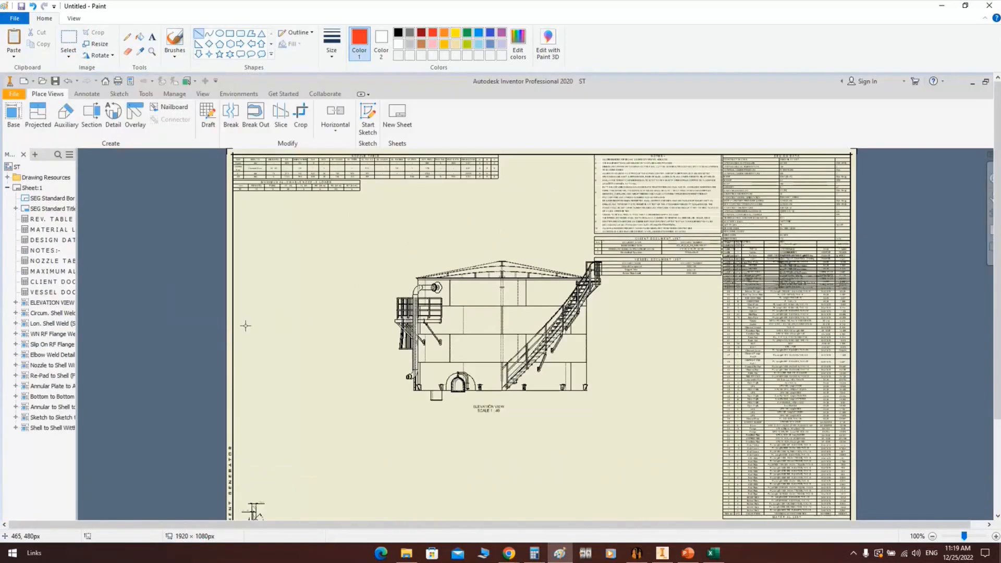
mouse_move(227, 322)
left_mouse_down()
mouse_move(498, 325)
mouse_move(395, 323)
left_mouse_up()
scroll(396, 365, "down", 2)
left_click_drag(404, 273, 409, 462, "shift")
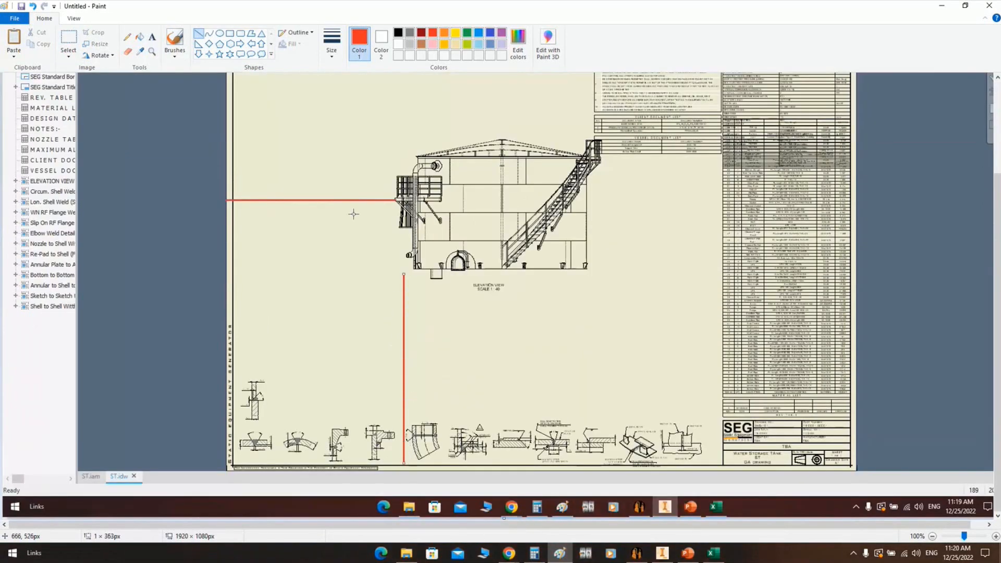
scroll(304, 208, "up", 2)
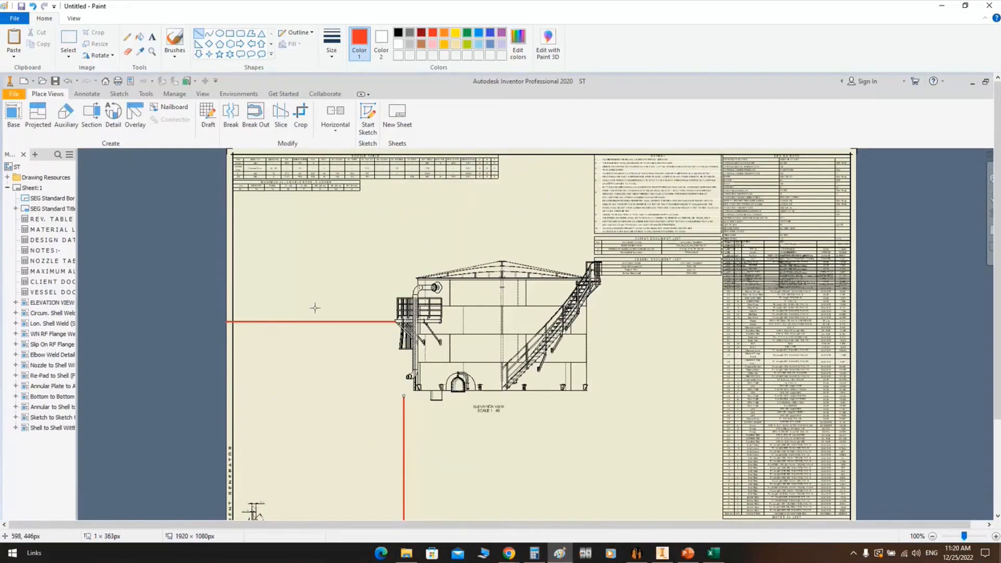
scroll(281, 310, "down", 2)
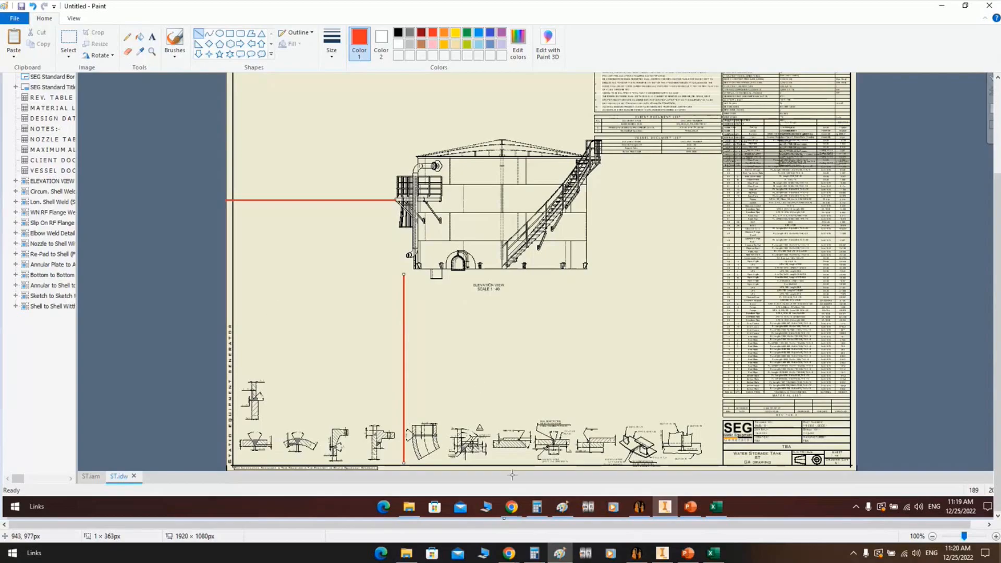
Switch to Static Equipment Generator, reopen ST's drawing settings, and review the tables, title block and elevation view location settings
left_click(636, 552)
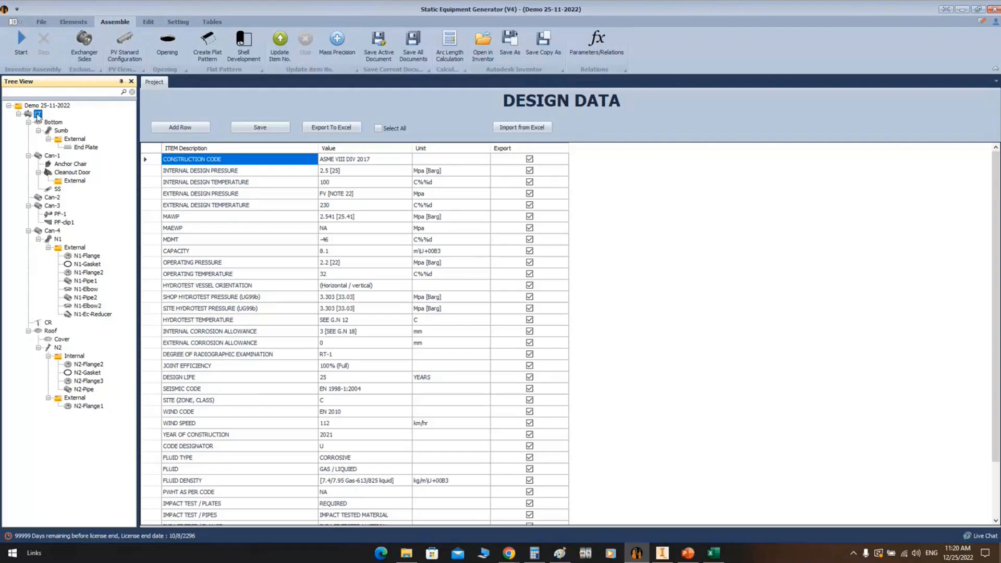
right_click(37, 114)
left_click(326, 207)
left_click(428, 198)
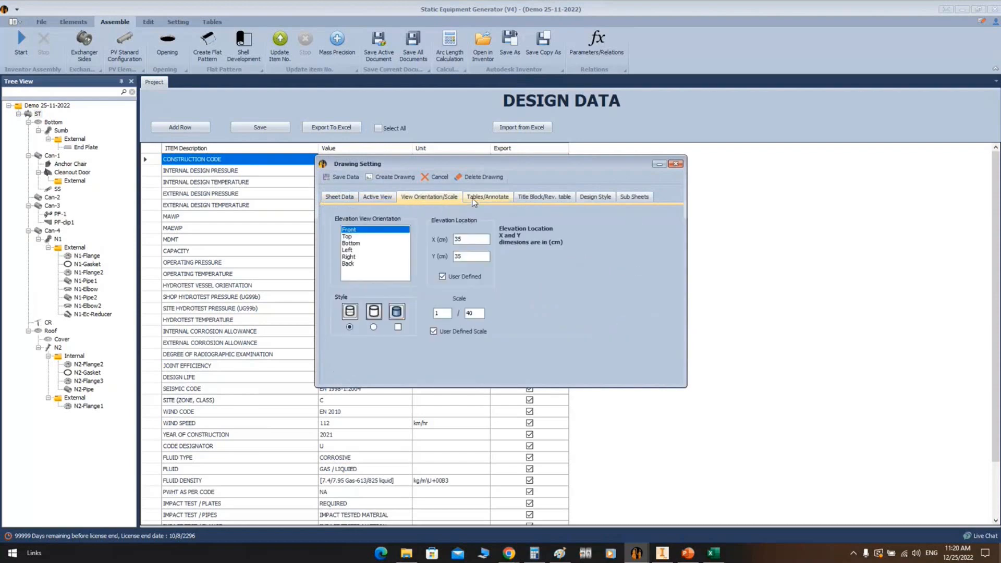
left_click(473, 201)
left_click(525, 201)
left_click(488, 198)
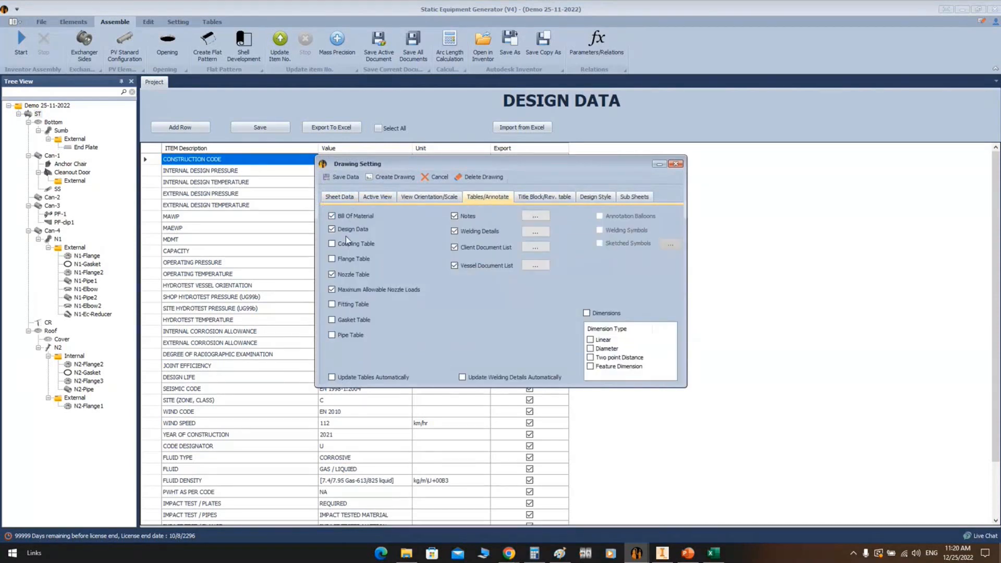
left_click(537, 201)
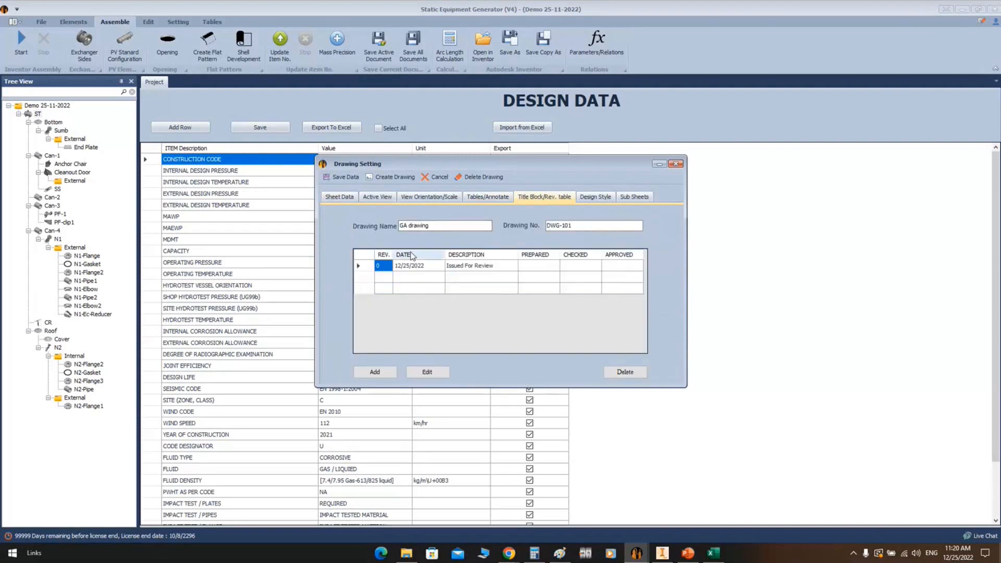
left_click(438, 198)
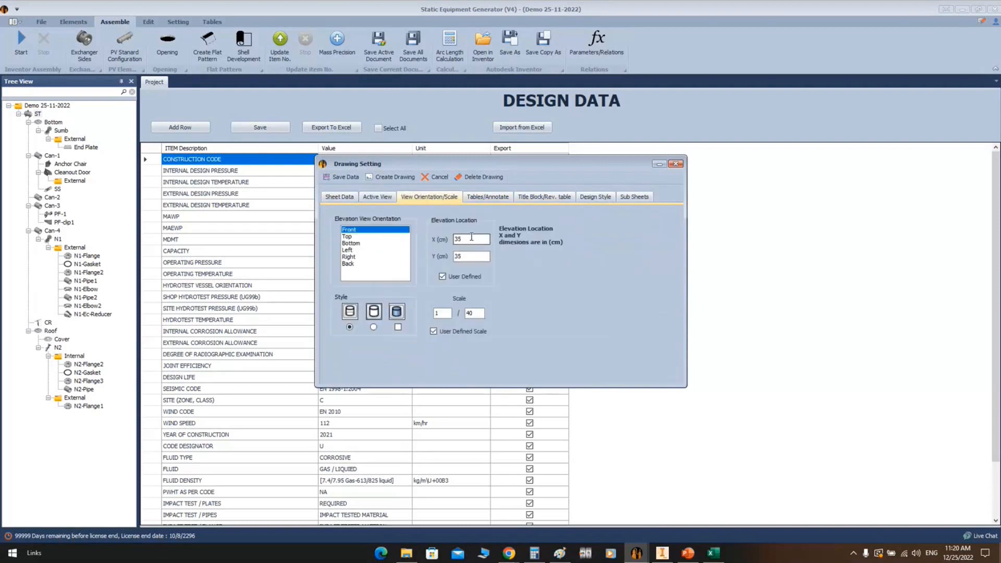
Set the elevation location to X 30 cm and Y 25 cm with scale 1/32, and create the drawing
left_click_drag(466, 240, 455, 240)
left_click(661, 553)
key("Tab")
key("Tab")
type("3")
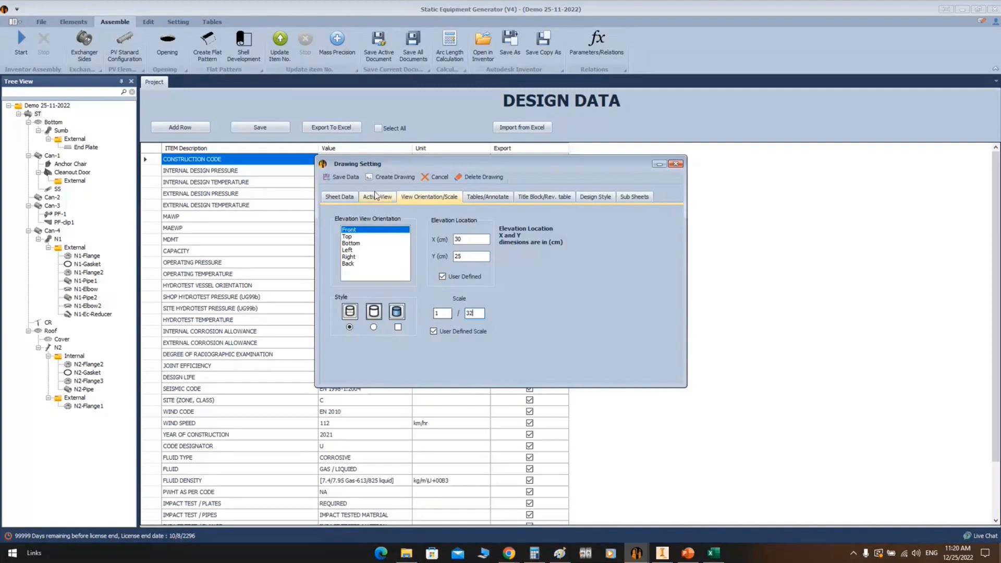
left_click(380, 178)
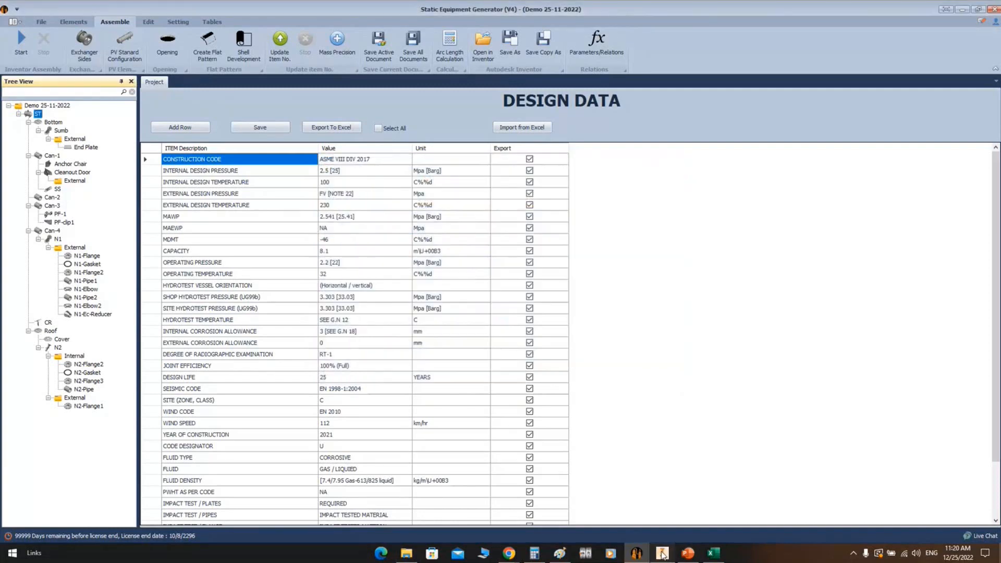
Switch to Inventor and move the elevation view up to the sheet's upper-left area, just below the nozzle tables
left_click(662, 554)
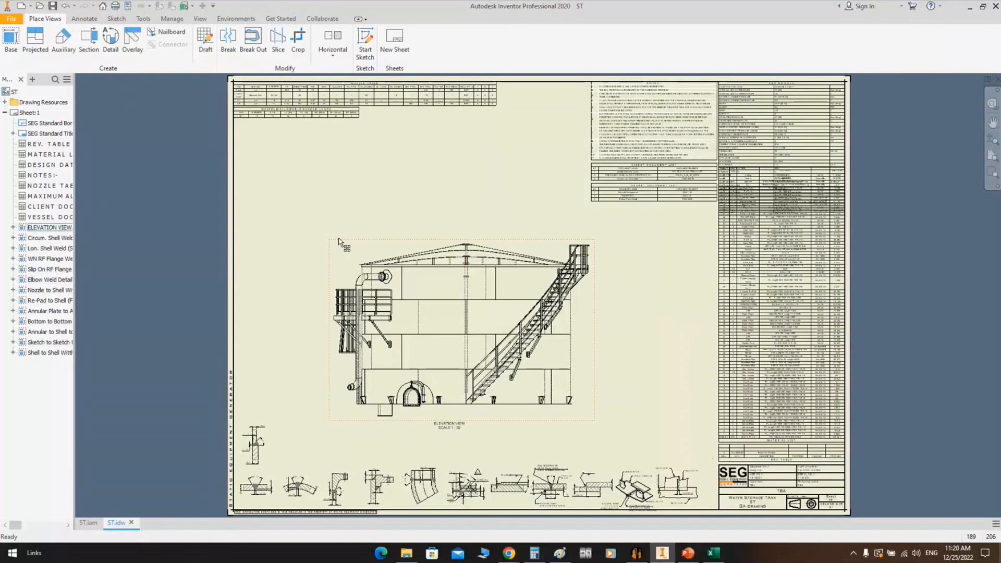
left_click_drag(360, 240, 307, 161)
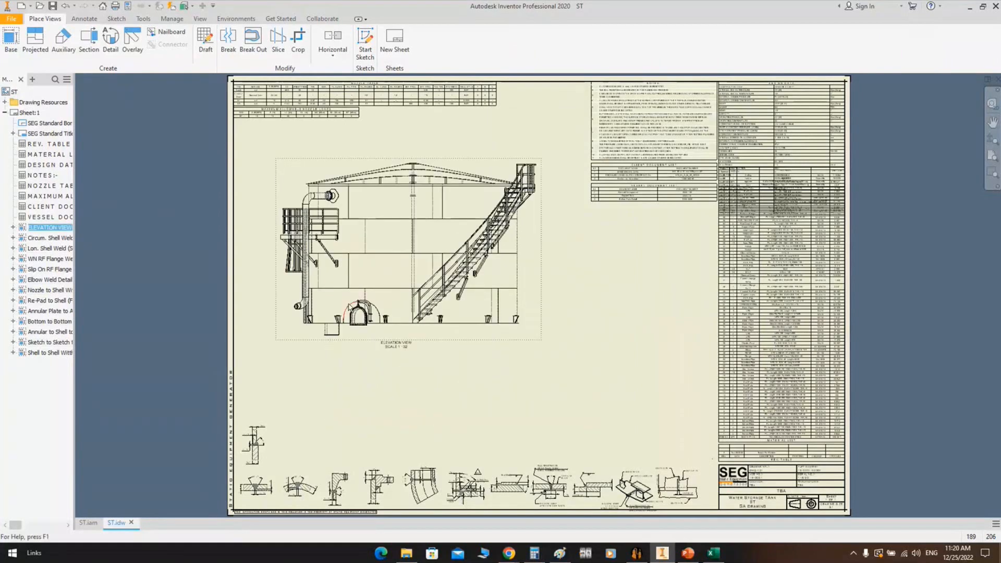
left_click(667, 555)
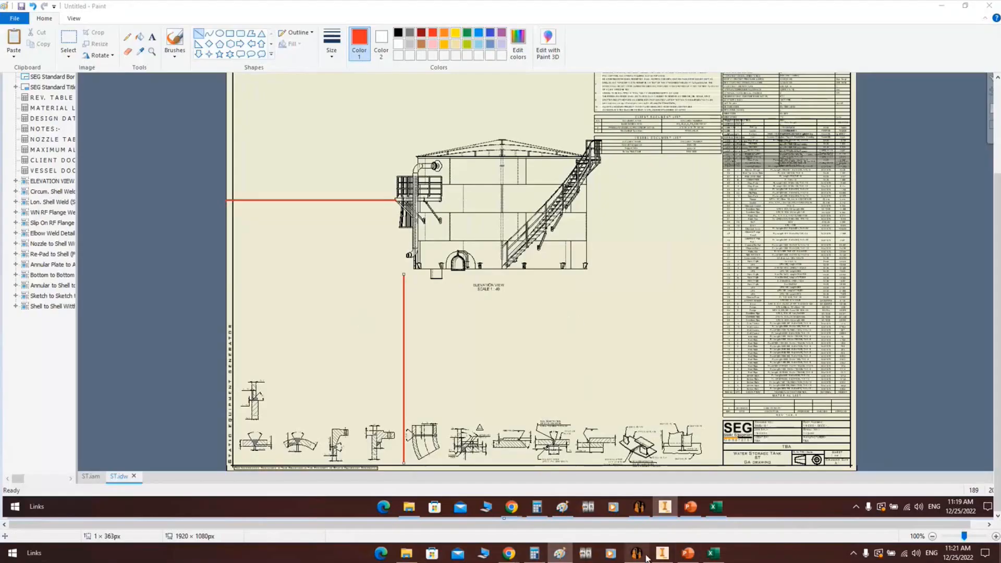
left_click(645, 555)
left_click(661, 553)
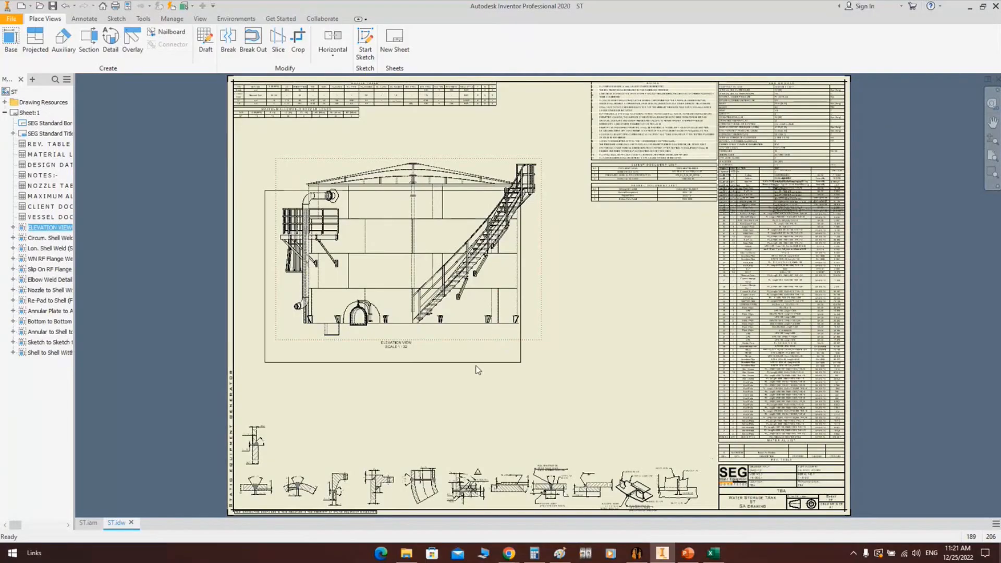
left_click_drag(475, 366, 469, 325)
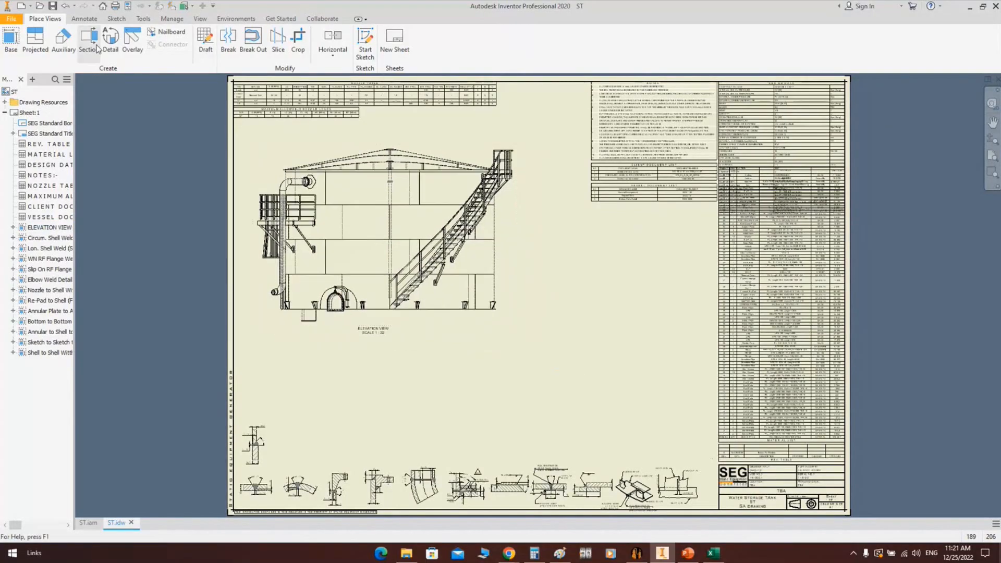
Create a projected plan view from the elevation view and place it directly below the sheet
left_click(63, 44)
left_click(438, 288)
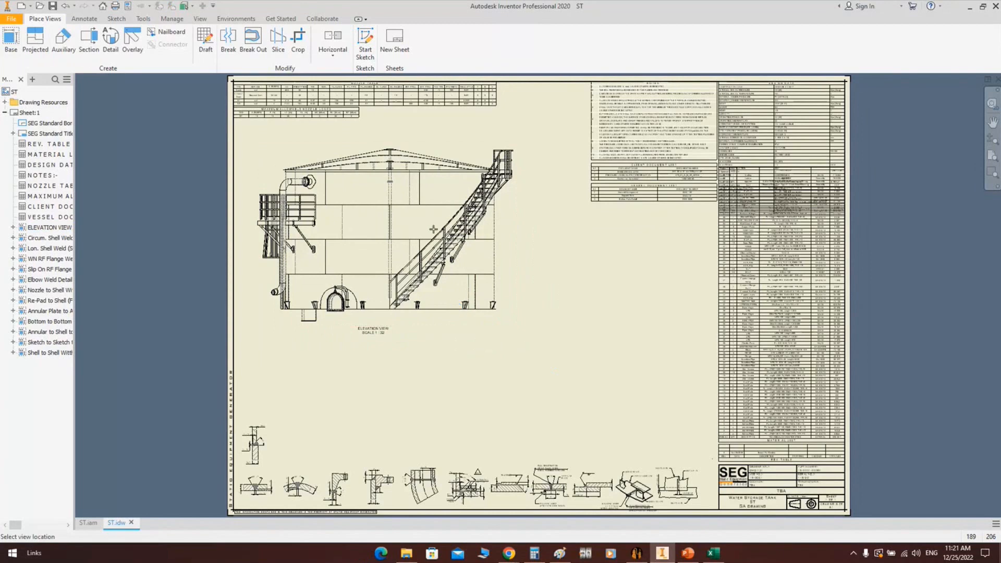
scroll(453, 281, "down", 4)
right_click(454, 436)
left_click(491, 436)
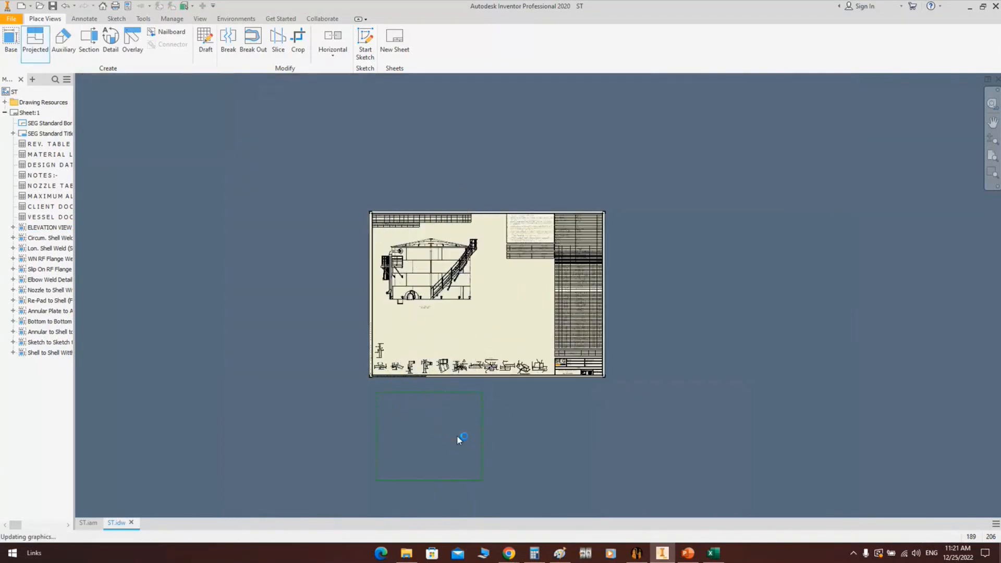
left_click(477, 404)
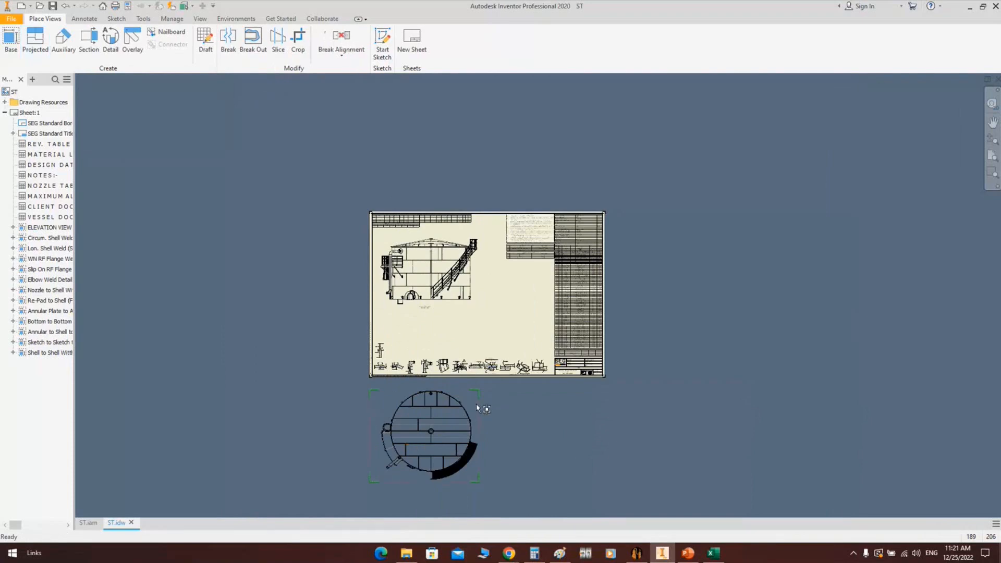
right_click(479, 403)
key("Escape")
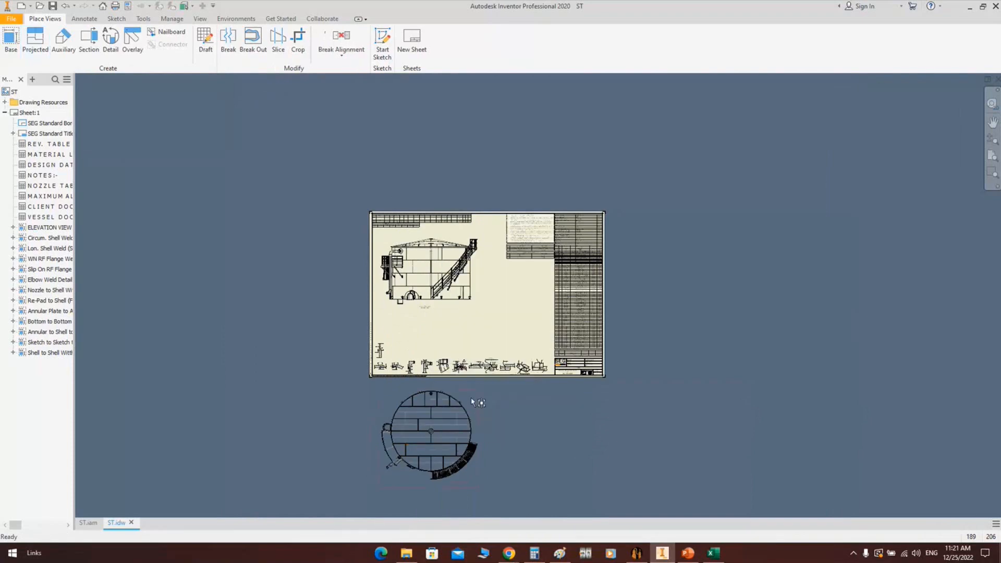
Break the plan view's alignment with the elevation view and rotate it by a roof plate edge set to horizontal
right_click(475, 398)
mouse_move(487, 168)
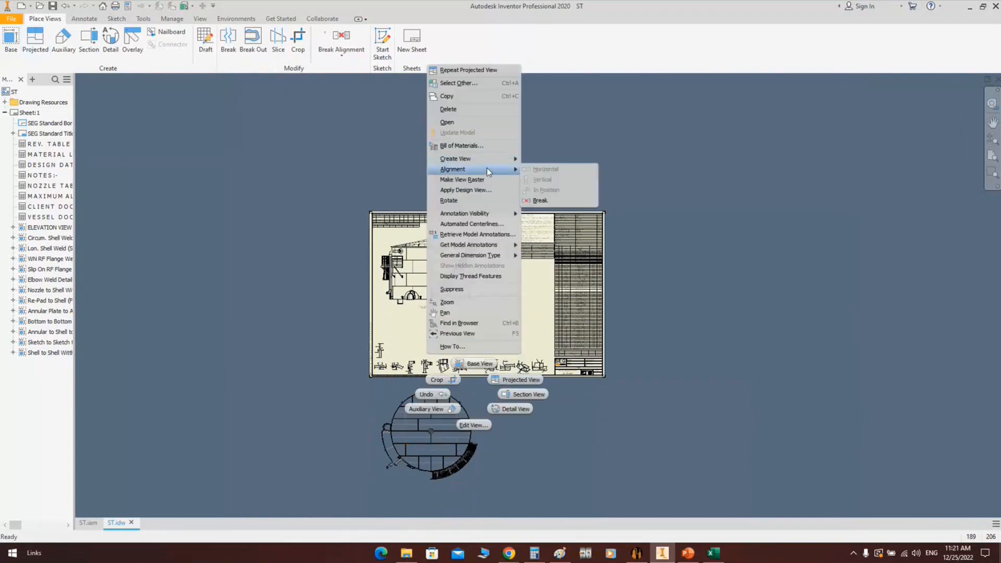
left_click(544, 200)
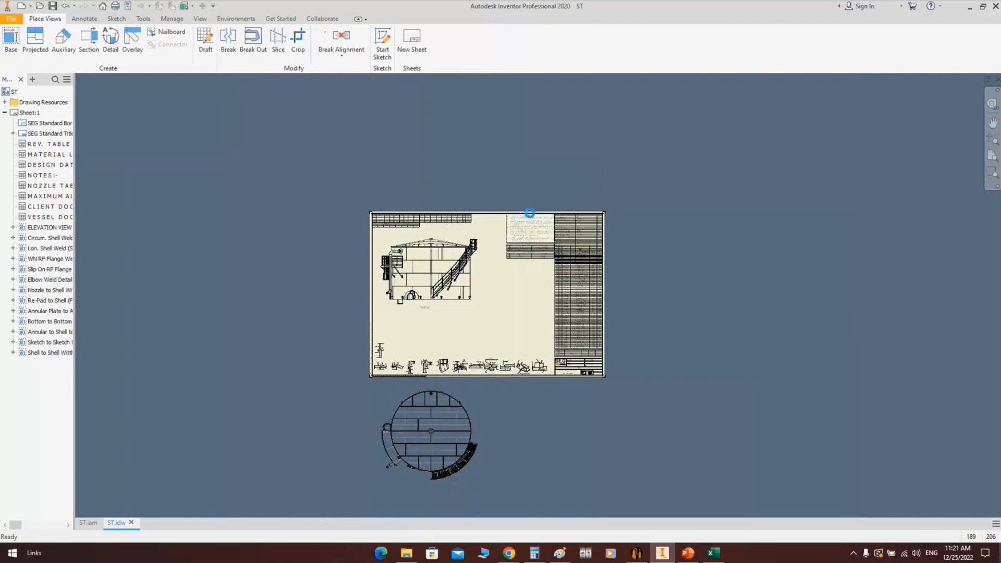
right_click(476, 398)
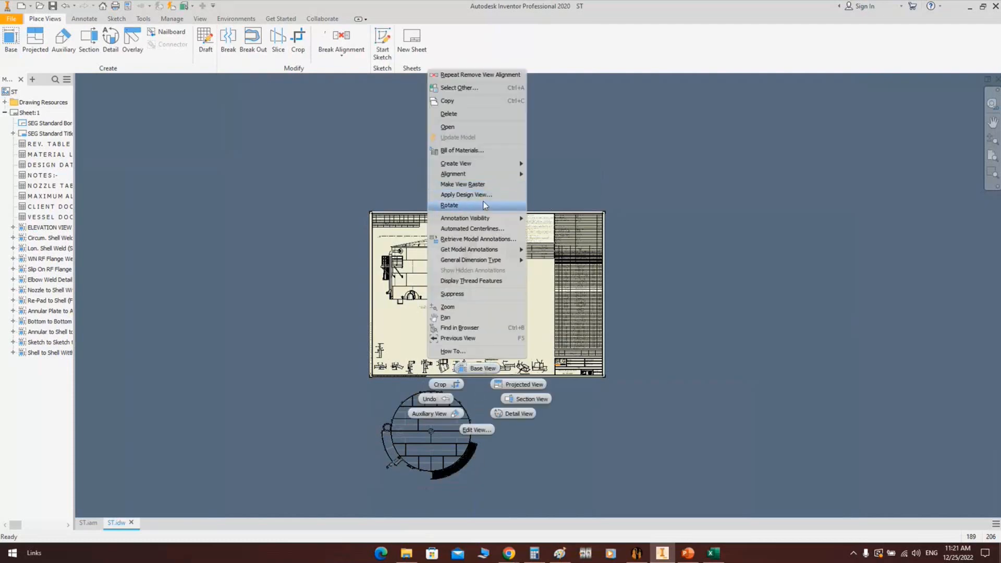
left_click(483, 201)
left_click(457, 429)
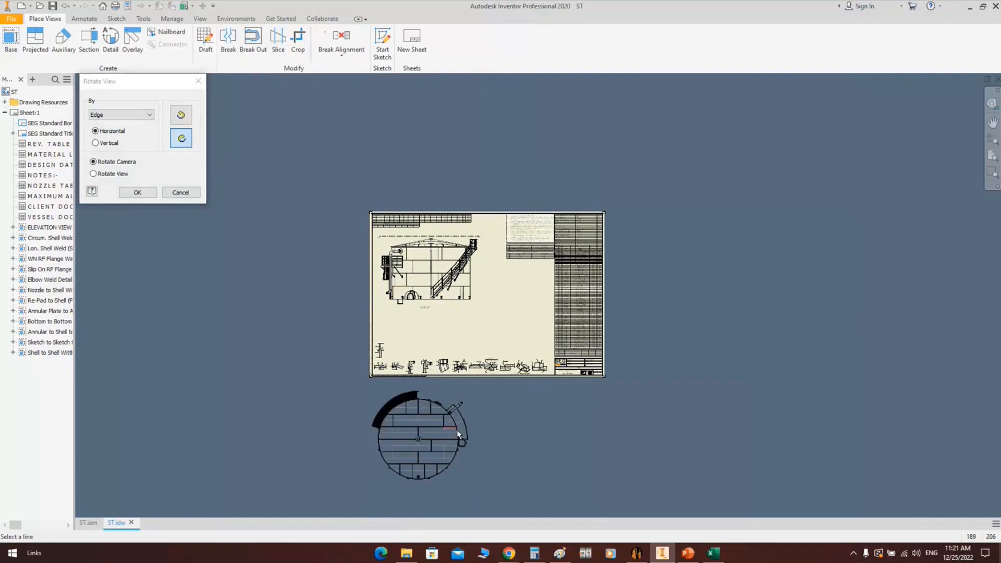
key("Return")
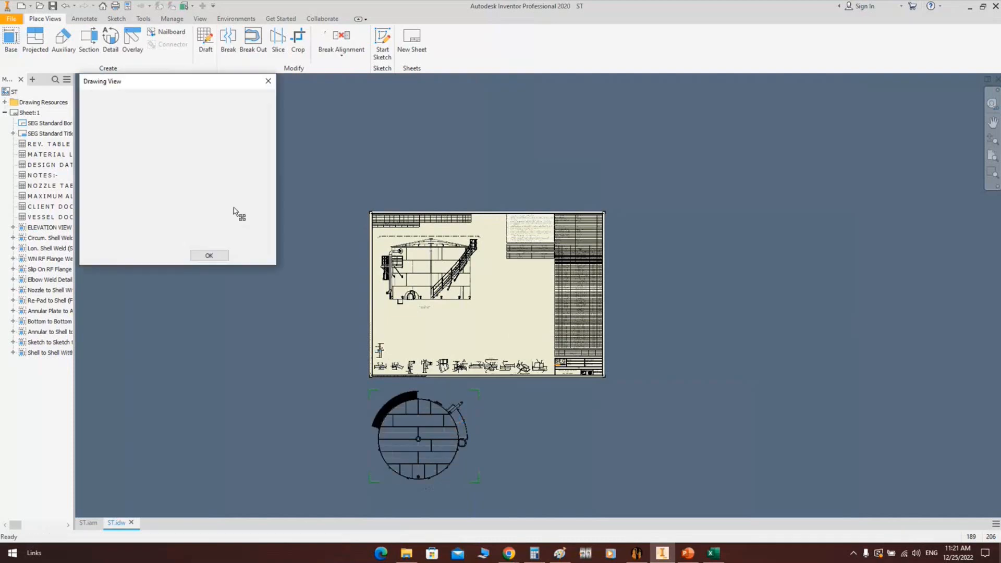
Set the plan view's scale to 1:42 and move it onto the sheet between the elevation view and the material list
left_click(246, 219)
double_click(213, 232)
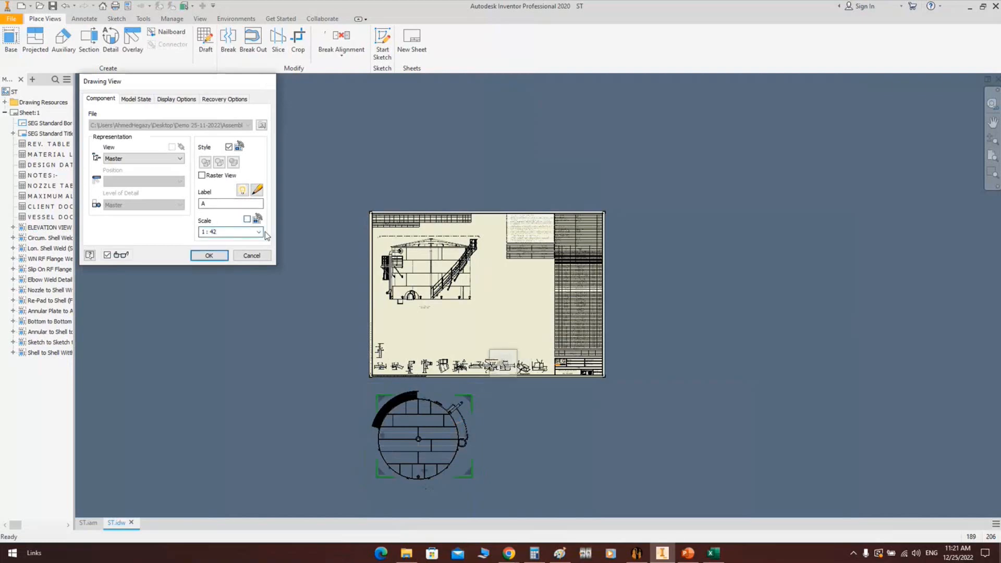
key("Return")
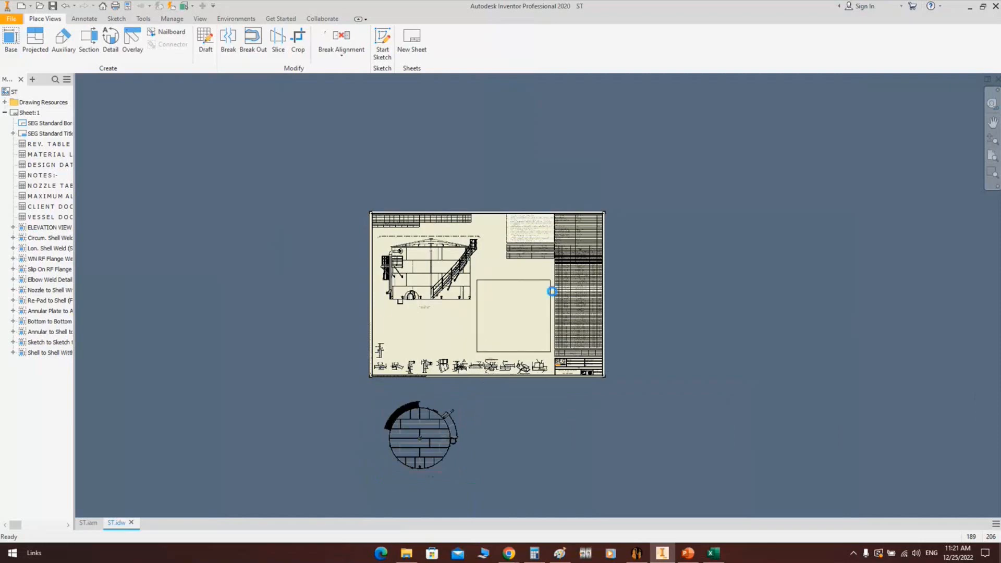
scroll(516, 308, "down", 5)
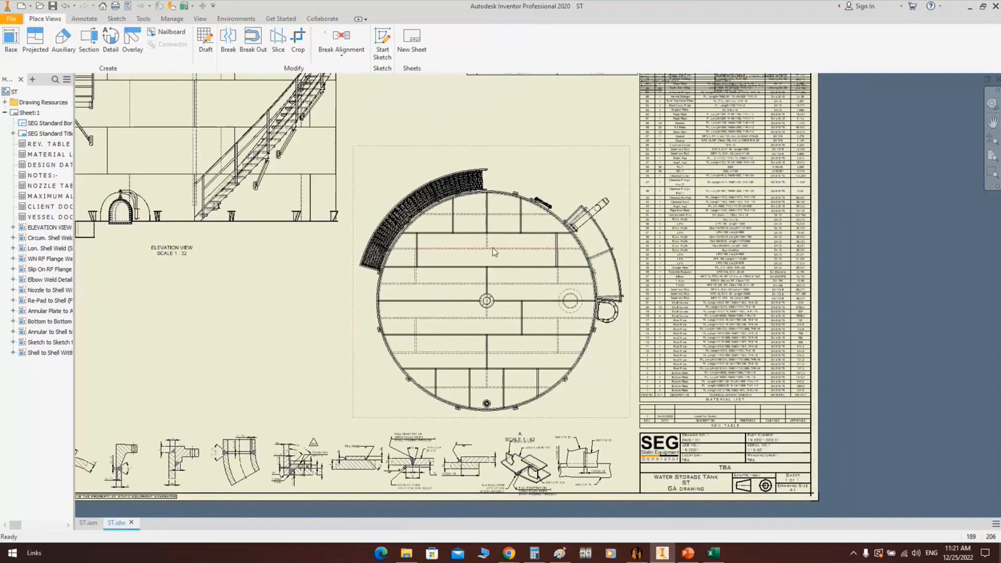
scroll(516, 258, "up", 3)
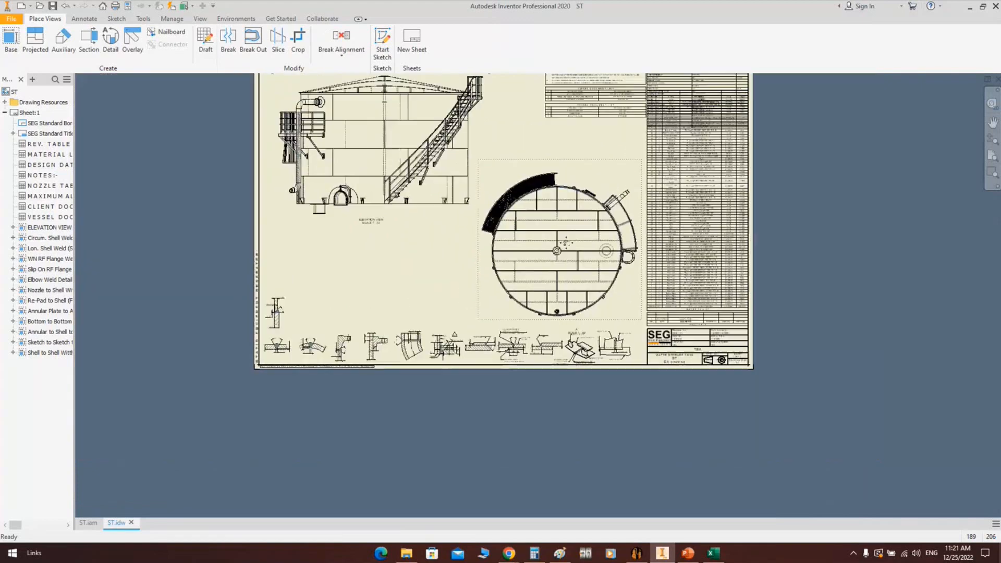
middle_click_drag(566, 242, 587, 306)
scroll(580, 292, "down", 4)
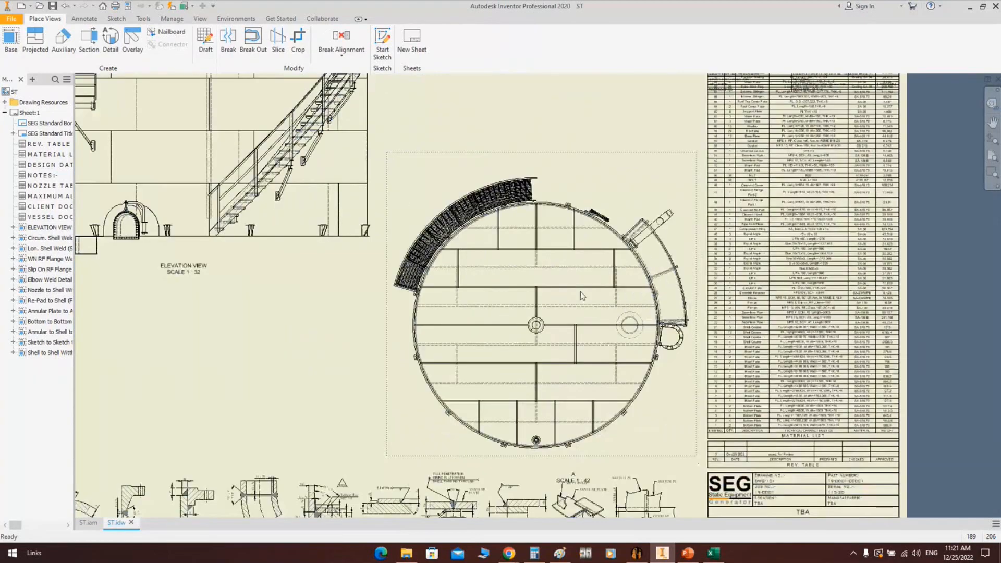
scroll(582, 193, "up", 1)
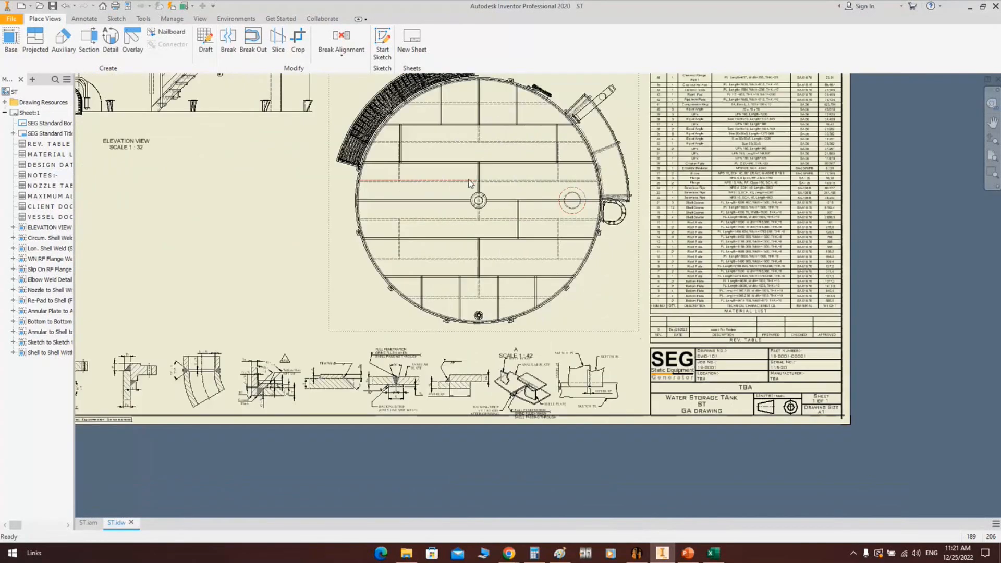
scroll(583, 194, "up", 2)
Add a centerline bisector between the side edges of the cleanout door's neck in the plan view
left_click(11, 39)
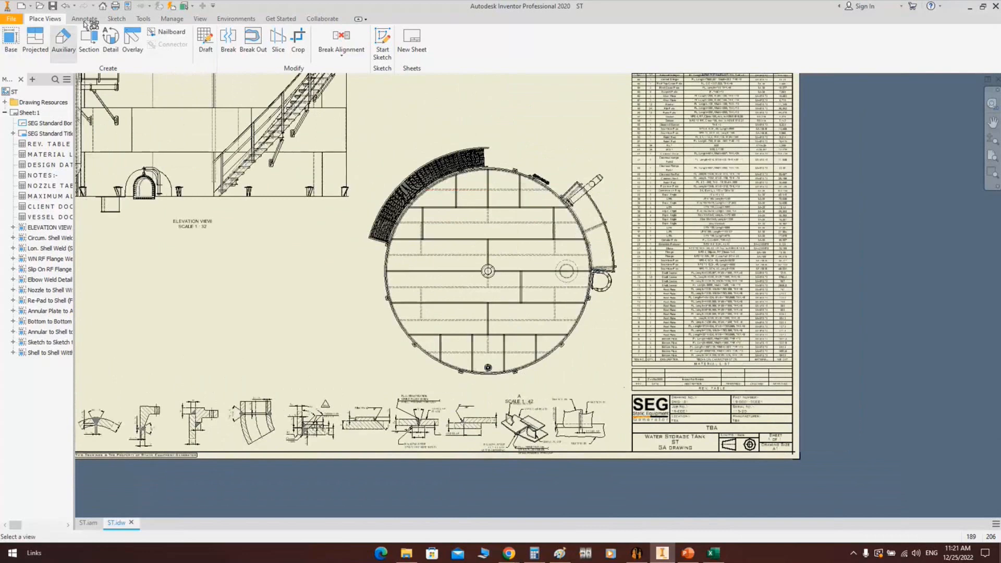
left_click(84, 19)
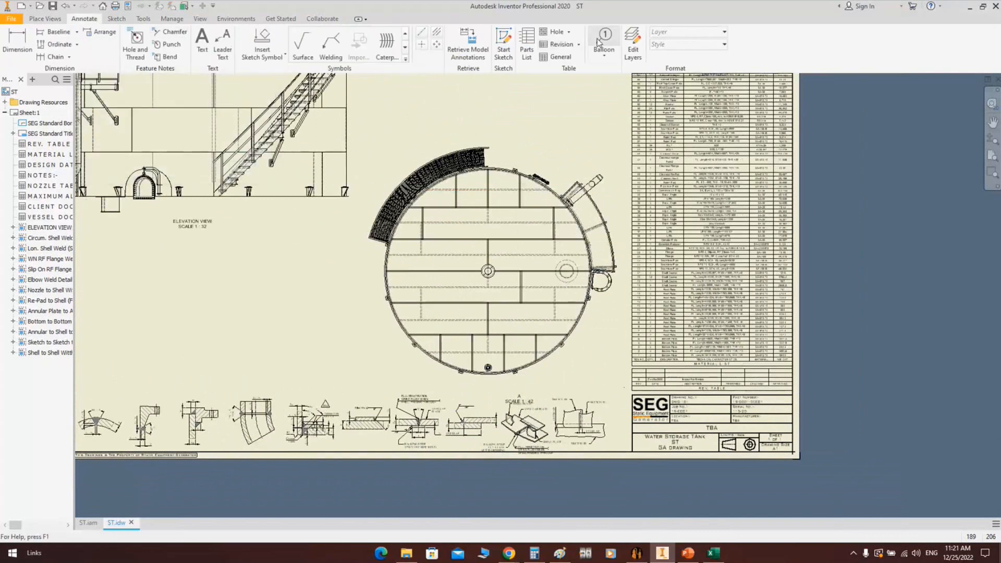
left_click(603, 39)
scroll(558, 173, "down", 5)
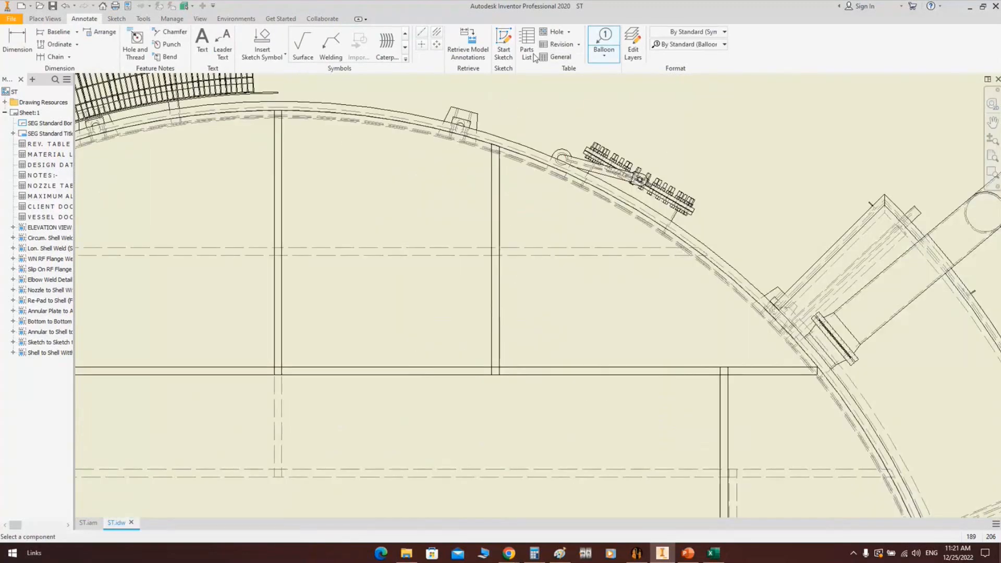
left_click(437, 32)
scroll(677, 237, "down", 3)
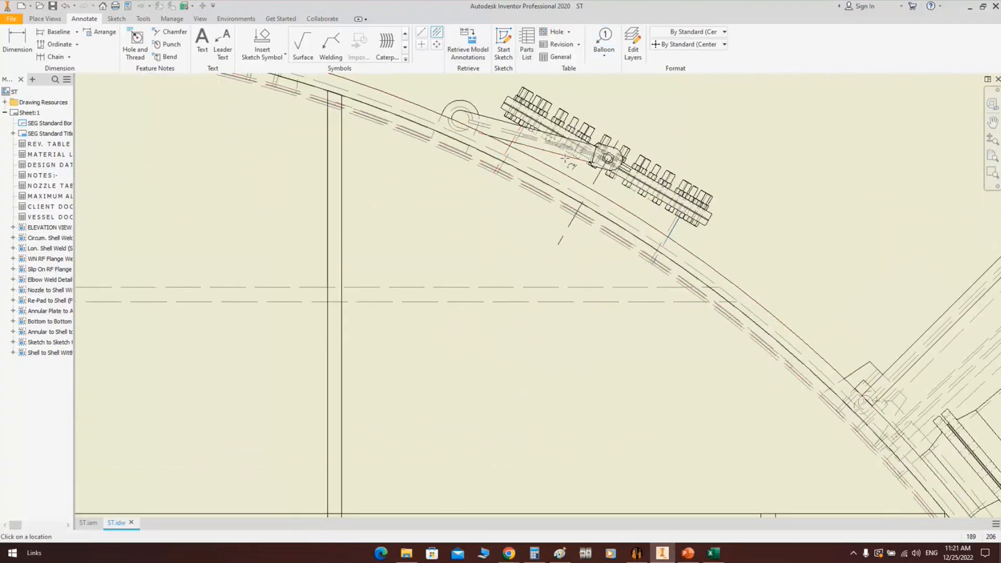
middle_click_drag(629, 148, 517, 211)
Add a balloon in the Nozzle Tag No. style to the cleanout door, placed above and outside the tank shell
left_click(603, 41)
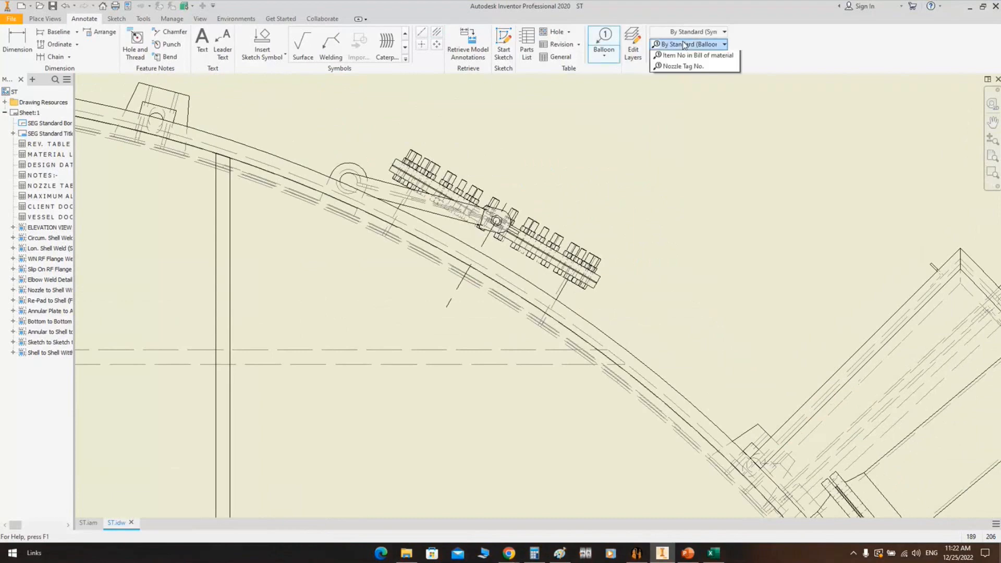
left_click(661, 42)
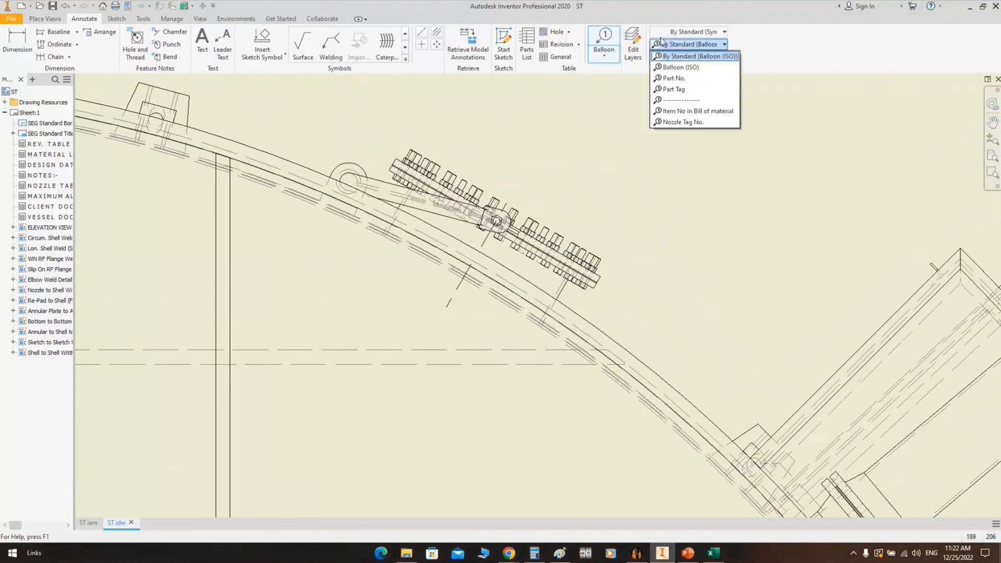
left_click(683, 122)
scroll(495, 214, "down", 5)
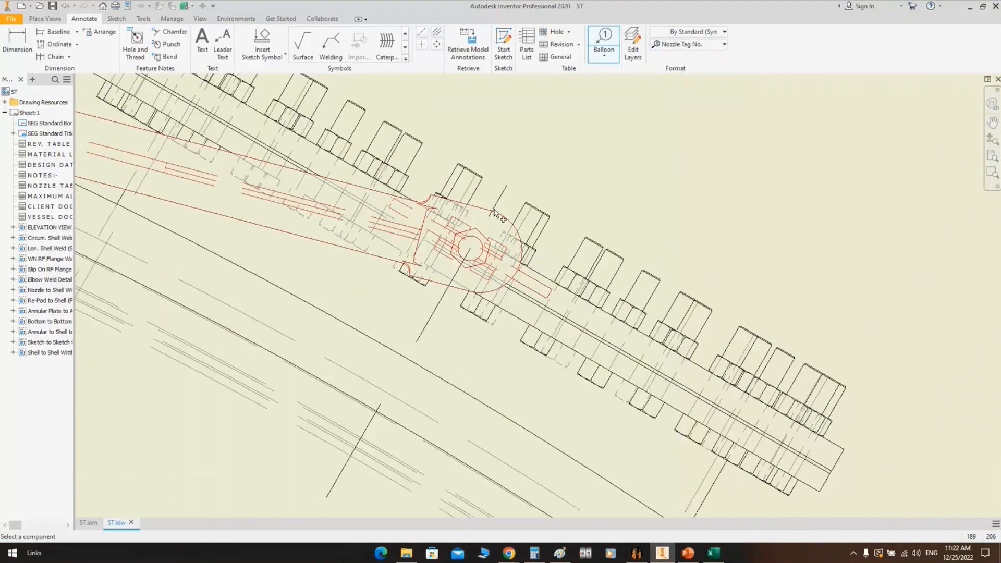
left_click(492, 216)
left_click(514, 187)
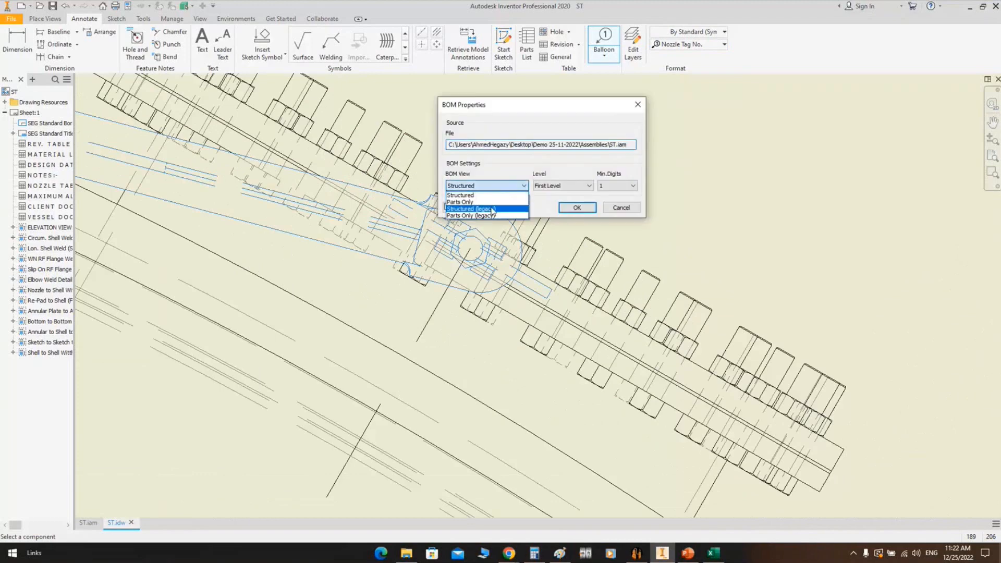
left_click(494, 215)
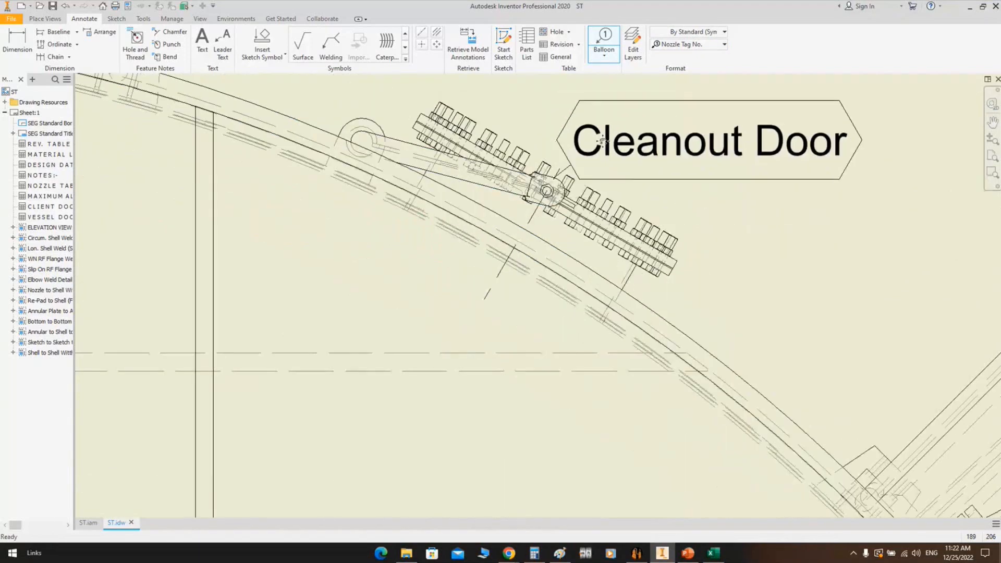
right_click(667, 154)
left_click(698, 157)
Add the N1 nozzle tag balloon to the flanged shell nozzle in the plan view, placed beyond the outer end of its pipe
scroll(547, 173, "down", 5)
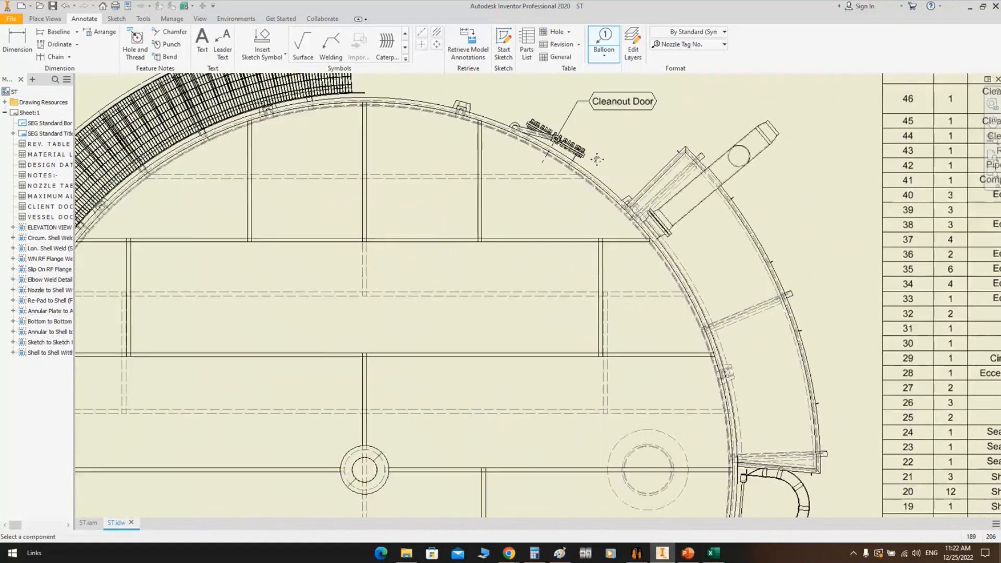
scroll(673, 230, "up", 5)
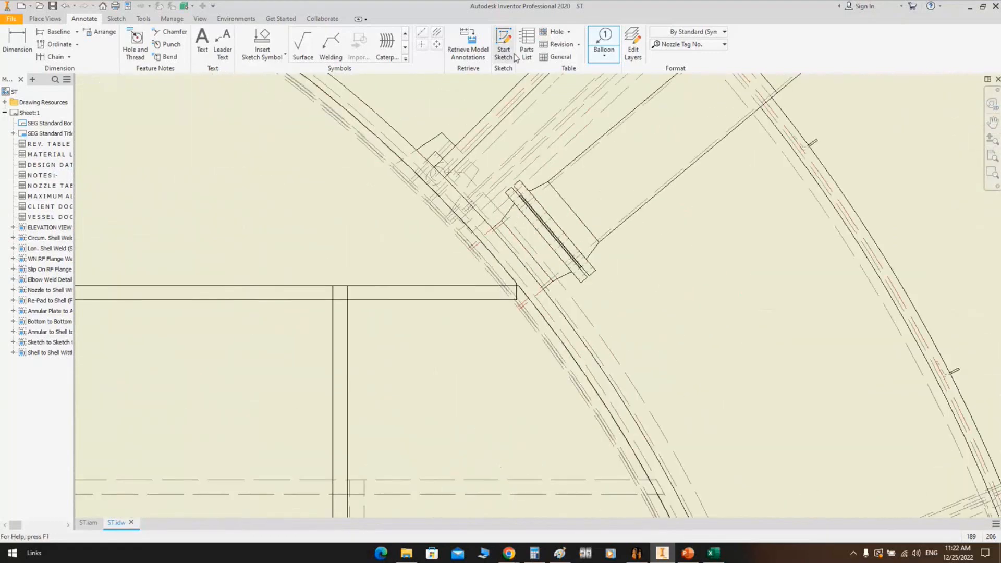
scroll(520, 259, "up", 3)
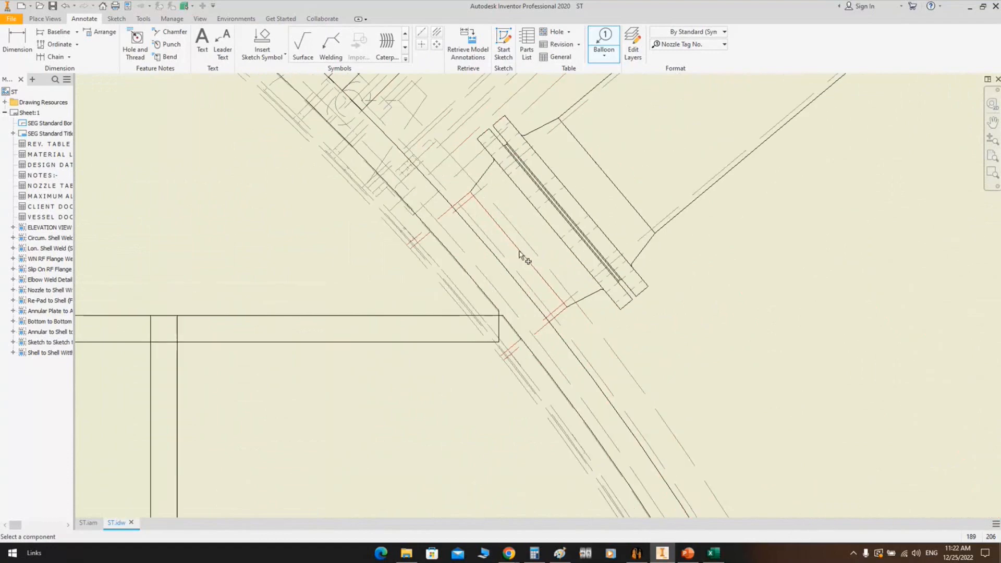
scroll(547, 217, "down", 5)
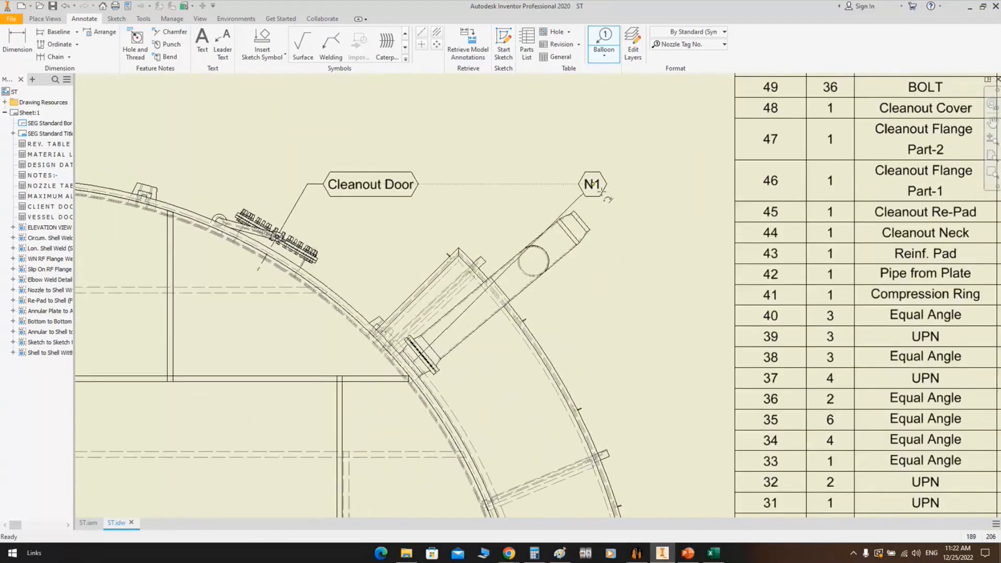
left_click_drag(610, 203, 608, 197)
left_click(608, 197)
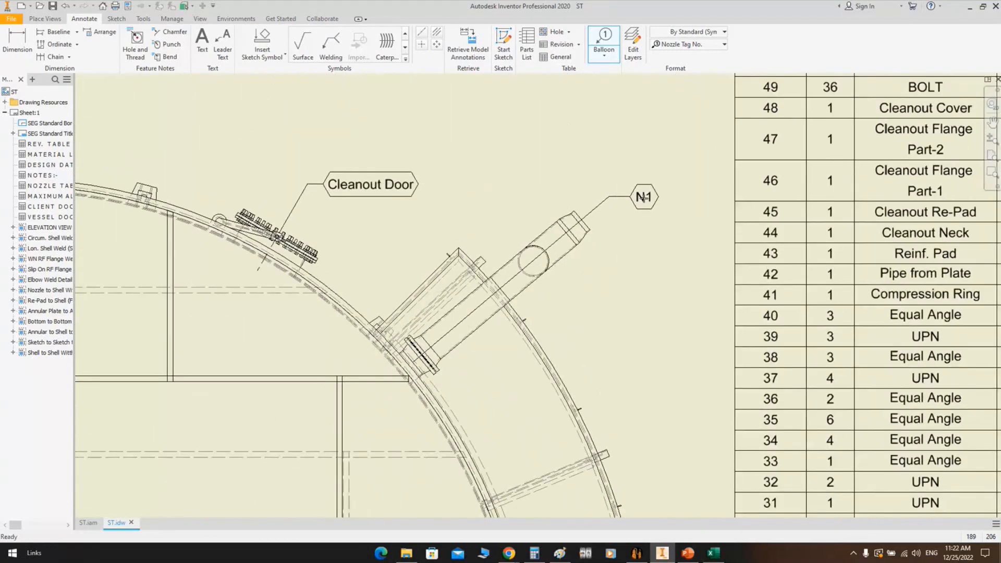
right_click(648, 198)
left_click(684, 201)
Add the N2 nozzle tag balloon to the small nozzle near the lower edge of the plan view, placed just outside the shell
scroll(576, 251, "down", 5)
scroll(395, 337, "up", 6)
left_click(399, 333)
middle_click_drag(402, 406, 401, 298)
right_click(400, 376)
left_click(449, 376)
scroll(446, 388, "down", 5)
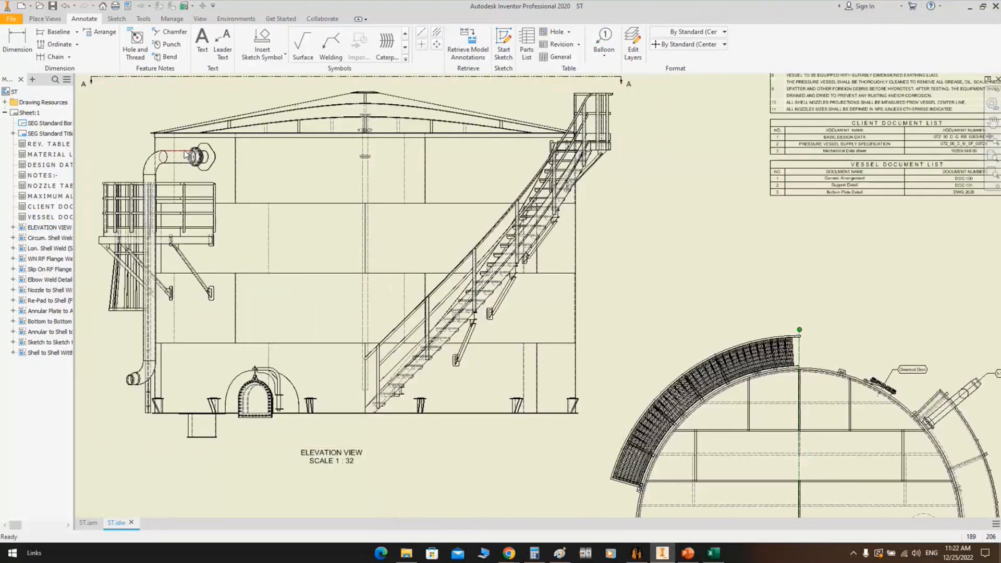
Add a centerline bisector to nozzle N1 in the elevation view and extend it along the horizontal pipe towards the elbow
middle_click_drag(185, 152, 216, 172)
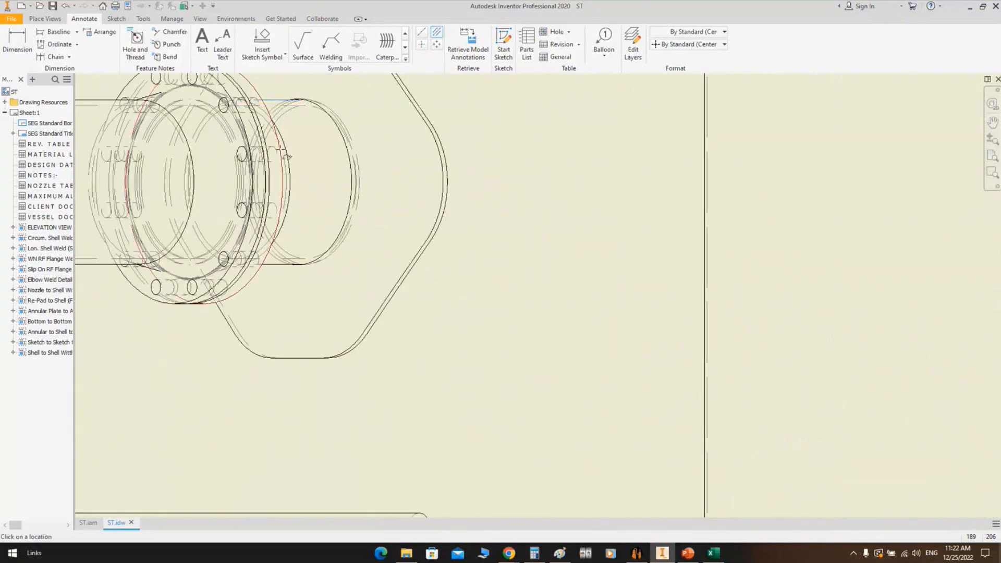
scroll(480, 237, "down", 5)
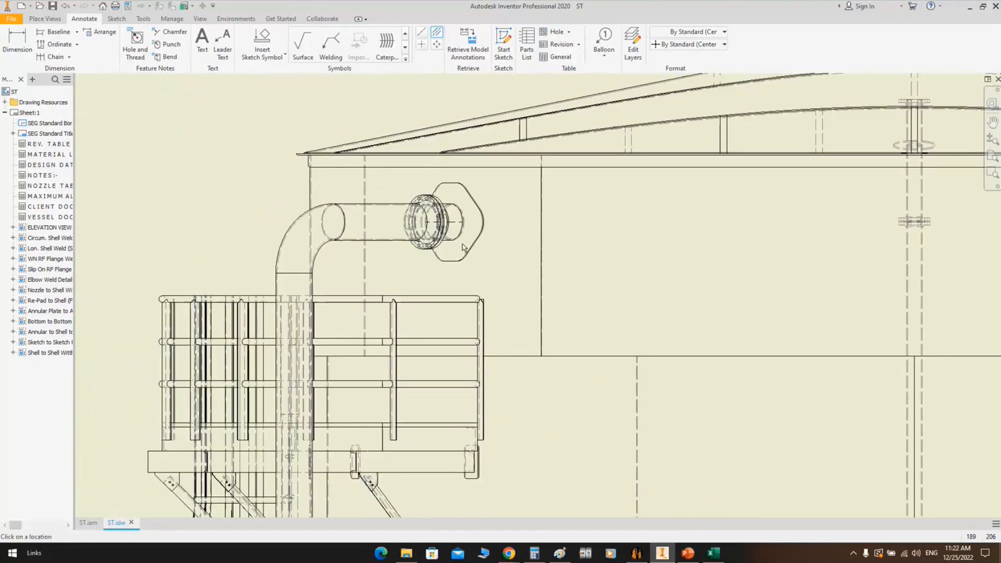
key("Escape")
left_click_drag(439, 231, 369, 232)
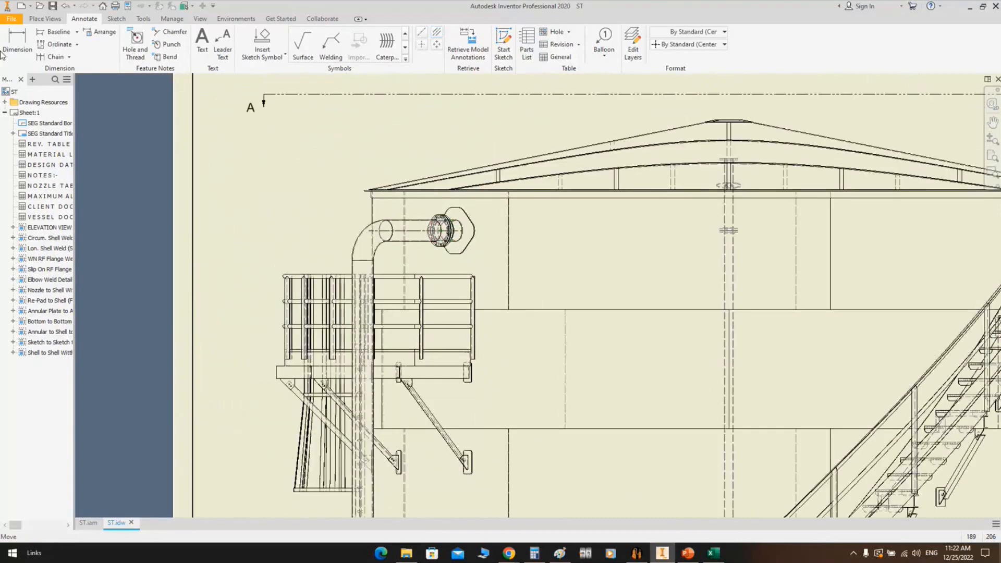
Place the ordinate dimension origin at the left end of the tank's bottom plate in the elevation view
left_click(57, 44)
scroll(330, 226, "down", 4)
scroll(334, 286, "down", 2)
scroll(334, 342, "up", 12)
left_click(576, 212)
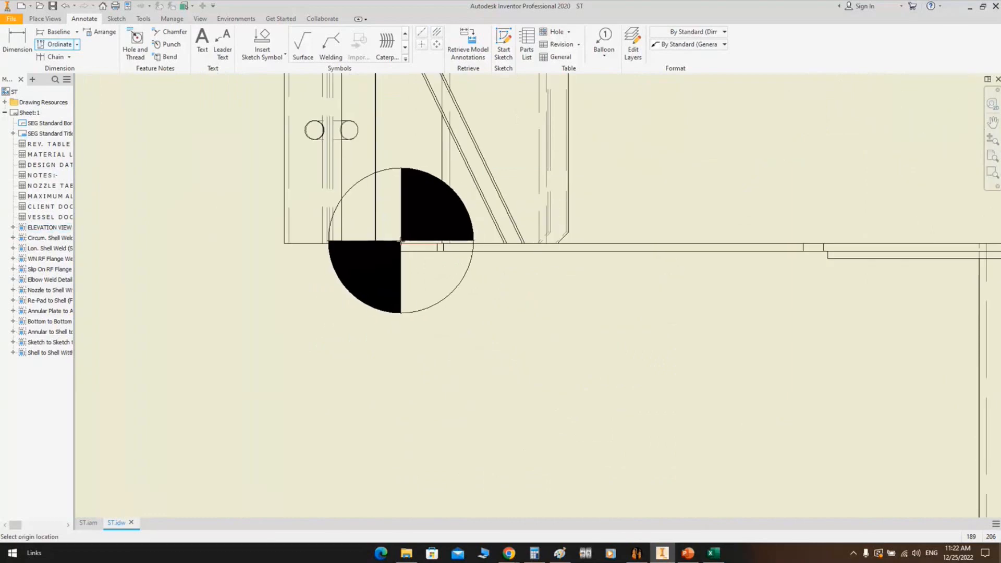
left_click(396, 241)
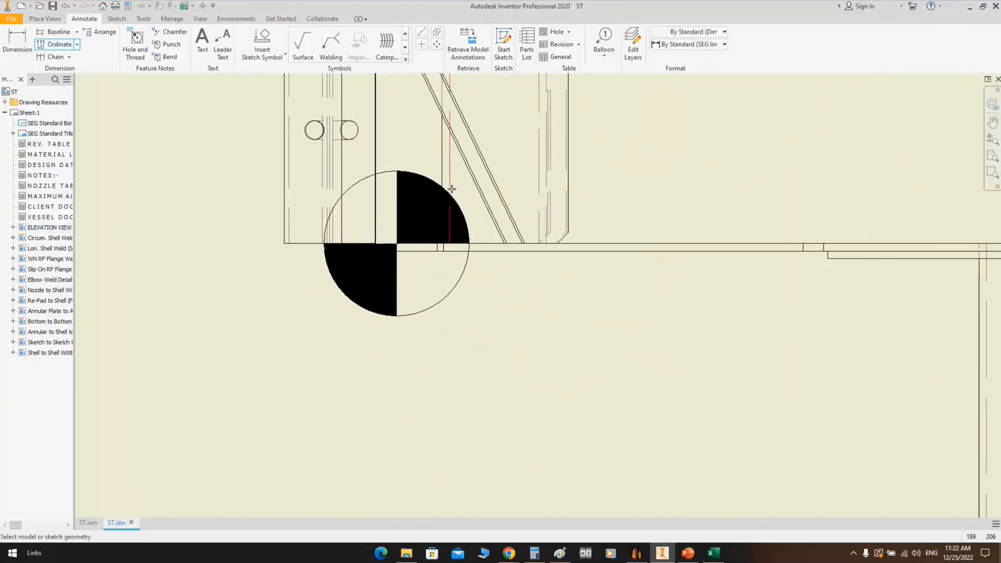
Add an ordinate height dimension to nozzle N1's centerline, placed outside the left side of the tank in the elevation view
scroll(460, 185, "down", 3)
scroll(460, 185, "down", 3)
right_click(439, 191)
left_click(469, 199)
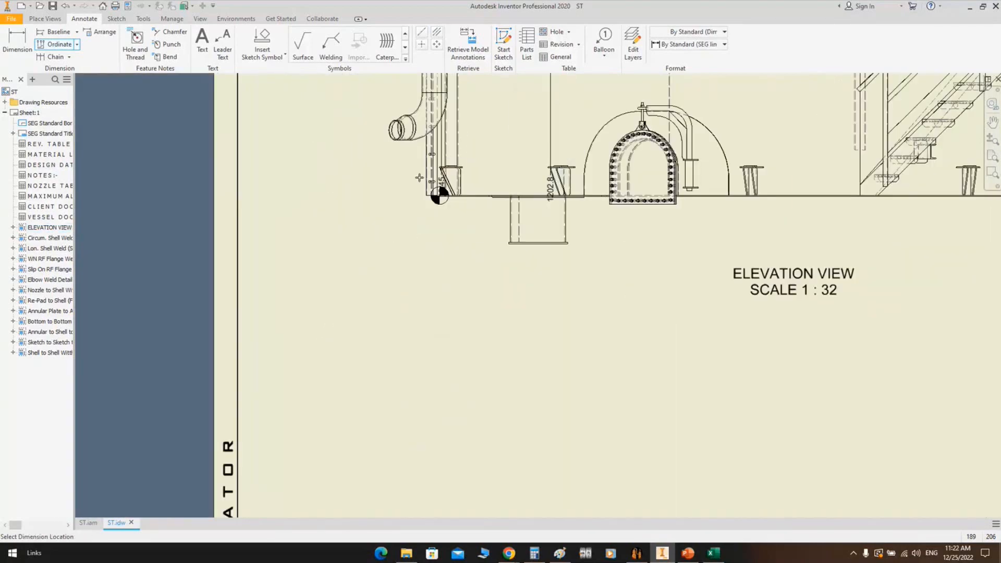
scroll(427, 313, "down", 2)
scroll(416, 372, "up", 2)
scroll(375, 184, "up", 2)
left_click(379, 182)
scroll(364, 190, "down", 3)
scroll(356, 233, "up", 4)
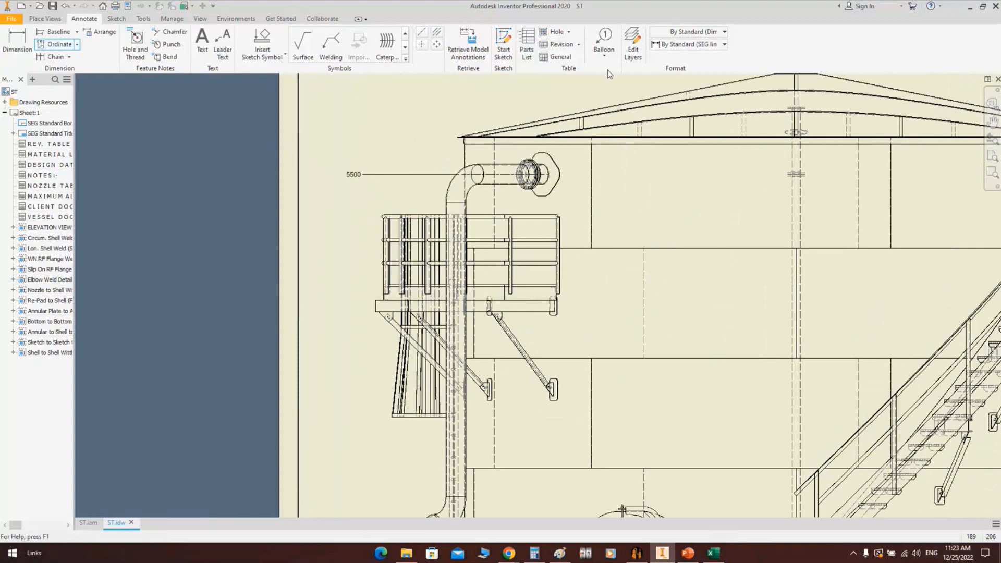
Add a balloon in the Nozzle Tag No. style to nozzle N1 in the elevation view, placed at the outer end of its ordinate dimension
left_click(603, 42)
scroll(546, 185, "up", 2)
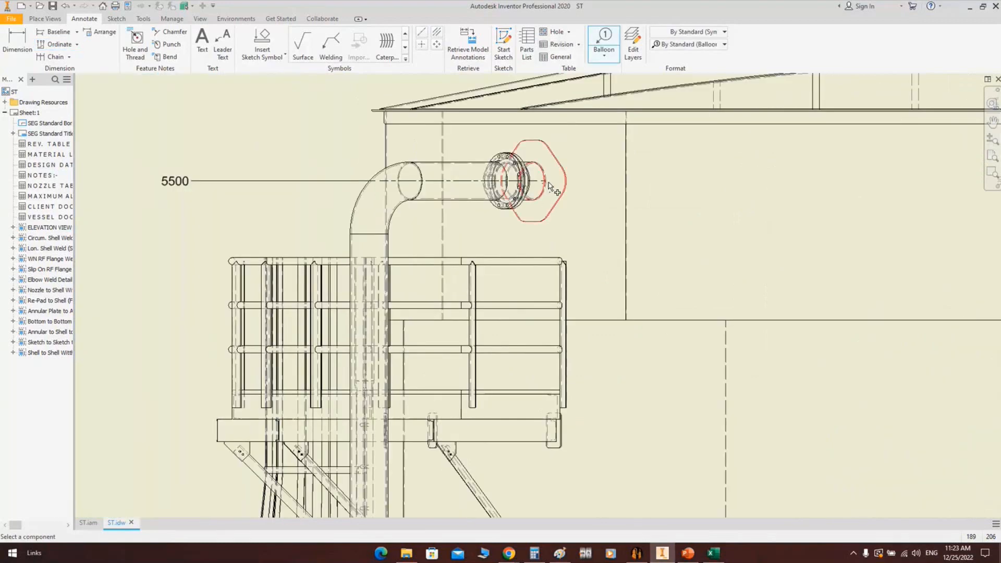
left_click(672, 45)
left_click(678, 107)
scroll(573, 174, "up", 3)
left_click(476, 205)
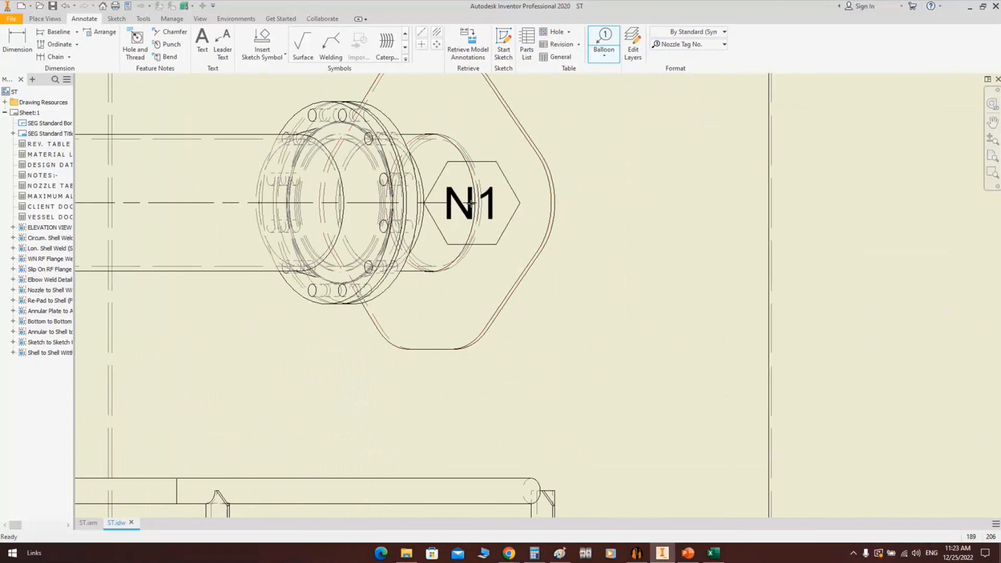
scroll(335, 201, "down", 4)
scroll(385, 213, "up", 4)
left_click(394, 197)
right_click(394, 198)
left_click(399, 162)
scroll(345, 177, "down", 6)
middle_click_drag(527, 177, 444, 183)
scroll(475, 167, "up", 3)
scroll(551, 162, "down", 2)
middle_click_drag(672, 206, 510, 192)
scroll(520, 188, "down", 3)
middle_click_drag(612, 184, 571, 126)
right_click(571, 126)
left_click(532, 125)
Dimension the heights of the three lower shell courses, aligned outside the right edge of the elevation view
scroll(516, 253, "up", 8)
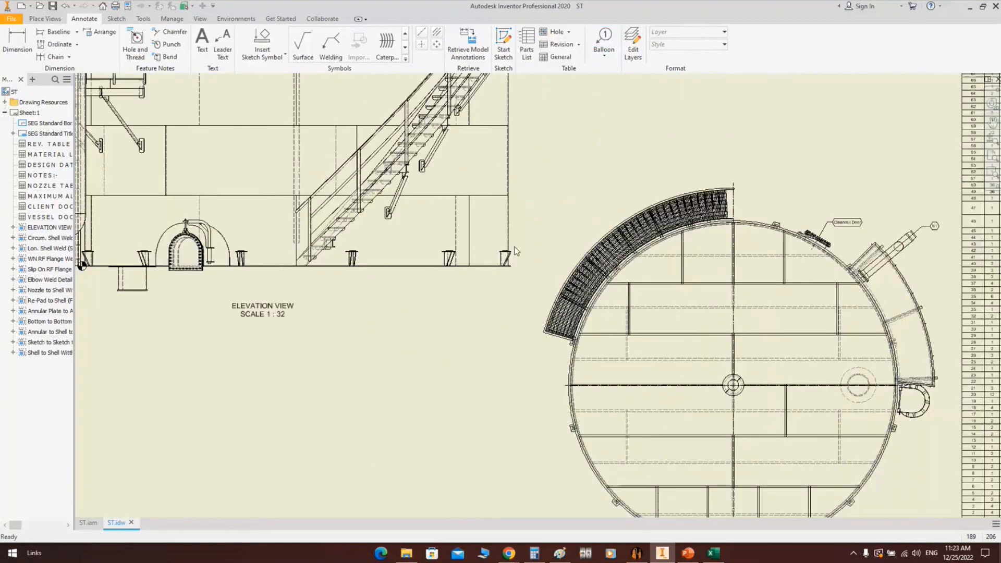
key("d")
left_click(477, 209)
scroll(565, 219, "down", 5)
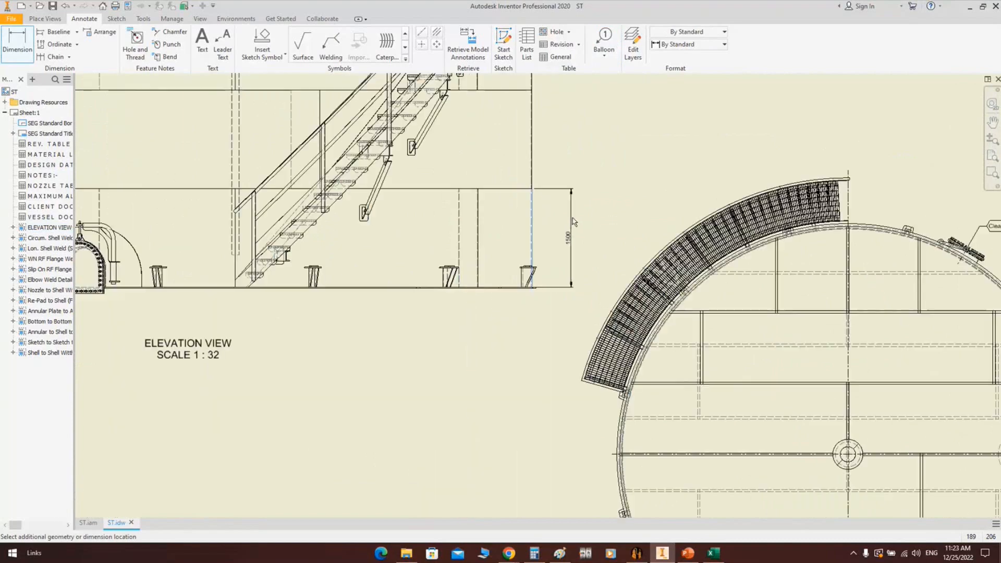
scroll(536, 259, "up", 1)
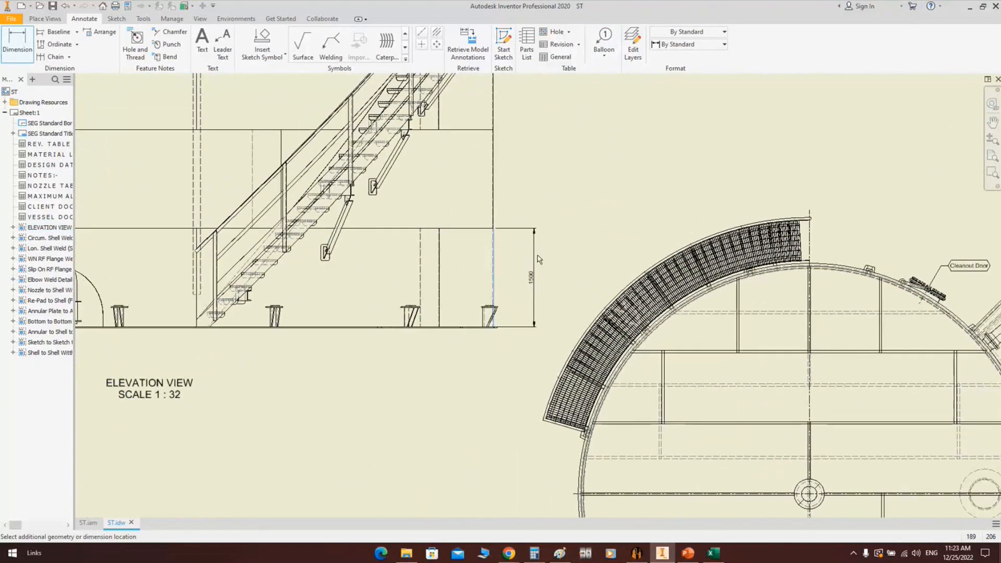
left_click(541, 259)
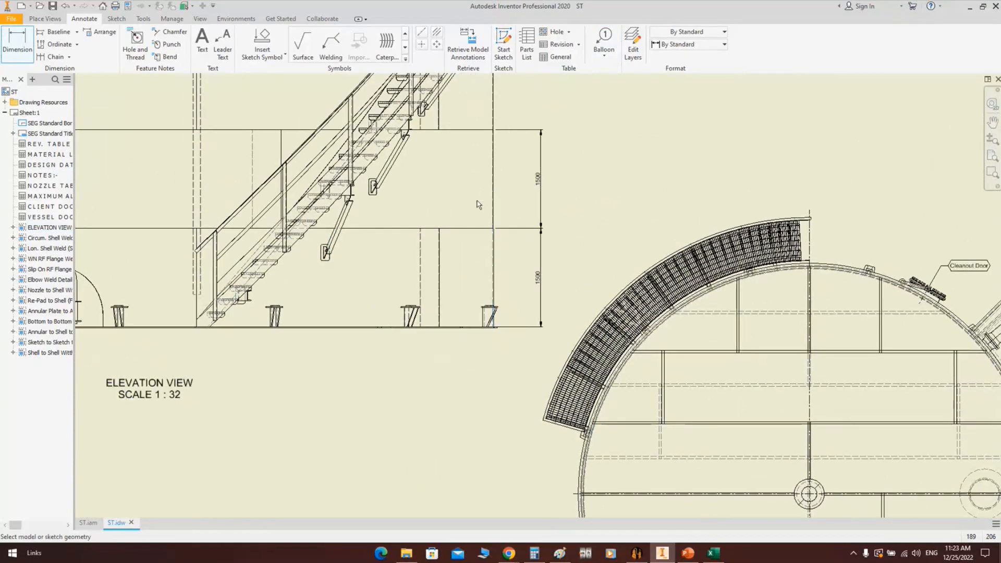
middle_click_drag(502, 79, 489, 259)
left_click(482, 253)
left_click(527, 281)
Dimension the height of the top shell course in line with the other course dimensions
scroll(488, 205, "up", 5)
left_click(460, 200)
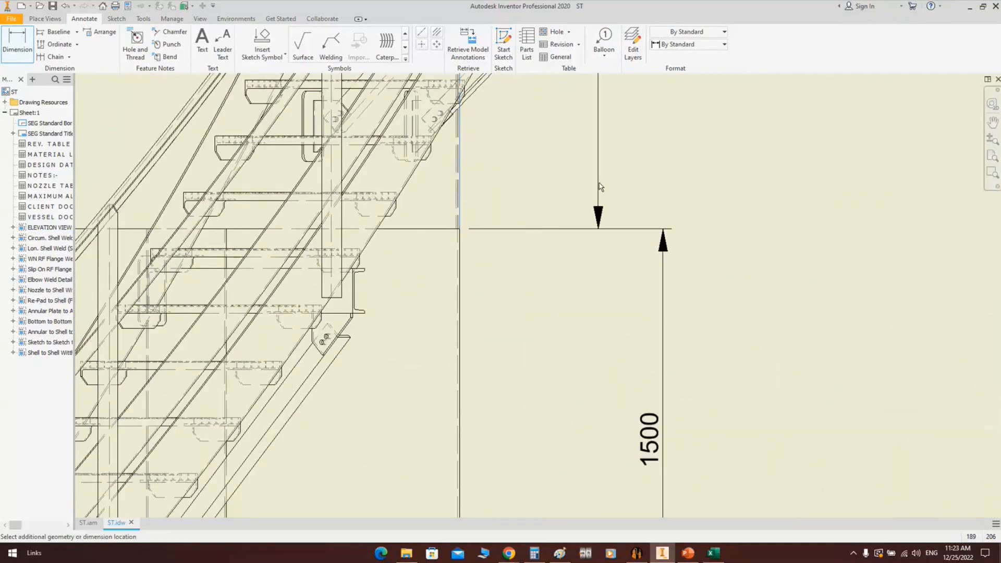
scroll(594, 235, "down", 5)
left_click(587, 378)
scroll(700, 312, "down", 5)
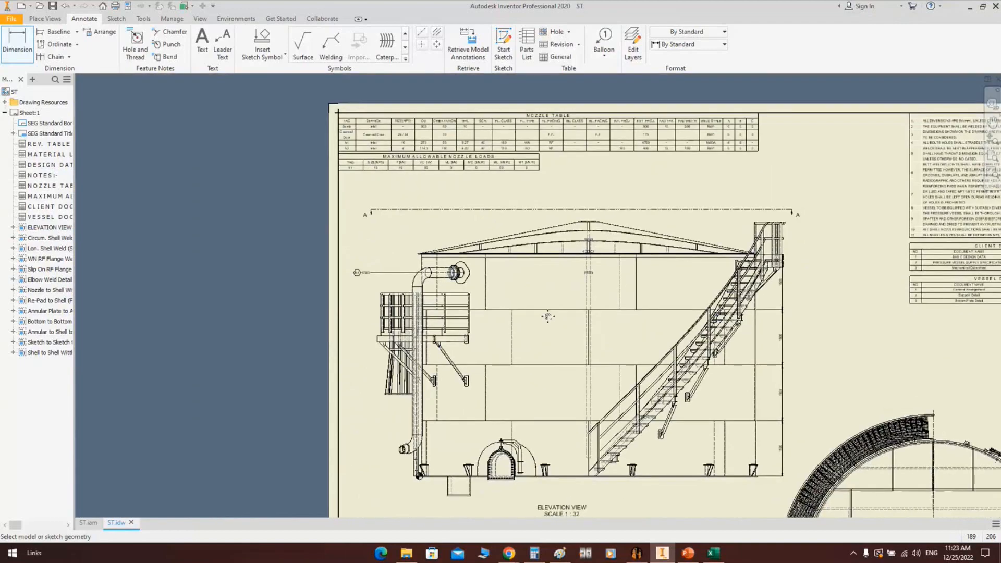
middle_click_drag(547, 317, 537, 305)
scroll(502, 239, "up", 5)
scroll(643, 273, "down", 6)
middle_click_drag(643, 273, 488, 227)
key("Escape")
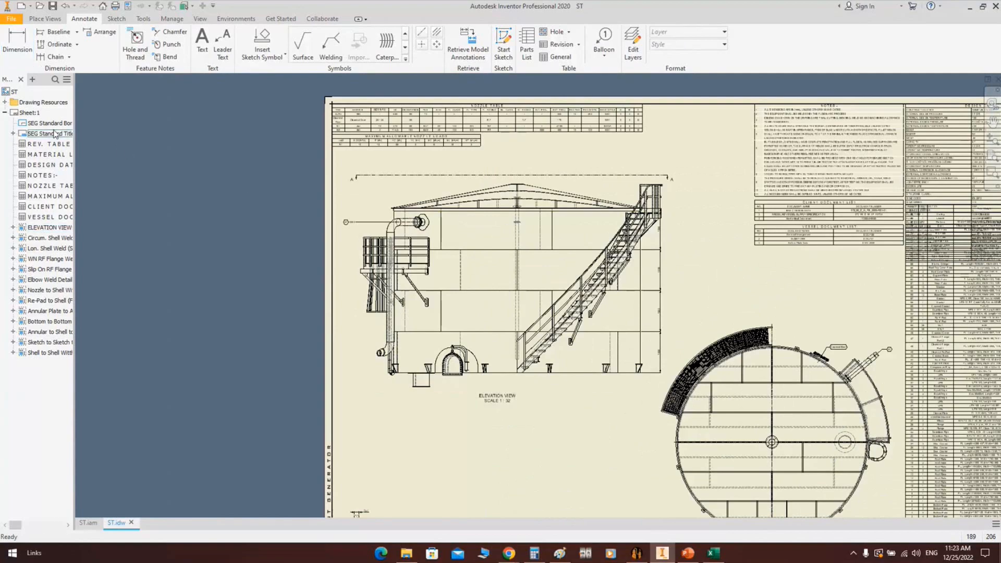
Examine the available sketch symbols in the drawing resources, including the Welding Details and Nozzles Welding Details folders
left_click(5, 102)
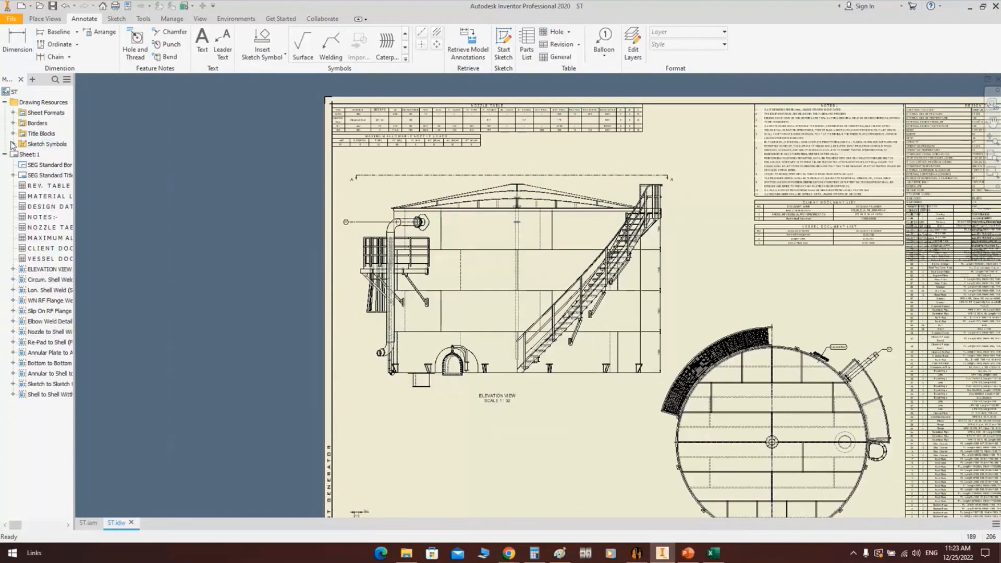
double_click(23, 145)
left_click_drag(74, 176, 162, 179)
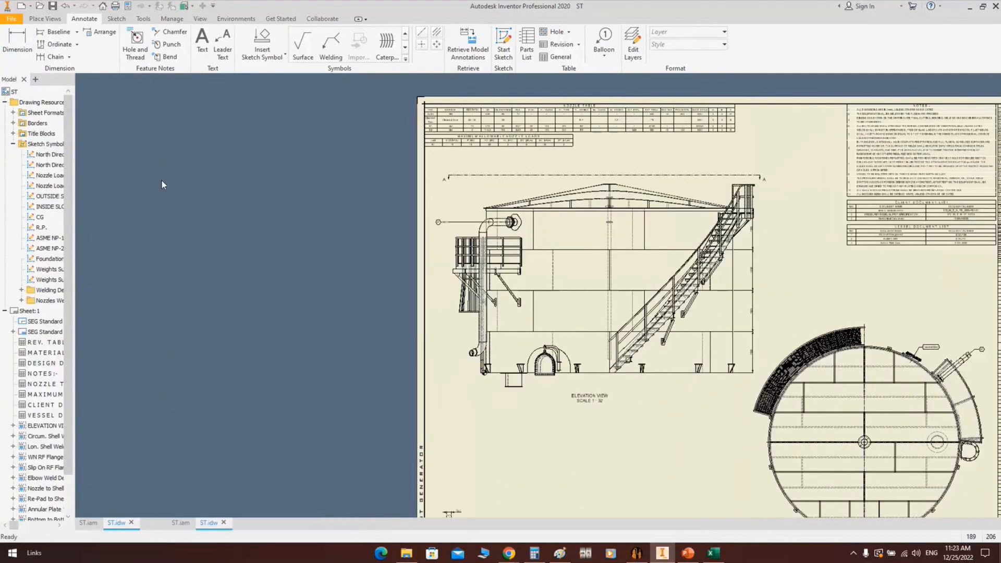
left_click(22, 289)
scroll(27, 396, "down", 2)
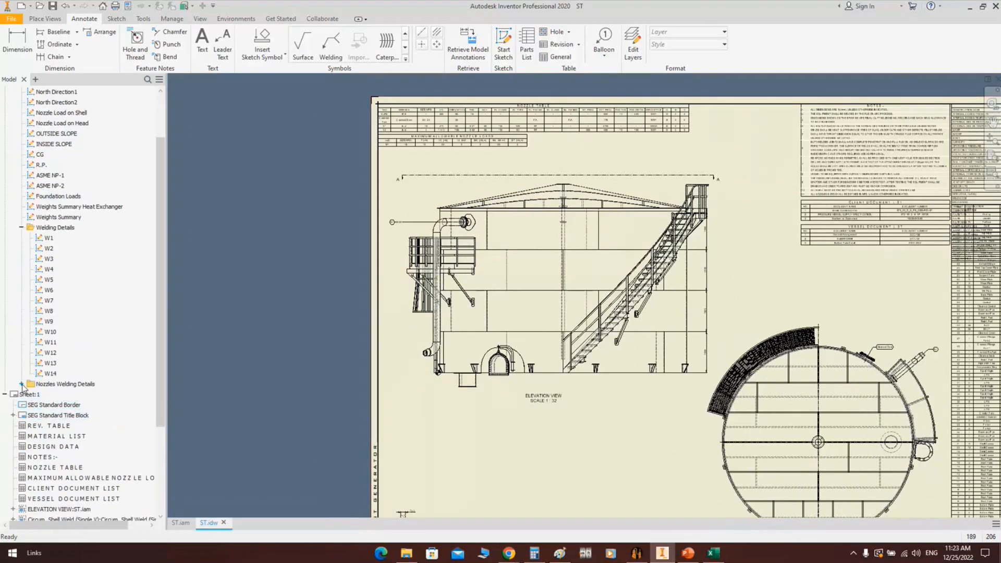
left_click(21, 384)
scroll(66, 353, "up", 6)
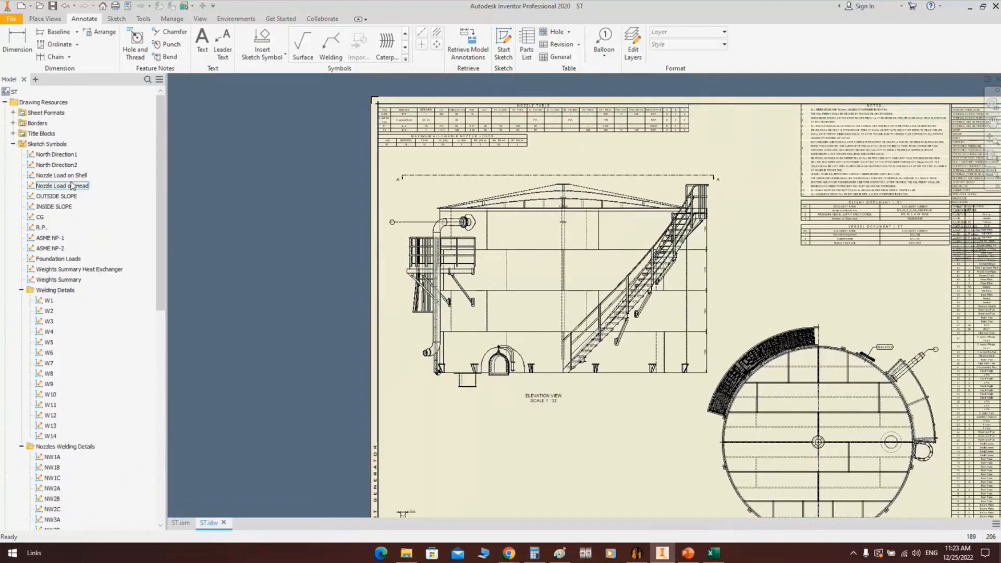
Insert the North Direction1 sketch symbol on the sheet just left of the plan view
left_click(65, 156)
double_click(66, 155)
scroll(549, 243, "up", 1)
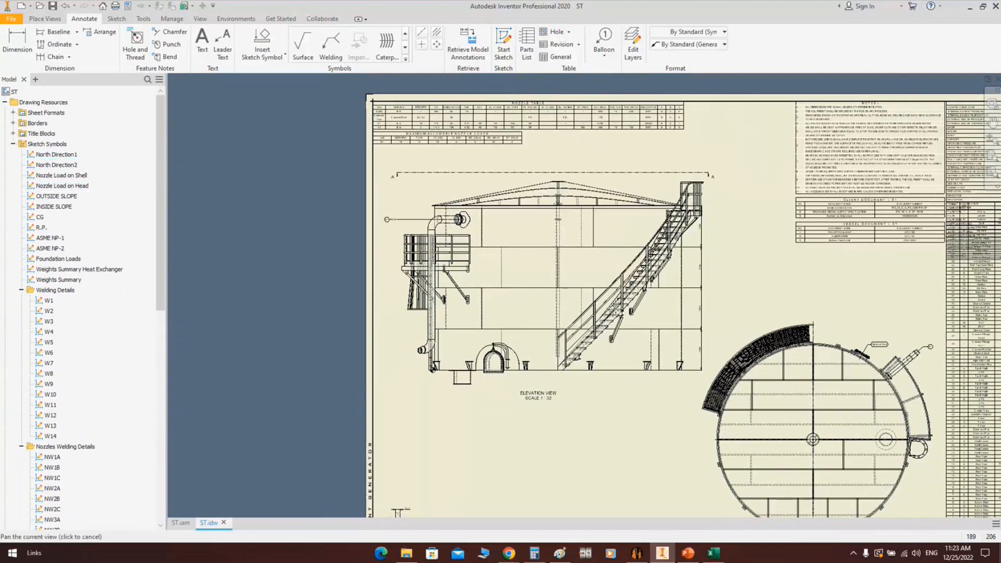
middle_click_drag(695, 472, 550, 243)
scroll(549, 242, "up", 3)
left_click(544, 240)
key("Escape")
Insert the North Direction2 sketch symbol directly below the compass rose
double_click(63, 166)
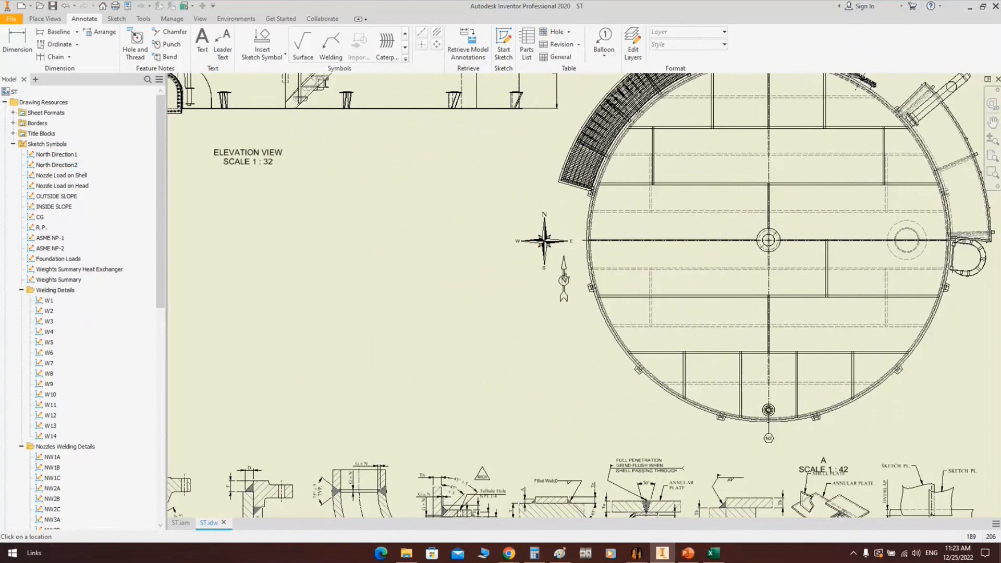
left_click(544, 305)
key("Escape")
middle_click_drag(484, 356, 393, 424)
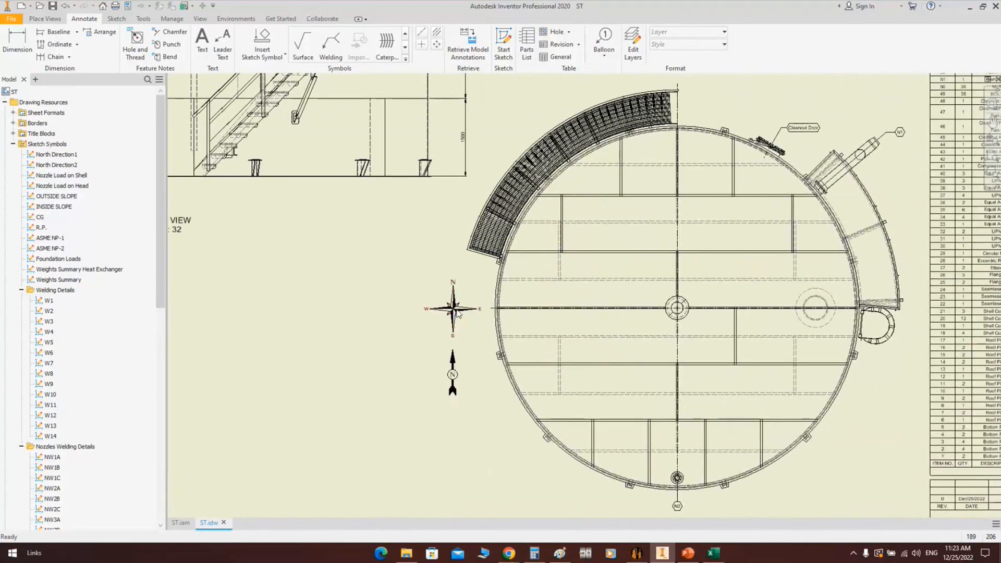
Set the rotation of the North Direction1 compass symbol to 45 degrees
scroll(458, 313, "up", 3)
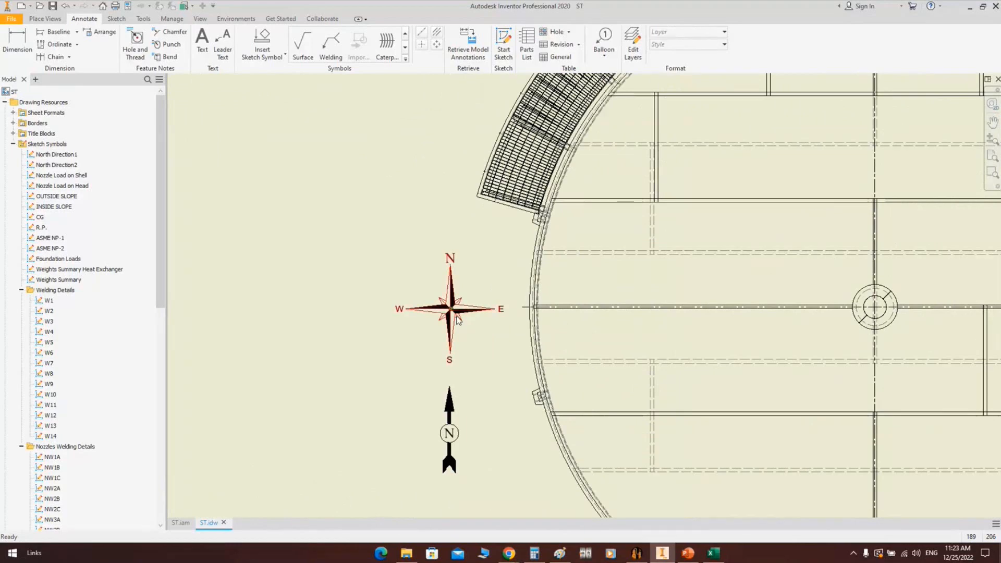
right_click(453, 314)
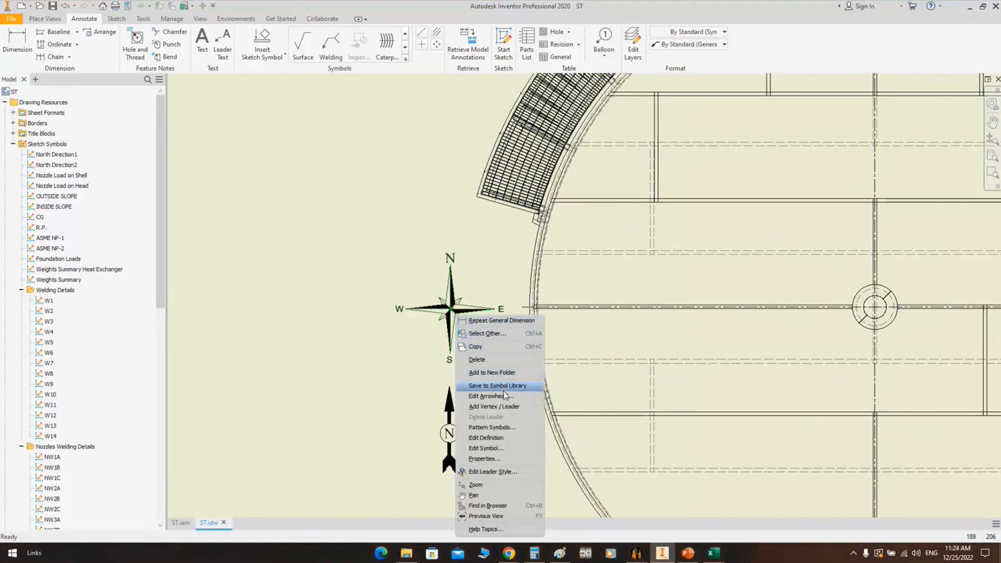
left_click(447, 313)
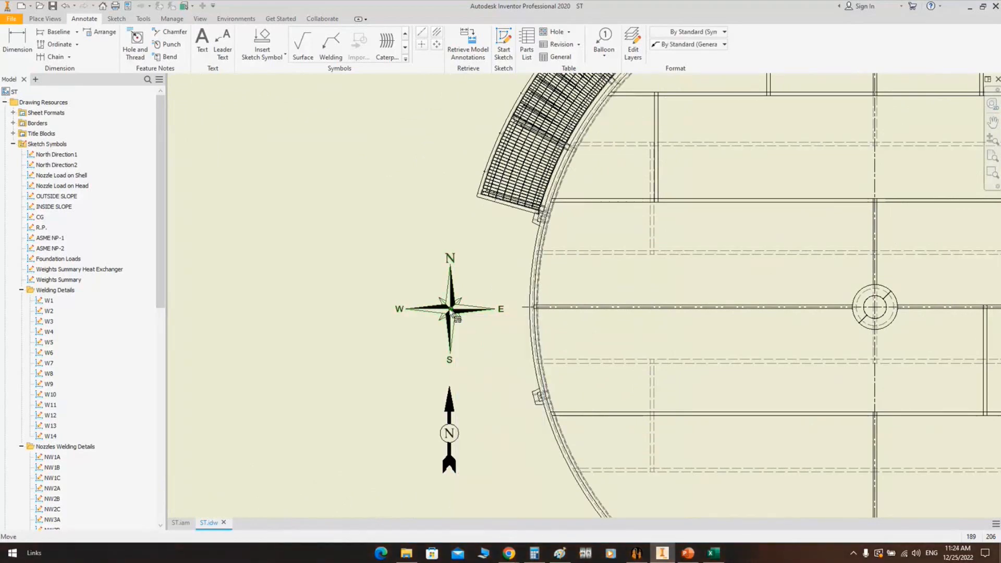
left_click_drag(290, 145, 251, 151)
type("45")
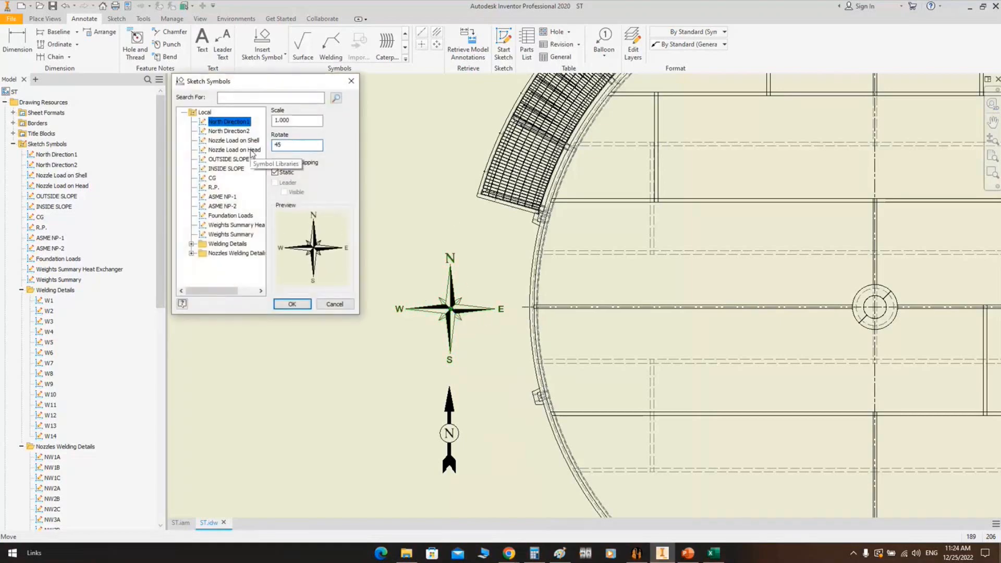
key("Return")
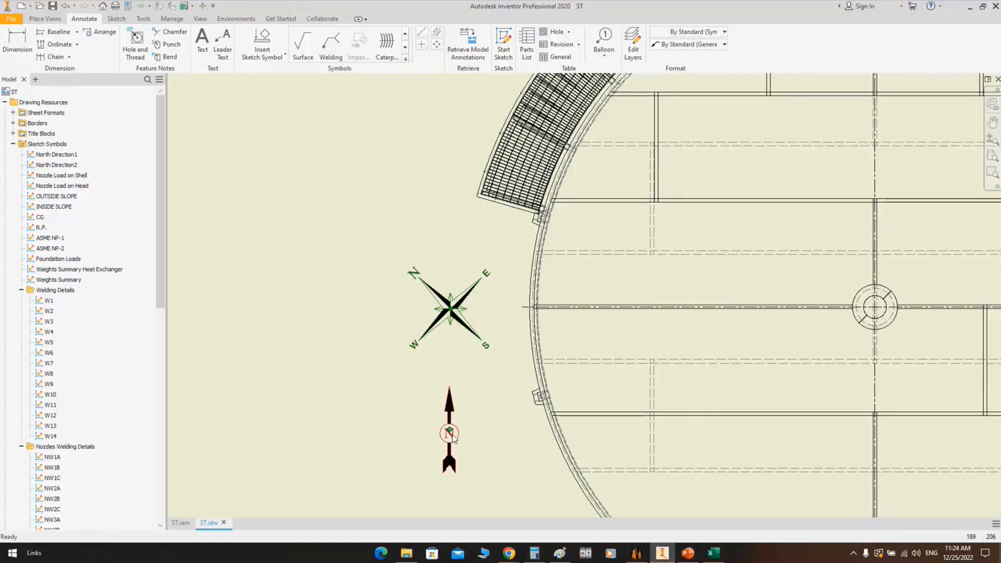
Delete the North Direction2 arrow symbol below the compass rose
key("Delete")
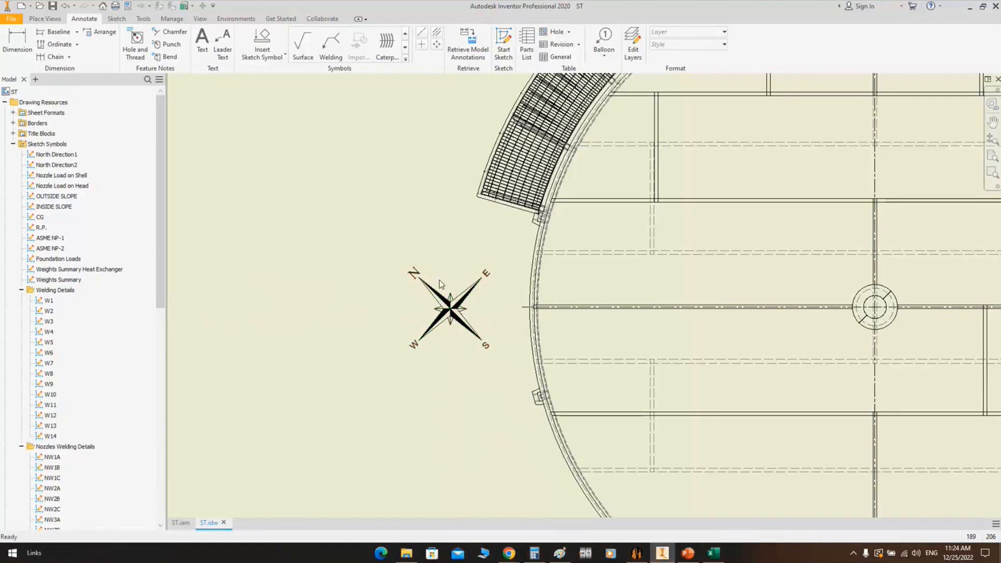
Insert the OUTSIDE SLOPE sketch symbol just above the left roof slope of the elevation view
scroll(480, 323, "down", 3)
middle_click_drag(482, 323, 524, 326)
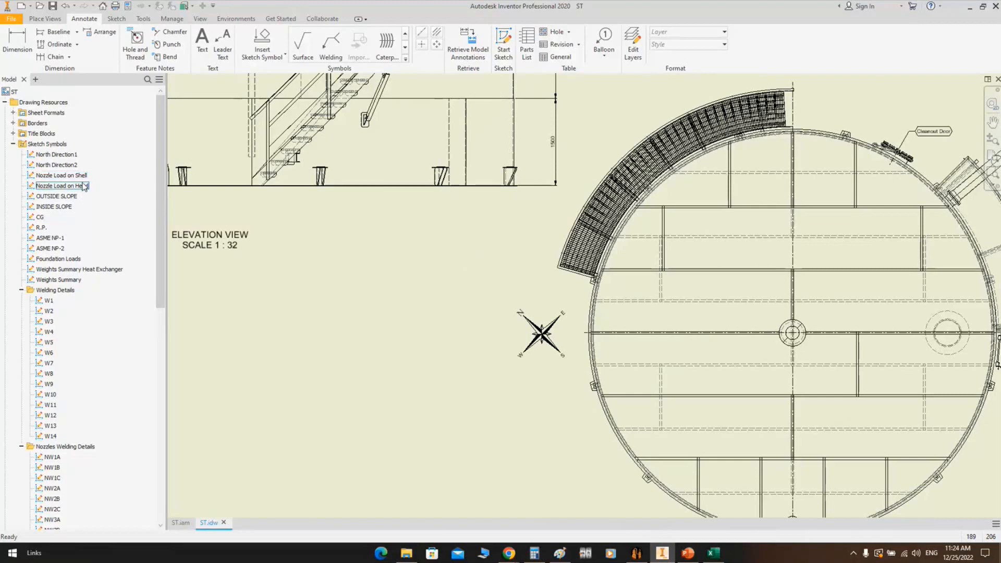
double_click(72, 197)
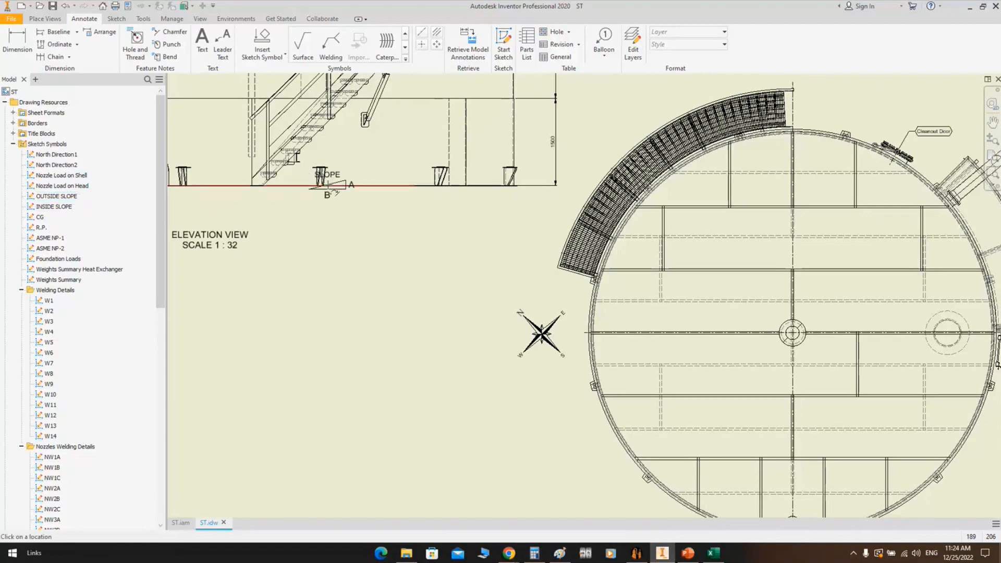
scroll(331, 184, "down", 3)
middle_click_drag(370, 261, 374, 276)
scroll(374, 276, "up", 5)
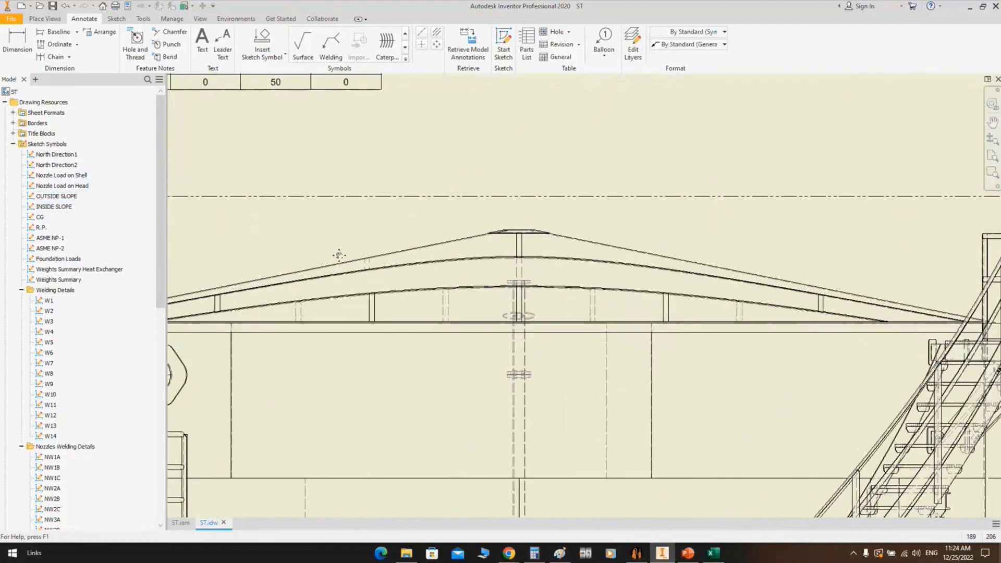
left_click(340, 258)
middle_click_drag(373, 254, 506, 245)
key("Escape")
scroll(476, 261, "down", 1)
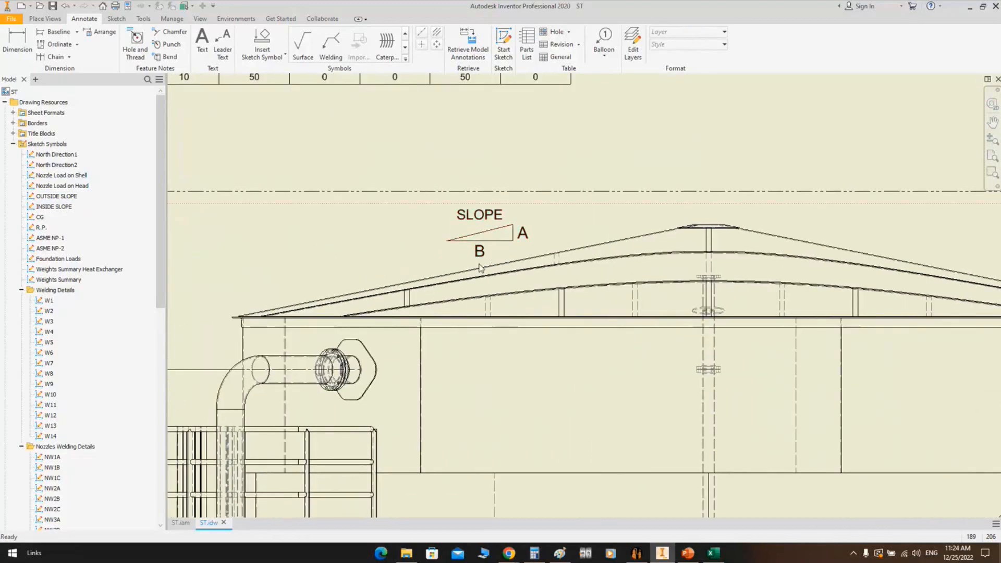
scroll(503, 228, "down", 2)
middle_click_drag(503, 227, 517, 216)
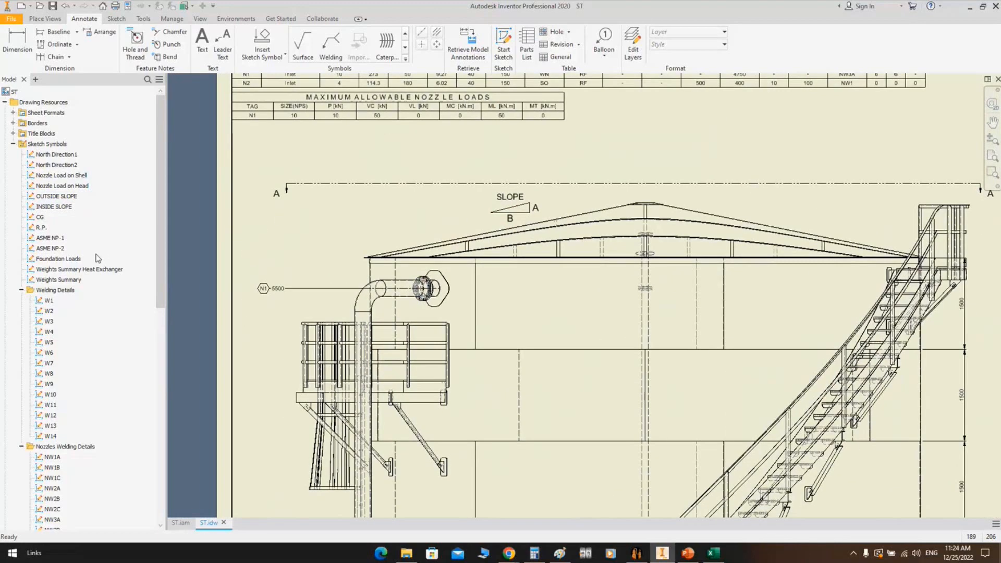
Insert the Weights Summary symbol directly below the vessel document list, aligned with its right edge
double_click(63, 279)
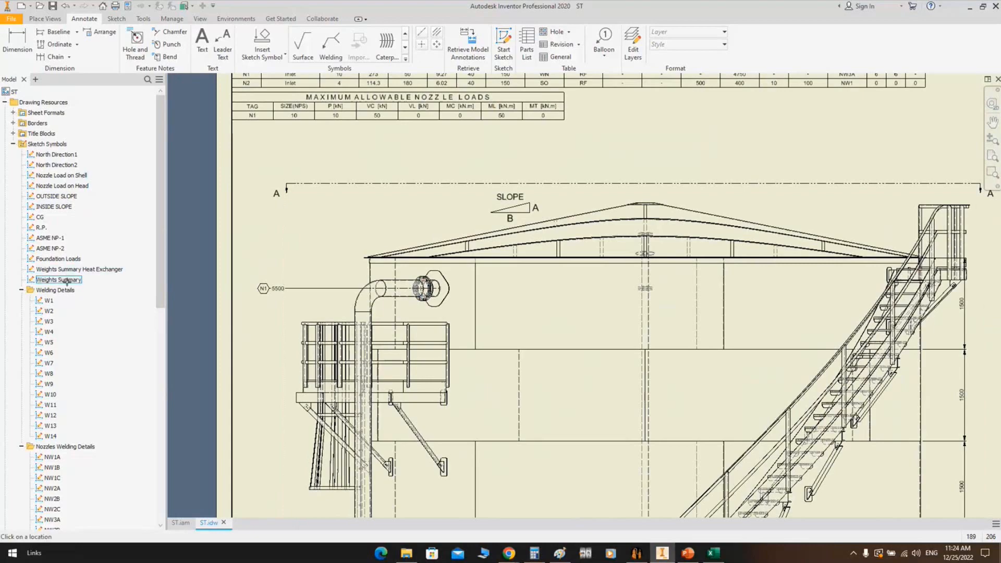
scroll(336, 204, "down", 2)
scroll(336, 204, "down", 3)
scroll(582, 276, "up", 2)
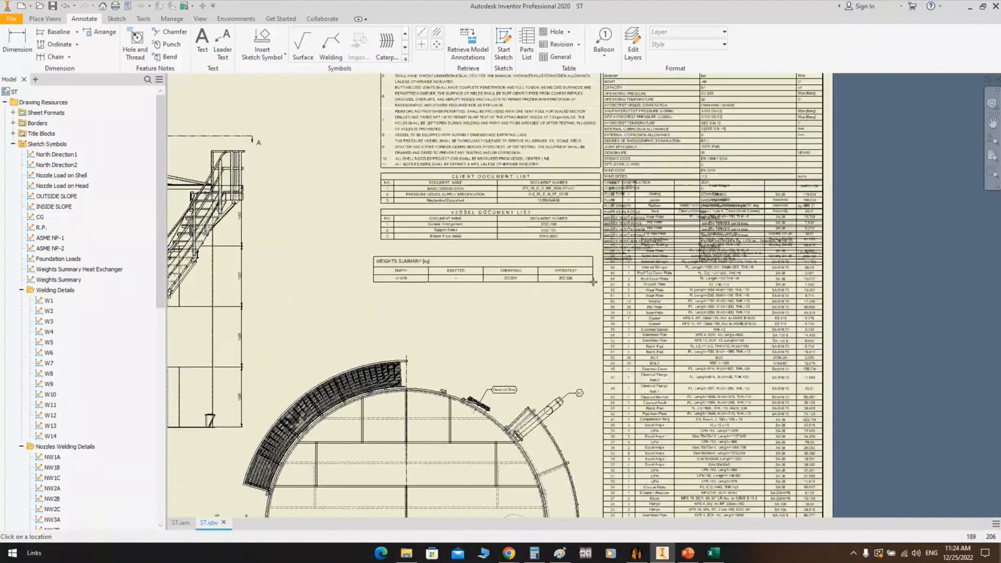
scroll(582, 275, "up", 5)
middle_click_drag(582, 276, 692, 286)
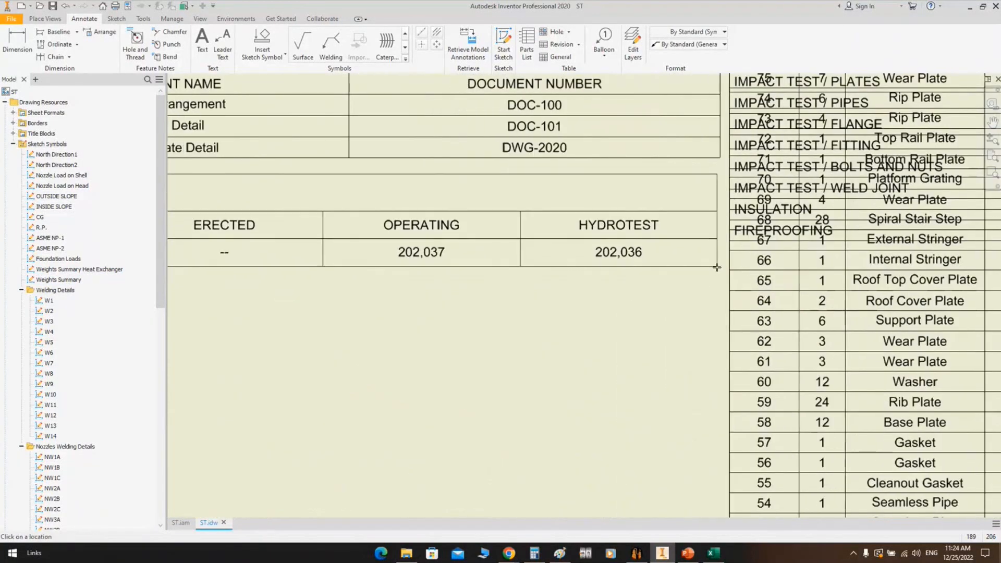
left_click(719, 263)
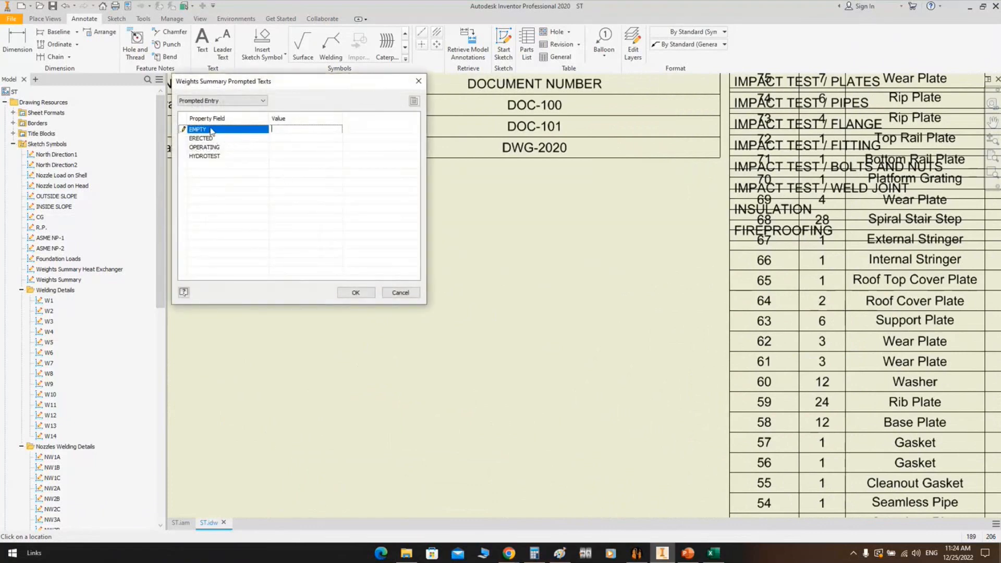
Fill in the weights summary with 24500 empty, 25000 erected, 30000 operating and 30000 hydrotest
left_click(280, 137)
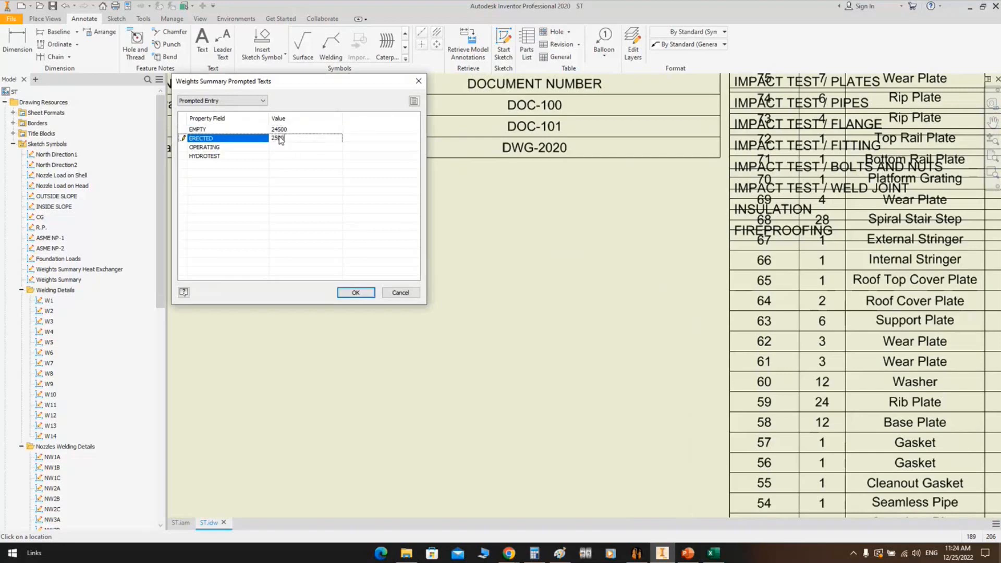
left_click(287, 148)
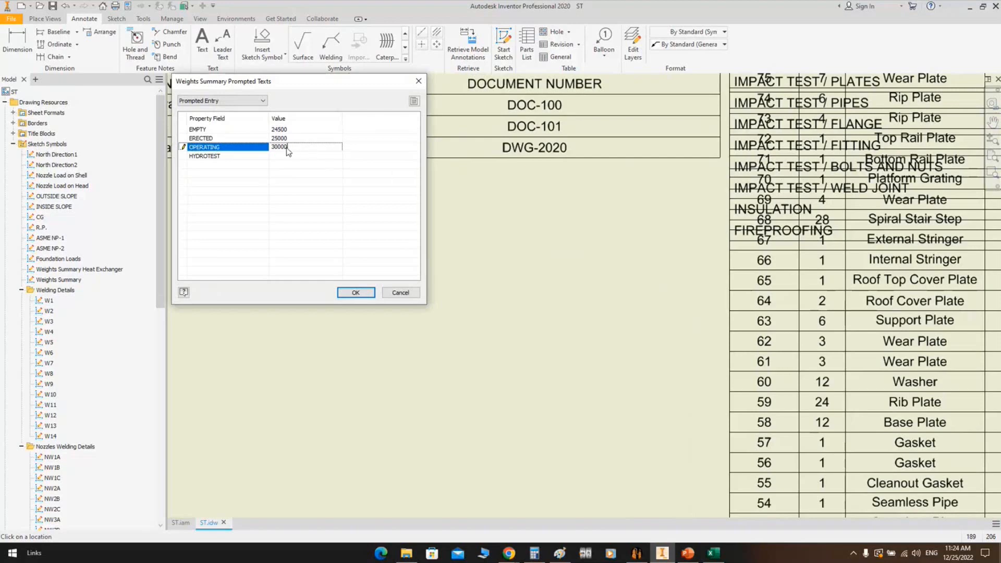
left_click(275, 156)
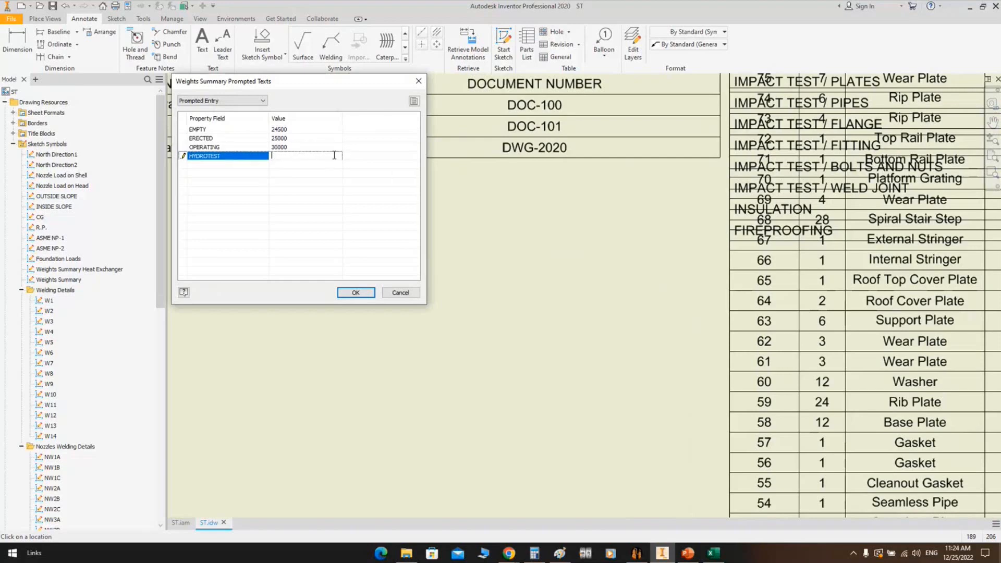
left_click(355, 292)
scroll(518, 292, "down", 2)
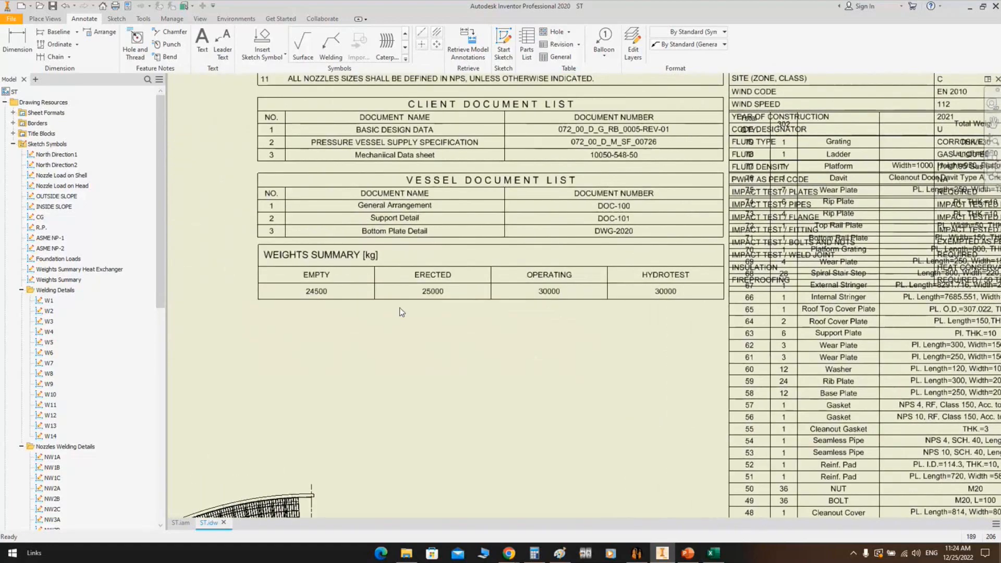
middle_click_drag(367, 297, 496, 313)
middle_click_drag(600, 296, 591, 264)
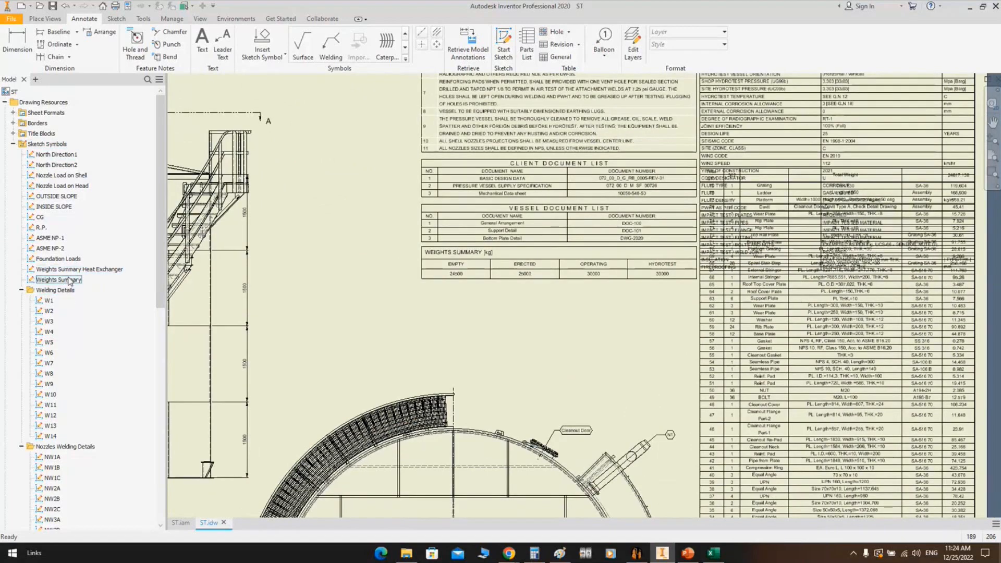
double_click(58, 258)
middle_click_drag(590, 310, 584, 264)
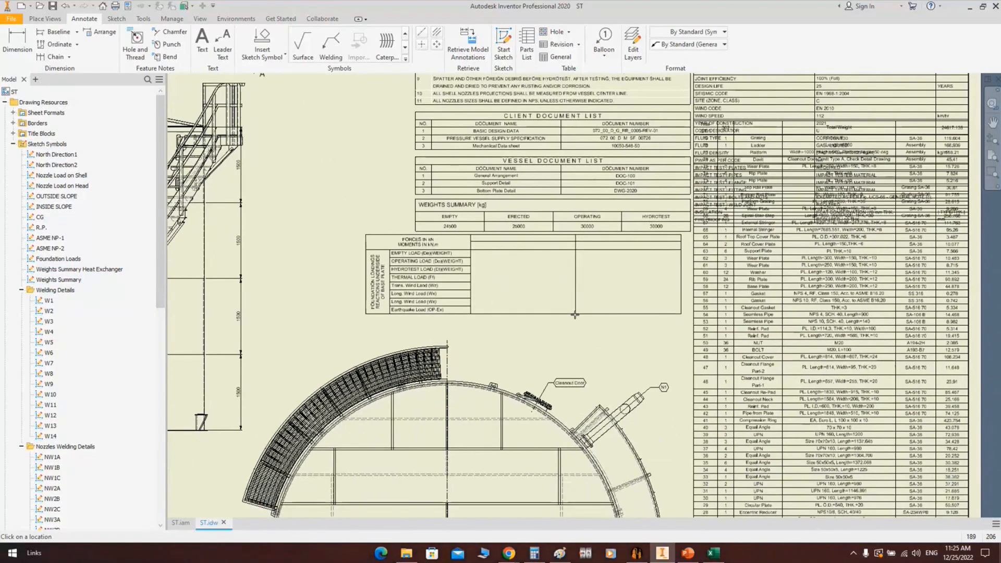
key("Escape")
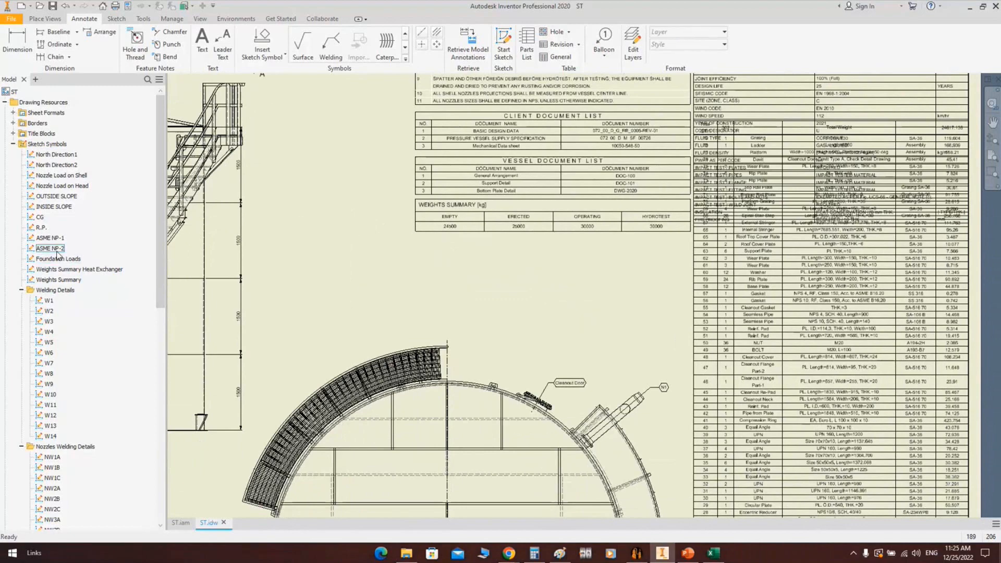
Turn on the center of gravity mark for the ST.iam assembly in the elevation view
scroll(377, 220, "down", 3)
middle_click_drag(377, 220, 777, 247)
scroll(521, 253, "up", 3)
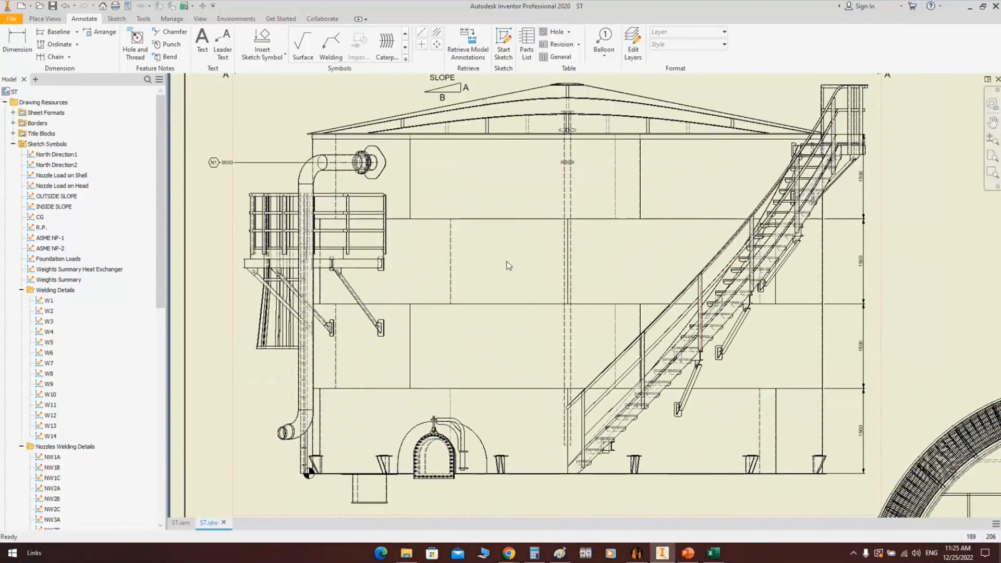
scroll(102, 219, "down", 10)
scroll(111, 236, "down", 4)
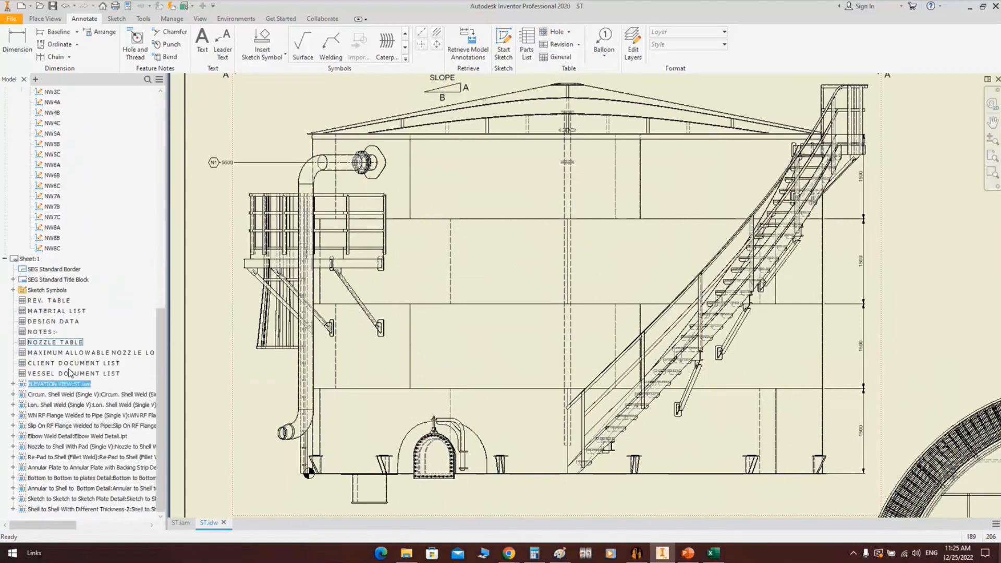
left_click(20, 384)
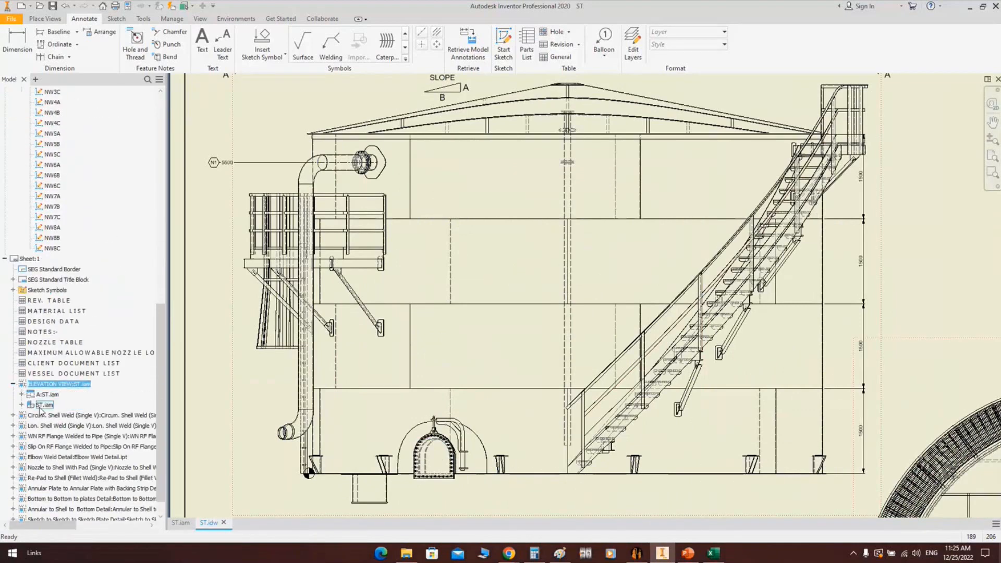
right_click(40, 407)
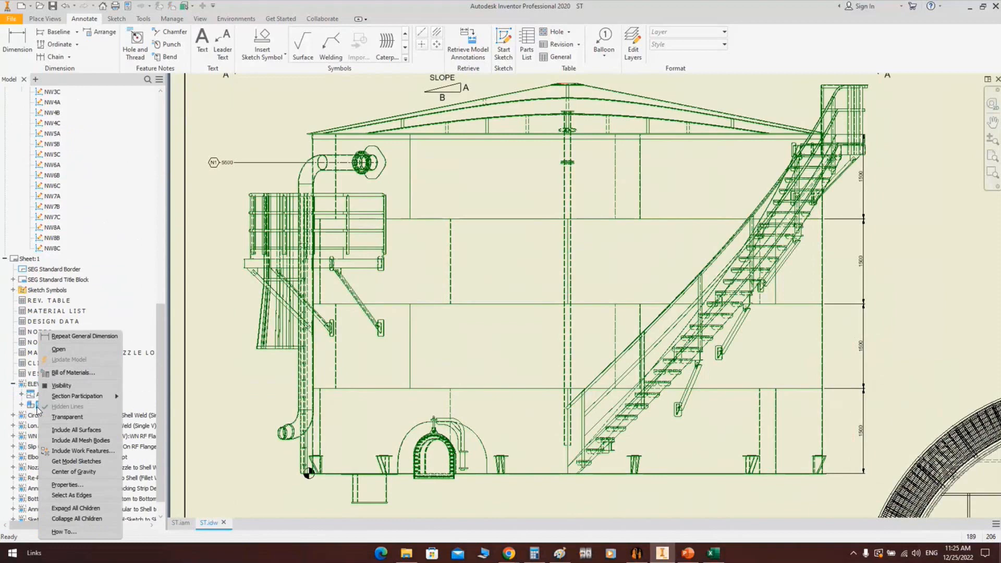
left_click(74, 472)
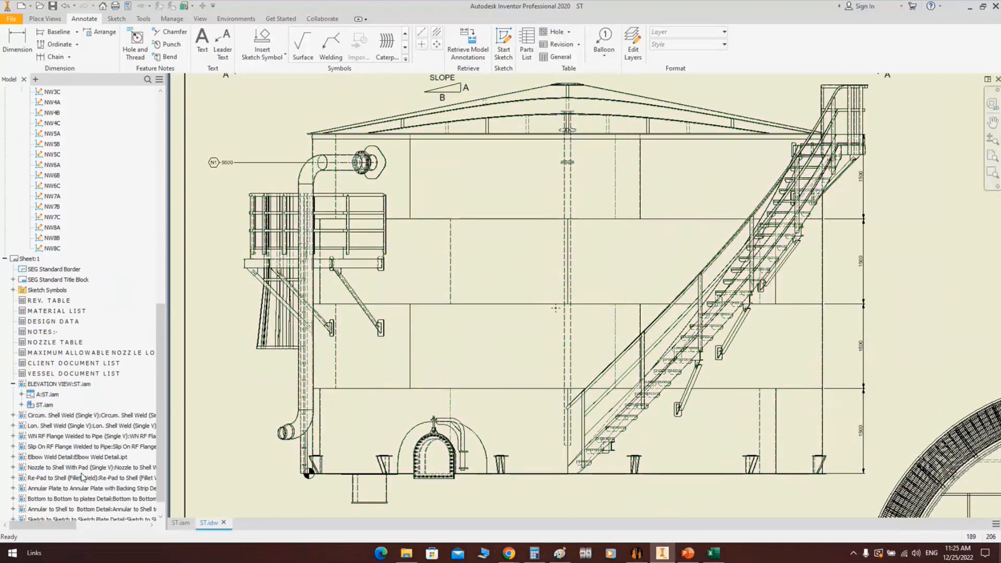
Insert the CG sketch symbol on the center of gravity mark in the elevation view
scroll(574, 305, "up", 3)
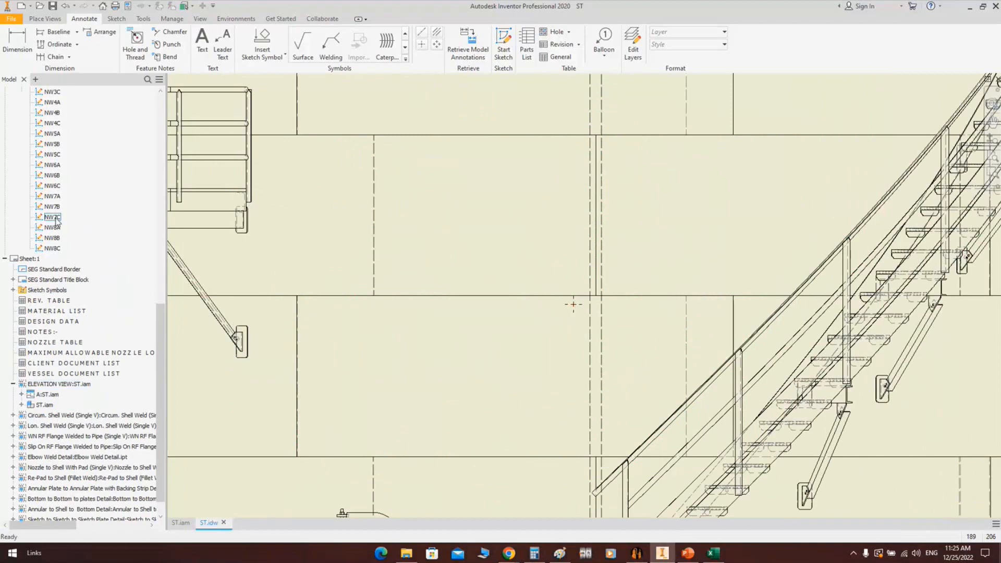
scroll(53, 221, "up", 10)
scroll(57, 183, "up", 3)
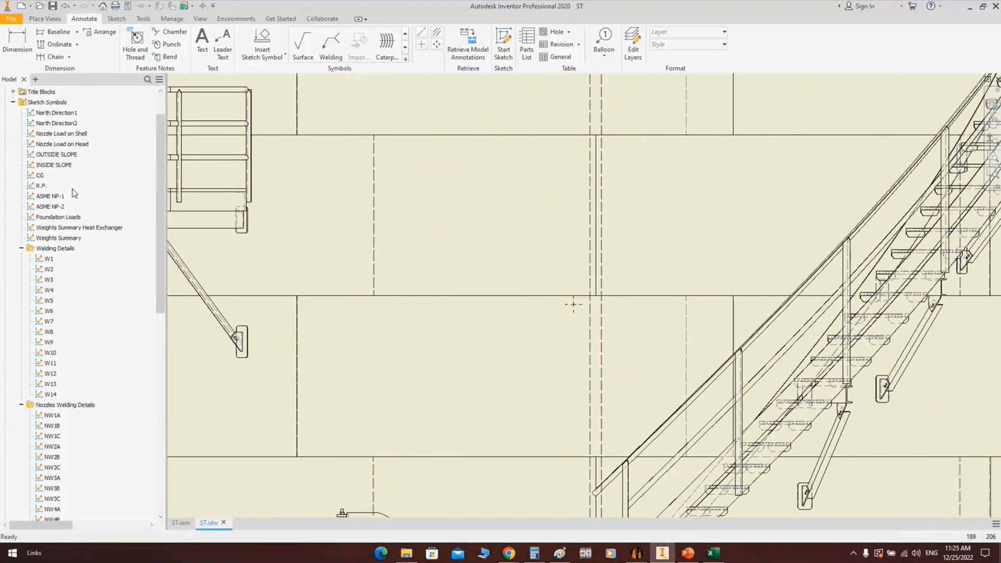
double_click(38, 175)
scroll(573, 313, "up", 4)
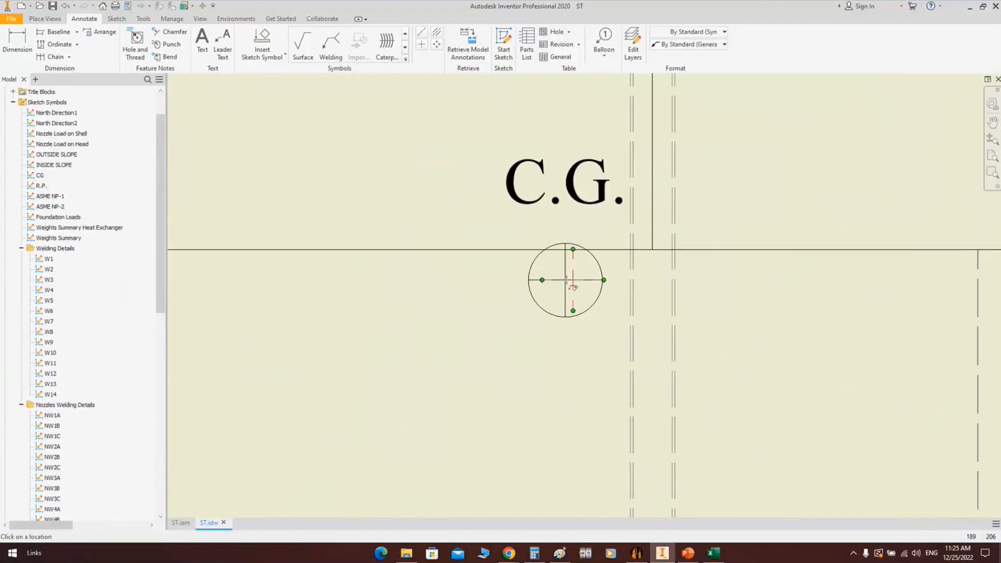
left_click(573, 282)
scroll(466, 248, "down", 5)
scroll(344, 263, "down", 3)
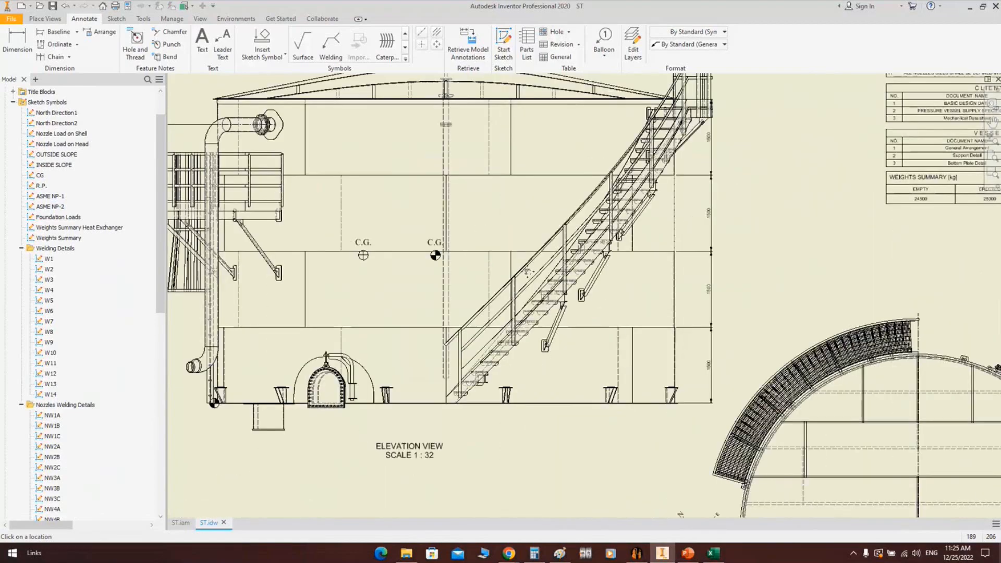
scroll(593, 273, "up", 2)
key("Escape")
Add an ordinate dimension for the height of the center of gravity, placed left of the tank's platform
scroll(593, 273, "up", 4)
left_click(620, 260)
scroll(610, 255, "down", 3)
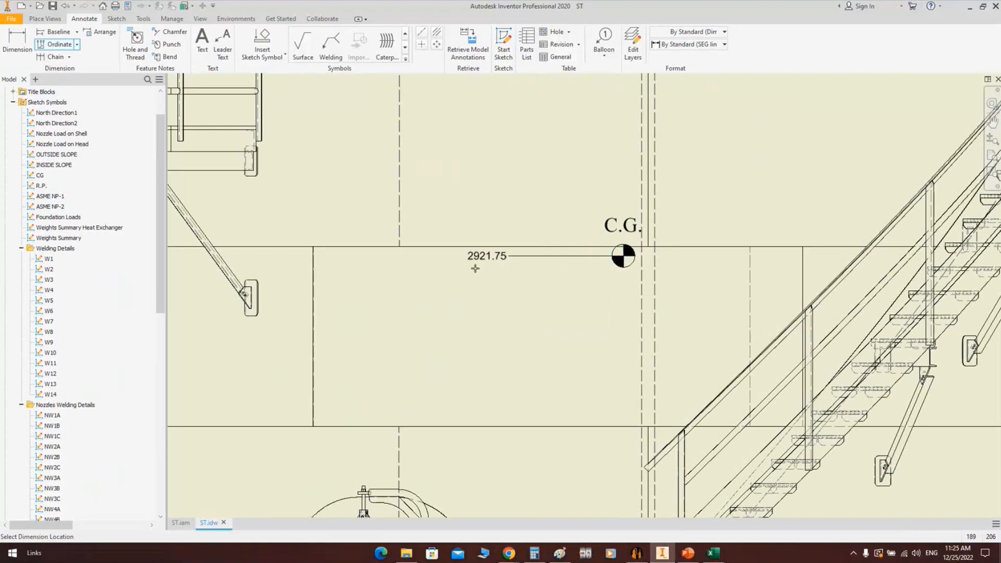
scroll(471, 268, "down", 4)
scroll(429, 301, "up", 5)
left_click(419, 301)
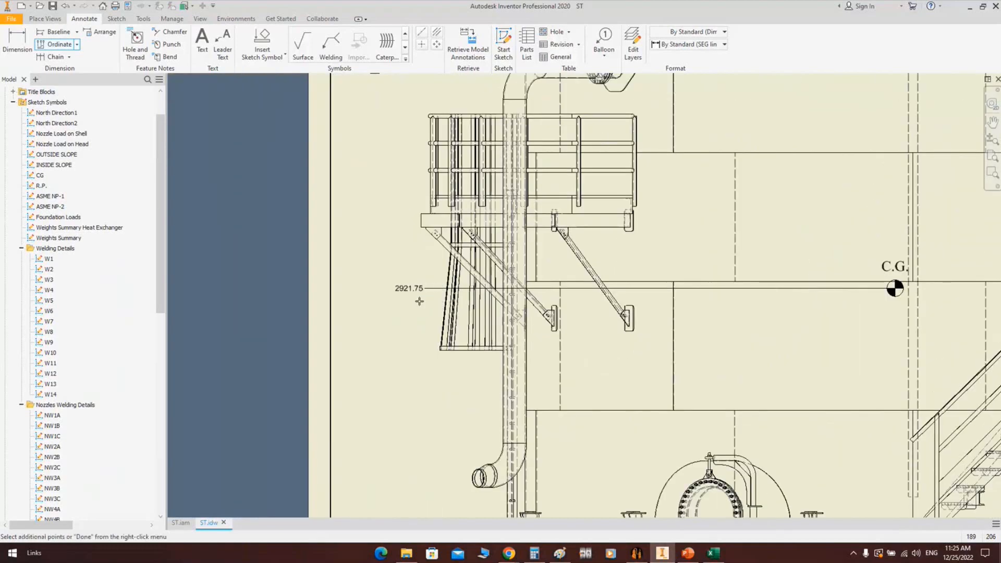
Add the text "center of gravity" on a second line under the C.G. ordinate dimension value
right_click(420, 286)
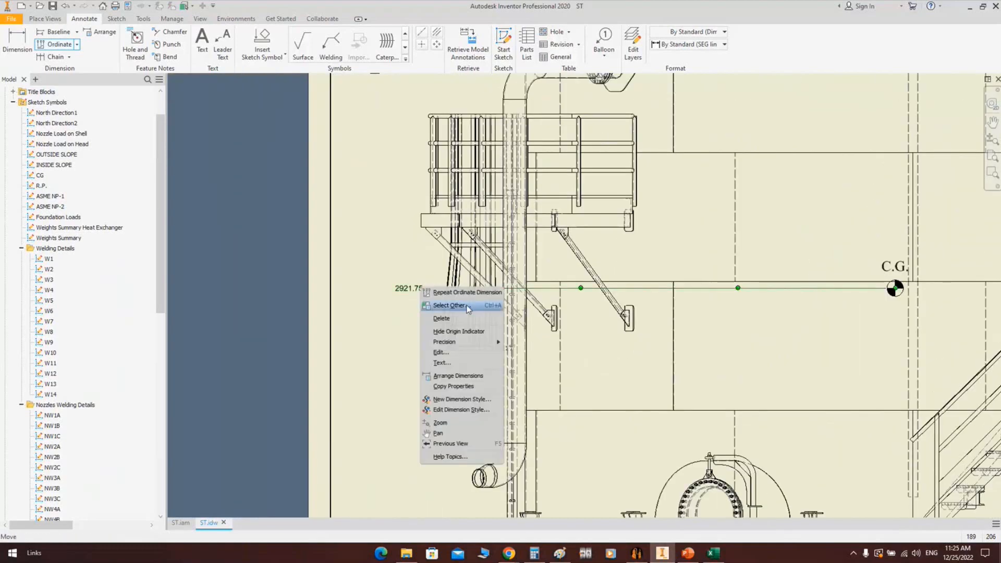
left_click(458, 360)
key("Return")
type("center of gr")
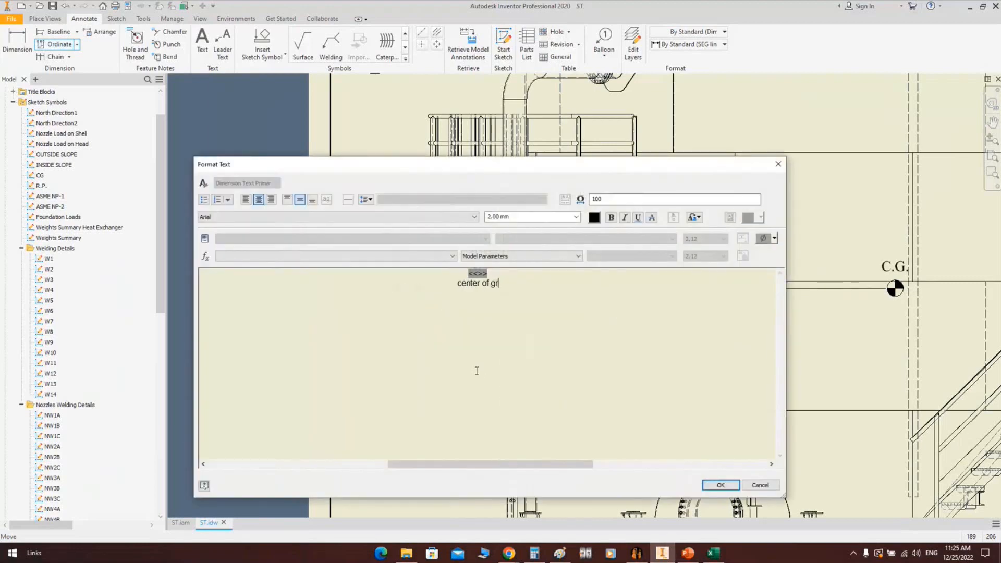
type("avity")
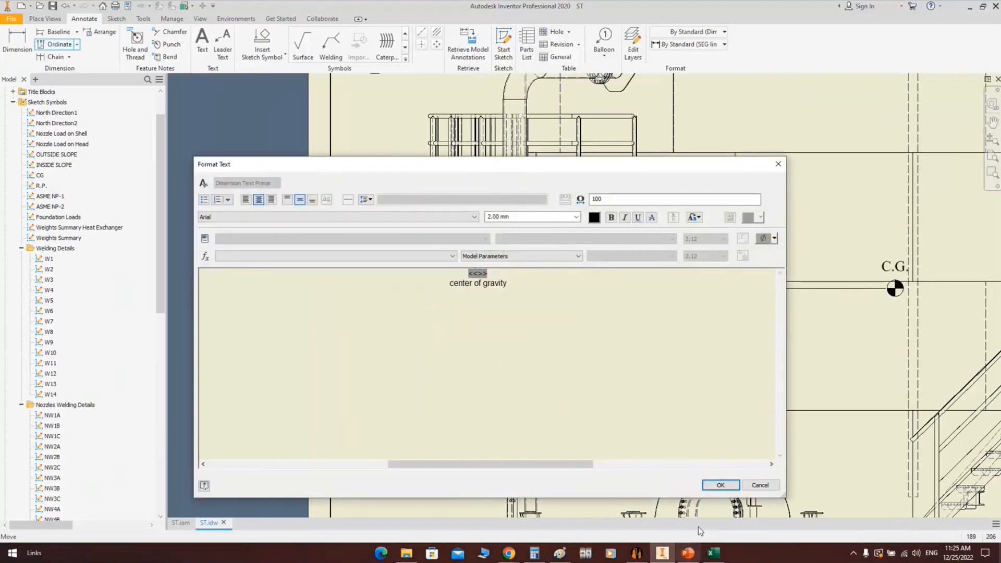
left_click(716, 486)
scroll(466, 343, "down", 5)
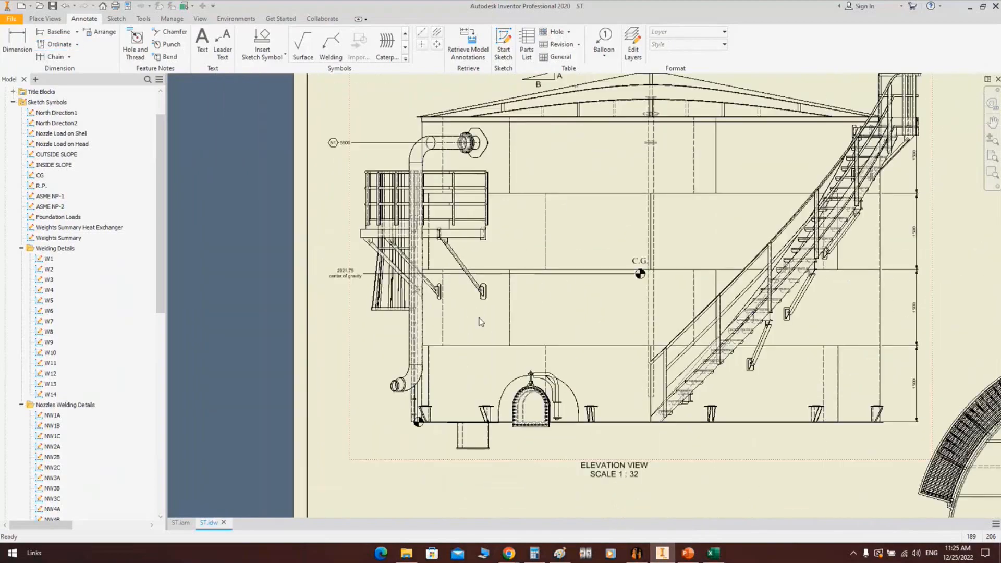
Review the overall sheet layout, then examine the nozzle table above the elevation view
mouse_move(499, 287)
middle_mouse_down()
mouse_move(500, 302)
mouse_move(515, 257)
middle_mouse_up()
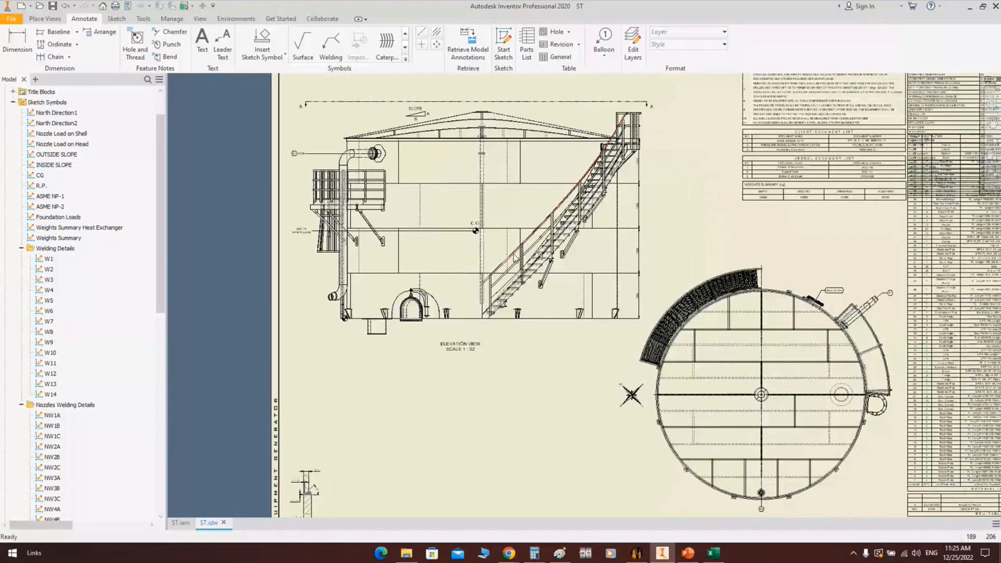
middle_click_drag(680, 178, 588, 310)
scroll(589, 310, "down", 3)
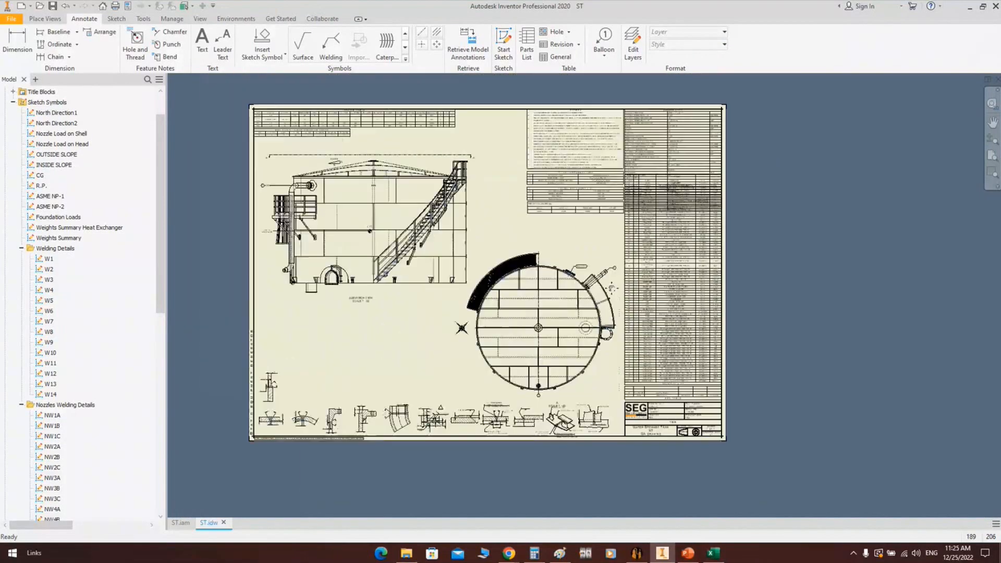
scroll(404, 172, "up", 2)
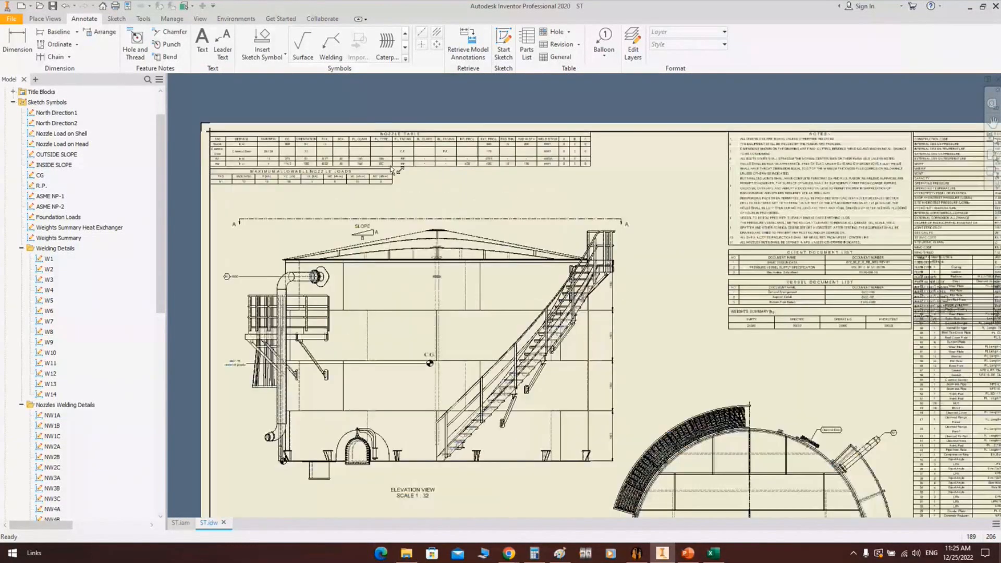
scroll(276, 149, "up", 3)
left_click(276, 146)
scroll(407, 213, "down", 2)
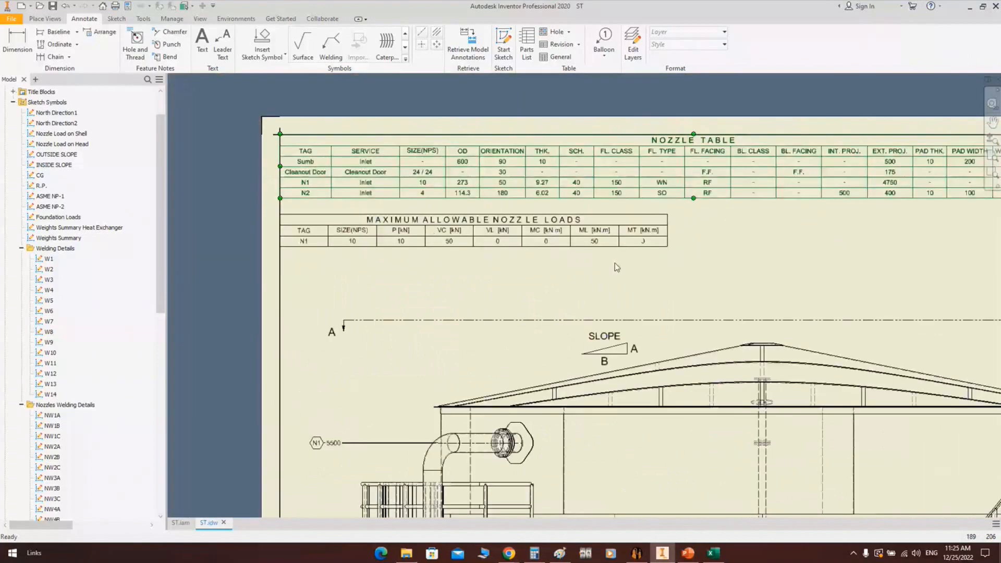
Examine the design data, notes, nozzle table and maximum allowable nozzle loads table on the drawing sheet
scroll(787, 245, "down", 3)
middle_click_drag(596, 199, 160, 121)
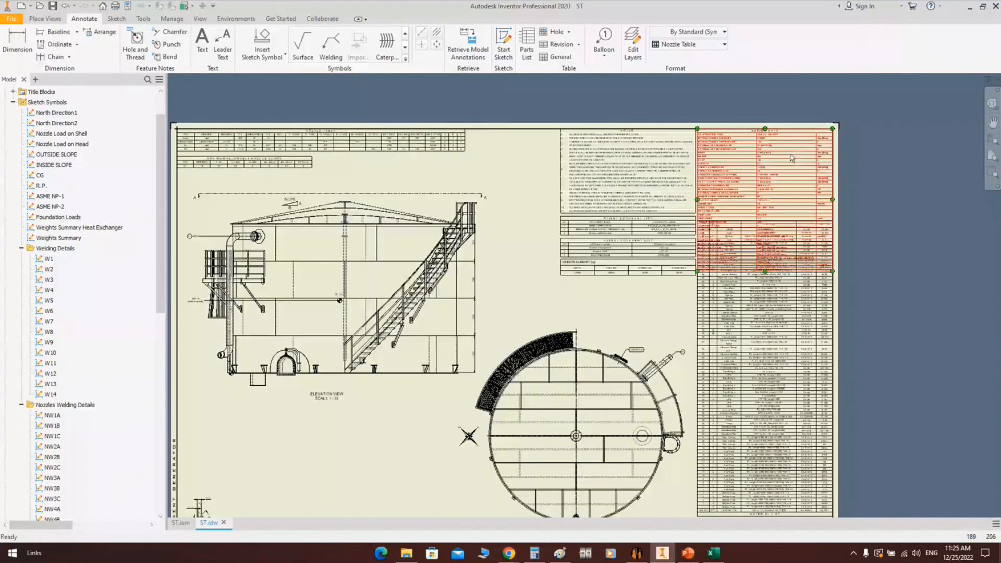
scroll(790, 158, "up", 3)
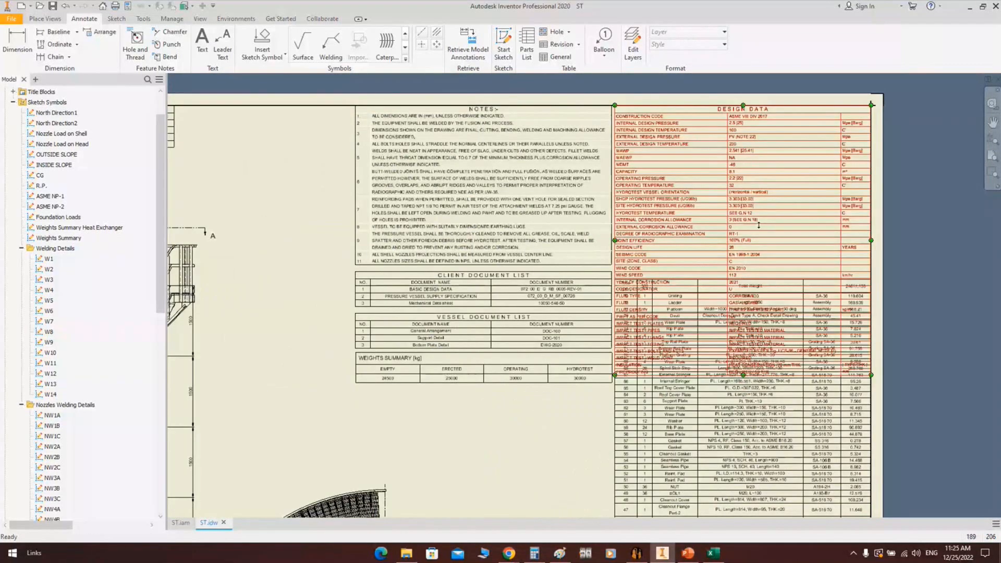
scroll(735, 187, "down", 4)
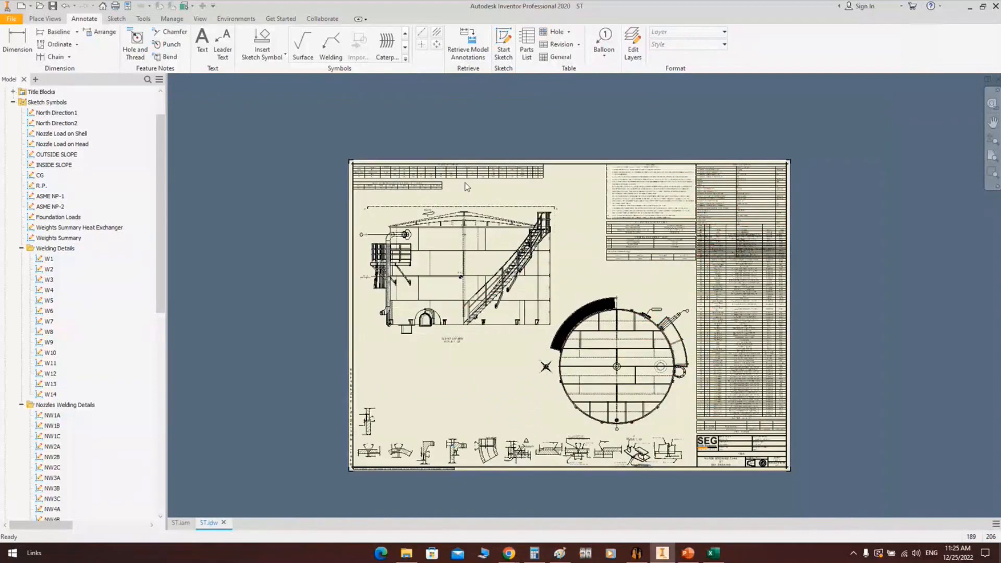
left_click(725, 218)
scroll(365, 172, "up", 5)
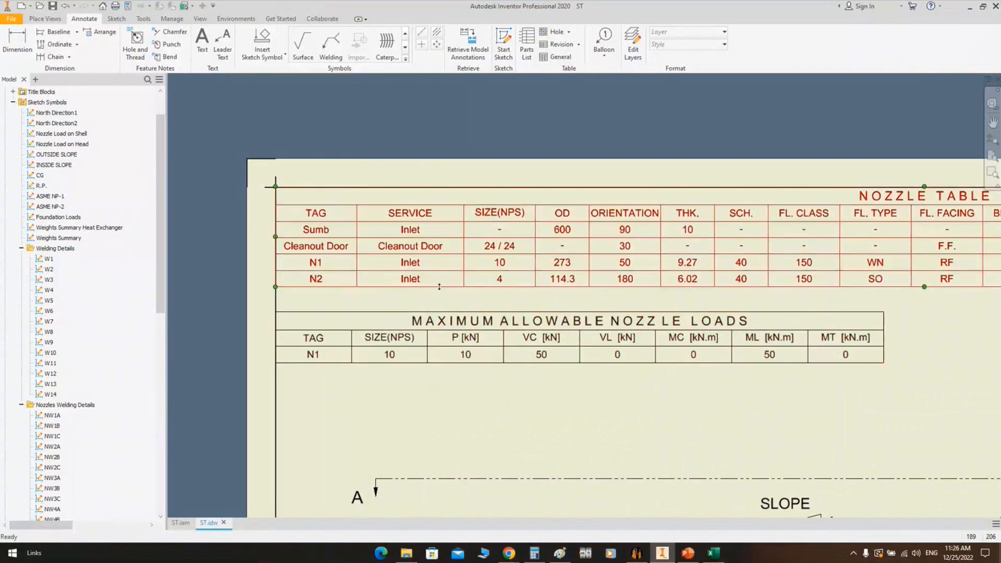
left_click(417, 281)
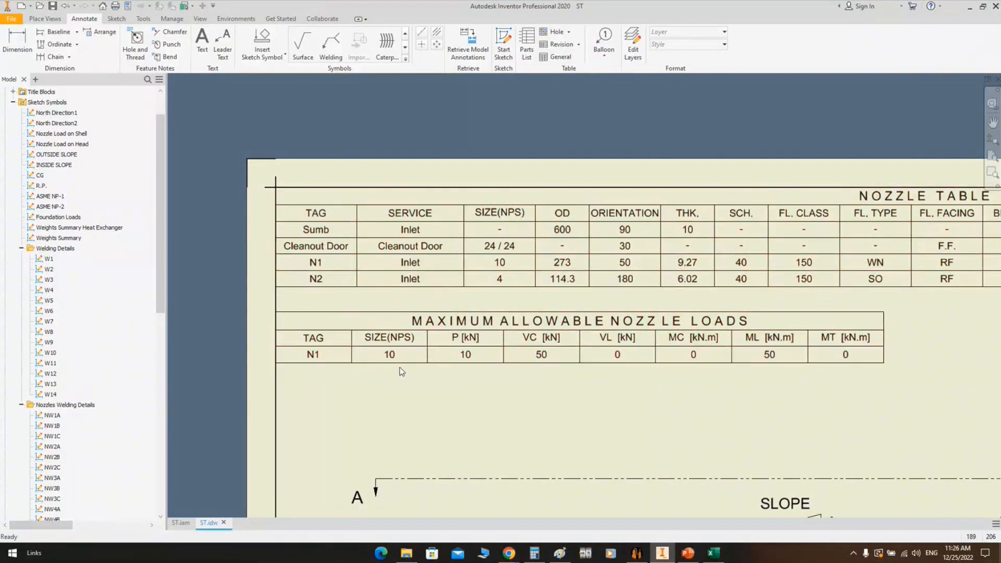
scroll(405, 360, "down", 3)
scroll(530, 350, "down", 3)
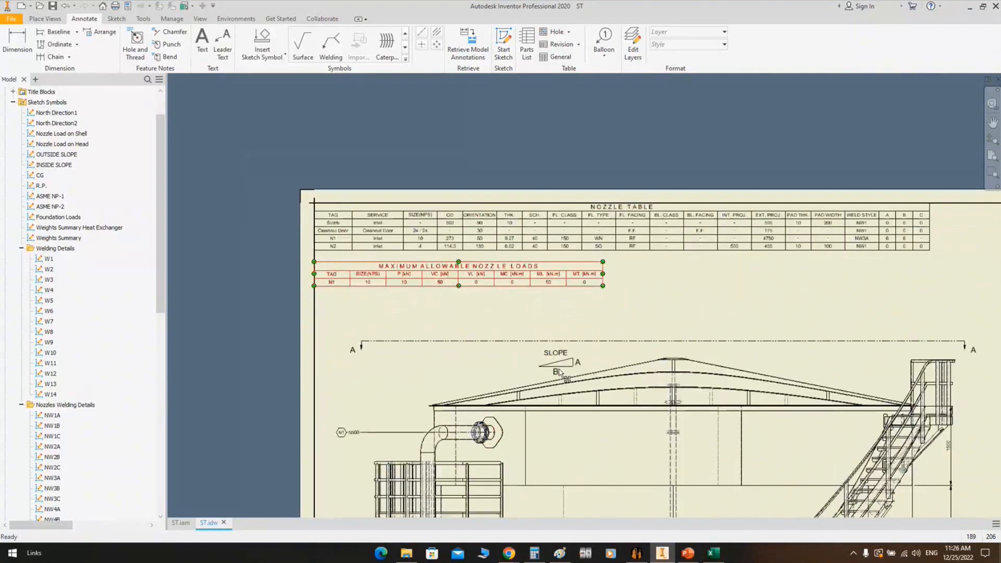
Switch to Static Equipment Generator and clear the export marks of all rows in ST's design data
left_click(636, 552)
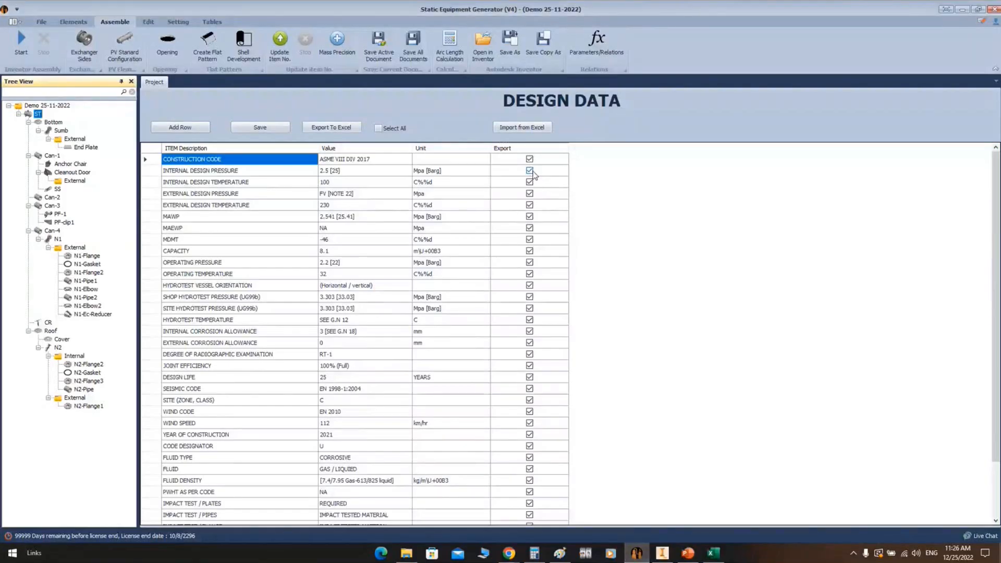
left_click(29, 118)
scroll(575, 301, "down", 2)
left_click(529, 514)
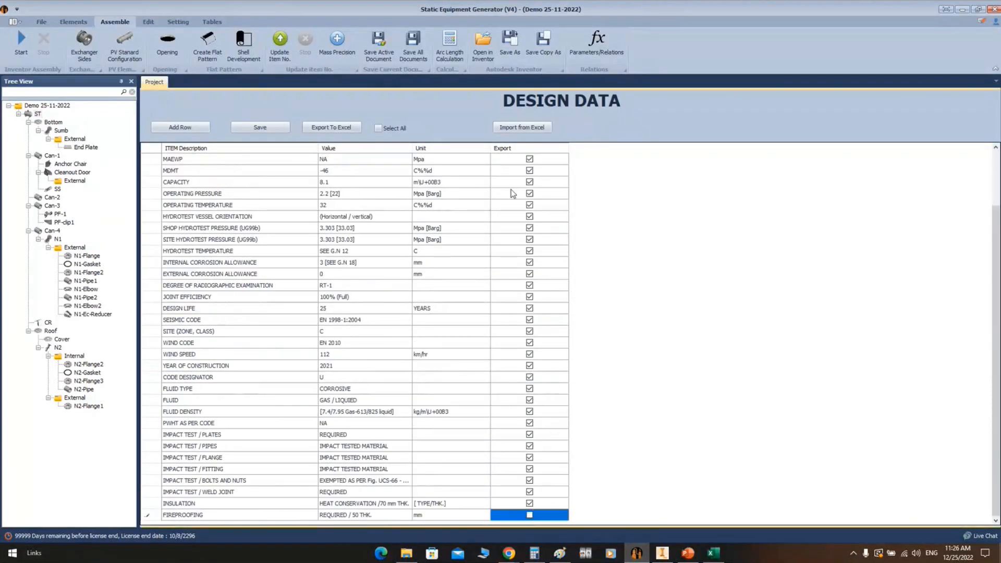
left_click(378, 128)
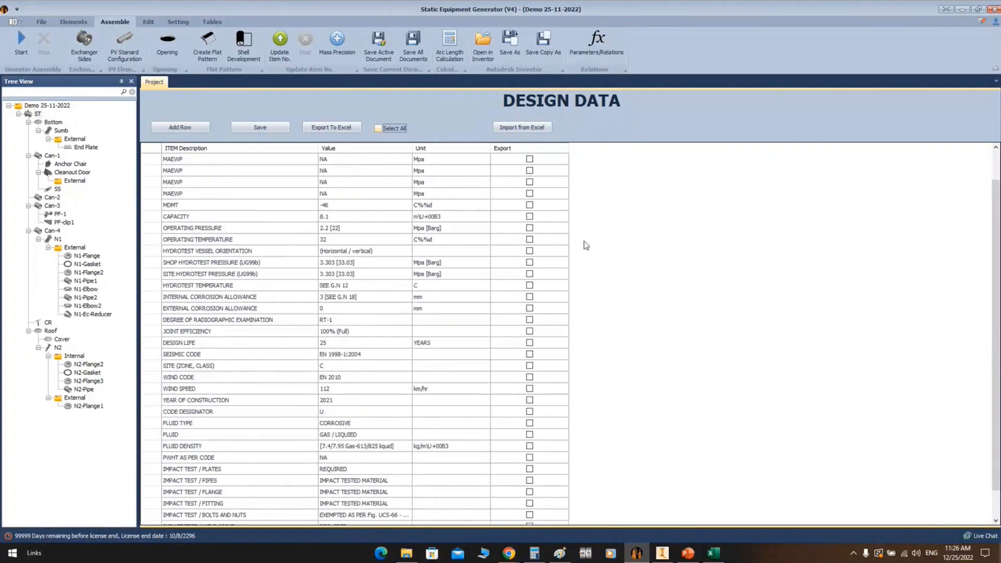
Mark the design data rows from CONSTRUCTION CODE through MAEWP, plus CAPACITY and OPERATING PRESSURE, for export and save the table
left_click(530, 159)
left_click(530, 171)
left_click(529, 182)
left_click(530, 193)
left_click(529, 205)
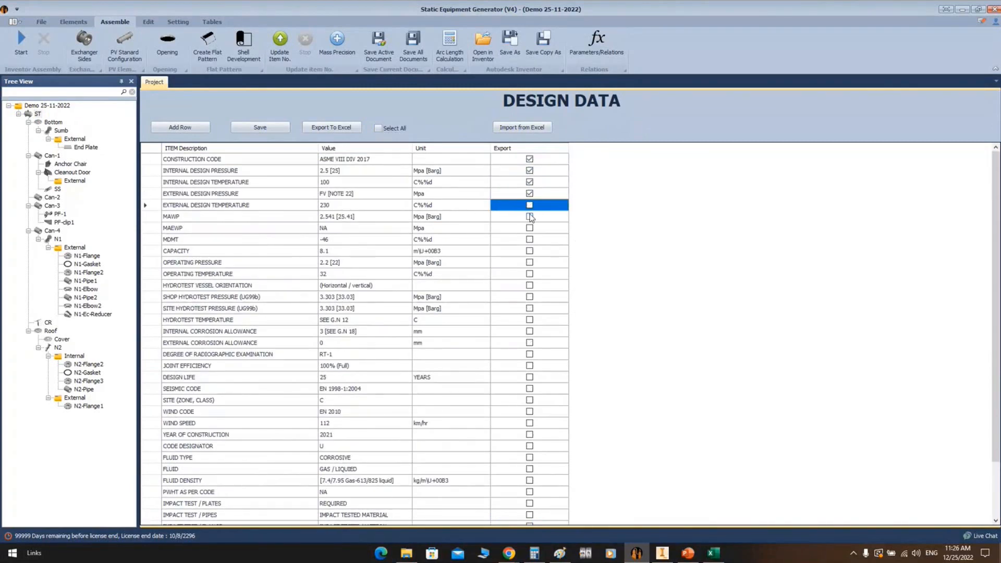
left_click(529, 216)
left_click(529, 228)
left_click(530, 251)
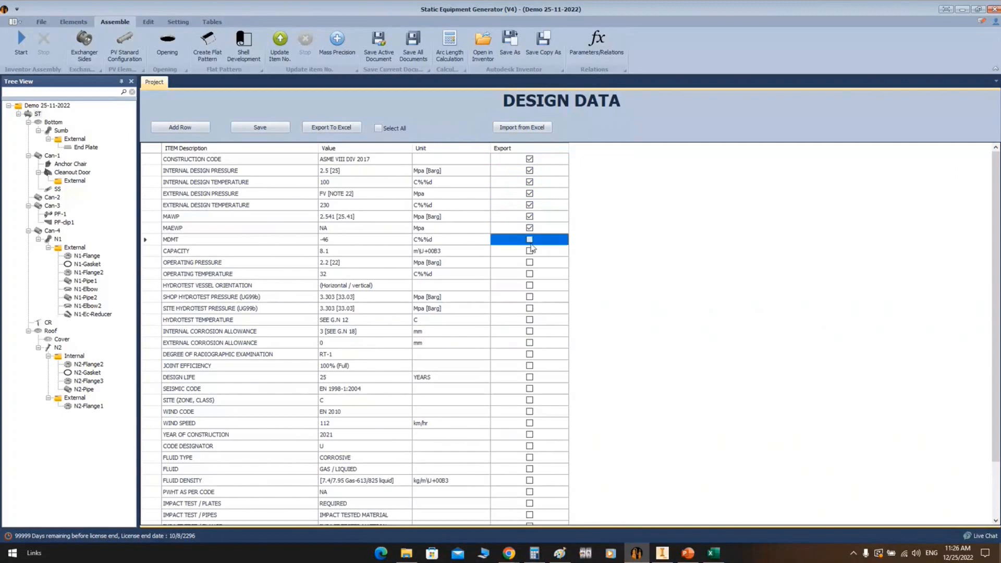
left_click(530, 262)
left_click(263, 127)
left_click(501, 289)
left_click(559, 259)
scroll(547, 250, "down", 2)
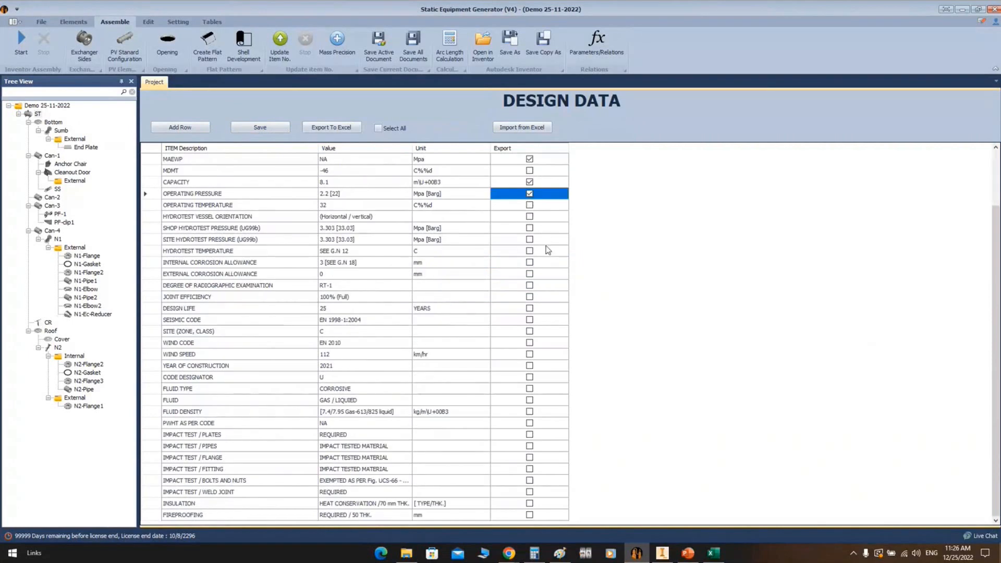
scroll(547, 249, "up", 2)
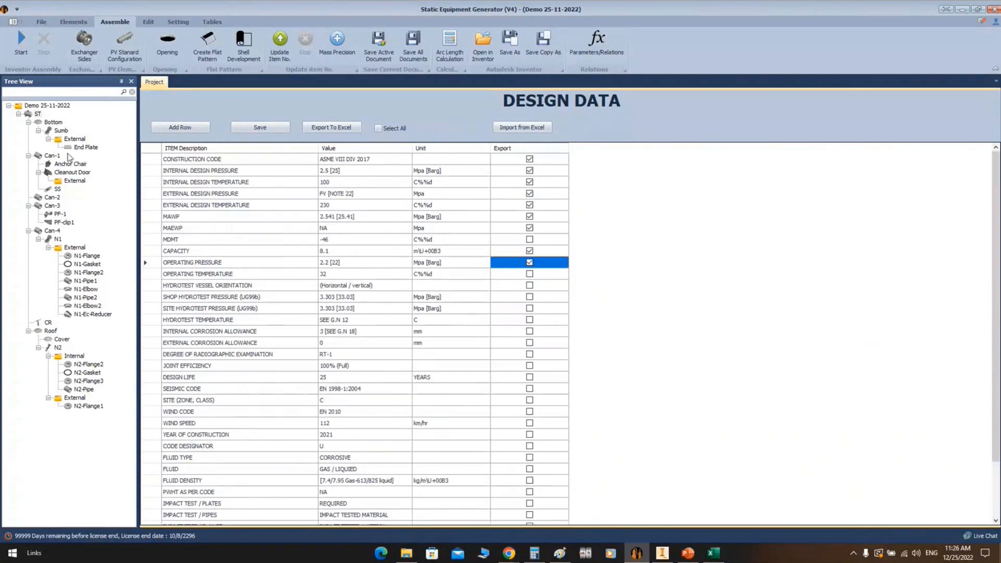
Add a shell nozzle named N3 to Can-4 and open its parameters
left_click(52, 231)
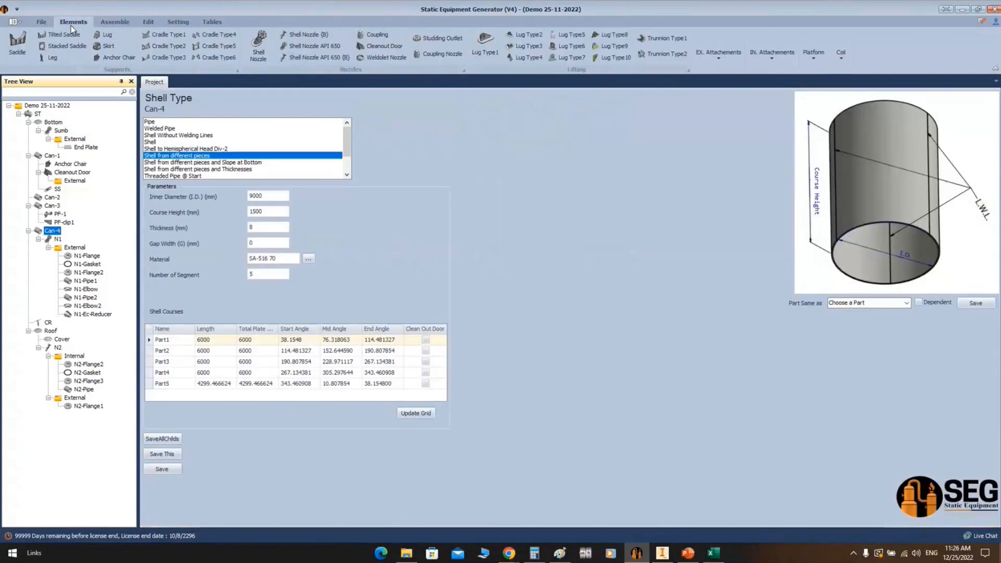
left_click(261, 41)
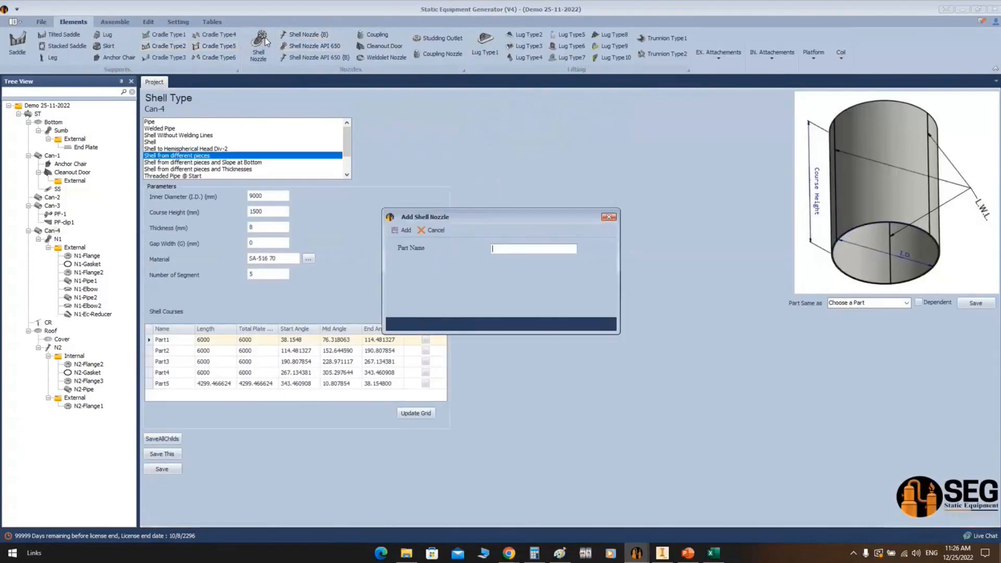
type("N3")
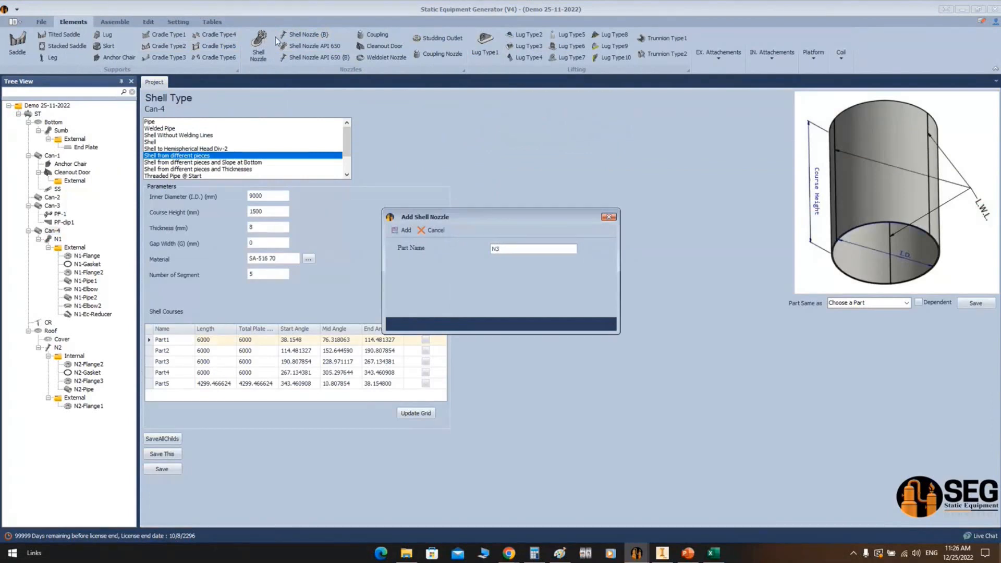
left_click(405, 230)
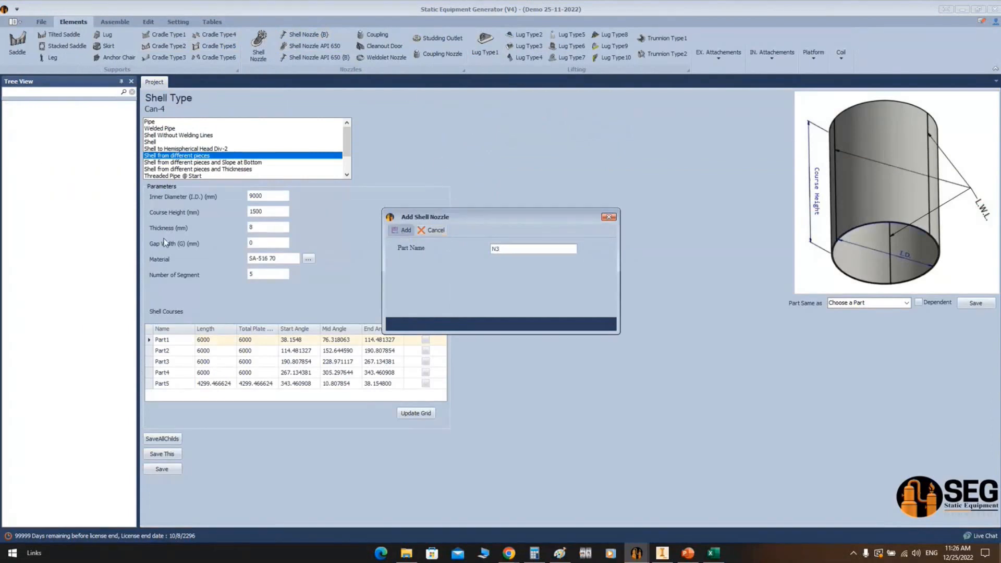
left_click(52, 323)
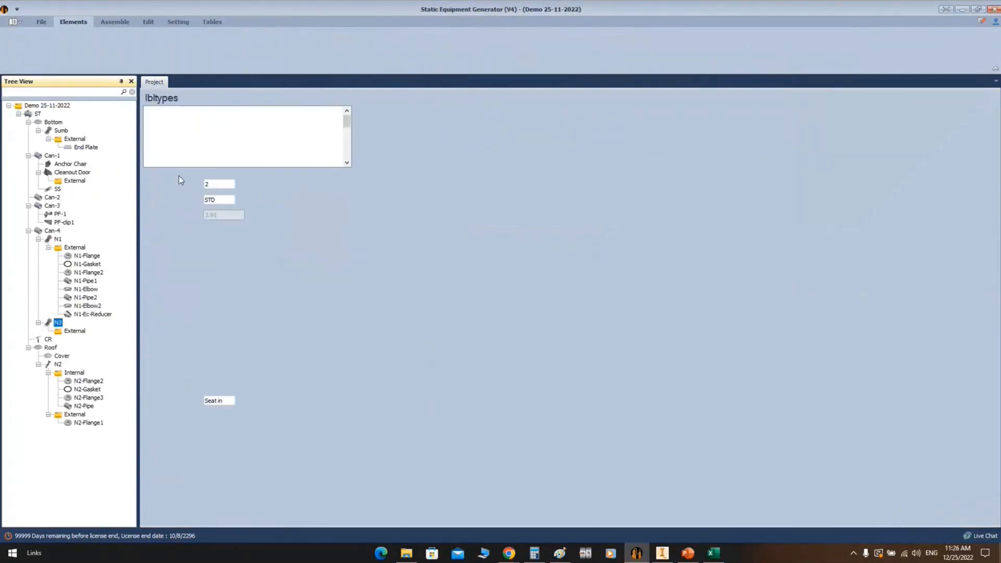
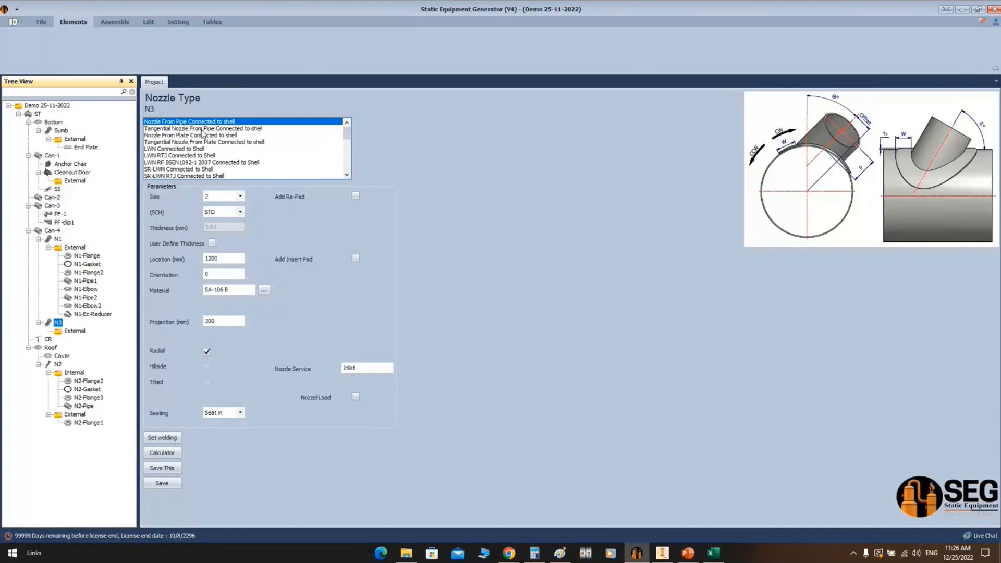
Set nozzle N3's size to 24 and add a re-pad 150 mm wide and 8 mm thick
left_click(240, 196)
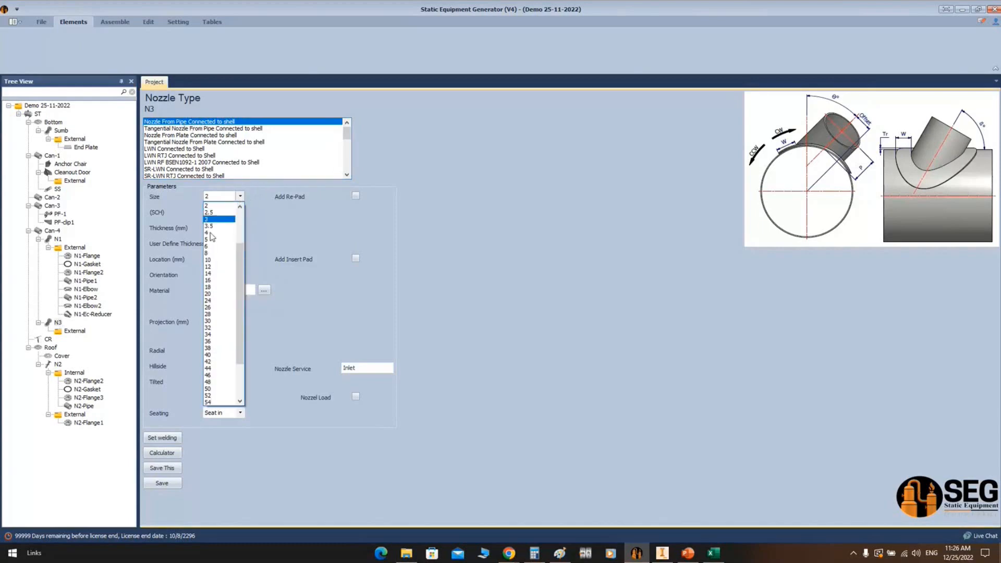
left_click(211, 300)
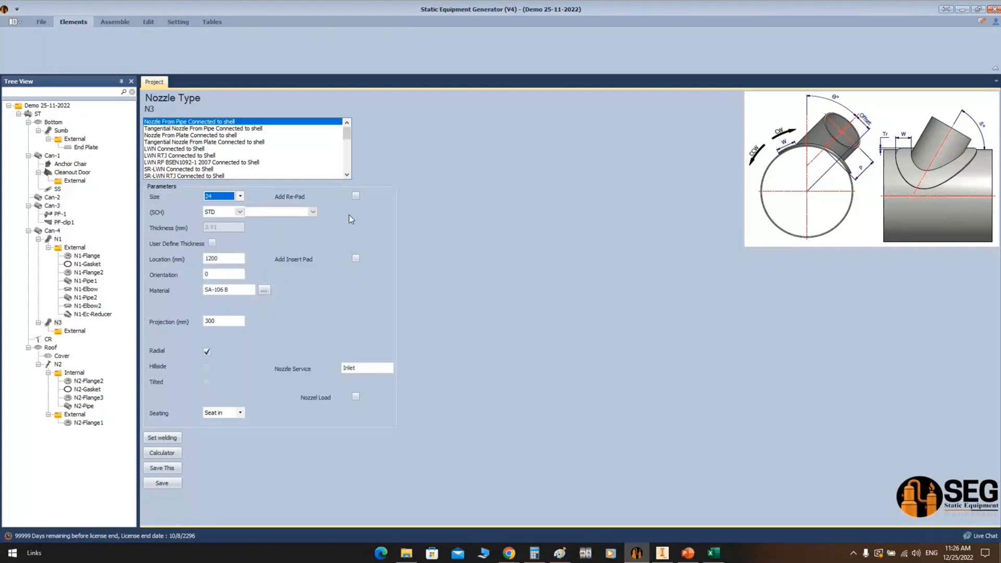
left_click(356, 197)
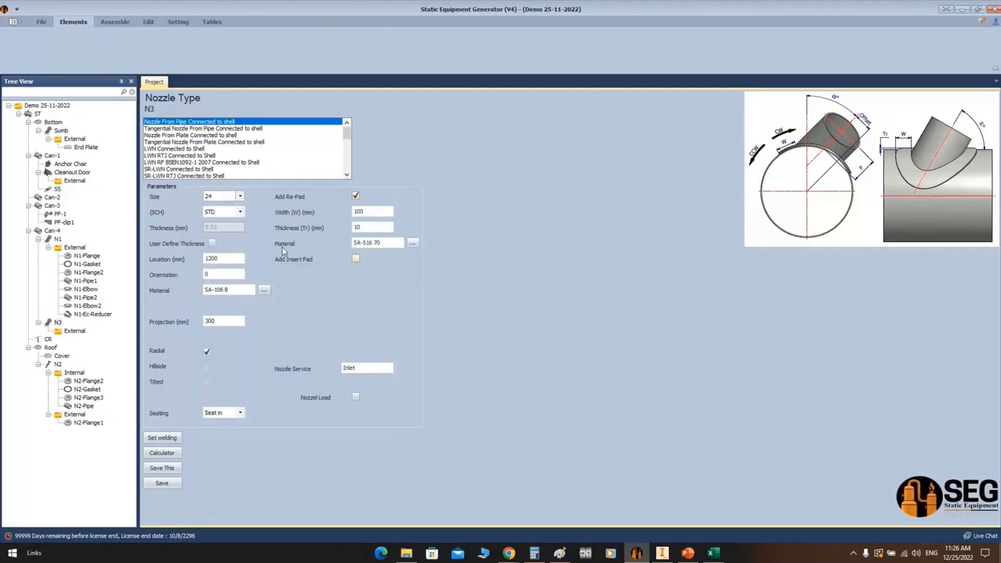
left_click(242, 210)
left_click(354, 212)
double_click(373, 211)
type("150")
left_click(369, 228)
double_click(369, 228)
type("8")
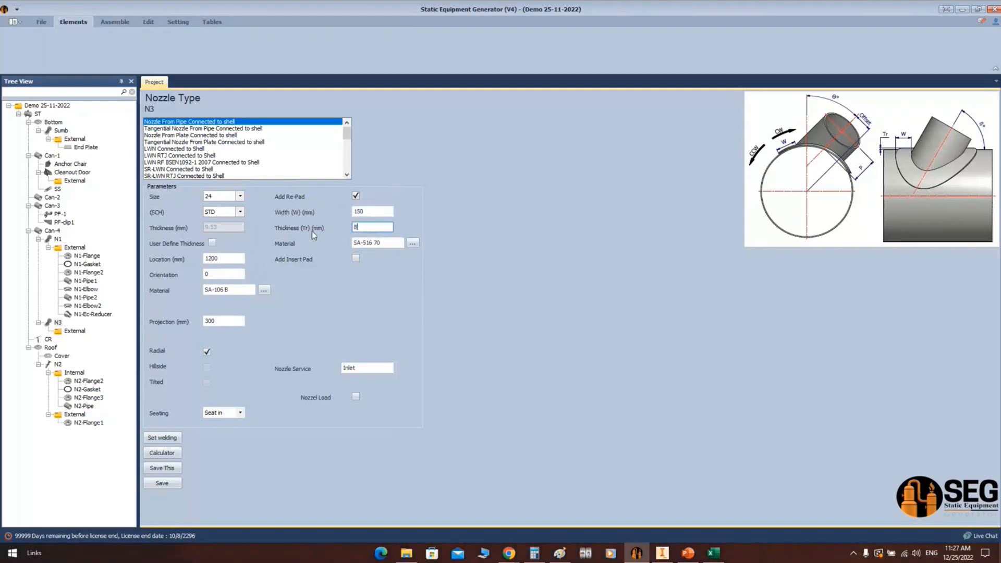
Set nozzle N3's schedule to 40 and start editing its location value
left_click(240, 212)
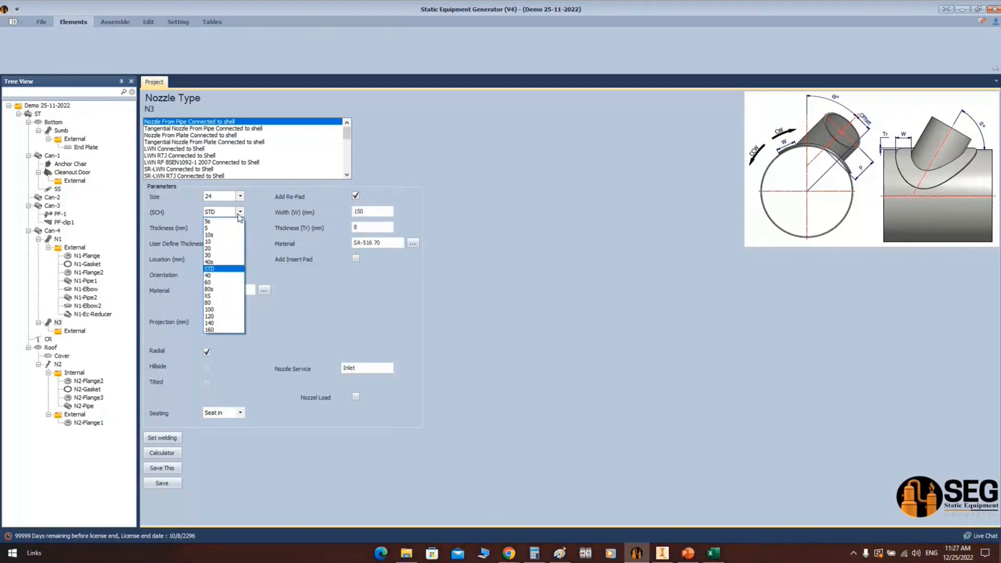
left_click(228, 275)
left_click_drag(228, 260, 151, 262)
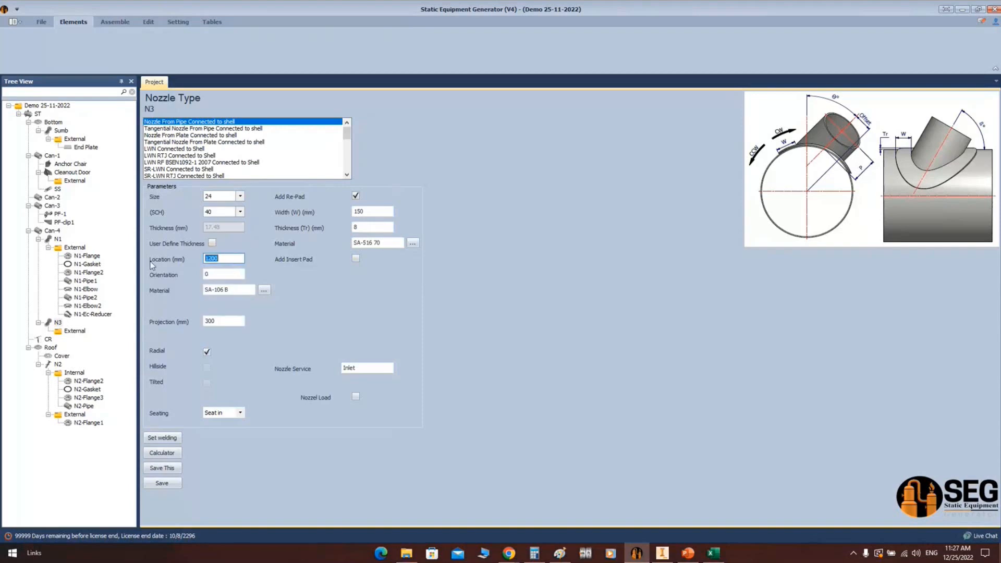
Set nozzle N3's location to 750 mm, orientation to 65 and nozzle service to MANWAY, and save the nozzle
type("750")
key("Tab")
type("65")
key("Tab")
double_click(371, 367)
type("MANWAY")
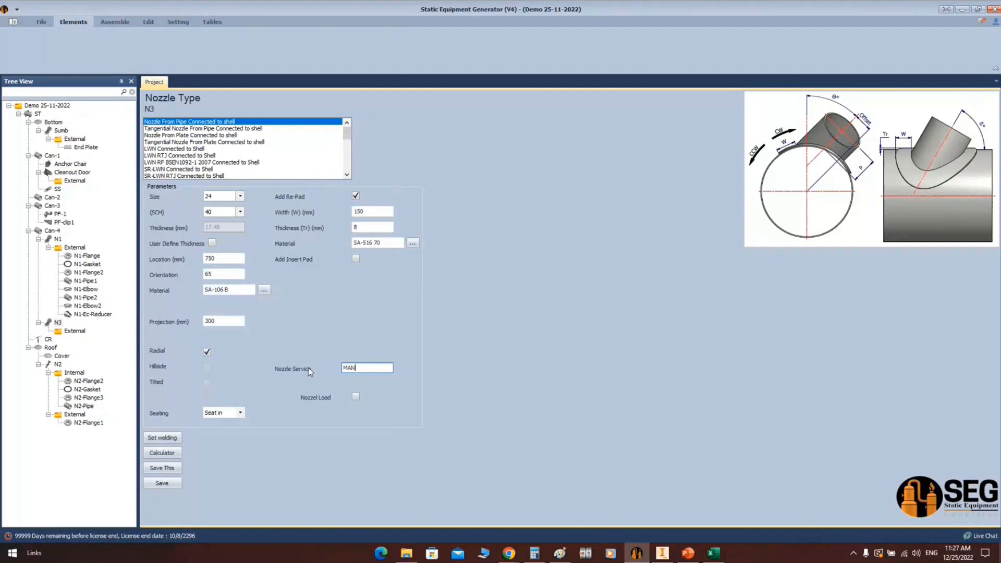
left_click(163, 482)
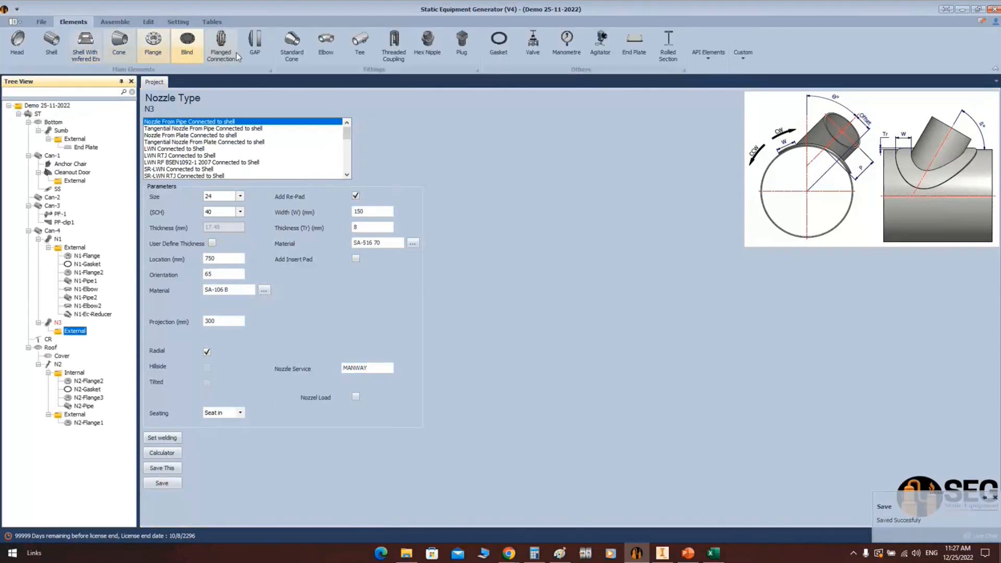
Add N3-Flange to N3's external side as a WN-RF ASME B16.5 flange, size 24, pipe schedule 40, and save it
left_click(154, 44)
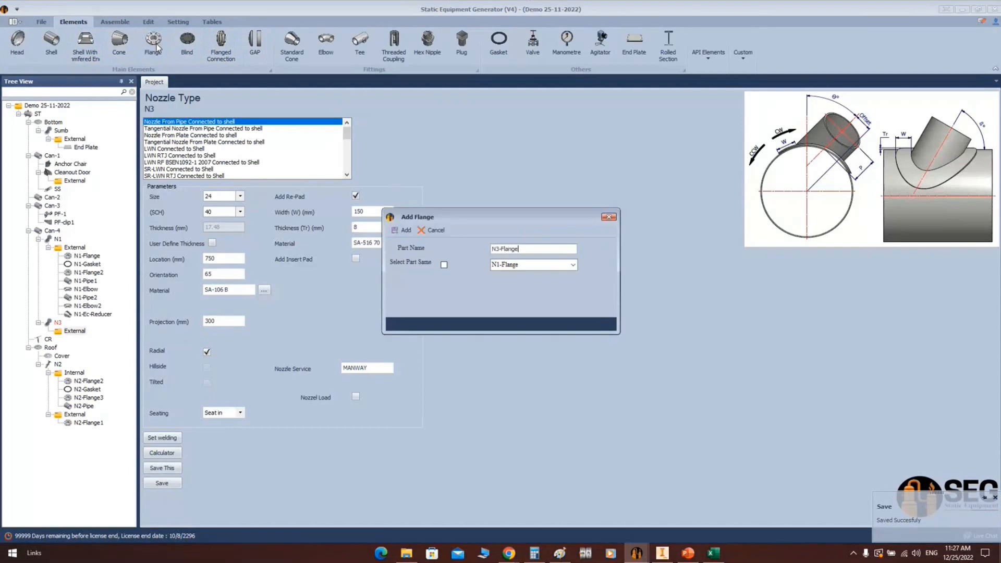
left_click(394, 230)
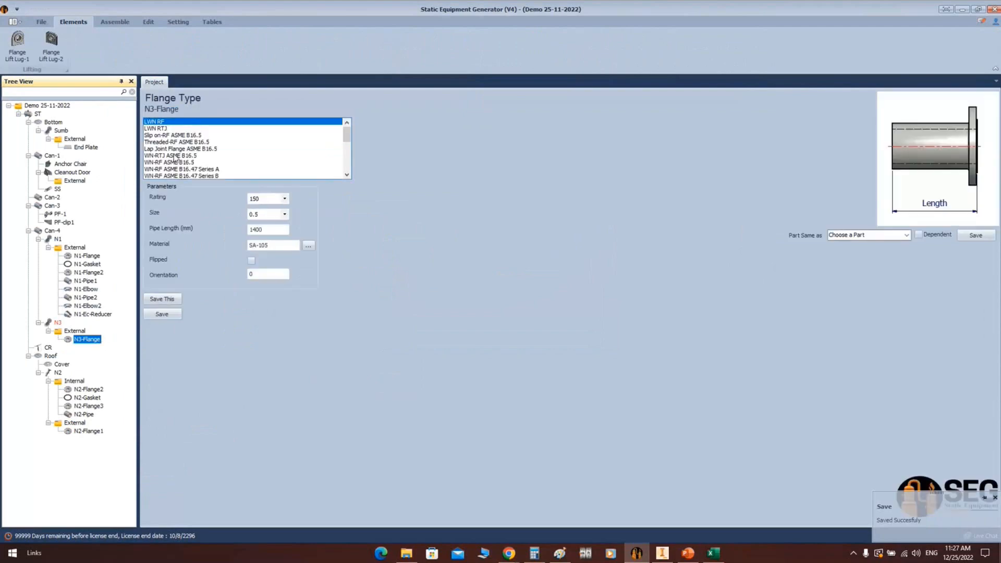
left_click(180, 162)
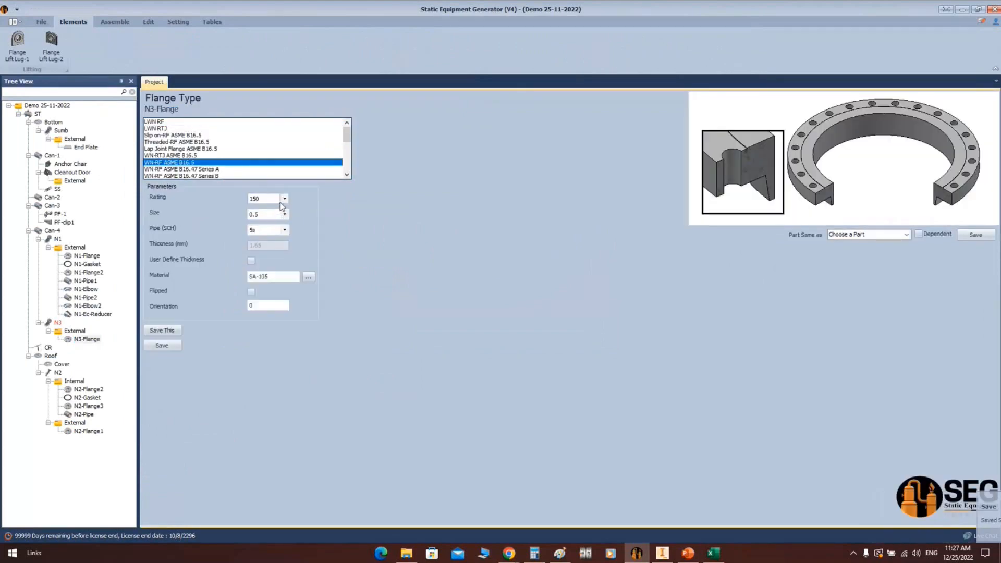
left_click(284, 214)
left_click(256, 353)
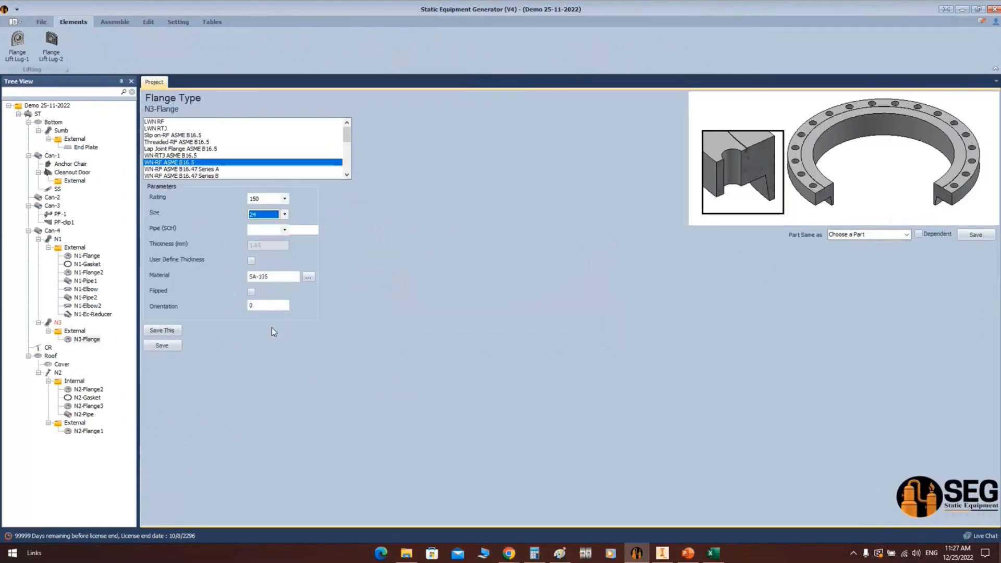
left_click(285, 230)
left_click(268, 299)
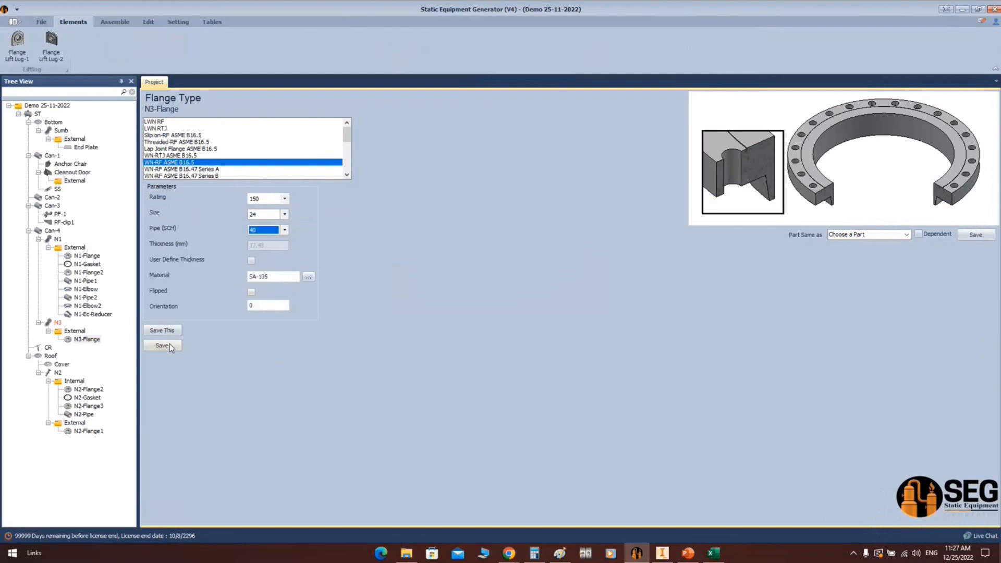
left_click(162, 346)
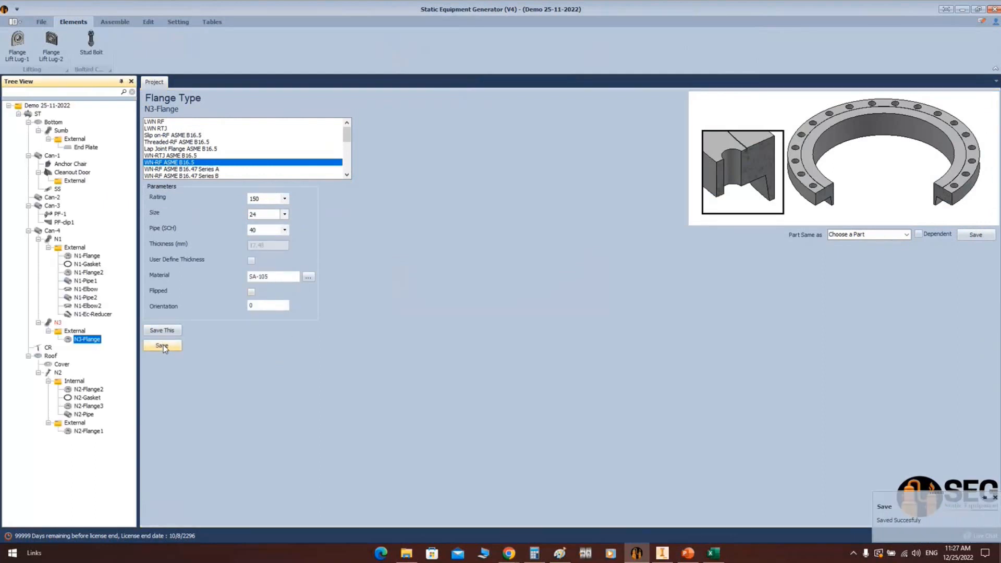
Review the N3 nozzle and flange parameters and examine the total quantity in the bill of materials
left_click(58, 323)
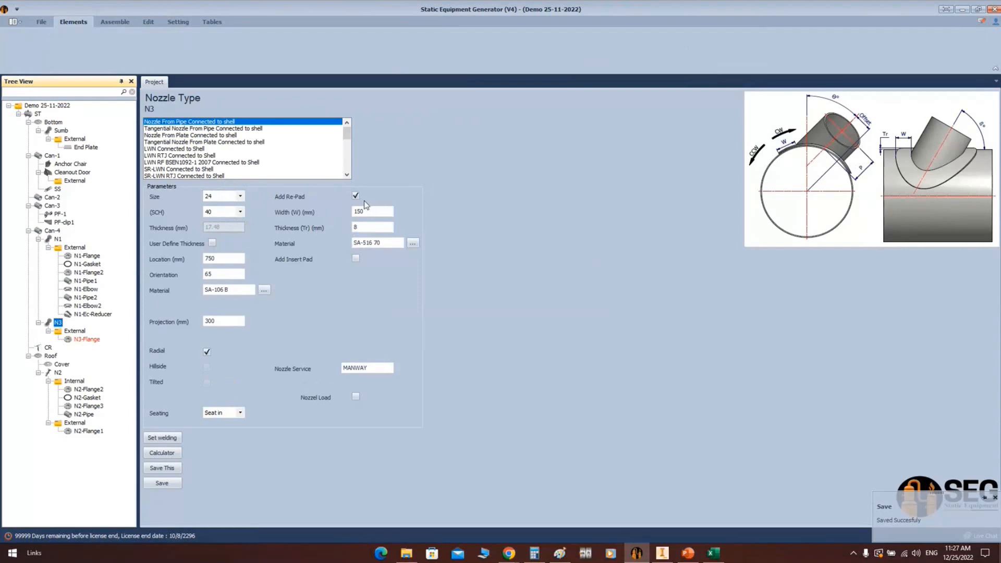
left_click(87, 340)
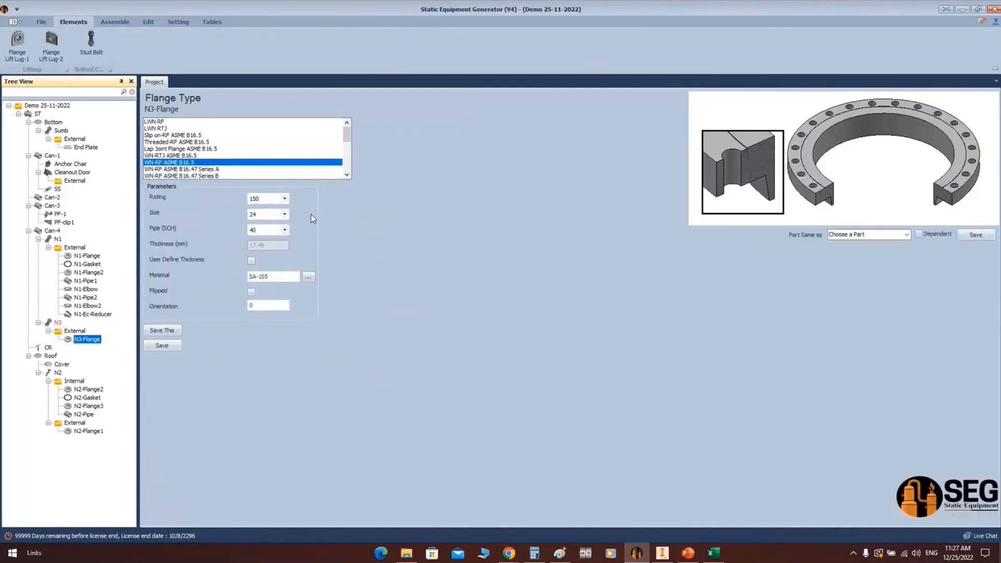
left_click(212, 21)
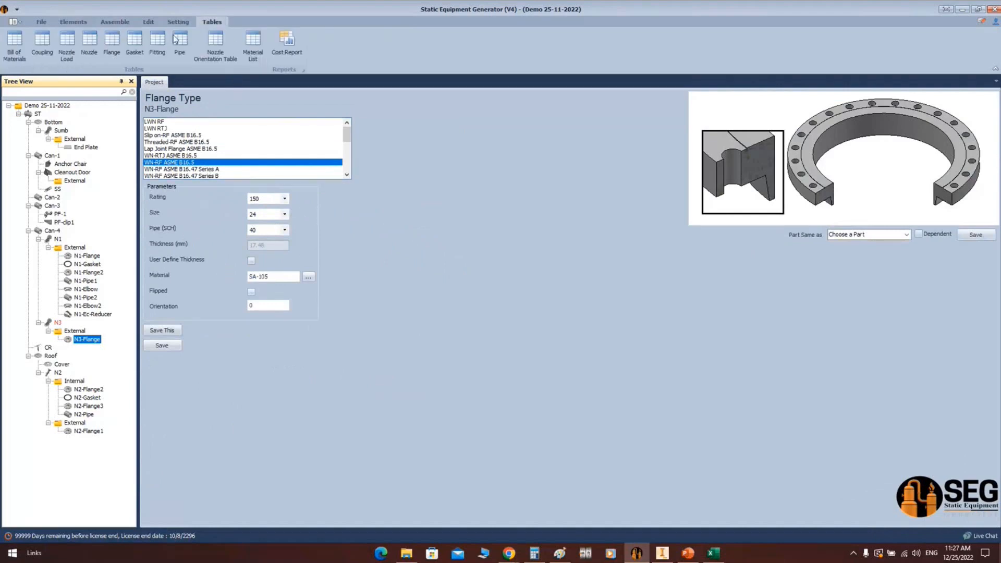
left_click(16, 48)
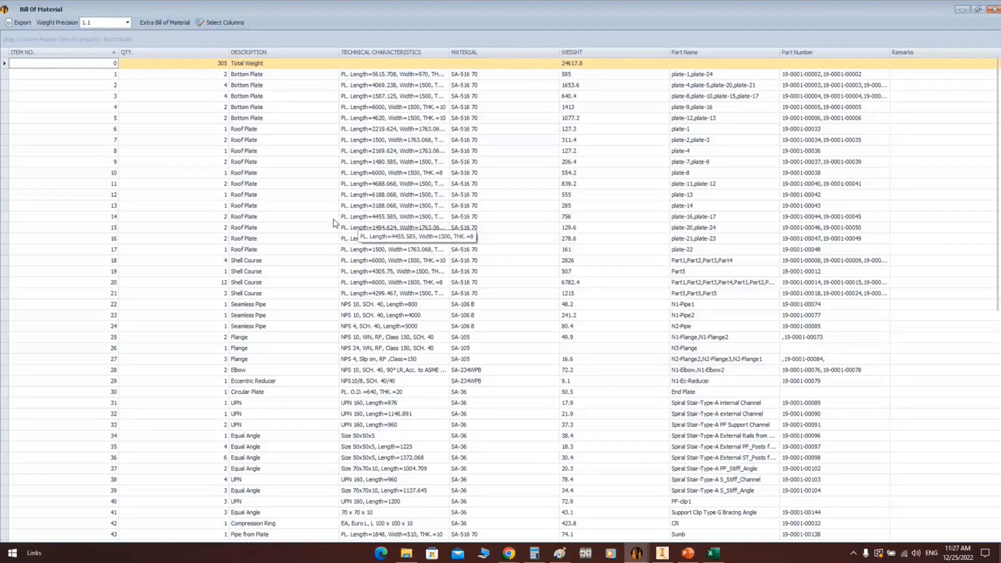
left_click(217, 64)
double_click(216, 64)
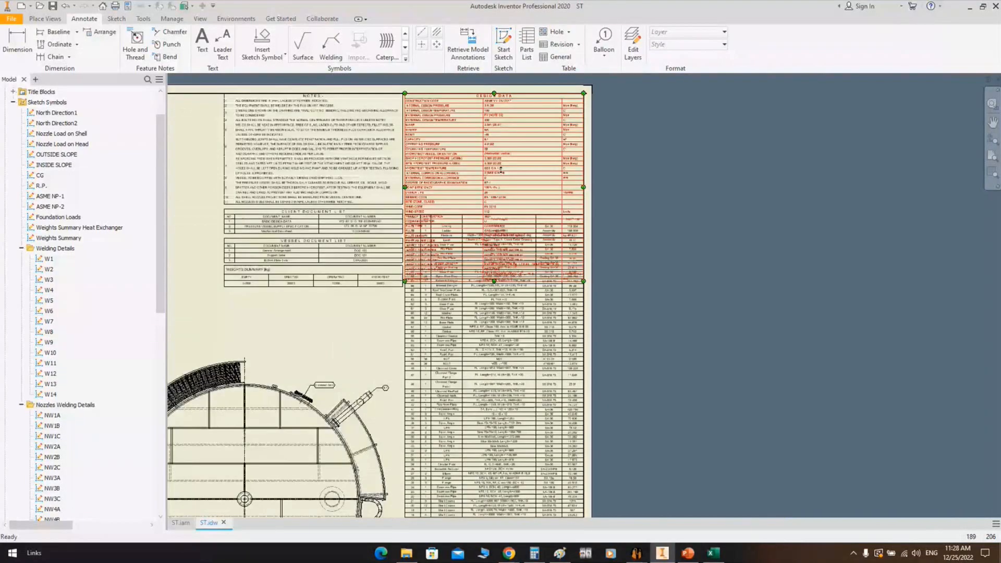
In the Inventor drawing, move the design data table off the sheet and examine the parts list total and nozzle table
left_click_drag(507, 94, 750, 107)
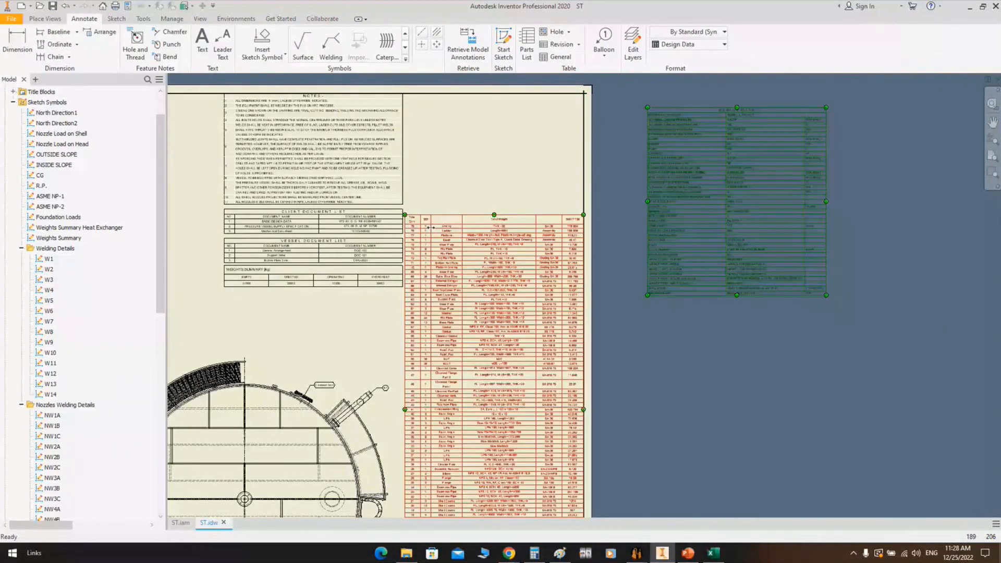
scroll(430, 227, "up", 5)
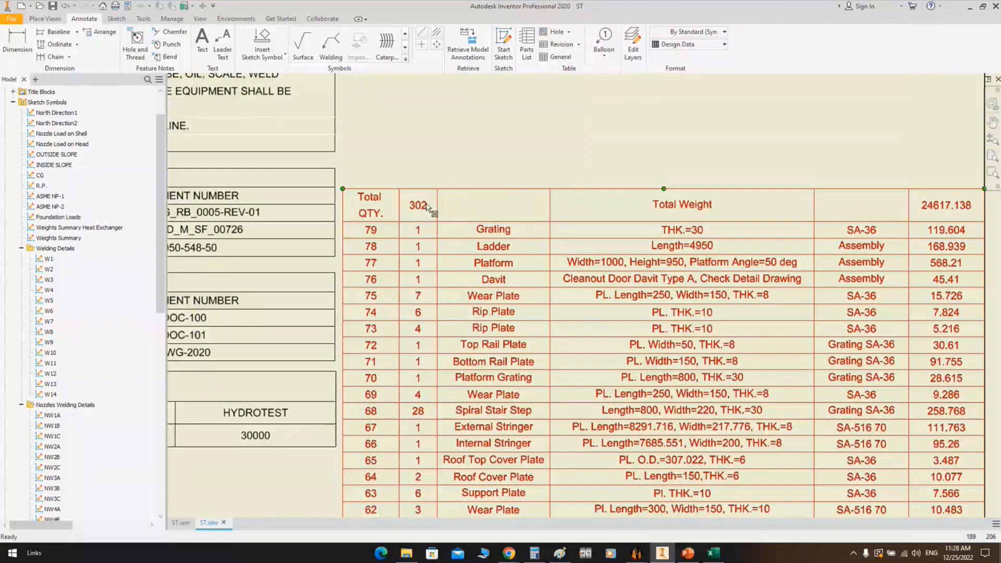
scroll(370, 261, "down", 10)
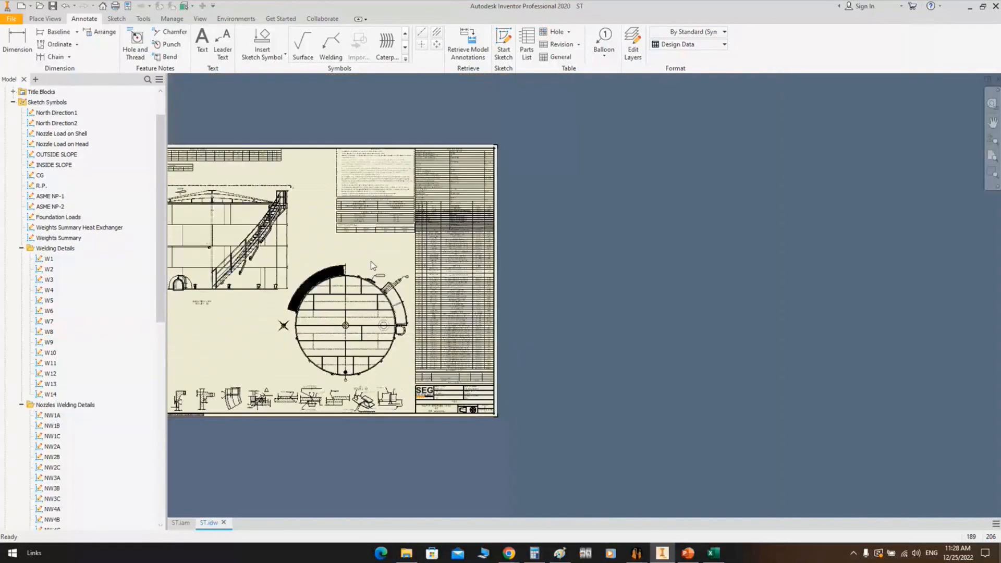
scroll(378, 83, "up", 5)
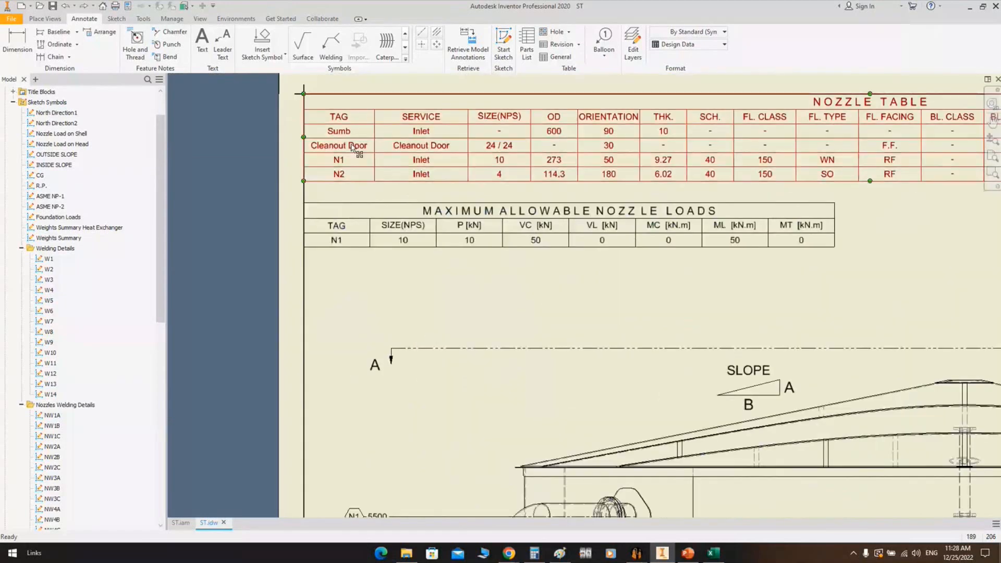
left_click(333, 184)
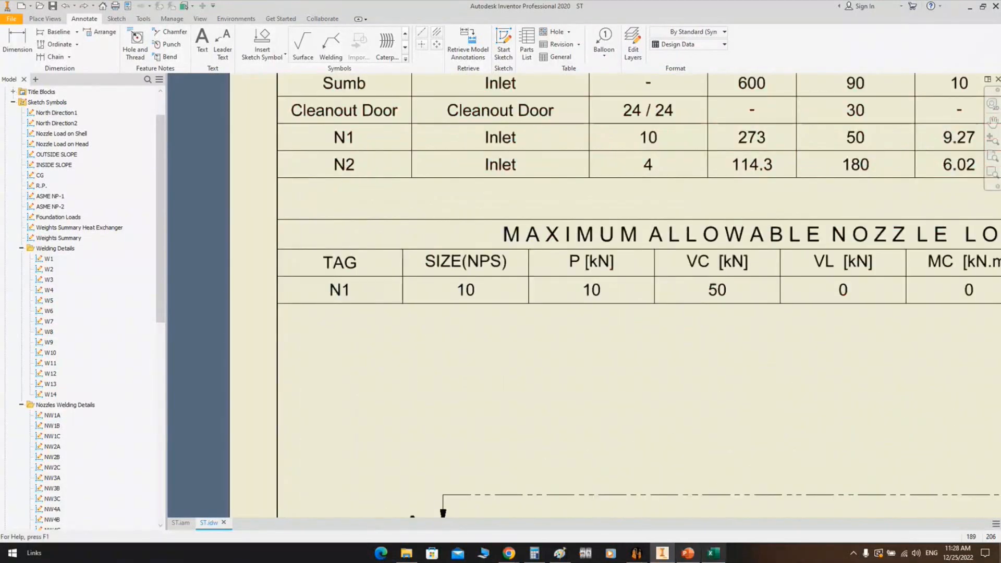
Switch back to Static Equipment Generator and examine the N3-Flange row in the bill of materials, then close the table
mouse_move(635, 552)
left_click(696, 504)
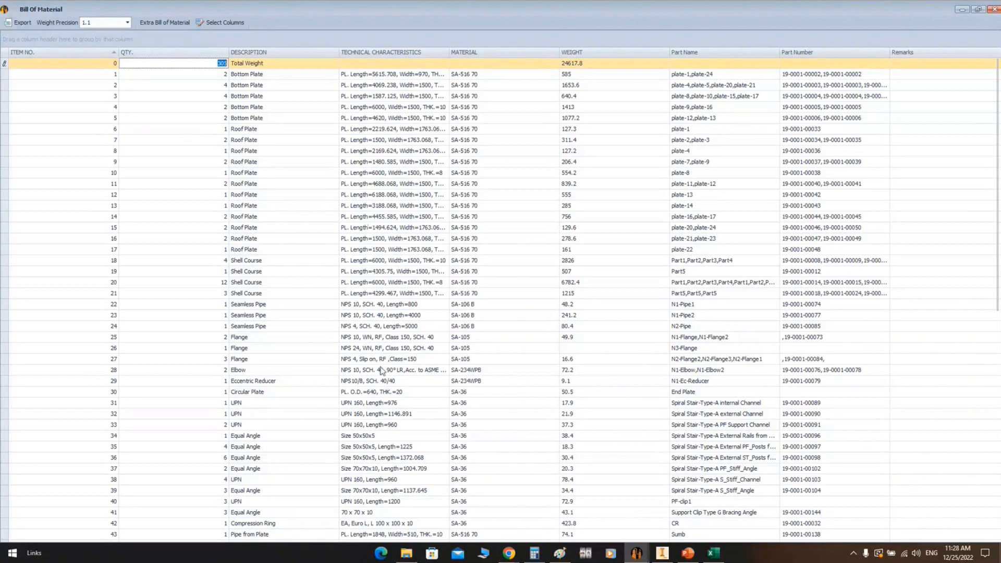
scroll(997, 461, "down", 2)
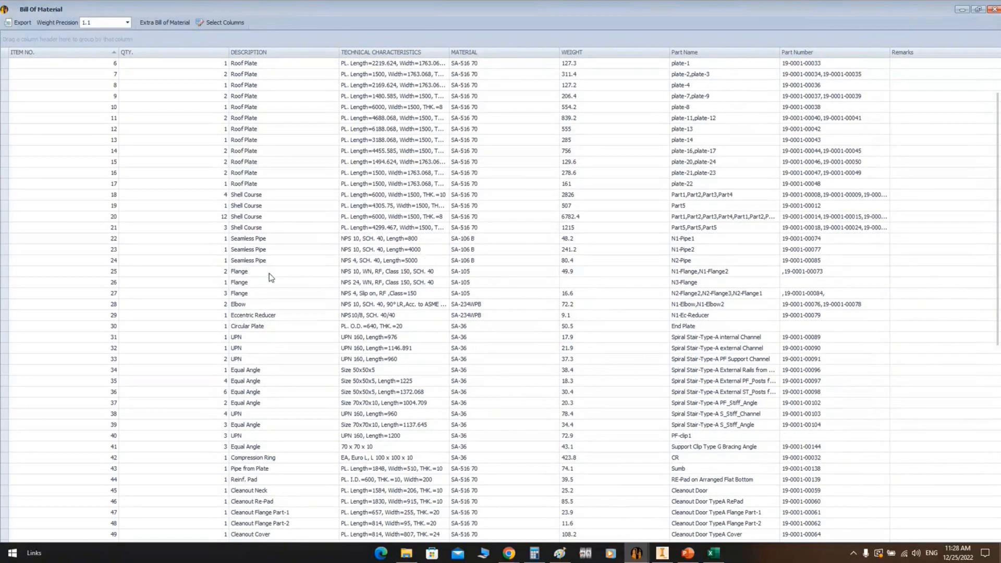
left_click(261, 282)
left_click(367, 282)
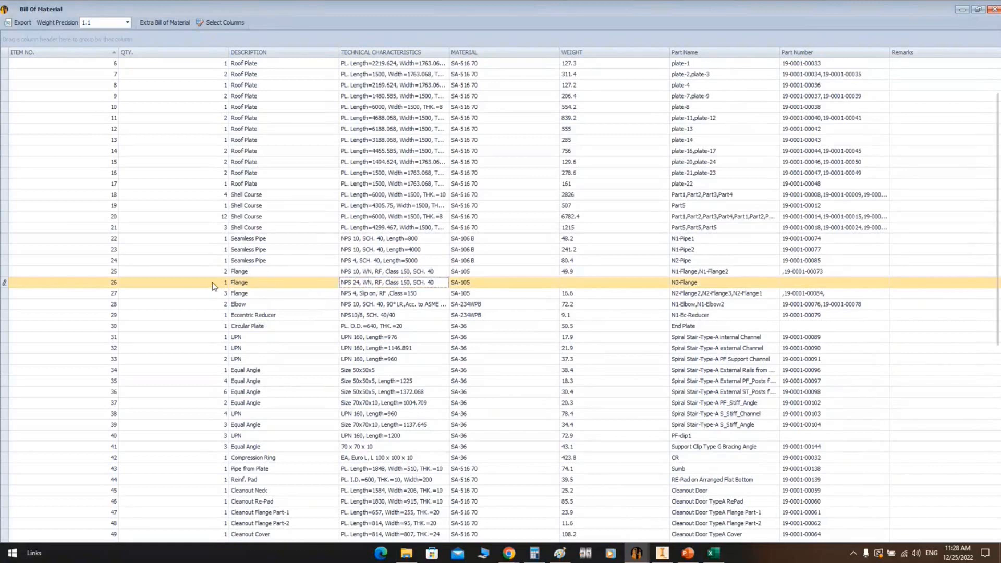
left_click(114, 283)
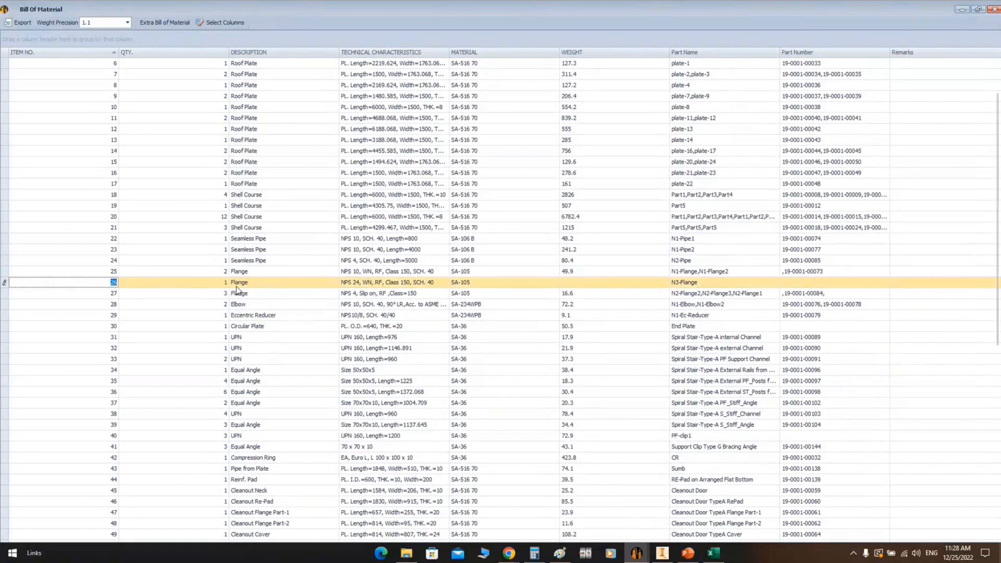
left_click(344, 283)
left_click_drag(342, 282, 477, 292)
left_click(379, 282)
left_click(397, 284)
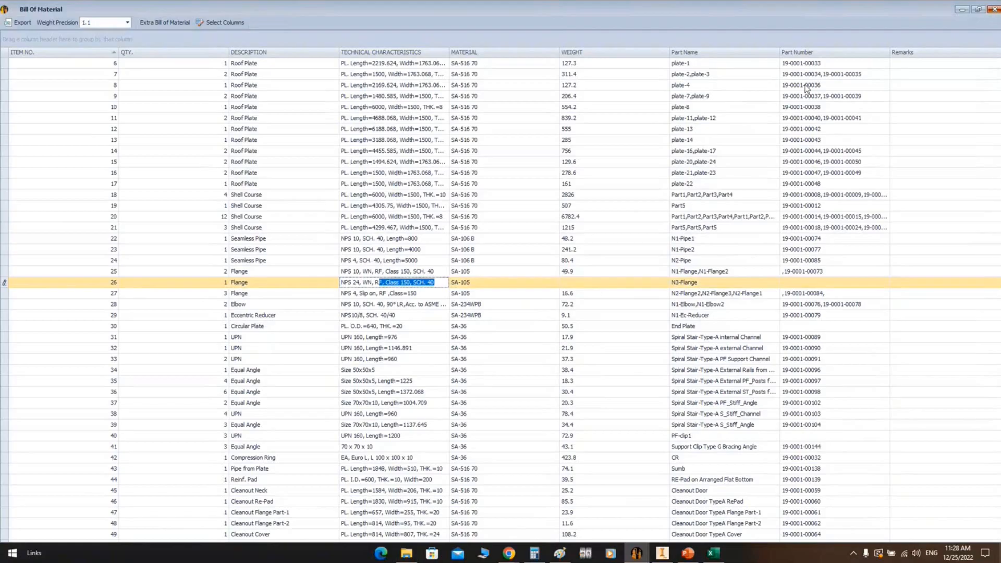
left_click(993, 9)
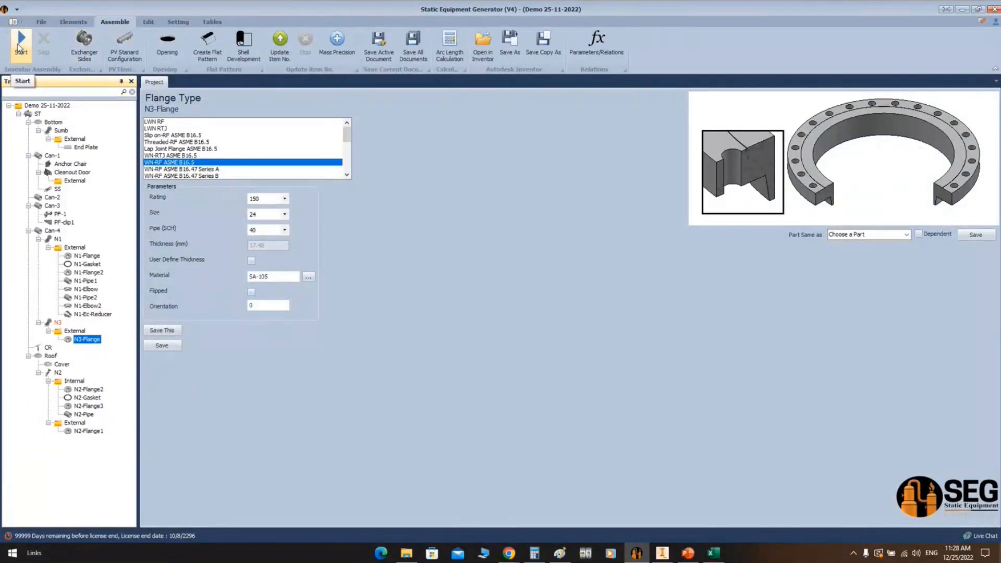
Enable nozzle load for N3 and enter 55 for both the P and ML loads
left_click(58, 328)
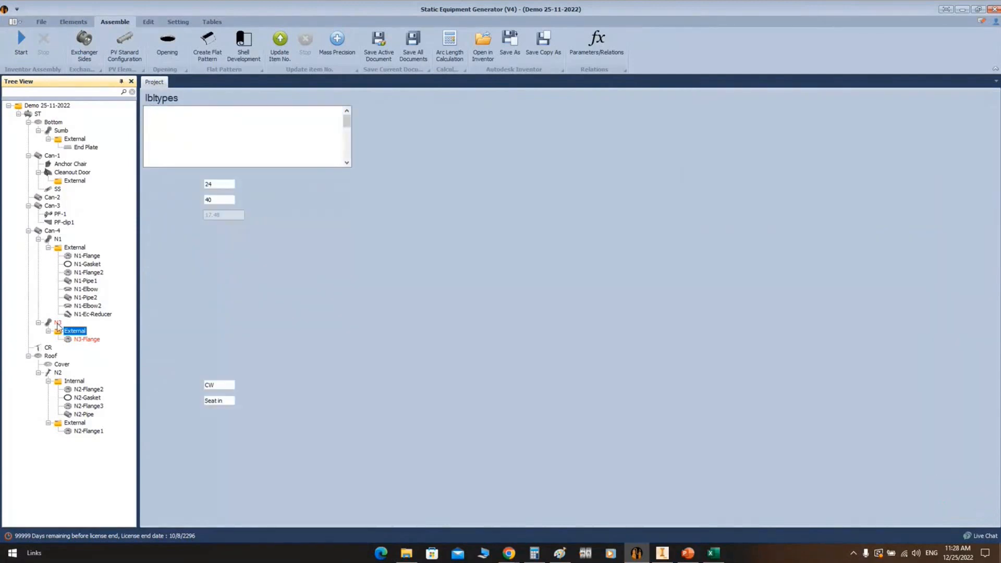
left_click(58, 322)
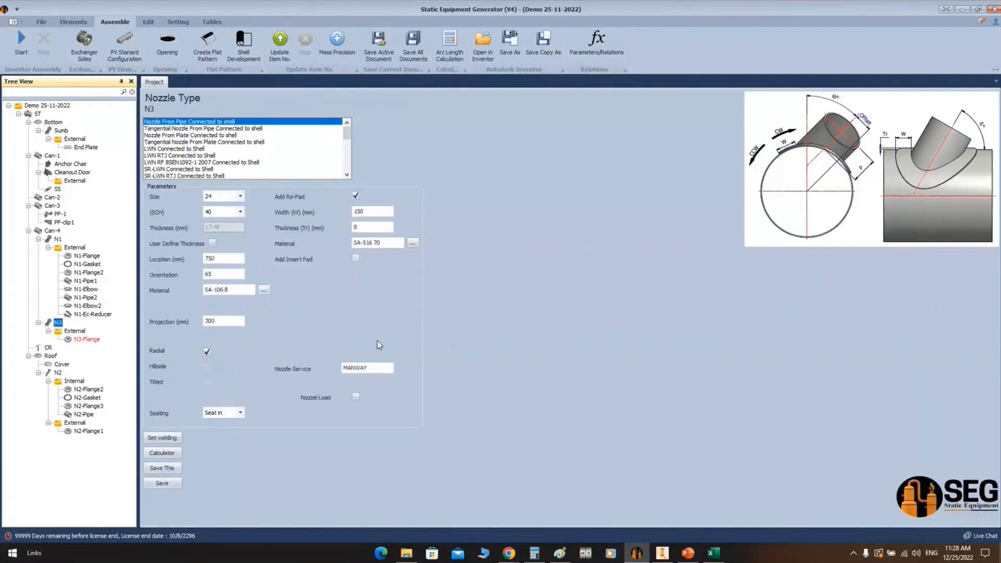
left_click(356, 396)
left_click(373, 415)
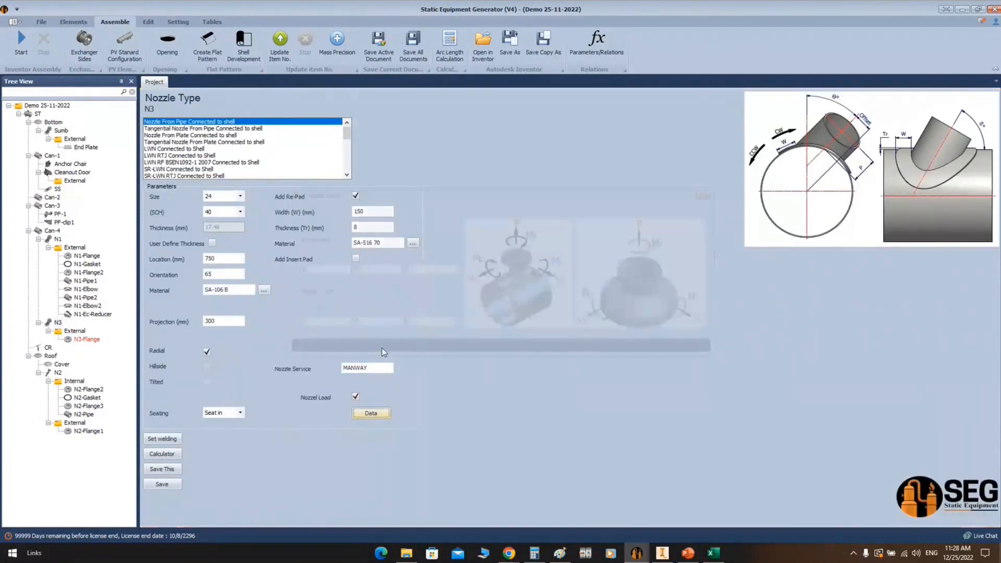
type("55")
key("Tab")
type("55")
left_click(301, 206)
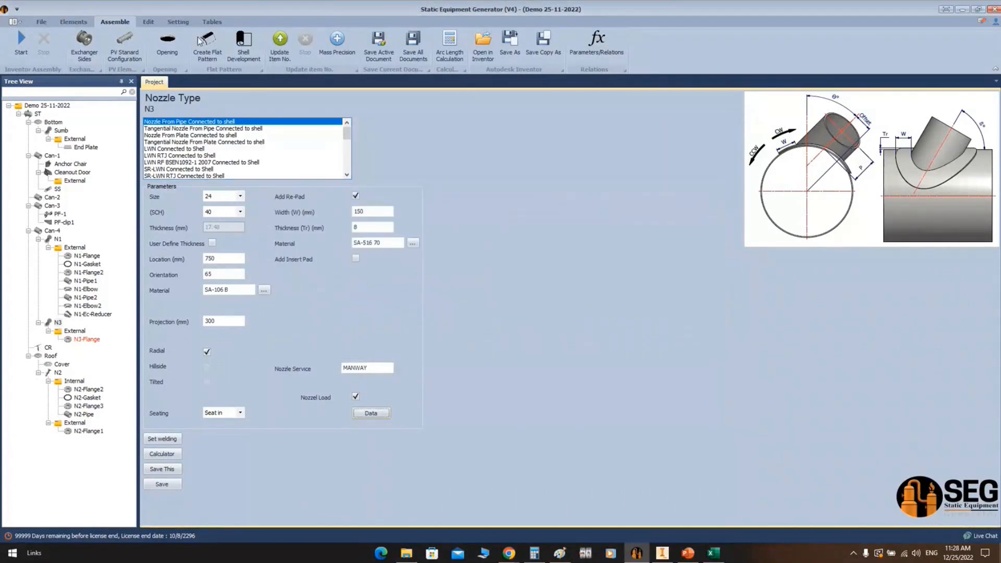
Check nozzle N3's entries in the nozzle table and the maximum allowable shell nozzle load table
left_click(210, 22)
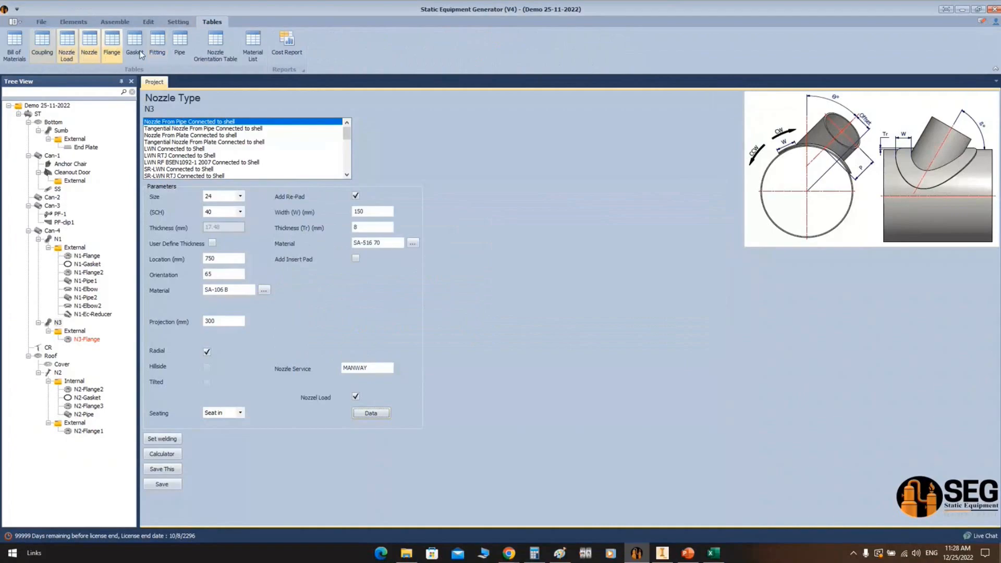
left_click(87, 43)
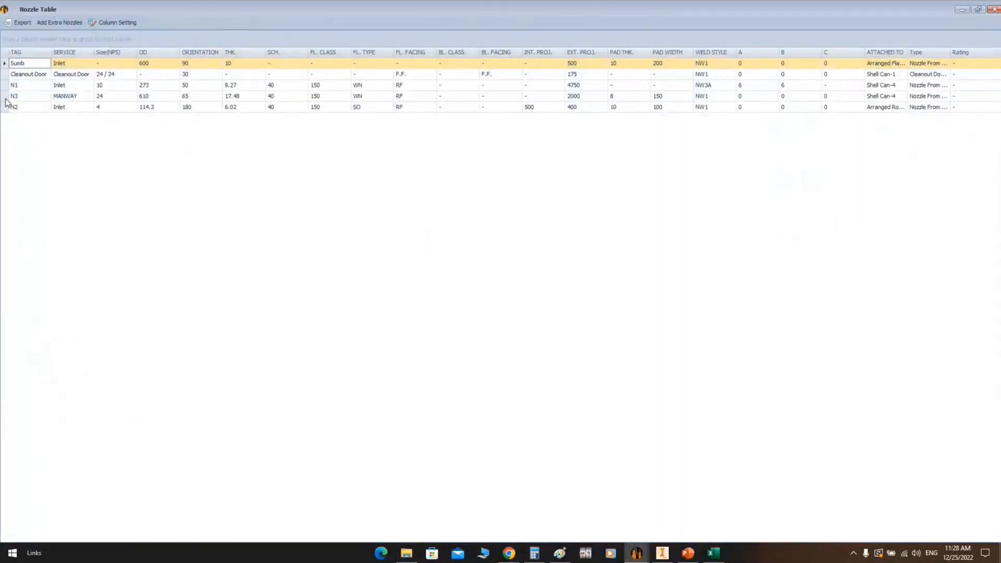
left_click(5, 98)
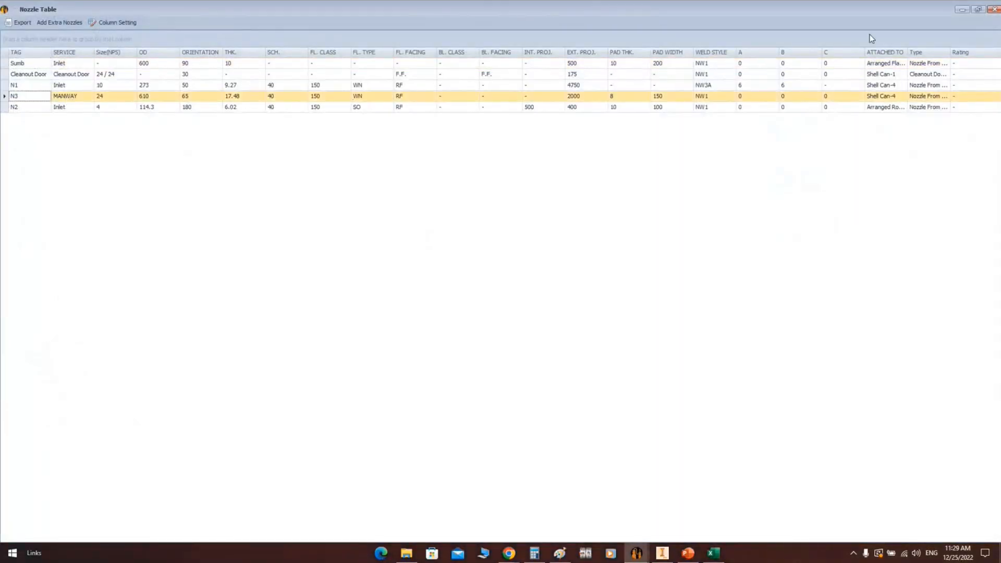
left_click(993, 10)
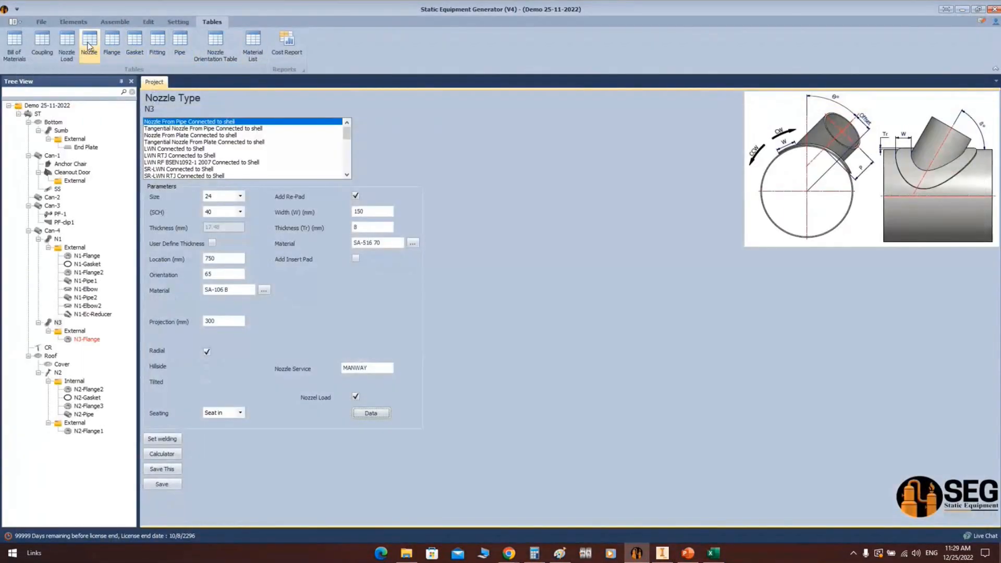
left_click(66, 43)
left_click(273, 243)
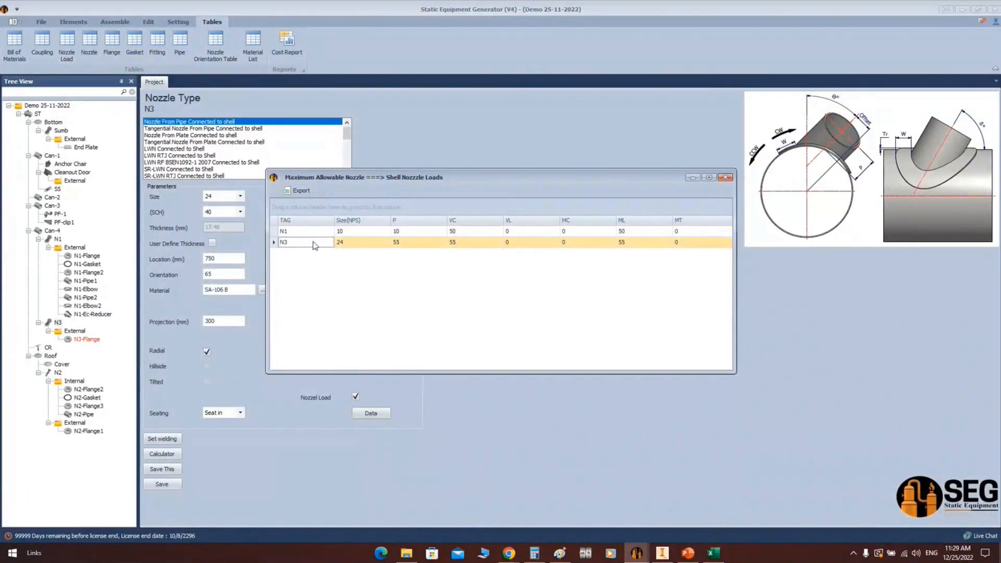
left_click(724, 178)
Start the Inventor assembly to build the N3 manway nozzle and its flange into the tank model
left_click(115, 22)
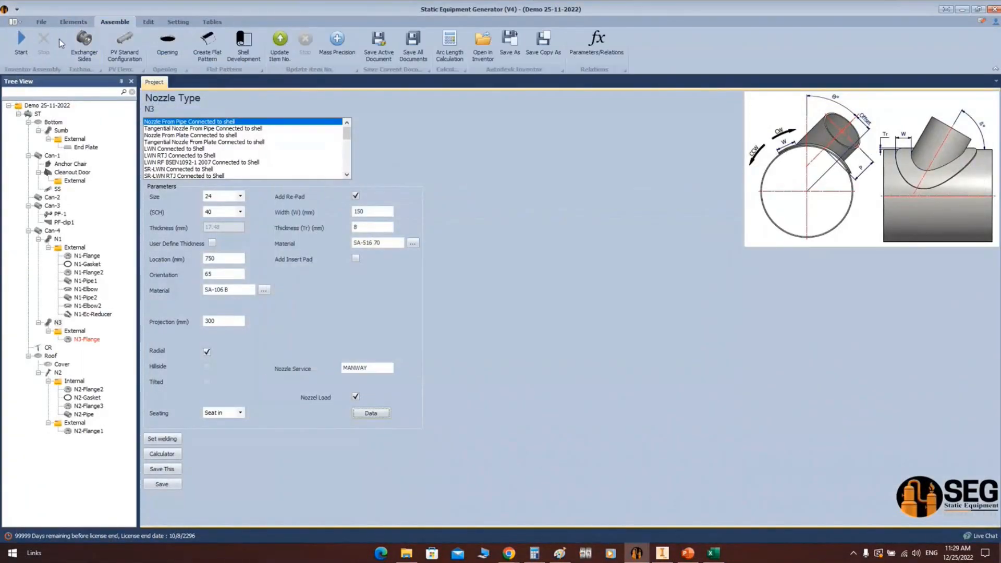
left_click(12, 45)
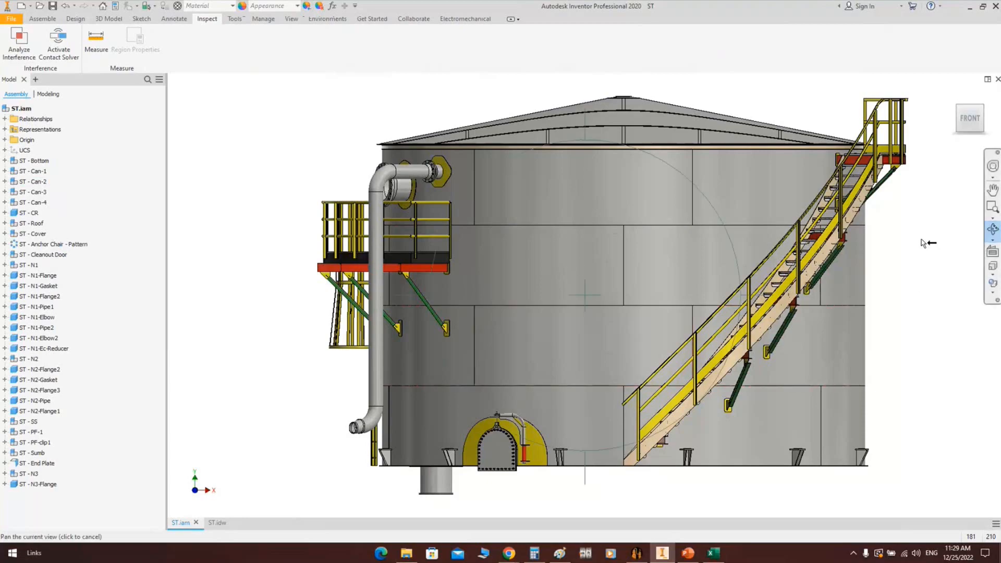
Examine the N3 manway nozzle and its flange on the tank shell beside the platform and the N1 piping
left_click(992, 228)
left_click_drag(457, 265, 517, 290)
scroll(605, 233, "down", 2)
left_click_drag(626, 263, 587, 263)
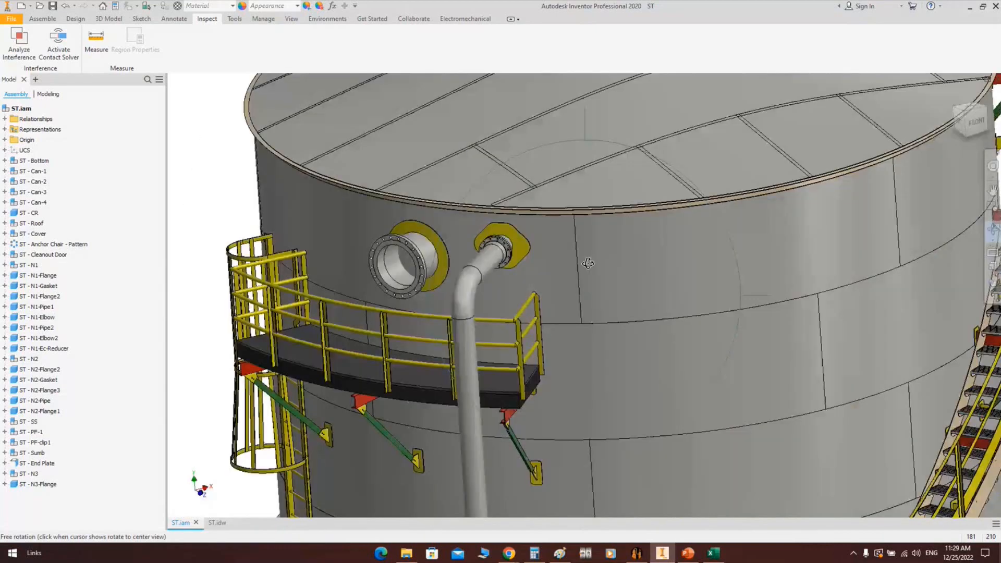
key("Escape")
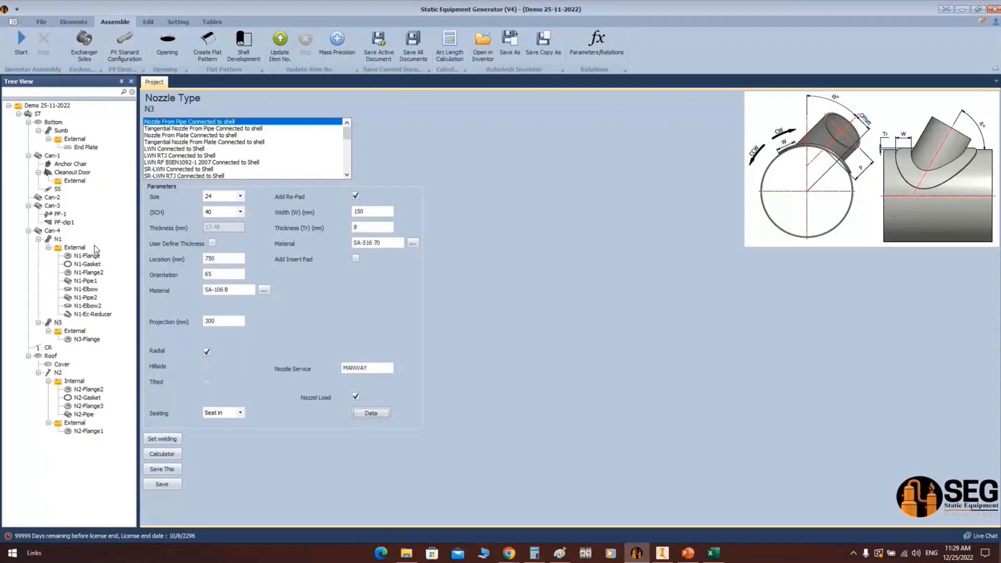
Open N3-Flange in Static Equipment Generator and preview the LWN RF, LWN RTJ and Slip on-RF ASME B16.5 flange types
left_click(86, 339)
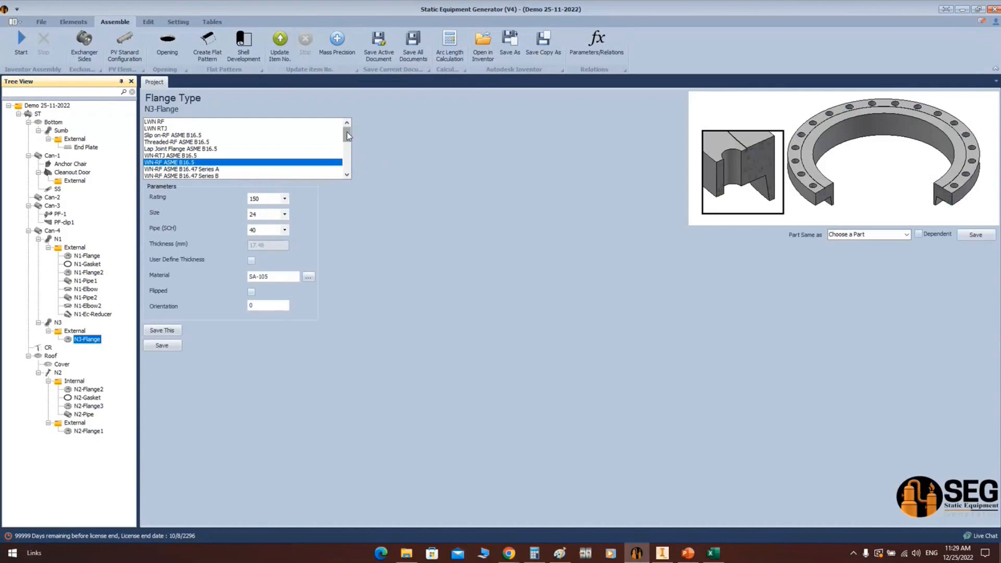
left_click(159, 123)
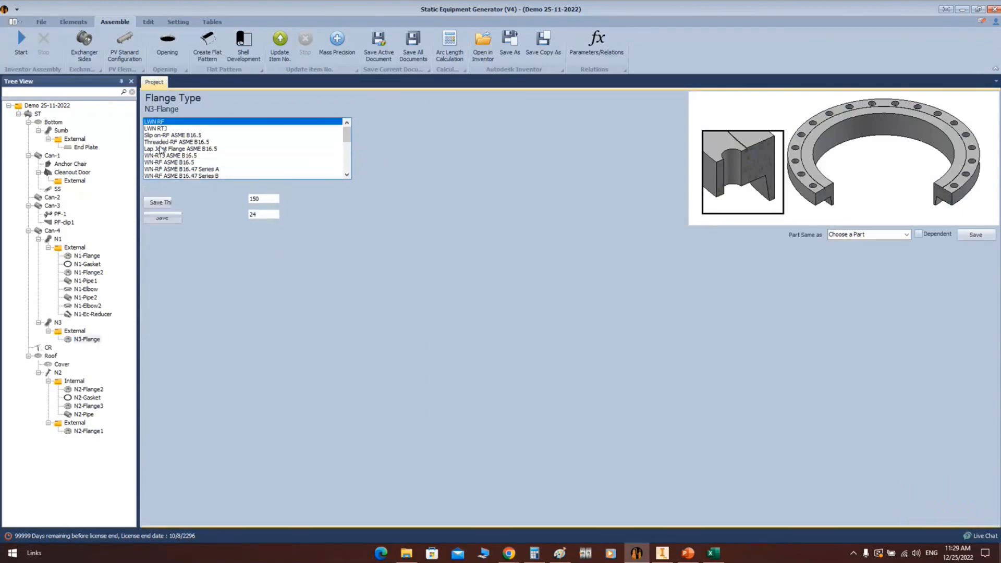
left_click(161, 129)
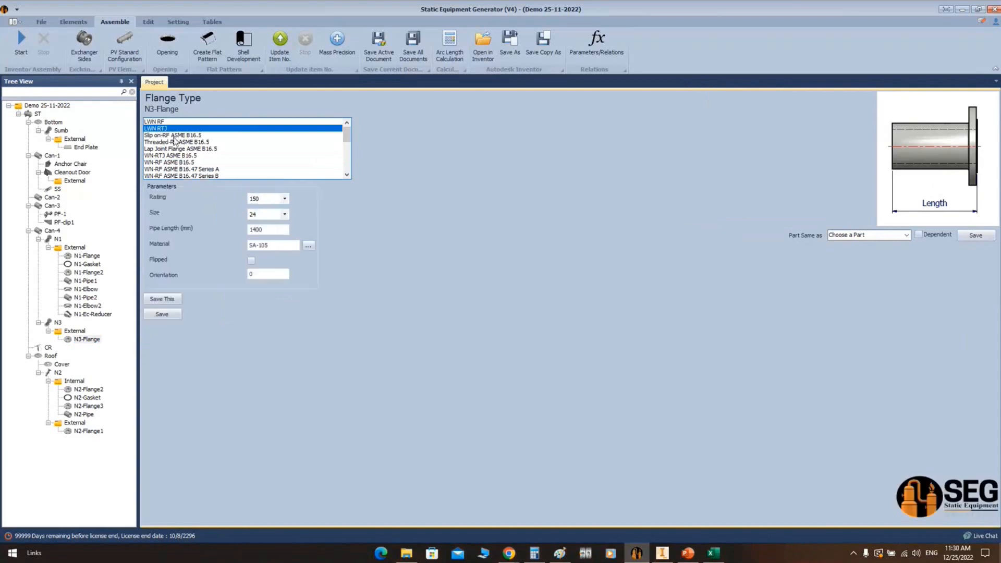
left_click(167, 136)
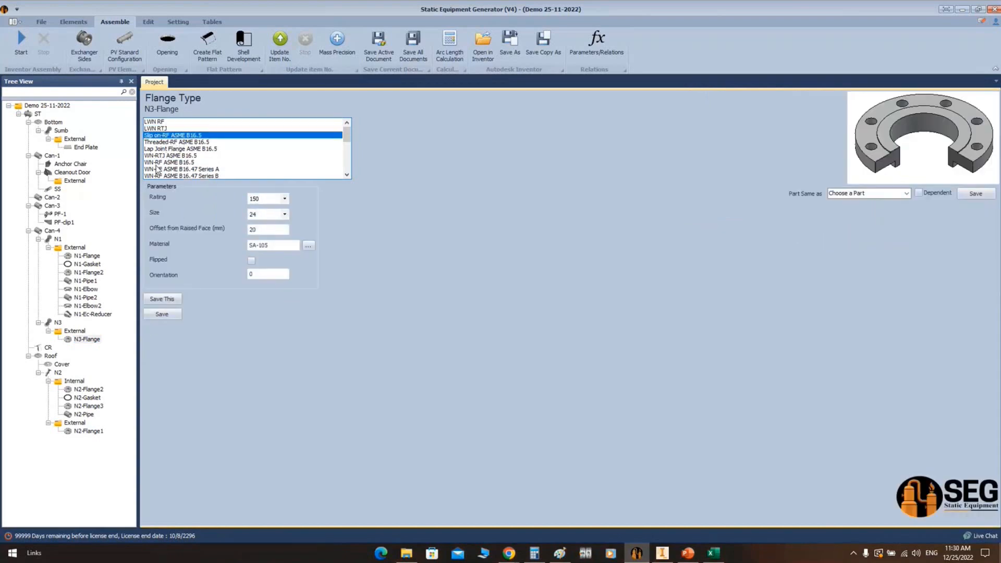
scroll(348, 143, "down", 3)
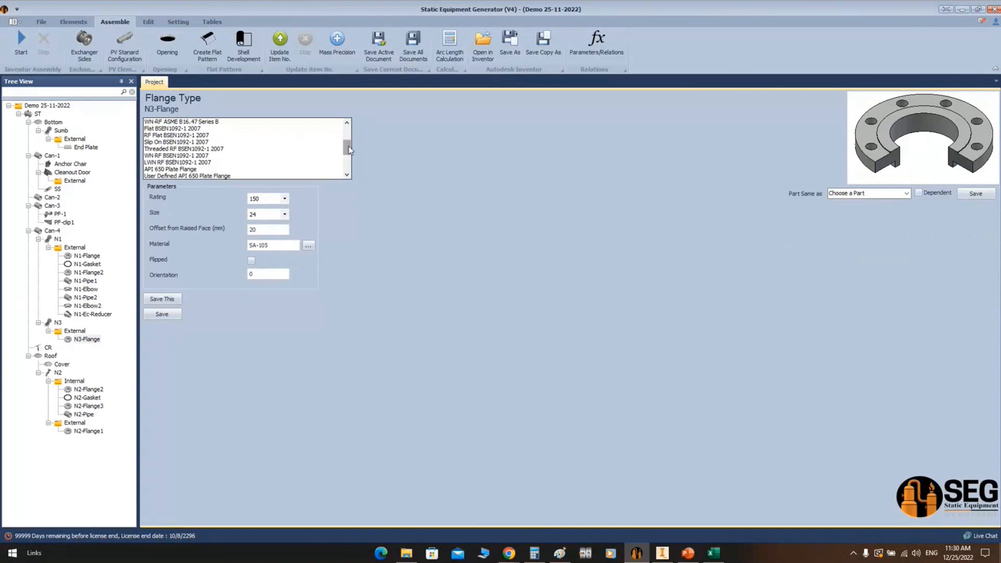
scroll(348, 151, "down", 1)
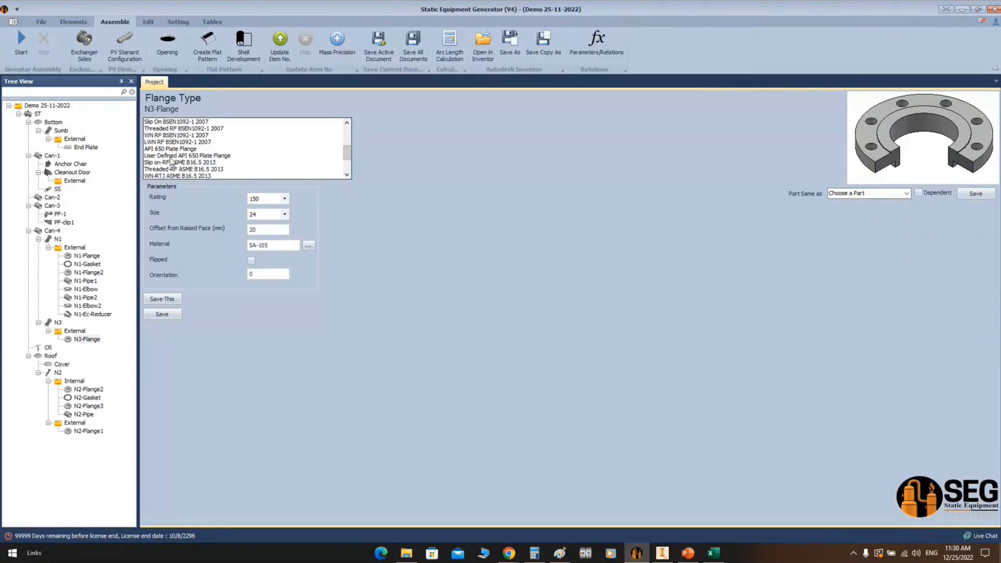
Change N3-Flange to a size 24 API 650 Plate Flange with user-defined minimum thickness 10, save it and start the assembly update
left_click(157, 149)
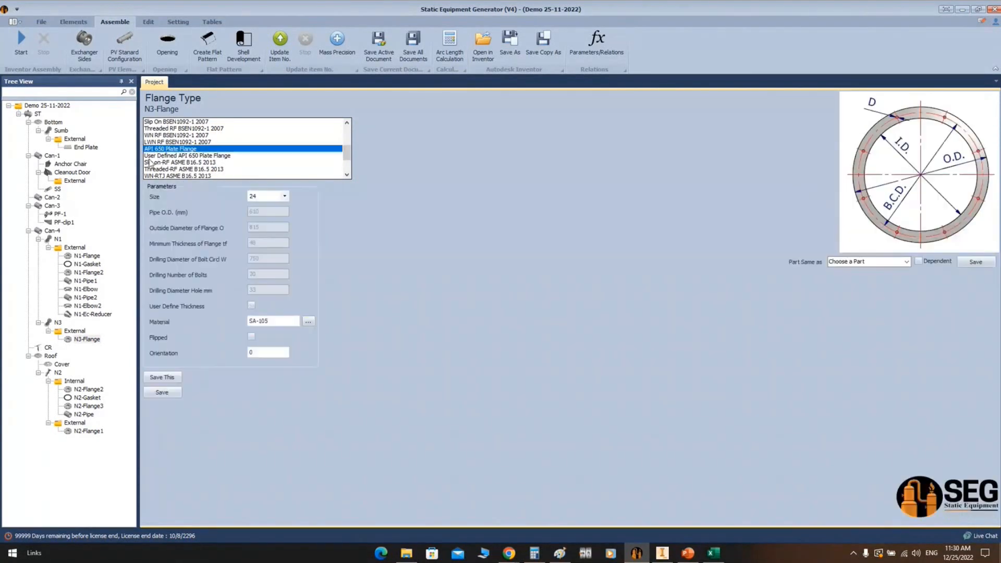
left_click(176, 156)
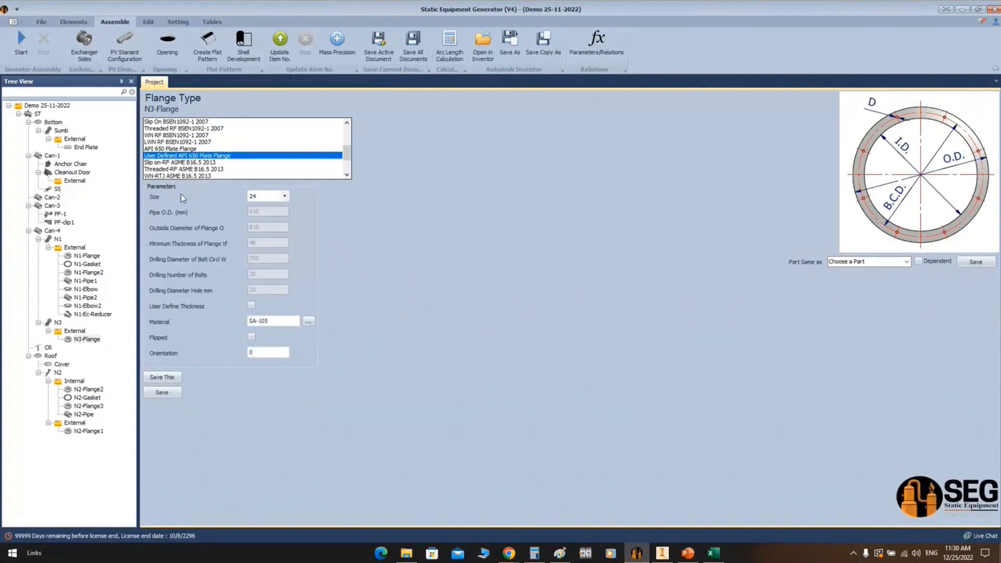
left_click(178, 150)
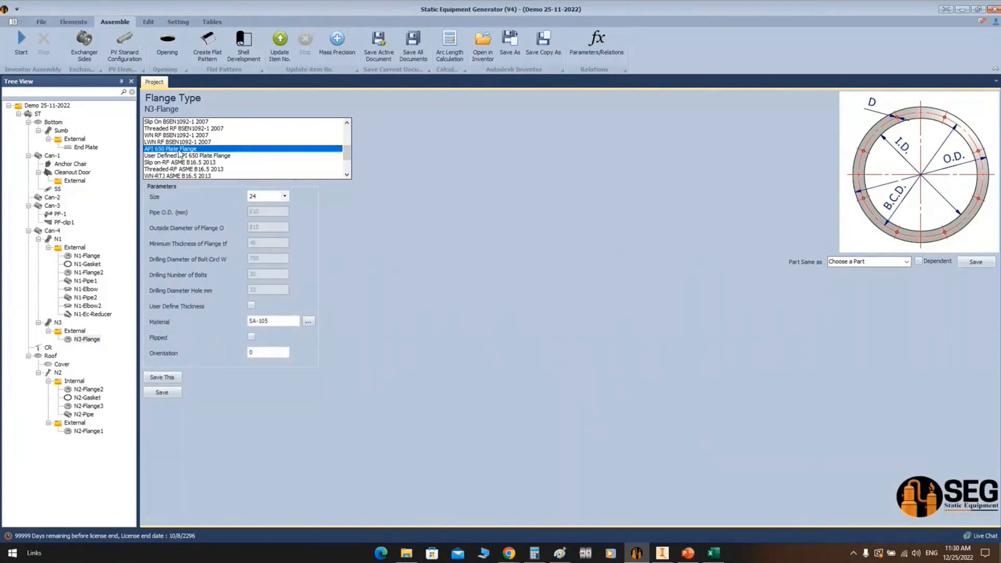
left_click(284, 197)
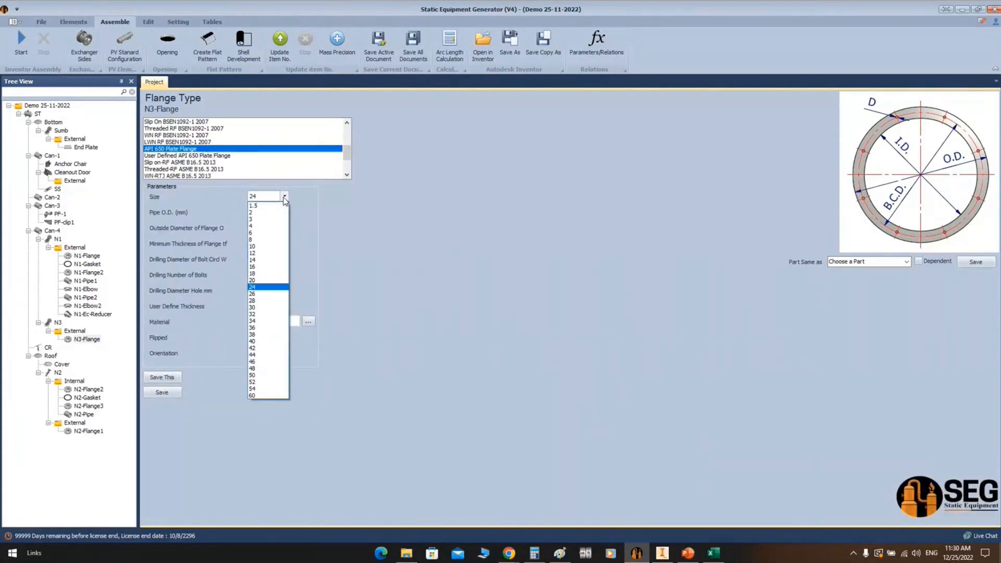
left_click(284, 197)
left_click(251, 305)
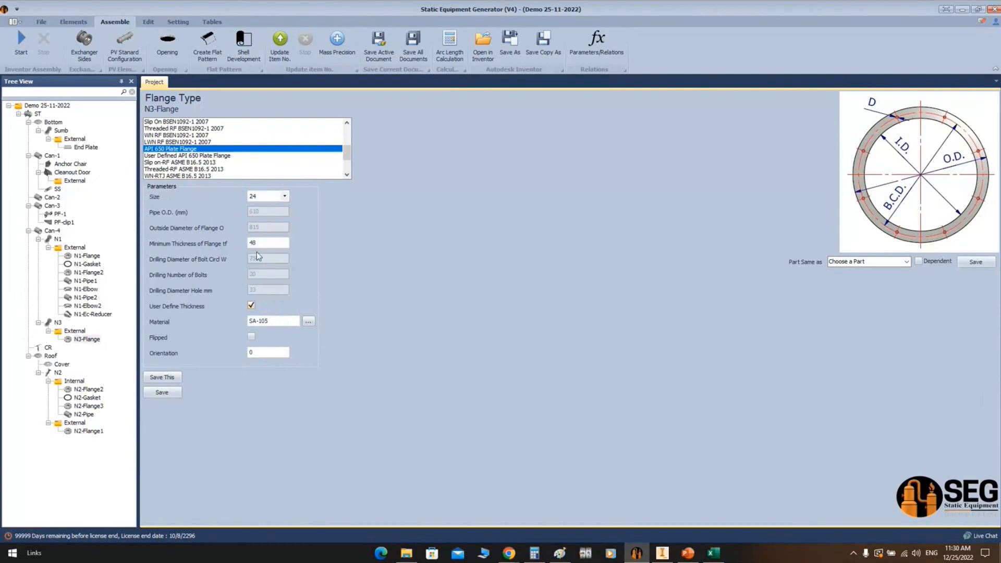
double_click(256, 244)
left_click(160, 392)
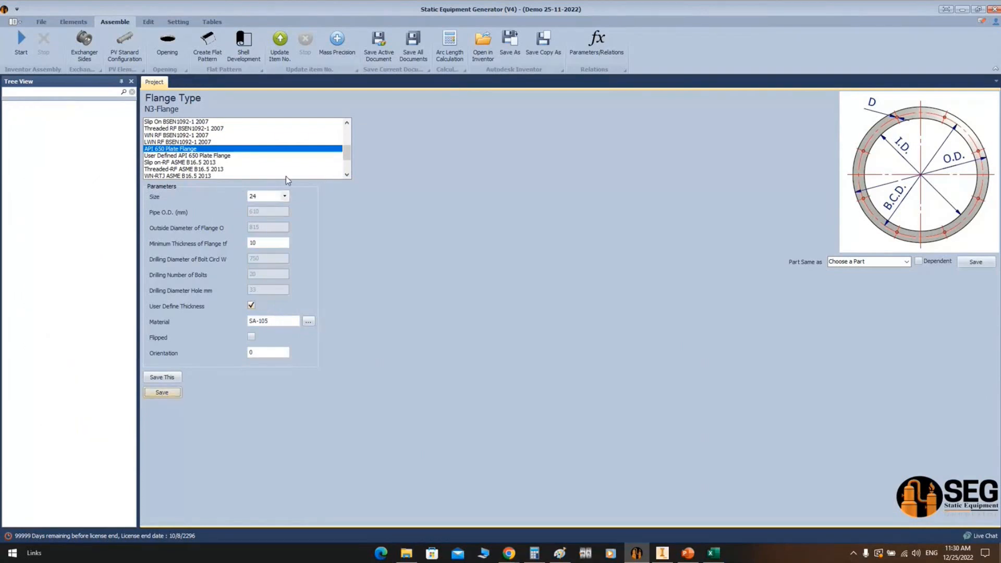
left_click(20, 42)
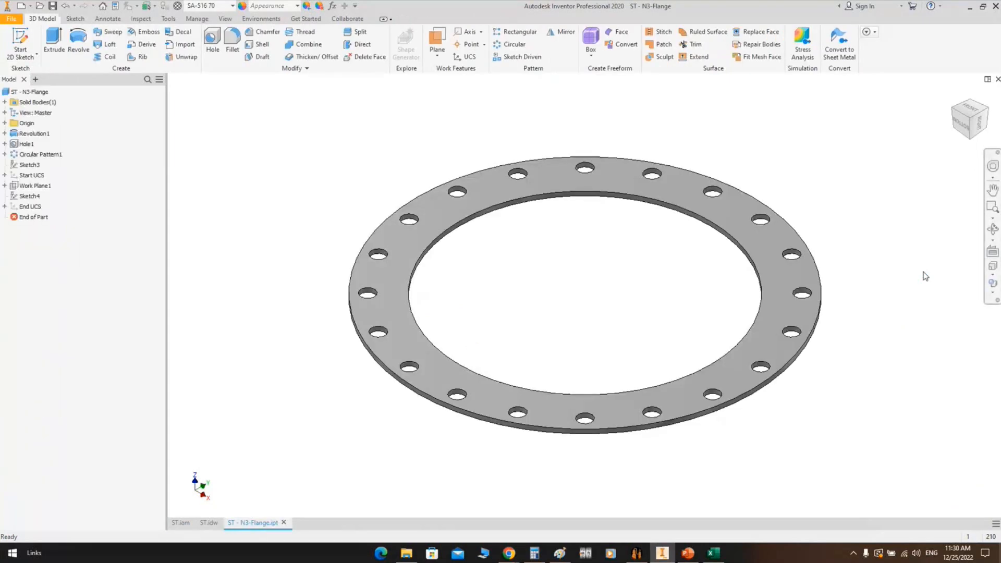
Switch back to Static Equipment Generator and look over the flange and other elements available for N1's external group
left_click(639, 555)
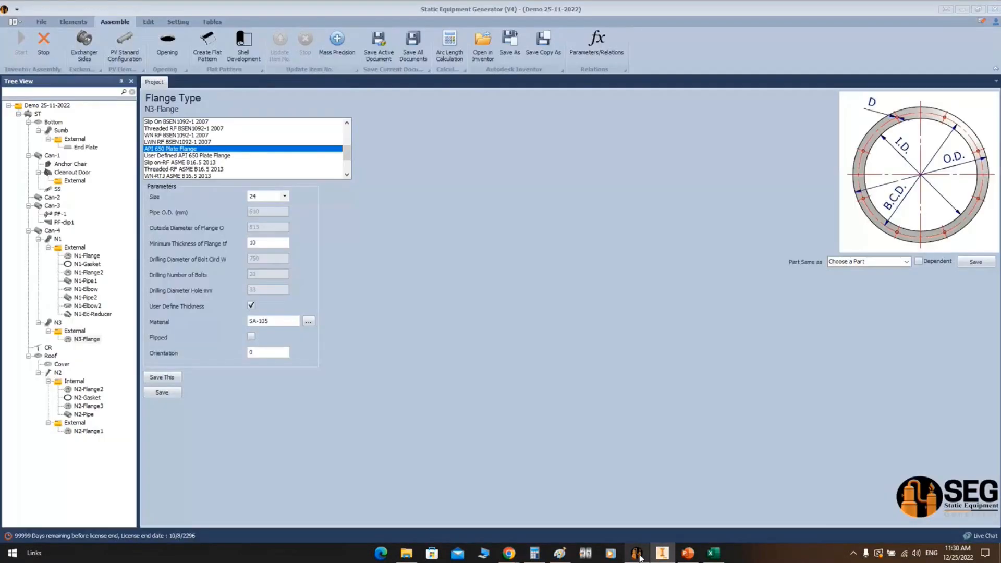
left_click(72, 247)
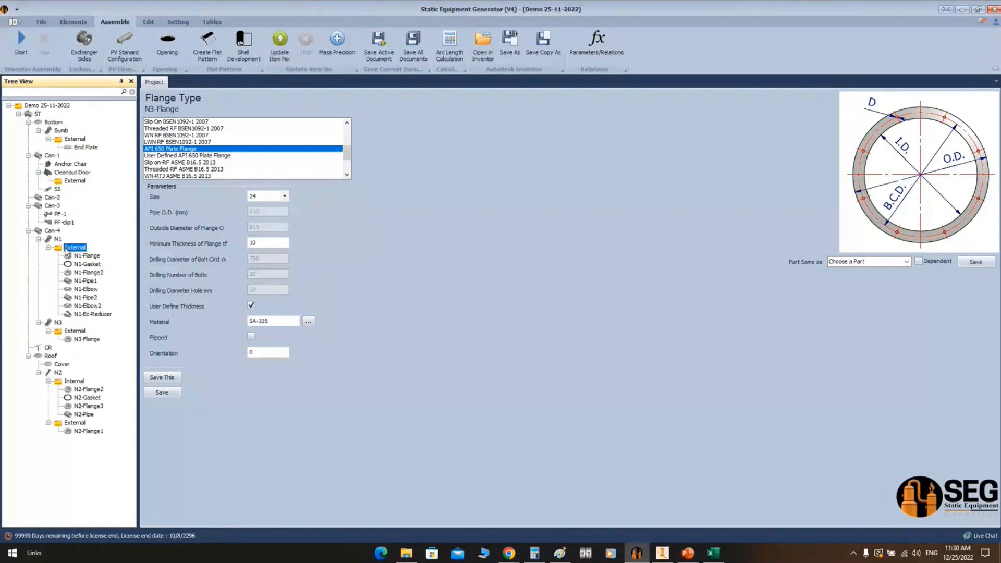
left_click(73, 22)
left_click(155, 42)
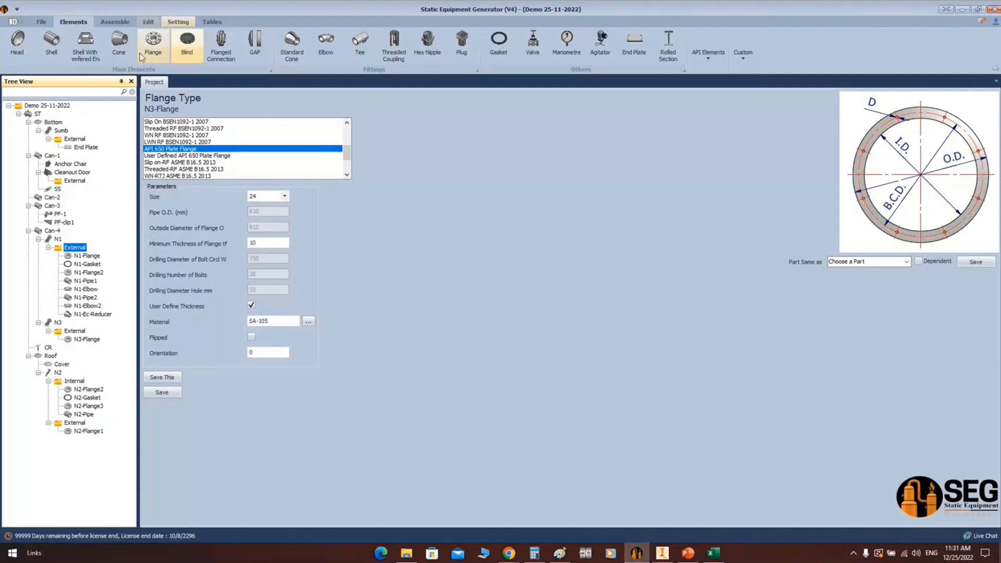
left_click(163, 57)
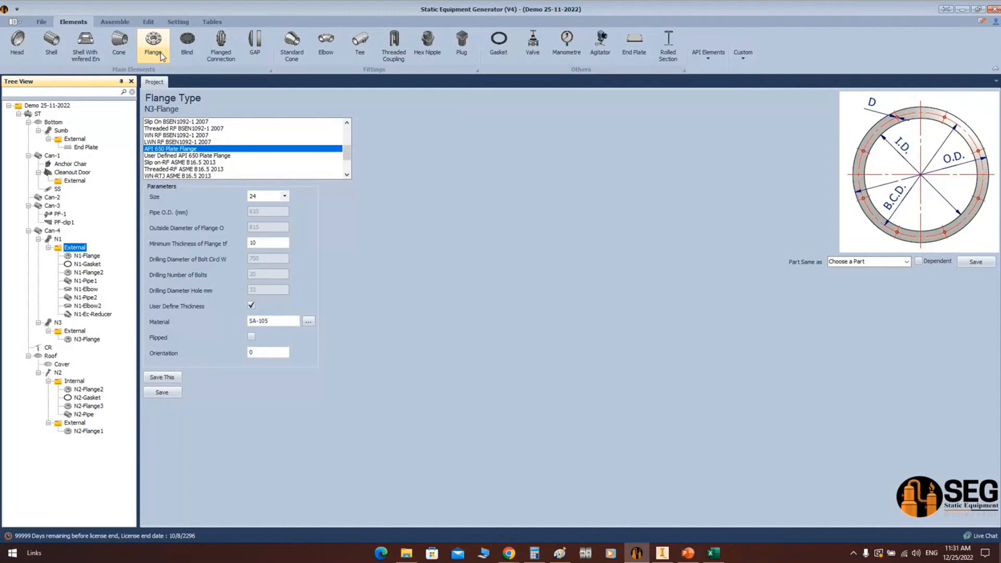
Switch to Inventor and inspect the N3 manway and the N1 nozzle piping on the tank shell up close
left_click(661, 553)
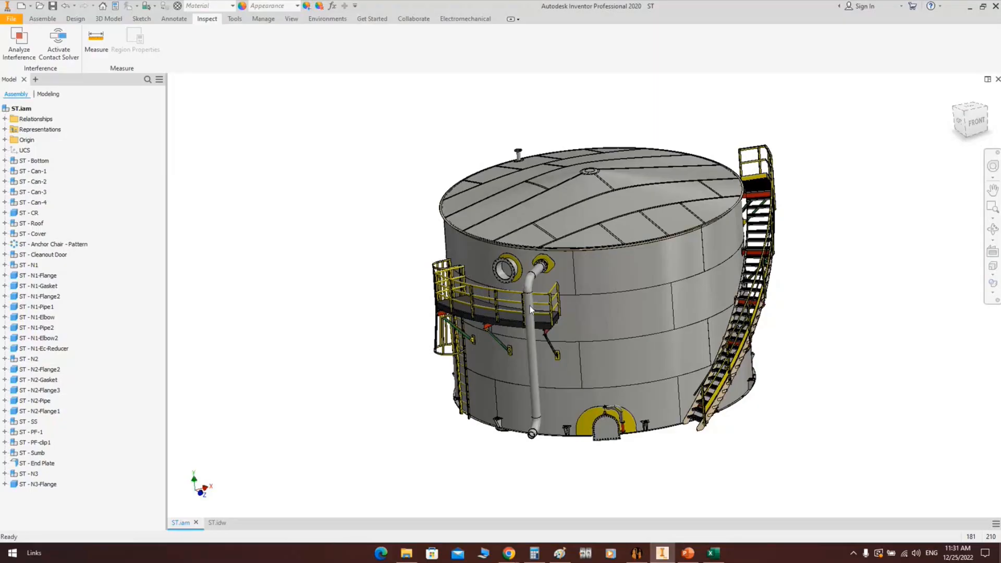
scroll(526, 286, "down", 4)
left_click(992, 230)
left_click_drag(826, 235, 480, 328)
scroll(469, 196, "down", 4)
left_click_drag(469, 196, 551, 198)
left_click_drag(578, 228, 583, 226)
right_click(540, 193)
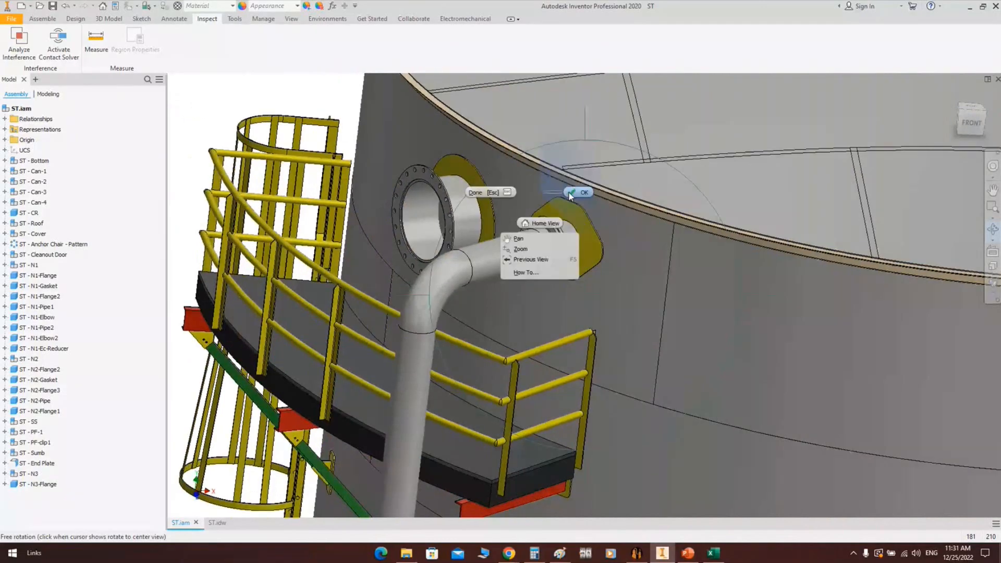
left_click(569, 194)
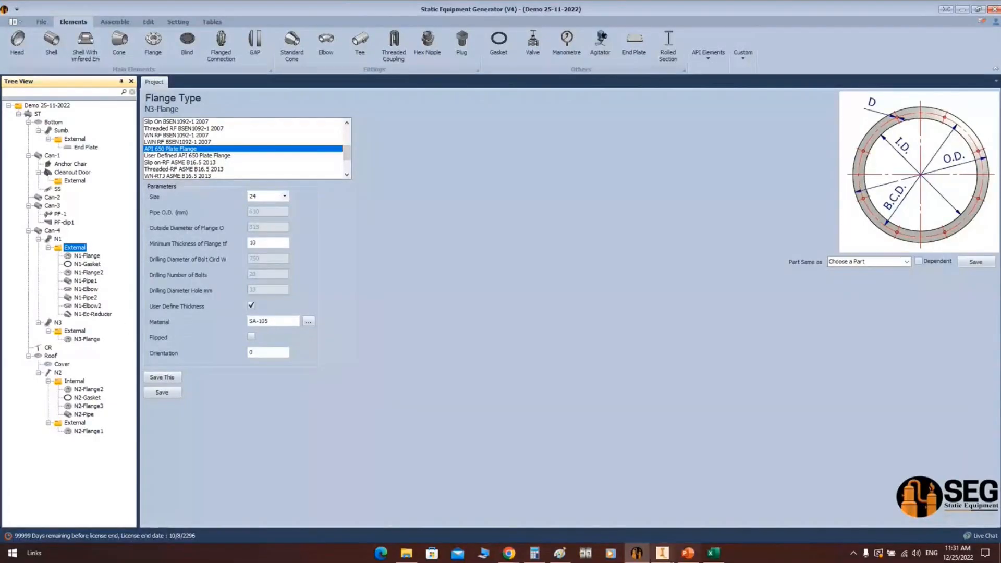
Regenerate the ST drawing with automatic table updates, excluding Notes, Welding Details, Client Document List and Vessel Document List
left_click(37, 114)
right_click(33, 114)
mouse_move(52, 140)
left_click(215, 153)
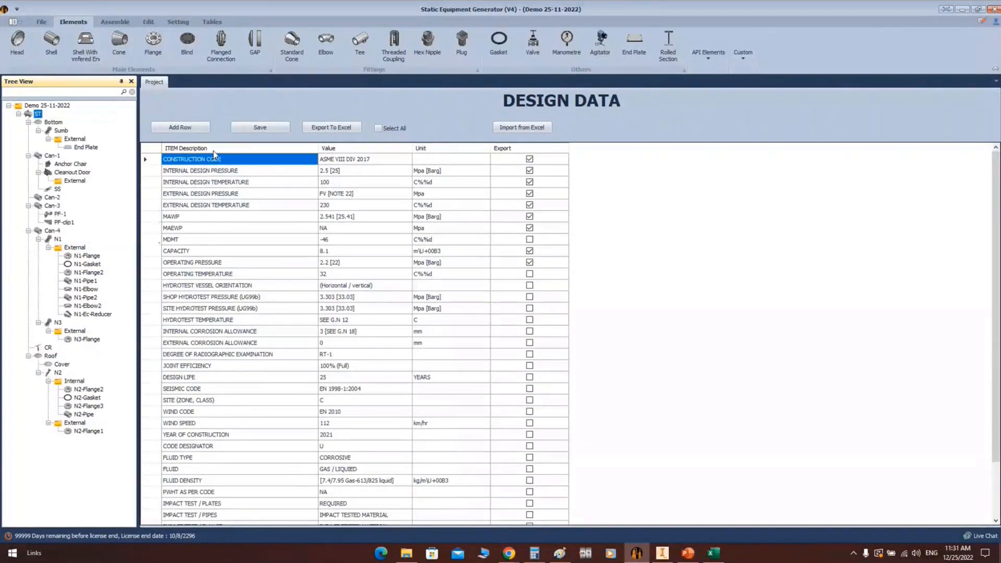
left_click(487, 198)
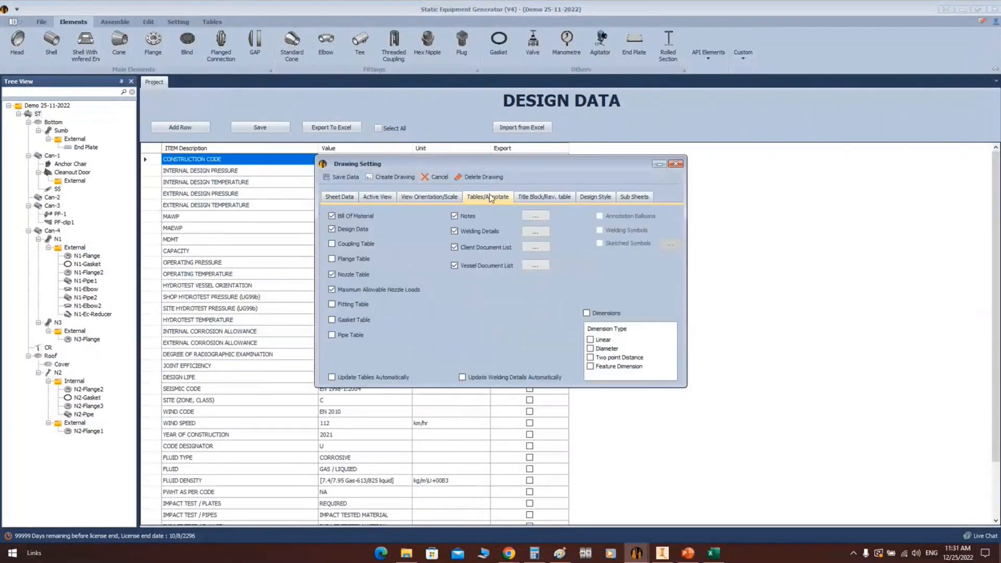
left_click(454, 265)
left_click(455, 247)
left_click(457, 232)
left_click(458, 215)
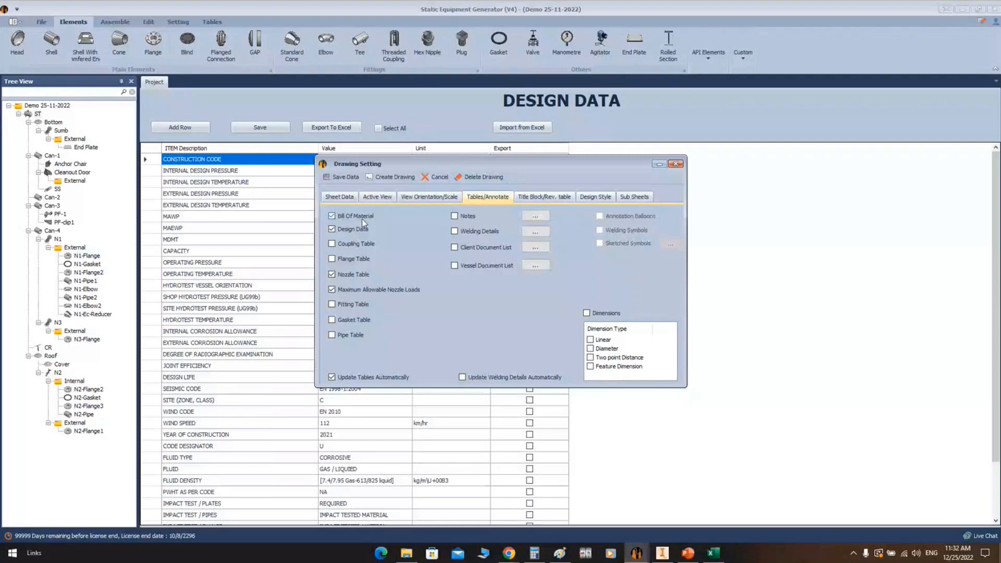
left_click(386, 178)
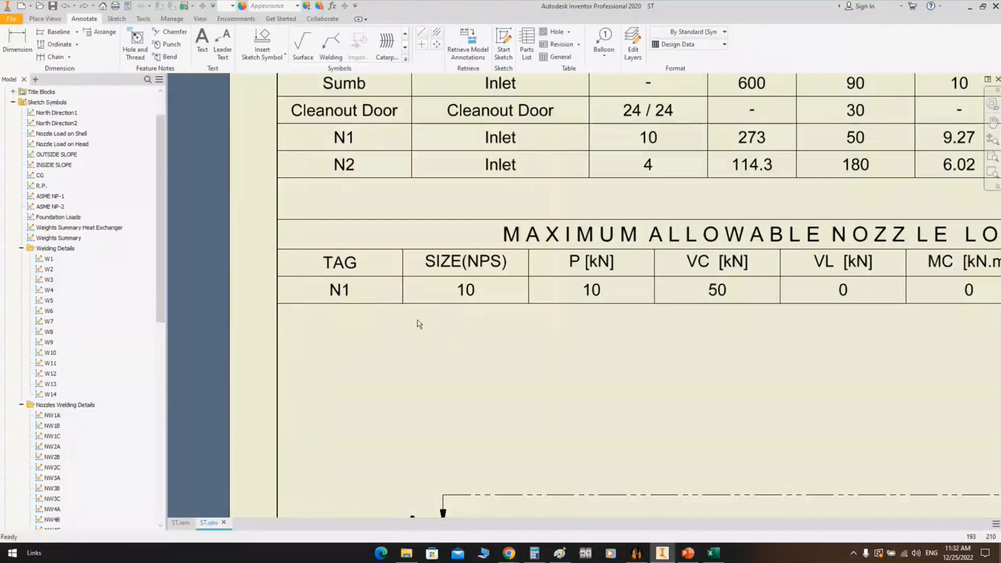
Check the N3 entries in the ST drawing's updated nozzle table and maximum allowable nozzle loads table
key("Home")
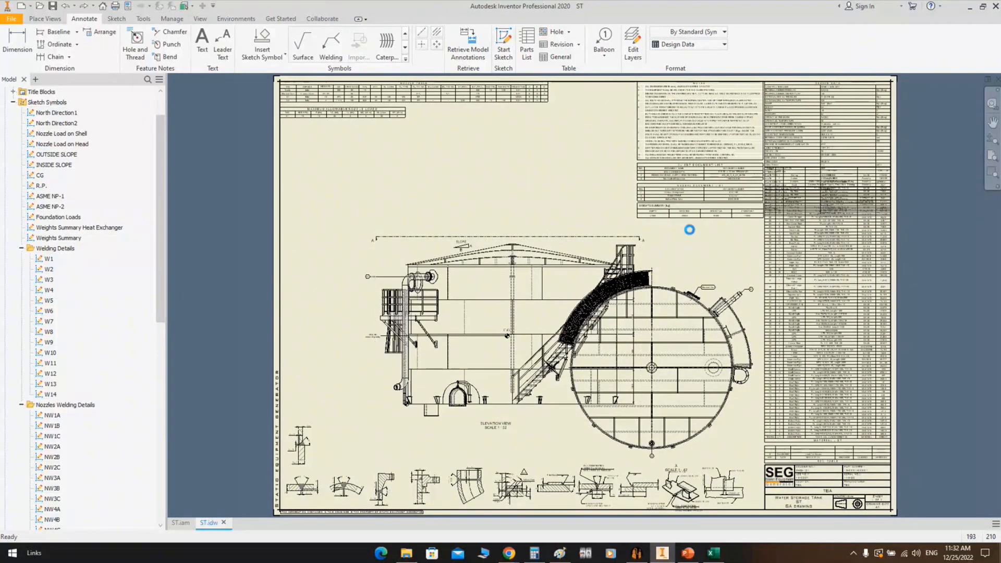
double_click(842, 311)
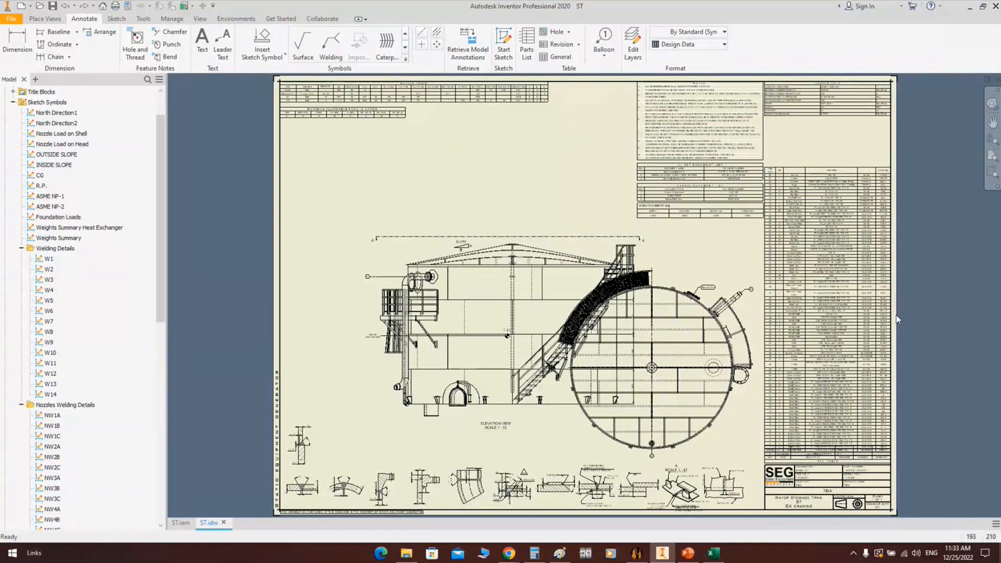
left_click(323, 90)
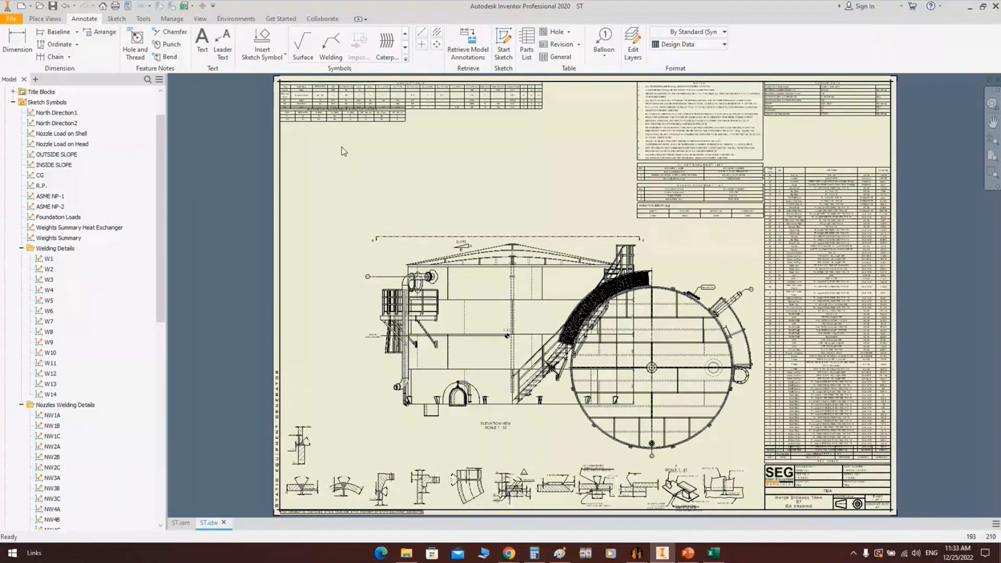
left_click(312, 84)
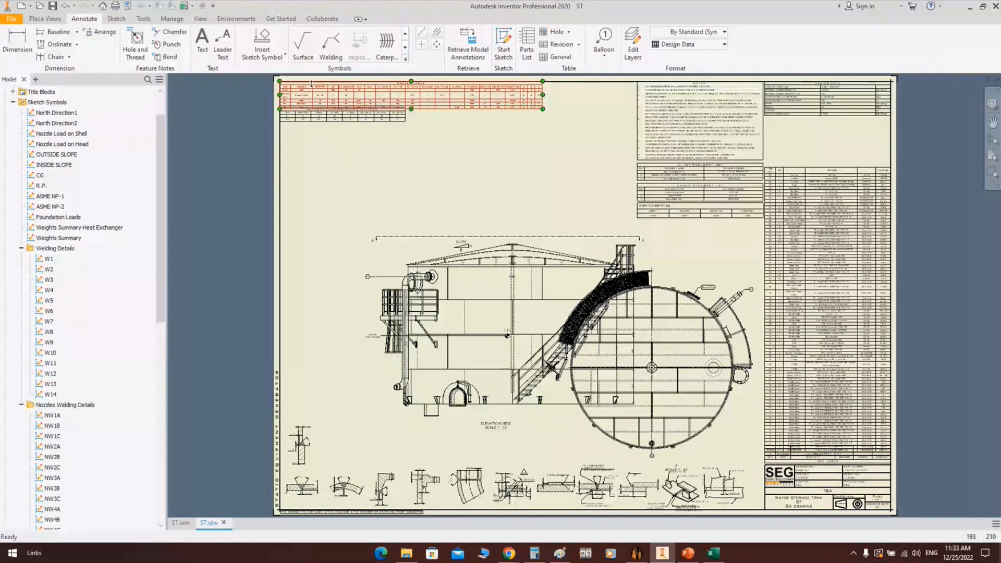
scroll(299, 89, "up", 8)
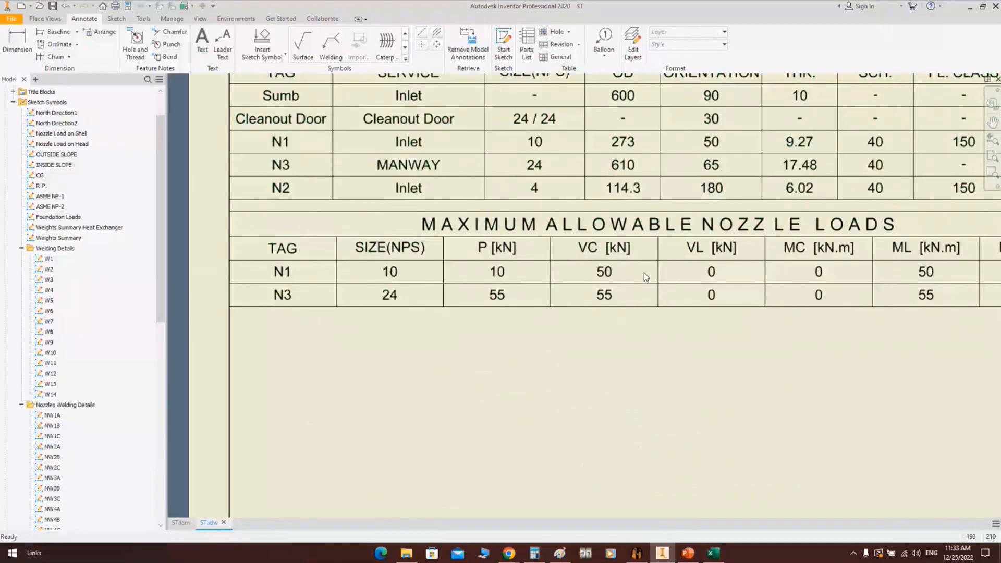
middle_click_drag(643, 273, 615, 275)
scroll(274, 290, "down", 8)
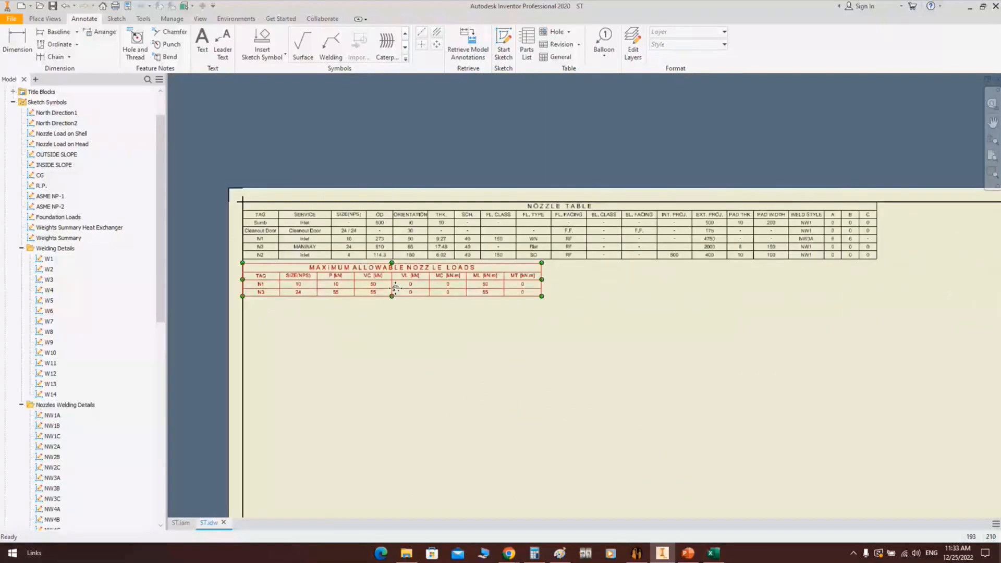
Move the elevation view beneath the nozzle tables, clear of the circular plan view
key("Home")
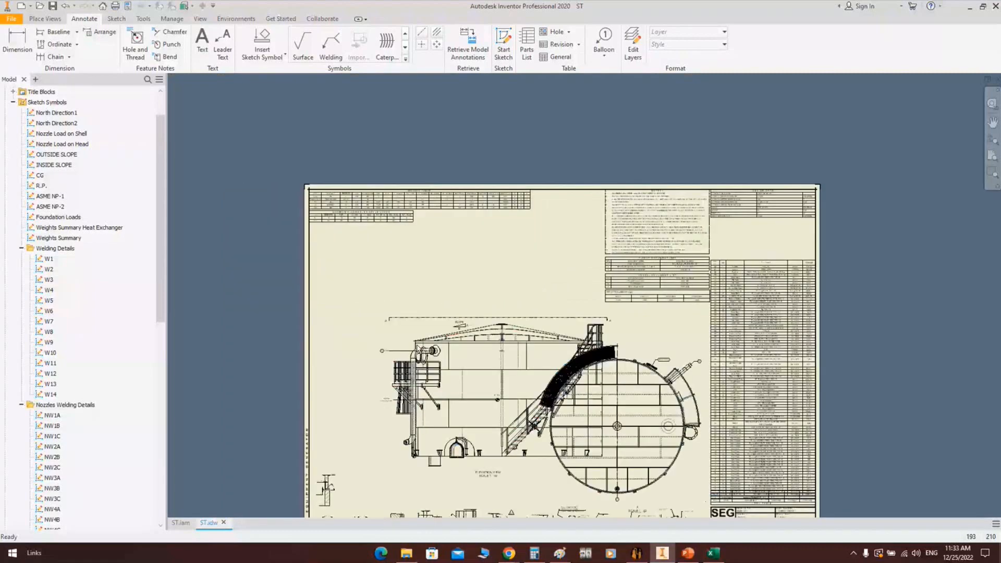
left_click_drag(457, 380, 397, 303)
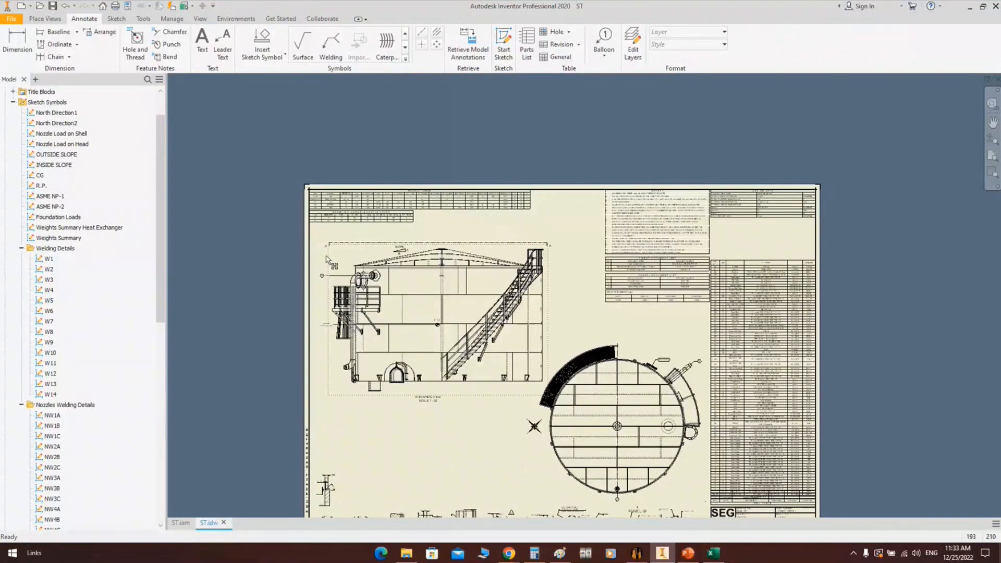
scroll(329, 223, "up", 3)
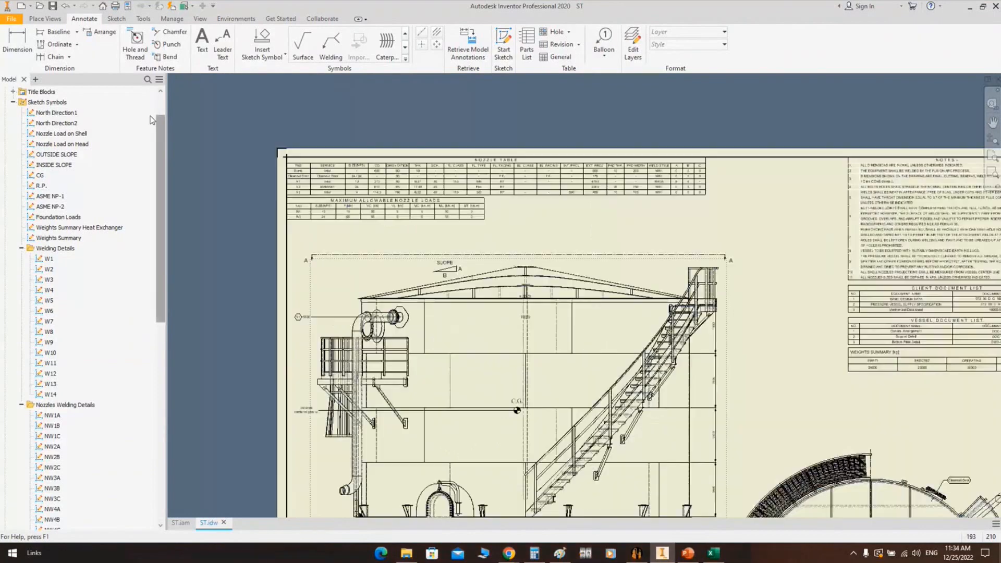
Place one Nozzle Load on Shell sketch symbol beside the nozzle table, between it and the notes
scroll(132, 237, "up", 2)
double_click(61, 175)
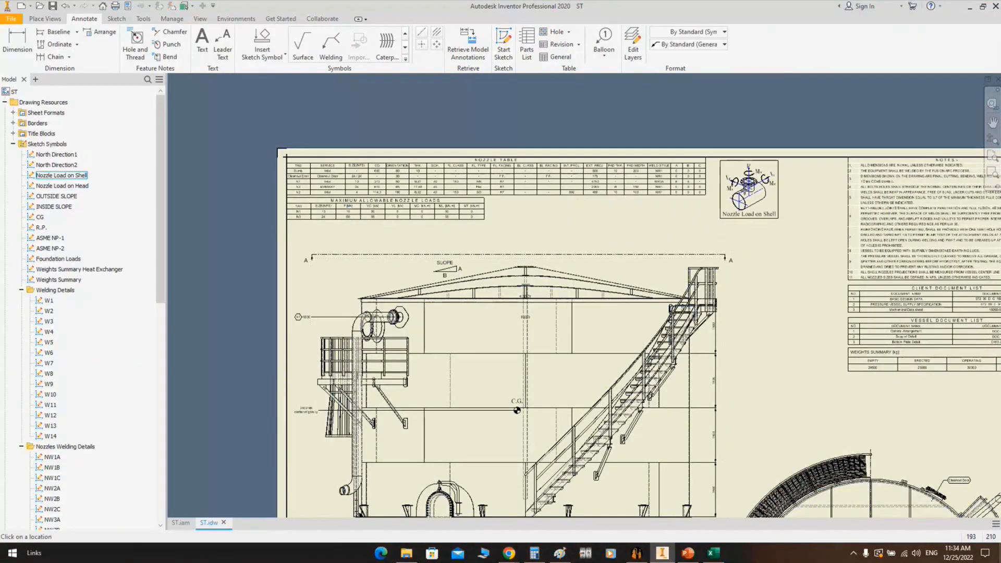
left_click(743, 191)
scroll(99, 369, "down", 12)
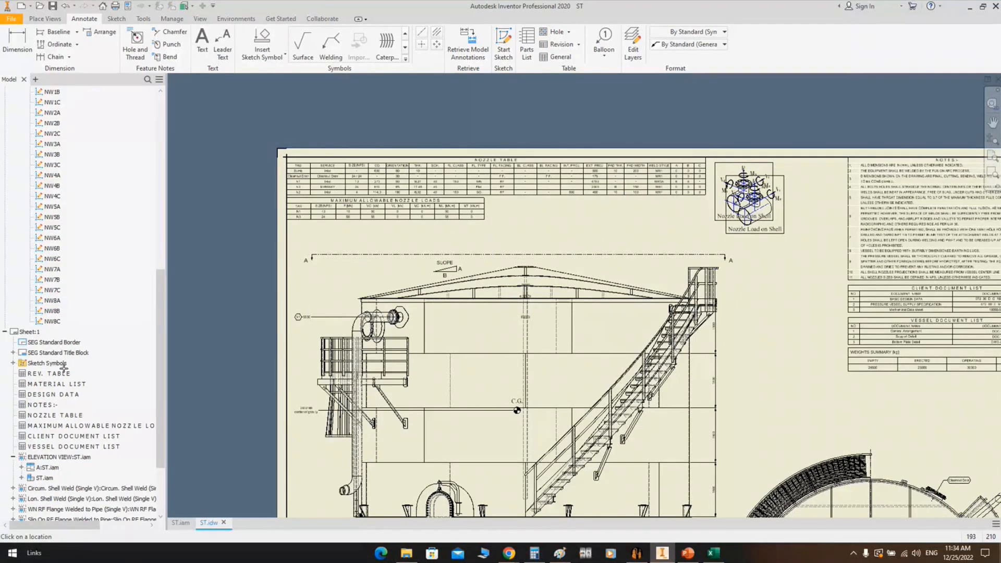
key("Escape")
Move the material list up on the sheet so it sits clear above the REV. TABLE
scroll(56, 291, "up", 8)
scroll(56, 291, "up", 3)
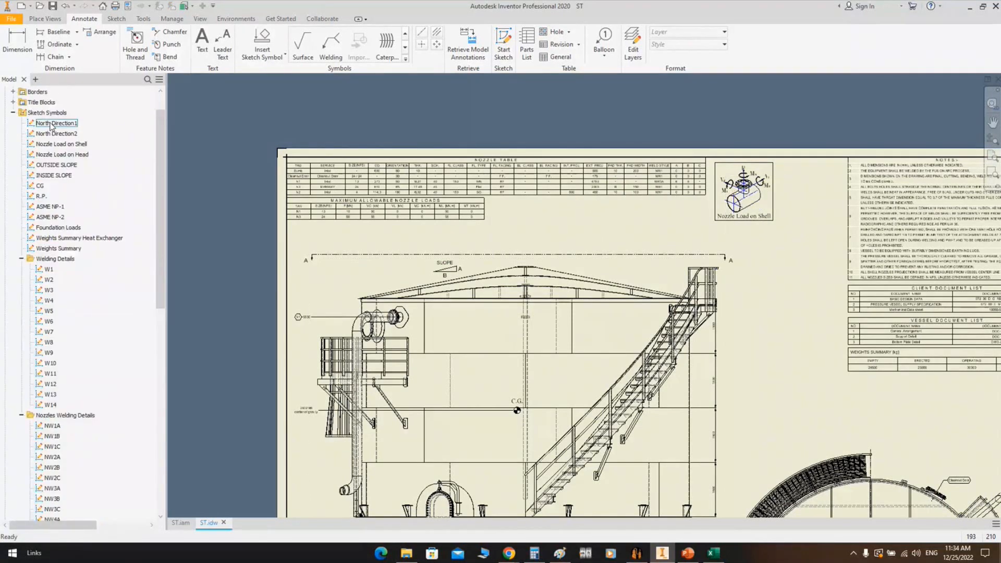
left_click(13, 112)
left_click(73, 269)
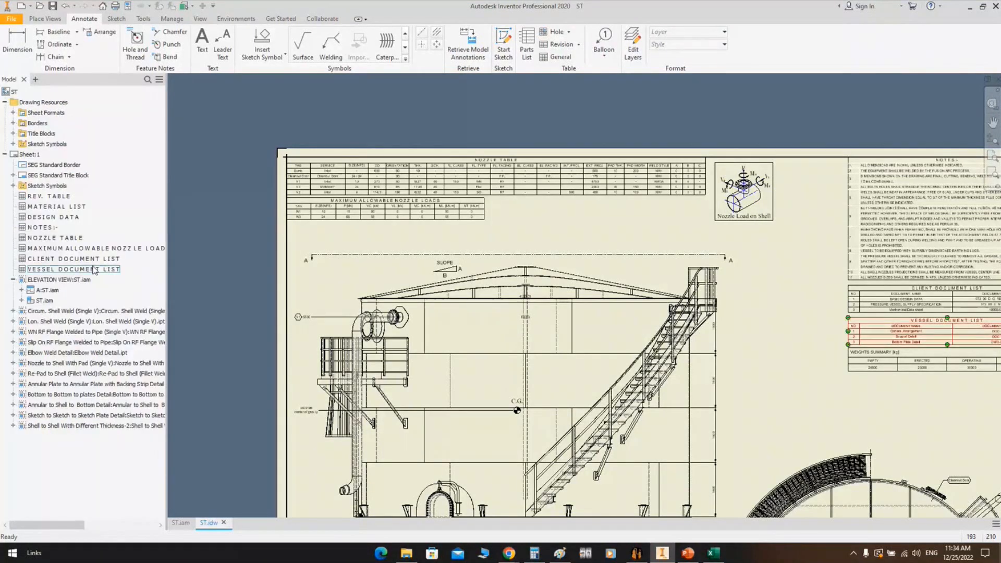
left_click(603, 219)
middle_click_drag(604, 219, 212, 25)
scroll(520, 448, "down", 4)
middle_click_drag(520, 448, 580, 280)
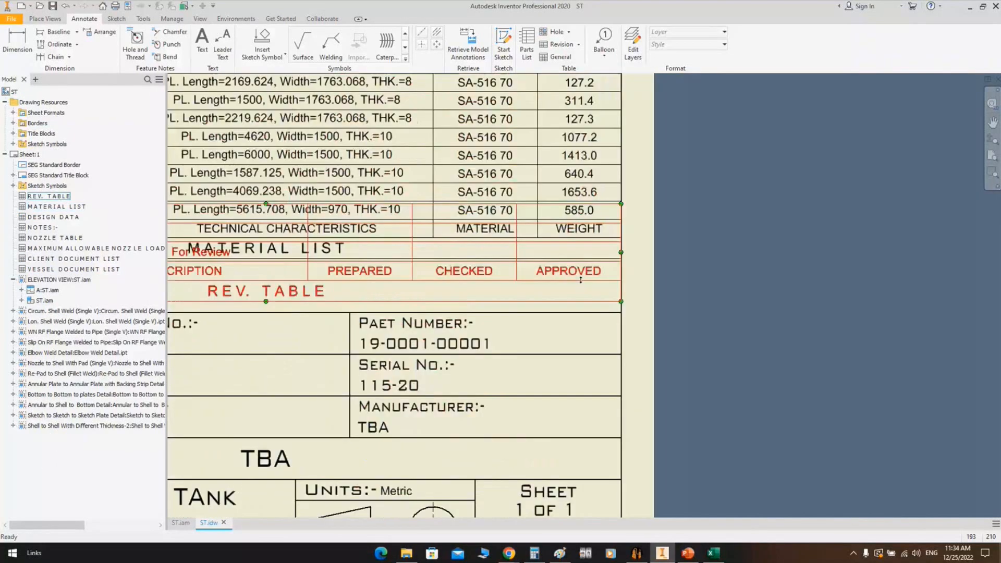
left_click_drag(590, 207, 589, 151)
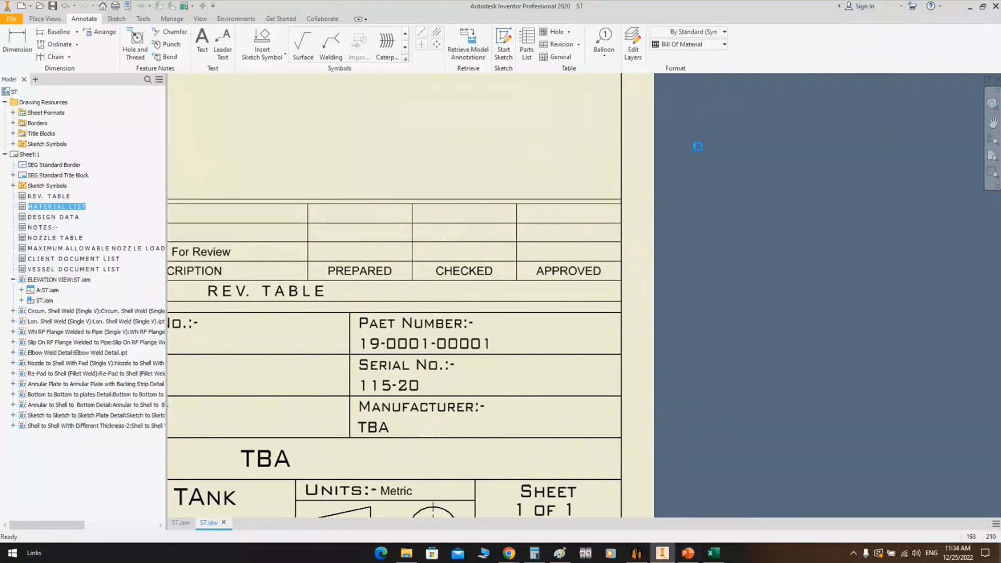
left_click(685, 151)
Examine the material list from its total quantity row down through the plate, pipe and profile items
scroll(685, 151, "up", 5)
middle_click_drag(656, 157, 634, 383)
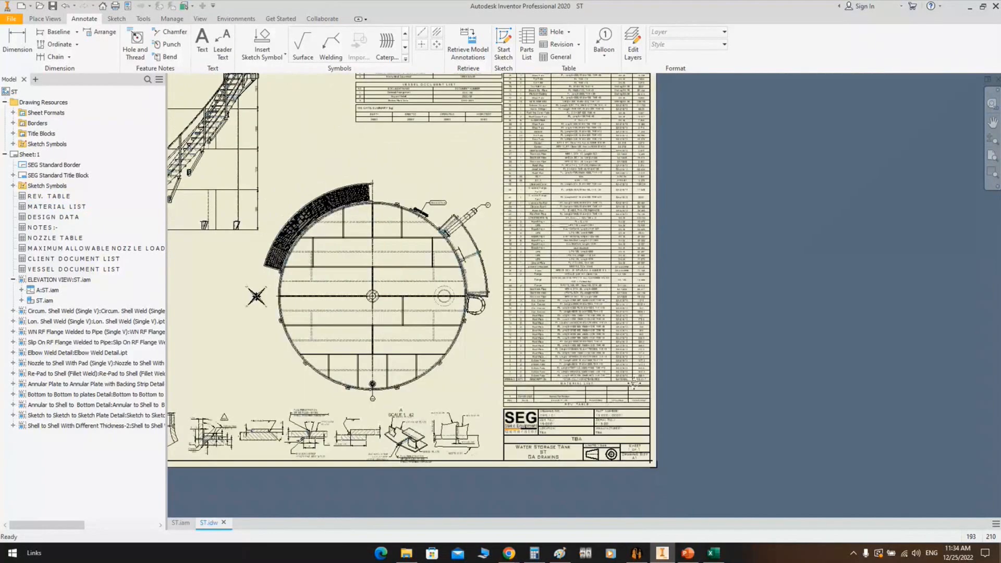
scroll(521, 156, "down", 8)
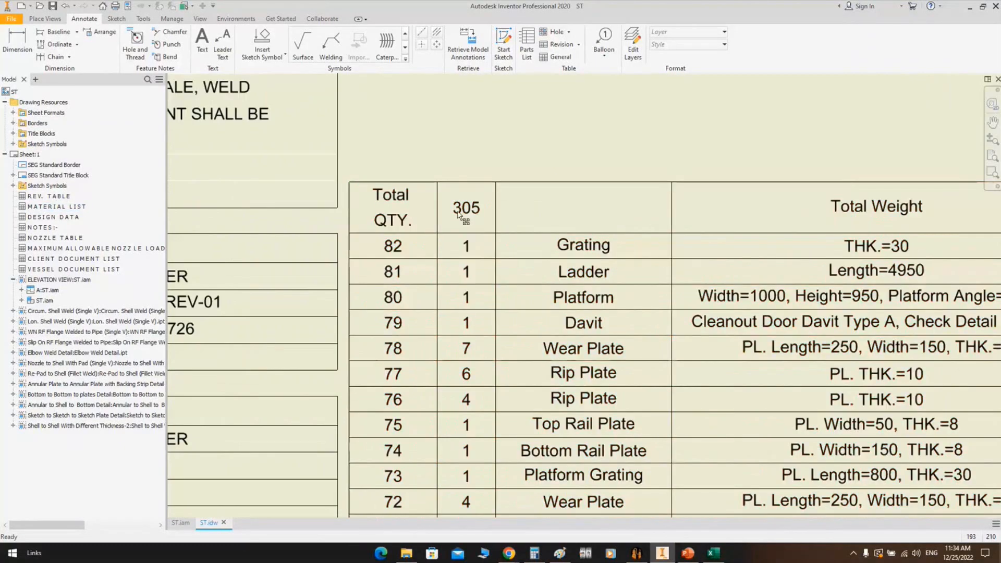
scroll(469, 215, "up", 2)
scroll(469, 182, "up", 4)
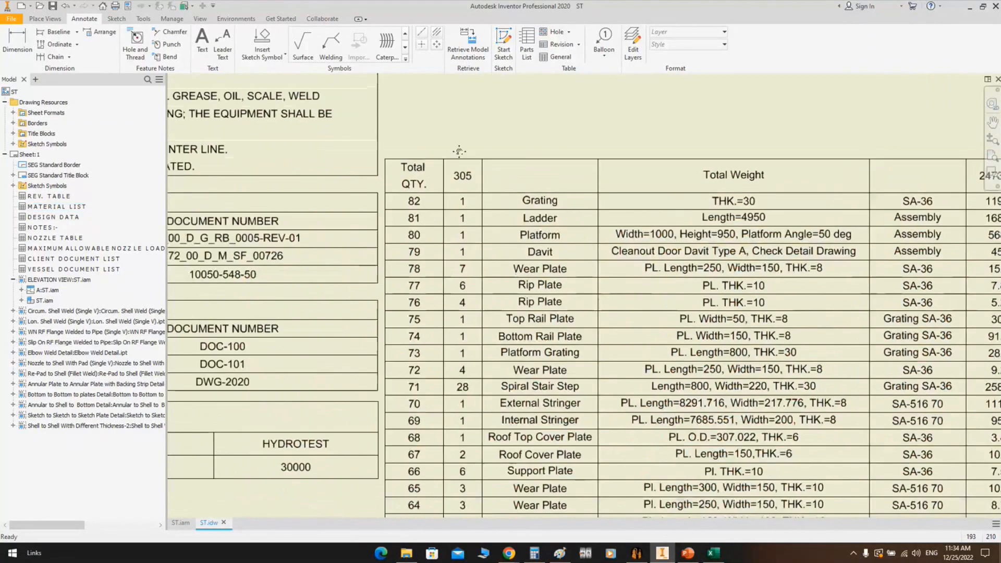
scroll(459, 151, "up", 4)
scroll(477, 375, "down", 4)
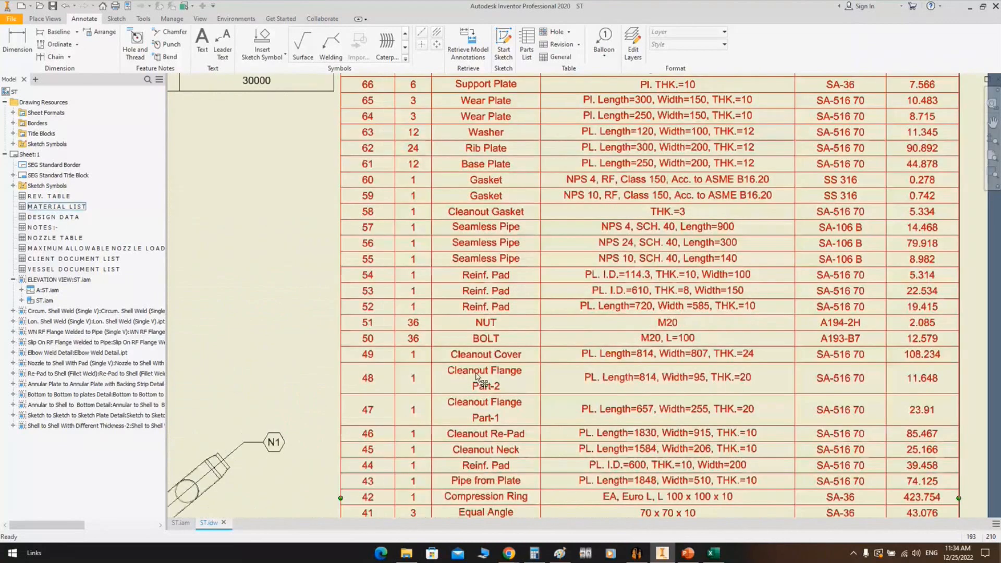
scroll(414, 339, "up", 2)
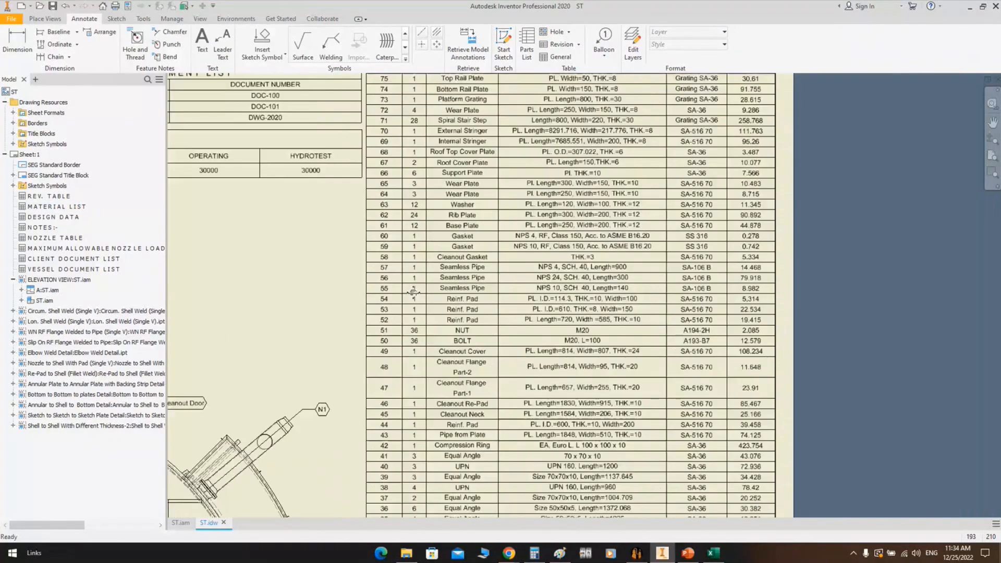
middle_click_drag(413, 291, 413, 120)
scroll(412, 352, "down", 3)
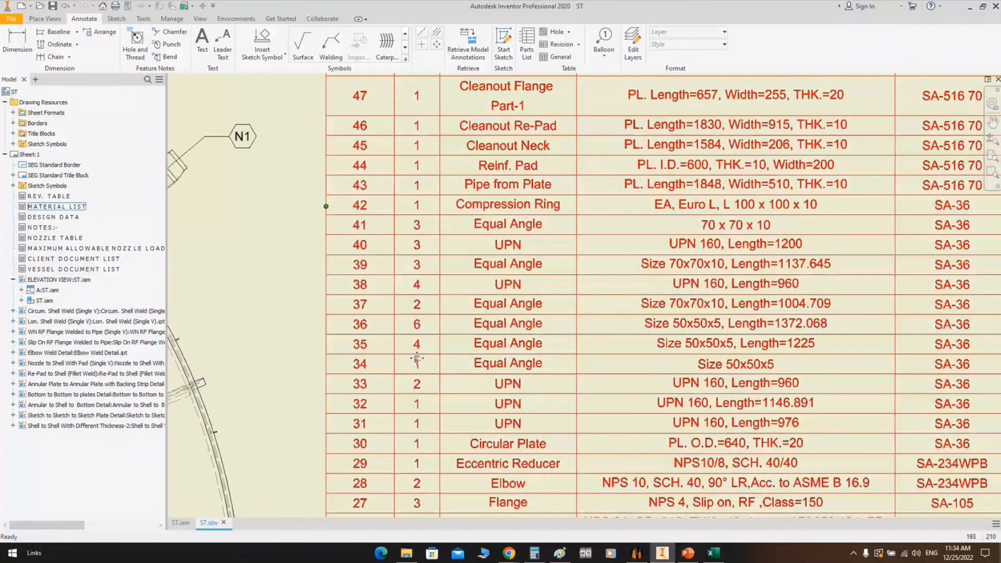
middle_click_drag(416, 358, 401, 162)
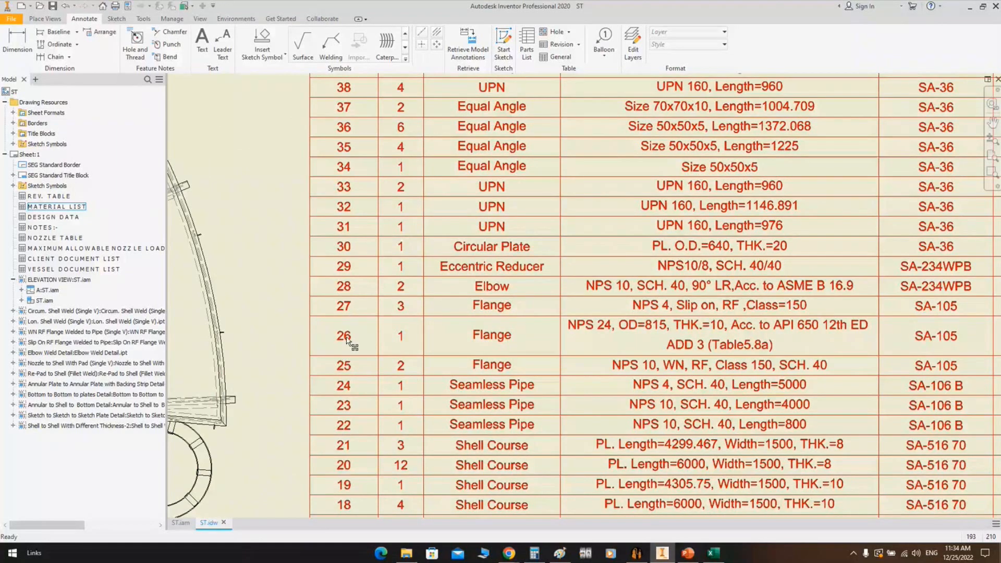
Examine the description, material and weight of the NPS 24 flange in the material list, and then the whole sheet
scroll(352, 336, "down", 3)
middle_click_drag(569, 342, 303, 295)
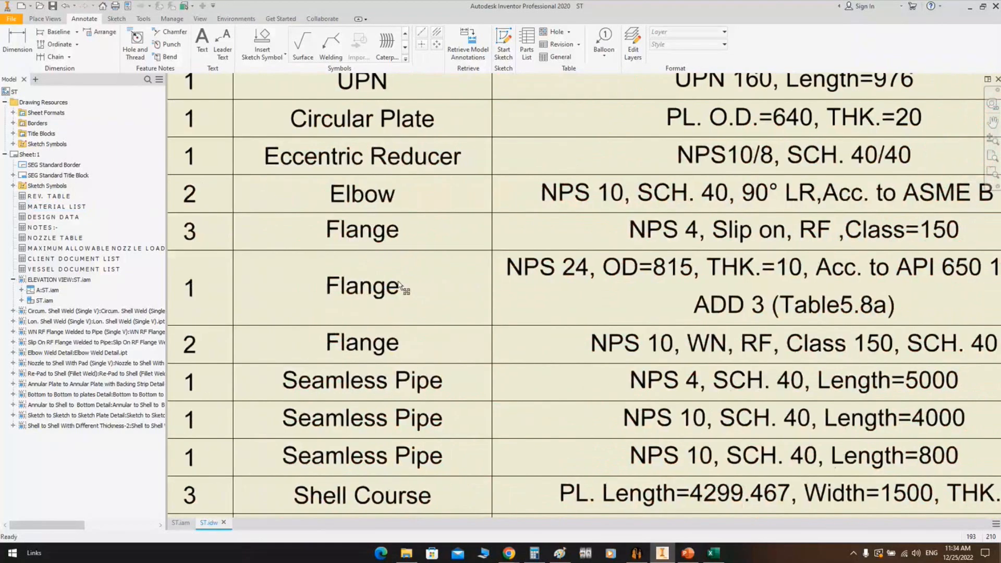
middle_click_drag(558, 302, 264, 299)
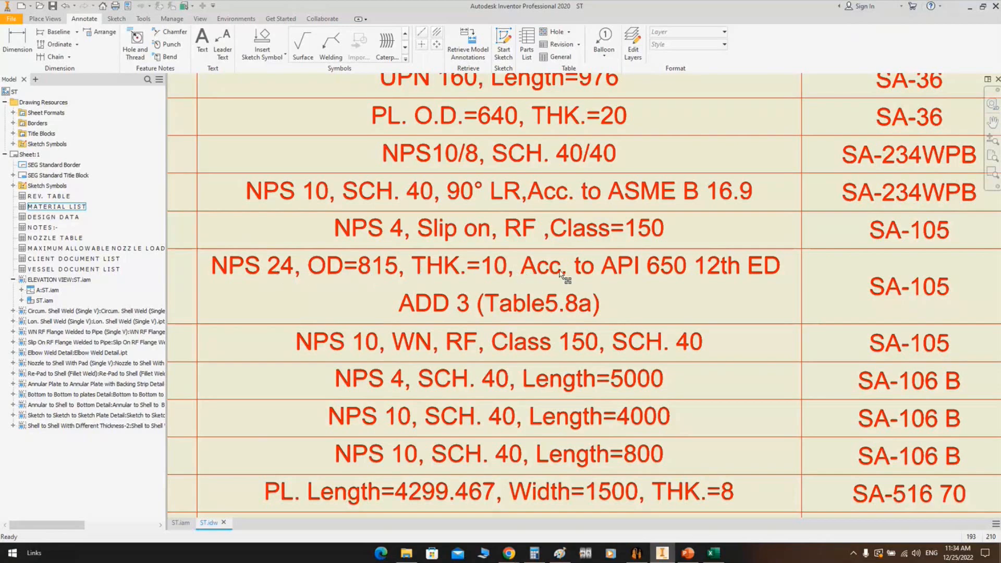
scroll(634, 278, "up", 2)
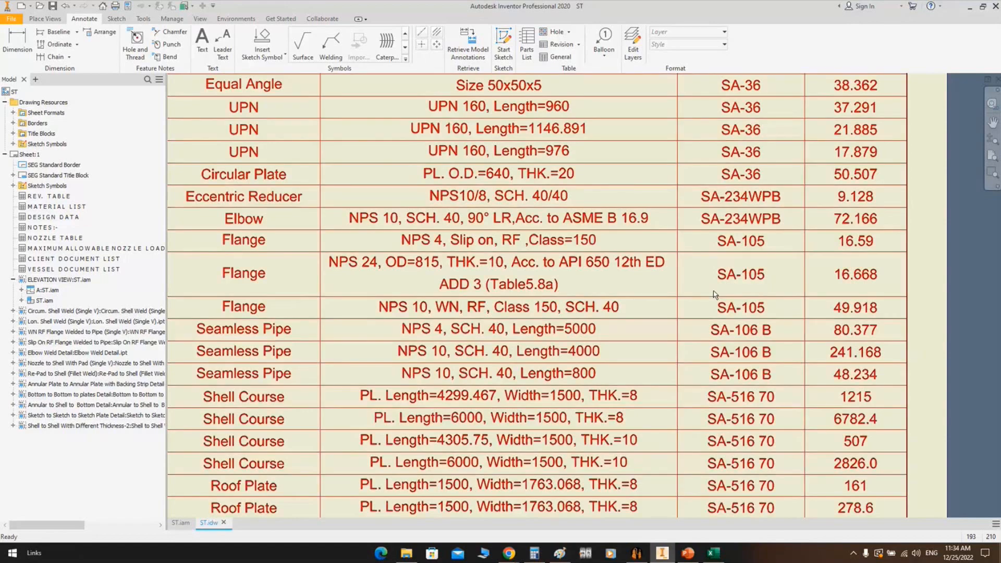
middle_click_drag(820, 275, 716, 277)
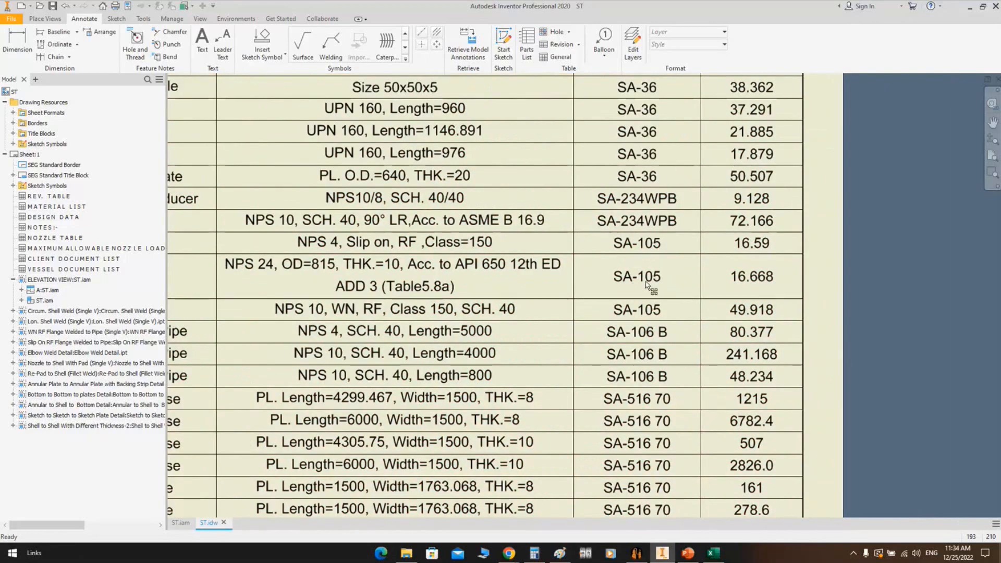
scroll(760, 284, "up", 2)
middle_click_drag(734, 342, 735, 446)
scroll(683, 464, "up", 3)
mouse_move(626, 164)
middle_mouse_down()
mouse_move(641, 271)
mouse_move(736, 259)
middle_mouse_up()
scroll(736, 259, "up", 2)
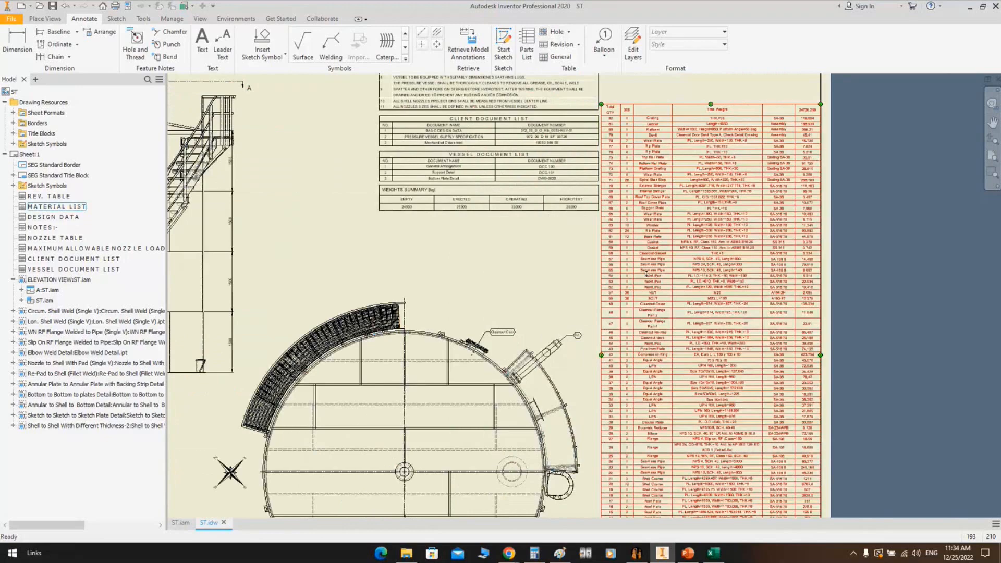
middle_click(646, 273)
middle_click(647, 274)
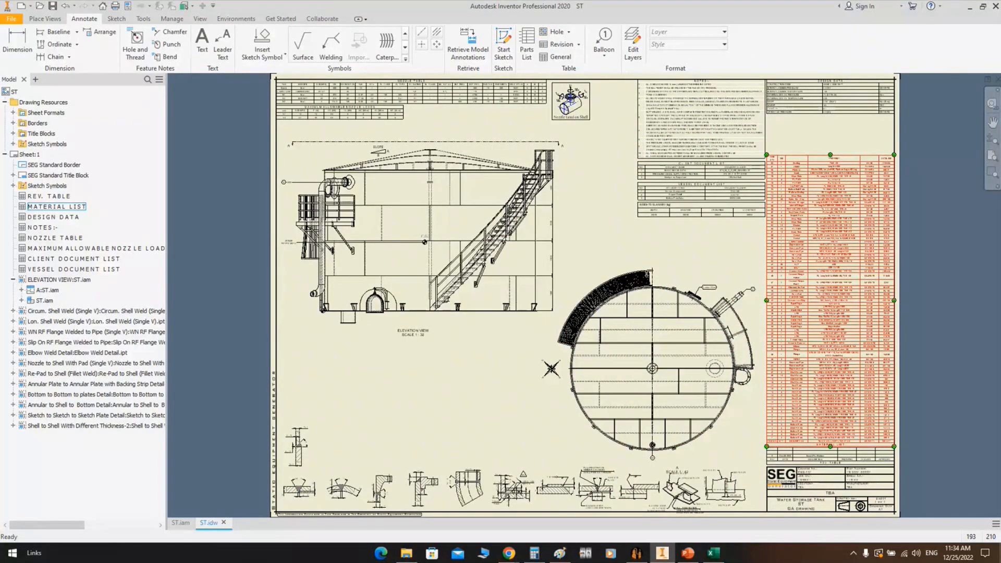
key("Escape")
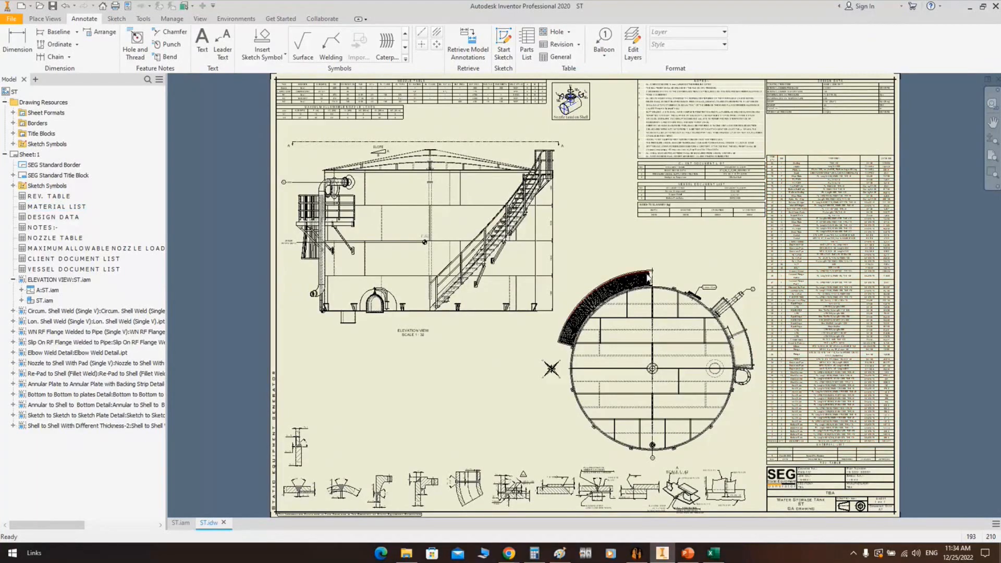
Attach a balloon in the Item No in Bill of material style to the shell edge beside the staircase in the elevation view
left_click(597, 51)
left_click(681, 44)
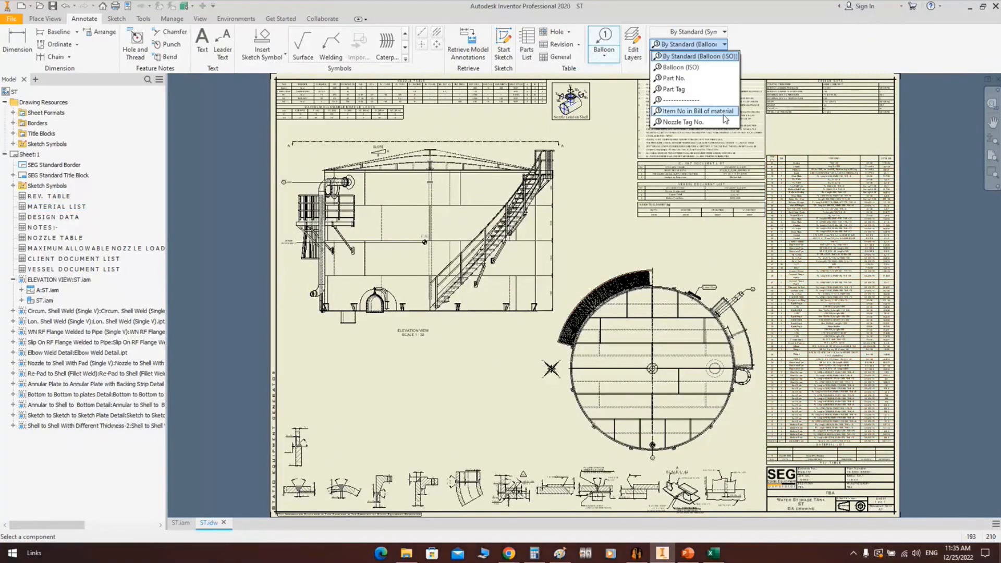
left_click(691, 111)
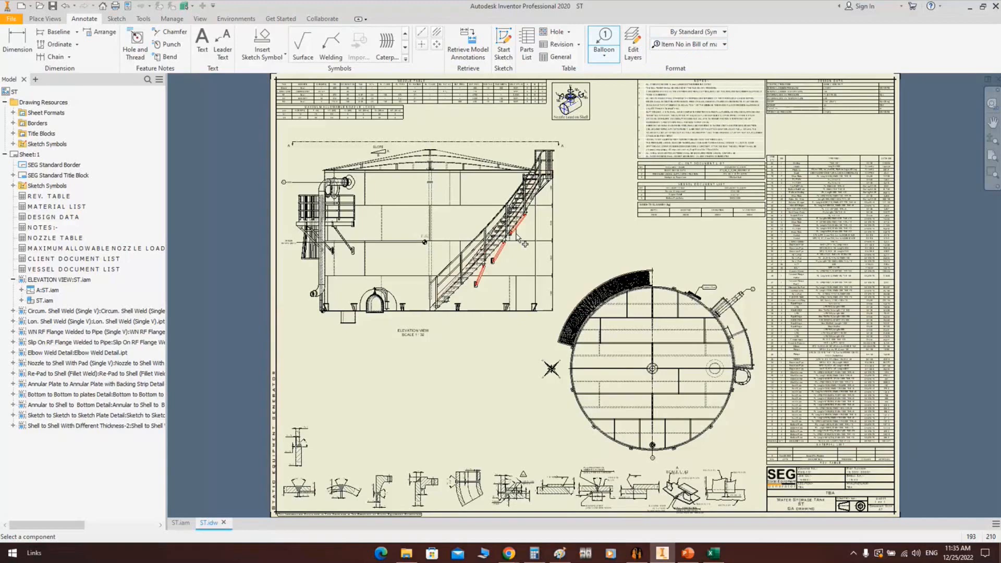
scroll(515, 234, "down", 6)
left_click(588, 214)
left_click(610, 192)
right_click(609, 192)
left_click(659, 193)
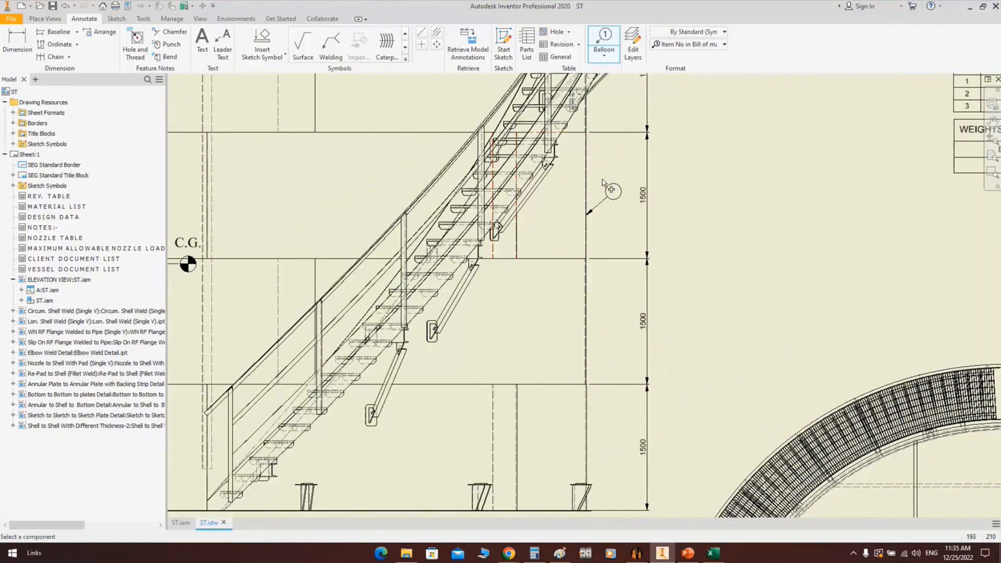
scroll(602, 182, "down", 5)
scroll(609, 204, "up", 2)
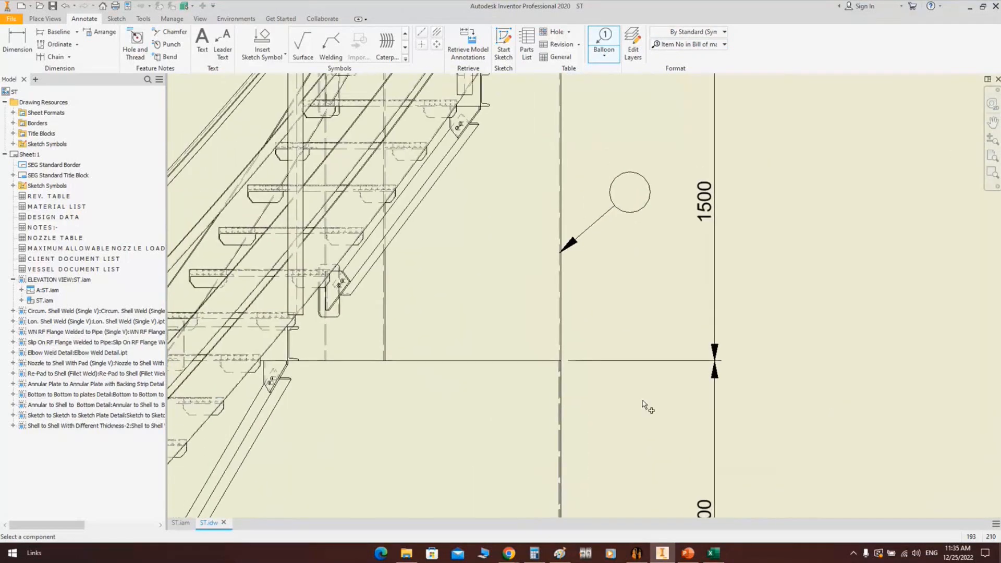
key("Escape")
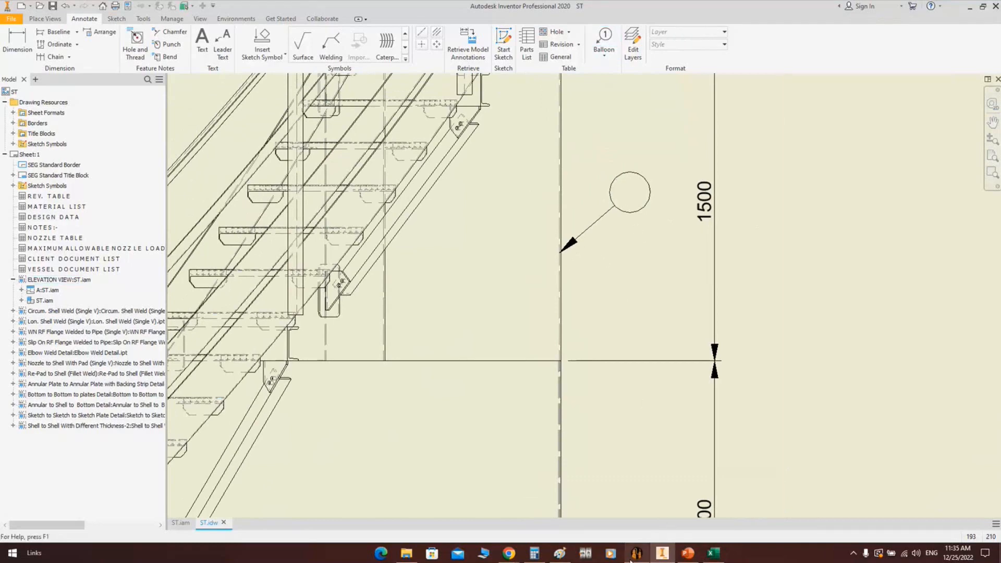
Switch to Static Equipment Generator and review the Bill of Material, narrowing its quantity and description columns to fit
left_click(633, 555)
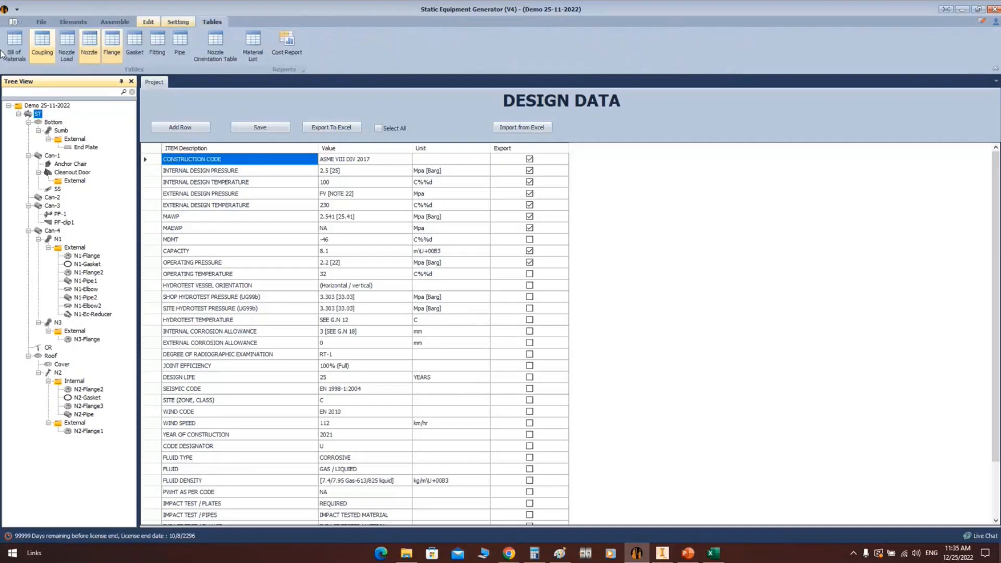
left_click(19, 44)
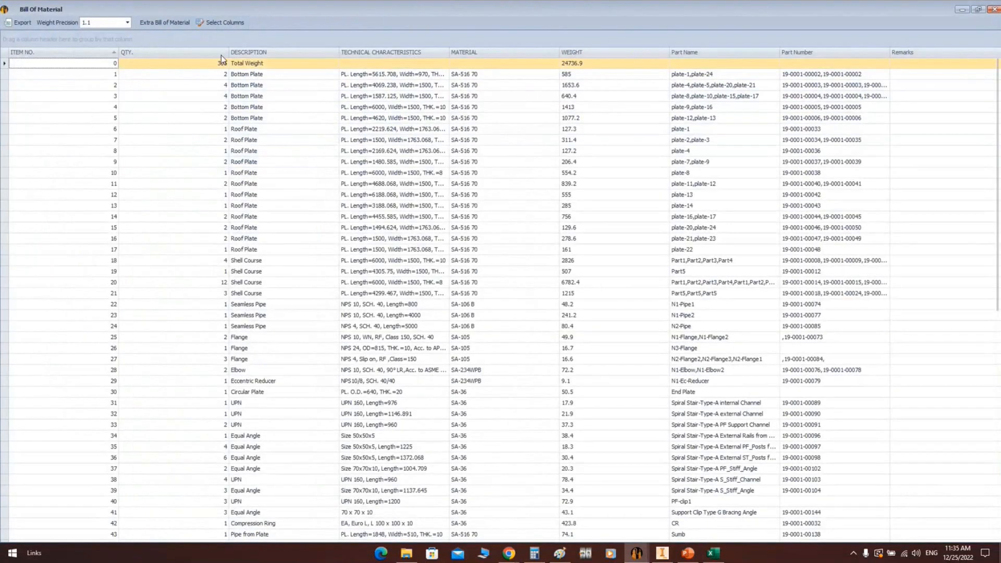
left_click_drag(228, 53, 141, 53)
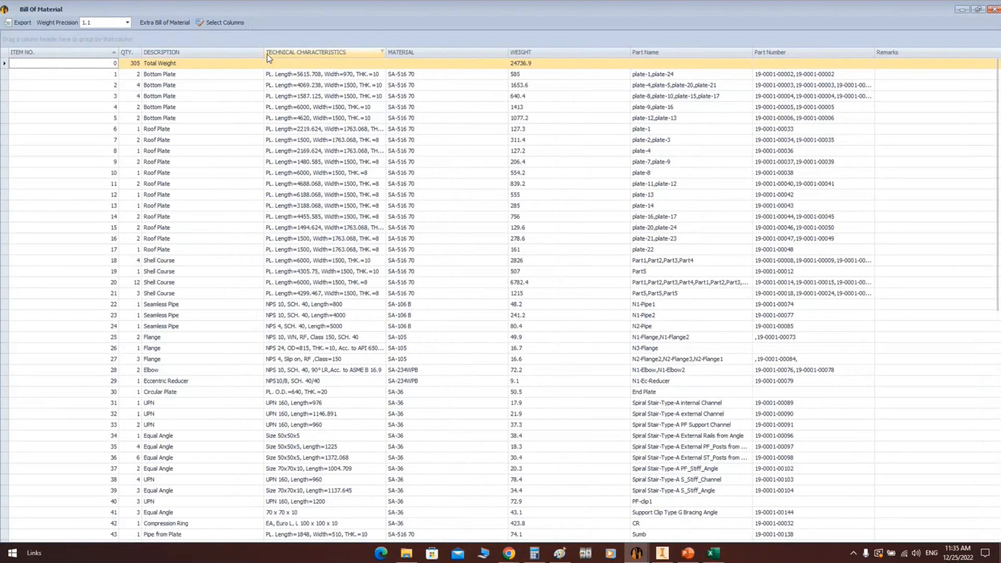
double_click(265, 54)
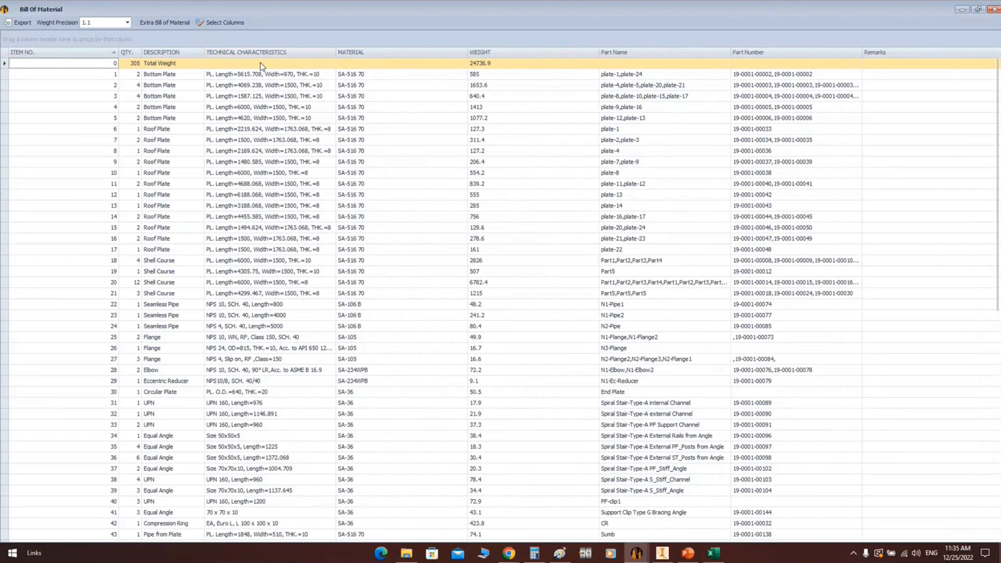
left_click(117, 263)
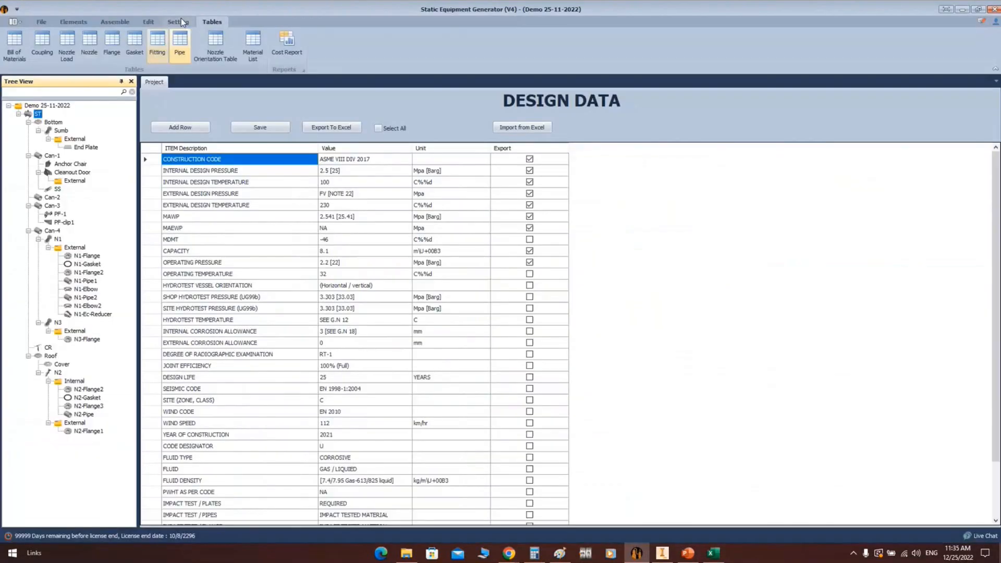
Look up the item number update command among the assembly commands of Static Equipment Generator
left_click(181, 21)
left_click(149, 22)
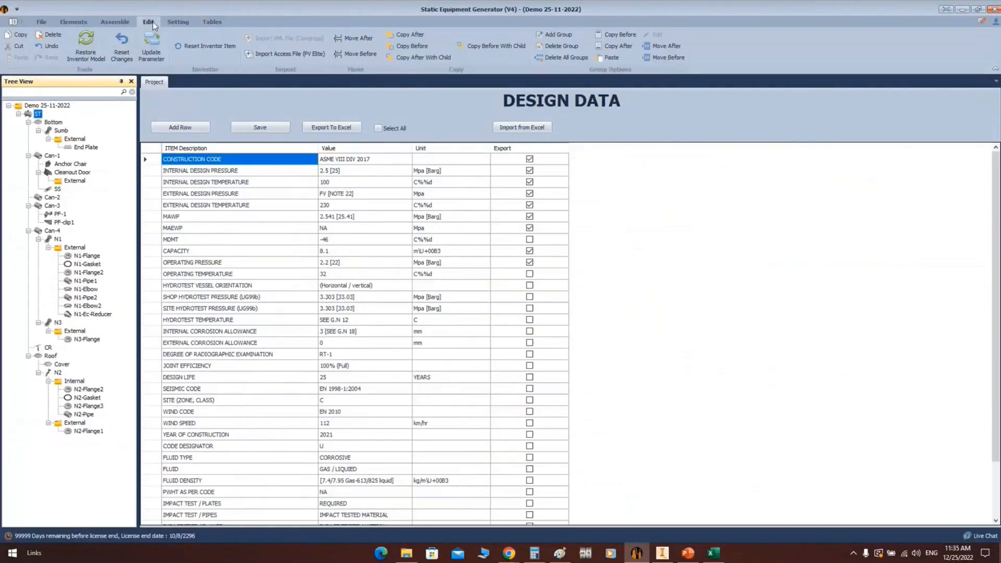
left_click(114, 22)
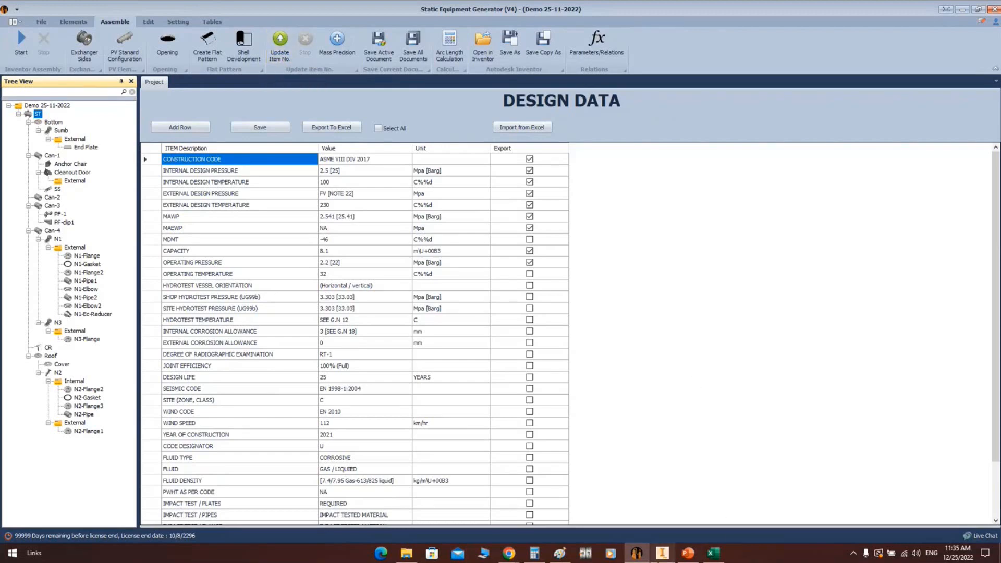
Switch to Inventor and check the total quantity row of the drawing's material list
left_click(660, 556)
scroll(308, 366, "up", 5)
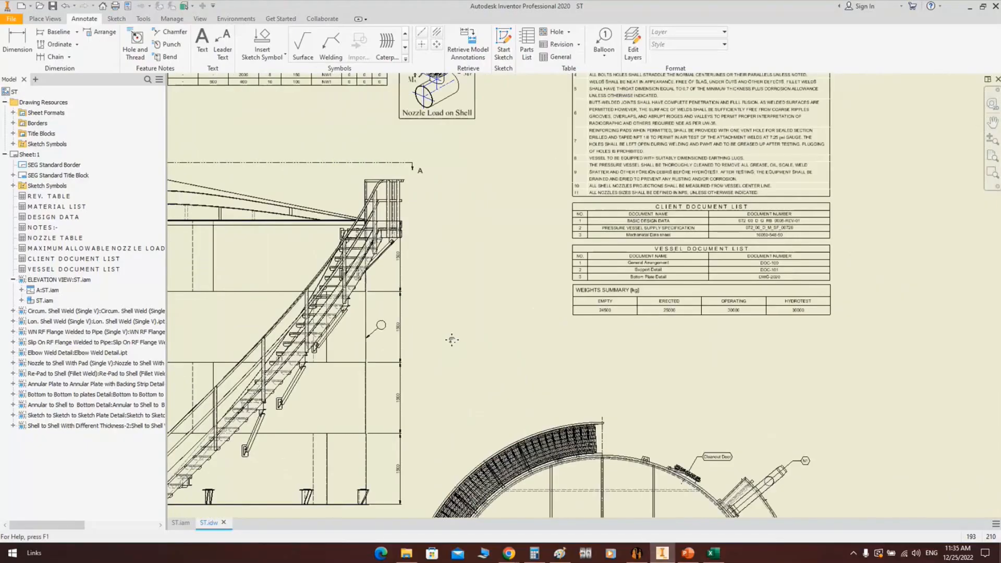
middle_click_drag(602, 307, 357, 303)
scroll(666, 206, "down", 6)
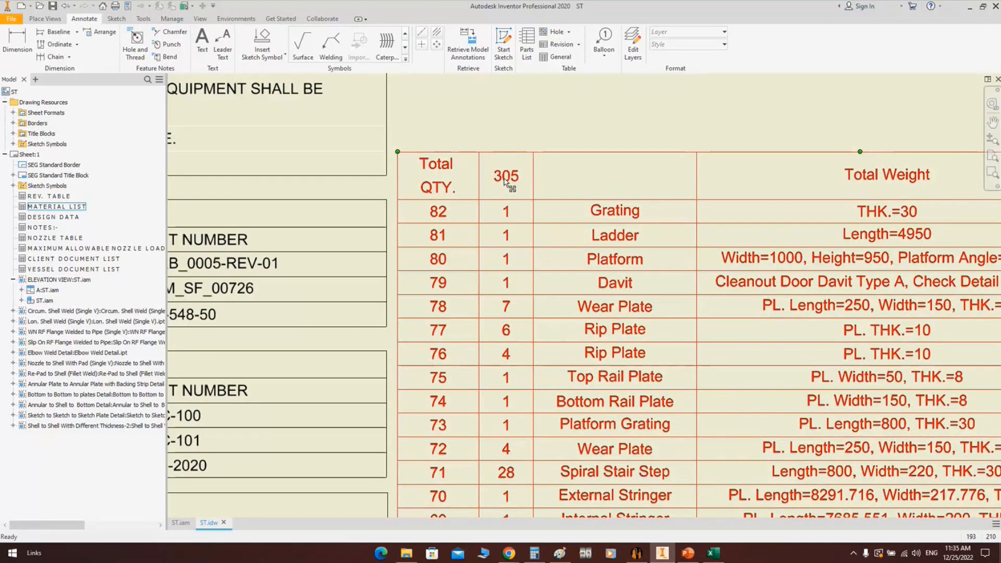
scroll(429, 340, "up", 5)
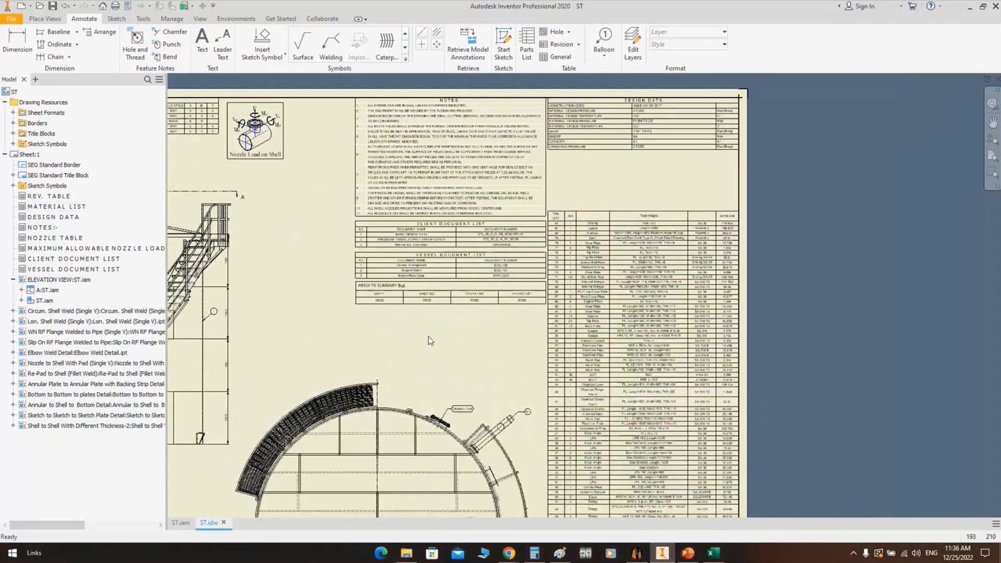
Review the shell balloon beside the staircase in the elevation view, and check the item number update command in Static Equipment Generator
middle_click_drag(429, 340, 599, 290)
middle_click_drag(301, 233, 430, 185)
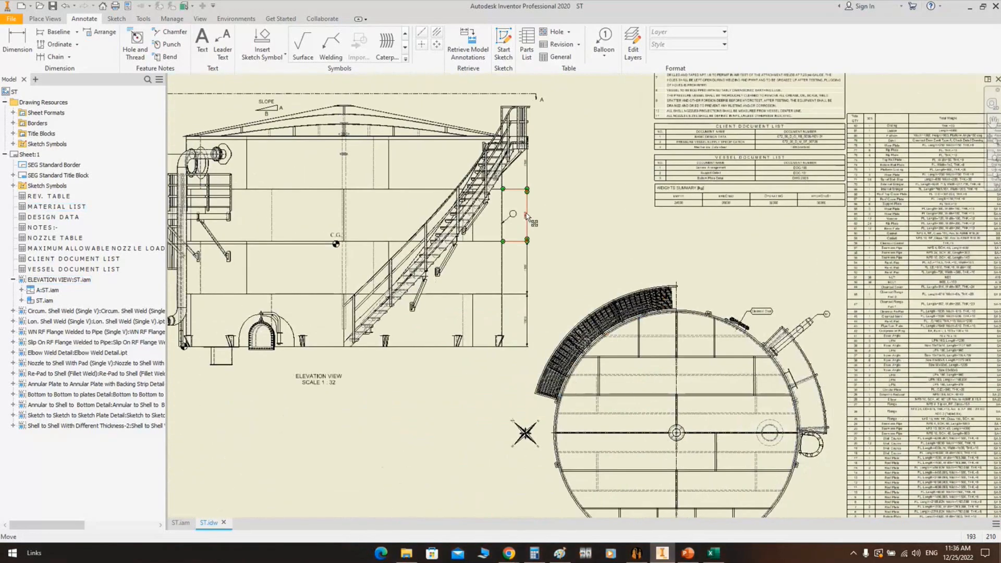
middle_click_drag(504, 218, 622, 203)
scroll(624, 204, "down", 3)
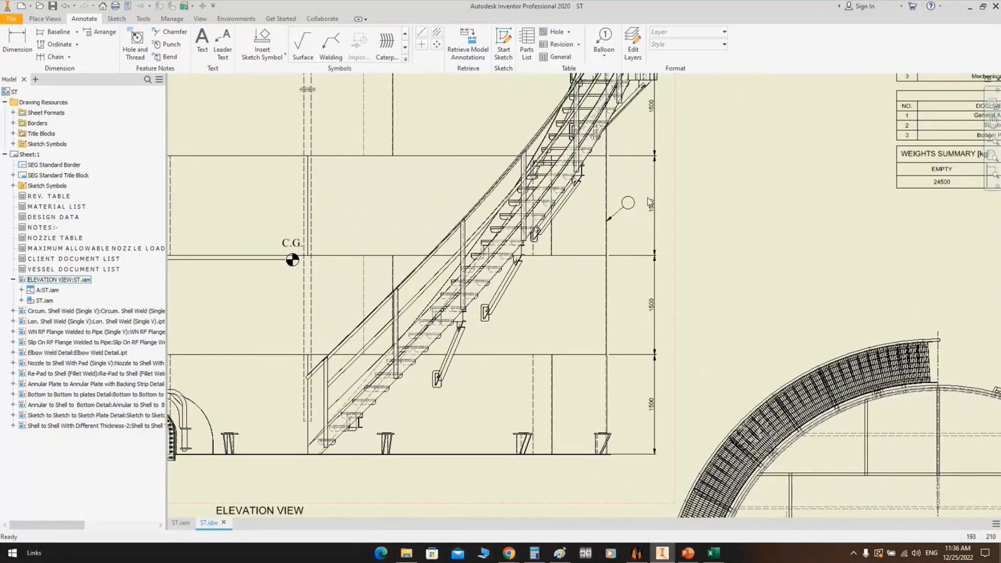
left_click(635, 558)
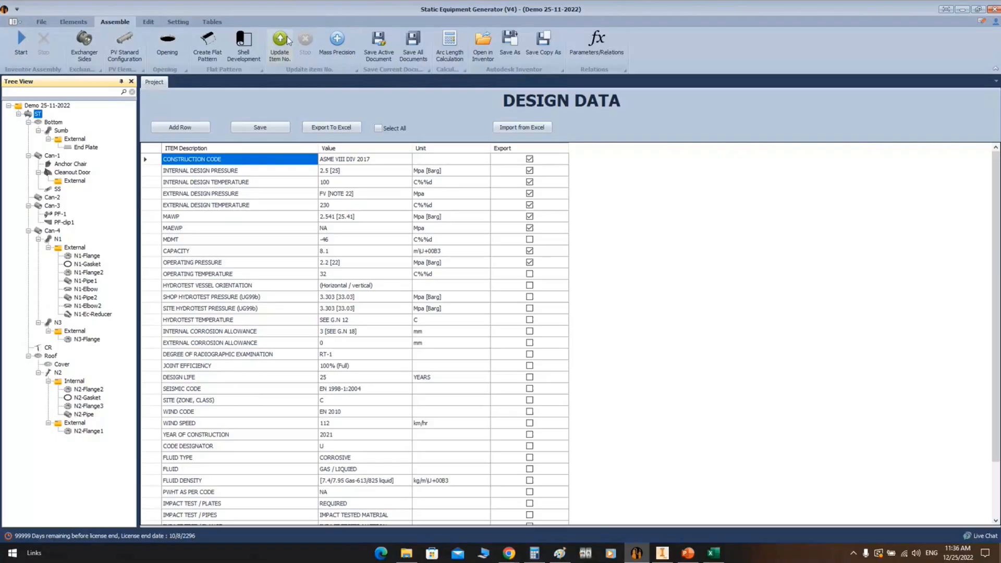
left_click(662, 555)
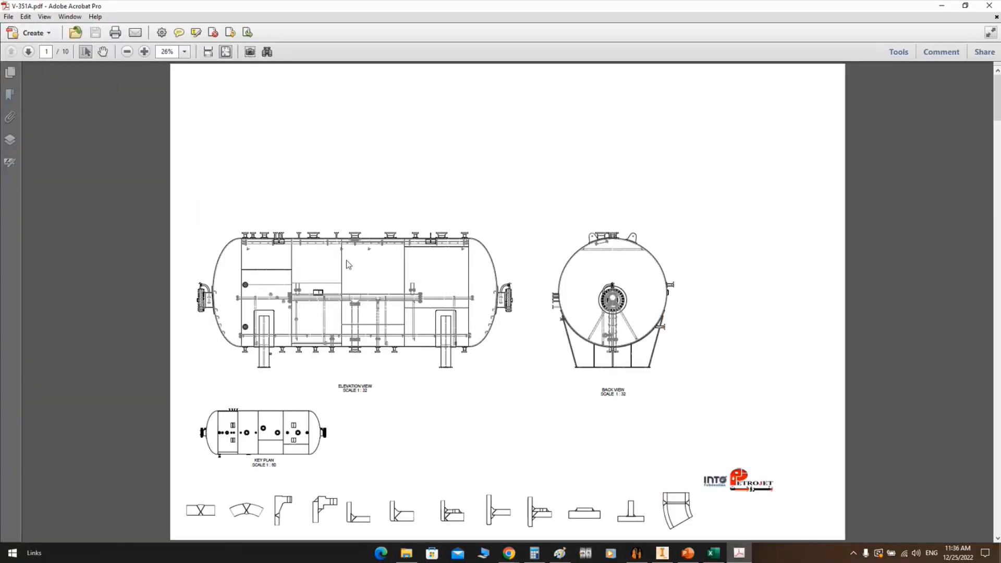
Examine the item balloons on the elevation view on page 1 of V-351A.pdf in Acrobat
scroll(348, 265, "up", 3, "ctrl")
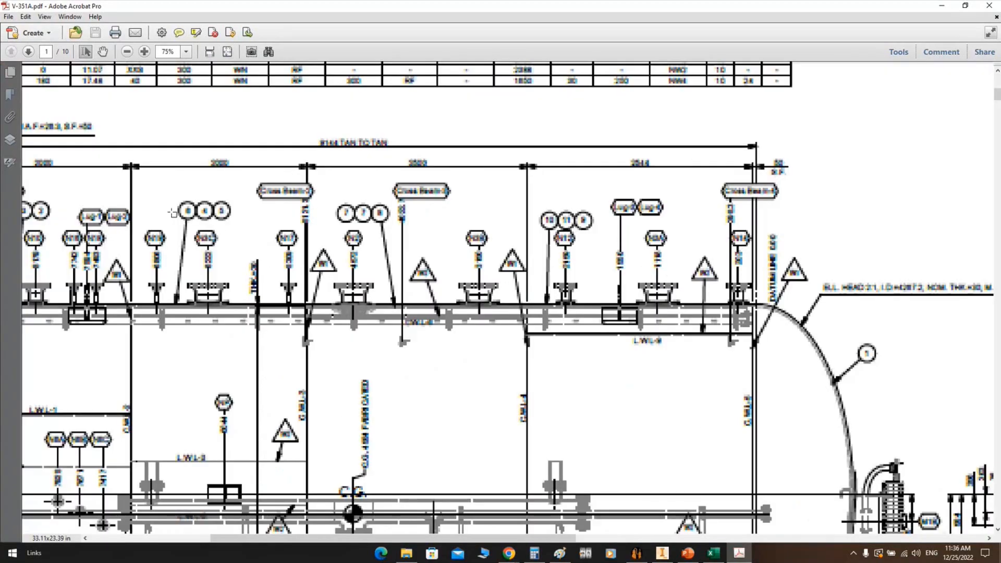
scroll(172, 213, "up", 2, "ctrl")
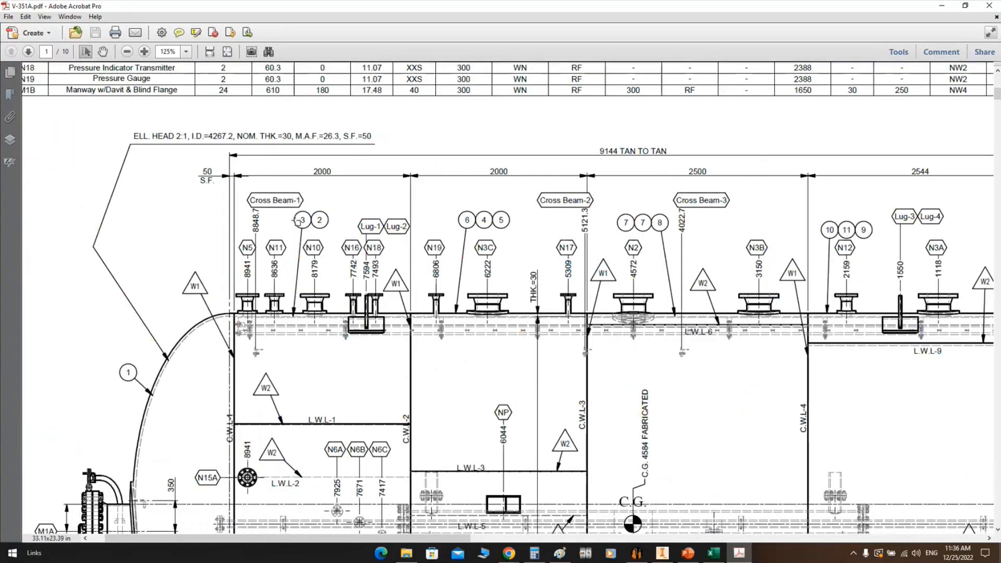
scroll(296, 220, "up", 1, "ctrl")
middle_click_drag(183, 448, 286, 324)
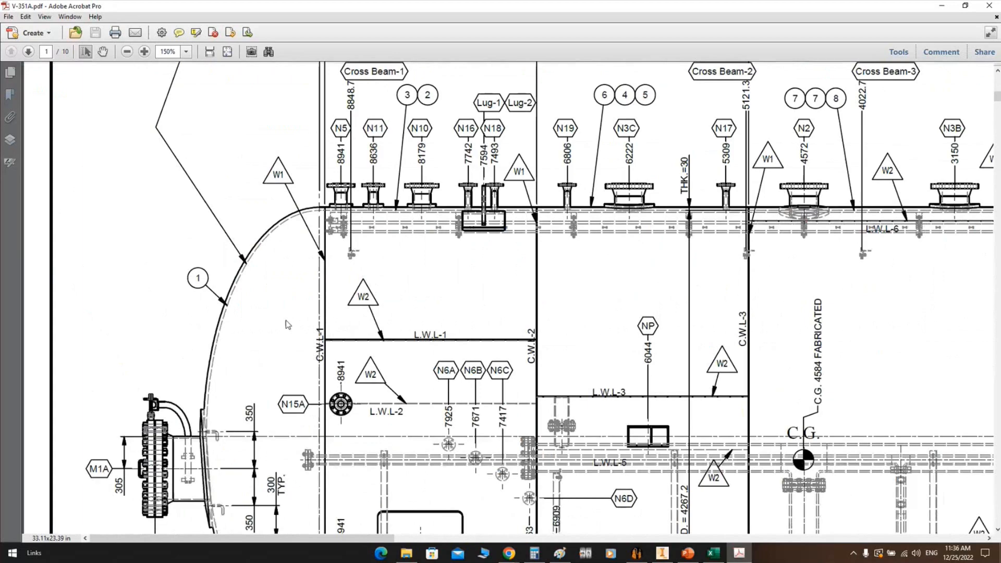
scroll(285, 320, "down", 2, "ctrl")
scroll(303, 290, "down", 6, "ctrl")
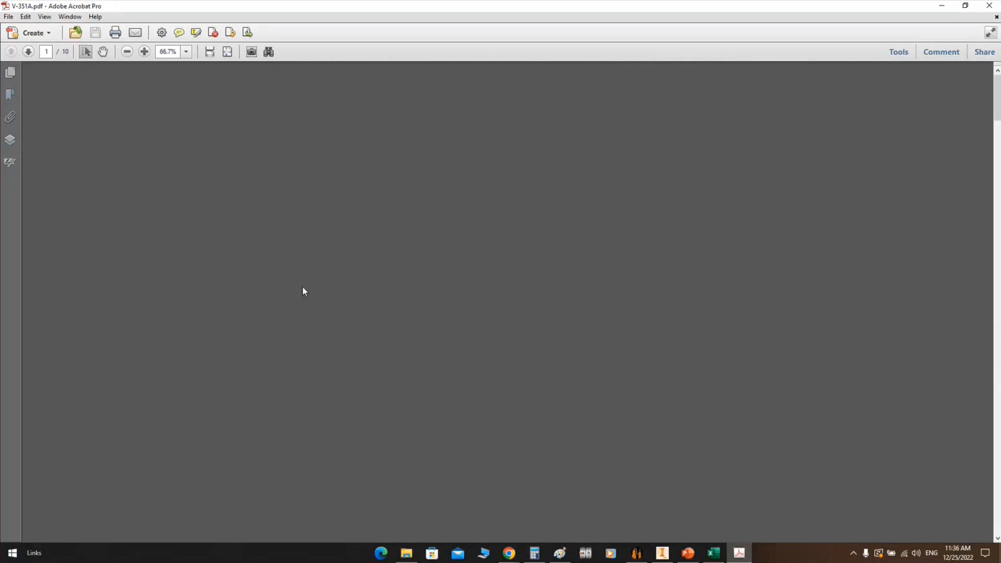
Examine the grouped nozzle balloons on the isometric view on page 3 of V-351A.pdf, and close the document
scroll(368, 287, "down", 2)
scroll(373, 292, "down", 1)
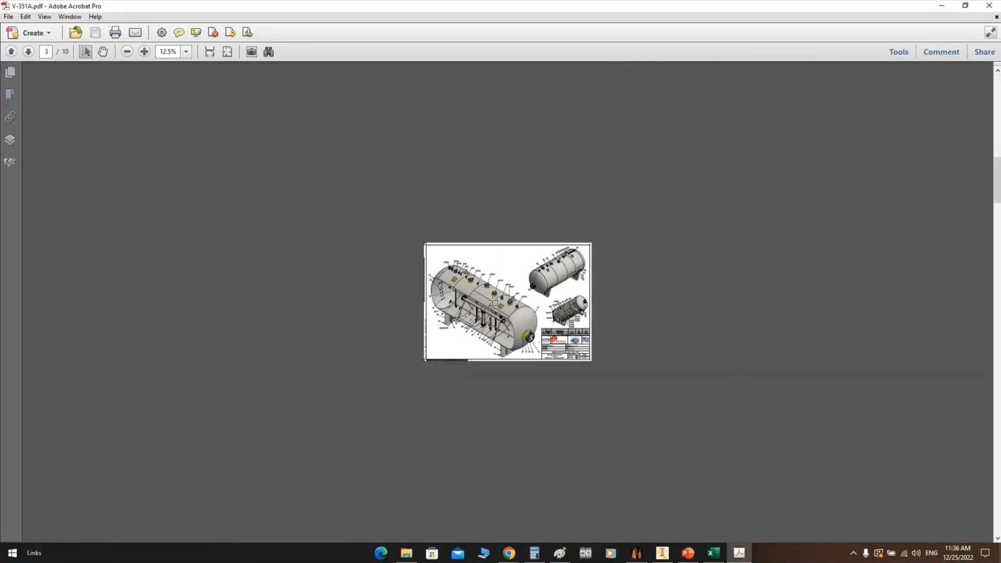
scroll(495, 302, "up", 4, "ctrl")
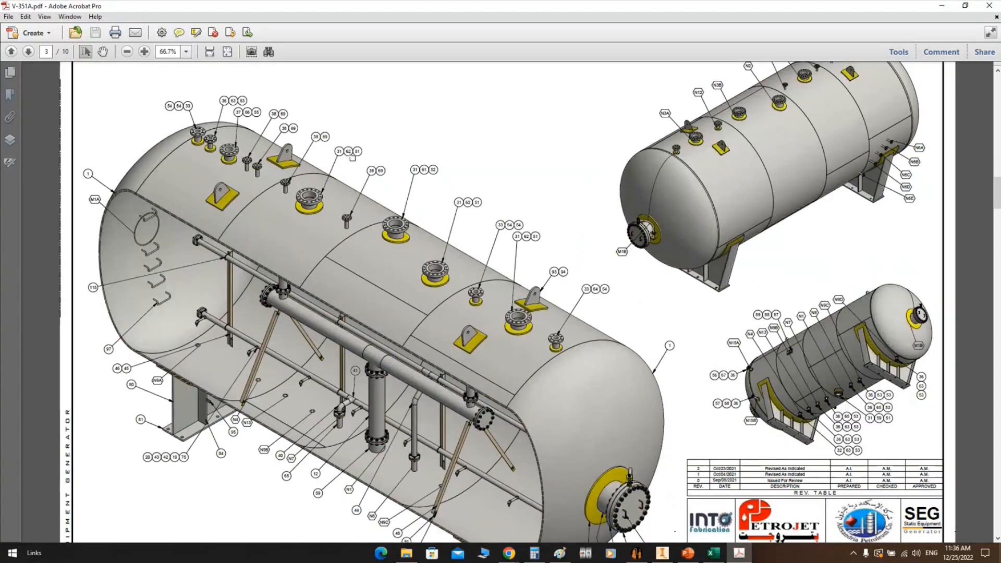
scroll(251, 166, "up", 3, "ctrl")
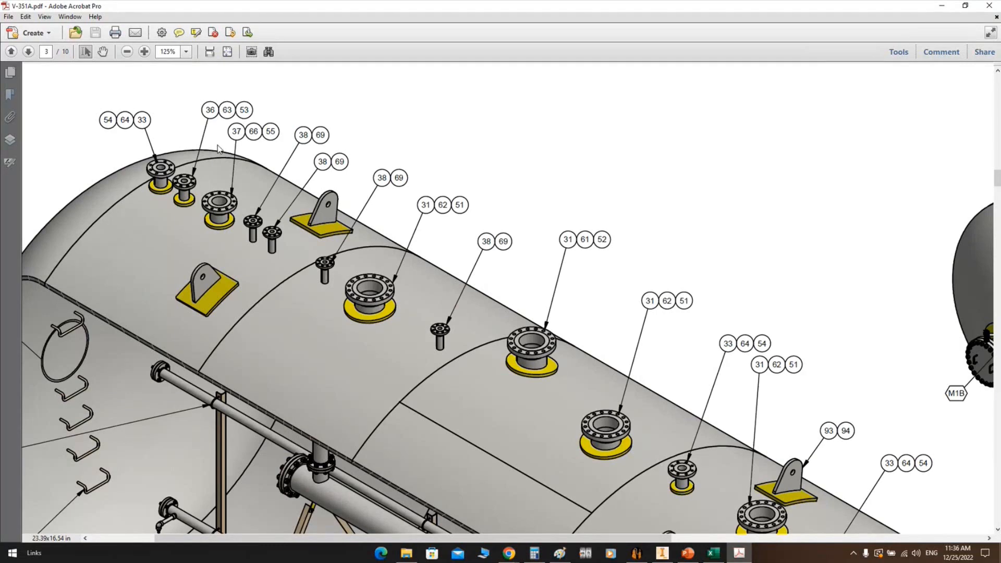
left_click(991, 7)
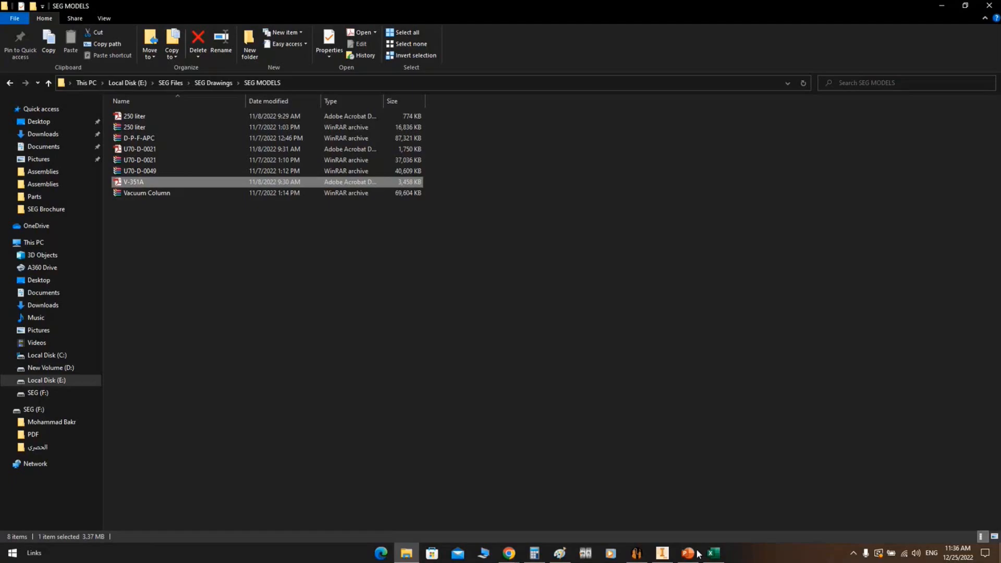
Switch to Inventor and save the ST drawing with the whole sheet in view
left_click(661, 552)
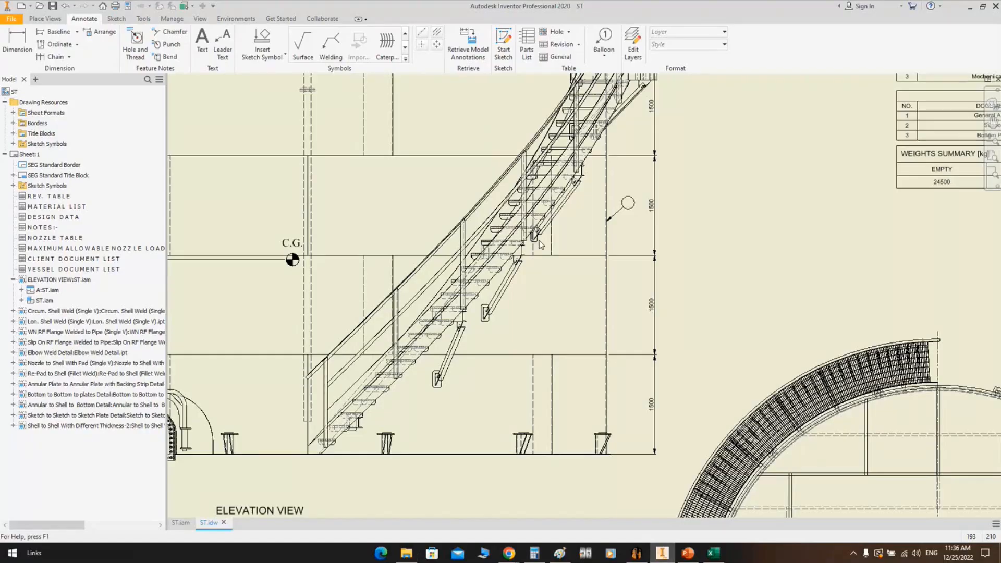
middle_click(595, 192)
middle_click(595, 193)
scroll(595, 192, "up", 2)
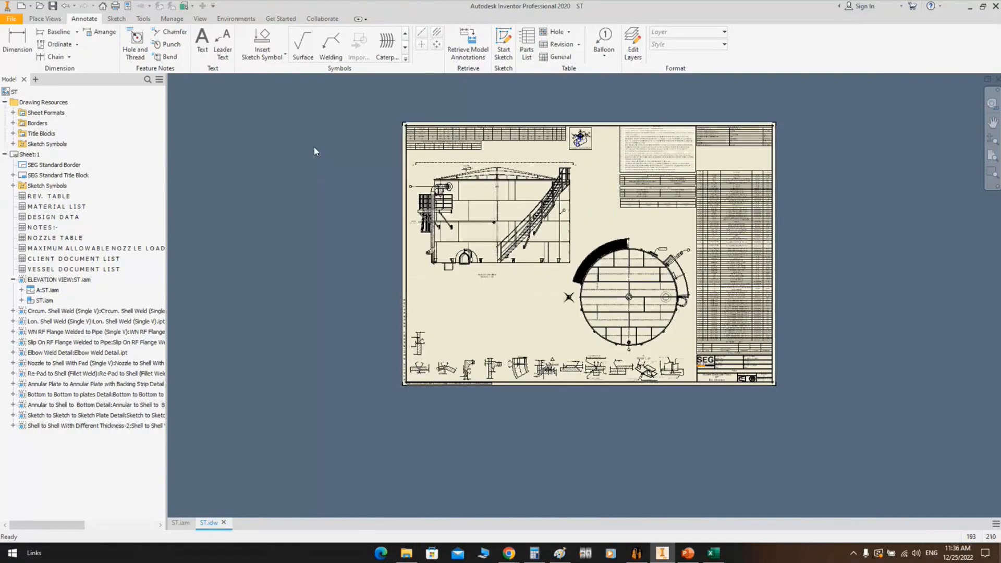
key("ctrl+s")
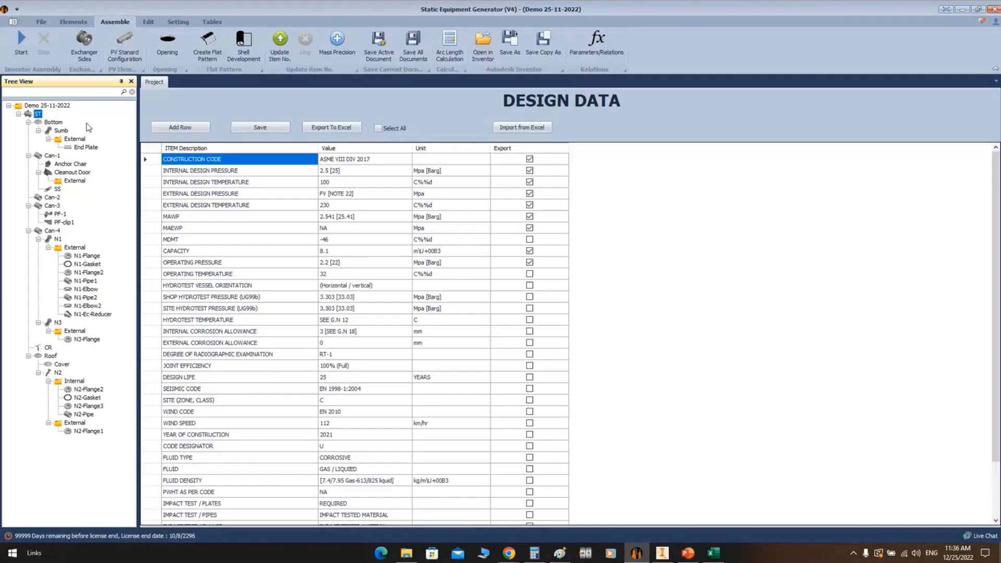
Start a drawing for the tank's Bottom in Static Equipment Generator, set its sheet size to A1 and open the view orientation settings
left_click(58, 123)
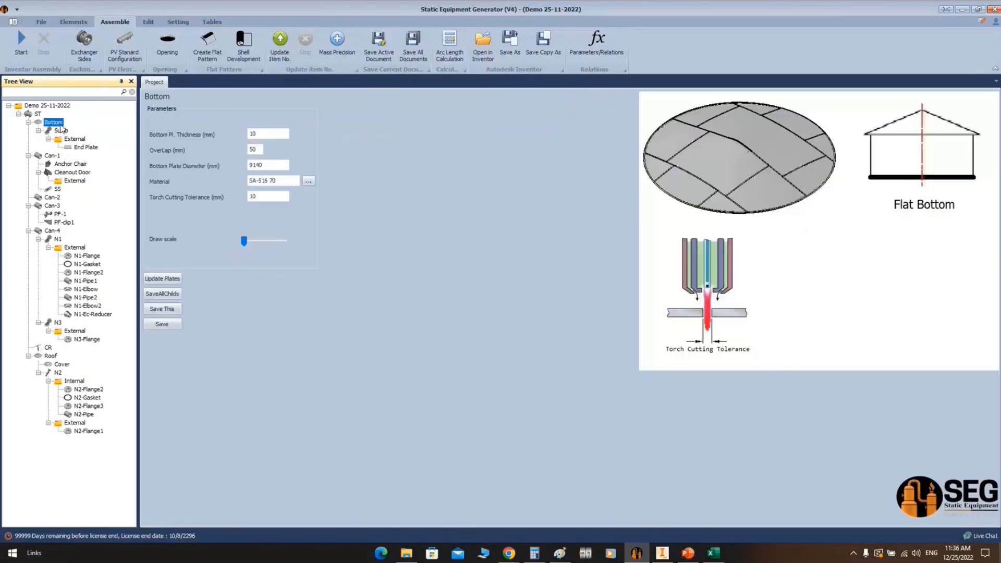
right_click(60, 126)
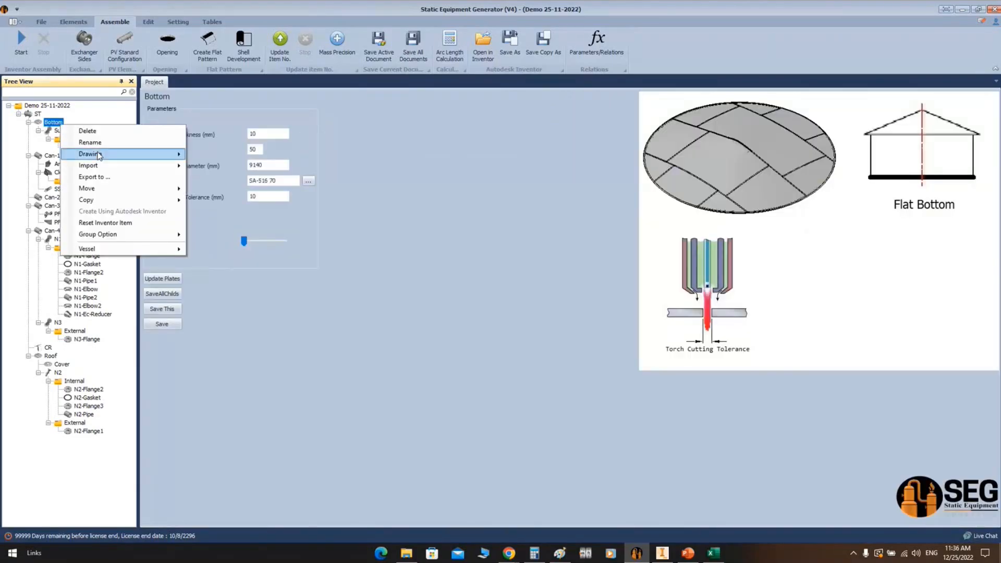
mouse_move(99, 155)
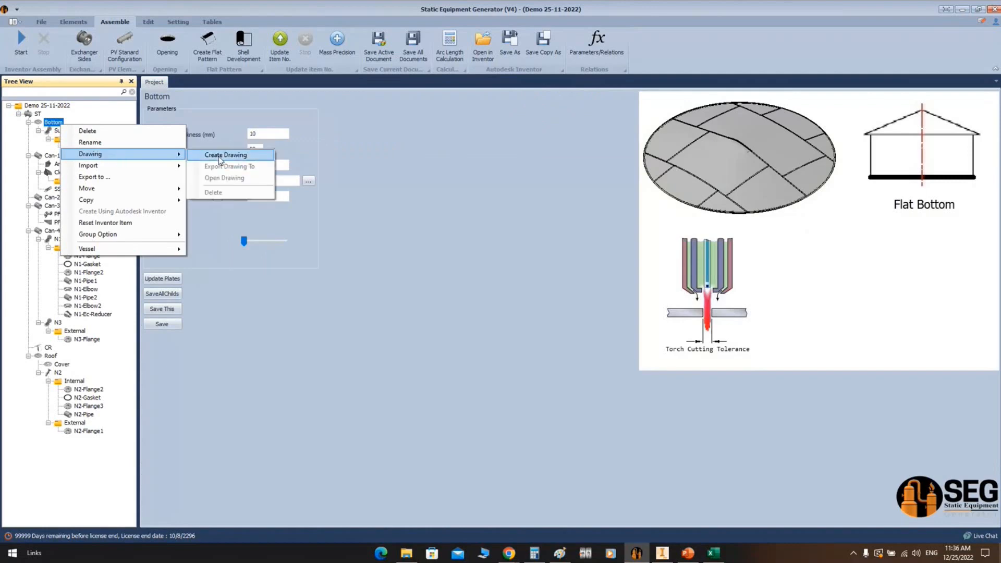
left_click(252, 157)
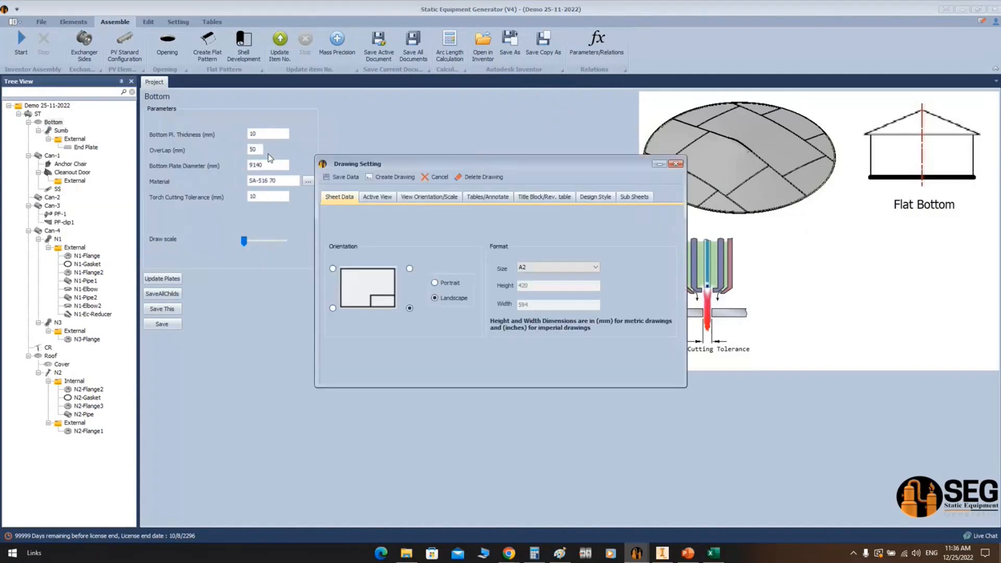
left_click(546, 268)
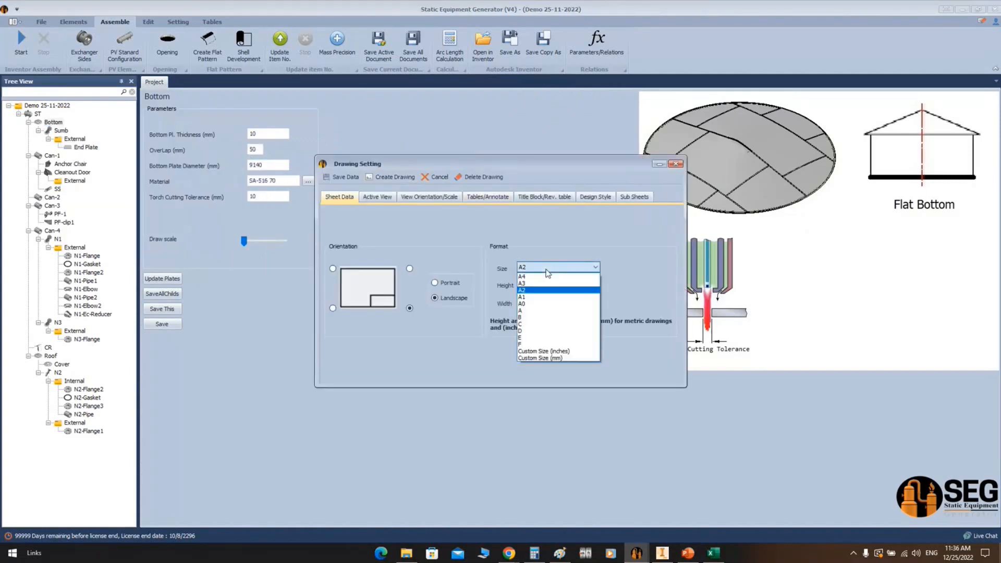
left_click(532, 295)
left_click(383, 198)
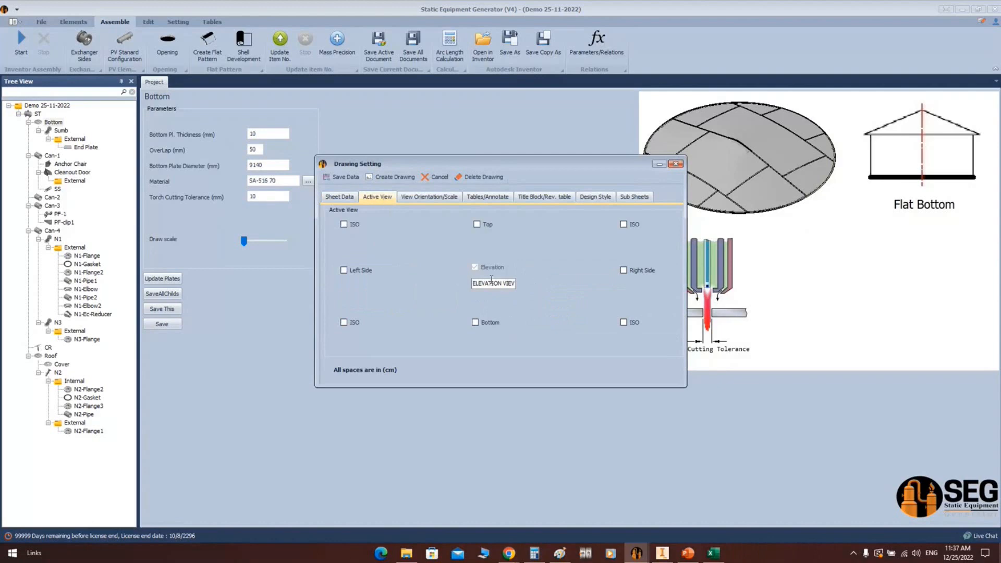
left_click(426, 200)
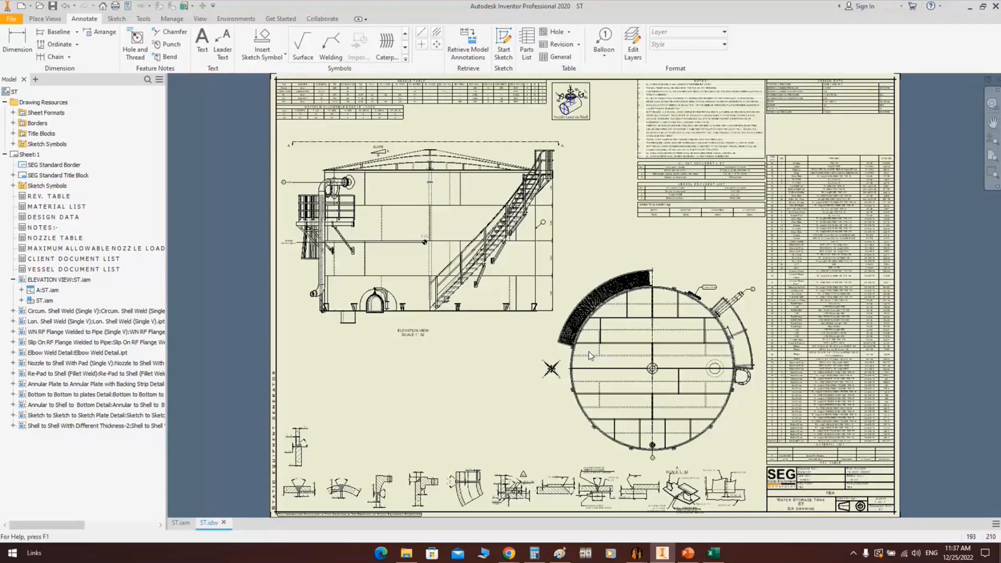
Open the tank's bottom assembly on its own in Inventor and check which orientation shows the plate layout face-on
left_click(180, 522)
middle_click_drag(502, 389, 417, 168)
scroll(493, 339, "down", 5)
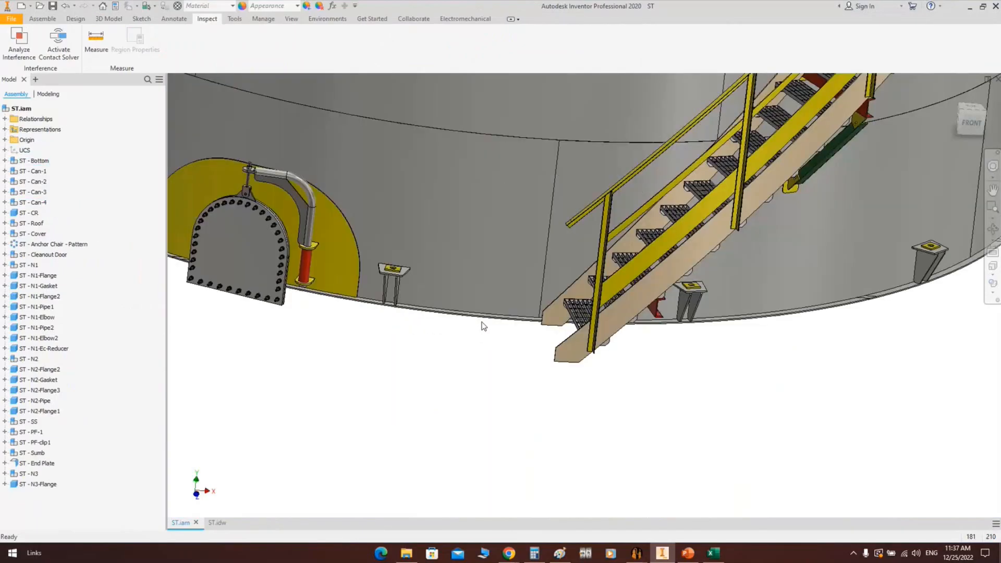
right_click(481, 323)
left_click(484, 165)
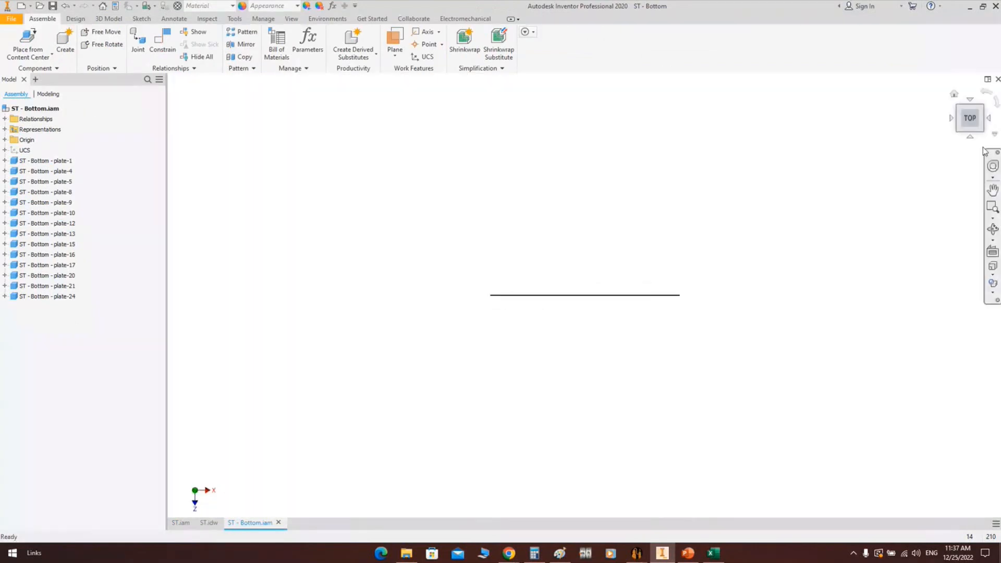
left_click(969, 136)
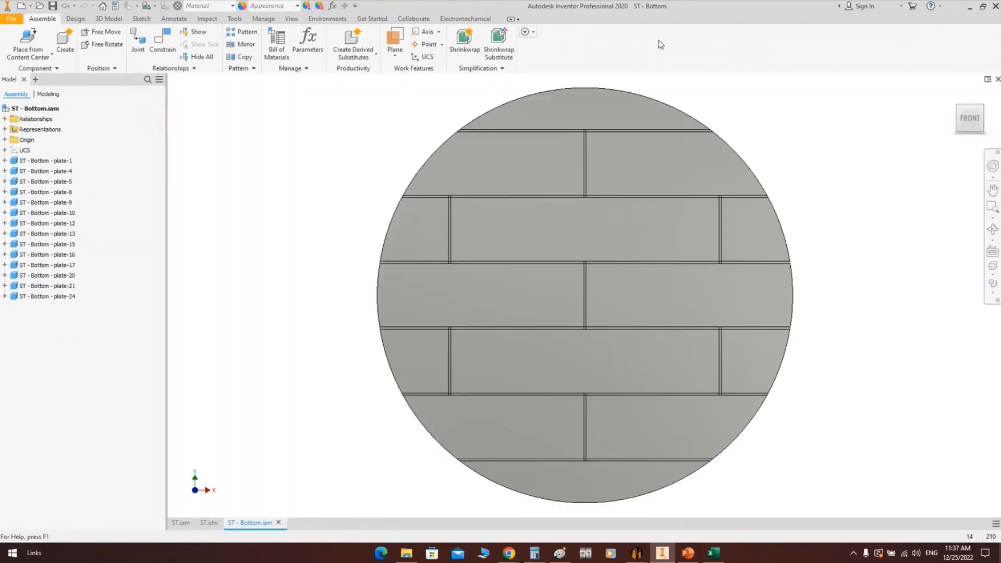
middle_click_drag(889, 186, 864, 169)
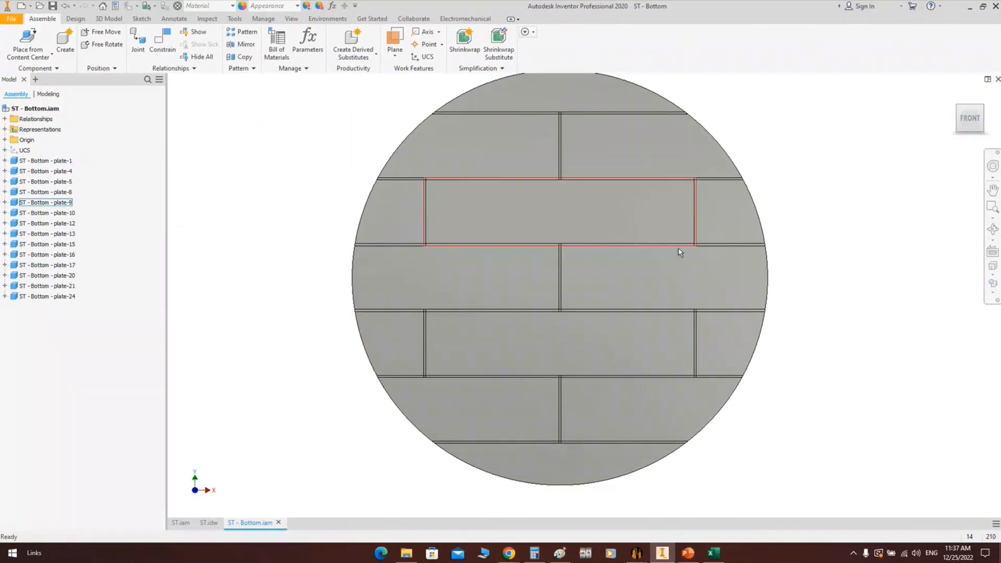
middle_click_drag(679, 253, 584, 263)
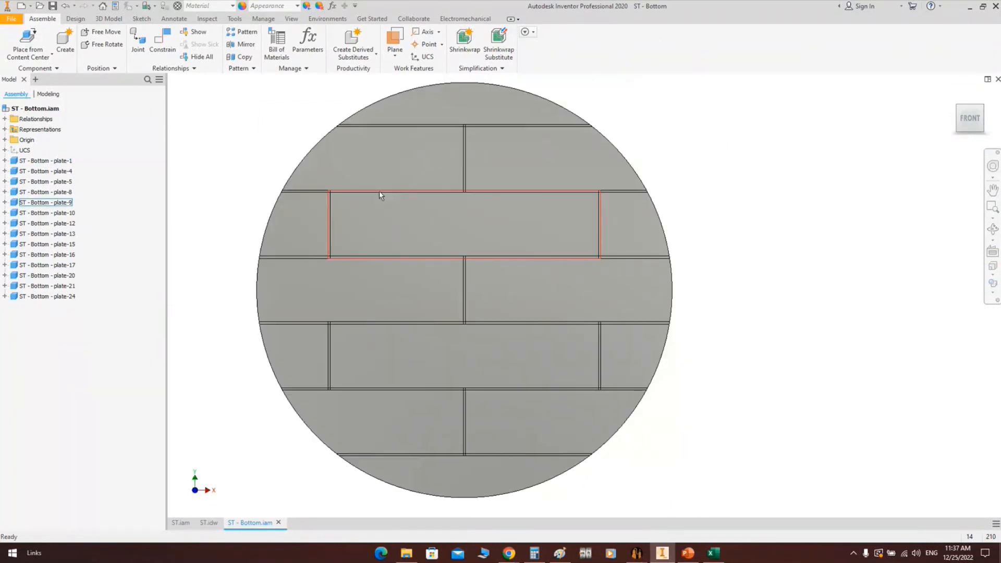
Back in Static Equipment Generator, set the elevation view orientation to Front and enter 50 in the view location and scale settings
left_click(641, 554)
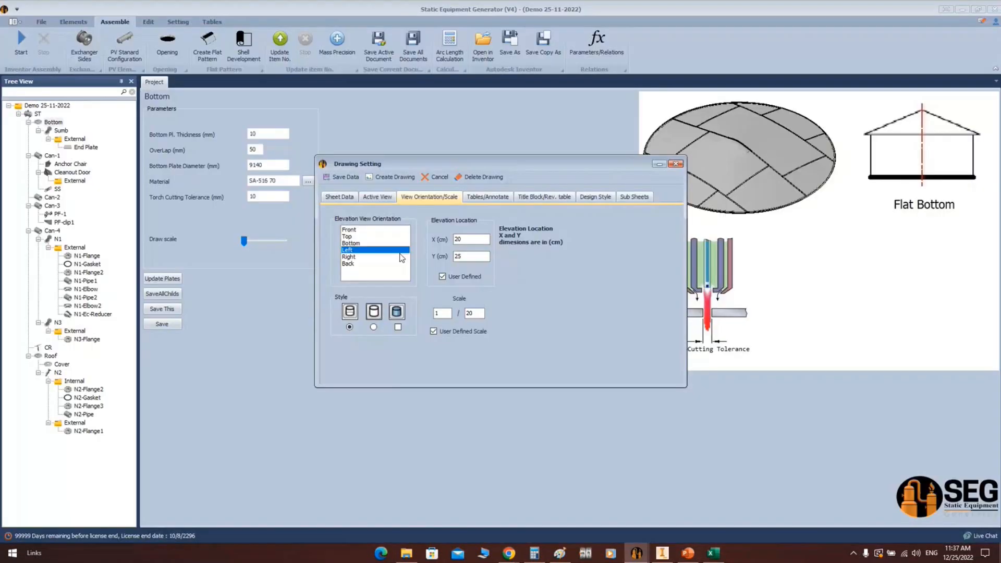
key("alt+Tab")
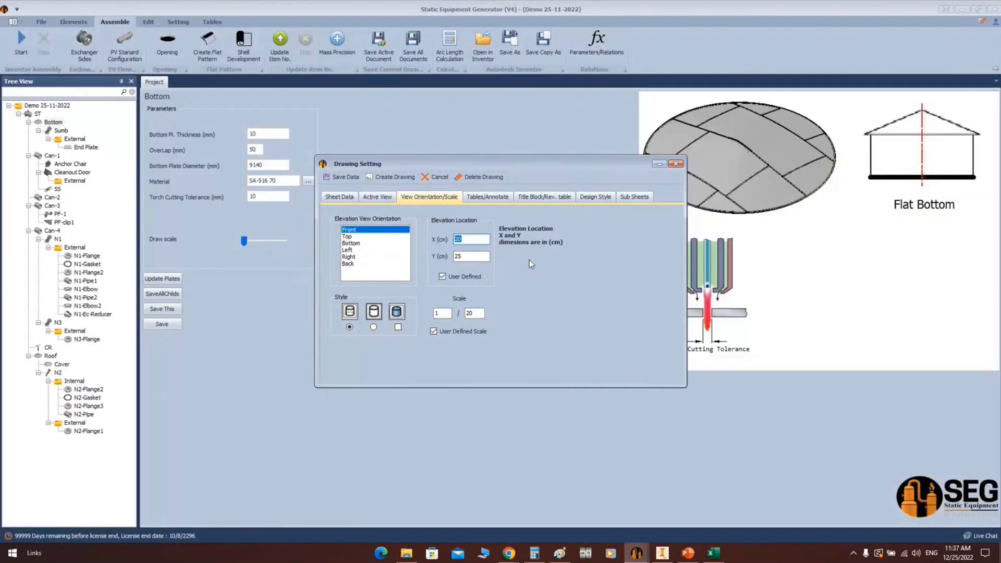
key("Tab")
key("Tab")
type("50")
Exclude the welding details from the bottom drawing, leaving only the Bill Of Material table selected
left_click(487, 196)
left_click(454, 231)
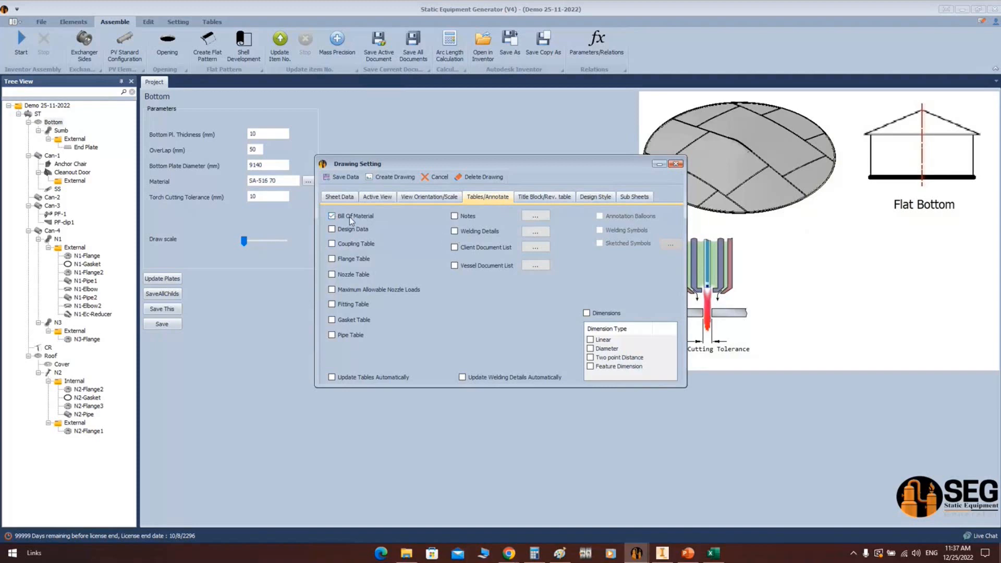
Set the drawing name to Bottom Detail and the drawing number to DWG-102
left_click(543, 197)
left_click_drag(424, 226, 324, 227)
type("Bottpo")
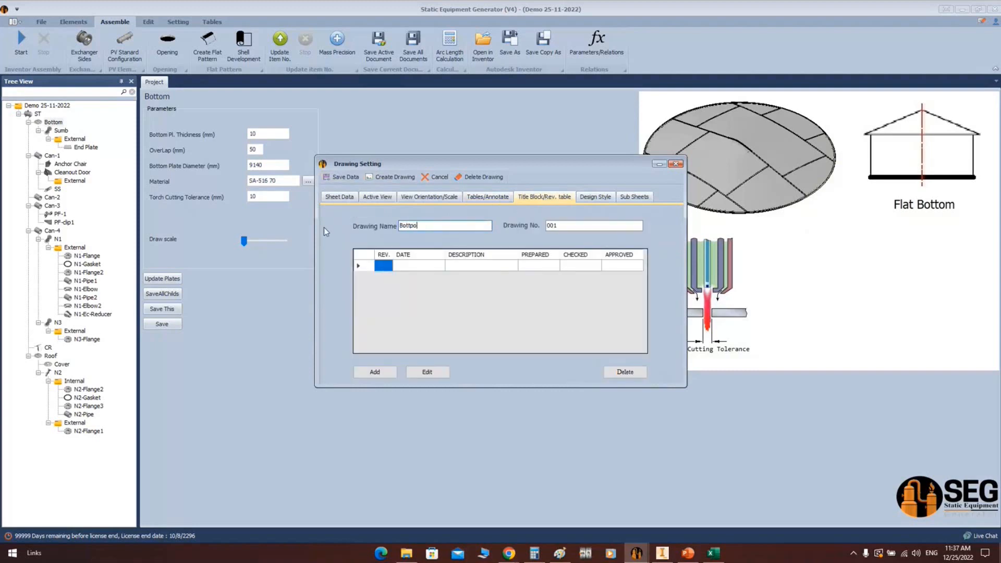
key("BackSpace")
key("BackSpace")
key("BackSpace")
type("tom Deat")
key("BackSpace")
key("BackSpace")
type("tail")
key("Tab")
type("DWG-102")
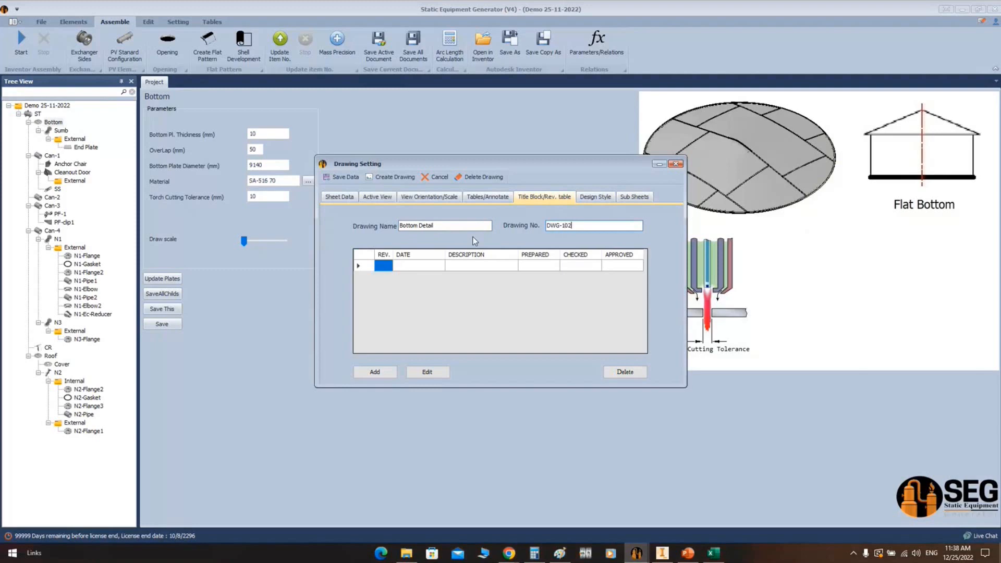
Save revision 0 dated 12/25/2022 with the description "Issued for review", and open the drawing's design style settings
left_click(365, 263)
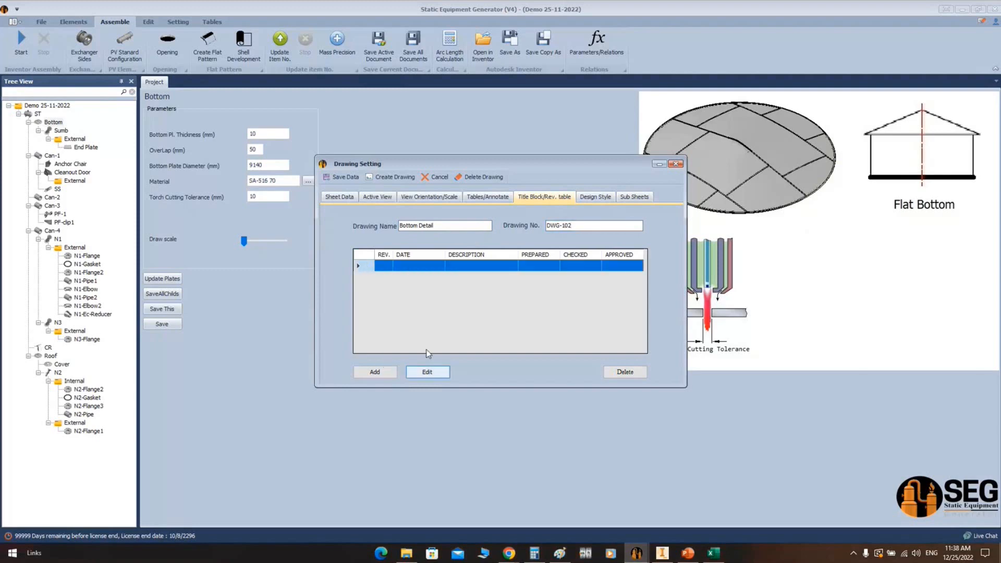
left_click(427, 371)
left_click(493, 269)
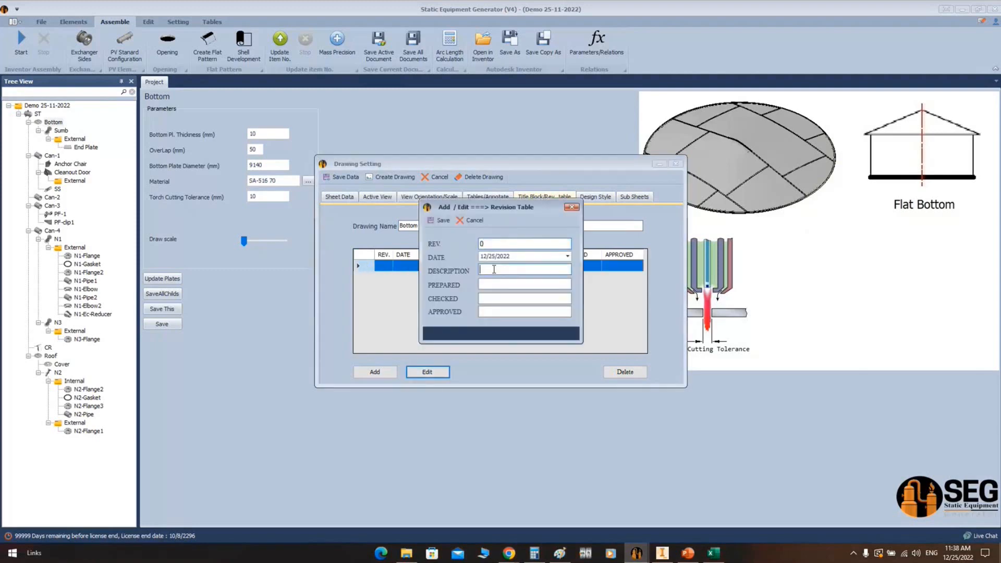
type("Issued for review")
left_click(437, 222)
left_click(371, 370)
left_click(439, 222)
left_click(594, 198)
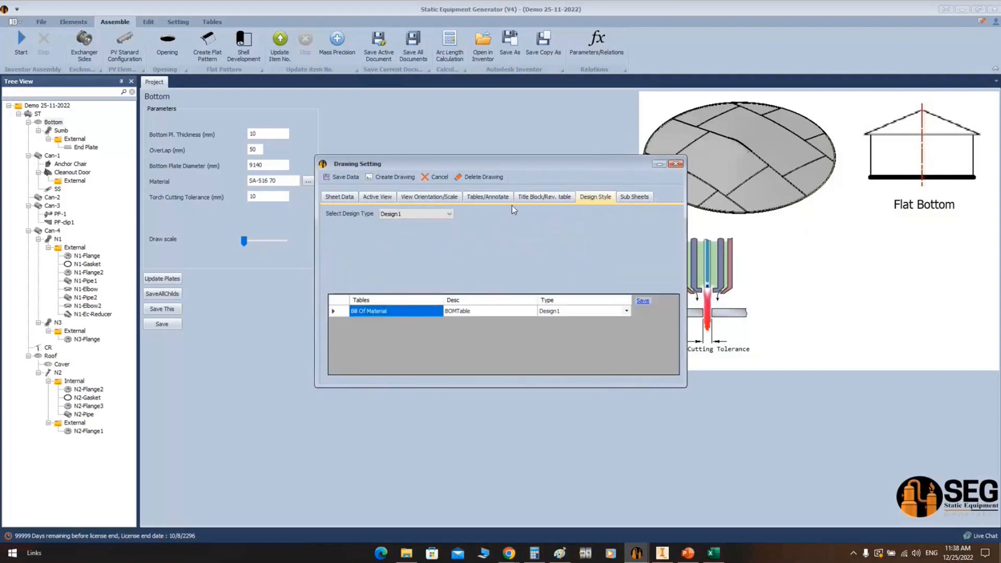
Save the Design1 style for the Bill Of Material table, generate the bottom drawing and inspect it in Inventor
left_click(643, 302)
left_click(392, 177)
left_click(657, 554)
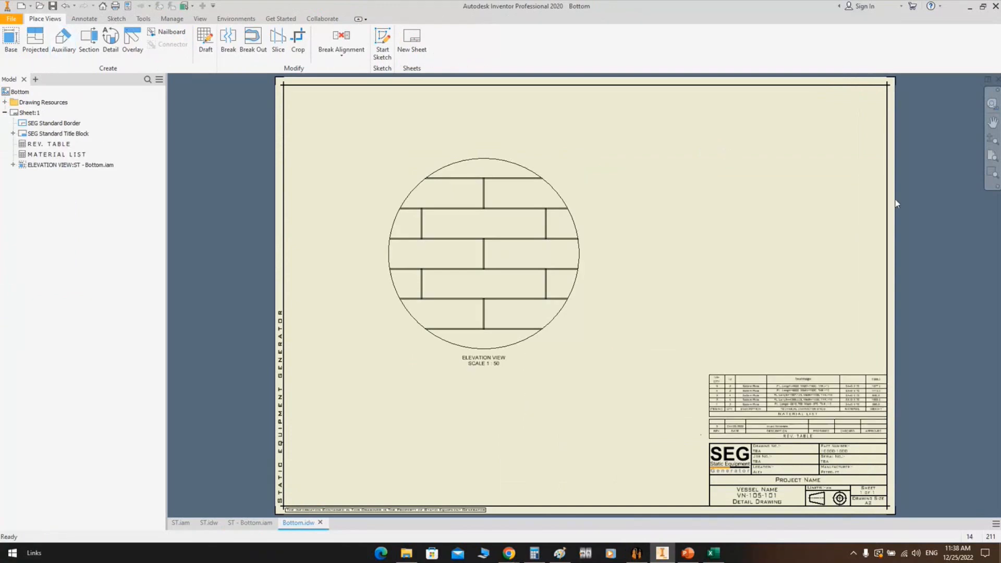
left_click(768, 395)
scroll(727, 400, "down", 4)
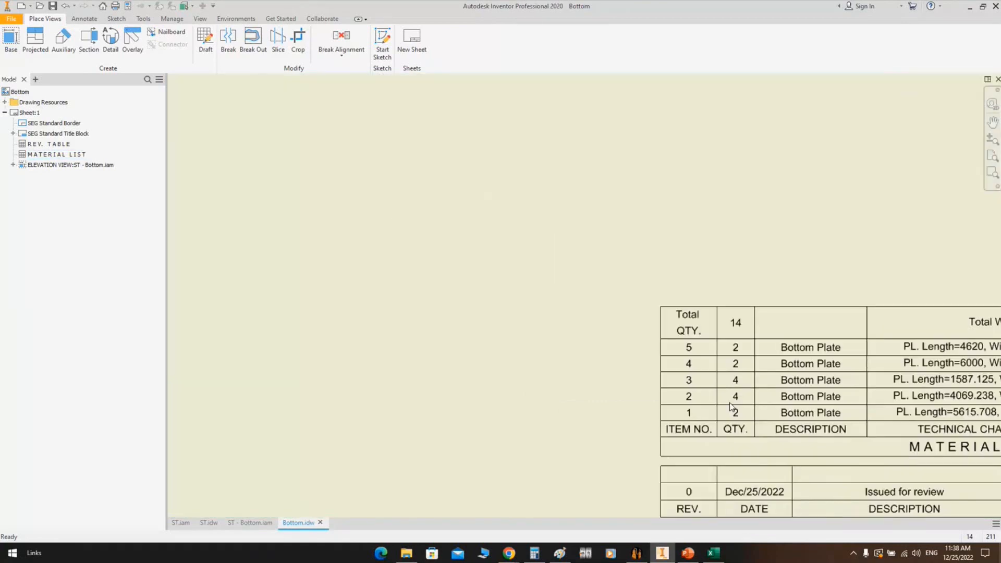
middle_click_drag(732, 405, 475, 307)
scroll(621, 297, "up", 3)
middle_click_drag(425, 228, 514, 336)
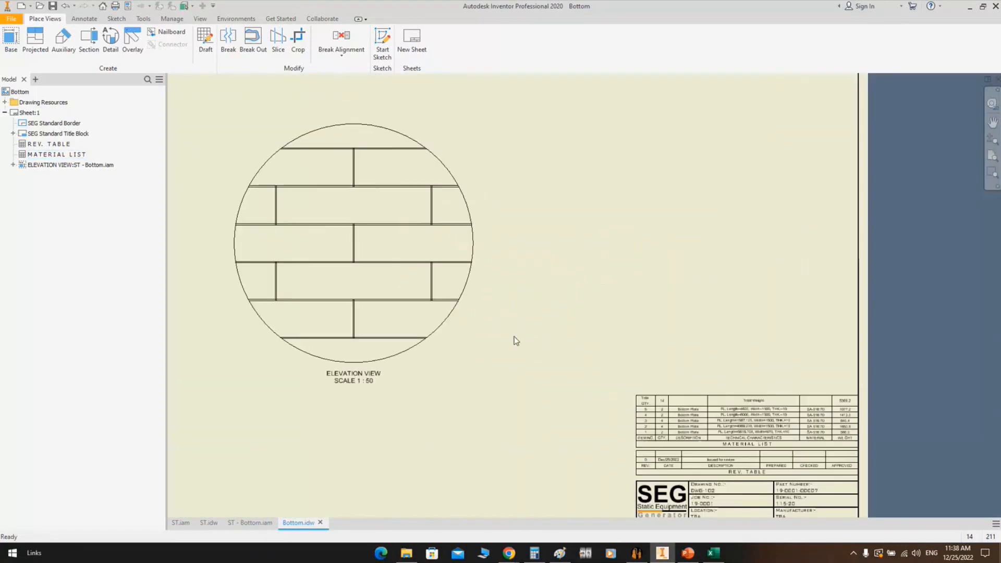
Dimension the full length of the topmost segment plate's straight edge above the elevation view
left_click(79, 20)
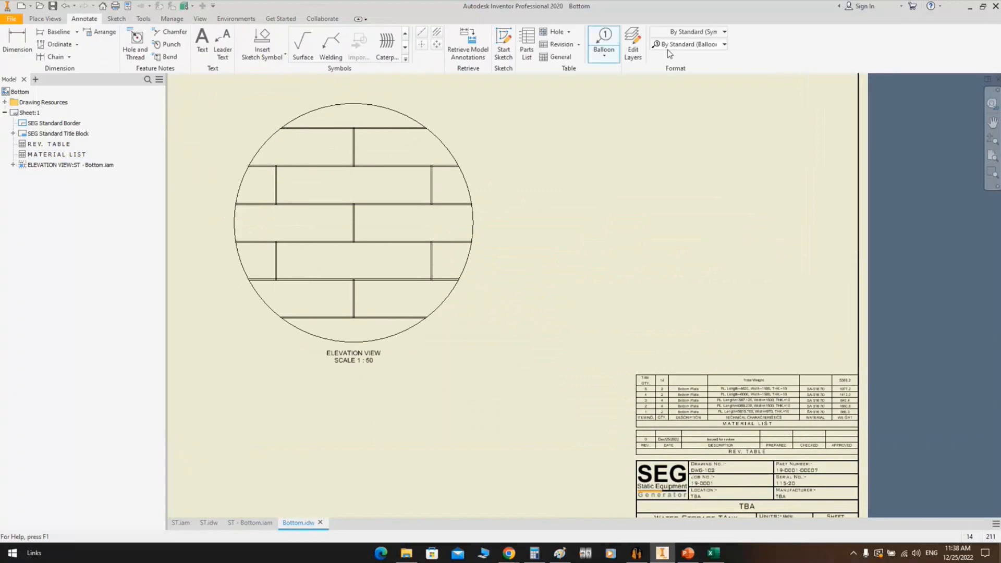
left_click(668, 49)
scroll(374, 129, "down", 3)
middle_click_drag(374, 128, 517, 202)
scroll(517, 202, "down", 3)
scroll(324, 264, "down", 4)
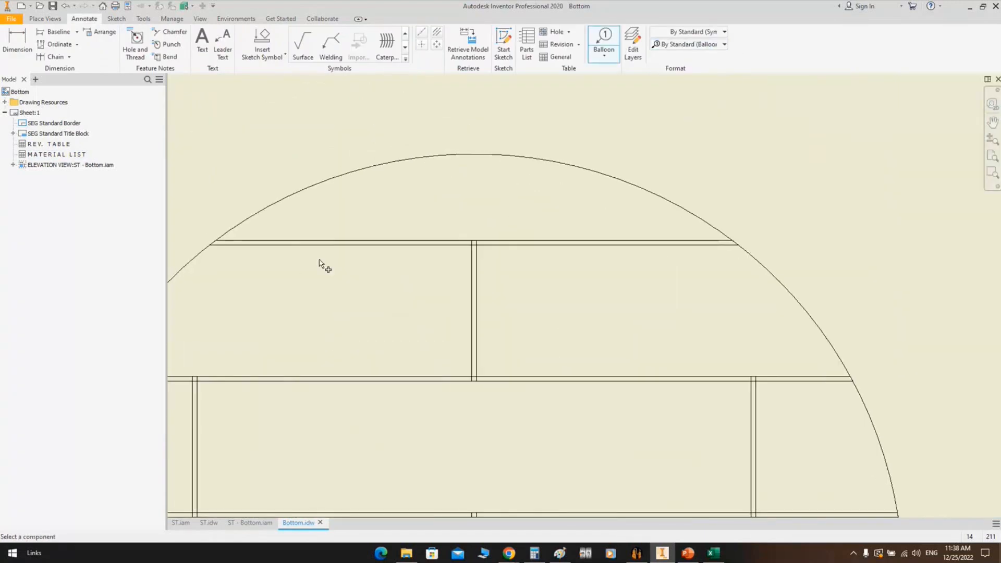
scroll(326, 261, "up", 4)
key("d")
left_click(362, 263)
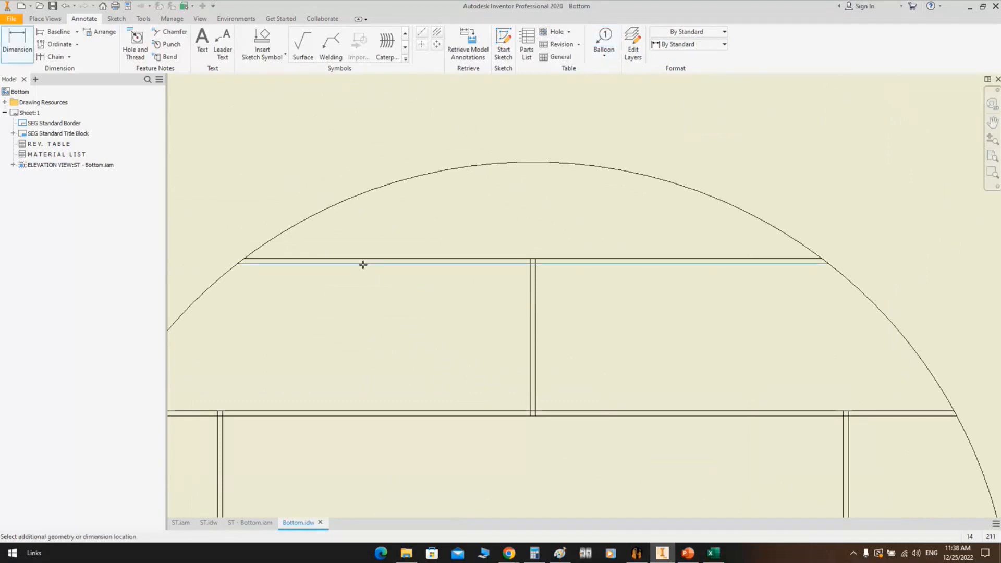
left_click(469, 115)
Dimension the height of the second plate row from the top, beside the circular outline
left_click(378, 259)
left_click(339, 416)
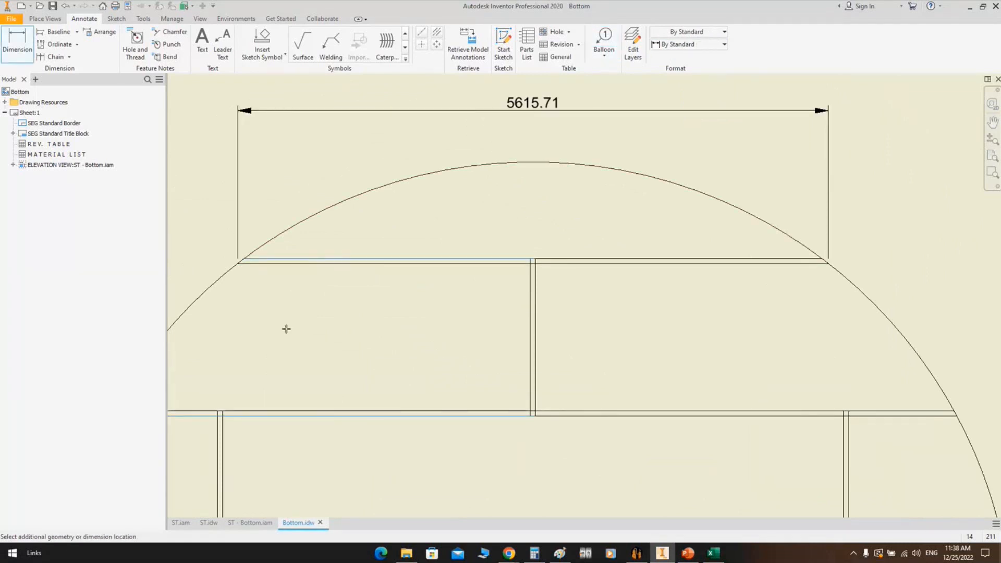
middle_click_drag(286, 328, 634, 300)
left_click(372, 307)
middle_click_drag(384, 311, 234, 297)
Dimension the horizontal overlap below the topmost plate and the vertical overlap between the two plates of the second row
left_click(563, 216)
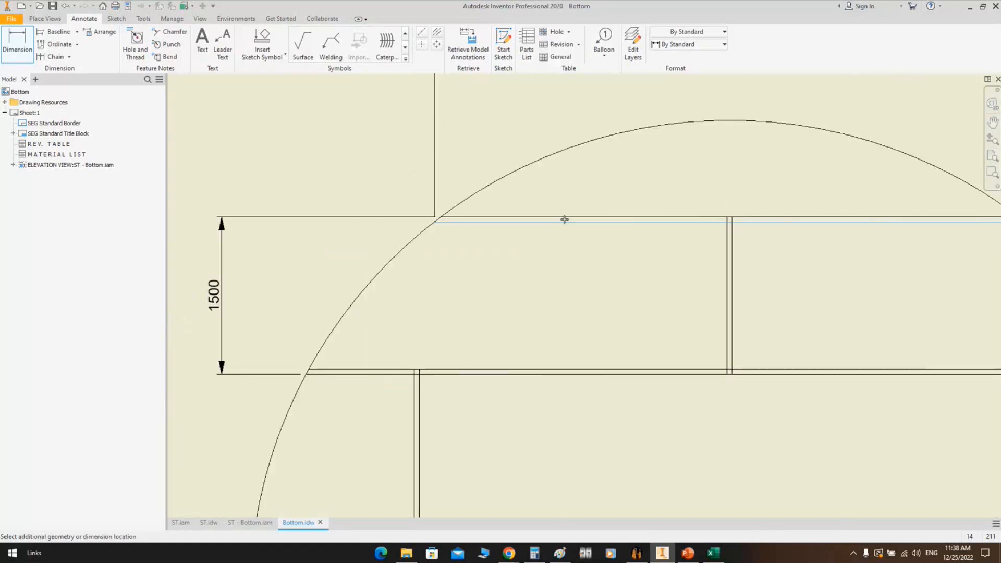
left_click(552, 222)
left_click(548, 241)
left_click(728, 234)
left_click(731, 237)
left_click(724, 249)
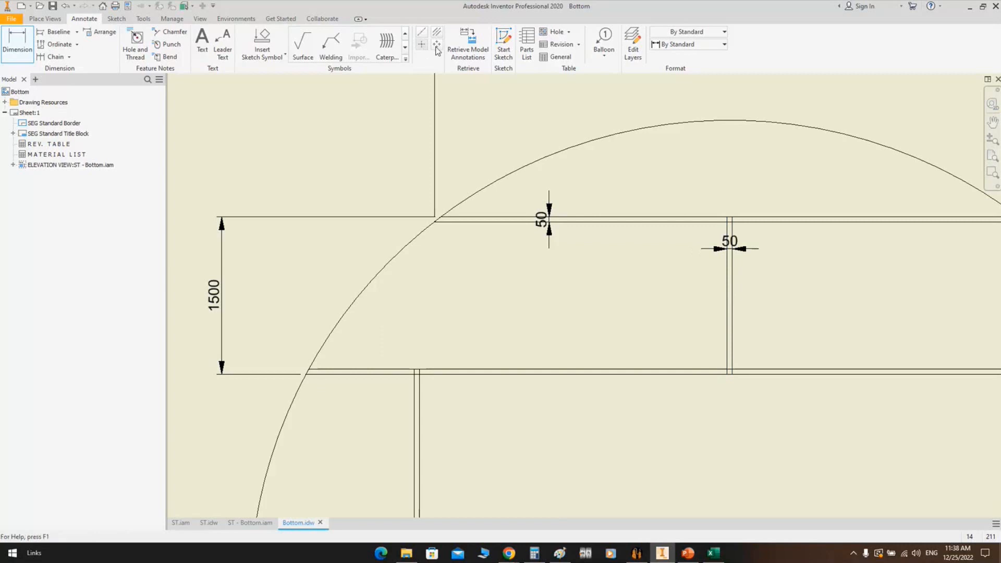
Add a center mark to the circular elevation view and extend its centerlines
scroll(563, 150, "down", 5)
scroll(587, 277, "up", 2)
key("Escape")
left_click(595, 209)
left_click(596, 181)
left_click_drag(600, 182, 783, 181)
scroll(589, 181, "down", 6)
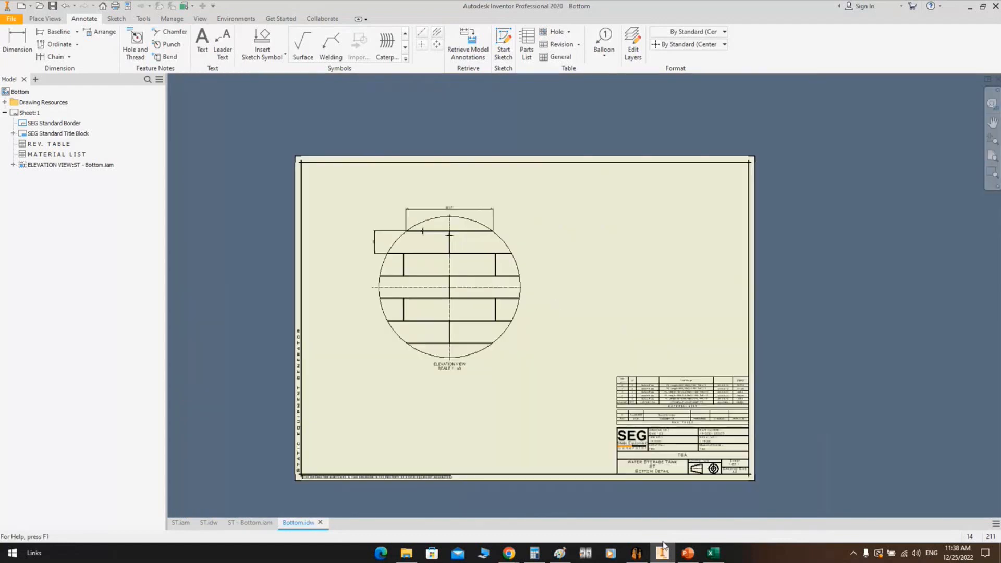
In Static Equipment Generator, set the bottom drawing's elevation view scale to 1/42, regenerate the drawing and return to Inventor
left_click(636, 552)
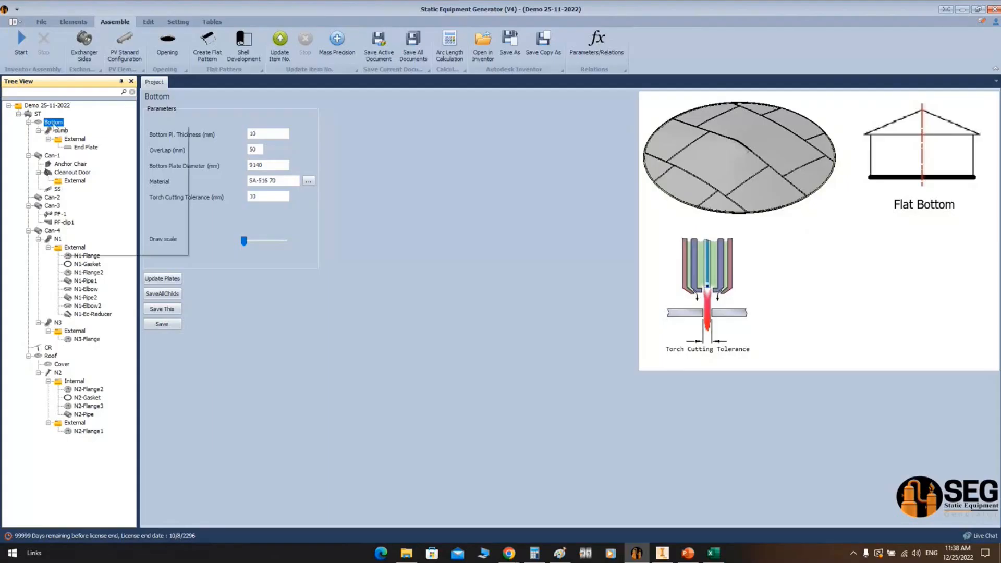
right_click(53, 124)
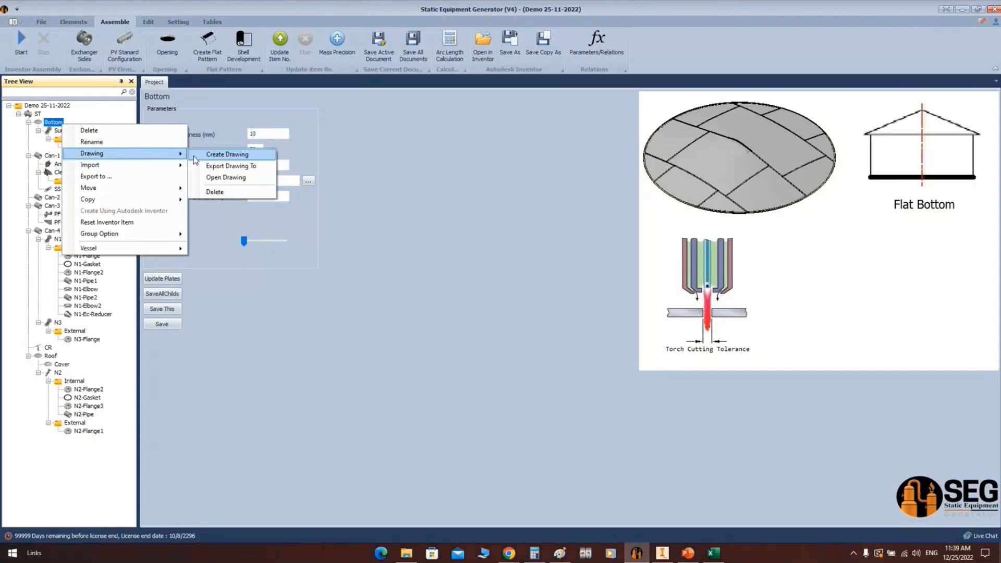
left_click(196, 156)
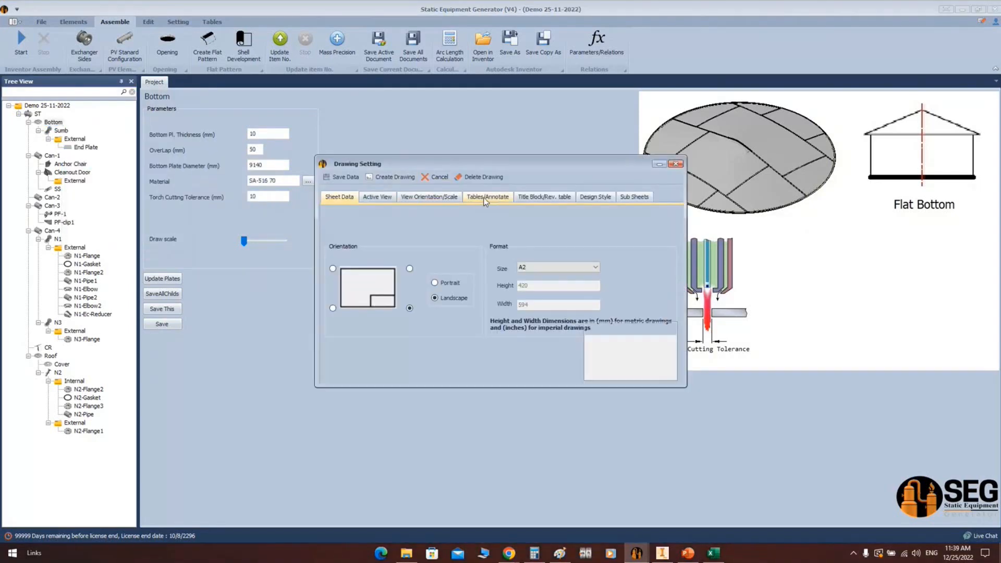
left_click(446, 197)
left_click_drag(475, 313, 447, 313)
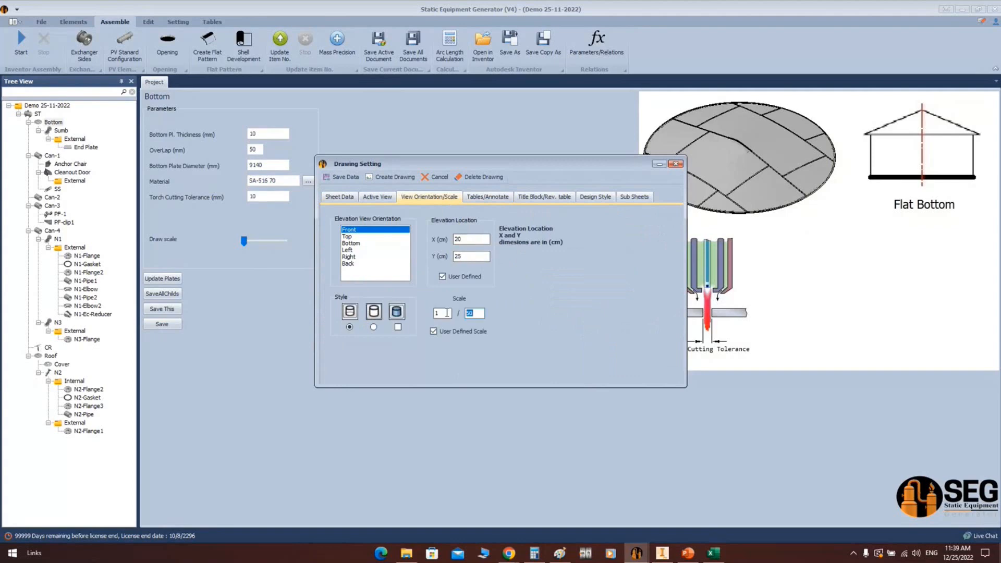
type("42")
key("Tab")
left_click(380, 182)
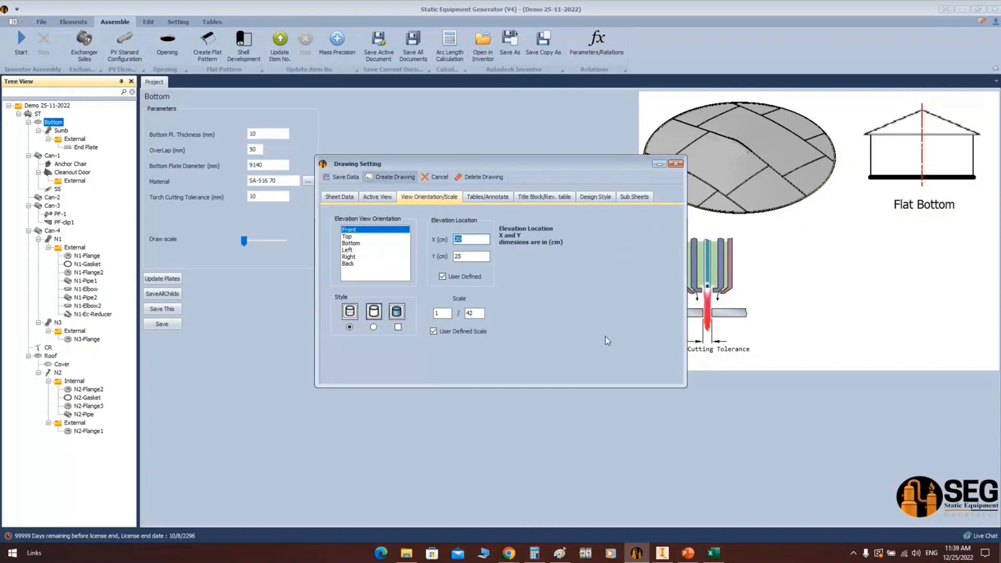
left_click(662, 553)
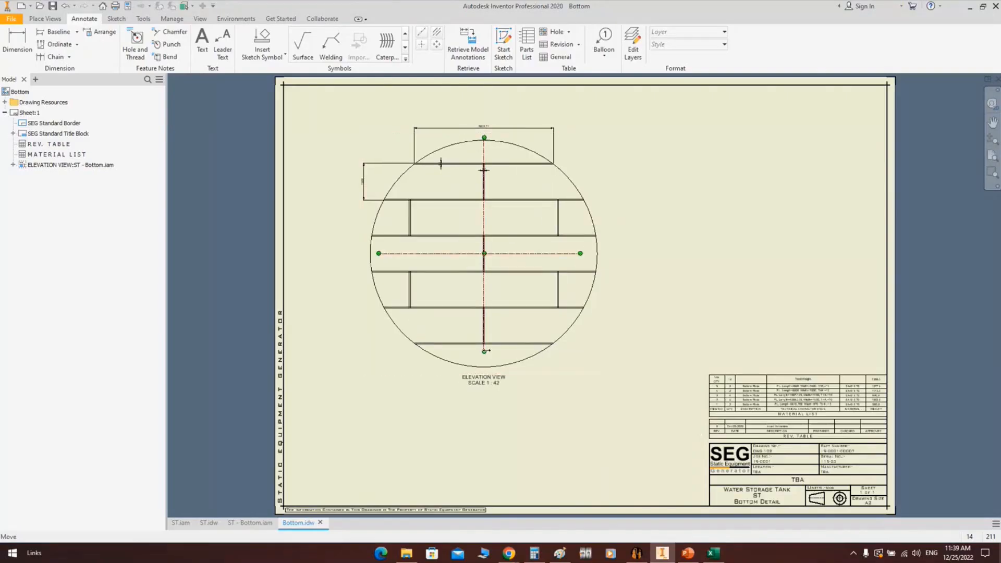
Stretch the horizontal and vertical centerline ends beyond the enlarged circular outline
left_click_drag(484, 351, 484, 370)
left_click_drag(580, 254, 609, 253)
left_click(376, 257)
scroll(376, 257, "up", 3)
Dimension the middle plate rows, including offsets from the horizontal centerline, and place item balloons on the plates around the elevation view
key("d")
left_click(408, 206)
left_click(335, 214)
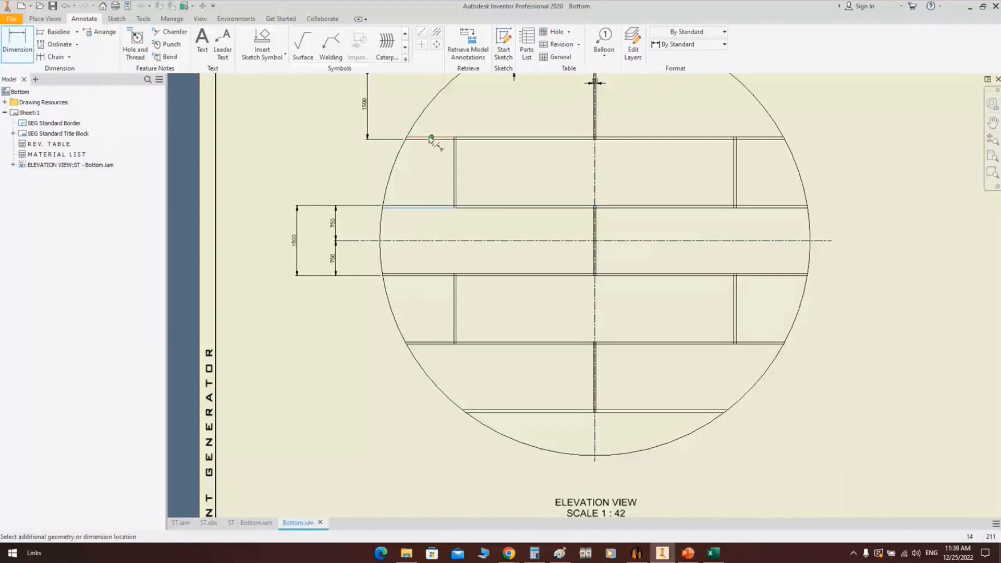
left_click(431, 139)
left_click(728, 118)
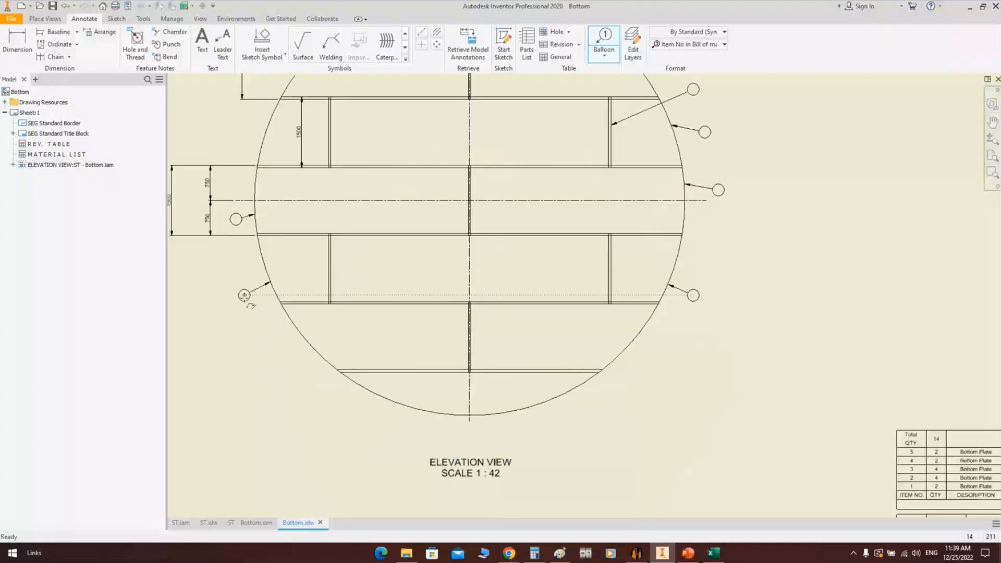
left_click(244, 295)
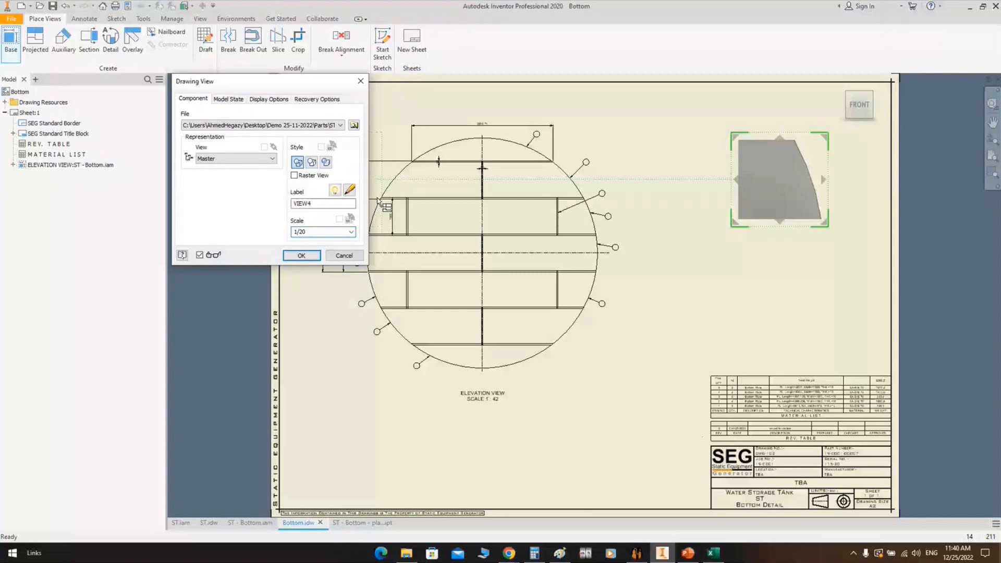
Place the base view of bottom plate-8 at scale 1/20 and close its part file
left_click(301, 255)
scroll(781, 153, "up", 2)
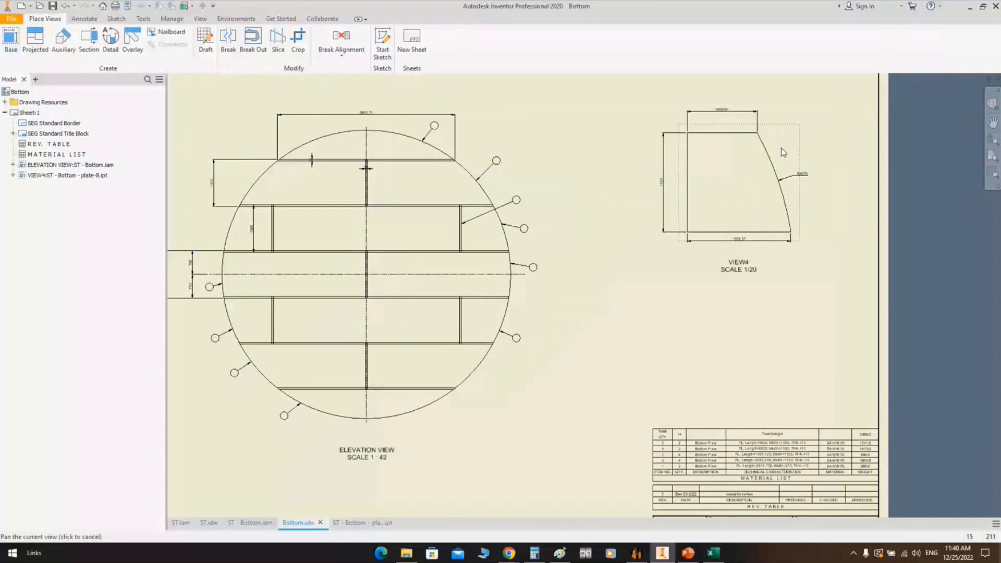
left_click(389, 523)
left_click(389, 523)
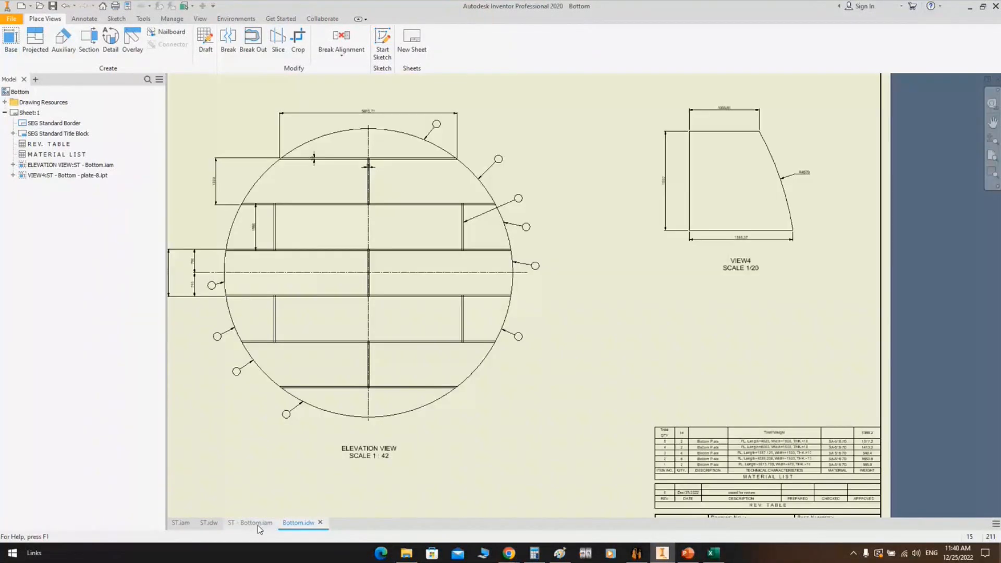
Open bottom plate-4 from the ST - Bottom assembly and place its base view at scale 1/20 in the bottom drawing
left_click(258, 523)
right_click(560, 148)
left_click(563, 116)
left_click(298, 522)
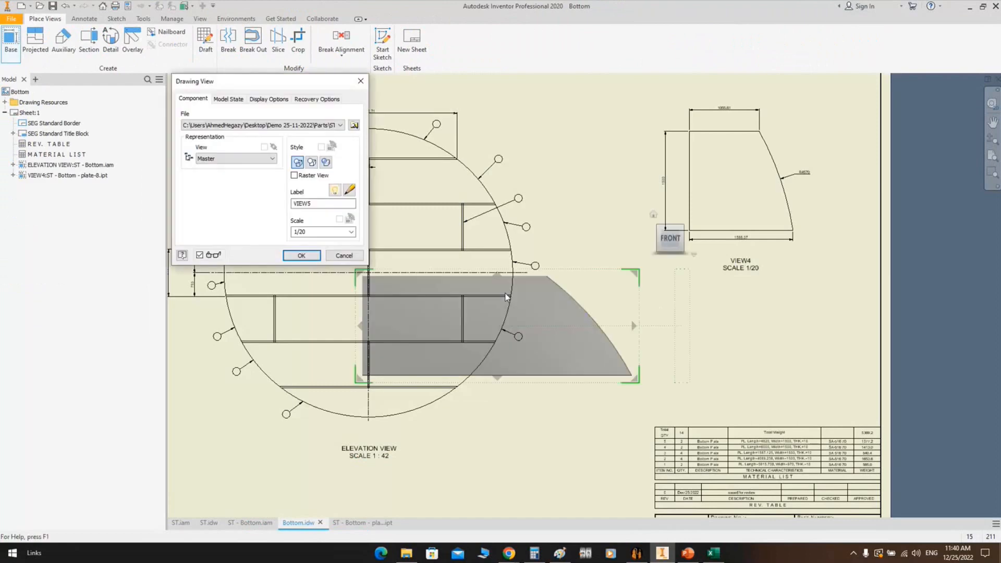
left_click_drag(292, 232, 303, 232)
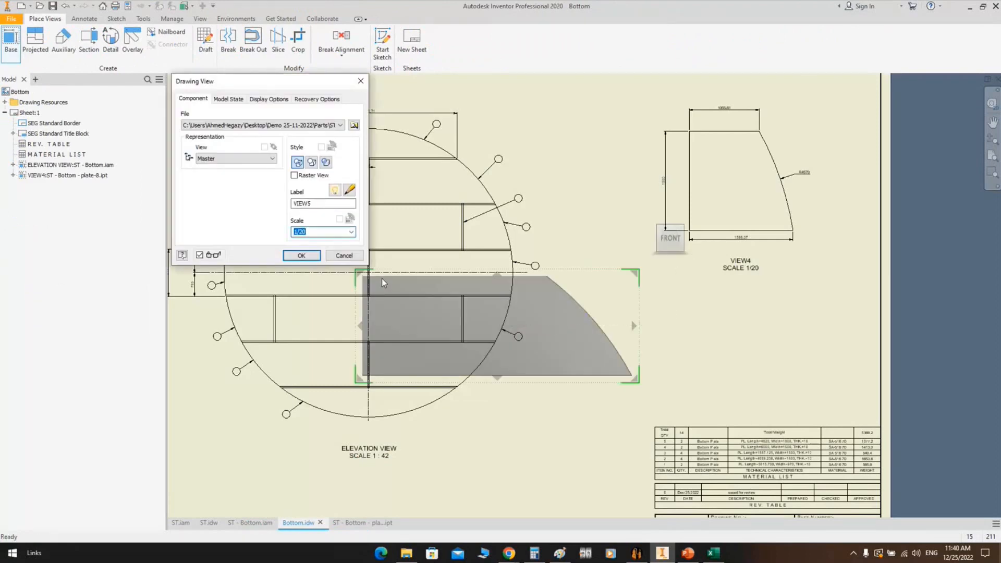
left_click(309, 256)
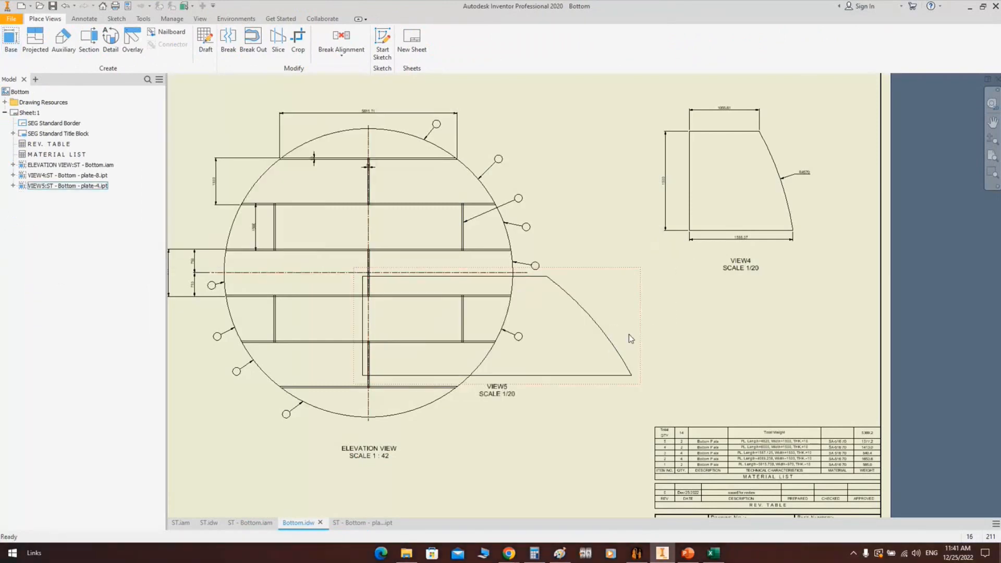
Move the plate-4 view below the plate-8 view and shift the elevation view toward the sheet's upper-left corner
left_click_drag(855, 340, 855, 339)
scroll(562, 268, "down", 3)
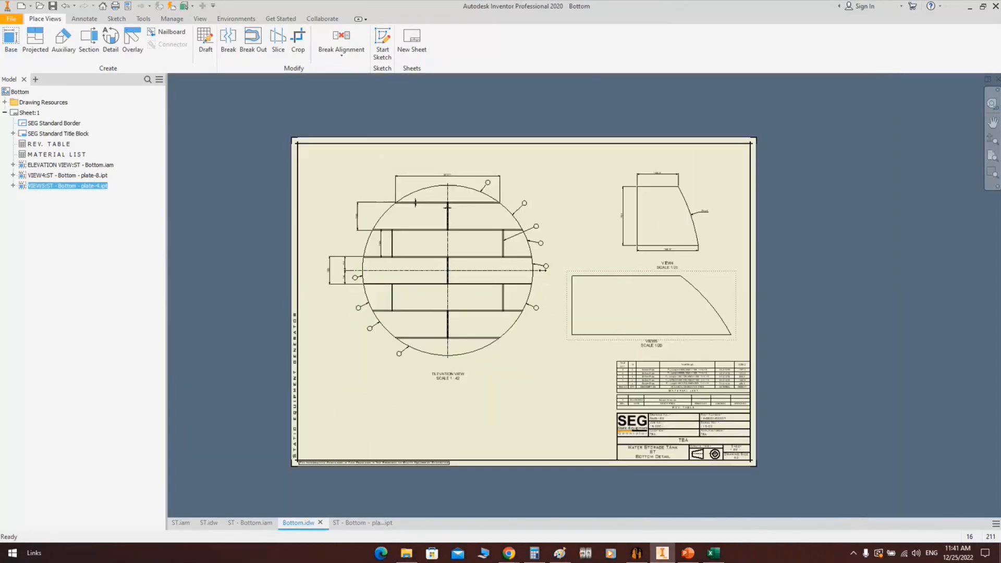
middle_click_drag(415, 204, 430, 206)
left_click_drag(371, 192, 322, 149)
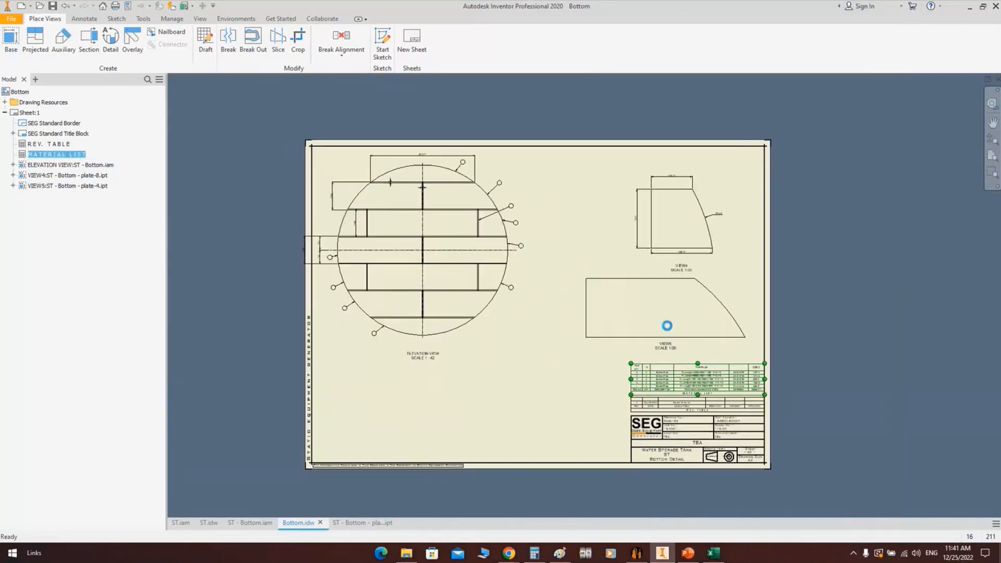
Dimension the lower edge length and the straight side height of the plate-4 view
scroll(660, 311, "up", 5)
key("d")
left_click(649, 323)
left_click(654, 348)
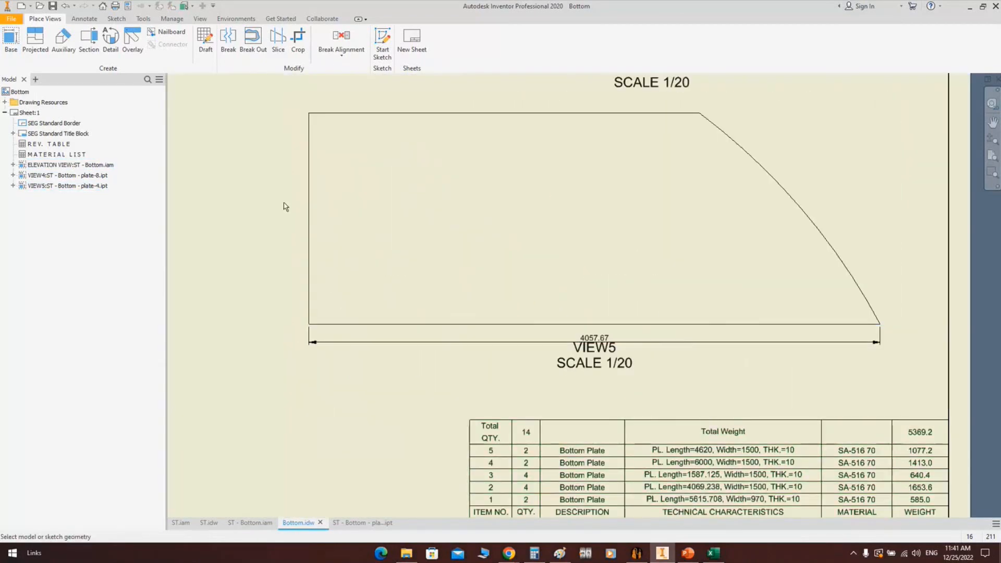
left_click(309, 185)
left_click(277, 219)
Dimension the upper edge length and the curved edge's radius on the plate-4 view
left_click(389, 113)
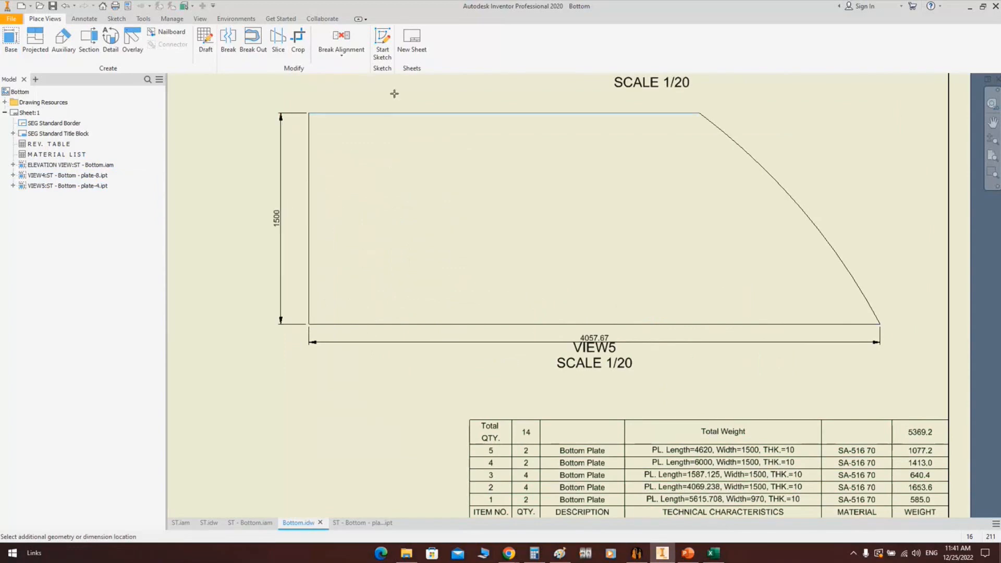
left_click(394, 94)
middle_click_drag(394, 94, 388, 138)
left_click(761, 214)
left_click(810, 229)
key("Escape")
Move the plate-4 view label below the length dimension and shift the view slightly lower on the sheet
left_click_drag(599, 415, 596, 441)
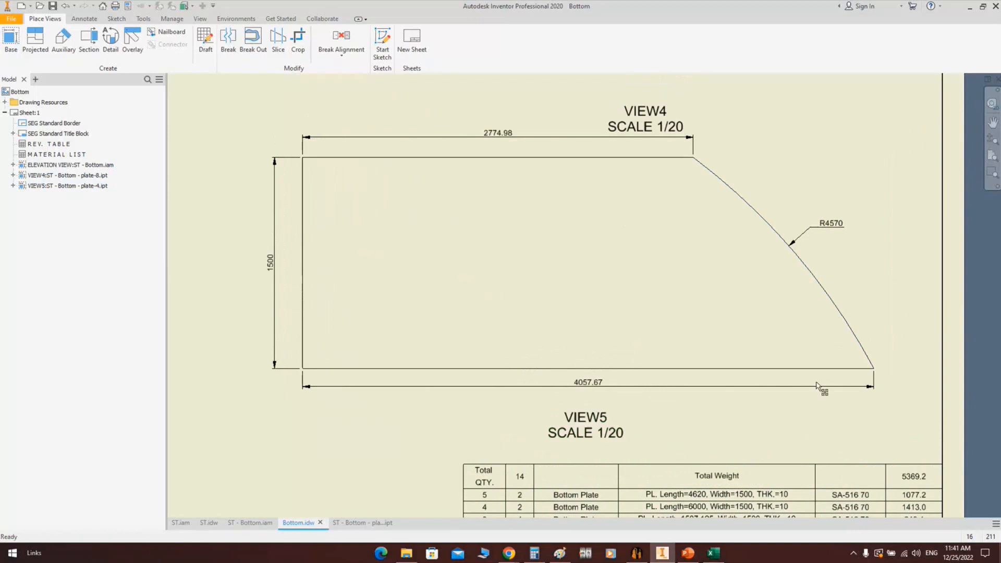
left_click_drag(893, 361, 906, 369)
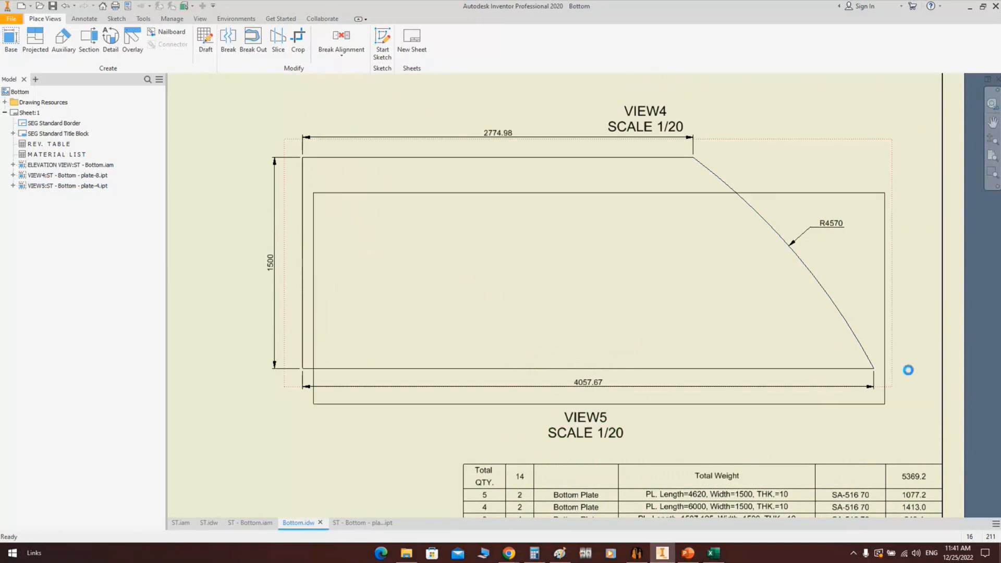
Attach a balloon to the plate-4 view's curved edge using the bill-of-material item number balloon style
left_click(84, 19)
left_click(603, 41)
left_click(736, 219)
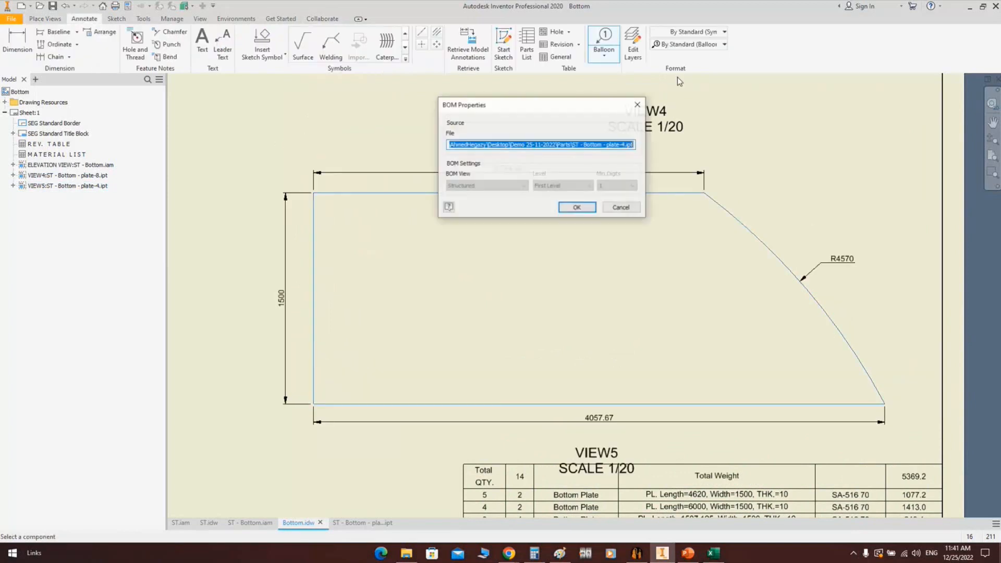
left_click(577, 207)
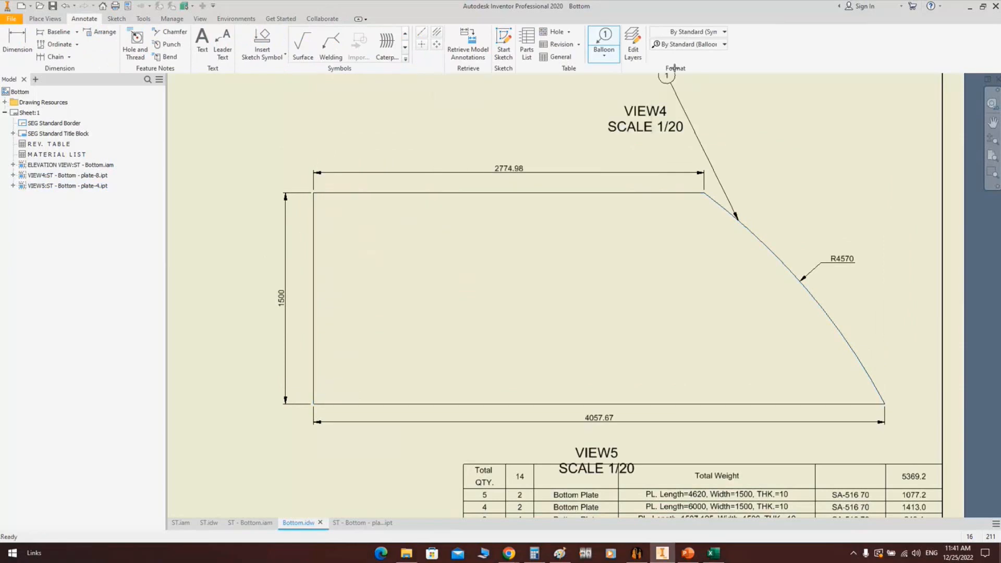
left_click(724, 45)
left_click(693, 107)
left_click(778, 179)
Attach an item number balloon in the same style to the curved edge of the plate-8 view
scroll(783, 203, "up", 3)
middle_click_drag(783, 205, 809, 354)
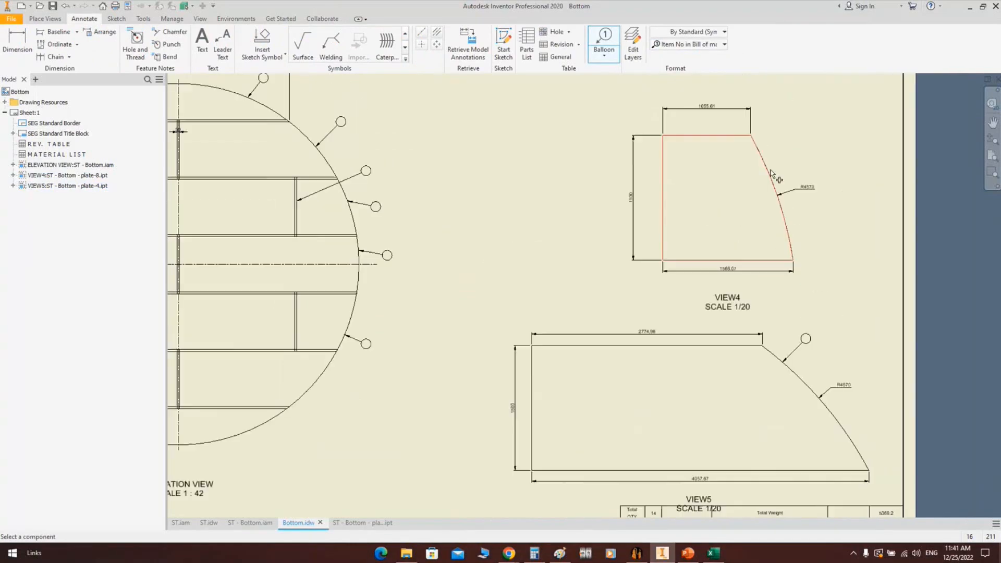
left_click(771, 171)
left_click(577, 208)
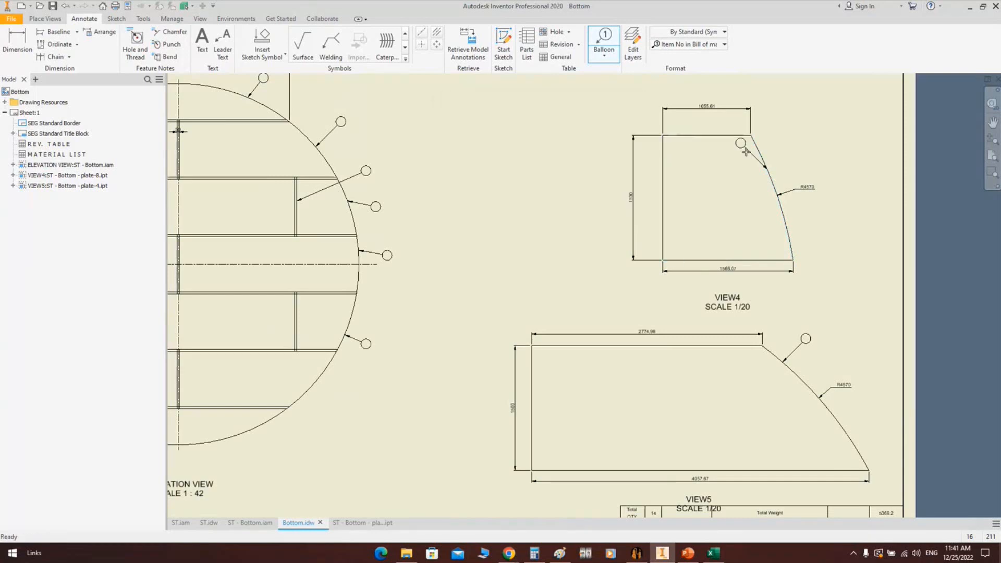
right_click(793, 147)
left_click(837, 151)
scroll(808, 180, "up", 3)
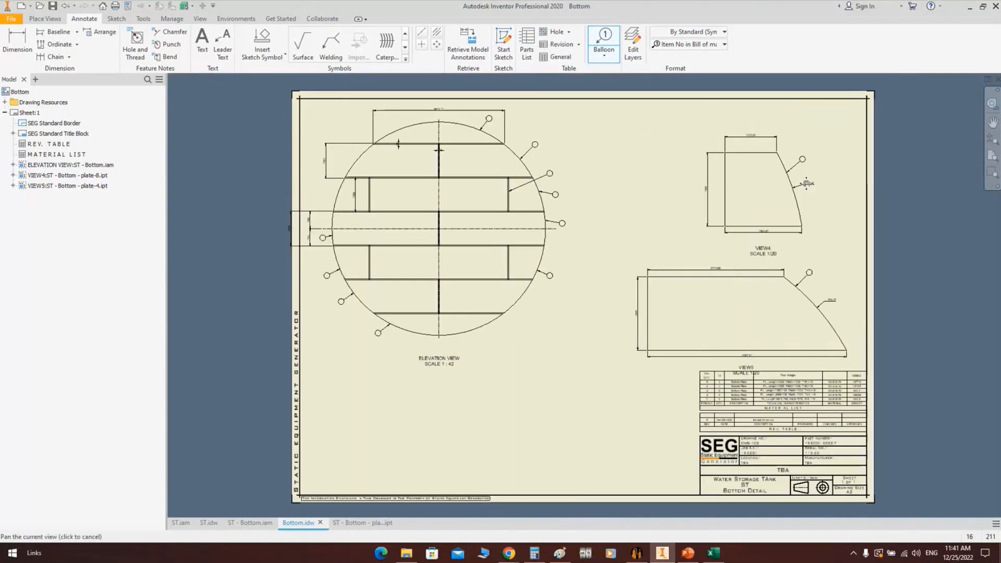
Leave the balloon command and examine the bottom plate items in the material list of the ST.idw drawing
middle_click_drag(806, 183, 814, 178)
key("Escape")
scroll(814, 156, "down", 3)
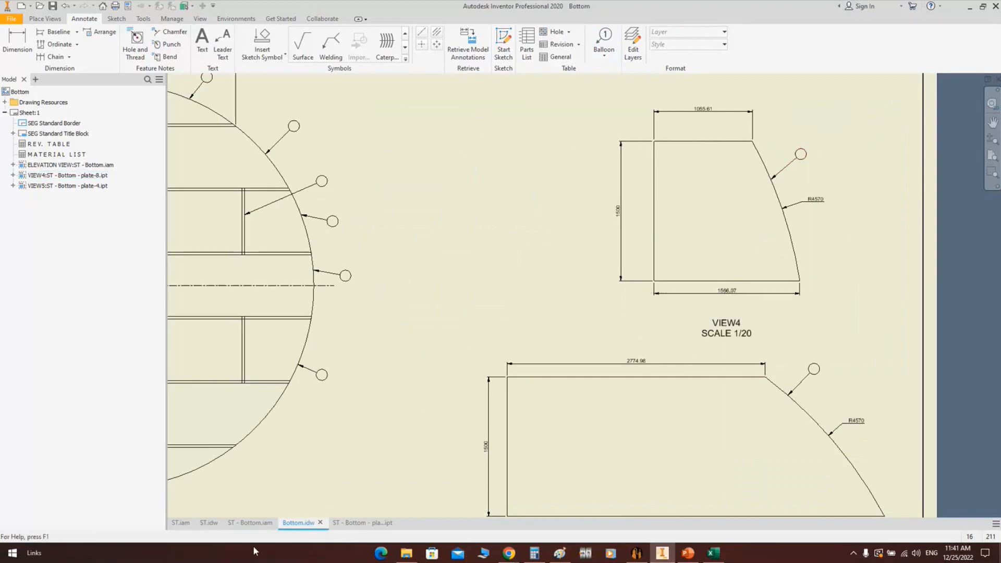
left_click(209, 523)
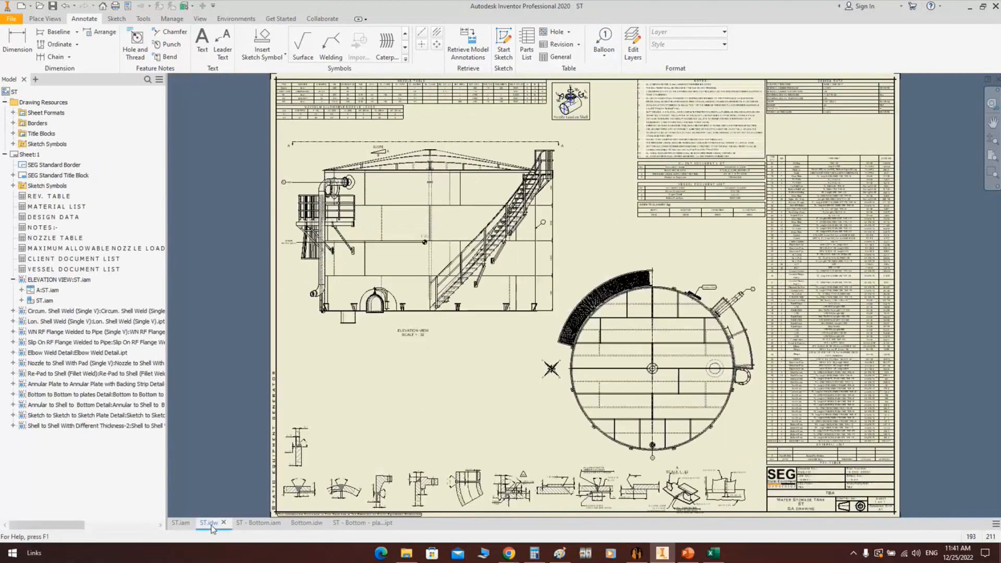
scroll(515, 214, "down", 5)
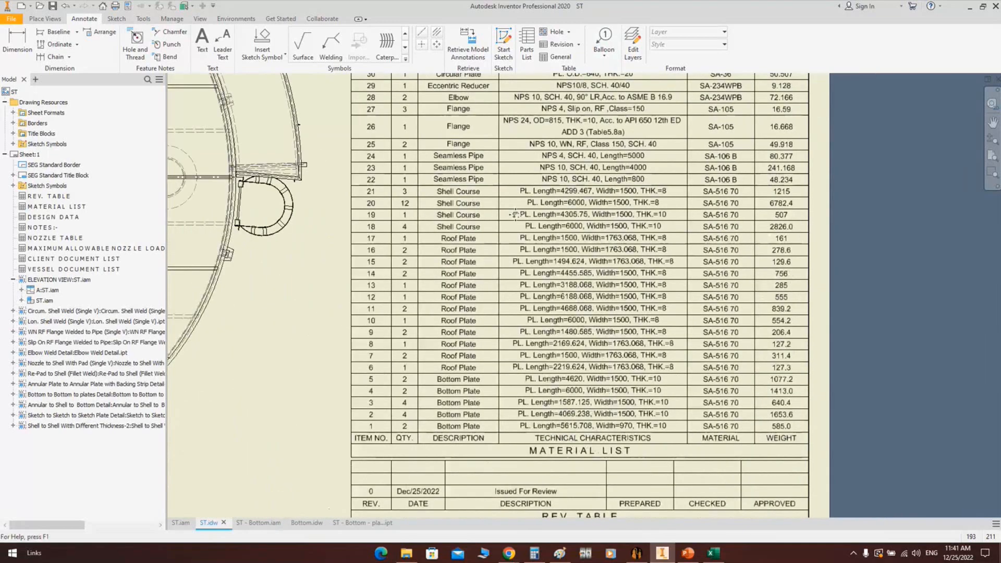
scroll(398, 207, "down", 5)
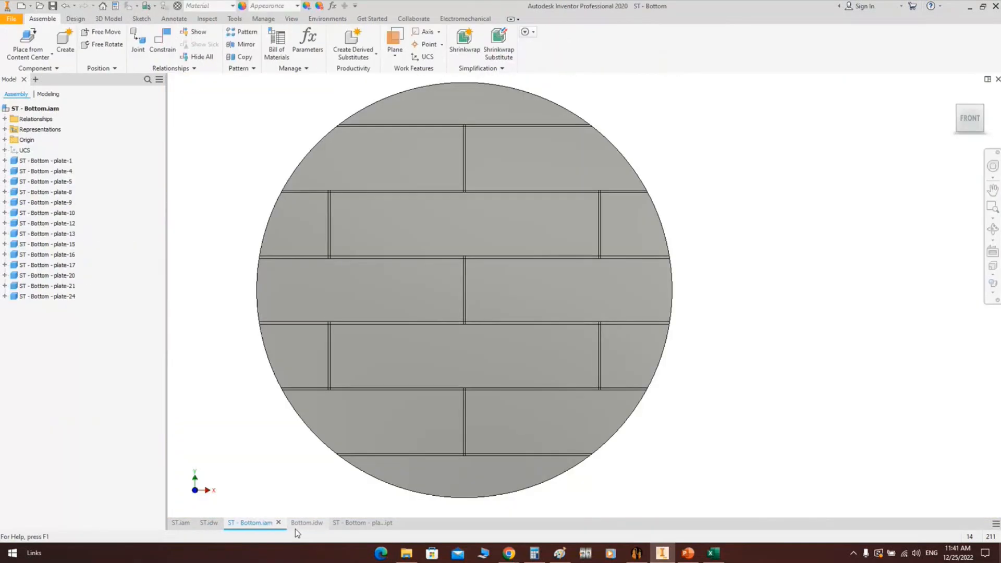
Return to the Bottom.idw drawing and move the VIEW5 label up, clear of the material list
left_click(296, 525)
scroll(625, 309, "up", 3)
scroll(665, 330, "down", 4)
scroll(639, 405, "down", 3)
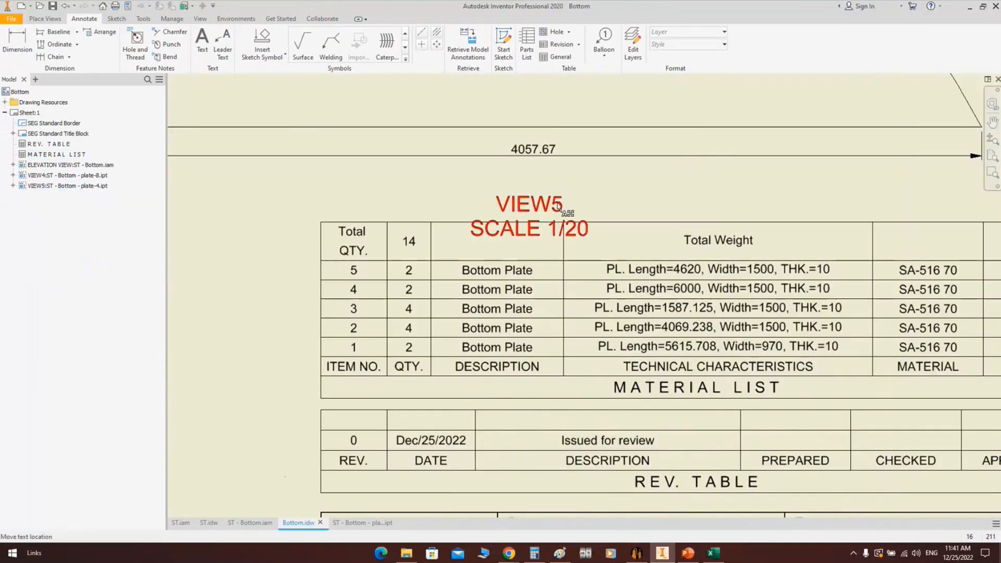
left_click_drag(559, 207, 559, 178)
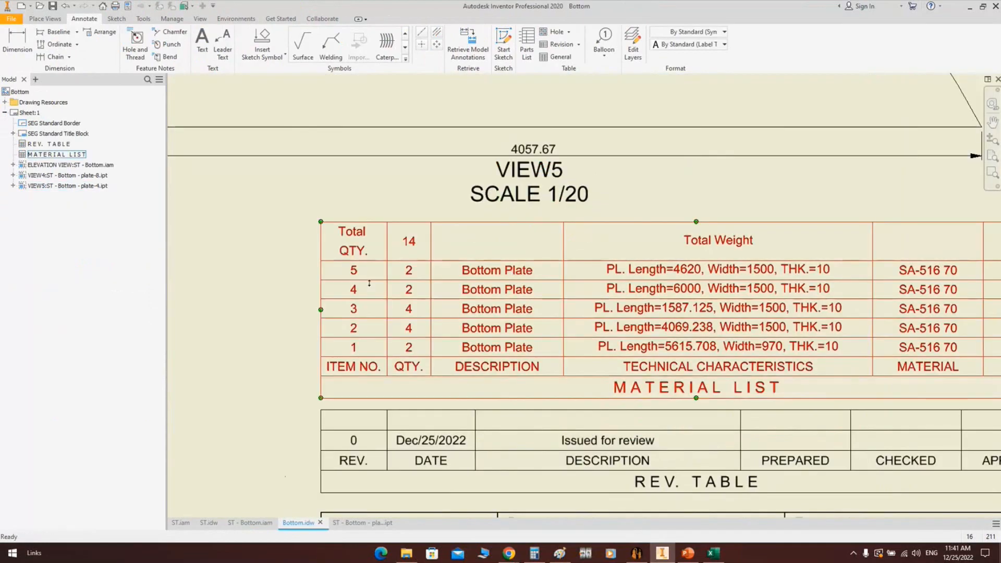
Examine the item numbers, quantities, technical characteristics and weights in the Bottom drawing's material list
middle_click_drag(442, 298, 396, 277)
left_click(468, 264)
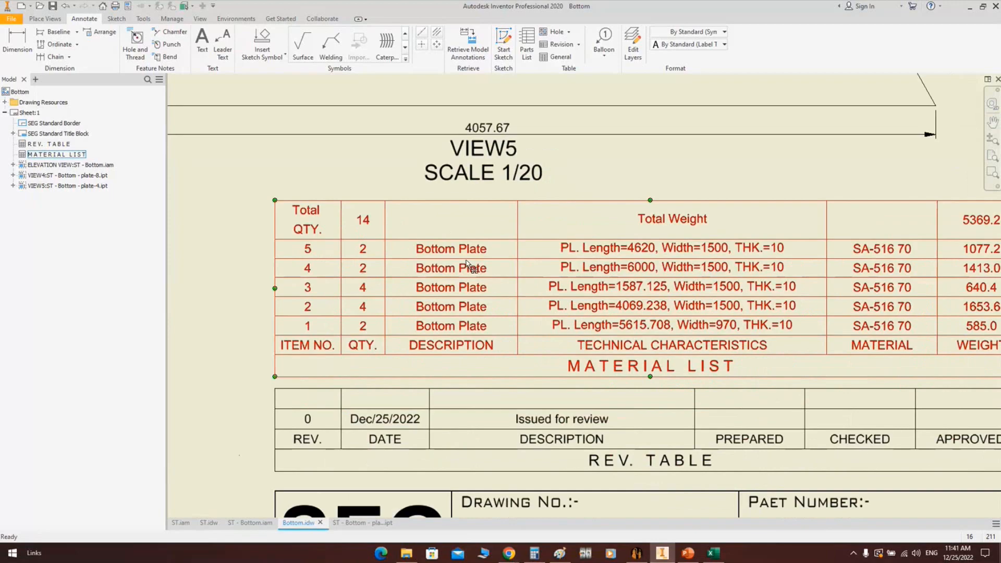
middle_click_drag(764, 220, 644, 222)
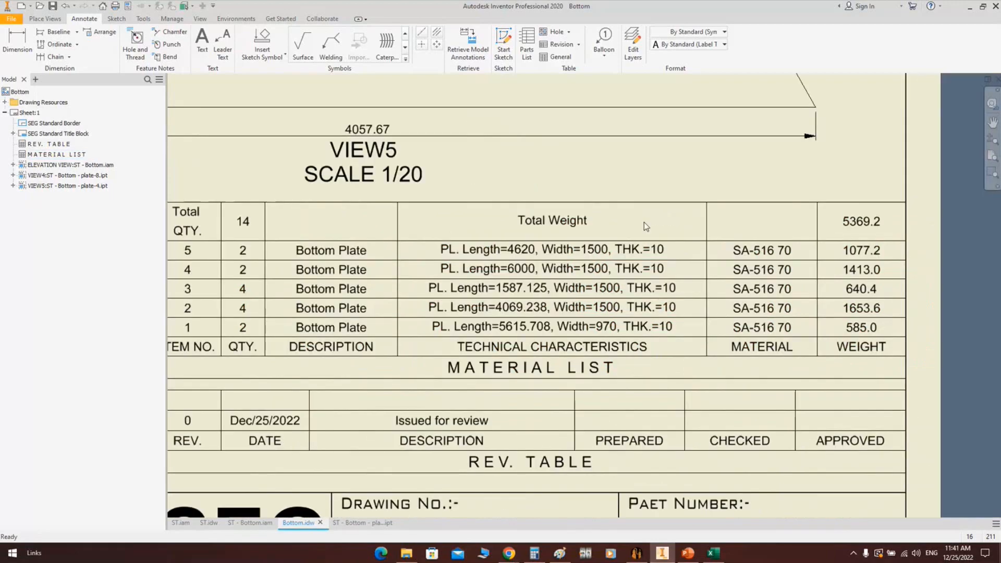
scroll(866, 294, "up", 2)
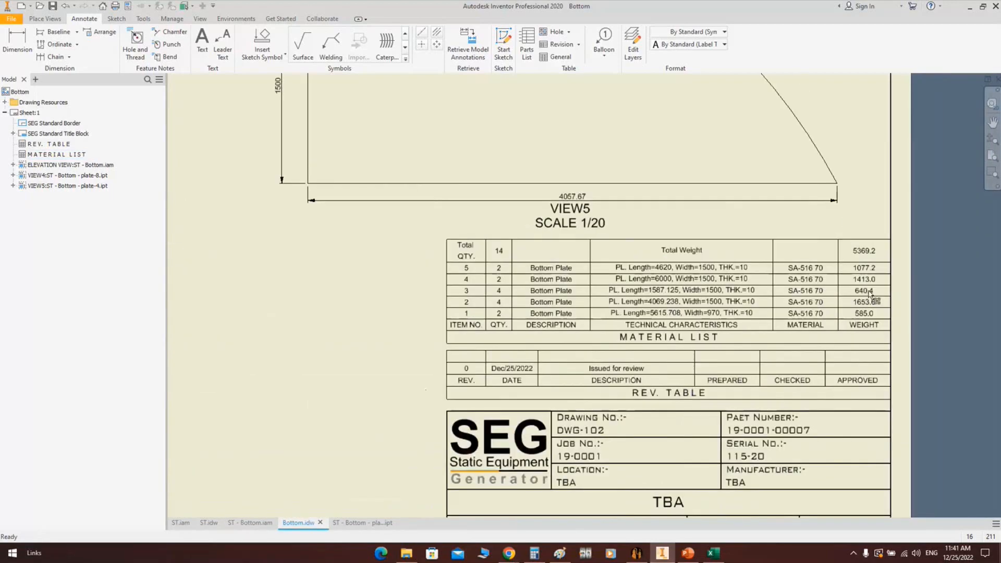
scroll(865, 250, "down", 5)
scroll(849, 267, "up", 6)
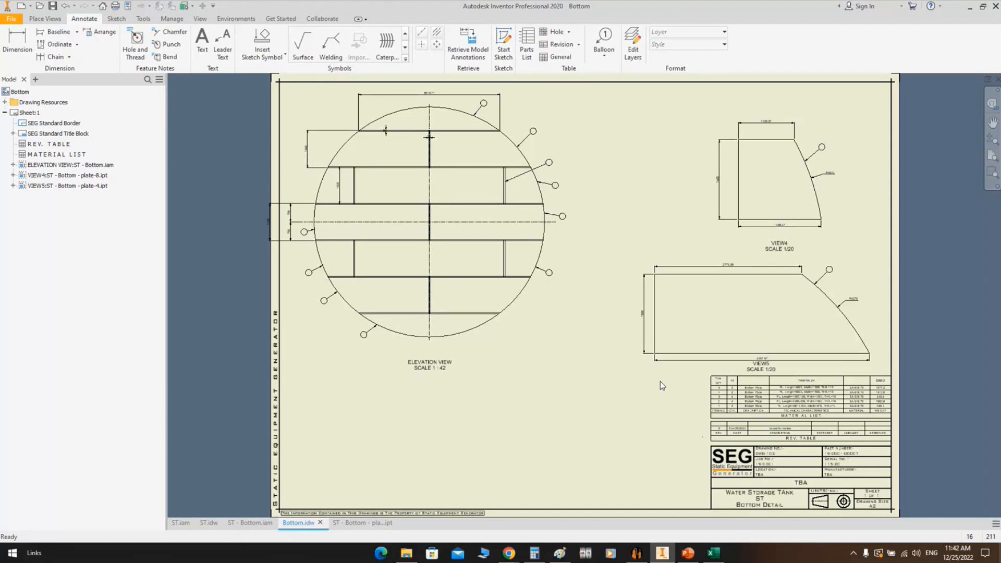
Switch to Static Equipment Generator and open the project's Bill of Materials table
left_click(635, 554)
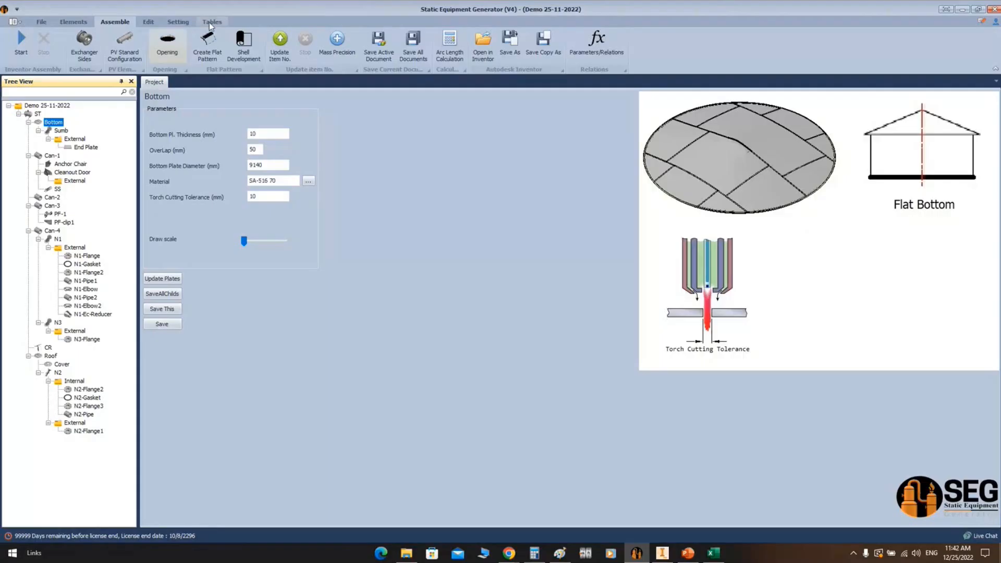
left_click(211, 23)
left_click(18, 41)
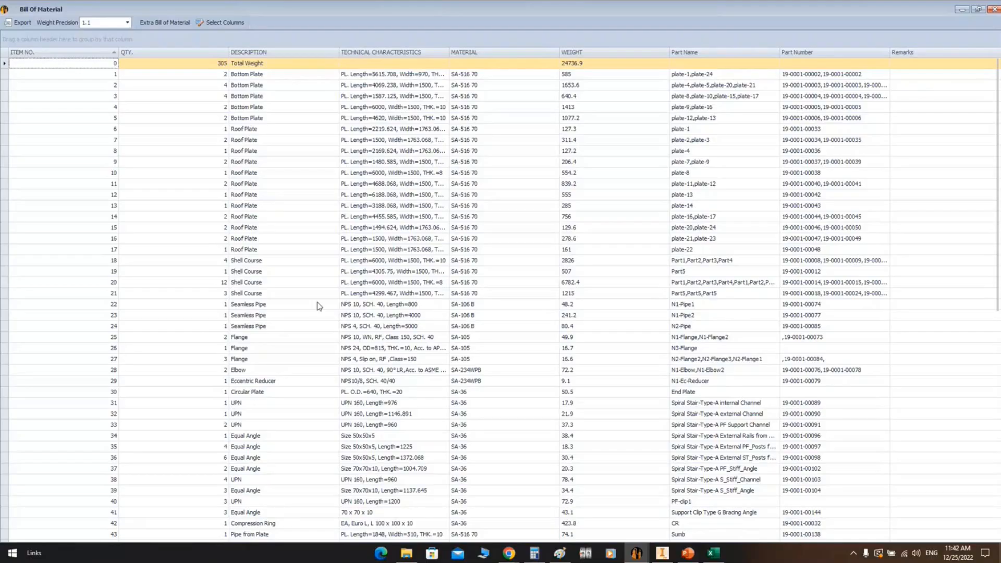
Switch to Paint and paste the Bill Of Material screenshot over the existing picture
left_click(559, 554)
scroll(339, 257, "down", 2, "ctrl")
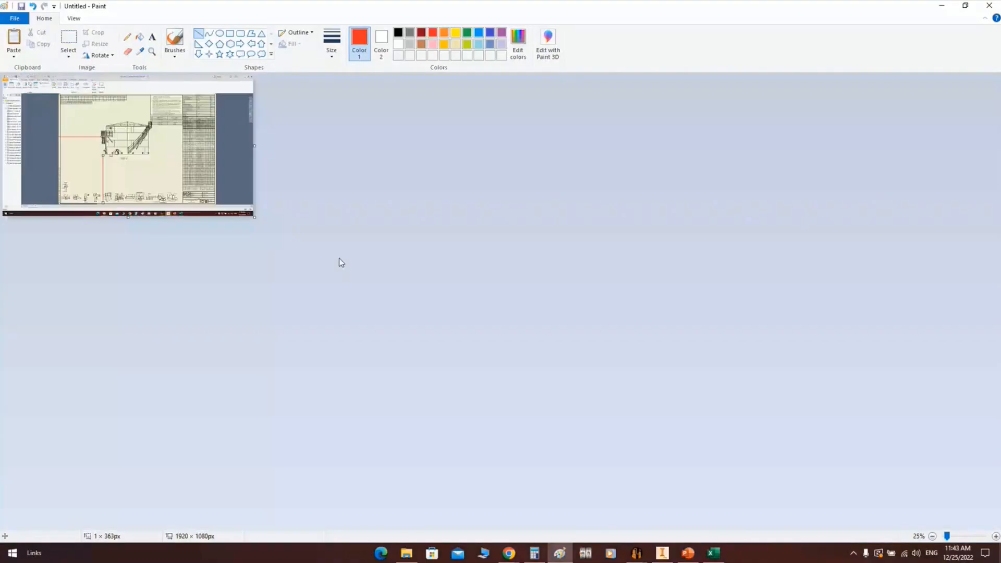
key("ctrl+v")
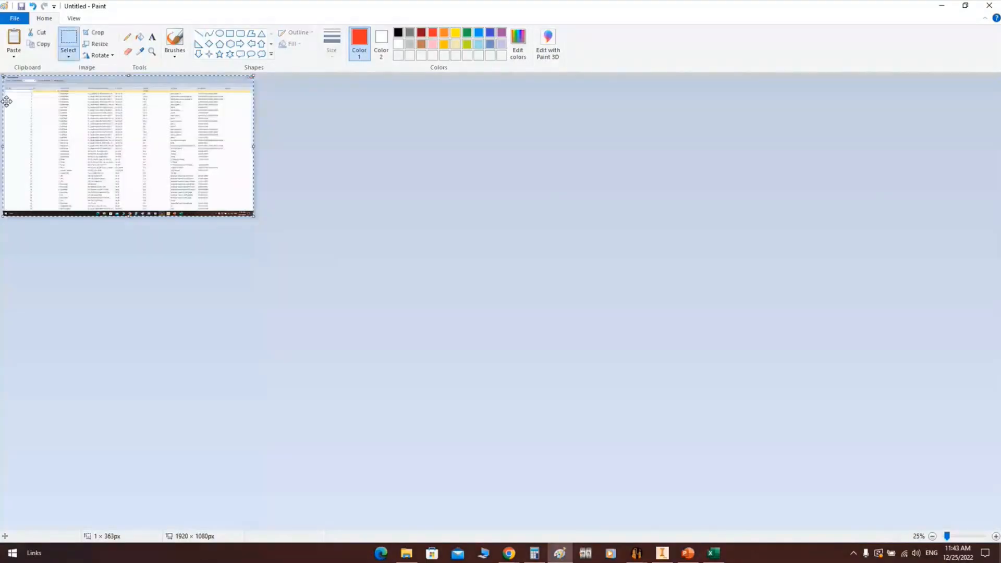
scroll(156, 315, "up", 3, "ctrl")
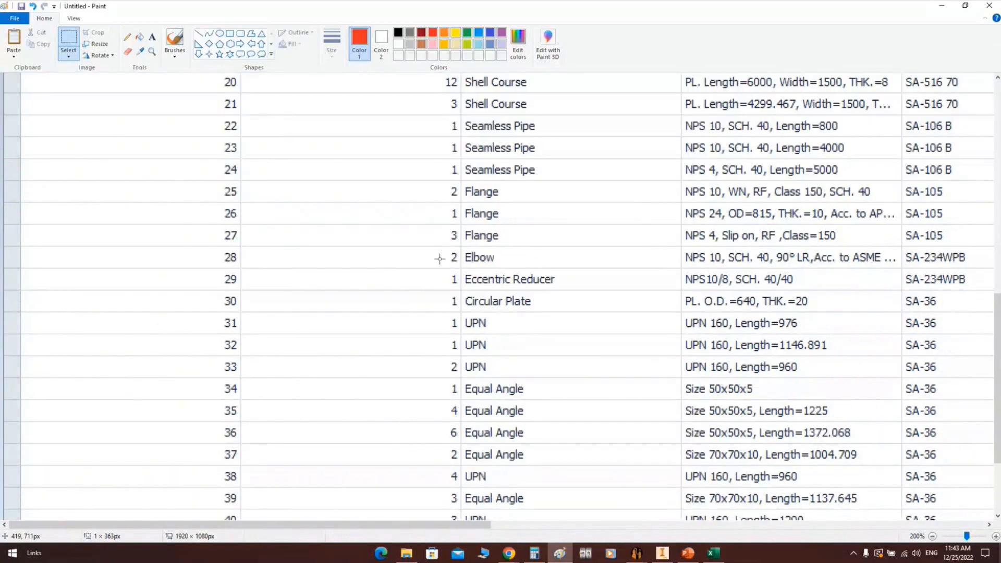
Frame the item 27 flange row with a red rectangle about 929 × 25 px, reaching from the item number to the weight
left_click(230, 33)
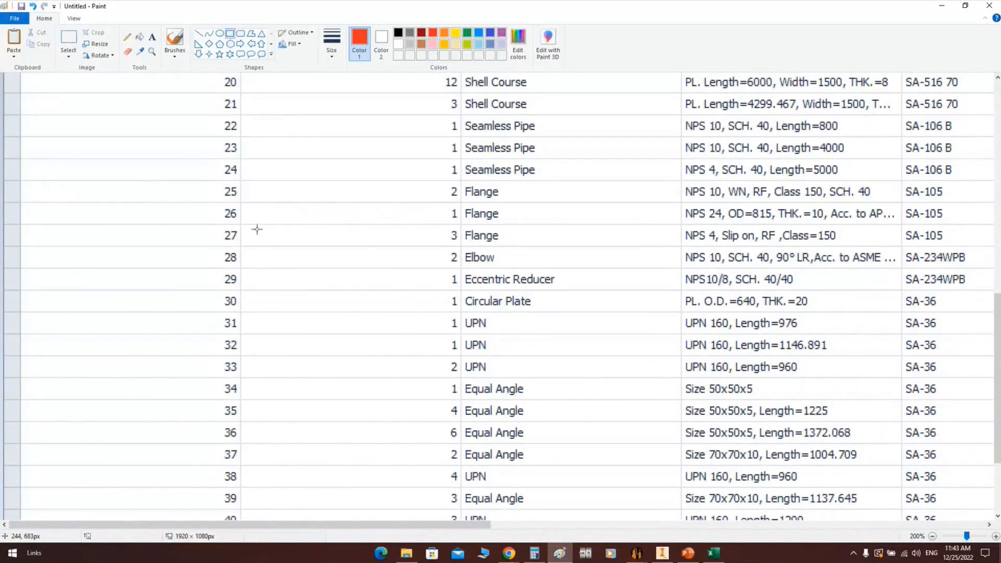
left_click_drag(185, 220, 966, 251)
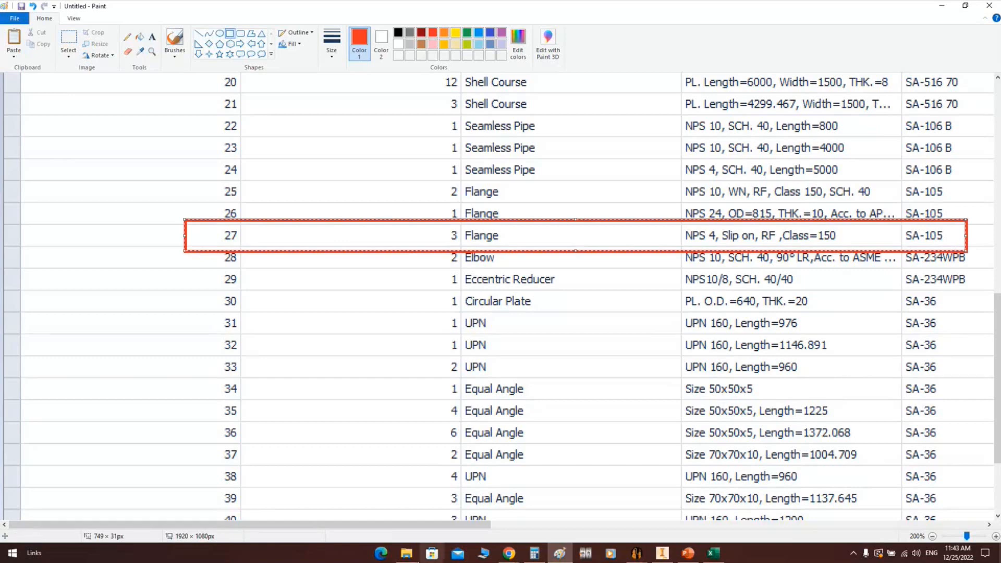
left_click_drag(434, 526, 512, 525)
left_click_drag(803, 251, 990, 245)
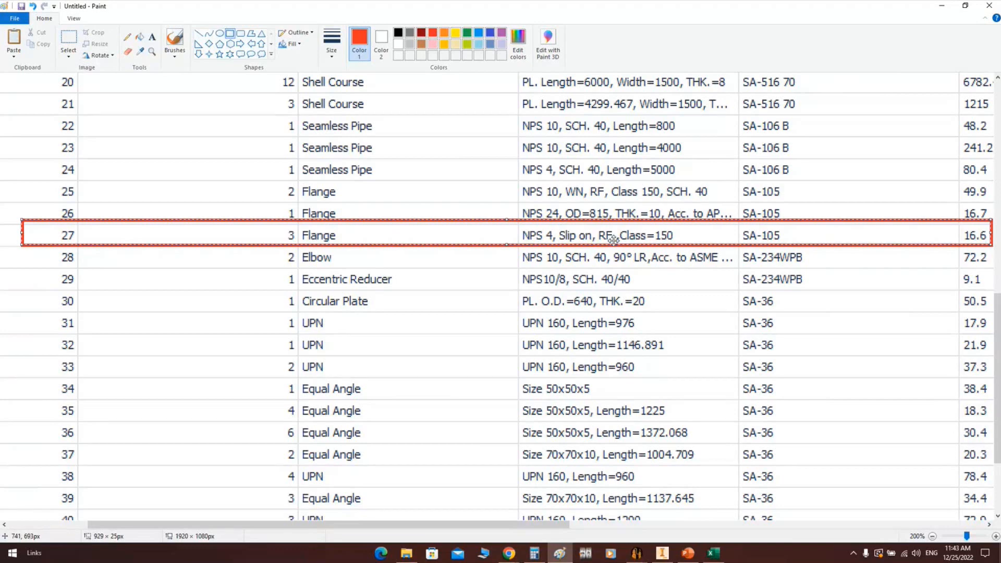
key("Escape")
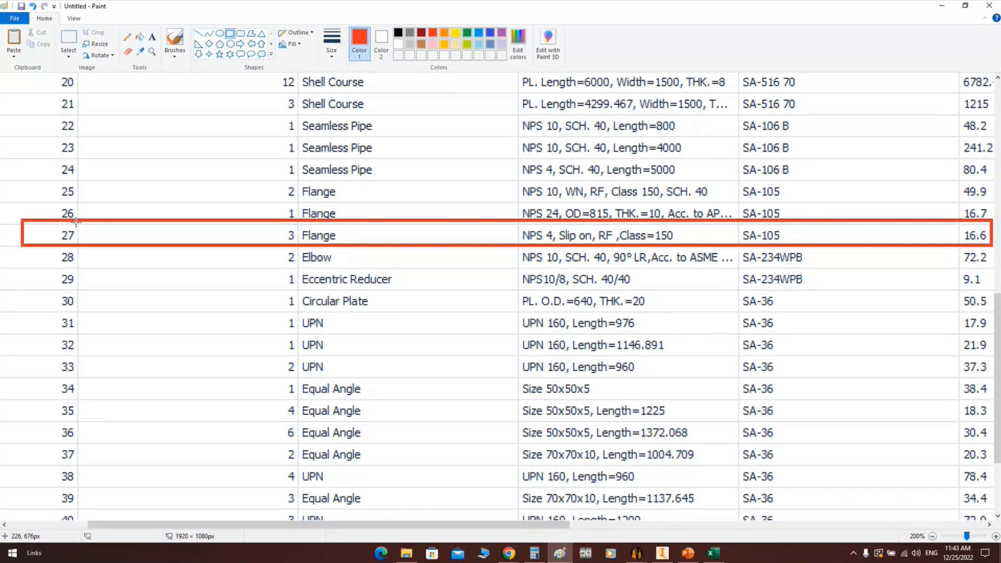
Switch to the Tank BOM workbook in Excel and examine the Quantity column down its item list
left_click(941, 6)
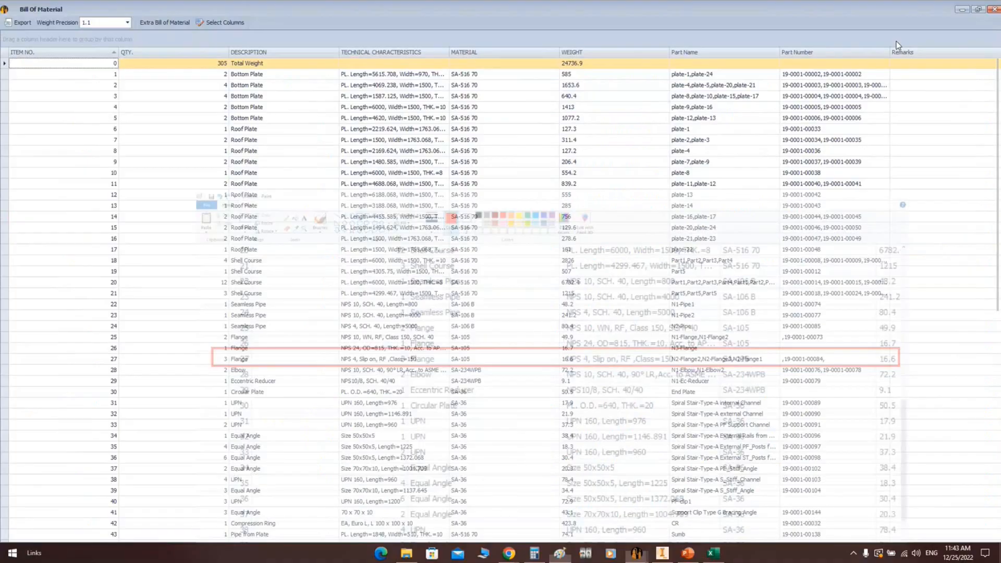
left_click(962, 10)
left_click(945, 8)
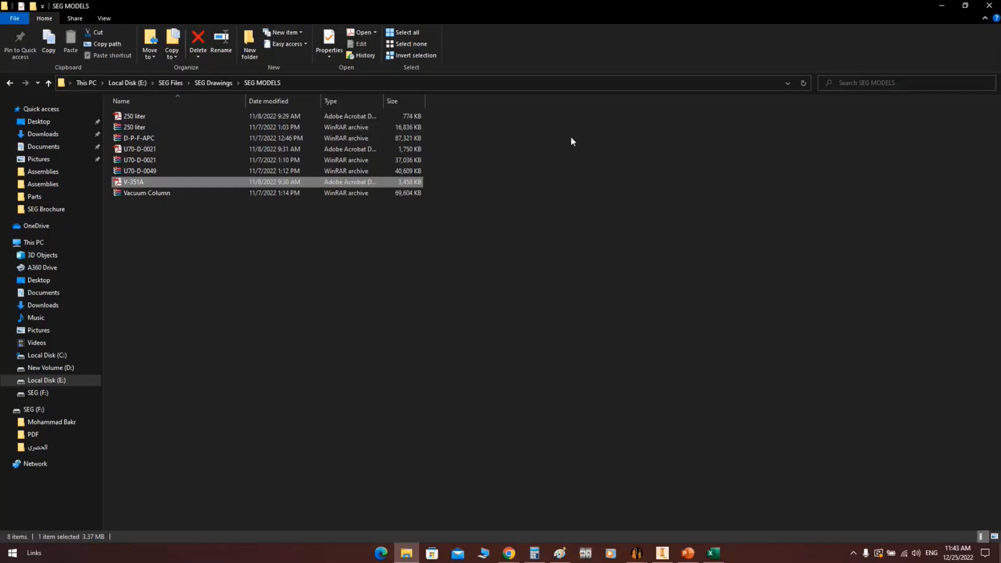
left_click(944, 7)
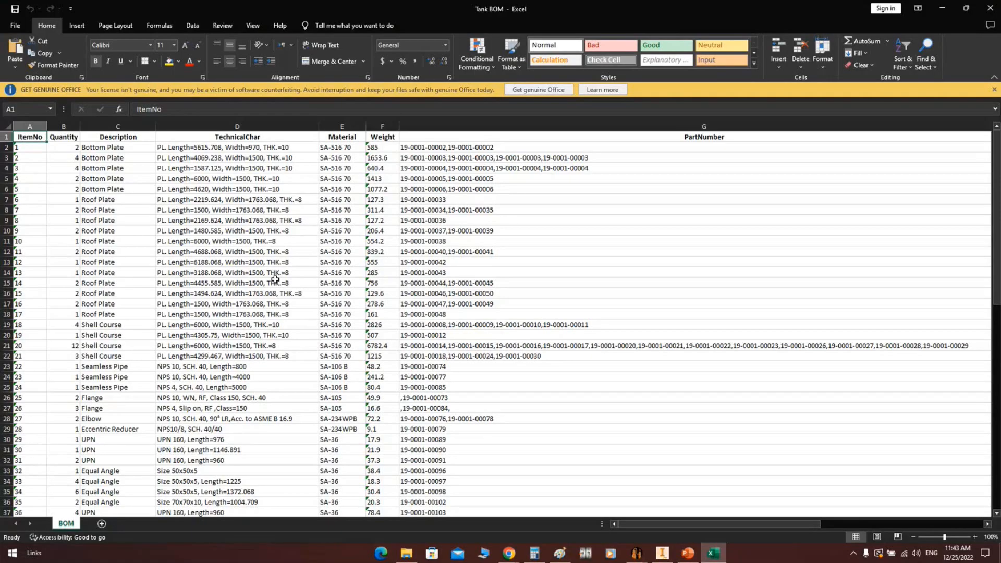
left_click(118, 230)
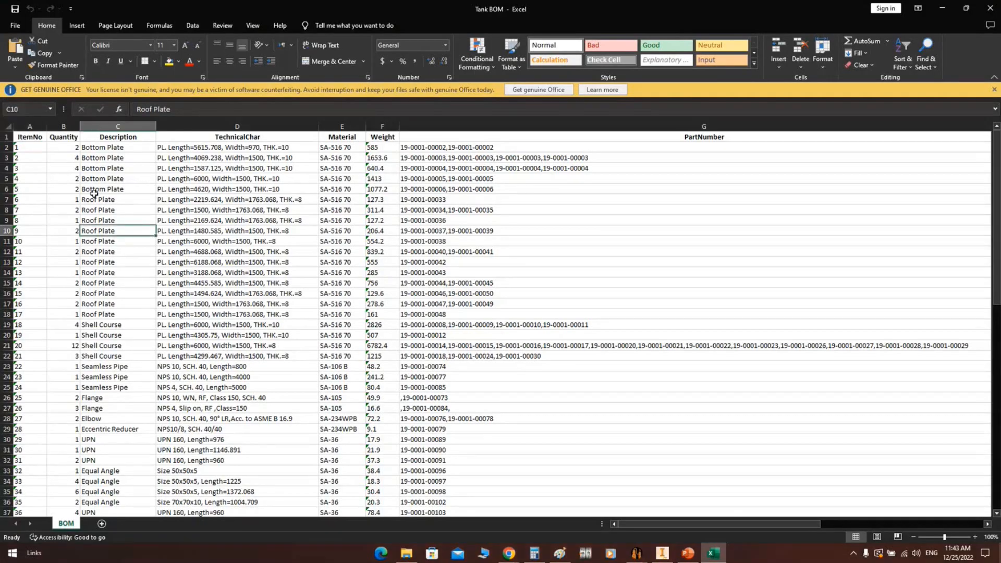
left_click_drag(63, 147, 63, 502)
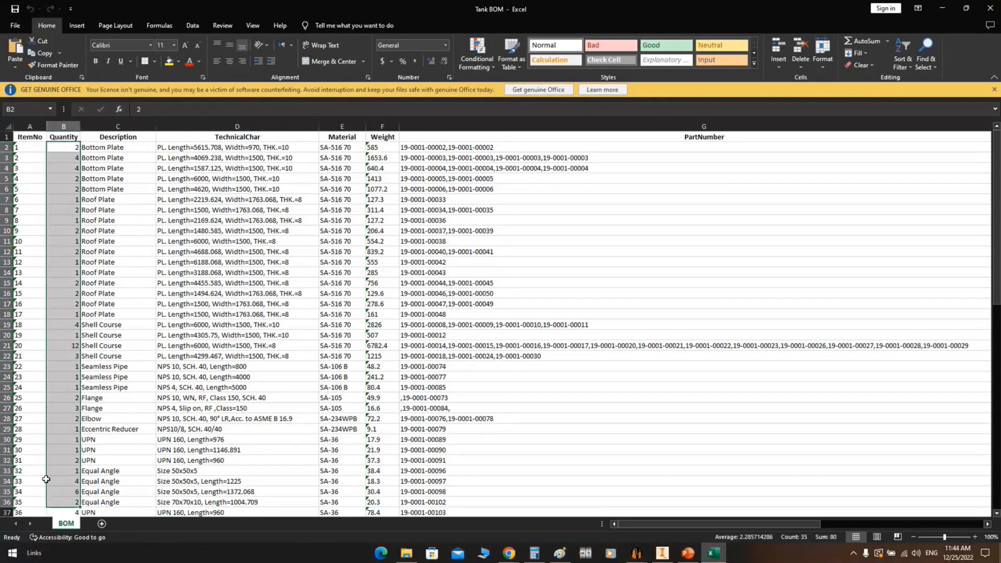
scroll(63, 161, "down", 3)
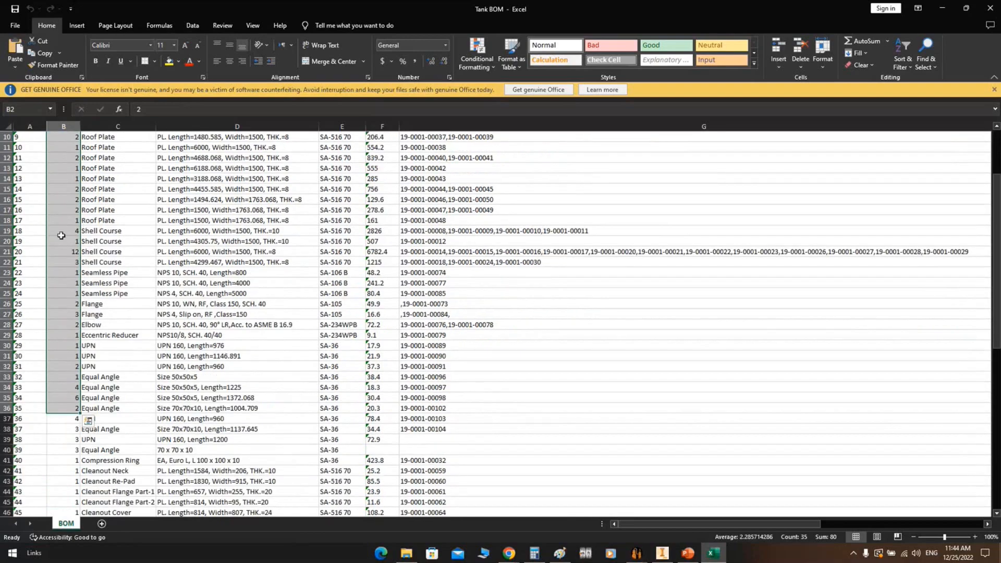
Switch to the Tank BOM - Copy workbook in Excel and select row 16 and all rows below it for deletion
left_click(662, 553)
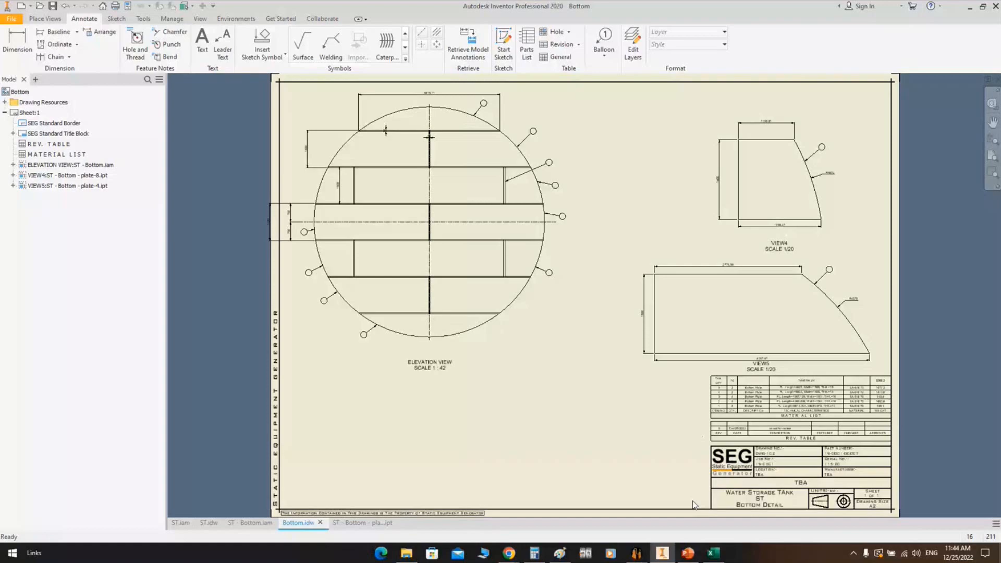
left_click(968, 7)
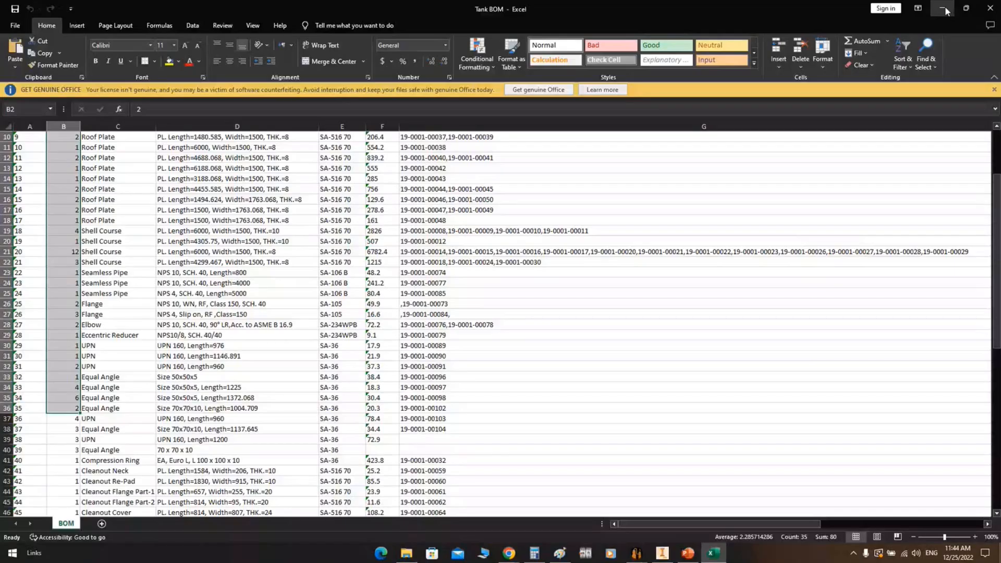
left_click(945, 9)
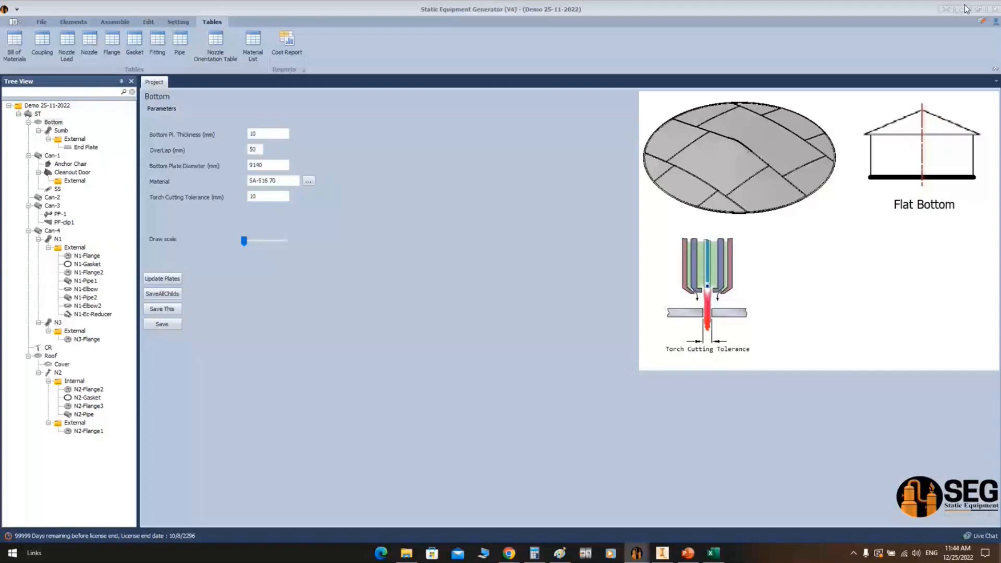
left_click(963, 9)
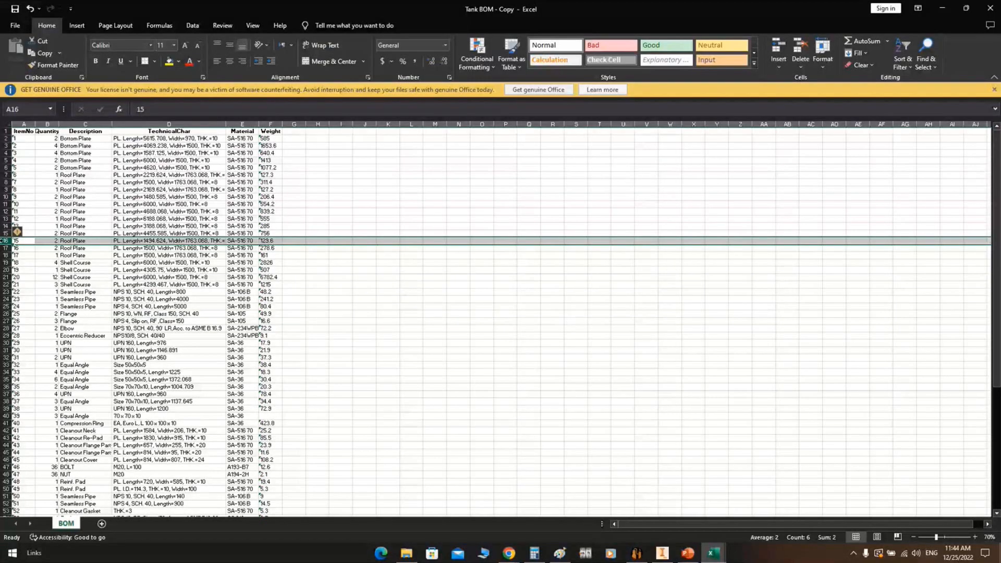
key("ctrl+shift+Down")
right_click(7, 359)
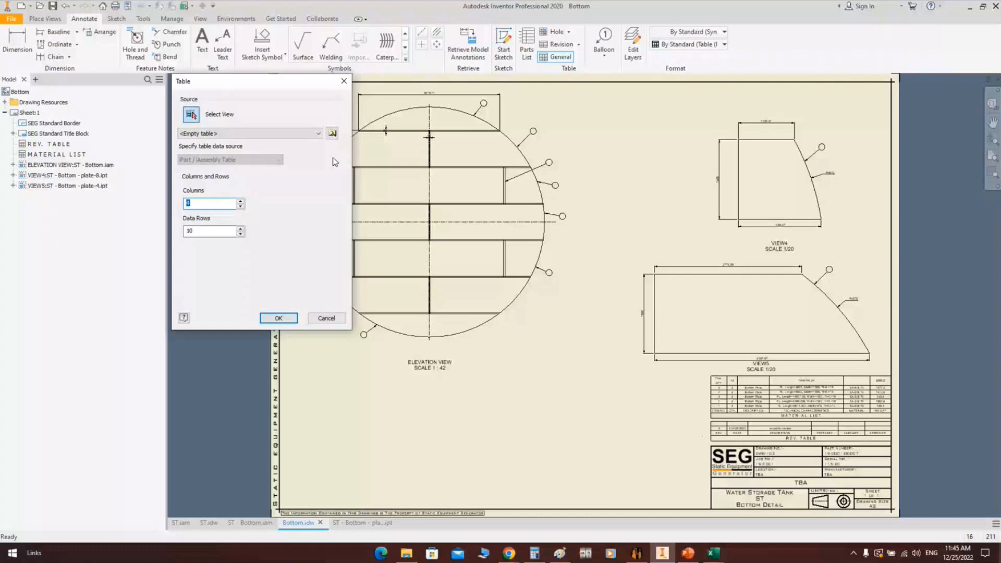
Insert a general table sourced from Tank BOM - Copy.xlsx beside the Bottom drawing sheet, and open the bottom plate part document
key("Return")
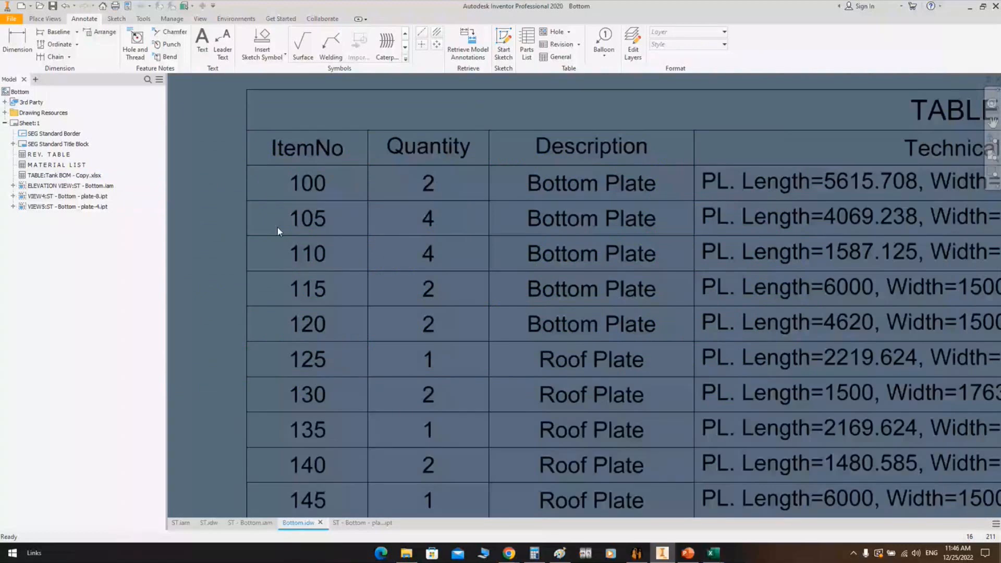
left_click(362, 522)
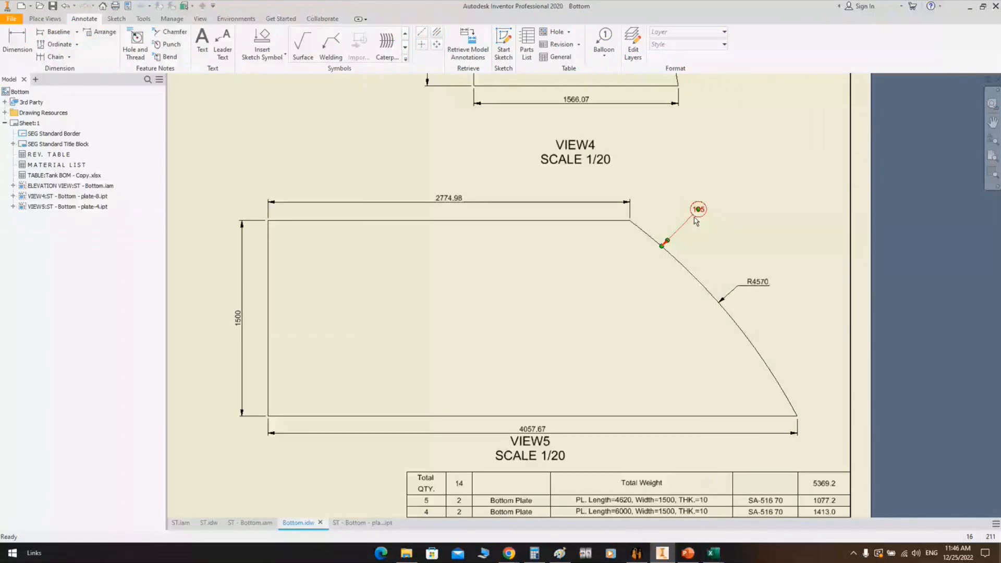
key("Home")
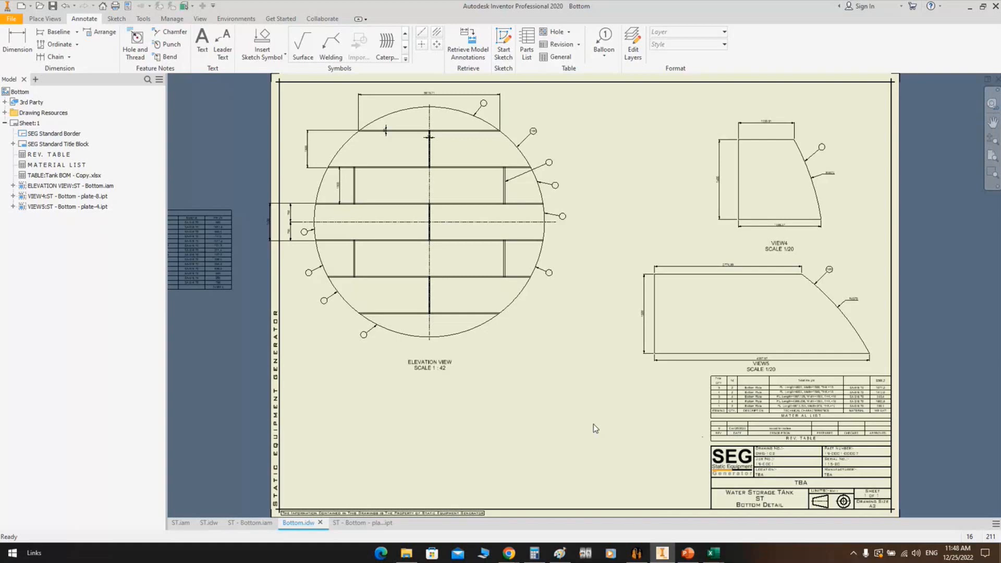
Switch back to Static Equipment Generator and reopen the Bill of Materials table for the tank
left_click(636, 552)
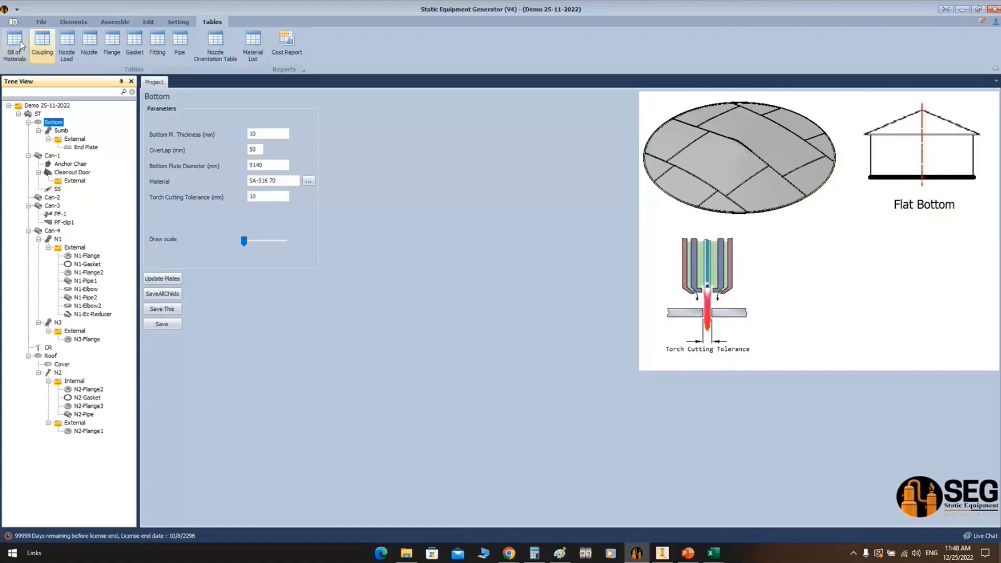
left_click(14, 46)
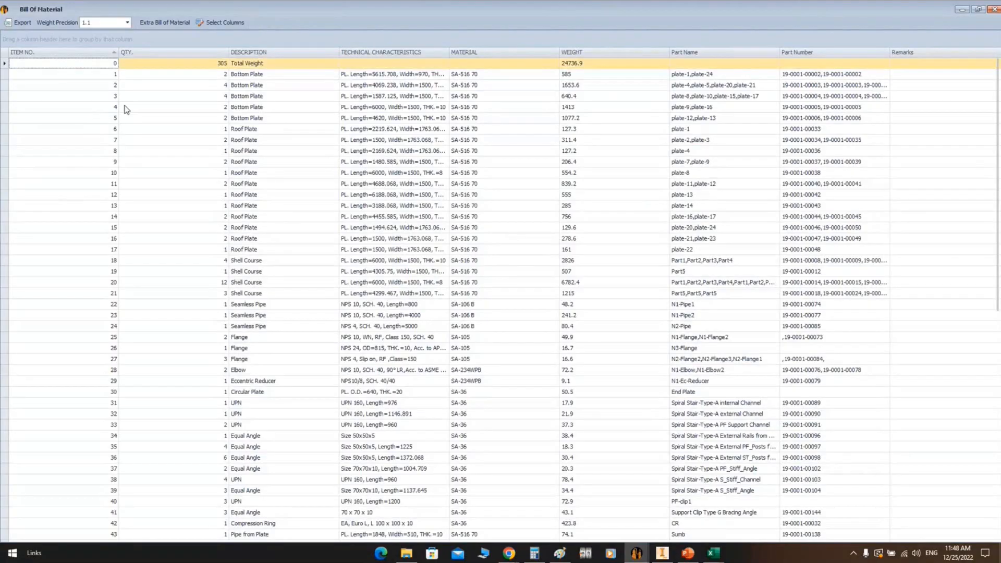
Check the Bottom Plate and Roof Plate rows for items 5 and 6, and close the Bill of Material window
left_click(226, 118)
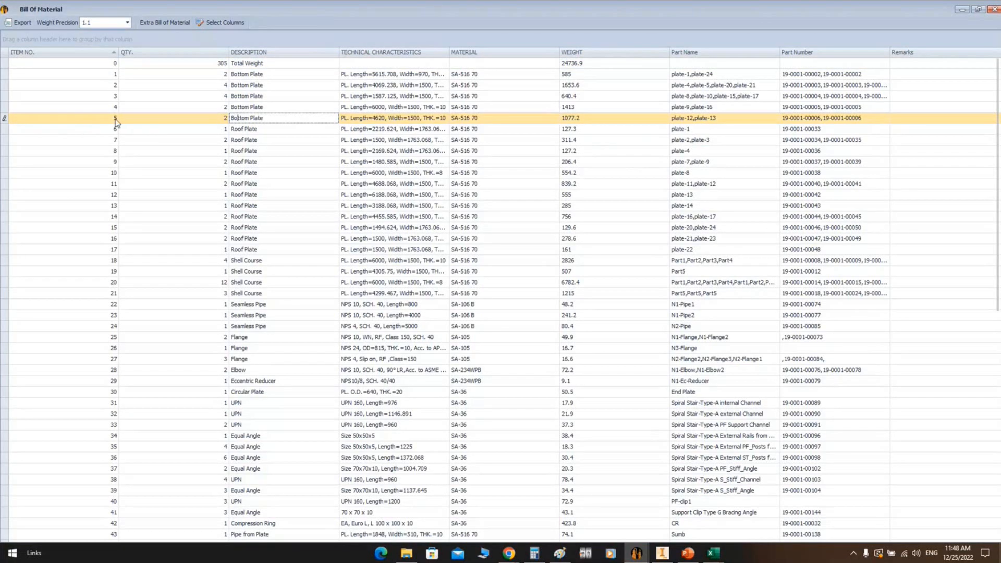
triple_click(251, 120)
left_click(257, 130)
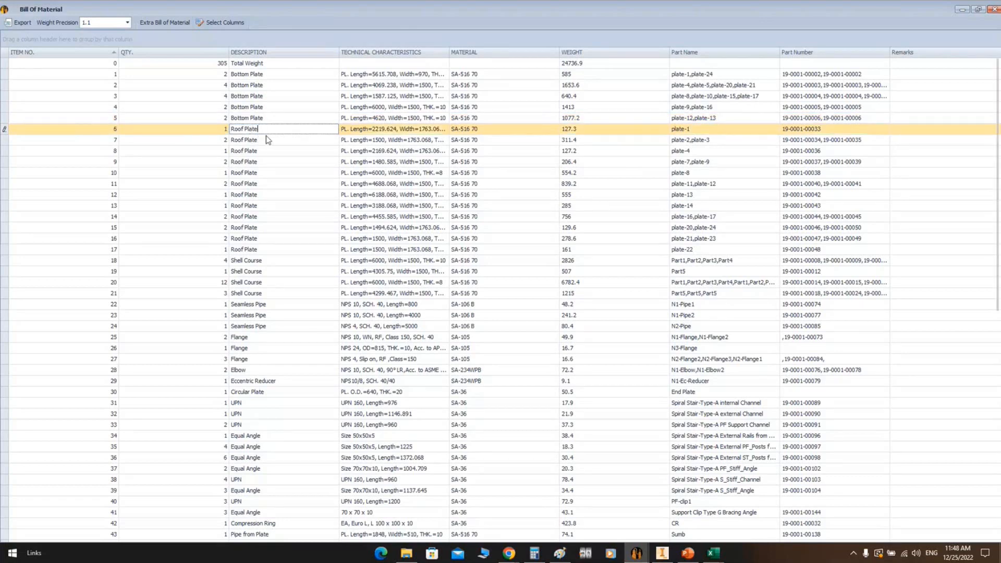
key("ctrl+shift+Left")
key("ctrl+shift+Left")
left_click(115, 130)
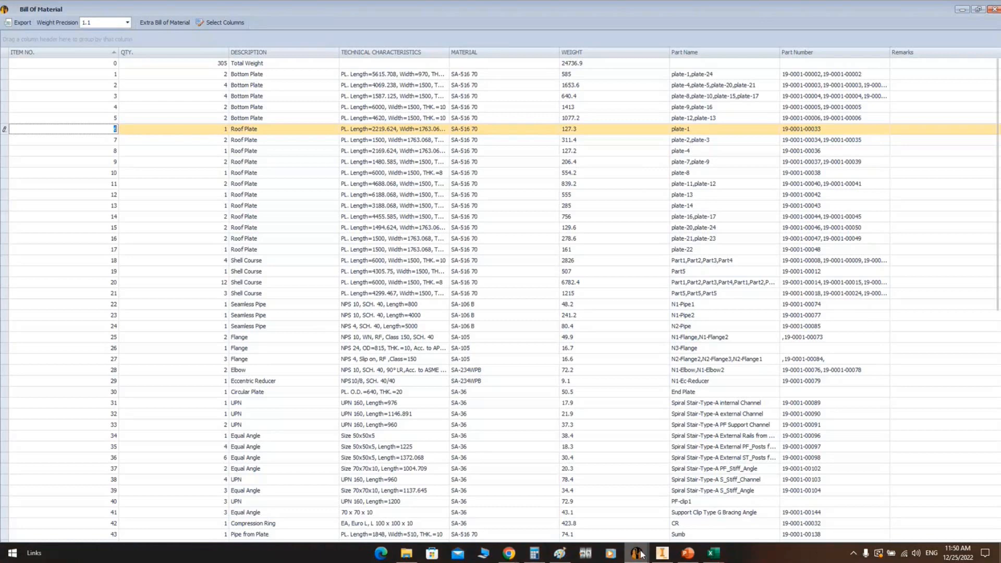
left_click(993, 9)
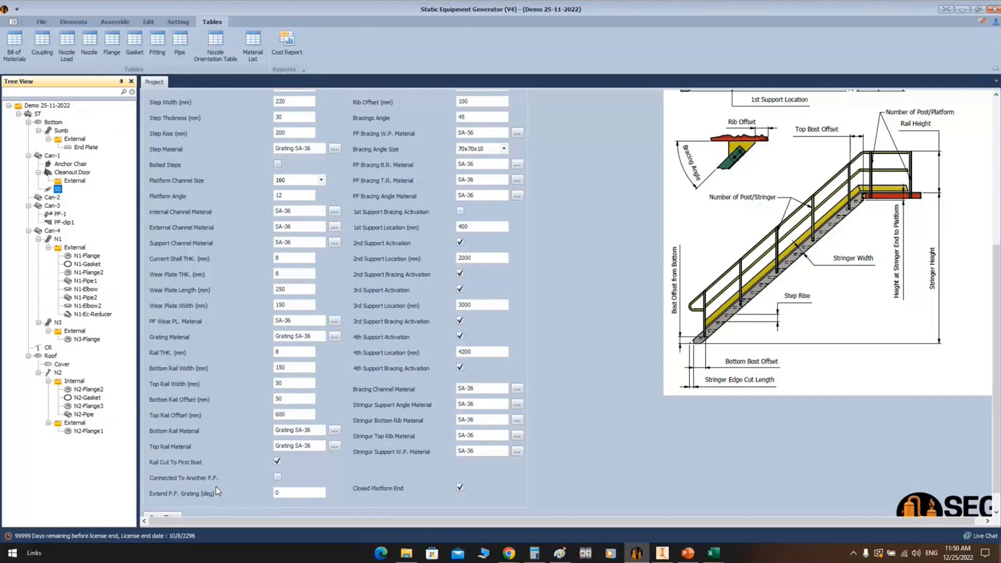
Switch through Inventor to the Tank BOM workbook in Excel and examine its item rows from the top at a larger scale
left_click(662, 553)
mouse_move(713, 553)
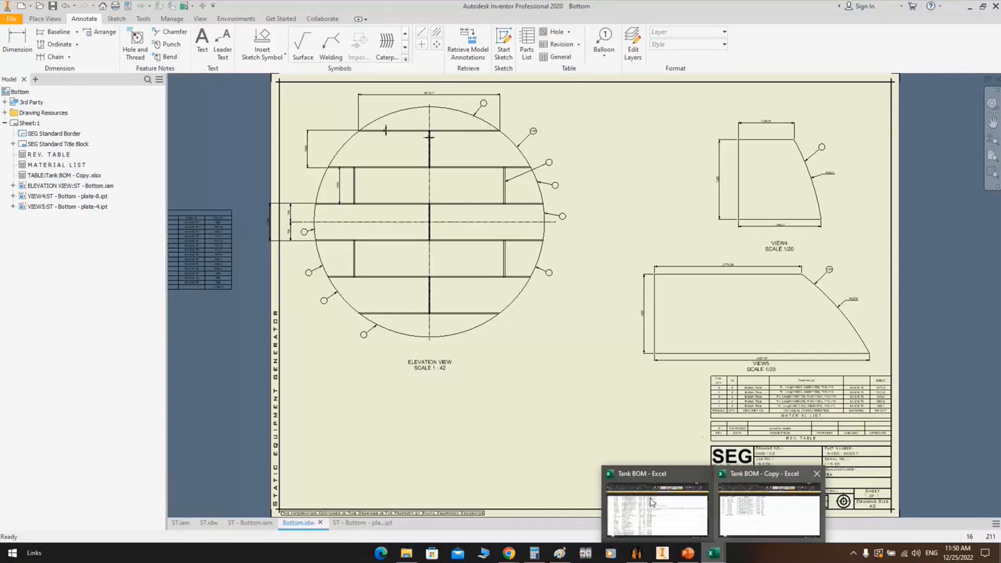
left_click(651, 502)
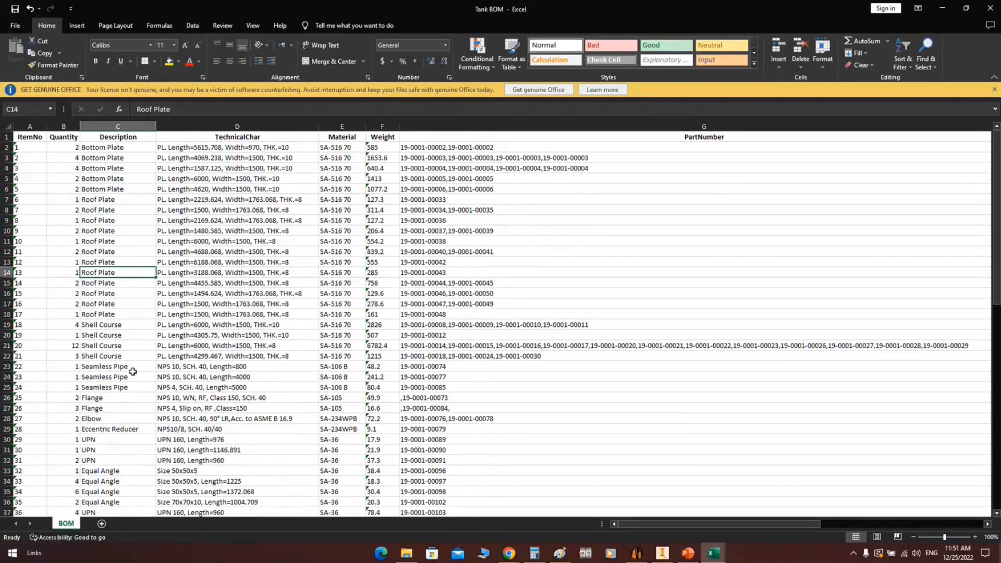
scroll(133, 372, "up", 2, "ctrl")
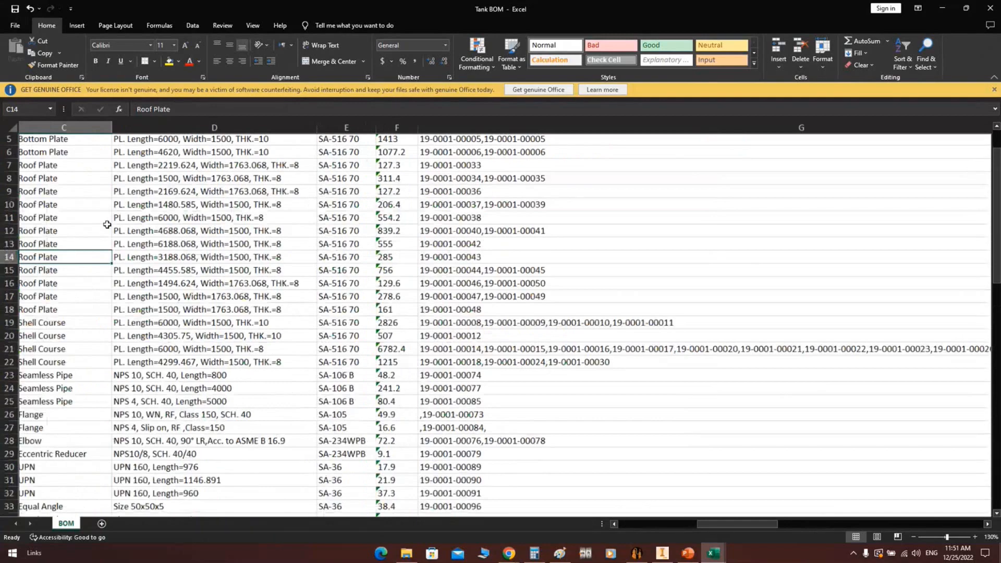
scroll(107, 224, "up", 2)
scroll(106, 224, "left", 2)
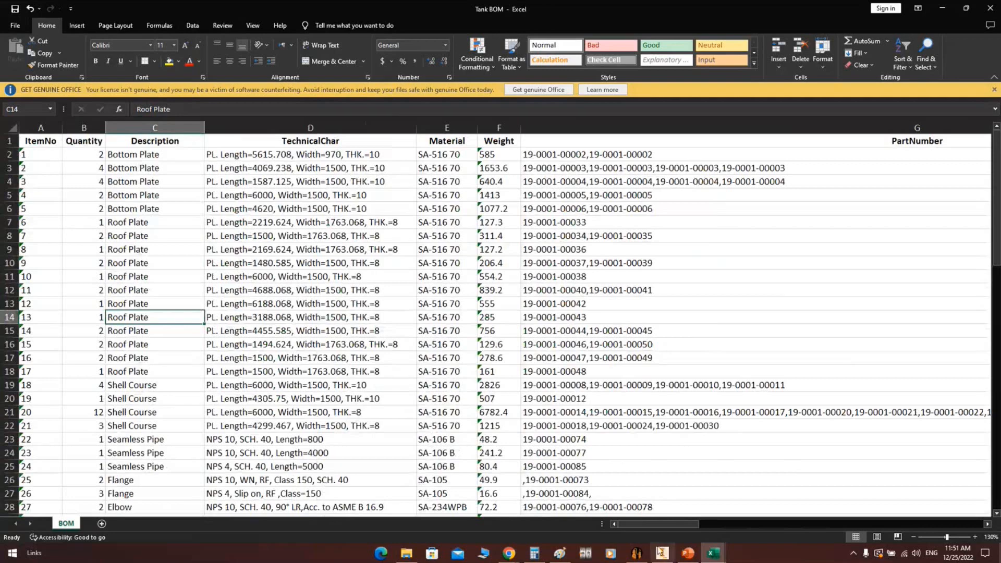
mouse_move(662, 551)
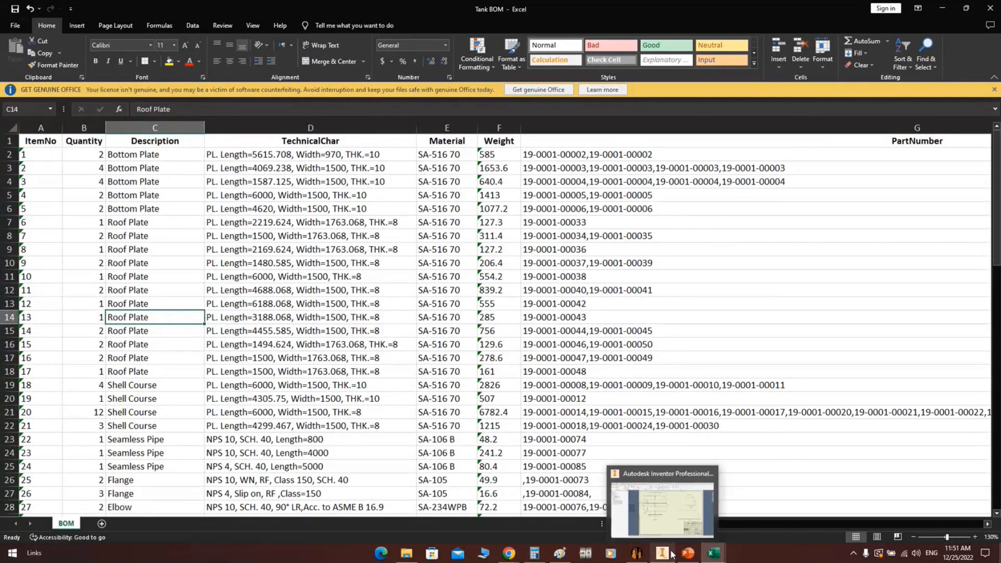
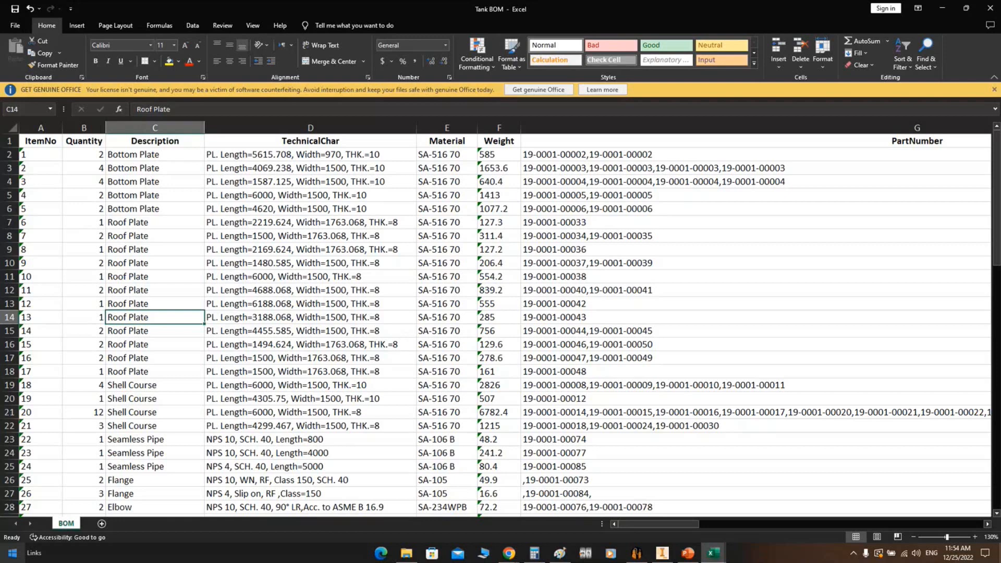
Minimize the Tank BOM workbook, switch to the Microsoft Teams meeting in Chrome and stop sharing the screen
left_click(942, 8)
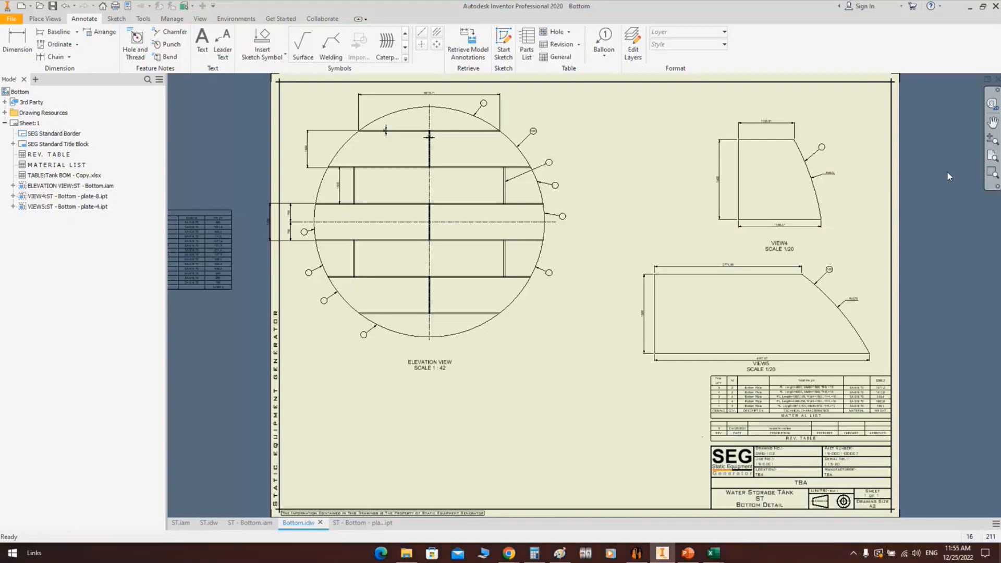
mouse_move(509, 553)
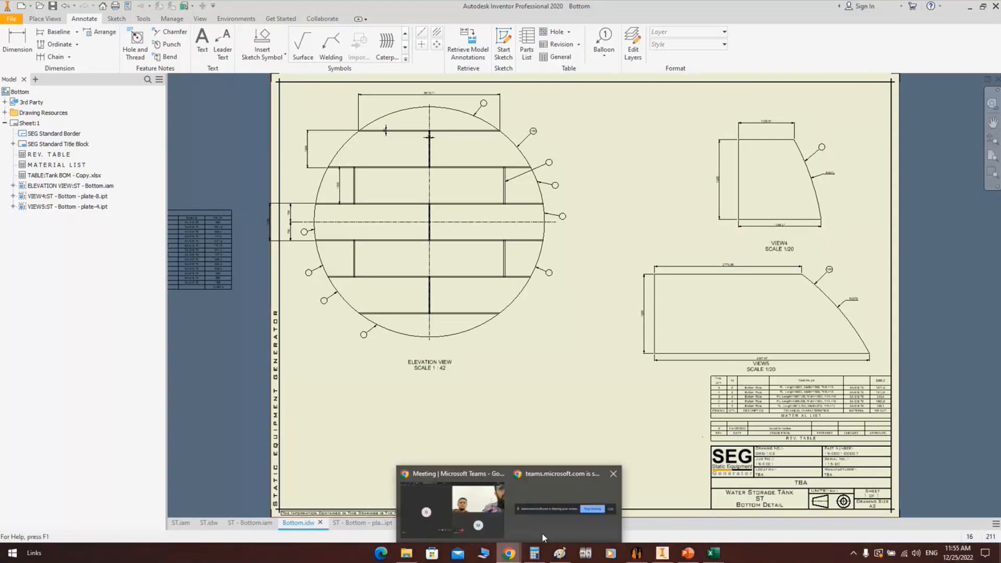
left_click(486, 511)
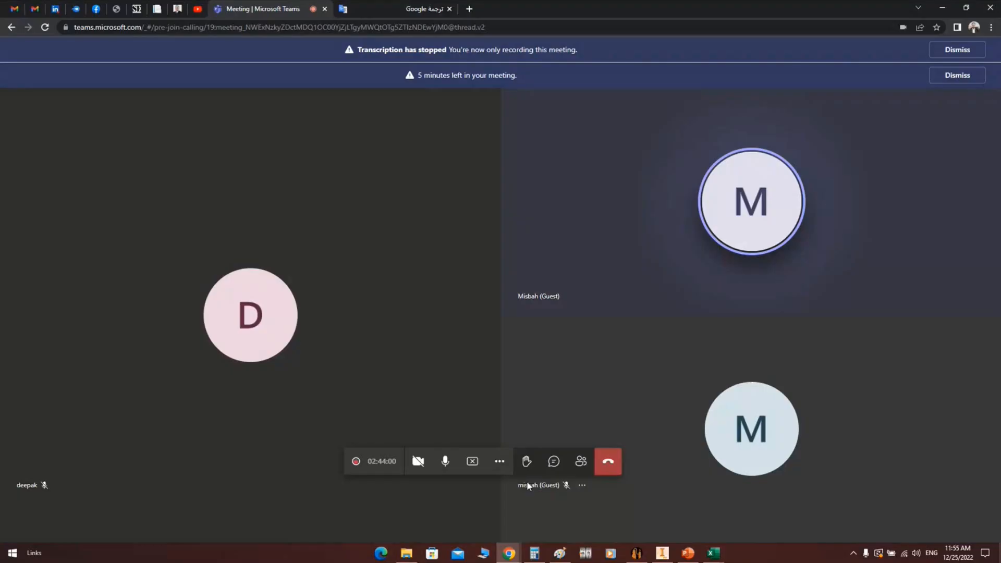
left_click(472, 462)
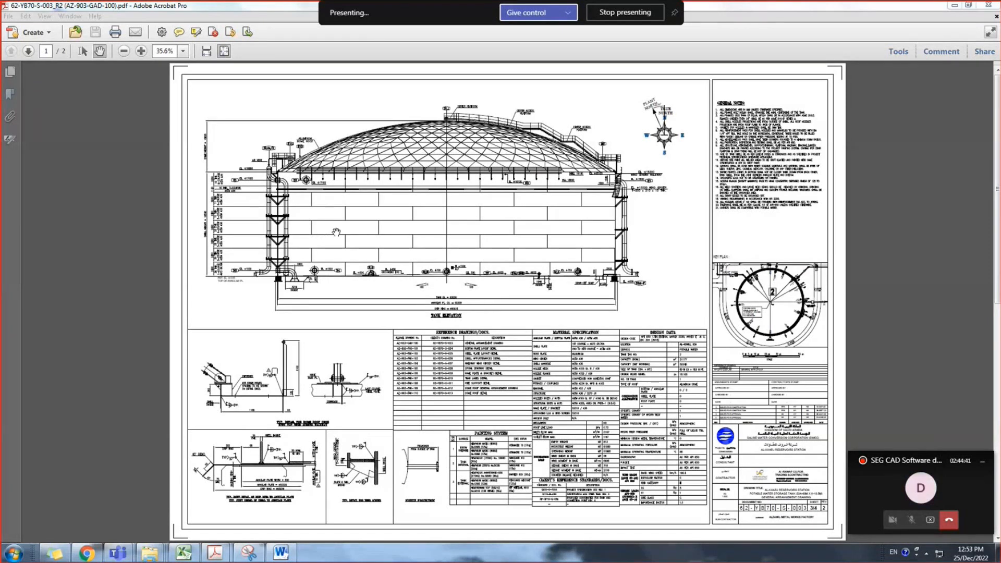
Examine the tank elevation in the general arrangement PDF, including the shell courses and the nozzles along the tank base
scroll(371, 252, "up", 1, "ctrl")
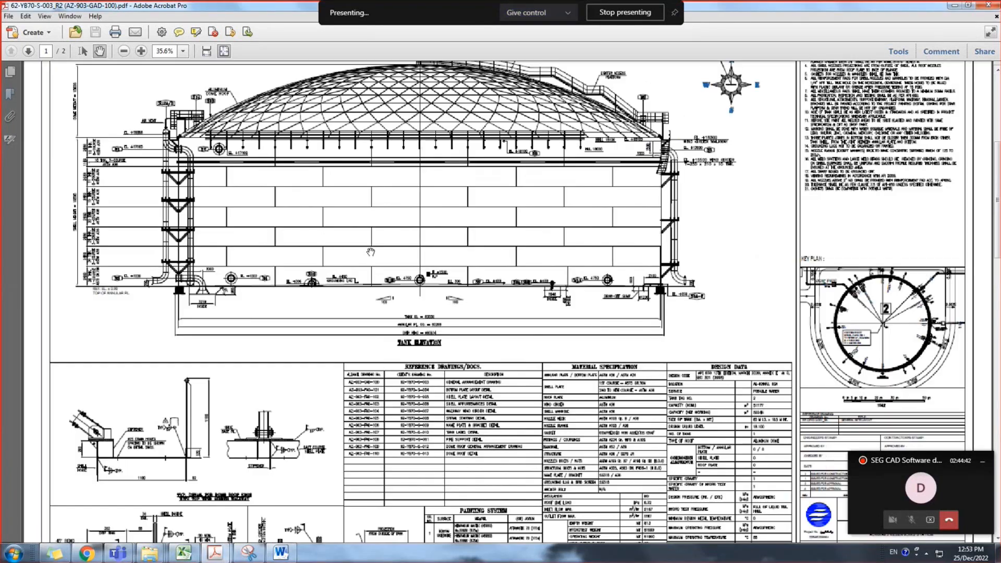
left_click_drag(370, 253, 427, 331)
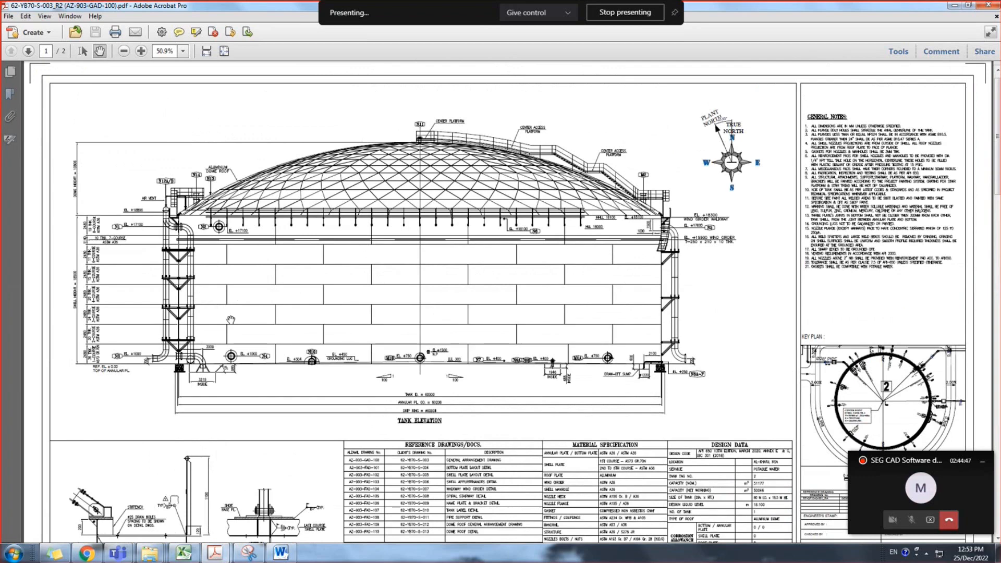
scroll(230, 319, "up", 1, "ctrl")
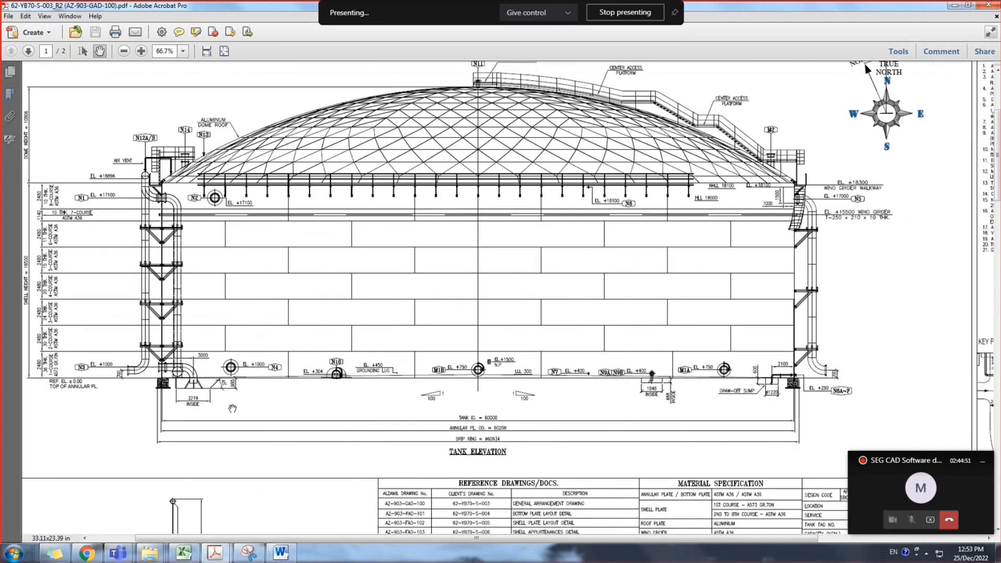
left_click_drag(235, 409, 250, 411)
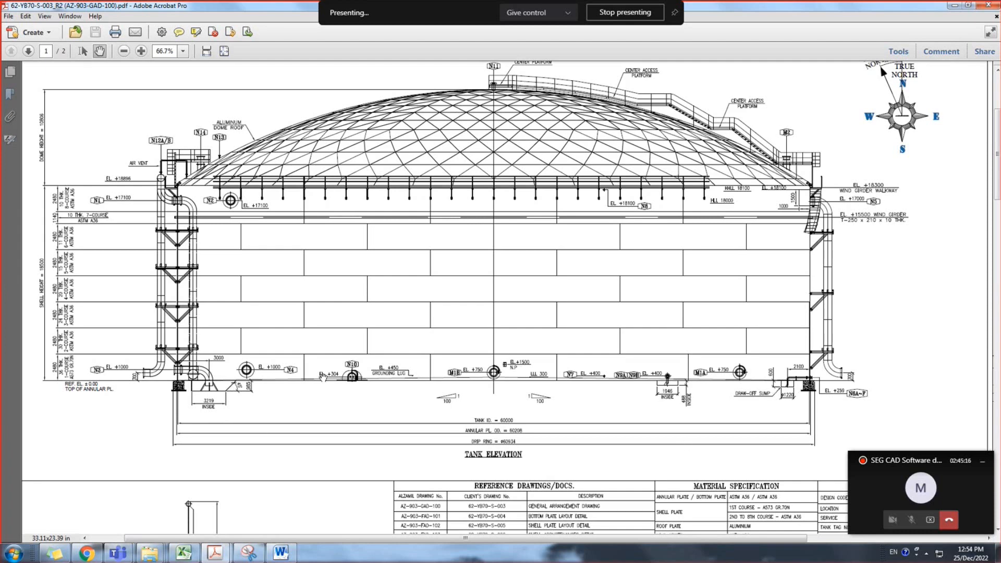
scroll(347, 378, "up", 1, "ctrl")
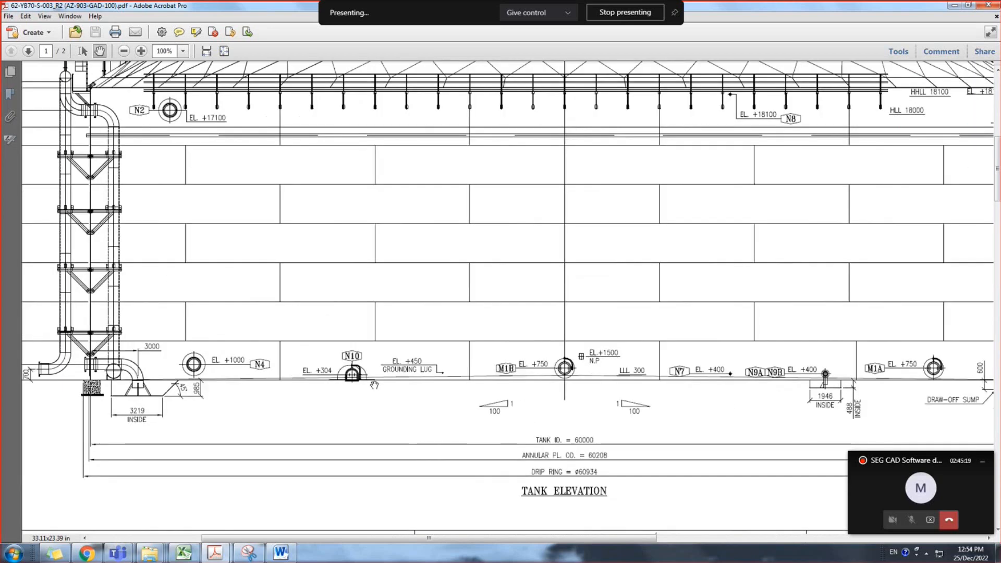
scroll(347, 391, "down", 1, "ctrl")
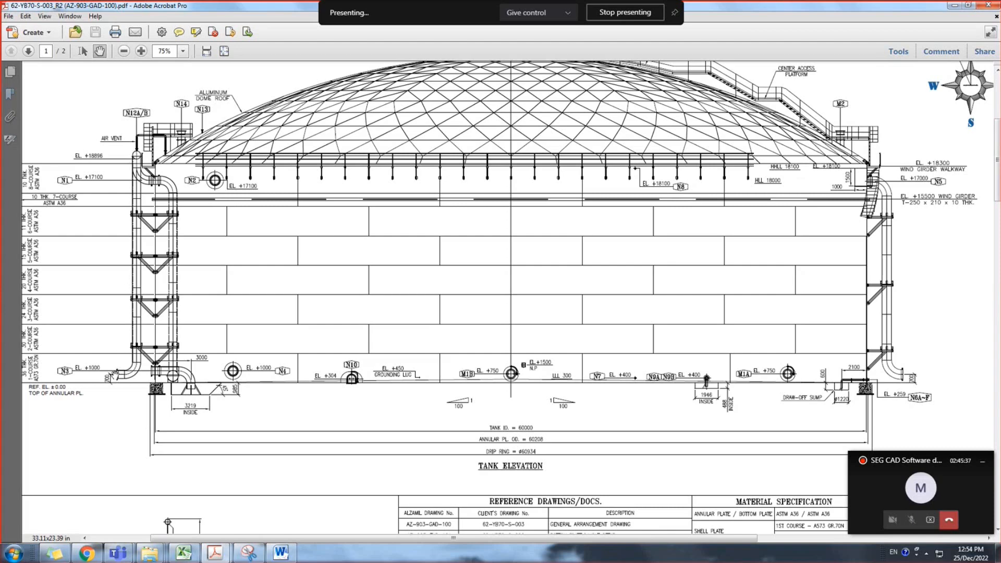
Examine the wind girder walkway, nozzle N5 with its external pipe, and the draw-off sump in the tank elevation
left_click_drag(479, 305, 334, 300)
left_click_drag(770, 295, 639, 319)
scroll(655, 319, "up", 1, "ctrl")
scroll(654, 319, "up", 1, "ctrl")
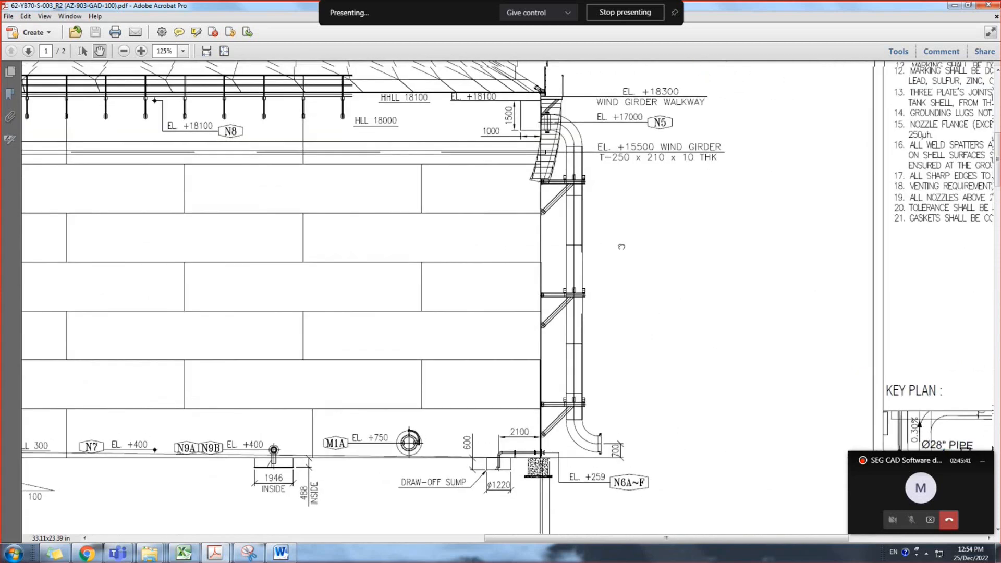
left_click_drag(612, 179, 562, 215)
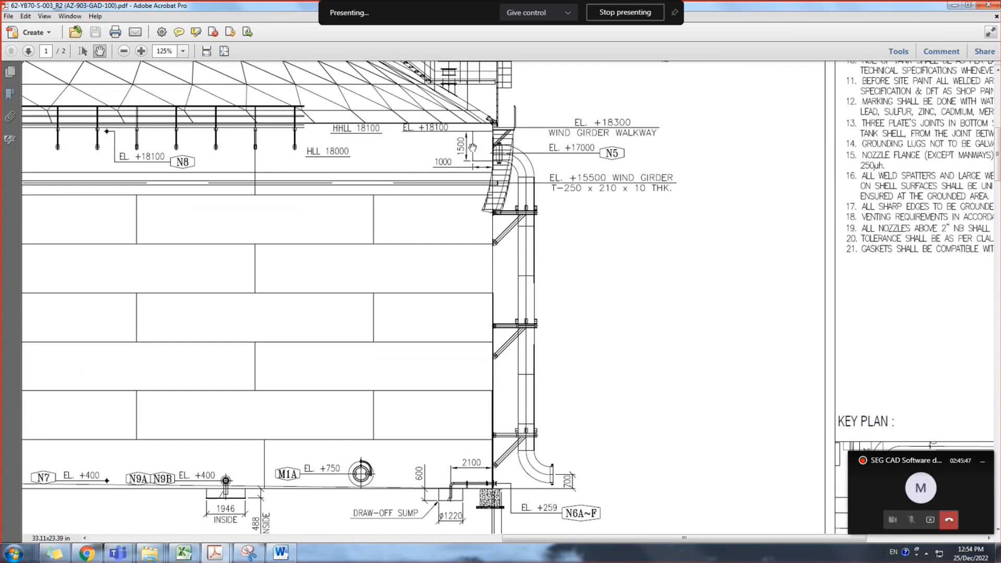
left_click_drag(467, 160, 480, 160)
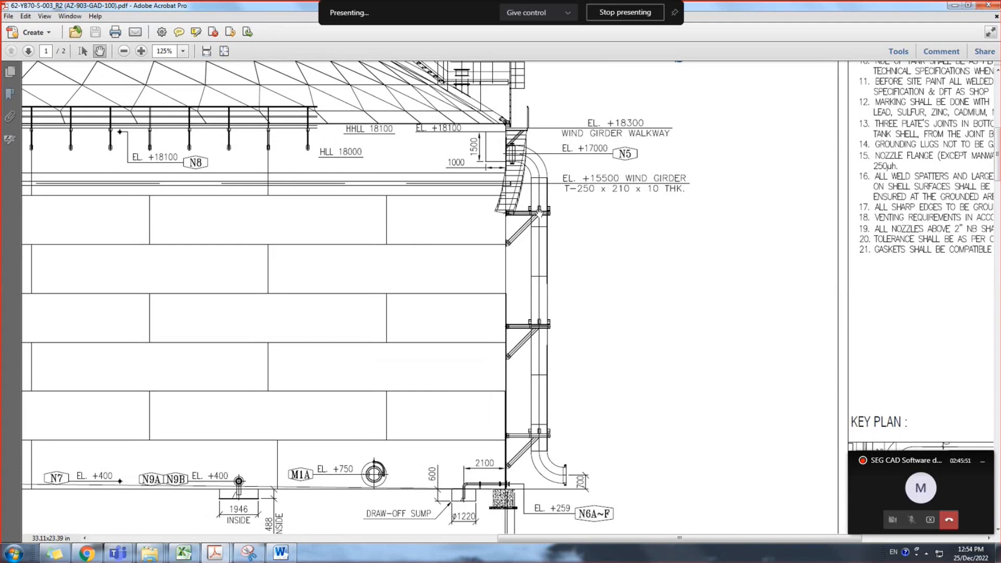
scroll(539, 210, "down", 2, "ctrl")
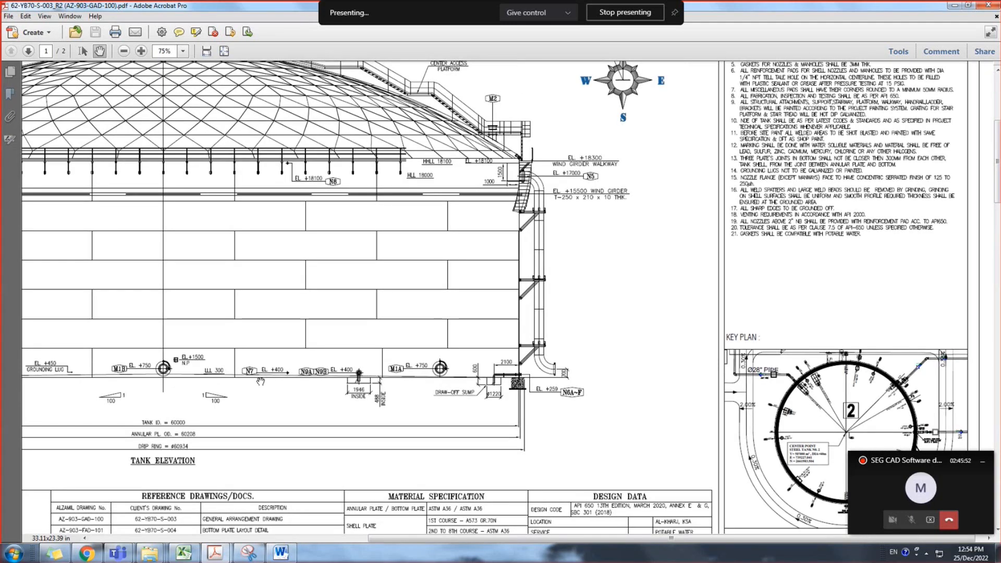
Examine the typical detail for the dome roof shoe with top wind girder walkway
left_click_drag(261, 381, 704, 173)
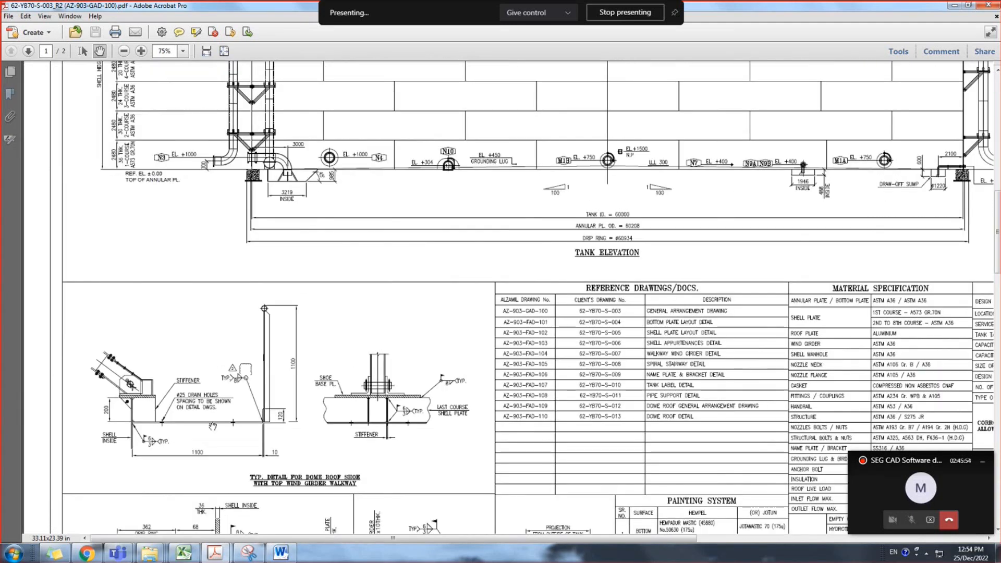
scroll(213, 426, "up", 1, "ctrl")
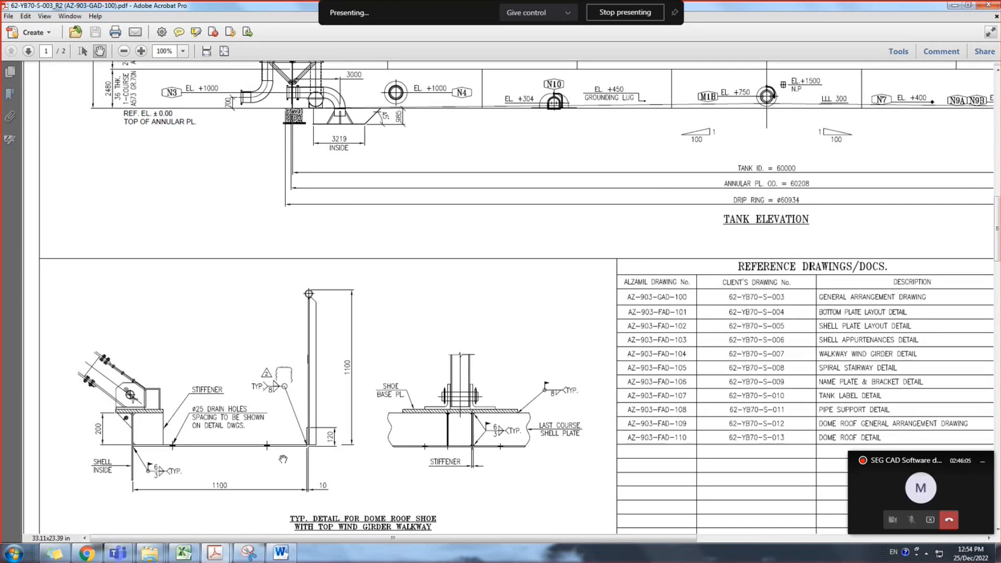
scroll(282, 459, "down", 1, "ctrl")
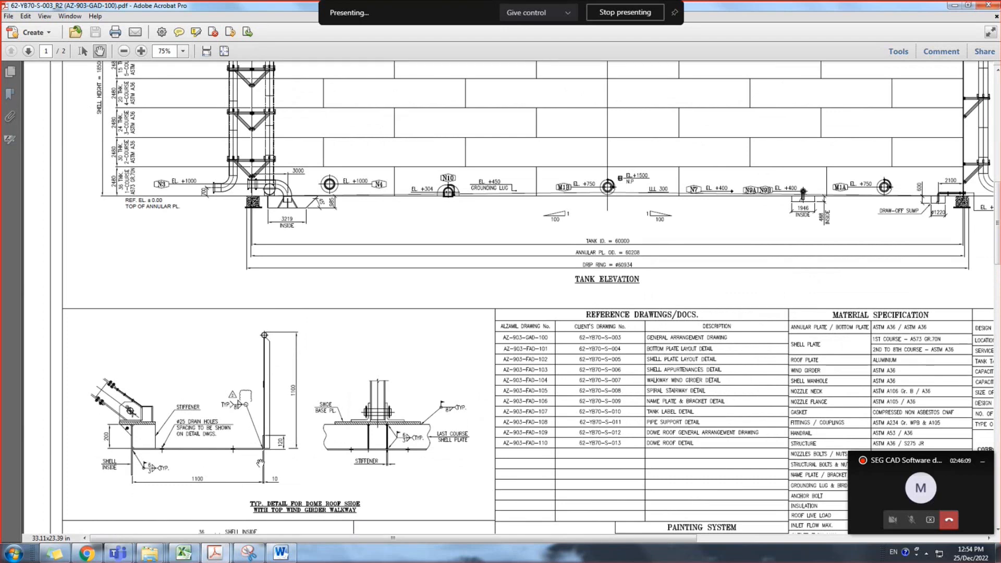
Inspect the wind girder walkway railing below the dome roof near nozzle N2 in the tank elevation
left_click_drag(463, 242, 421, 439)
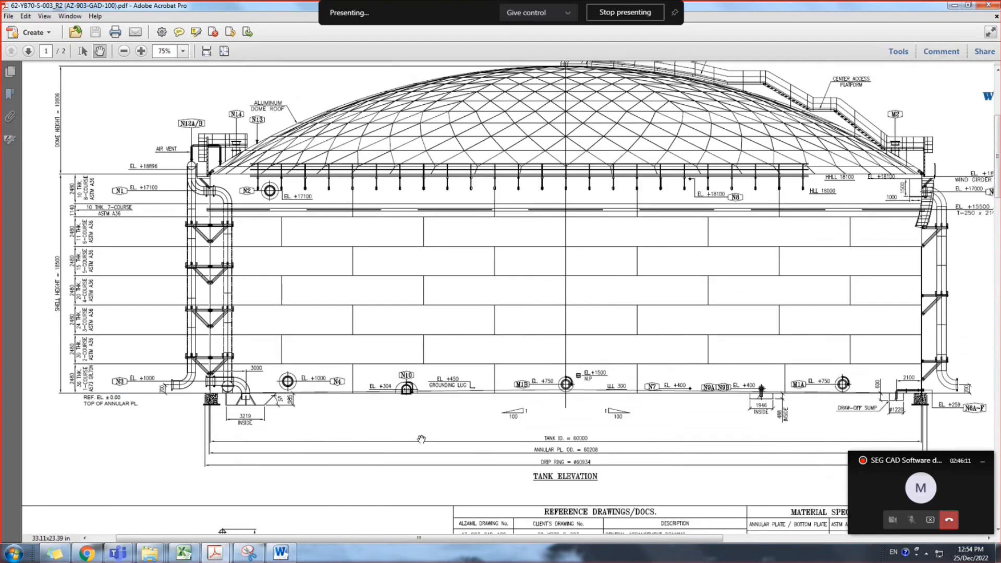
scroll(331, 179, "up", 4, "ctrl")
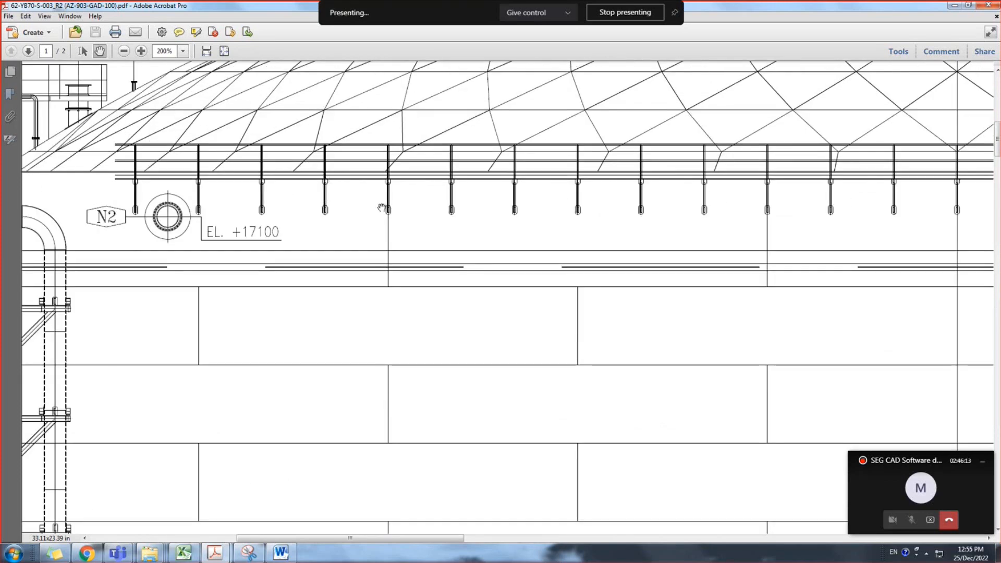
scroll(680, 241, "down", 2, "ctrl")
scroll(680, 243, "down", 5, "ctrl")
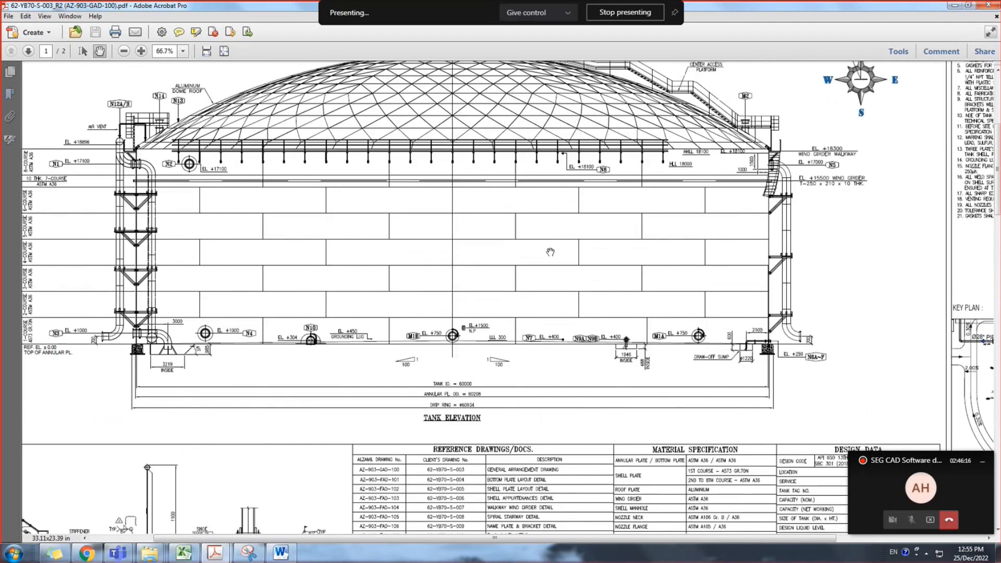
Examine the typical wind girder detail and the joint details of the drip ring and shell to the annular plate
scroll(550, 252, "down", 2, "ctrl")
scroll(566, 346, "down", 4)
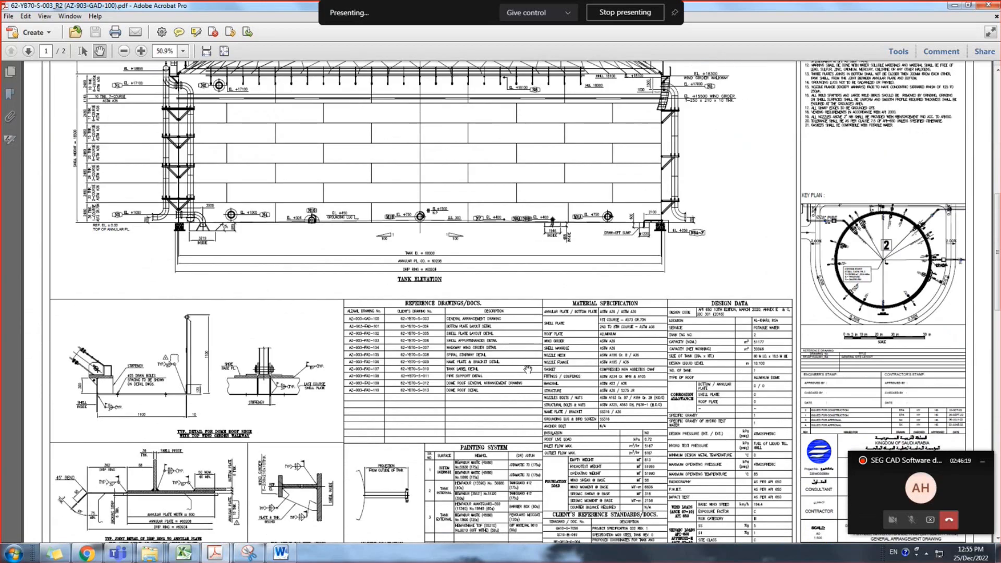
scroll(527, 369, "down", 2, "ctrl")
scroll(527, 369, "up", 2, "ctrl")
left_click_drag(283, 455, 358, 491)
left_click_drag(334, 406, 334, 420)
scroll(334, 419, "down", 3)
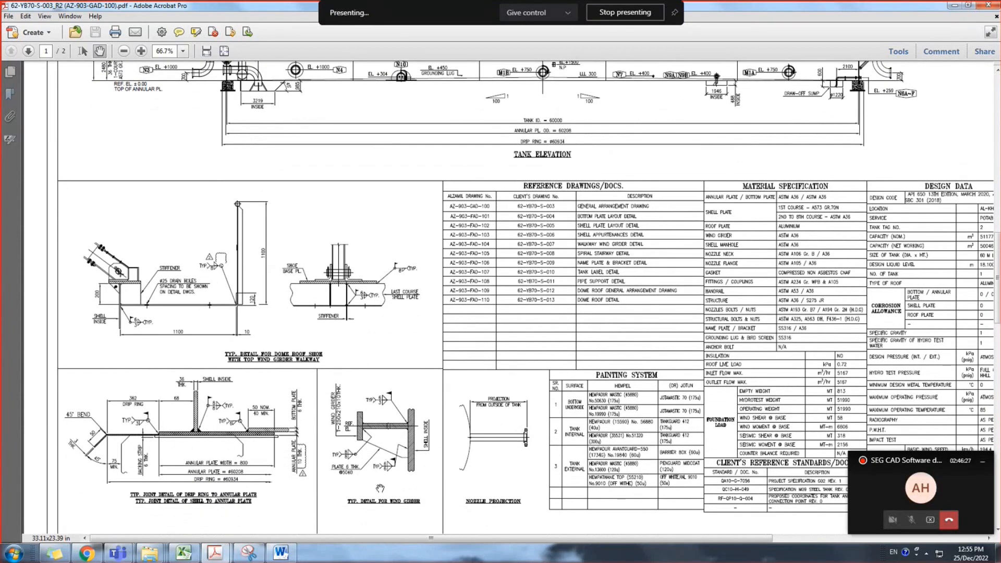
scroll(383, 458, "down", 1)
scroll(354, 466, "up", 1, "ctrl")
scroll(354, 467, "up", 2, "ctrl")
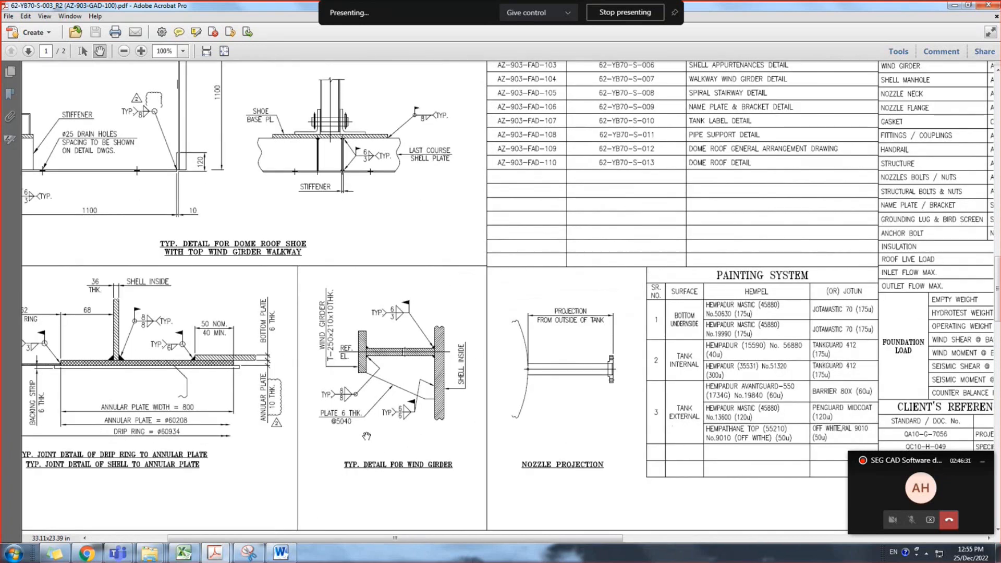
left_click_drag(315, 452, 346, 432)
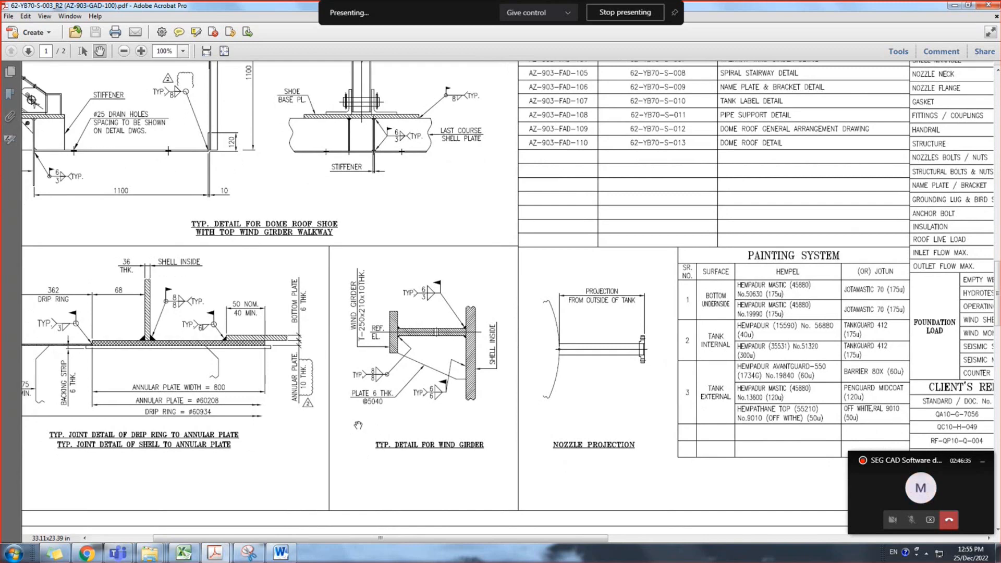
scroll(348, 434, "up", 3, "ctrl")
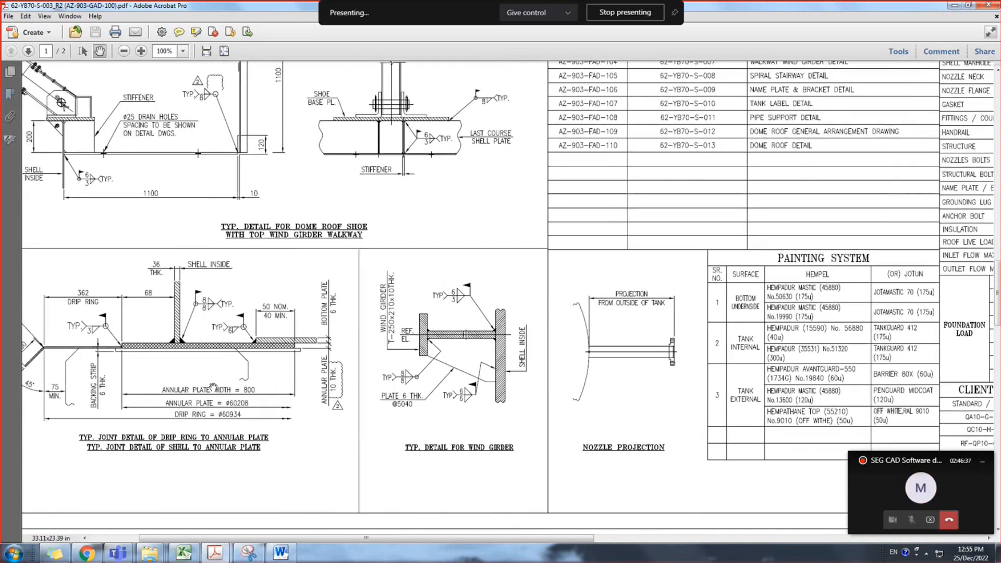
left_click_drag(570, 390, 534, 411)
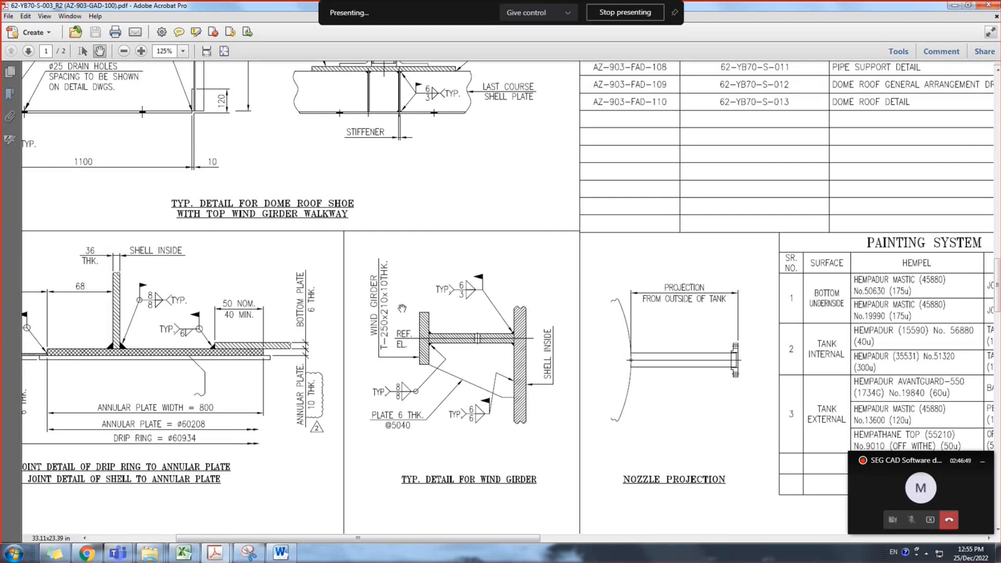
Examine the shoe base plate, stiffeners and drain holes in the typical dome roof shoe detail
scroll(496, 376, "down", 2, "ctrl")
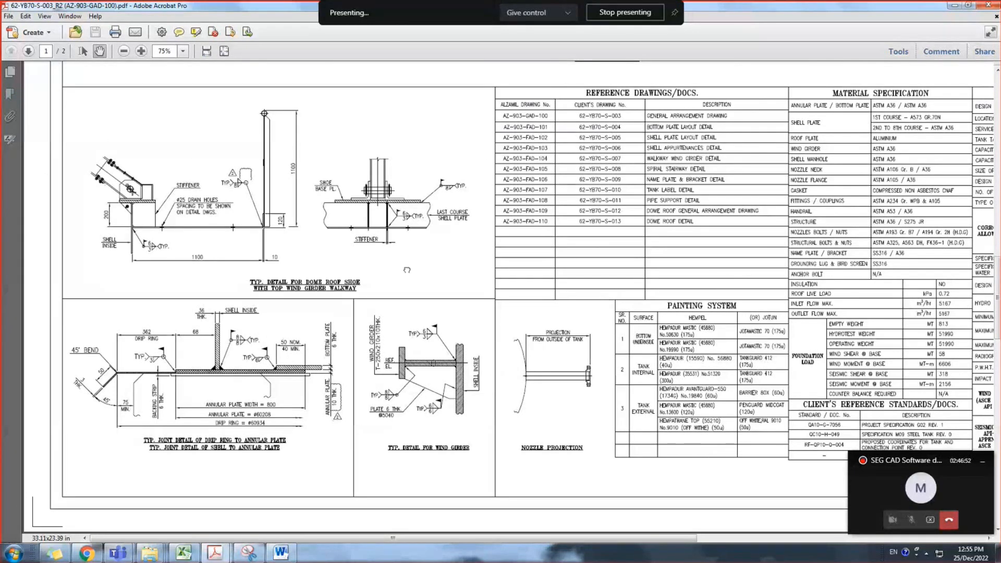
scroll(340, 254, "up", 3, "ctrl")
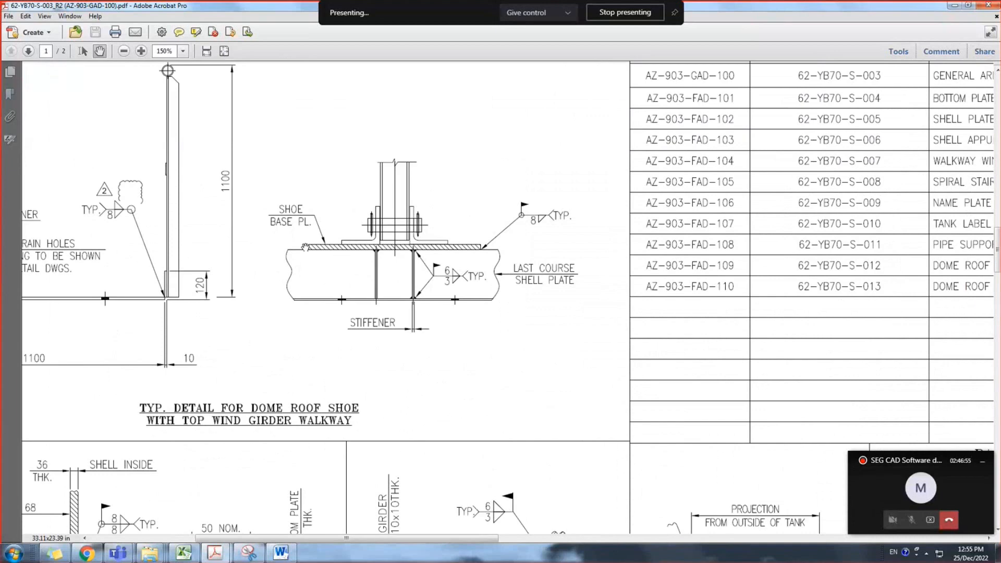
left_click_drag(486, 272, 599, 294)
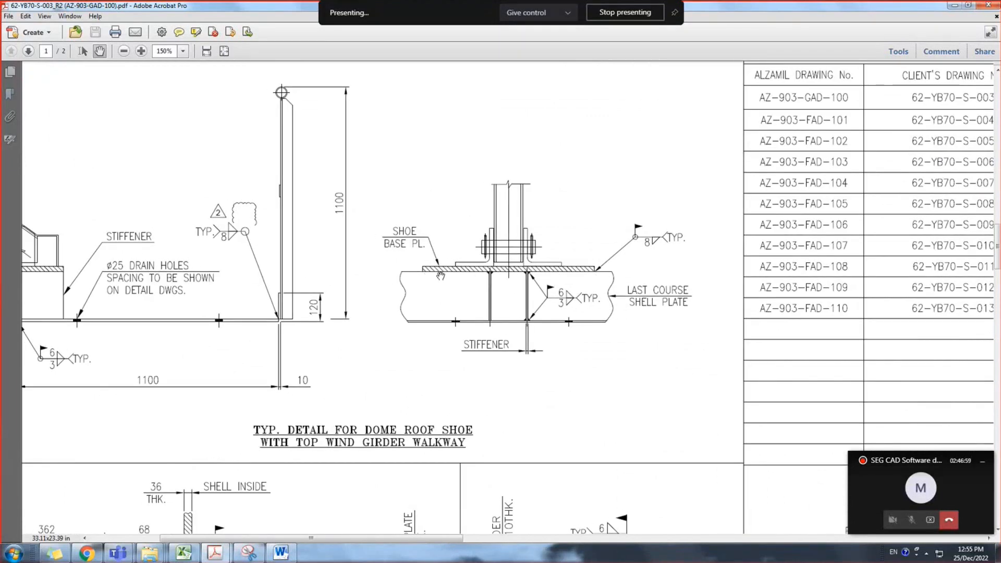
left_click_drag(375, 331, 565, 338)
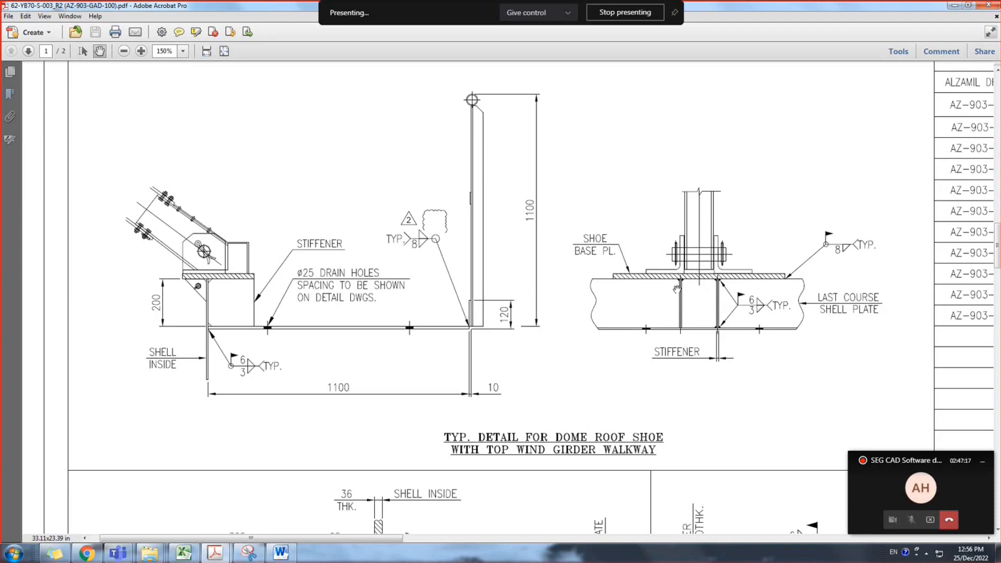
Inspect nozzles N3, N6D and N4 with their sumps in the plan view on page 2
scroll(683, 293, "down", 2, "ctrl")
scroll(677, 289, "down", 3, "ctrl")
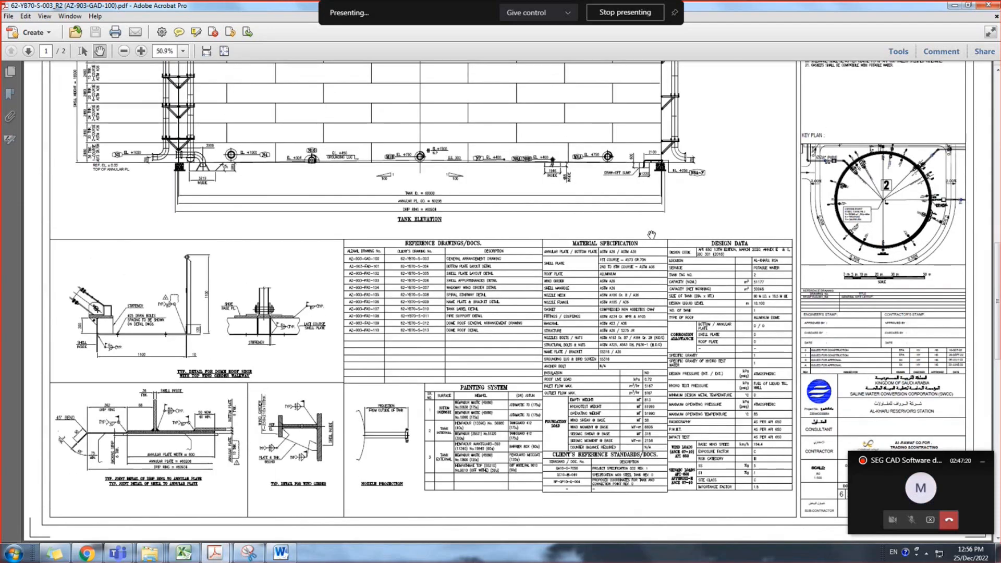
scroll(650, 234, "down", 4)
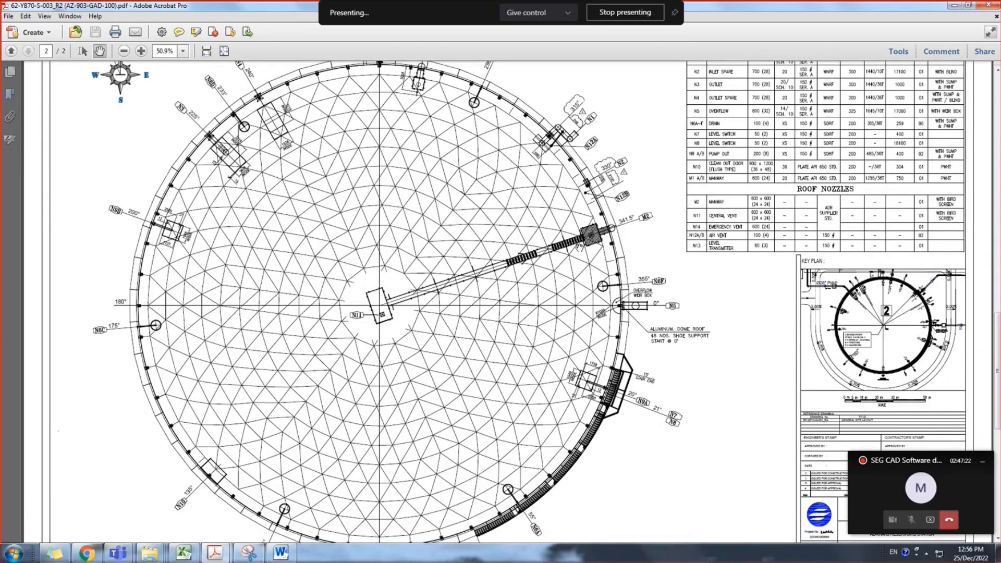
scroll(579, 248, "down", 1, "ctrl")
scroll(330, 172, "up", 1, "ctrl")
scroll(330, 172, "up", 5, "ctrl")
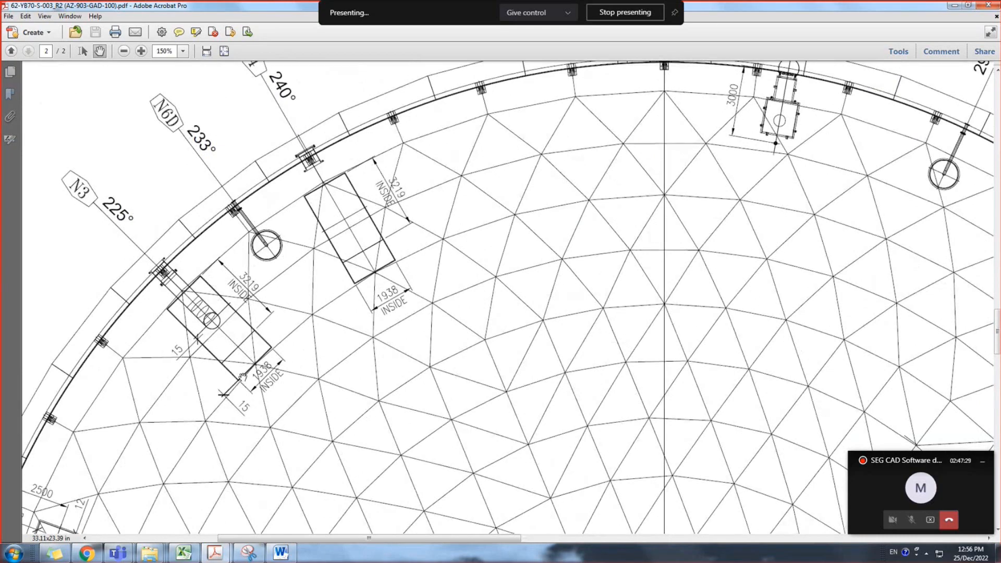
scroll(473, 288, "down", 3, "ctrl")
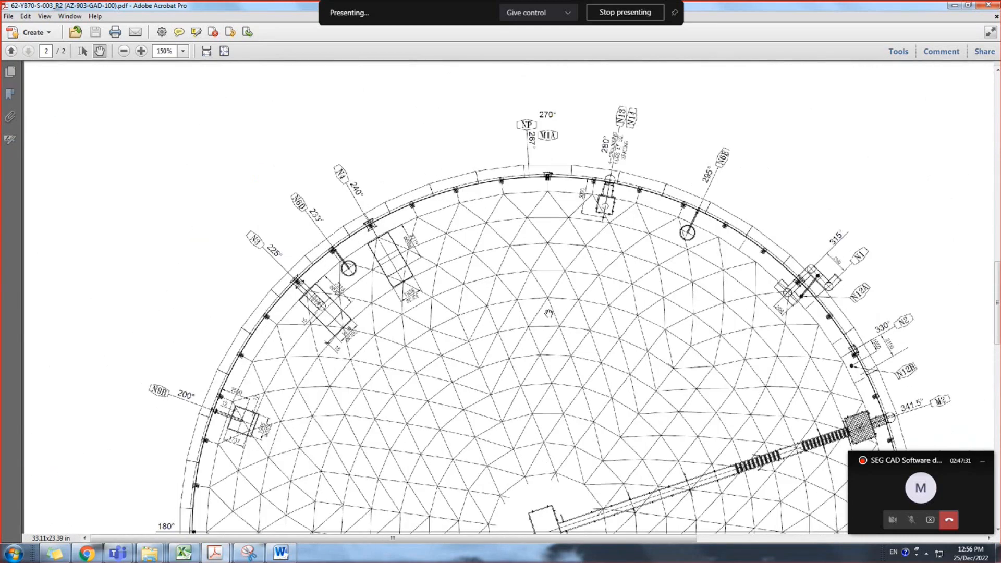
Examine the stair end platform at 15° and nozzles N9A, N7 and N8 in the plan view
scroll(562, 238, "down", 2, "ctrl")
mouse_move(562, 239)
left_mouse_down()
mouse_move(552, 214)
mouse_move(401, 208)
left_mouse_up()
scroll(580, 354, "up", 3, "ctrl")
scroll(579, 353, "up", 6, "ctrl")
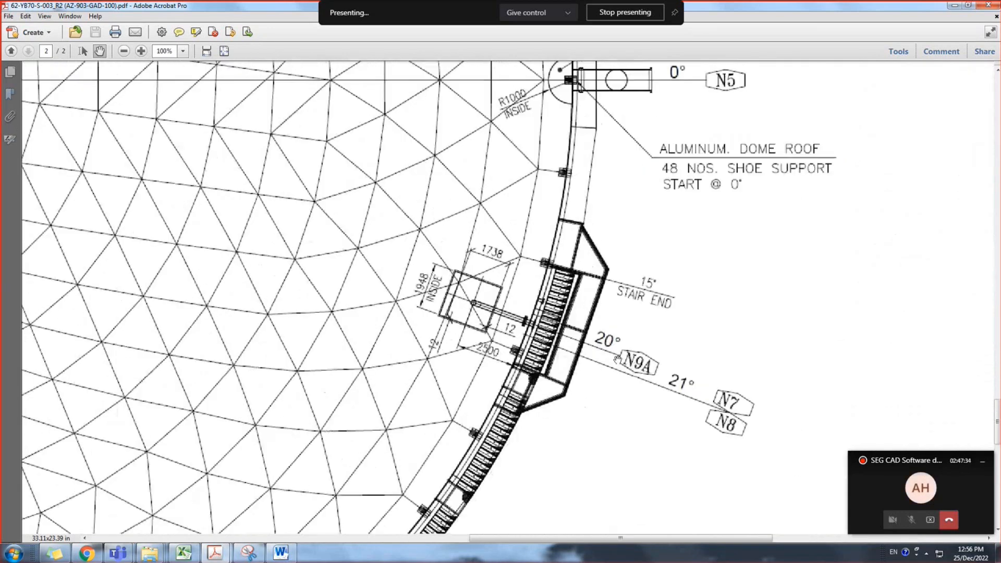
scroll(592, 346, "down", 2, "ctrl")
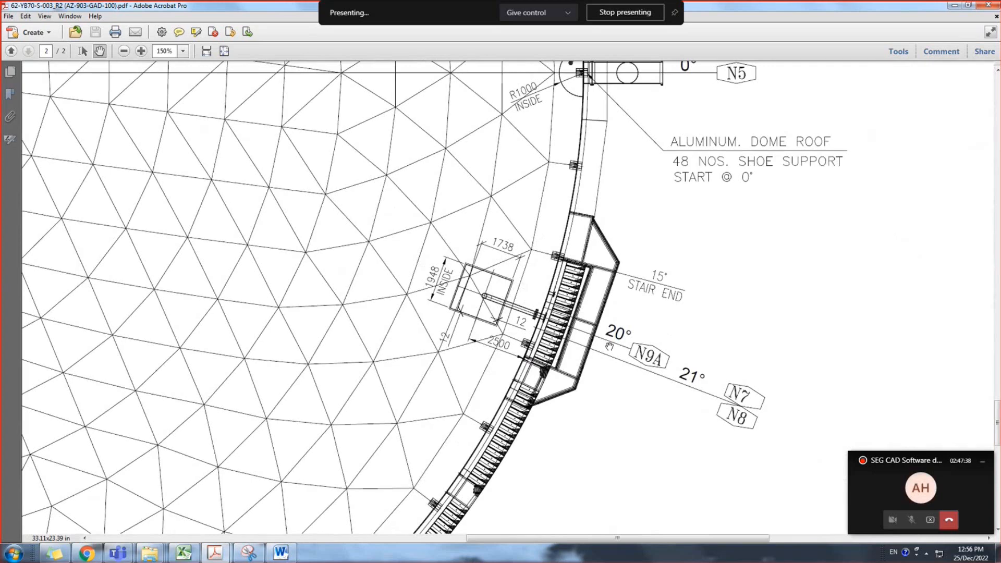
left_click_drag(649, 404, 634, 368)
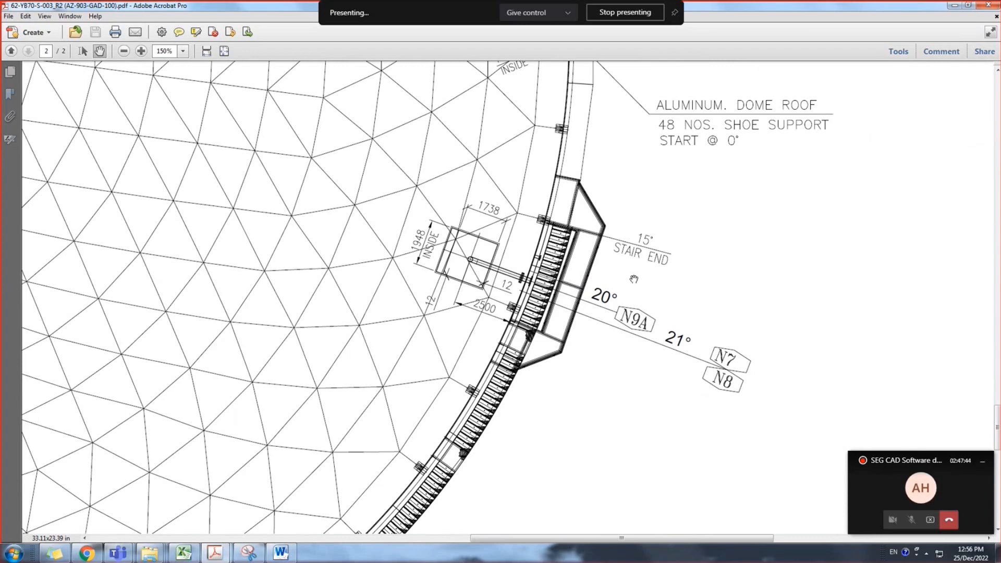
scroll(633, 279, "down", 1, "ctrl")
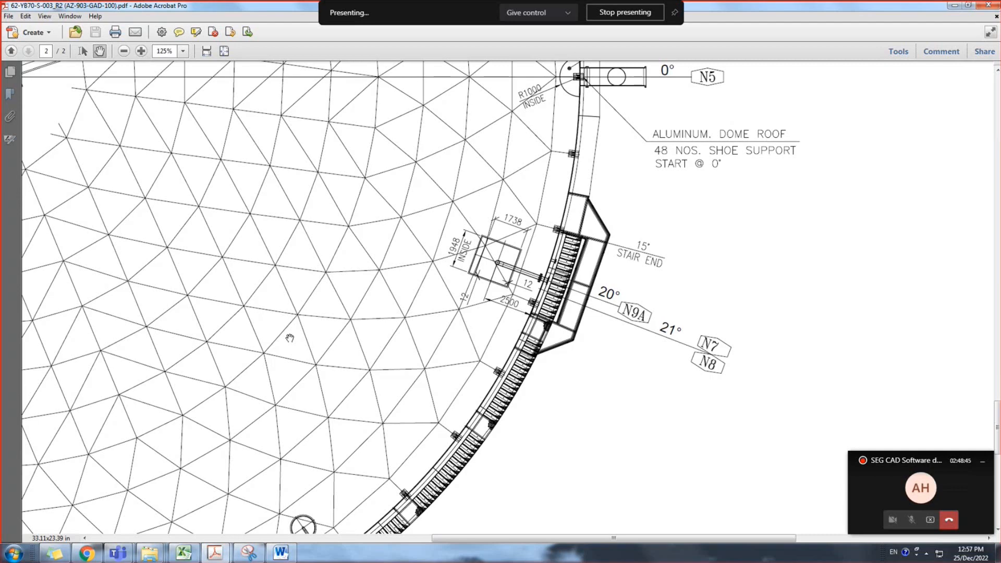
Inspect inlet nozzle N1 at 315° and air vent N12A in the plan view
scroll(428, 350, "down", 3, "ctrl")
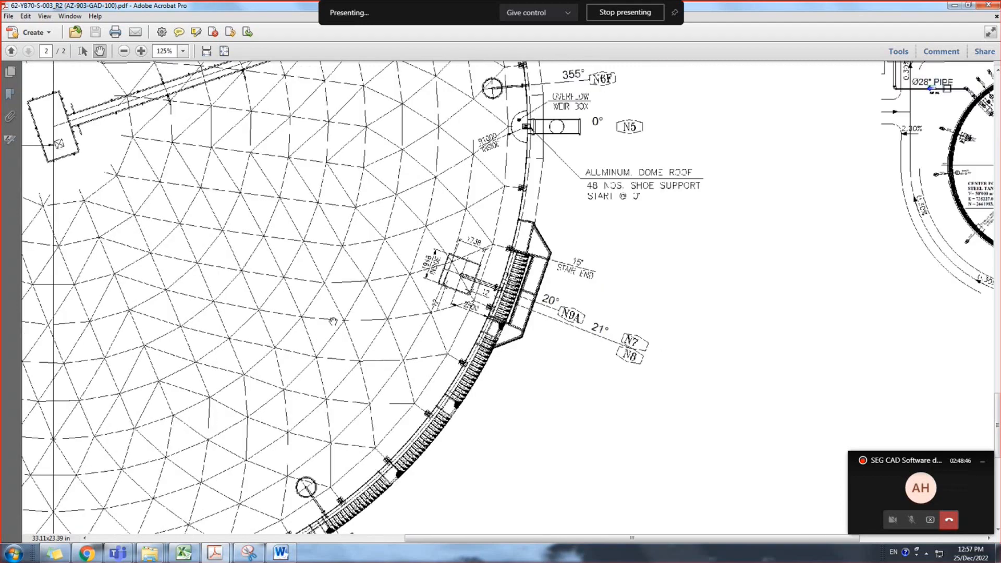
left_click_drag(428, 350, 443, 433)
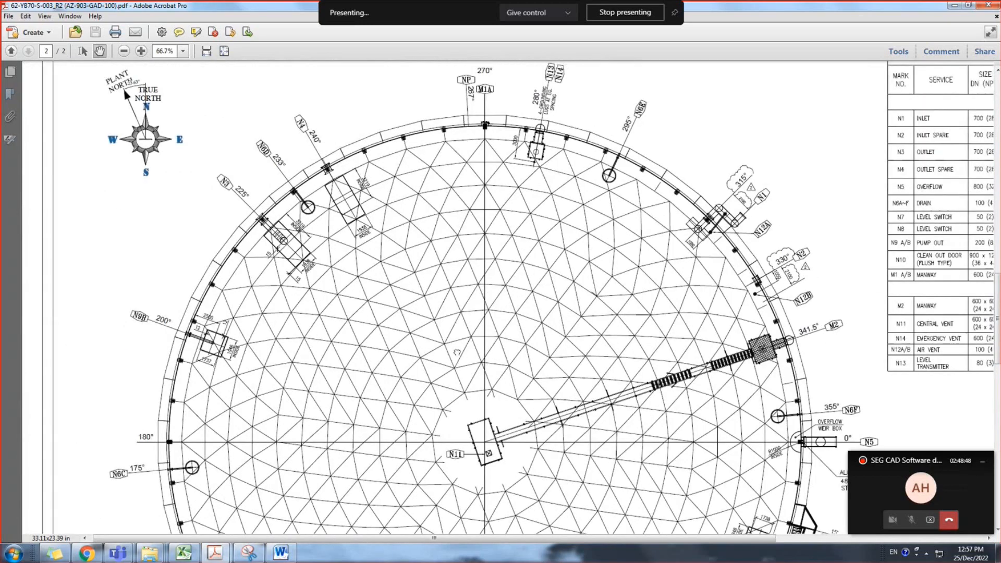
scroll(781, 189, "up", 3, "ctrl")
scroll(700, 246, "up", 5, "ctrl")
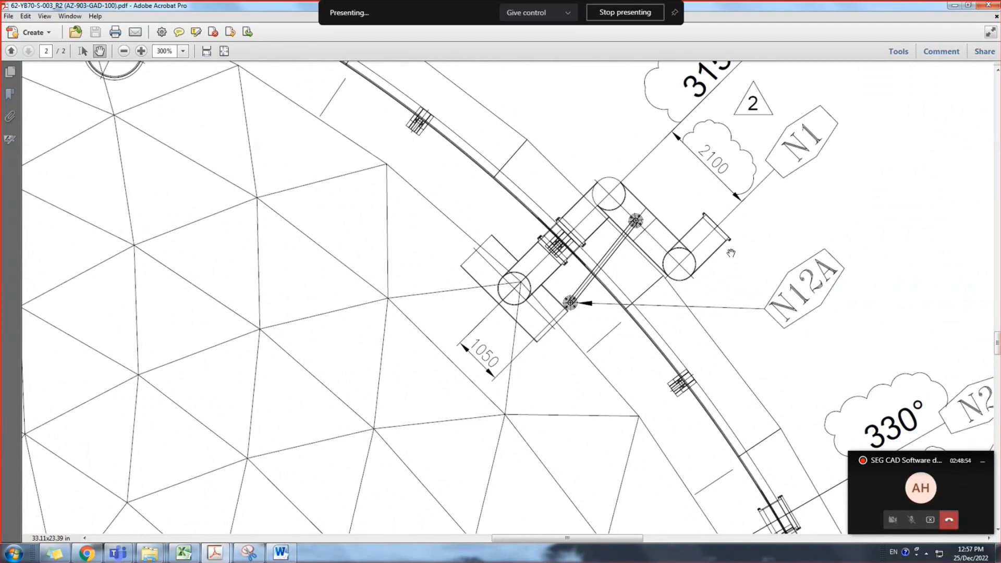
scroll(731, 253, "down", 4, "ctrl")
scroll(731, 258, "down", 2, "ctrl")
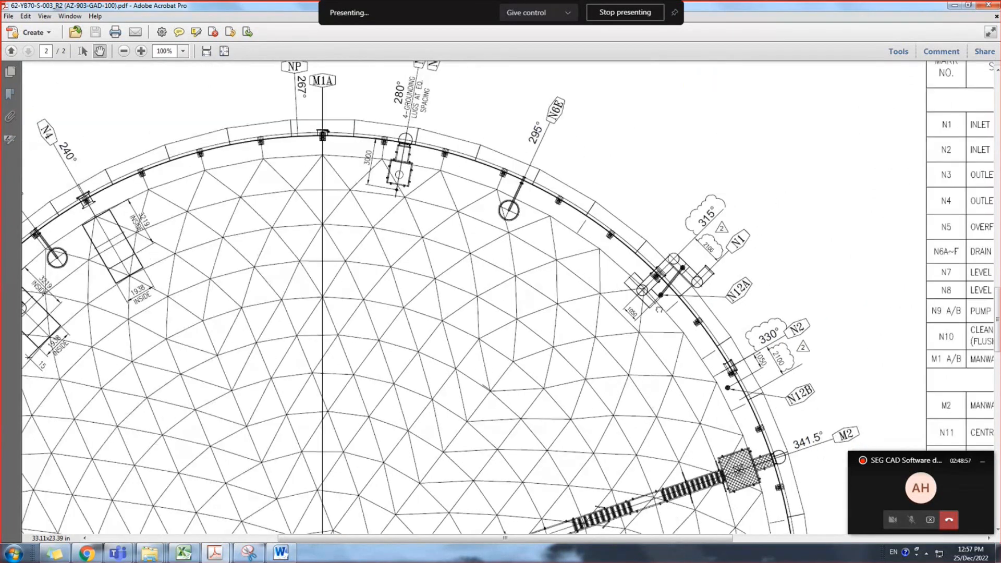
Inspect the pipe support brackets along the tank shell in the page 1 elevation
mouse_move(685, 313)
left_mouse_down()
mouse_move(641, 284)
mouse_move(709, 357)
mouse_move(568, 305)
mouse_move(689, 377)
left_mouse_up()
scroll(483, 275, "up", 3)
scroll(356, 215, "up", 3)
scroll(387, 167, "up", 5, "ctrl")
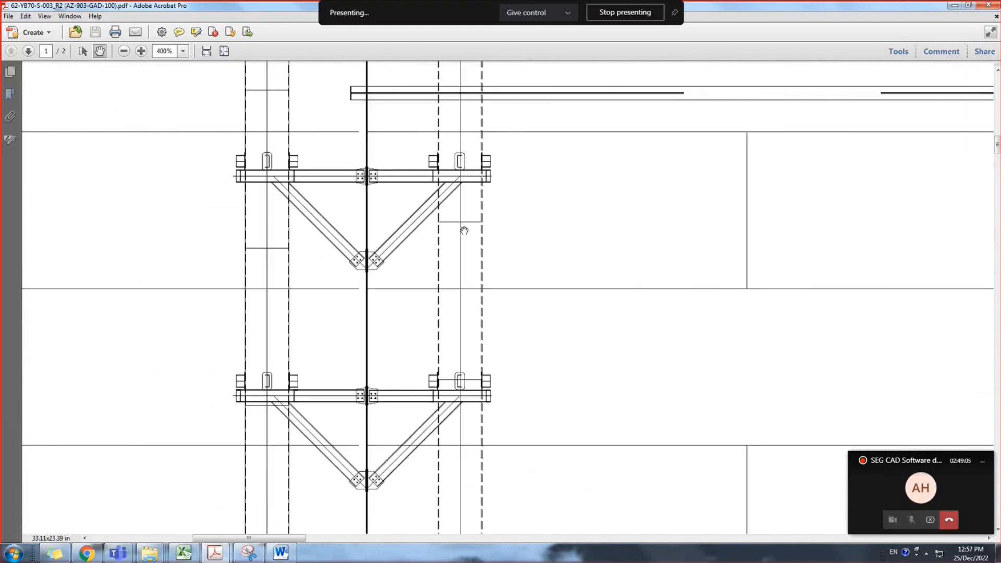
scroll(470, 233, "down", 6, "ctrl")
scroll(504, 102, "down", 3)
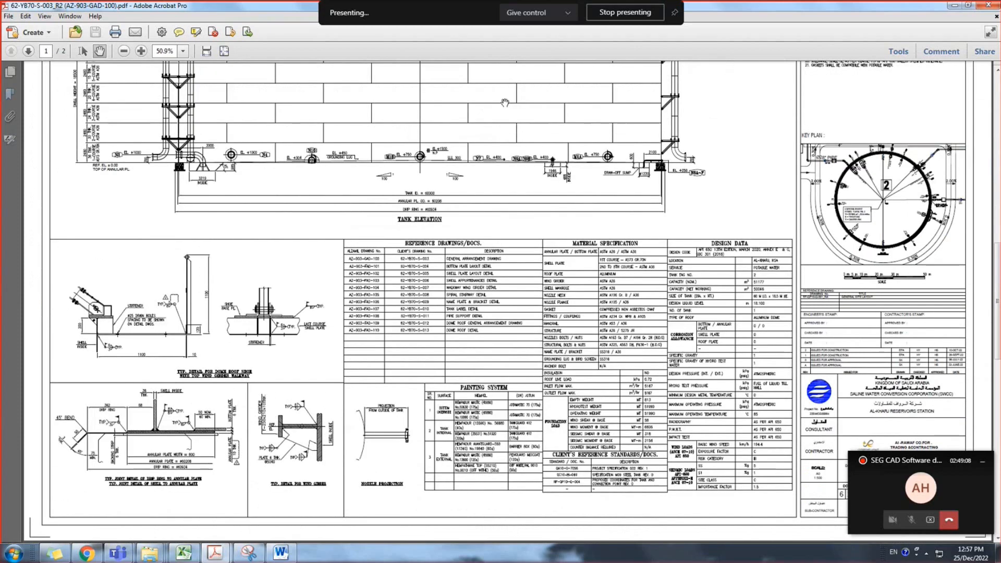
Examine the spiral stairway along the shell from its start to the end platform in the page 2 plan view
scroll(495, 156, "down", 5)
scroll(479, 271, "up", 1, "ctrl")
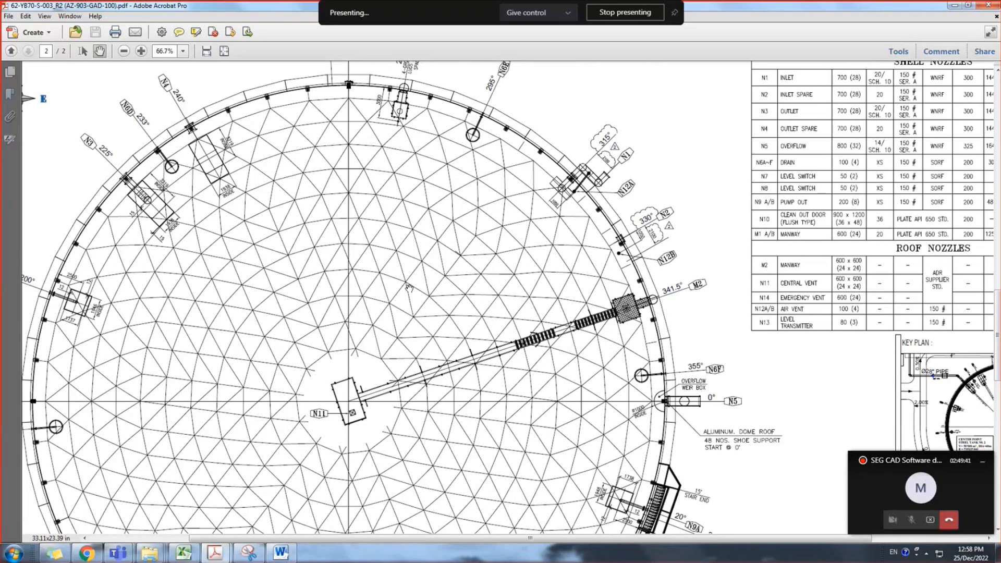
mouse_move(494, 298)
left_mouse_down()
mouse_move(480, 298)
mouse_move(457, 215)
mouse_move(338, 76)
left_mouse_up()
scroll(543, 264, "up", 2, "ctrl")
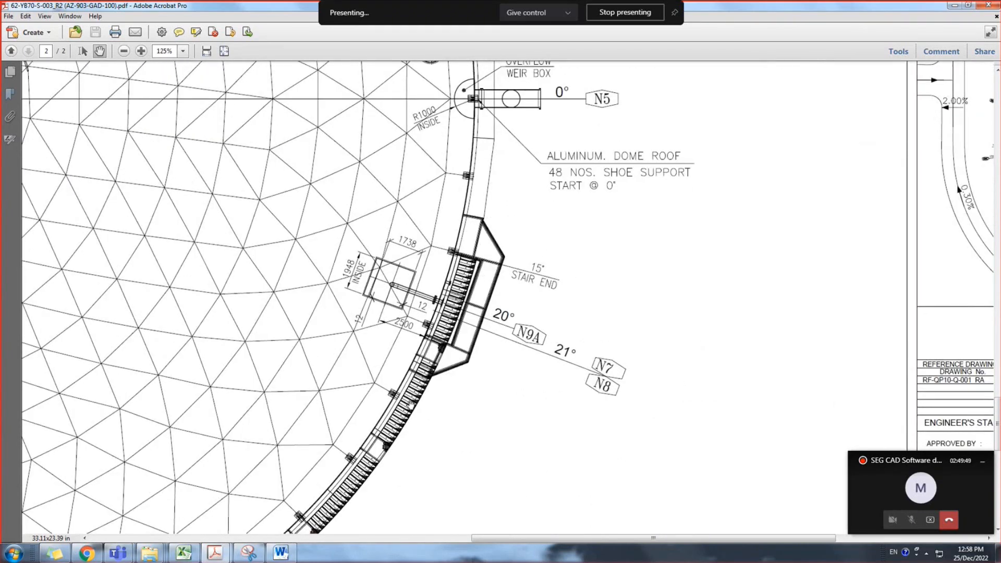
left_click_drag(486, 414, 526, 367)
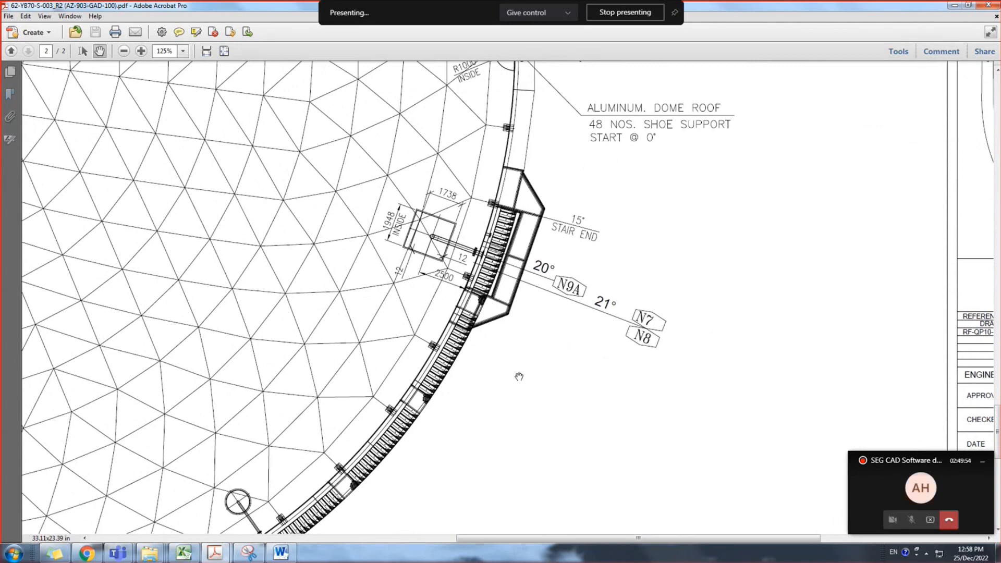
mouse_move(503, 430)
left_mouse_down()
mouse_move(521, 431)
mouse_move(509, 476)
mouse_move(508, 407)
left_mouse_up()
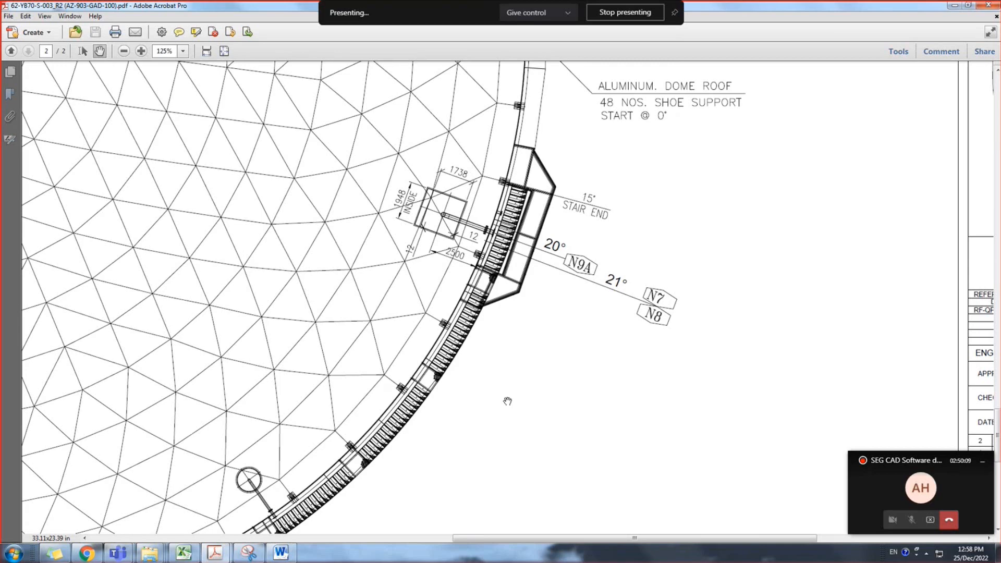
scroll(313, 205, "down", 3, "ctrl")
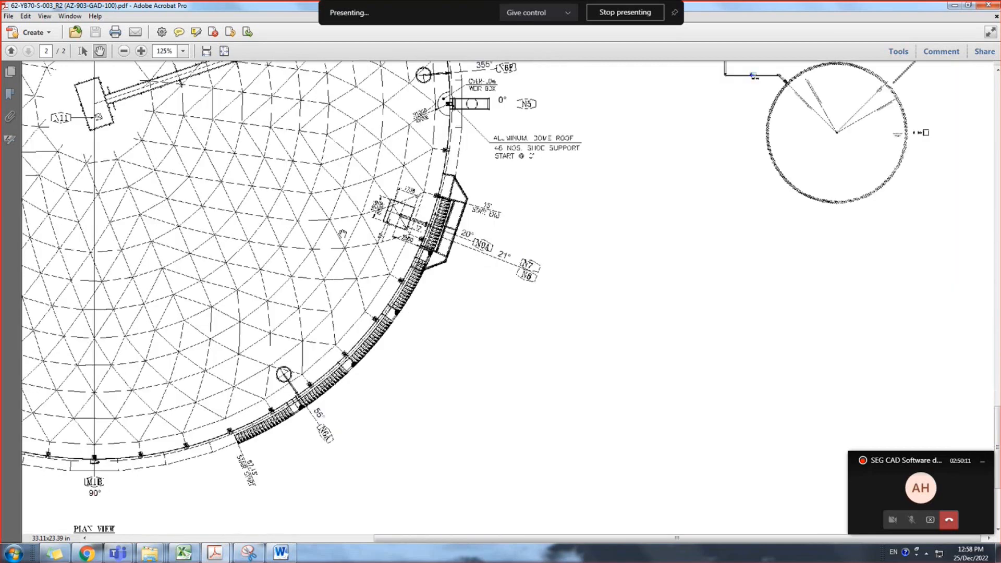
Review the complete nozzle orientation plan together with the nozzle and opening schedule
scroll(302, 203, "up", 3)
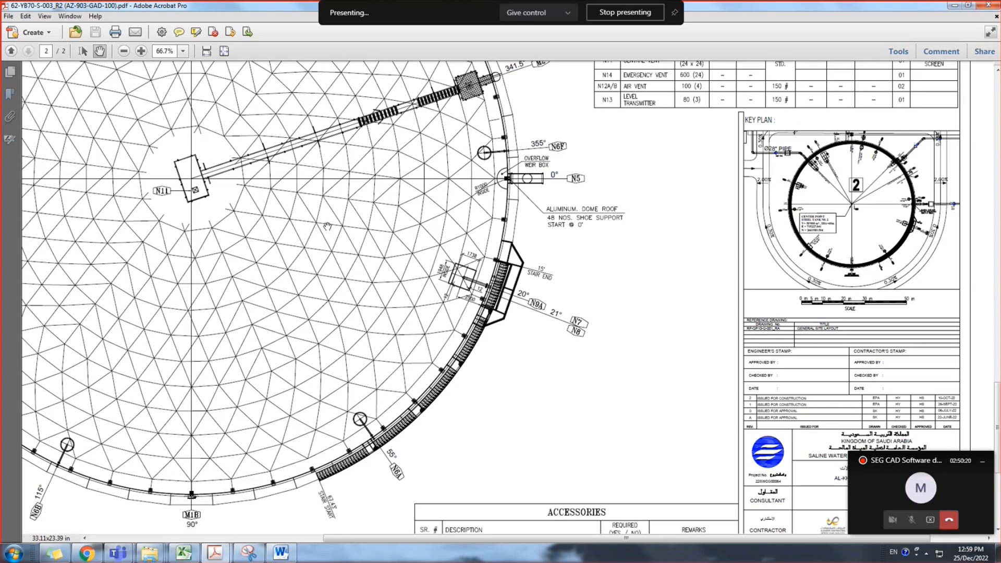
scroll(328, 227, "down", 3, "ctrl")
scroll(395, 222, "up", 2, "ctrl")
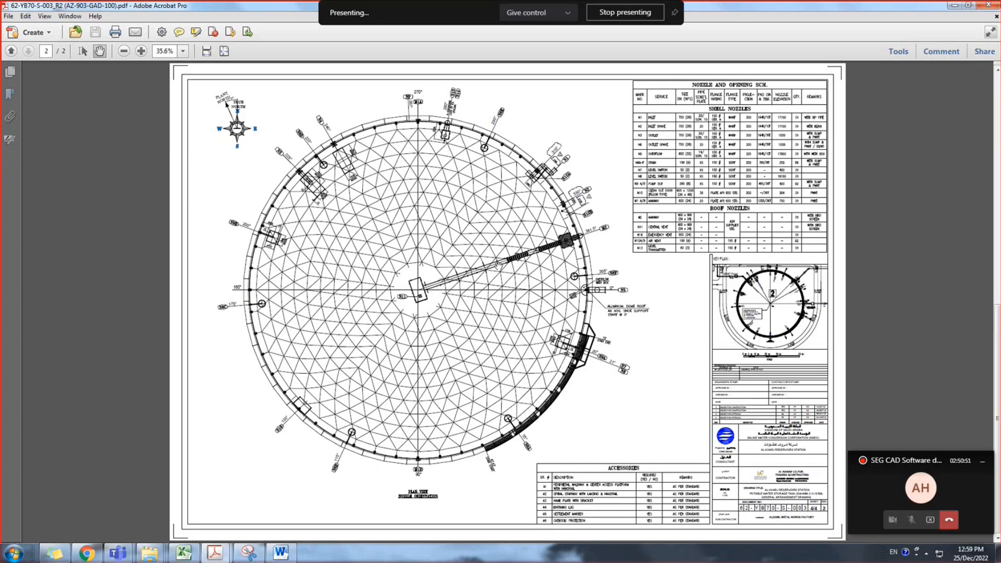
scroll(600, 342, "up", 1, "ctrl")
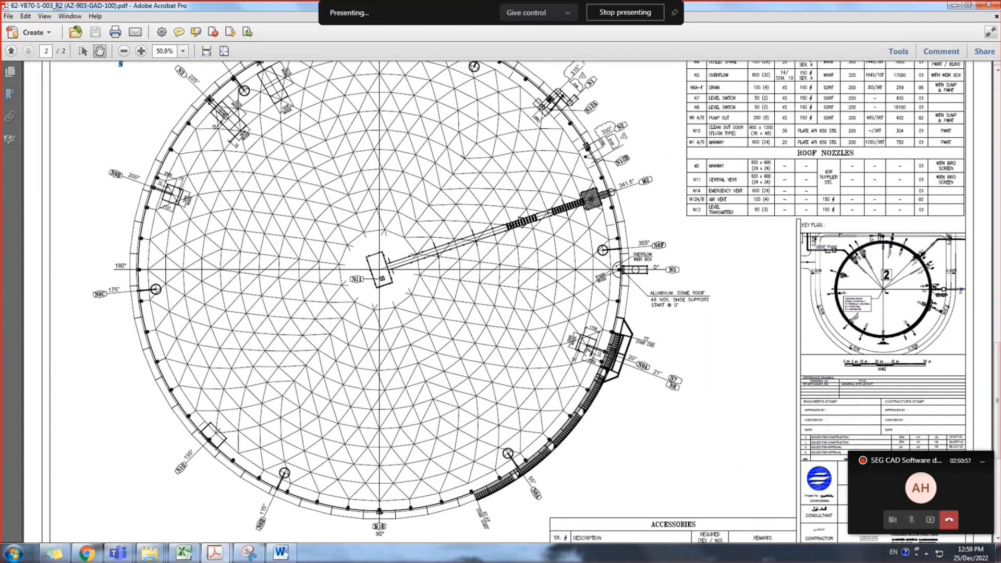
scroll(573, 374, "up", 2)
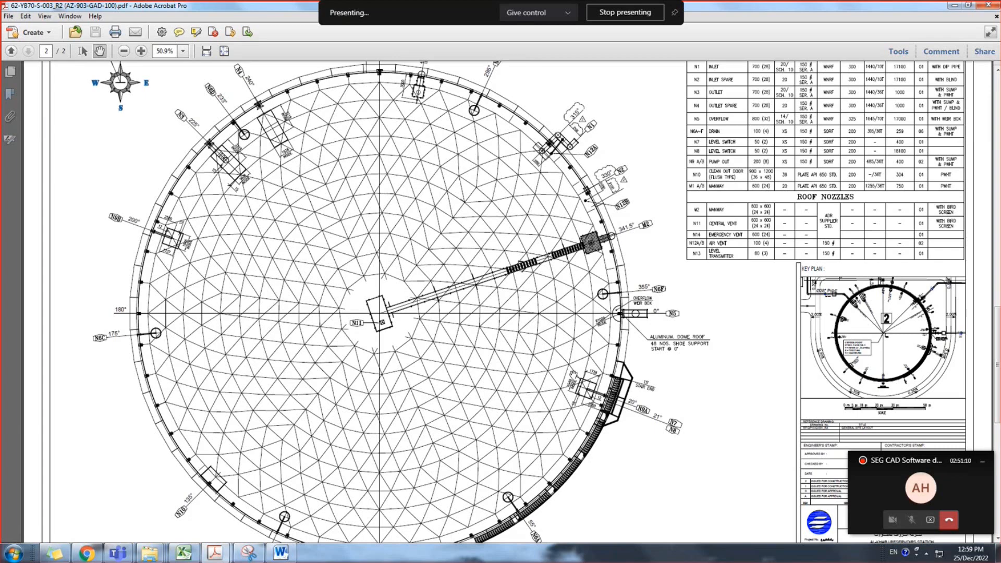
scroll(659, 356, "up", 1)
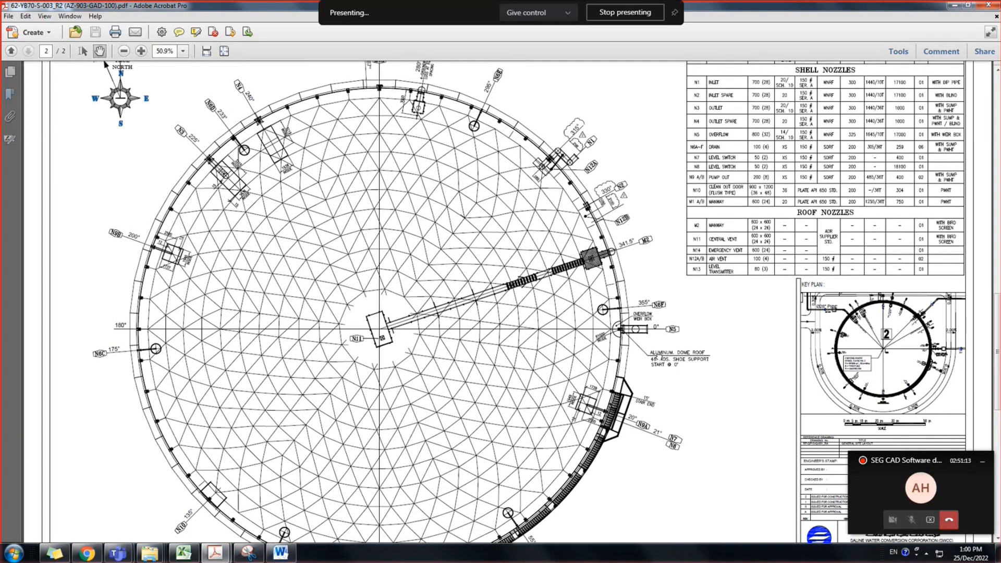
scroll(658, 356, "down", 2)
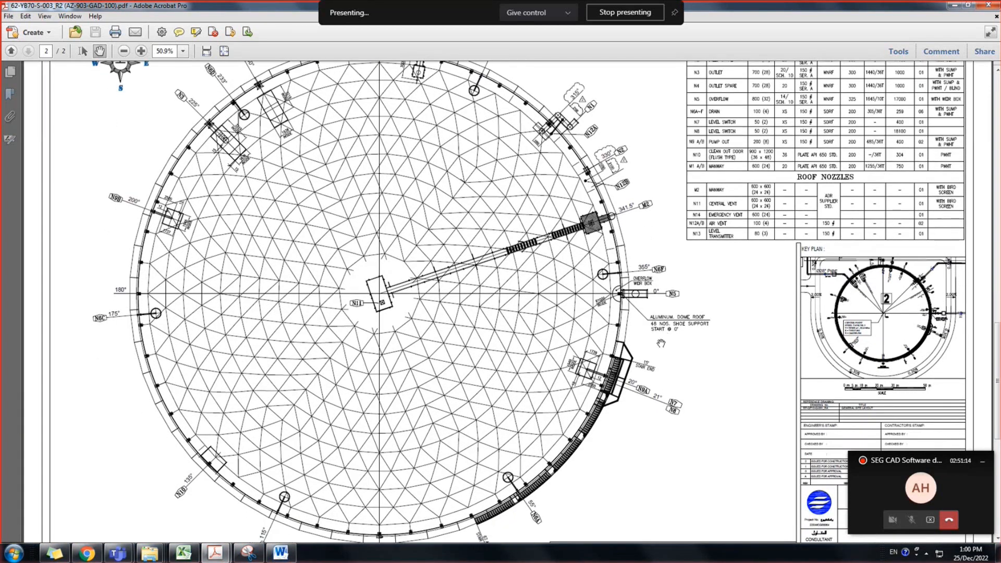
Examine the spiral stairway along the tank shell from the stair start to the stair end at 15° in the plan view
scroll(668, 389, "down", 1)
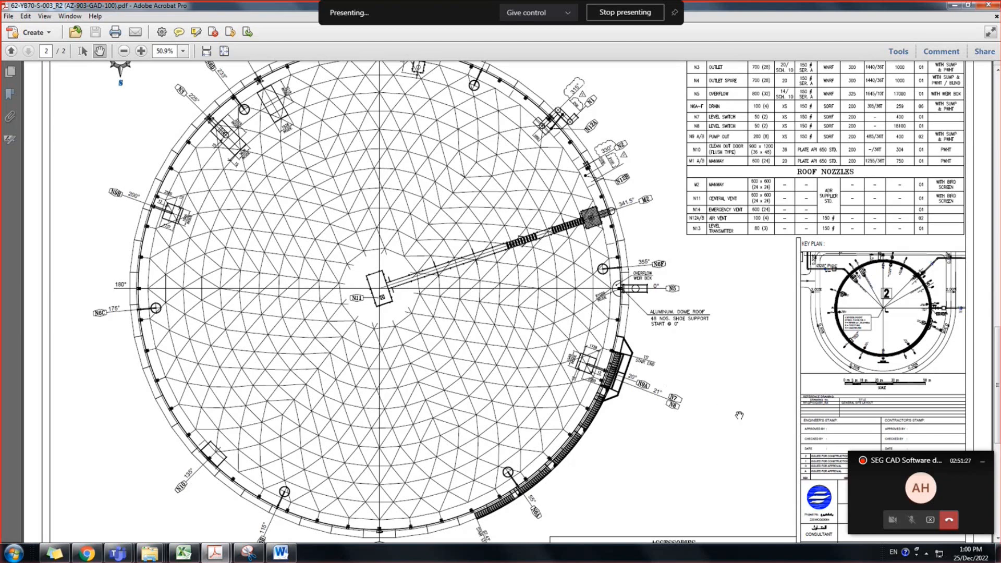
scroll(711, 410, "up", 1, "ctrl")
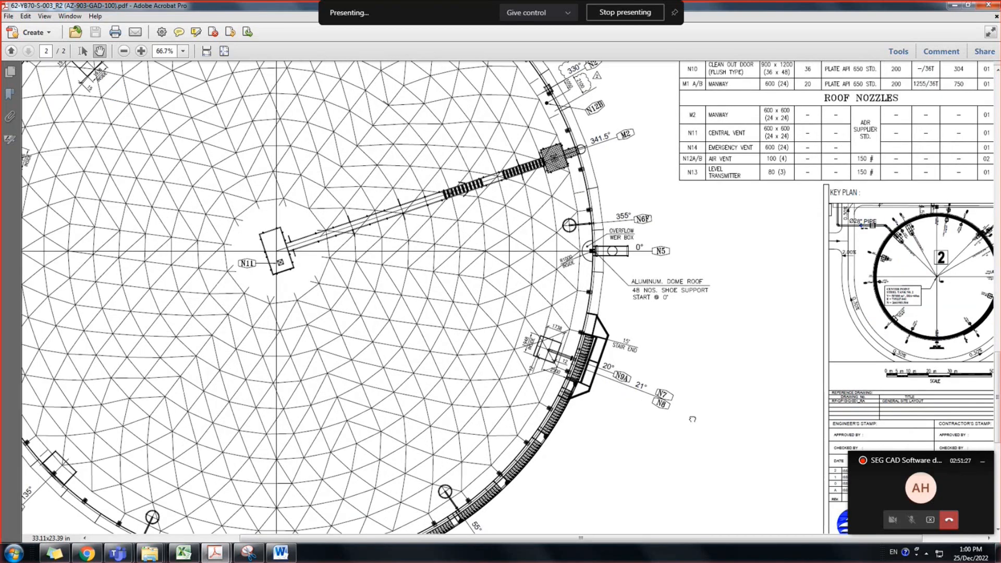
scroll(692, 419, "down", 3)
scroll(630, 412, "up", 2, "ctrl")
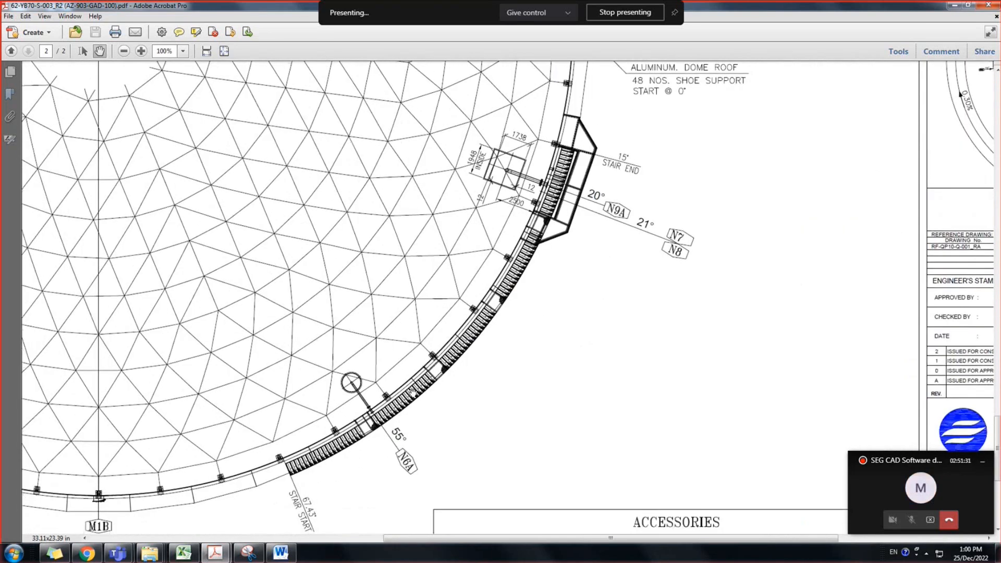
scroll(614, 272, "up", 3)
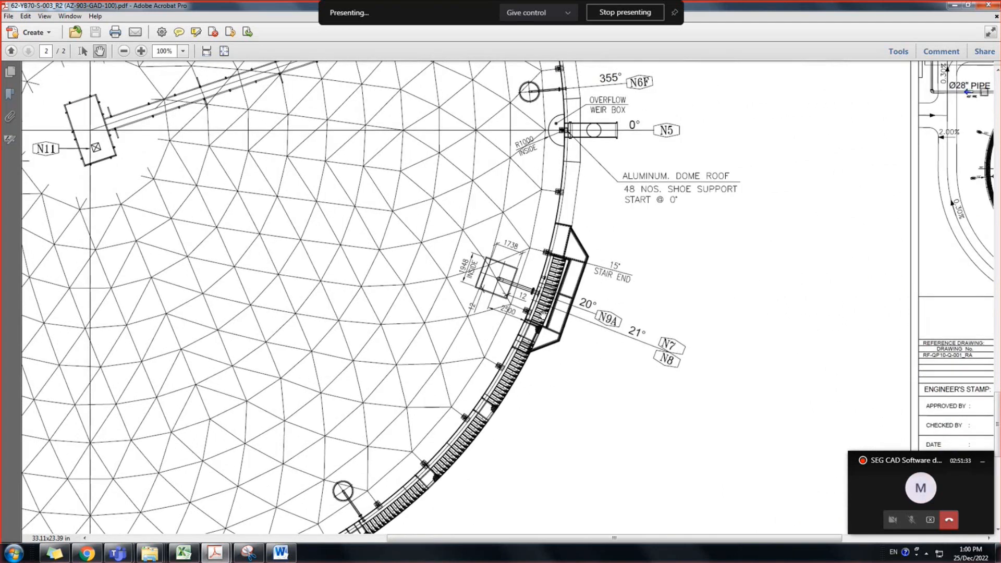
left_click_drag(450, 486, 472, 460)
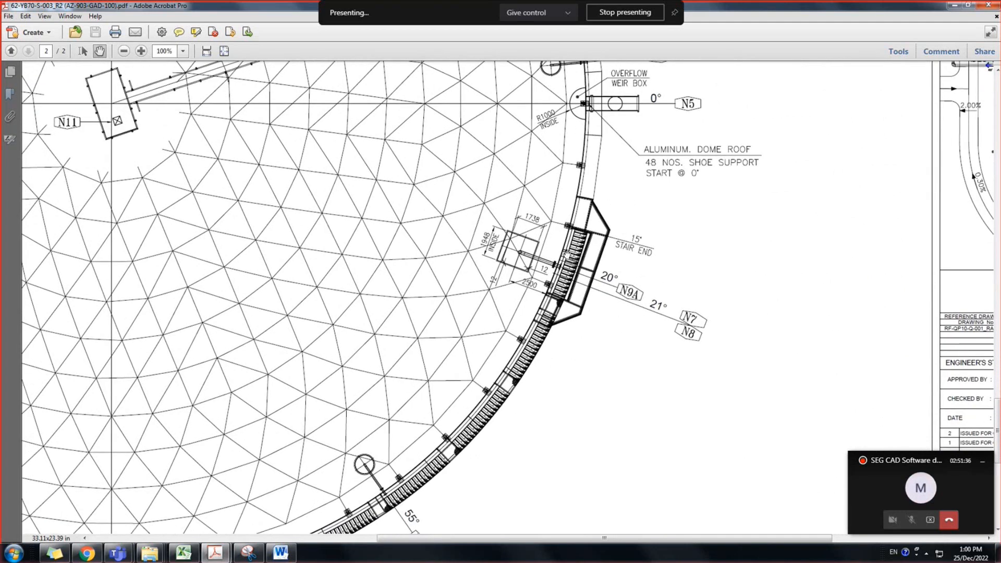
Inspect the stair end platform at 15° and pump-out nozzle N9A at 20° with its sump, and return to the overall plan
scroll(575, 236, "up", 2, "ctrl")
scroll(574, 236, "up", 2, "ctrl")
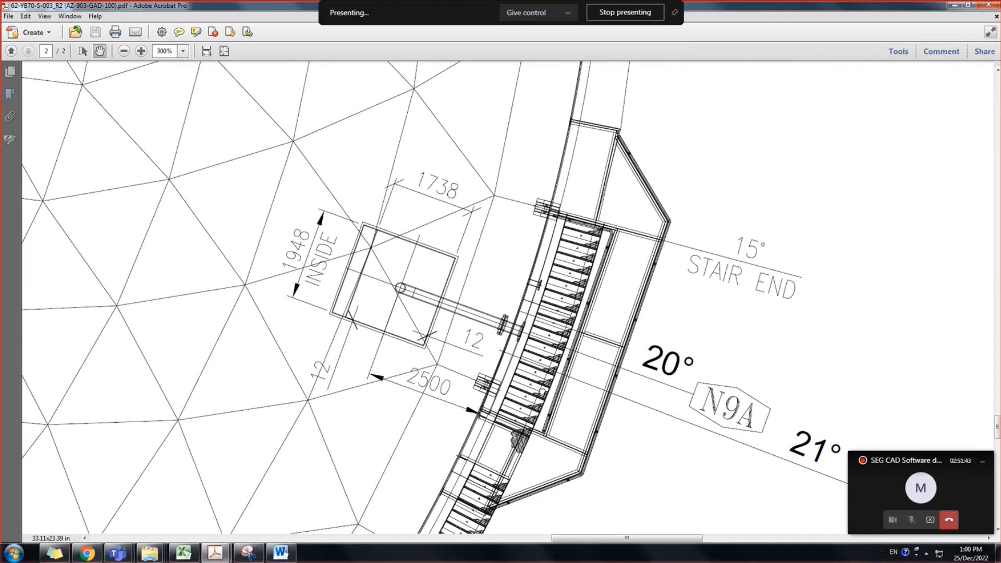
scroll(540, 391, "down", 1)
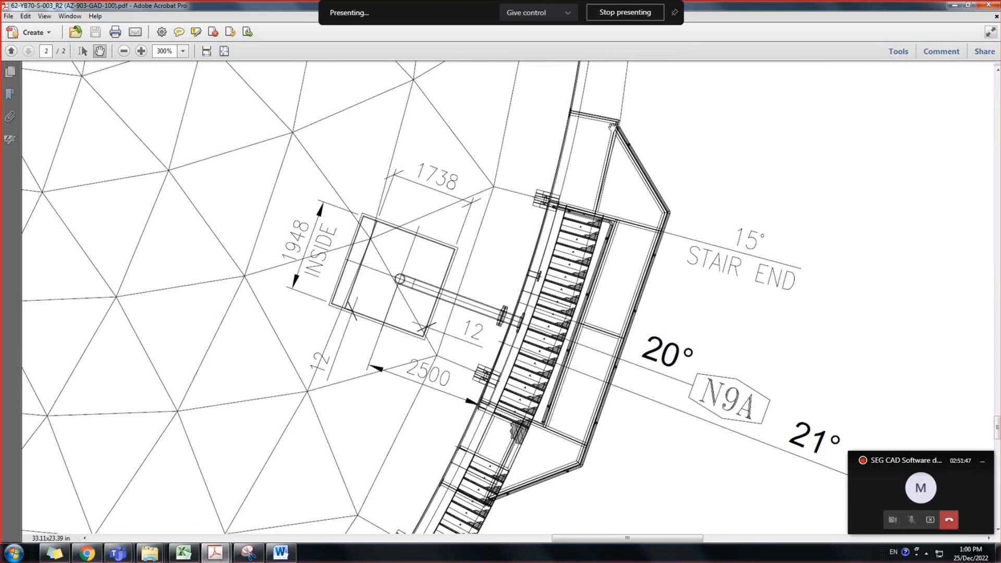
scroll(634, 107, "up", 1)
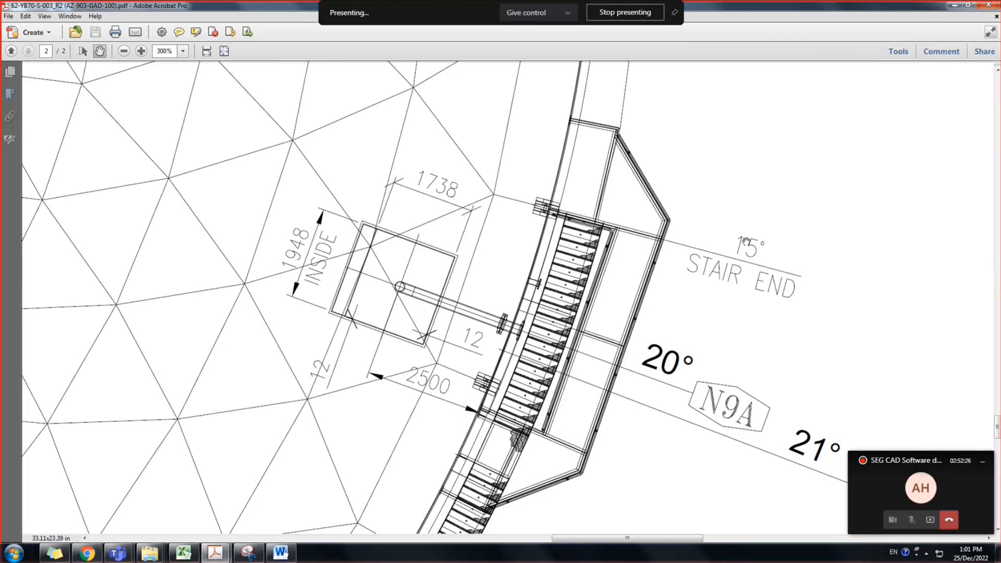
scroll(745, 243, "down", 2, "ctrl")
scroll(743, 243, "down", 4, "ctrl")
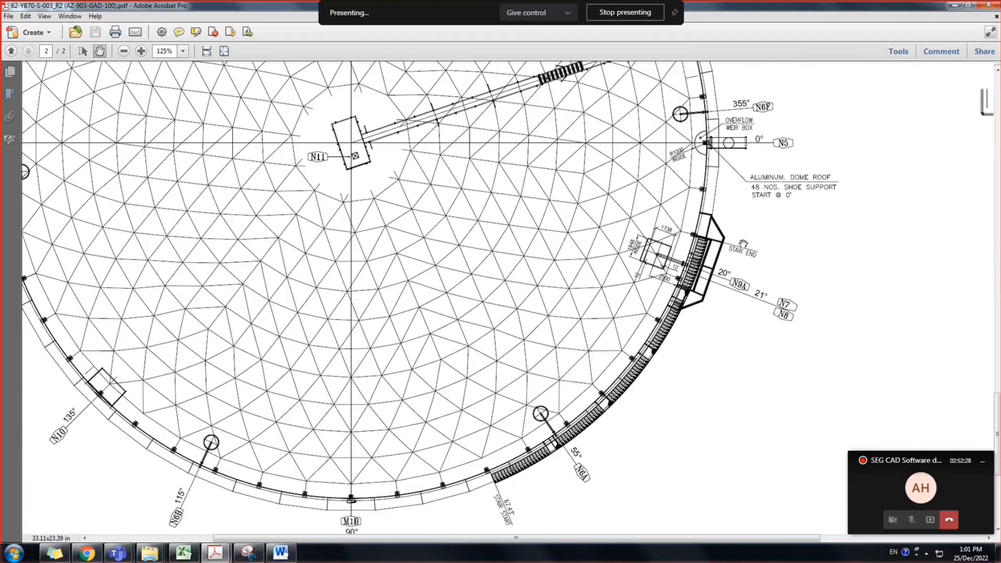
scroll(720, 227, "down", 2, "ctrl")
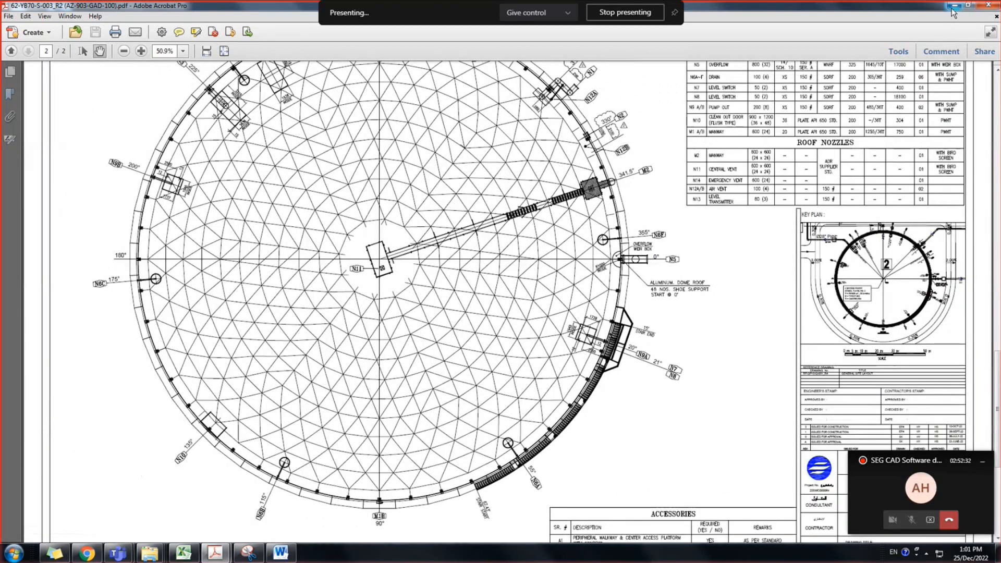
Switch to Windows Explorer and open AZ-903-FAD-101_R0.pdf from the Rev. 0 folder of 101_Bottom plate
left_click(953, 6)
left_click(278, 20)
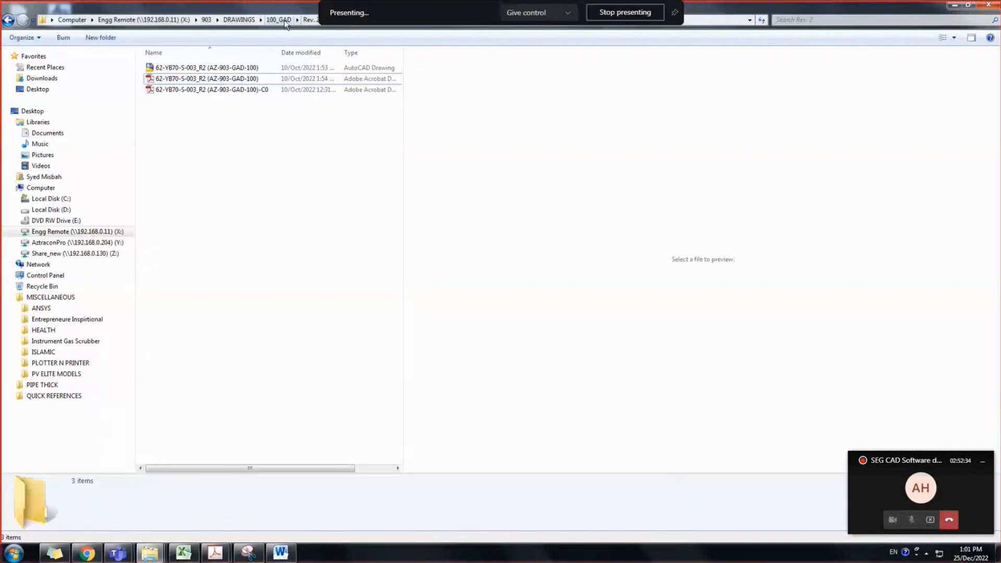
left_click(254, 21)
double_click(196, 75)
double_click(198, 79)
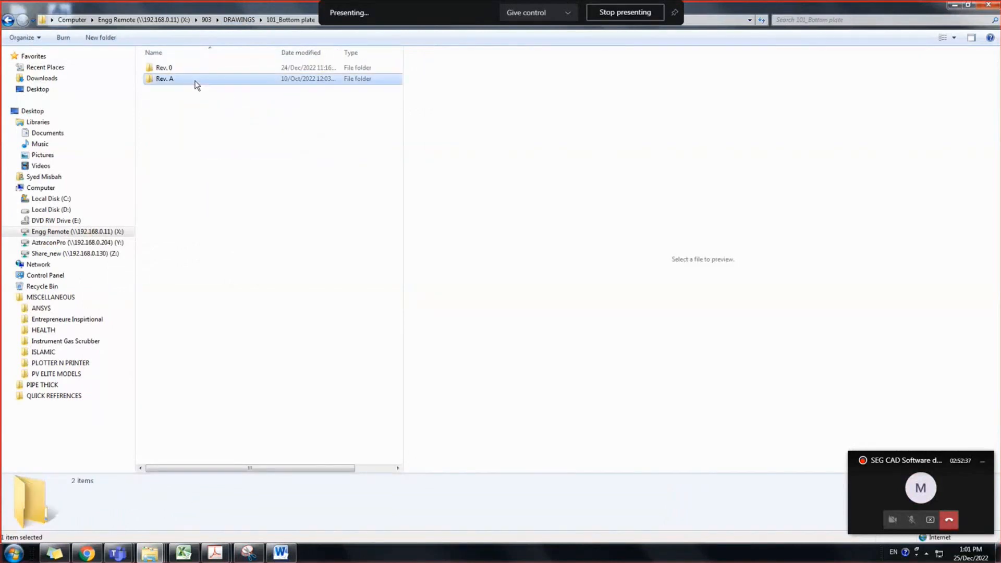
left_click(293, 23)
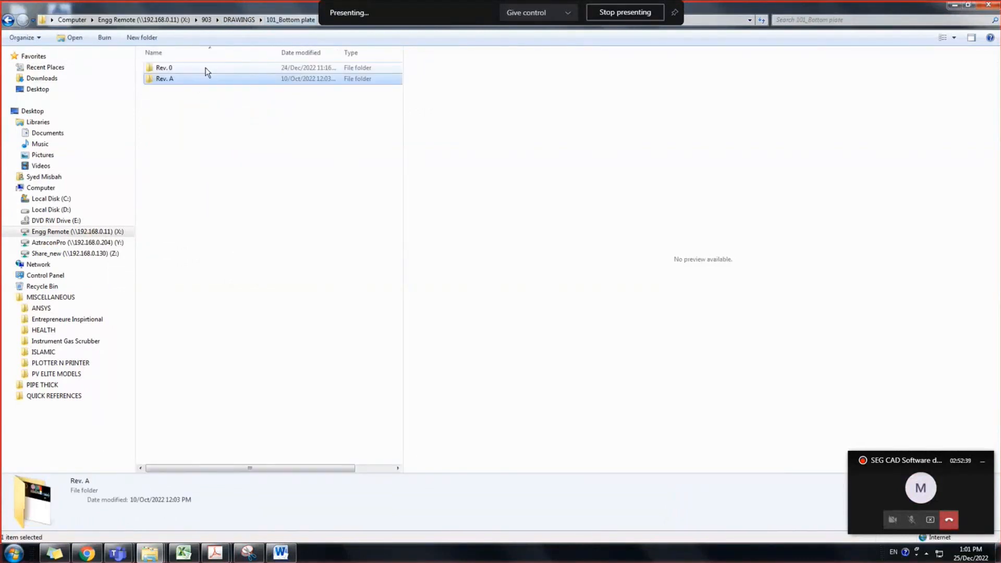
double_click(205, 69)
double_click(203, 79)
Examine the bottom plate arrangement on page 1, from the overall layout to the plates between nozzles N3 and N1
scroll(276, 140, "up", 1, "ctrl")
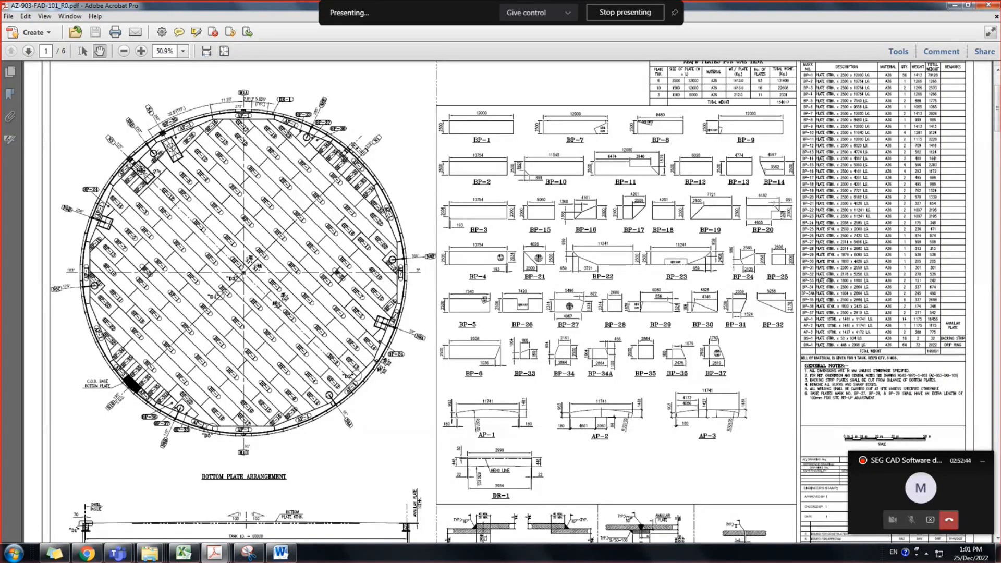
scroll(156, 171, "up", 1, "ctrl")
scroll(230, 116, "up", 1, "ctrl")
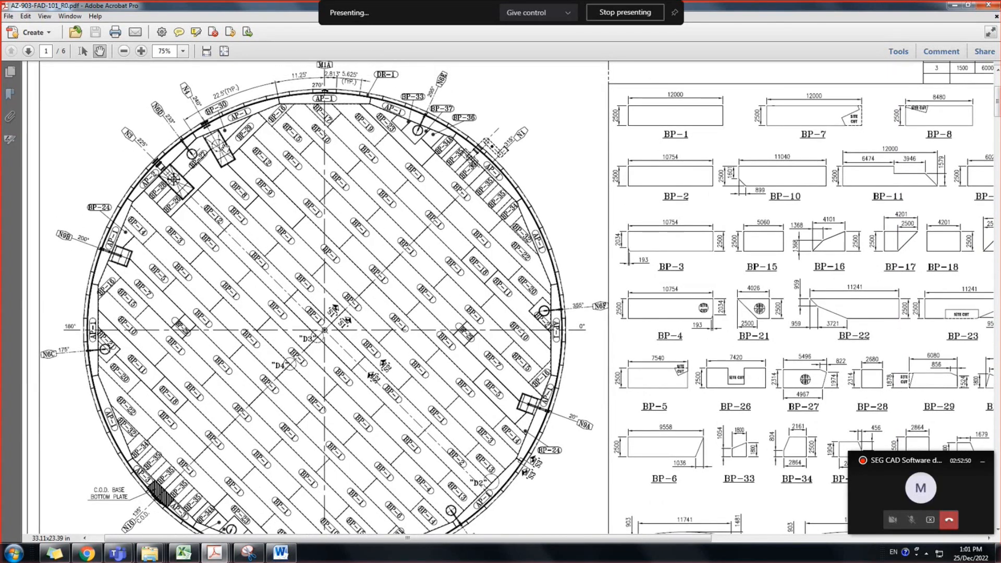
scroll(224, 148, "up", 3, "ctrl")
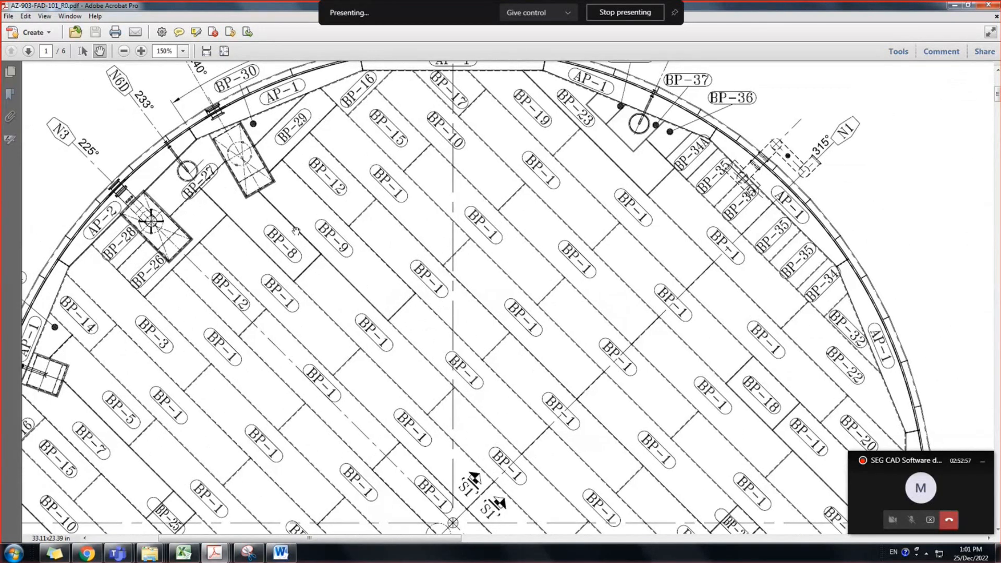
scroll(300, 232, "down", 1, "ctrl")
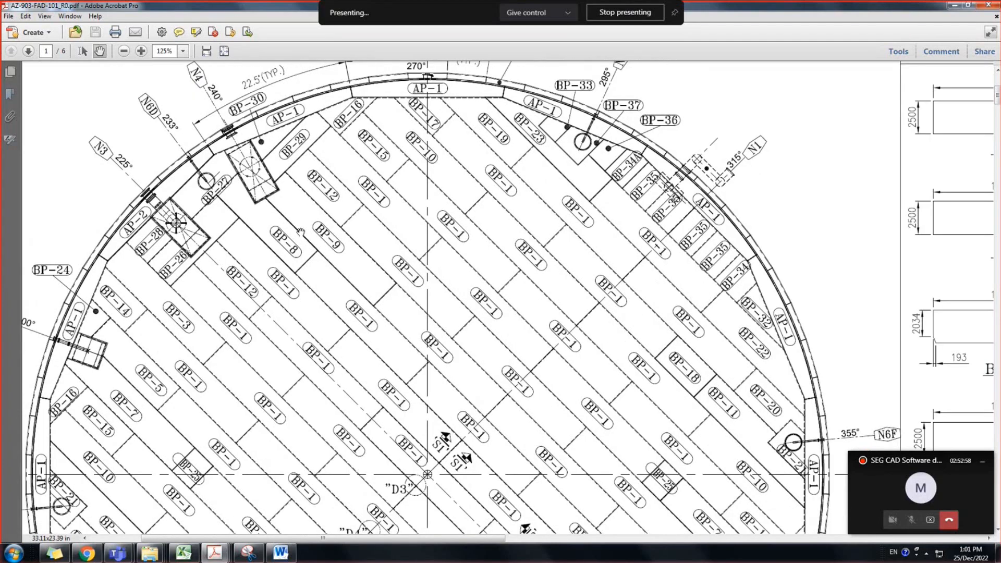
mouse_move(467, 351)
left_mouse_down()
mouse_move(455, 244)
mouse_move(527, 405)
left_mouse_up()
scroll(495, 151, "up", 1, "ctrl")
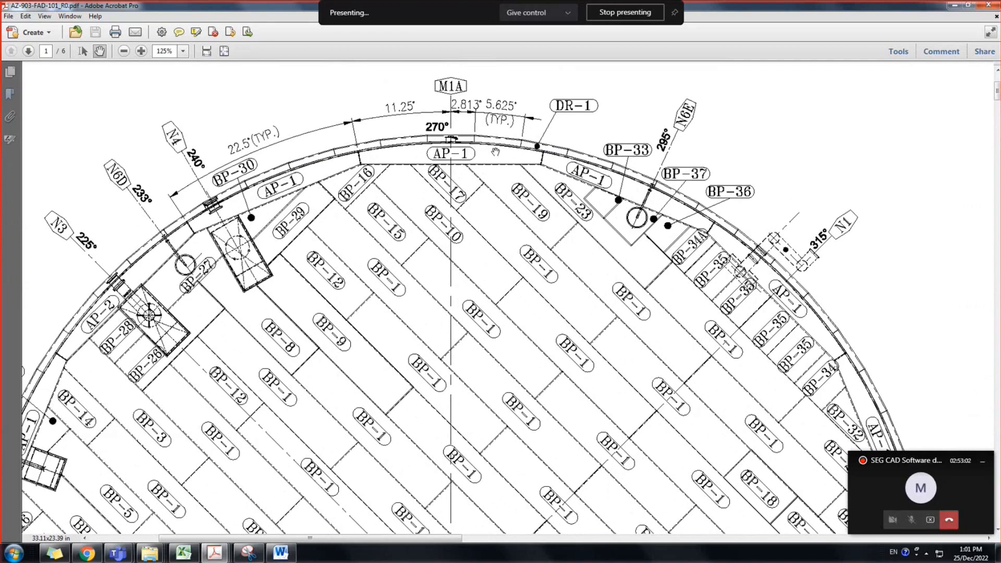
Inspect annular plate AP-1 at 270° near manway M1A and its joints with the adjoining bottom plates
scroll(495, 151, "up", 4, "ctrl")
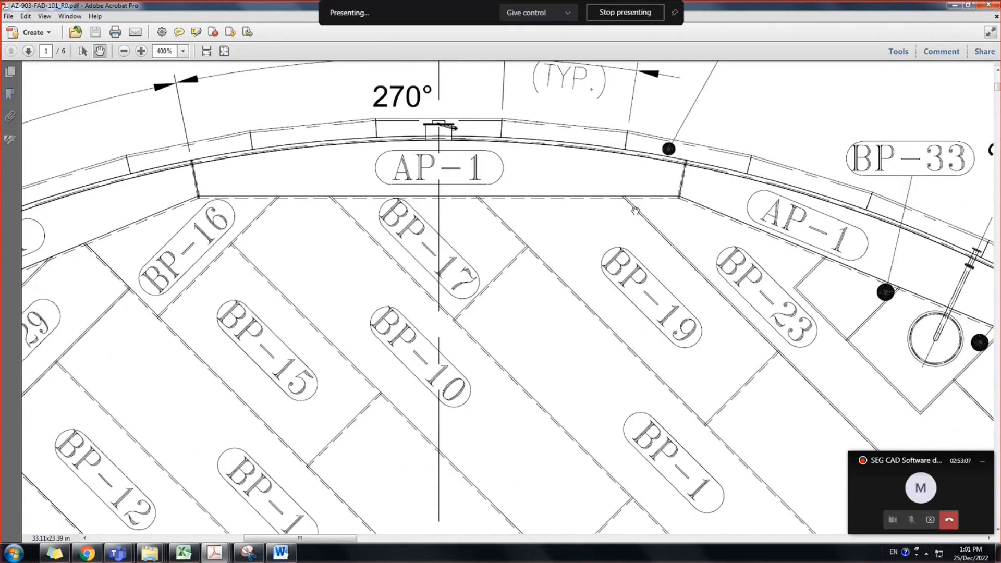
scroll(639, 214, "down", 3, "ctrl")
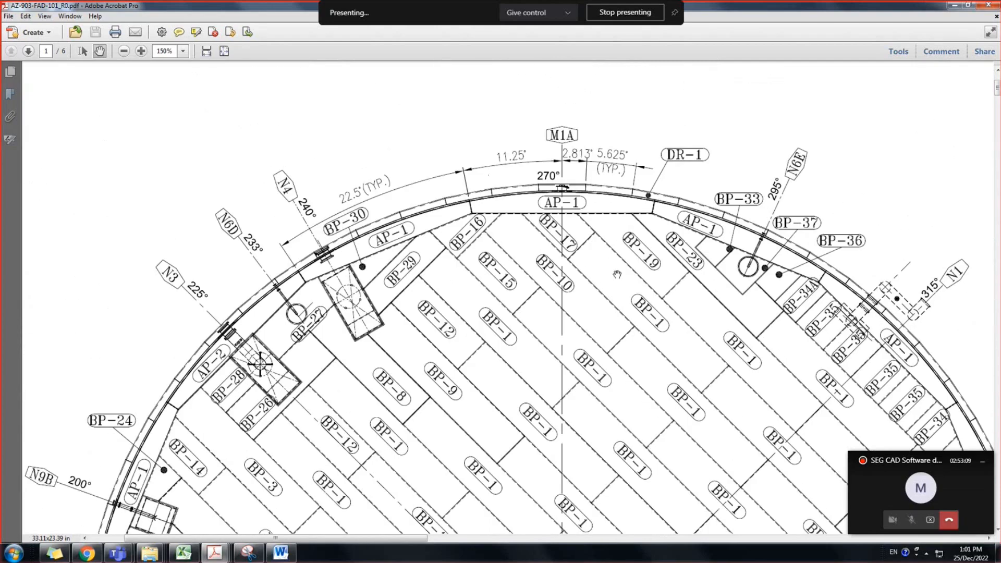
scroll(494, 380, "down", 1, "ctrl")
mouse_move(494, 380)
left_mouse_down()
mouse_move(472, 371)
mouse_move(459, 350)
left_mouse_up()
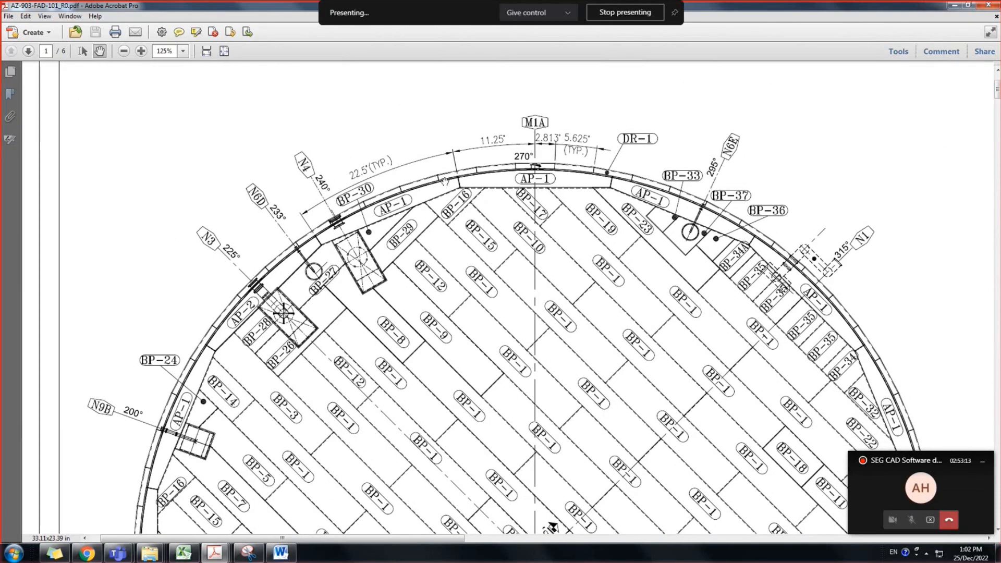
Inspect the sumps at nozzles N3 and N4 and the surrounding bottom plates BP-26 to BP-30
scroll(444, 181, "up", 1, "ctrl")
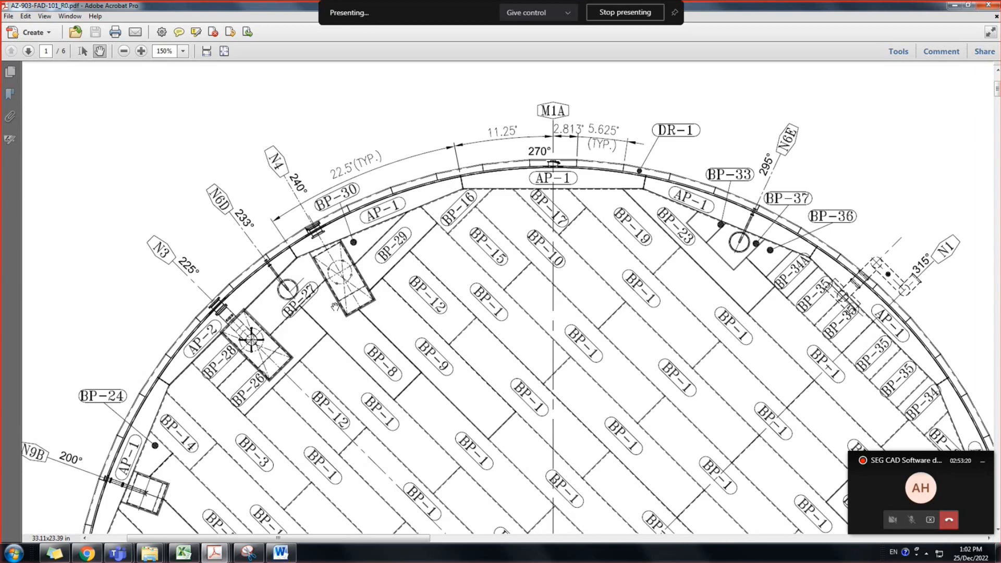
scroll(335, 306, "up", 2, "ctrl")
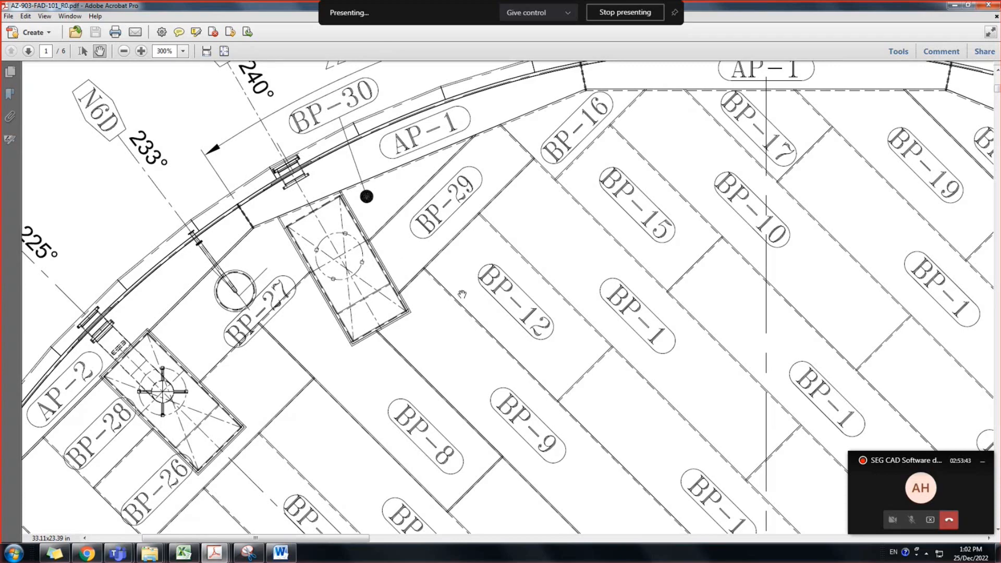
scroll(462, 293, "down", 4, "ctrl")
scroll(486, 281, "down", 1, "ctrl")
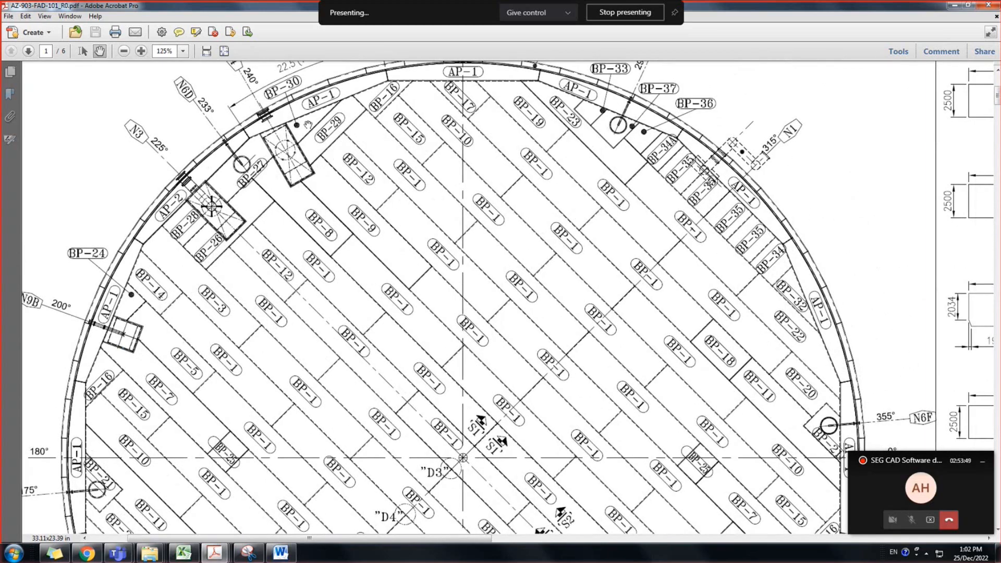
Review the bottom plate layout across the upper half of the tank, then the full arrangement beside the individual plate details
scroll(393, 121, "up", 1)
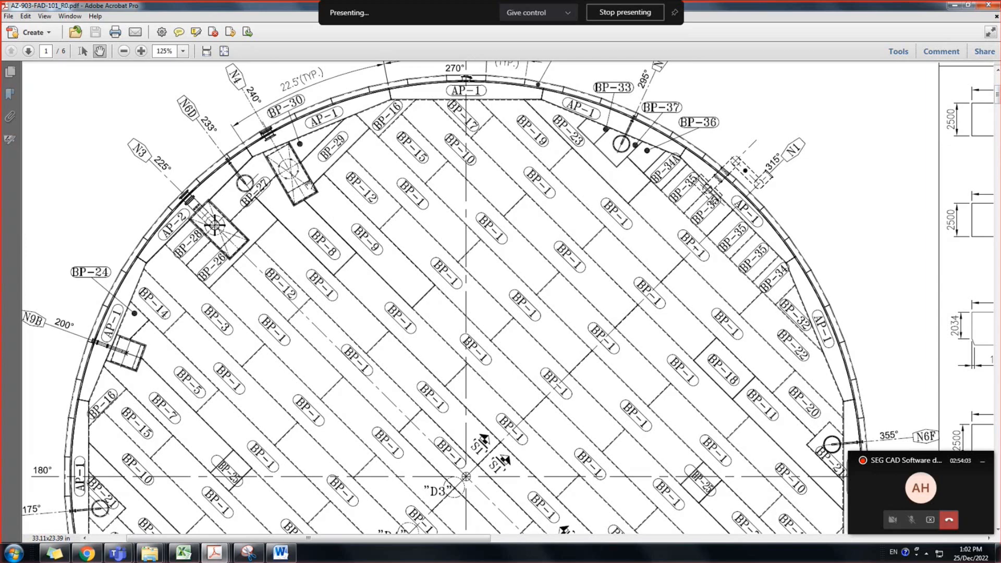
left_click_drag(290, 241, 326, 236)
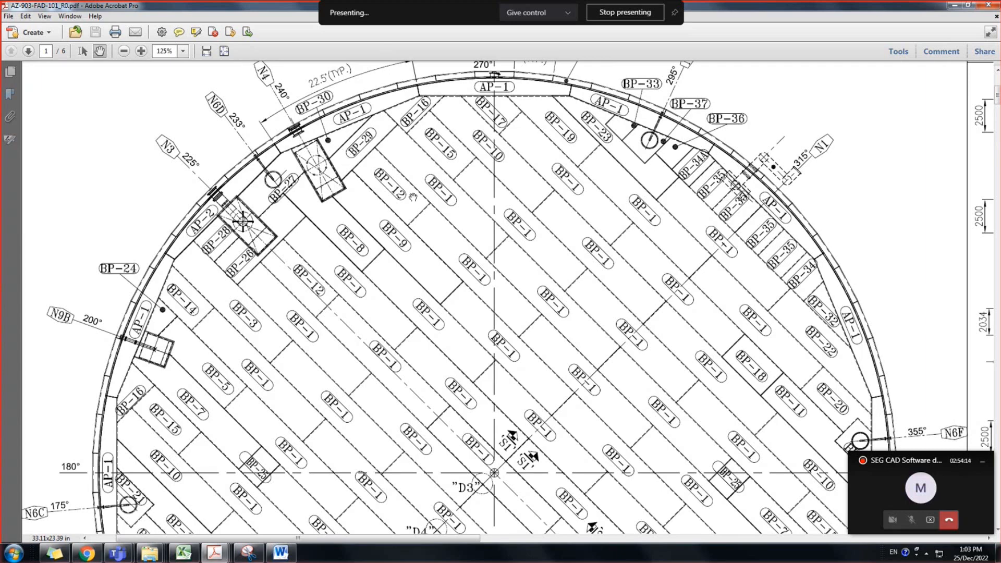
scroll(411, 199, "right", 1)
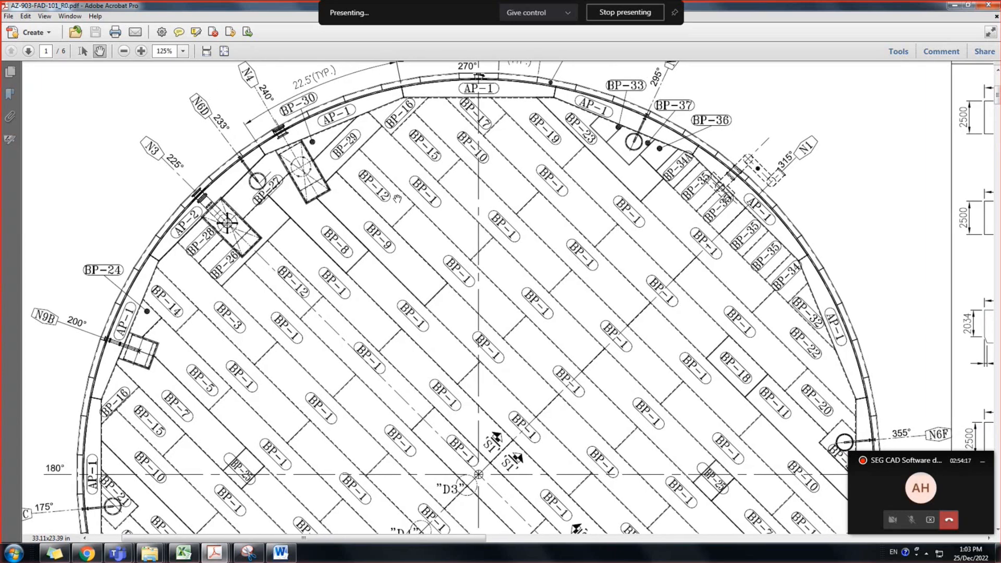
left_click_drag(397, 198, 388, 198)
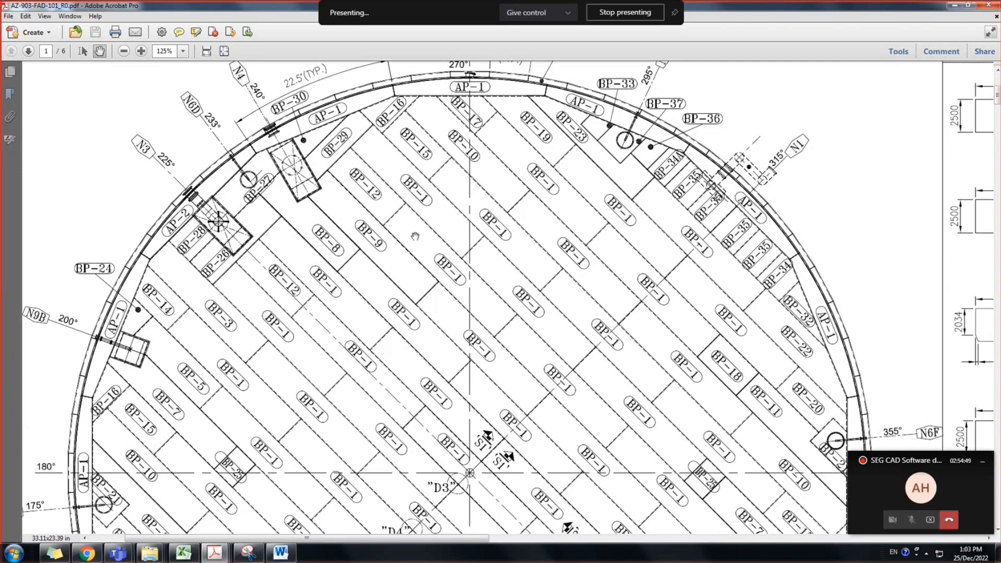
scroll(412, 222, "down", 2, "ctrl")
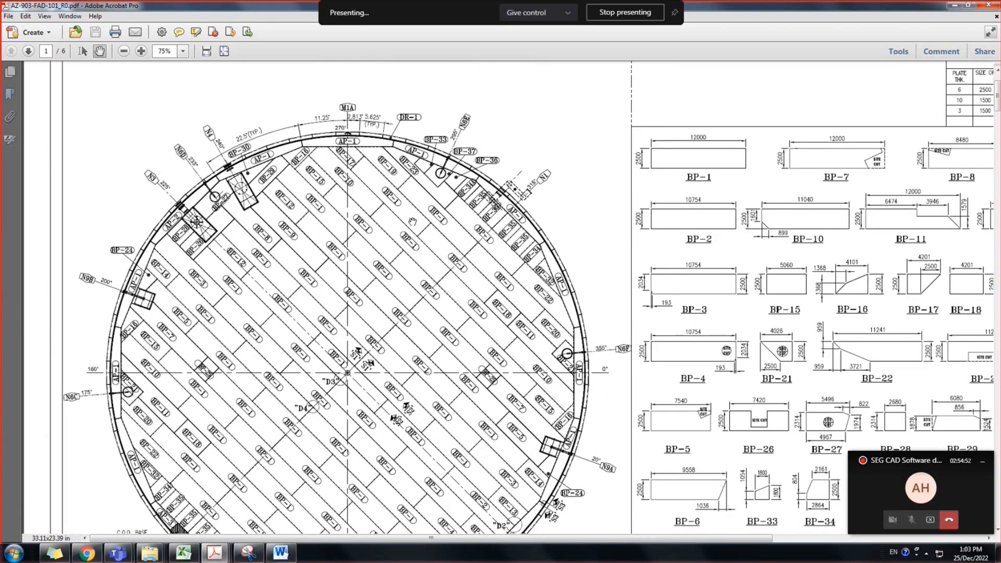
scroll(412, 221, "down", 1, "ctrl")
scroll(408, 226, "down", 1)
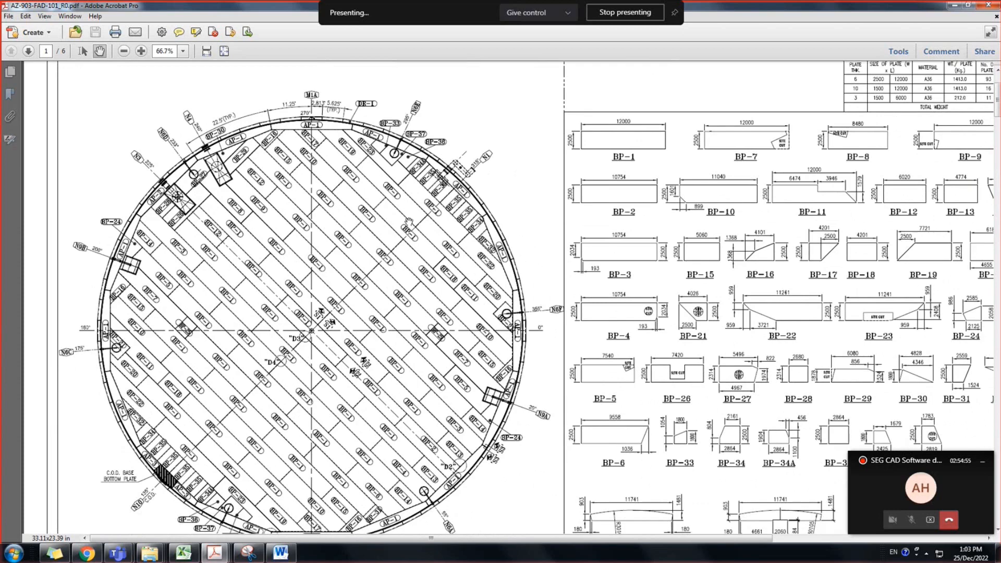
scroll(406, 223, "down", 1, "ctrl")
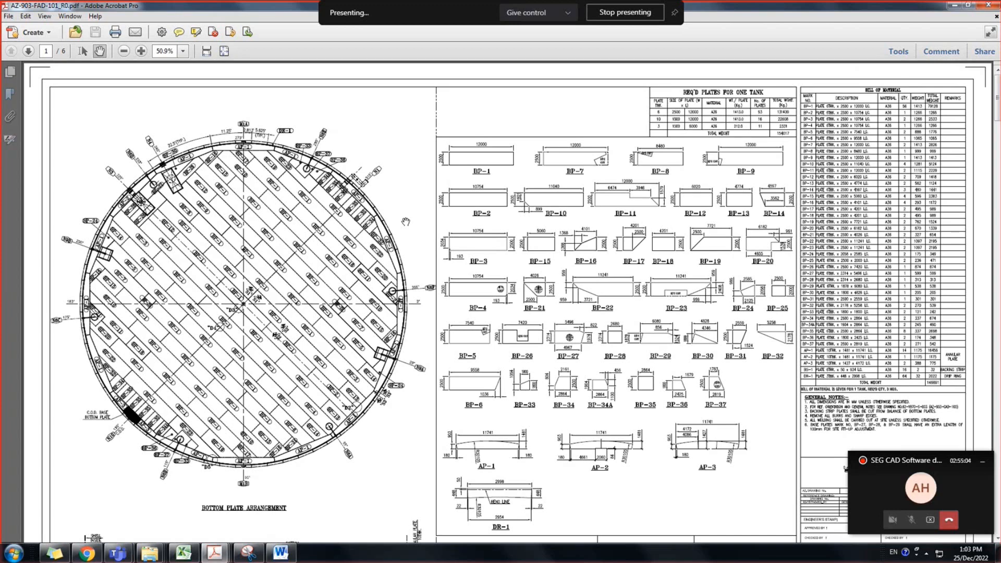
Look over the bottom elevation and typical weld details on page 1, and browse the full detail sheets through page 4
scroll(388, 312, "down", 5)
scroll(386, 322, "down", 3)
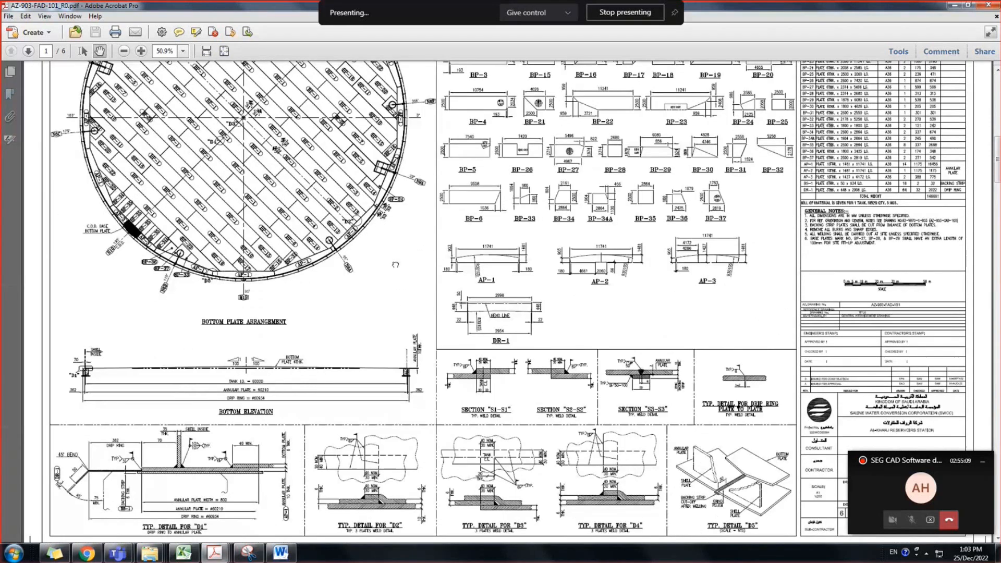
scroll(386, 322, "down", 2)
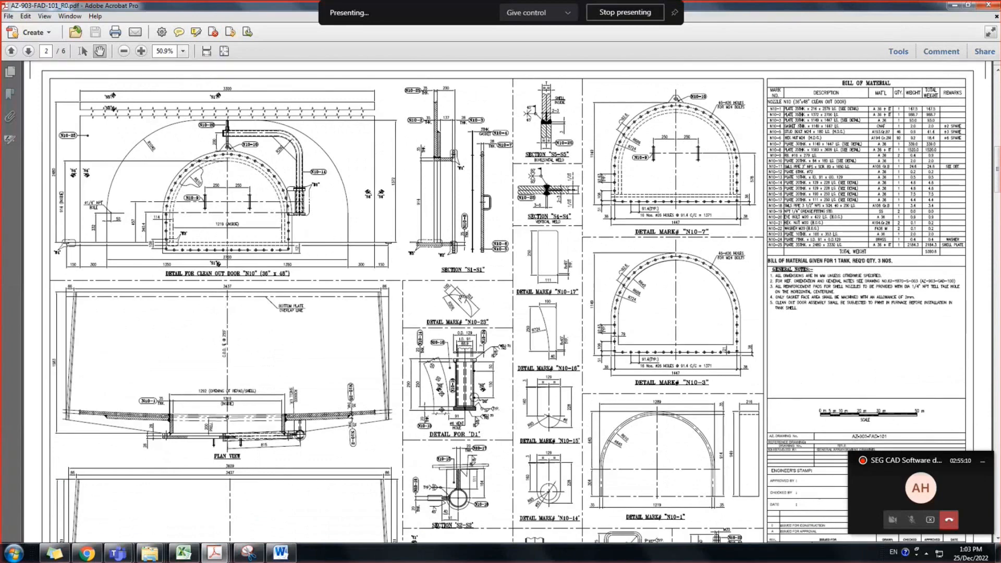
key("ctrl+0")
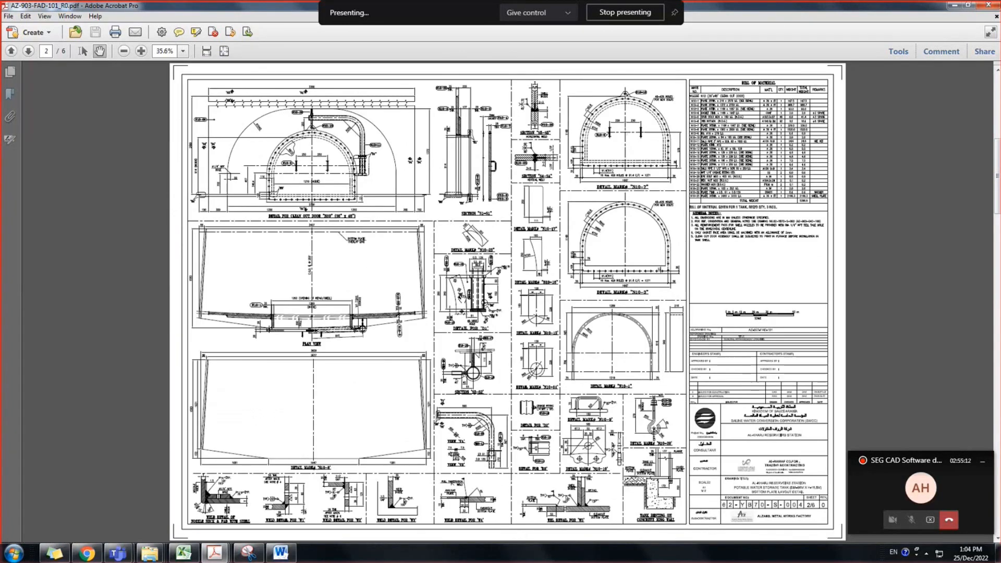
scroll(462, 299, "down", 1)
scroll(462, 299, "down", 1)
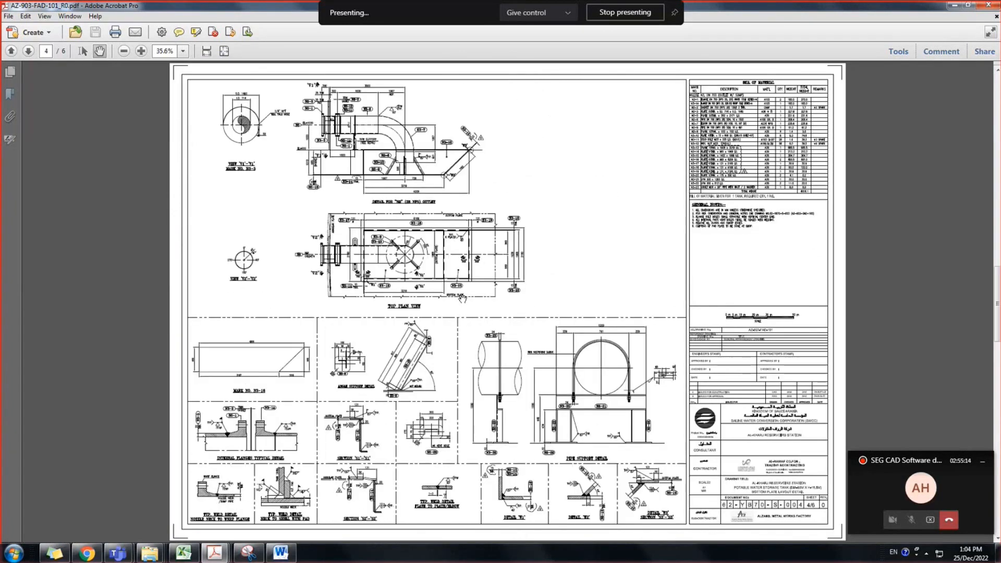
Examine the N3 (28 NPS) outlet sump detail on page 4, and browse the outlet and pump-out detail sheets on pages 5 and 6
scroll(462, 299, "down", 1)
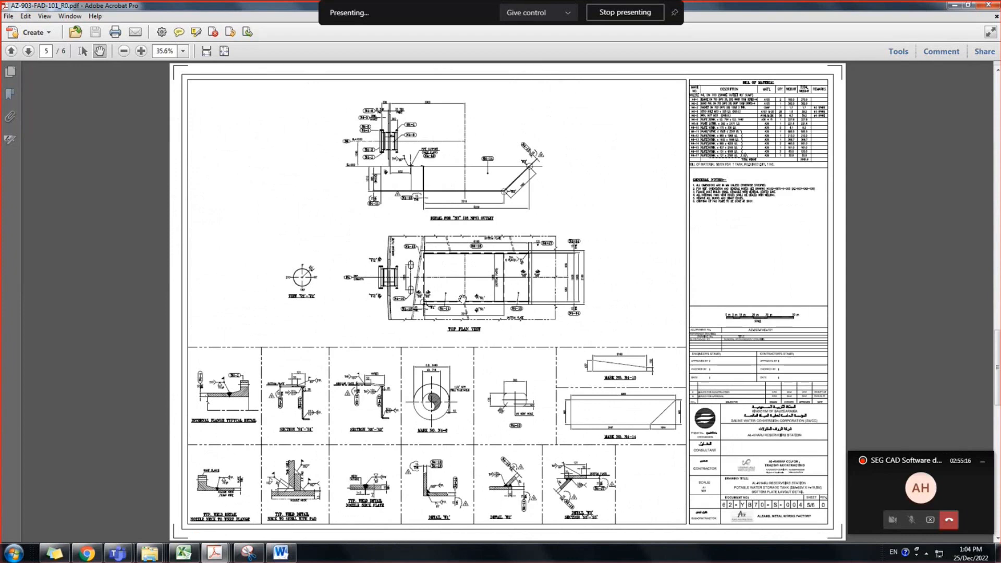
scroll(462, 298, "up", 1)
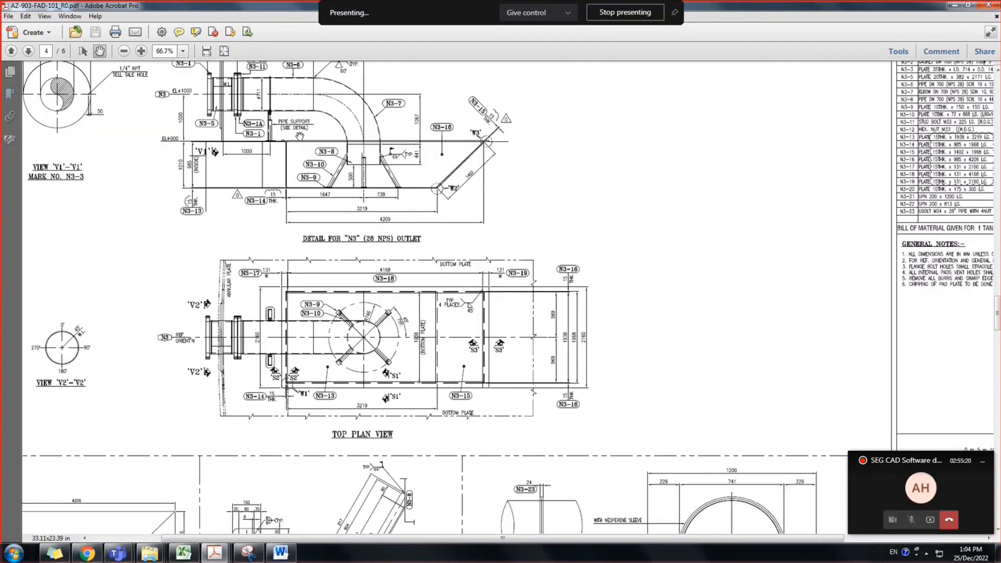
scroll(334, 149, "up", 2, "ctrl")
left_click_drag(395, 193, 405, 221)
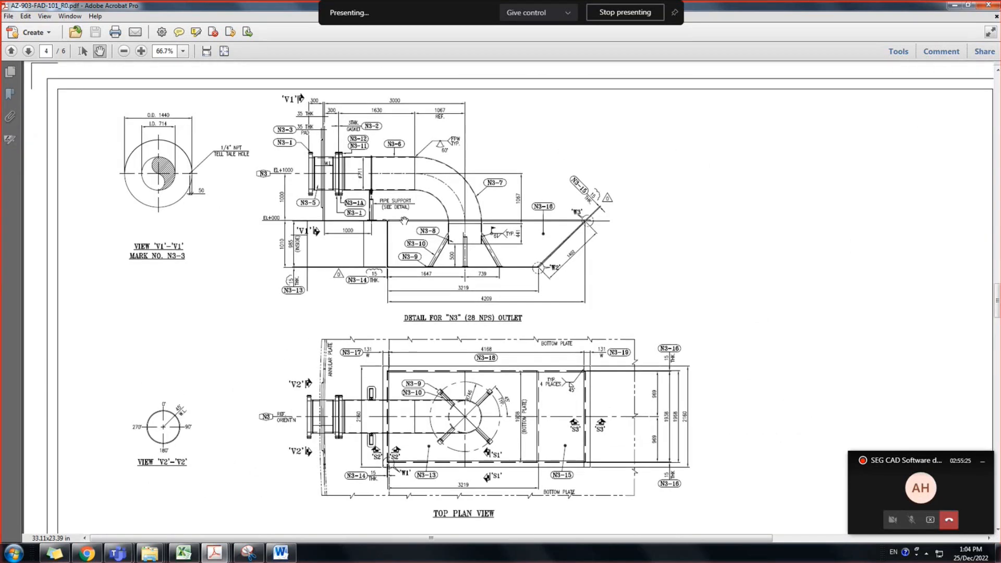
left_click_drag(637, 282, 644, 286)
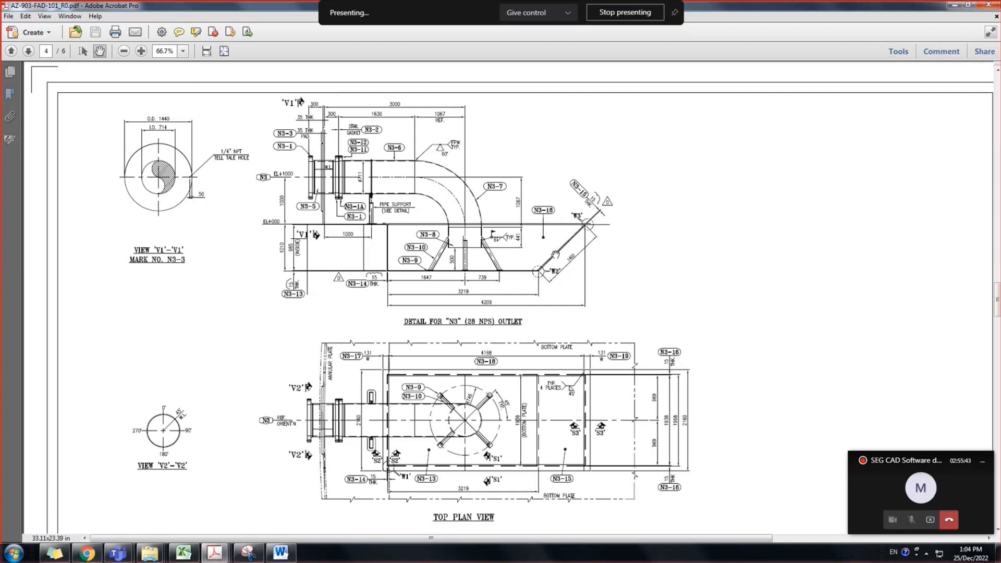
scroll(555, 253, "down", 3, "ctrl")
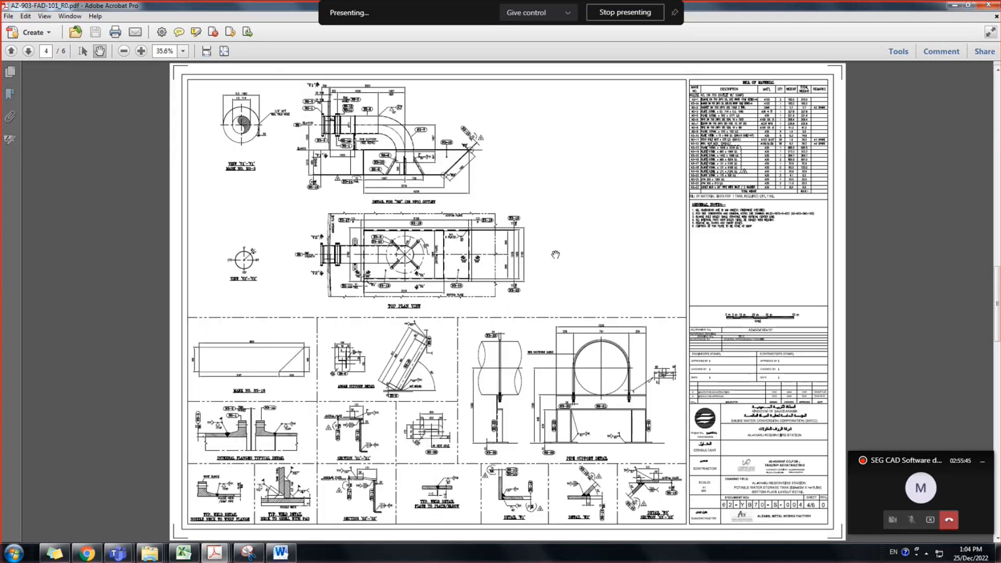
scroll(677, 245, "down", 1)
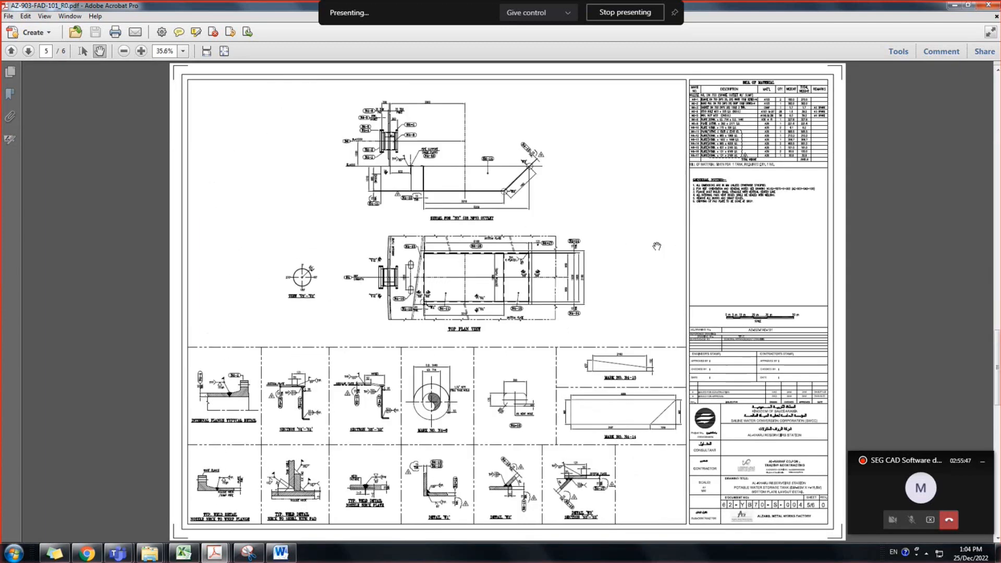
scroll(656, 246, "down", 1)
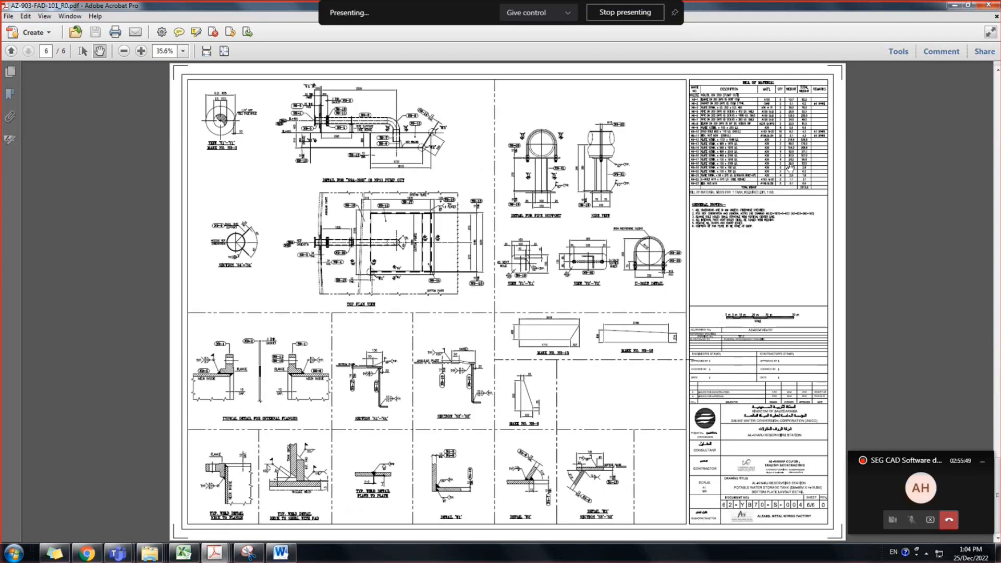
Switch to the file explorer and open AZ-903-FAD-104_RA C0 from the 104-Walkway Wind Girder drawings folder
left_click(987, 4)
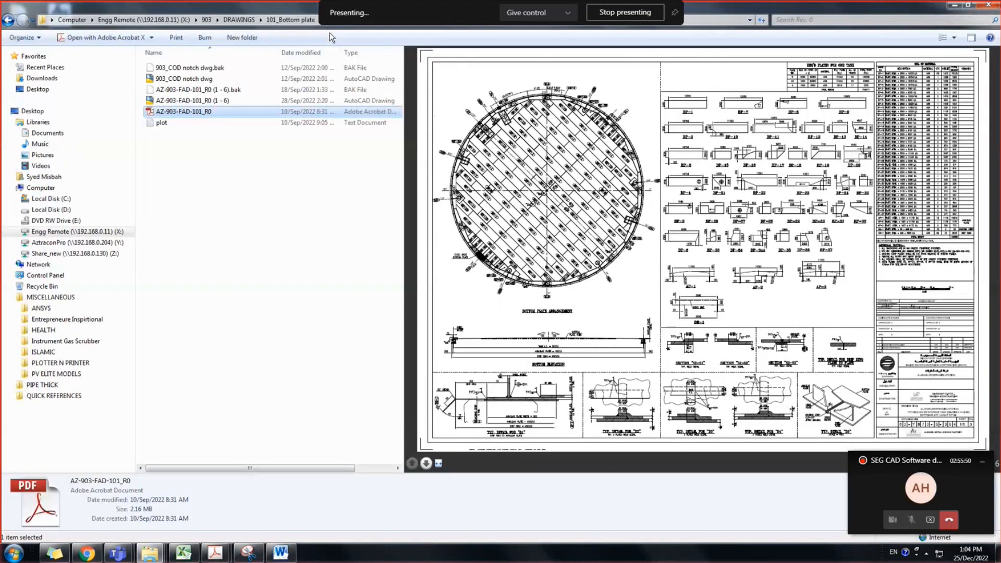
key("BackSpace")
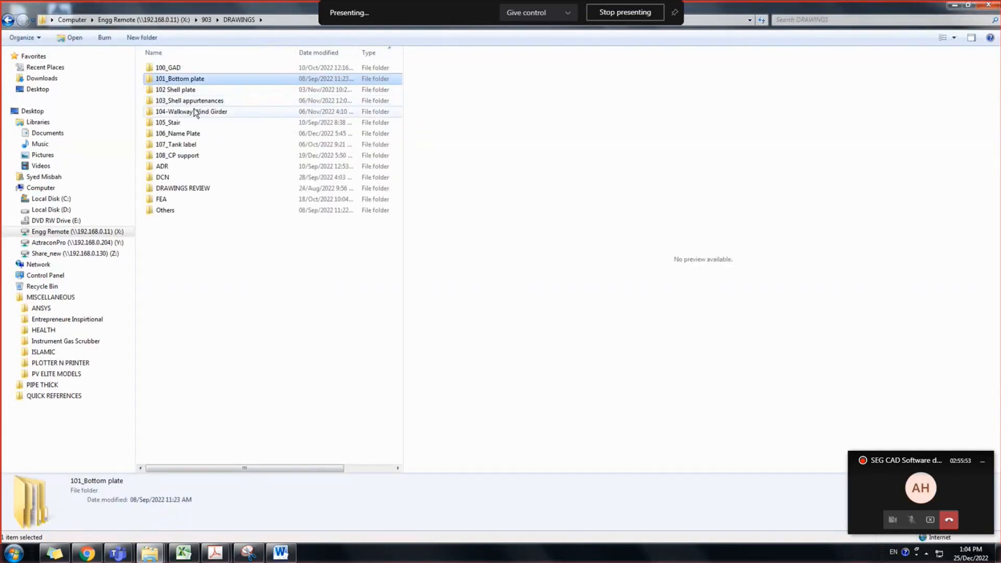
double_click(191, 114)
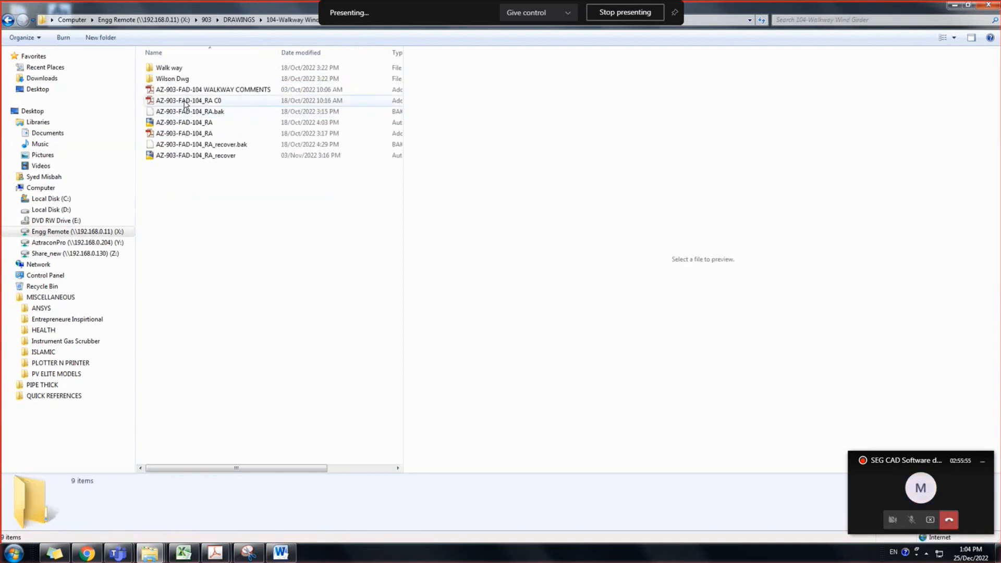
left_click(221, 100)
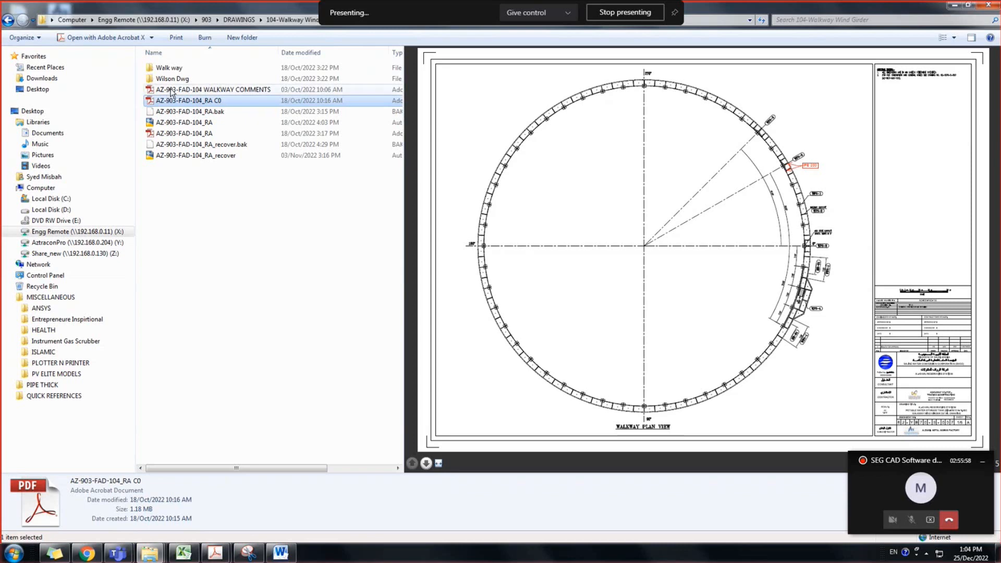
left_click(196, 91)
double_click(196, 100)
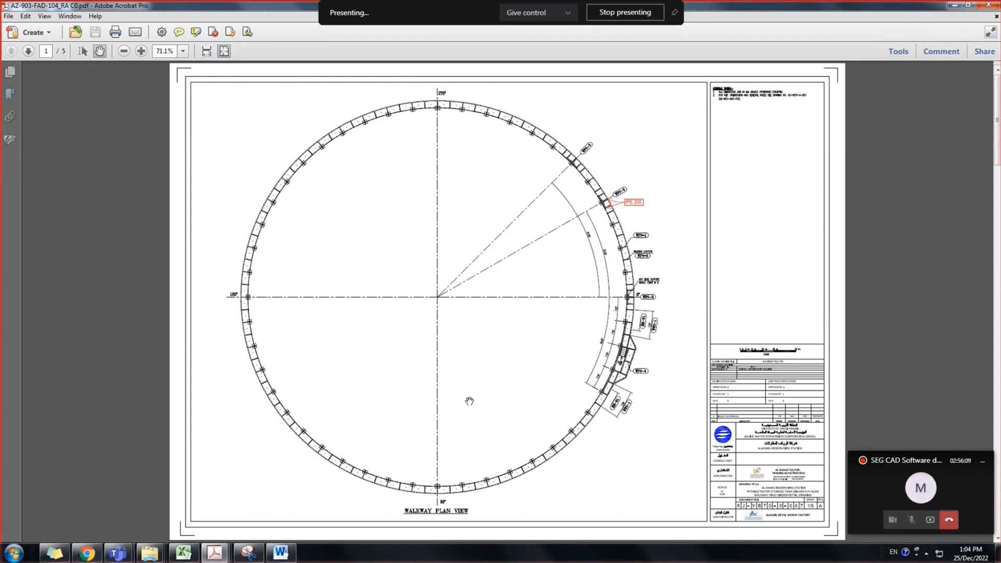
Examine walkway segment detail WWS-1, plates WS-1 and WS-2, and the WPS-1 and WPS-2 supports on page 2
scroll(618, 410, "down", 1)
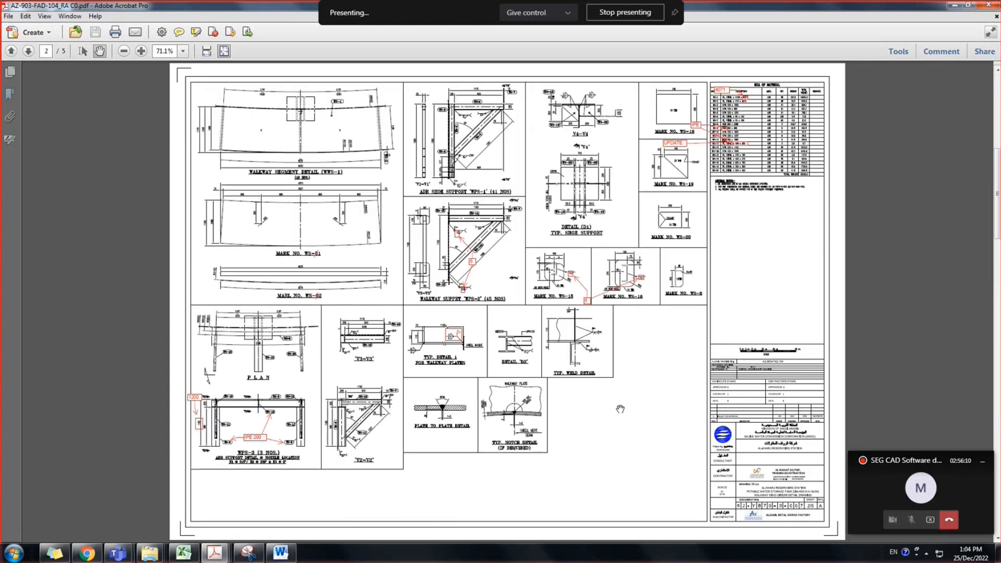
scroll(497, 374, "up", 1)
scroll(475, 330, "down", 1)
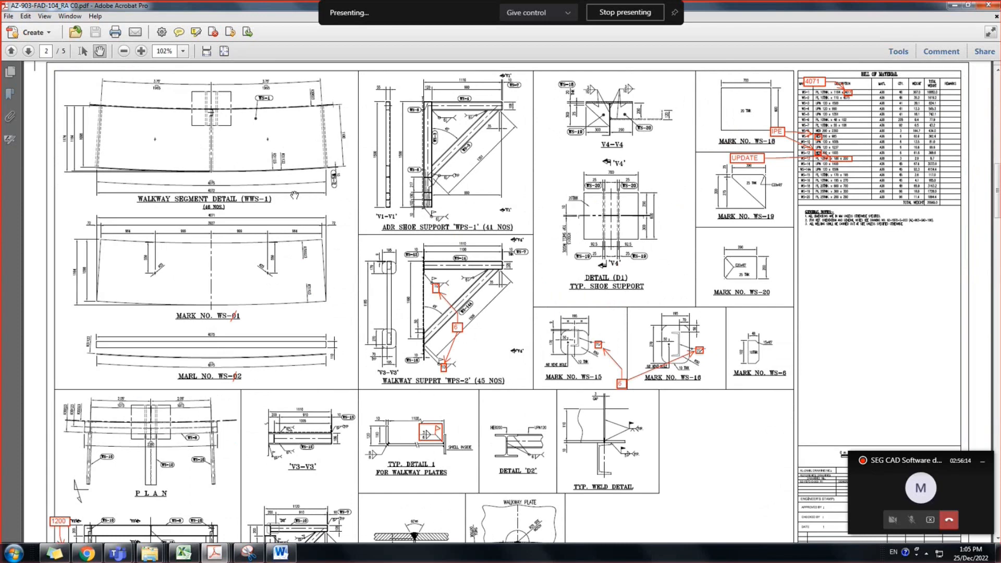
scroll(105, 94, "up", 2, "ctrl")
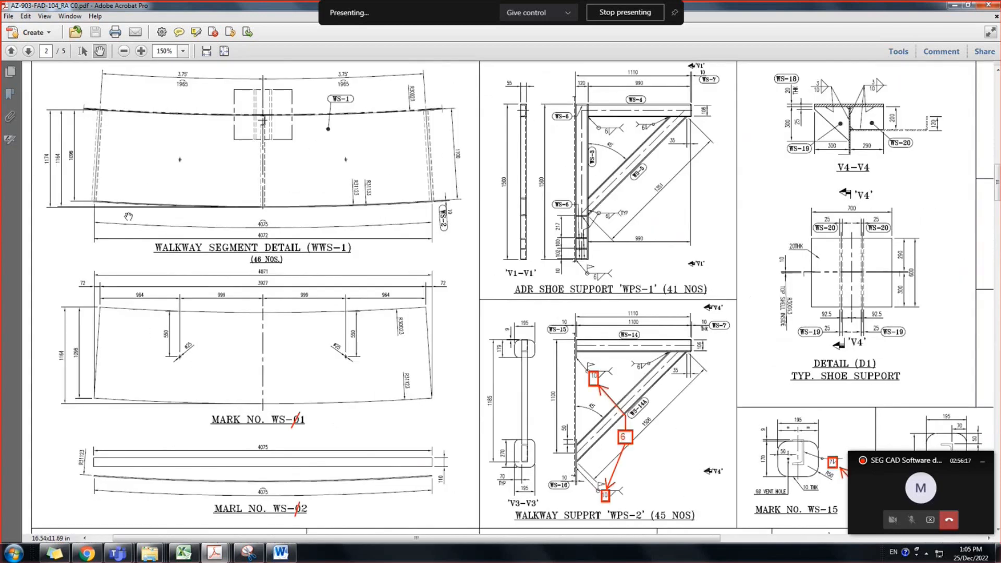
left_click_drag(412, 128, 419, 142)
scroll(383, 147, "up", 1, "ctrl")
scroll(383, 146, "down", 1, "ctrl")
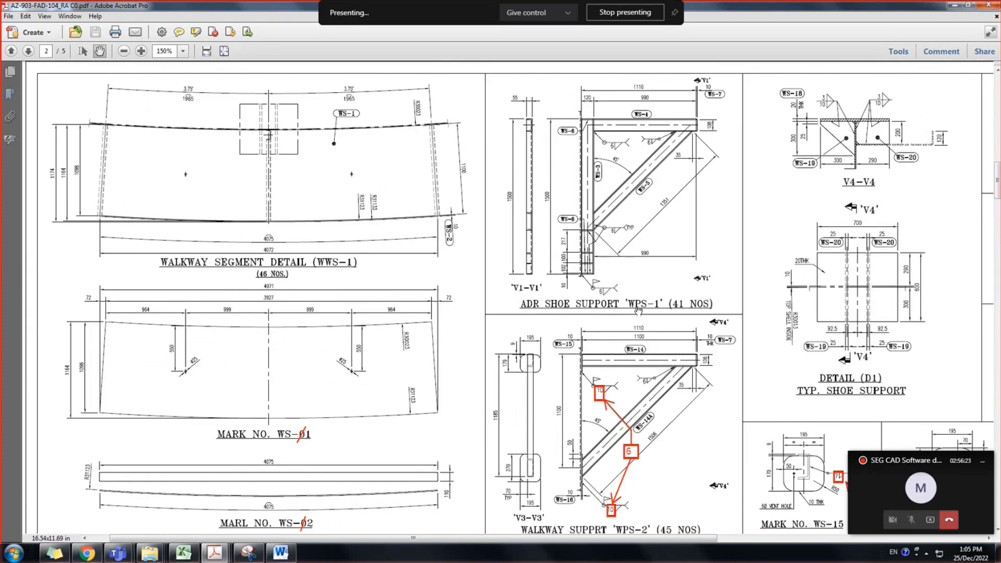
left_click_drag(641, 162, 646, 174)
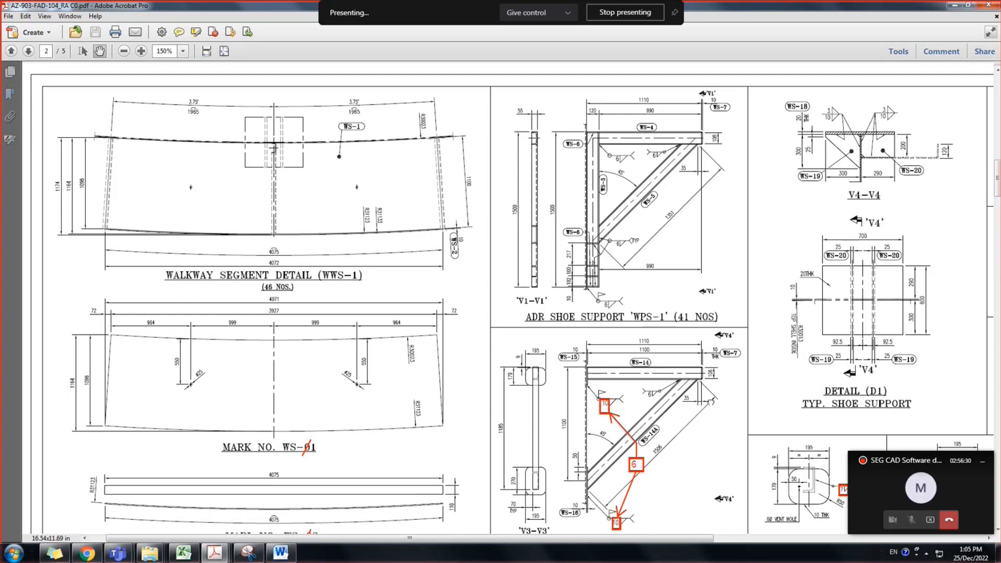
left_click_drag(710, 402, 697, 369)
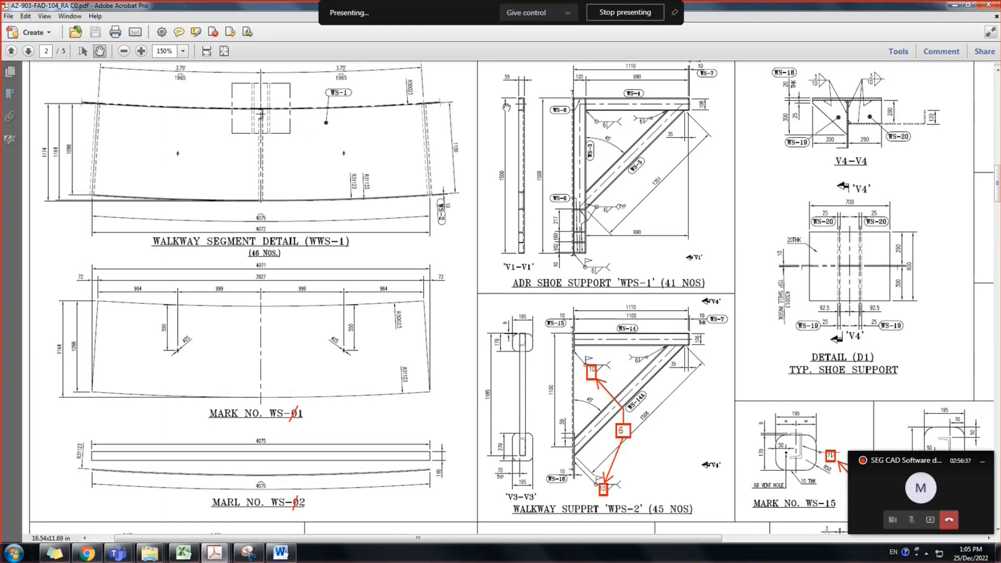
Inspect the walkway segments and their supports around 270° on the walkway plan view
scroll(609, 457, "up", 2)
scroll(616, 379, "up", 2)
left_click_drag(632, 340, 753, 522)
scroll(472, 201, "up", 4, "ctrl")
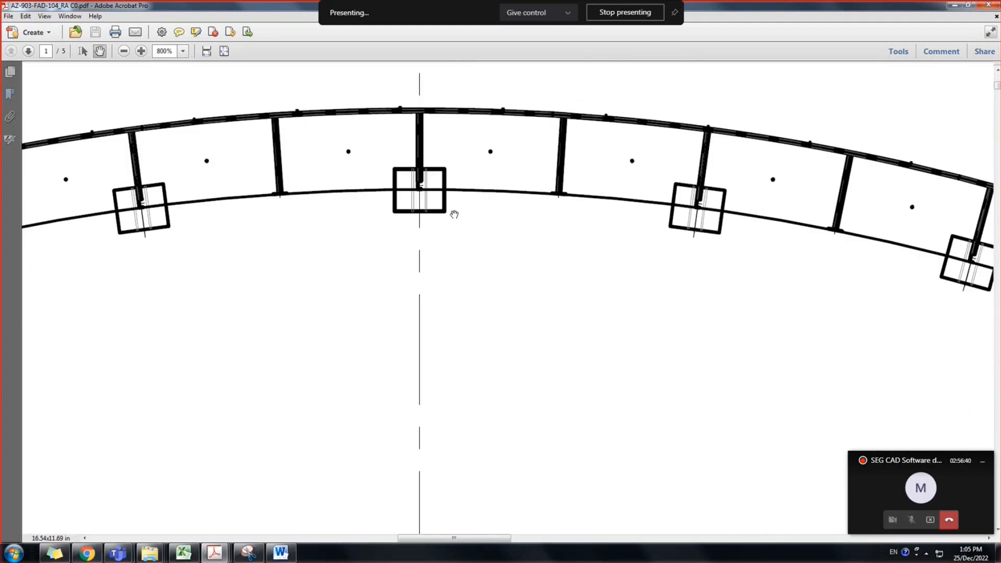
left_click_drag(454, 216, 487, 259)
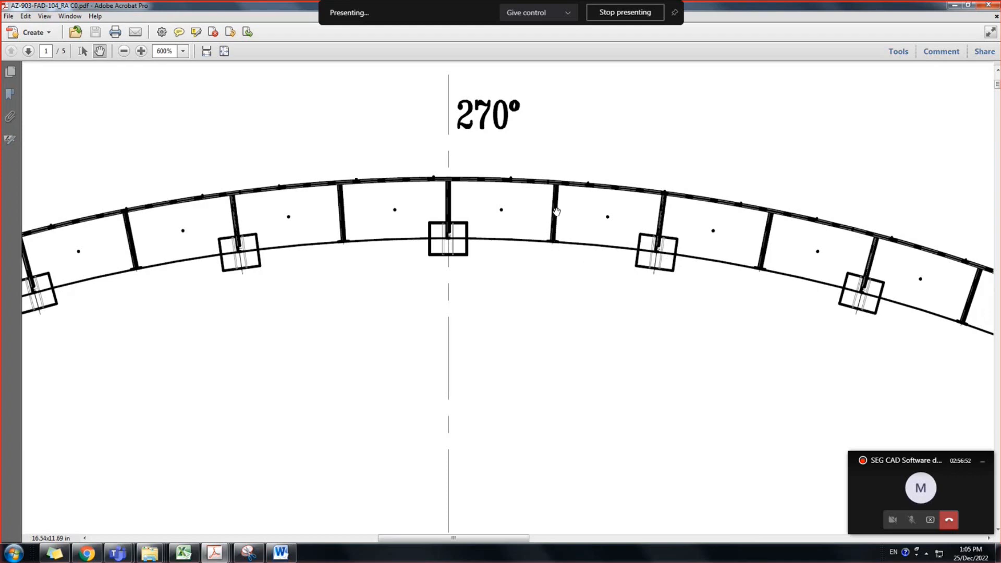
scroll(590, 254, "down", 4, "ctrl")
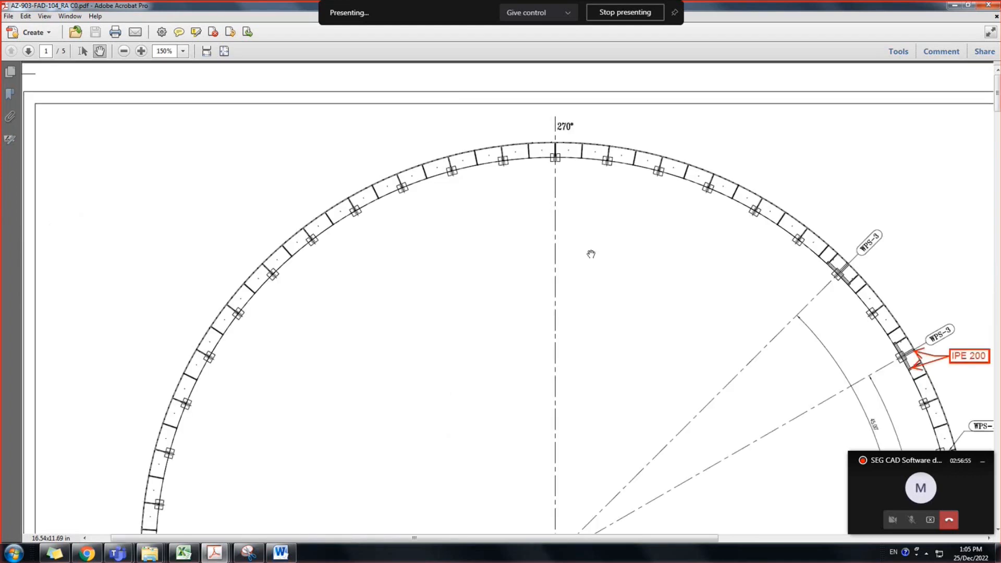
scroll(648, 313, "down", 4, "ctrl")
Inspect the ADR shoe support WPS-1 and the walkway support WPS-2 details on page 2
scroll(657, 315, "down", 1)
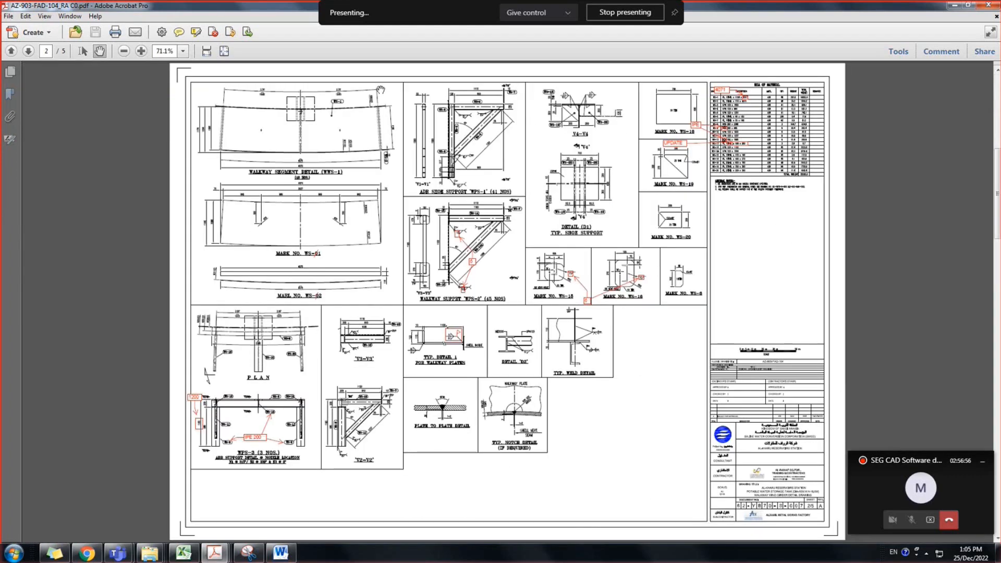
scroll(455, 93, "up", 5, "ctrl")
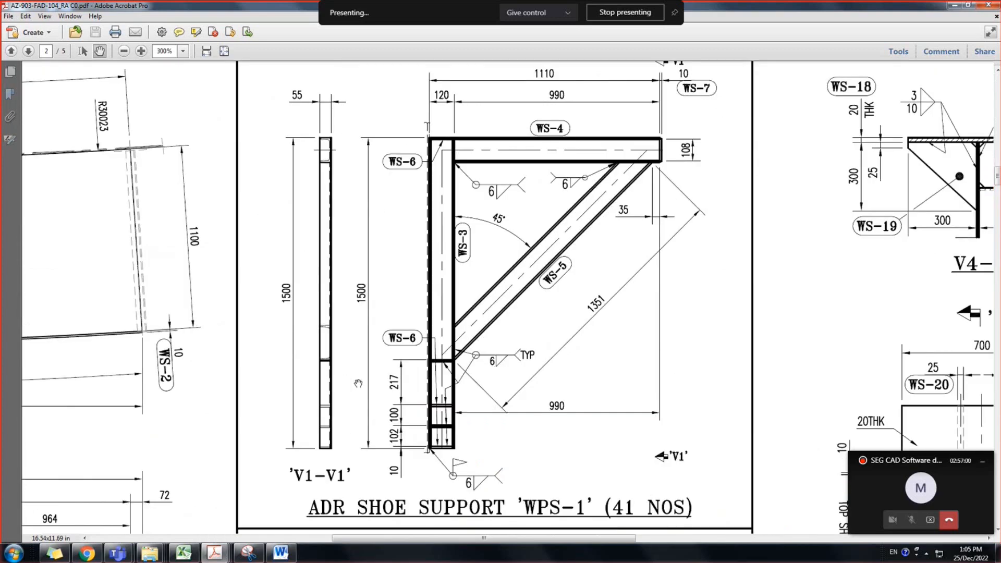
scroll(359, 380, "down", 1, "ctrl")
scroll(358, 354, "down", 3)
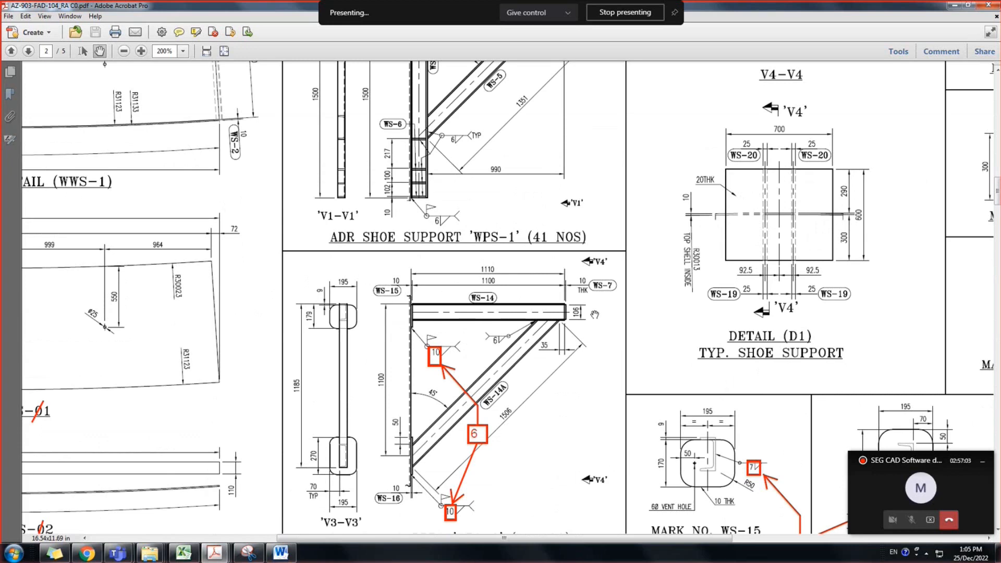
scroll(365, 442, "down", 1)
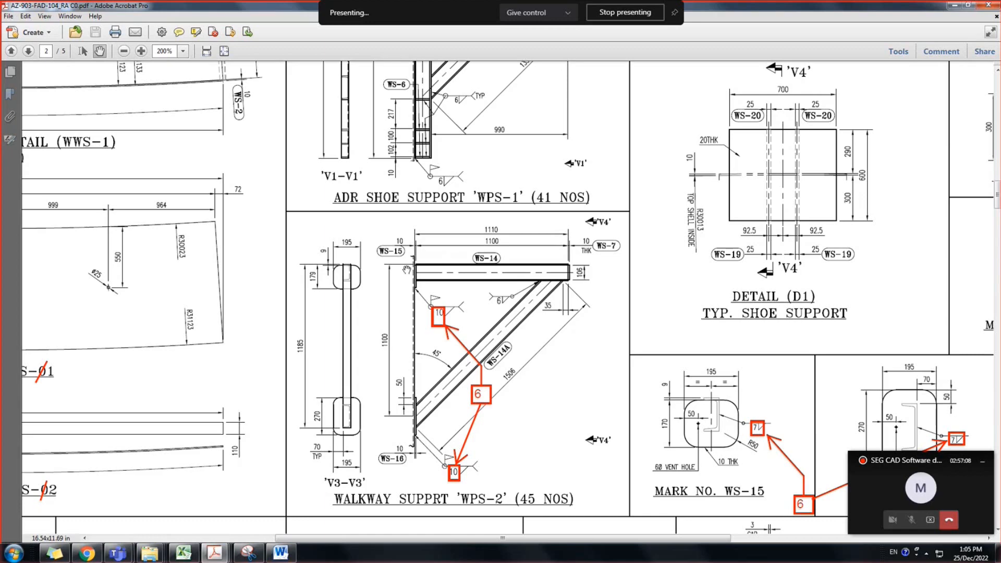
mouse_move(373, 275)
left_mouse_down()
mouse_move(549, 377)
mouse_move(421, 352)
left_mouse_up()
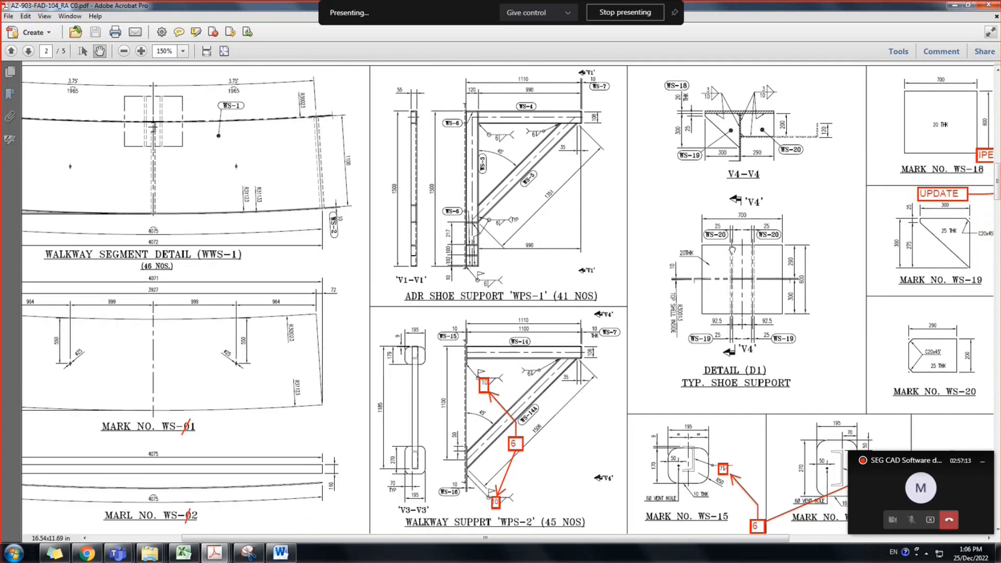
Inspect section V4-V4 and the typical shoe support detail D1 with plates WS-18, WS-19 and WS-20
scroll(732, 249, "up", 3, "ctrl")
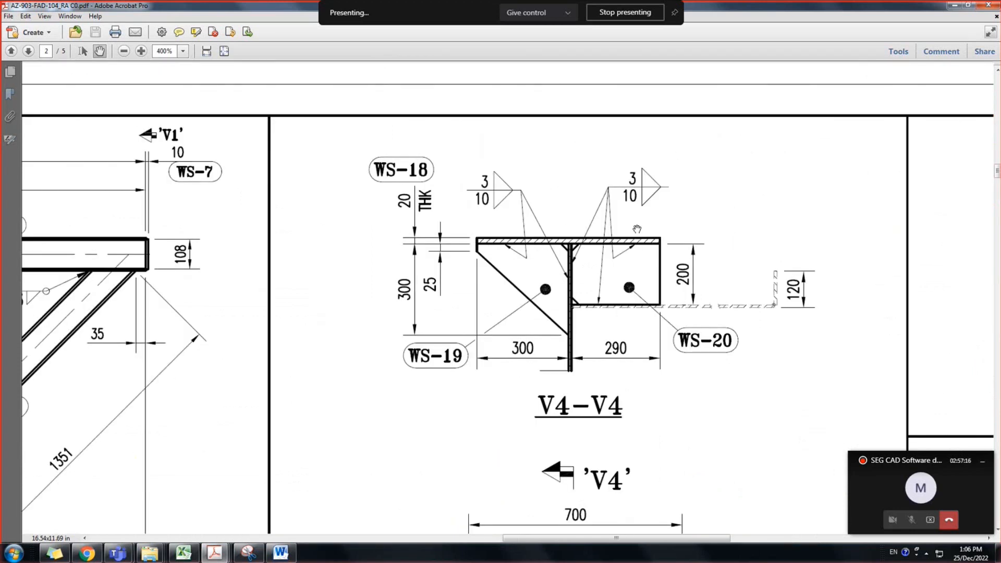
scroll(644, 256, "down", 8)
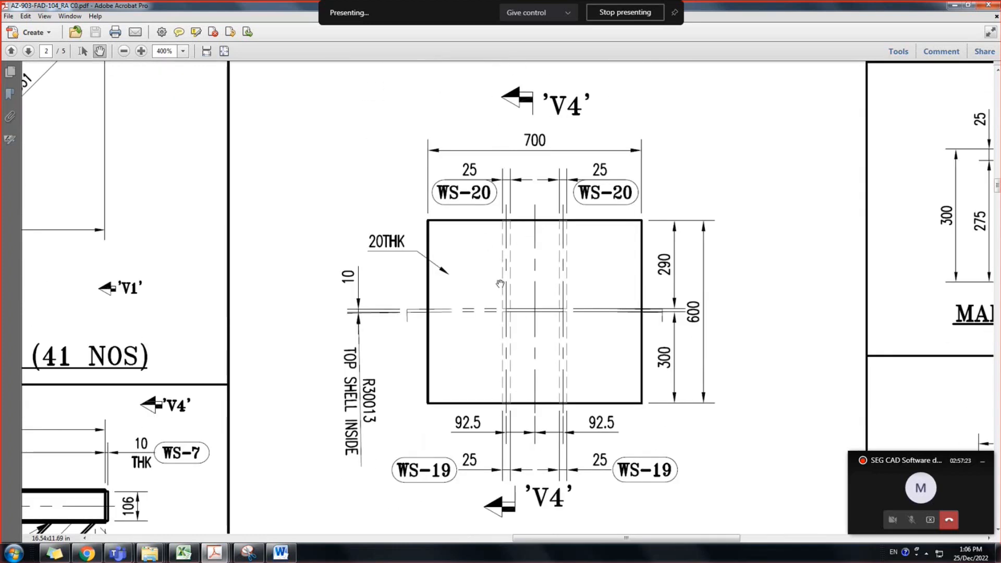
scroll(523, 258, "down", 1, "ctrl")
scroll(523, 257, "down", 4, "ctrl")
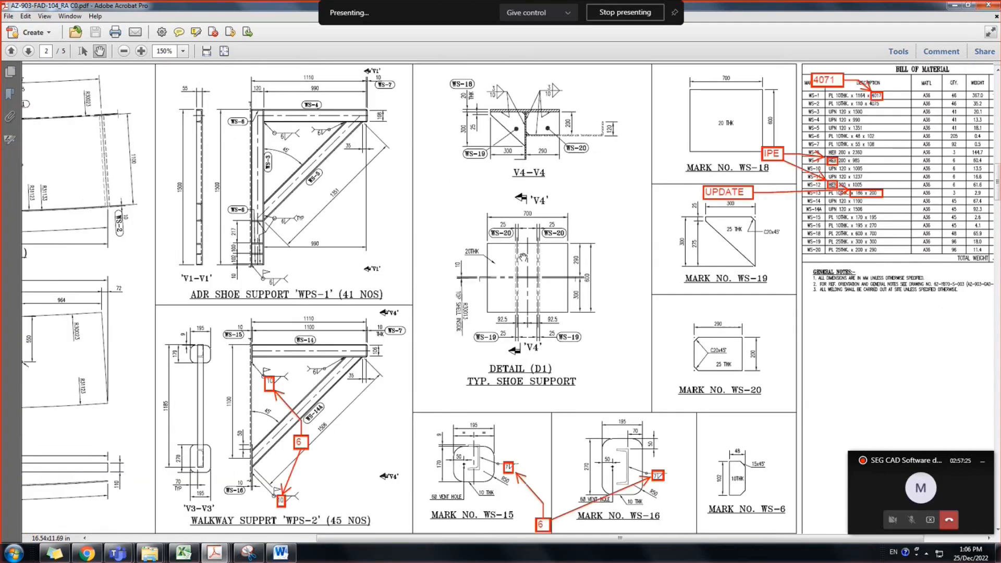
scroll(211, 205, "up", 1, "ctrl")
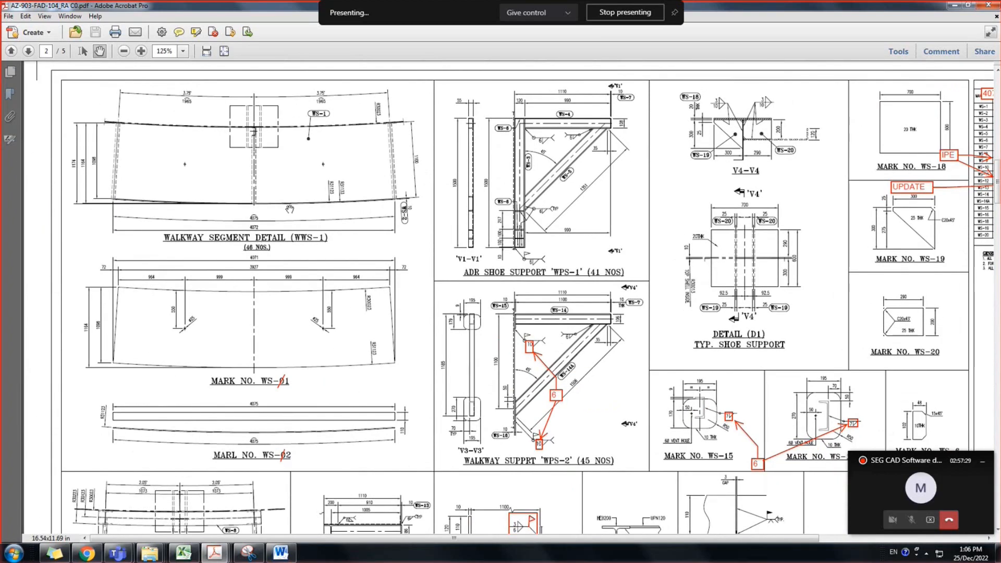
Outline the walkway segment centred on 270° in the walkway plan view with a closed red connected-lines markup
scroll(326, 233, "down", 1, "ctrl")
scroll(427, 254, "up", 5)
scroll(499, 175, "up", 5)
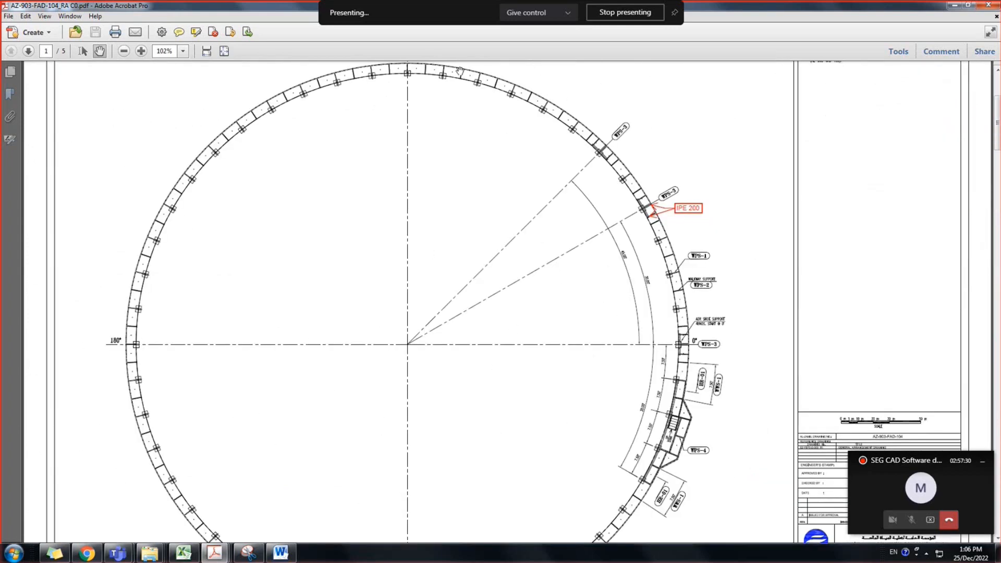
scroll(435, 78, "up", 4, "ctrl")
scroll(458, 116, "up", 3)
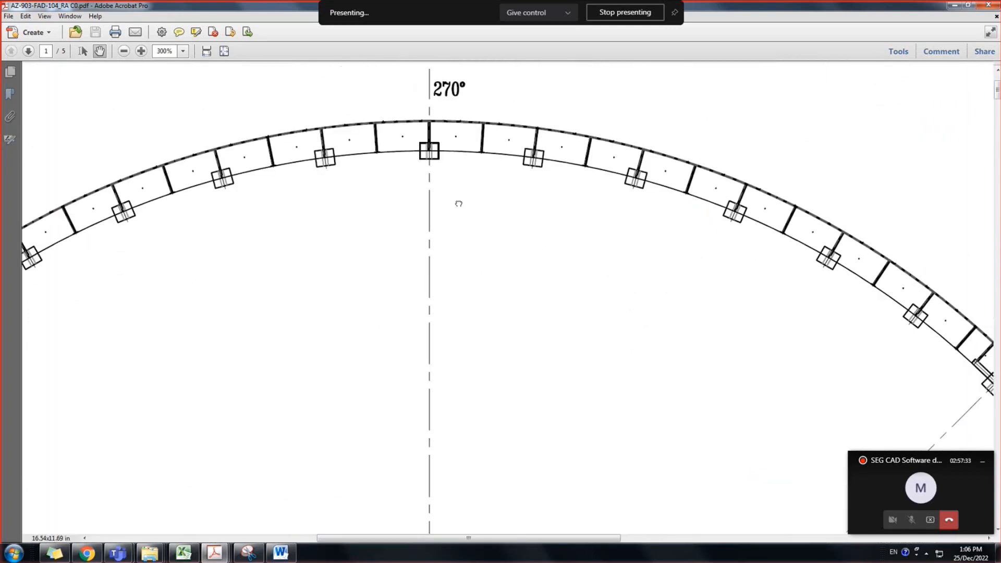
left_click(941, 51)
left_click(928, 184)
left_click(378, 166)
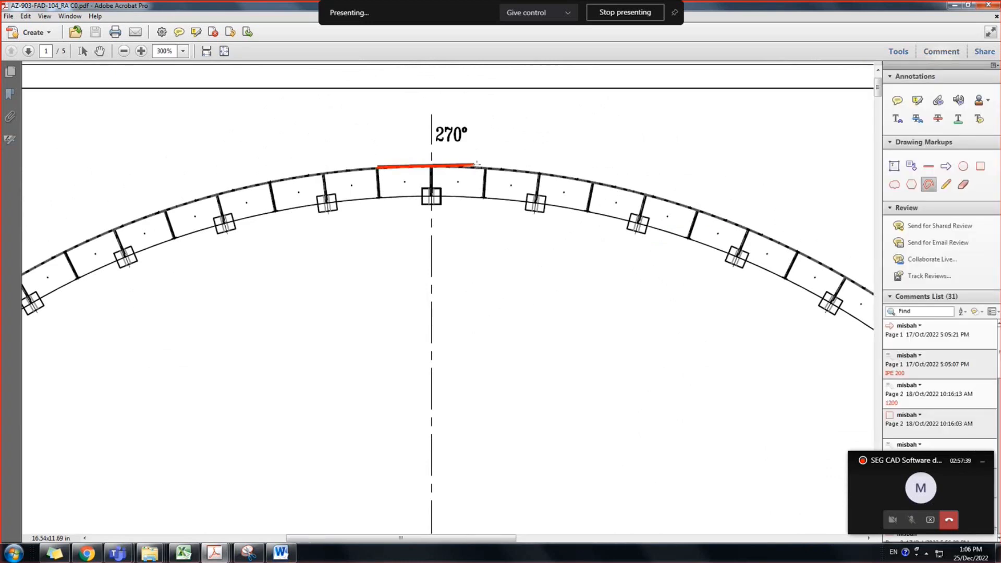
left_click(487, 166)
left_click(486, 198)
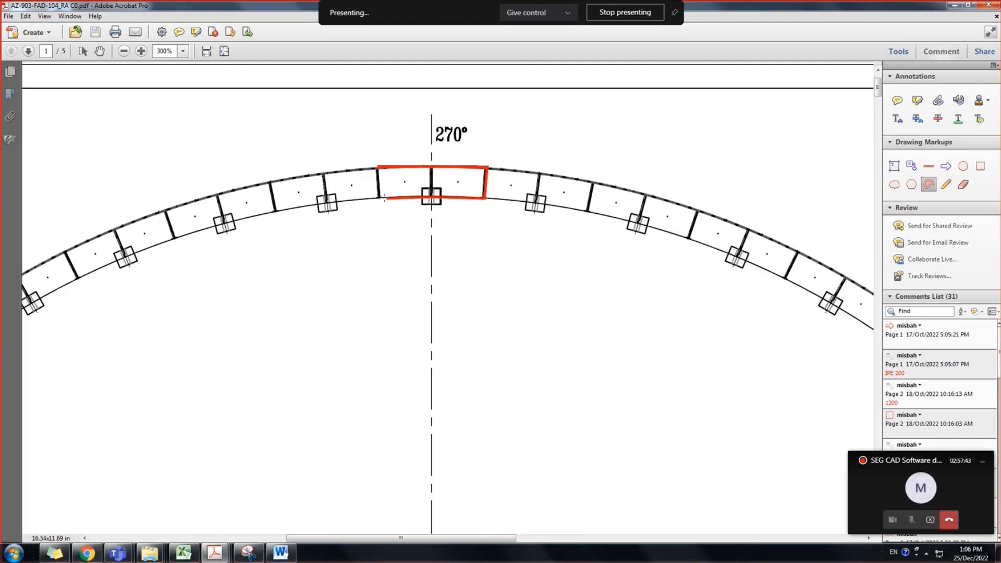
left_click(378, 199)
right_click(377, 166)
left_click(400, 183)
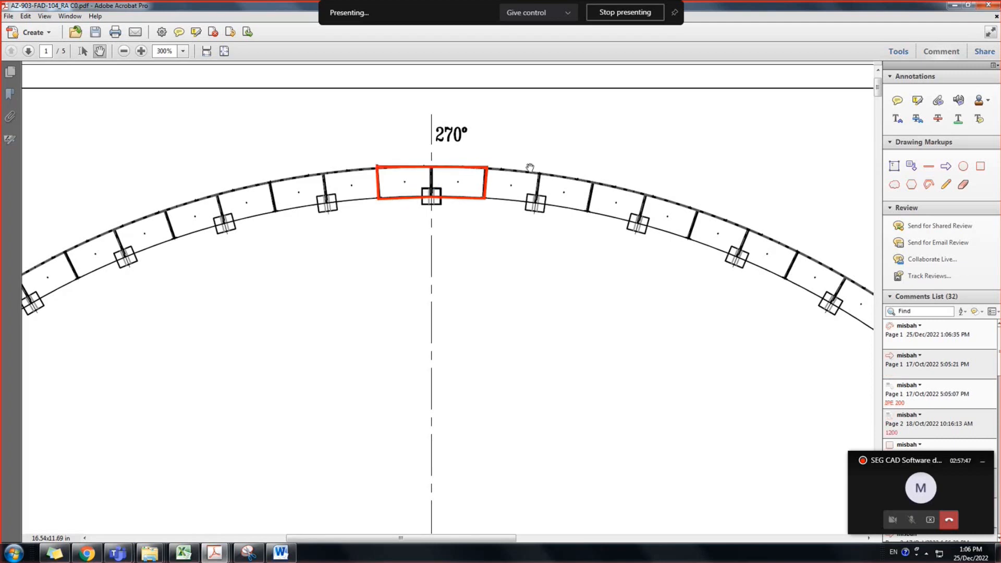
Inspect the WPS-4 stair platform and the adjoining HR-01 and WWS-1 segments below 0° on the walkway plan view
left_click_drag(612, 228, 521, 209)
left_click_drag(684, 327, 621, 272)
scroll(647, 280, "down", 2, "ctrl")
mouse_move(722, 457)
left_mouse_down()
mouse_move(415, 261)
mouse_move(448, 173)
mouse_move(492, 328)
left_mouse_up()
scroll(492, 328, "down", 10)
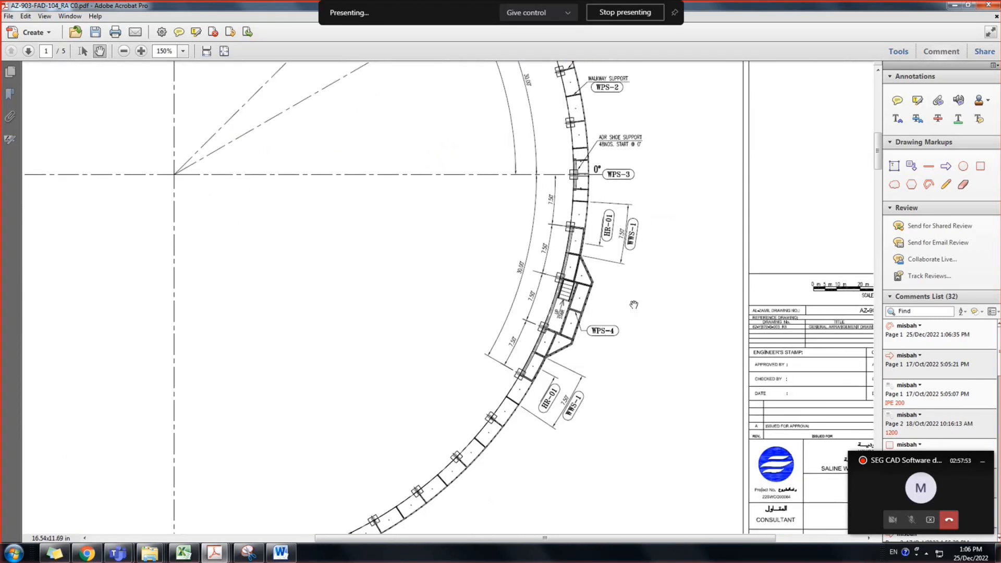
scroll(635, 304, "up", 3, "ctrl")
mouse_move(452, 400)
left_mouse_down()
mouse_move(488, 394)
mouse_move(500, 375)
left_mouse_up()
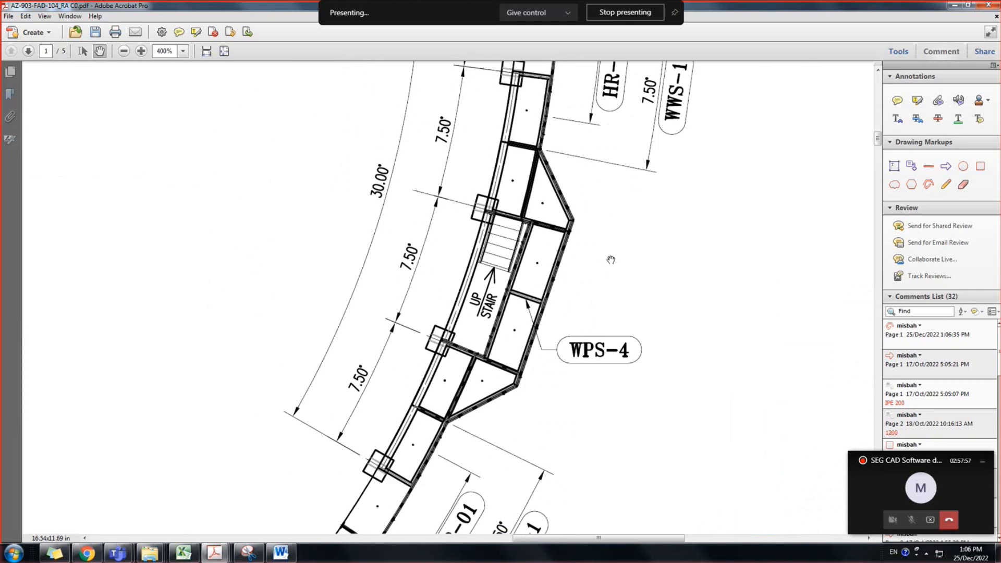
scroll(611, 259, "down", 1, "ctrl")
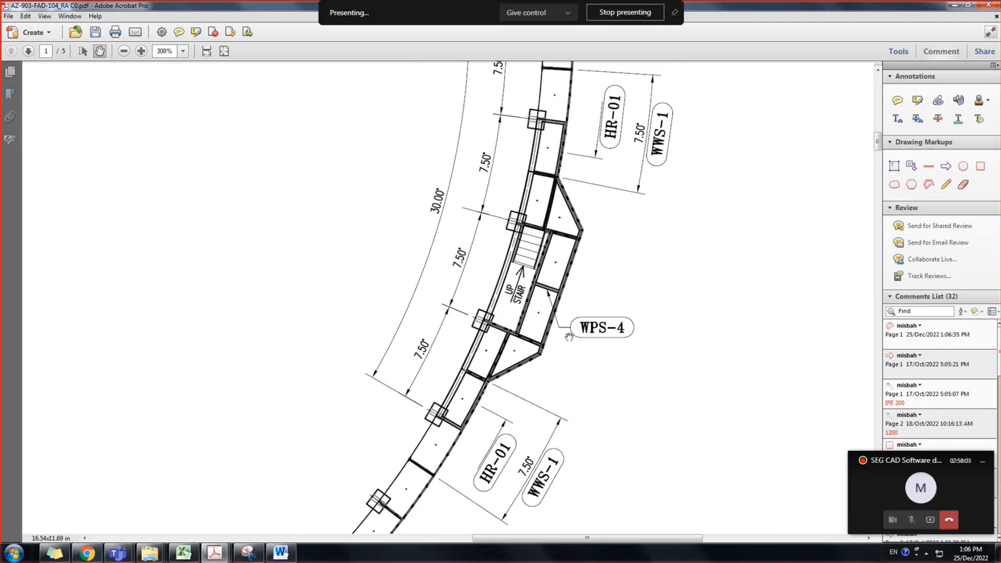
scroll(547, 352, "down", 4, "ctrl")
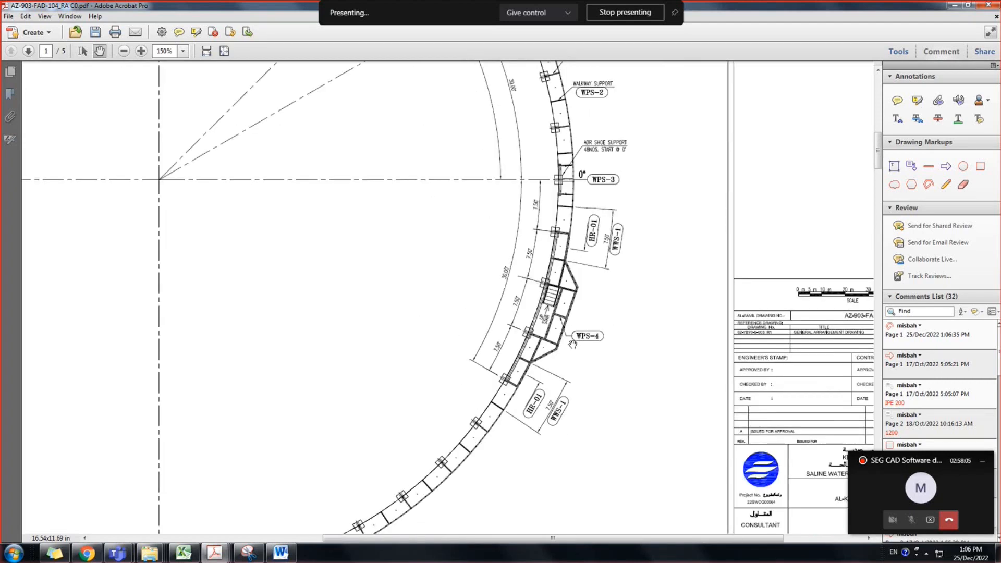
scroll(572, 342, "down", 1, "ctrl")
scroll(572, 341, "down", 1, "ctrl")
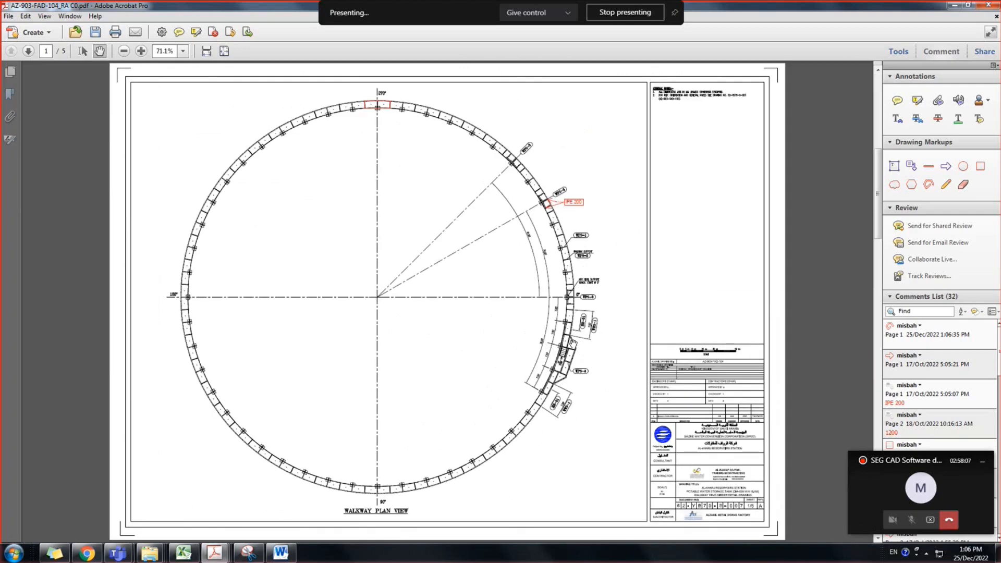
Inspect the walkway support (WPS-4) platform layout detail and its sections on page 3
scroll(573, 343, "down", 2)
scroll(573, 343, "up", 3, "ctrl")
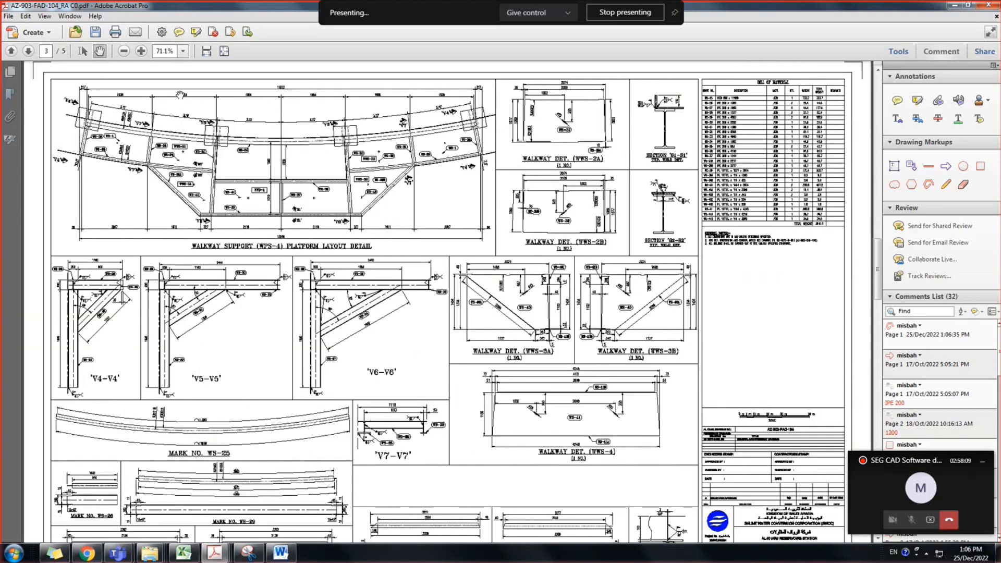
scroll(282, 219, "down", 2)
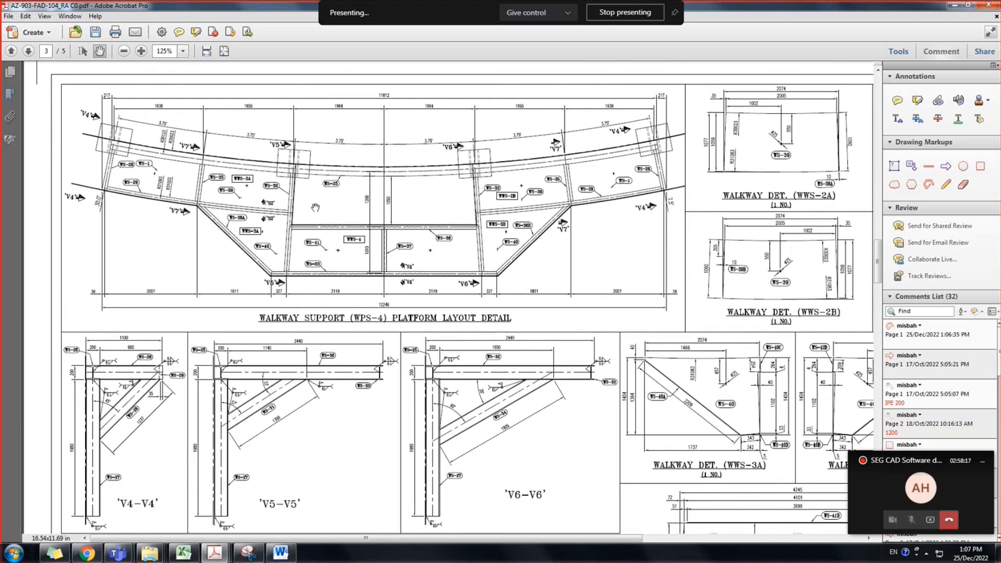
scroll(389, 241, "down", 1, "ctrl")
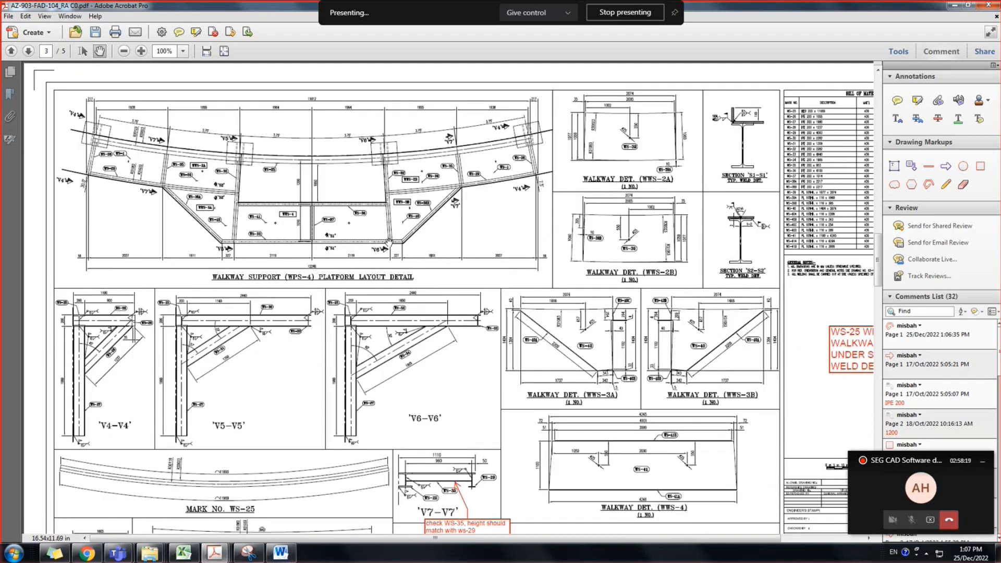
scroll(389, 241, "up", 2, "ctrl")
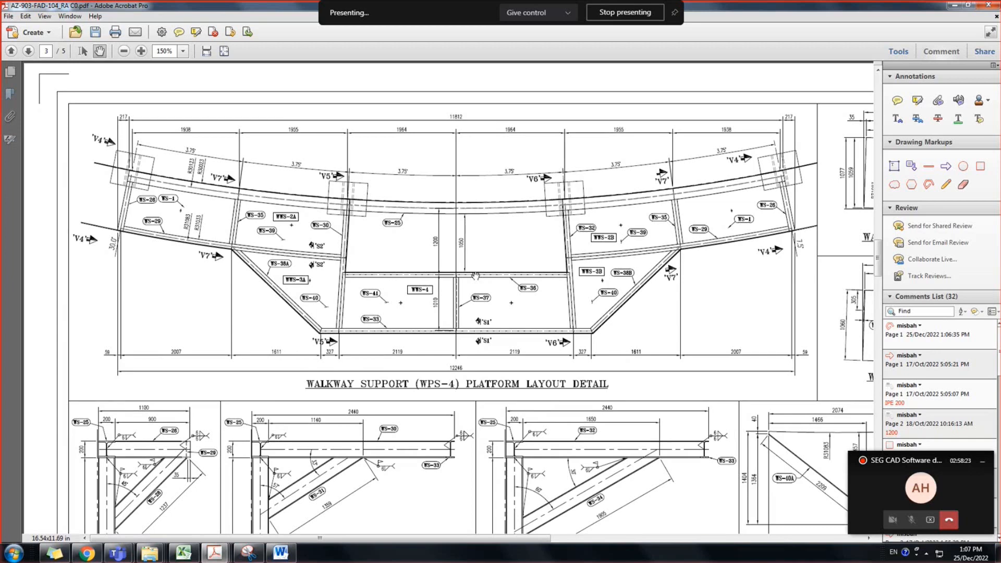
scroll(463, 277, "down", 1, "ctrl")
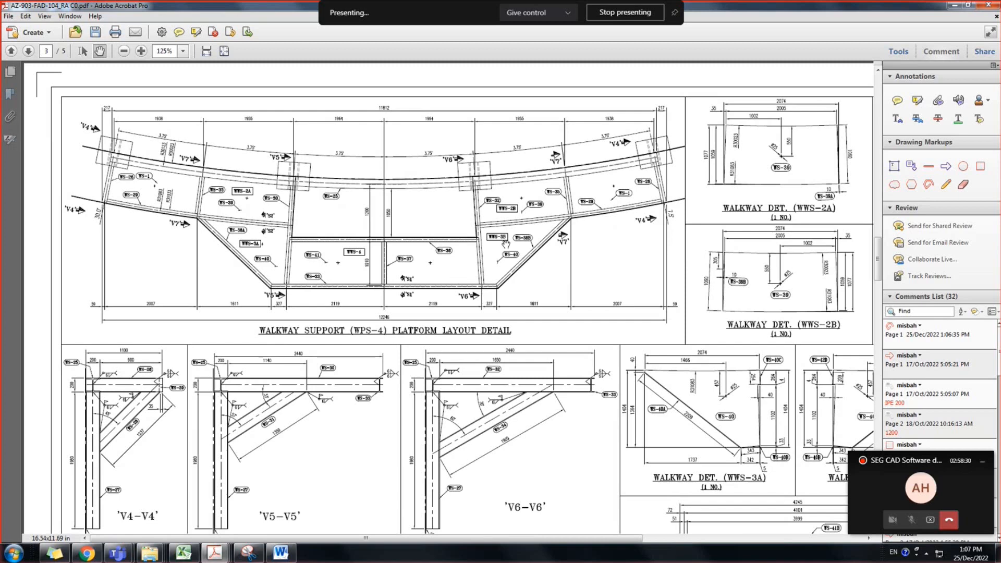
scroll(505, 243, "down", 1, "ctrl")
scroll(505, 243, "down", 2, "ctrl")
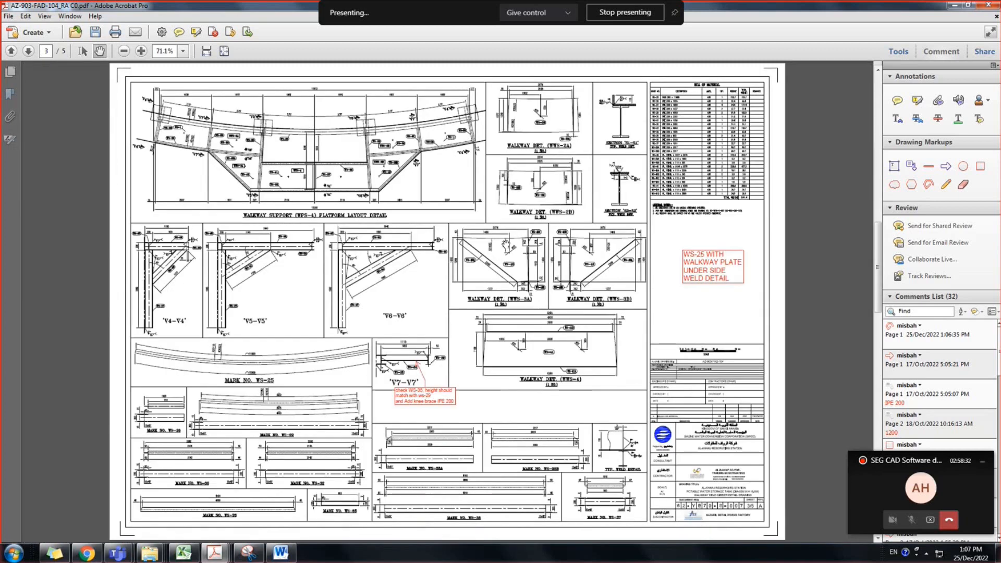
Inspect the walkway handrail detail and the handrail assemblies on page 4
scroll(433, 297, "down", 2)
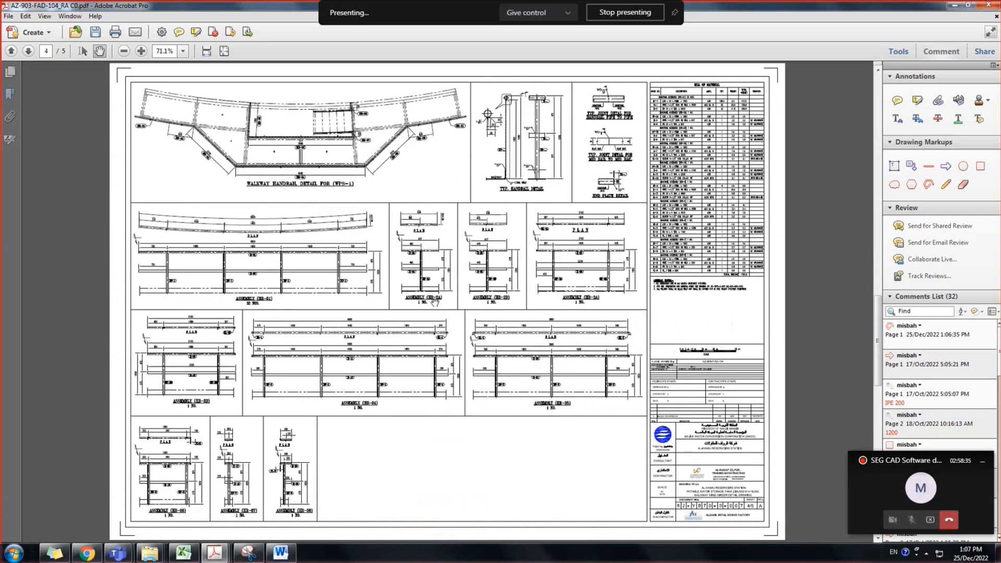
scroll(434, 301, "up", 1)
scroll(313, 270, "up", 2, "ctrl")
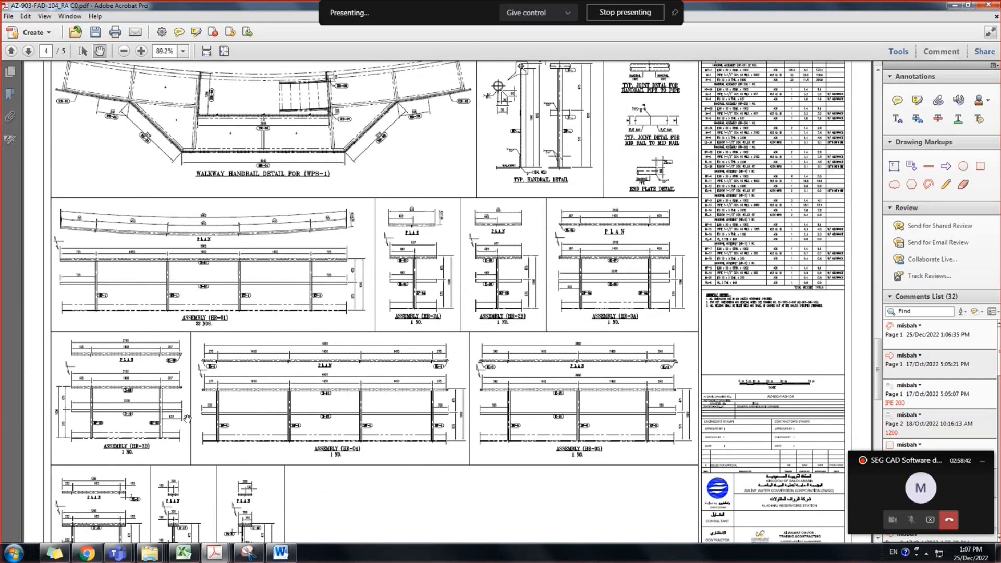
scroll(260, 362, "down", 1, "ctrl")
Inspect the cage ladder plan, the elevation with fall protection and the related details on page 5
scroll(260, 362, "down", 1)
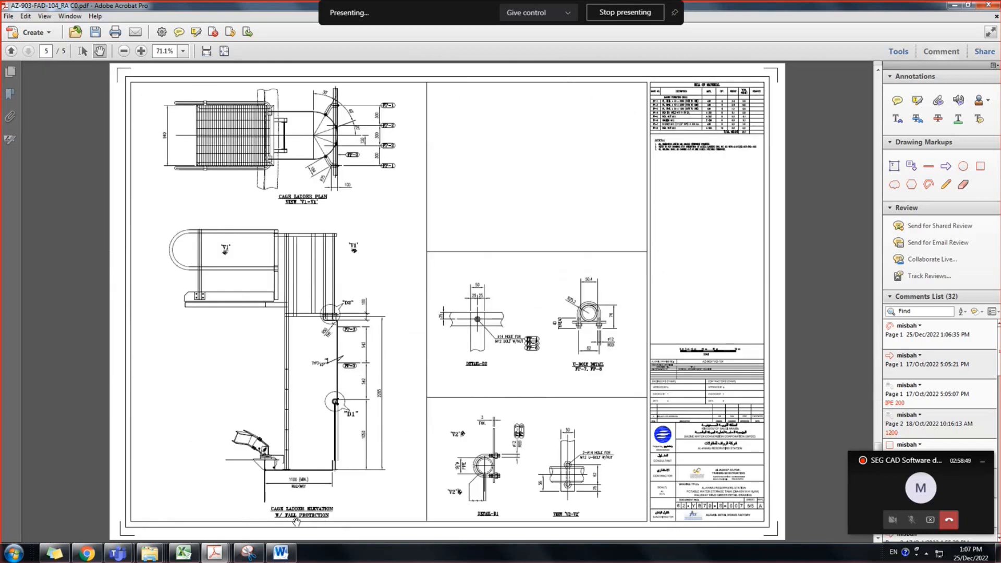
scroll(287, 519, "up", 1, "ctrl")
scroll(279, 510, "down", 1, "ctrl")
scroll(695, 148, "down", 2, "ctrl")
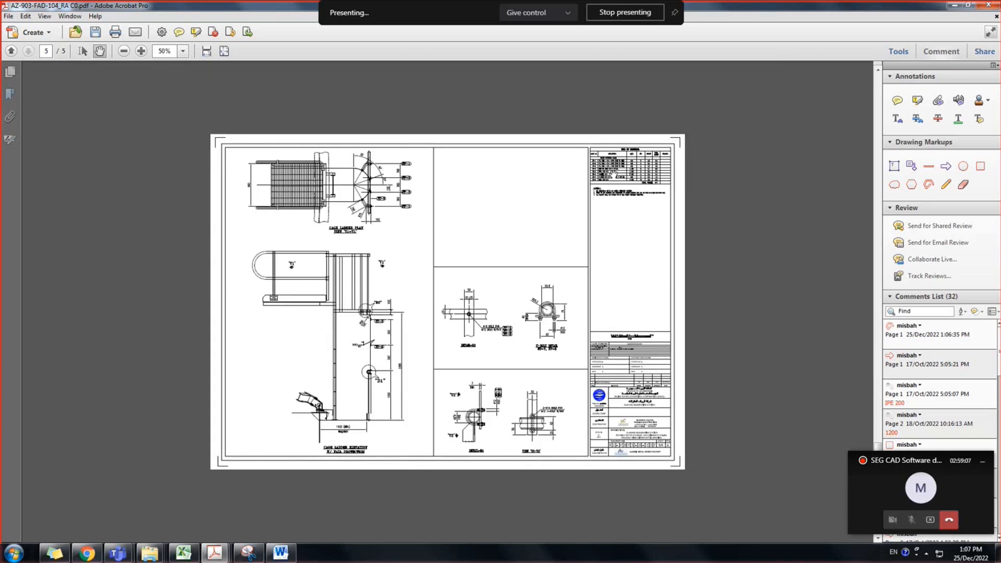
scroll(613, 175, "up", 2, "ctrl")
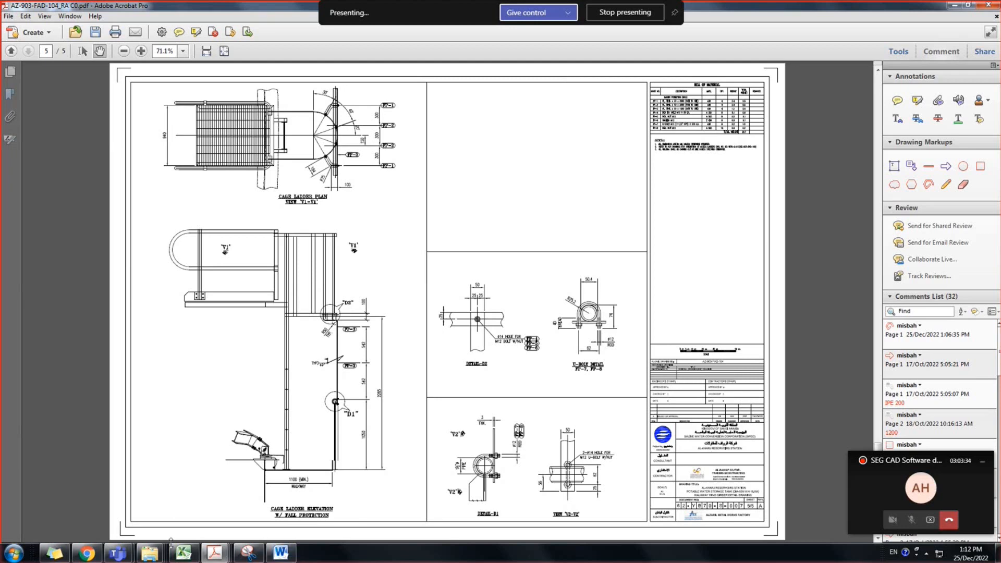
Stop presenting the screen to the meeting participants
left_click(636, 15)
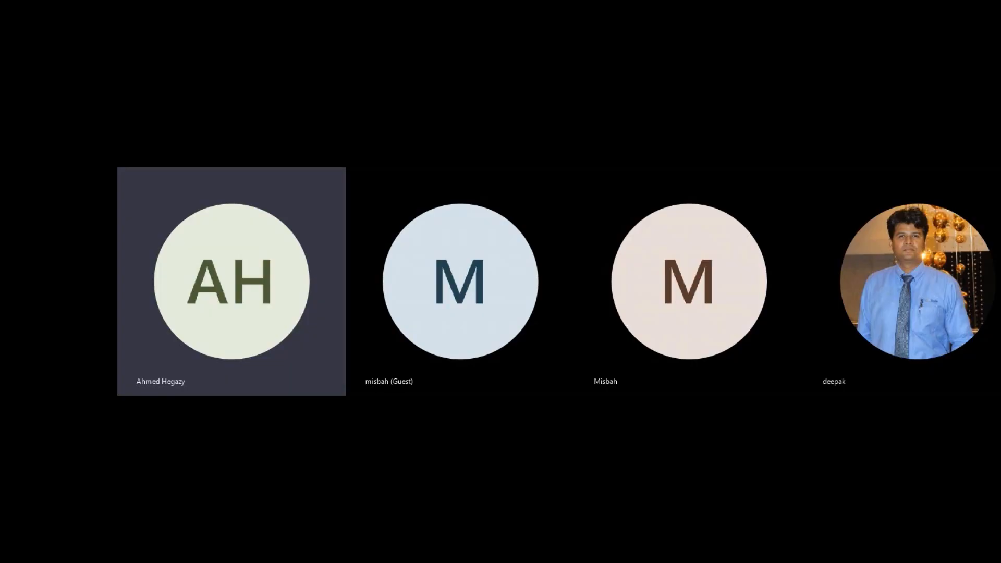